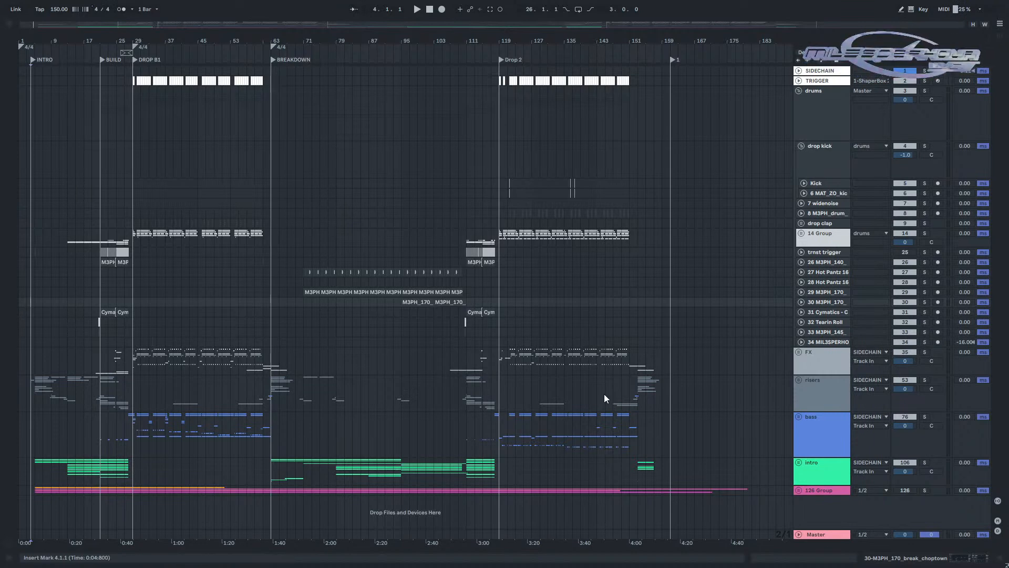
Examine the song arrangement from the intro through the build, first drop and breakdown to Drop 2.
left_click(296, 303)
scroll(158, 323, "up", 5)
left_click_drag(190, 321, 676, 325)
left_click_drag(213, 317, 551, 320)
scroll(268, 333, "down", 5)
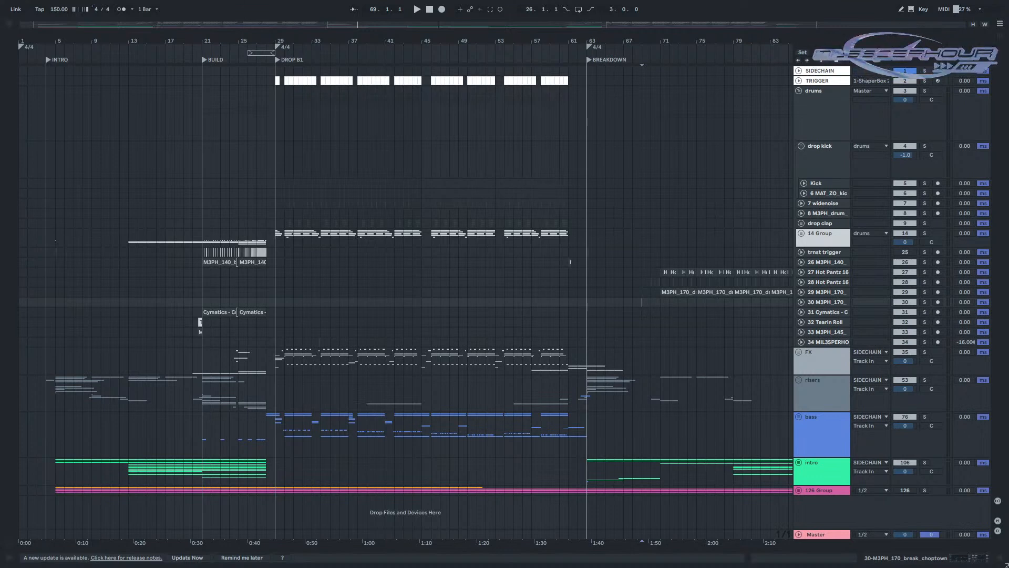
left_click(425, 325)
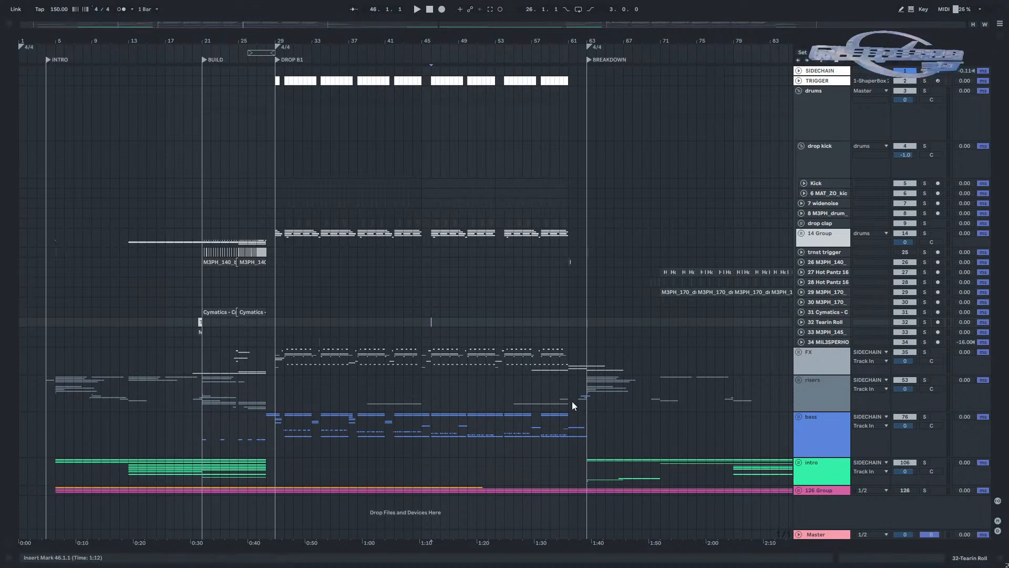
left_click(47, 364)
scroll(534, 366, "right", 2)
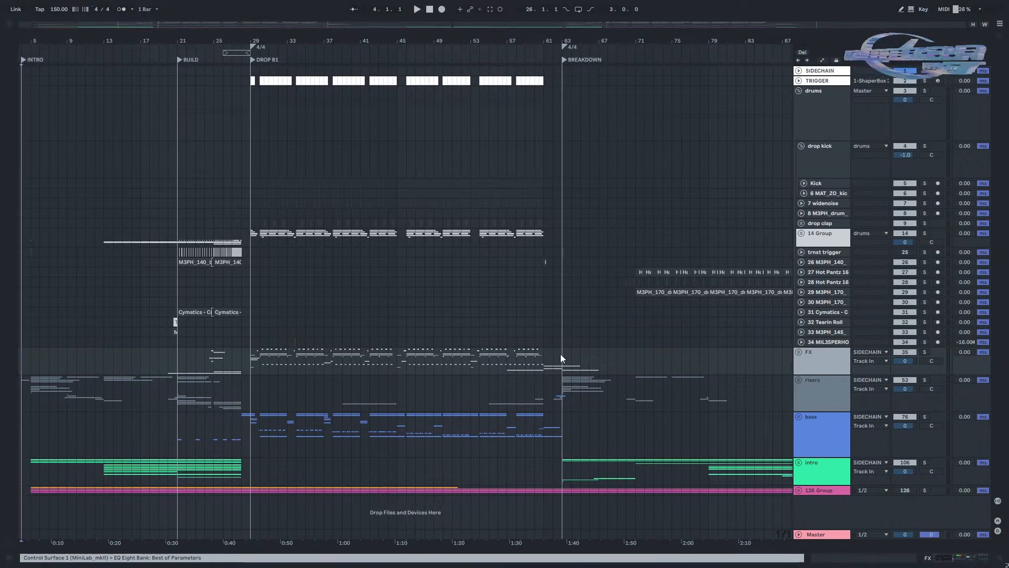
scroll(562, 353, "right", 20)
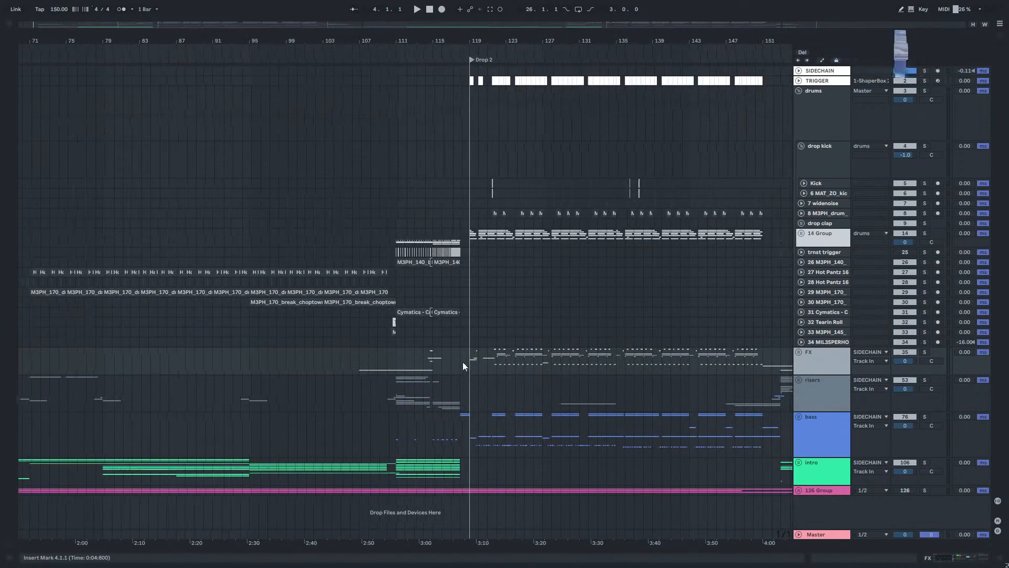
key("w")
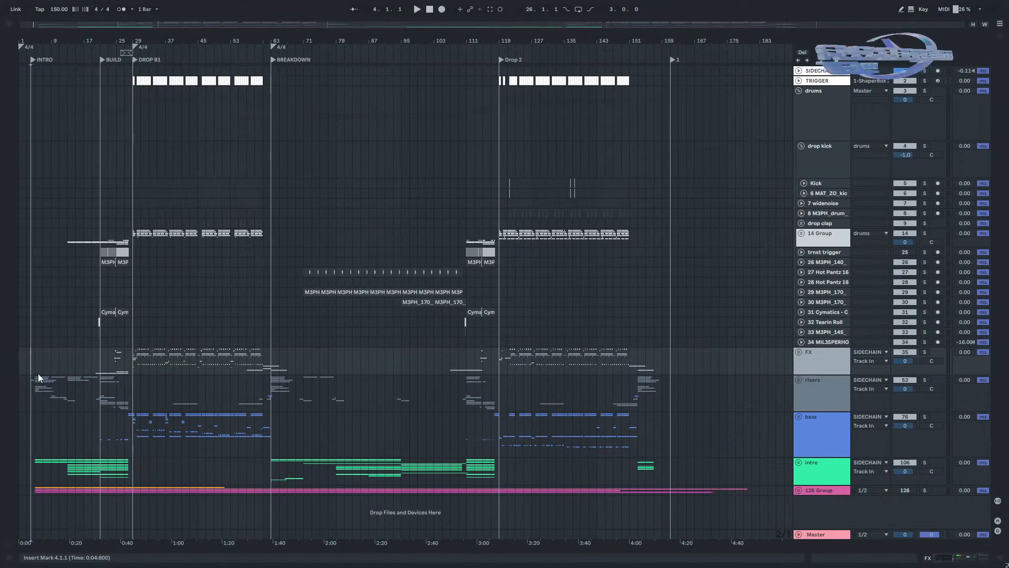
Set the playback start to bar 4 at the INTRO marker and start playing the song.
scroll(29, 364, "up", 10)
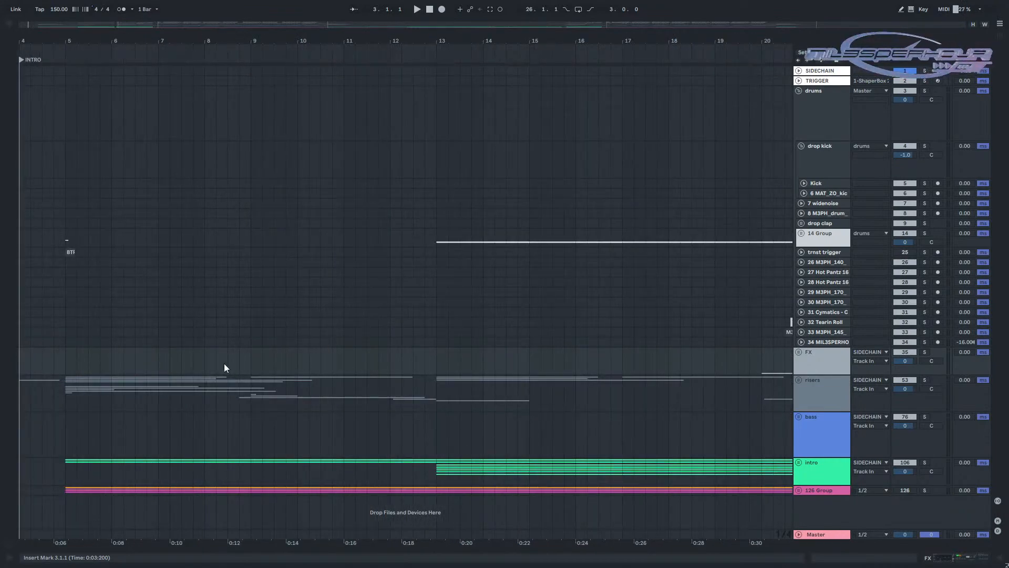
left_click(21, 373)
left_click_drag(63, 361, 184, 350)
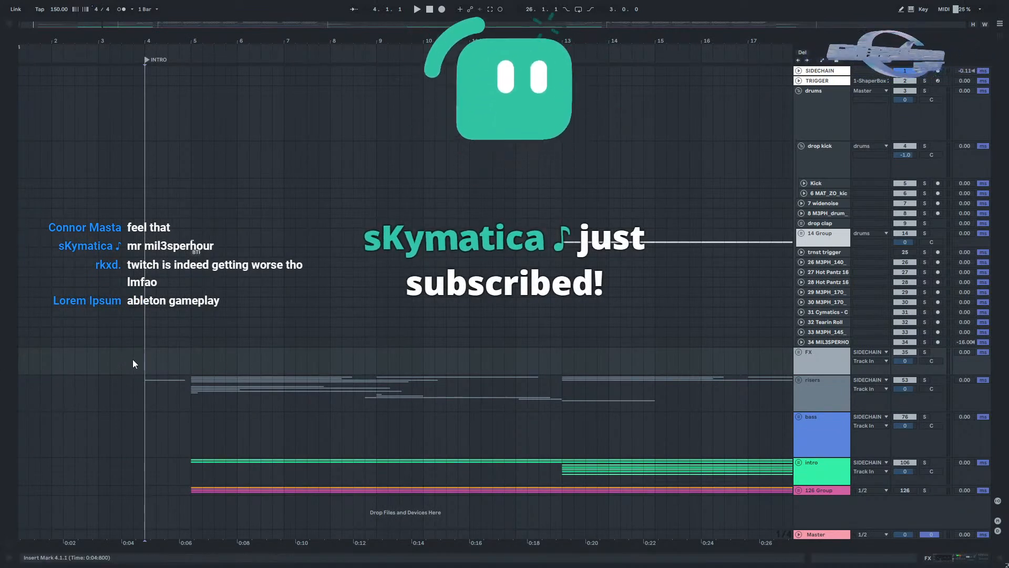
key("space")
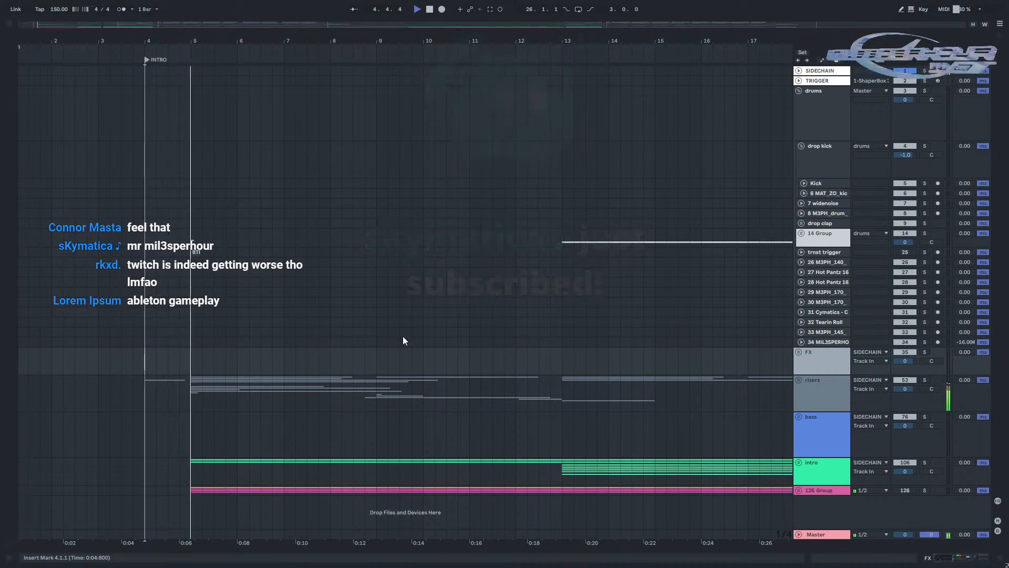
Unfold the FX group and shrink its M3PH_rave track (37) to minimum height.
left_click_drag(460, 342, 360, 342)
scroll(361, 342, "down", 2)
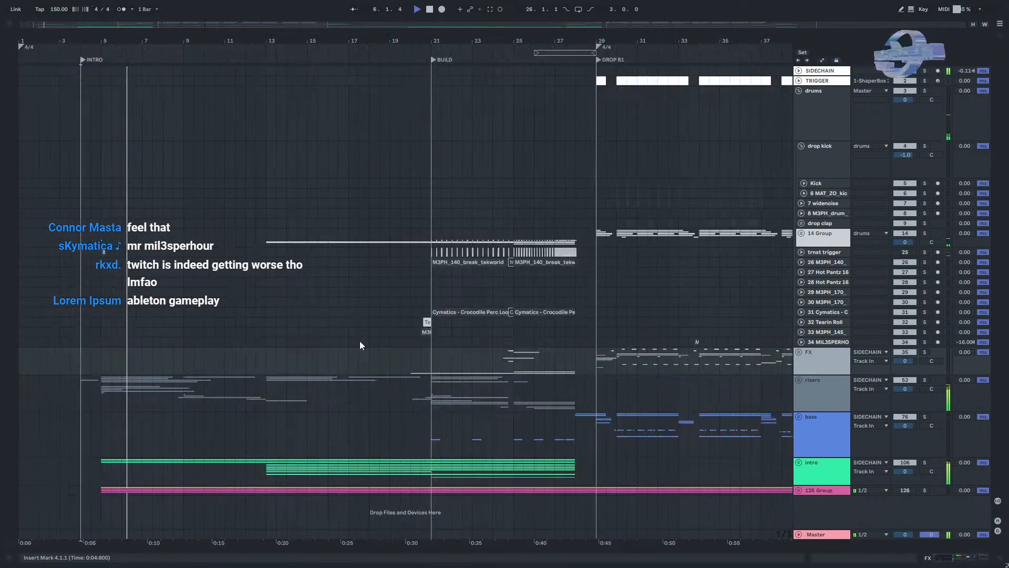
left_click(798, 351)
scroll(784, 338, "down", 5)
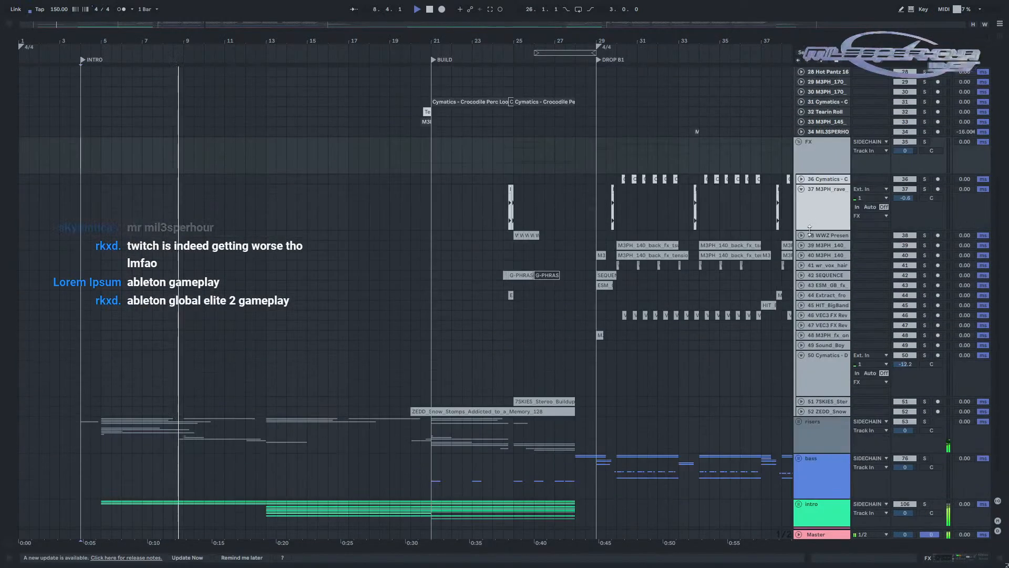
left_click_drag(815, 228, 815, 193)
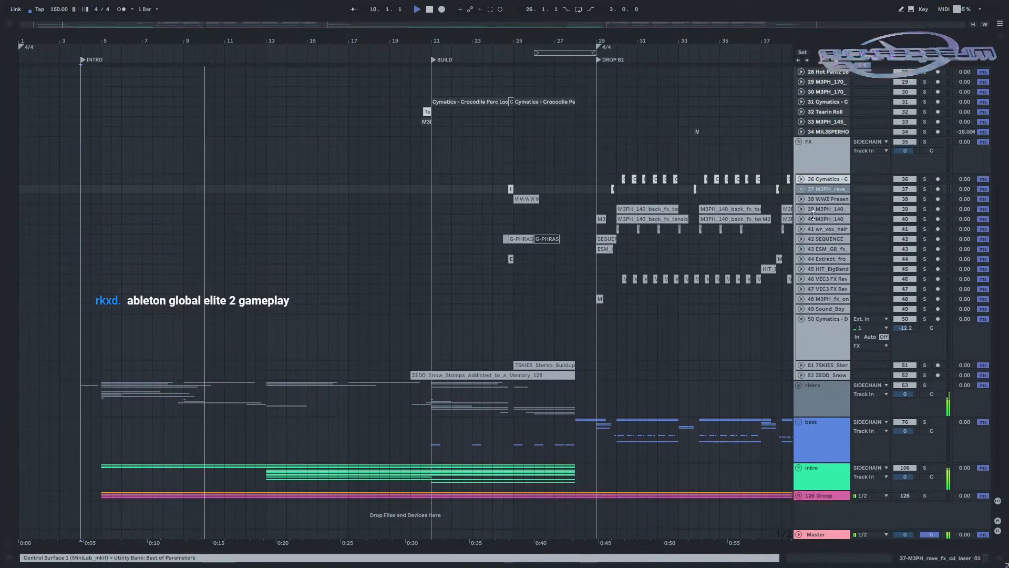
Unfold the risers group and collapse its empty 58 Audio and 59 MIDI tracks.
left_click(798, 385)
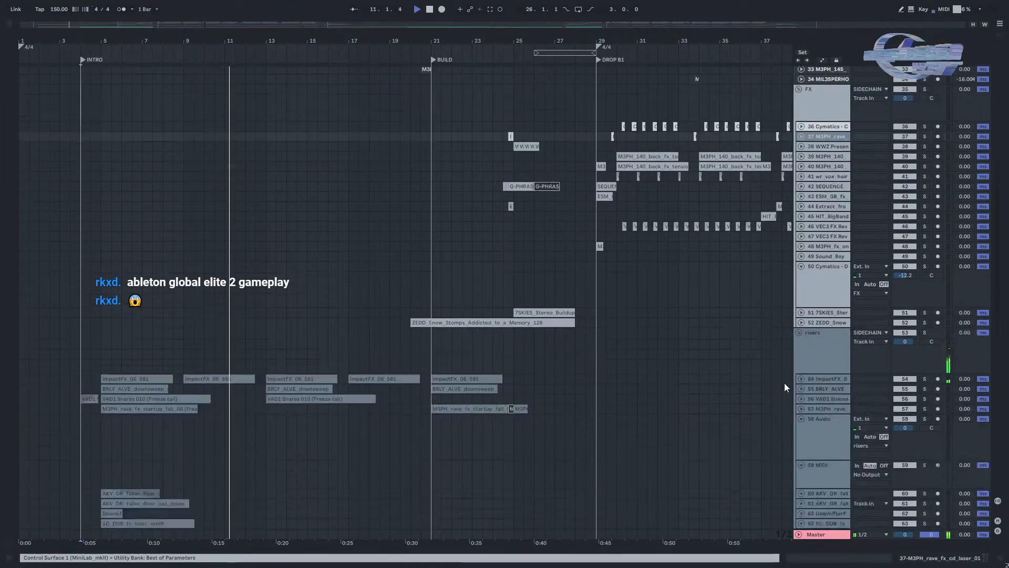
scroll(784, 383, "down", 3)
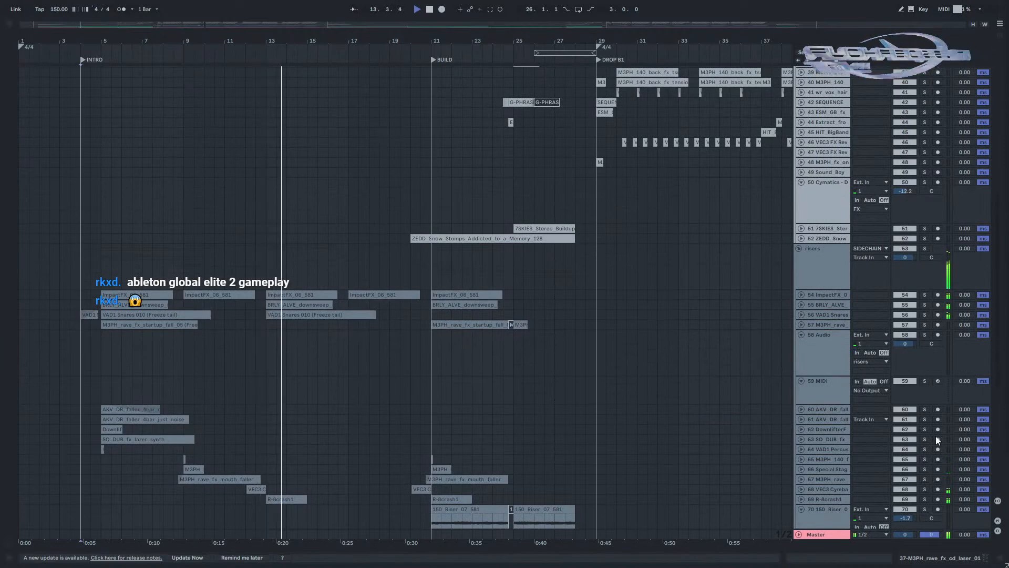
scroll(705, 380, "down", 2)
scroll(705, 380, "down", 1)
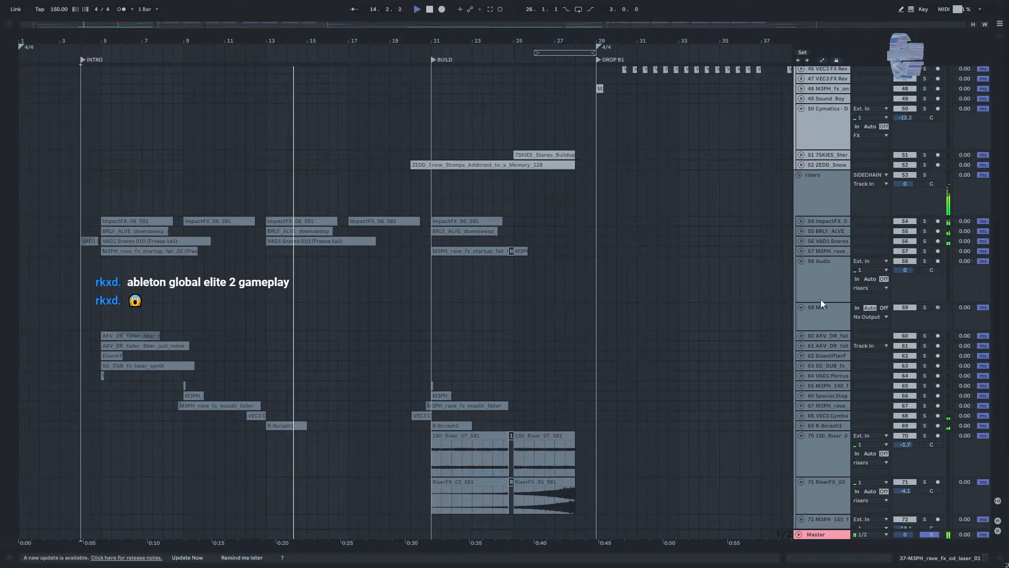
left_click(799, 261)
left_click(801, 271)
scroll(826, 416, "down", 5)
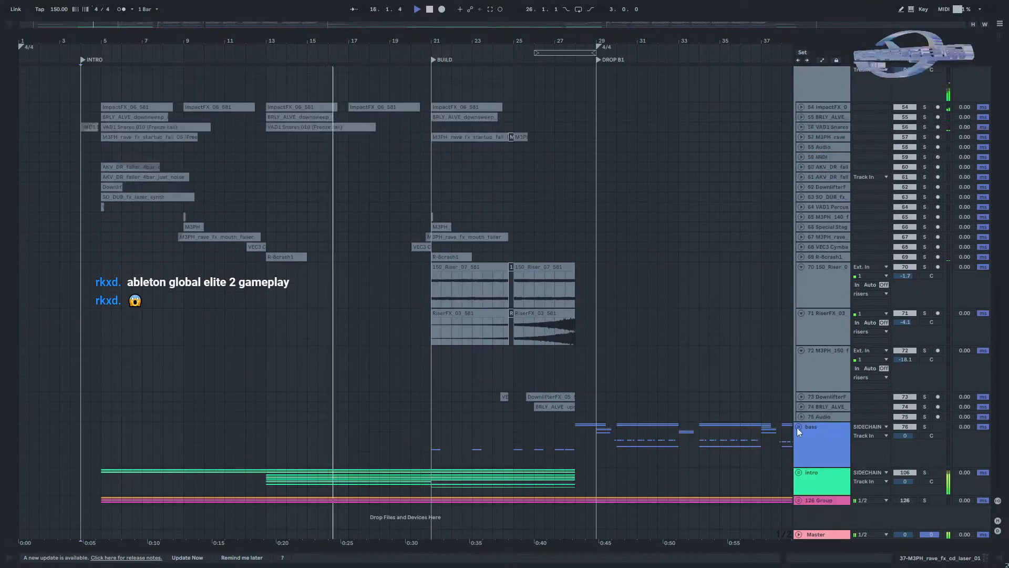
Unfold the bass and intro groups to show their individual tracks.
scroll(789, 410, "down", 12)
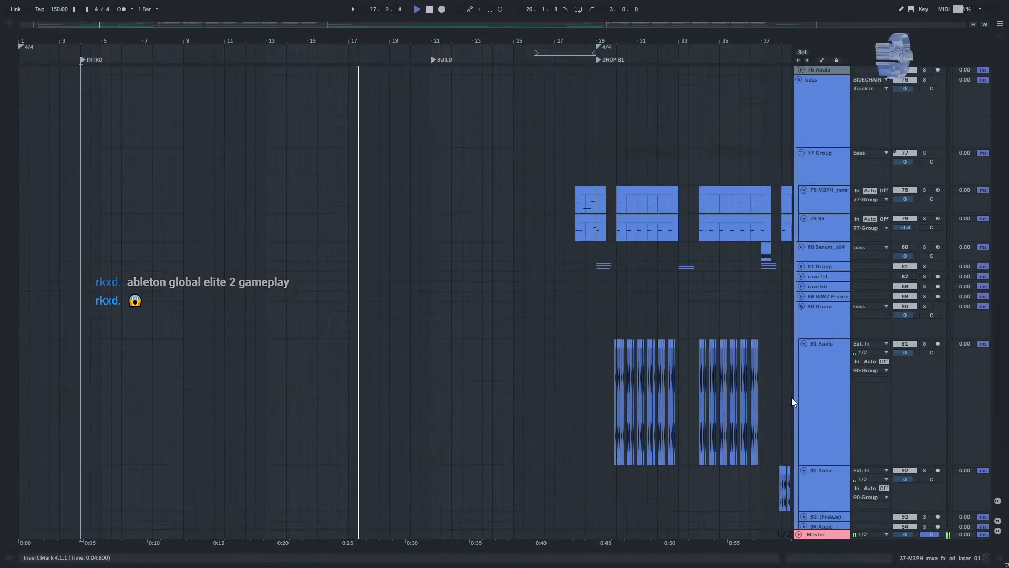
scroll(792, 396, "down", 3)
scroll(806, 453, "down", 5)
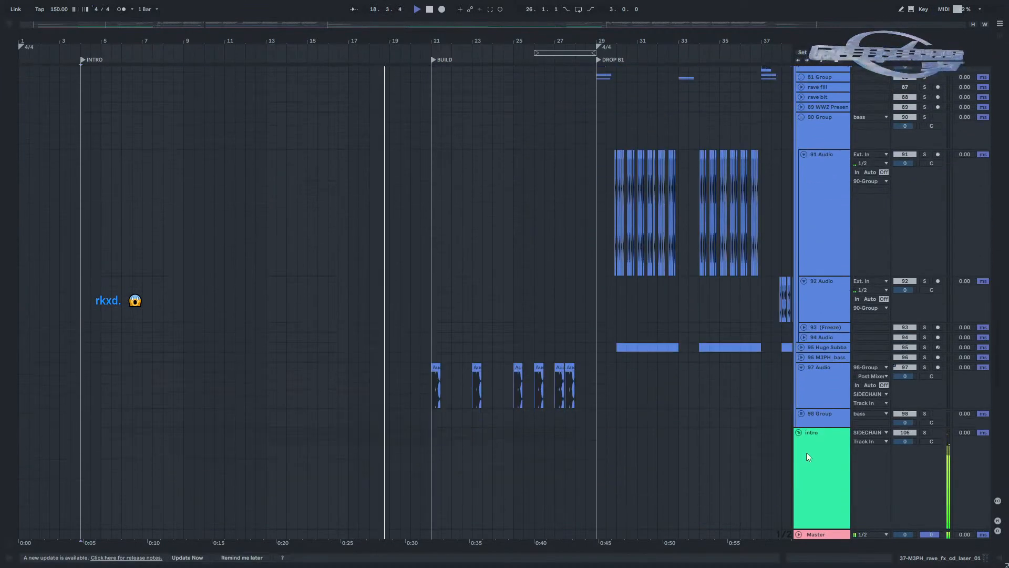
scroll(809, 425, "down", 9)
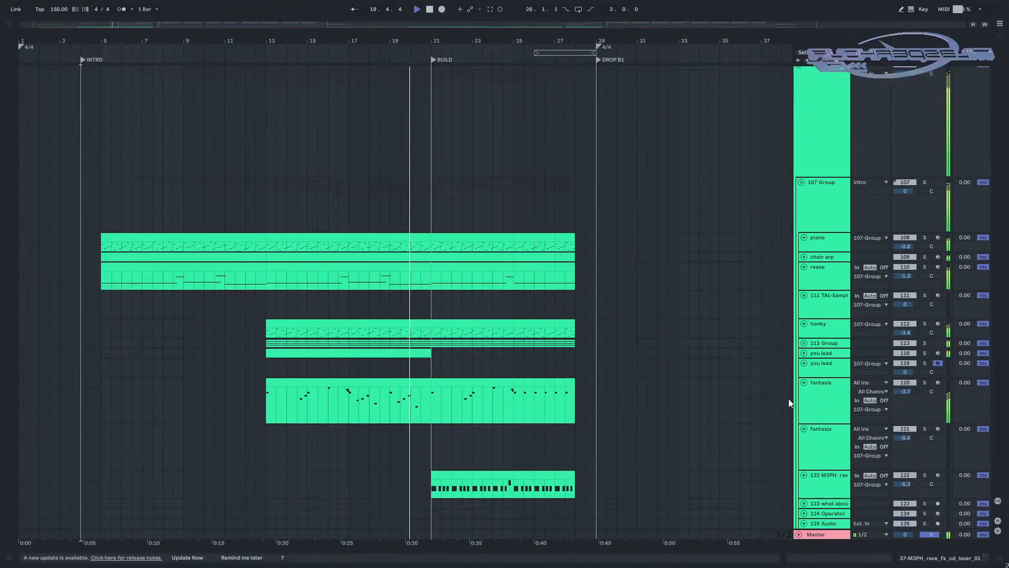
Unfold the 14 Group inside the drums to show its cymbal, kick and clap tracks.
scroll(716, 377, "up", 9)
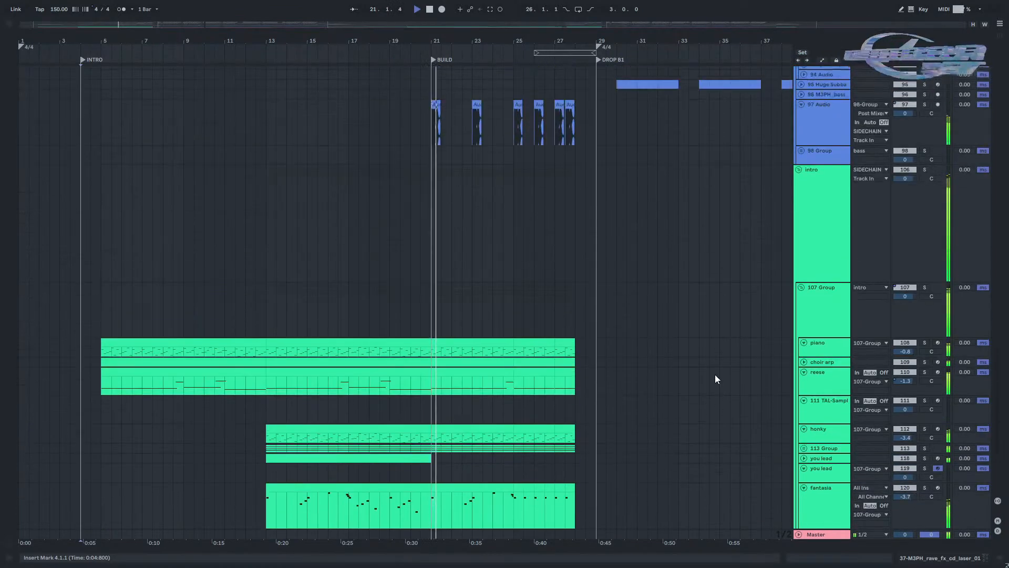
scroll(714, 374, "up", 6)
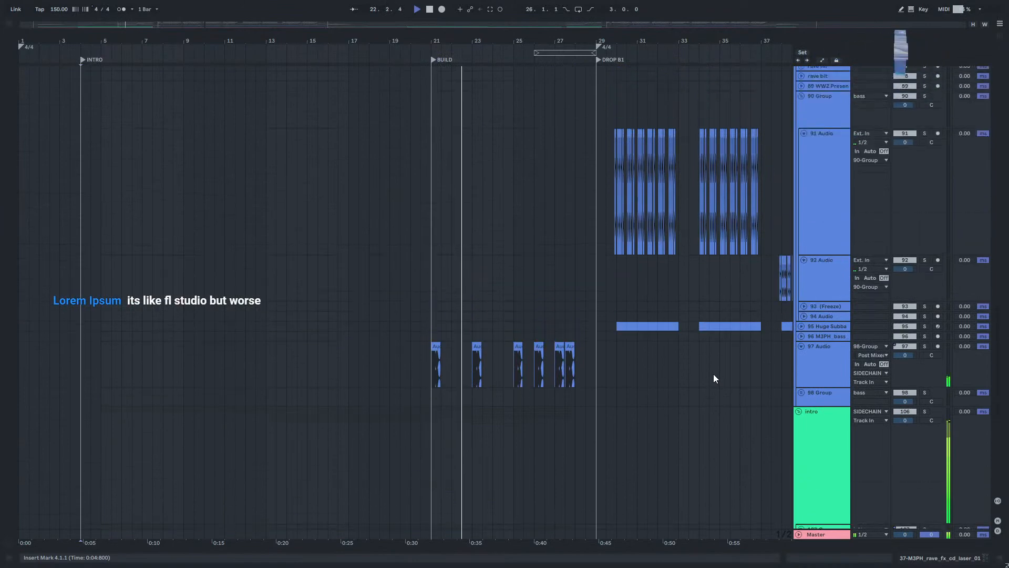
scroll(701, 368, "up", 11)
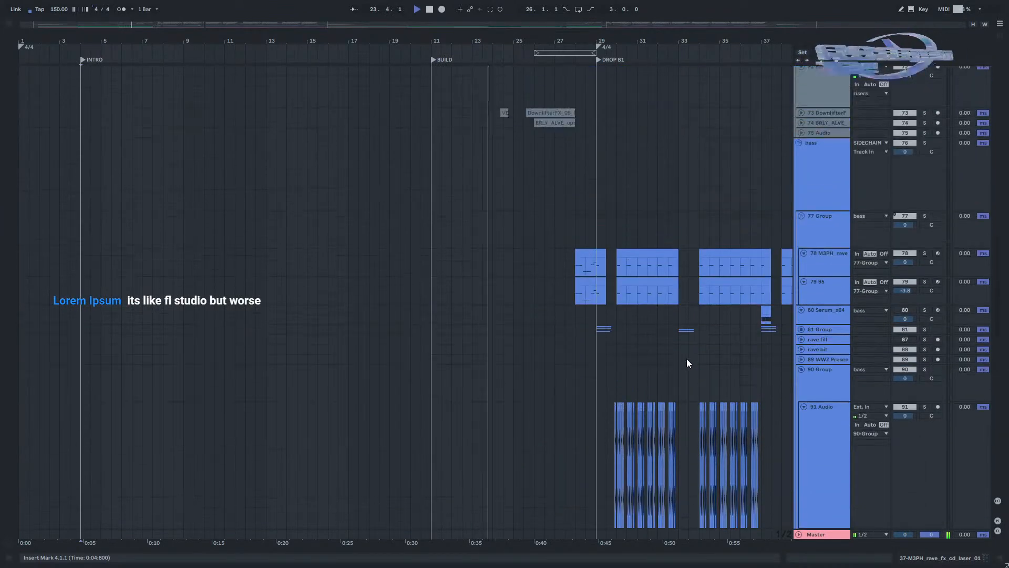
scroll(682, 351, "up", 11)
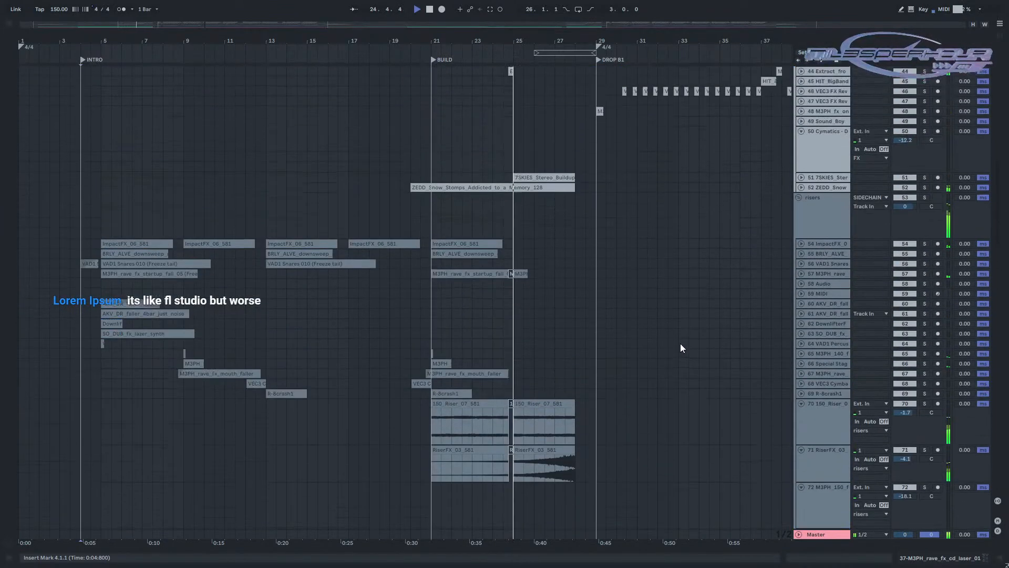
scroll(680, 345, "up", 6)
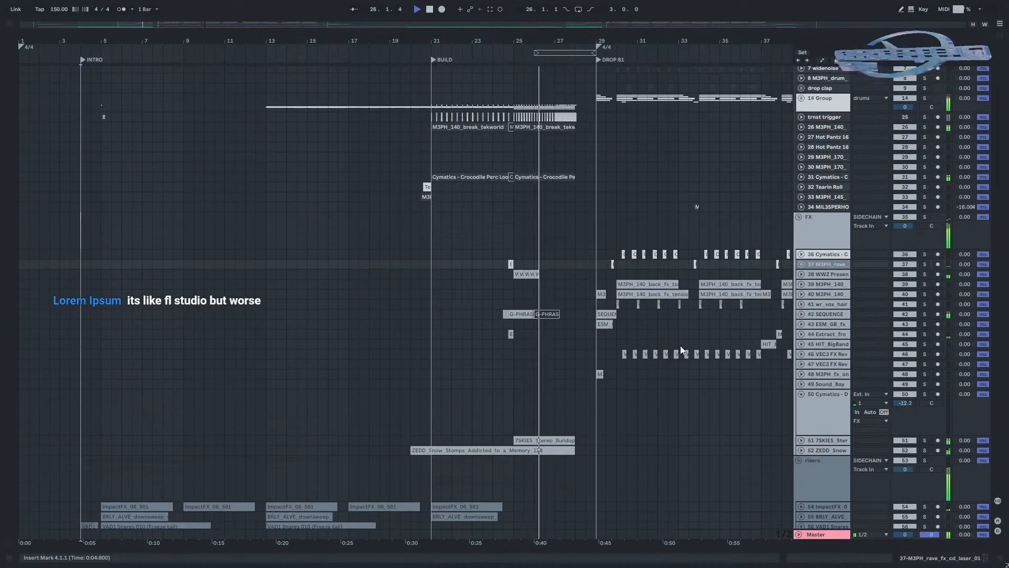
left_click(802, 203)
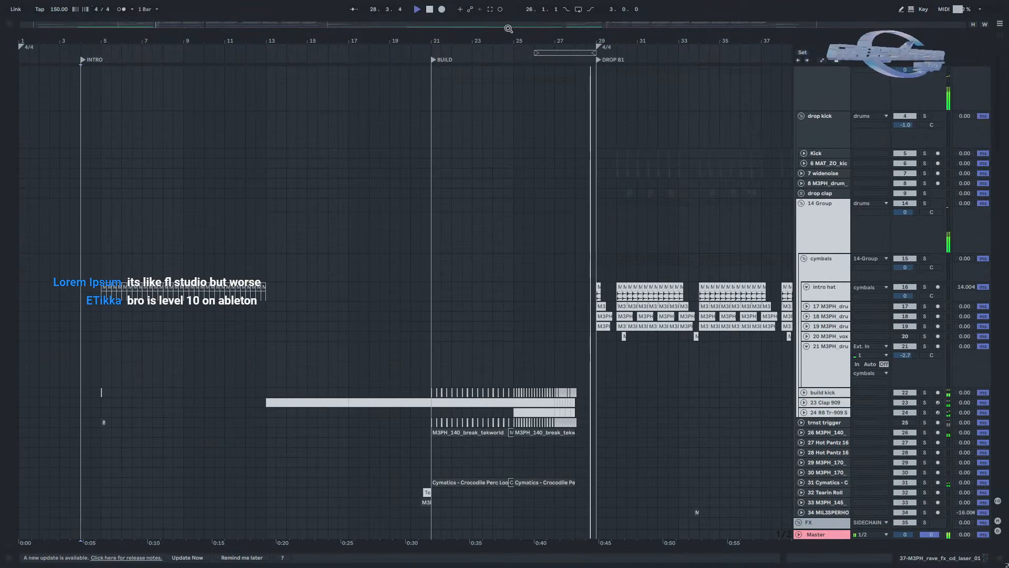
Review the drum and FX tracks in the DROP B1 section and fold the risers group.
left_click_drag(176, 25, 273, 27)
scroll(351, 206, "down", 5)
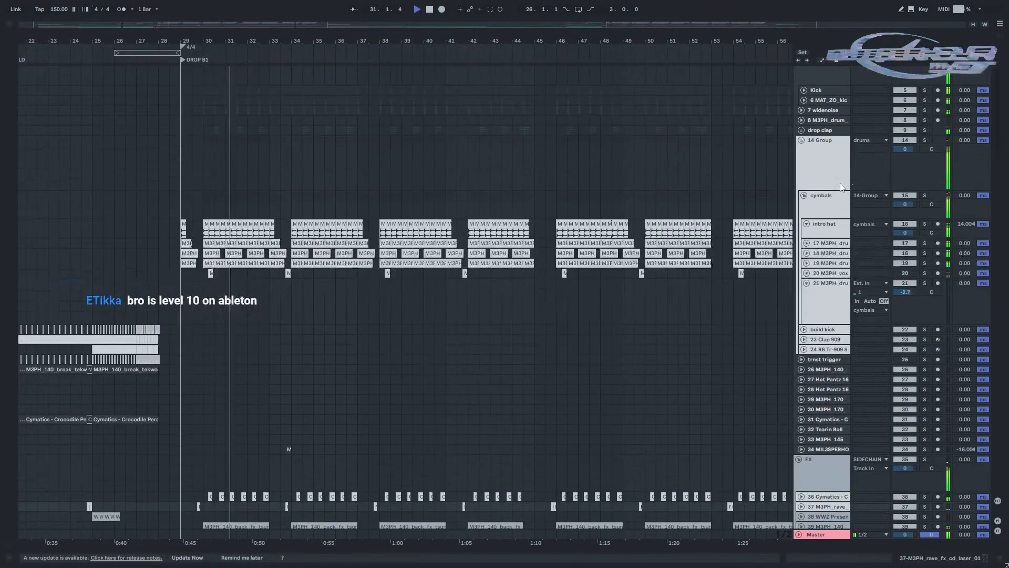
scroll(752, 207, "down", 4)
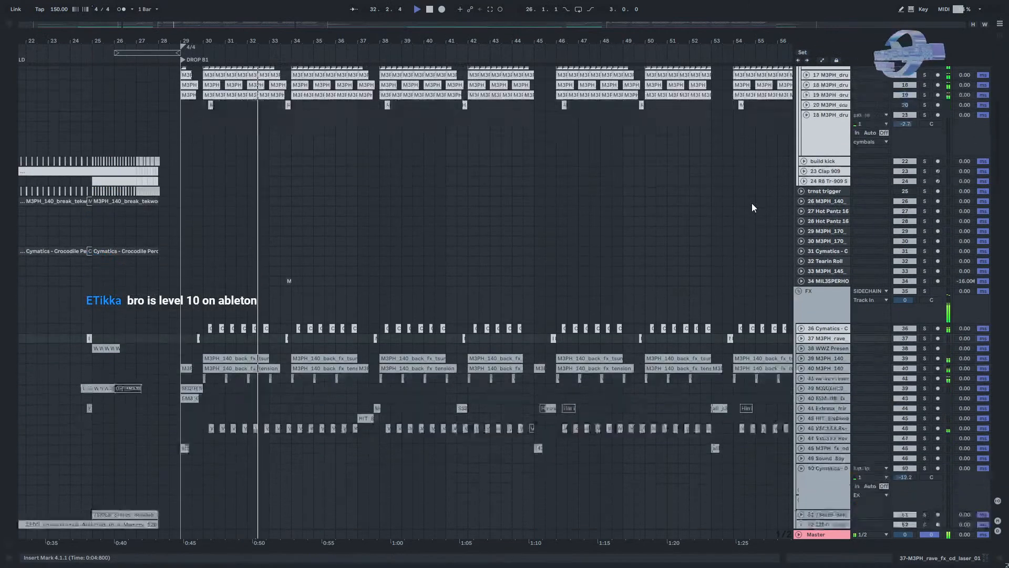
scroll(751, 207, "down", 4)
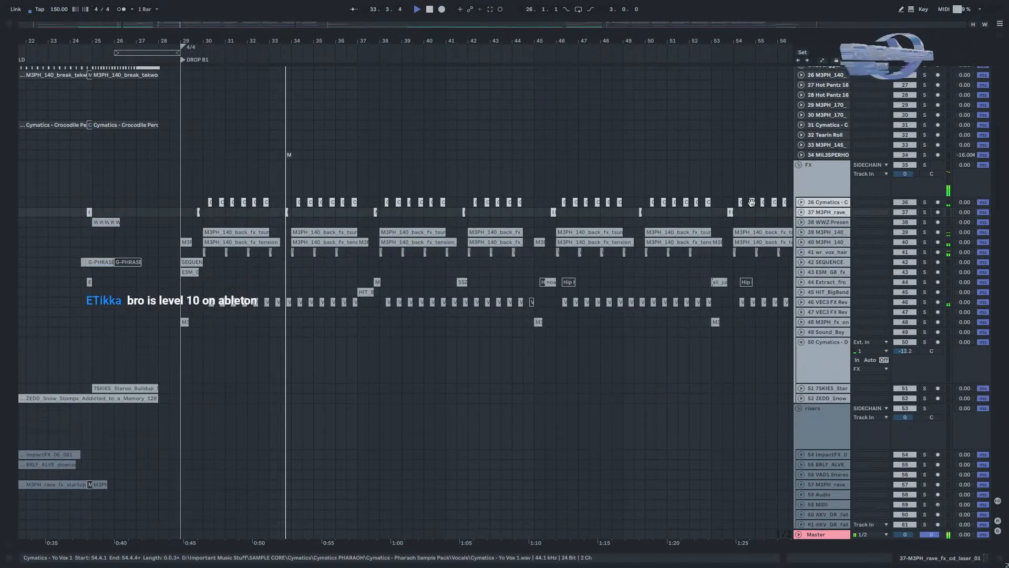
scroll(811, 191, "down", 7)
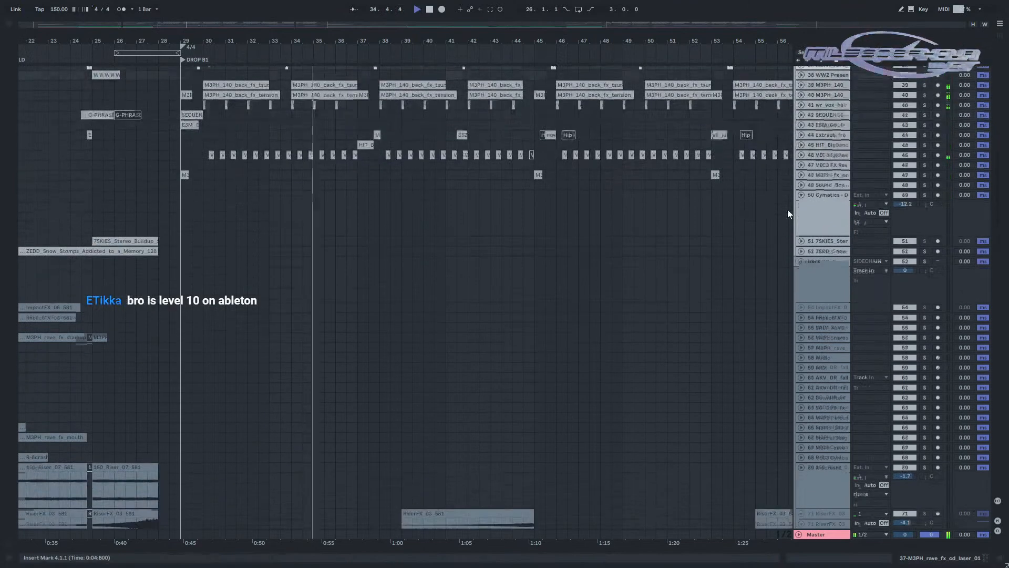
left_click(797, 156)
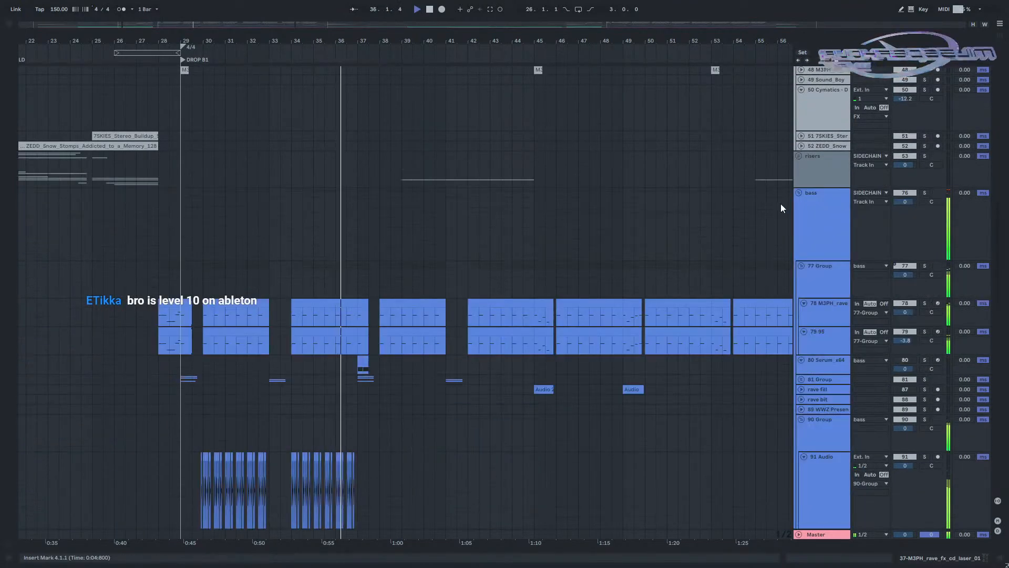
Turn on Follow for playback, place the insert marker at 64.4.1 on the 91 Audio track and stop playback.
scroll(486, 313, "down", 5)
left_click_drag(452, 24, 451, 31)
left_click(353, 9)
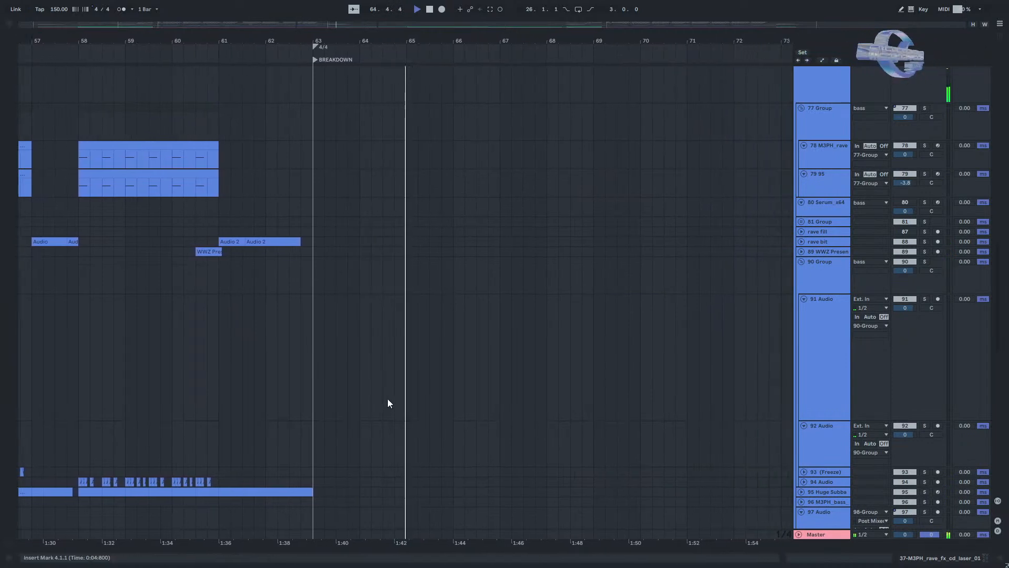
left_click(391, 357)
key("space")
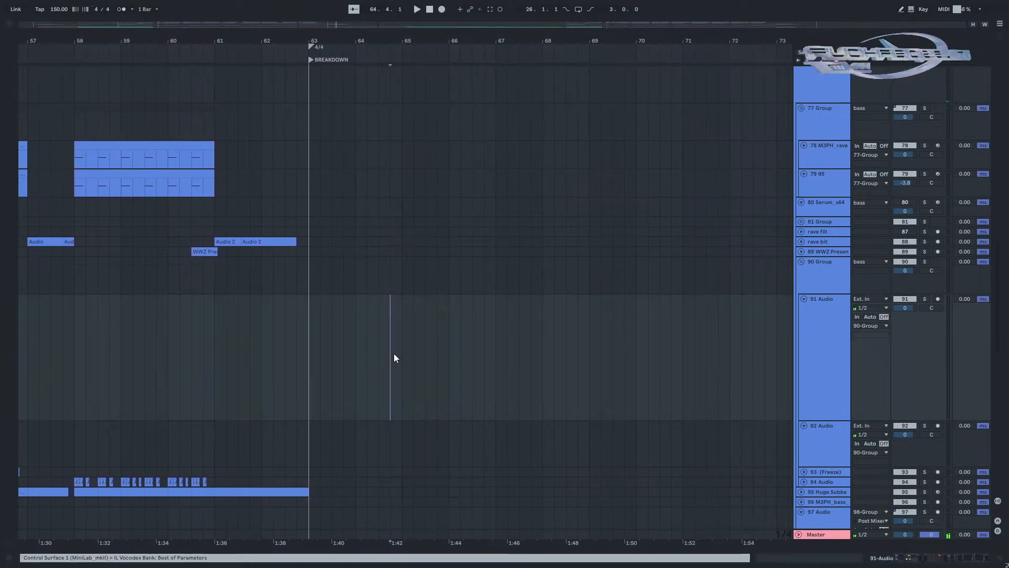
Show the whole song's length and fold the bass group.
key("w")
scroll(405, 281, "up", 5)
scroll(823, 251, "up", 1)
left_click(800, 235)
scroll(413, 308, "down", 2)
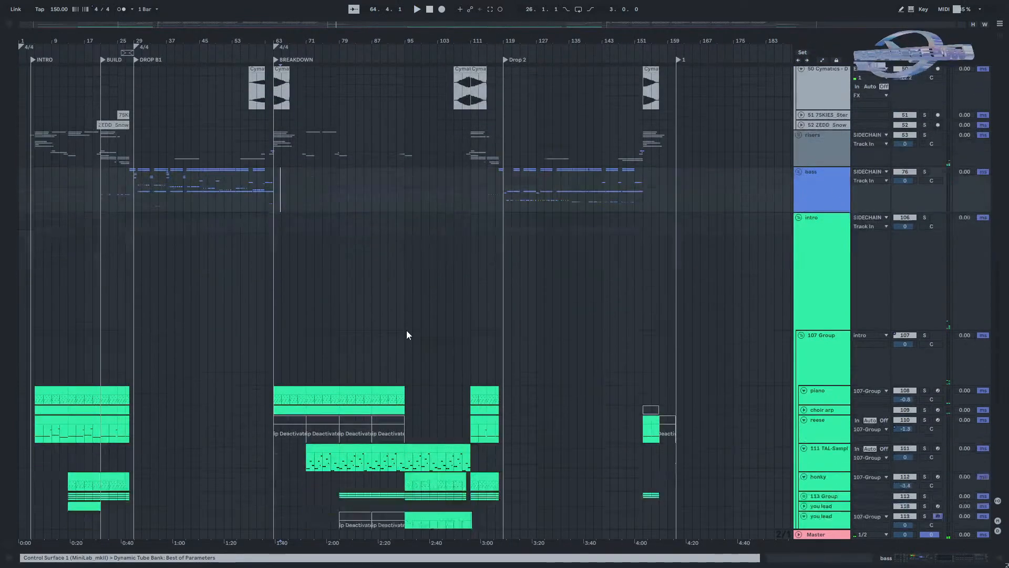
Look over the FX, risers and bass parts across the build and first drop.
scroll(399, 313, "up", 3)
scroll(143, 296, "up", 3)
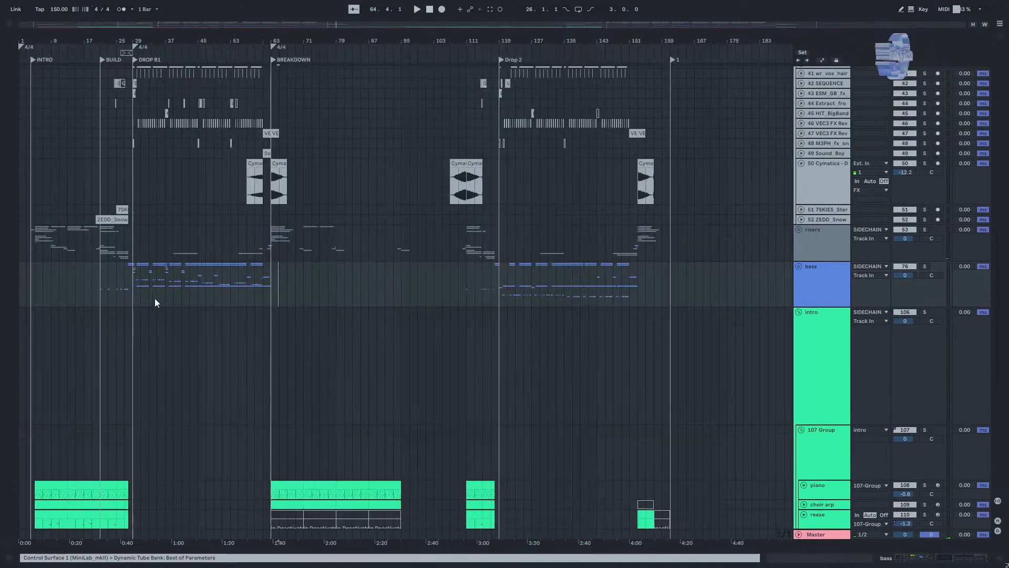
scroll(154, 298, "up", 2)
left_click_drag(147, 301, 411, 357)
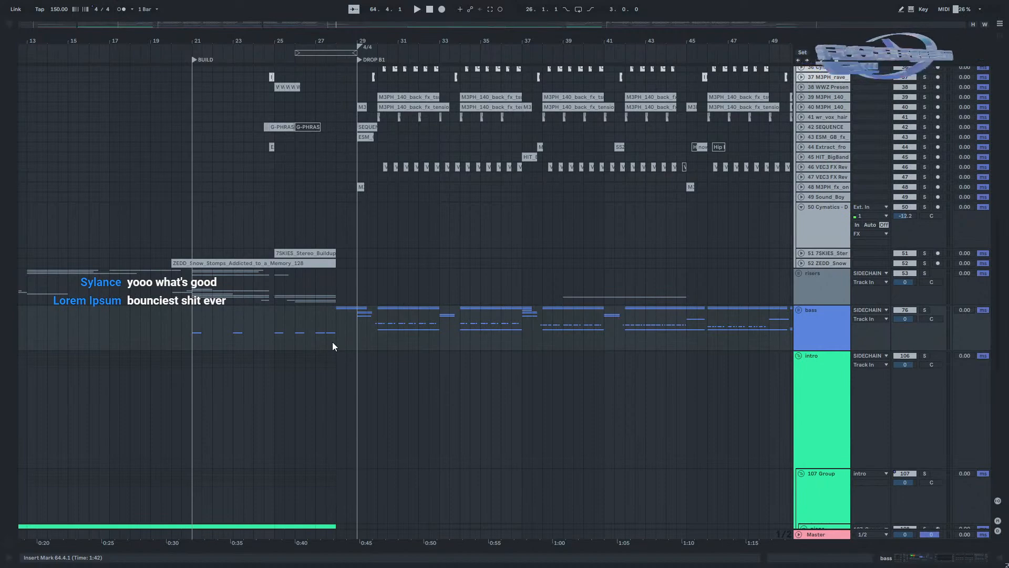
left_click_drag(334, 276, 260, 268)
scroll(260, 268, "down", 3)
left_click_drag(159, 274, 338, 299)
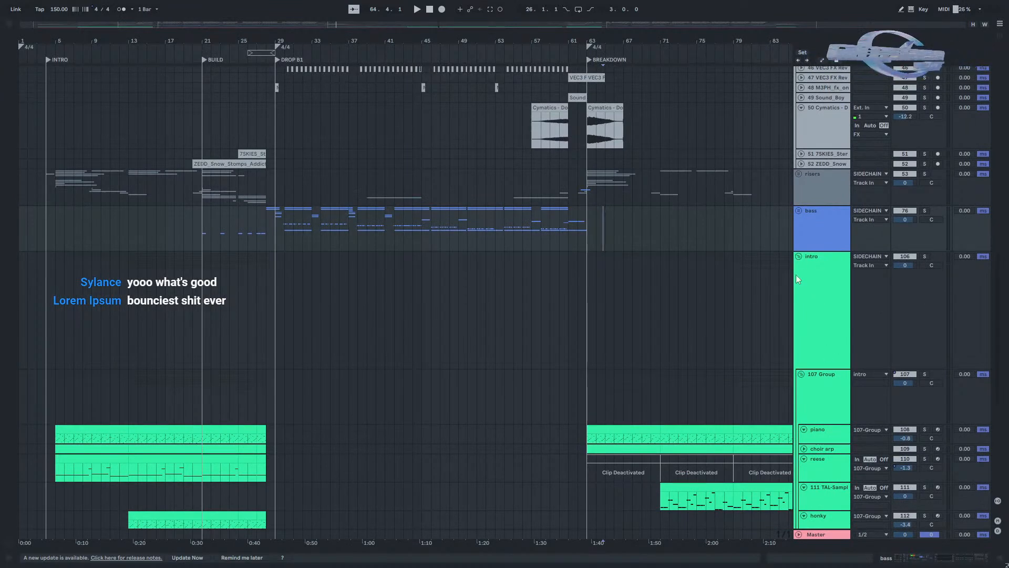
Fold the intro group and place the insert marker at 14.1.1 on it.
left_click(798, 257)
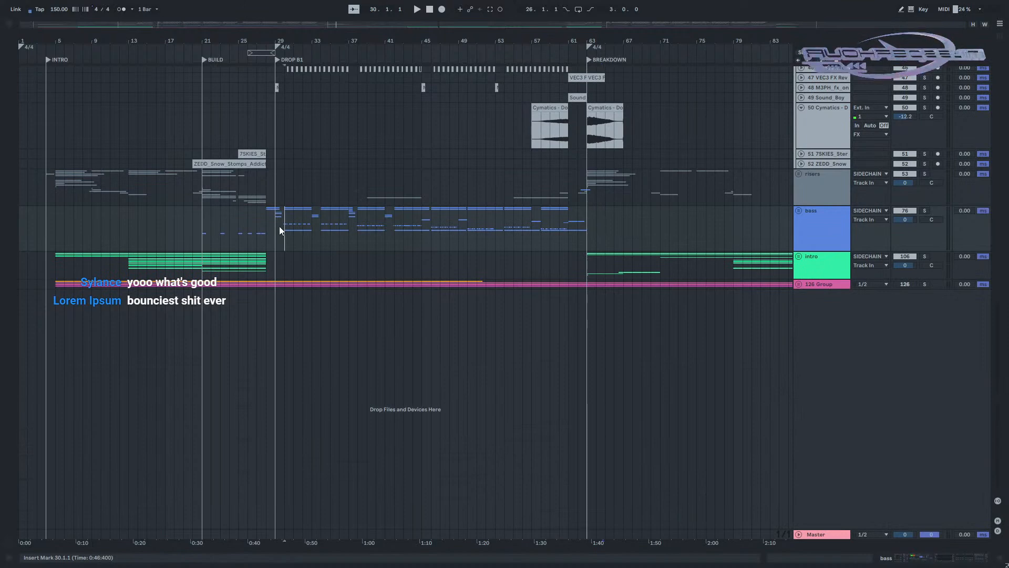
left_click_drag(279, 223, 311, 227)
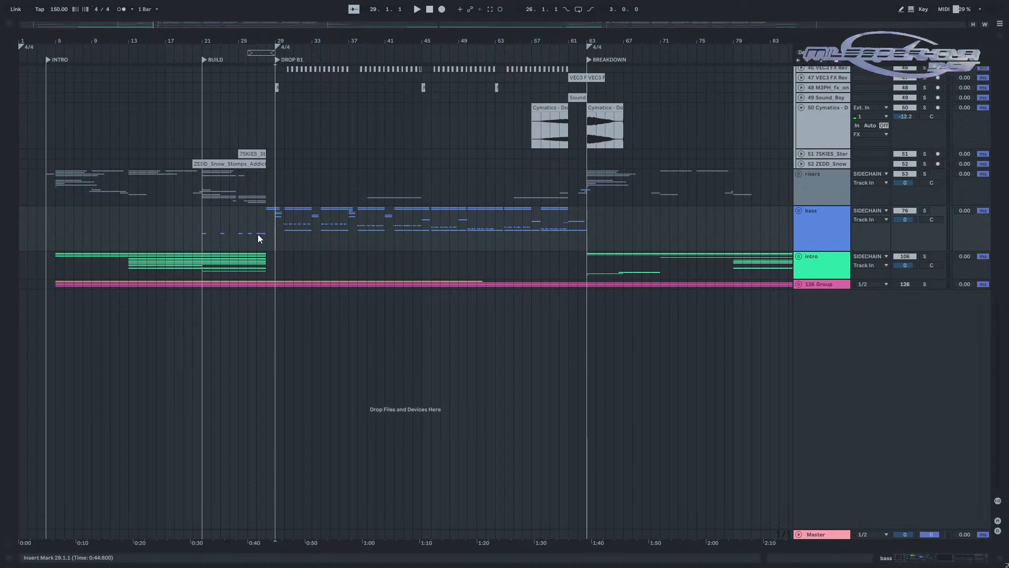
left_click(154, 270)
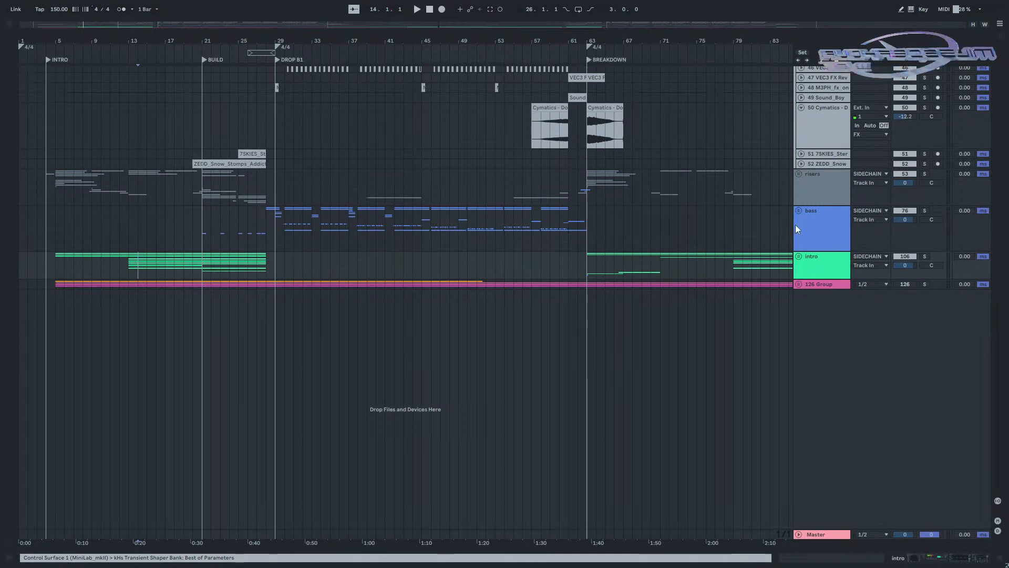
Unfold the bass group and examine its clips from the BUILD into the start of DROP B1.
left_click(798, 211)
scroll(659, 267, "down", 7)
left_click(799, 279)
scroll(768, 282, "up", 2)
left_click_drag(457, 28, 269, 50)
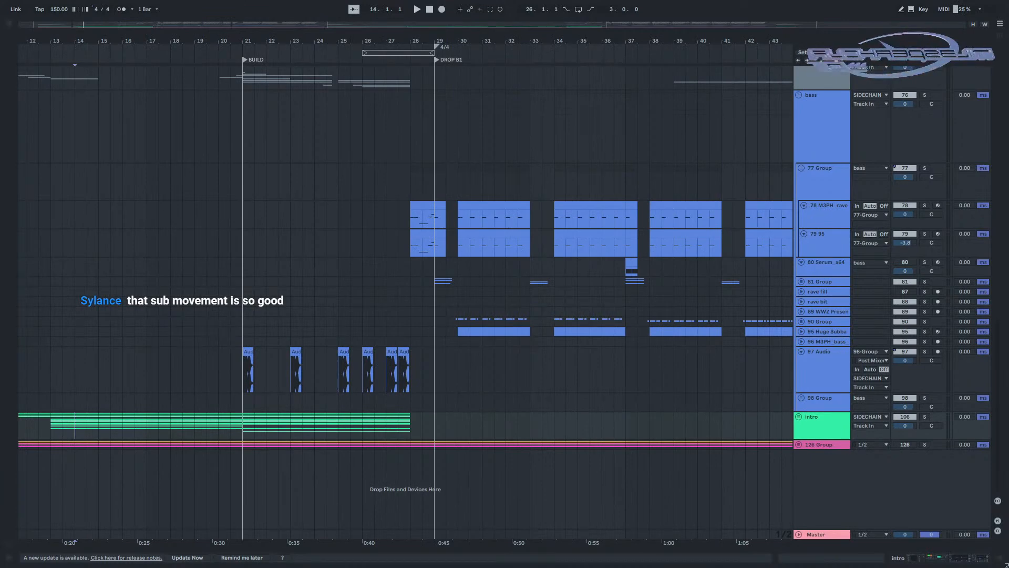
left_click_drag(269, 50, 163, 30)
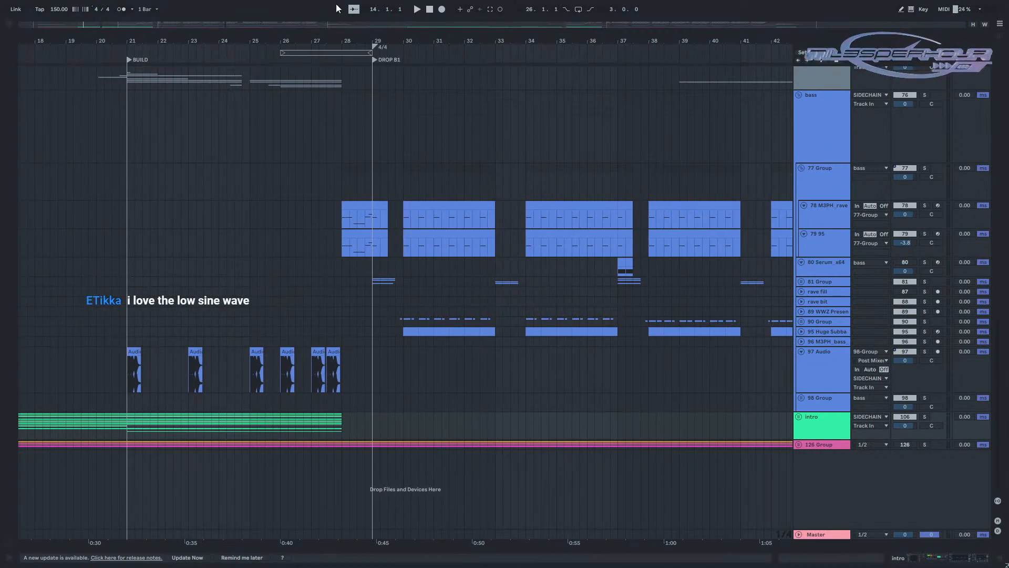
Show the arrangement from the intro through Drop 2 and fold the bass group.
left_click_drag(734, 25, 479, 15)
left_click_drag(405, 41, 724, 10)
scroll(315, 240, "up", 2)
scroll(755, 274, "up", 4)
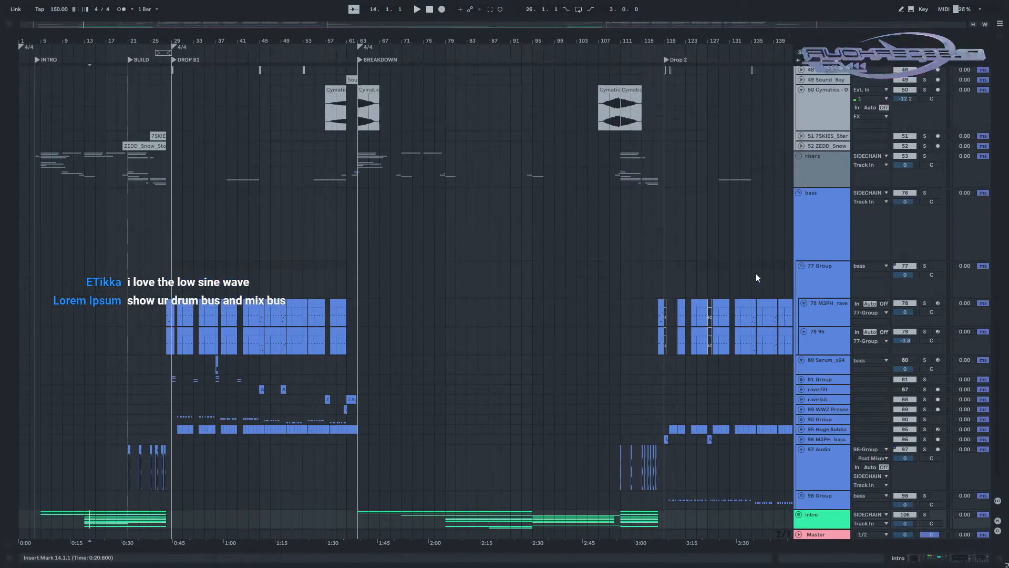
left_click(797, 253)
Fold the FX group and the 14 Group inside the drums.
scroll(797, 255, "up", 5)
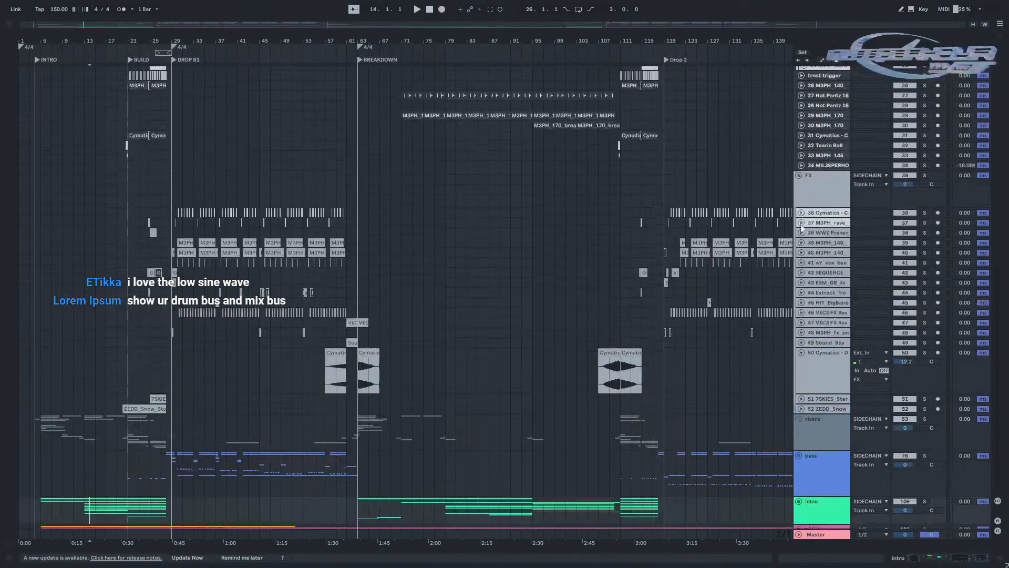
left_click(799, 227)
scroll(765, 219, "up", 2)
scroll(765, 220, "up", 9)
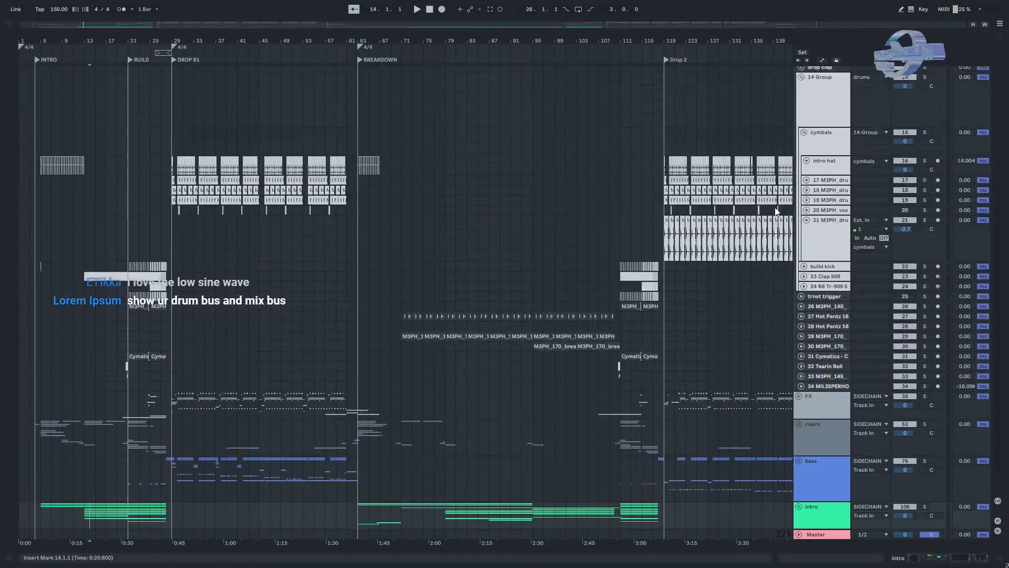
scroll(803, 215, "down", 1)
left_click(802, 139)
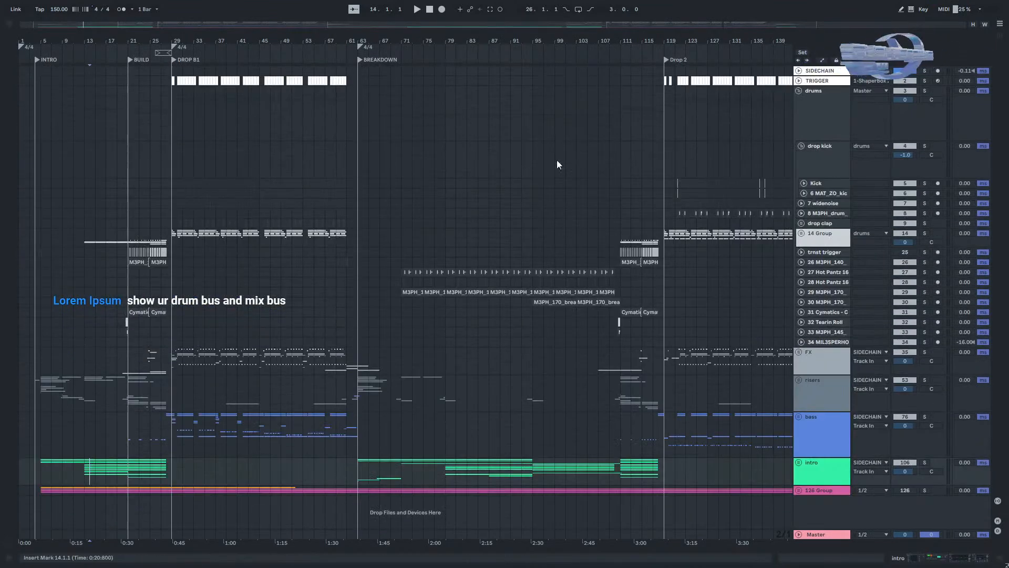
Show the Master track's devices and display its Endless Smile 64 intensity automation.
double_click(816, 534)
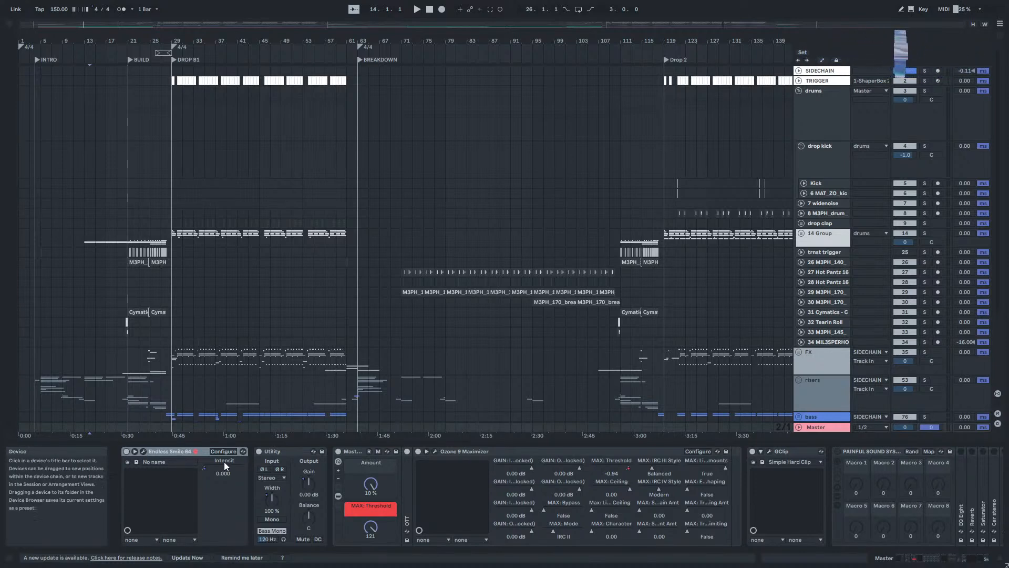
scroll(491, 492, "right", 5)
scroll(490, 492, "left", 5)
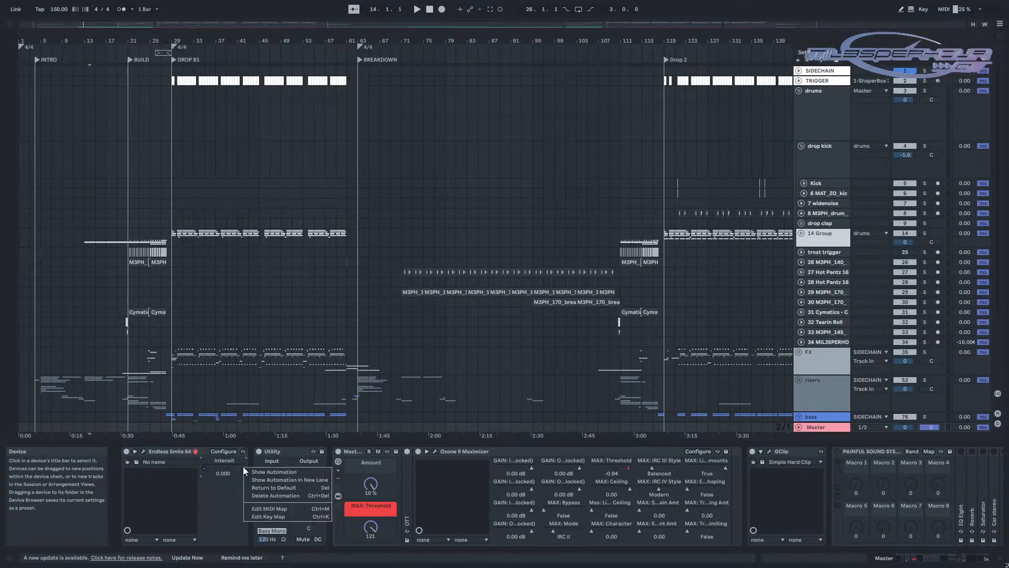
key("a")
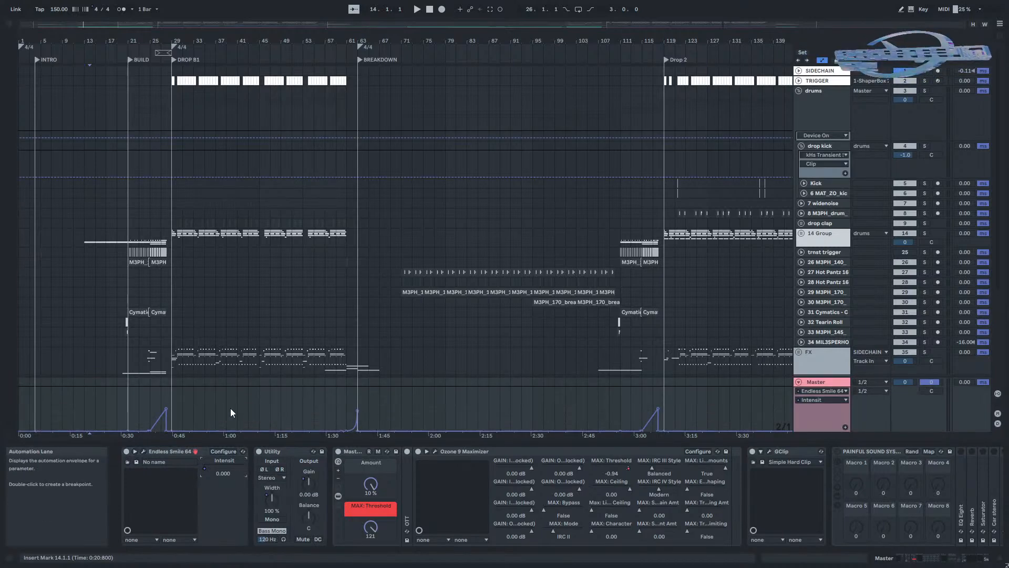
left_click_drag(703, 420, 787, 402)
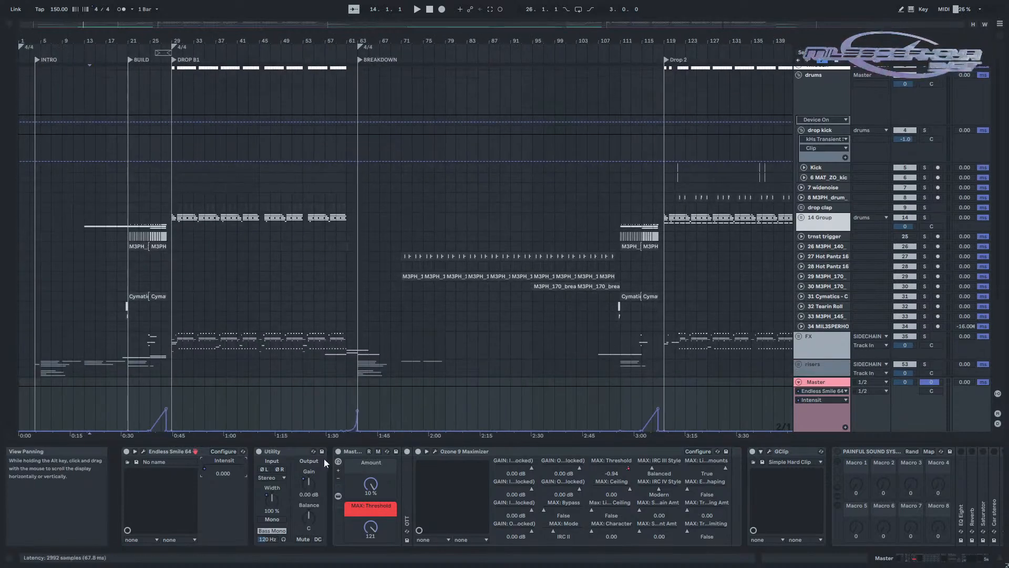
Collapse Endless Smile 64 and show the Master Utility's Gain and Stereo Width automation, ending on Stereo Width.
double_click(184, 450)
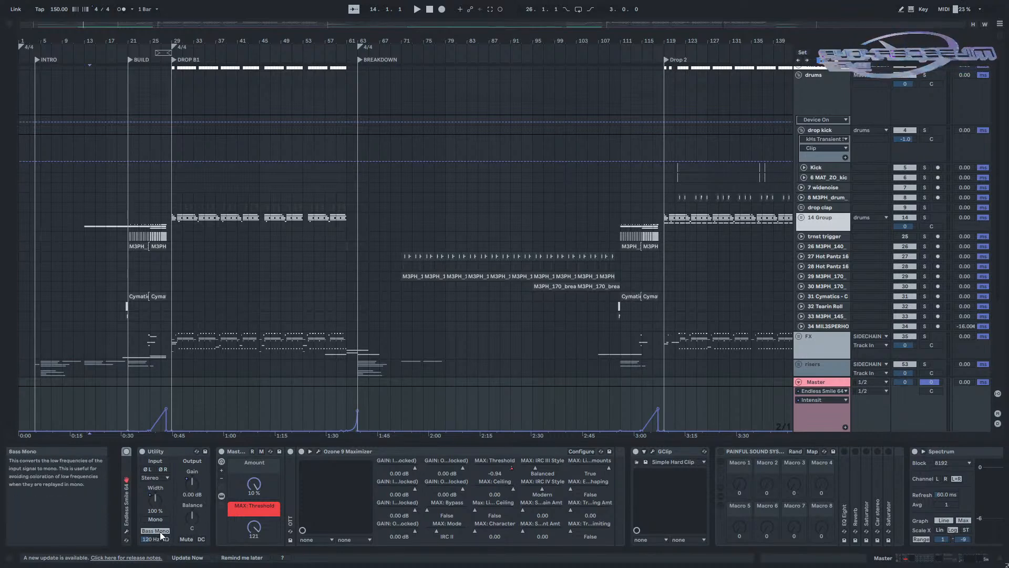
right_click(186, 487)
left_click(172, 493)
right_click(154, 488)
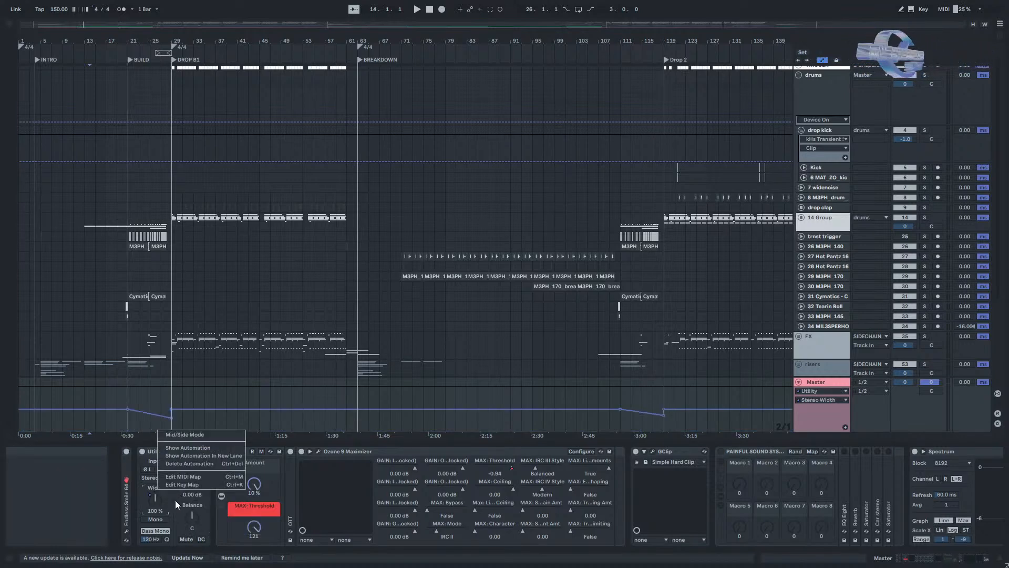
left_click(175, 500)
right_click(183, 489)
left_click(174, 490)
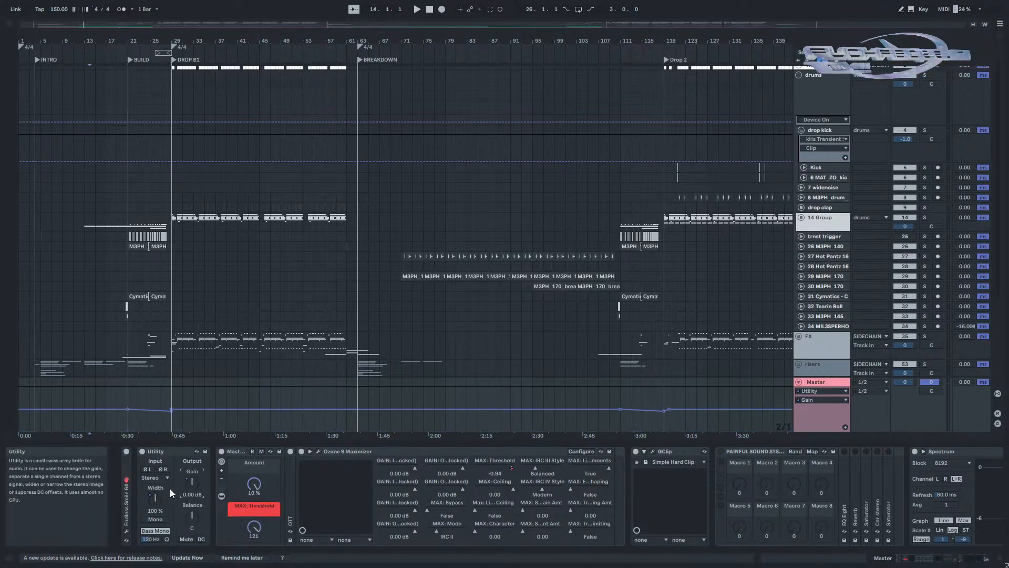
right_click(154, 495)
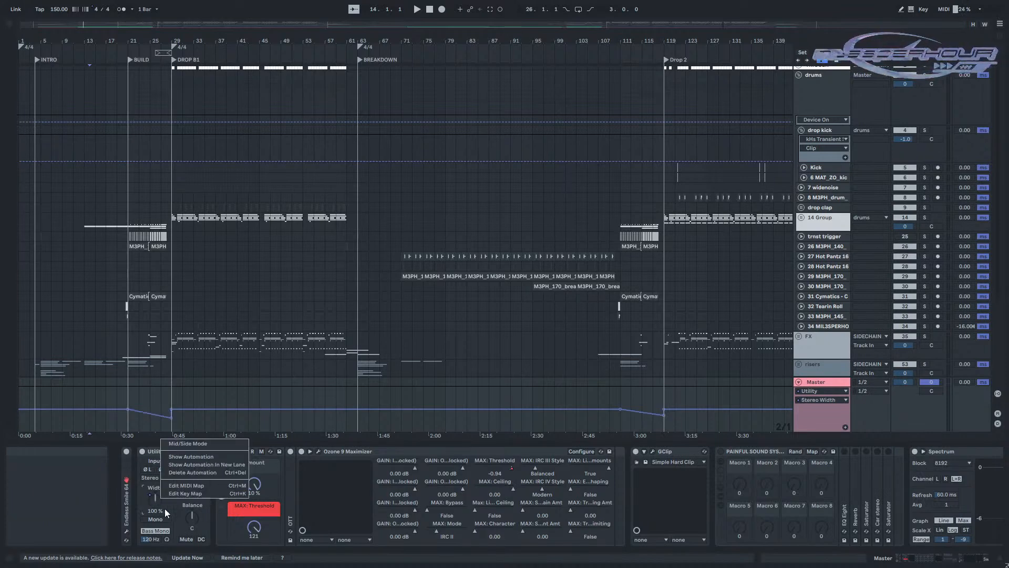
left_click(168, 506)
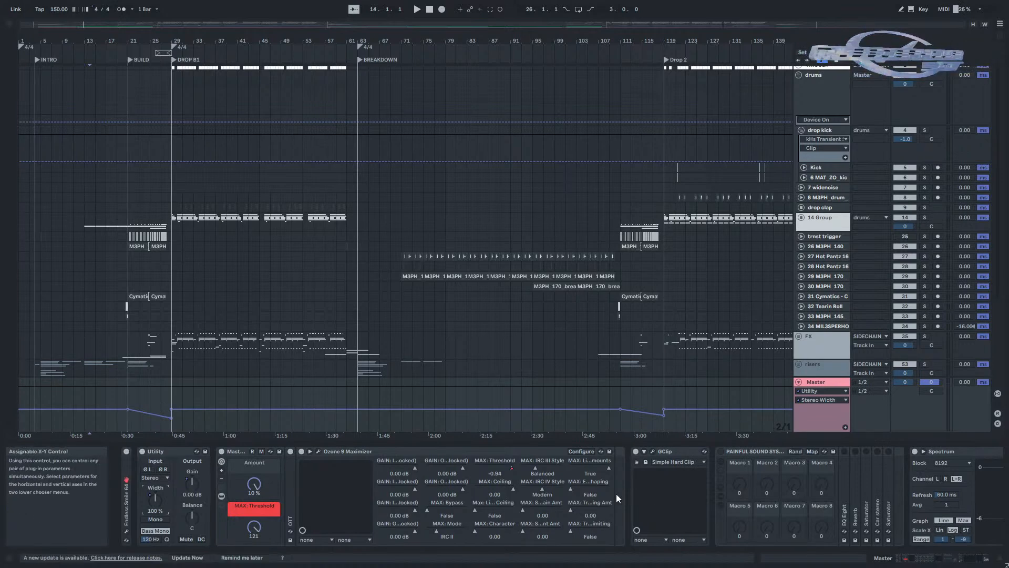
Look at OTT in the Master chain and collapse the Ozone 9 Maximizer device.
double_click(288, 502)
double_click(411, 453)
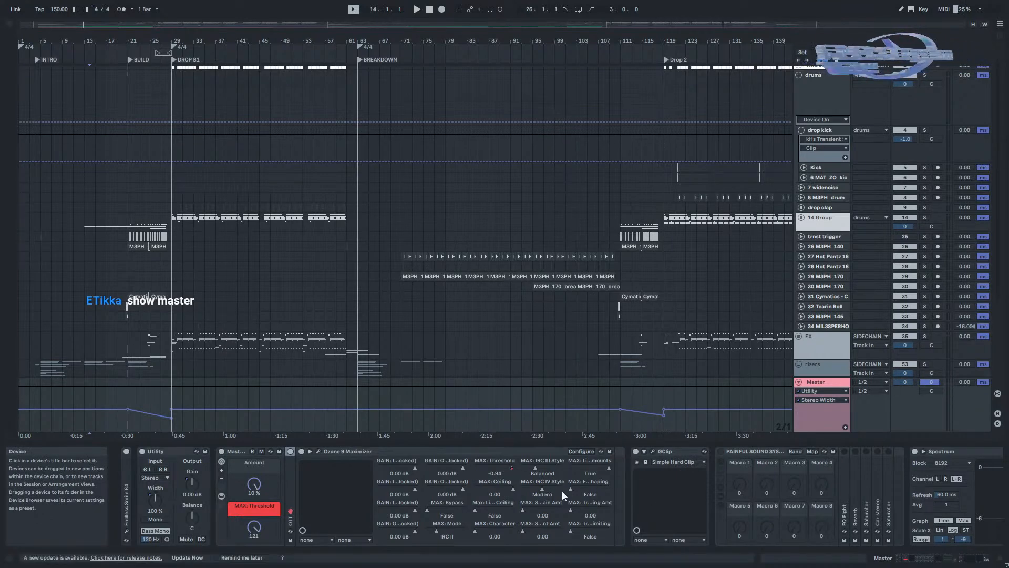
double_click(499, 450)
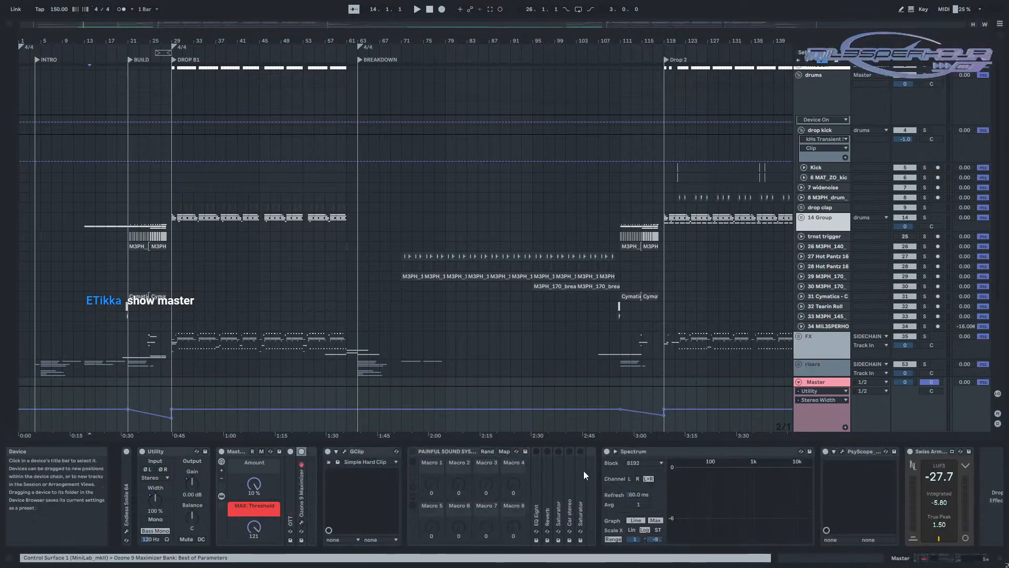
scroll(587, 471, "right", 1)
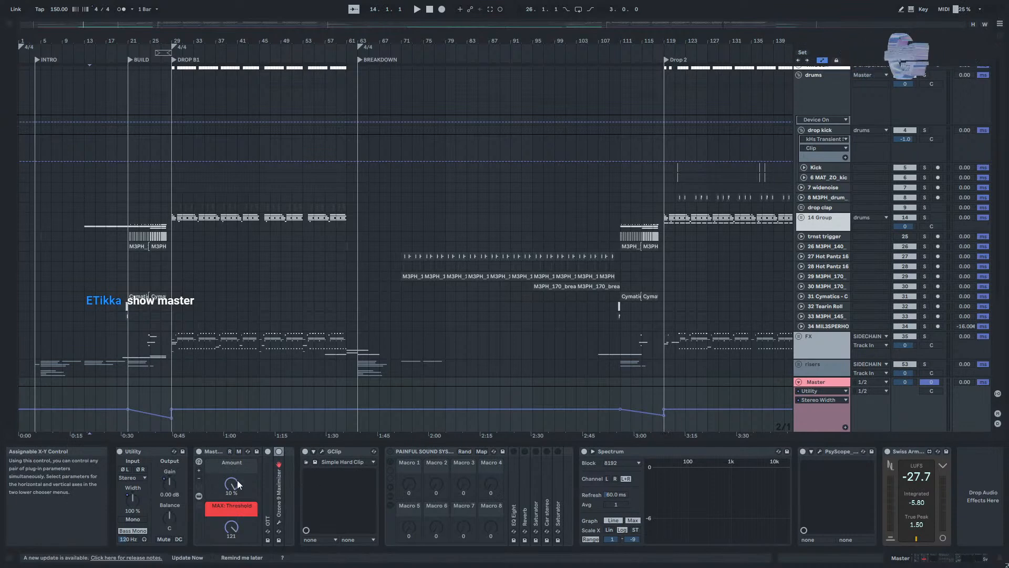
Open the Master's GClip plug-in window, move it aside and select the GClip device in the chain.
left_click(322, 451)
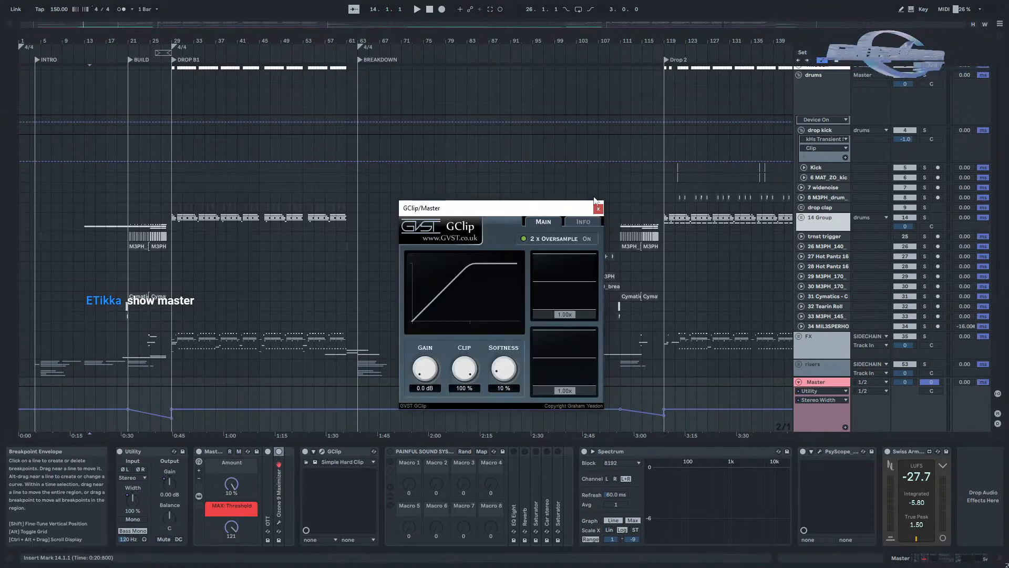
left_click_drag(512, 209, 625, 169)
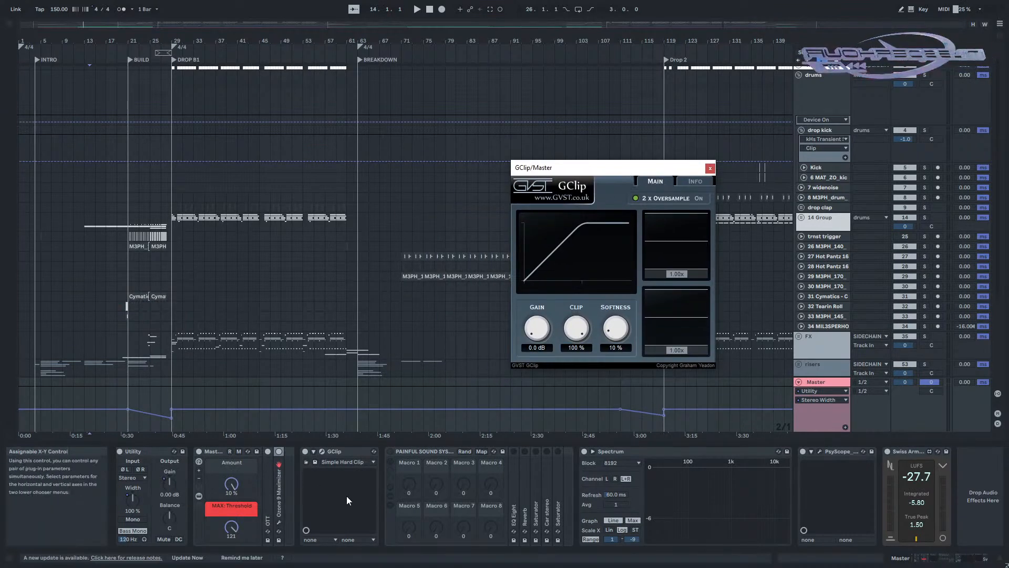
left_click(279, 468)
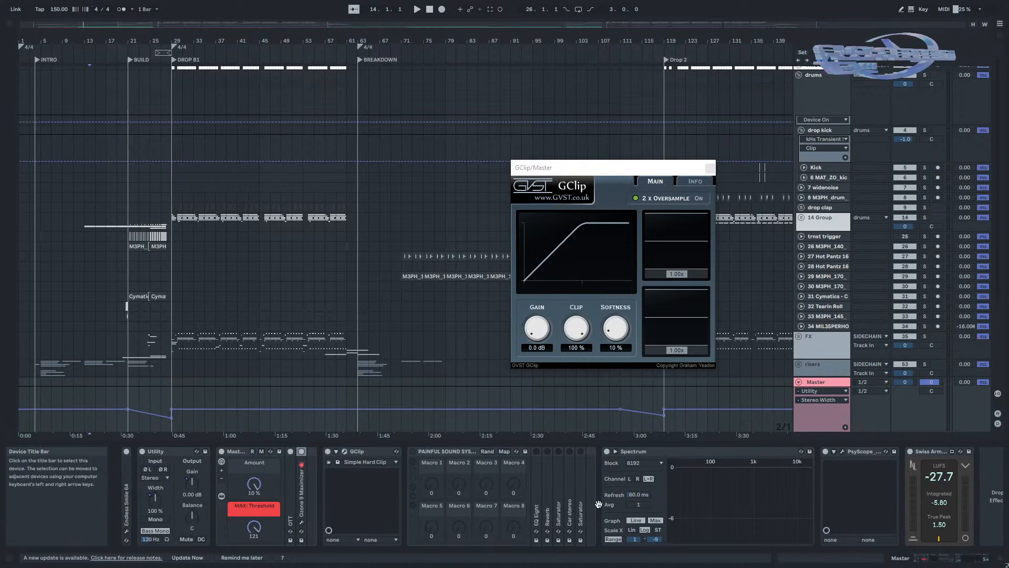
left_click(362, 451)
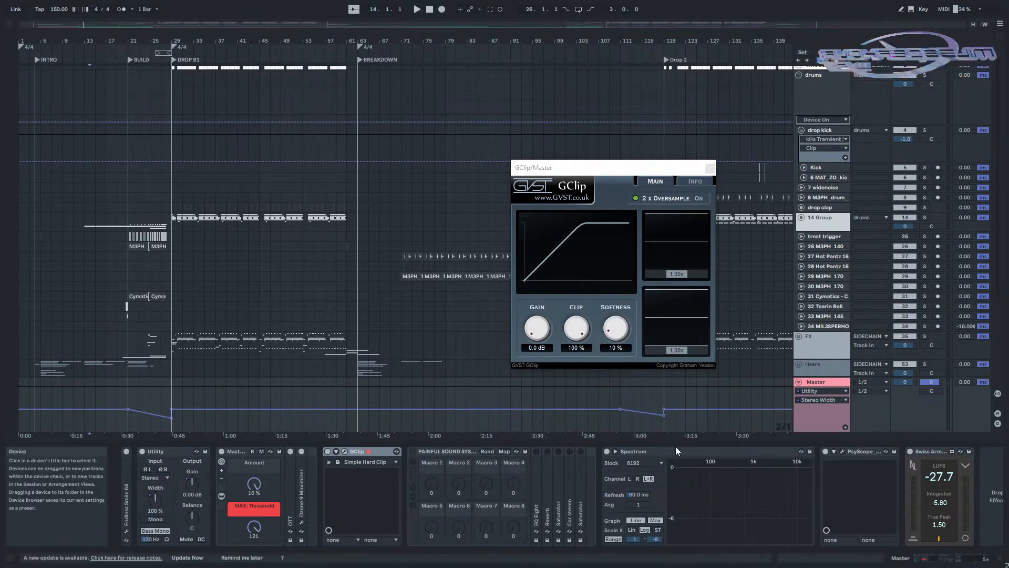
Open PsyScope_Pro on the Master to view the waveform, and close the PsyScope_Pro and GClip windows.
left_click(842, 451)
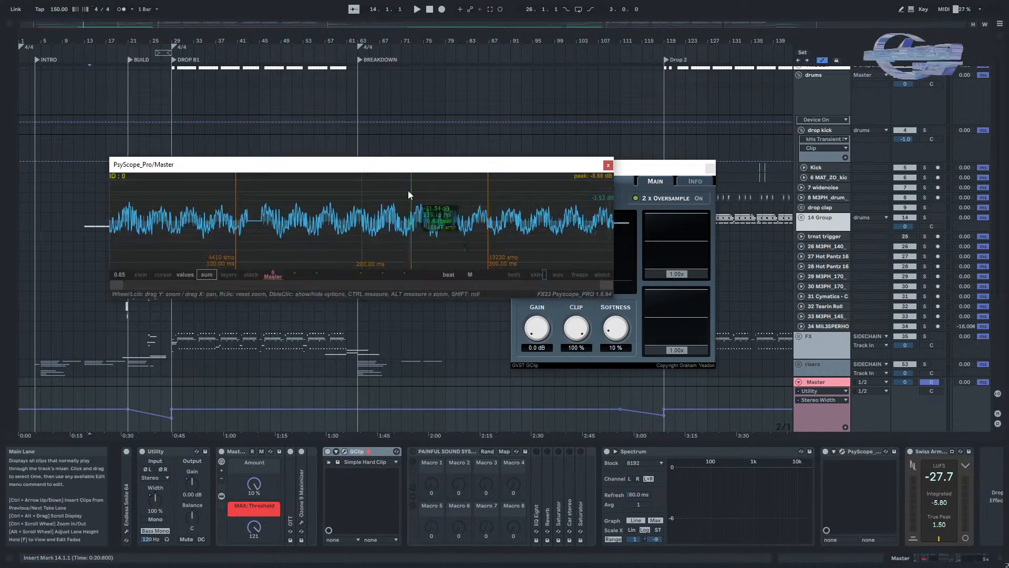
left_click_drag(400, 165, 426, 164)
left_click_drag(517, 165, 650, 170)
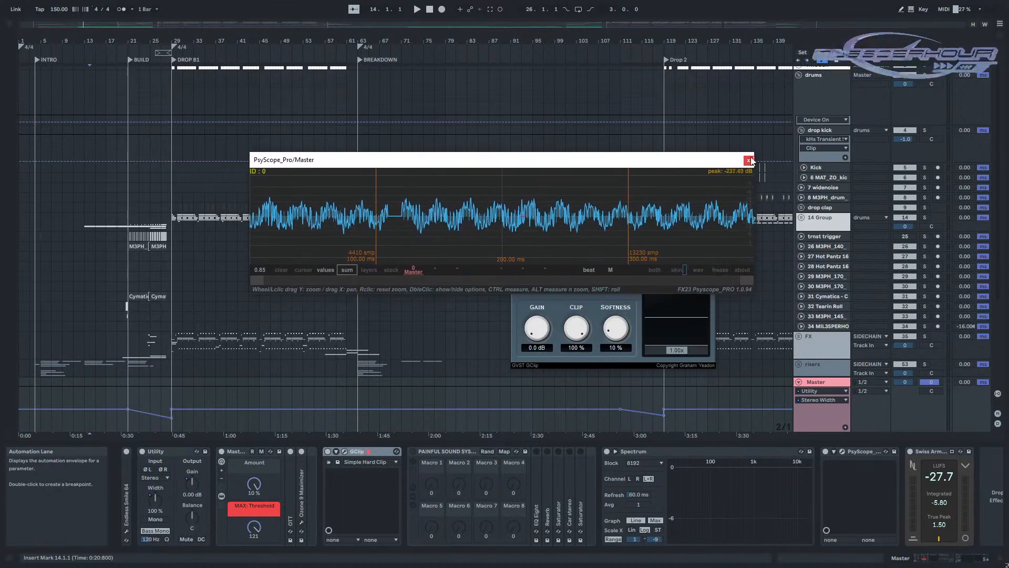
left_click(765, 166)
scroll(867, 499, "right", 1)
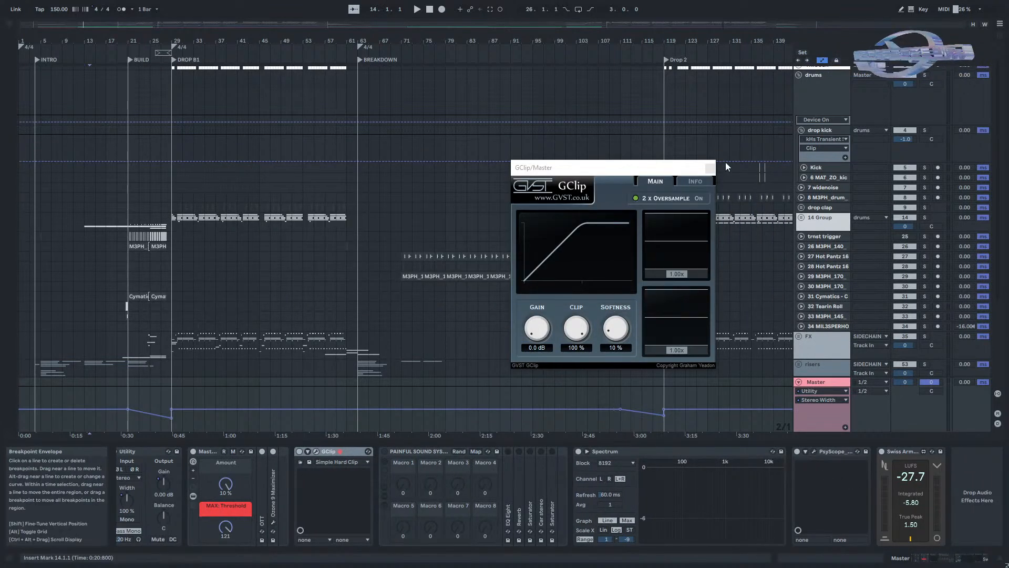
left_click(709, 168)
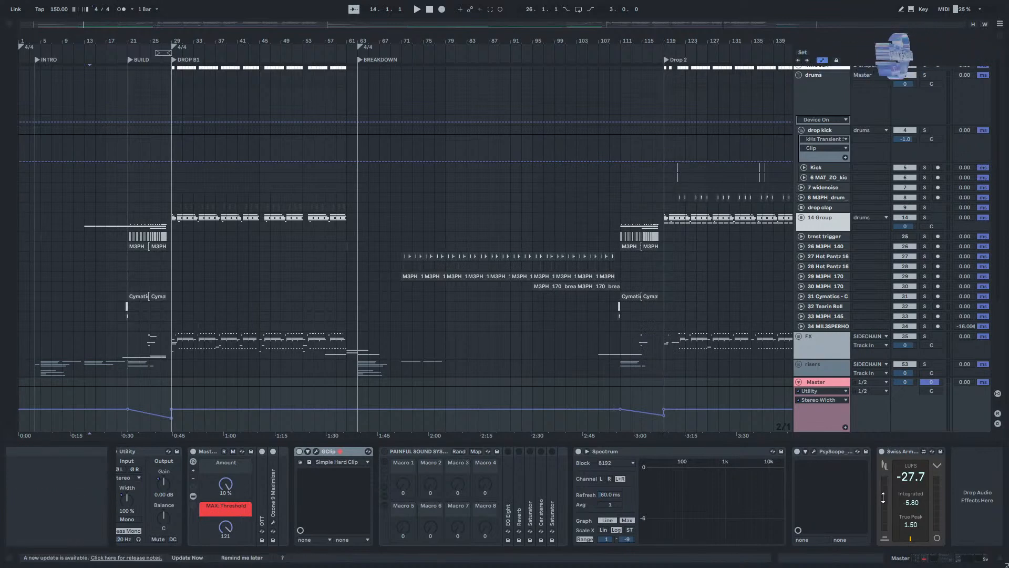
Fold the Master track's automation lane and leave the device view hidden.
left_click(1000, 558)
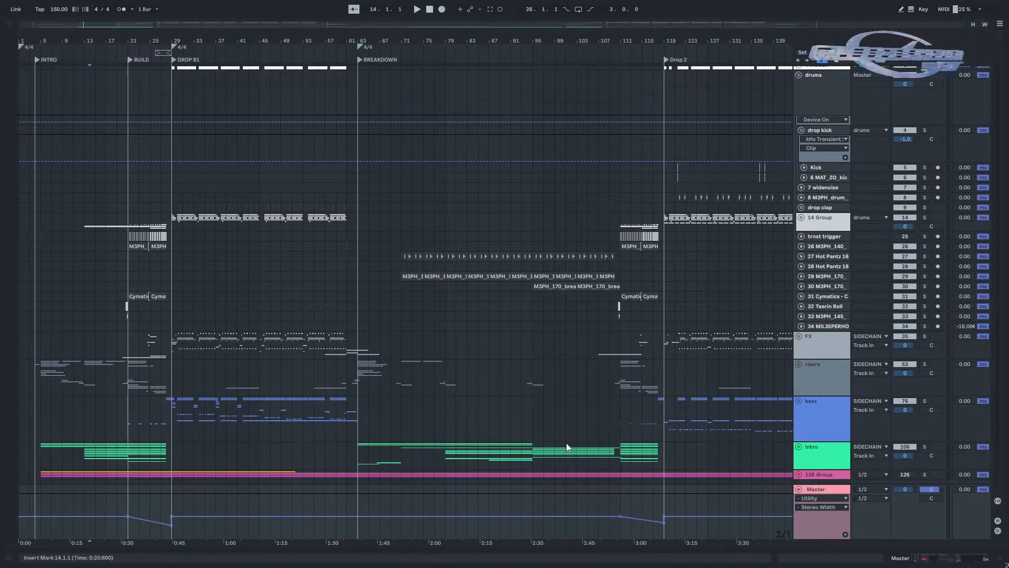
left_click(798, 490)
double_click(826, 537)
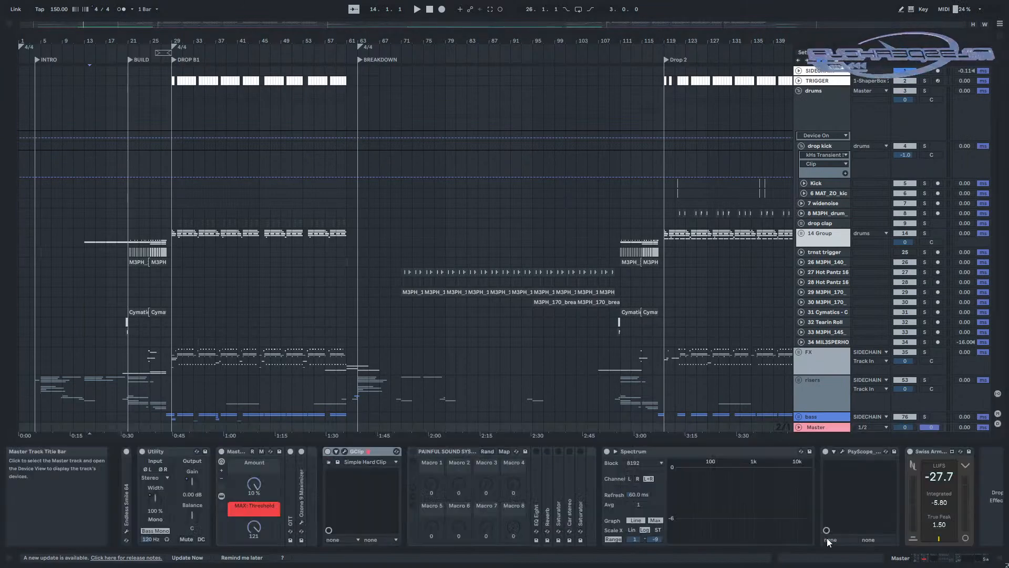
left_click(999, 558)
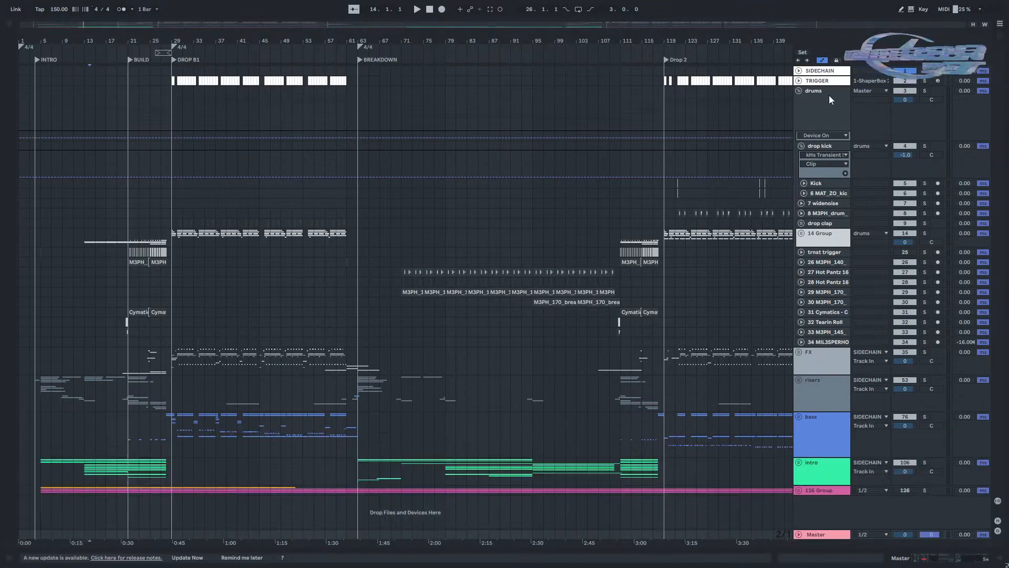
Show the device chains of the drums and risers groups.
double_click(829, 96)
left_click(827, 377)
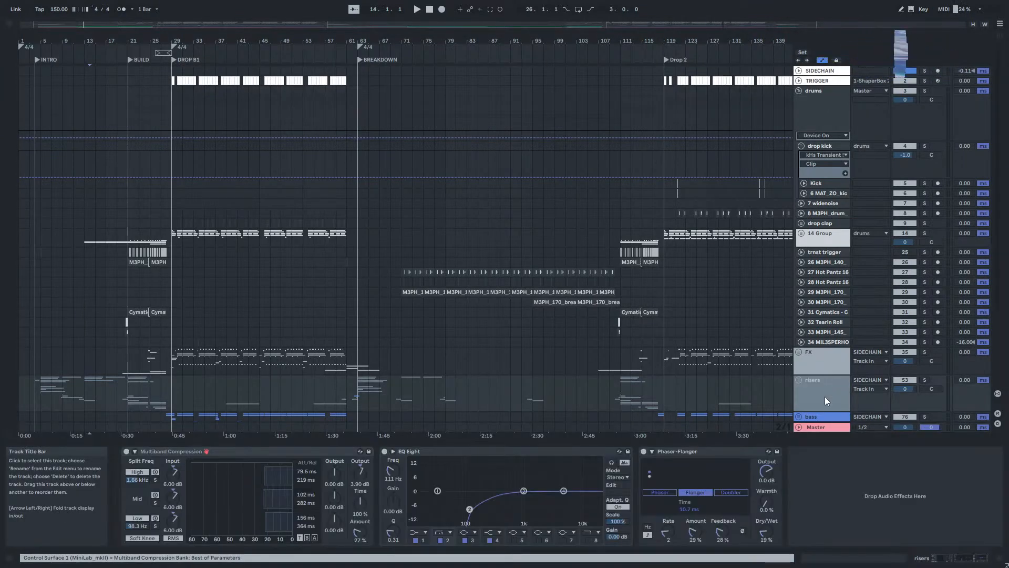
scroll(824, 396, "down", 1)
Look through the bass group's device chain and show the intro group's devices.
left_click(825, 396)
left_click_drag(751, 490, 402, 489)
left_click_drag(694, 504, 1007, 499)
scroll(815, 371, "down", 3)
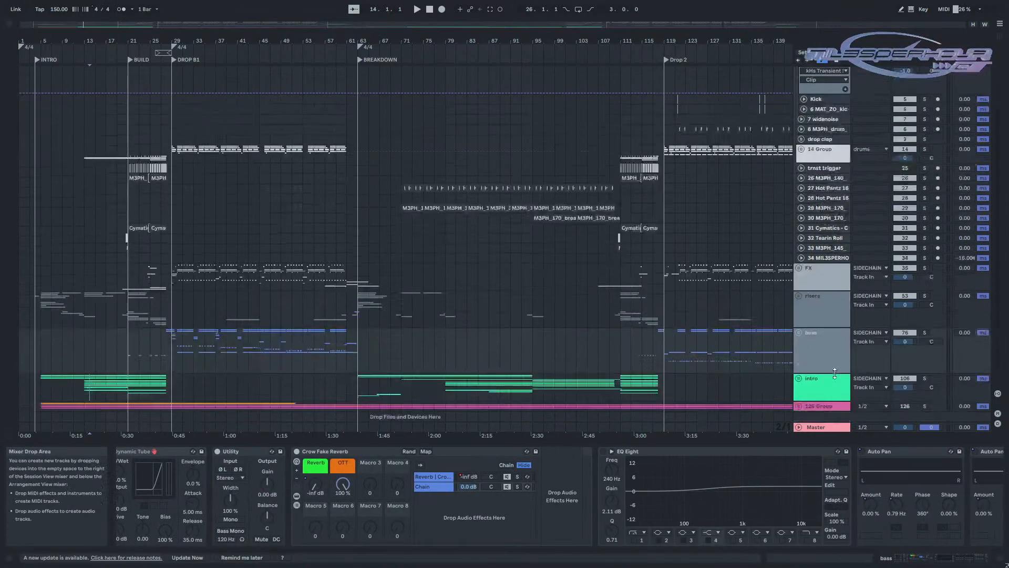
left_click(817, 342)
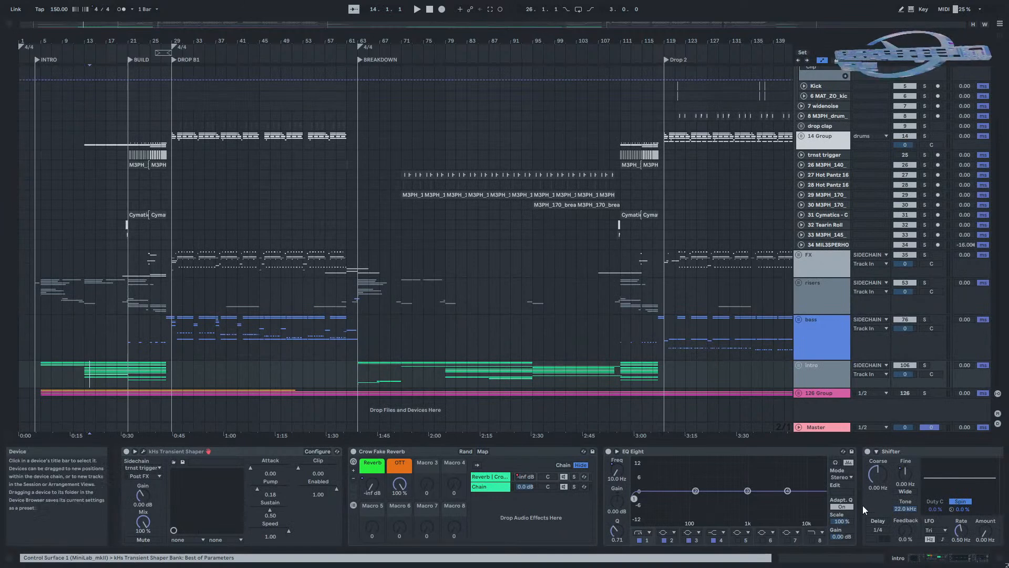
Browse the intro group's devices, show the Kick track's EQ Eight, and hide the device view.
left_click_drag(864, 506, 622, 530)
left_click_drag(840, 442, 828, 525)
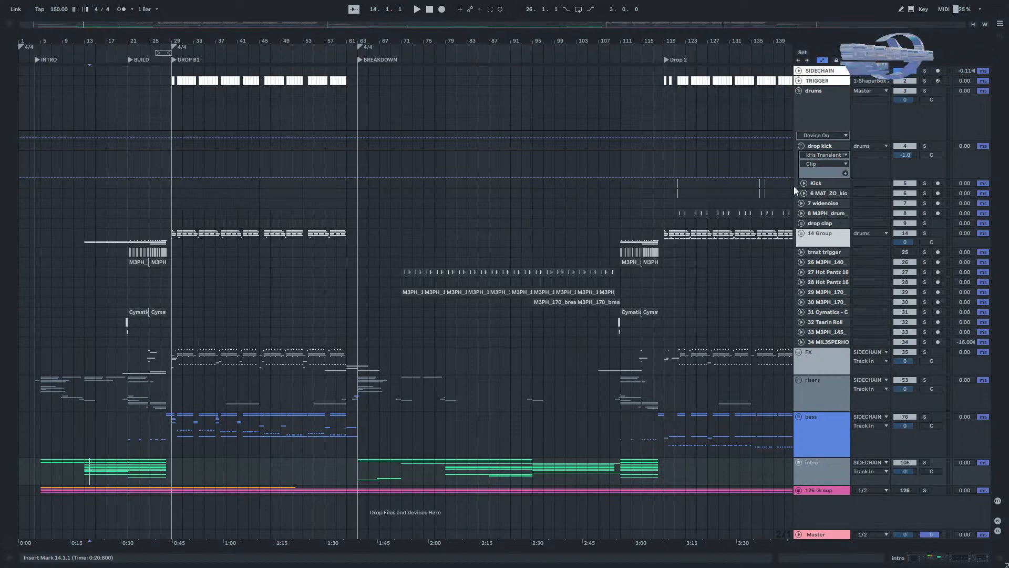
left_click(815, 146)
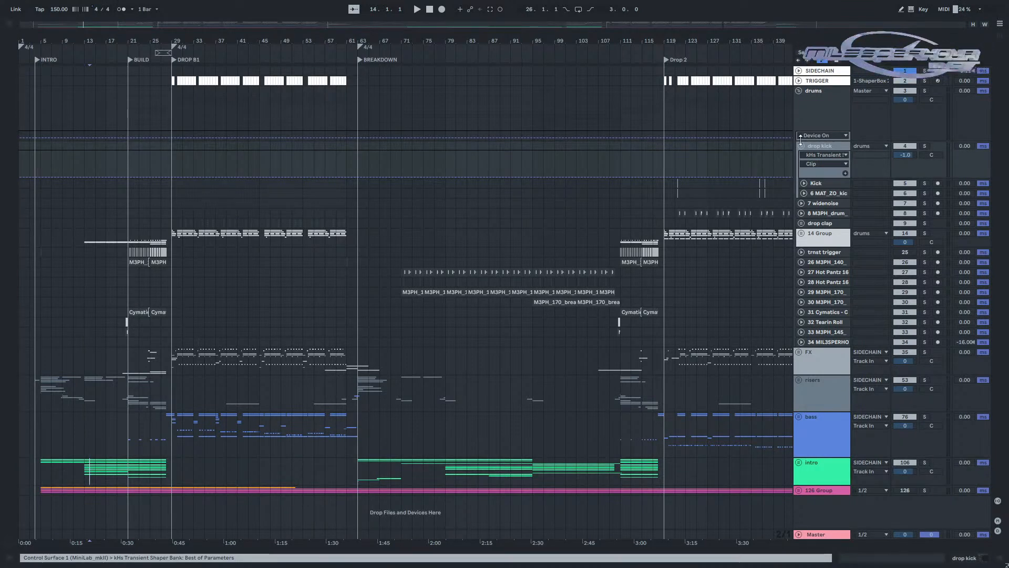
double_click(815, 181)
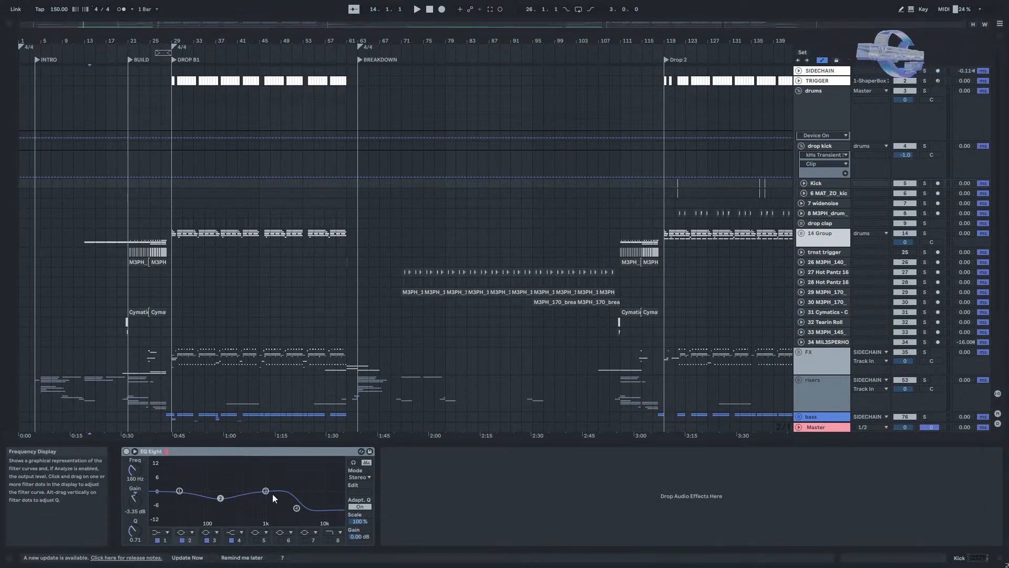
left_click_drag(445, 519, 445, 542)
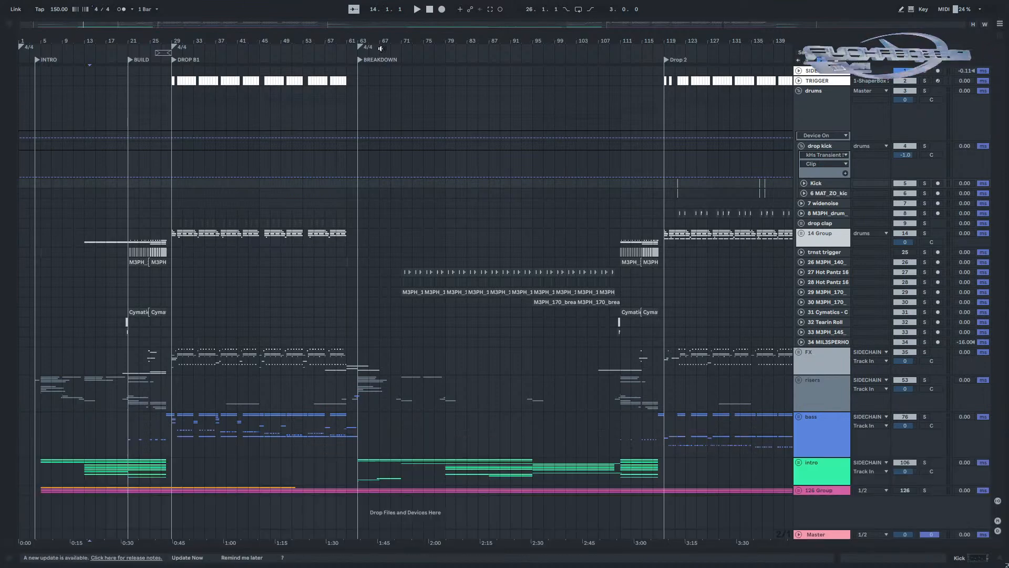
Unfold the Kick track to display its clips at the start of DROP B1.
left_click_drag(166, 41, 308, 112)
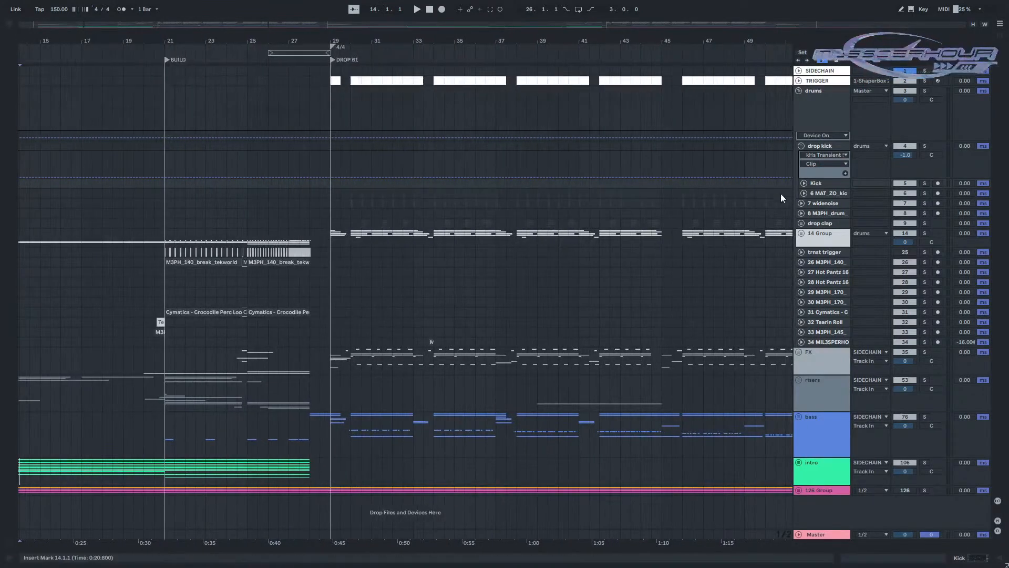
left_click(802, 184)
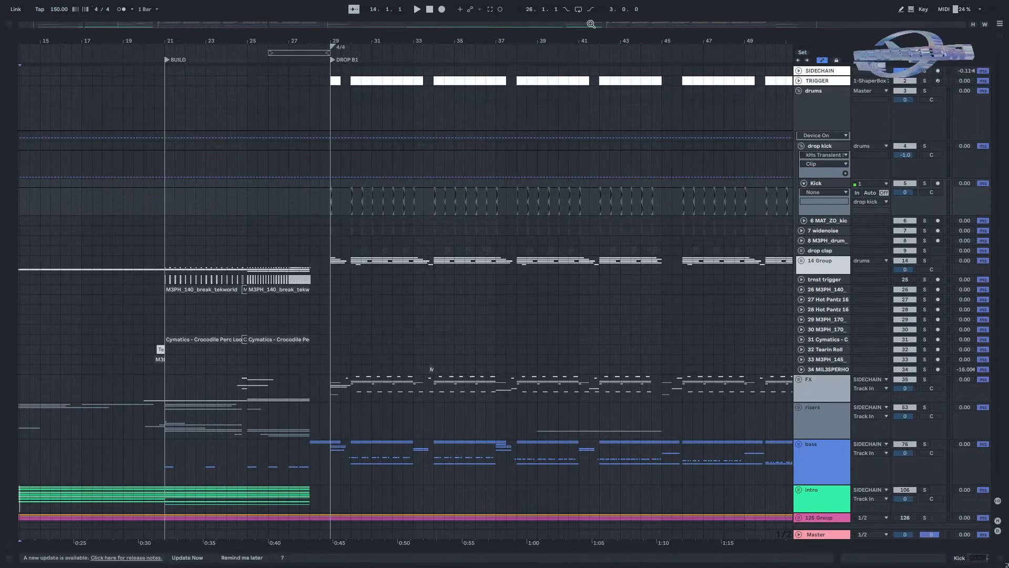
left_click_drag(217, 31, 216, 73)
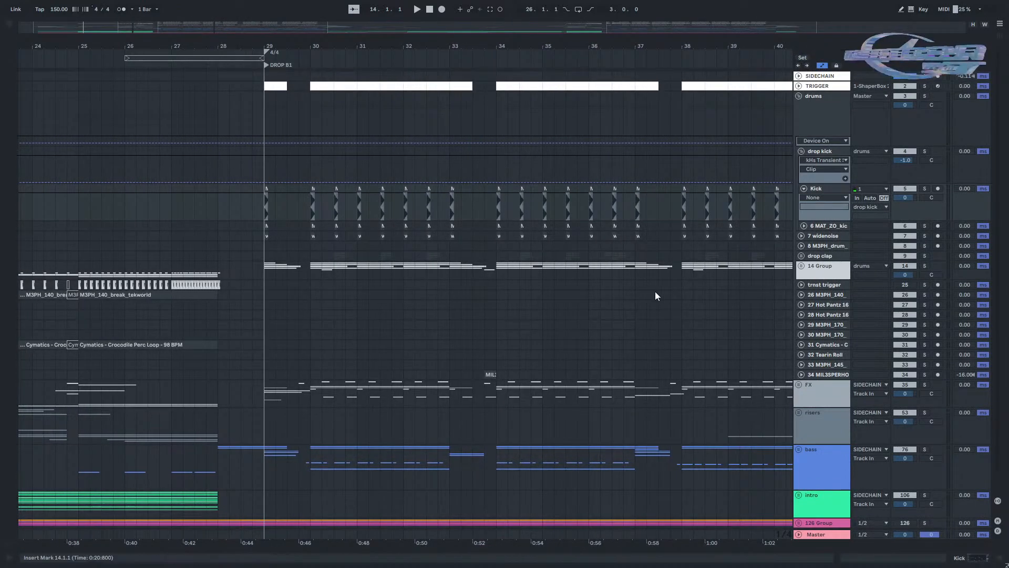
double_click(817, 536)
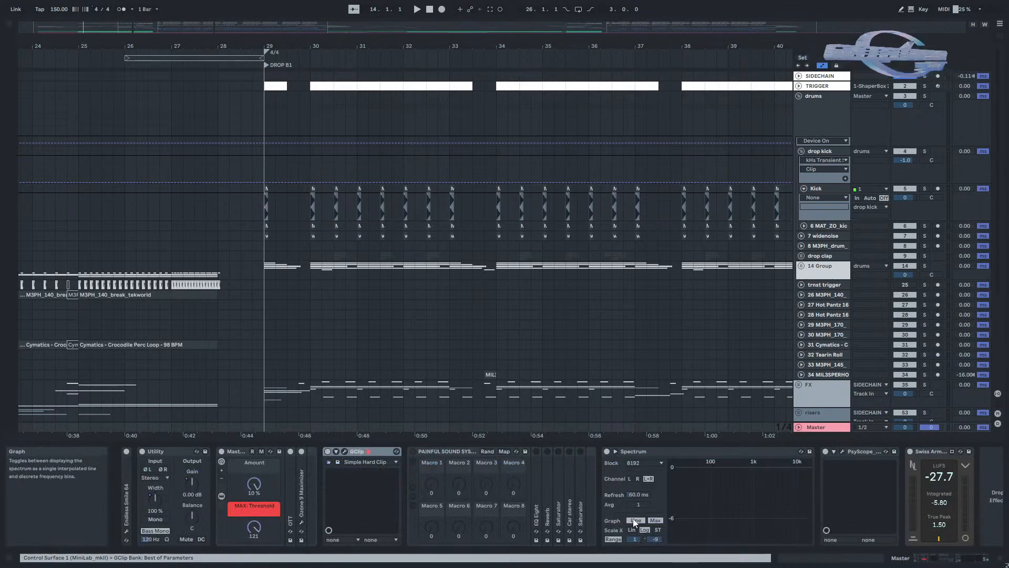
left_click(414, 453)
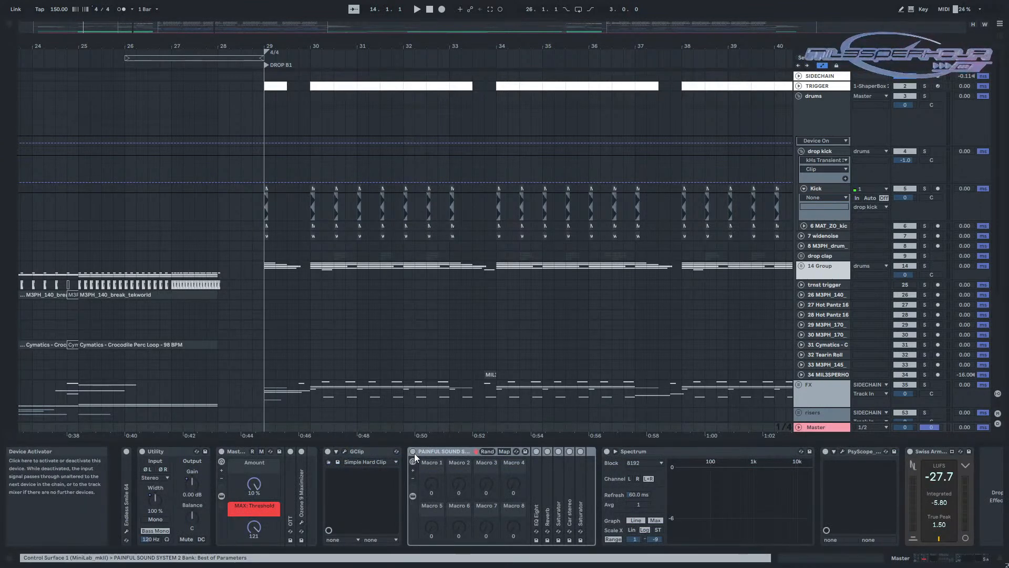
left_click(279, 386)
left_click_drag(905, 427, 904, 433)
left_click(837, 428)
left_click(229, 395)
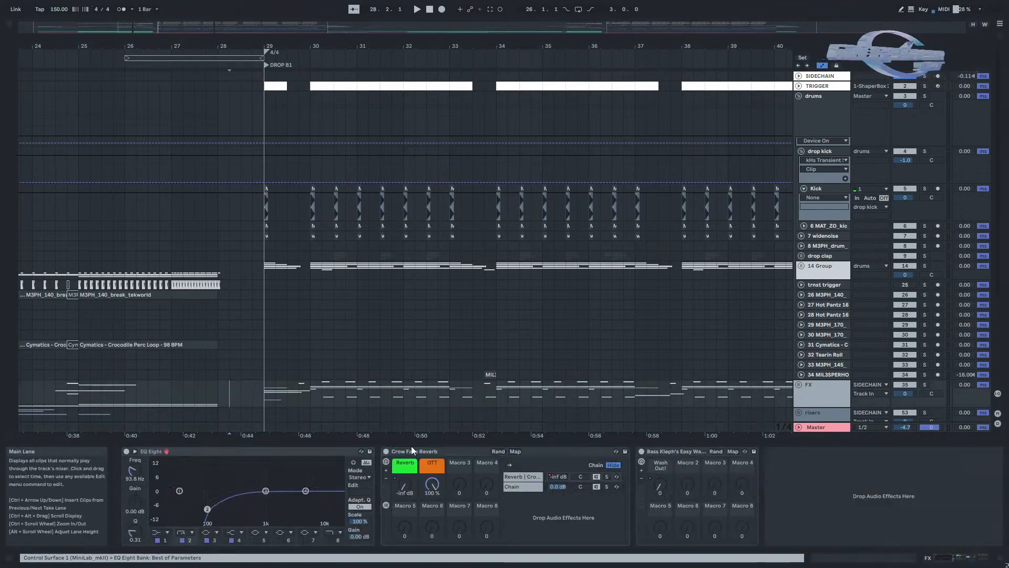
Play the drop while toggling the Master's PAINFUL SOUND SYSTEM rack for comparison, and hide the device view.
left_click(820, 428)
key("space")
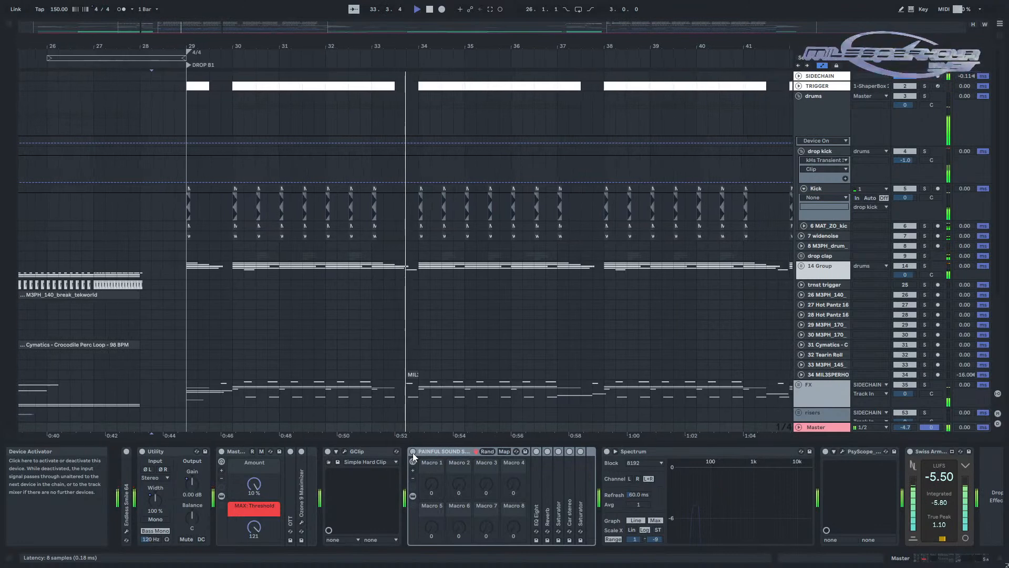
left_click(412, 452)
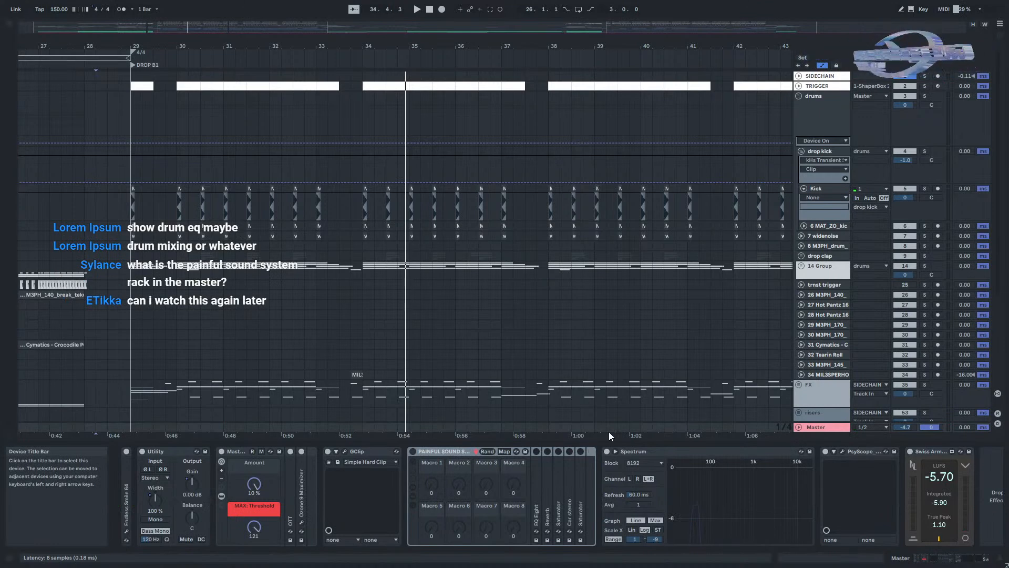
key("Delete")
key("ctrl+alt+l")
Show the Kick track's EQ Eight, and open and close the drop kick group's kHs Transient Shaper window.
left_click_drag(496, 344, 676, 337)
left_click(466, 311)
scroll(316, 231, "up", 5)
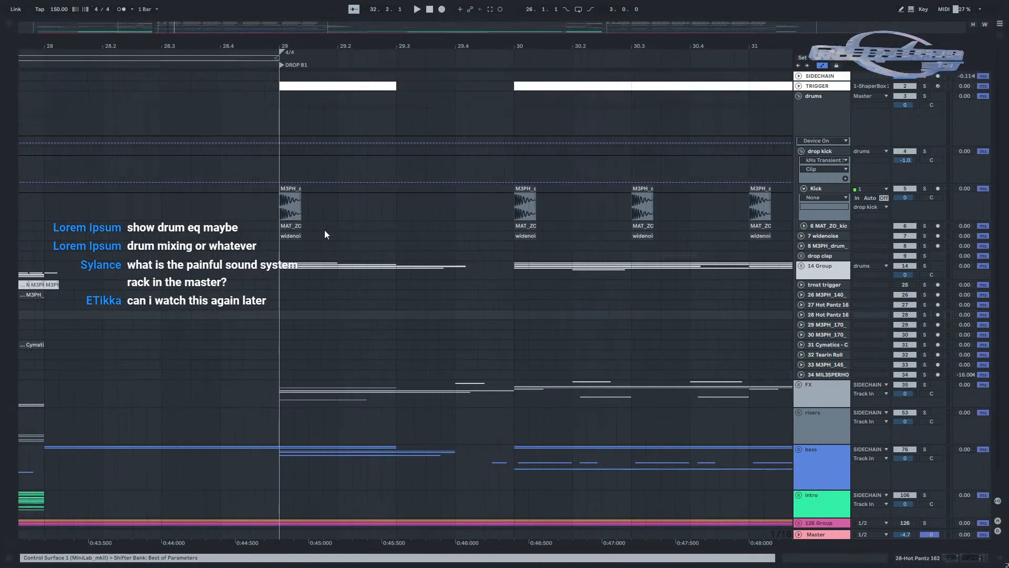
double_click(829, 187)
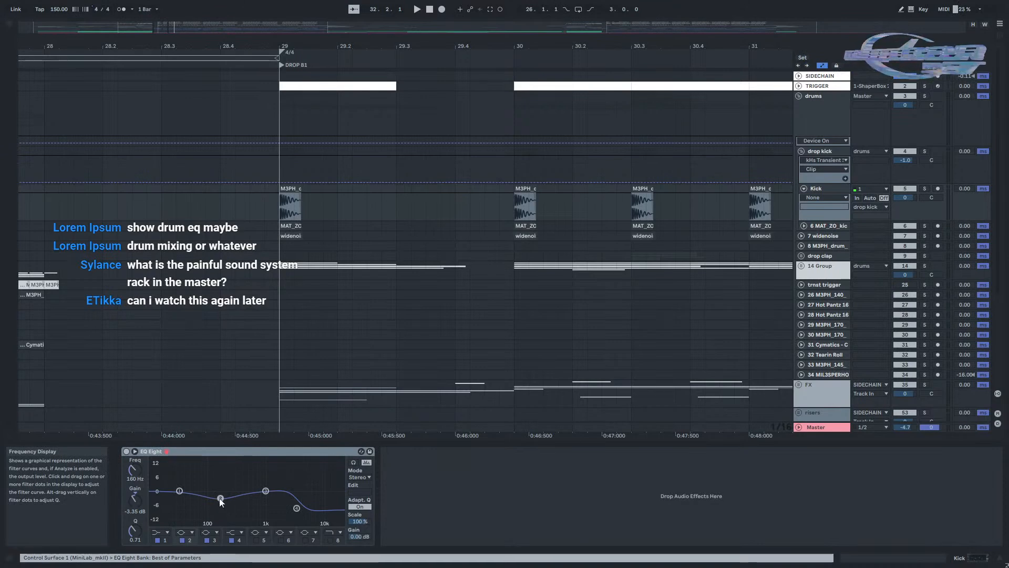
left_click(816, 151)
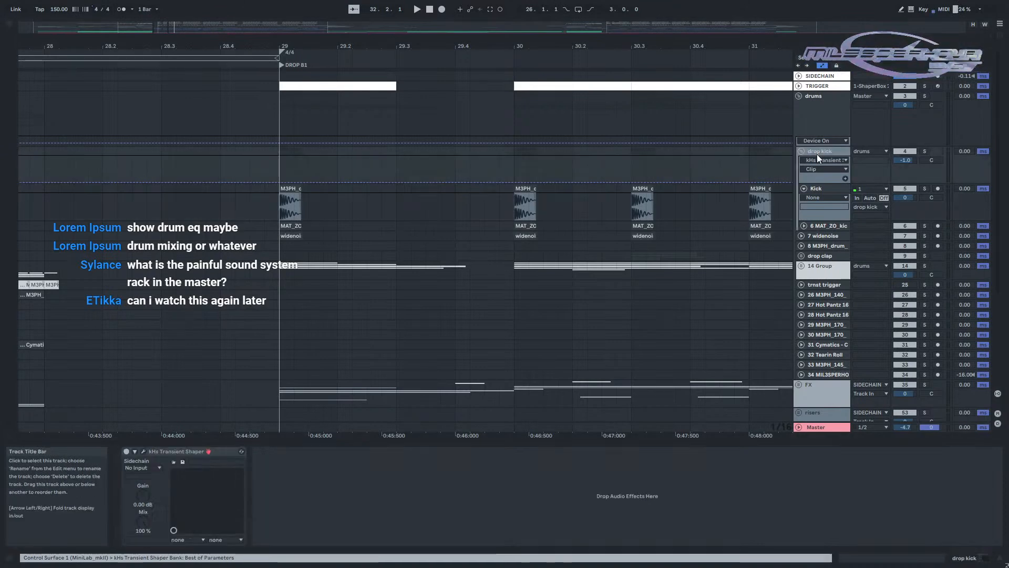
left_click(143, 451)
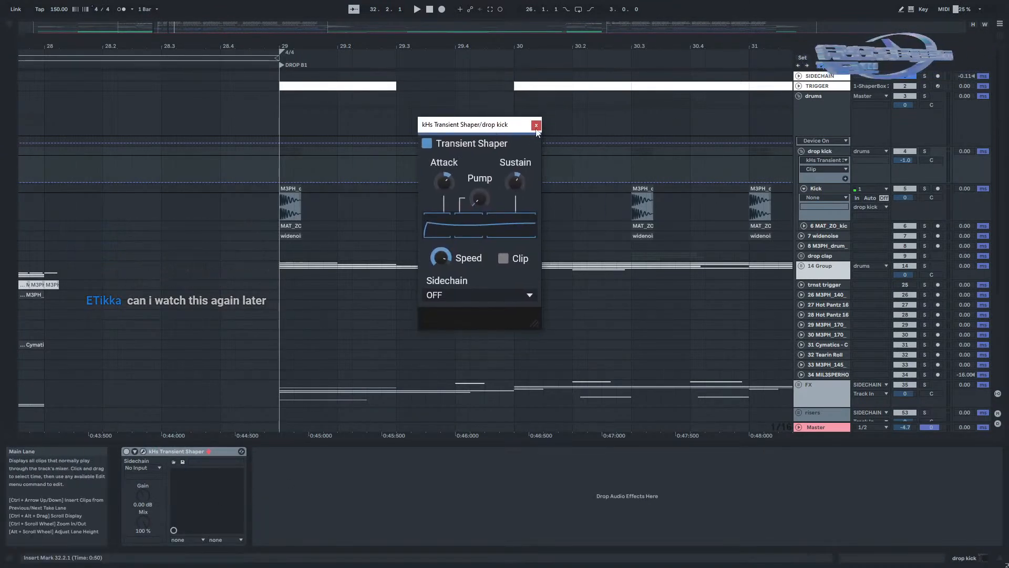
left_click(536, 125)
Unfold the MAT_ZO_kick track beneath the Kick track and solo the drop kick group.
scroll(309, 226, "up", 6)
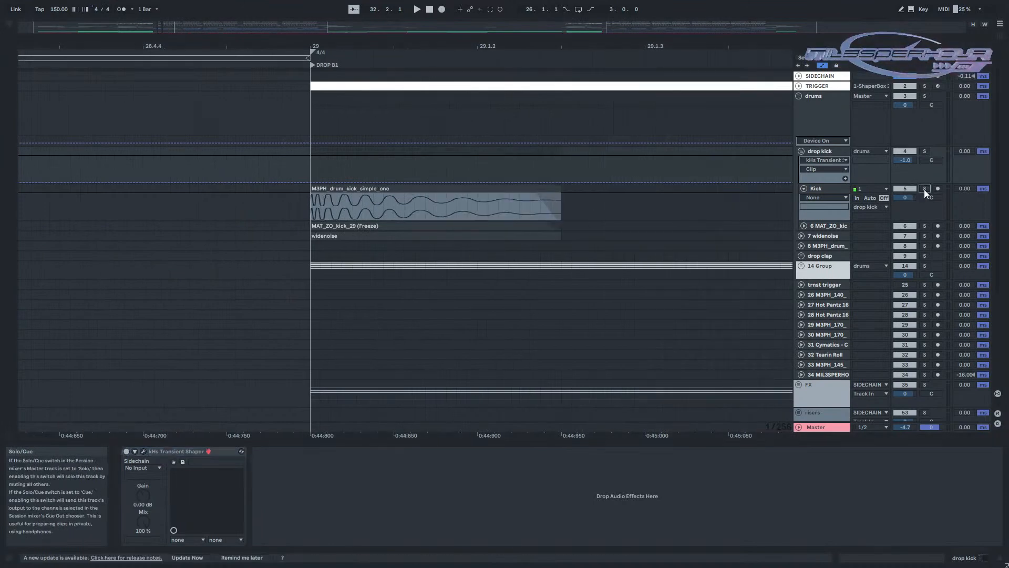
left_click(804, 226)
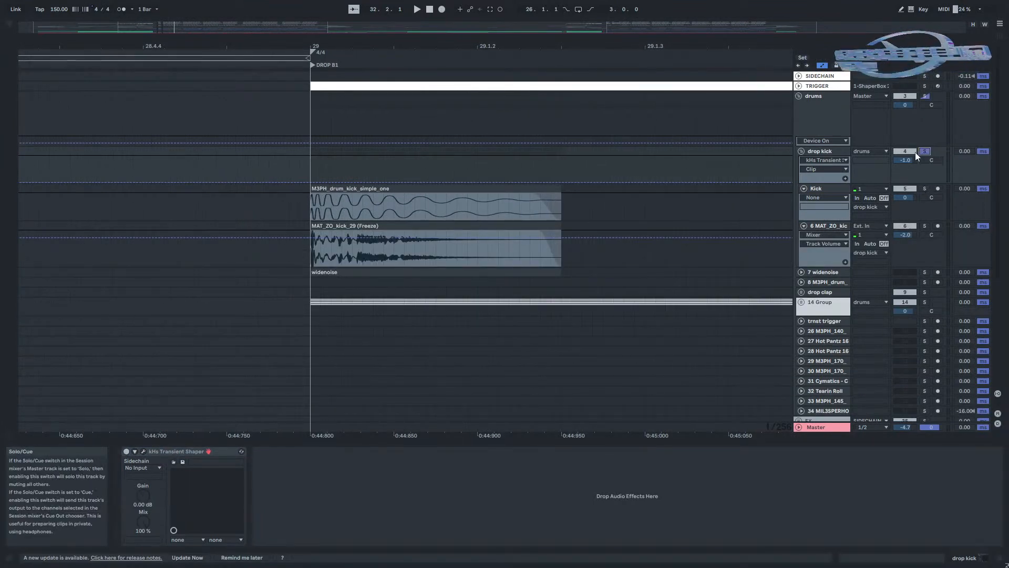
scroll(737, 198, "down", 7)
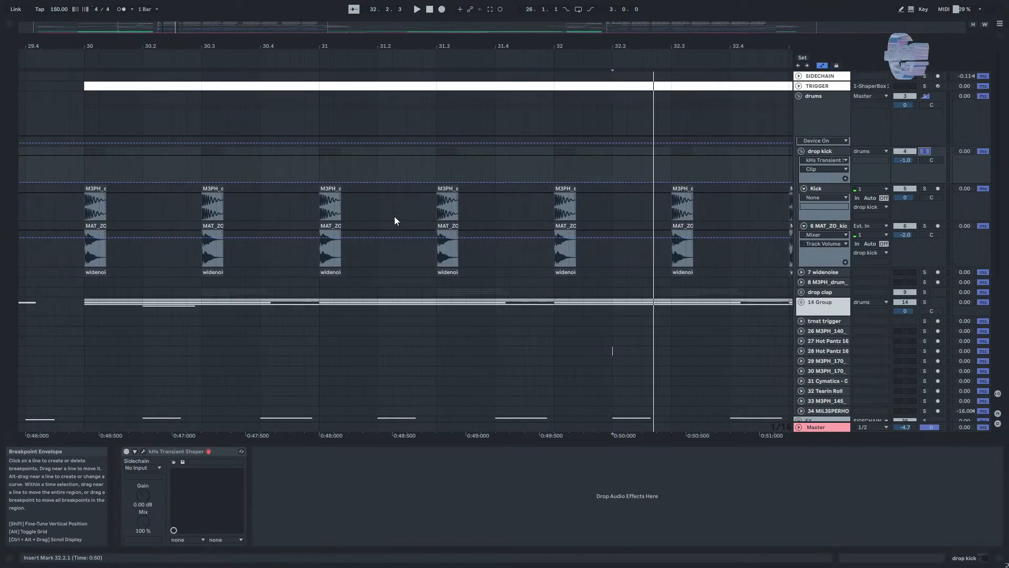
Play the soloed drop kick group in DROP B1 and reset the Master volume to 0.
scroll(316, 212, "right", 2)
key("space")
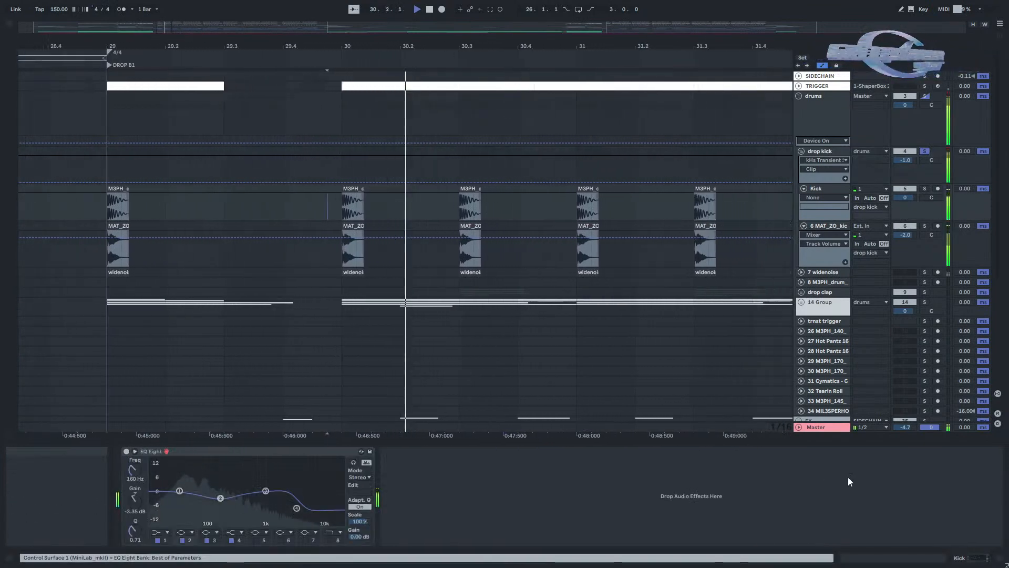
double_click(904, 427)
key("space")
key("space")
key("space")
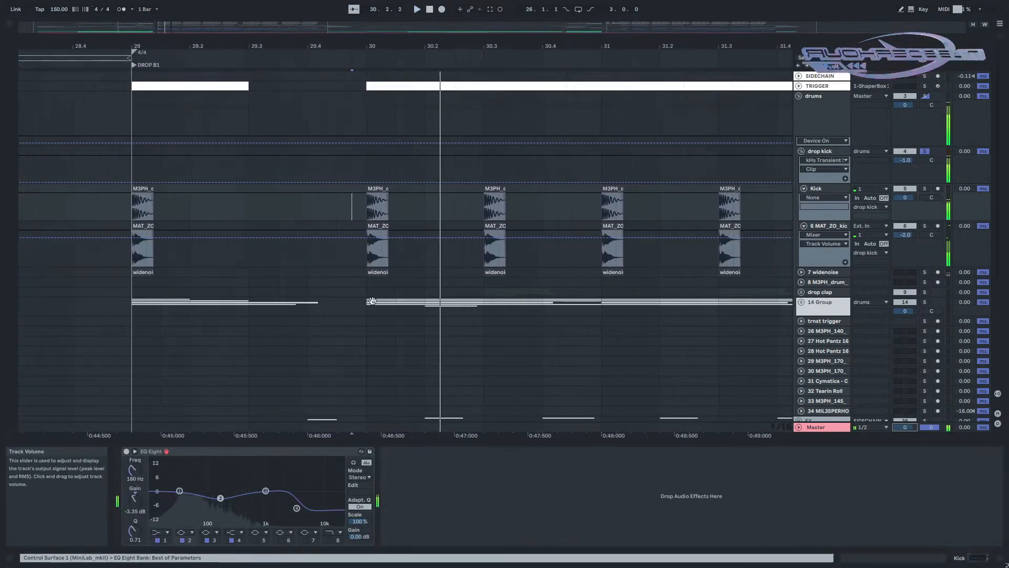
Solo the Kick track and play its first clip from 29.1.1.
scroll(309, 297, "left", 5)
scroll(315, 268, "up", 7)
left_click(506, 206)
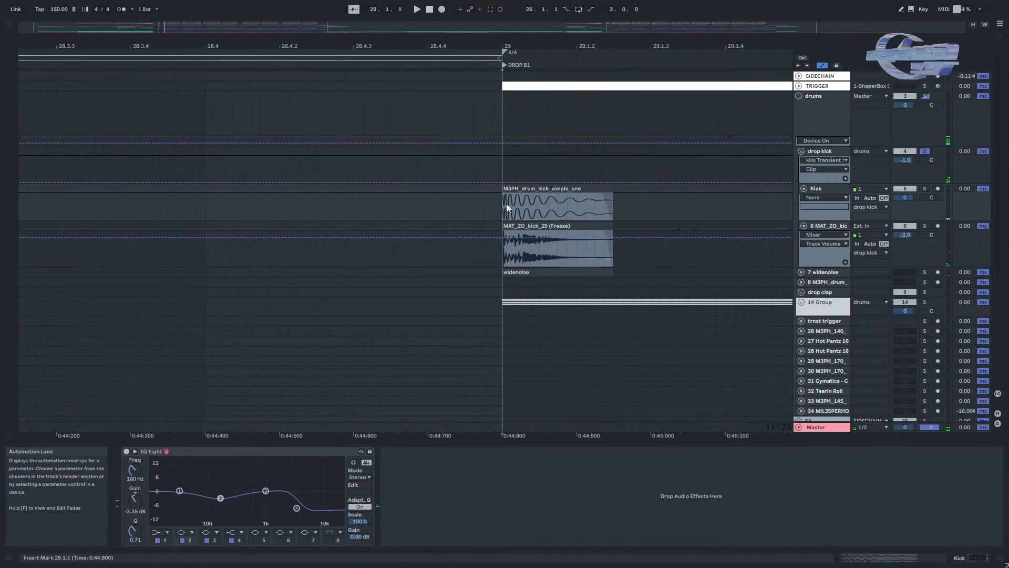
left_click(925, 188)
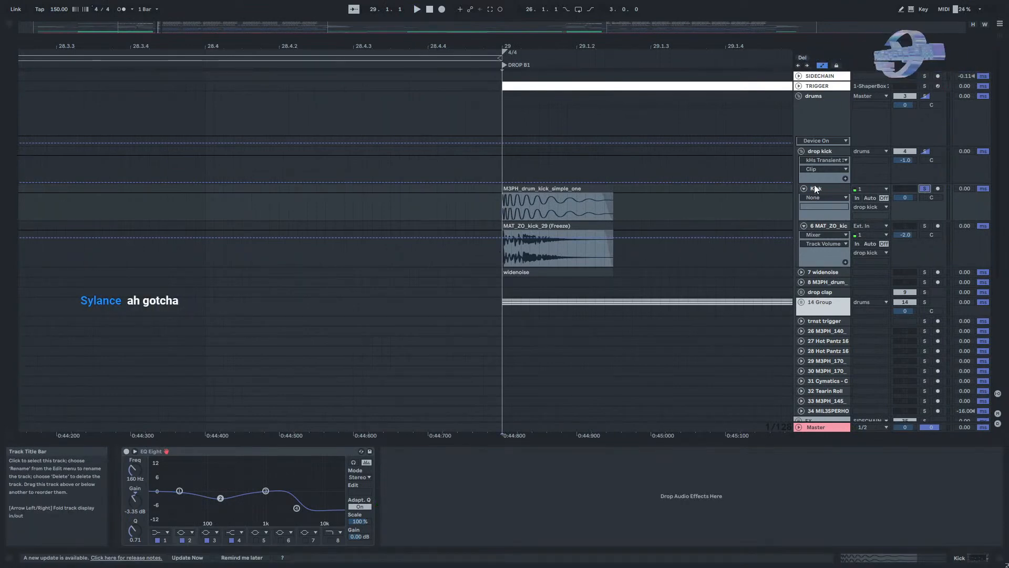
key("space")
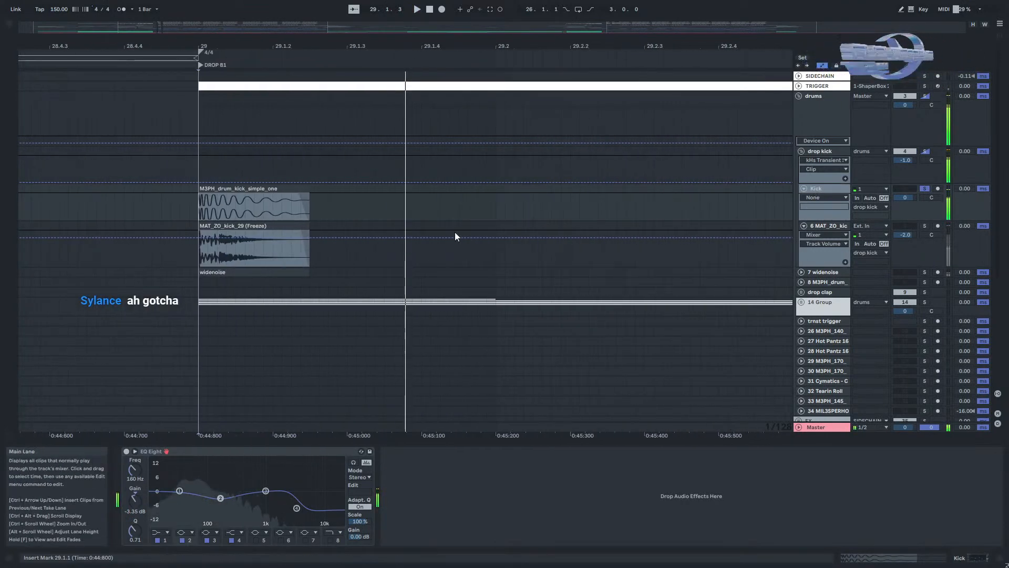
Check the drop kick group's device, solo the MAT_ZO_kick track, and show its first clip's waveform.
left_click(809, 152)
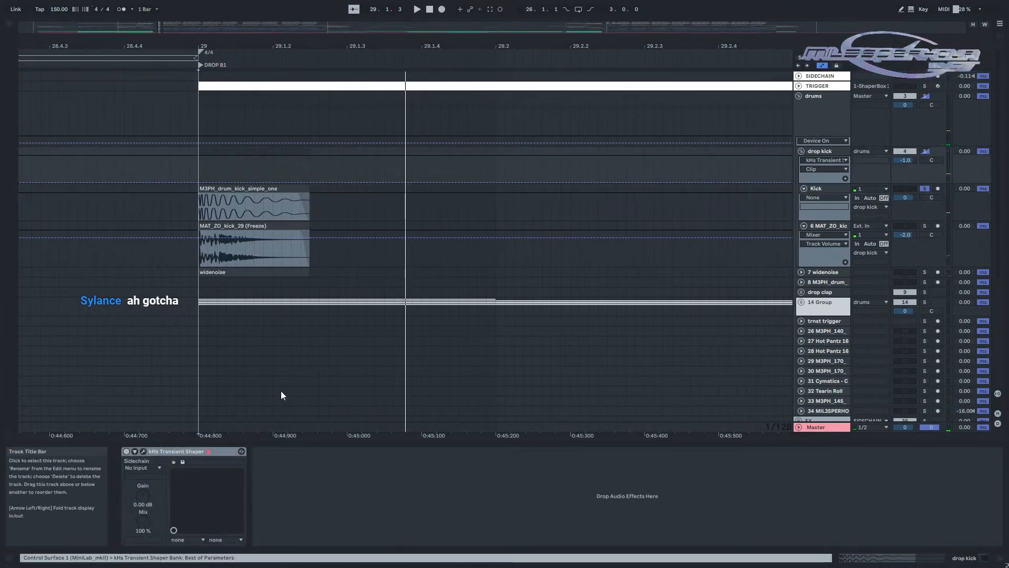
left_click(821, 427)
left_click(829, 225)
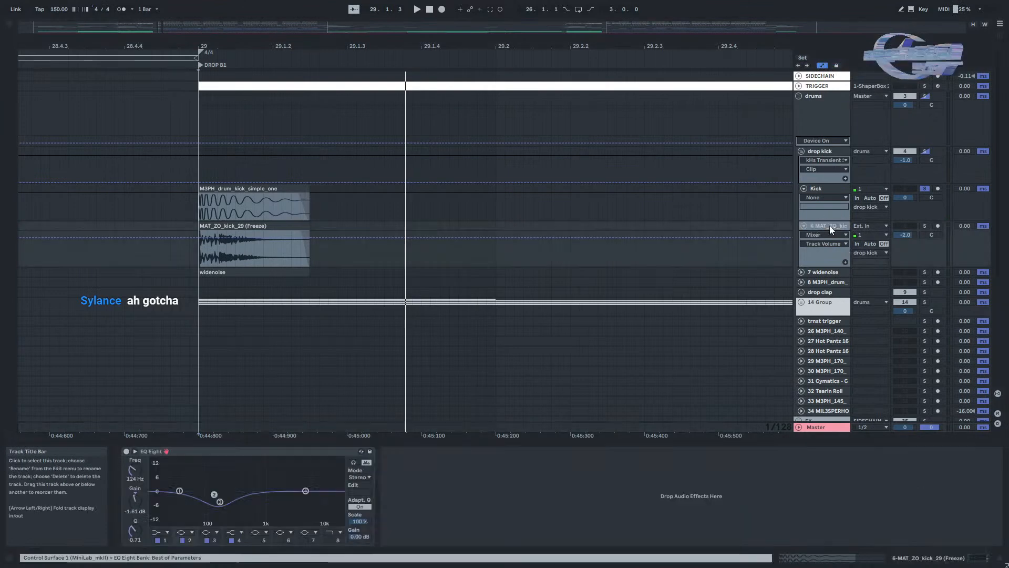
left_click(924, 226)
left_click(222, 227)
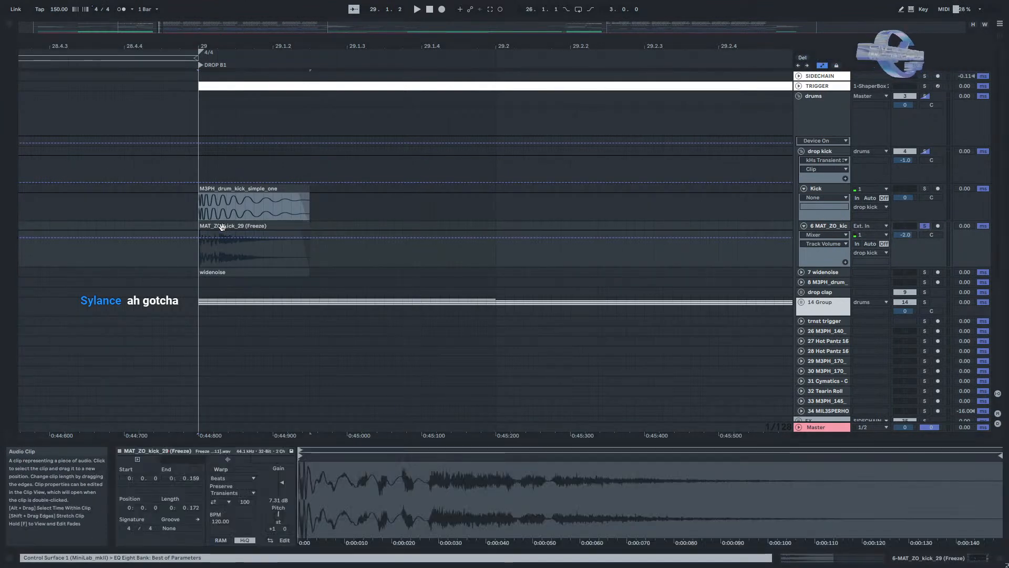
Select the first MAT_ZO_kick clip and show its track's EQ Eight.
scroll(187, 260, "down", 2)
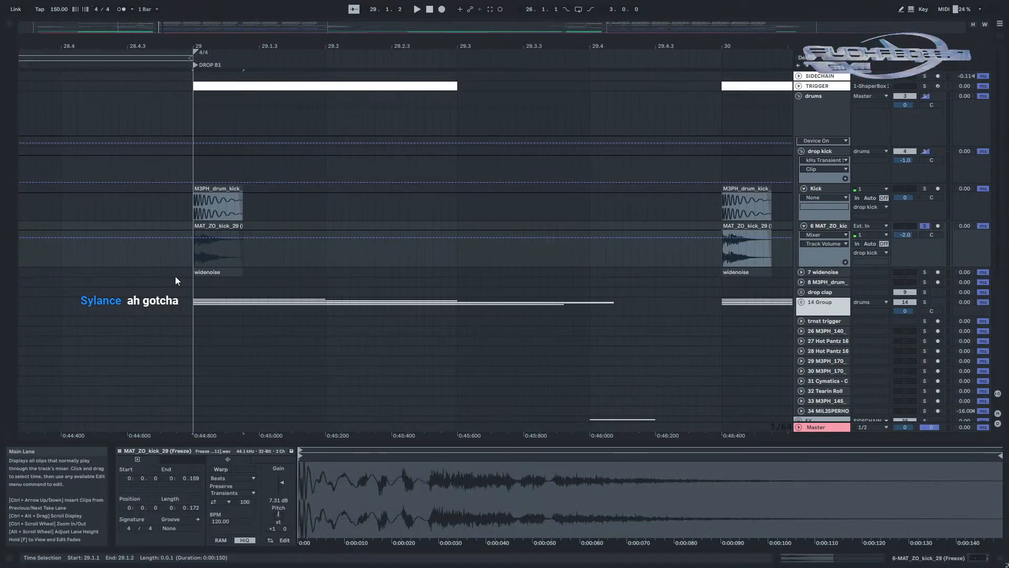
left_click_drag(173, 287, 360, 323)
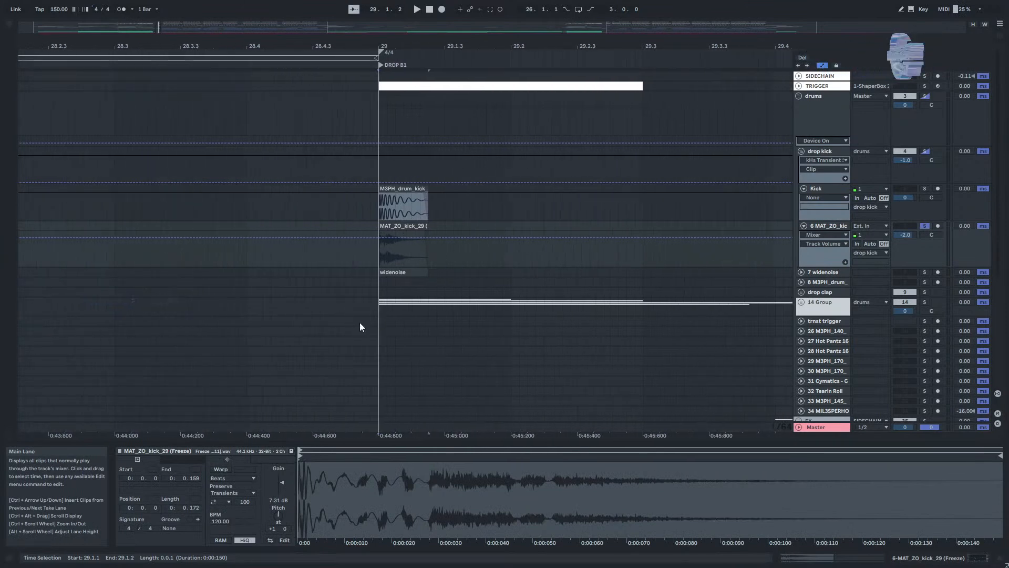
left_click(825, 225)
left_click(396, 227)
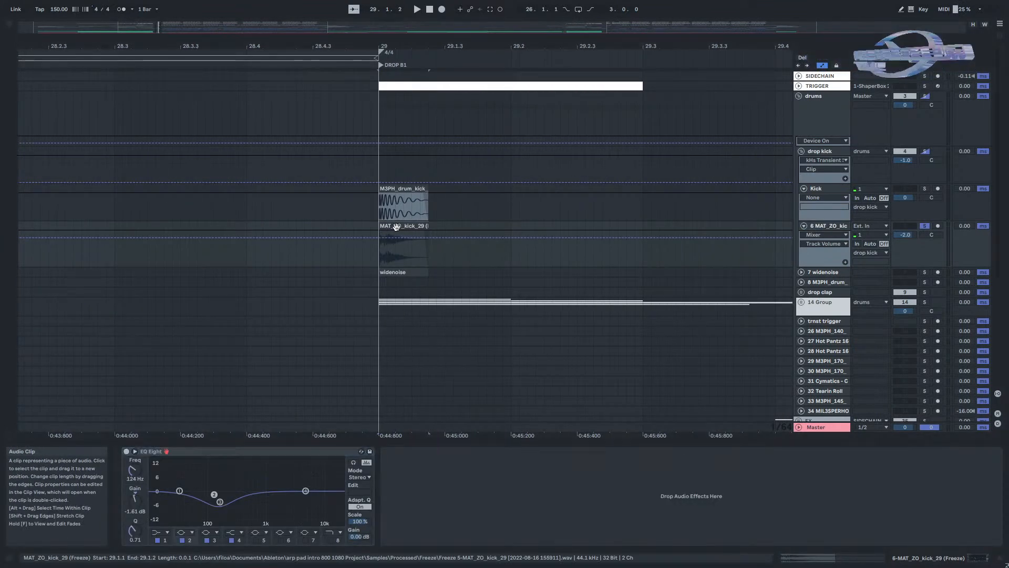
left_click(829, 227)
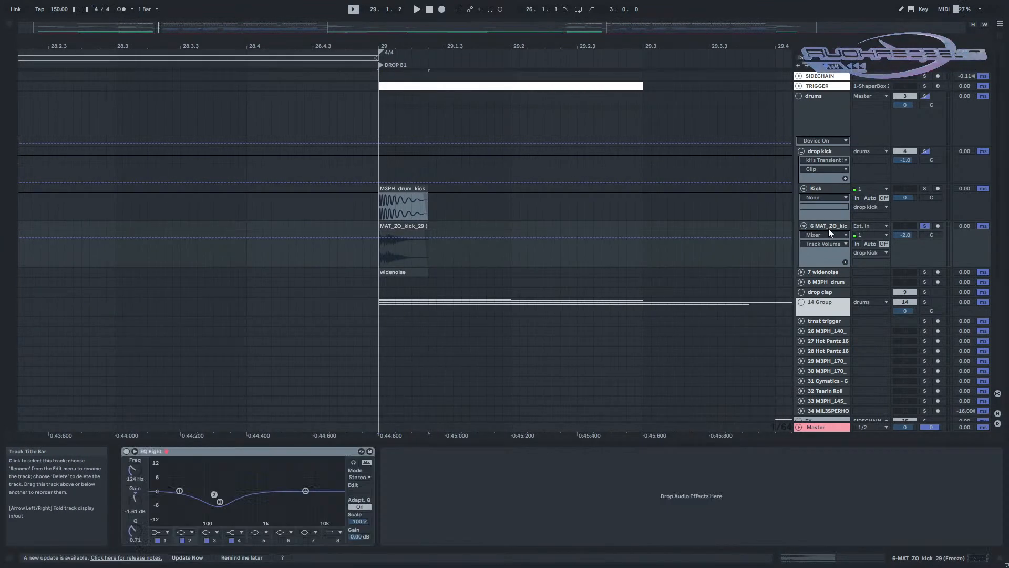
Set the insert marker to 29.1.1 on the MAT_ZO_kick track and examine the clip's waveform and EQ curve.
scroll(379, 265, "up", 5)
left_click(390, 264)
left_click(380, 255)
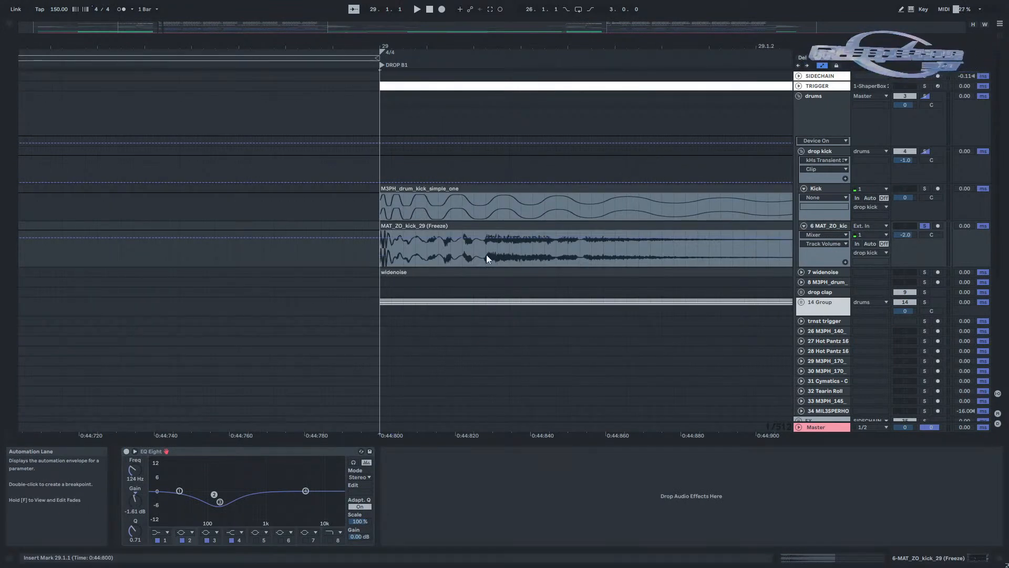
scroll(442, 254, "left", 2)
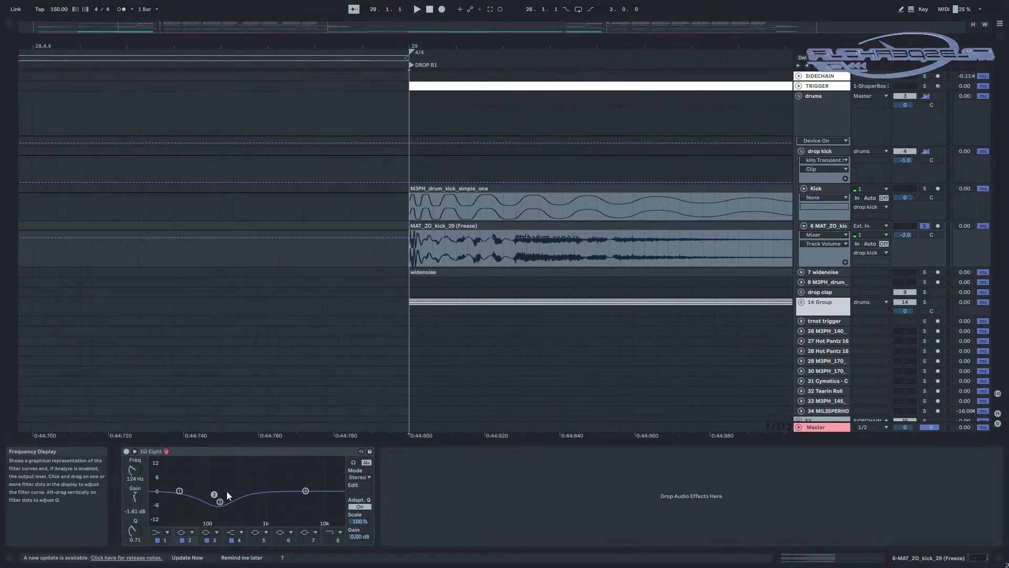
scroll(420, 263, "down", 6)
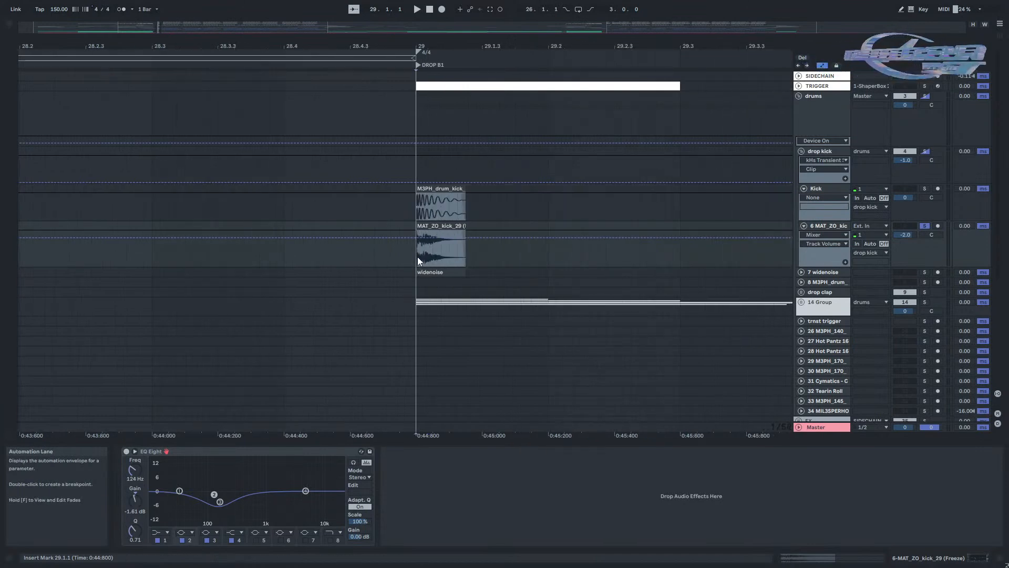
Play the soloed MAT_ZO_kick, and solo the drop kick group to hear both kick layers together.
key("space")
key("space")
left_click(926, 152)
key("space")
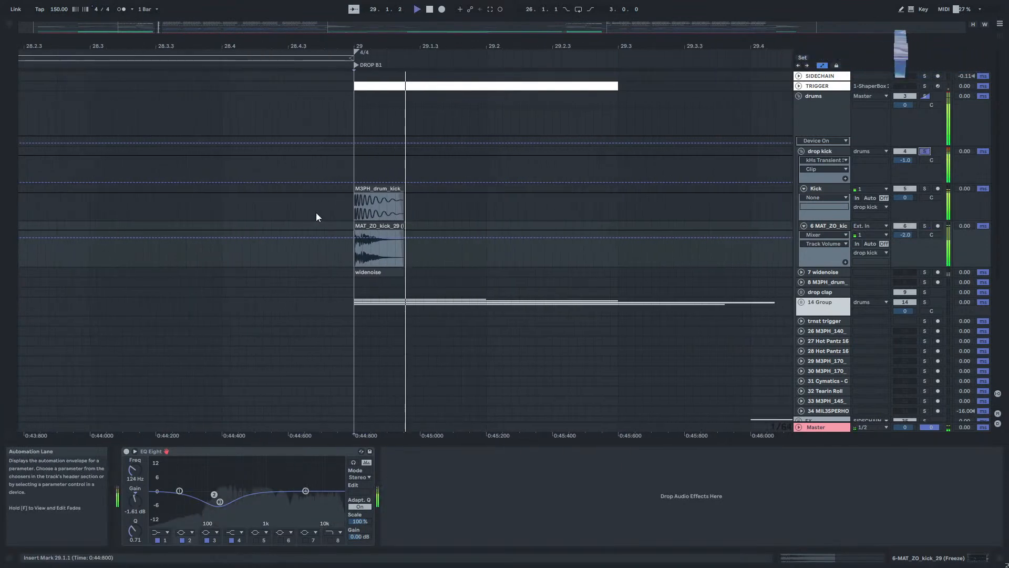
Stop playback, fold the drop kick group and solo the whole drums group instead.
key("space")
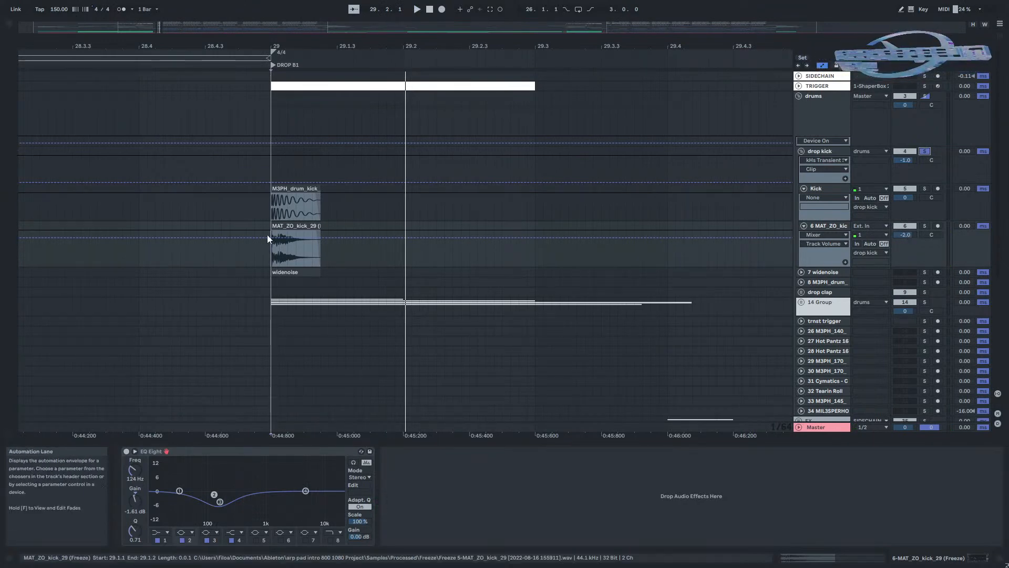
scroll(314, 265, "up", 2)
left_click(804, 153)
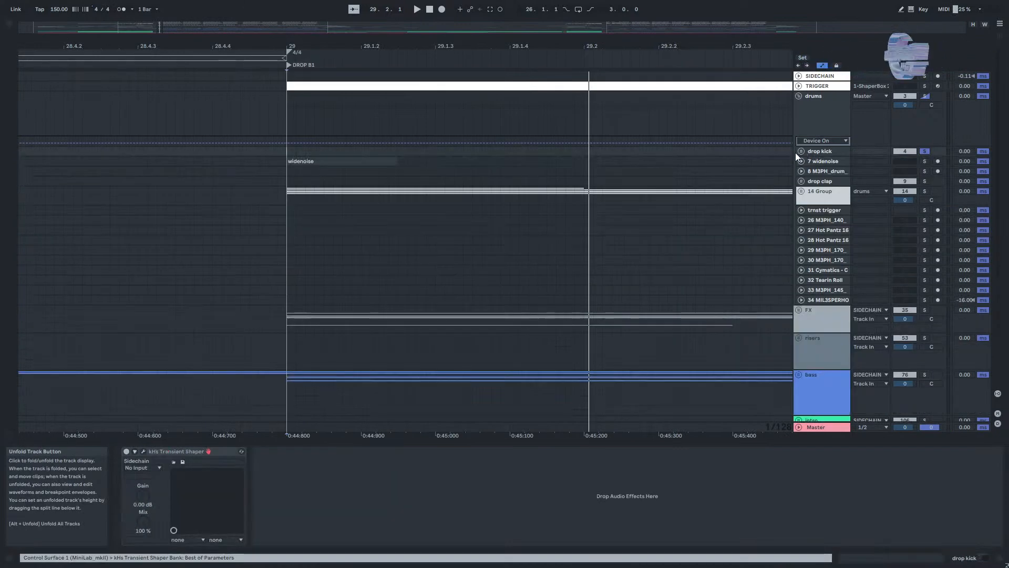
scroll(718, 164, "down", 4)
scroll(432, 267, "down", 3)
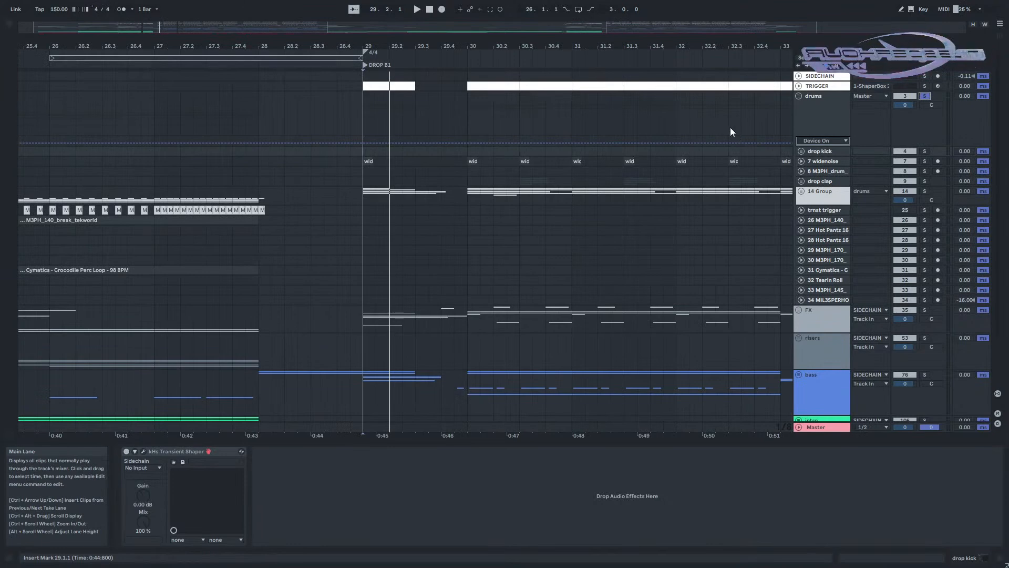
scroll(395, 127, "down", 3)
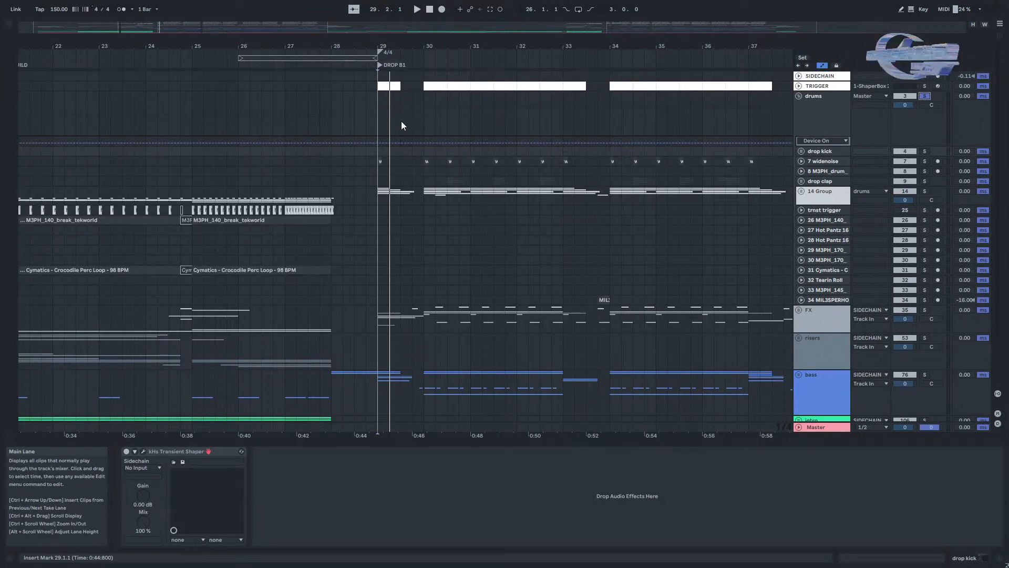
Play the soloed drums group from the drop marker at 29.1.1 to hear the full drum mix.
left_click(377, 108)
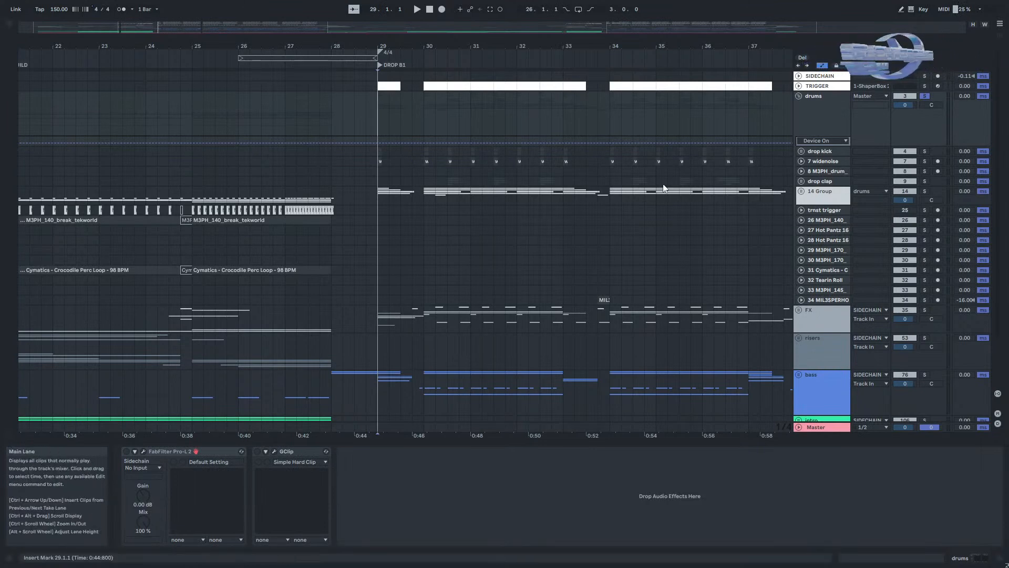
key("space")
left_click(376, 210)
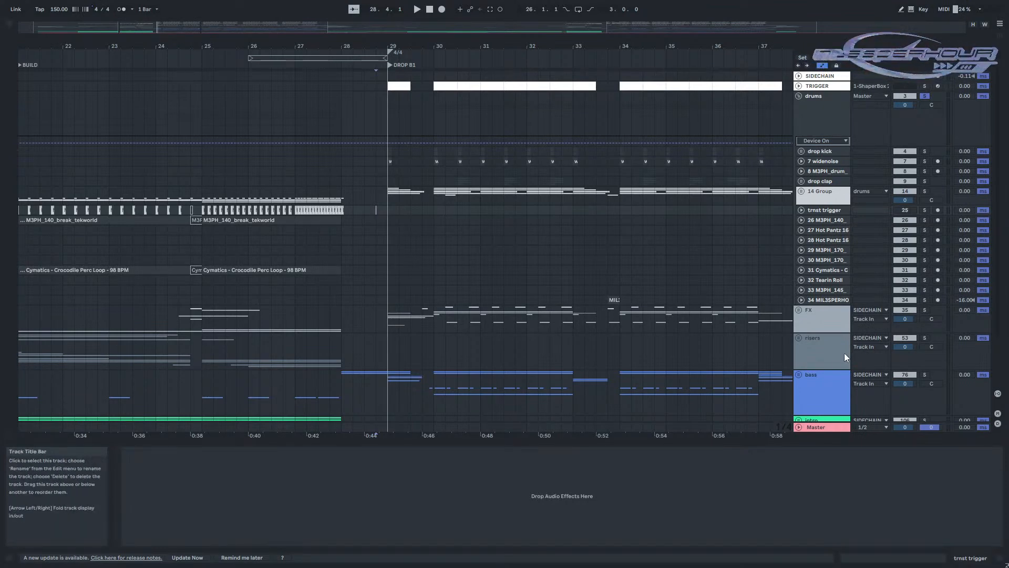
Unfold the drop kick group and enlarge the Kick track to examine the start of its first clip's waveform.
left_click(801, 151)
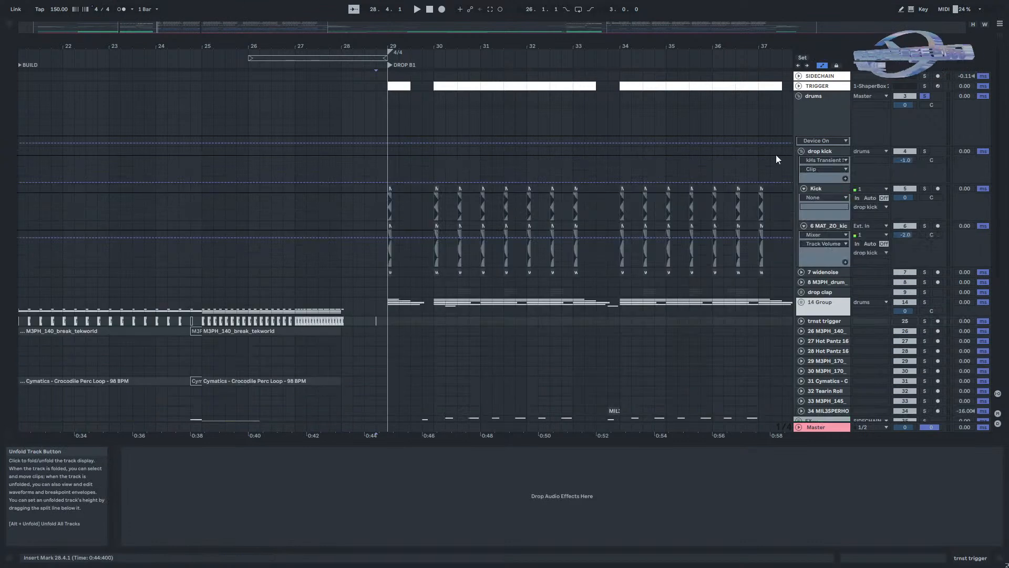
scroll(382, 221, "up", 10, "ctrl")
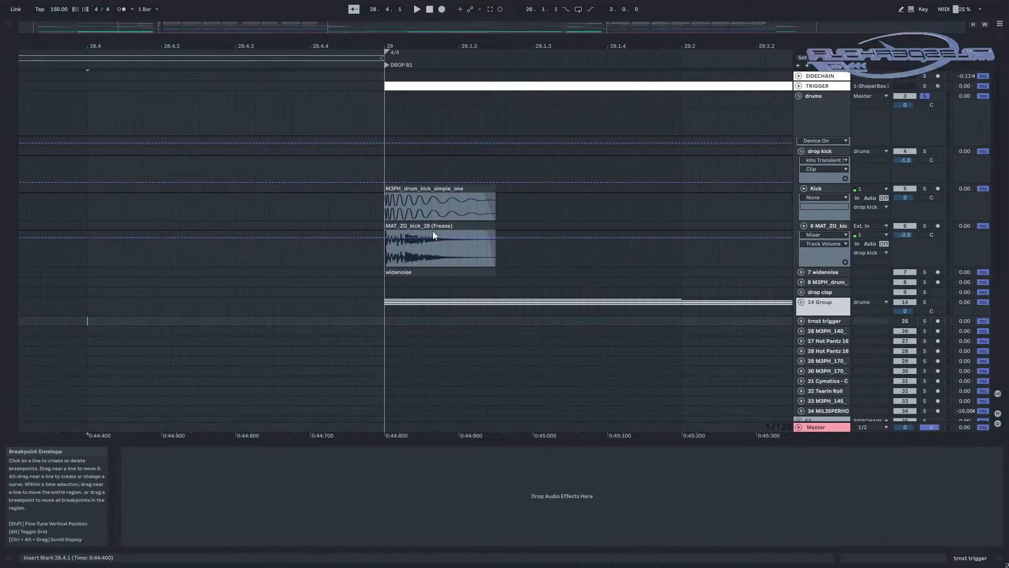
scroll(389, 215, "up", 10, "ctrl")
left_click(357, 210)
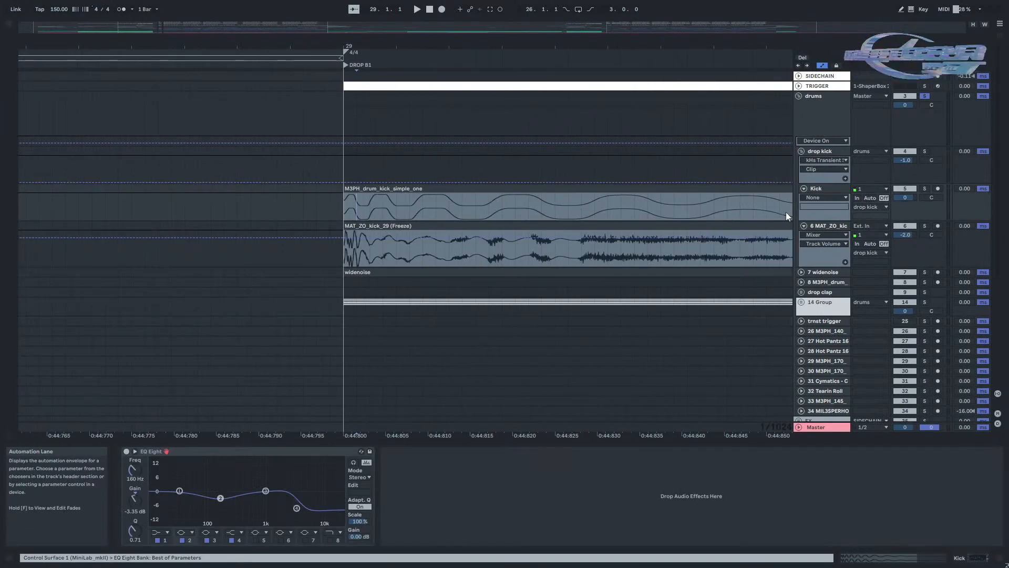
left_click_drag(814, 220, 814, 319)
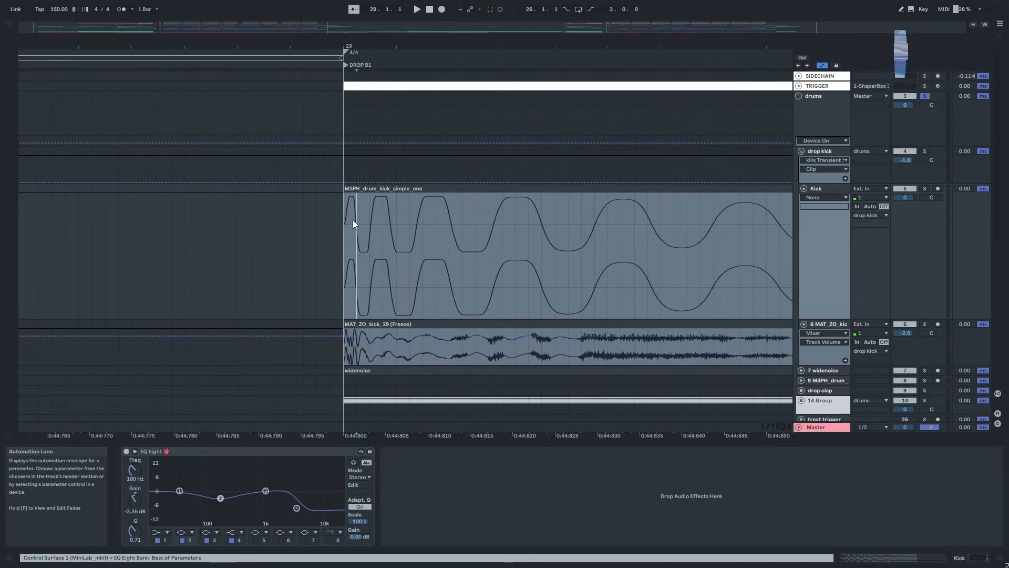
scroll(370, 229, "down", 4, "ctrl")
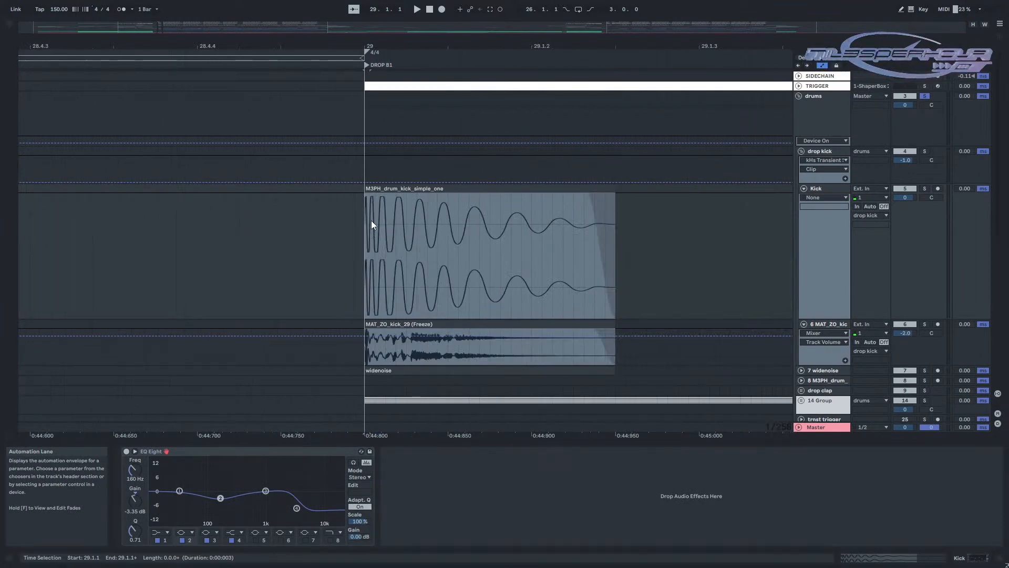
Select the first M3PH_drum_kick_simple_one clip from 29.1.1 to 29.1.2 and examine the shape of its waveform.
left_click(417, 189)
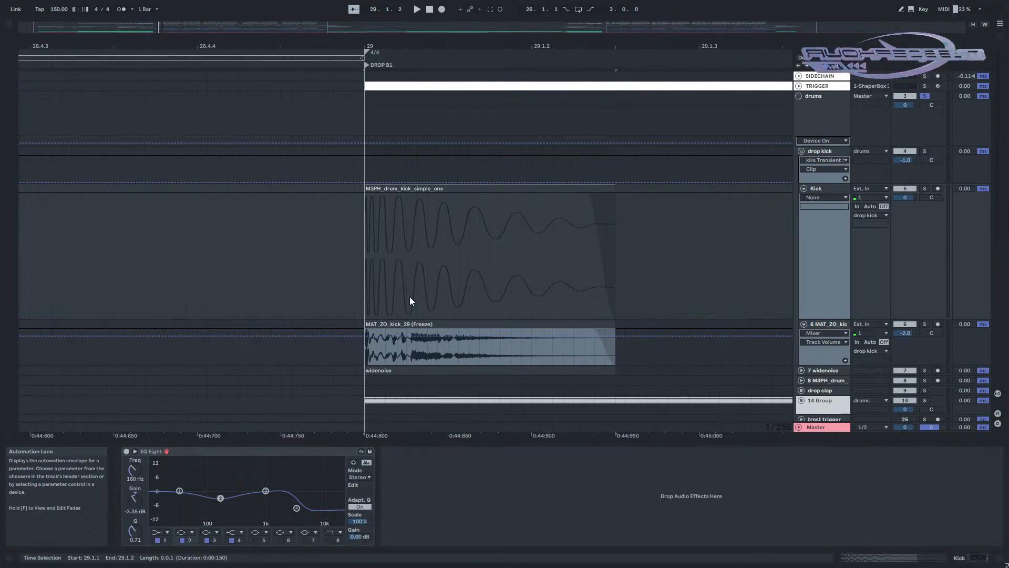
scroll(449, 273, "down", 5)
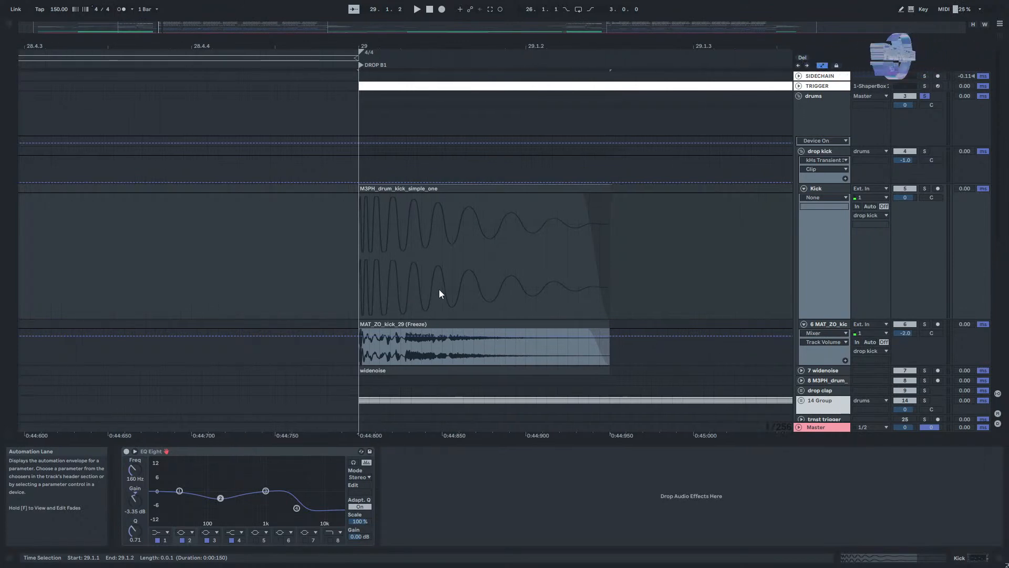
left_click(450, 264)
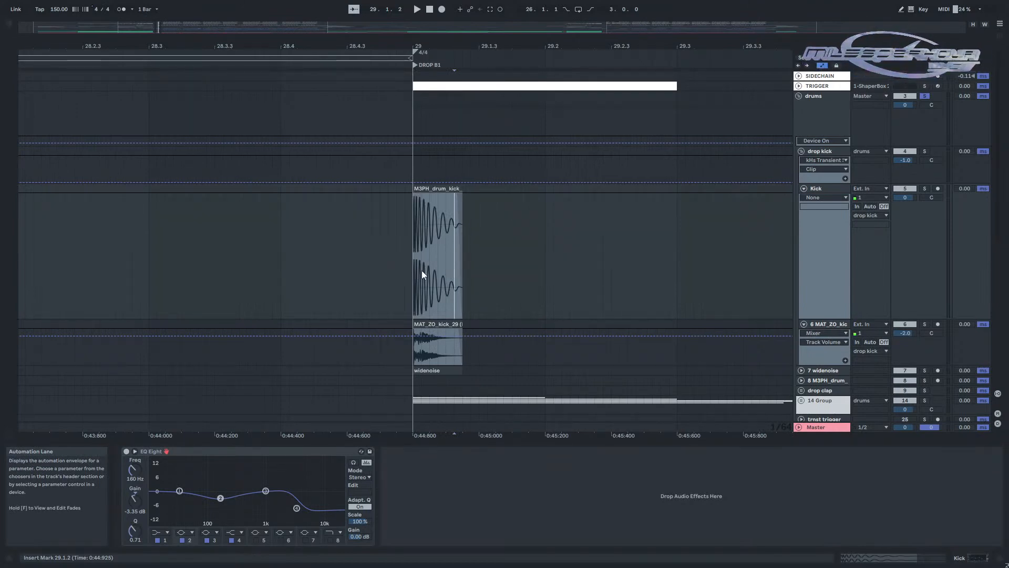
scroll(527, 254, "down", 5)
left_click_drag(511, 254, 422, 254)
Select the drop kick group and check its kHs Transient Shaper.
left_click(826, 152)
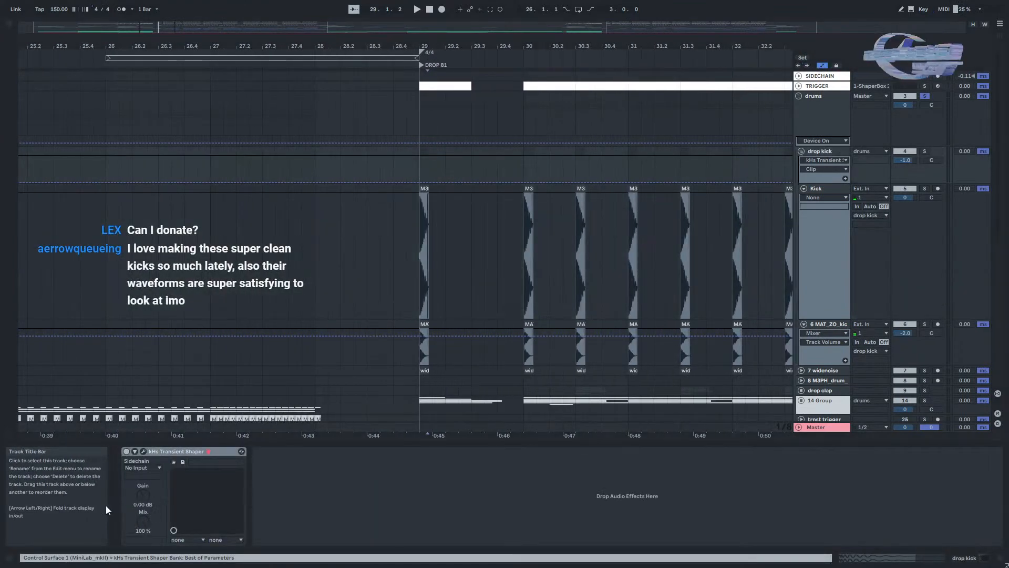
left_click(143, 451)
left_click(143, 451)
scroll(414, 273, "up", 3)
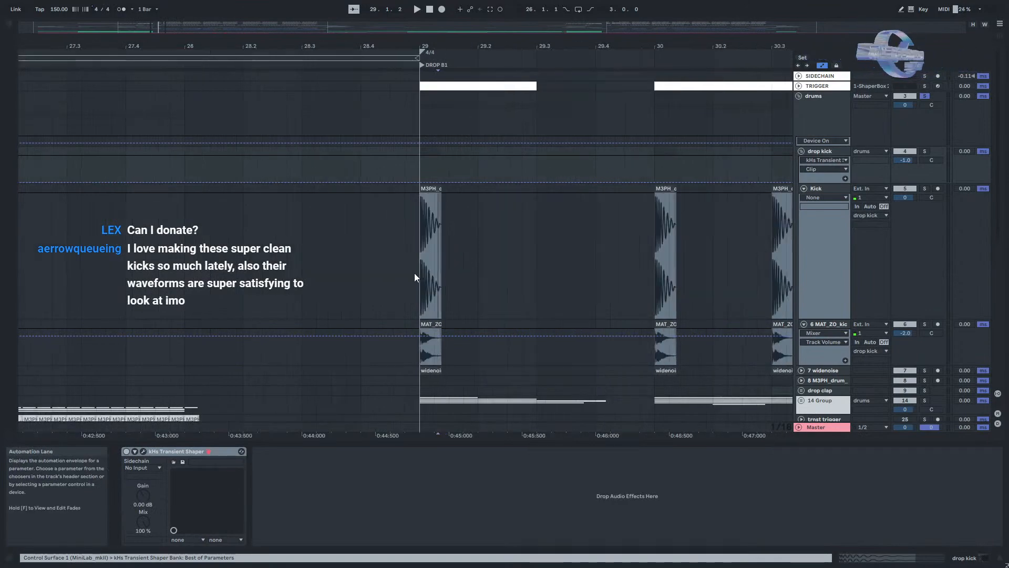
Show the 14 Group's Auto Filter, and the EQ Eight on the widenoise track by selecting its first clip.
left_click(414, 273)
scroll(549, 231, "down", 5)
left_click_drag(569, 272, 517, 170)
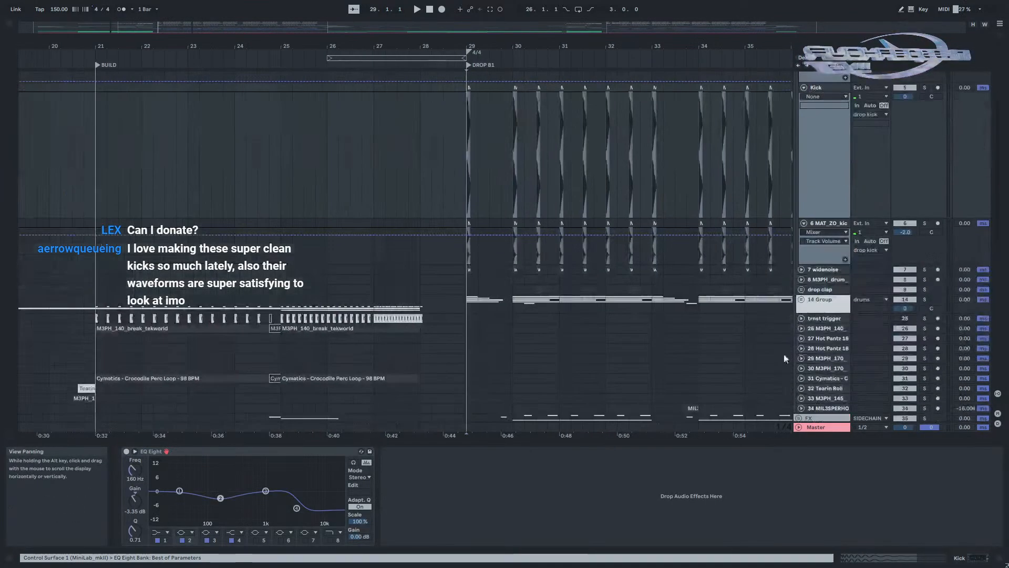
left_click(802, 298)
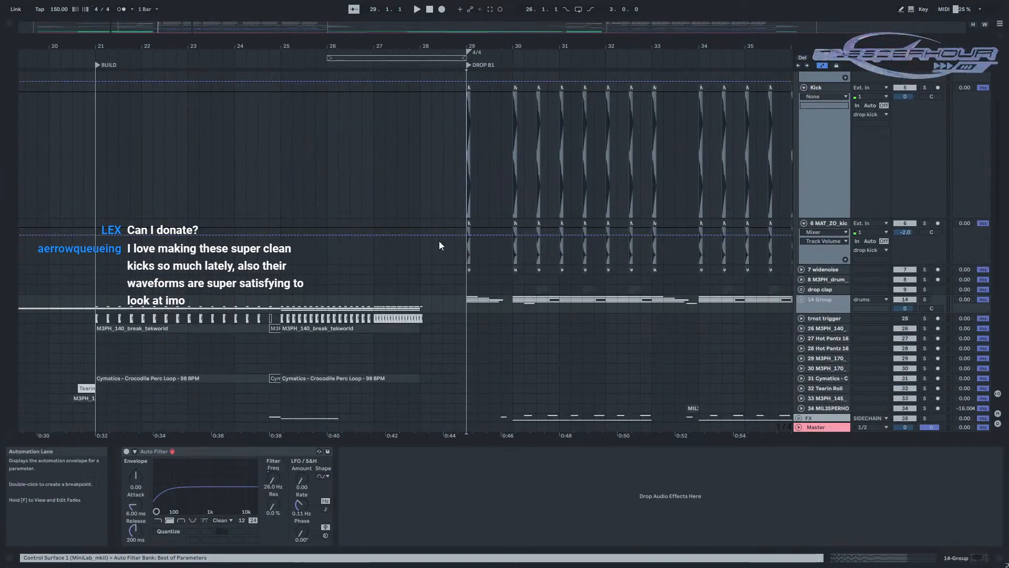
left_click(485, 270)
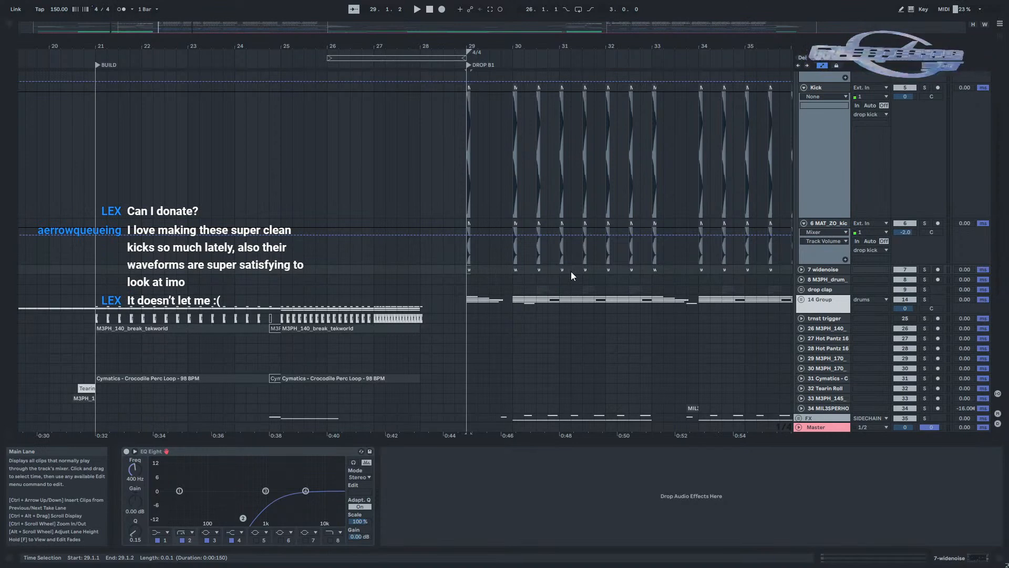
Play the drums from 29.1.1, folding the drop kick group during playback, and stop.
scroll(464, 295, "down", 1)
left_click(467, 289)
key("space")
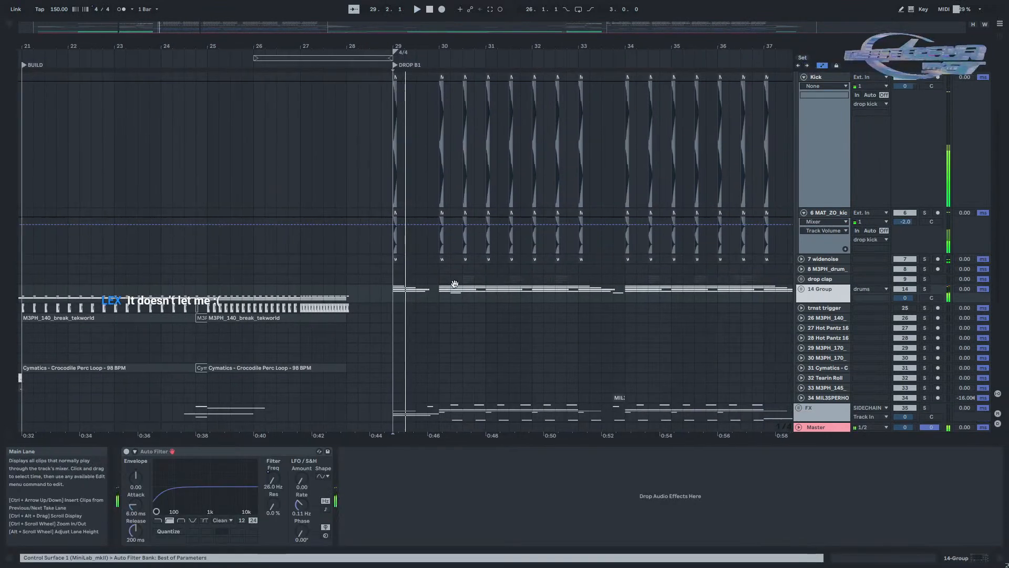
scroll(844, 252, "up", 3)
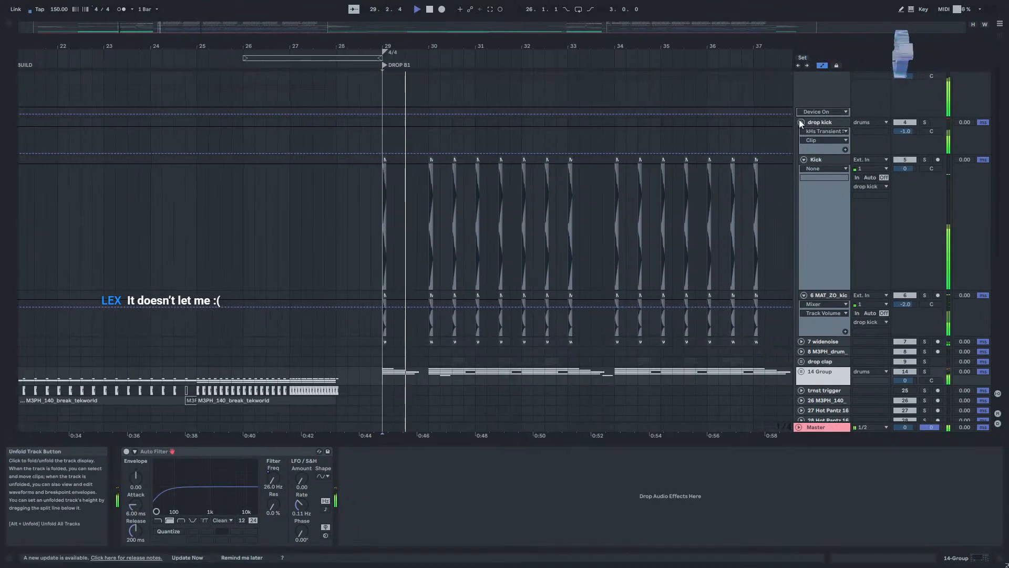
left_click(801, 122)
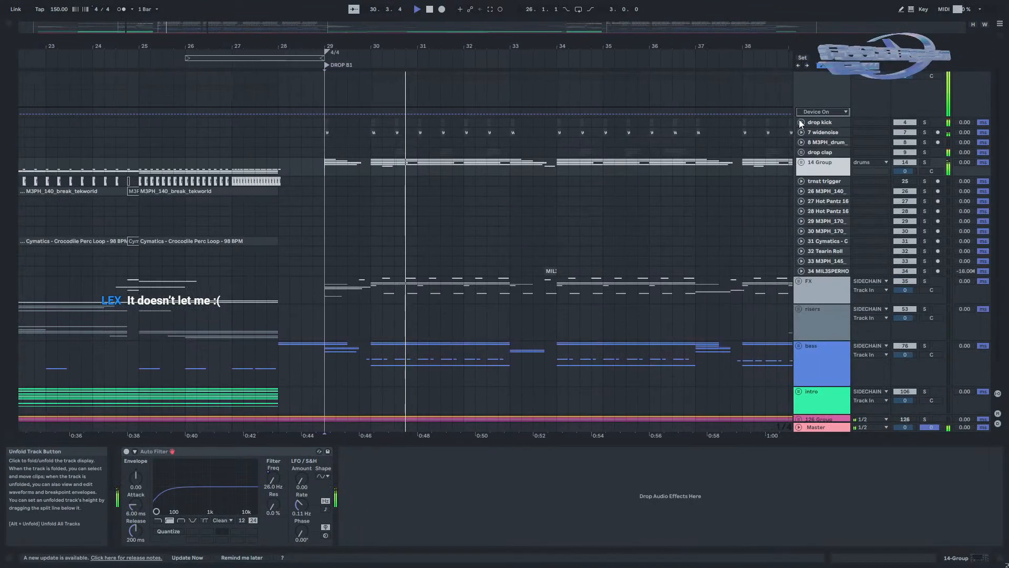
key("space")
Show the drop clap group's effect chain, set the insert marker to 29.1.1 and hide the device view.
left_click(407, 153)
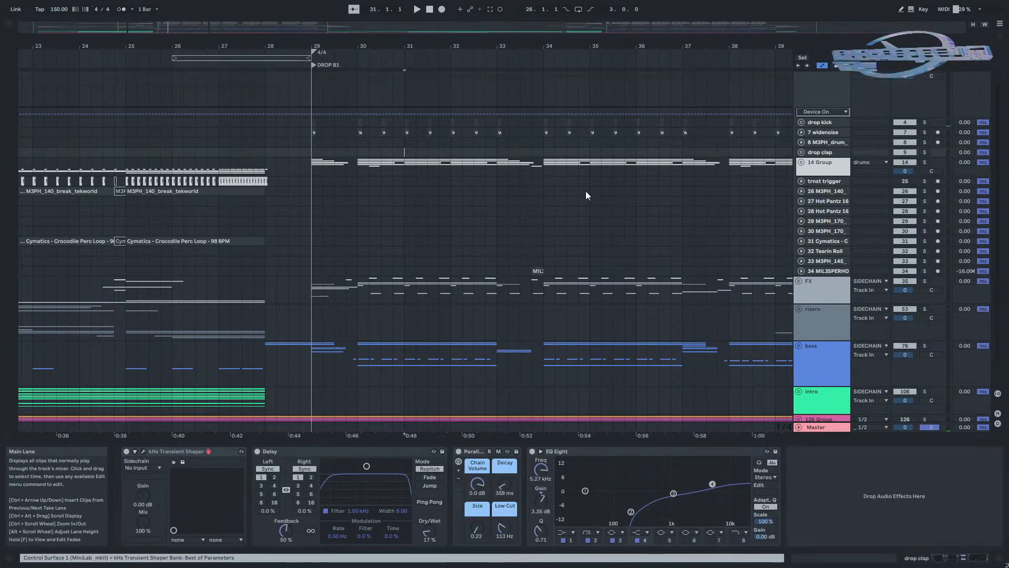
left_click(322, 156)
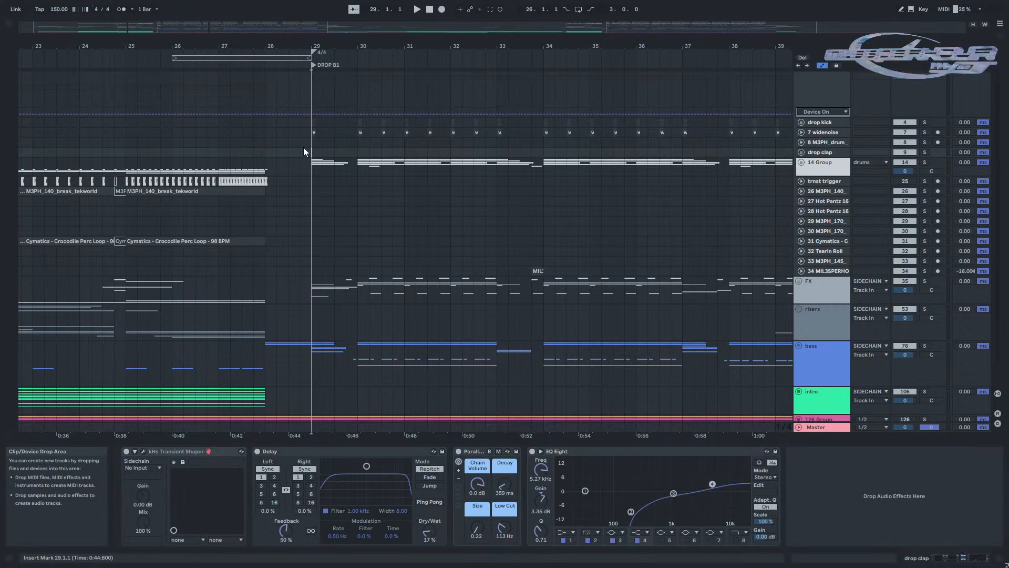
key("ctrl+alt+l")
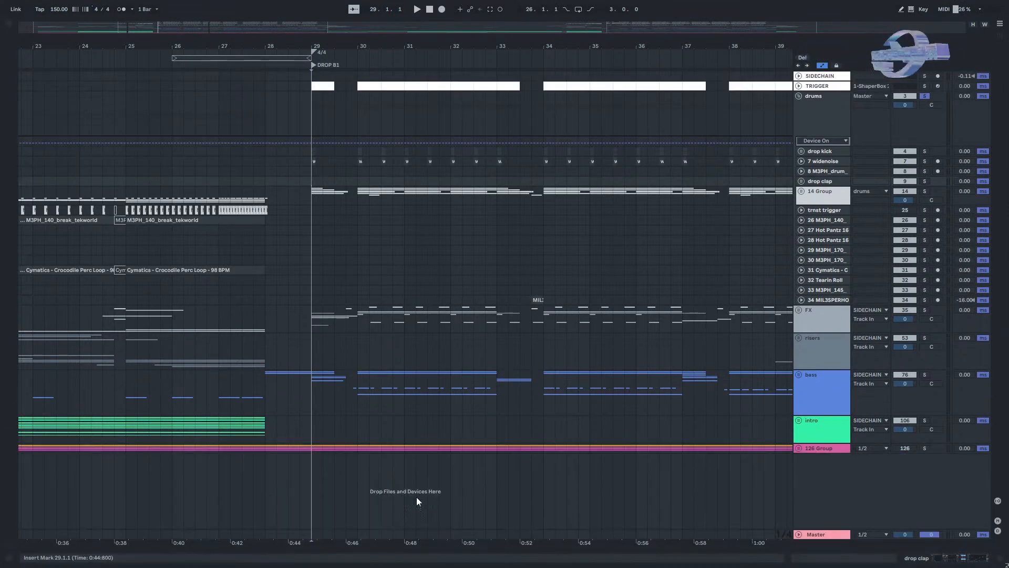
Select the drop's first bar on the 14 Group and unfold the group to show its cymbal tracks.
key("plus")
key("plus")
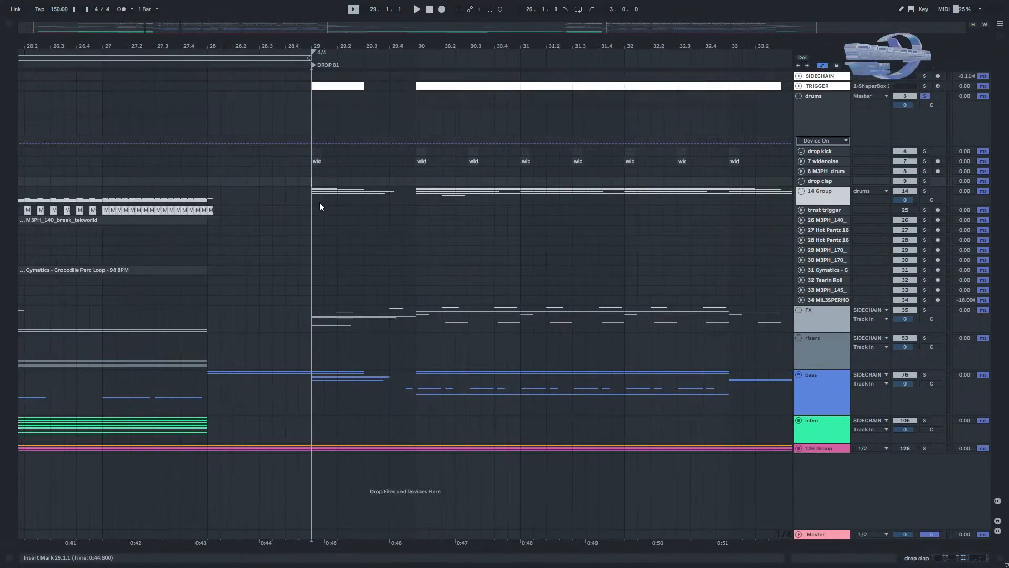
left_click_drag(314, 194, 402, 198)
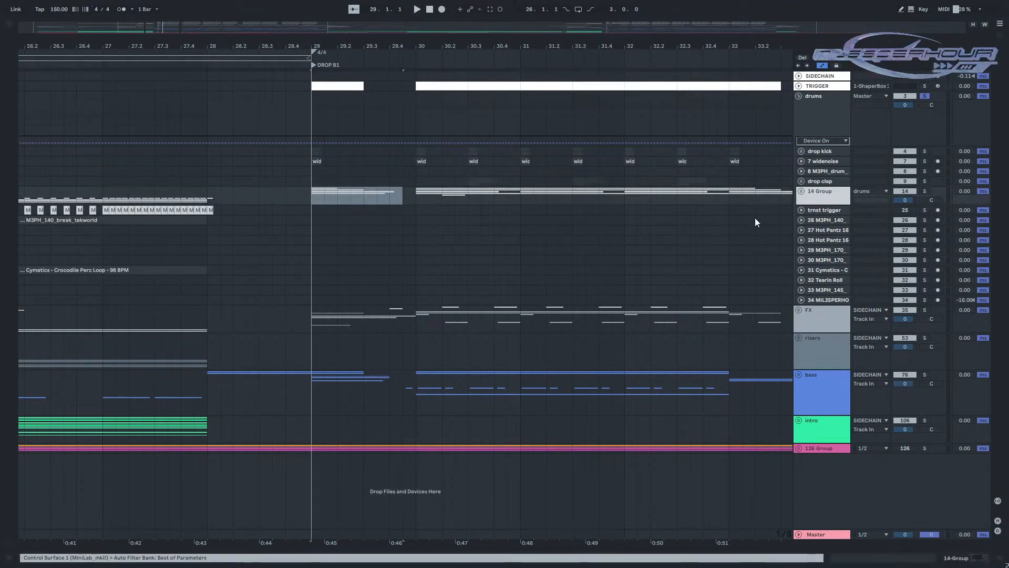
left_click(801, 191)
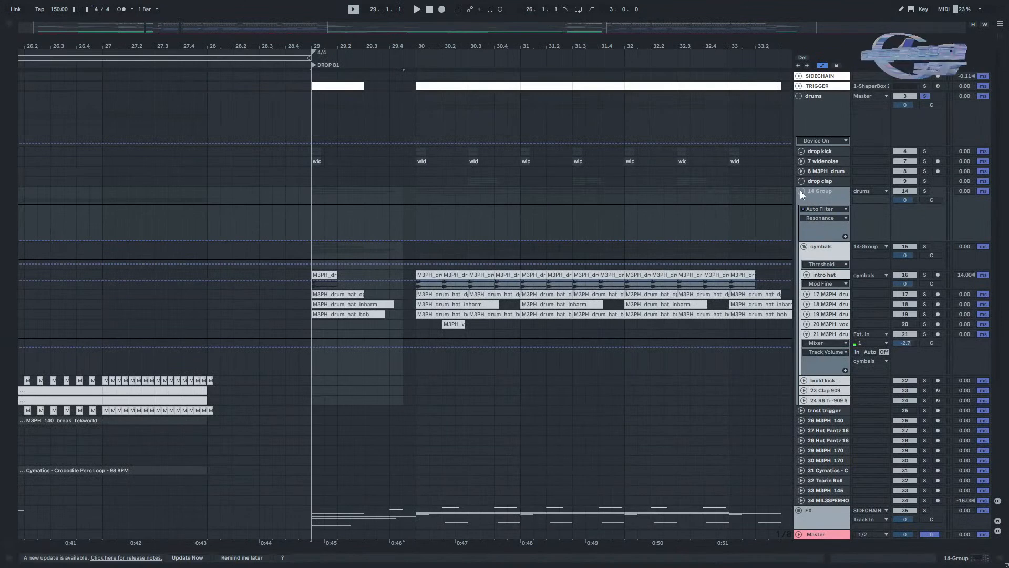
Highlight the gap in the hat tracks up to 30.1.1, return the insert marker to 29.1.1 and fold the 14 Group.
left_click_drag(411, 330, 387, 307)
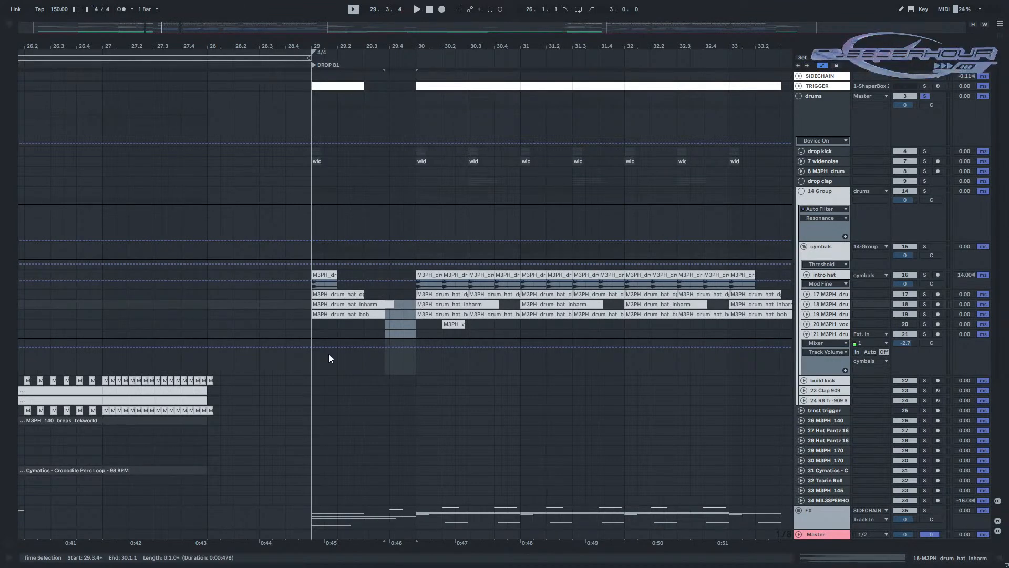
left_click(305, 325)
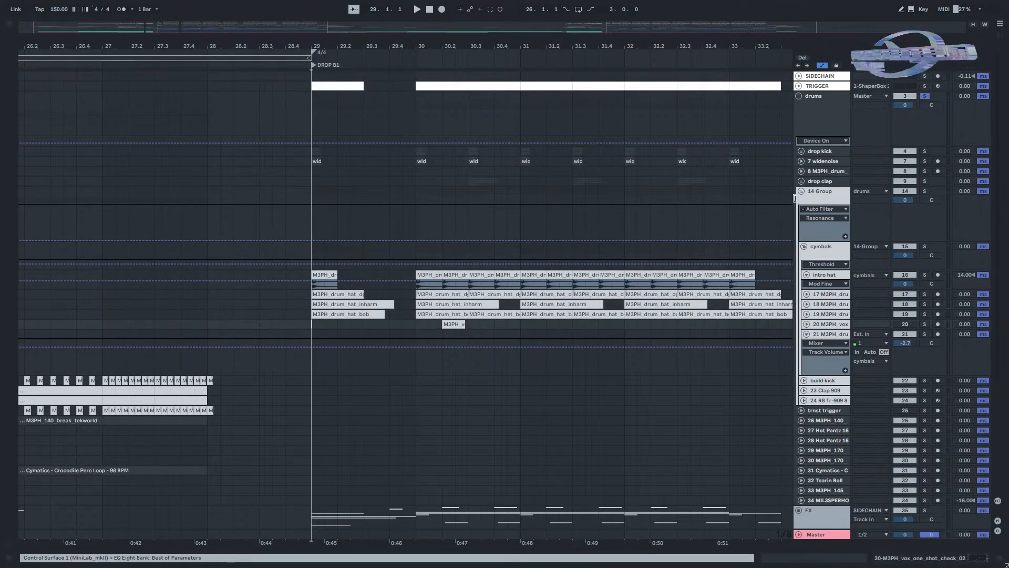
left_click(802, 192)
Play the drums from 29.1.1 into bar 33, stop, and place the insert marker at 33.2.3.
key("space")
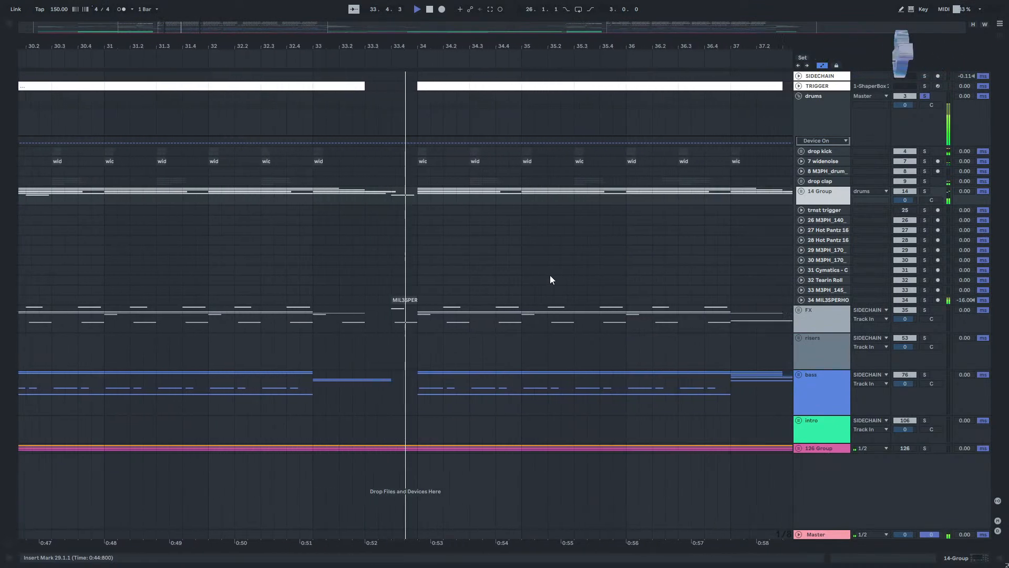
key("space")
left_click(294, 259)
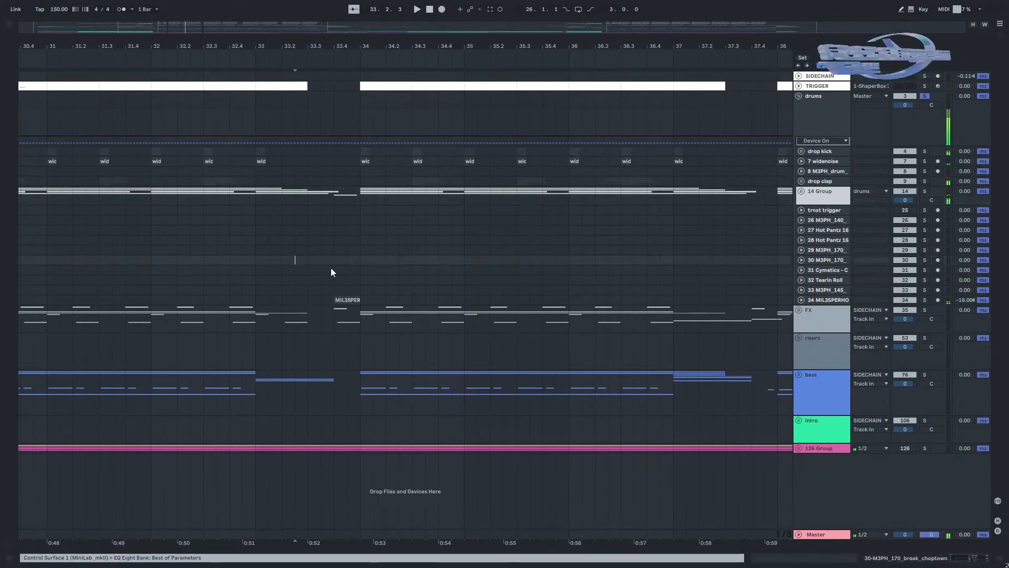
left_click_drag(284, 275, 342, 257)
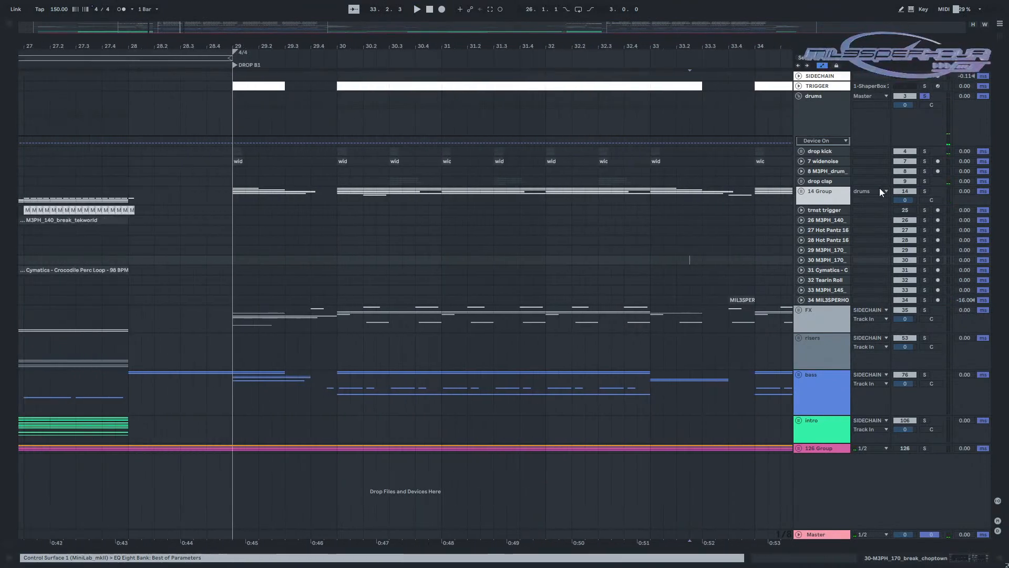
Unfold the drop kick group to examine its kick pattern across the drop, and fold it again.
left_click(801, 151)
left_click(801, 151)
left_click(801, 151)
left_click_drag(539, 254, 324, 232)
scroll(347, 233, "down", 3)
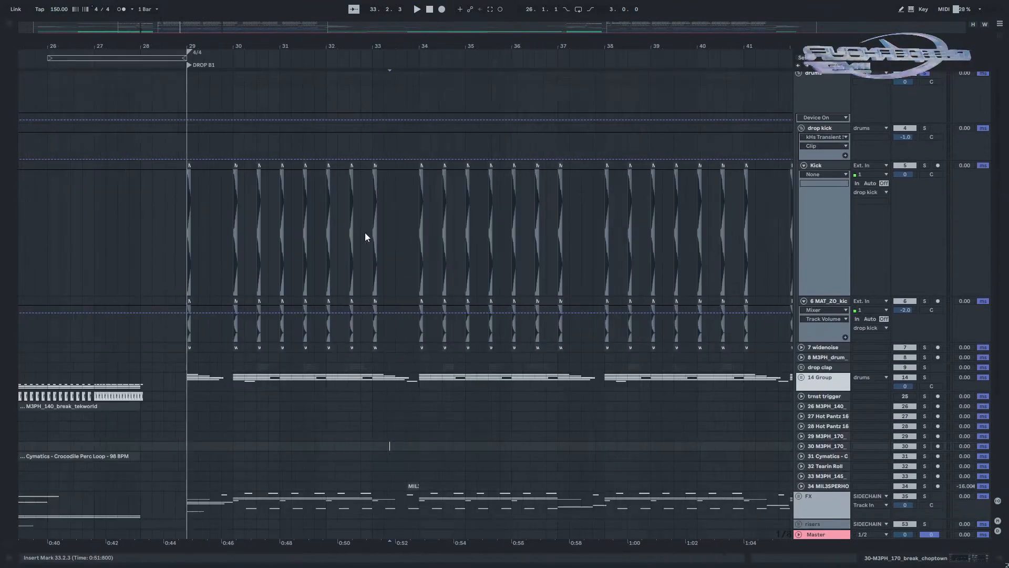
left_click(801, 127)
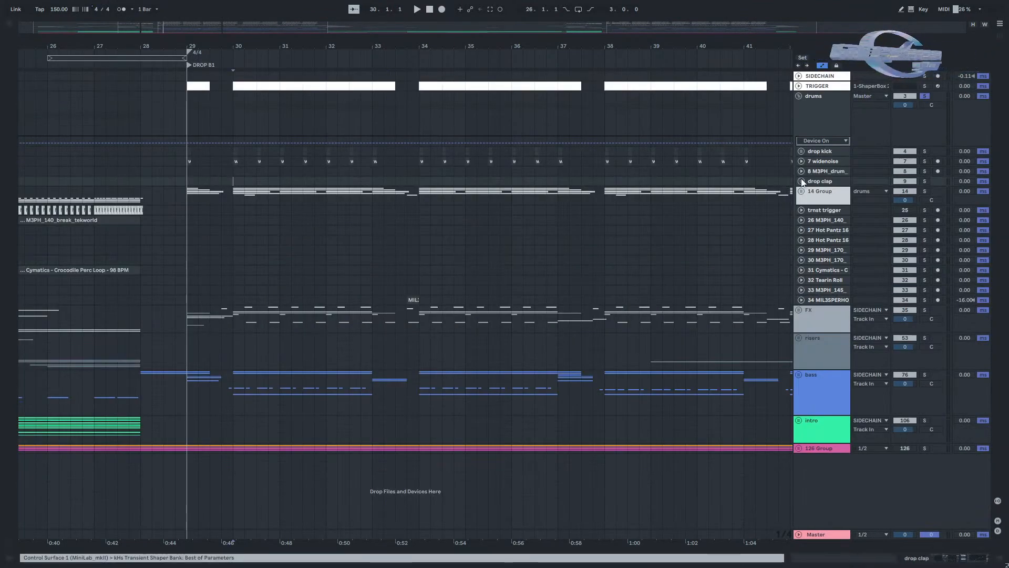
Unfold the drop clap group and solo it, focusing on the claps from bar 30.
left_click(801, 181)
left_click(924, 181)
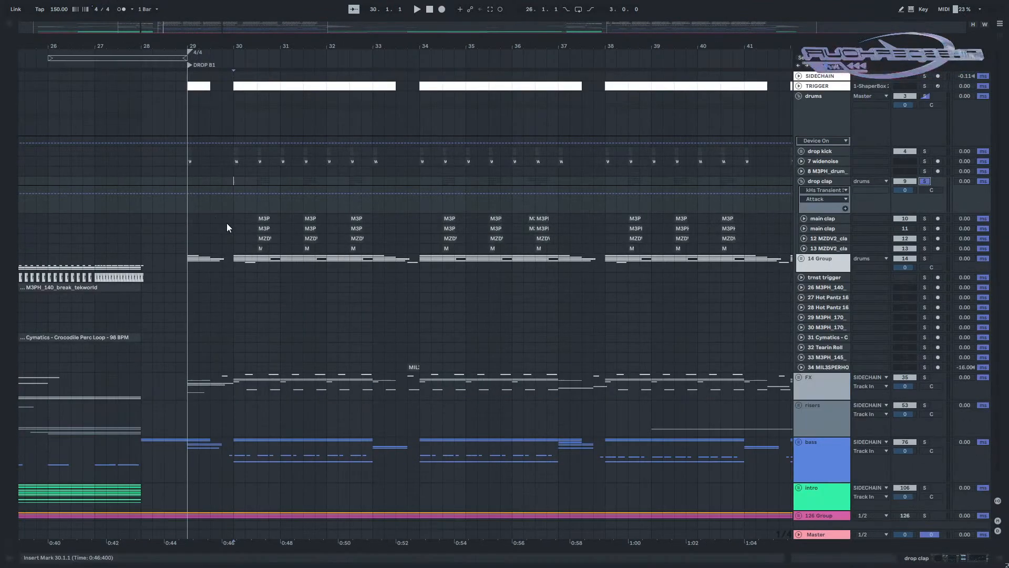
scroll(247, 241, "up", 5)
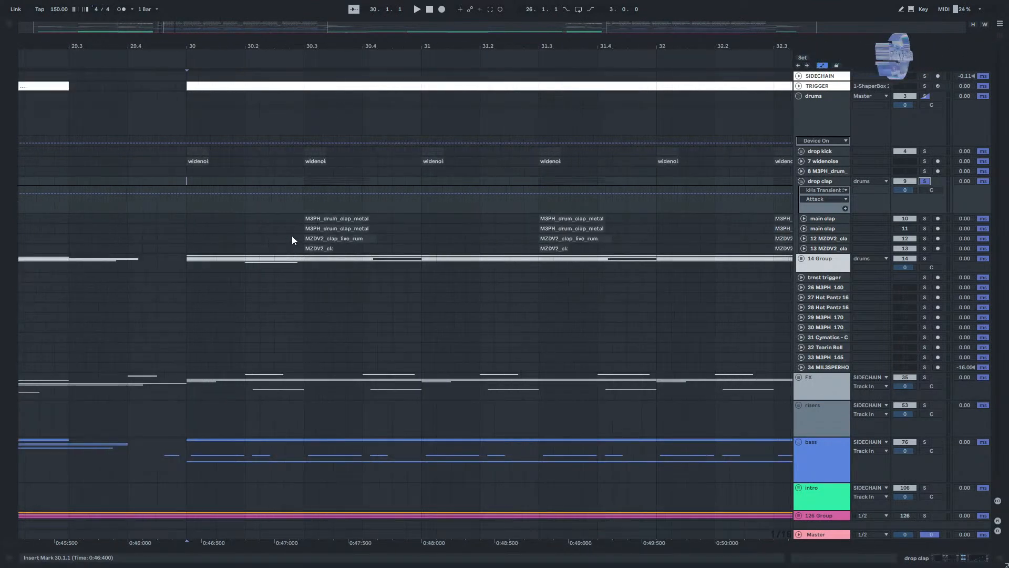
Unfold the first main clap track, check the second main clap's waveform, and play the claps from 30.3.1.
left_click(803, 219)
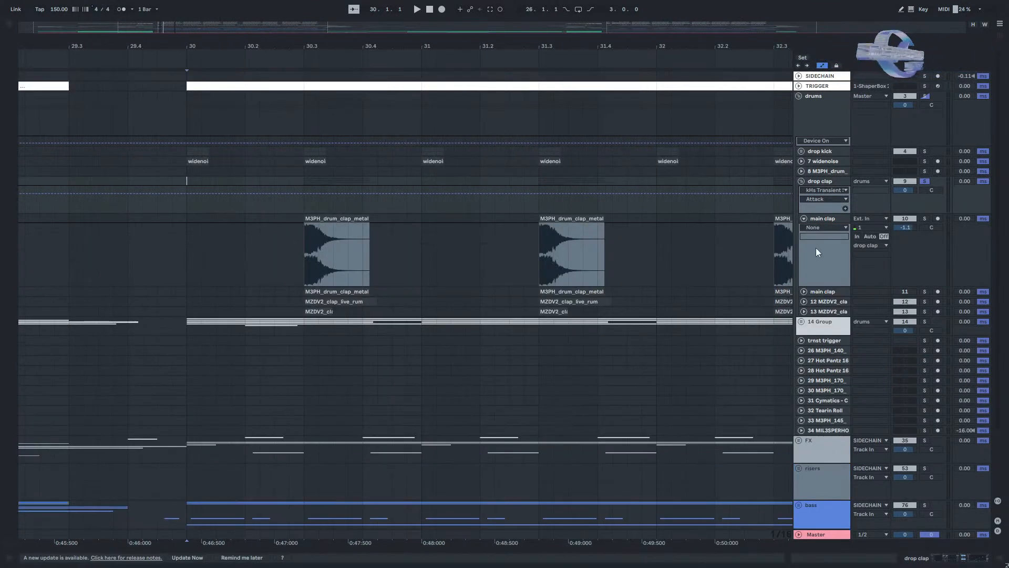
left_click(805, 291)
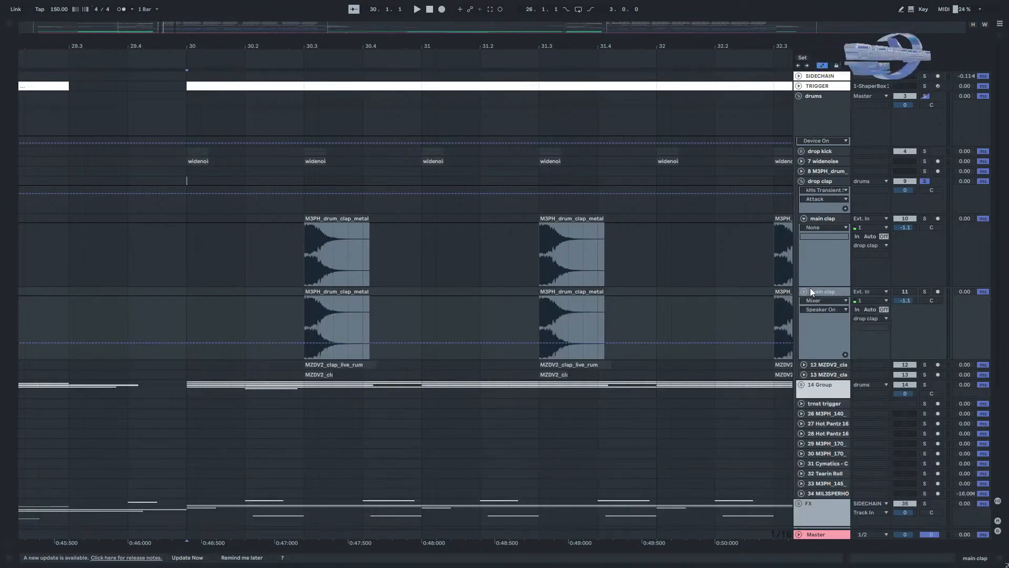
left_click(808, 291)
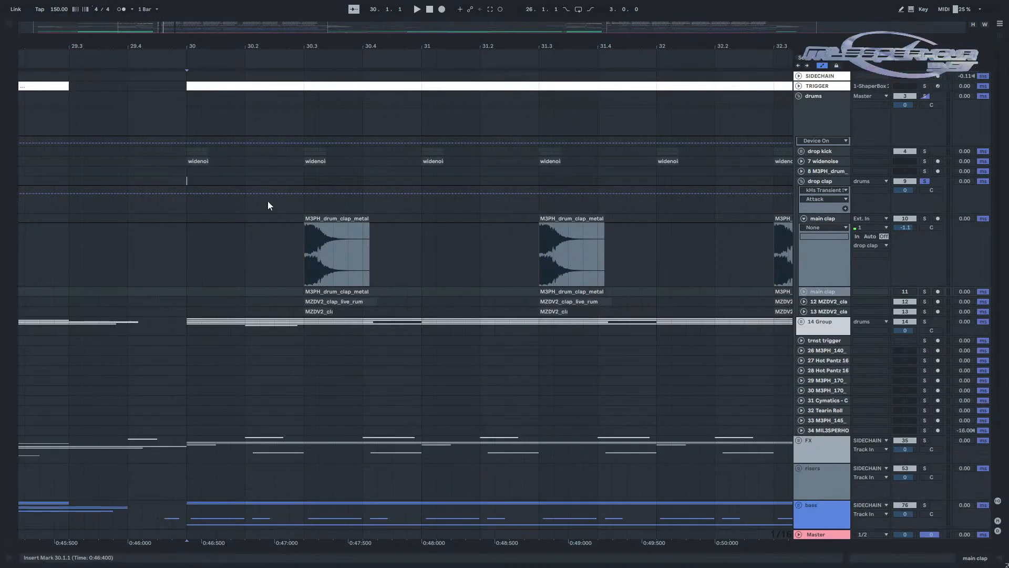
key("space")
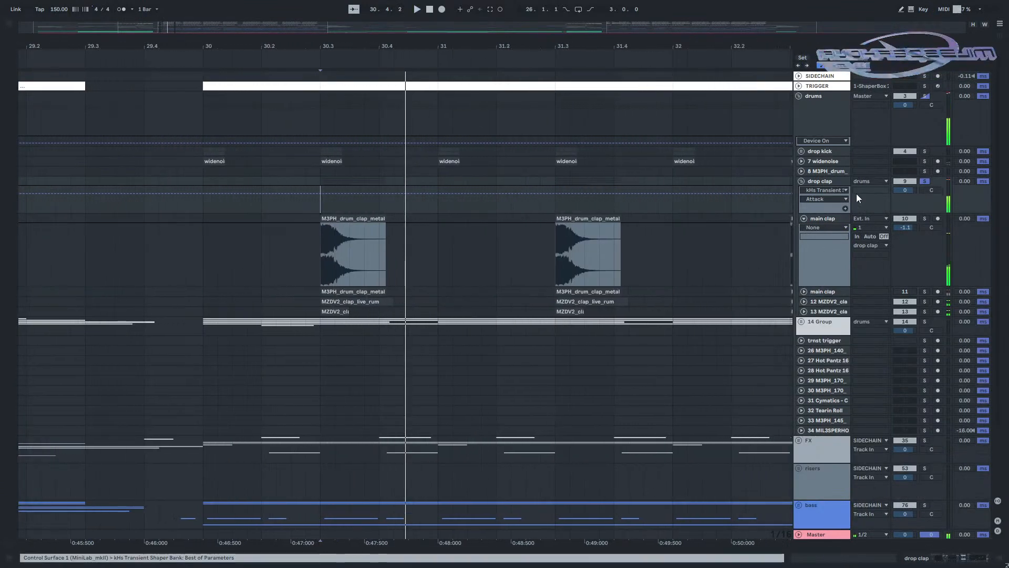
Show the drop clap group's devices and examine the kHs Transient Shaper settings in its plug-in window.
double_click(843, 184)
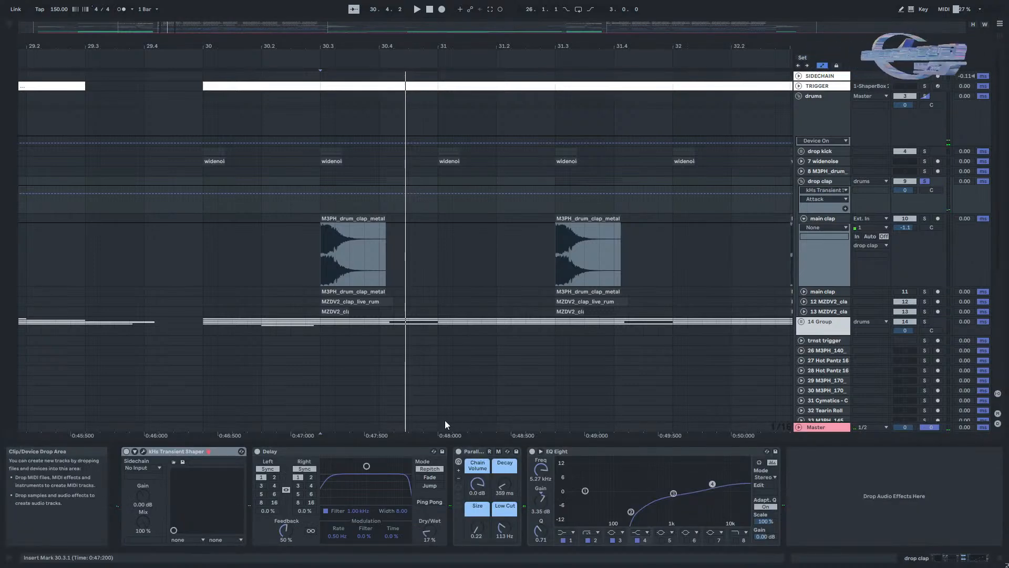
left_click(144, 451)
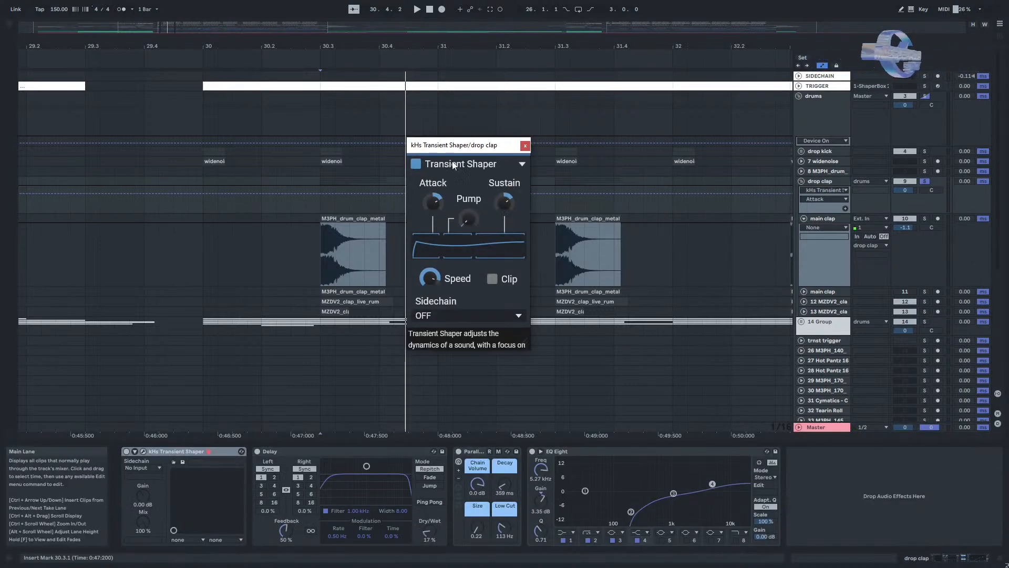
left_click_drag(459, 159, 228, 187)
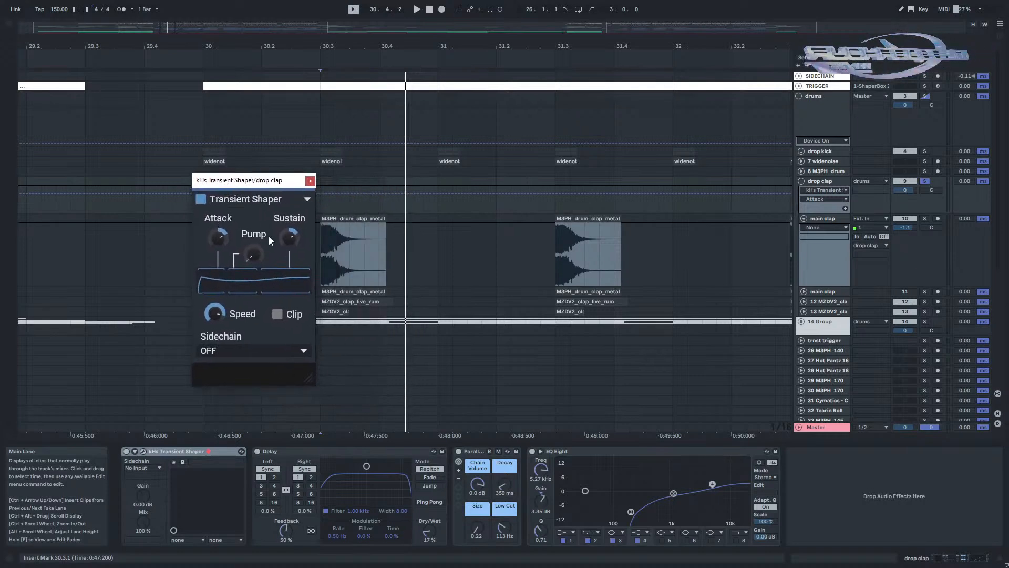
left_click(310, 181)
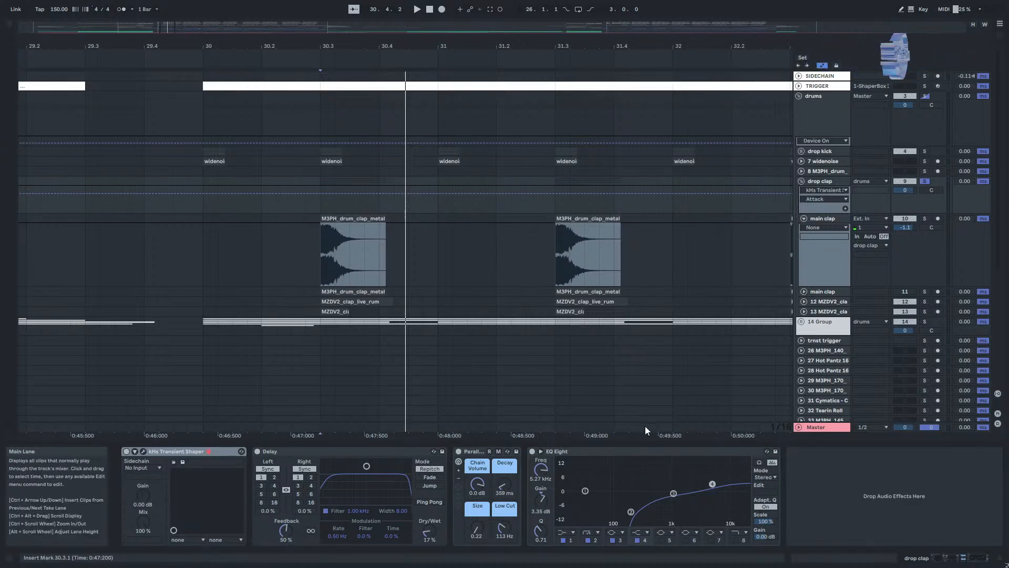
Turn off the drop clap's Parallel Reverb, EQ Eight and Delay, playing the clap from 30.3.1 to hear the change.
left_click(465, 451)
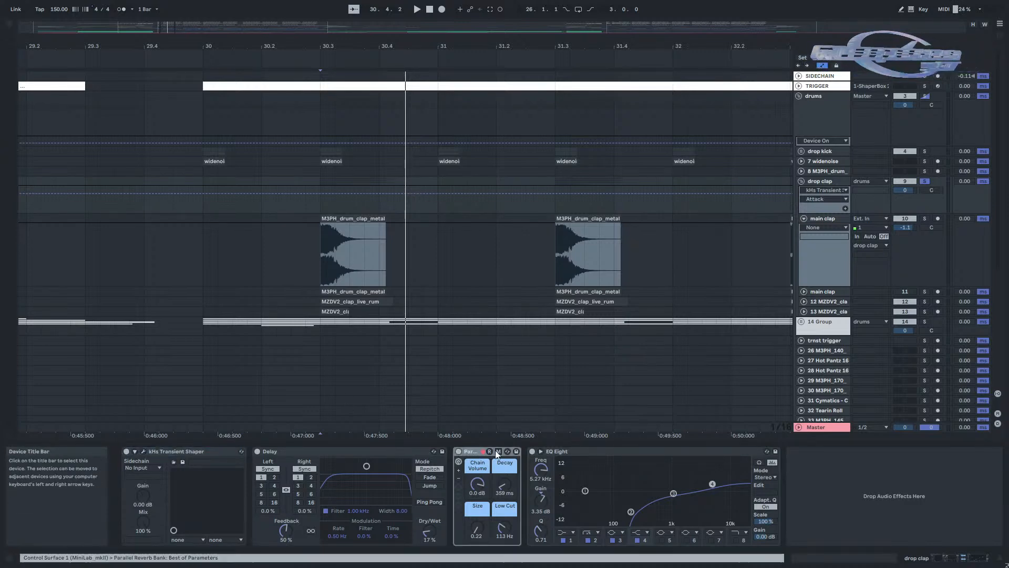
left_click(532, 451)
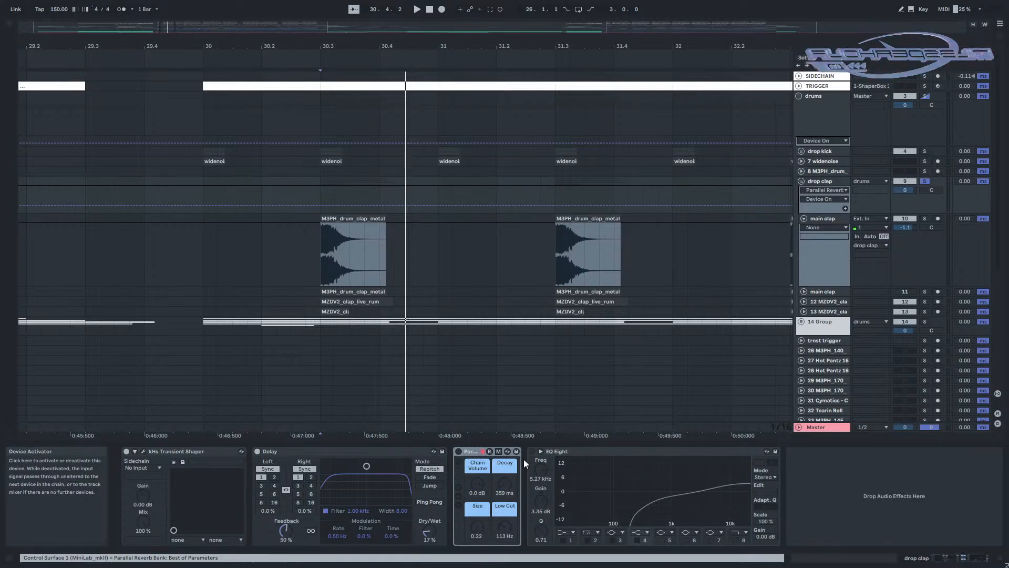
left_click(317, 266)
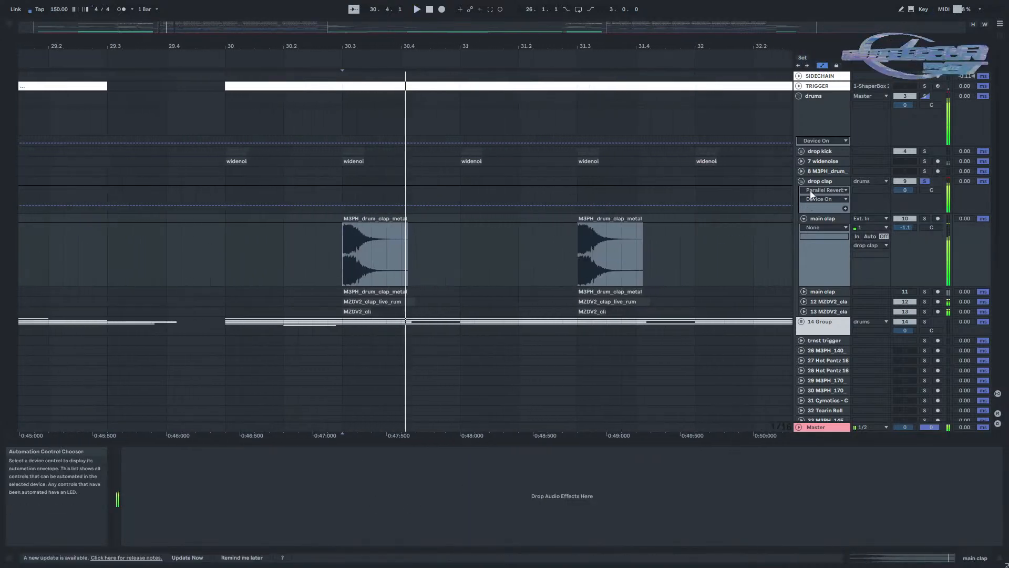
left_click(818, 181)
left_click(257, 452)
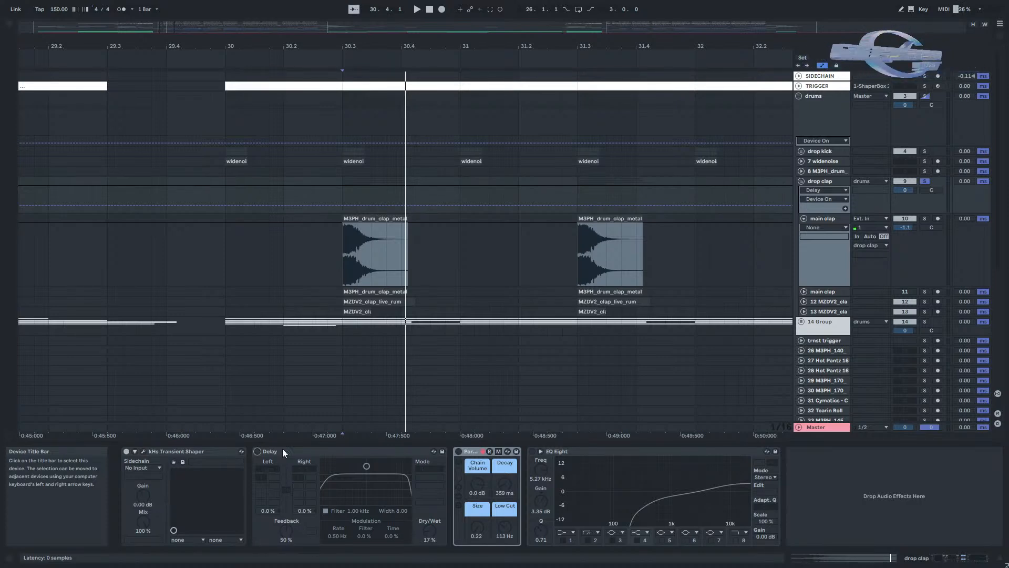
key("space")
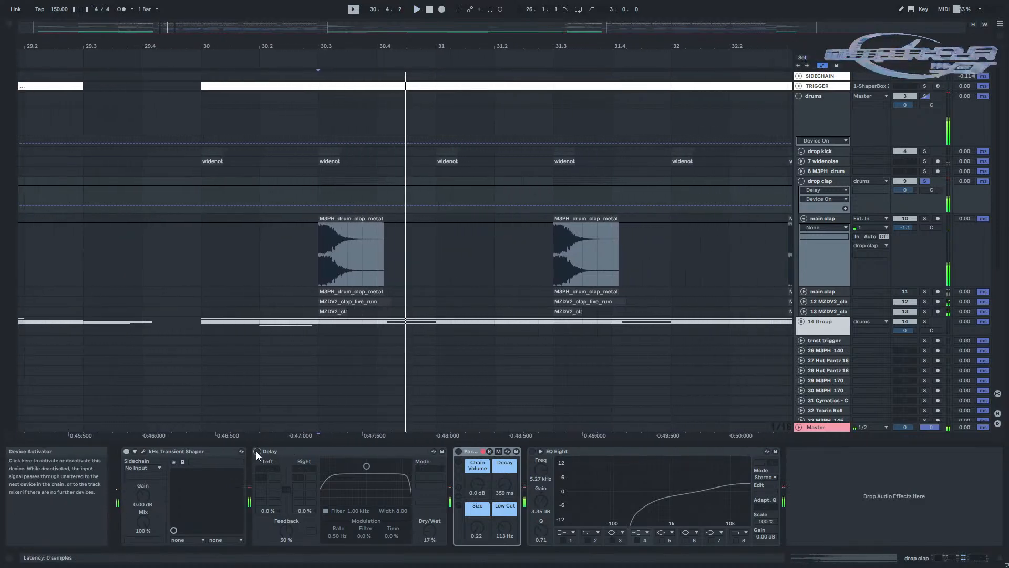
Select the individual clap tracks in the drop clap group one by one to check their device chains.
left_click(817, 218)
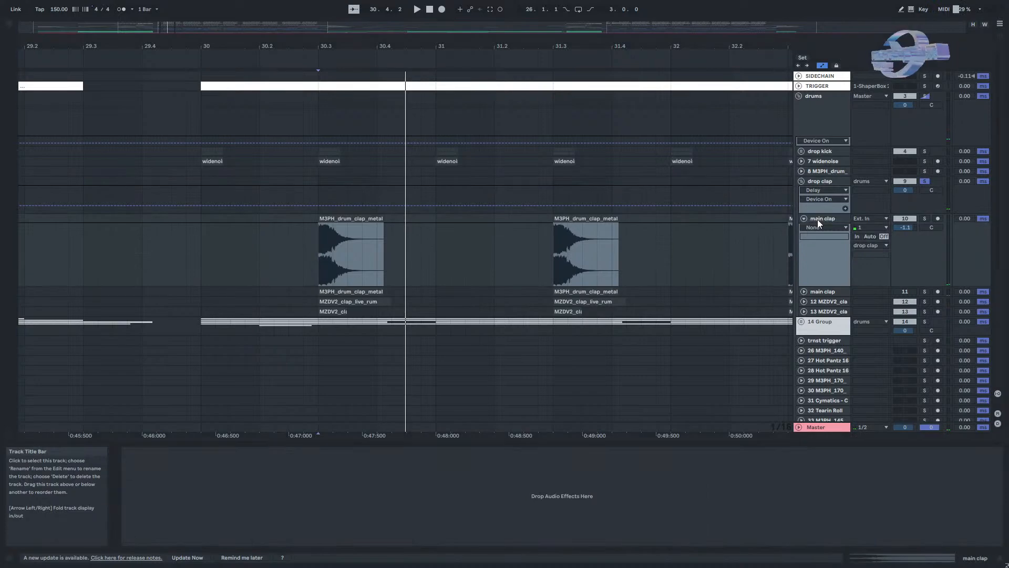
left_click(824, 181)
left_click(818, 292)
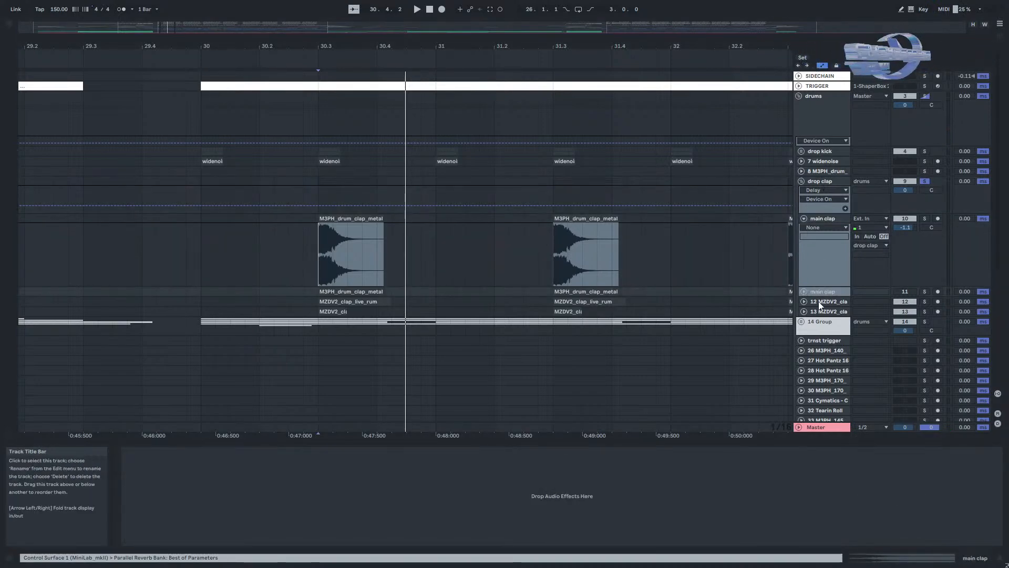
left_click(818, 301)
left_click(821, 311)
left_click(830, 219)
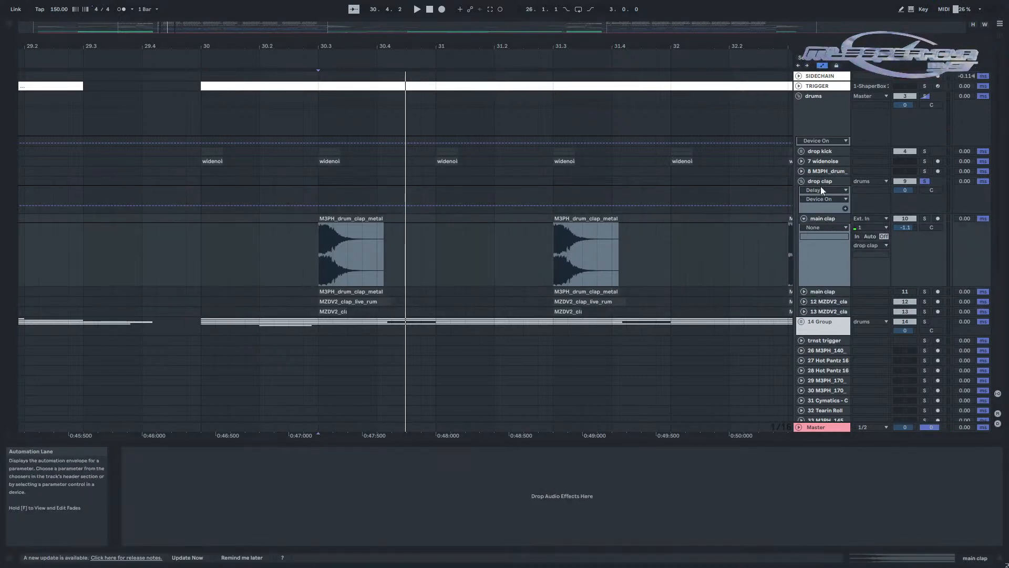
Compare the drop clap with the kHs Transient Shaper on and bypassed, leaving it switched on.
left_click(824, 182)
key("space")
key("space")
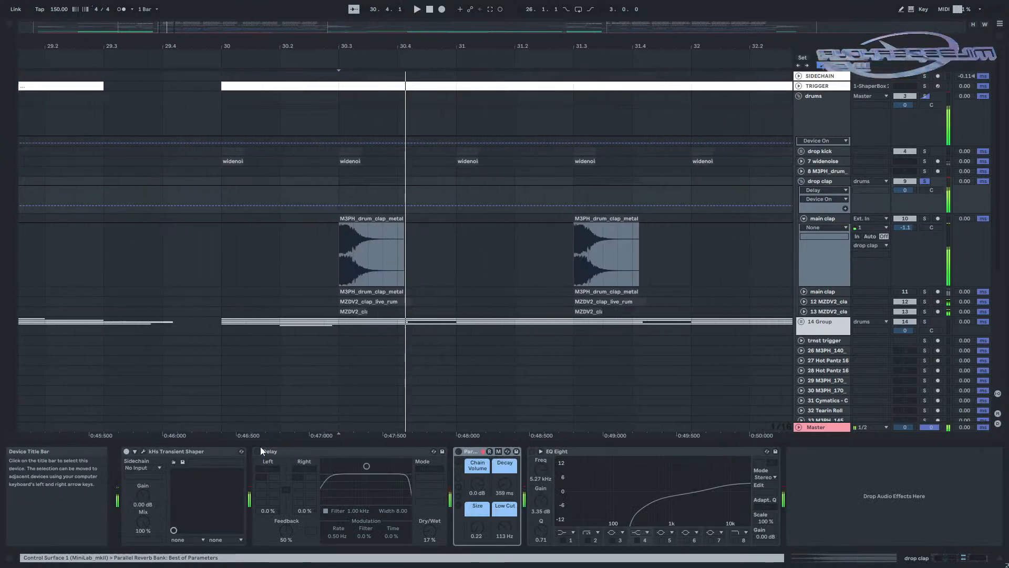
left_click(126, 451)
key("space")
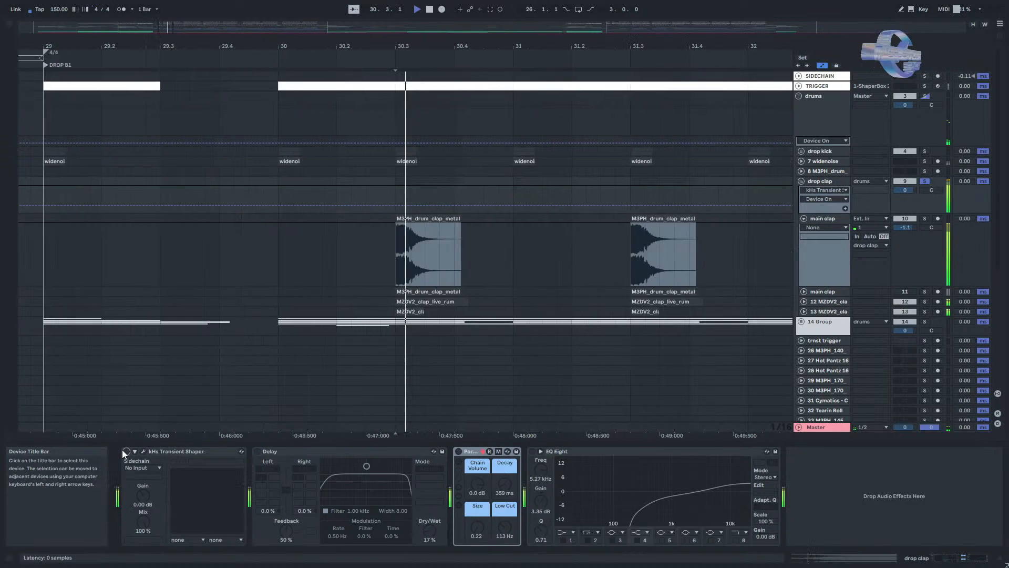
left_click(127, 450)
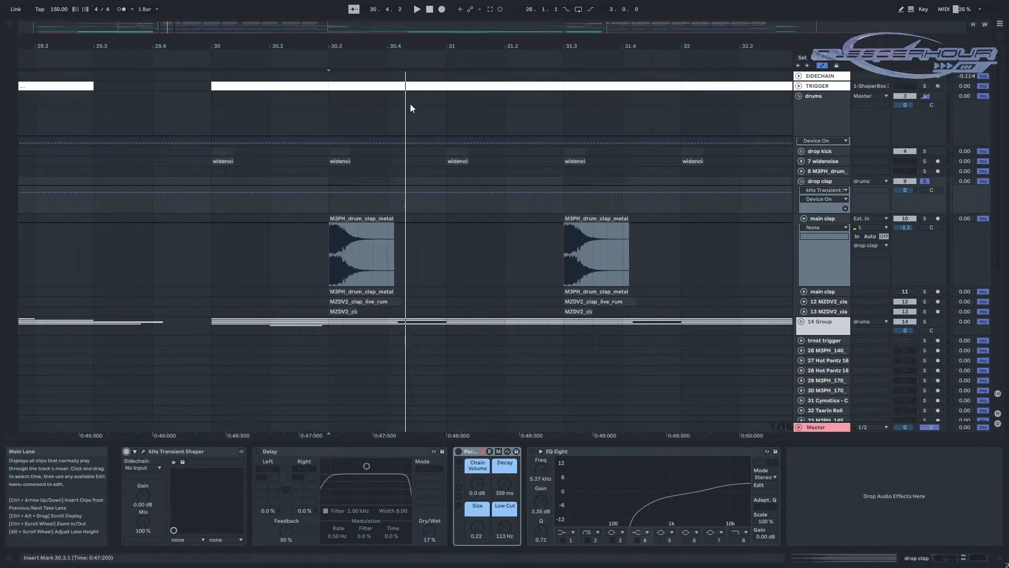
Turn the drop clap's Delay back on and play the clap, toggling the Delay to compare.
left_click(257, 451)
key("space")
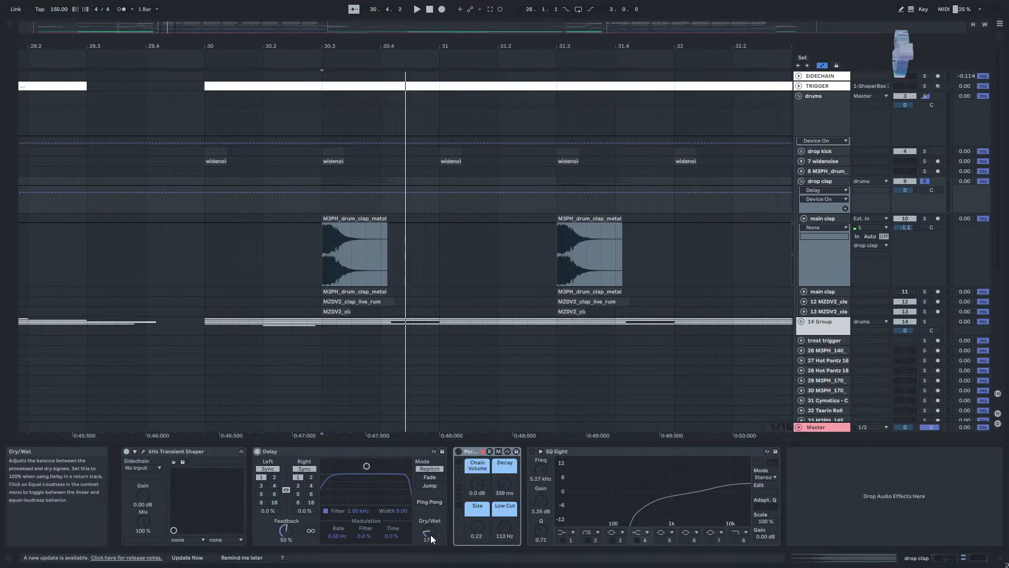
left_click(257, 451)
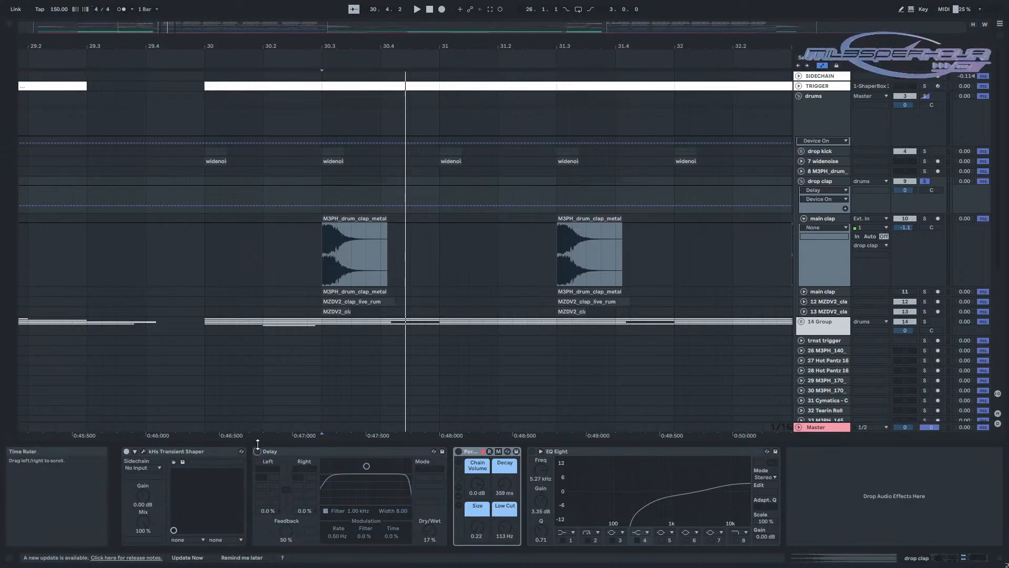
left_click(258, 451)
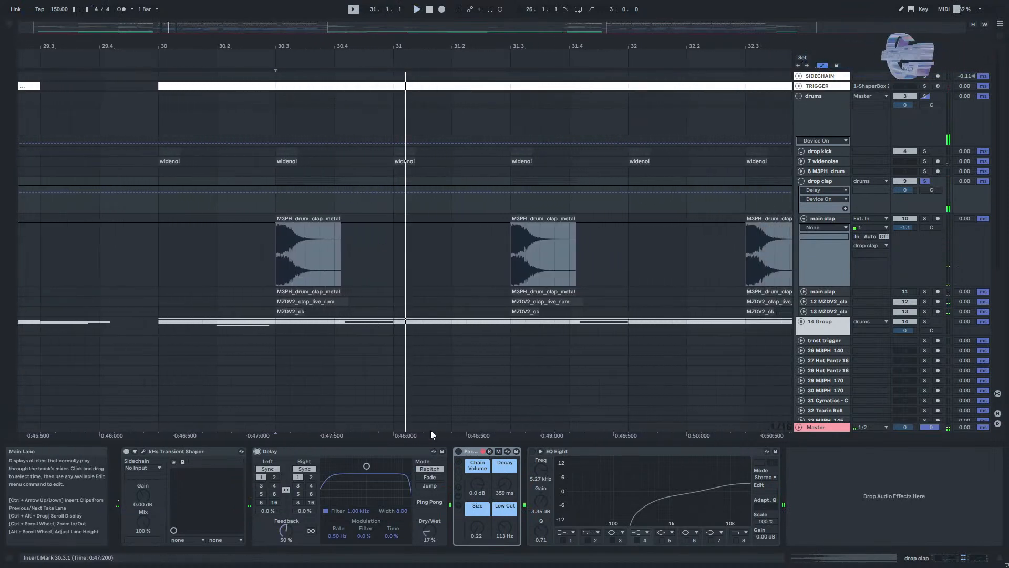
Turn the drop clap's Parallel Reverb back on and open its chain list to examine the reverb chain's devices.
left_click(458, 451)
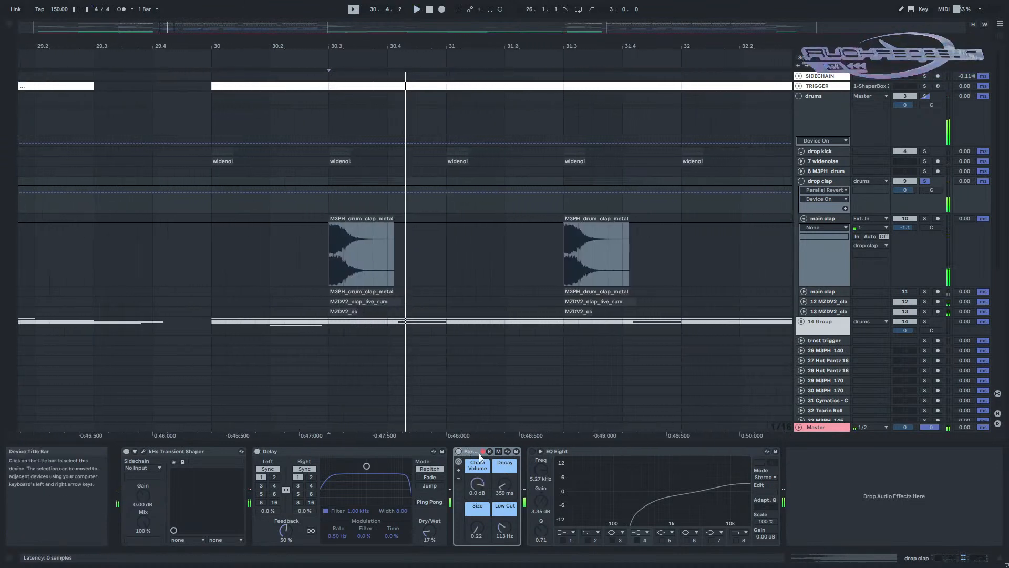
left_click(459, 496)
scroll(473, 512, "right", 8)
scroll(483, 510, "left", 5)
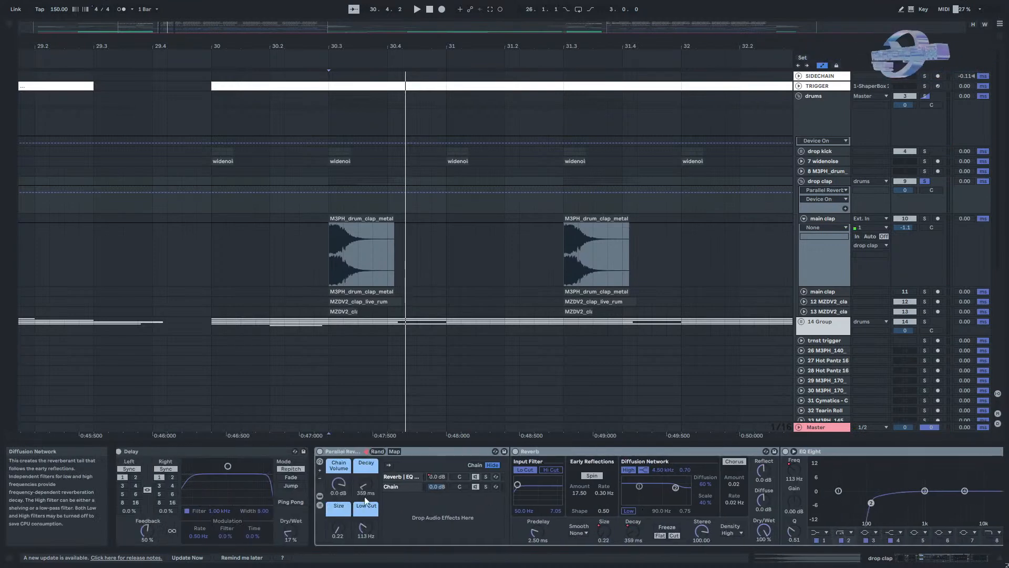
left_click(393, 480)
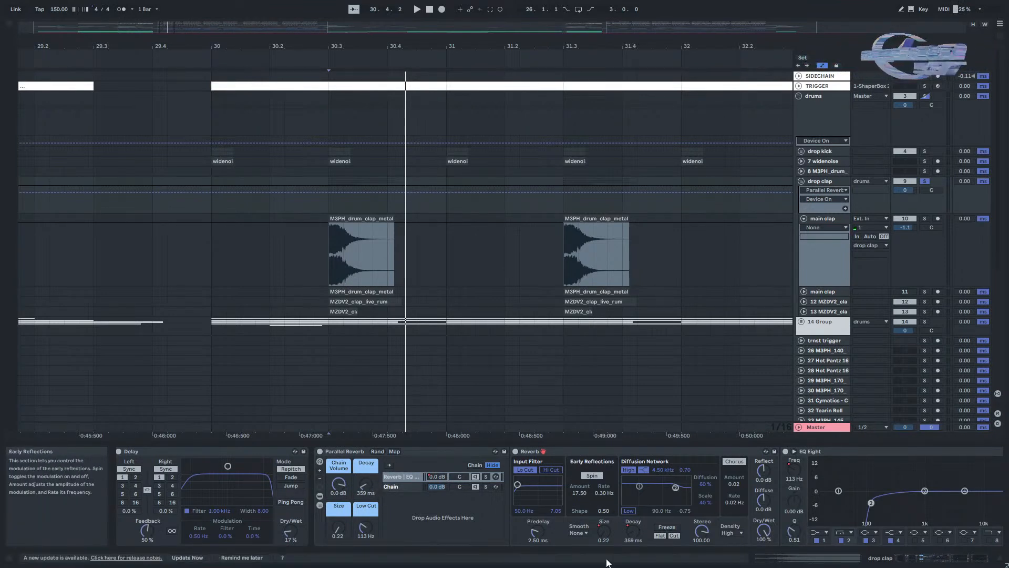
Hide the Parallel Reverb's chain list and devices, and close the device view.
left_click(320, 496)
left_click(319, 504)
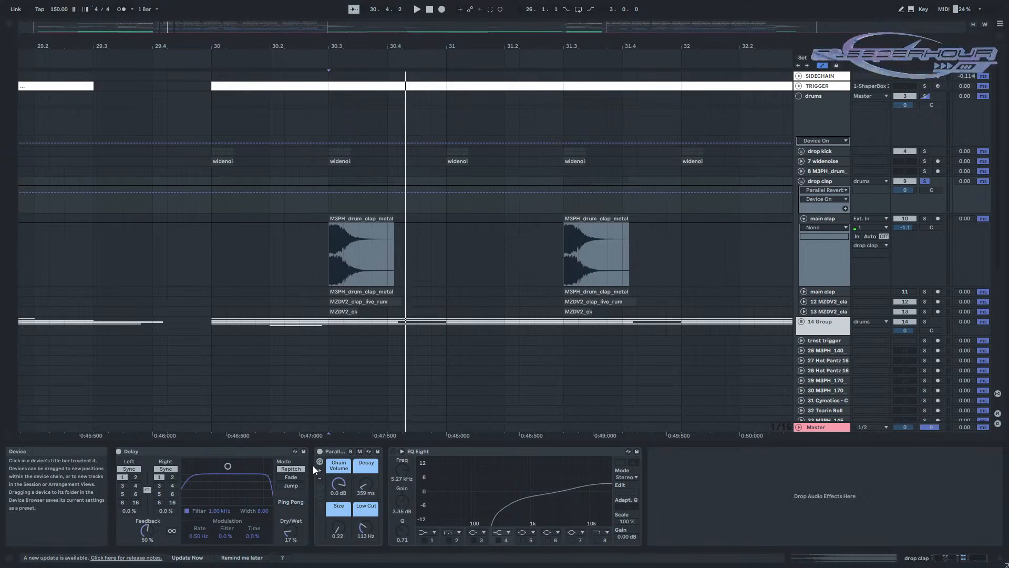
left_click_drag(662, 442, 608, 408)
left_click_drag(472, 443, 451, 566)
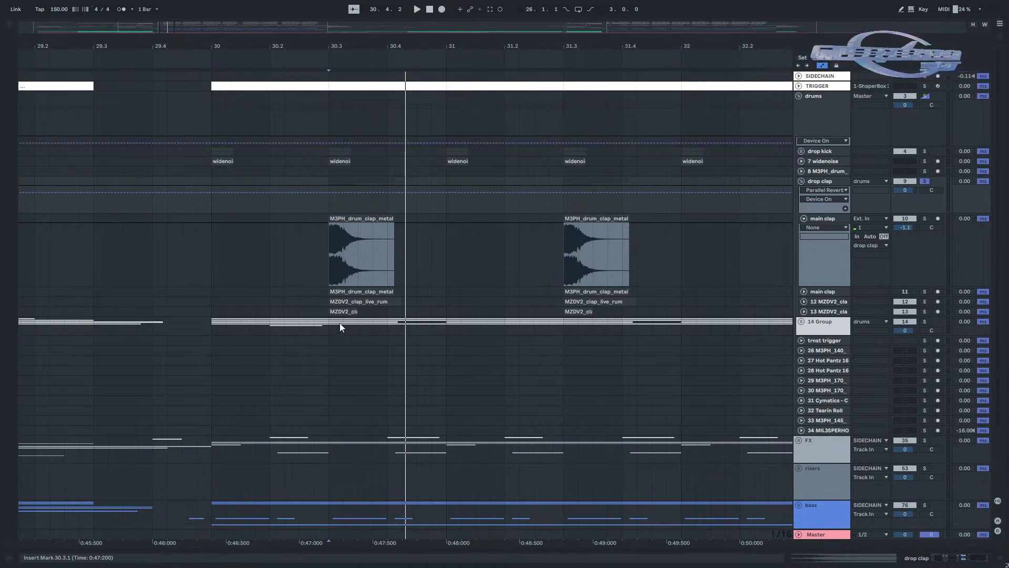
Move the MZDV2_clap_live_rum track directly above the second main clap track.
scroll(340, 323, "down", 3)
left_click(827, 300)
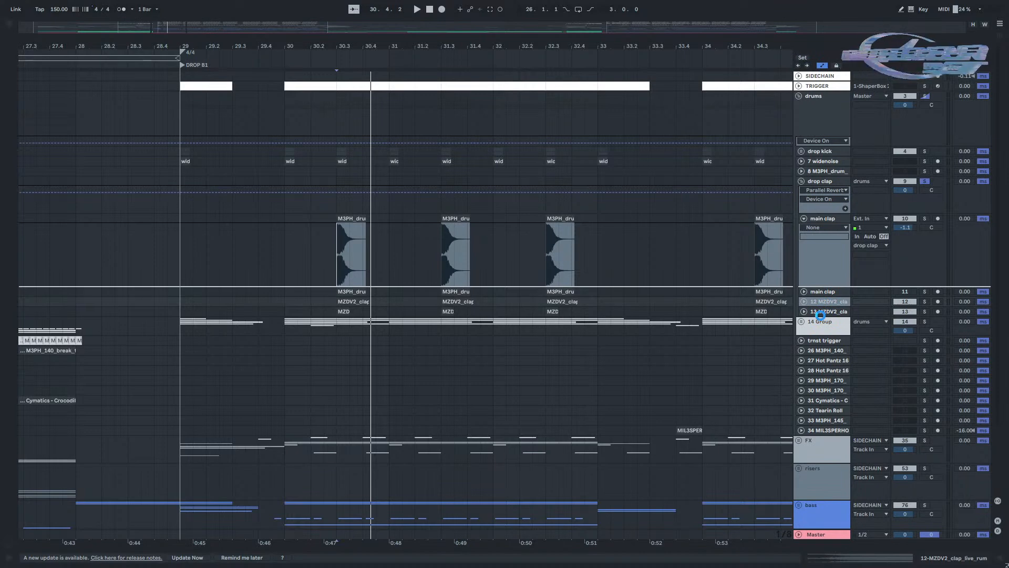
left_click_drag(820, 315, 817, 314)
Solo the MZDV2_clap_live_rum track, play it from 30.3.1, and unfold it to examine its waveform.
left_click(926, 290)
key("space")
key("space")
key("space")
key("space")
left_click(803, 292)
scroll(377, 324, "up", 5)
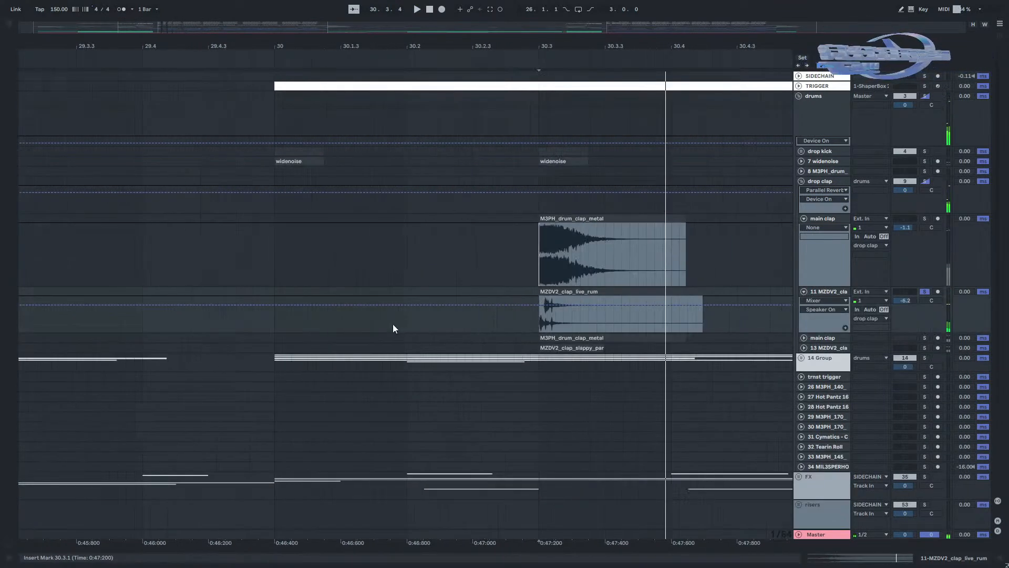
scroll(554, 330, "down", 1)
scroll(589, 328, "up", 3)
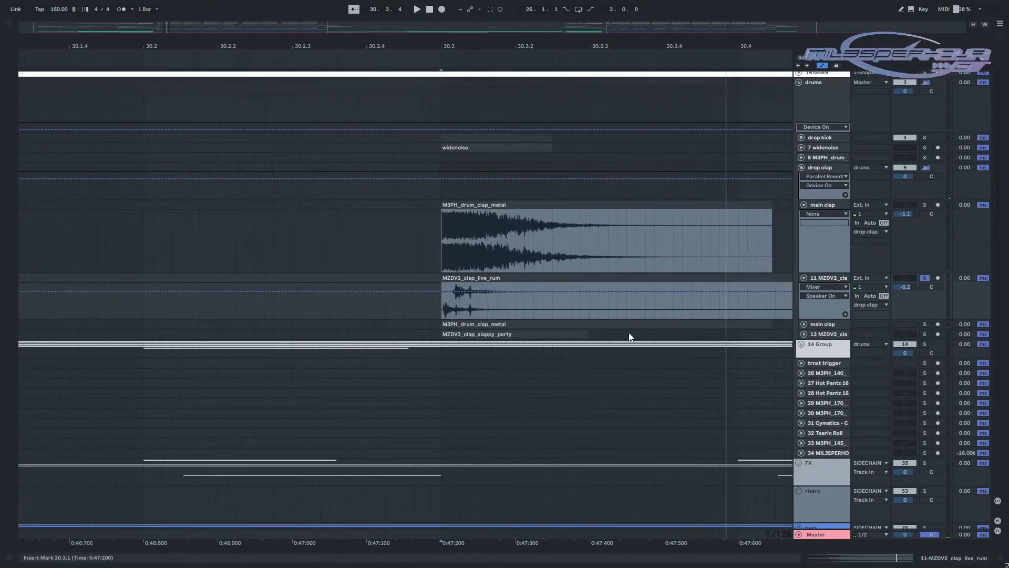
Unfold and solo the MZDV2_clap_slappy_party track, and play its clip from 30.3.1 while examining the waveform.
left_click(804, 334)
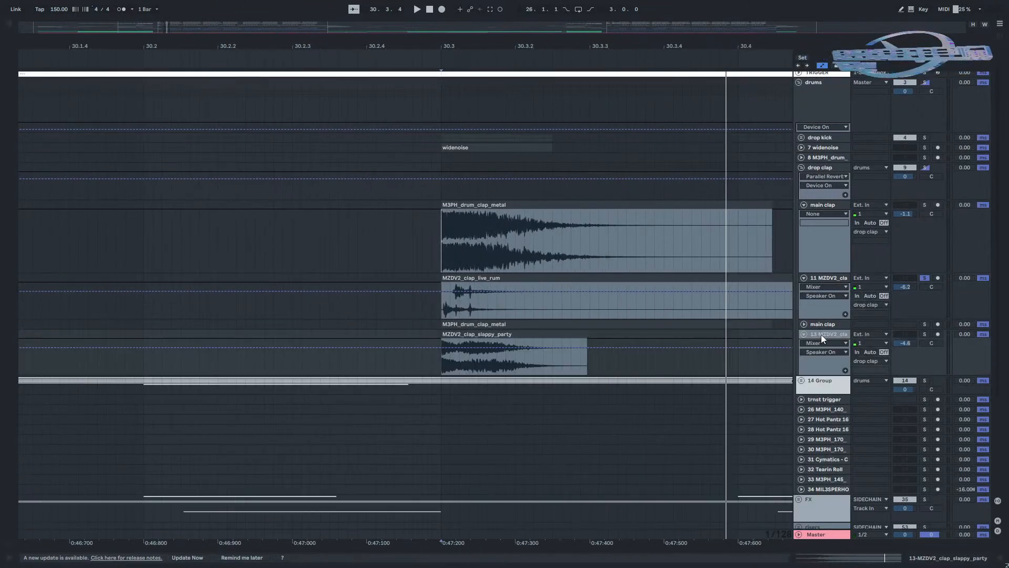
left_click(924, 335)
left_click(502, 334)
key("space")
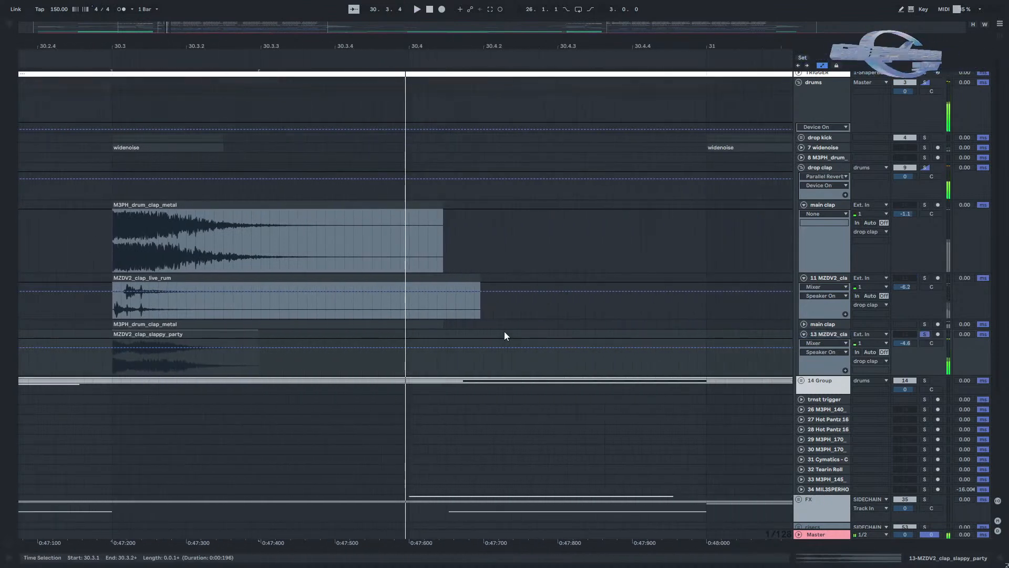
scroll(503, 335, "down", 3)
scroll(427, 335, "up", 3)
scroll(441, 327, "down", 1)
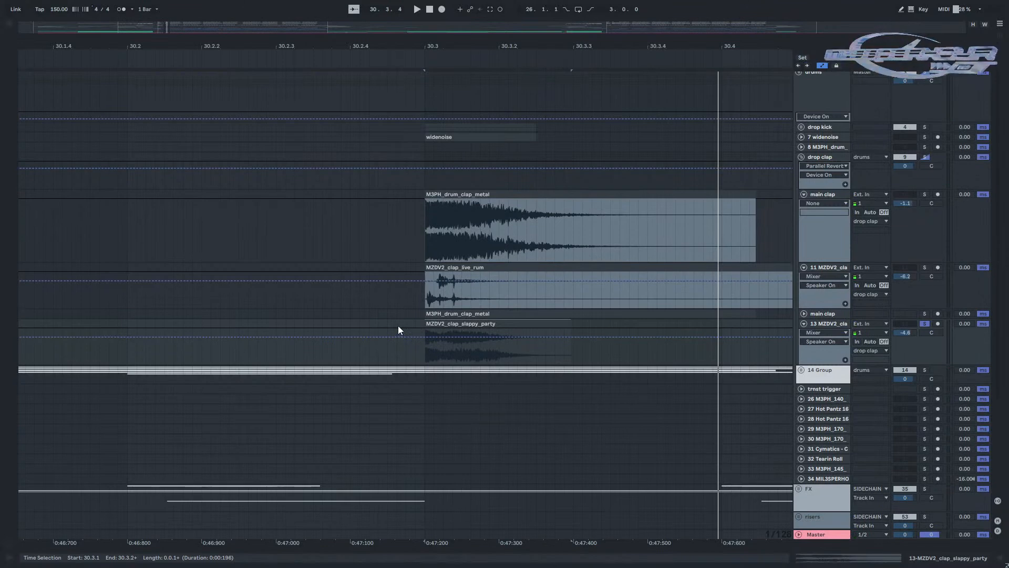
Move the MZDV2_clap_slappy_party track directly above the second main clap track, and fold both MZDV2 clap tracks.
scroll(394, 323, "down", 3)
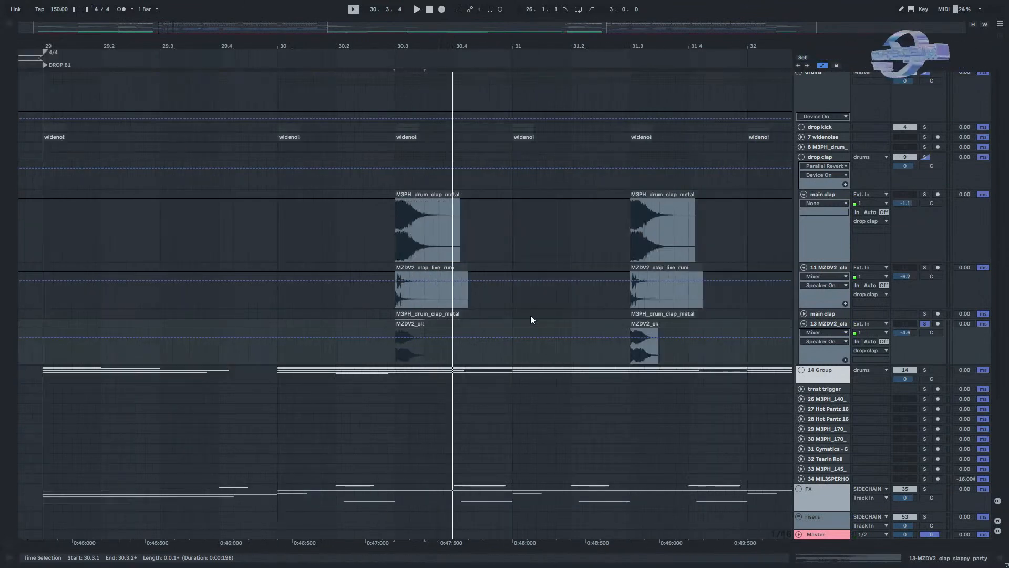
left_click_drag(825, 320, 824, 308)
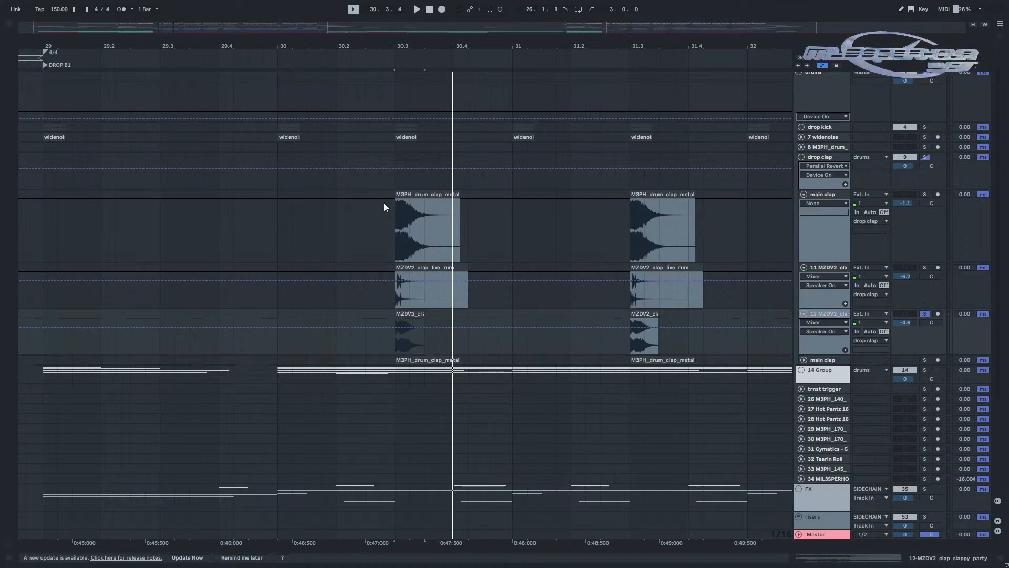
left_click(804, 314)
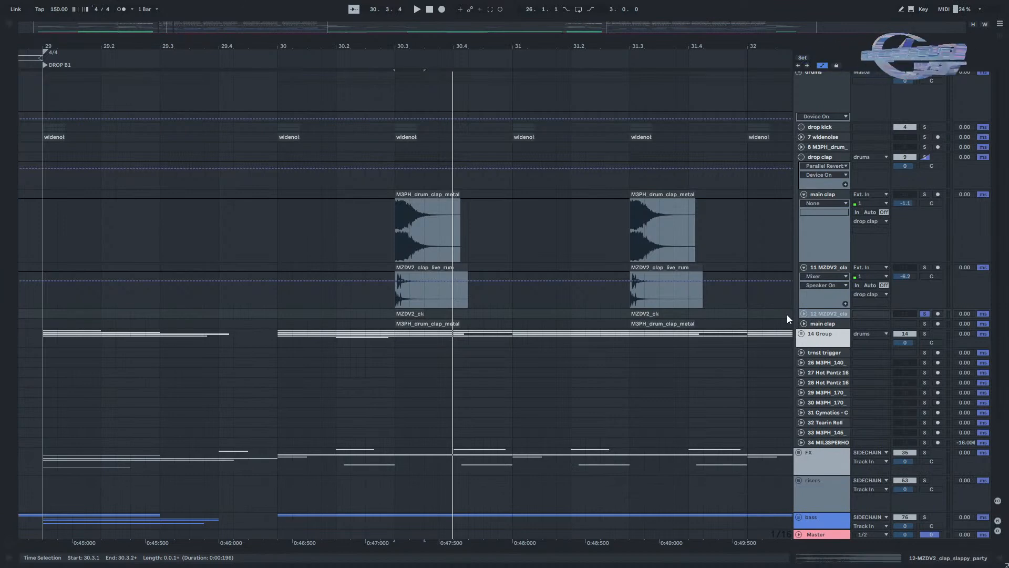
left_click(803, 268)
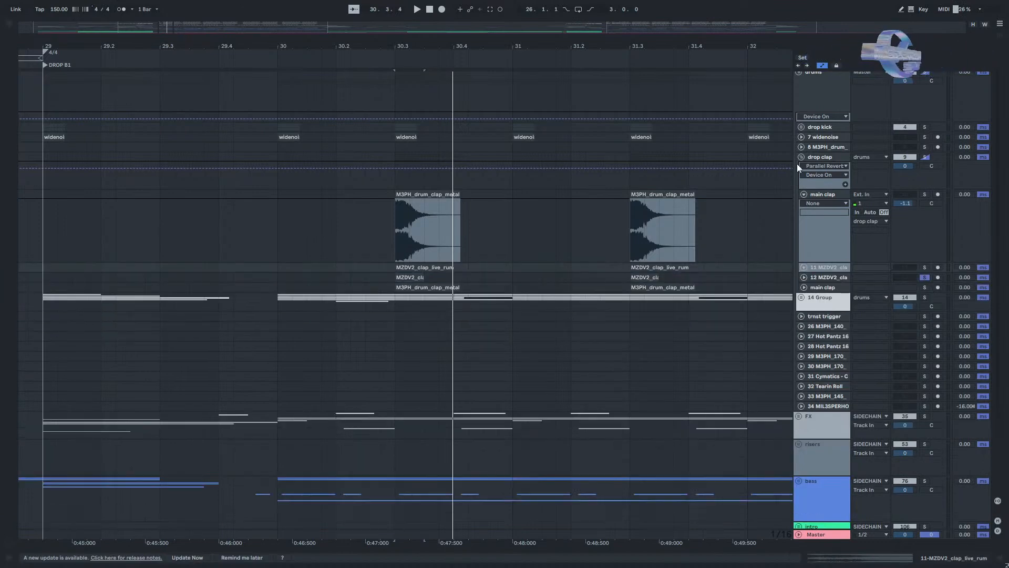
Fold the first main clap track and collapse the whole drop clap group.
left_click(802, 157)
scroll(731, 184, "down", 5)
scroll(704, 188, "right", 5)
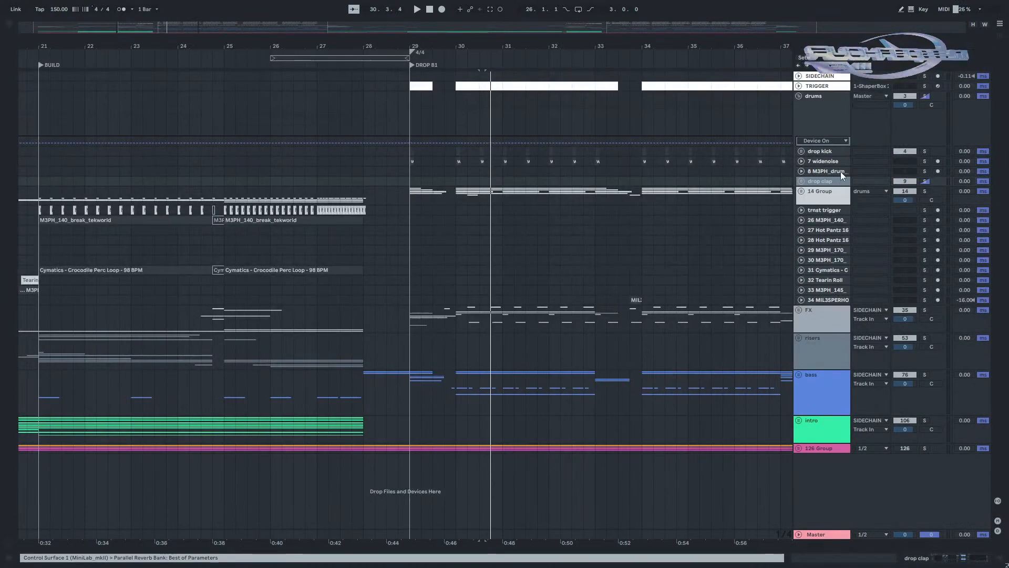
left_click(800, 182)
left_click(803, 218)
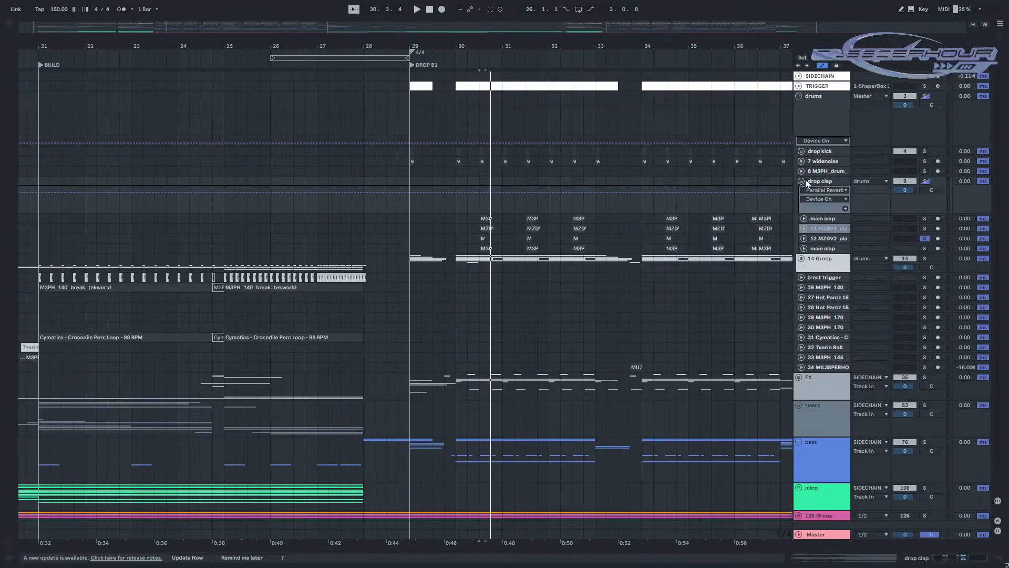
left_click(802, 180)
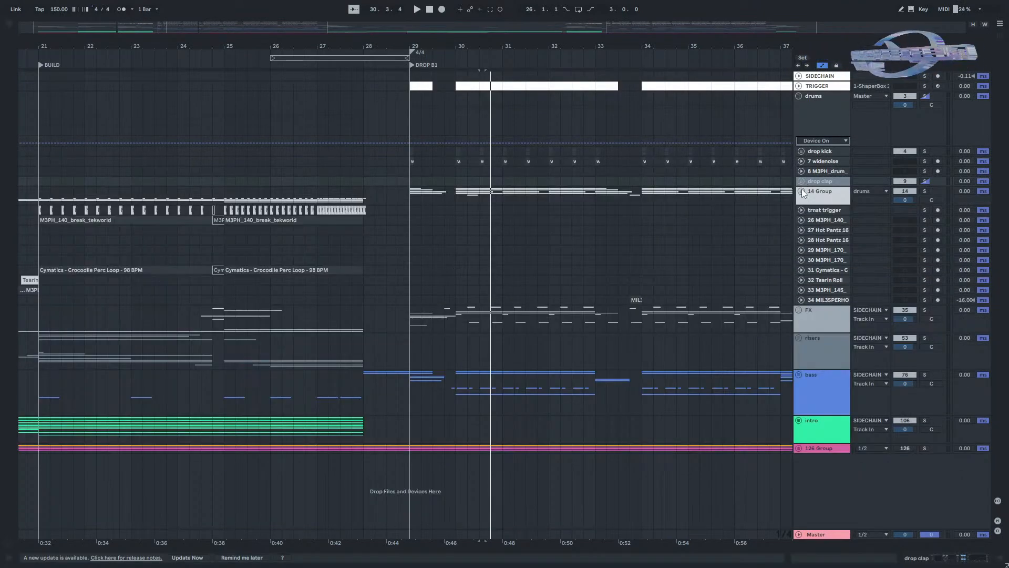
Expand the 14 Group and look over its cymbal and build tracks across the arrangement.
left_click(802, 189)
scroll(683, 203, "right", 5)
scroll(311, 229, "down", 6)
scroll(269, 247, "up", 3)
scroll(271, 247, "down", 3)
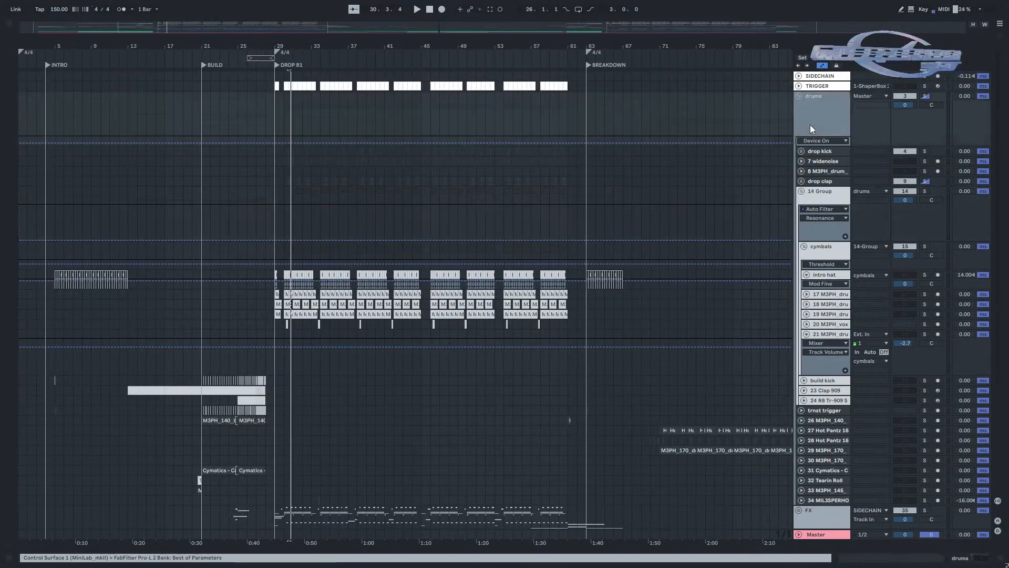
Show the drop clap group's effect devices and collapse the 14 Group.
double_click(815, 151)
left_click(817, 181)
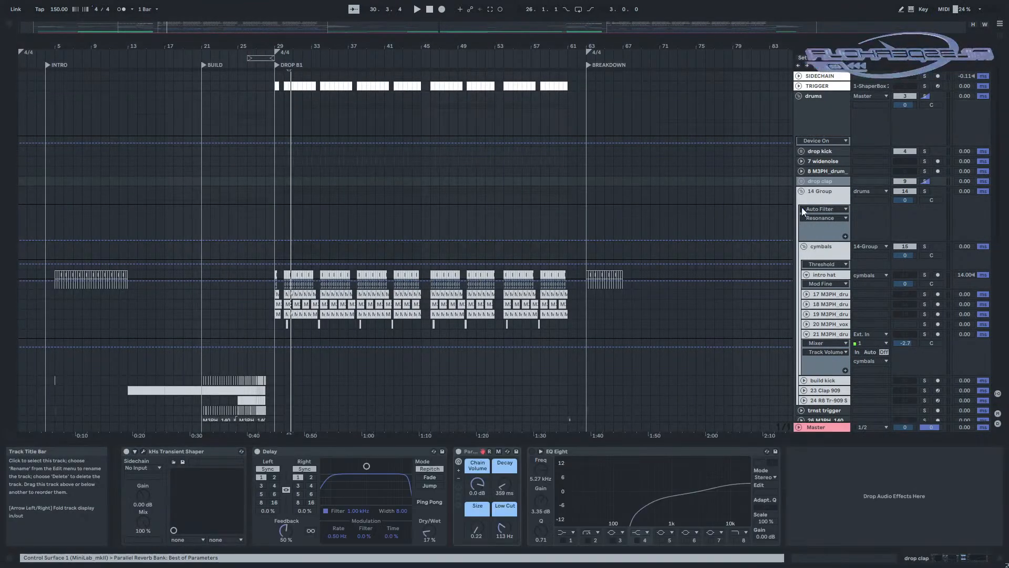
left_click(799, 192)
left_click(799, 191)
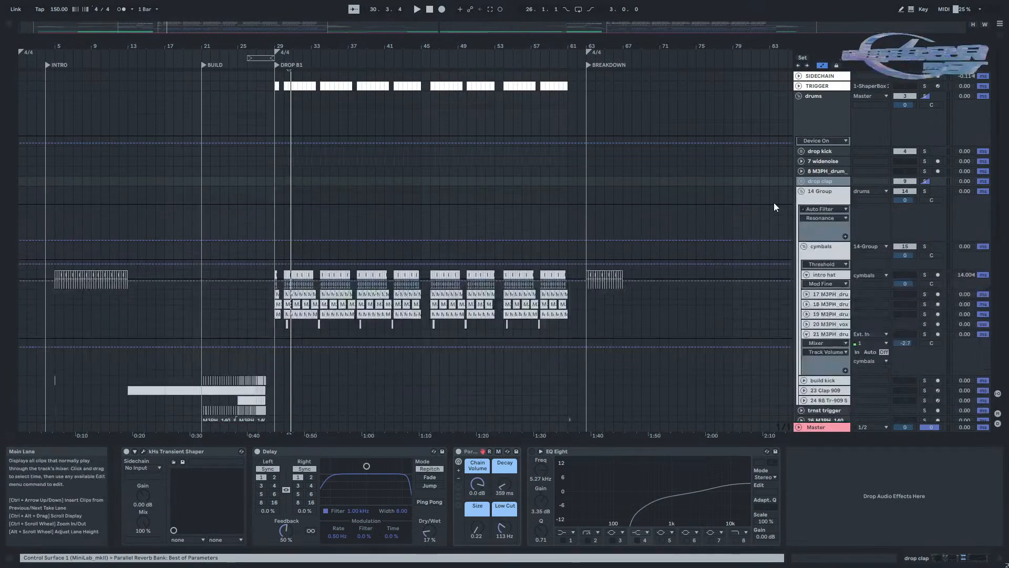
left_click(801, 192)
Solo the drums group and play the drop from bar 29 with its volume lowered to -9.2 dB, and reset the volume to 0.
left_click(836, 104)
left_click_drag(905, 105, 905, 128)
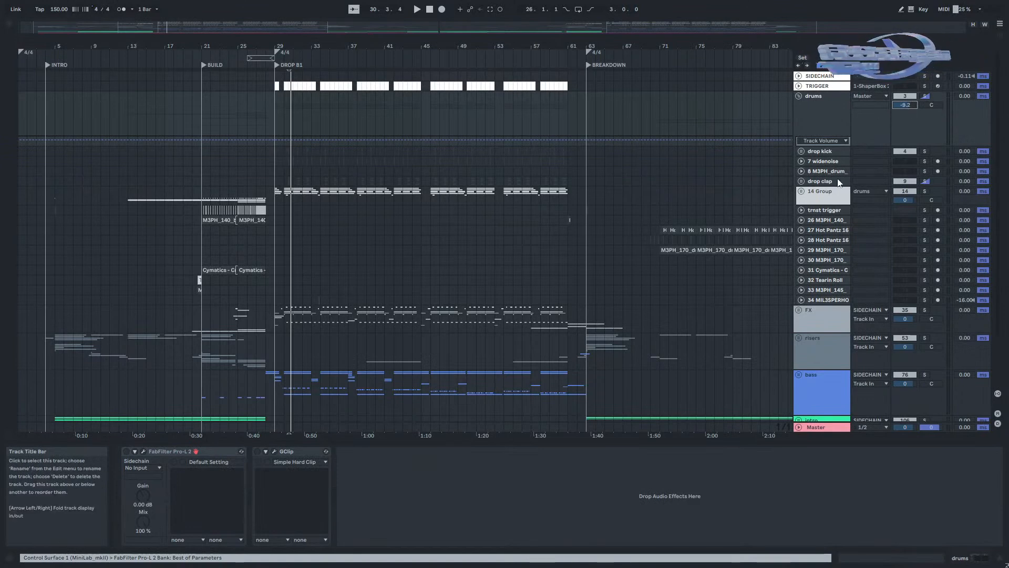
left_click(274, 115)
key("space")
left_click(925, 96)
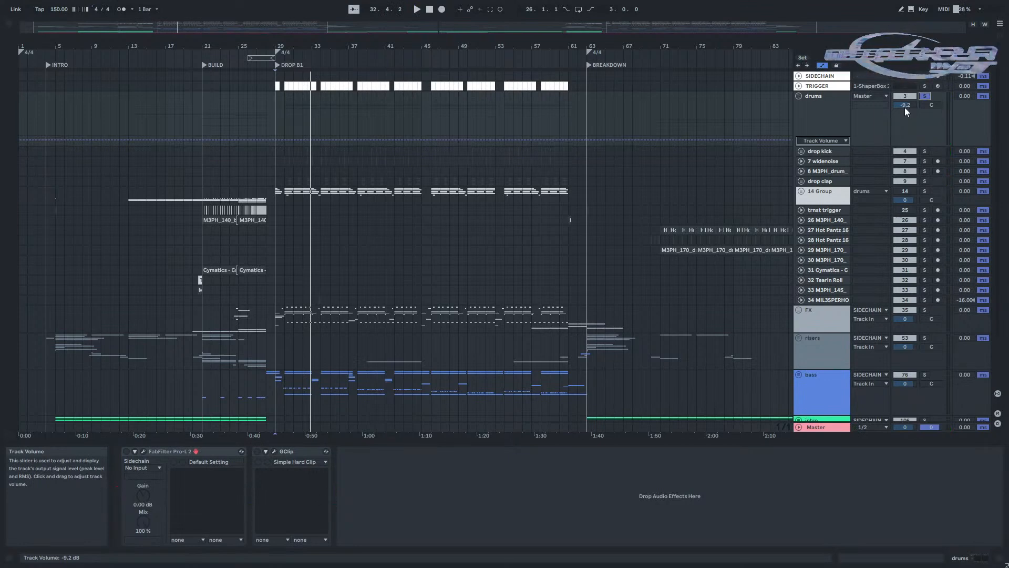
double_click(904, 107)
Play the soloed drums from 29.1.1 and again from 30.1.1.
scroll(279, 166, "up", 5)
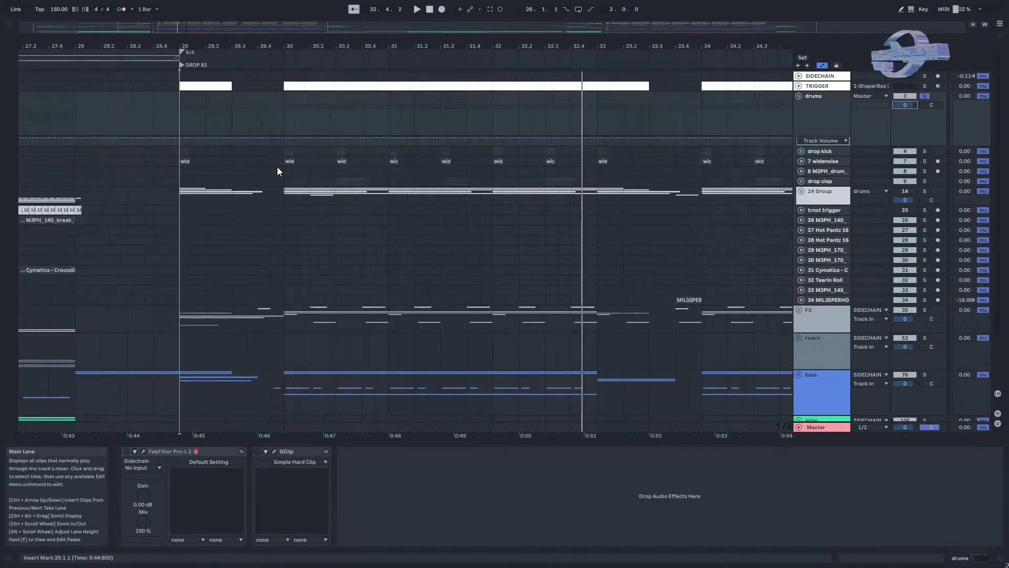
left_click(173, 170)
left_click(182, 171)
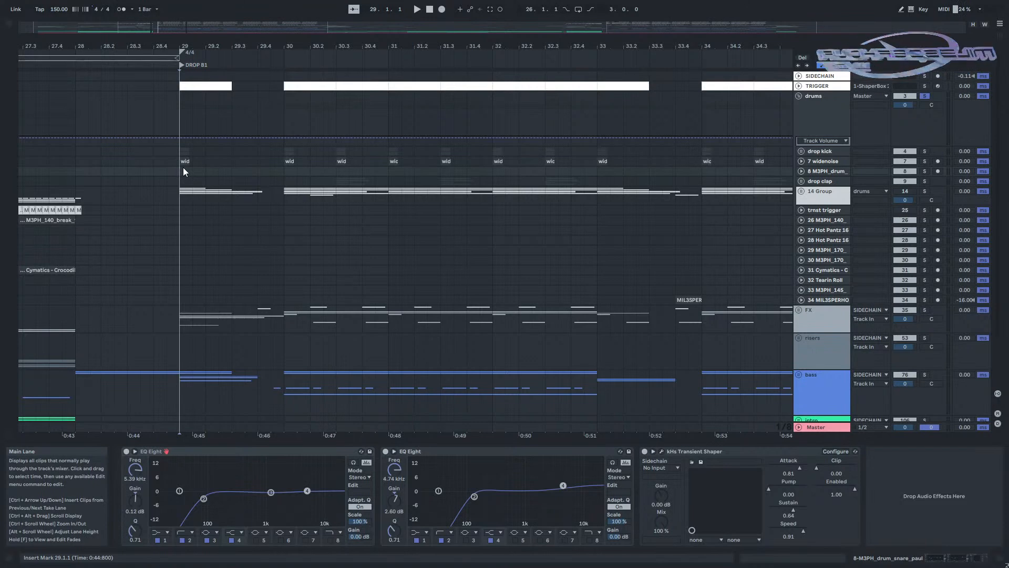
key("space")
left_click(449, 169)
key("space")
Unfold the M3PH_drum_snare_paul track and expand the drop clap group with its devices shown.
left_click(801, 171)
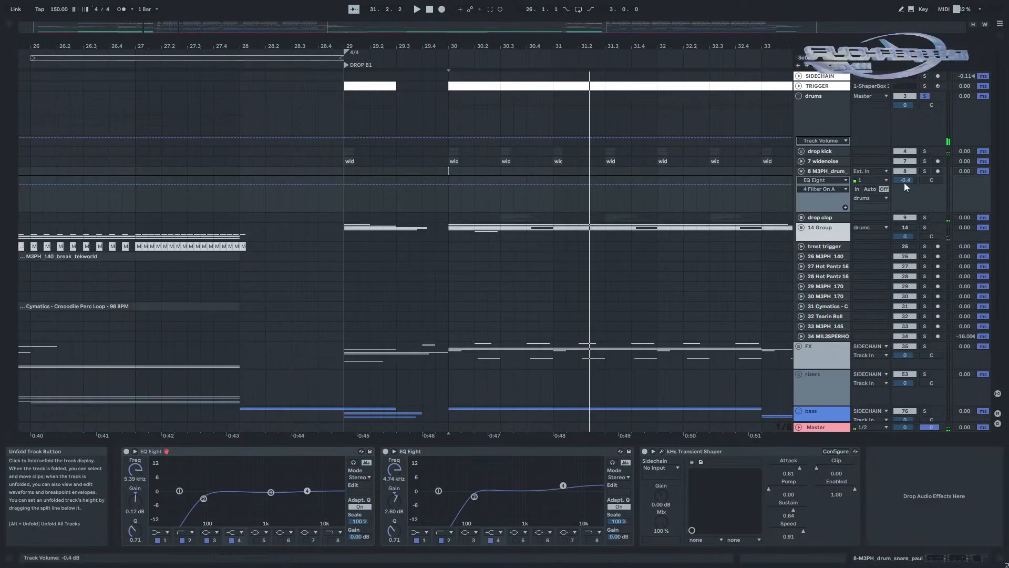
left_click(801, 160)
left_click(802, 161)
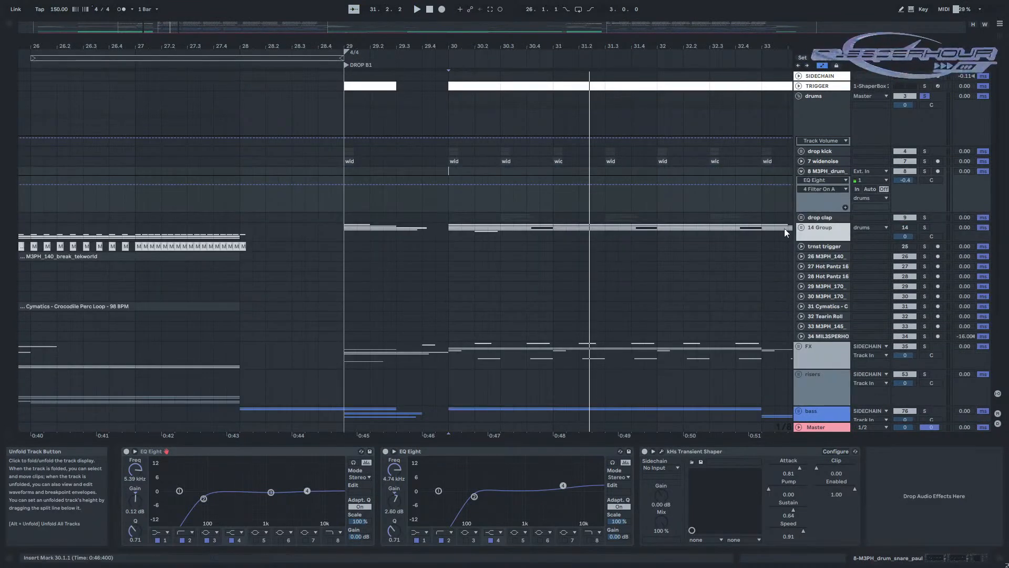
left_click(801, 217)
left_click(819, 219)
scroll(811, 187, "down", 1)
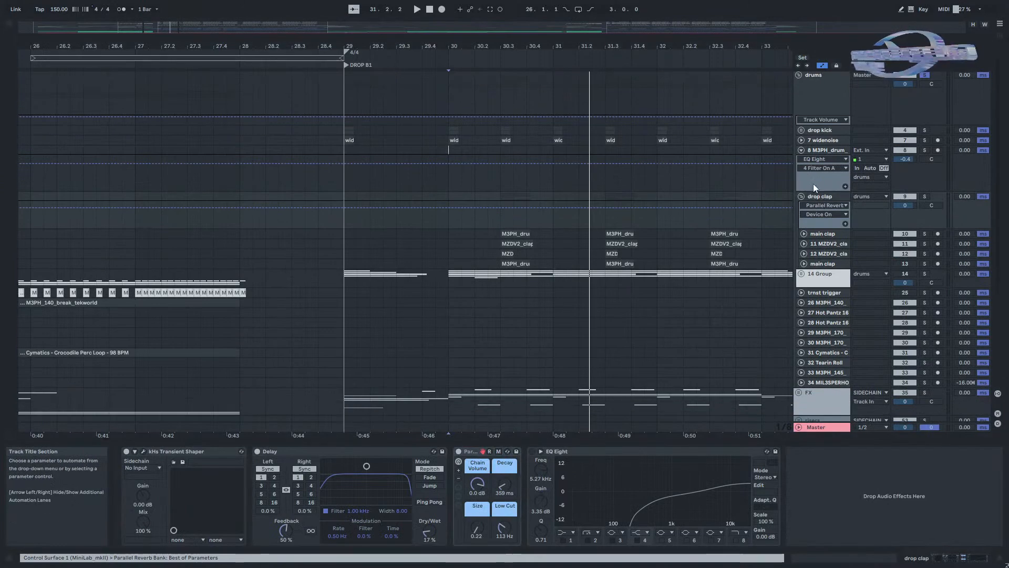
Unfold the widenoise track, show its EQ Eight and examine its clip at bar 29.
left_click(808, 139)
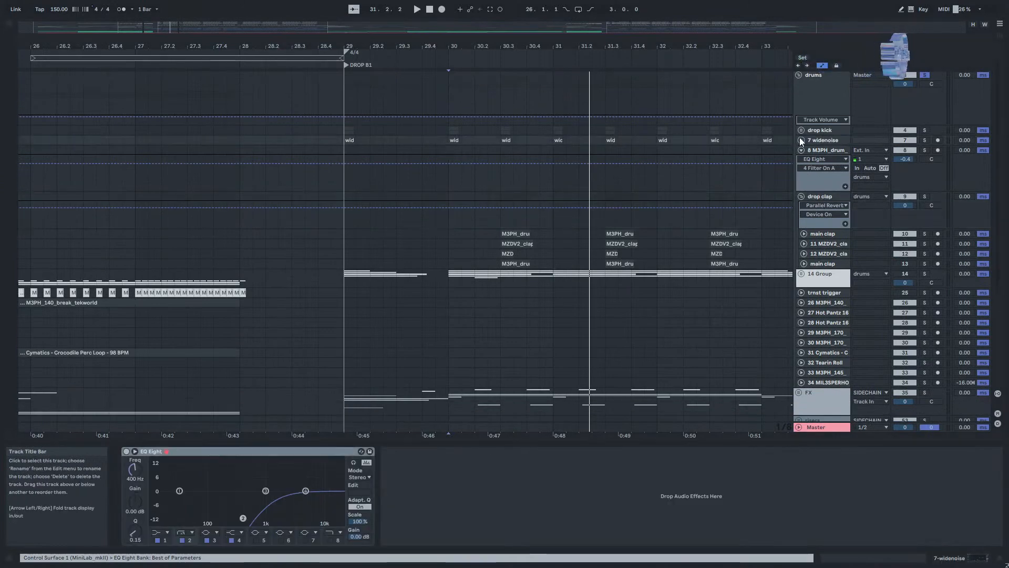
left_click(799, 138)
scroll(330, 156, "up", 2)
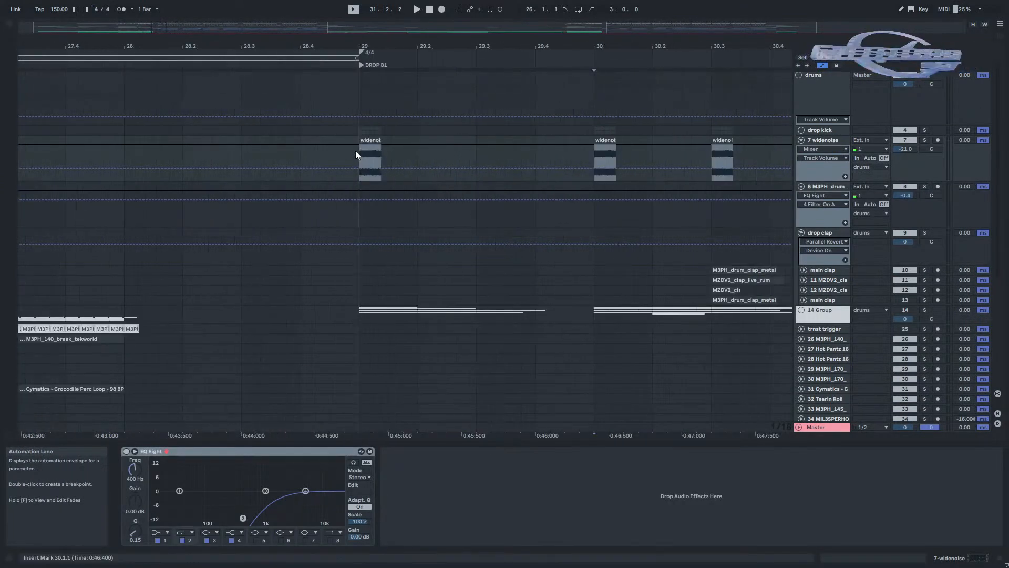
scroll(361, 151, "up", 2)
Solo the drop kick group and play it from 28.4.4, first alone and again with the widenoise track soloed too.
left_click(351, 156)
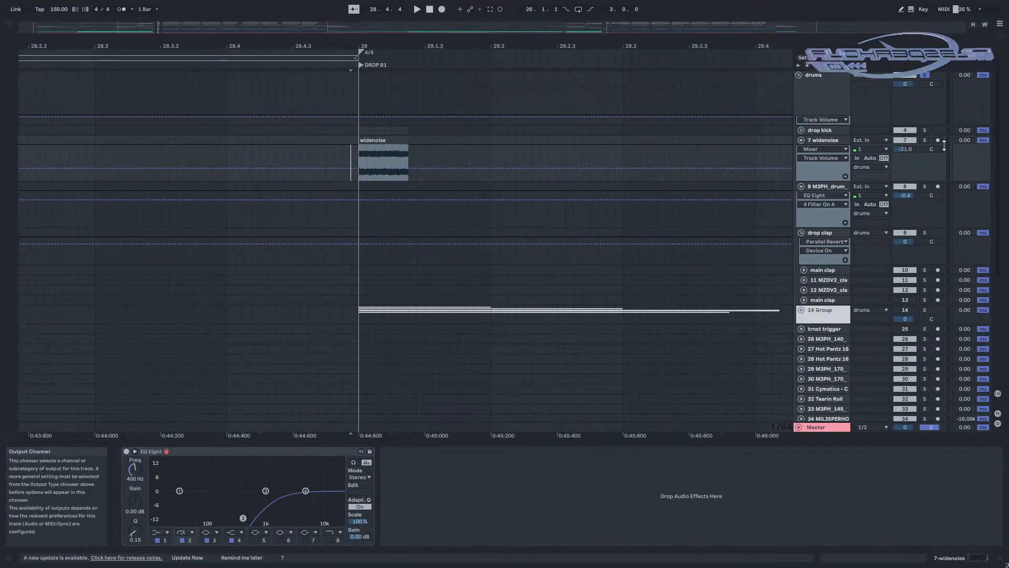
left_click(923, 131)
key("space")
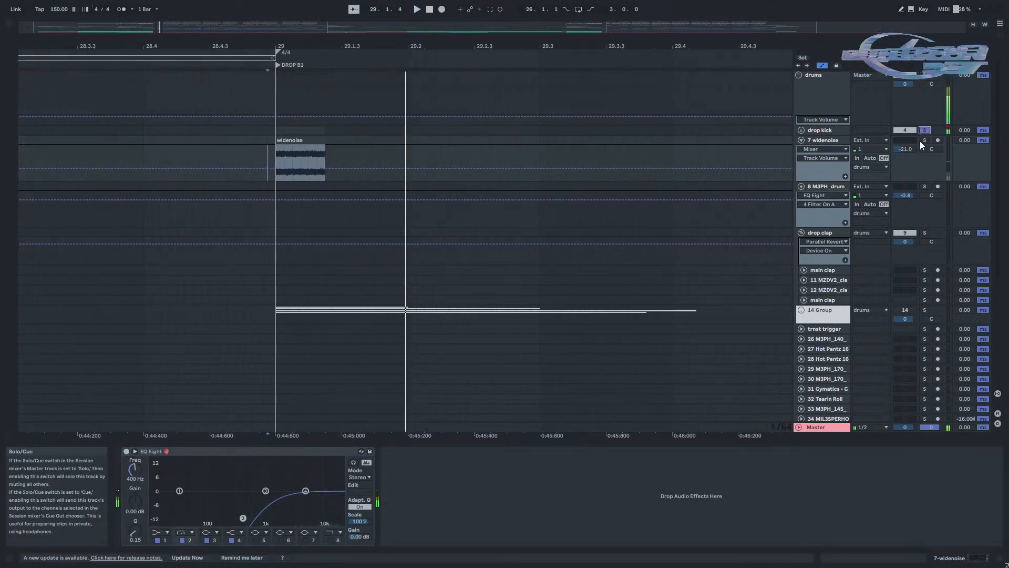
key("space")
key("space")
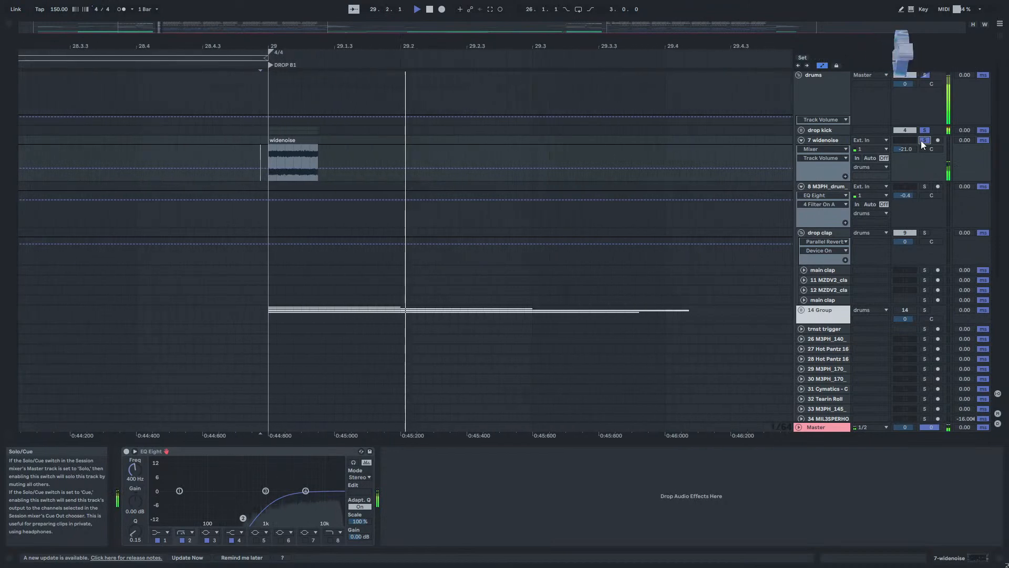
key("space")
left_click(922, 141)
Expand the drop kick group, mute its MAT_ZO_kick_29 layer and play the soloed kick with and without widenoise.
left_click(801, 130)
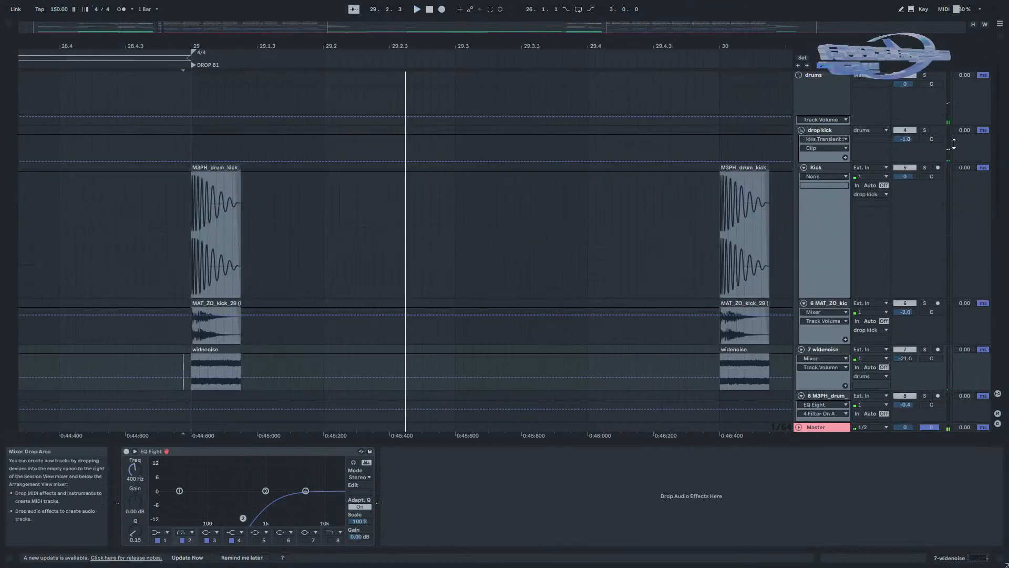
scroll(922, 294, "down", 3)
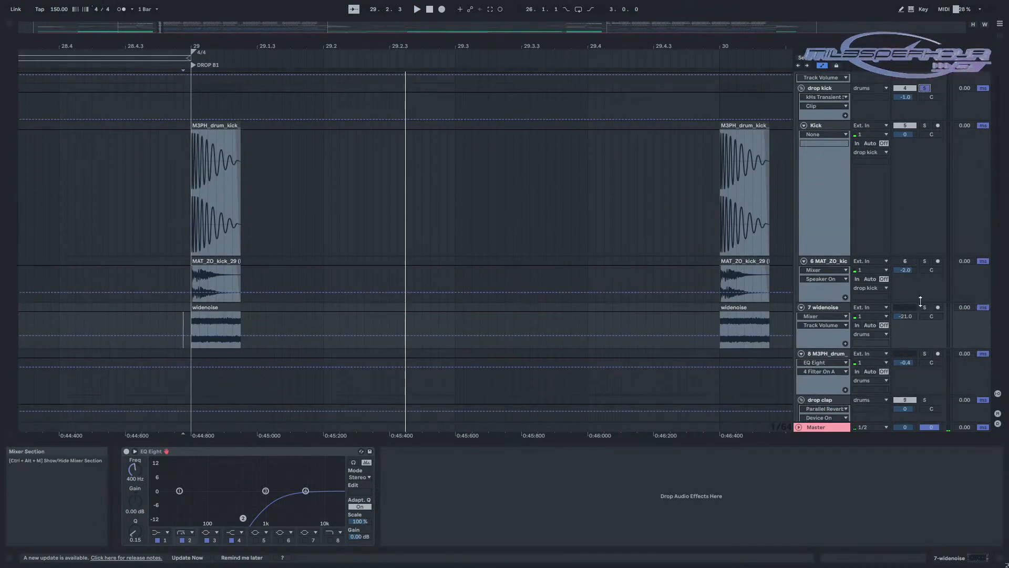
key("space")
left_click(925, 264)
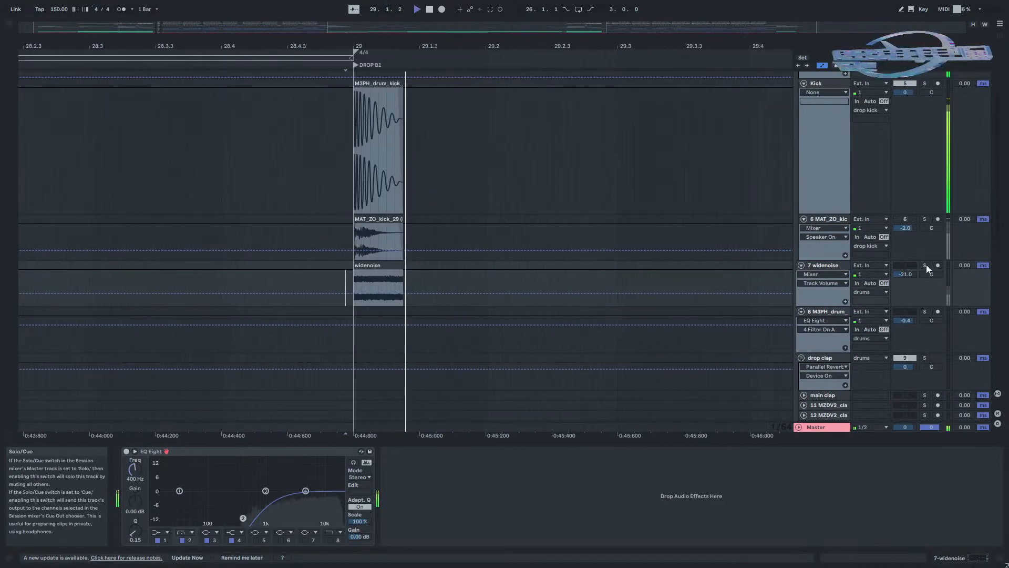
key("space")
key("space")
key("space")
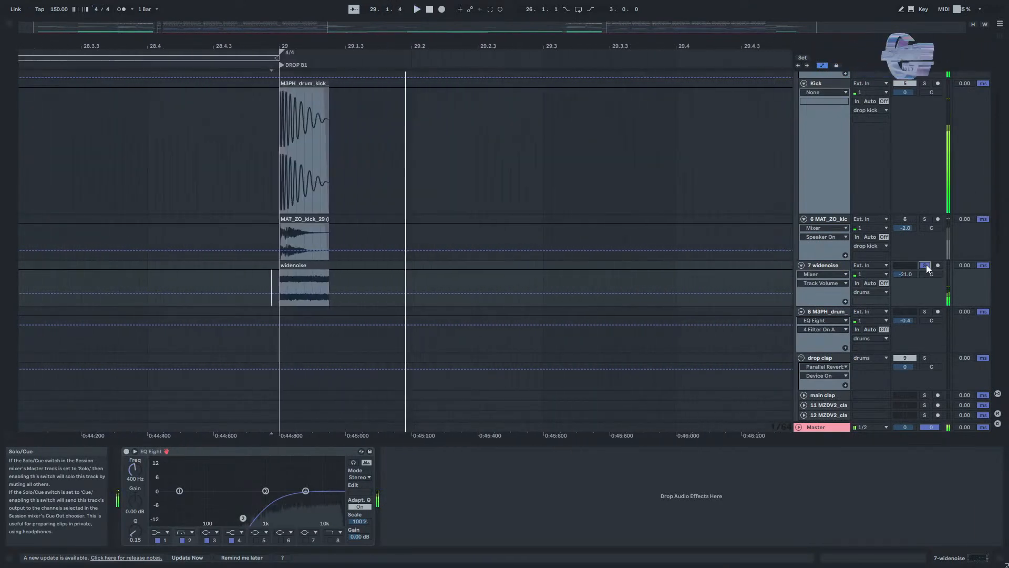
Turn off the widenoise solo and reactivate the MAT_ZO_kick_29 track, with the whole arrangement in view.
left_click(925, 266)
left_click(910, 221)
key("w")
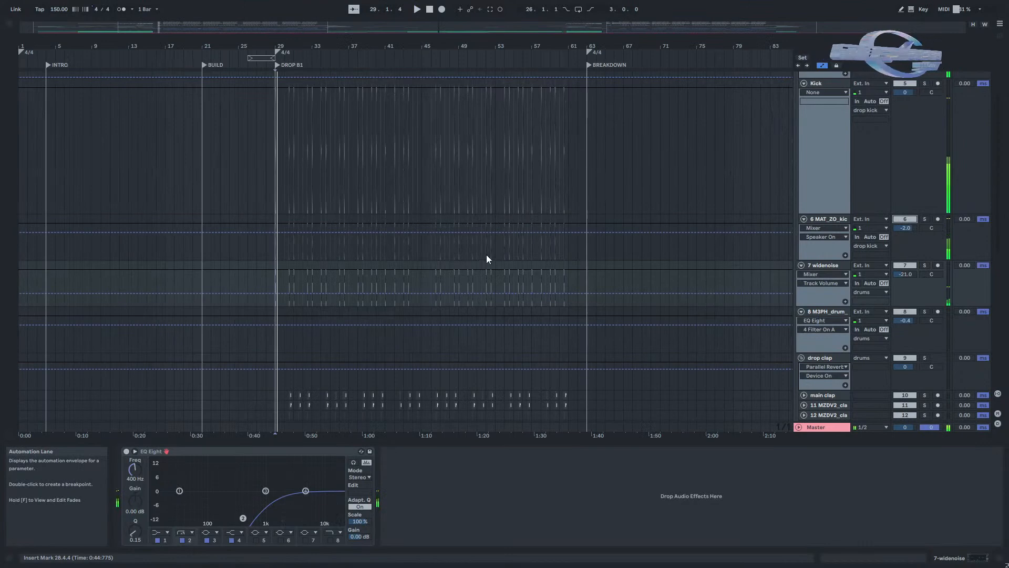
Fold the widenoise and snare tracks and collapse the drop kick and drop clap groups.
scroll(550, 288, "up", 3)
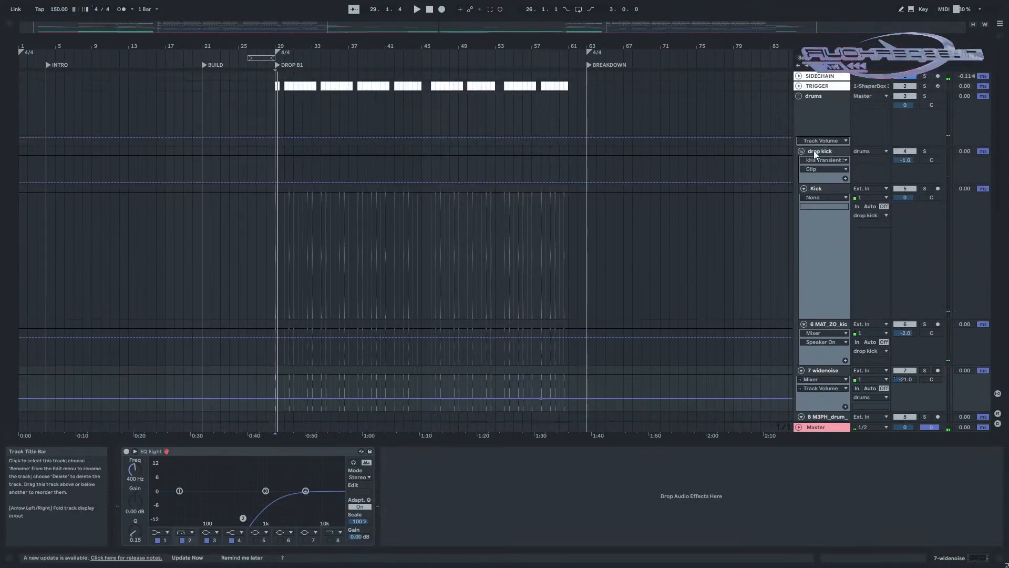
left_click(801, 152)
left_click(801, 161)
left_click(801, 171)
left_click(801, 181)
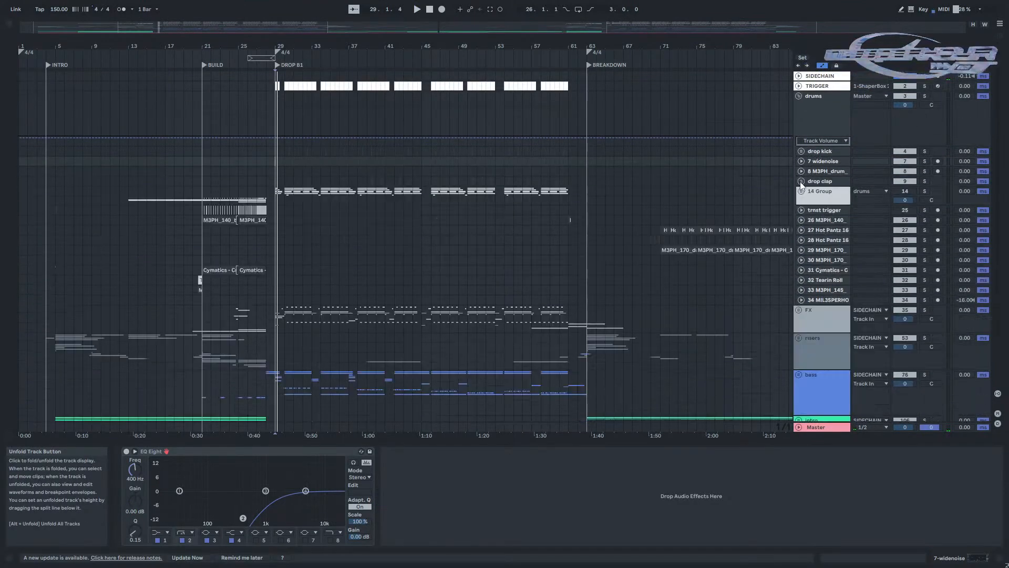
scroll(266, 316, "up", 5)
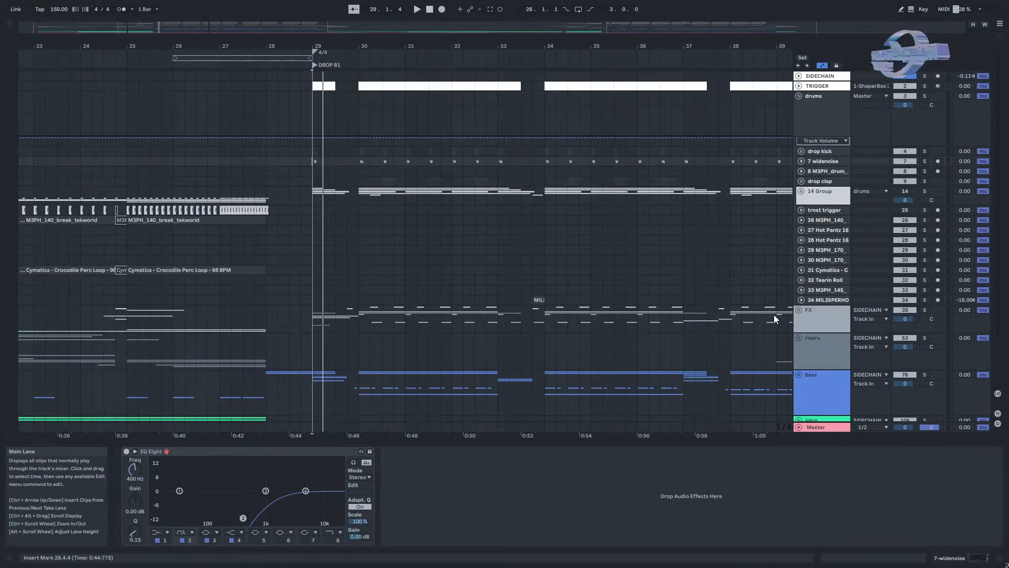
left_click(799, 310)
left_click(799, 310)
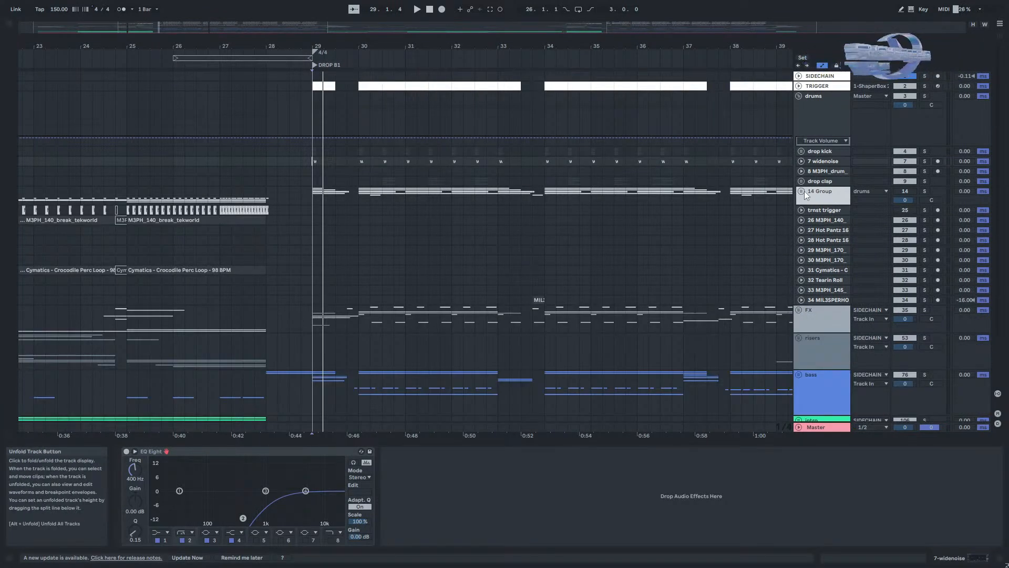
Expand the 14 Group and unfold its M3PH_drum_hat_dgrip, M3PH_drum_hat_inharm and M3PH_drum_hat_bob tracks.
left_click(802, 191)
scroll(291, 324, "up", 5)
left_click(806, 288)
scroll(812, 298, "down", 1)
left_click(811, 292)
left_click(806, 291)
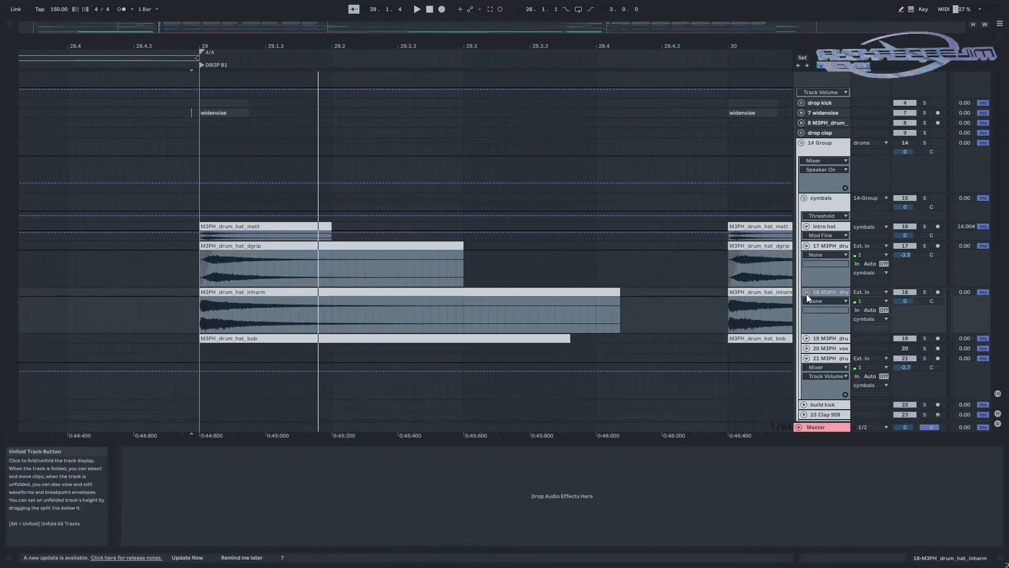
left_click(807, 338)
Solo the 14 Group, place the insert marker at 29.1.1 and show the group's Auto Filter.
scroll(722, 314, "down", 3)
left_click_drag(722, 314, 489, 276)
scroll(489, 276, "down", 2)
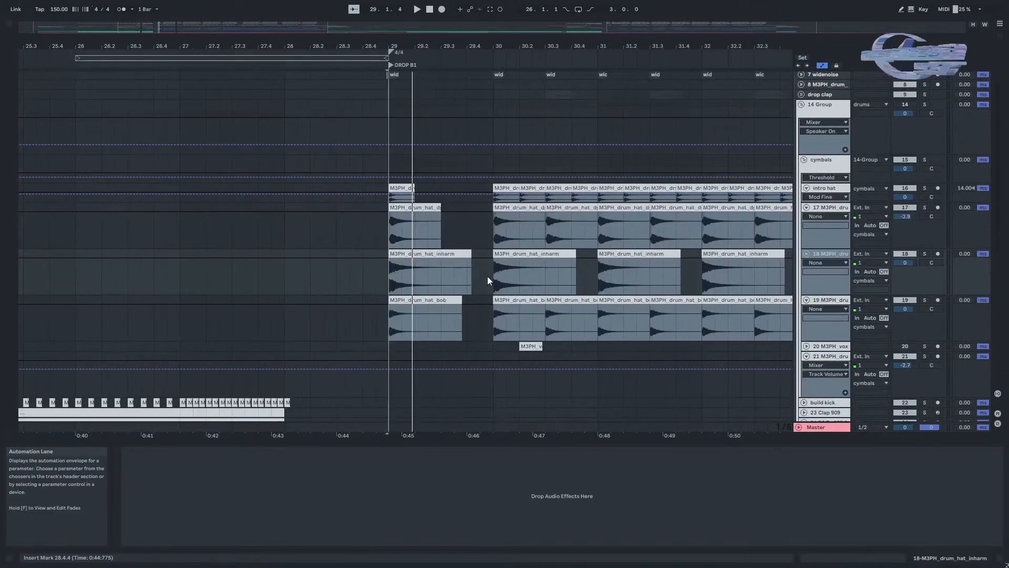
left_click(922, 106)
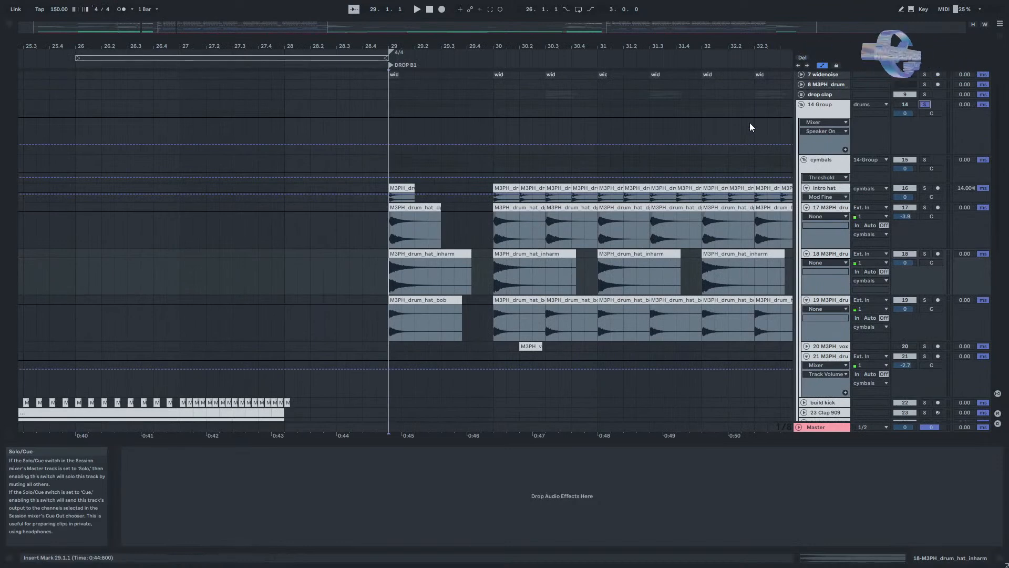
left_click(809, 106)
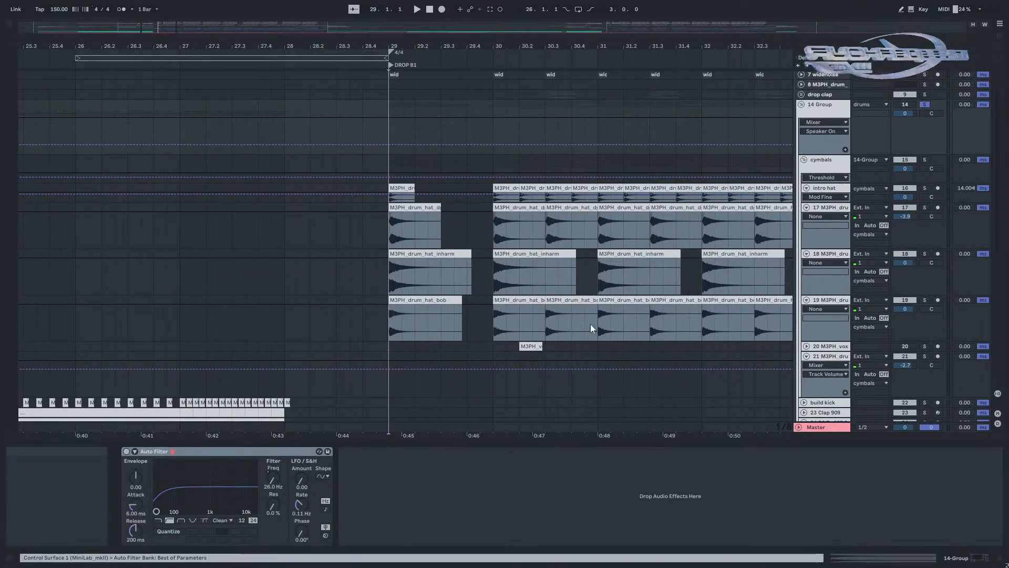
Play the soloed 14 Group cymbals from the start of DROP B1 at 29.1.1.
key("space")
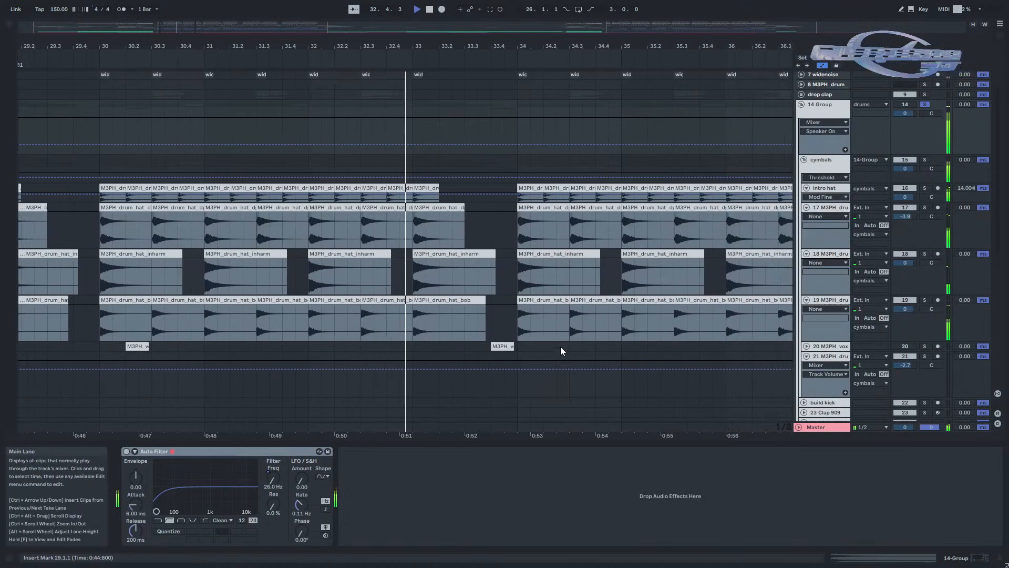
key("space")
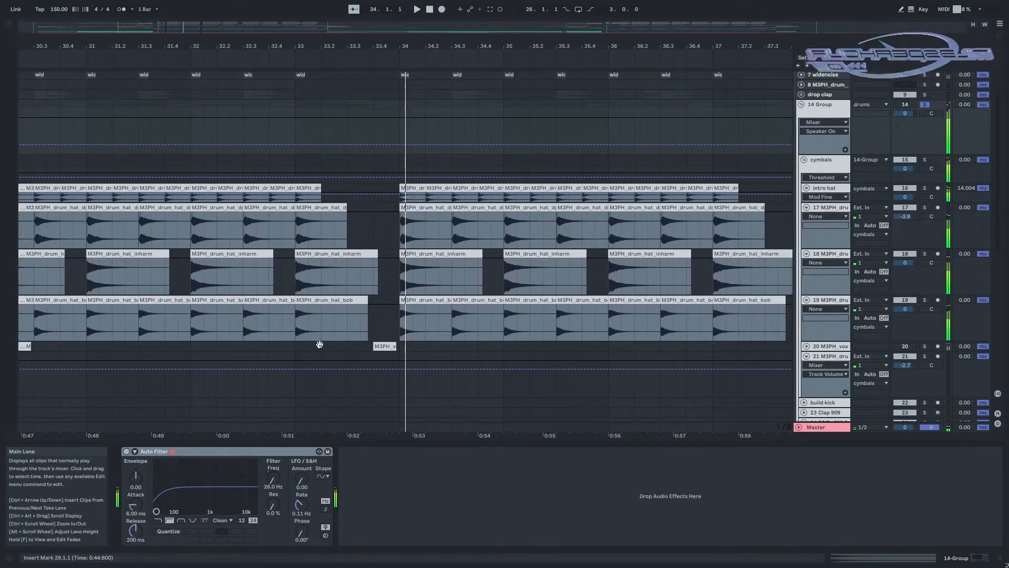
scroll(357, 325, "left", 7)
scroll(392, 328, "up", 6)
Show the sample details of the M3PH_drum_hat_dgrip clip at 30.1.1 and look over the hat pattern around it.
left_click(485, 331)
scroll(629, 314, "right", 3)
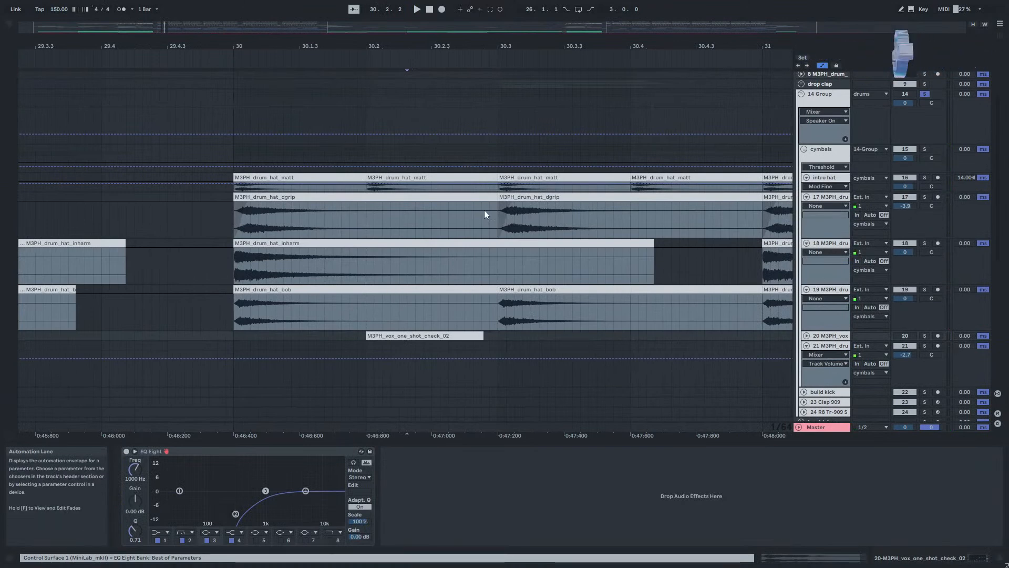
left_click(362, 208)
double_click(350, 207)
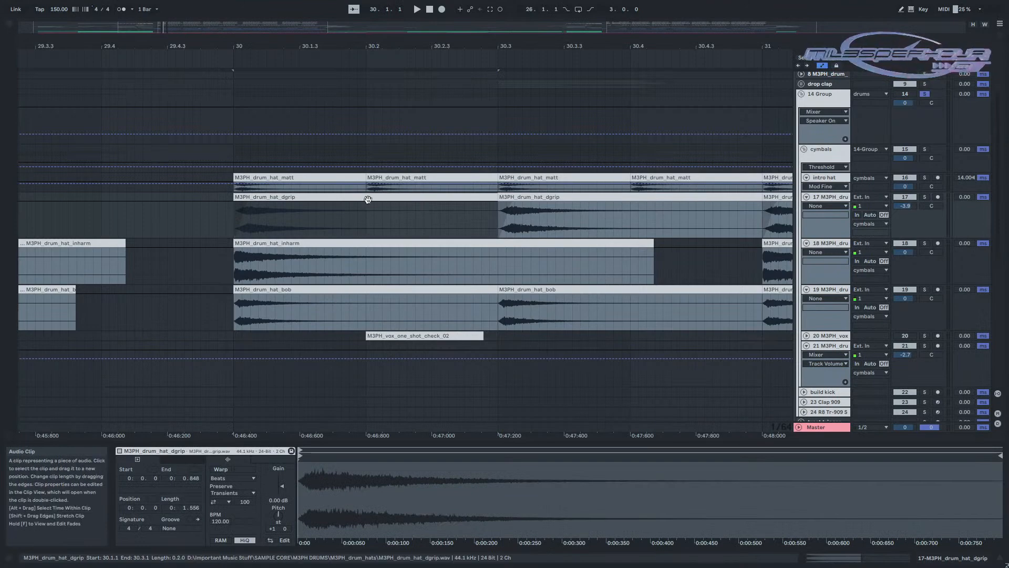
scroll(372, 181, "down", 3)
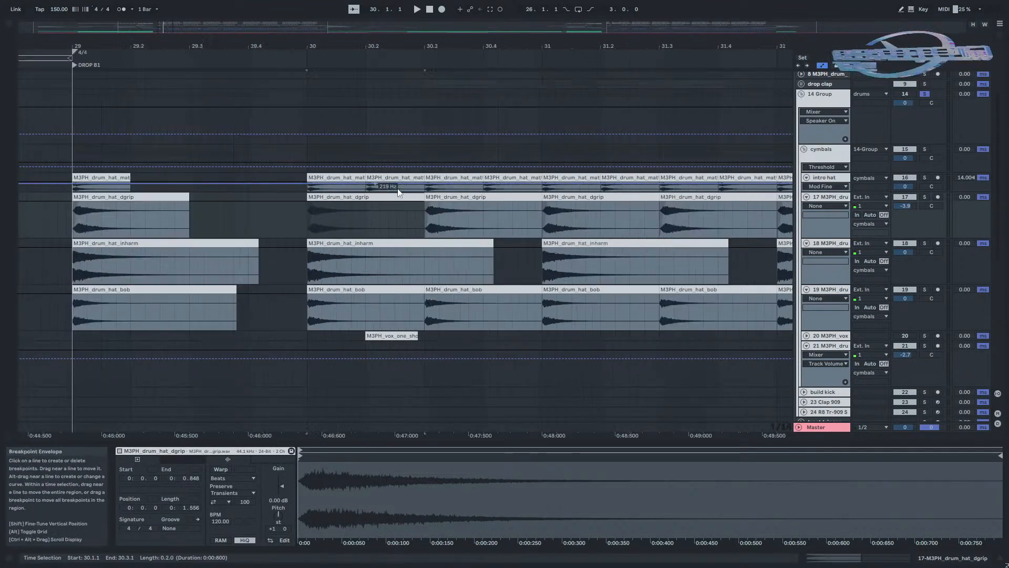
left_click_drag(460, 216, 343, 204)
scroll(497, 221, "down", 5)
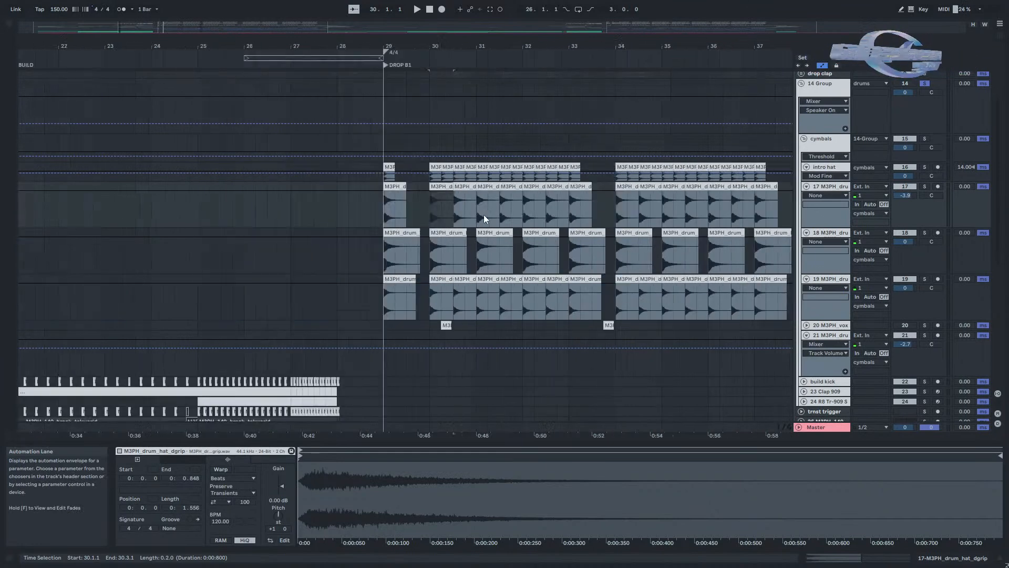
Collapse the 14 Group and expand the FX group around the start of DROP B1.
left_click(801, 84)
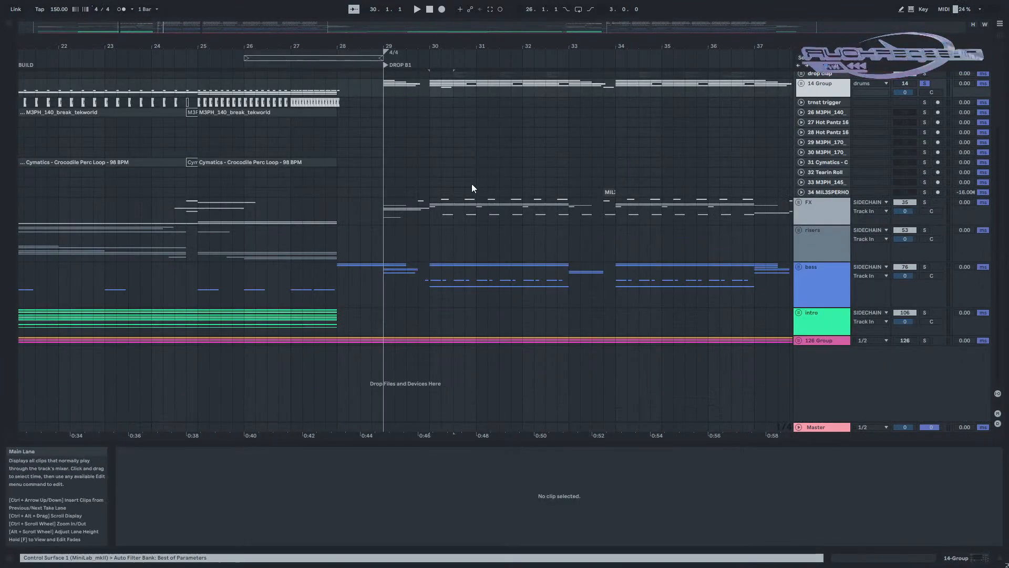
left_click(798, 202)
scroll(417, 273, "up", 5)
scroll(387, 272, "up", 2)
left_click_drag(408, 252, 634, 246)
scroll(273, 359, "down", 2)
Select the M3PH_fx_one_shot_wheel_up clip at 29.1.1, unfold and solo its track, and show the track's Delay.
left_click(280, 354)
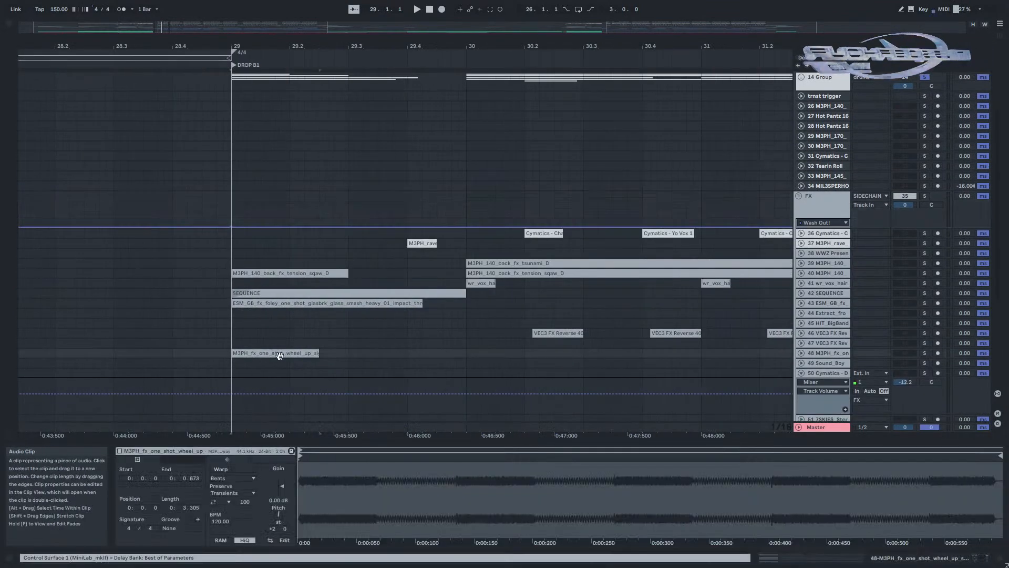
left_click(800, 352)
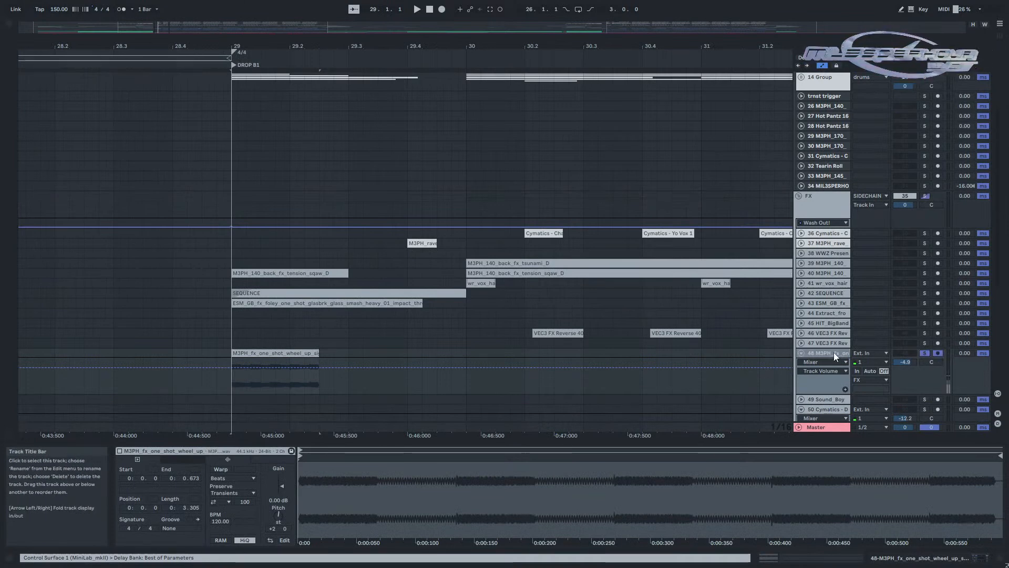
left_click(834, 354)
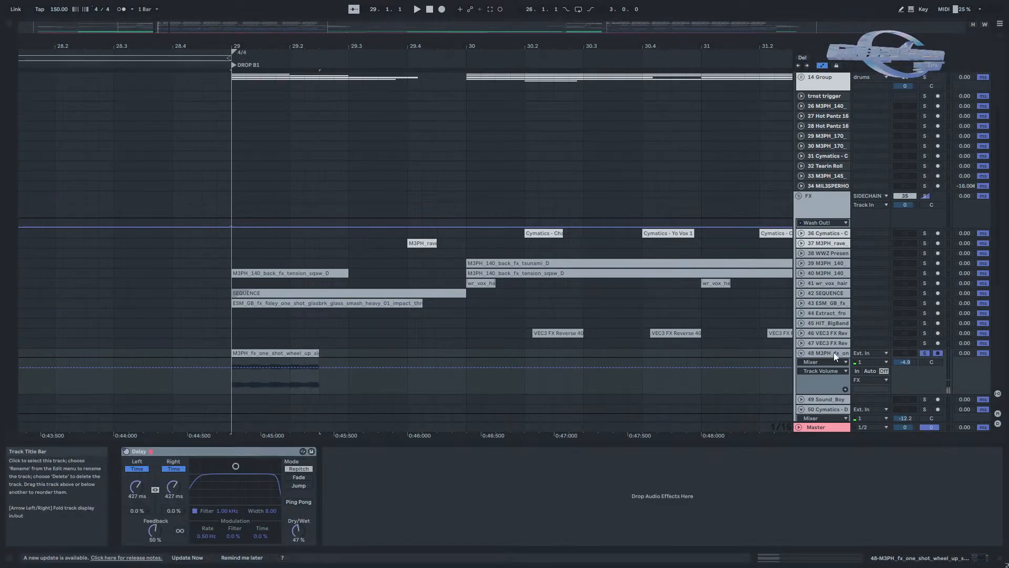
Insert an audio track below the wheel-up track, move the wheel-up clip onto it, solo it and play it without the Delay.
left_click(307, 363)
key("ctrl+t")
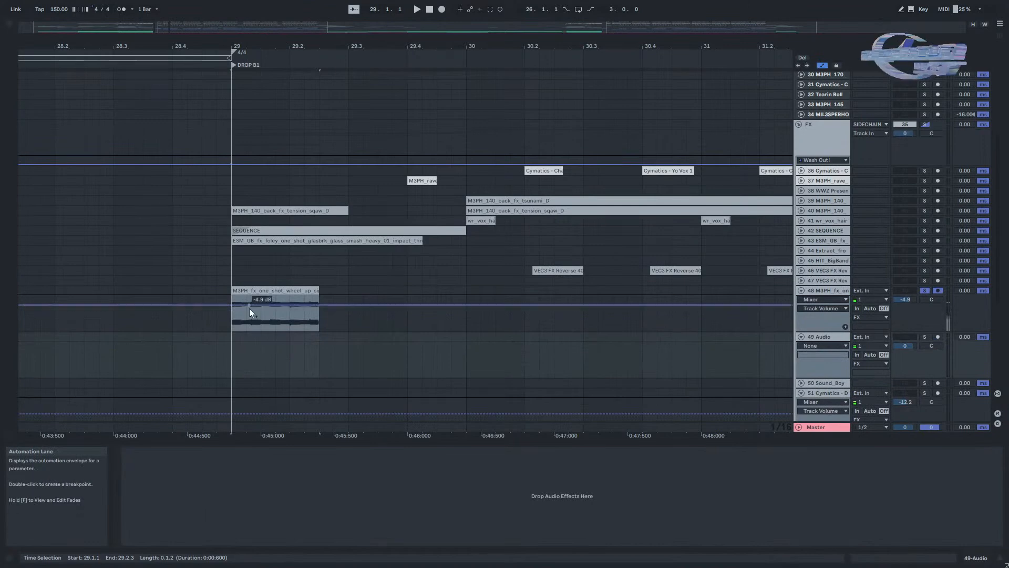
scroll(249, 308, "up", 5)
left_click_drag(249, 308, 242, 339)
left_click_drag(616, 336, 916, 330)
left_click(925, 337)
key("space")
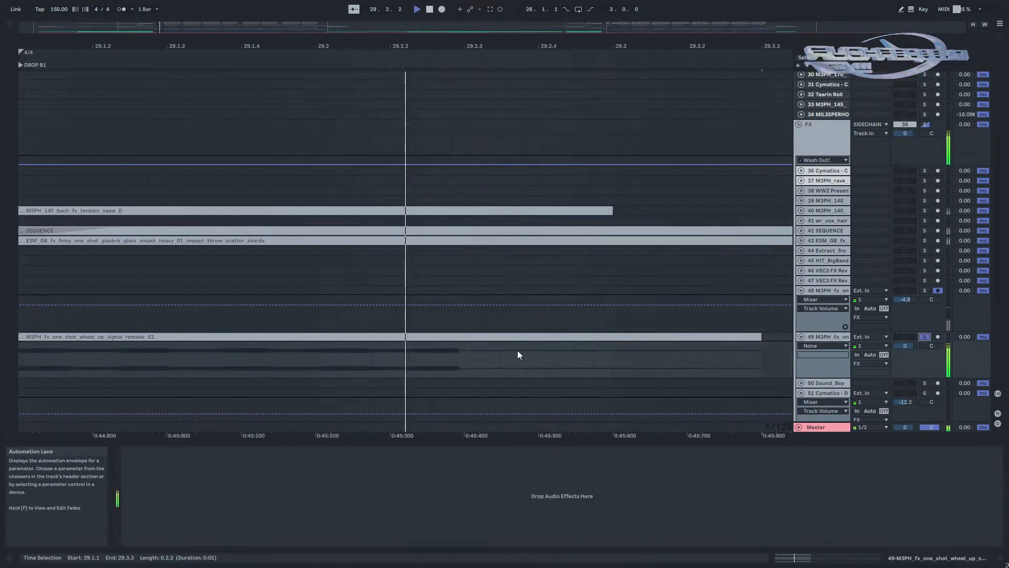
scroll(542, 339, "down", 3)
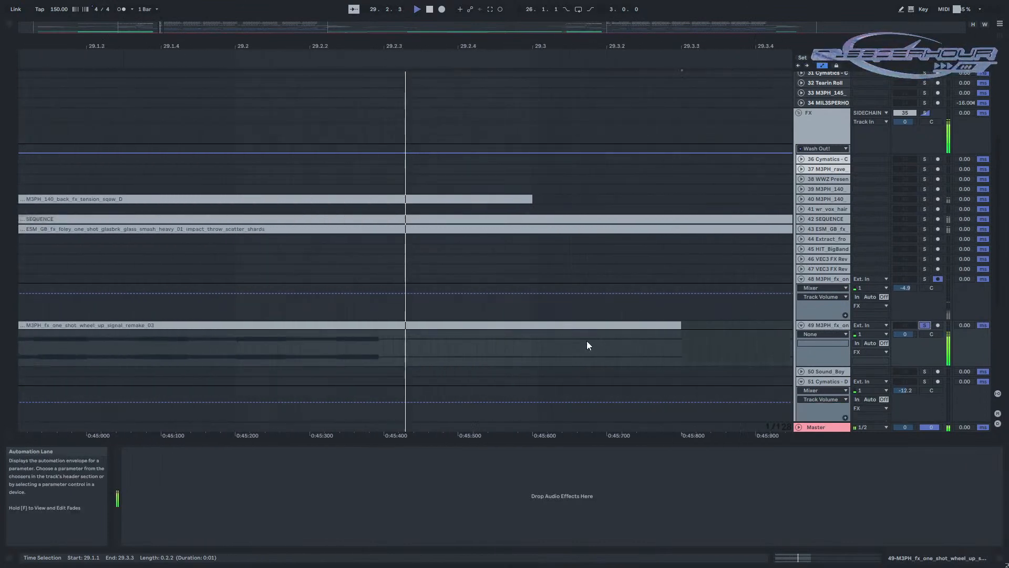
Undo the wheel-up clip's move and the insertion of the extra audio track.
key("ctrl+z")
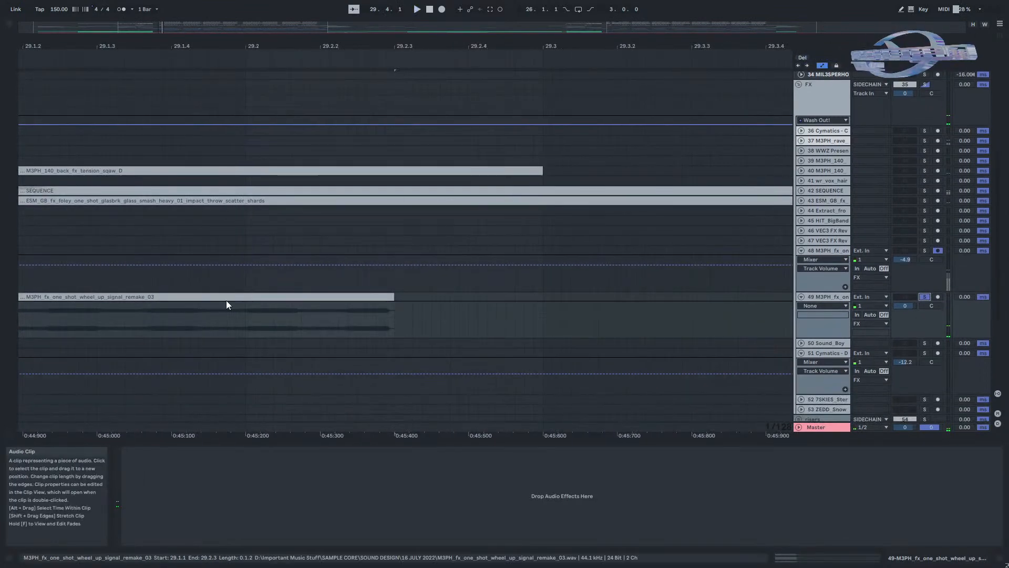
key("ctrl+z")
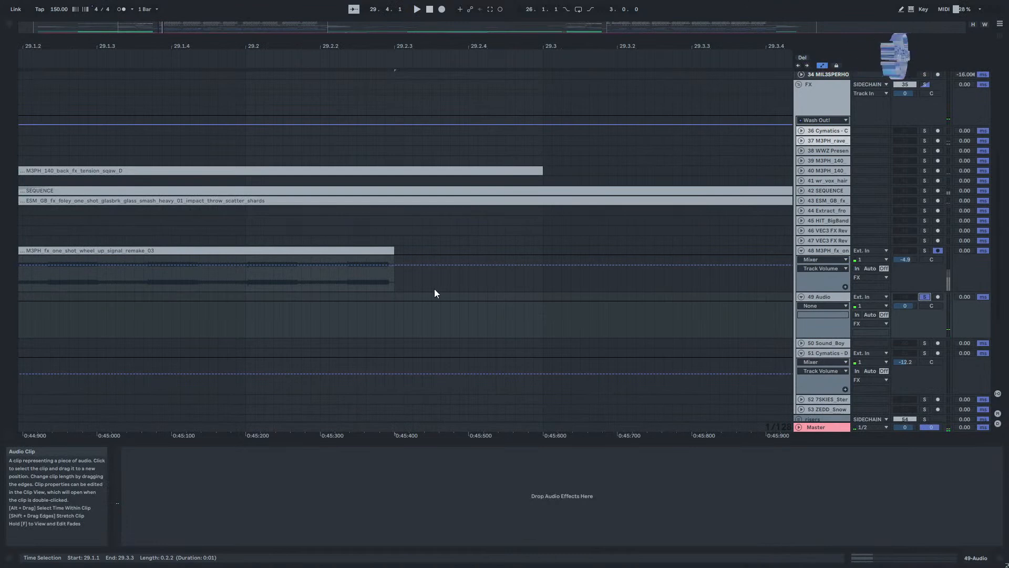
key("ctrl+z")
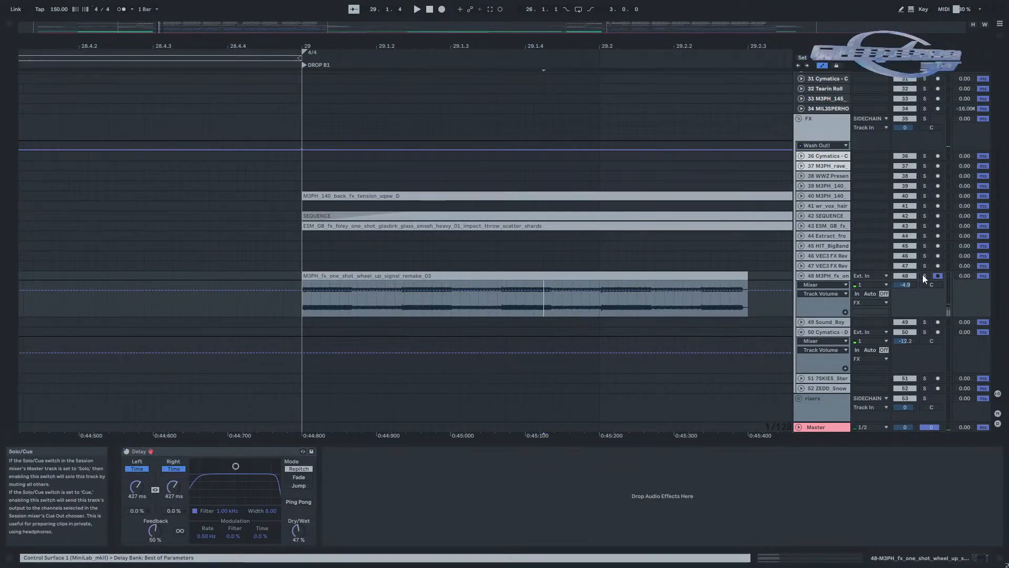
Play the wheel-up clip on its own track with the surrounding effects from 29.1.1.
key("space")
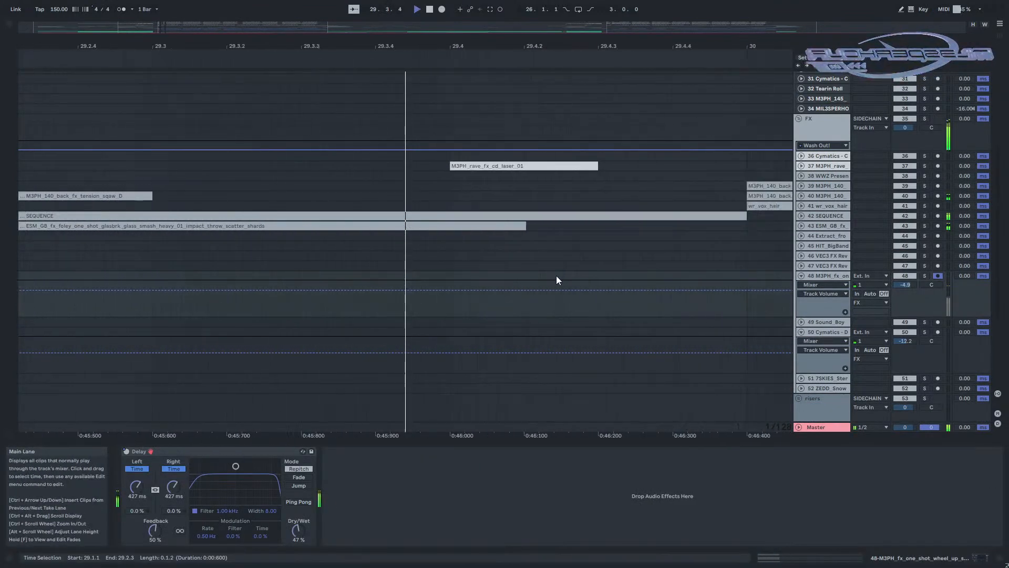
scroll(536, 270, "down", 5)
key("space")
Show the devices on the M3PH_rave_fx_cd_laser_01 track and the FX group's effect chain.
left_click(518, 266)
mouse_move(518, 266)
left_mouse_down()
mouse_move(548, 360)
mouse_move(603, 380)
left_mouse_up()
left_click(396, 277)
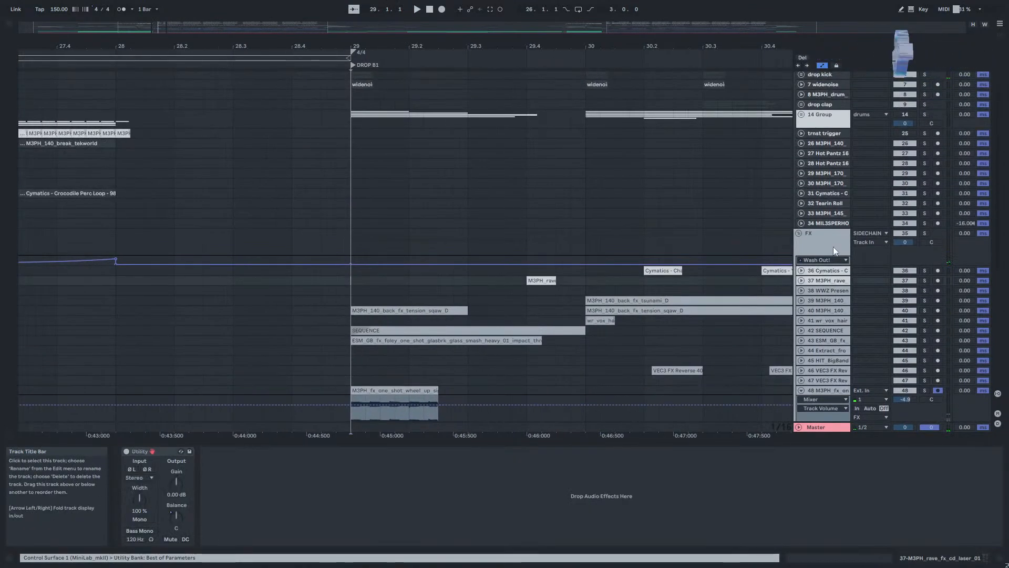
left_click(805, 236)
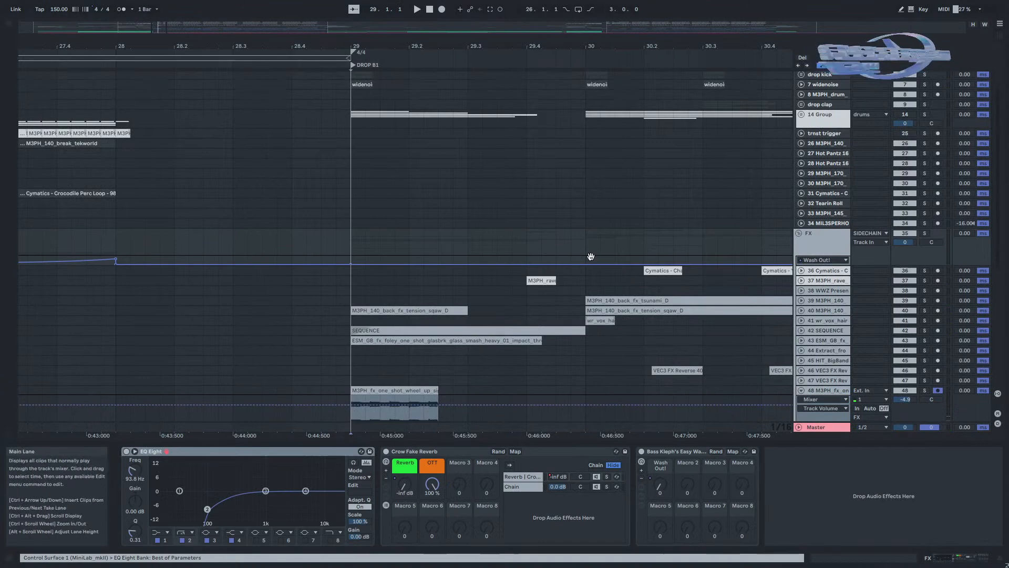
Collapse the FX group and bring the whole drop into view.
scroll(744, 341, "up", 3)
left_click(799, 310)
scroll(743, 277, "down", 5)
left_click_drag(743, 278, 642, 275)
left_click(198, 199)
mouse_move(706, 235)
left_mouse_down()
mouse_move(428, 262)
mouse_move(774, 268)
mouse_move(348, 246)
left_mouse_up()
left_click(567, 240)
left_click_drag(483, 243, 535, 145)
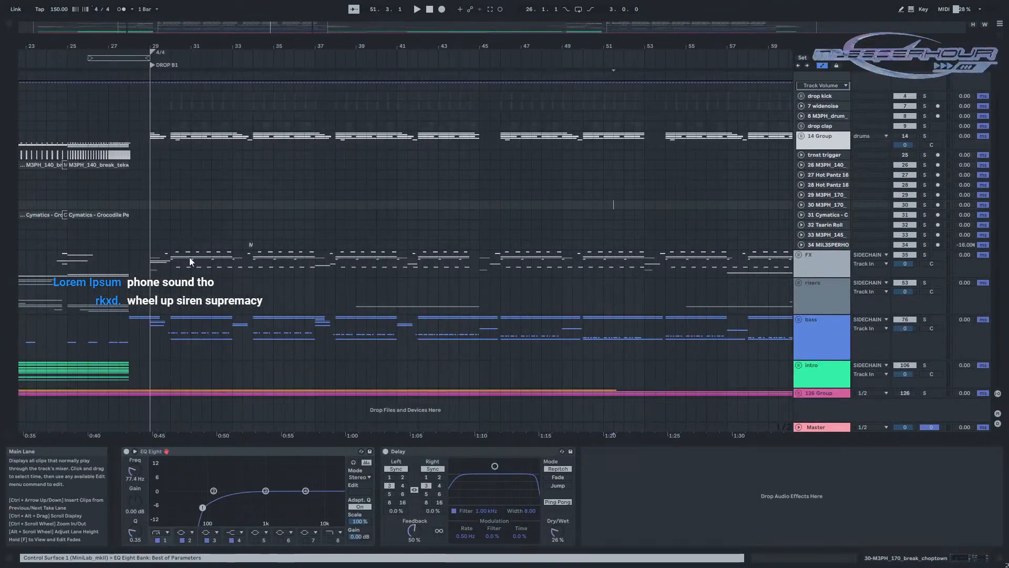
Place the insert marker at 29.1.1, expand and solo the FX group, and play the drop effects.
scroll(152, 262, "up", 5)
left_click(151, 262)
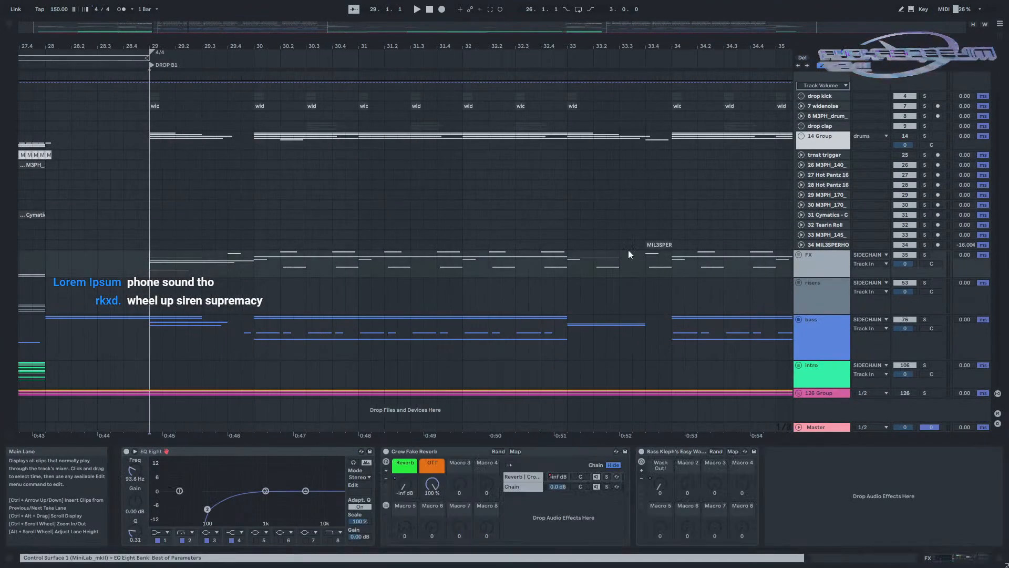
left_click(798, 255)
scroll(802, 264, "down", 2)
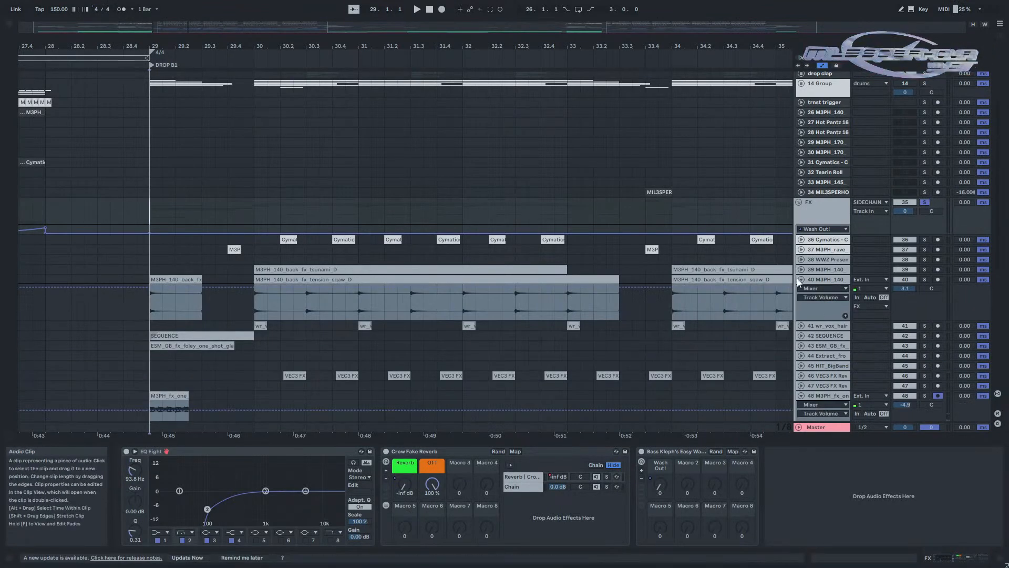
key("space")
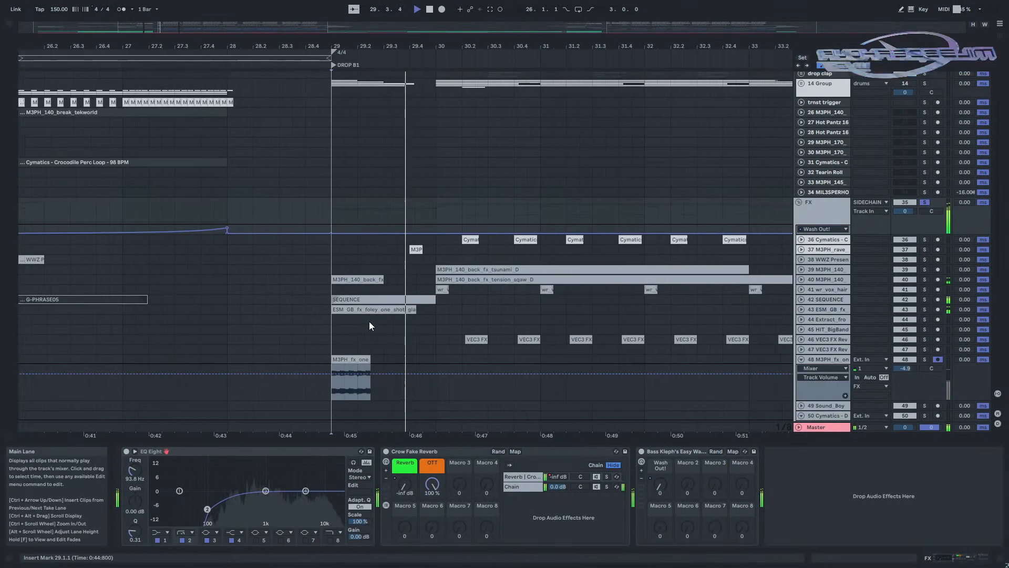
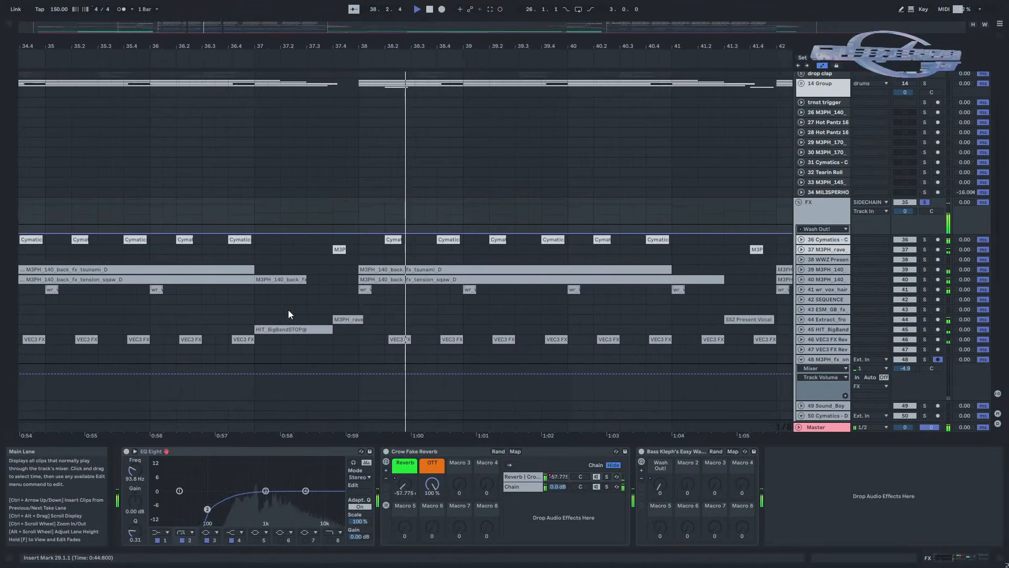
key("space")
Play the soloed FX group in the drop's second half, from around bar 45 and from 54.1.1.
left_click_drag(299, 316, 894, 329)
left_click_drag(409, 313, 452, 322)
scroll(515, 309, "down", 5)
left_click_drag(356, 345, 748, 344)
left_click_drag(688, 329, 490, 336)
left_click(490, 337)
key("space")
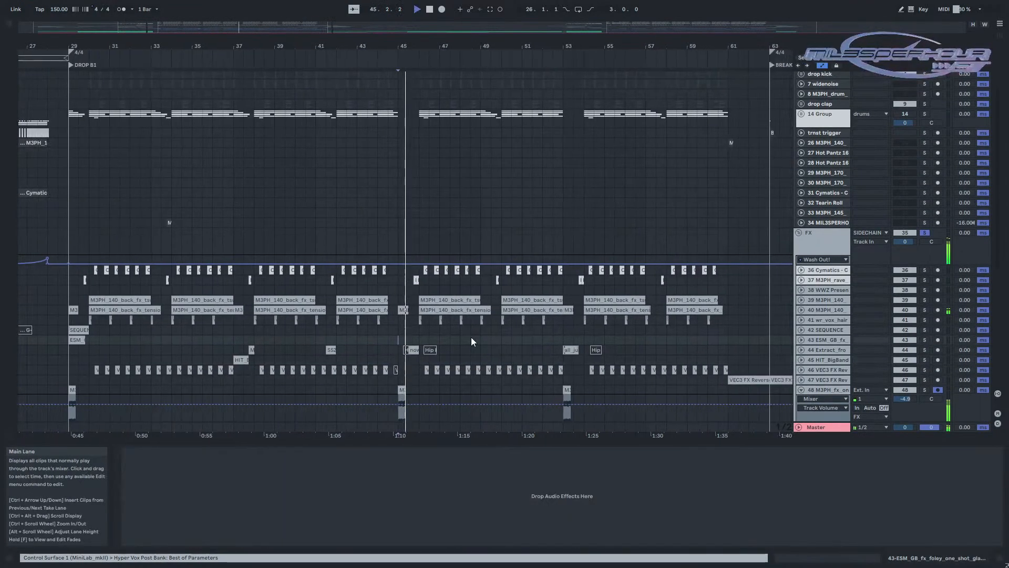
left_click(553, 330)
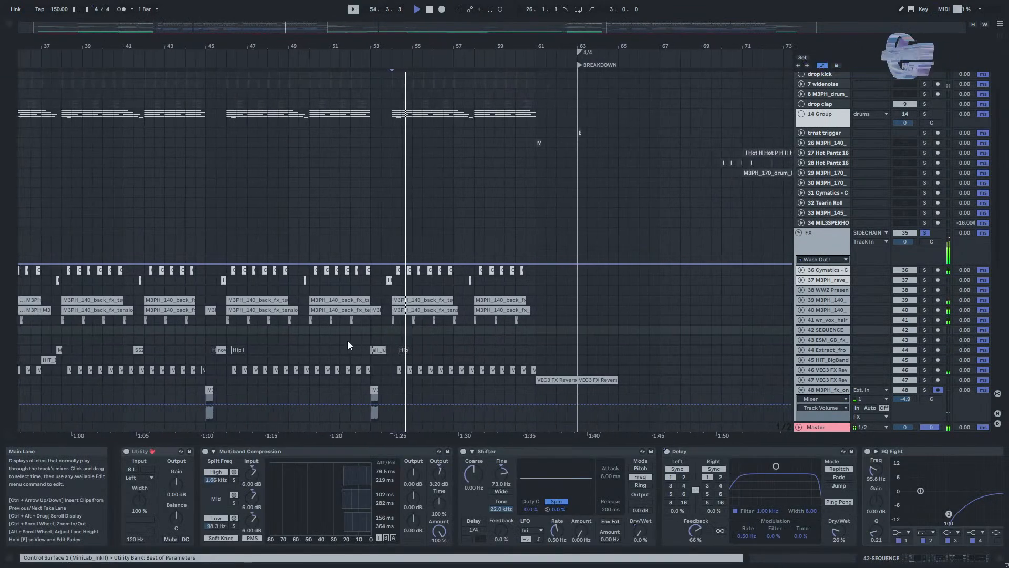
key("space")
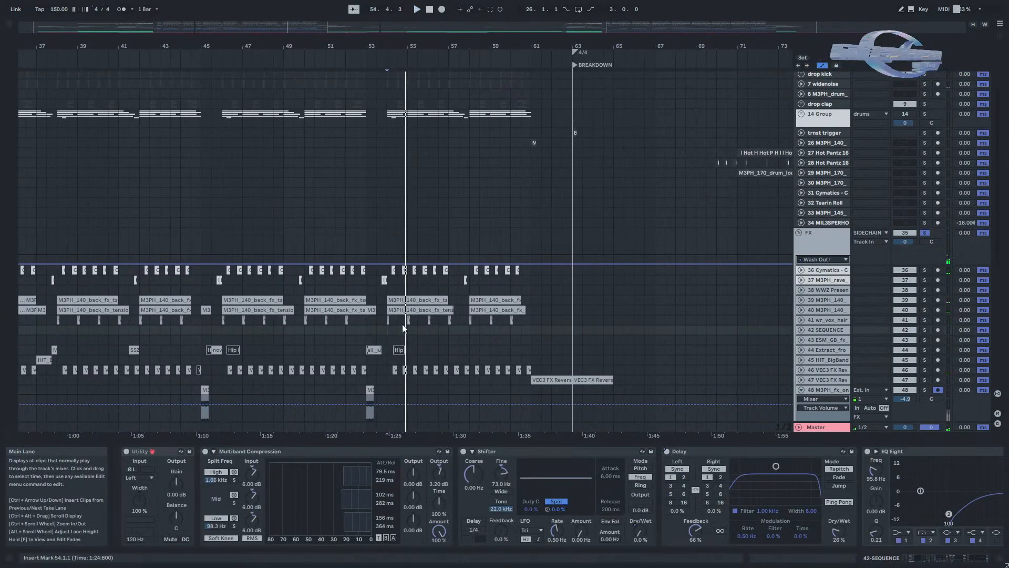
Return to the first half of the drop and inspect the waveform of the M3PH_140_back_fx_tension_sqaw track, folding it again.
left_click_drag(396, 329, 600, 327)
left_click_drag(315, 326, 361, 302)
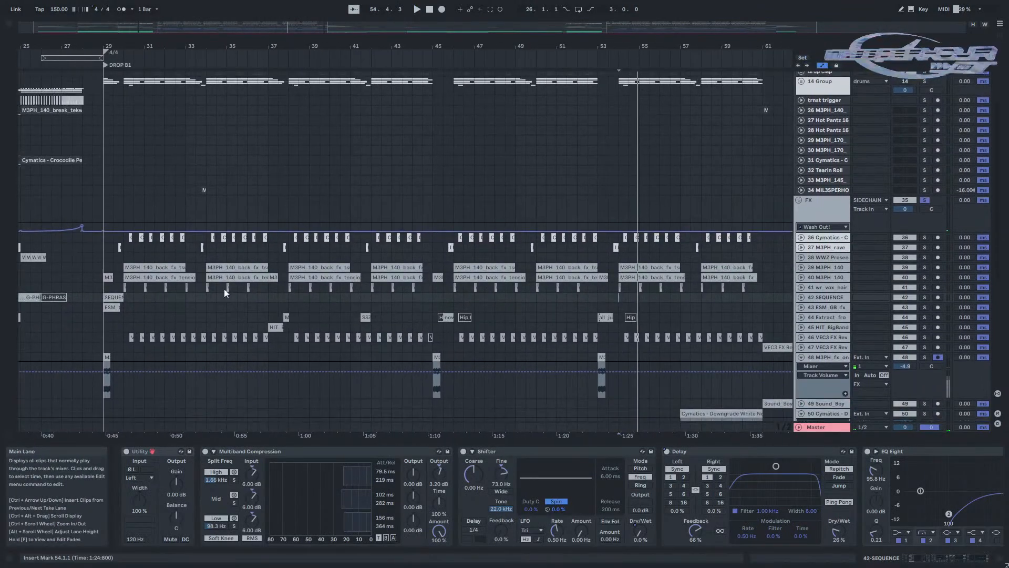
scroll(126, 288, "up", 8, "ctrl")
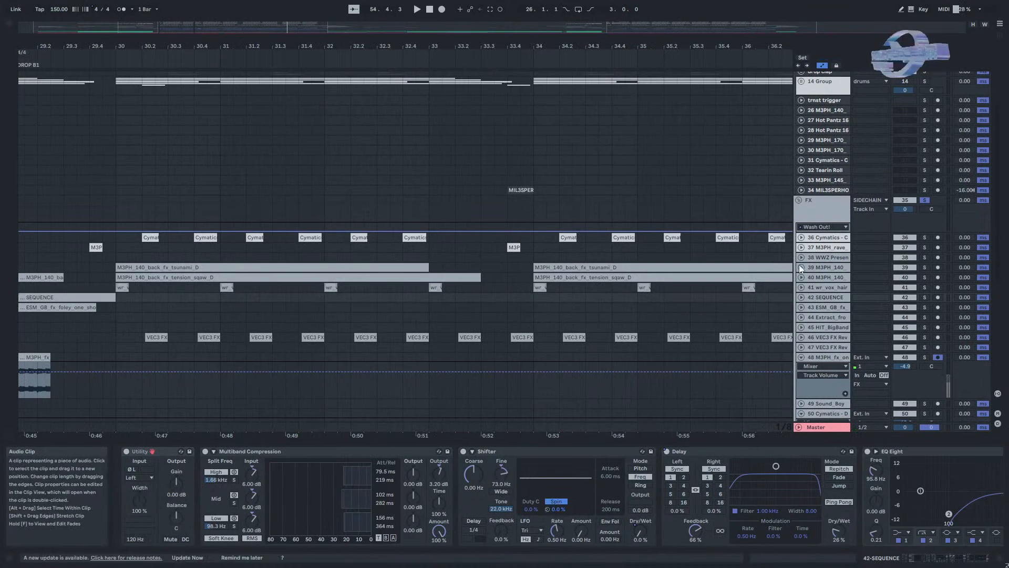
left_click(801, 277)
left_click(828, 277)
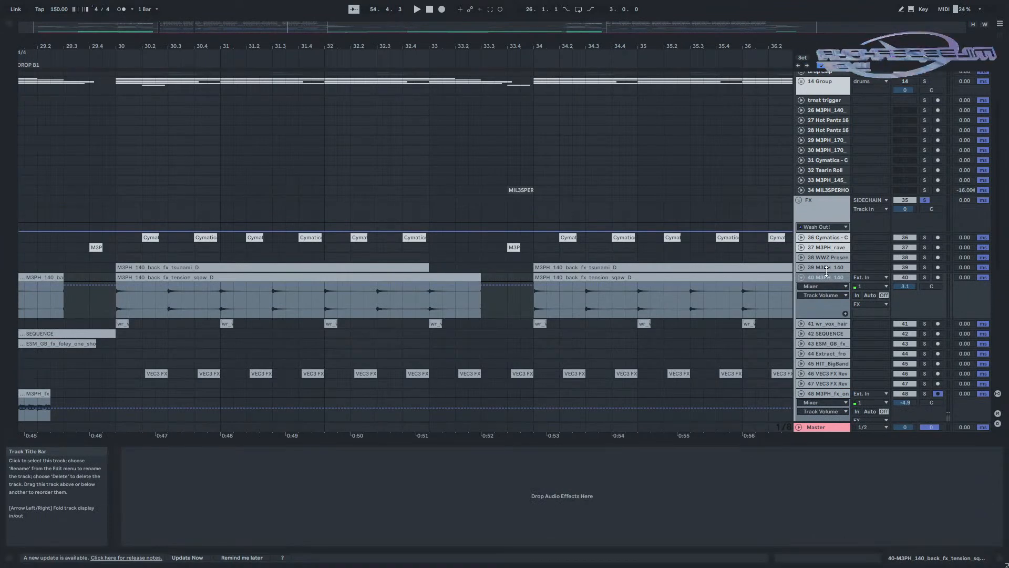
left_click(801, 277)
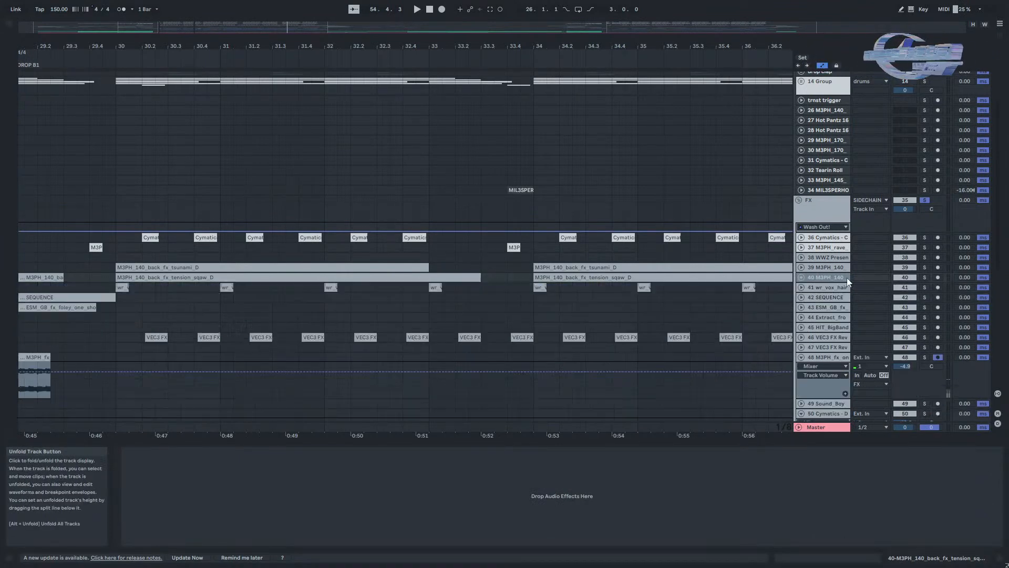
Solo the M3PH_140_back_fx_tsunami track, play it from 54.1.1, and inspect its waveform before folding it again.
left_click(924, 277)
key("space")
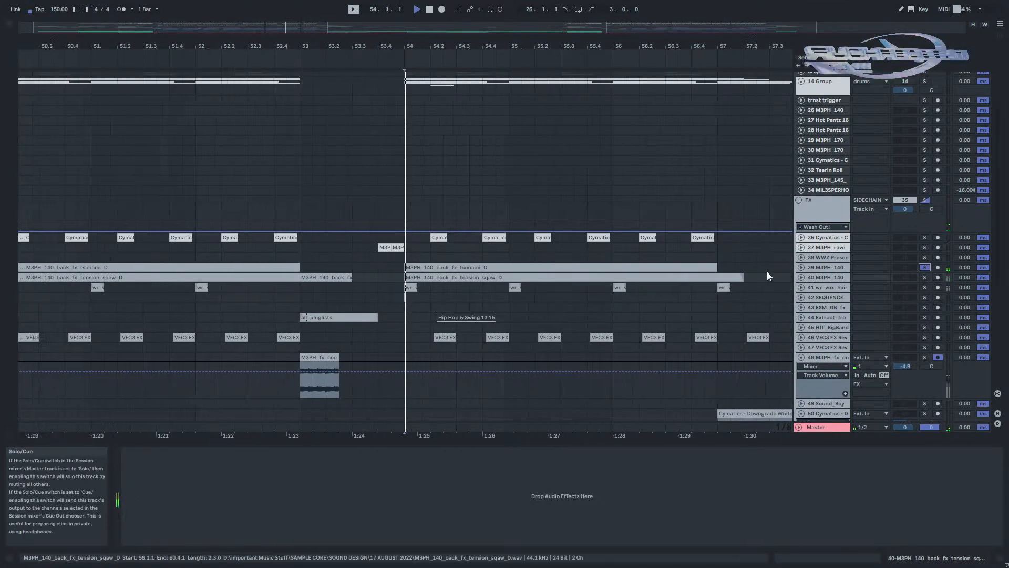
left_click(800, 267)
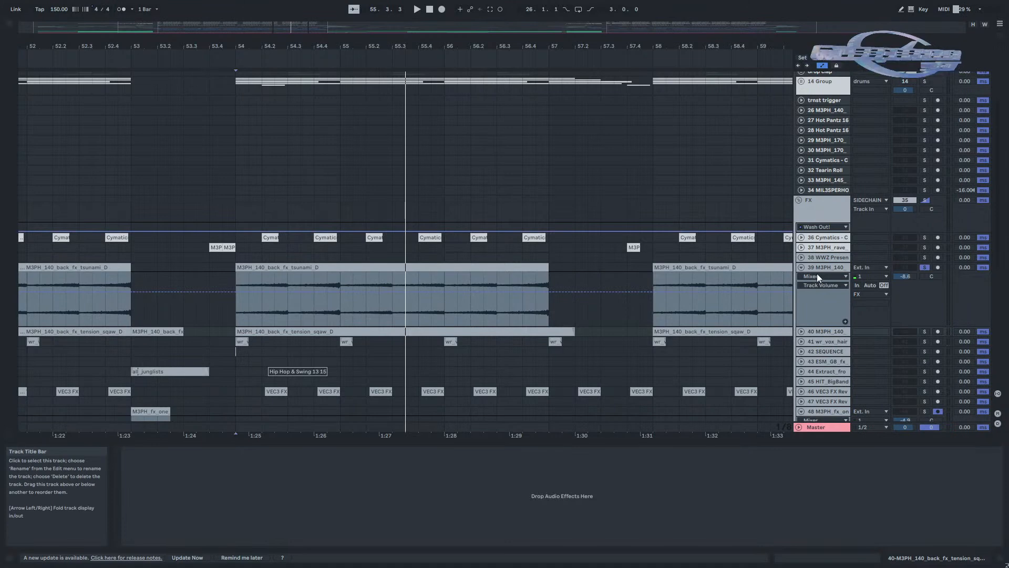
left_click(800, 267)
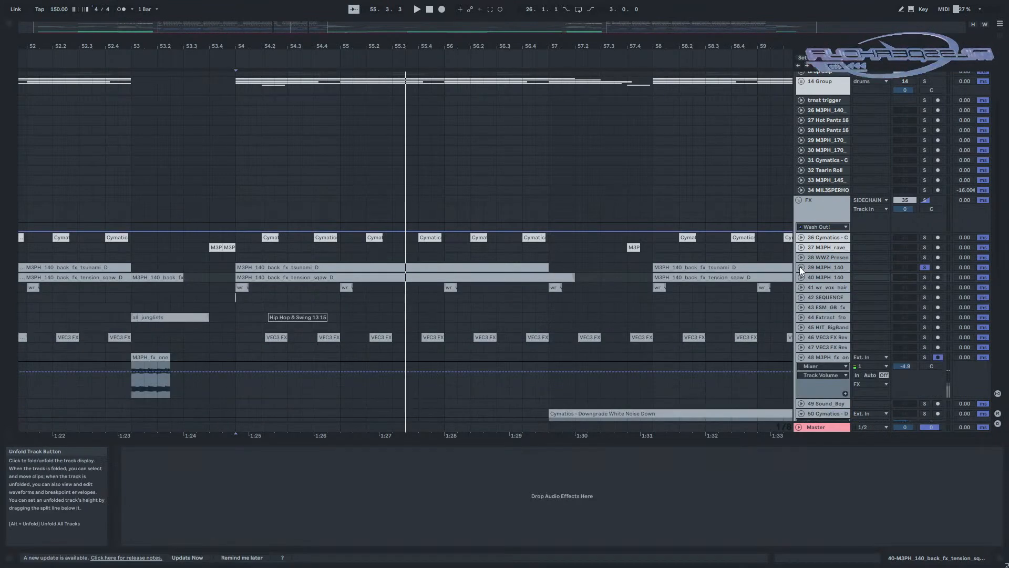
scroll(250, 271, "left", 3)
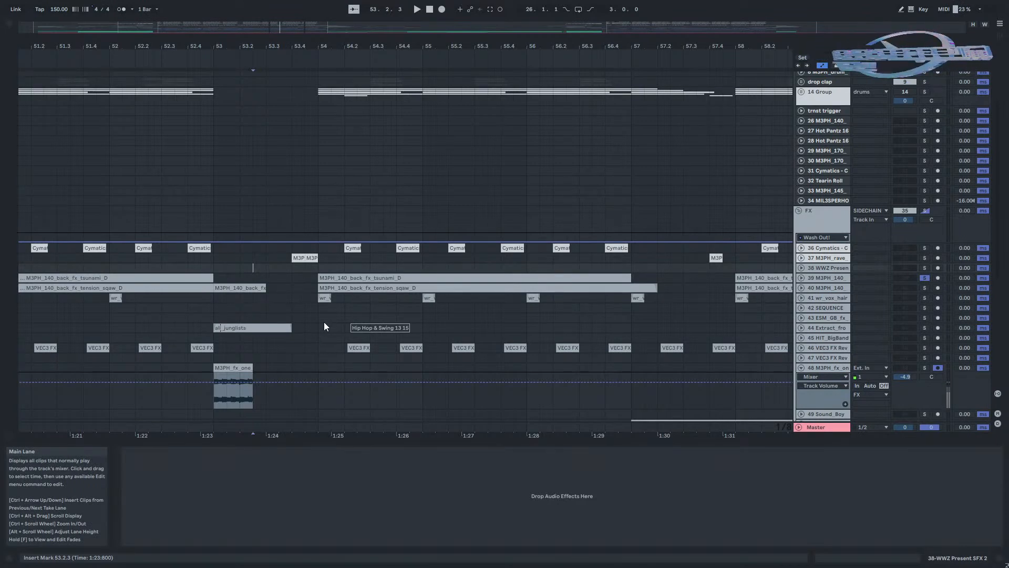
Return to the start of the drop and move the M3PH_140_back_fx_tsunami and tension_sqaw tracks to the beginning of the FX group.
left_click_drag(301, 304, 617, 335)
left_click(450, 320)
left_click_drag(149, 332, 566, 314)
scroll(537, 314, "down", 5)
scroll(134, 309, "up", 5)
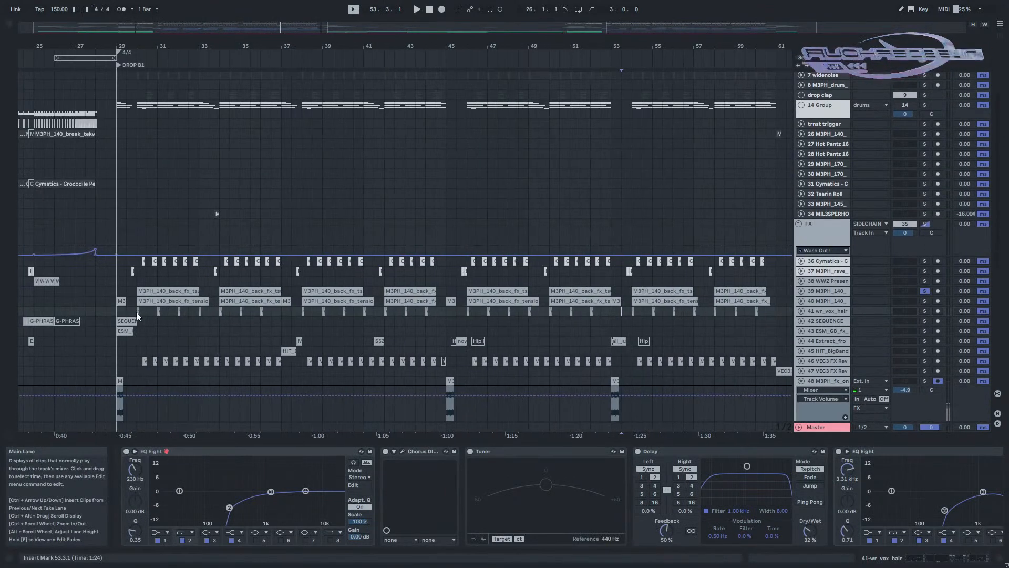
left_click(184, 301)
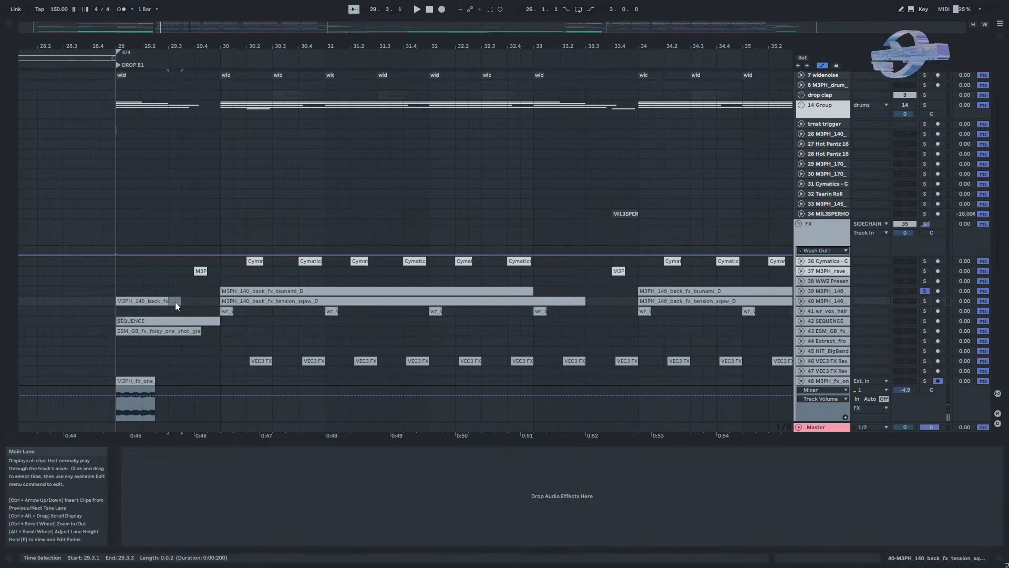
left_click_drag(361, 327, 422, 338)
left_click(815, 303)
left_click_drag(823, 311, 817, 270)
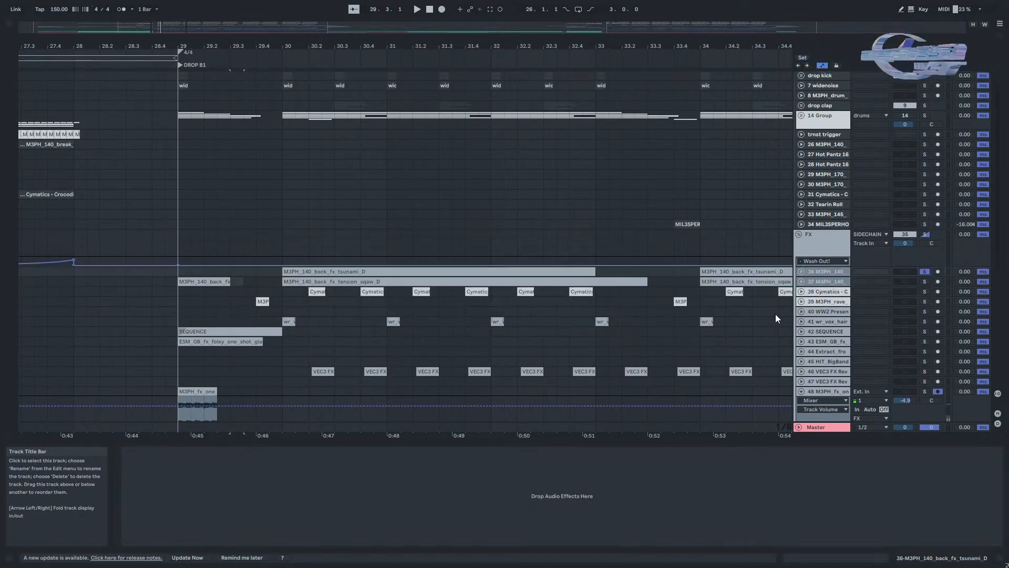
Unfold and solo the Cymatics - Chants & Phrases track, then play its clips from around bar 30.
left_click(826, 292)
left_click(801, 291)
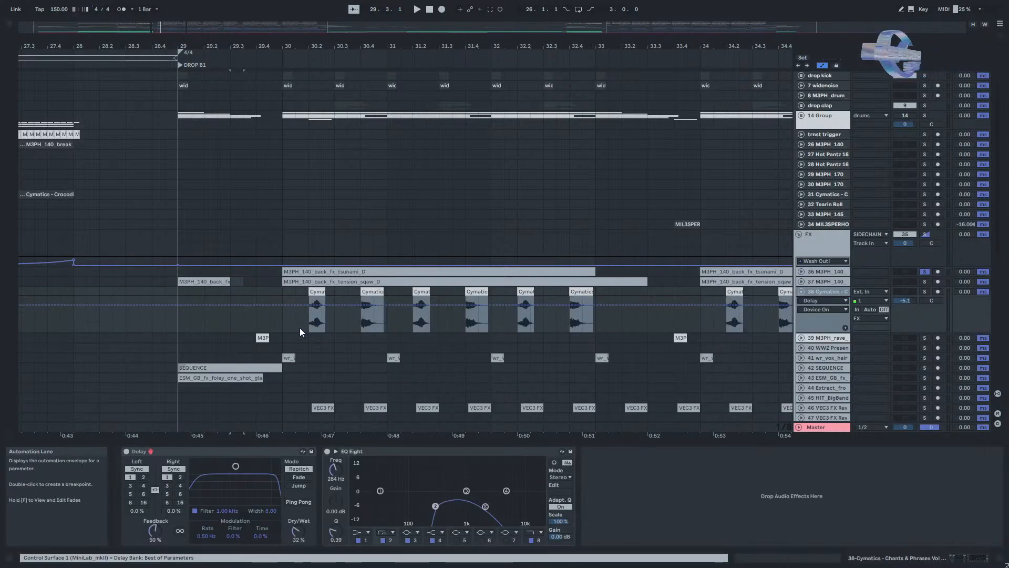
left_click(924, 291)
key("space")
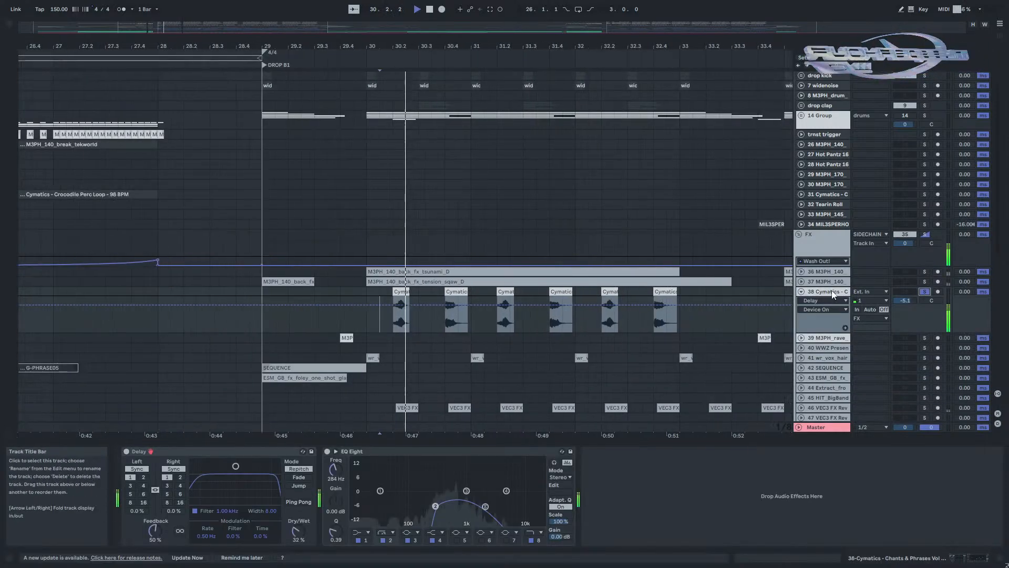
left_click(354, 319)
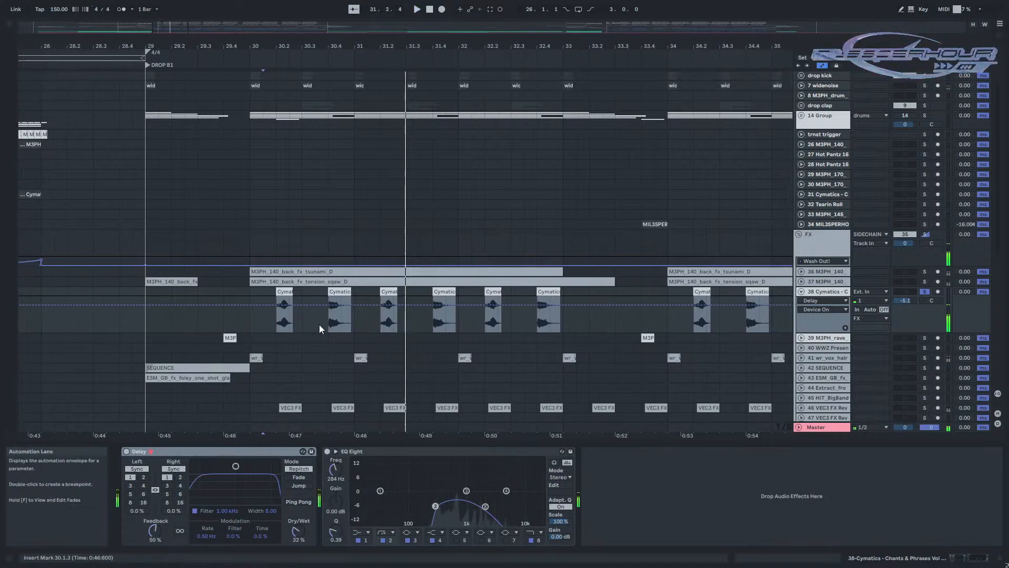
key("space")
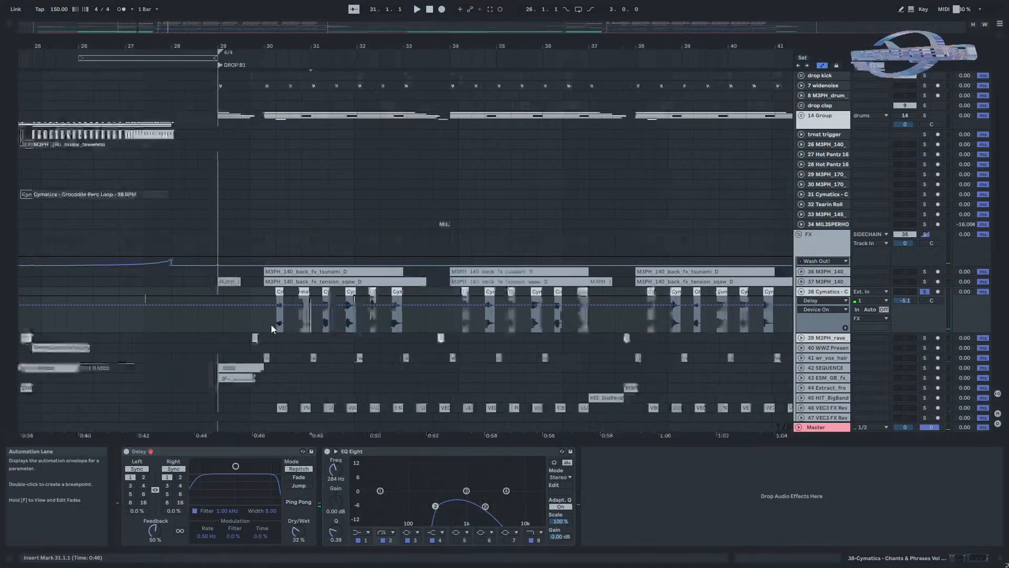
scroll(284, 329, "up", 2)
scroll(282, 329, "down", 2)
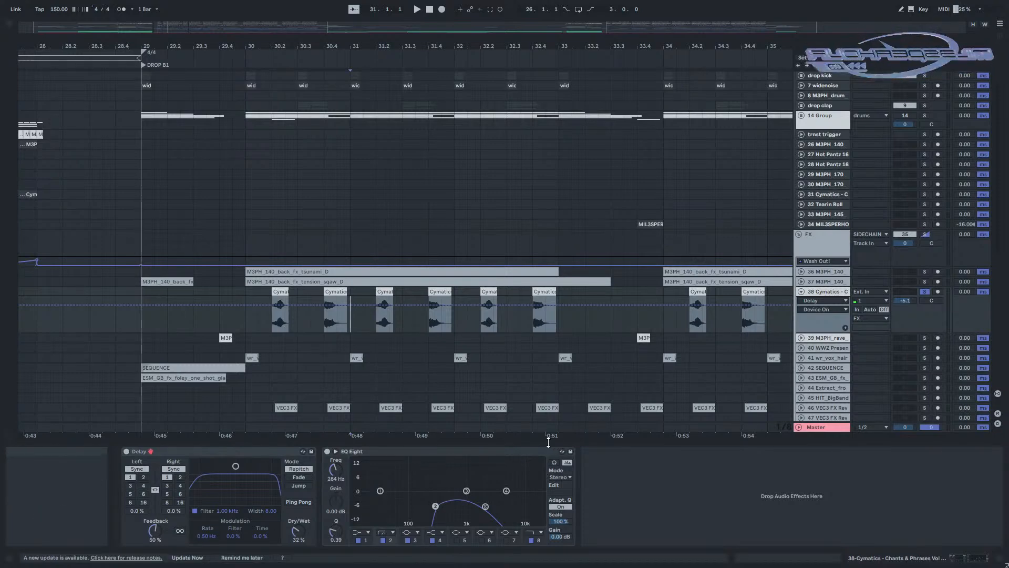
Unfold and solo the wr_vox_hair track and play its first clips from just before bar 30.
left_click_drag(551, 443, 520, 540)
left_click(257, 358)
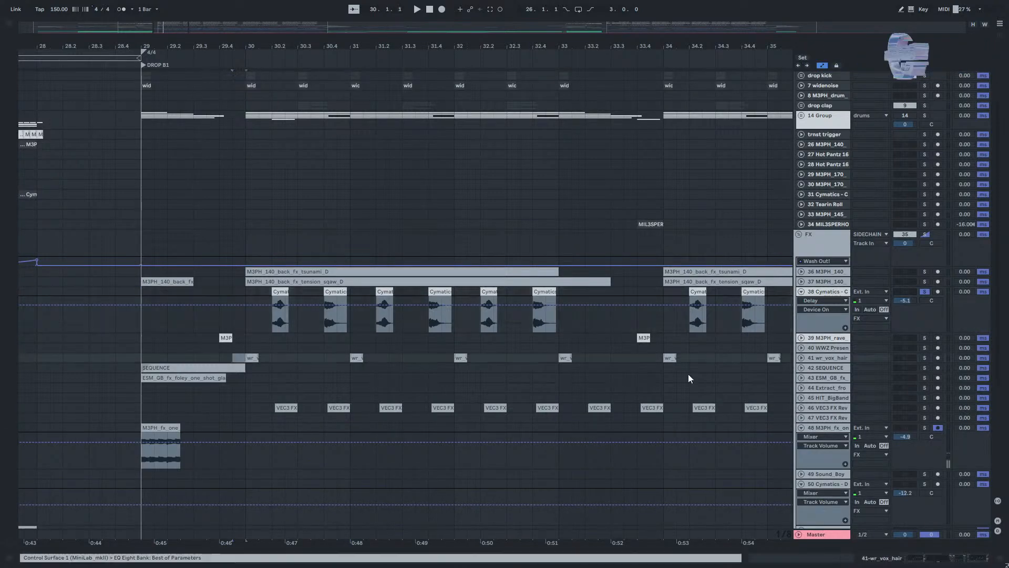
left_click(801, 358)
left_click(923, 358)
key("space")
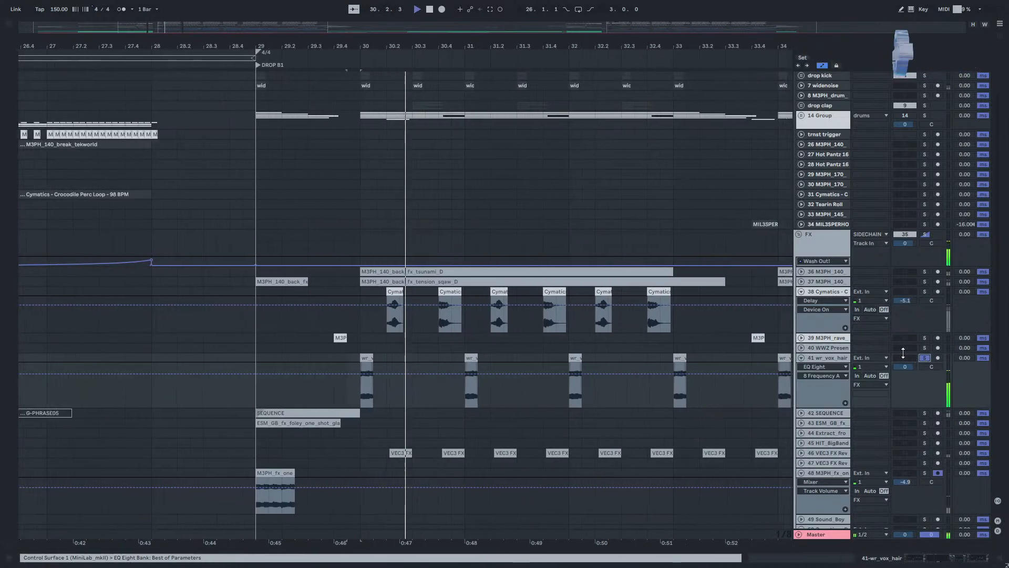
key("space")
Show the wr_vox_hair track's device chain through to the Delay and final EQ Eight while playing the soloed track.
double_click(816, 358)
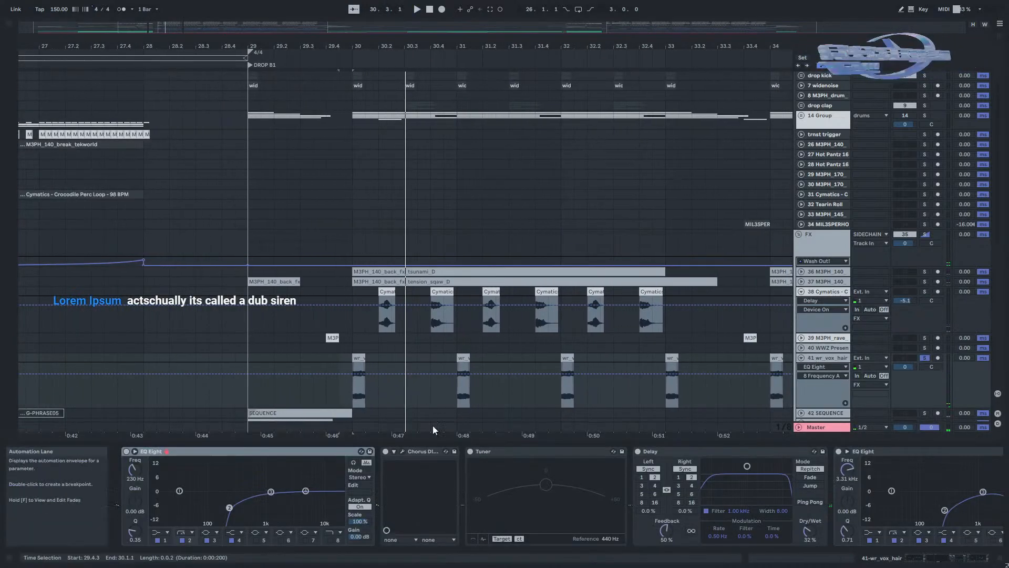
left_click_drag(425, 471, 269, 471)
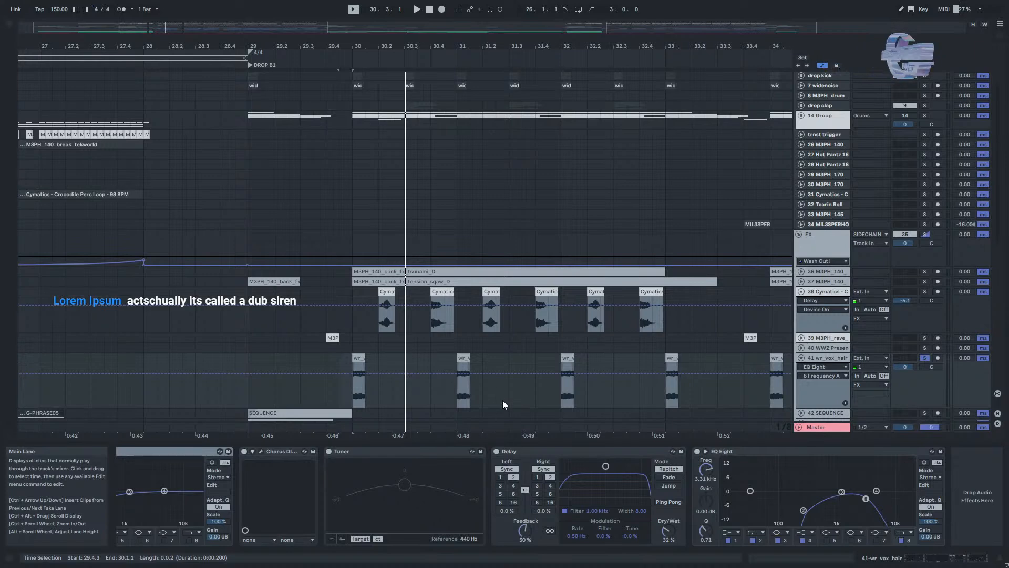
key("space")
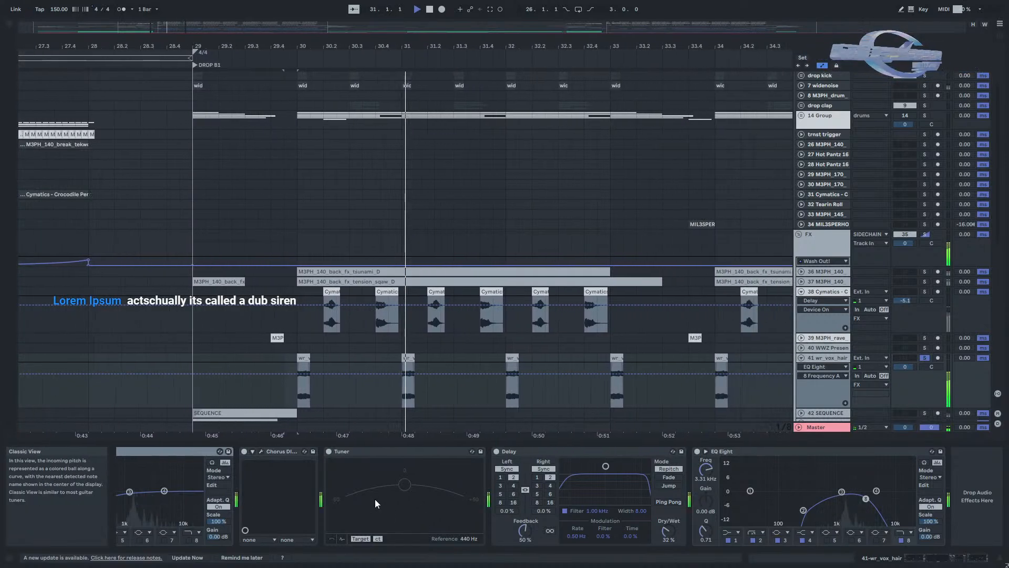
Unfold the VEC3 FX Reverse 40 track and inspect its waveforms and its Shifter and EQ Eight devices.
scroll(567, 415, "down", 2)
scroll(777, 345, "down", 3)
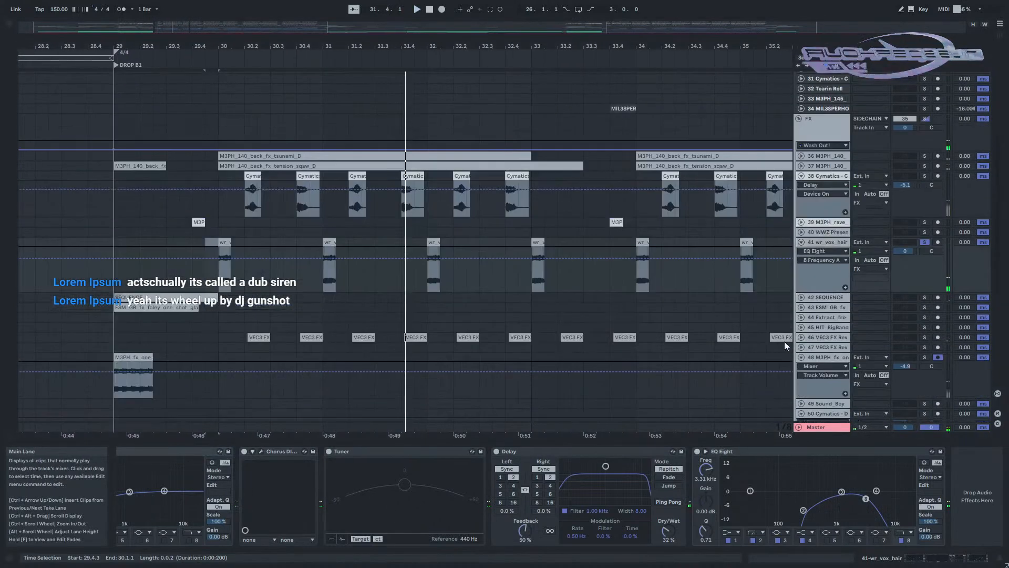
left_click(815, 336)
left_click(801, 326)
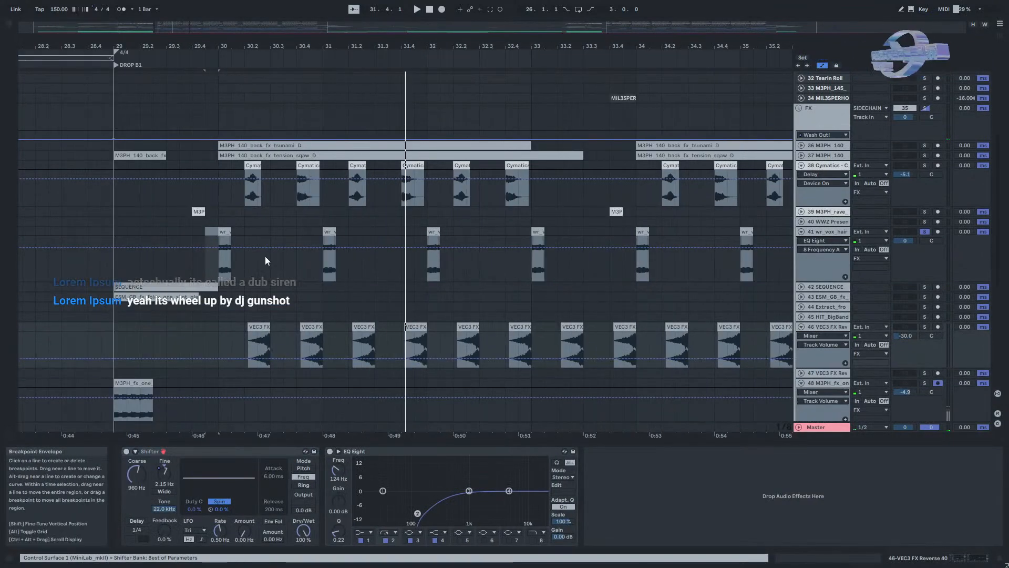
left_click_drag(257, 275, 302, 303)
left_click_drag(307, 342, 319, 493)
scroll(373, 251, "down", 8)
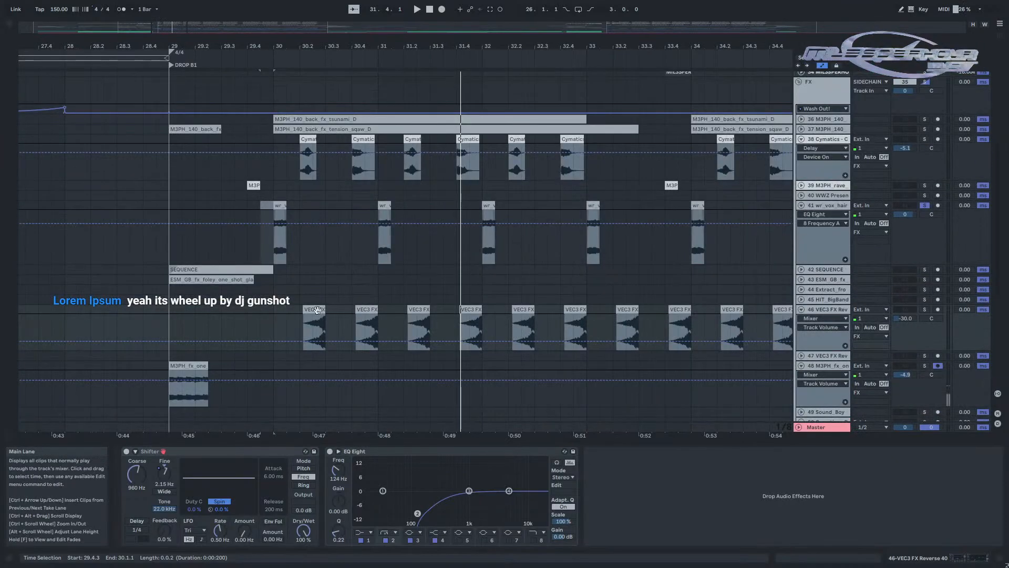
Place the insert marker at 30.2.1, solo the VEC3 FX Reverse 40 track, and play it.
left_click_drag(276, 314, 326, 317)
left_click(300, 317)
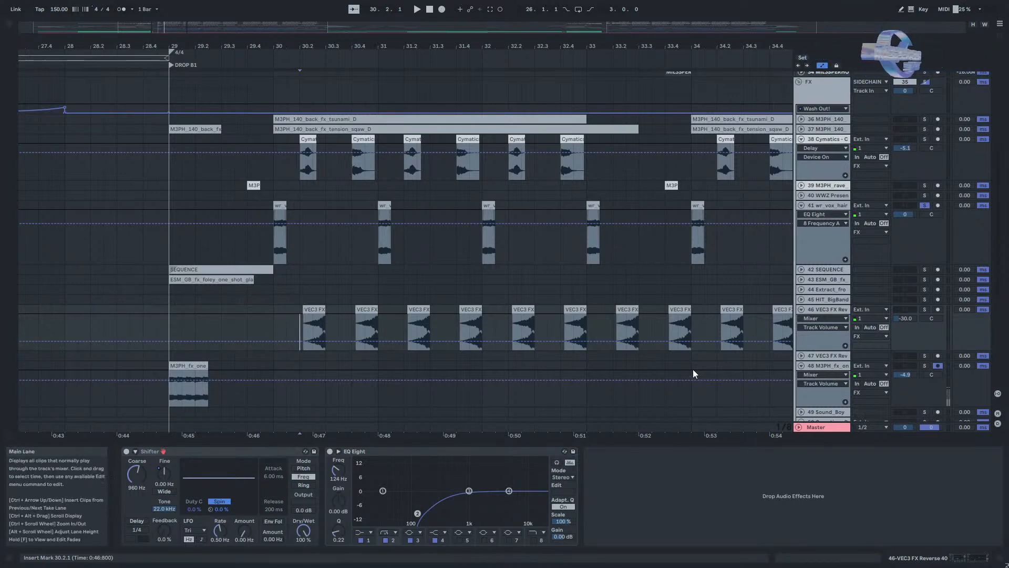
left_click(926, 310)
key("space")
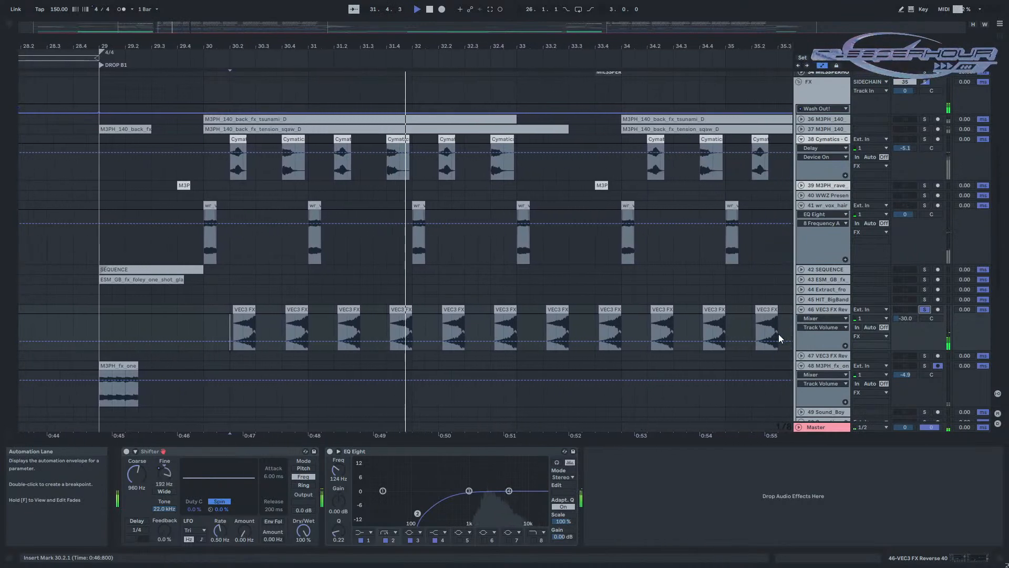
key("space")
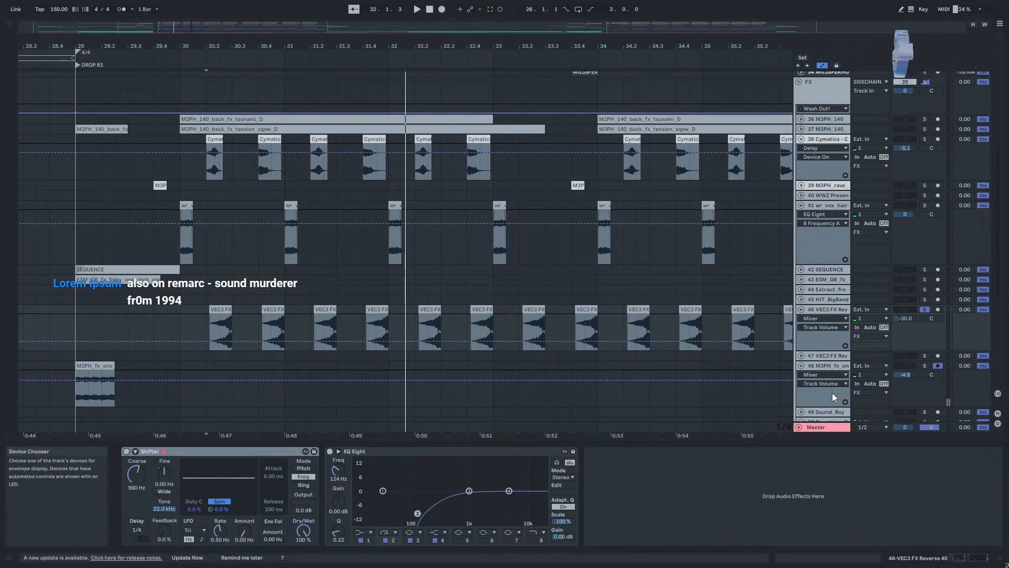
Examine how the reversed VEC3 FX clips are spaced across the drop, selecting 32.2.1 to 32.3.1 and 30.2.1 to 30.4.3.
scroll(326, 323, "down", 3)
left_click(375, 316)
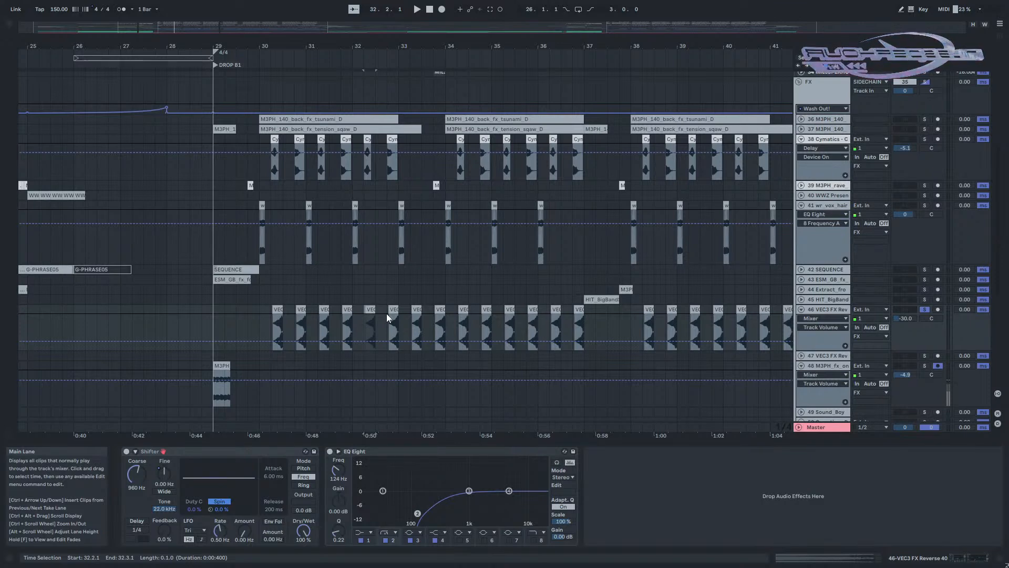
left_click(361, 315)
left_click_drag(367, 310, 377, 309)
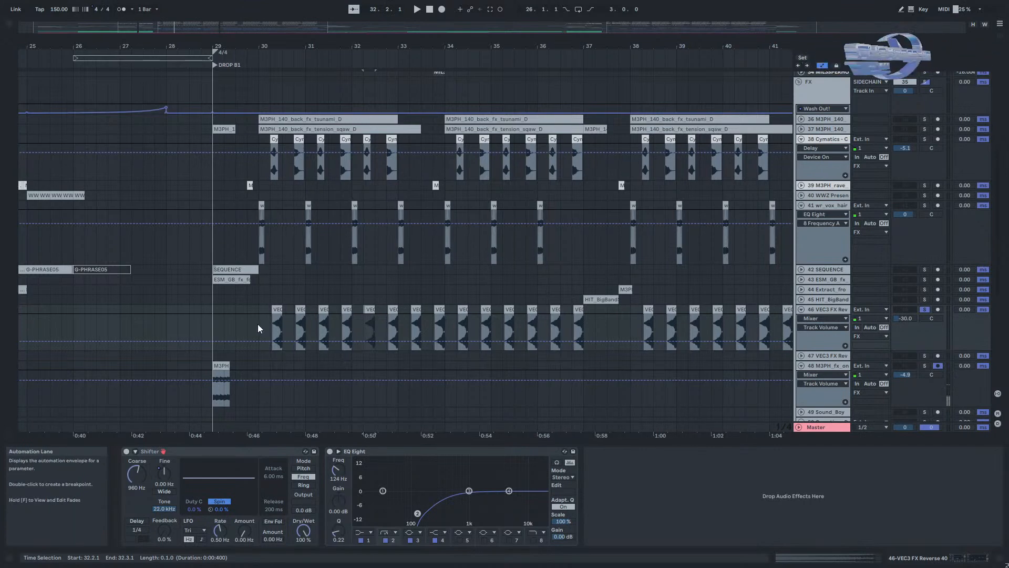
scroll(260, 328, "up", 3)
scroll(268, 337, "up", 1)
left_click_drag(280, 339, 349, 339)
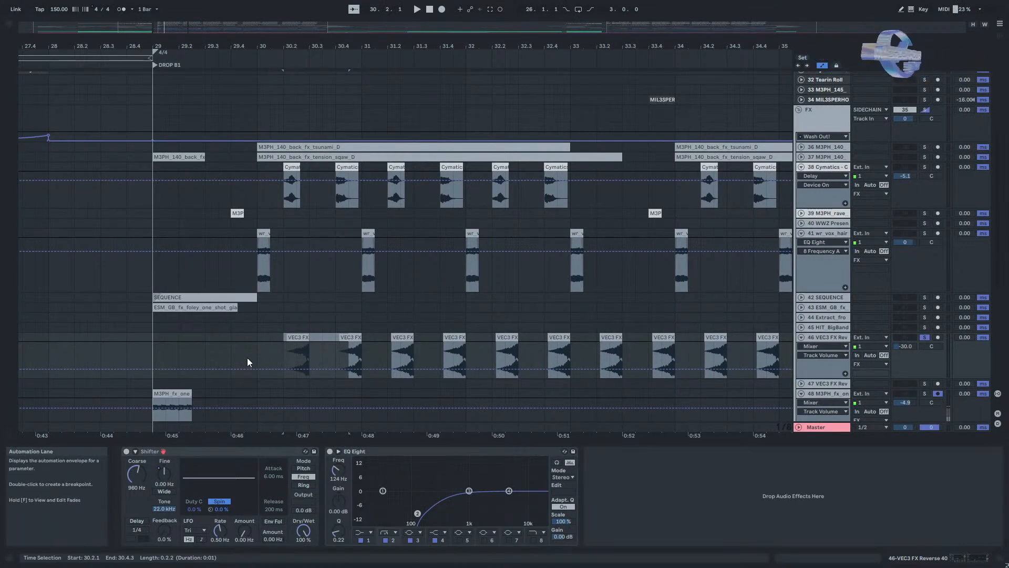
left_click(312, 333)
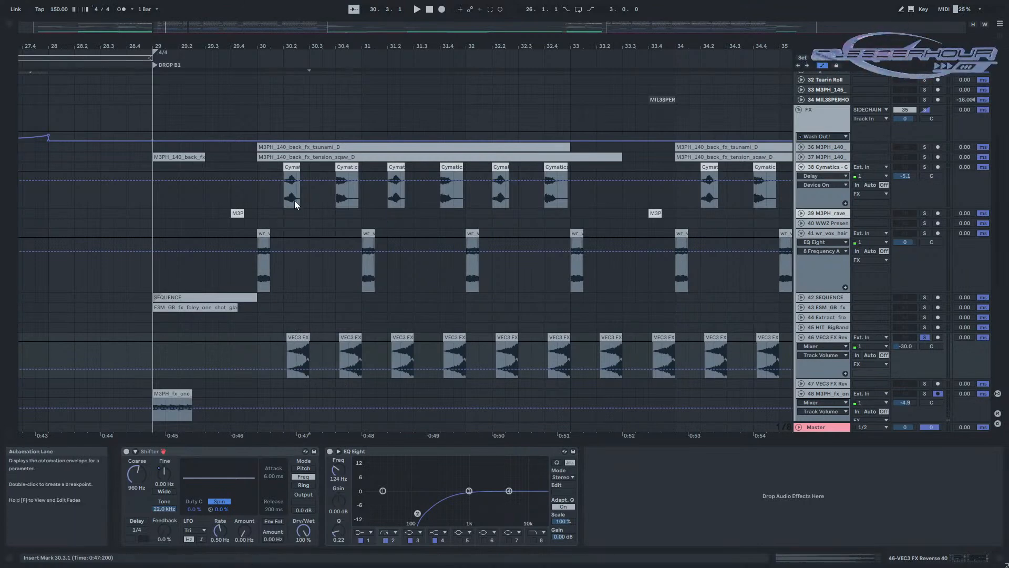
Show the FX group's automation for the Crow Fake Reverb's Reverb macro and enlarge the automation lane.
left_click(812, 121)
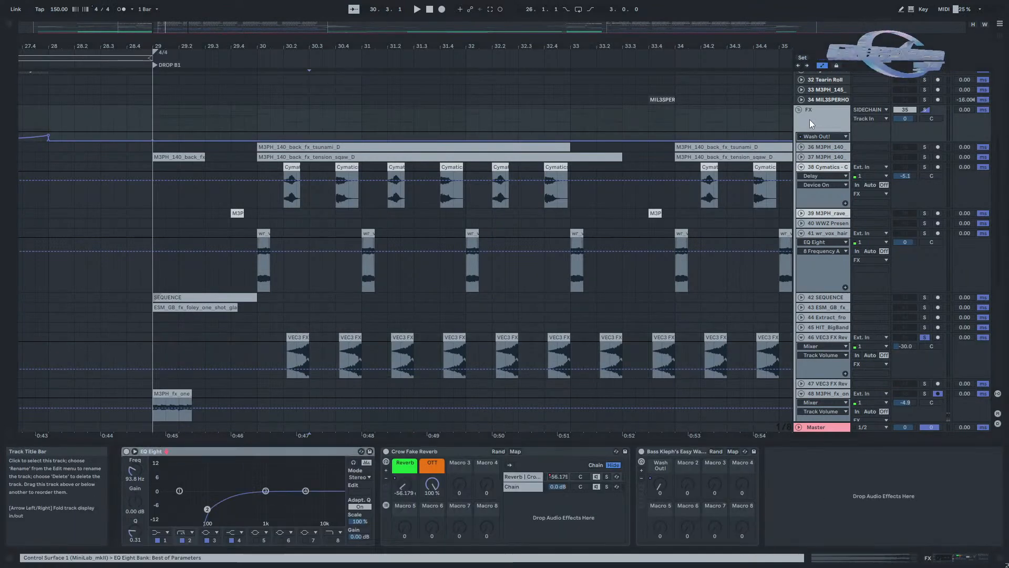
right_click(410, 485)
left_click(435, 321)
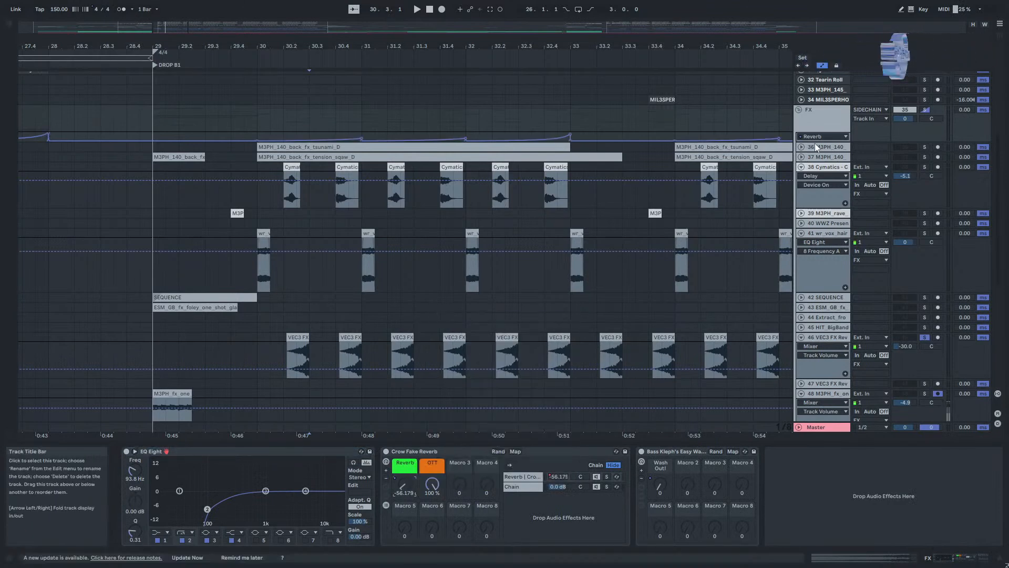
left_click_drag(812, 178, 812, 265)
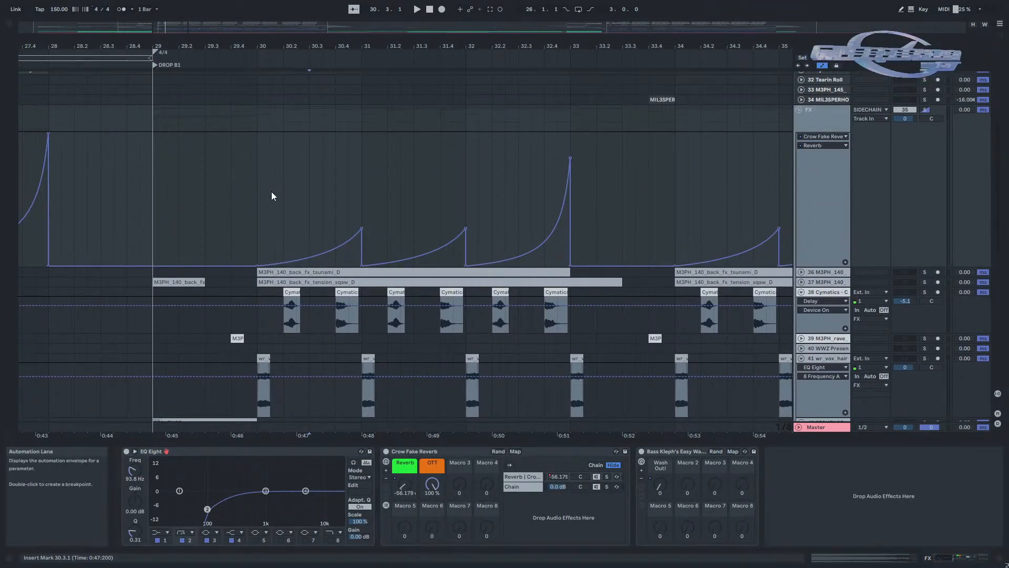
Examine the repeating reverb automation ramps across both drops, selecting the range from 33.2.1 to 37.2.1.
scroll(292, 174, "up", 5)
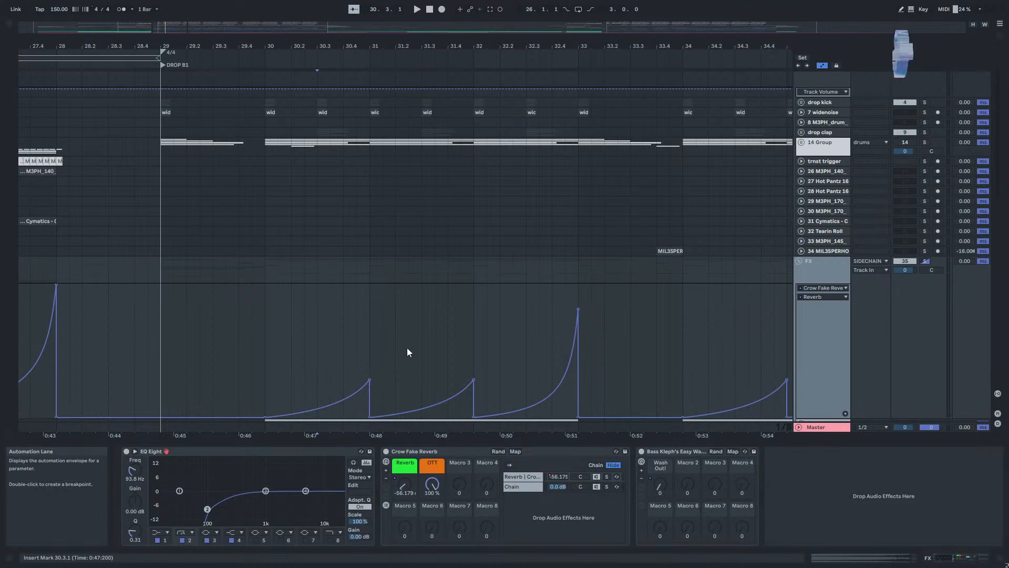
scroll(403, 339, "down", 3)
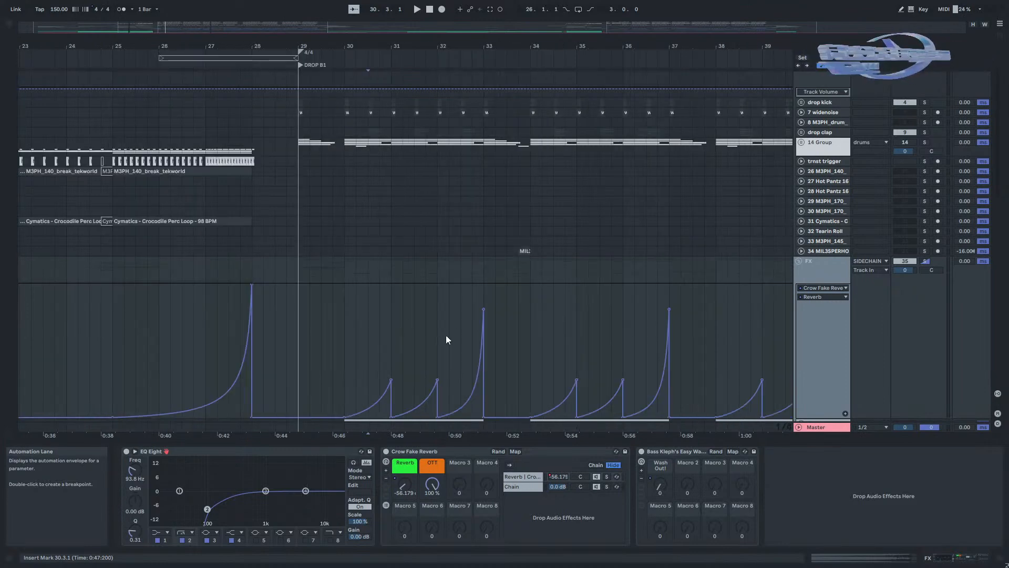
mouse_move(304, 374)
left_mouse_down()
mouse_move(408, 374)
mouse_move(297, 371)
mouse_move(395, 367)
mouse_move(482, 345)
left_mouse_up()
left_click(339, 380)
left_click_drag(543, 345, 597, 301)
scroll(401, 299, "right", 4)
scroll(707, 330, "down", 5)
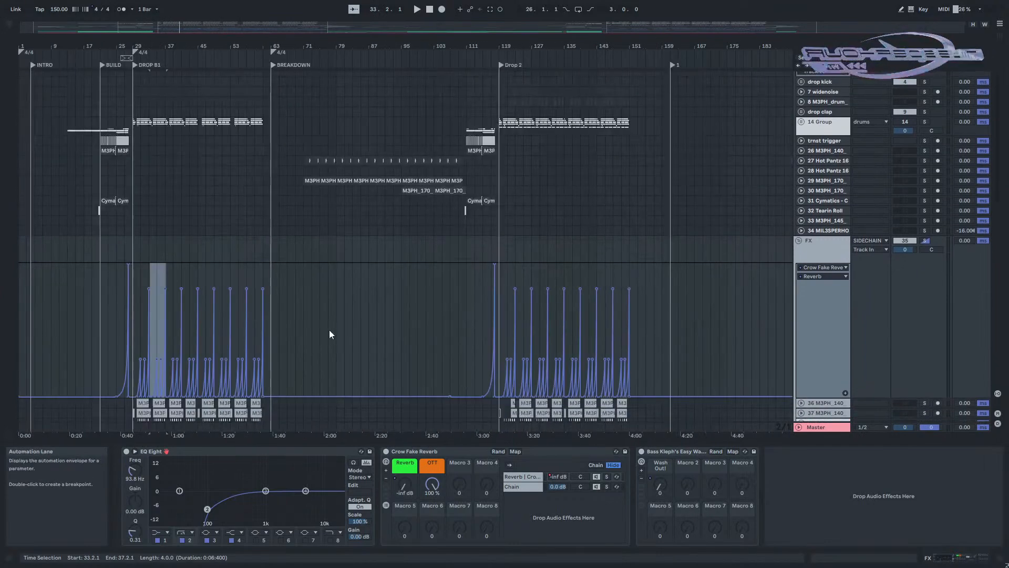
scroll(112, 335, "up", 8)
left_click_drag(683, 336, 371, 291)
scroll(370, 293, "down", 6)
scroll(386, 384, "up", 3)
scroll(282, 292, "up", 4)
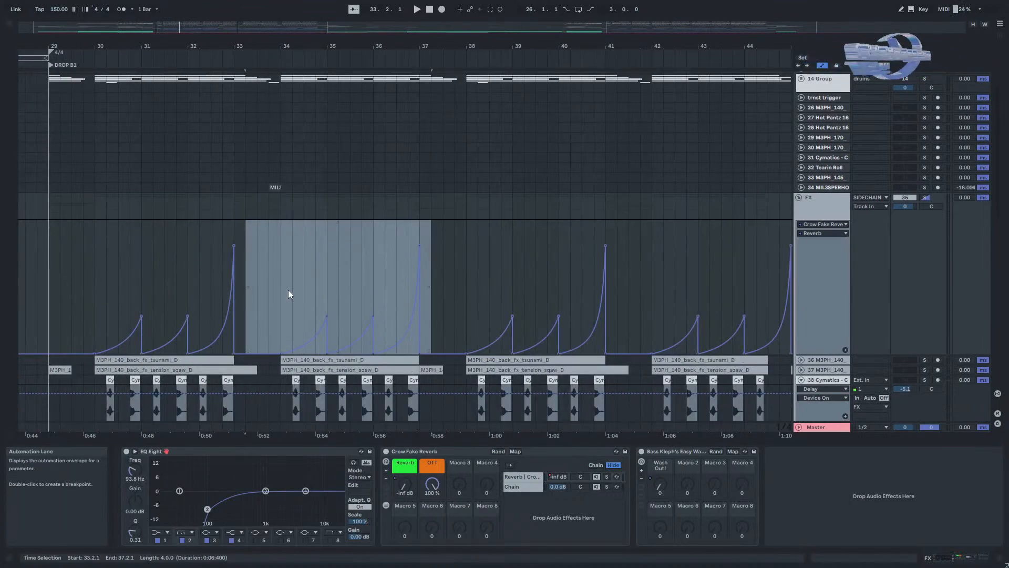
Move the VEC3 FX Reverse 40 track directly below the wr_vox_hair track in the FX group.
scroll(291, 294, "down", 4)
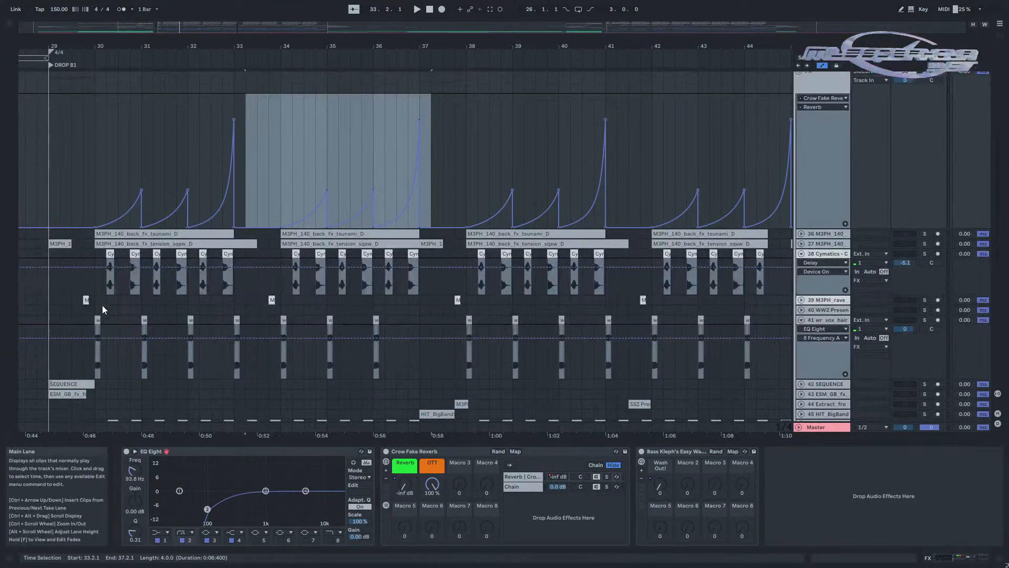
scroll(91, 315, "down", 4)
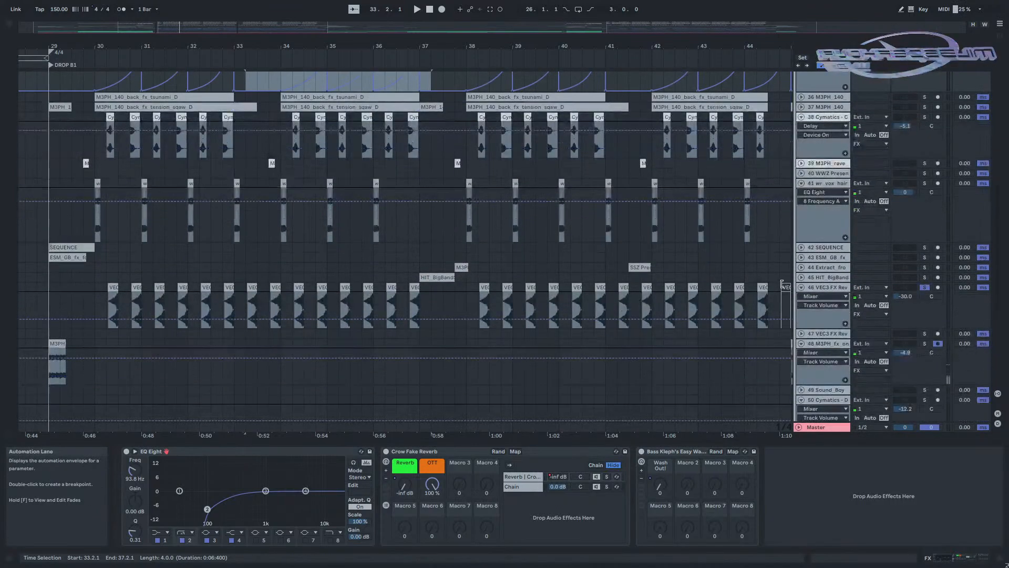
left_click(826, 287)
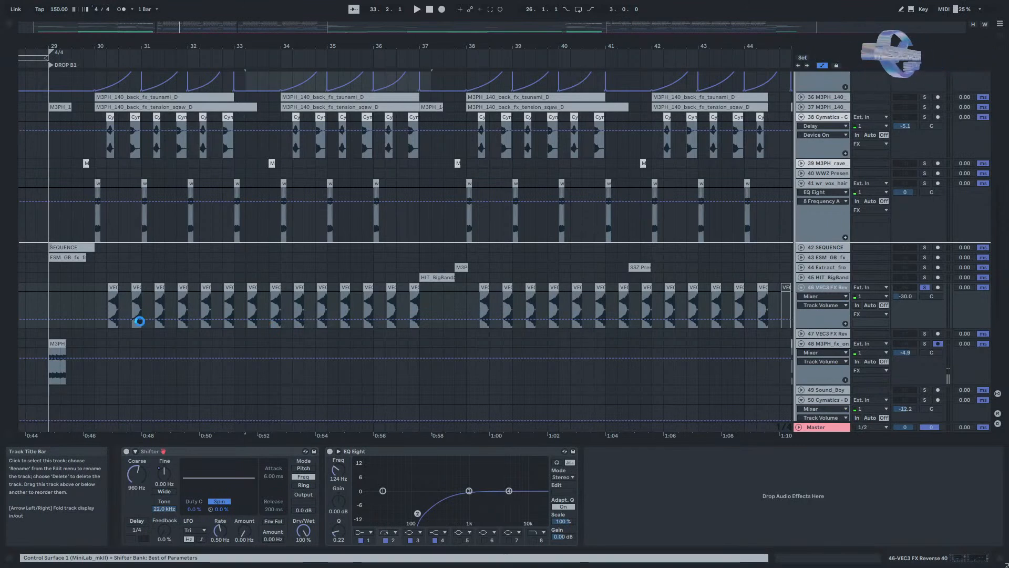
Solo the SEQUENCE, ESM_GB_fx, Extract_fro, HIT_BigBand and M3PH_fx_on tracks and play them together from bar 29.
left_click(925, 295)
left_click(924, 304)
left_click(925, 314)
left_click(925, 324)
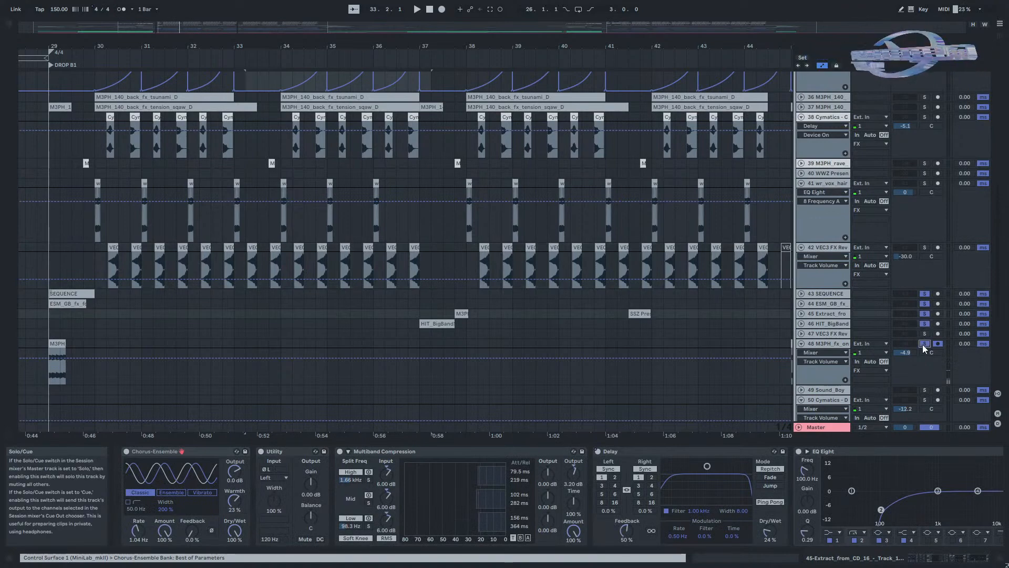
scroll(59, 373, "up", 3)
scroll(206, 358, "down", 1)
key("space")
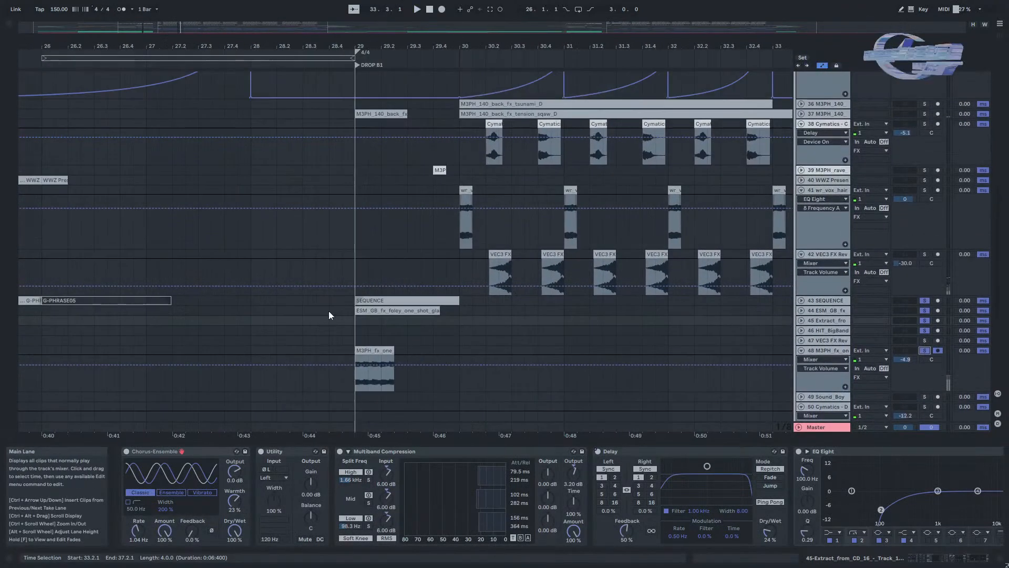
left_click(367, 301)
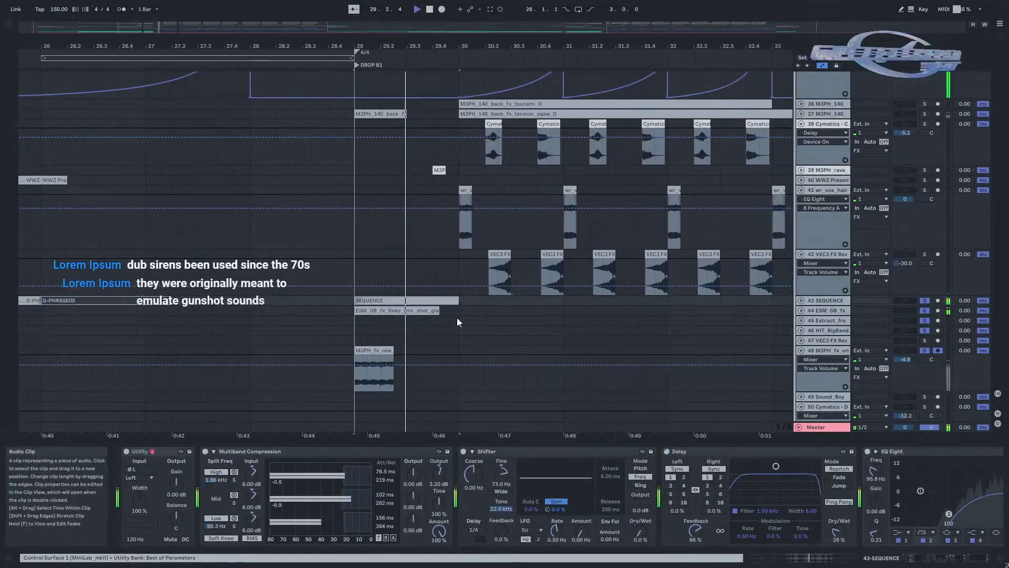
Expand the ESM_GB_fx track and leave only the SEQUENCE track soloed, showing its effect chain.
left_click(823, 310)
left_click(801, 310)
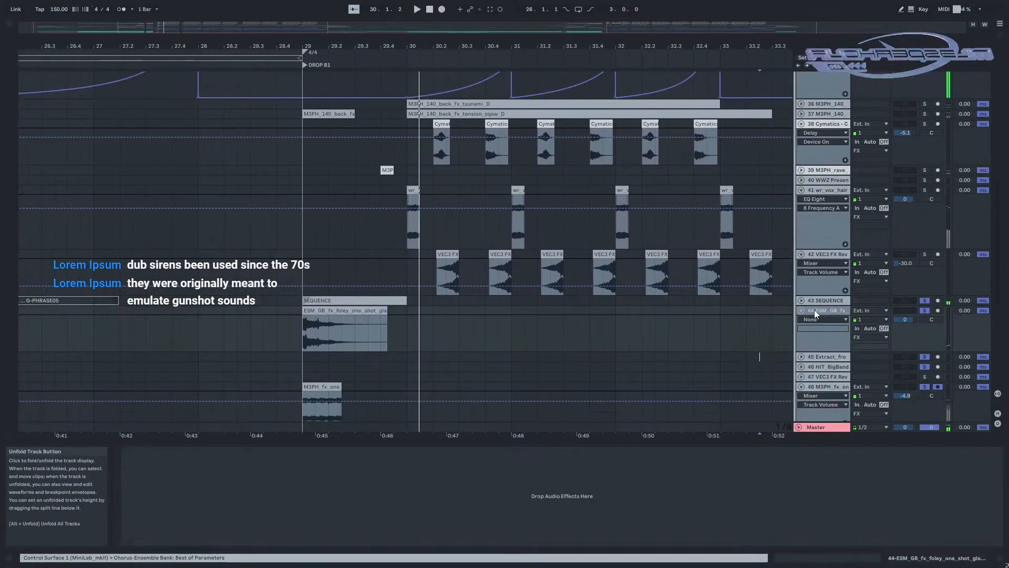
left_click(909, 310)
left_click(909, 309)
left_click(925, 310)
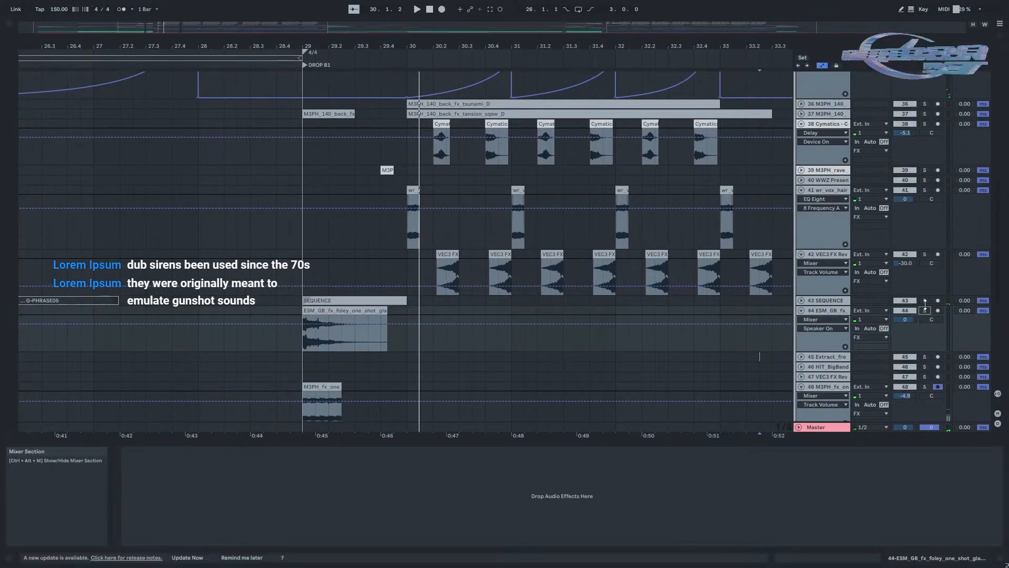
left_click(820, 298)
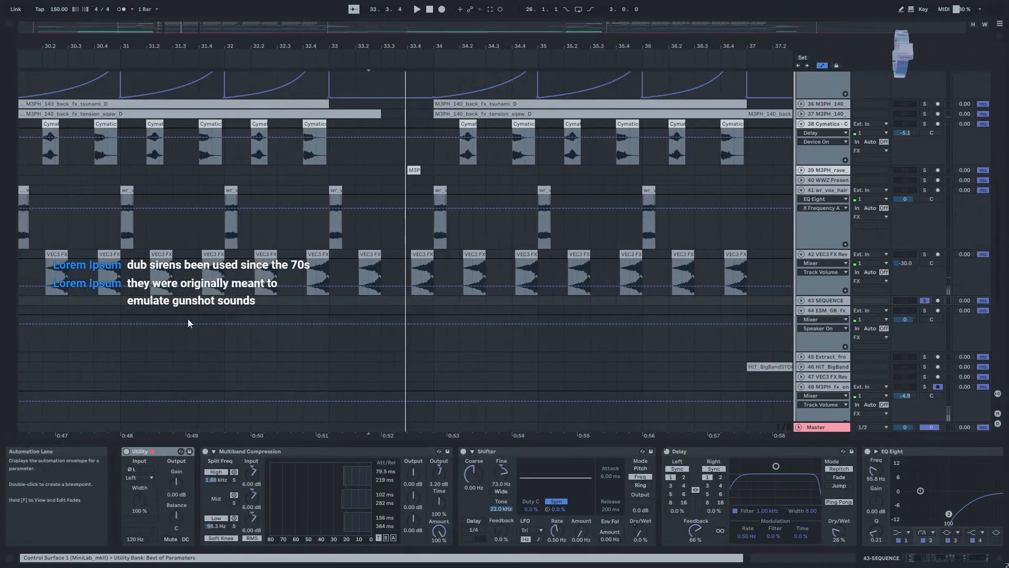
Play the soloed SEQUENCE clip from bar 29 to hear its effects and delay tail.
scroll(222, 320, "down", 5)
left_click(168, 300)
key("space")
scroll(254, 346, "down", 5)
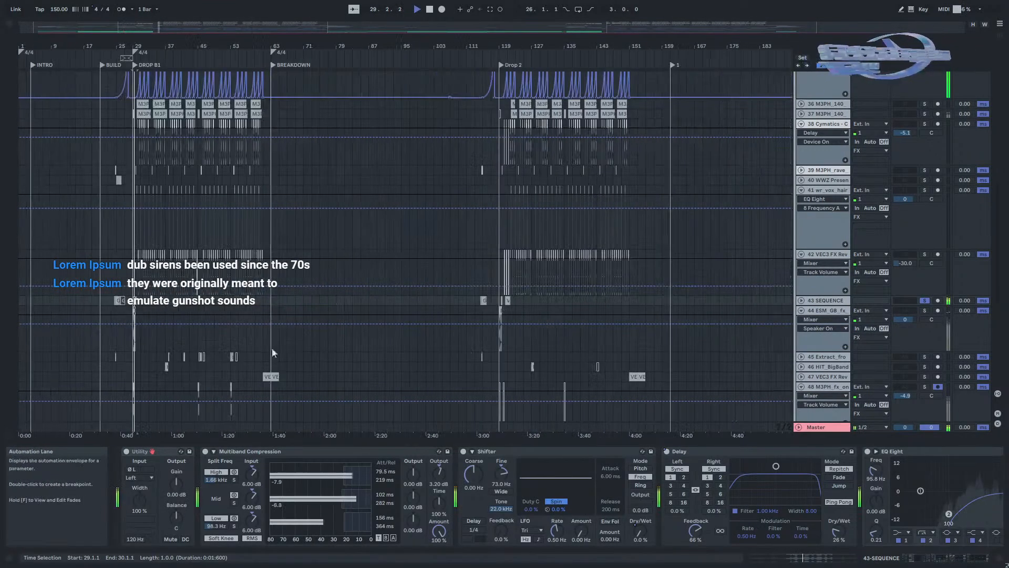
scroll(113, 349, "up", 5)
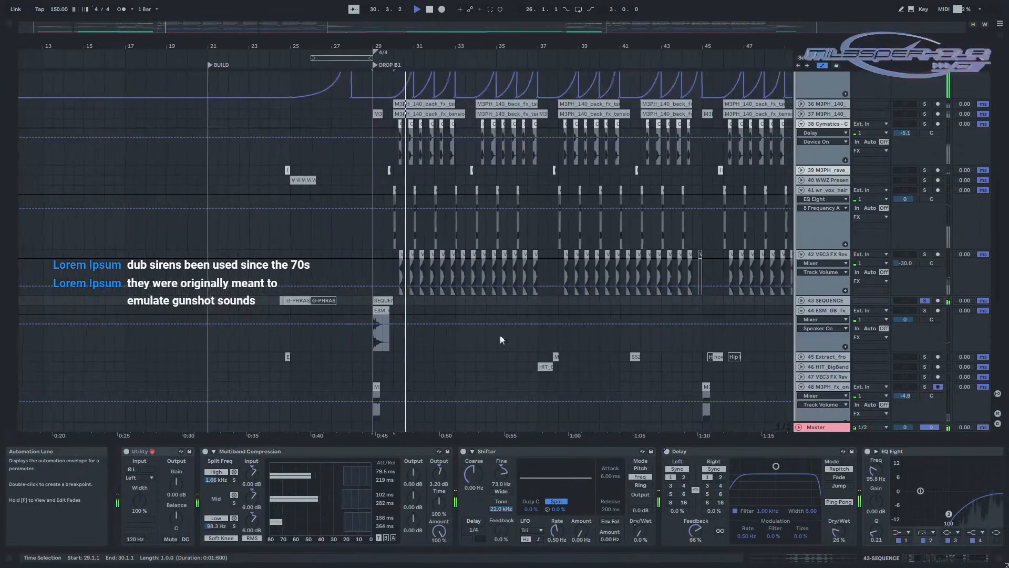
key("space")
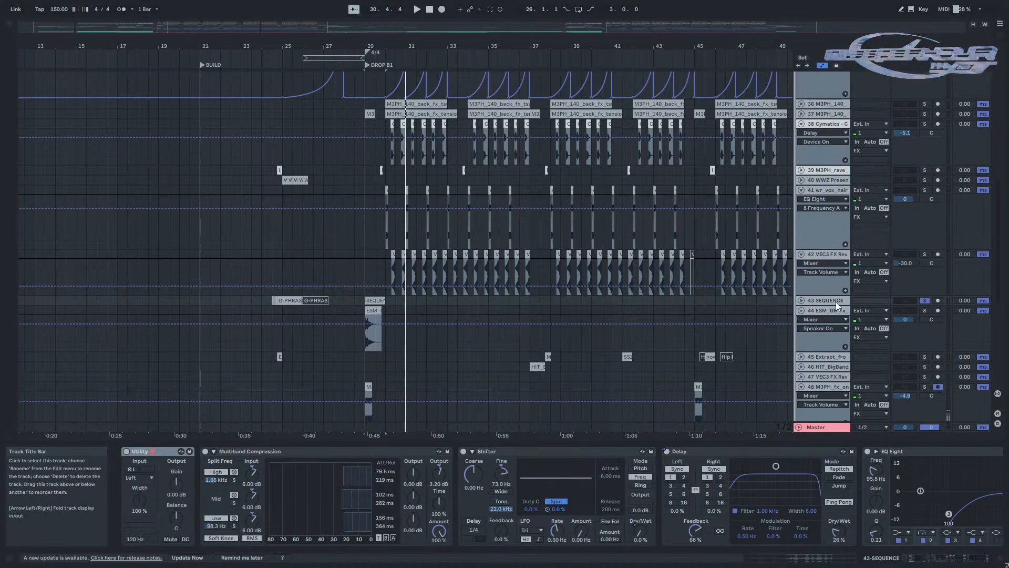
Insert an audio track below SEQUENCE, copy the bar 29 SEQUENCE clip onto it and turn off the copy's warping.
key("ctrl+t")
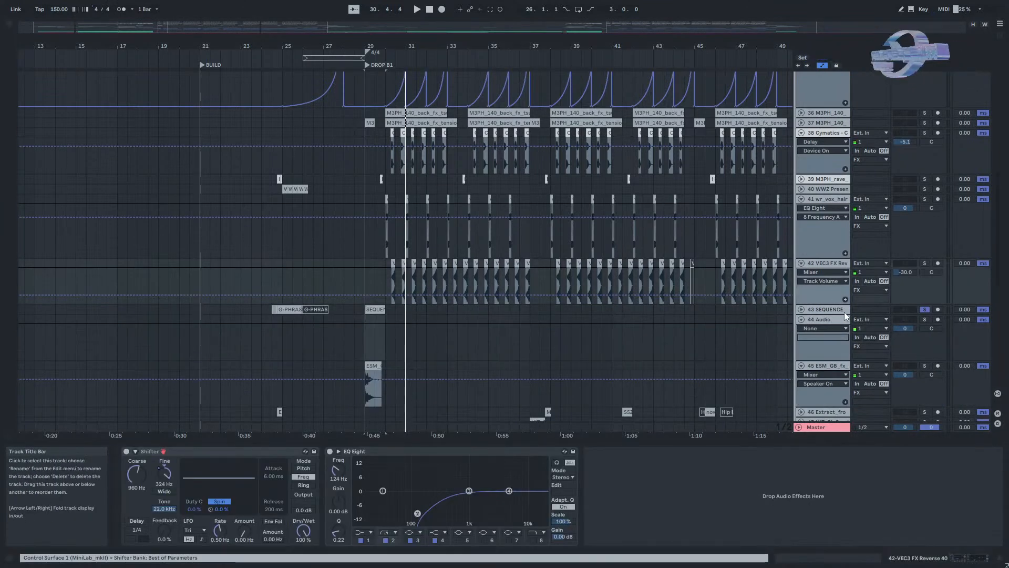
left_click_drag(375, 311, 395, 319)
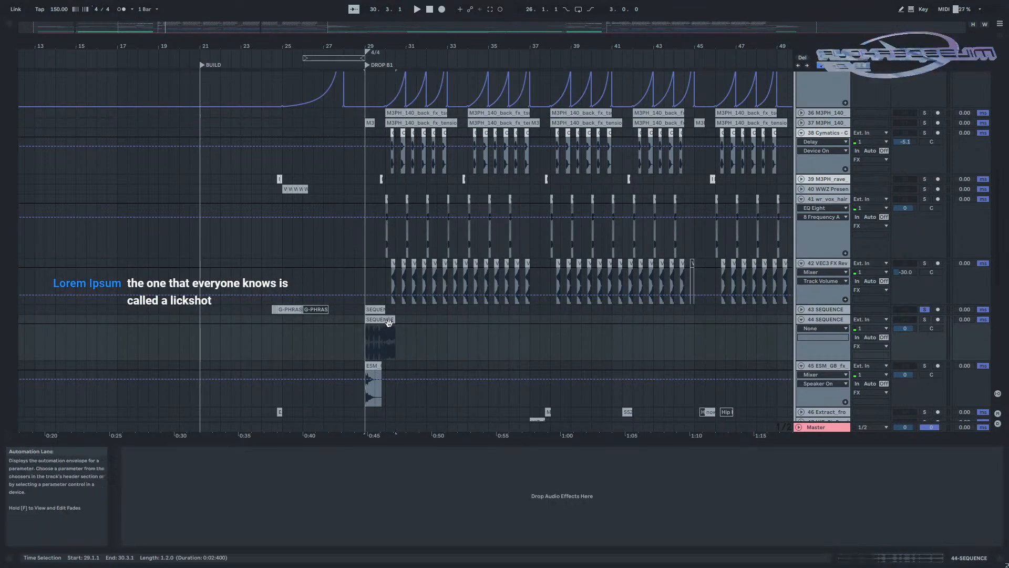
double_click(388, 320)
left_click(226, 467)
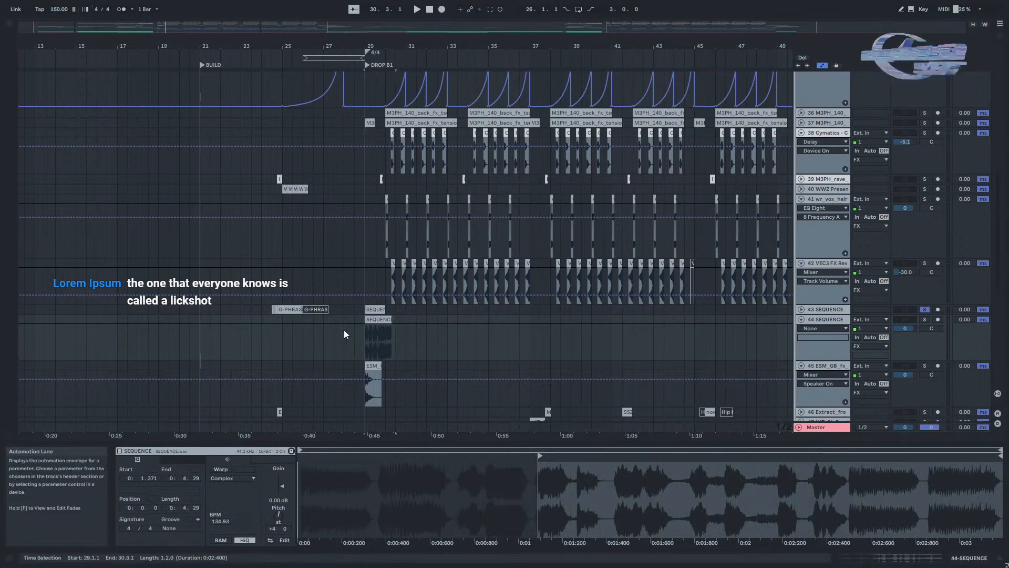
Extend the copied SEQUENCE clip back to its sample's start and place it at 30.3.1, with only its track soloed.
mouse_move(366, 323)
left_mouse_down()
mouse_move(352, 323)
mouse_move(426, 314)
mouse_move(402, 317)
left_mouse_up()
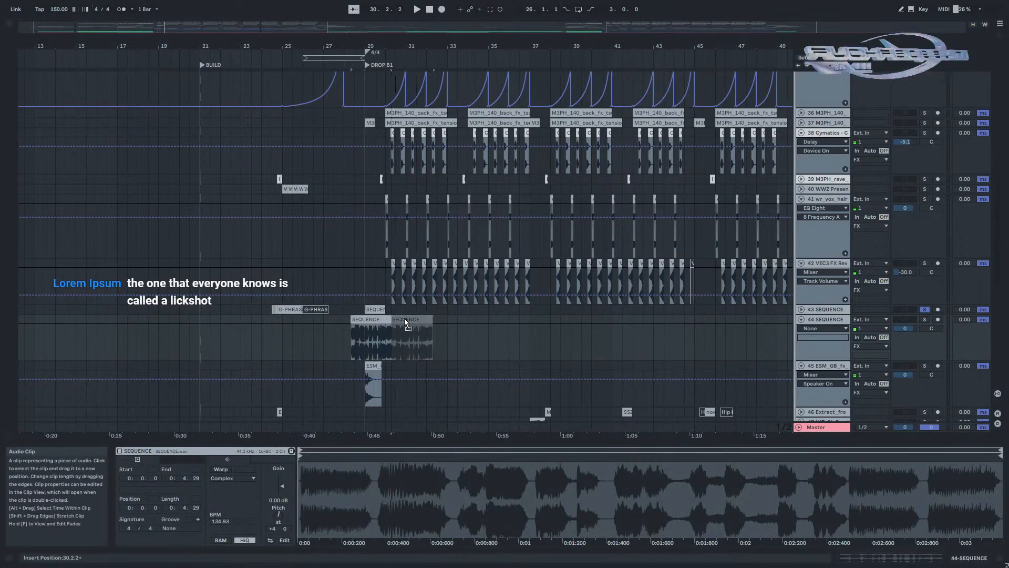
left_click(925, 320)
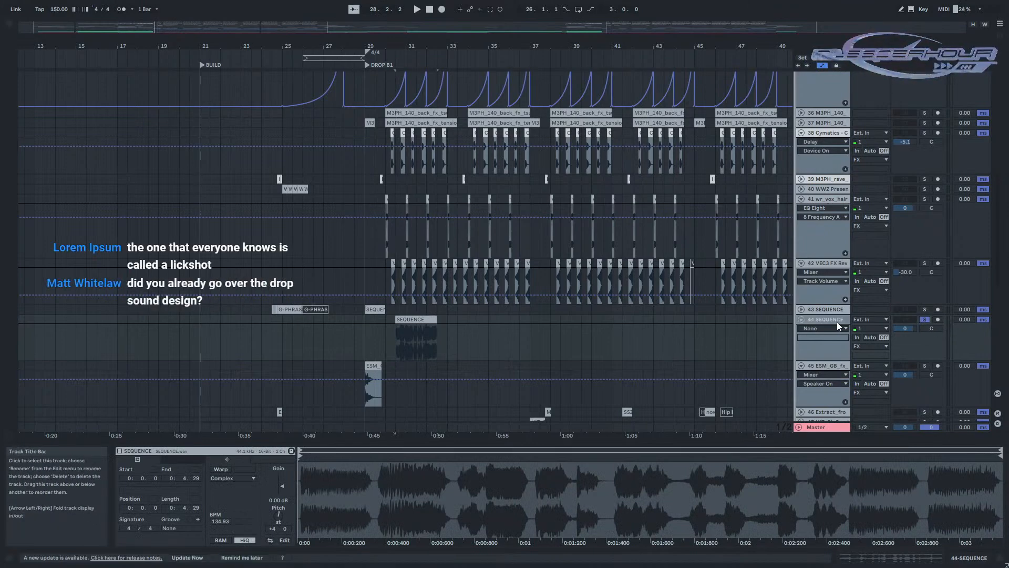
double_click(835, 321)
key("z")
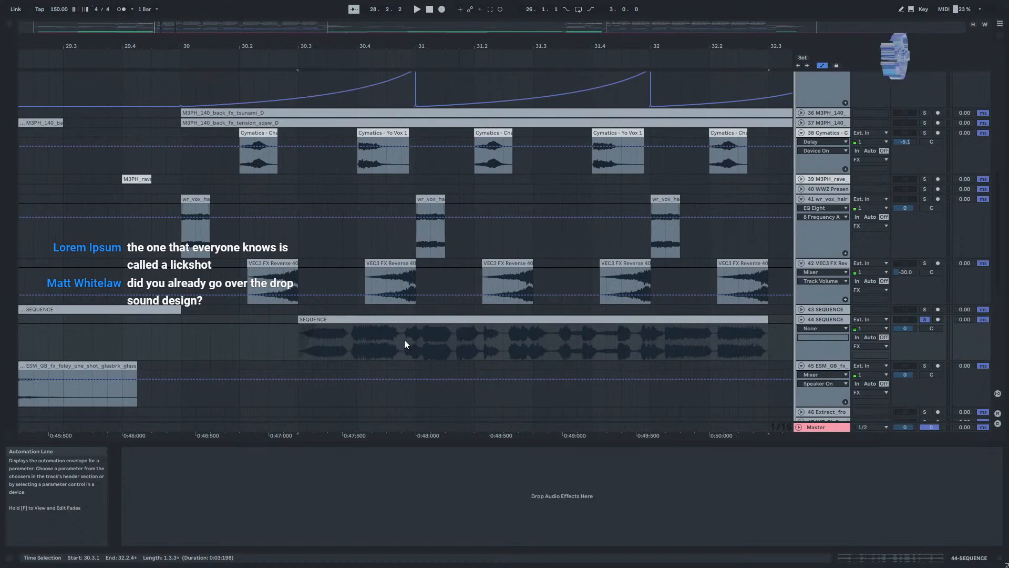
Play the copied SEQUENCE clip from 30.3.1 and reset its pitch to 0 semitones during the listening.
scroll(407, 340, "down", 5)
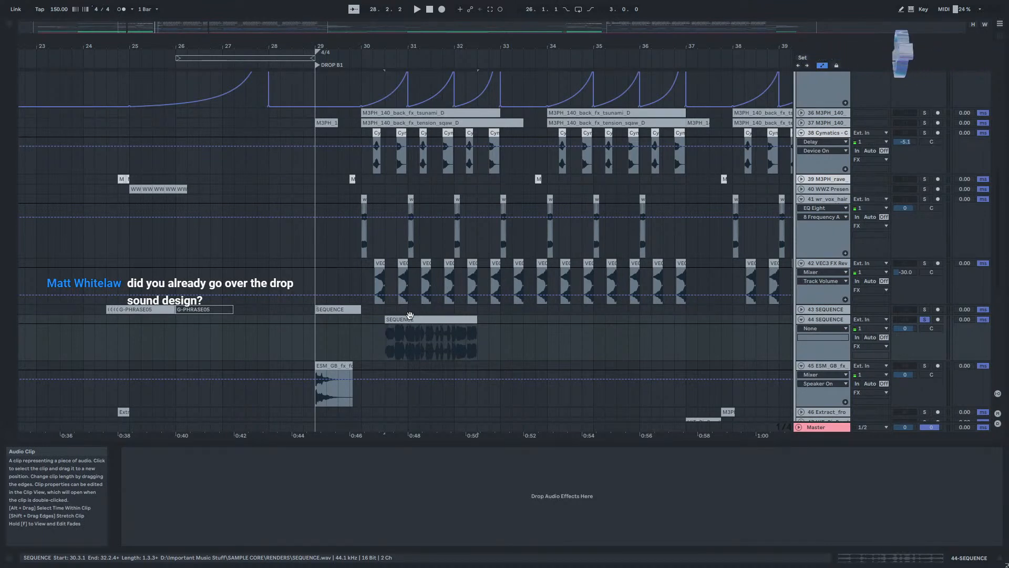
scroll(389, 329, "up", 5)
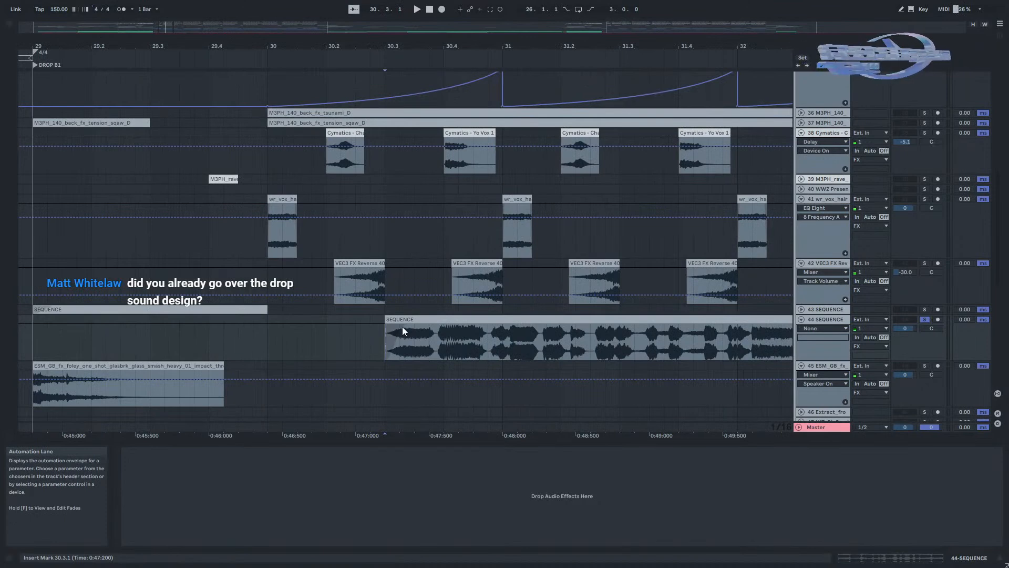
left_click(412, 321)
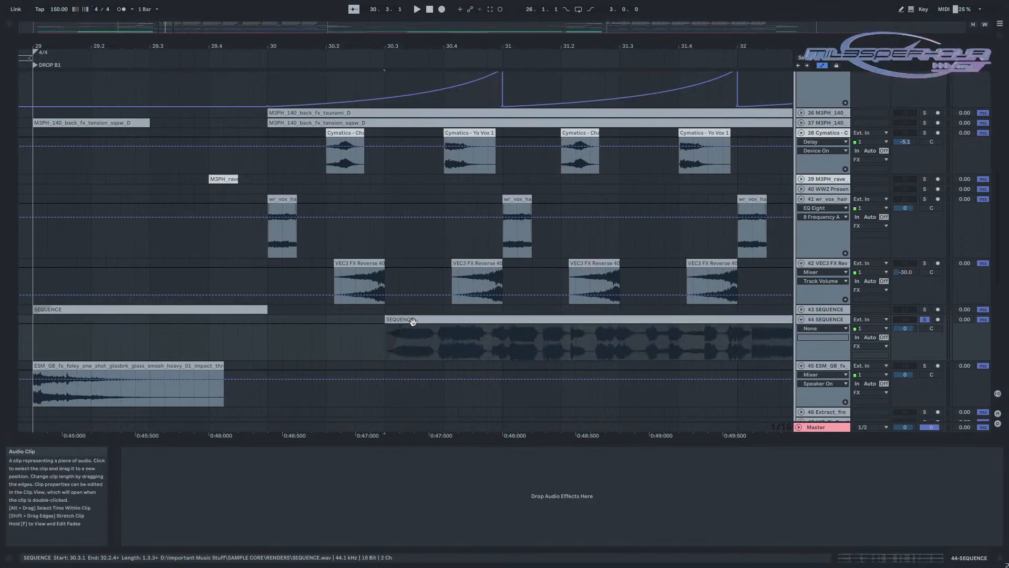
key("space")
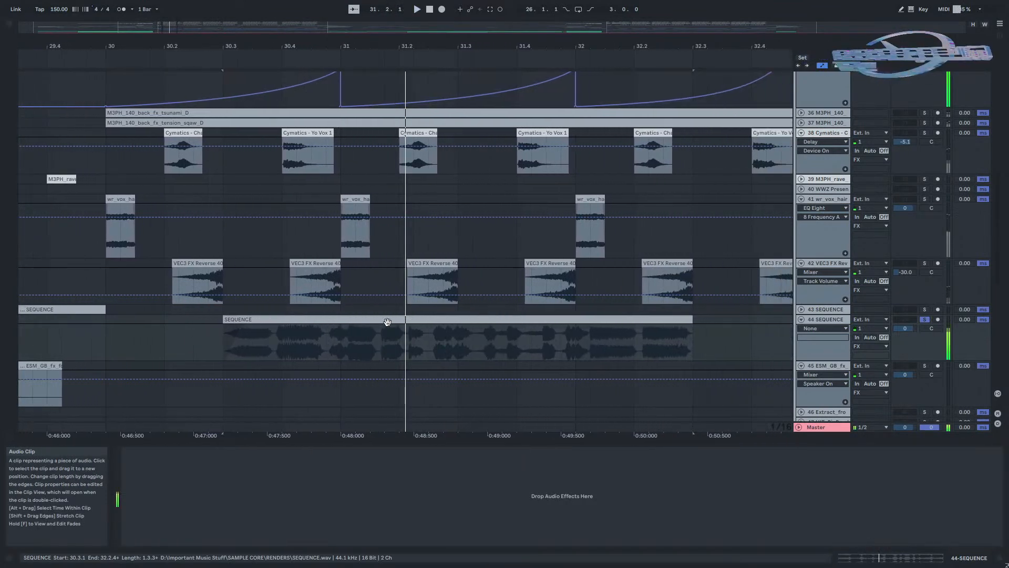
double_click(402, 321)
key("space")
key("space")
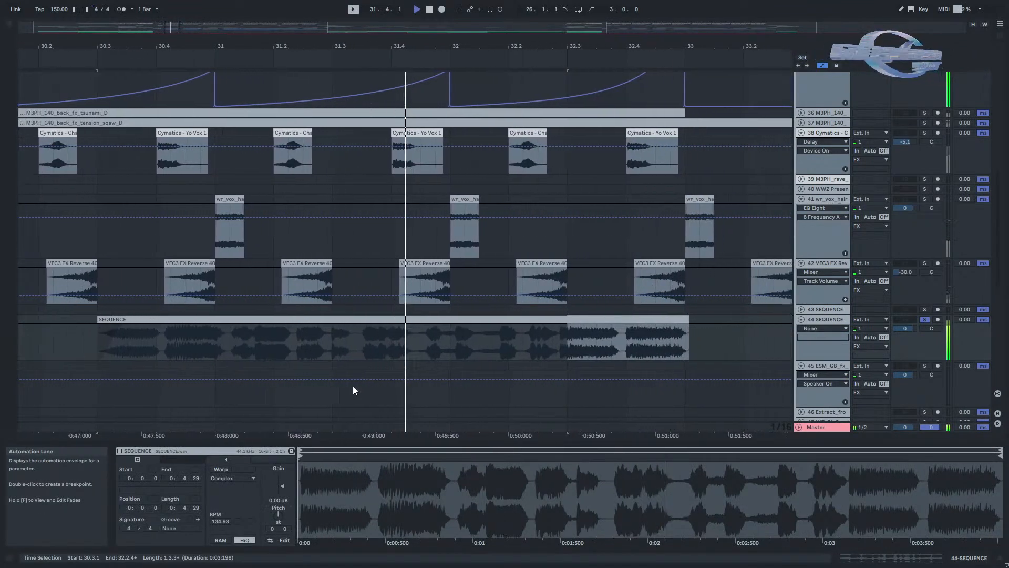
key("space")
Select 31.3.3 to 32.2.4 in the copied SEQUENCE clip and play that section on its own.
scroll(210, 352, "down", 5)
left_click(151, 336)
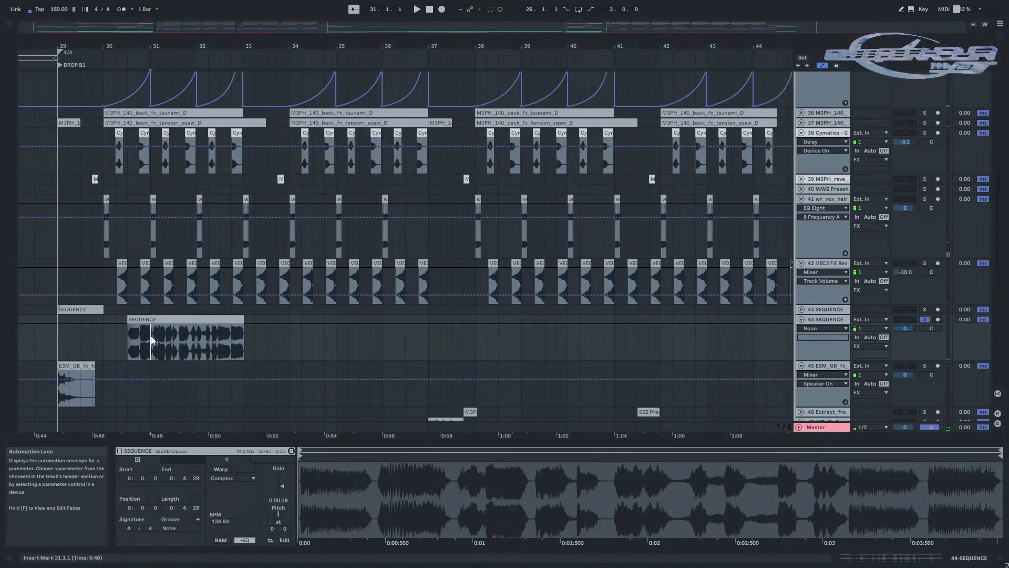
scroll(143, 335, "up", 5)
left_click_drag(147, 335, 507, 305)
left_click(297, 308)
key("space")
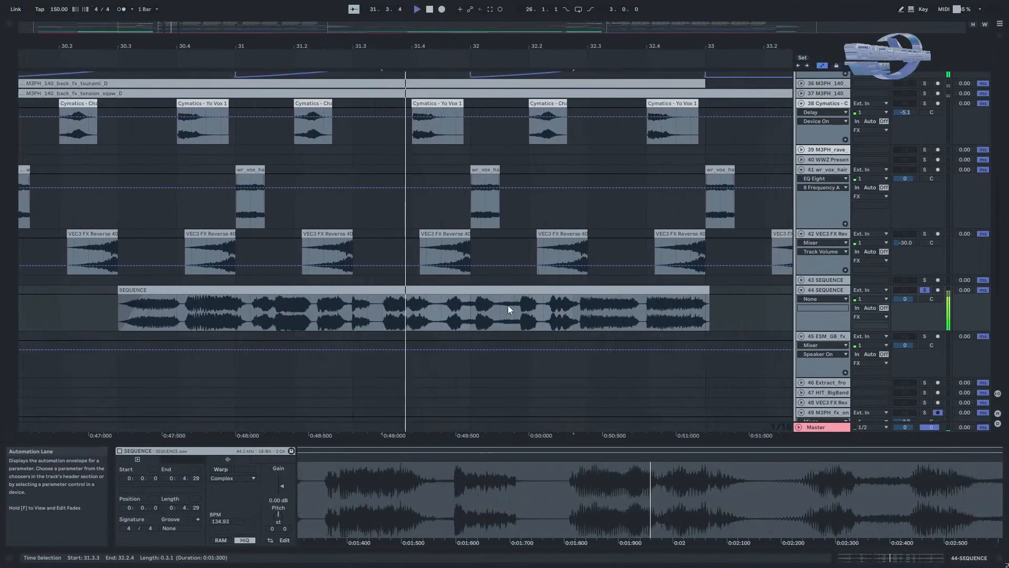
key("space")
View the clip settings of the original SEQUENCE clip at bar 29, then hide the clip view.
left_click_drag(265, 316, 606, 323)
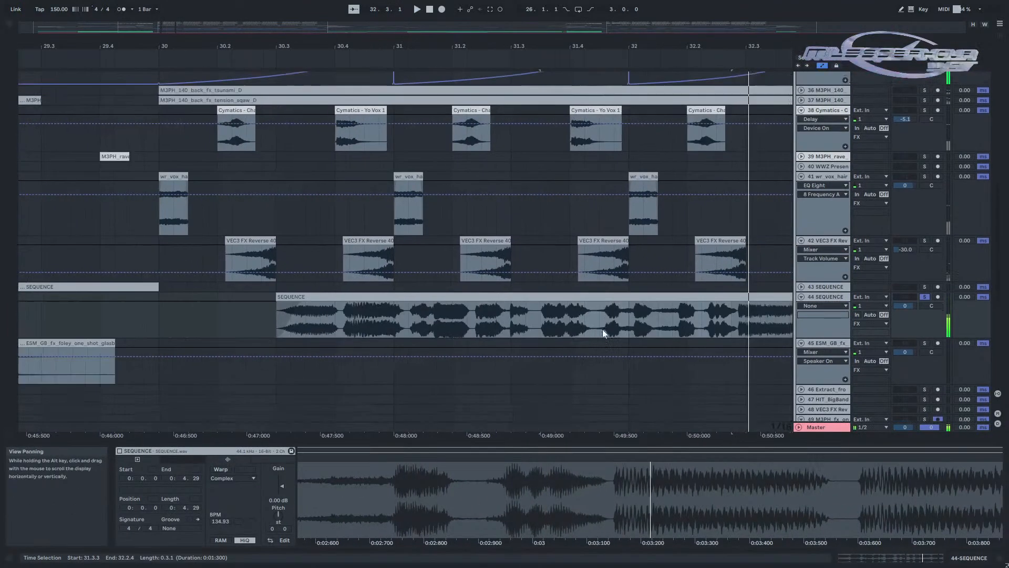
left_click(536, 321)
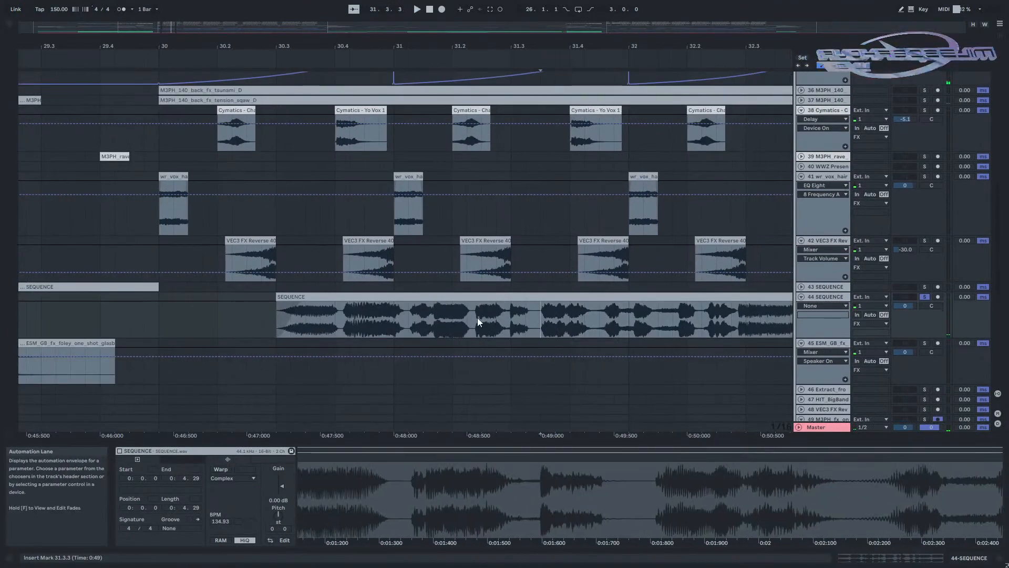
left_click_drag(263, 323, 620, 336)
left_click(370, 302)
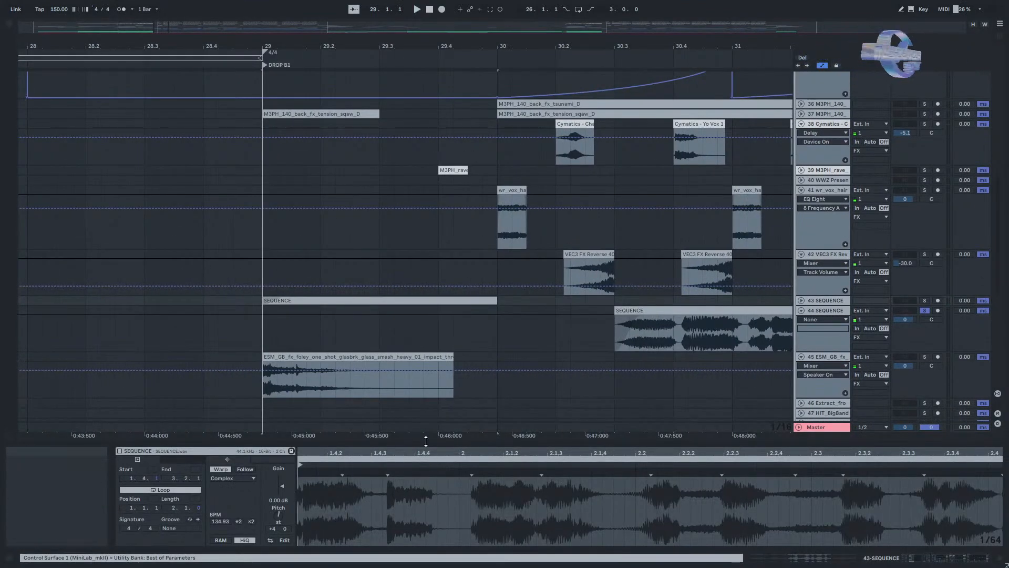
left_click_drag(425, 440, 352, 535)
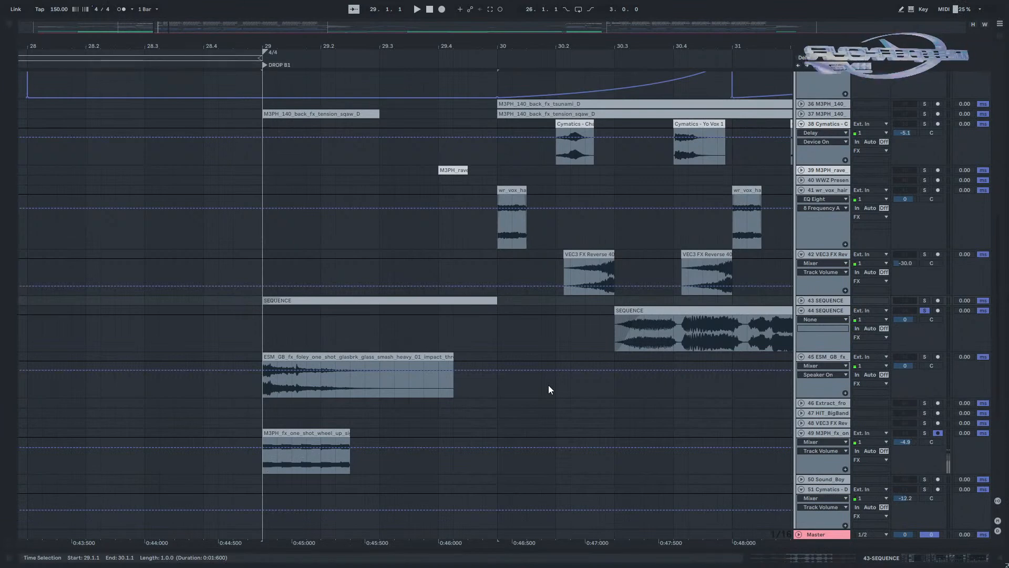
Play the dry copied SEQUENCE clip once more from 30.3.1.
left_click(619, 331)
key("space")
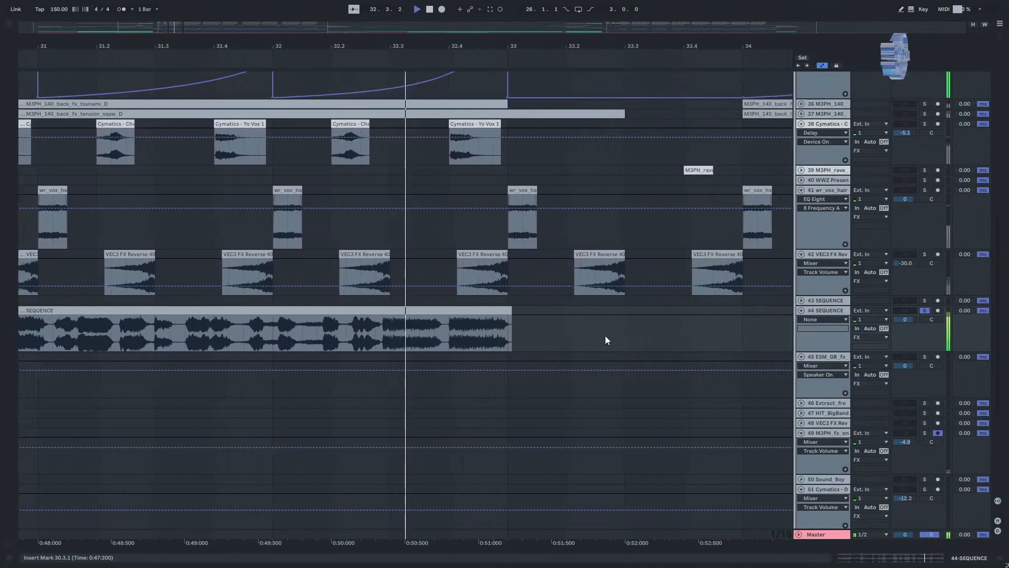
key("space")
Delete the copied SEQUENCE clip from the added audio track.
scroll(376, 336, "down", 3)
left_click(281, 312)
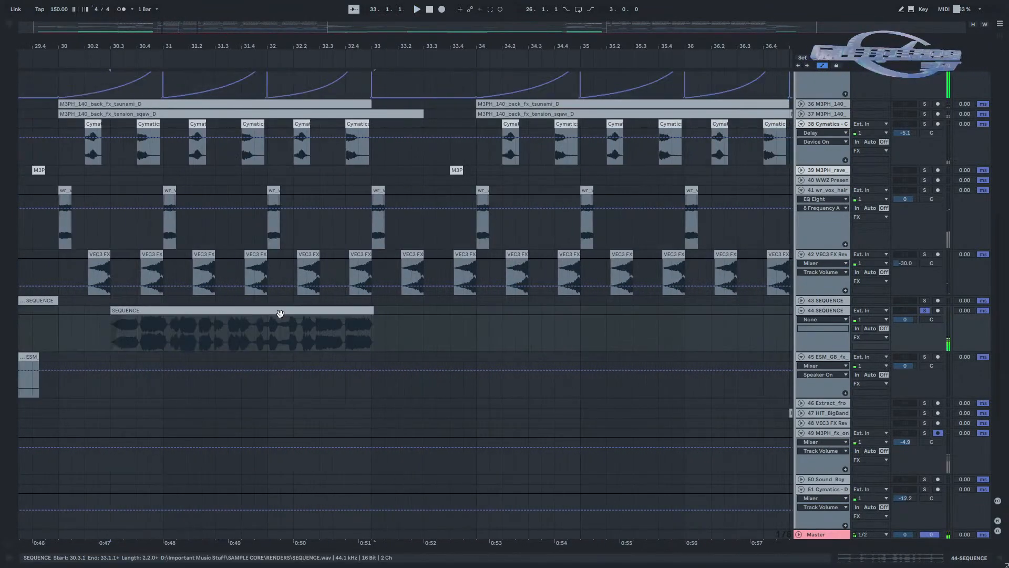
key("Delete")
Collapse the FX group and expand the risers group to show its tracks.
left_click_drag(339, 347, 683, 356)
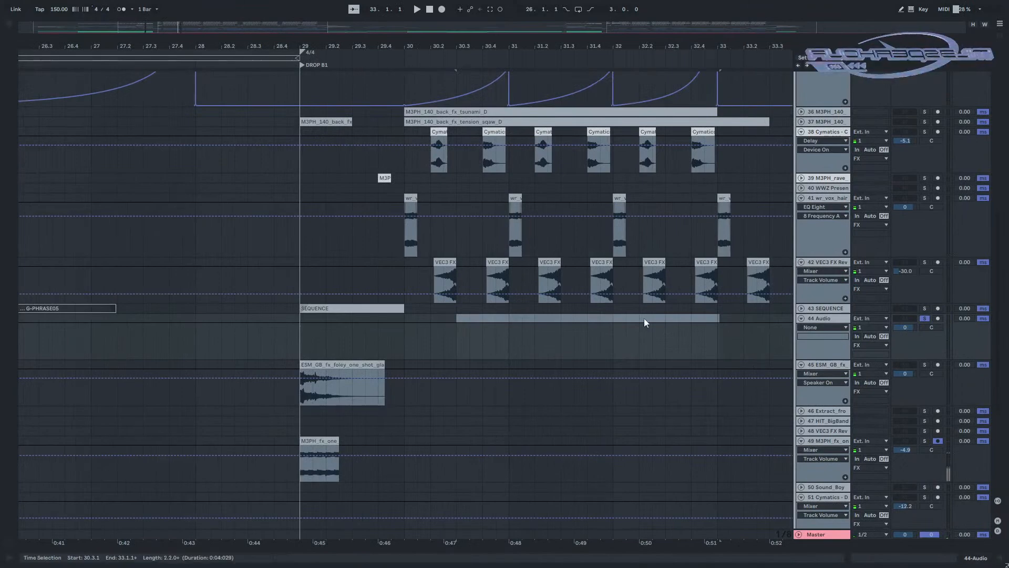
scroll(566, 318, "down", 5)
left_click_drag(566, 317, 345, 332)
scroll(345, 334, "up", 5)
left_click_drag(537, 349, 473, 359)
scroll(474, 359, "down", 5)
left_click_drag(645, 334, 311, 473)
left_click_drag(631, 166, 632, 283)
left_click(800, 241)
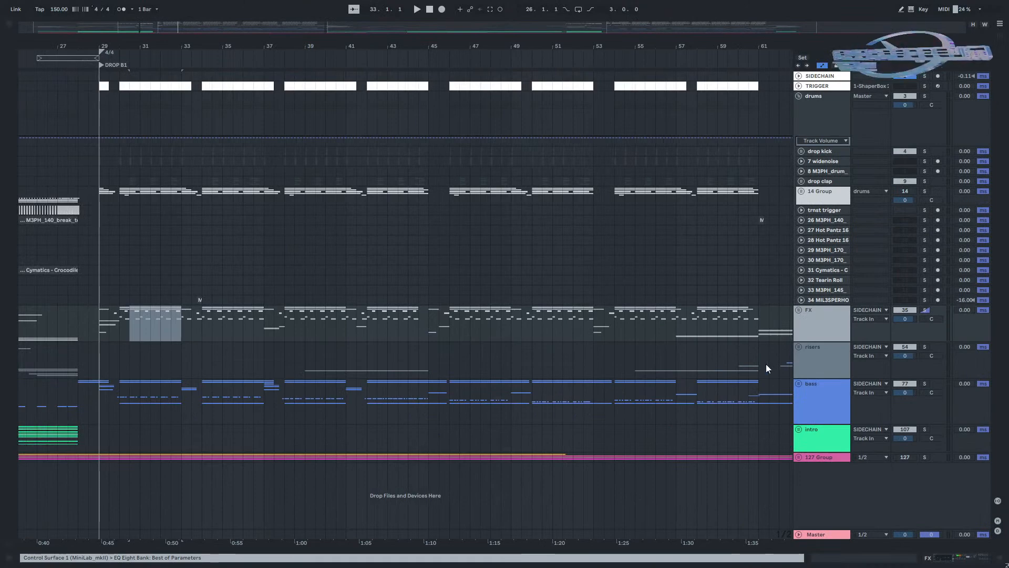
left_click(798, 347)
Examine the risers group's clips from intro to breakdown, selecting bars 29 to 63 across the riser tracks, and collapse the group.
scroll(531, 376, "down", 5)
scroll(459, 351, "down", 3)
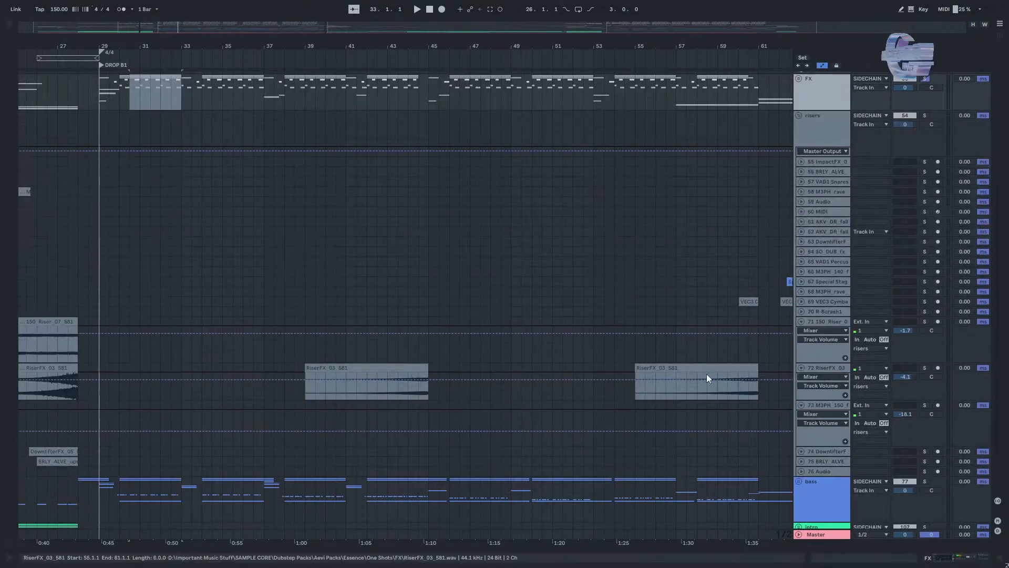
left_click_drag(704, 373, 605, 354)
scroll(605, 354, "down", 3)
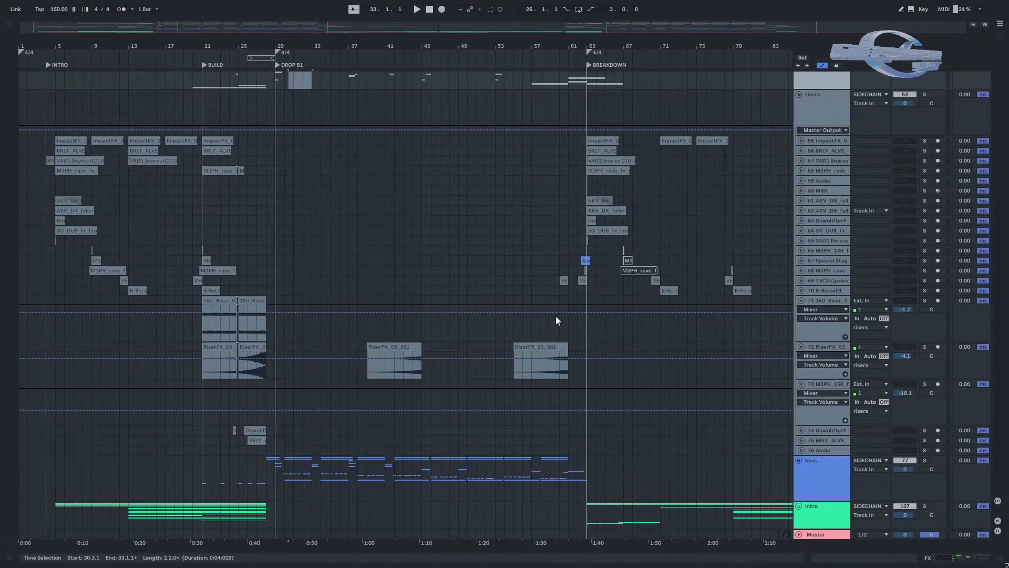
scroll(388, 279, "up", 1)
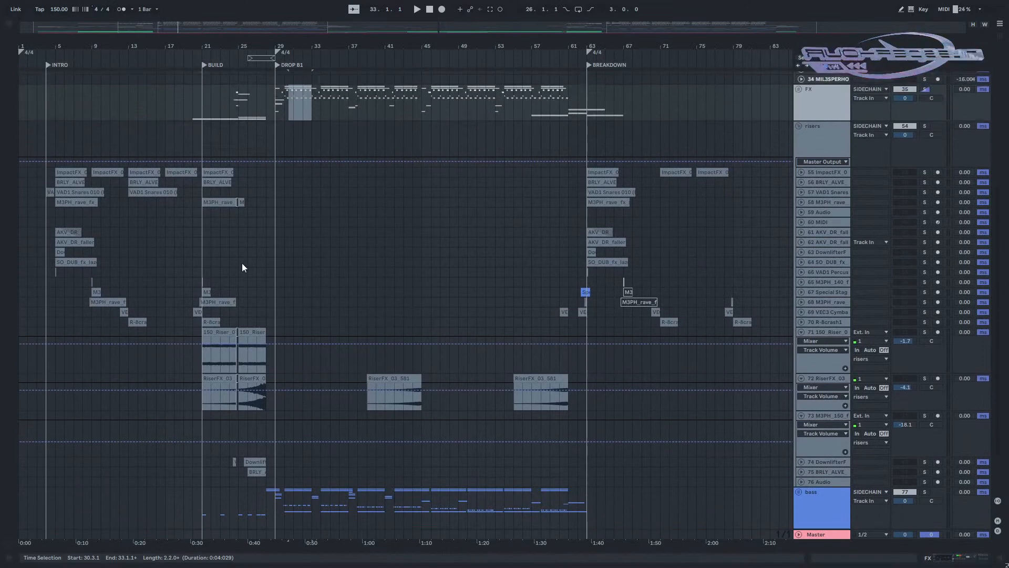
left_click_drag(277, 303, 586, 415)
left_click(798, 126)
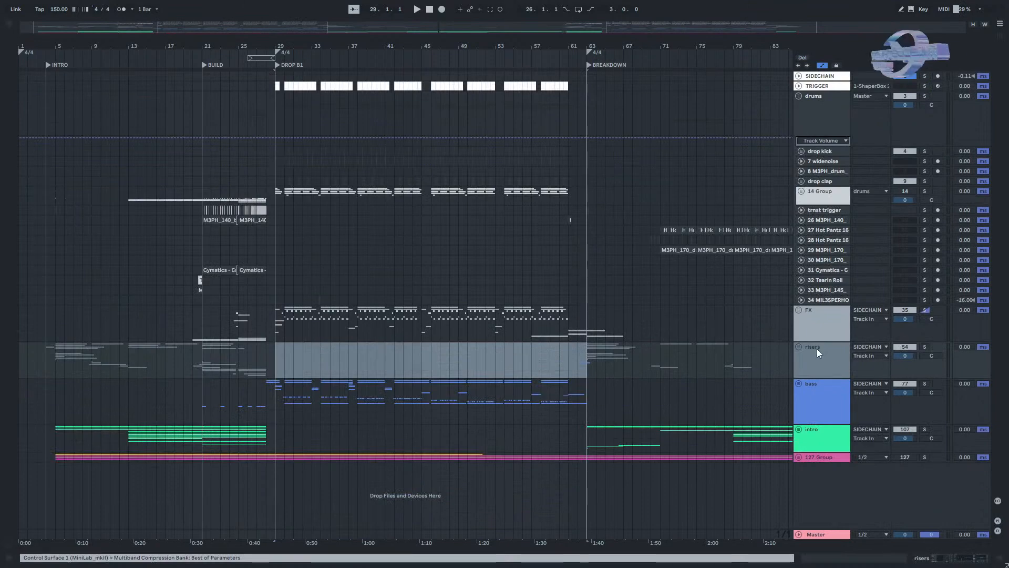
Reopen the risers group to examine the first drop's RiserFX_03 clips, selecting 32.1.1 to 45.1.1, and collapse it.
left_click(799, 347)
scroll(670, 412, "down", 1)
scroll(670, 416, "down", 3)
left_click_drag(415, 444, 307, 426)
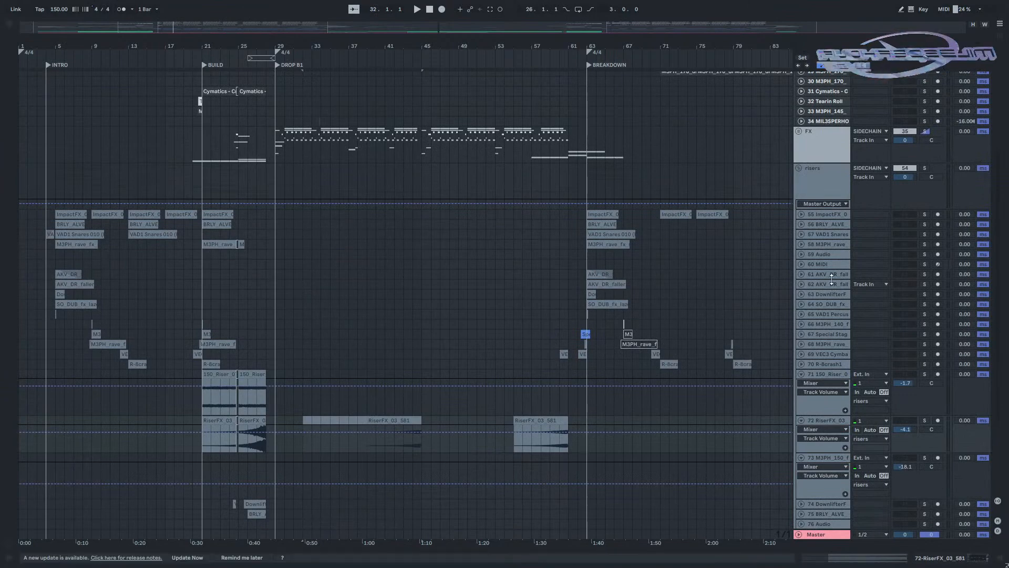
left_click(798, 168)
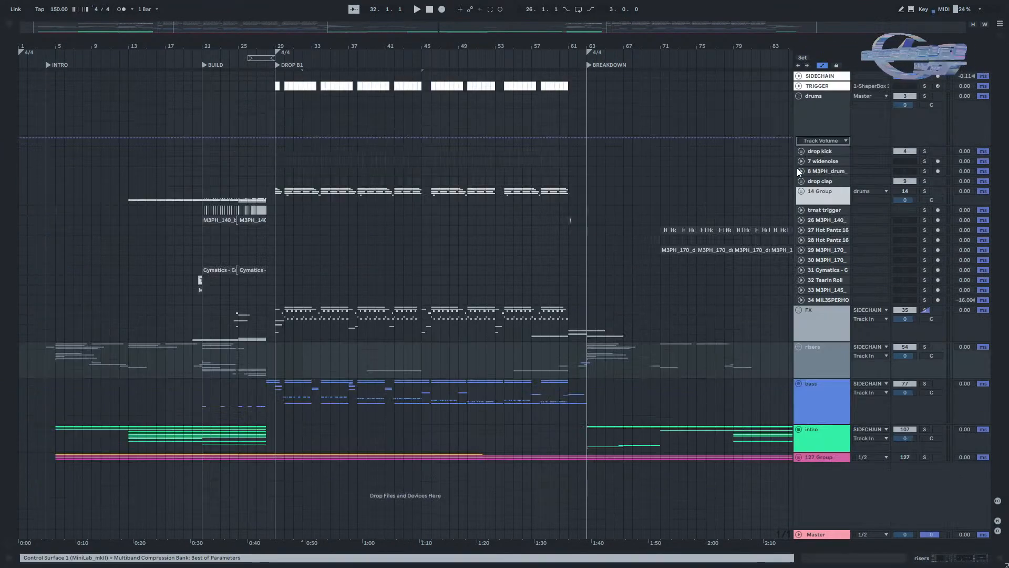
Unfold the bass group and place the insert marker at the start of DROP B1, bar 29.
left_click(799, 385)
scroll(774, 399, "down", 3)
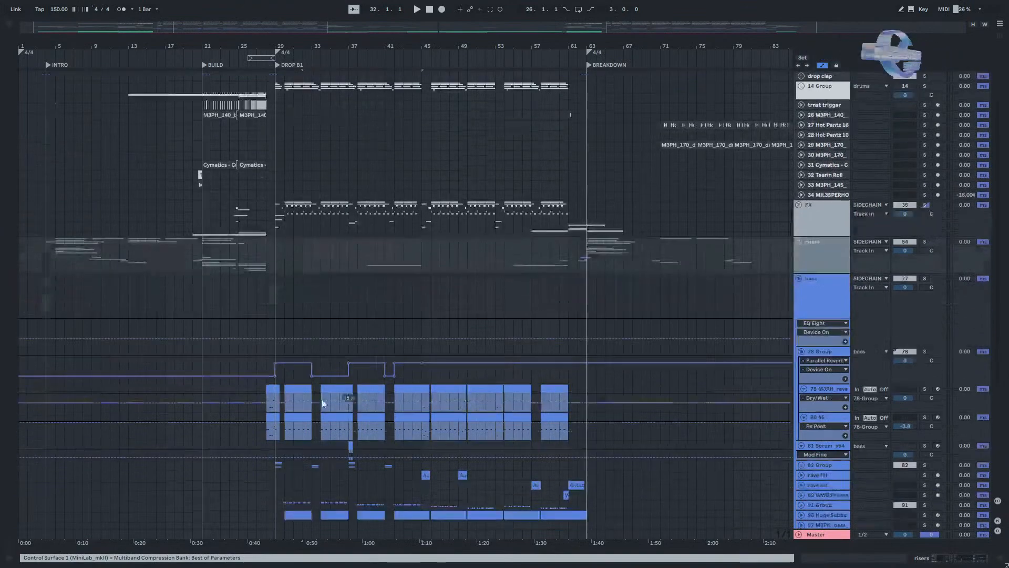
scroll(276, 321, "up", 2)
scroll(276, 314, "up", 5)
left_click(276, 314)
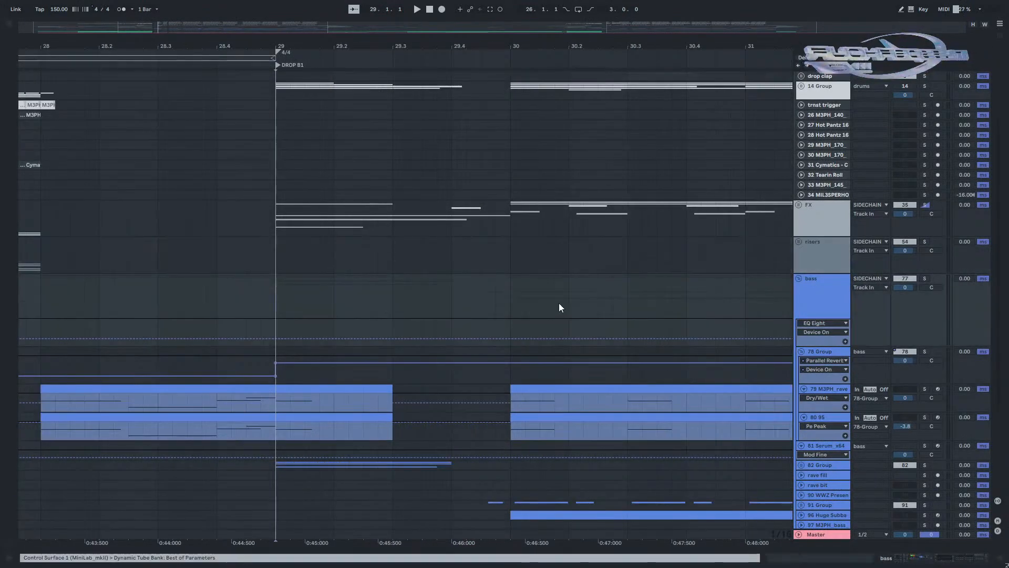
Solo the bass group and play it from the start of DROP B1.
scroll(559, 303, "down", 4)
scroll(728, 305, "right", 3)
left_click(925, 267)
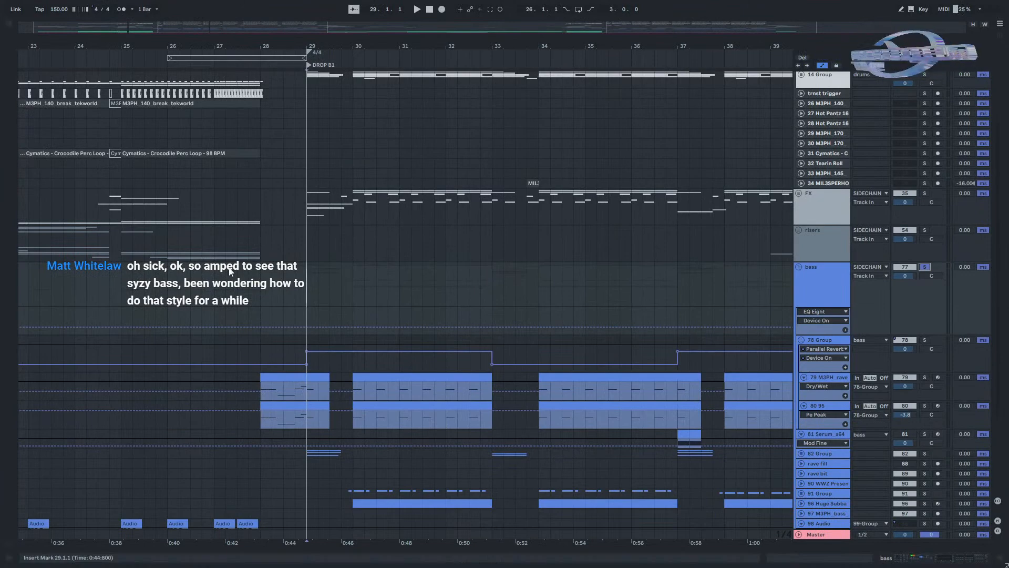
key("space")
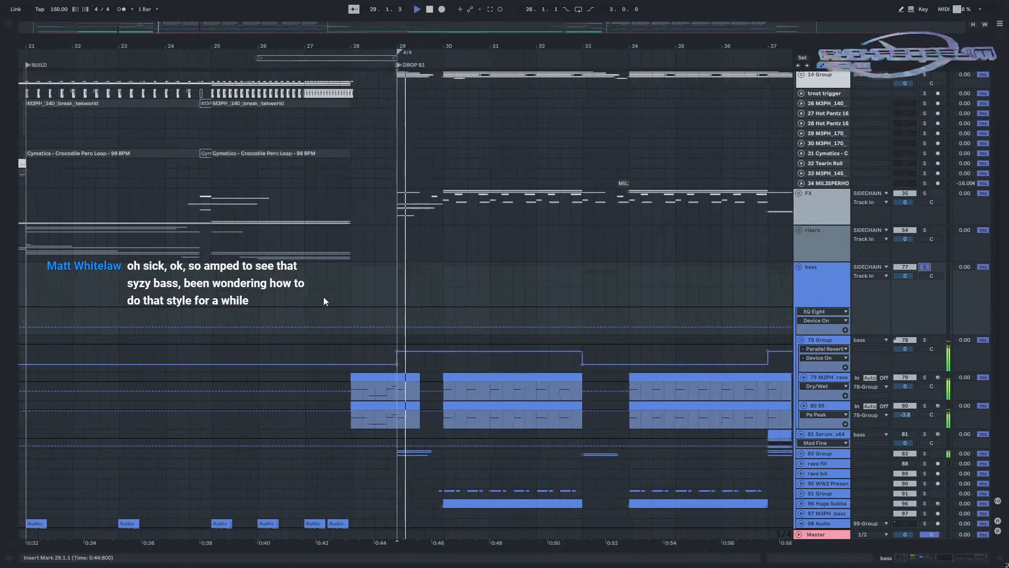
left_click(355, 278)
key("space")
left_click_drag(353, 277, 431, 286)
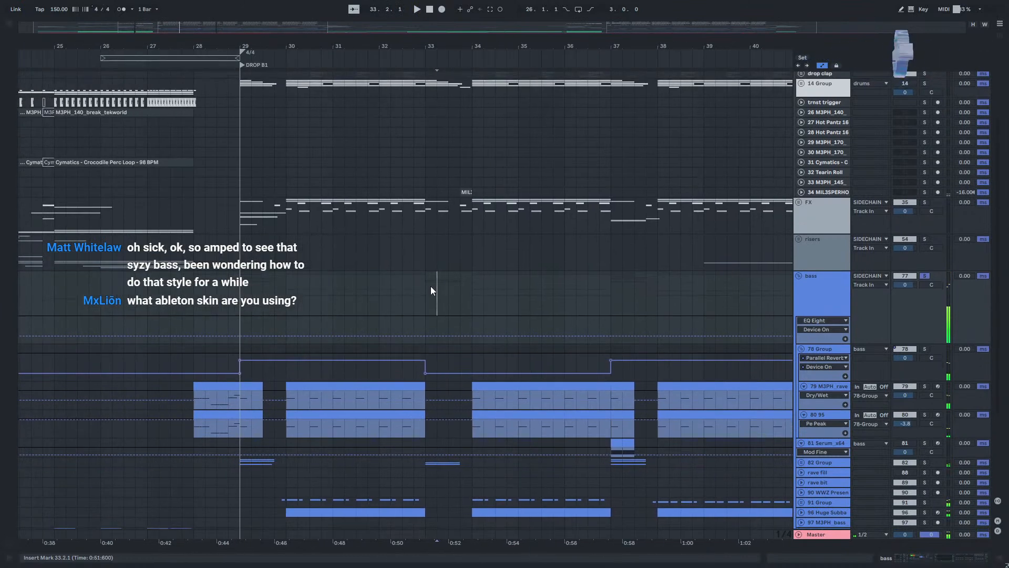
Look up the current theme in the Look/Feel preferences, leaving the theme choice as it is.
key("ctrl+comma")
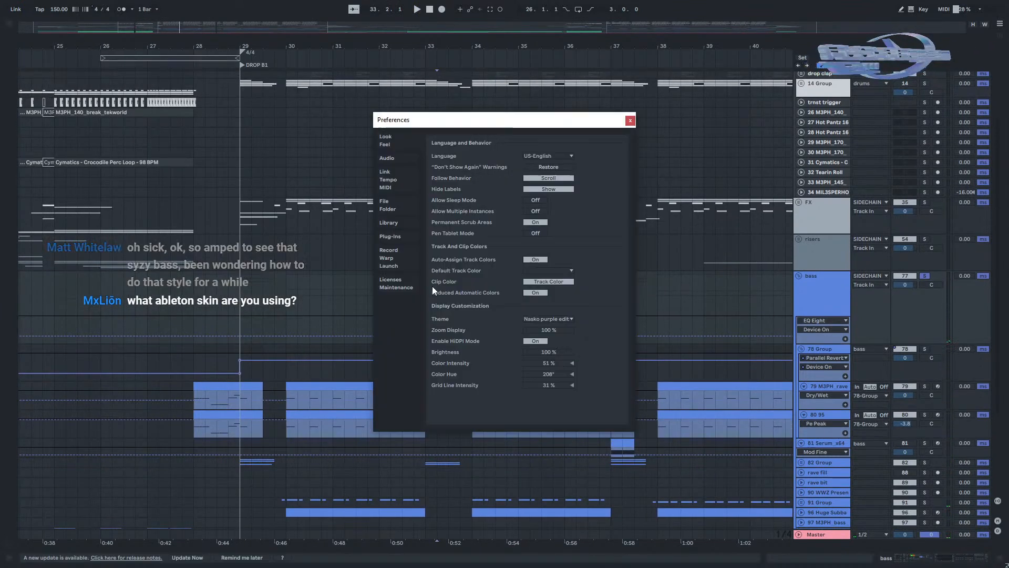
left_click(537, 319)
left_click(613, 162)
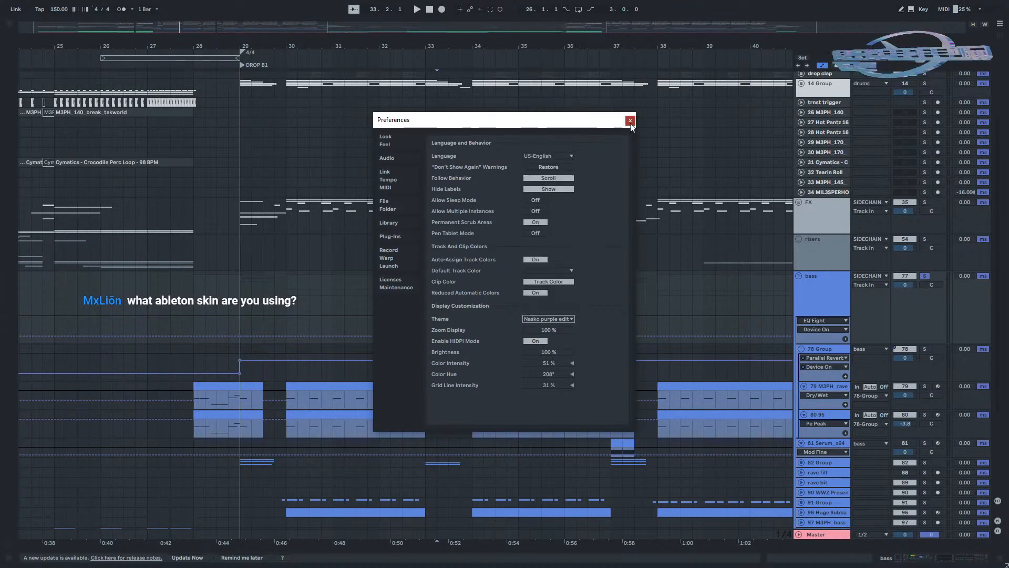
left_click(630, 121)
left_click(403, 303)
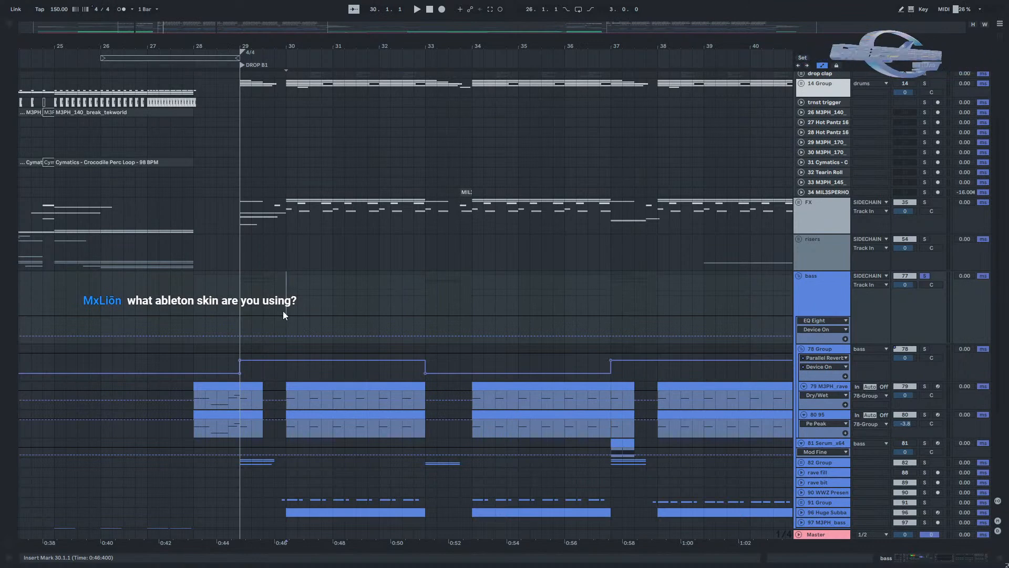
scroll(283, 312, "up", 1)
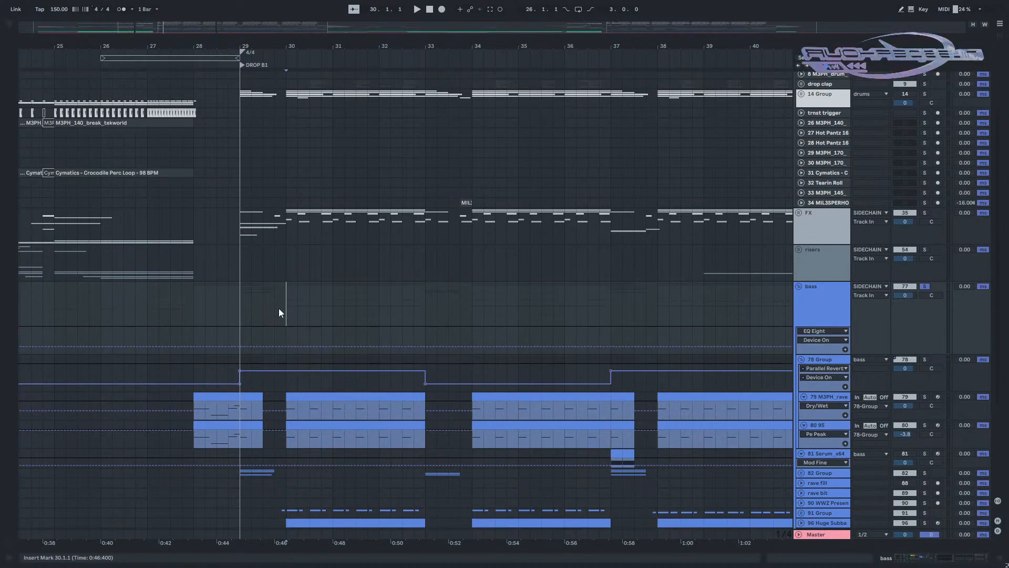
mouse_move(270, 330)
left_mouse_down()
mouse_move(292, 337)
mouse_move(282, 338)
left_mouse_up()
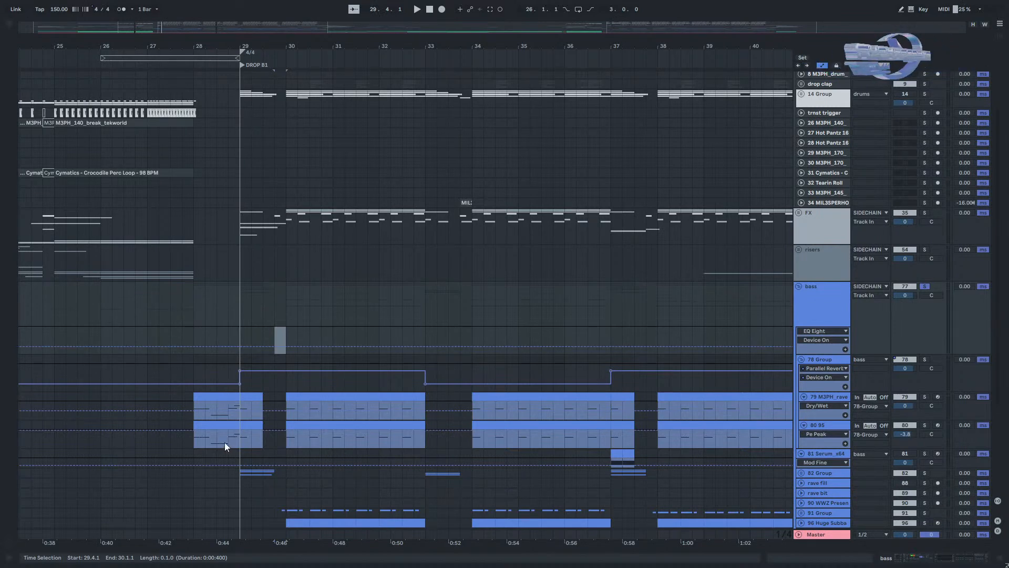
left_click(242, 442)
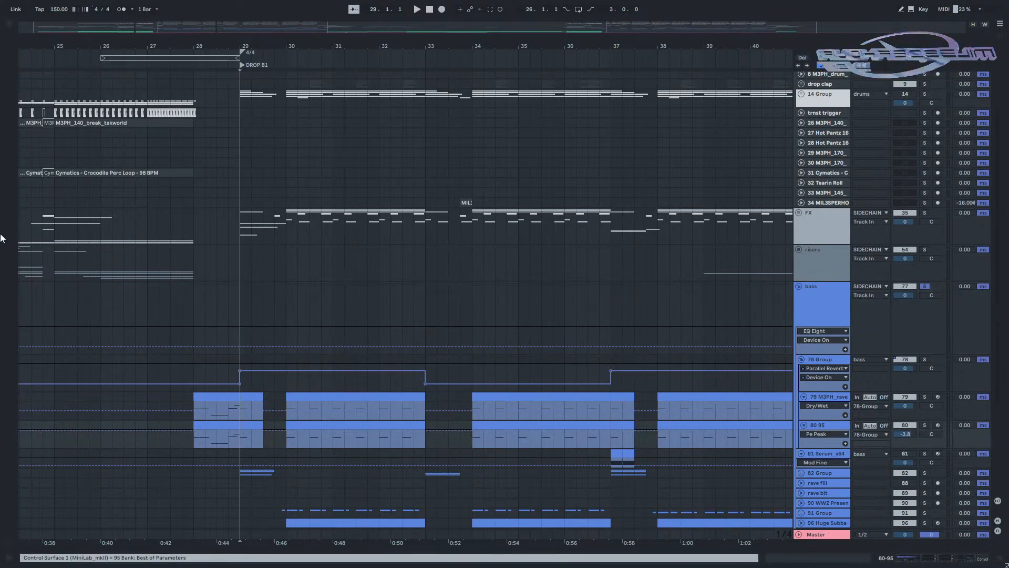
scroll(249, 463, "up", 4)
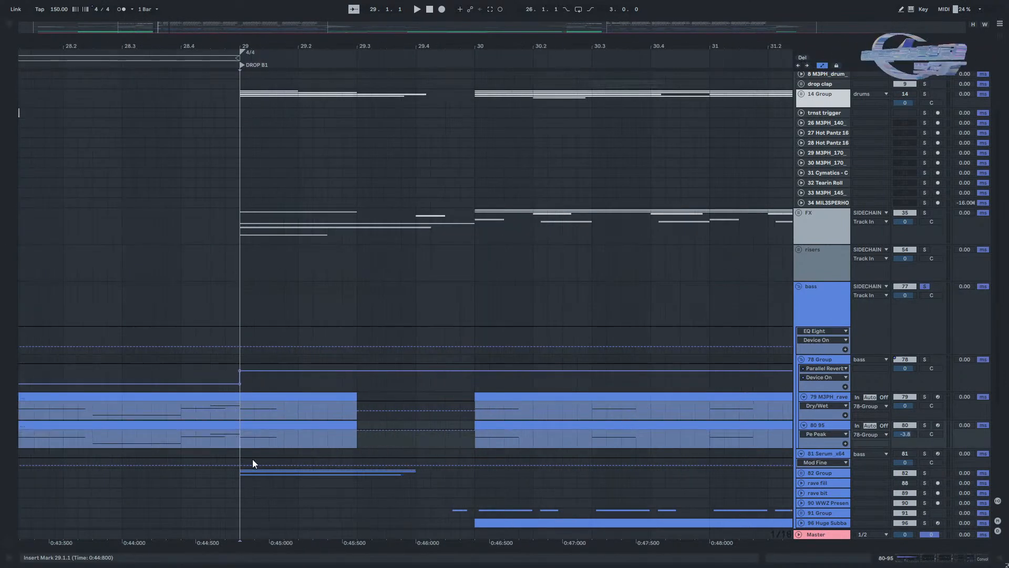
Unfold the 82 Group inside the bass group and show the device chain of its 83 Instrument track.
scroll(250, 464, "down", 5)
scroll(471, 352, "right", 3)
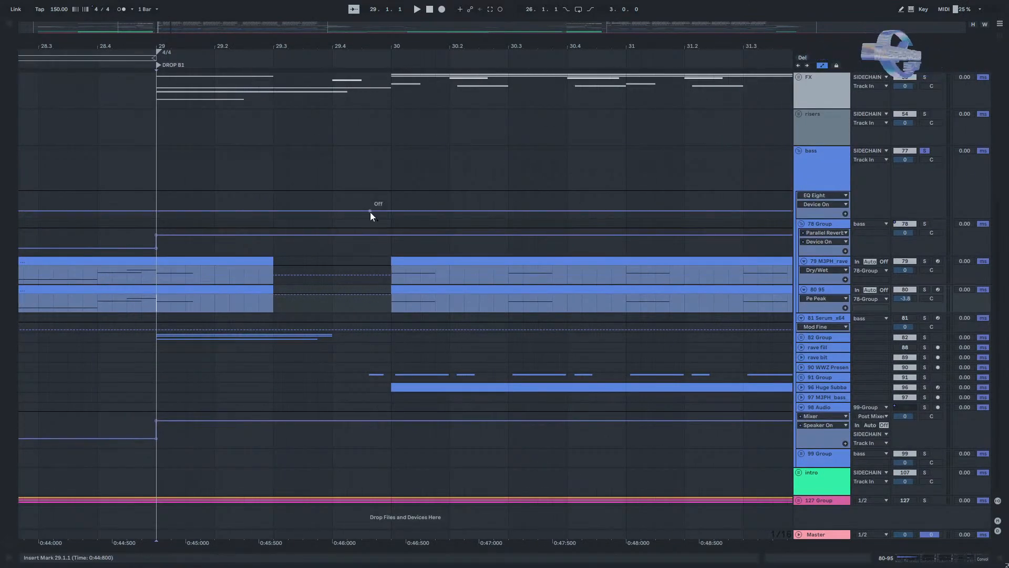
scroll(370, 213, "down", 4)
left_click(801, 337)
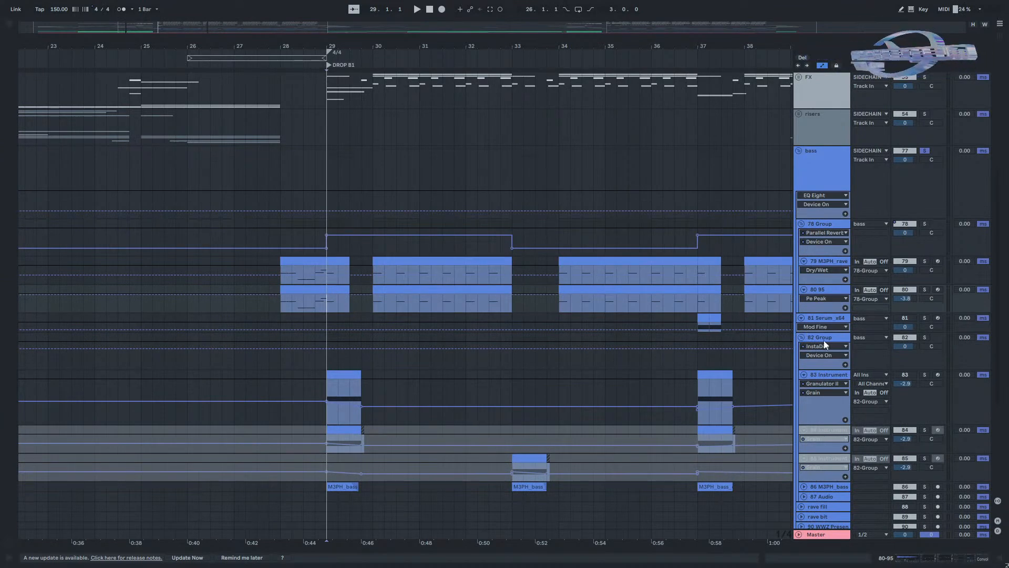
double_click(824, 339)
scroll(824, 347, "down", 1)
left_click(825, 346)
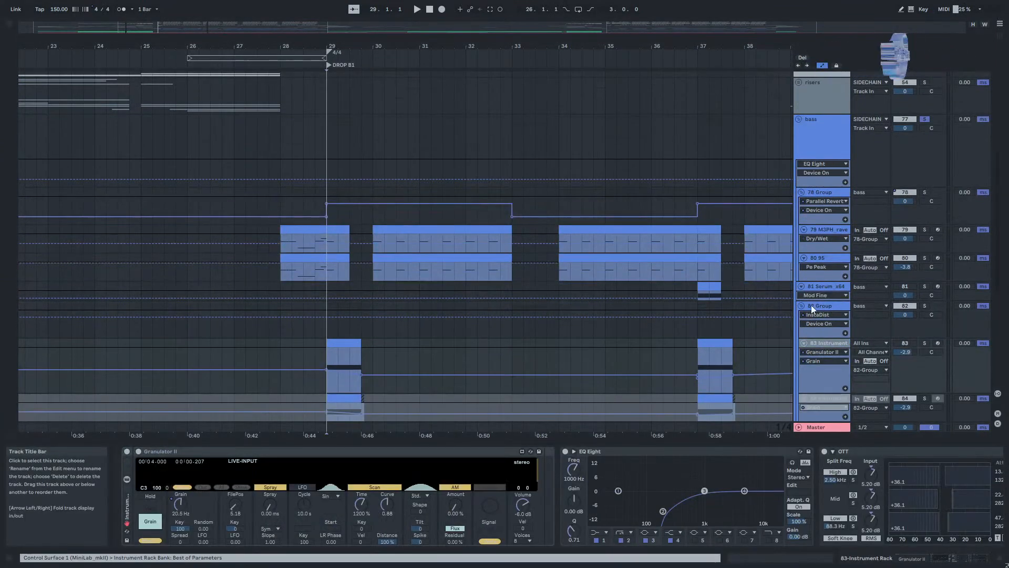
Solo the 78 Group and play it from bar 28.
left_click(827, 191)
left_click(925, 192)
left_click(276, 189)
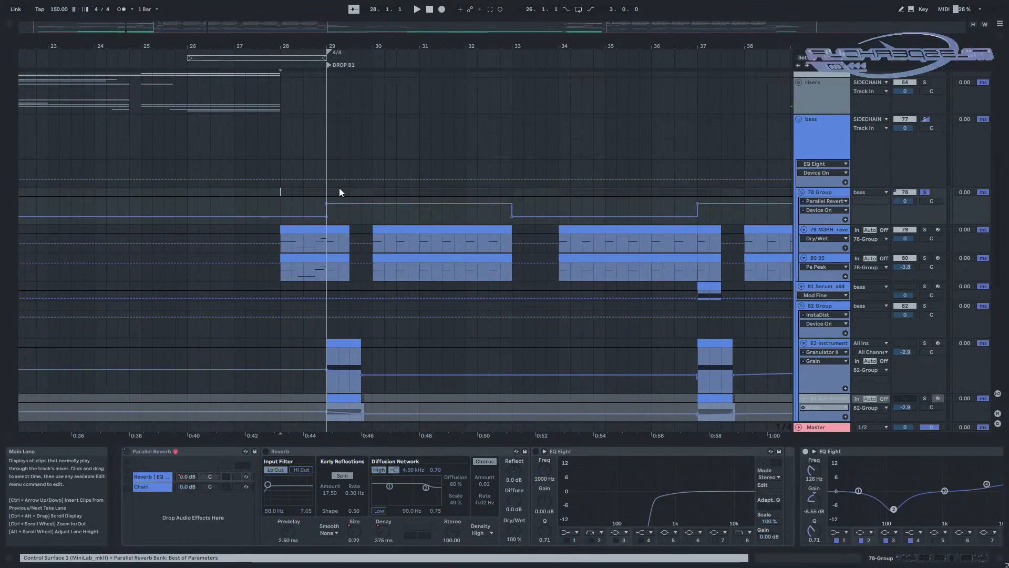
key("space")
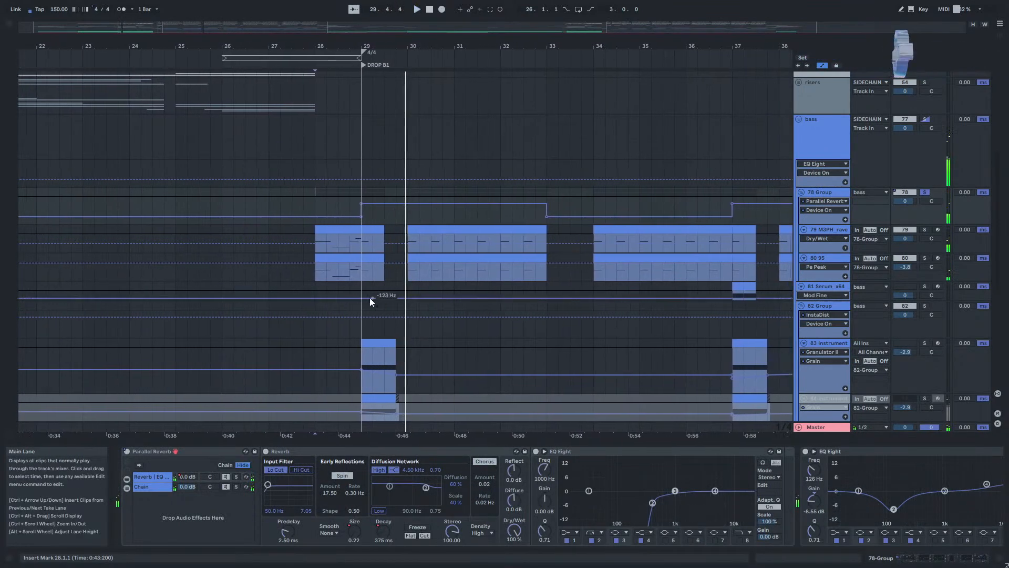
Select bar 29 on the 79 M3PH_rave and 80 95 tracks and audition the soloed group from there.
left_click(311, 283)
left_click_drag(314, 277, 360, 278)
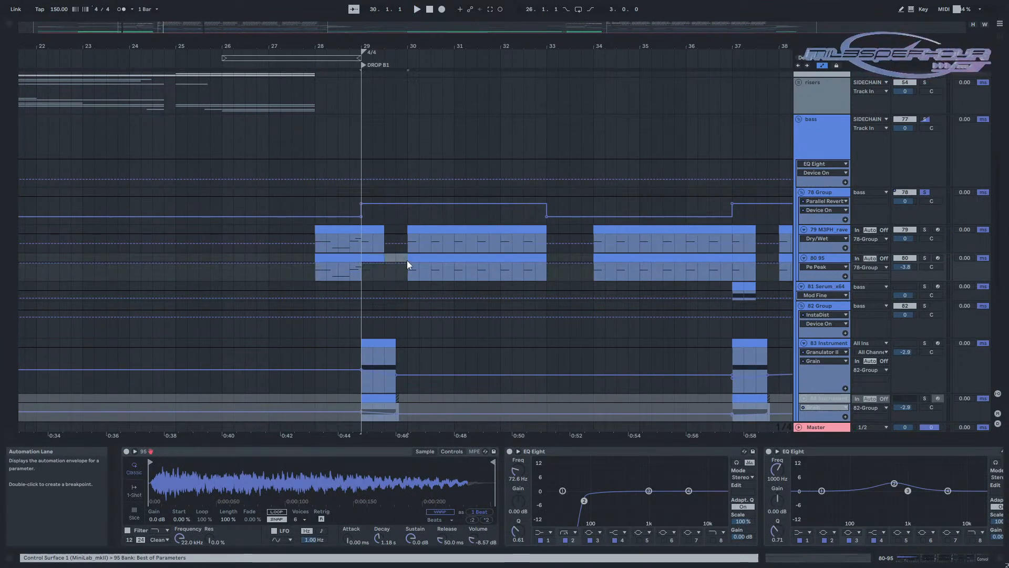
left_click(414, 239, "shift")
key("space")
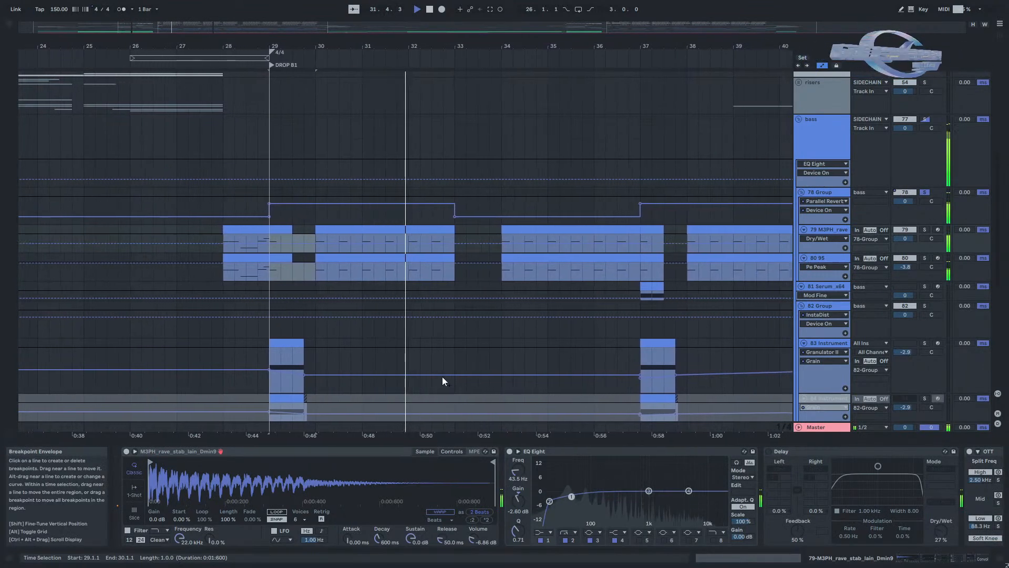
key("space")
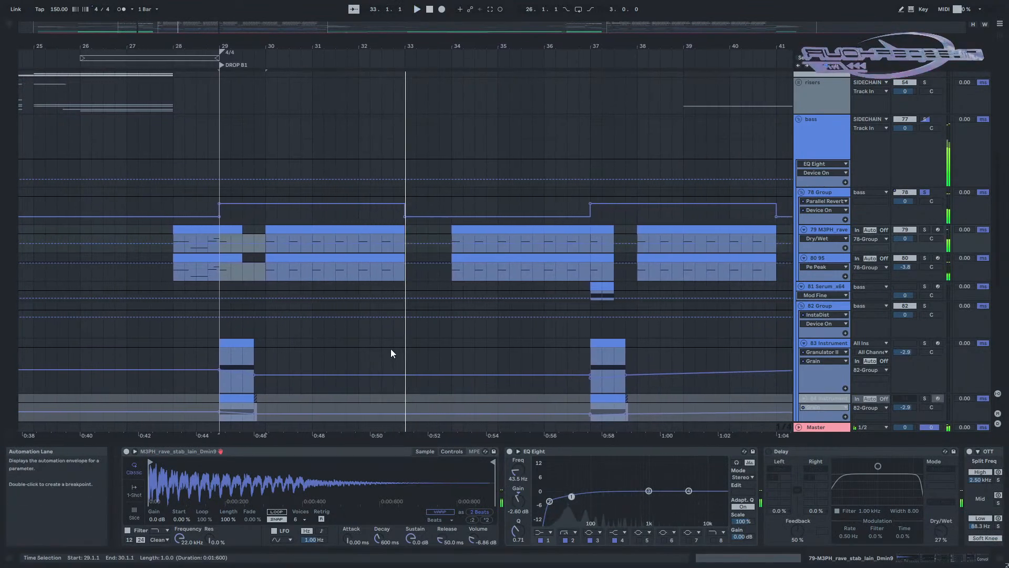
left_click(393, 350)
left_click(347, 351)
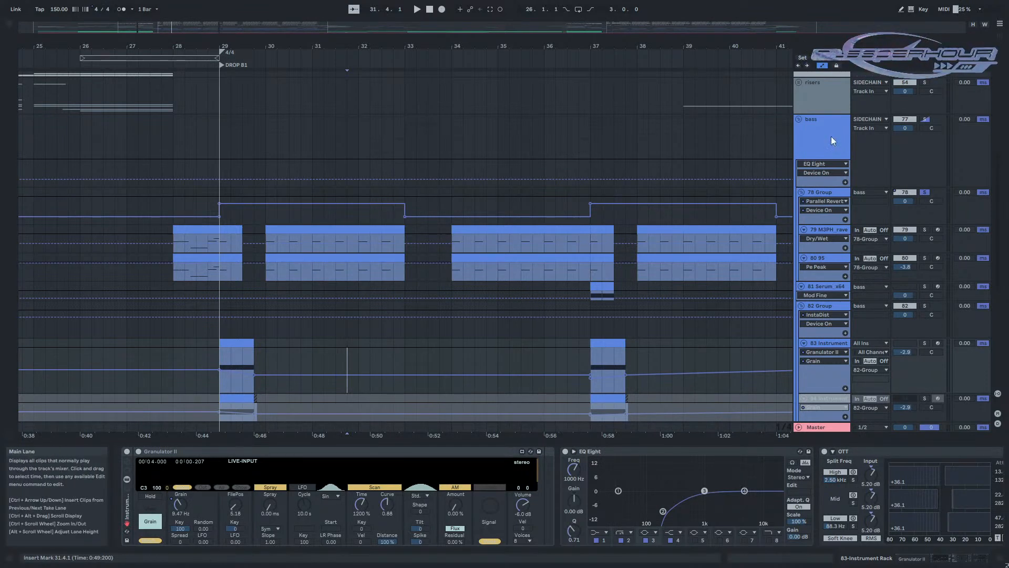
Unsolo the 78 Group and play the full mix from bar 29 to hear the bass in context.
left_click(216, 155)
key("space")
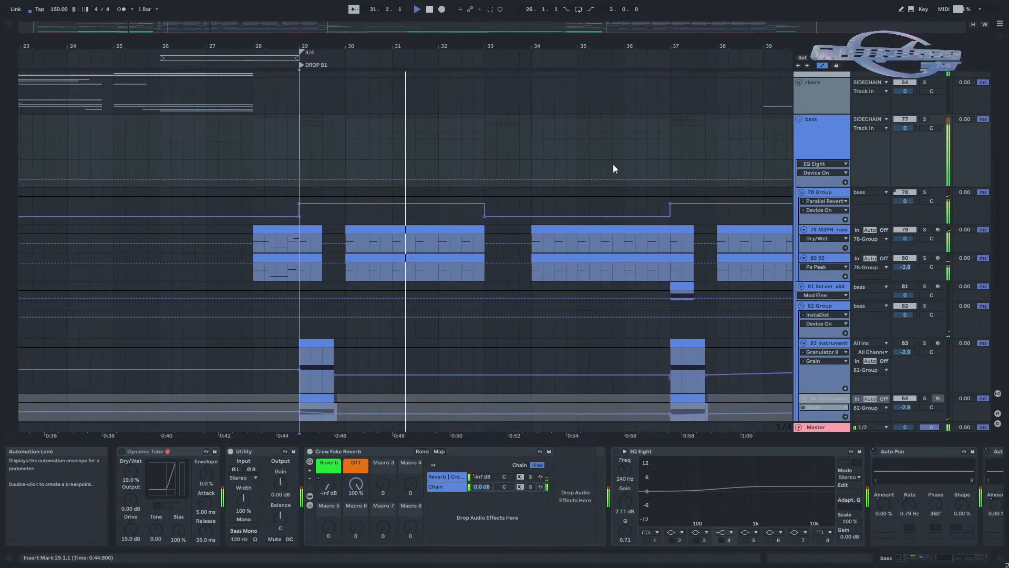
scroll(815, 160, "up", 10)
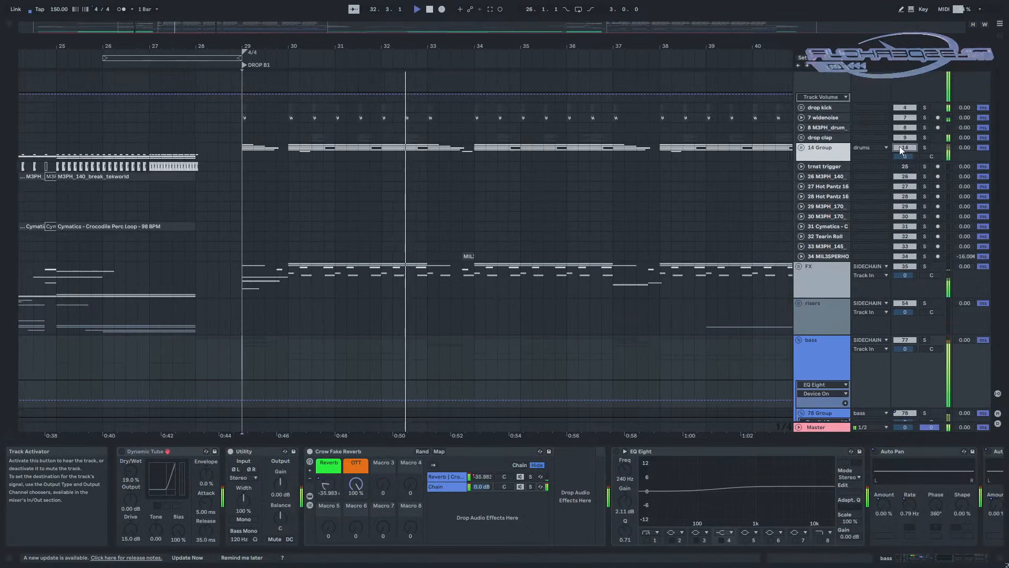
scroll(494, 222, "down", 5)
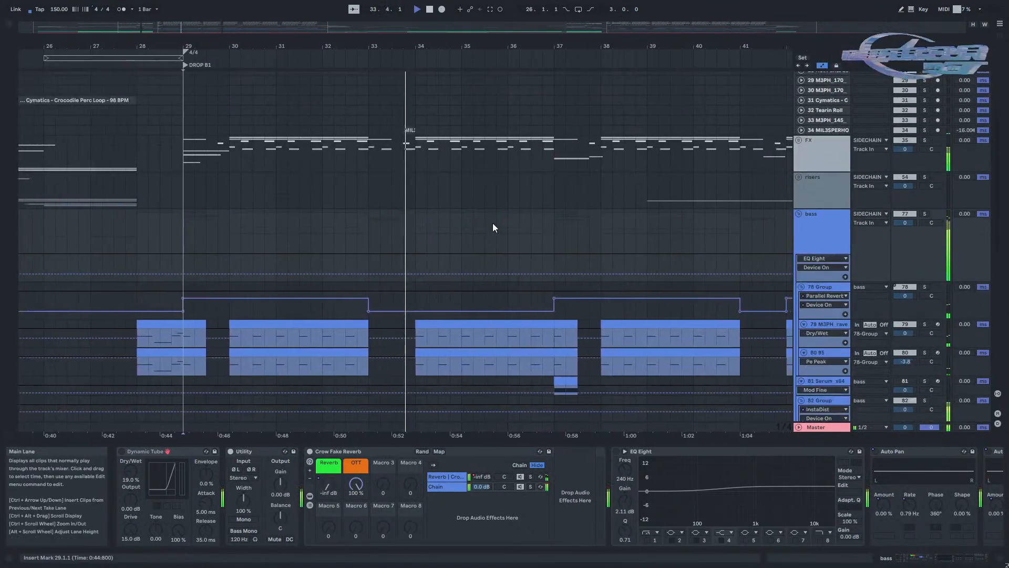
left_click(337, 245)
key("space")
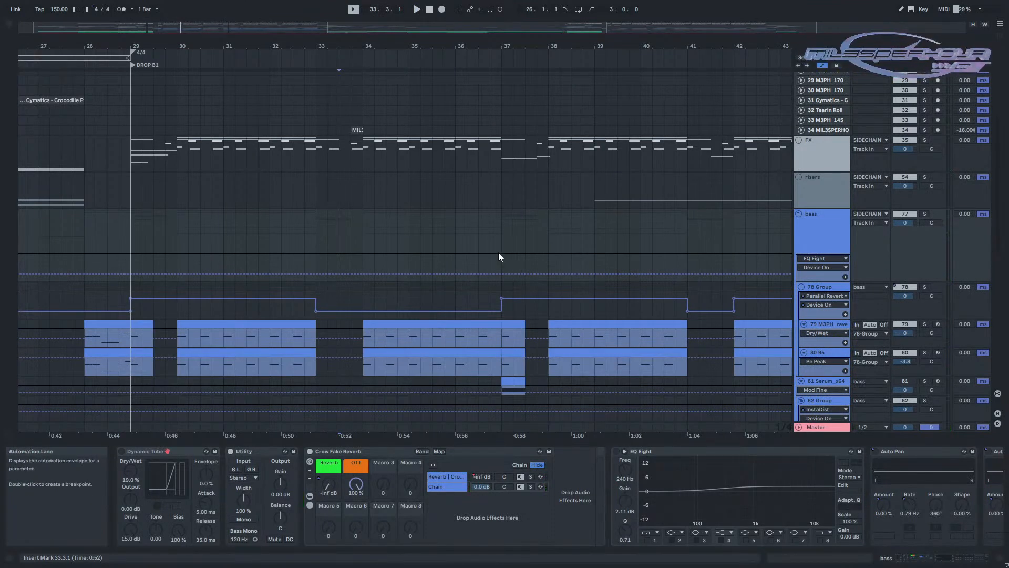
Show the device chain of the 79 M3PH_rave track inside the 78 Group.
scroll(446, 250, "down", 1)
scroll(446, 250, "down", 2)
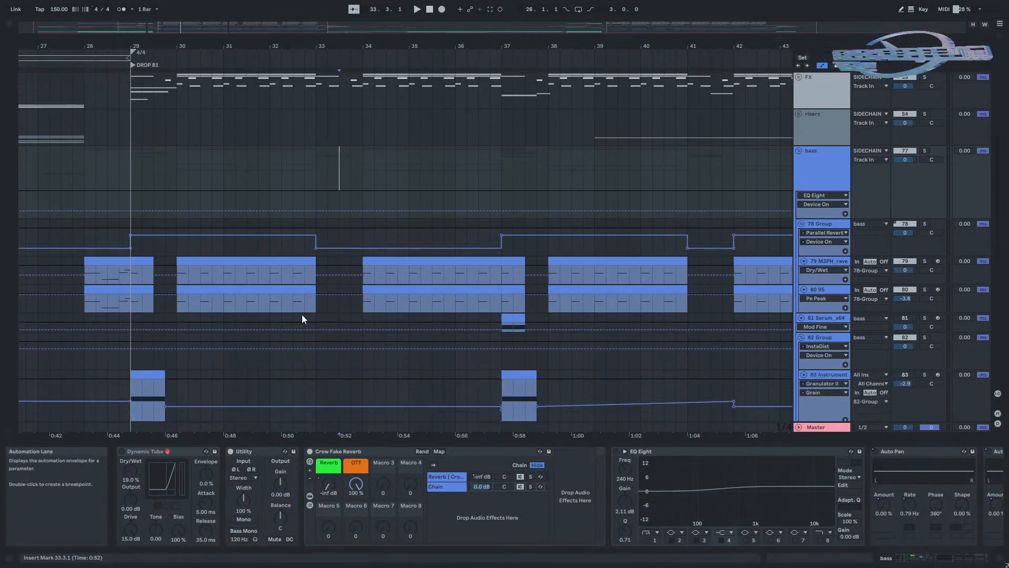
left_click(339, 305)
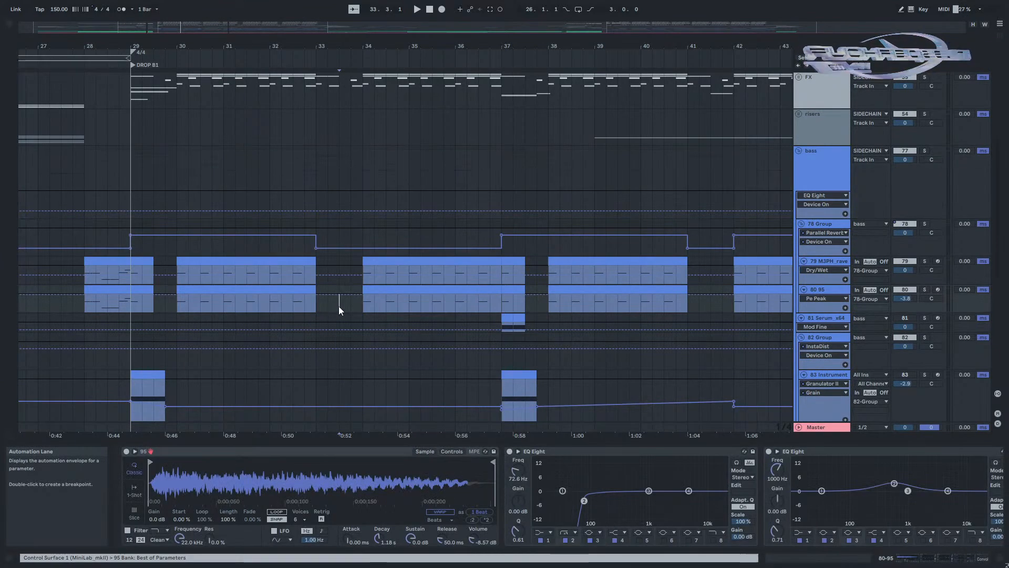
left_click(815, 264)
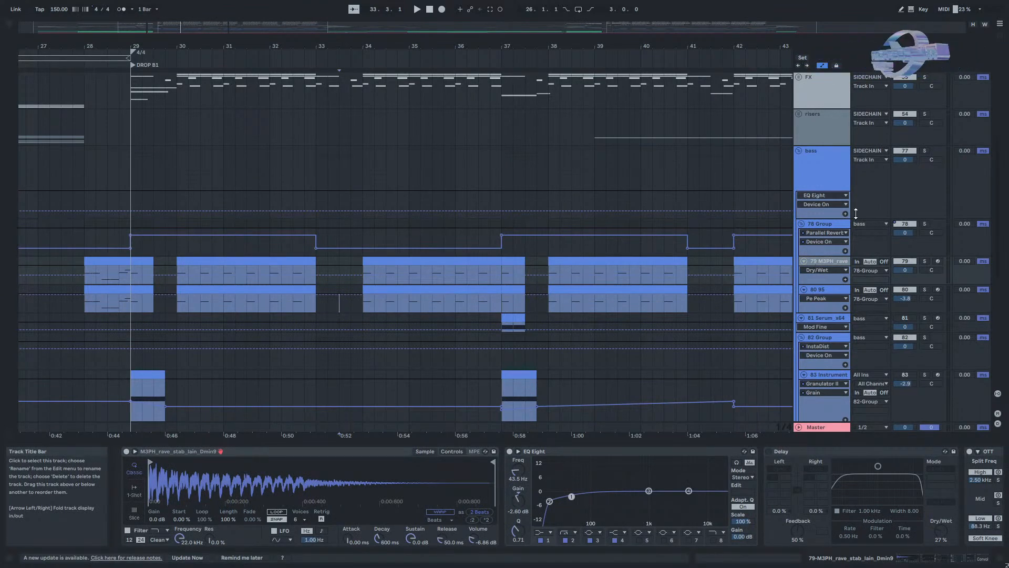
Group the track's EQ Eight into an Audio Effect Rack, show its chain list and create a second, empty chain.
left_click(529, 450)
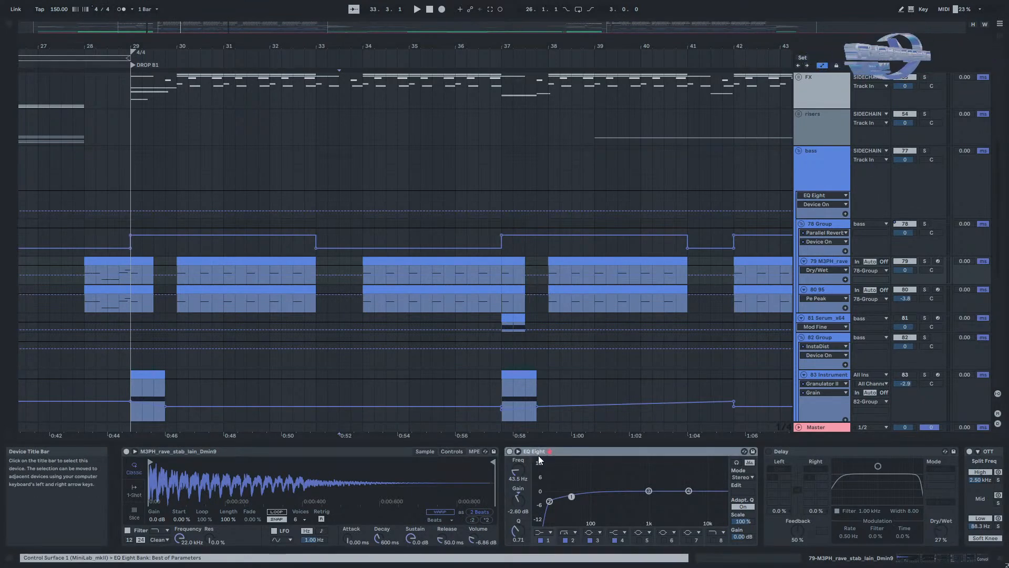
key("ctrl+g")
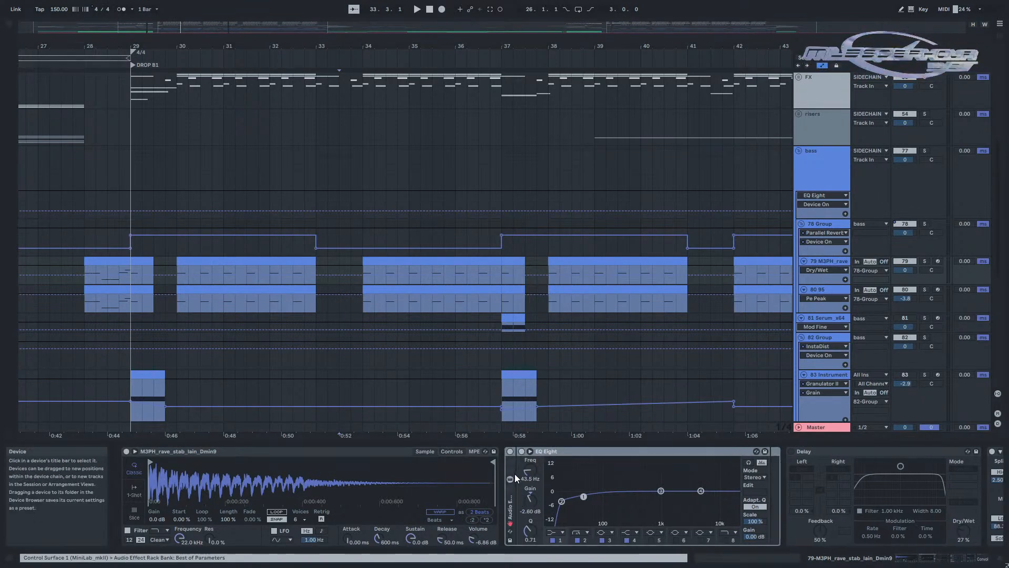
left_click(509, 487)
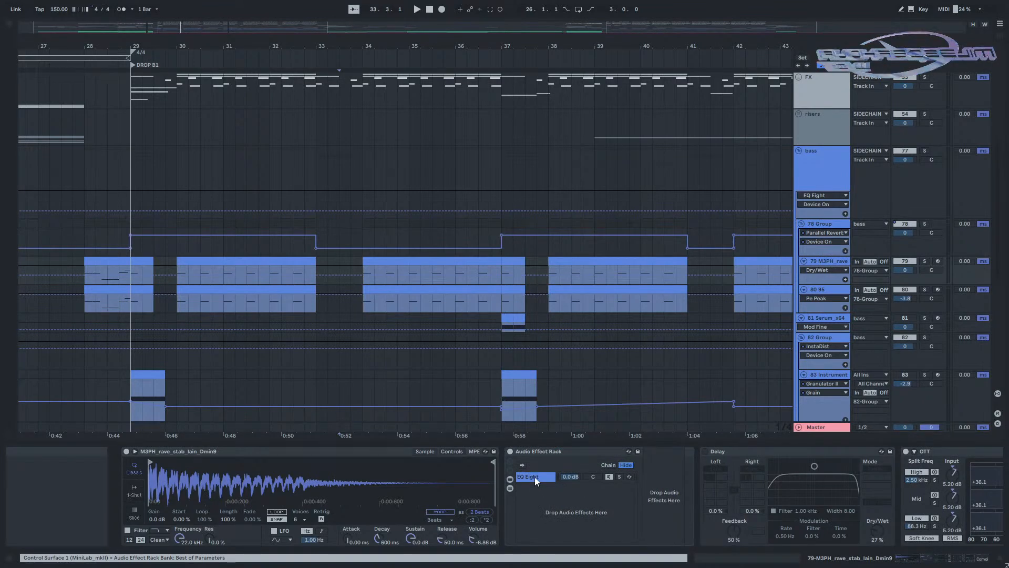
right_click(529, 541)
left_click(531, 492)
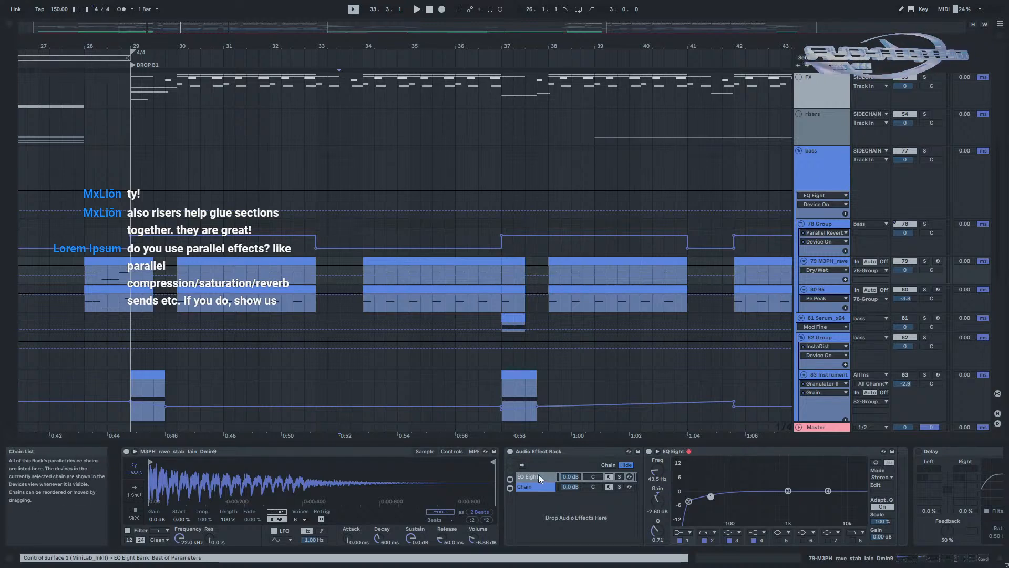
Move the EQ Eight out of the Audio Effect Rack to sit before it, and select the rack.
left_click(664, 460)
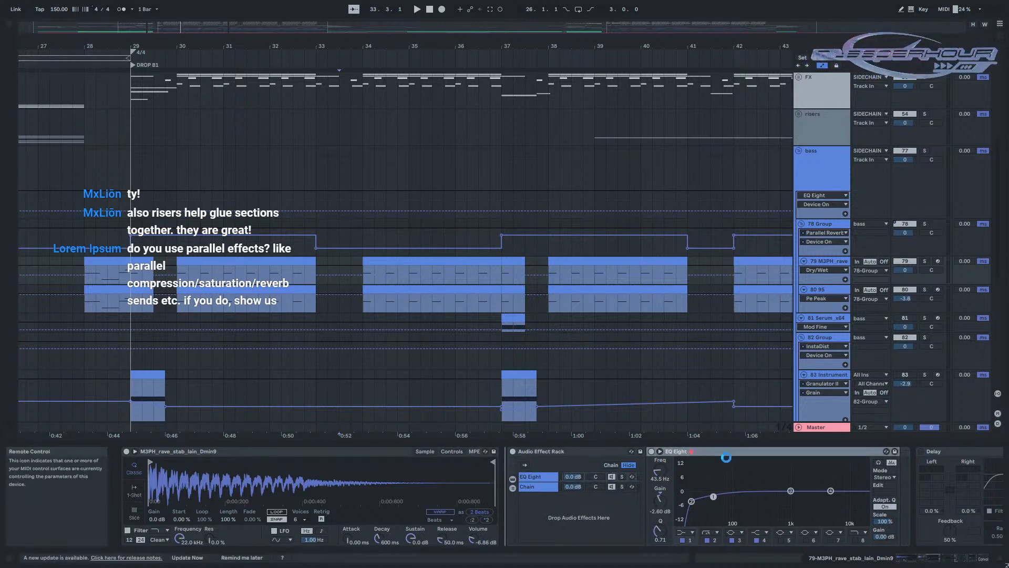
key("ctrl+z")
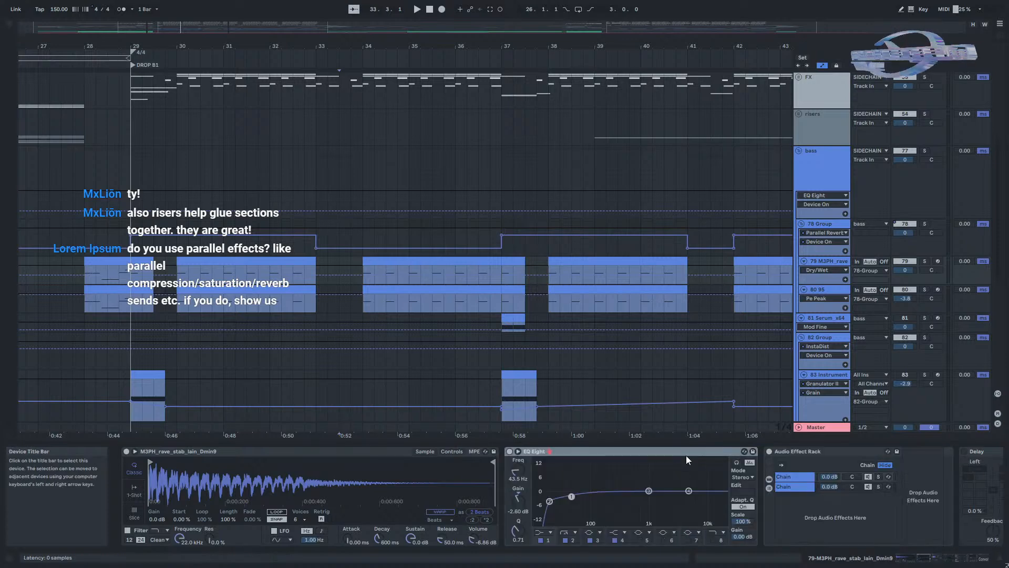
left_click(793, 451)
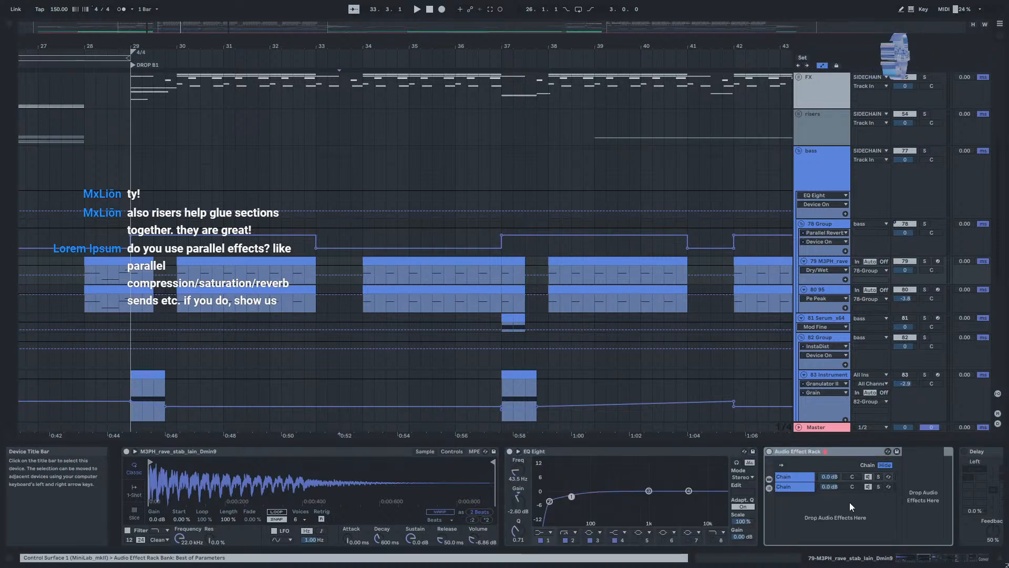
Delete the Audio Effect Rack from the 79 M3PH_rave track and view the remaining effects in its chain.
key("Delete")
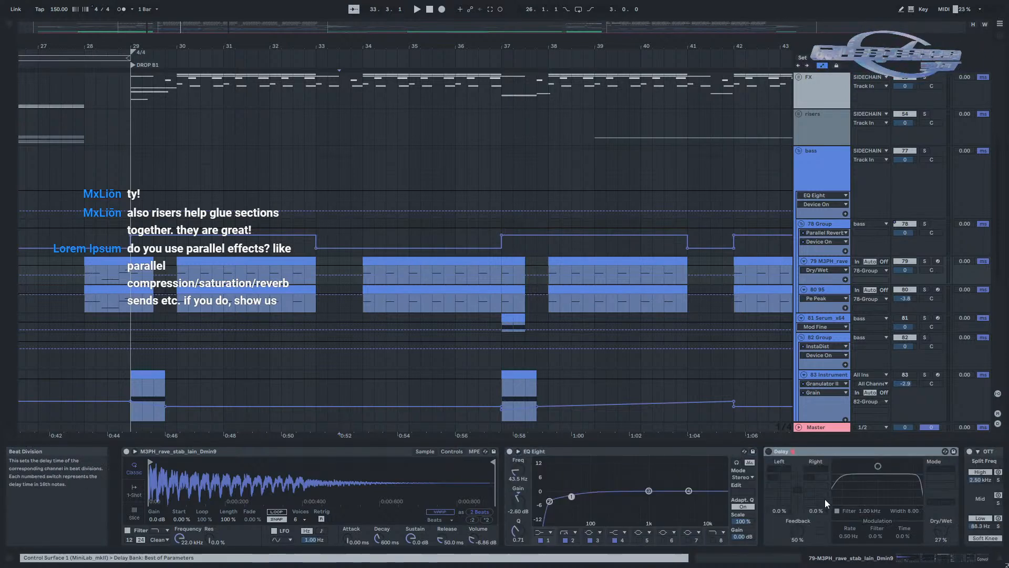
scroll(824, 499, "right", 10)
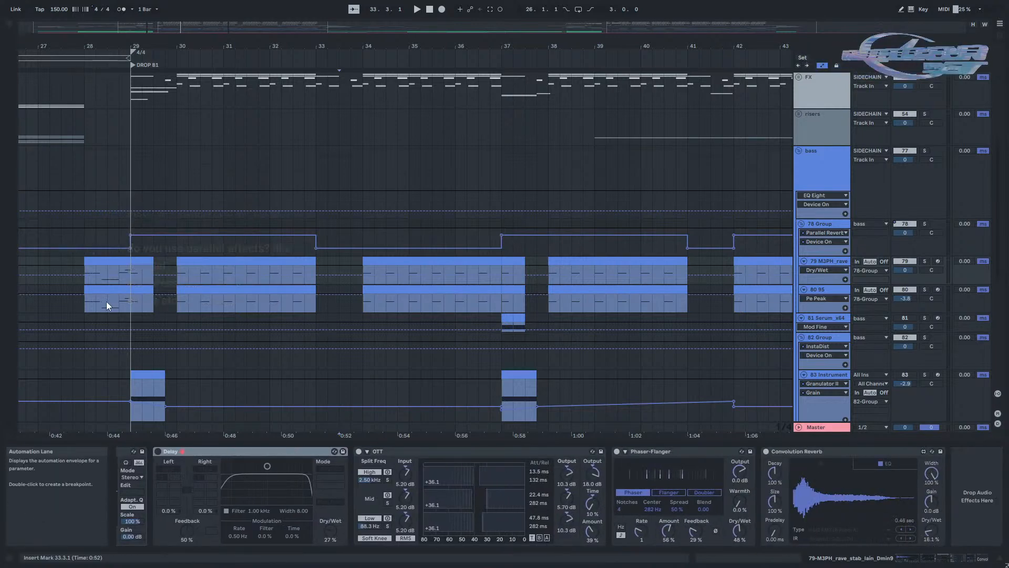
Solo the 79 M3PH_rave track and play its clip from bar 30.
left_click(134, 307)
left_click(815, 223)
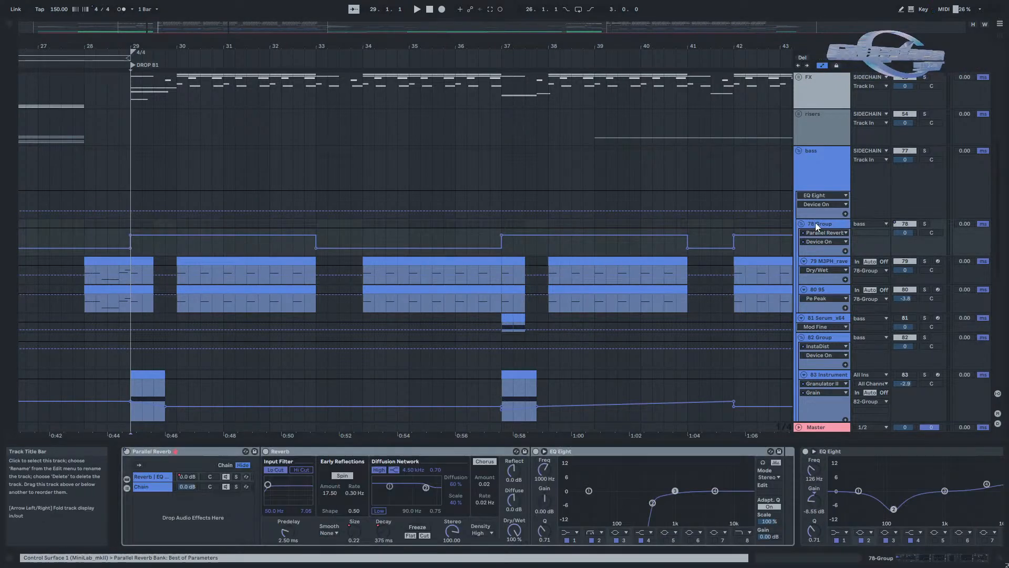
left_click(925, 260)
left_click(820, 257)
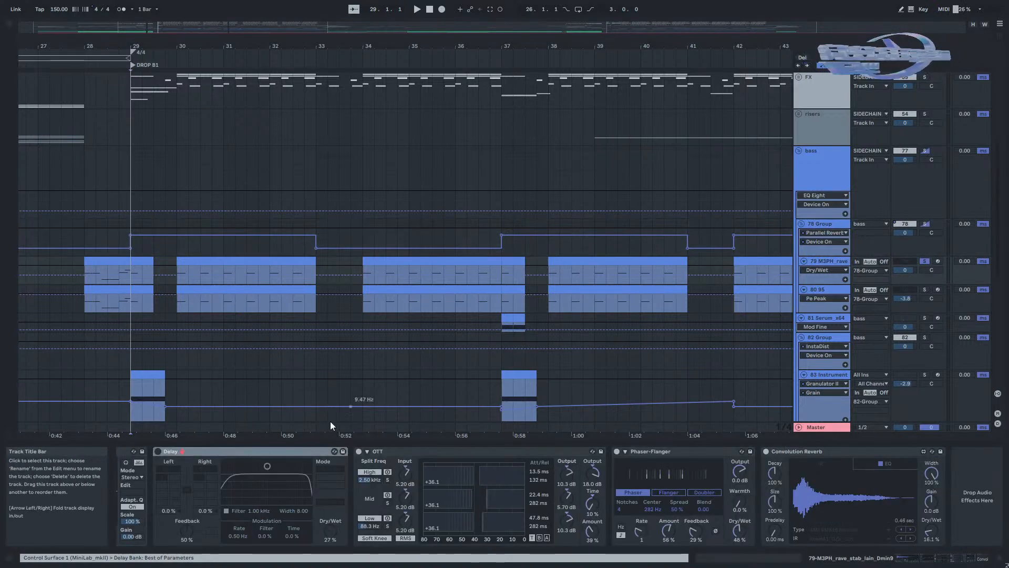
left_click(228, 259)
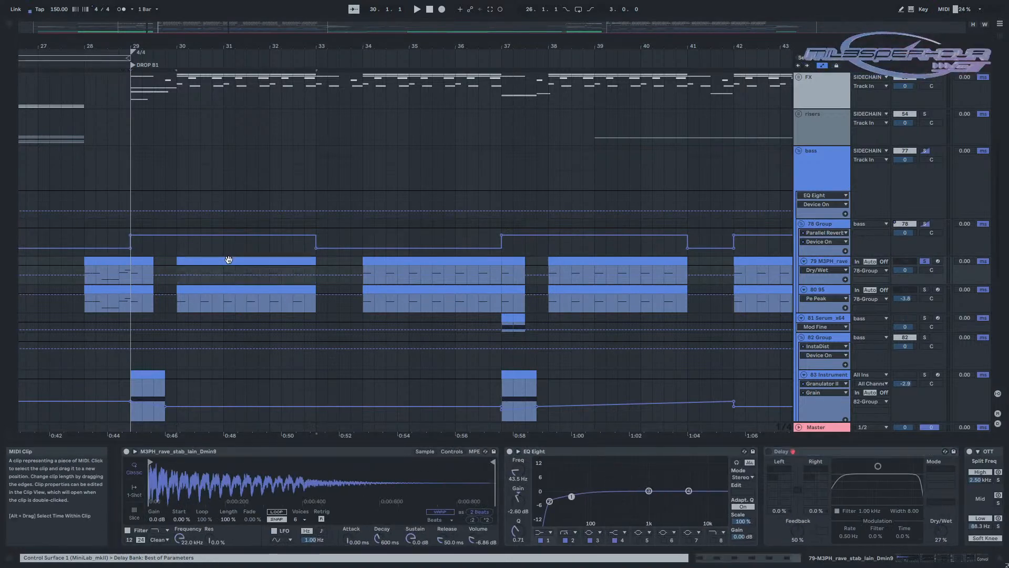
key("space")
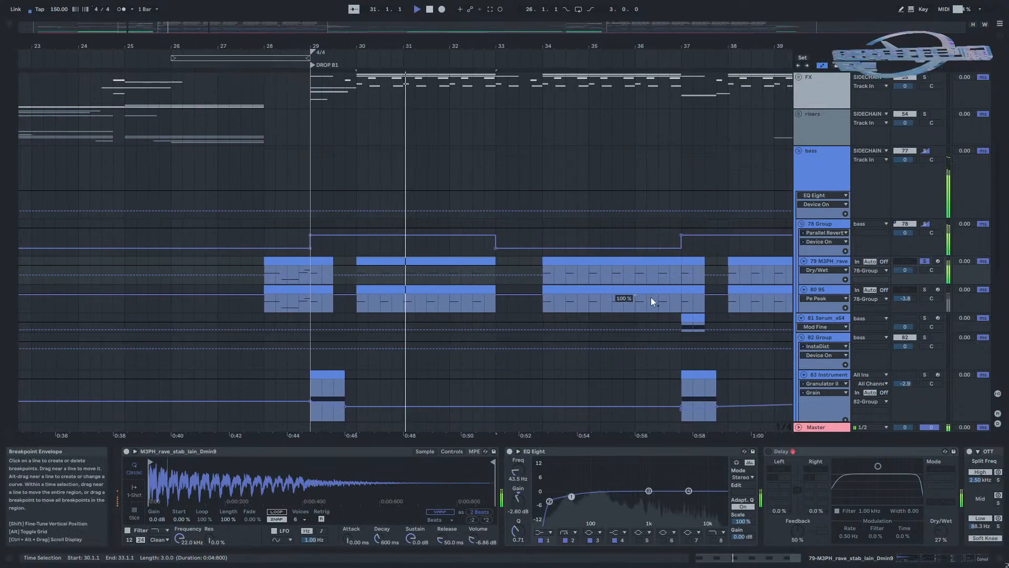
key("space")
Solo the 80 95 track and examine its device chain from the sampler through to the Convolution Reverb.
left_click(924, 290)
left_click(840, 292)
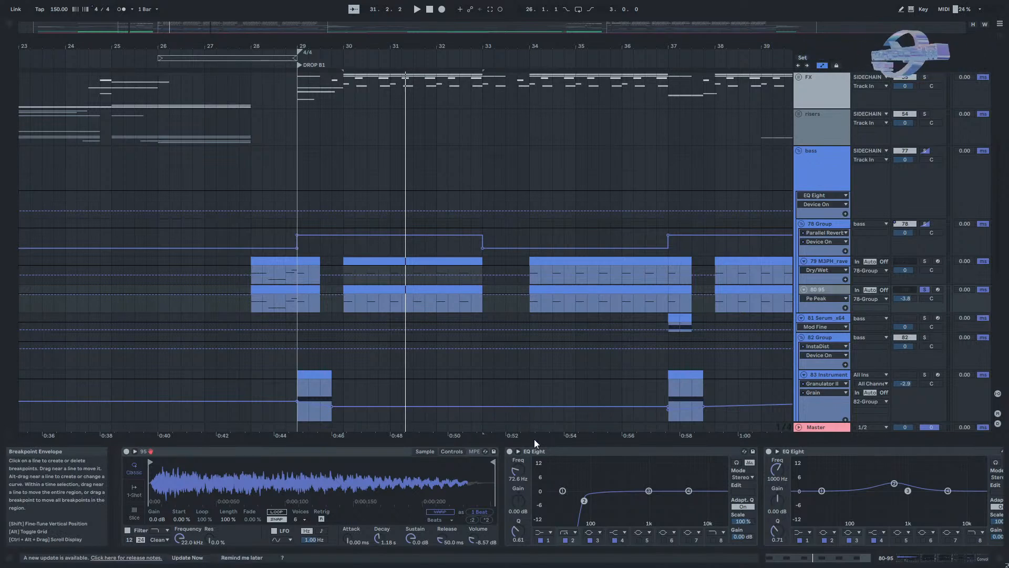
scroll(547, 463, "right", 5)
scroll(247, 458, "right", 3)
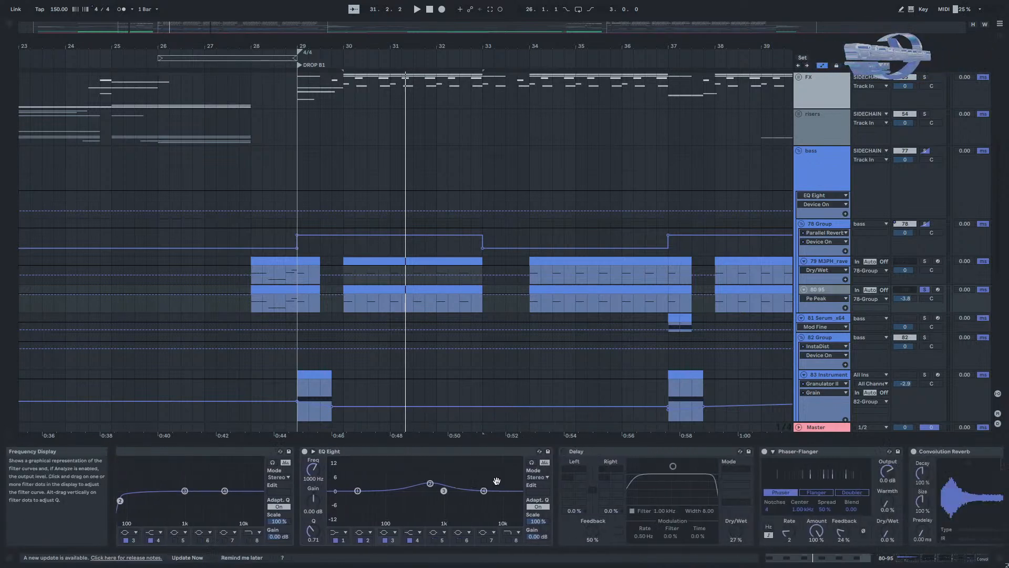
scroll(279, 462, "left", 6)
scroll(387, 500, "left", 2)
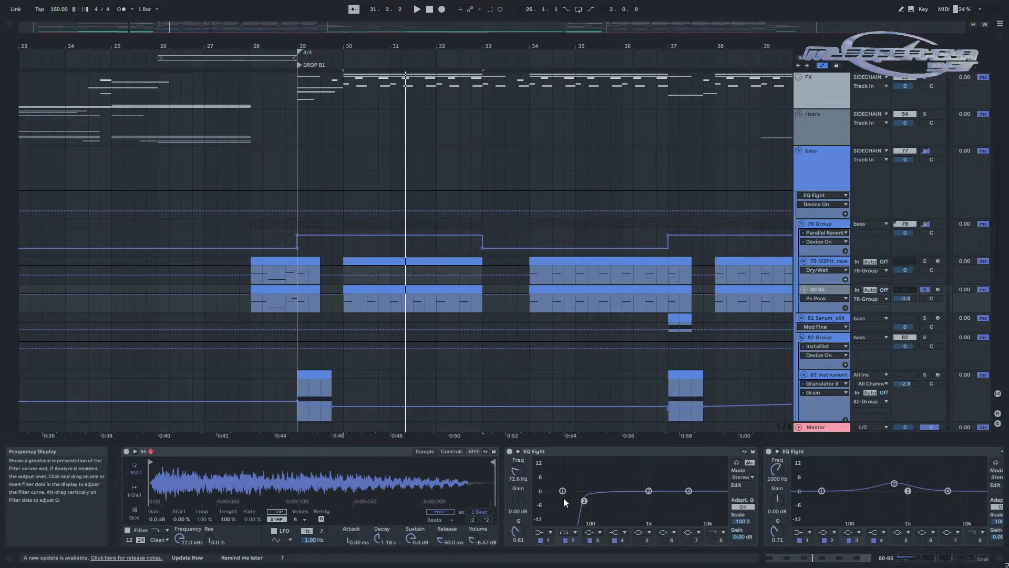
Play the soloed 80 95 track from bar 30 and clear the solos in the 78 Group.
key("space")
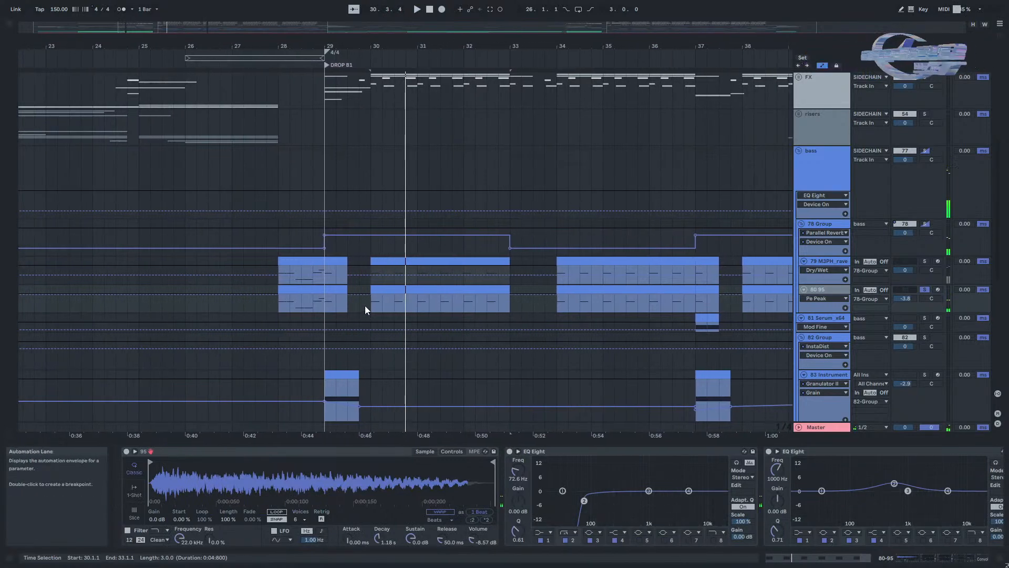
left_click(925, 261)
key("space")
left_click(446, 298)
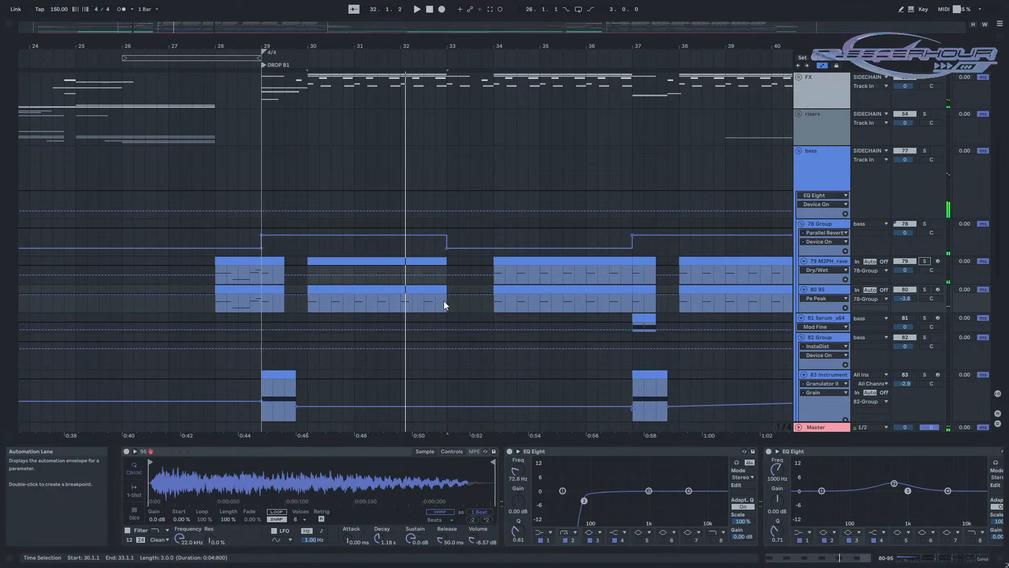
Solo the 84 Instrument track inside the 82 Group and play it from bar 29.
left_click(799, 151)
left_click(798, 150)
scroll(460, 297, "down", 6)
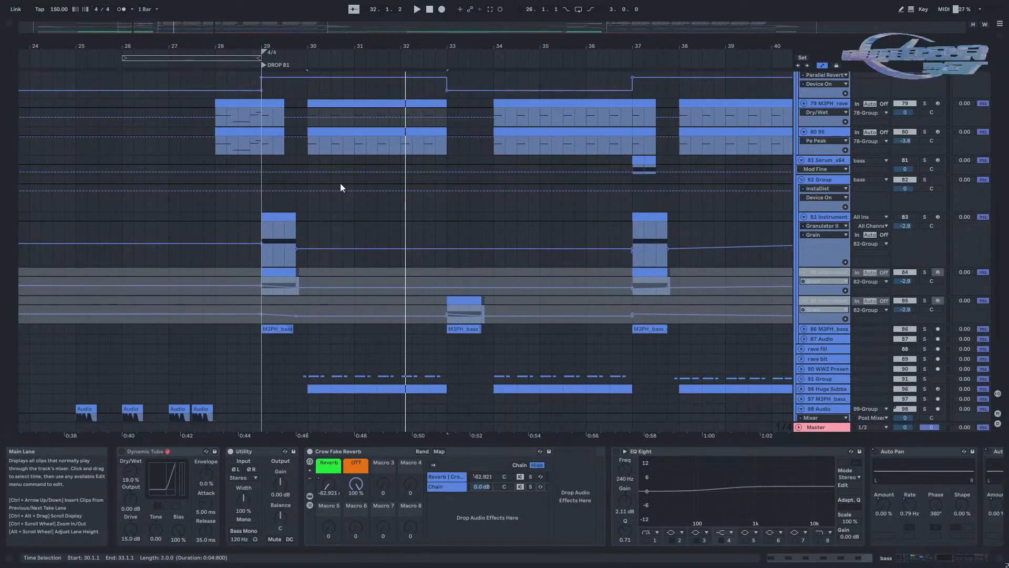
left_click(276, 197)
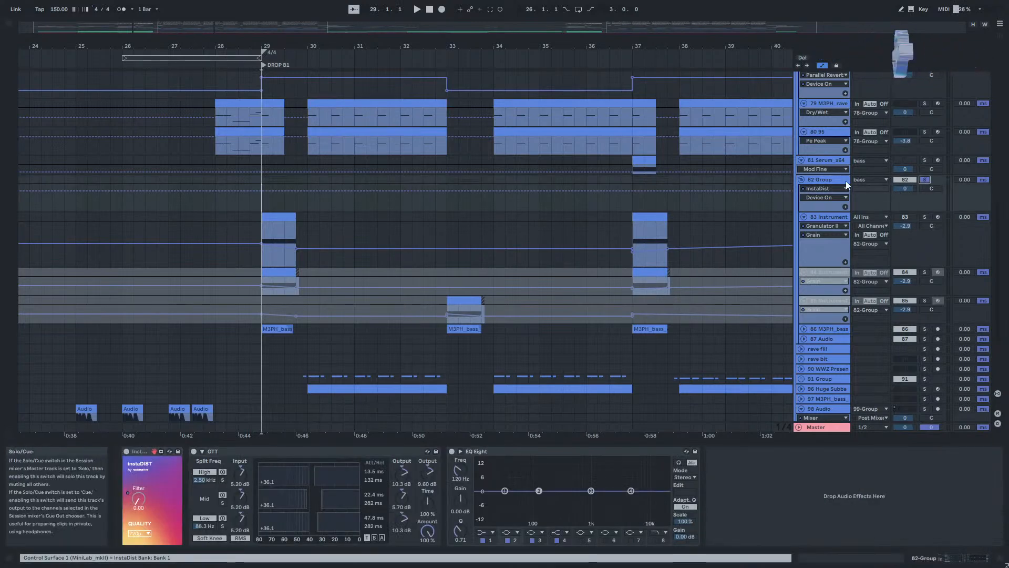
left_click(802, 180)
left_click(802, 179)
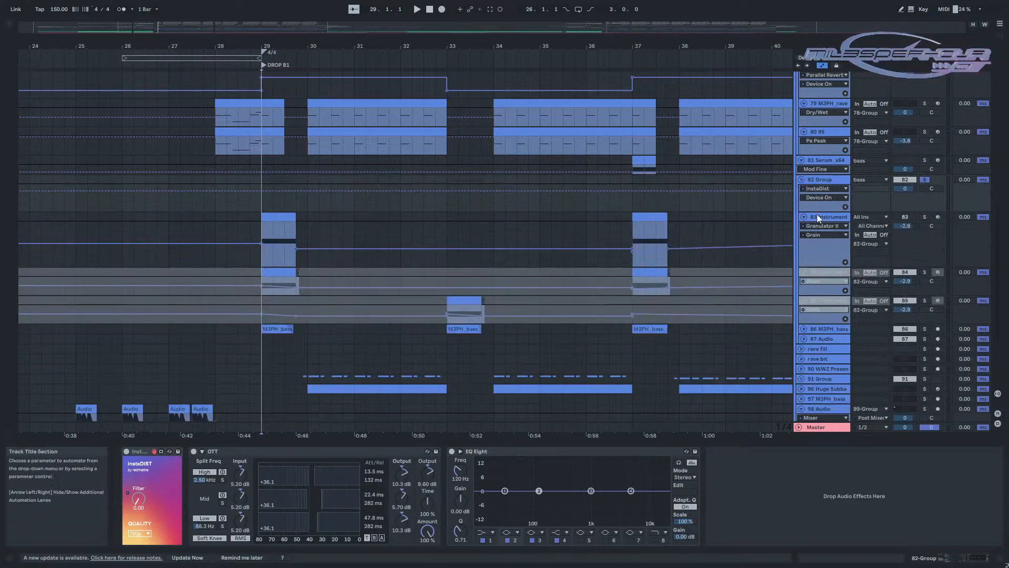
left_click(818, 216)
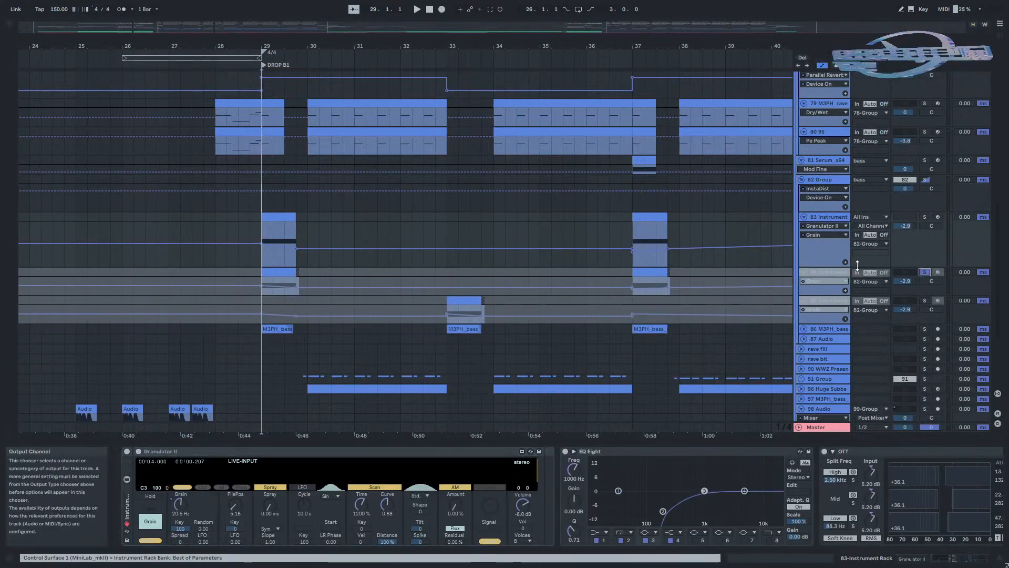
key("space")
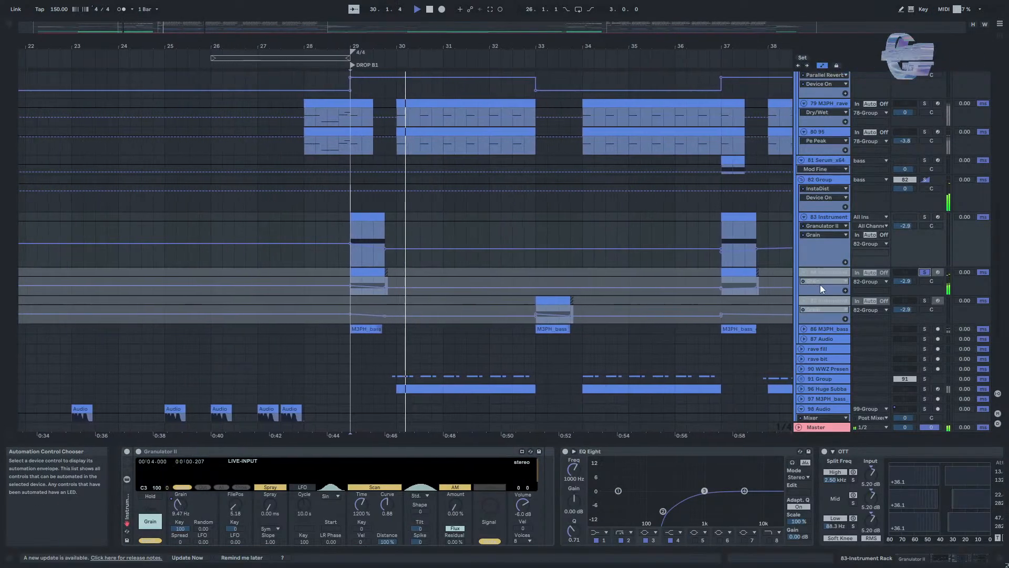
left_click(800, 278)
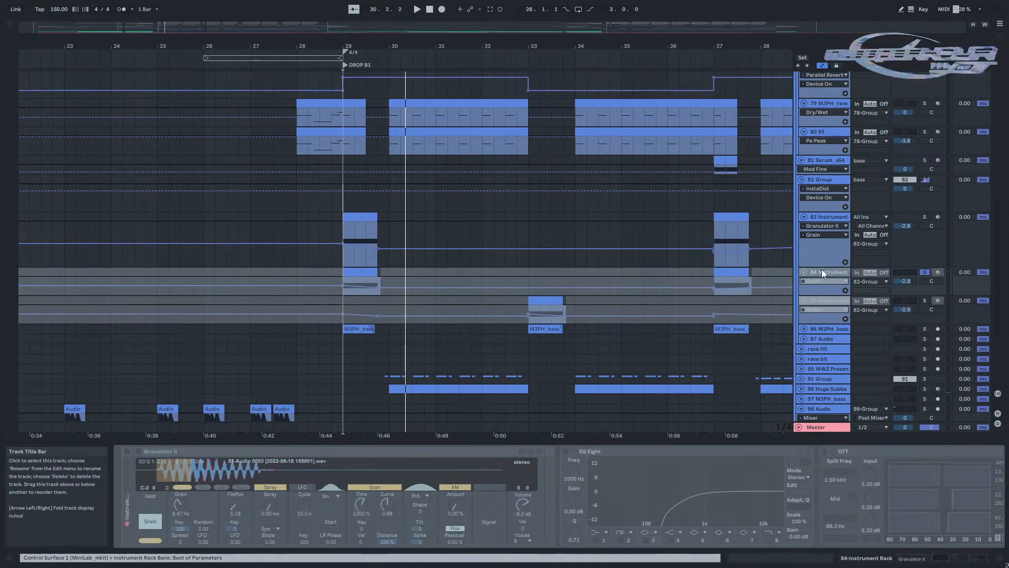
key("ctrl+t")
left_click(818, 306)
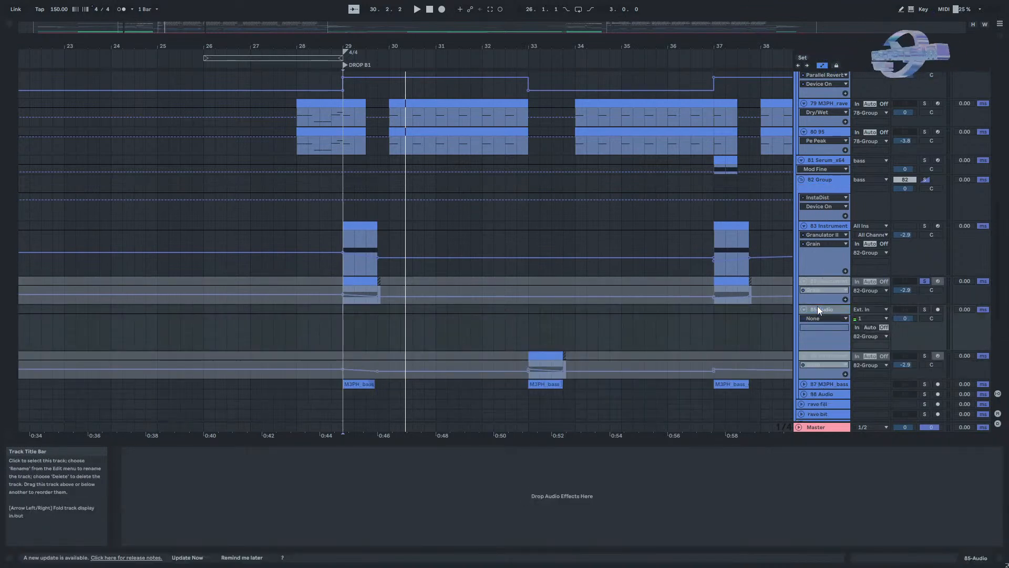
key("Delete")
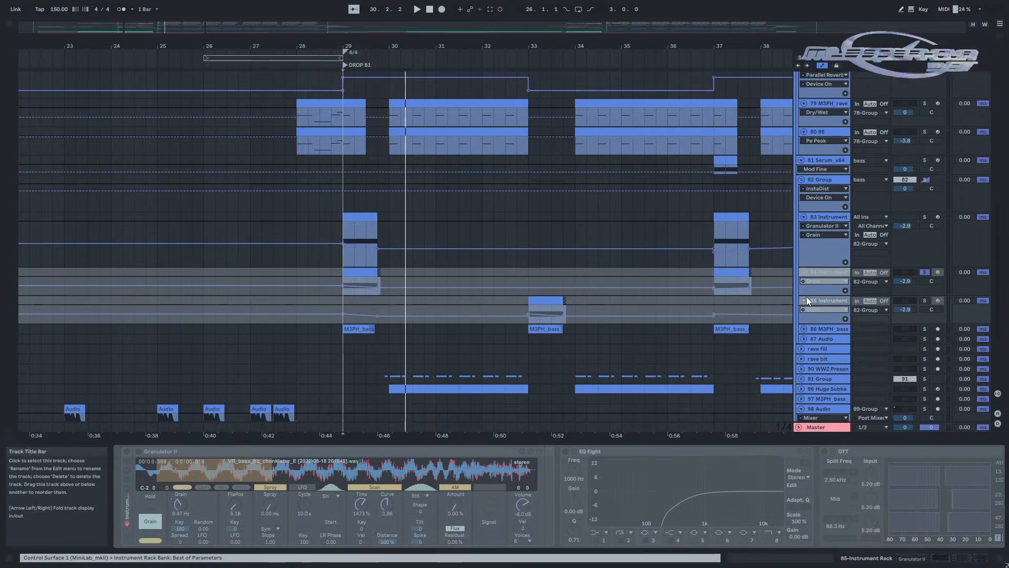
Unfreeze the 84 Instrument track in the 82 Group.
left_click(656, 299)
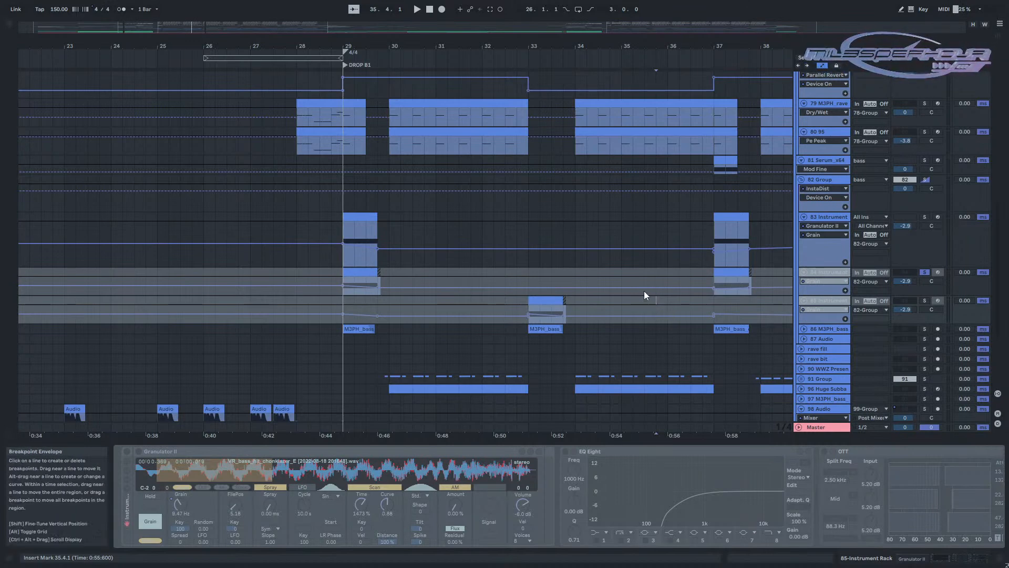
left_click(820, 273)
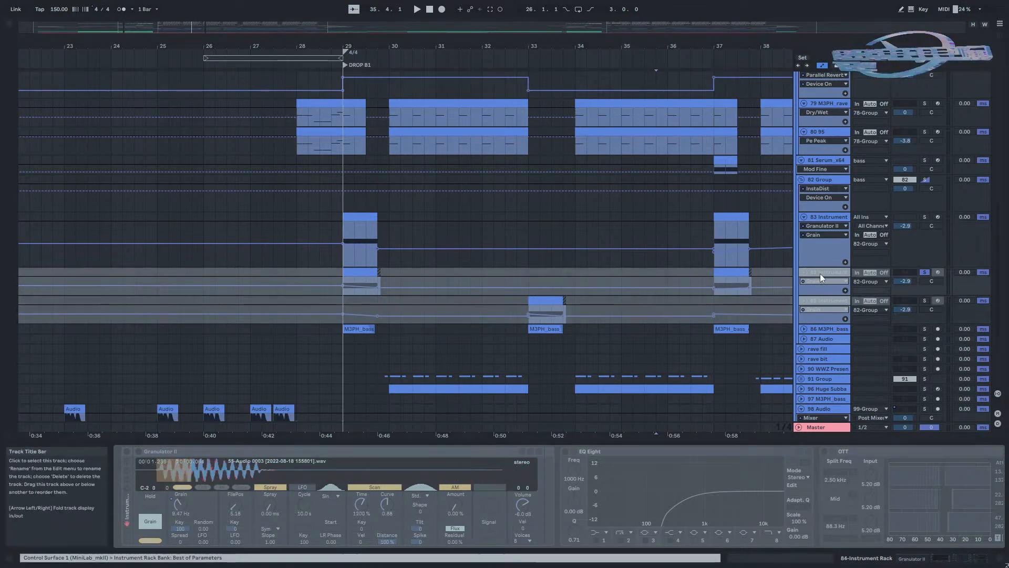
right_click(820, 273)
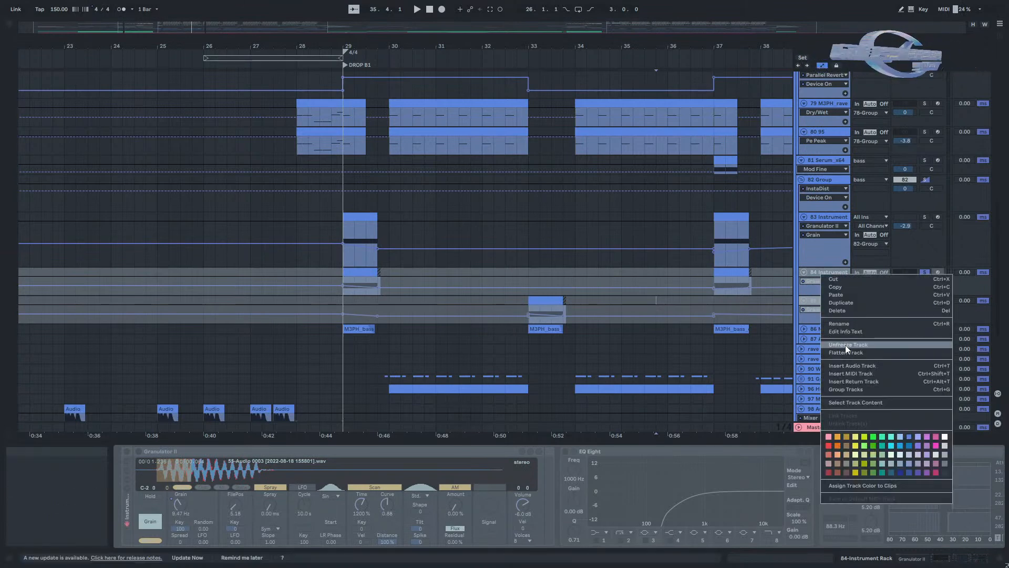
left_click(650, 337)
right_click(833, 271)
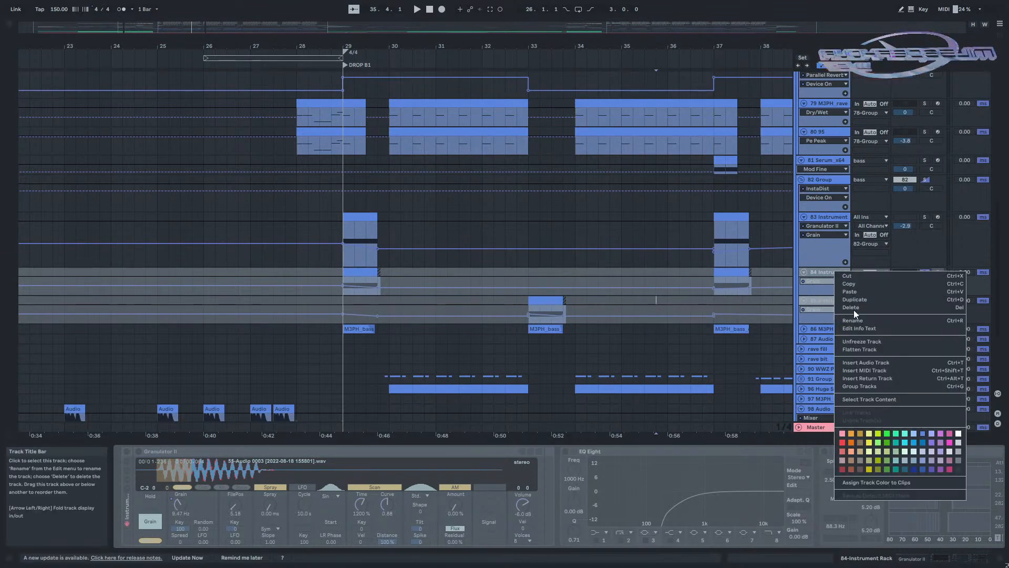
left_click(858, 344)
Play the unfrozen 84 Instrument track from bar 29 and show its device chain.
key("space")
key("space")
left_click(86, 271)
key("space")
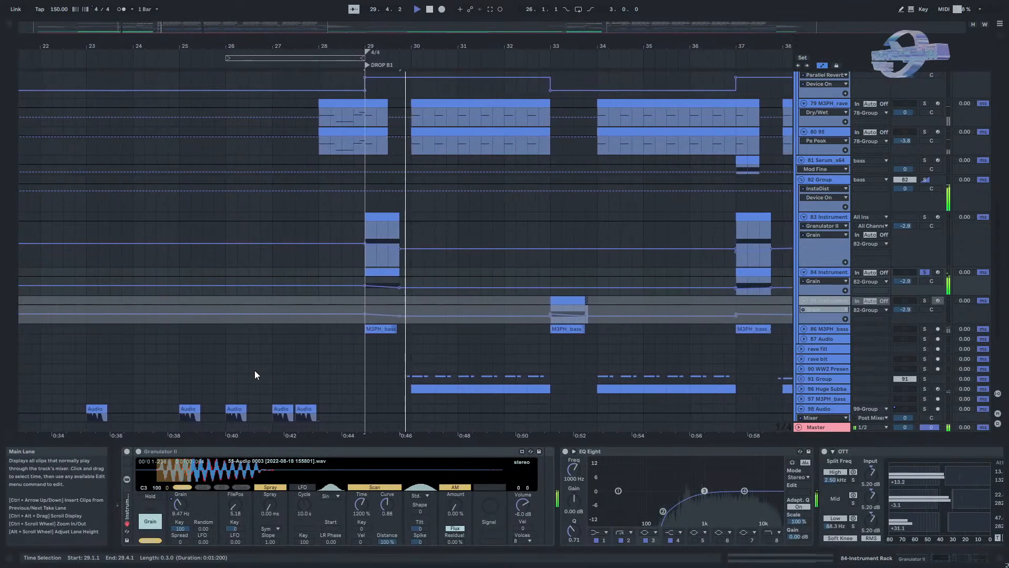
key("space")
left_click(427, 358)
left_click(366, 341)
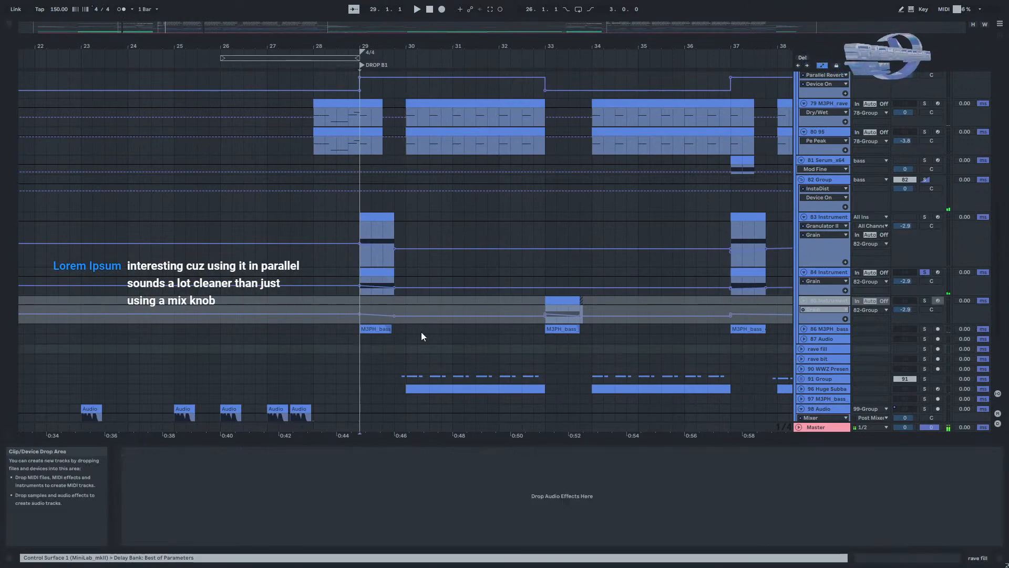
left_click(817, 273)
Deactivate the Crow Fake Reverb rack on the bass group and play the soloed track from bar 29.
scroll(817, 221, "up", 3)
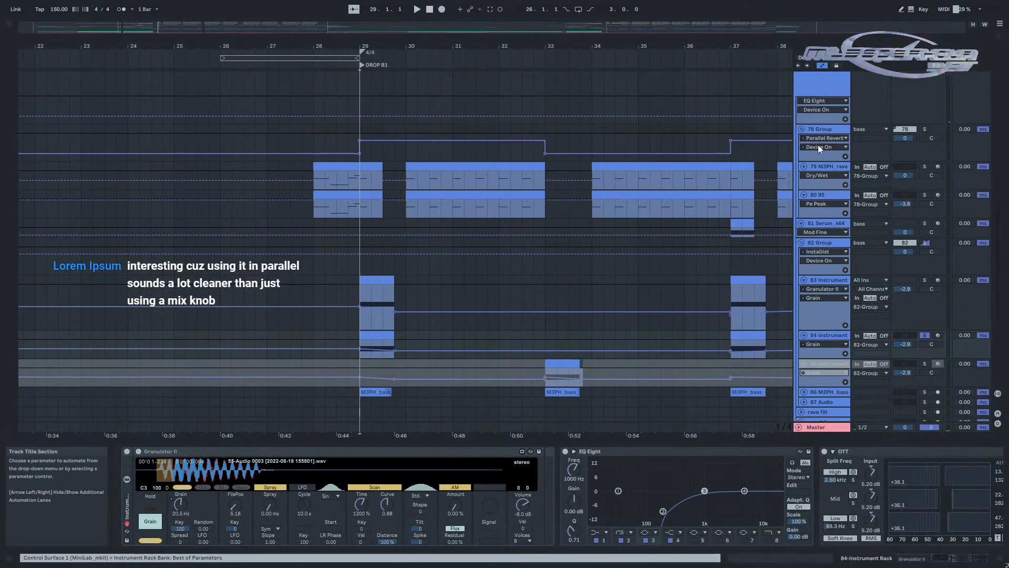
left_click(827, 84)
key("space")
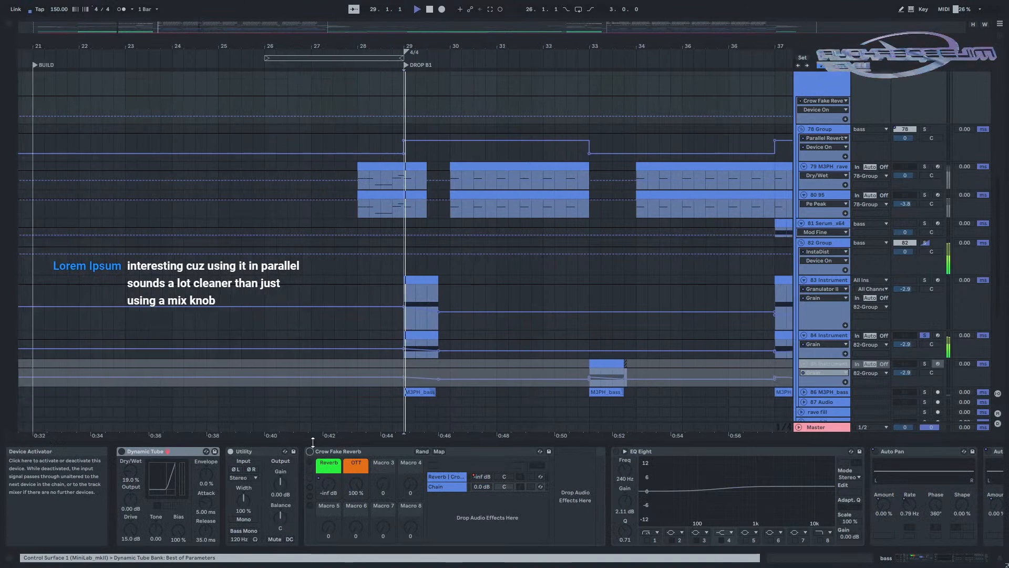
key("space")
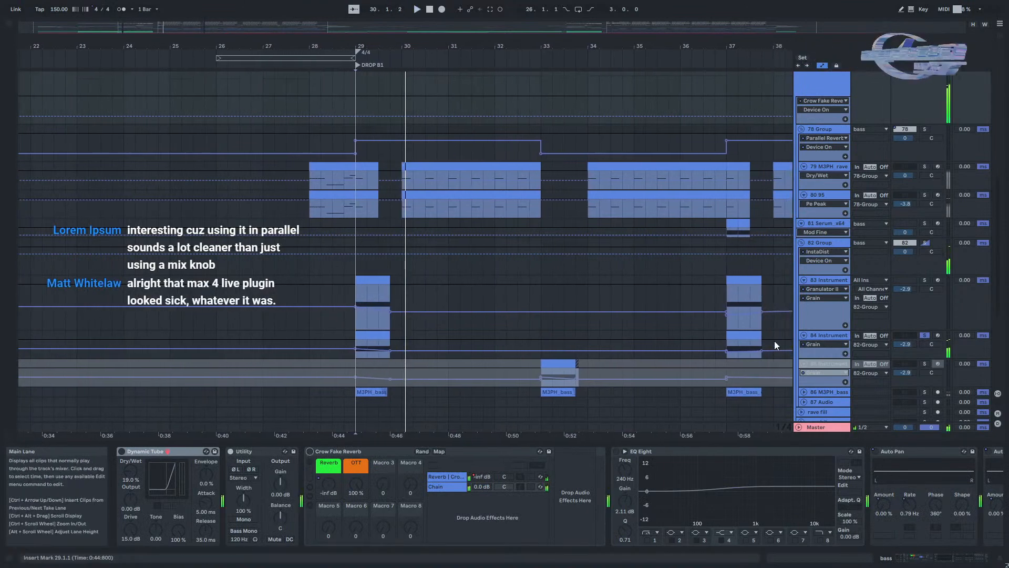
Show the Scan Time parameter of Granulator II on the 84 Instrument track and play from bar 29.
left_click(812, 335)
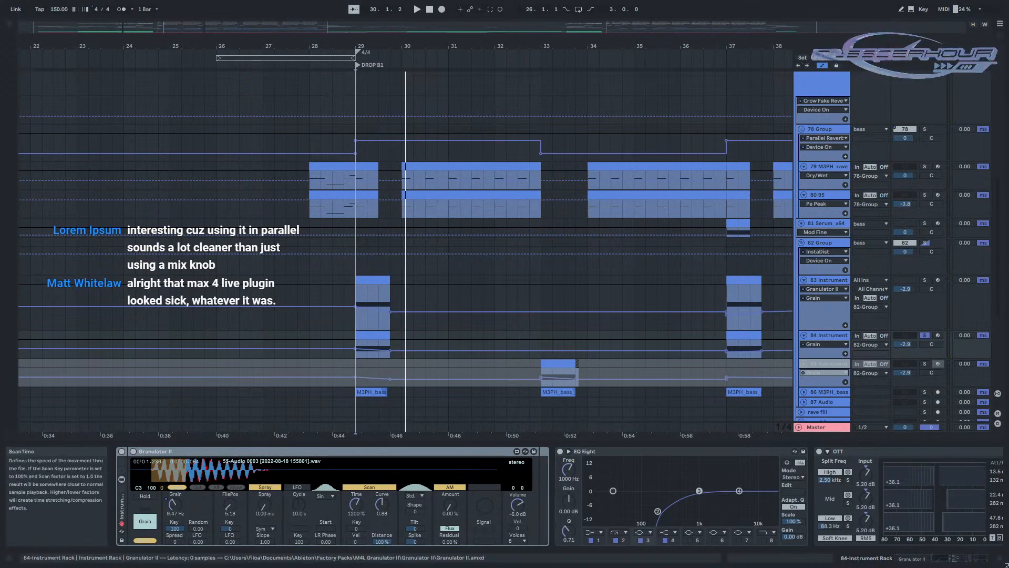
left_click(358, 505)
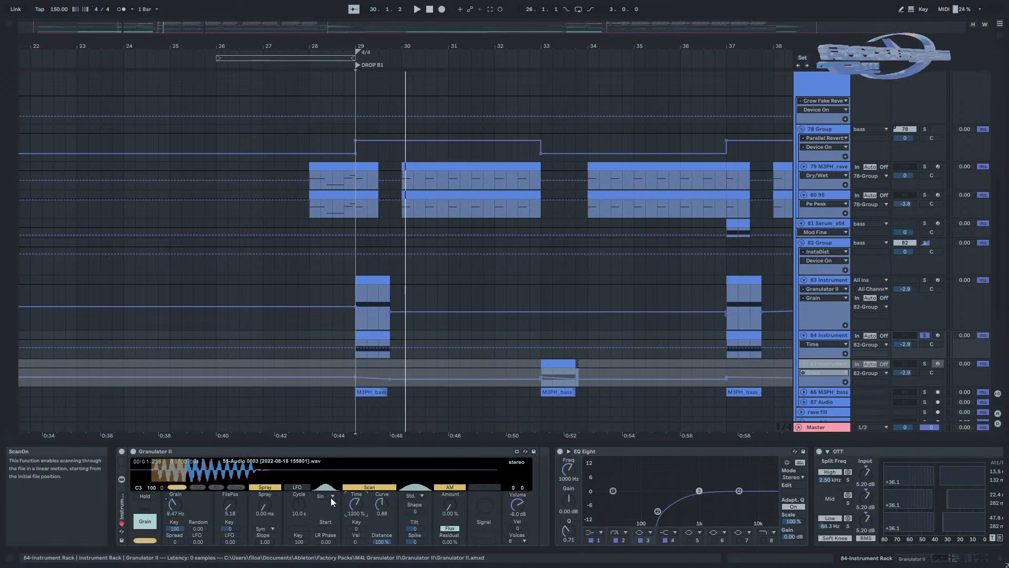
key("space")
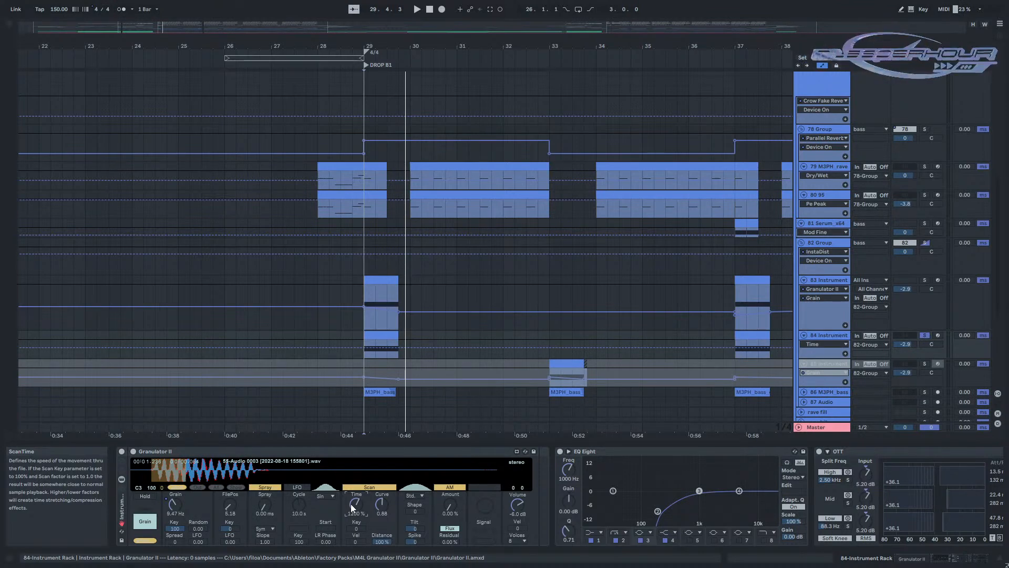
Show the automation of Granulator II's Grain parameter on the 84 Instrument track and play it from bar 29.
right_click(173, 503)
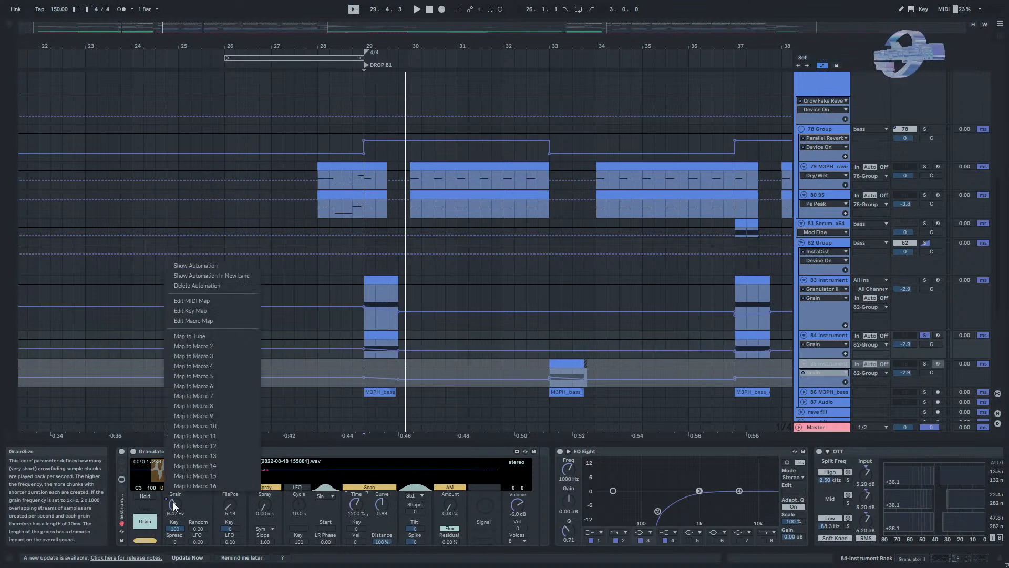
left_click(200, 268)
key("space")
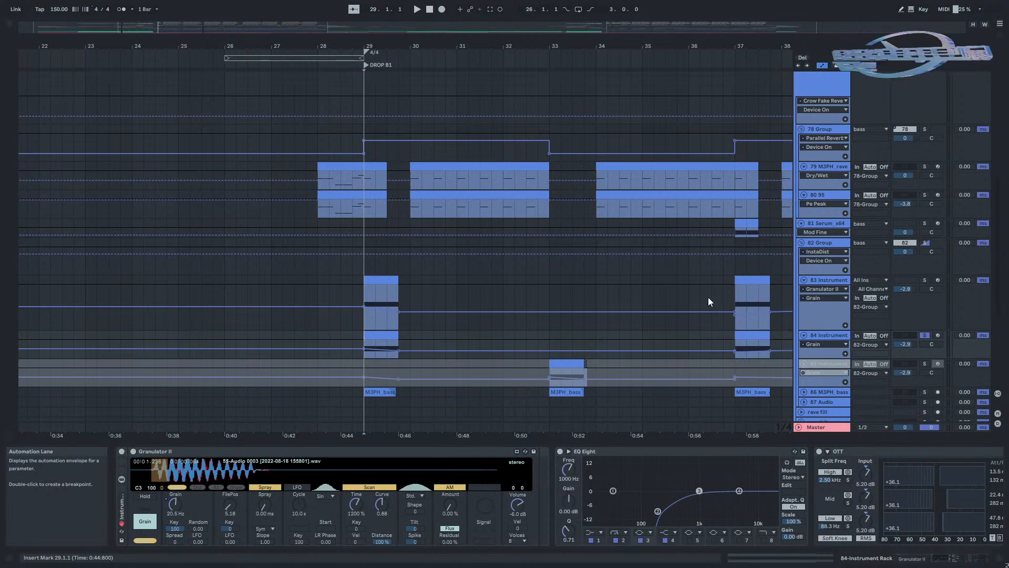
key("space")
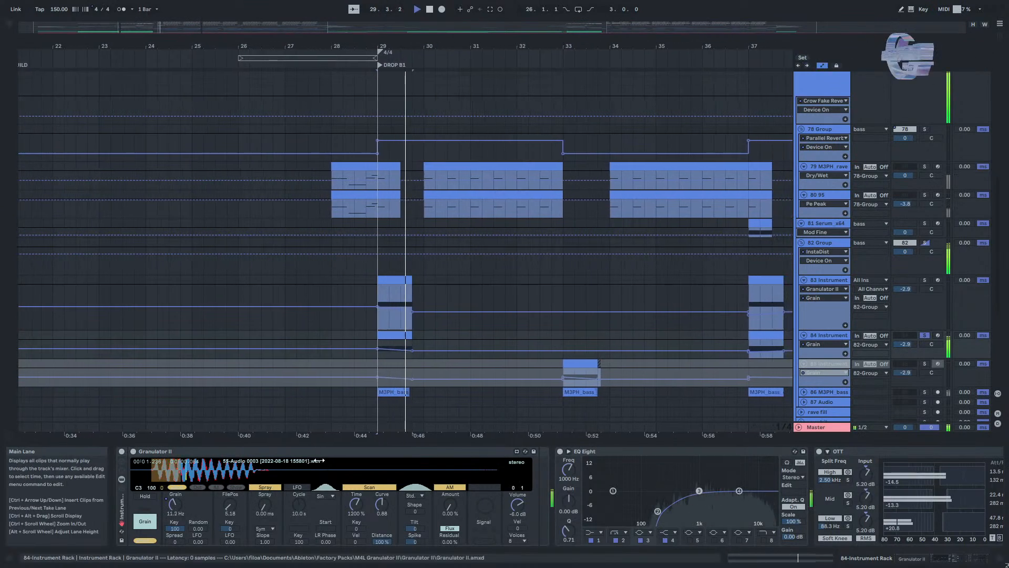
key("space")
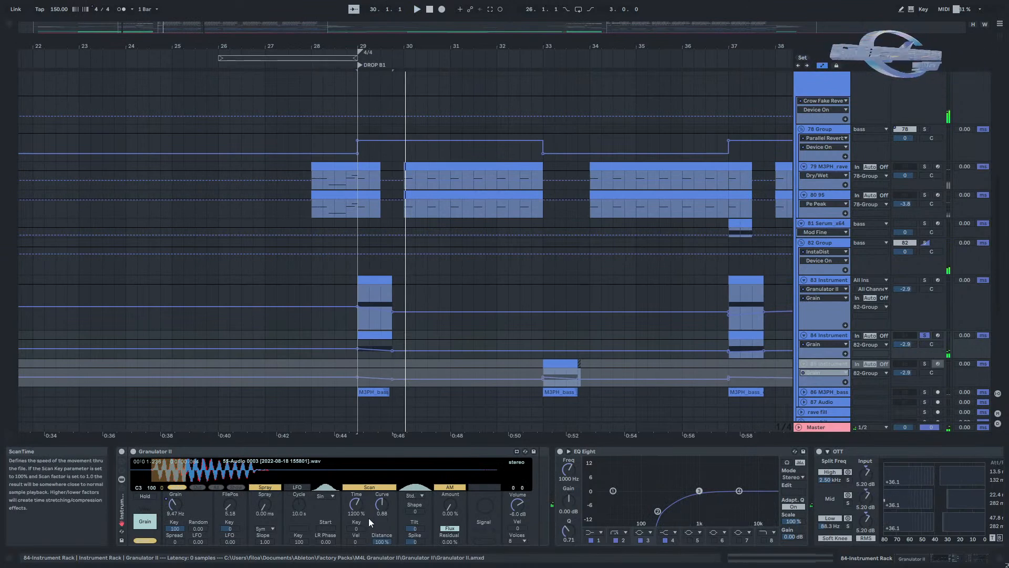
Deactivate InstaDist on the 82 Group and play the soloed 84 Instrument track from bar 29.
left_click_drag(687, 513, 186, 512)
left_click_drag(370, 497, 777, 494)
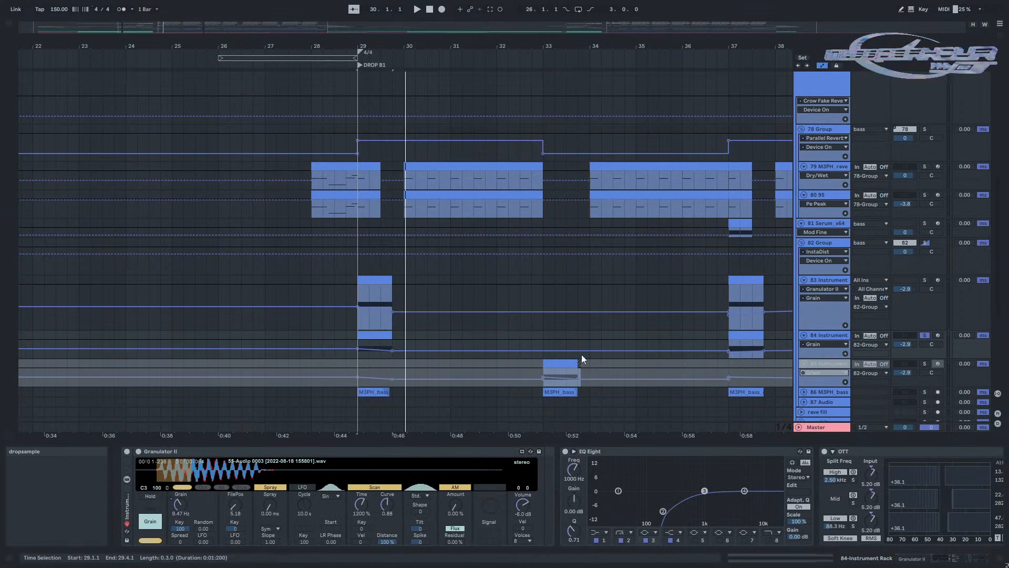
left_click(830, 243)
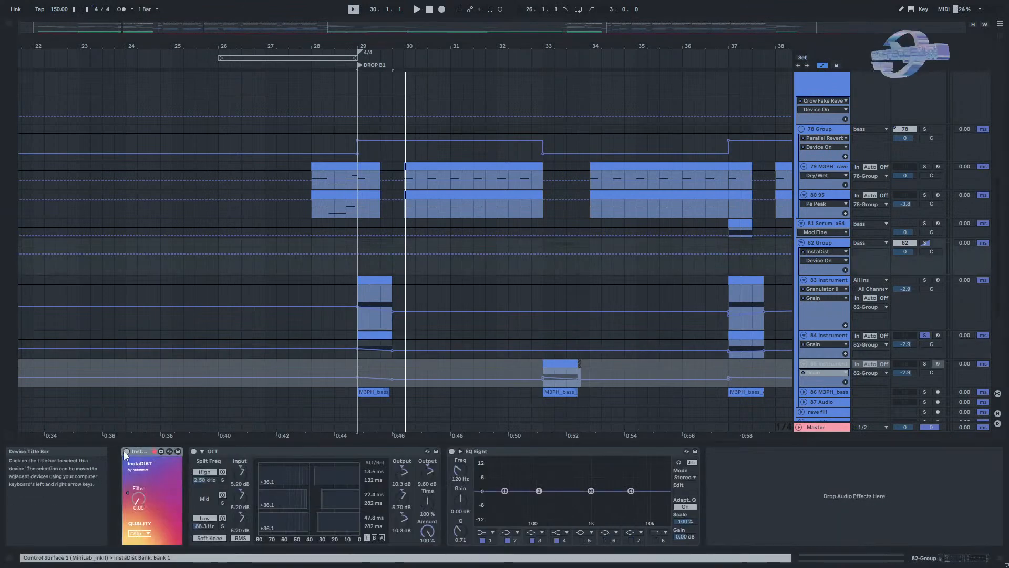
left_click(356, 254)
key("space")
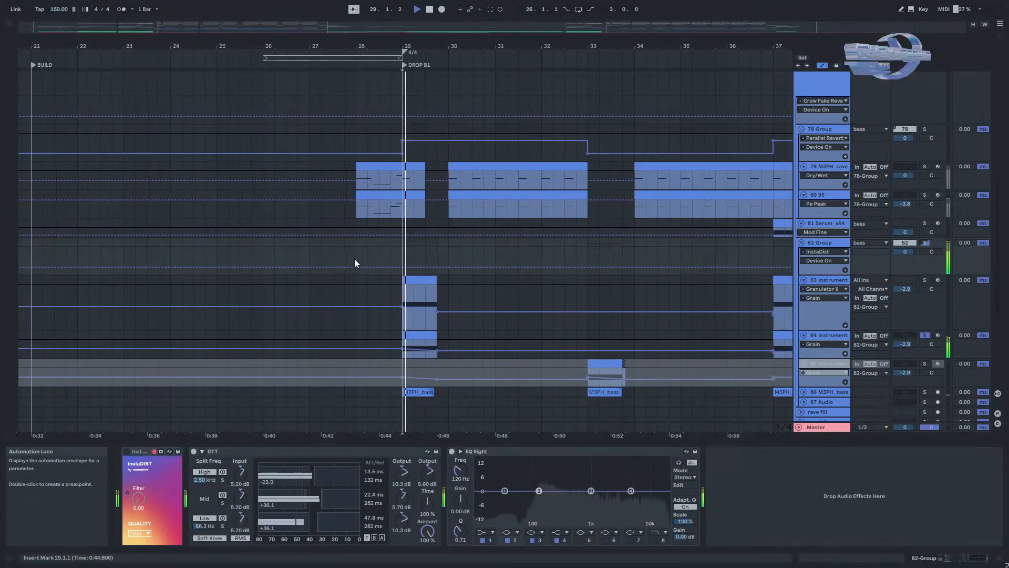
left_click(818, 337)
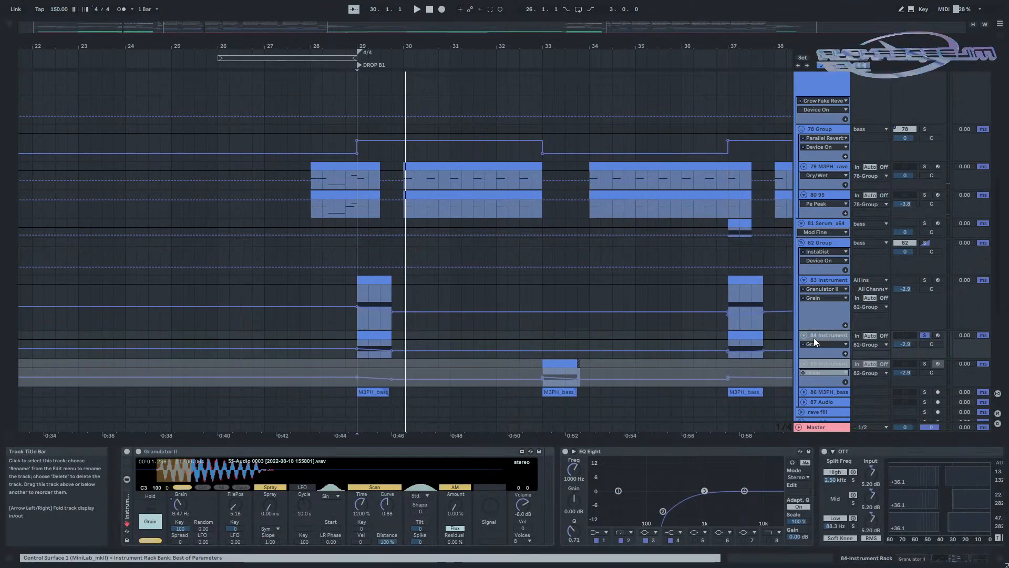
key("space")
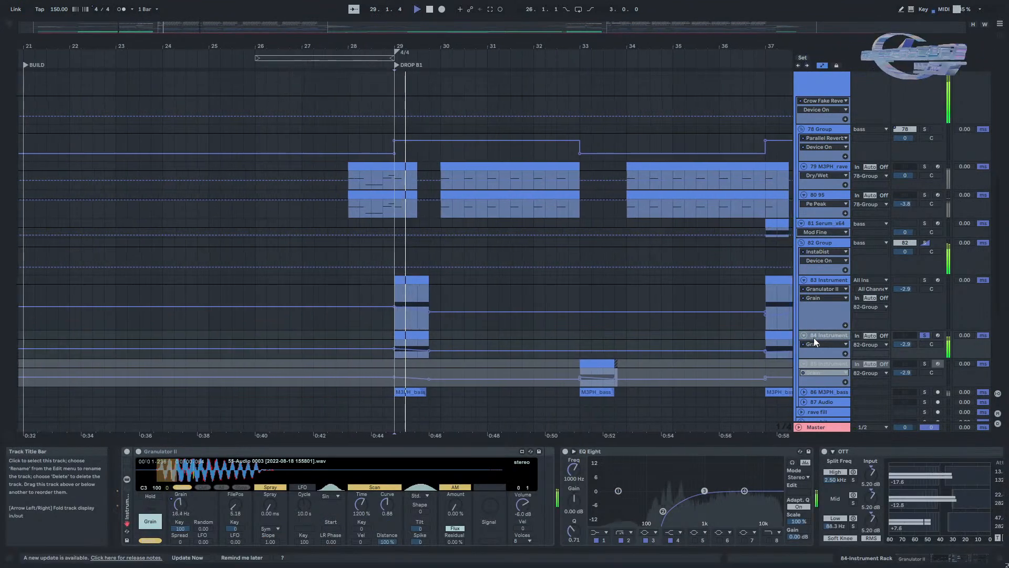
Reactivate the 82 Group's InstaDist for playback from bar 29 and show the automation of its Filter parameter.
left_click(812, 249)
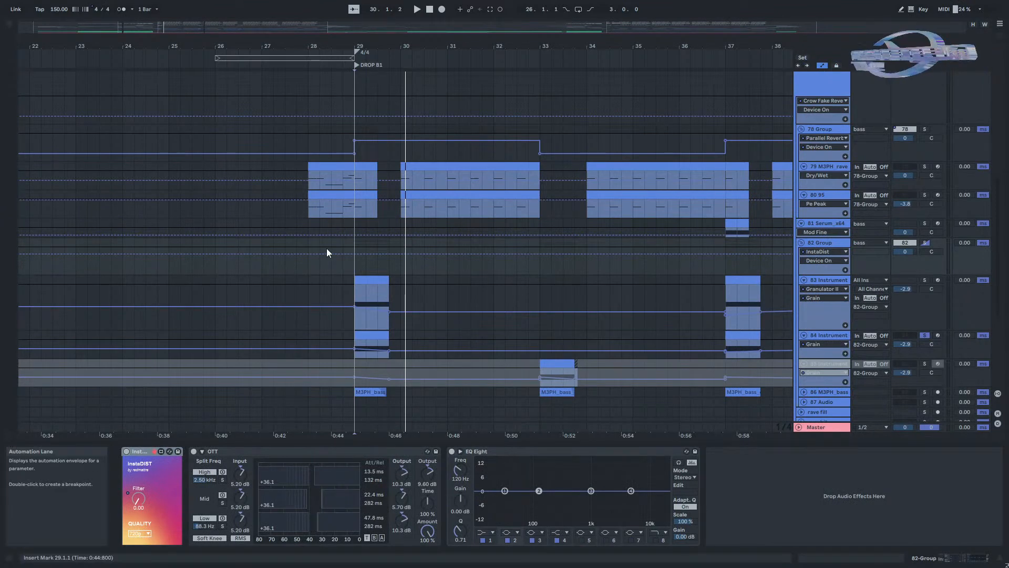
key("space")
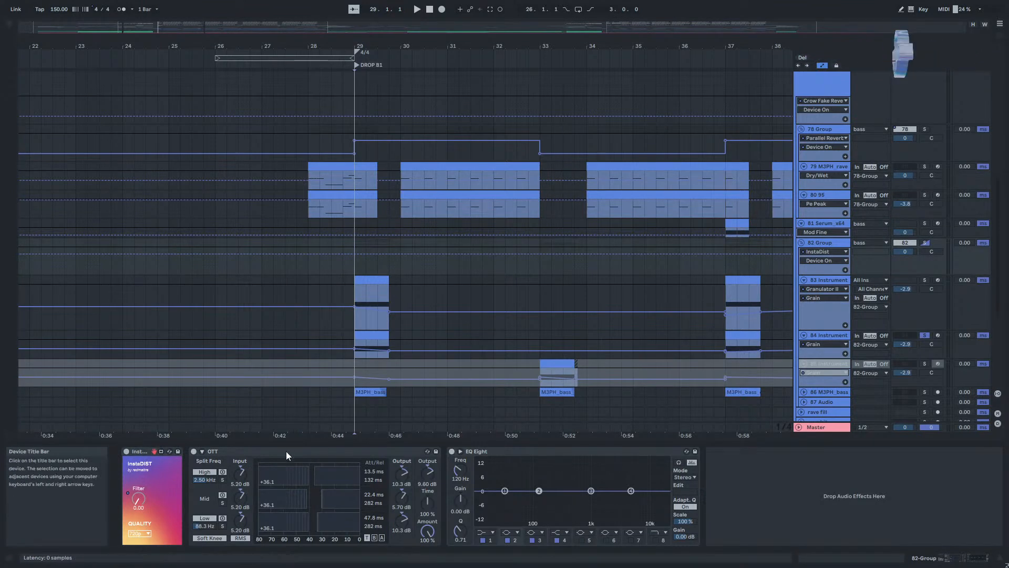
left_click(141, 533)
left_click(160, 530)
right_click(142, 502)
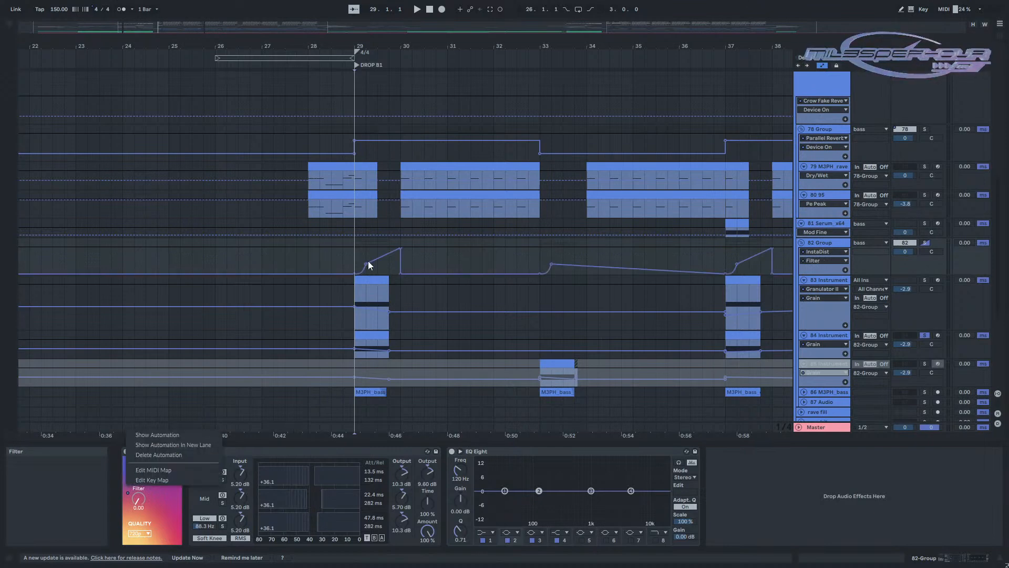
left_click(354, 256)
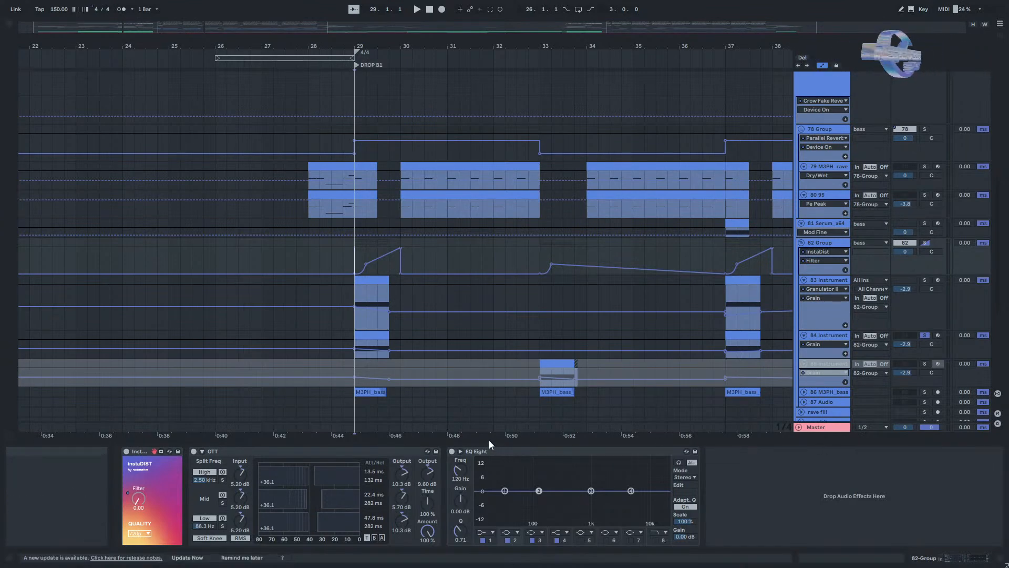
Freeze the 84 Instrument track and unfreeze the 85 Instrument track.
scroll(830, 299, "down", 2)
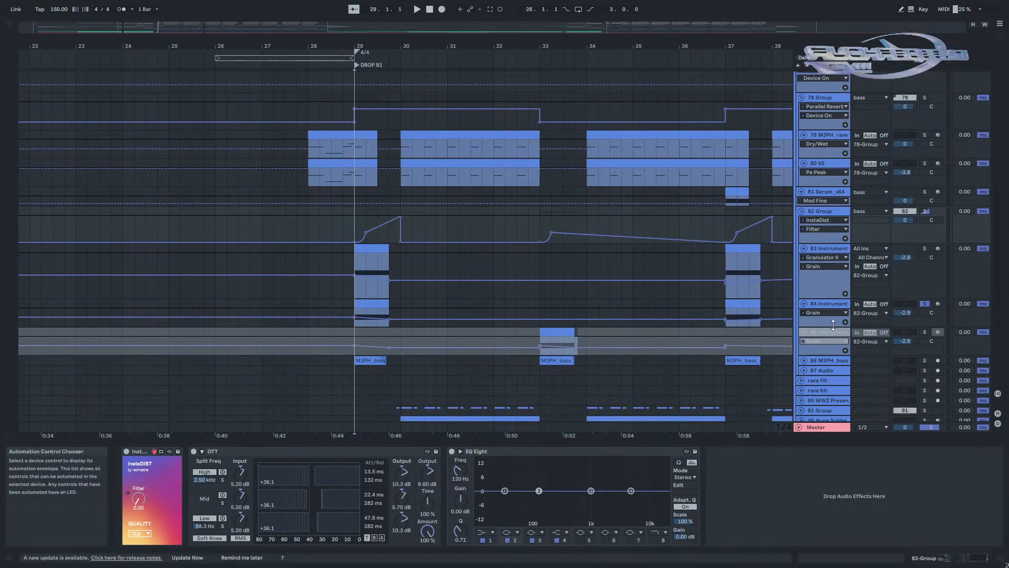
right_click(843, 306)
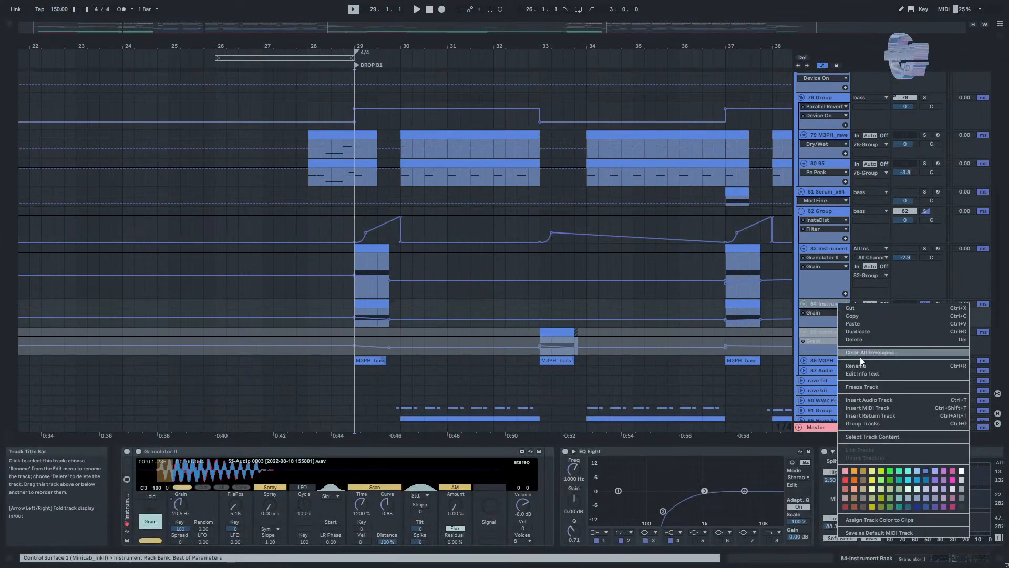
left_click(857, 384)
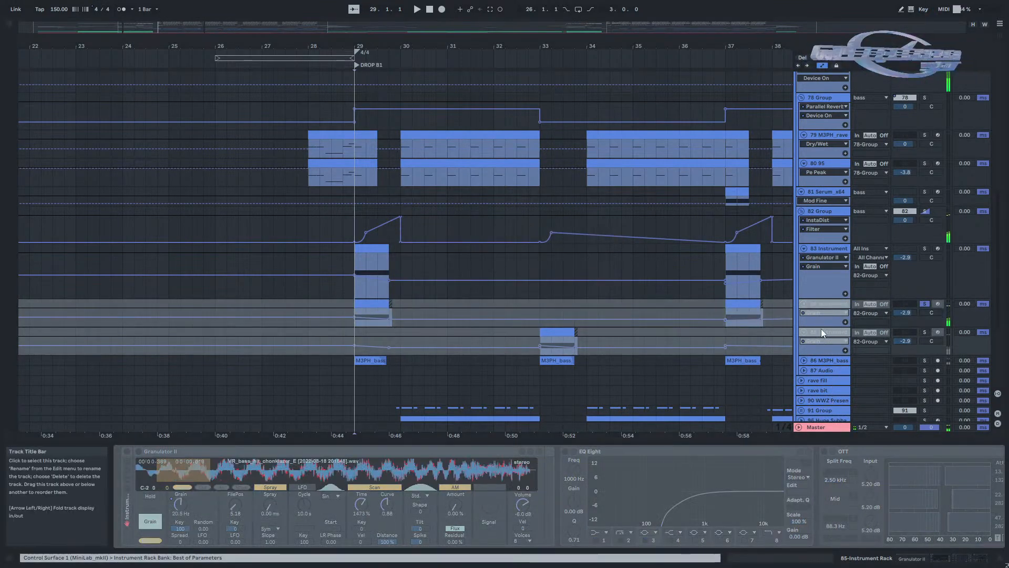
right_click(821, 329)
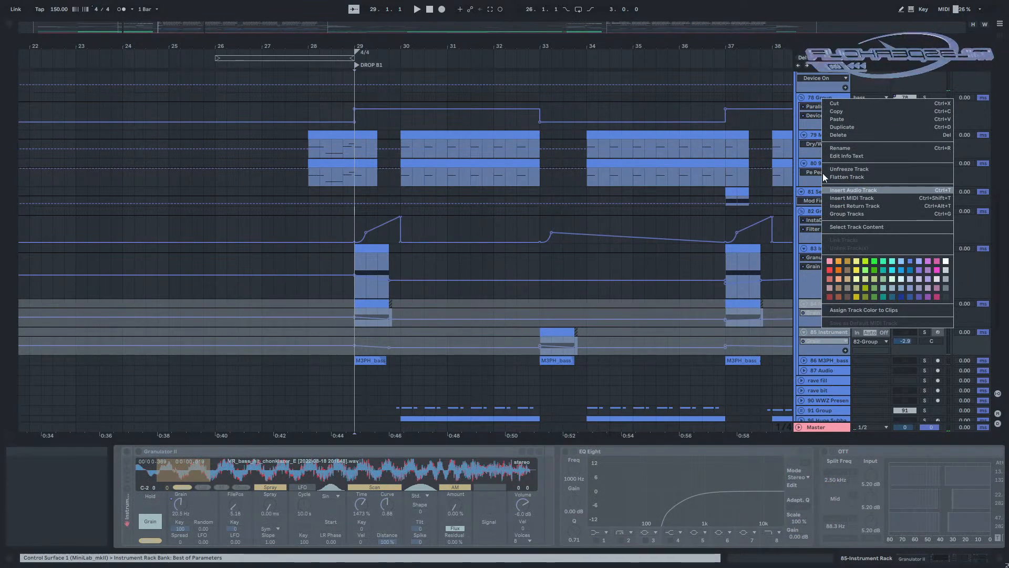
left_click(846, 170)
Solo the 85 Instrument track and play its clip from bar 33.
left_click(552, 333)
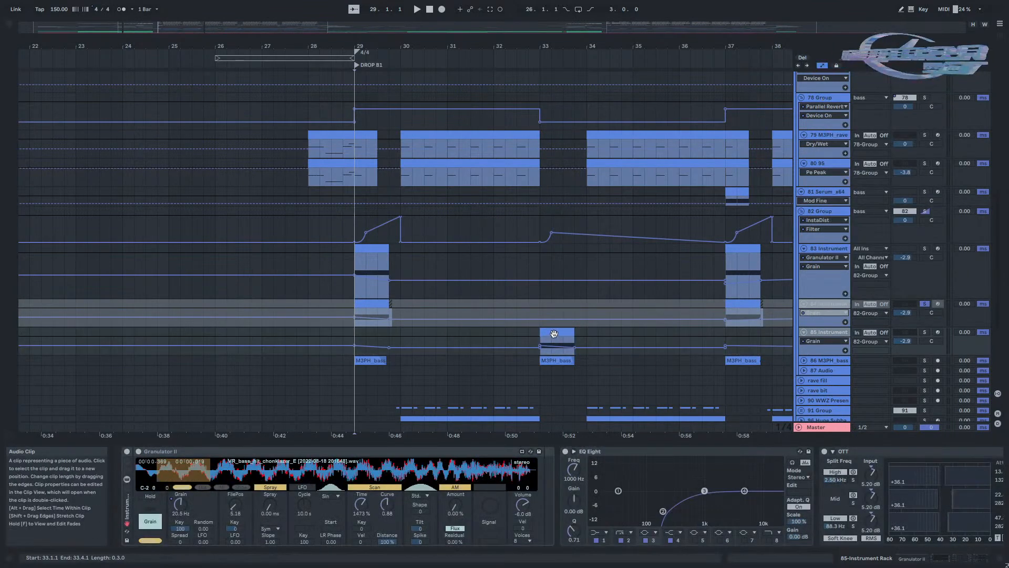
left_click(924, 333)
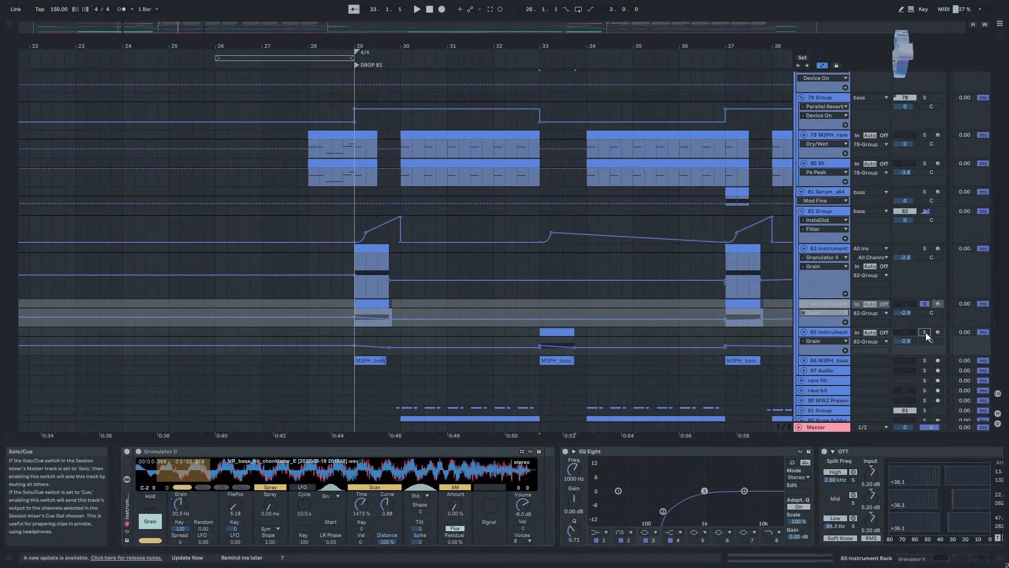
key("space")
key("space")
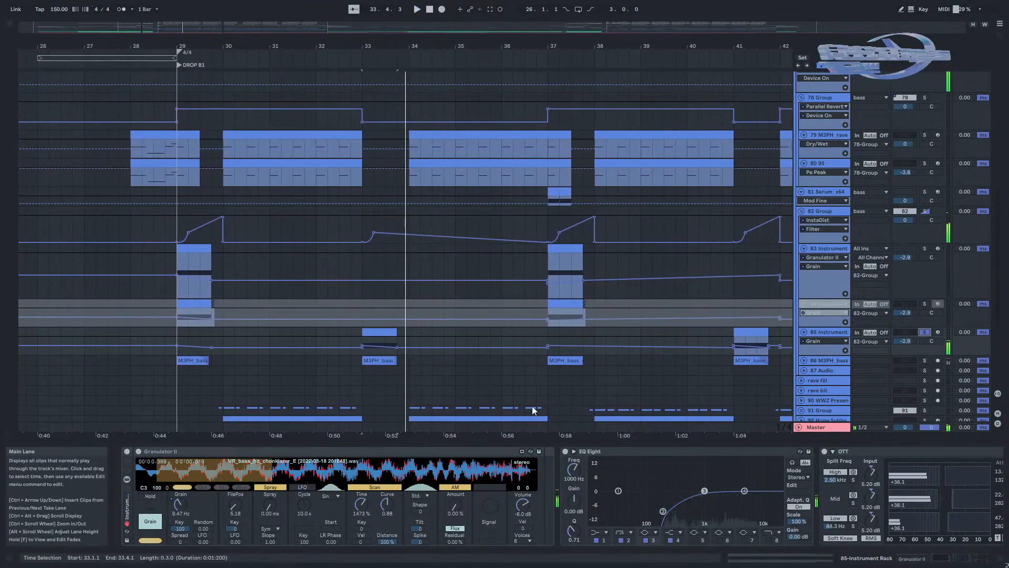
Examine the Granulator II sample and Pos<LFO automation on the 85 Instrument track around its bar 33 clip.
scroll(468, 463, "right", 5)
scroll(820, 226, "up", 1)
left_click(821, 222)
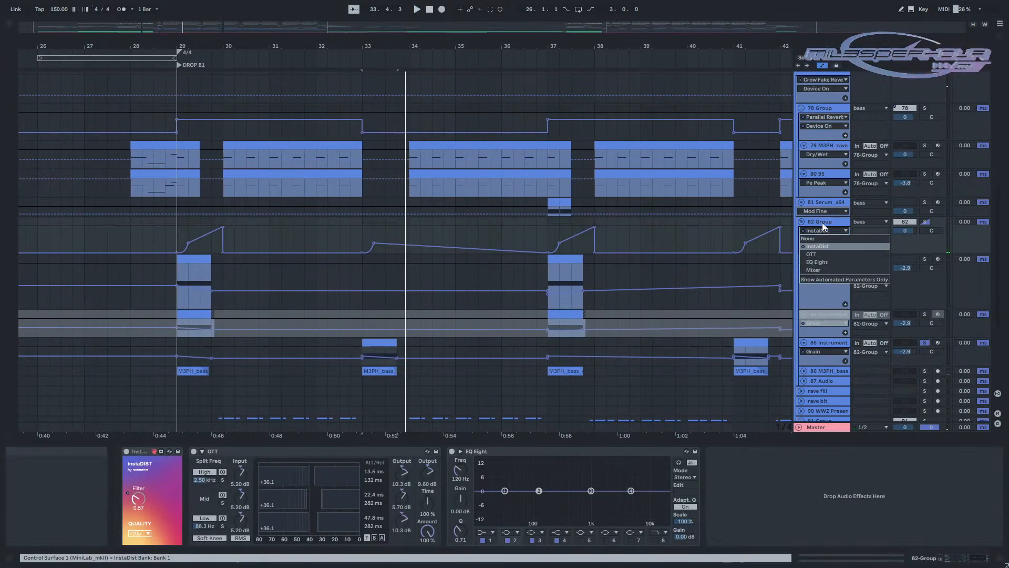
left_click(816, 348)
left_click(816, 345)
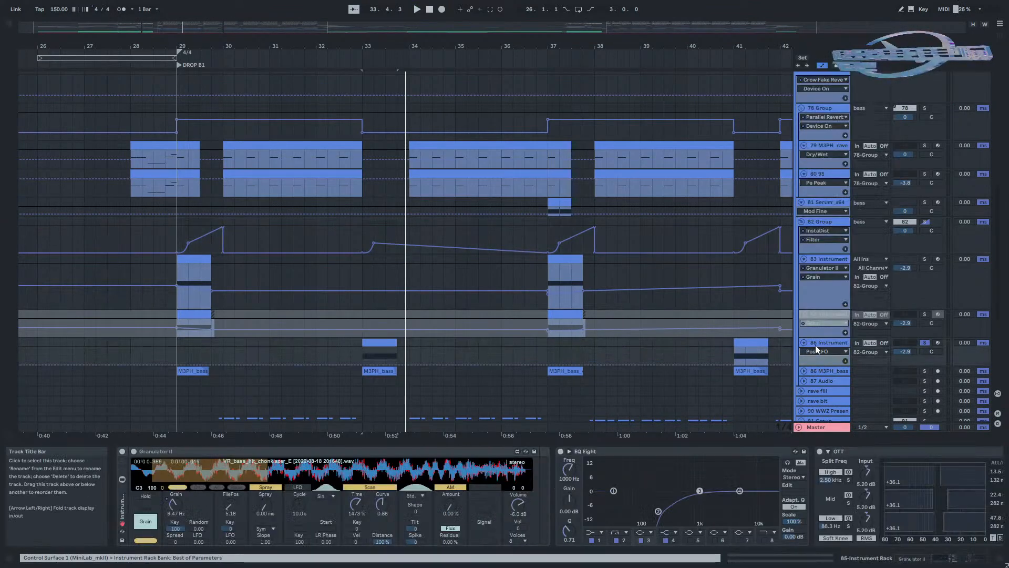
scroll(310, 458, "right", 5)
scroll(311, 458, "left", 5)
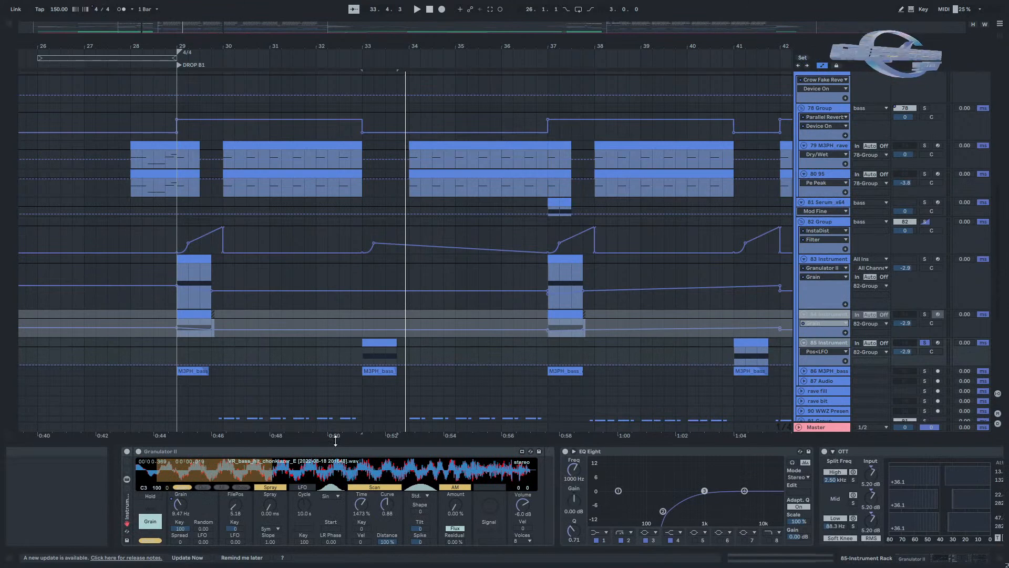
scroll(354, 376, "up", 5)
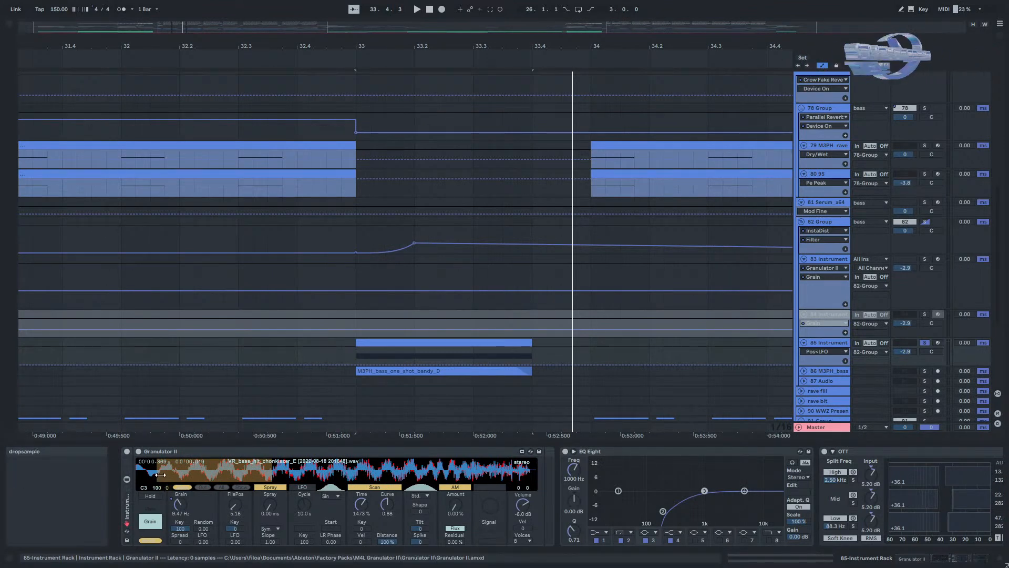
scroll(370, 393, "down", 3, "ctrl")
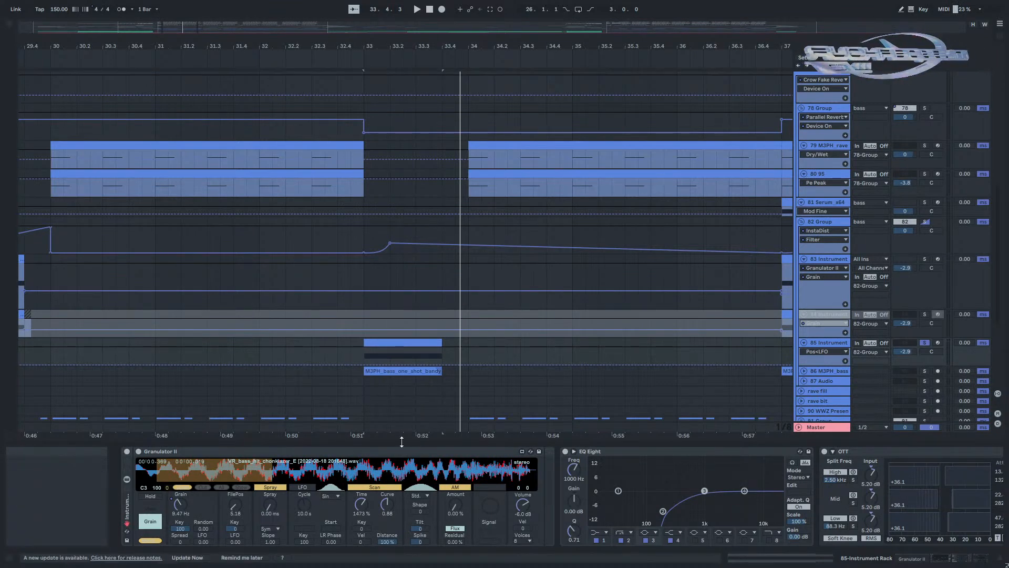
left_click_drag(406, 444, 399, 534)
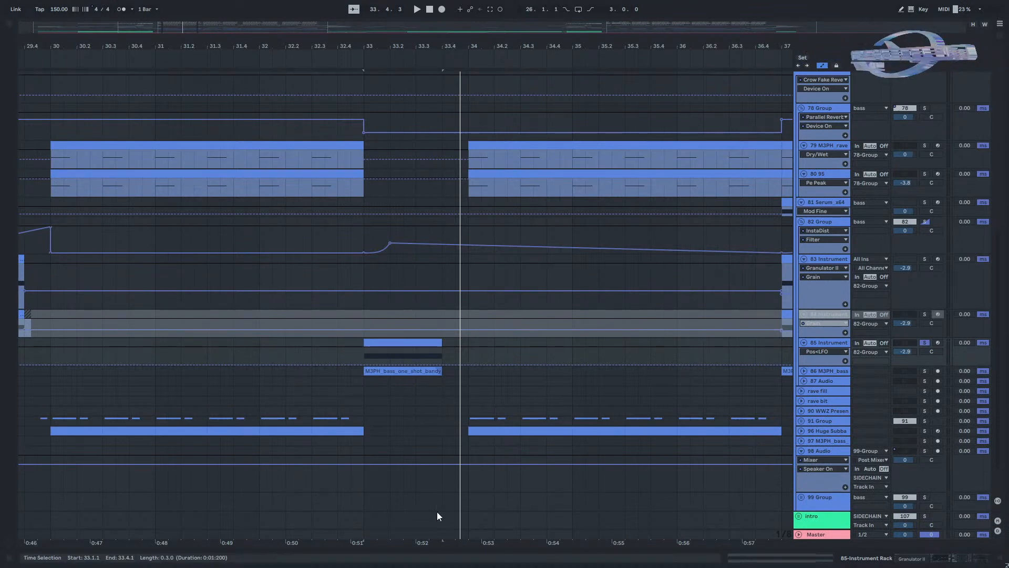
double_click(809, 343)
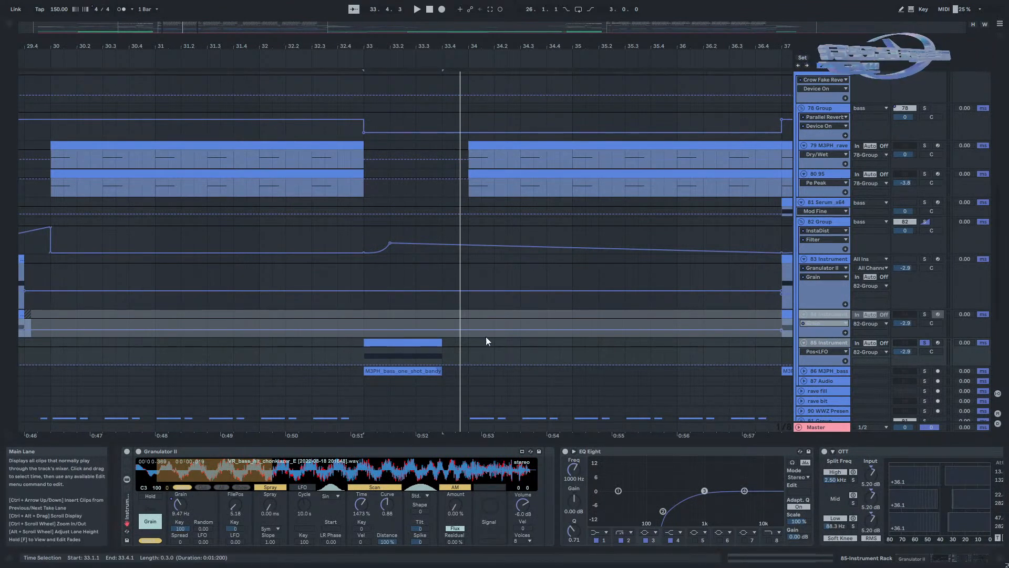
Unfold the 86 M3PH_bass audio track and show its one-shot clips at the start of the drop.
scroll(501, 334, "down", 5, "ctrl")
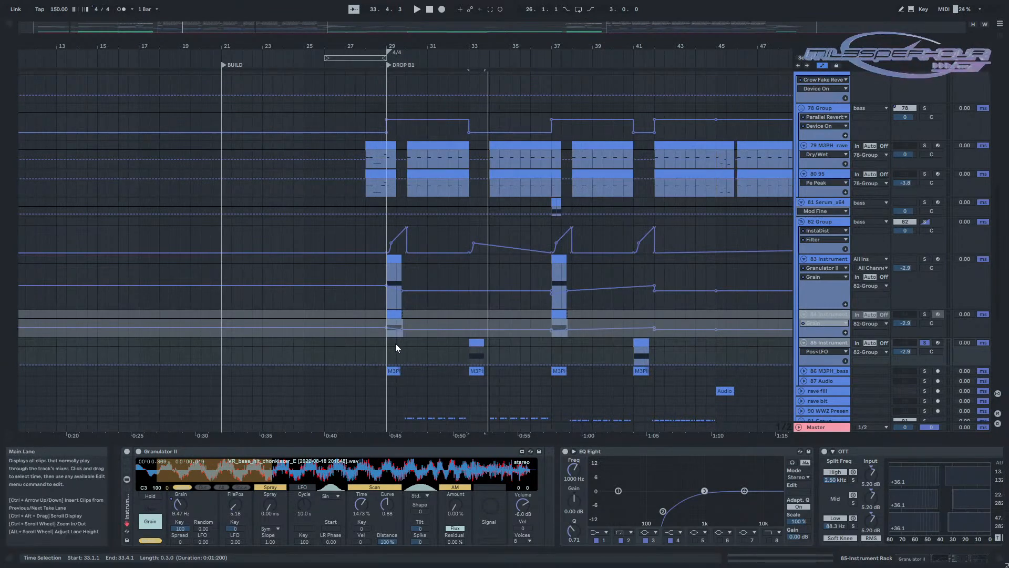
left_click_drag(395, 343, 134, 368, "alt")
scroll(133, 375, "down", 3, "ctrl")
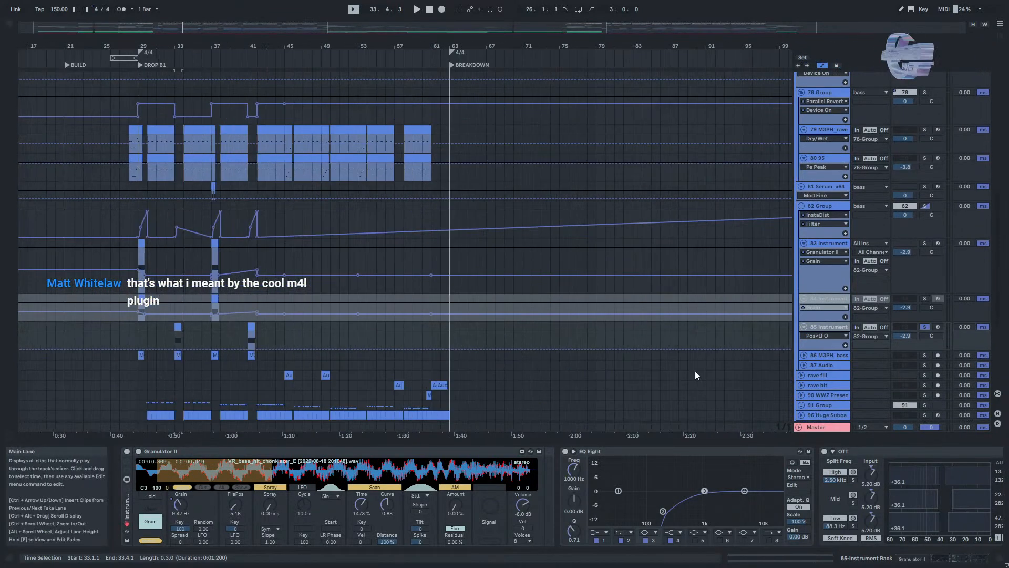
left_click(801, 355)
left_click(144, 384)
scroll(144, 384, "up", 6, "ctrl")
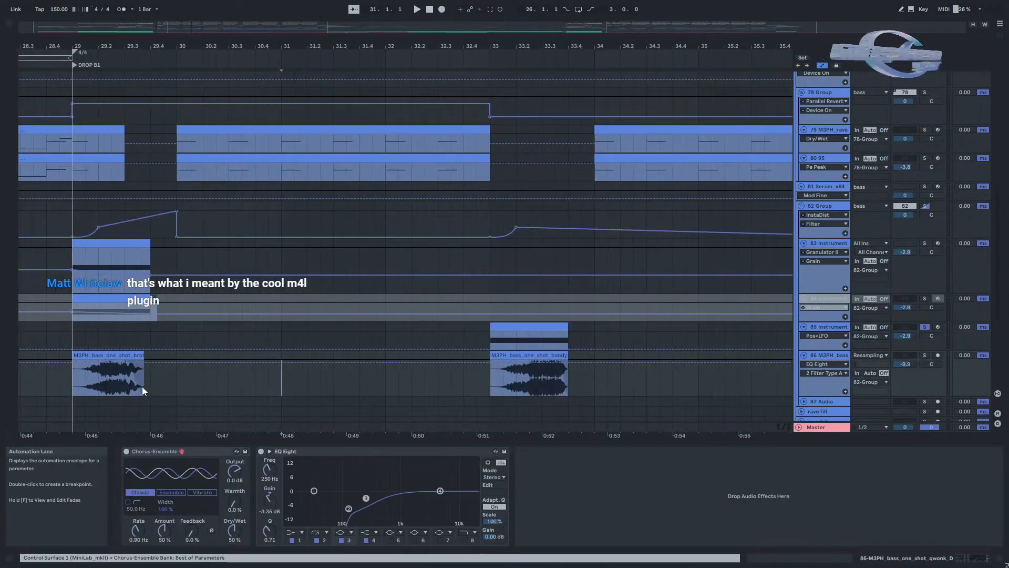
left_click_drag(105, 373, 358, 351, "alt")
Solo the 86 M3PH_bass track and play its one-shot clips at bars 29 and 33.
left_click(275, 326)
key("0")
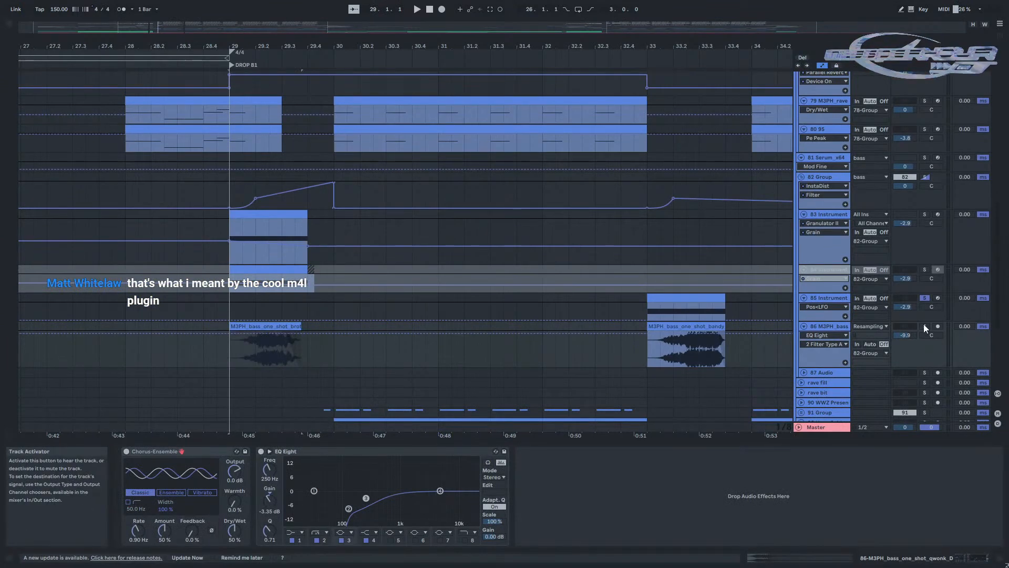
key("space")
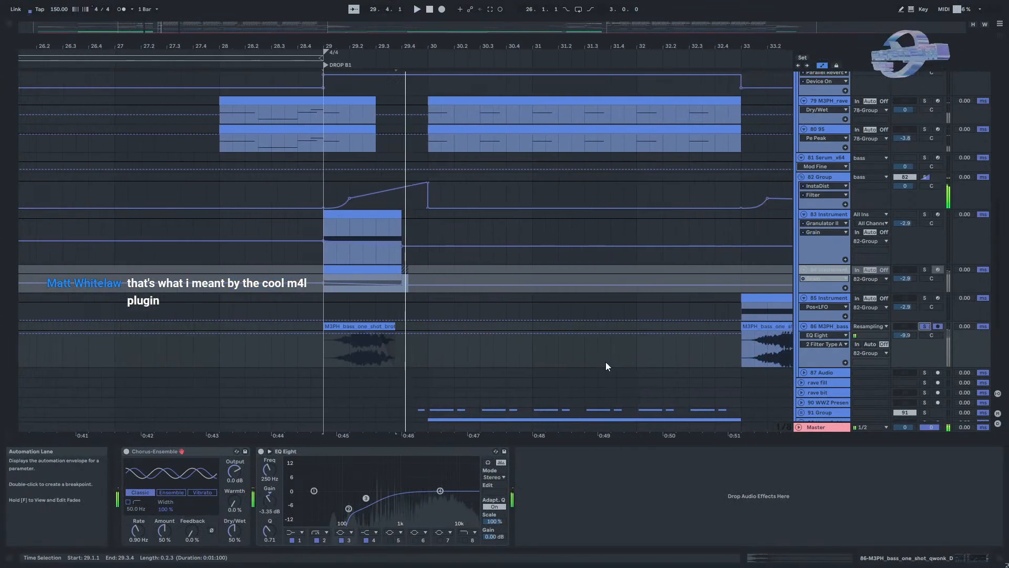
key("space")
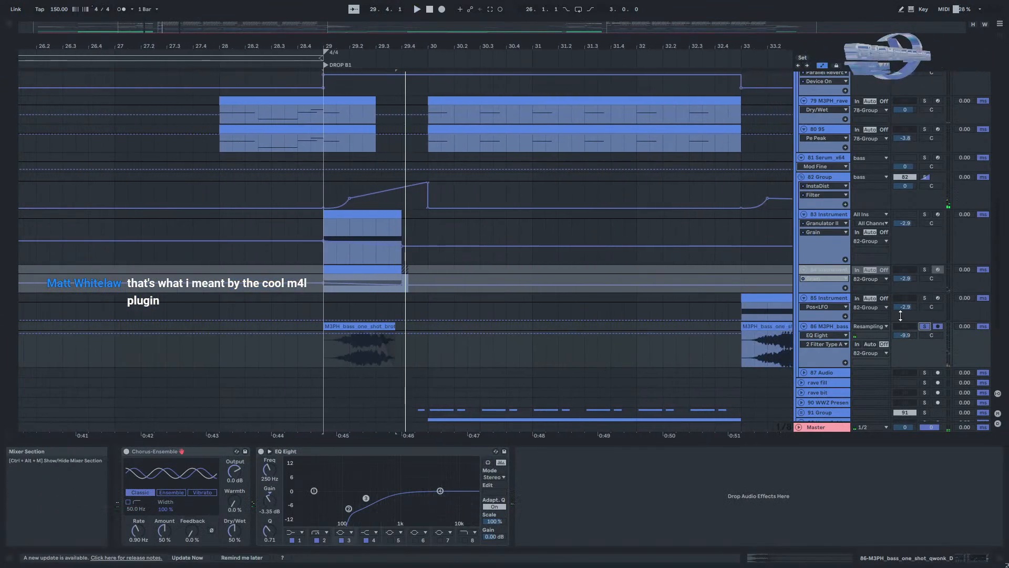
left_click(779, 325)
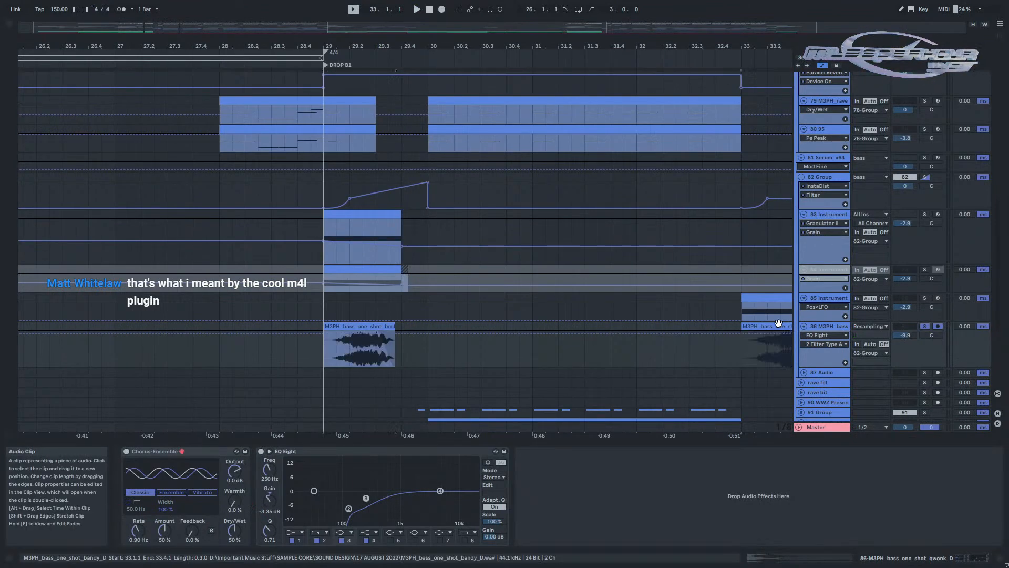
key("space")
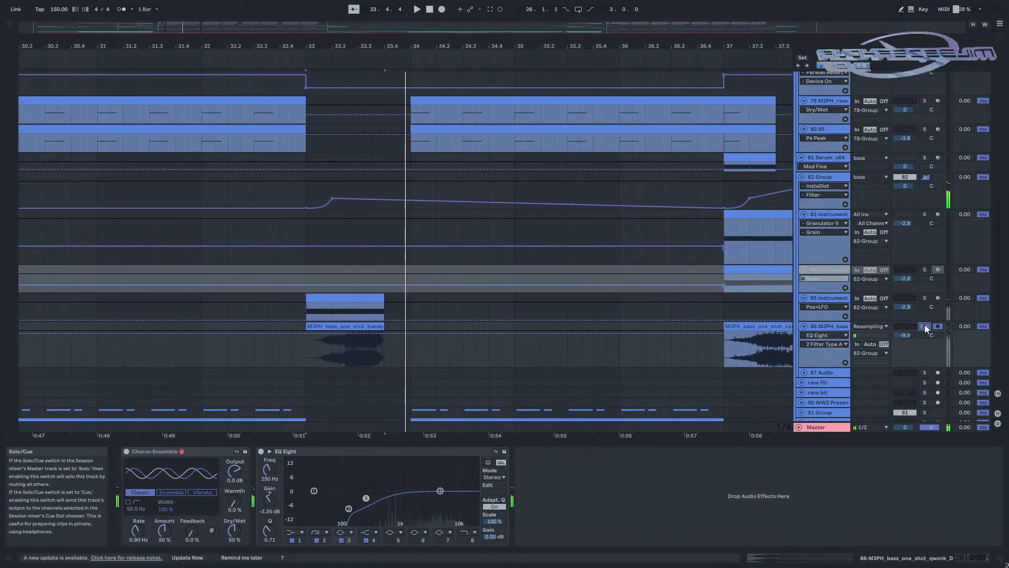
Turn off the bass solos and play the full drop from bar 29.
scroll(431, 388, "left", 3)
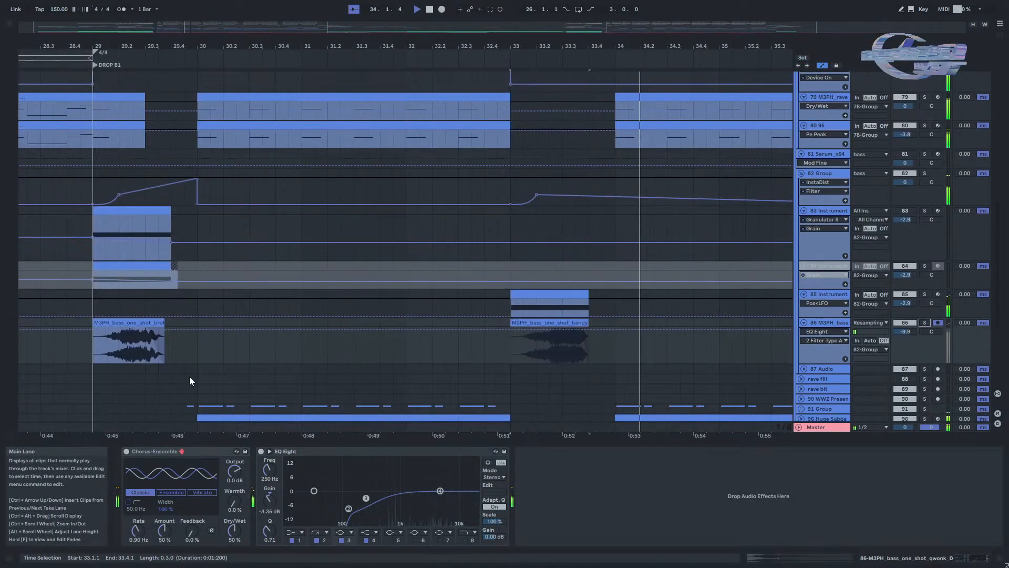
left_click(95, 357)
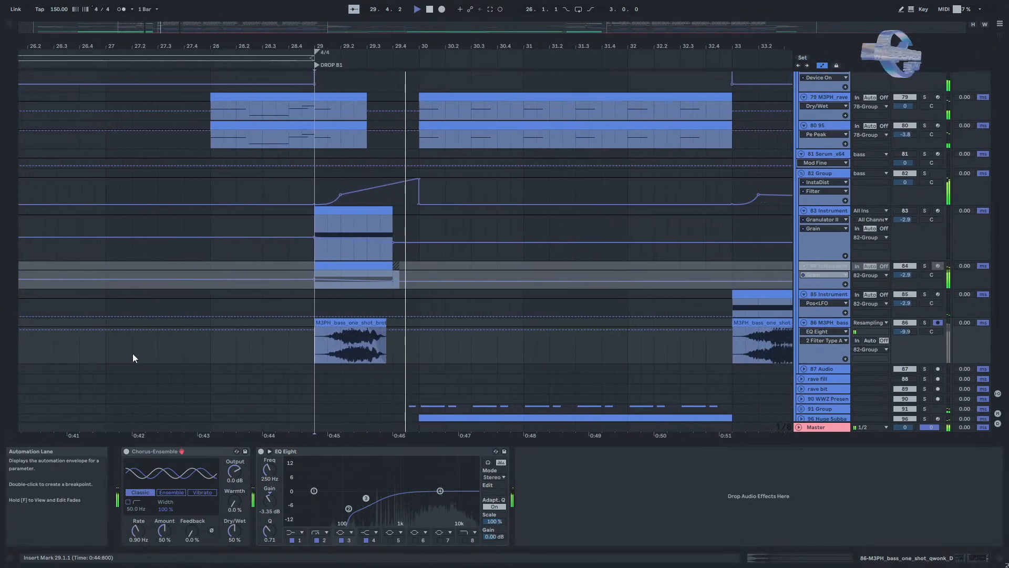
left_click(323, 352)
left_click_drag(530, 313, 488, 351)
Unfold the 91 Group below the M3PH bass tracks and show its clips around bar 30 of the drop.
scroll(498, 304, "up", 3)
scroll(657, 343, "down", 8)
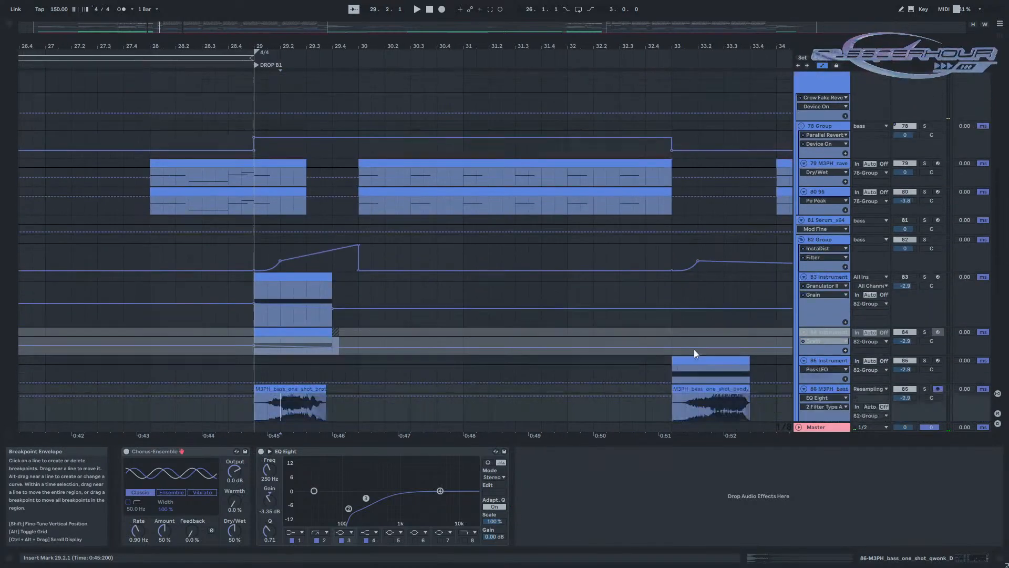
scroll(617, 341, "down", 5)
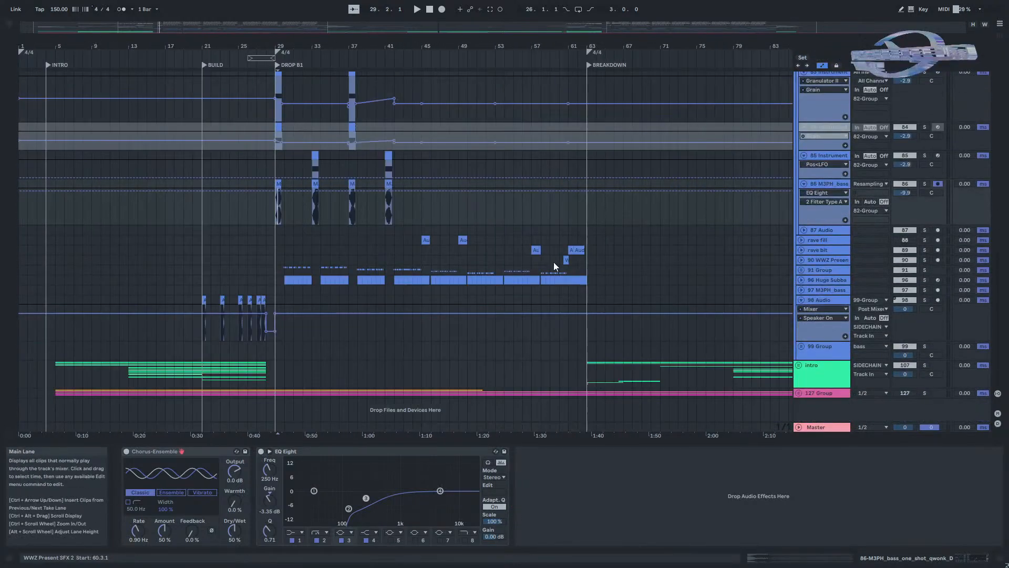
scroll(292, 253, "down", 2)
scroll(194, 271, "up", 5)
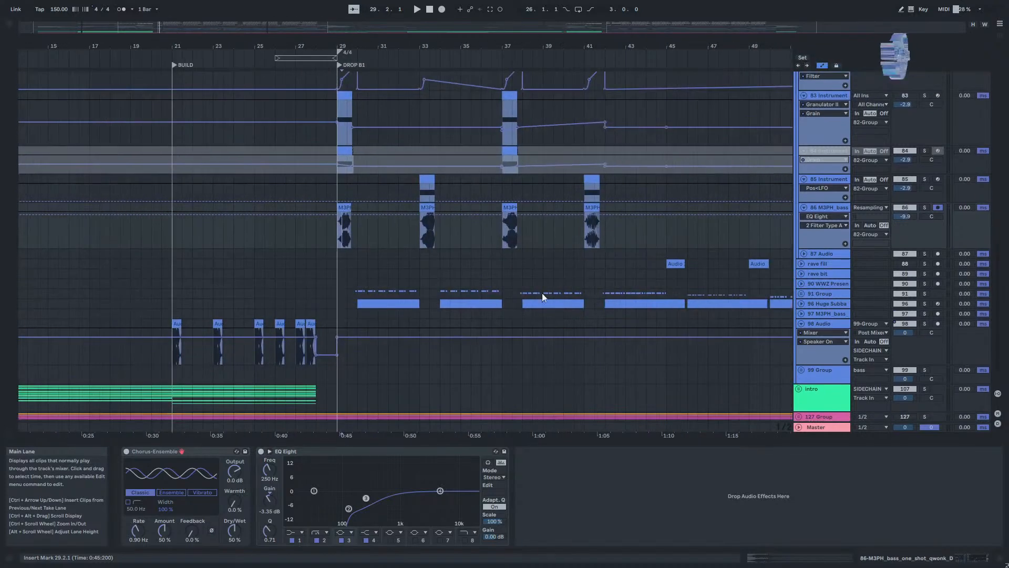
left_click(347, 299)
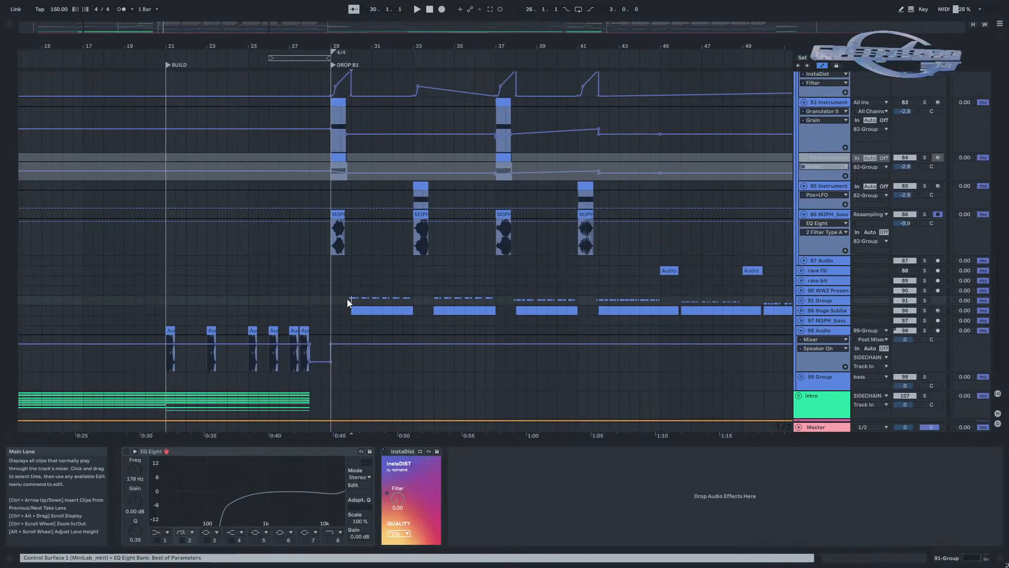
scroll(344, 300, "up", 5)
left_click(801, 300)
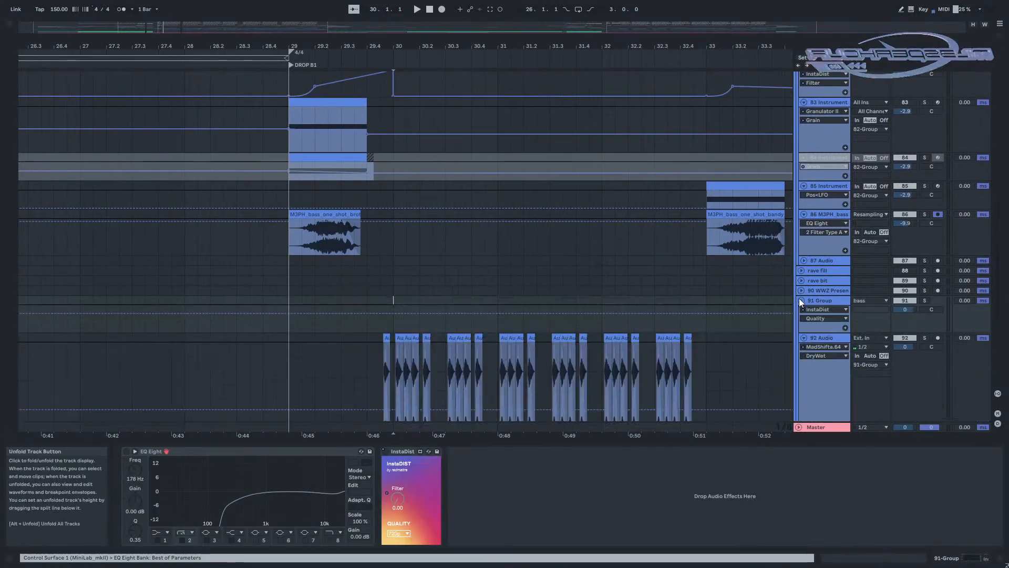
Examine the device chains of the 91 Group and its 92 Audio track, including MadShifta, Phaser-Flanger and the effect racks.
scroll(691, 320, "down", 4)
left_click(830, 231)
left_click(827, 224)
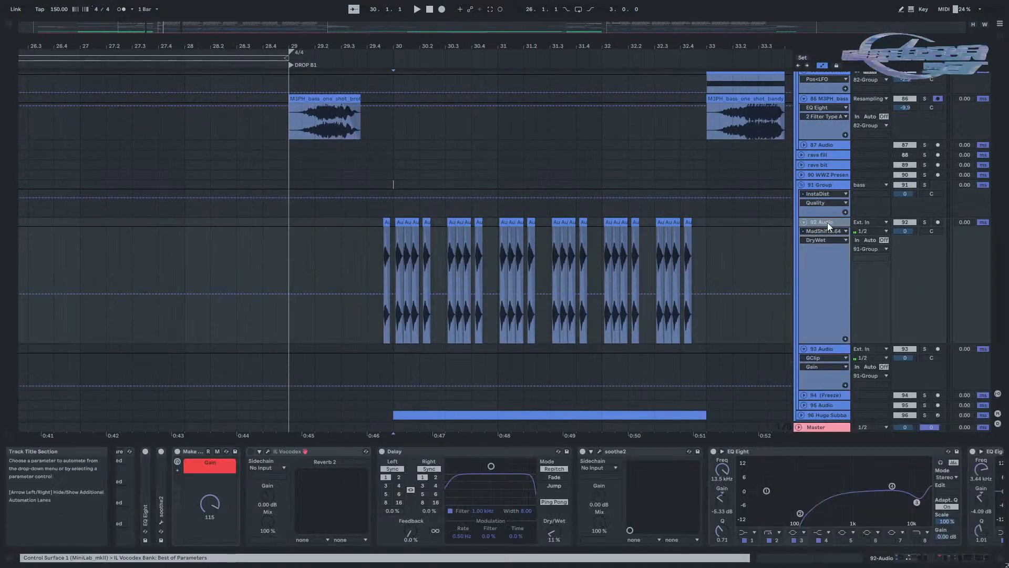
left_click(822, 184)
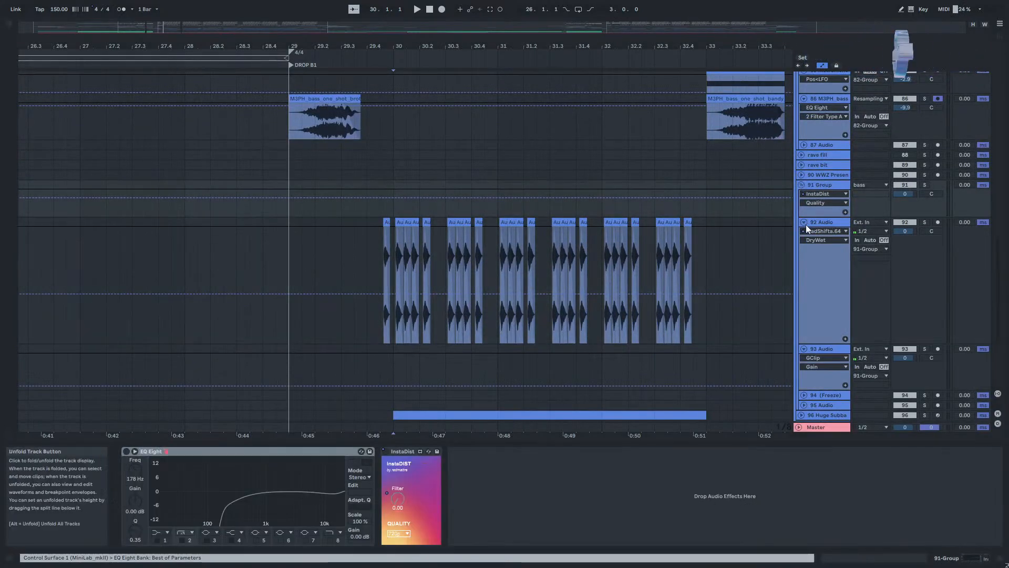
left_click(833, 220)
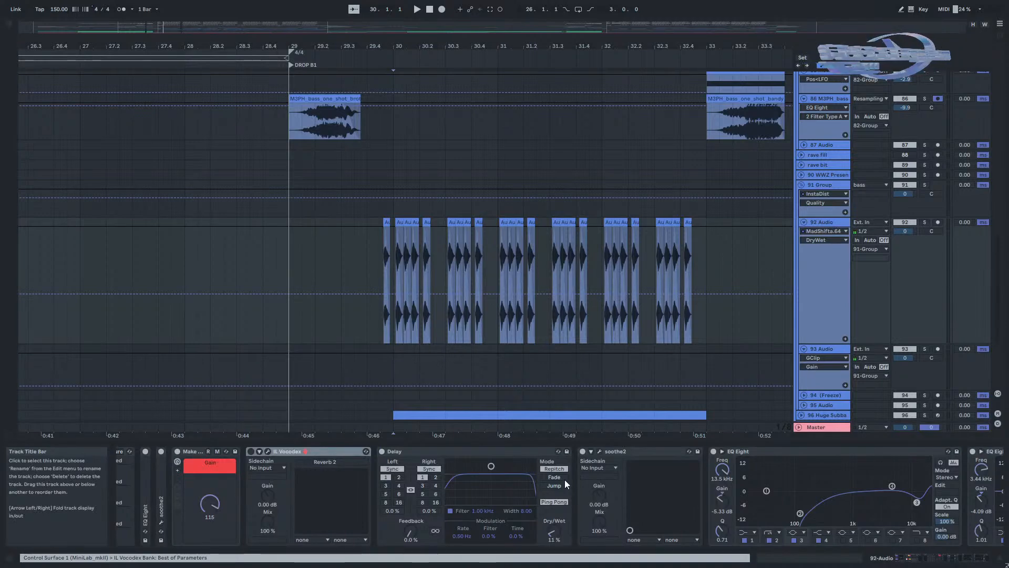
scroll(711, 463, "right", 5)
scroll(364, 475, "left", 6)
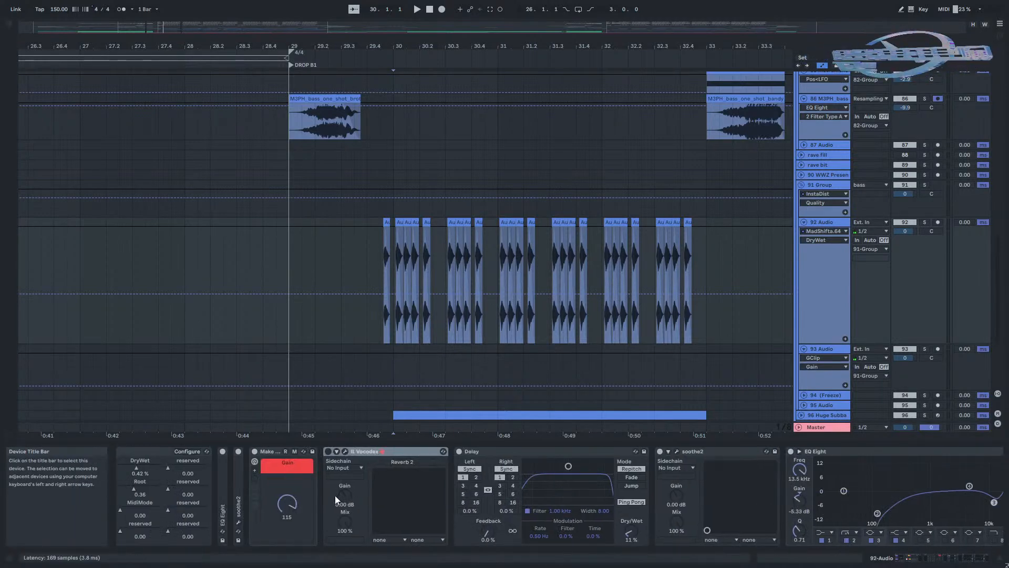
scroll(335, 496, "left", 8)
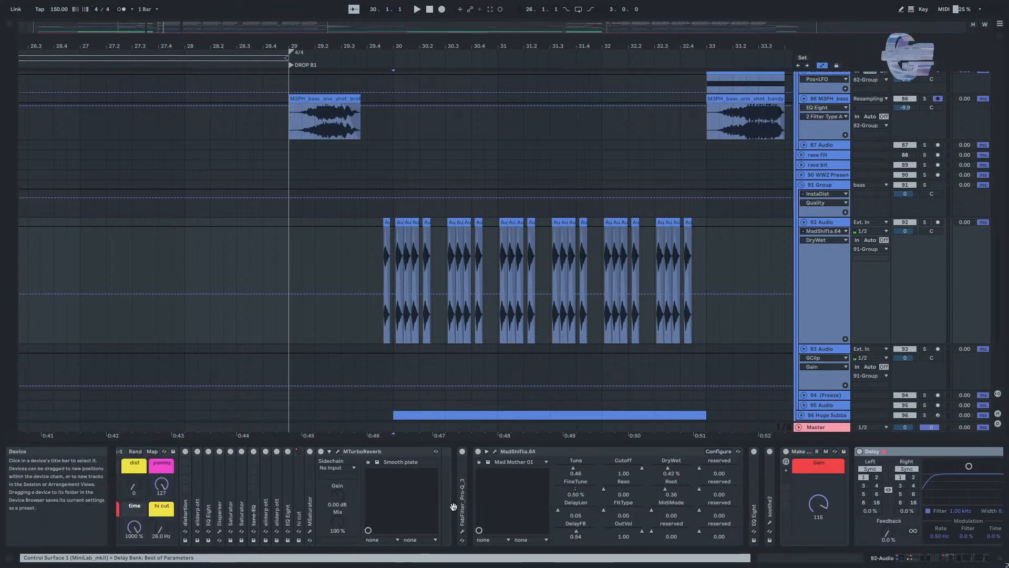
scroll(550, 489, "left", 3)
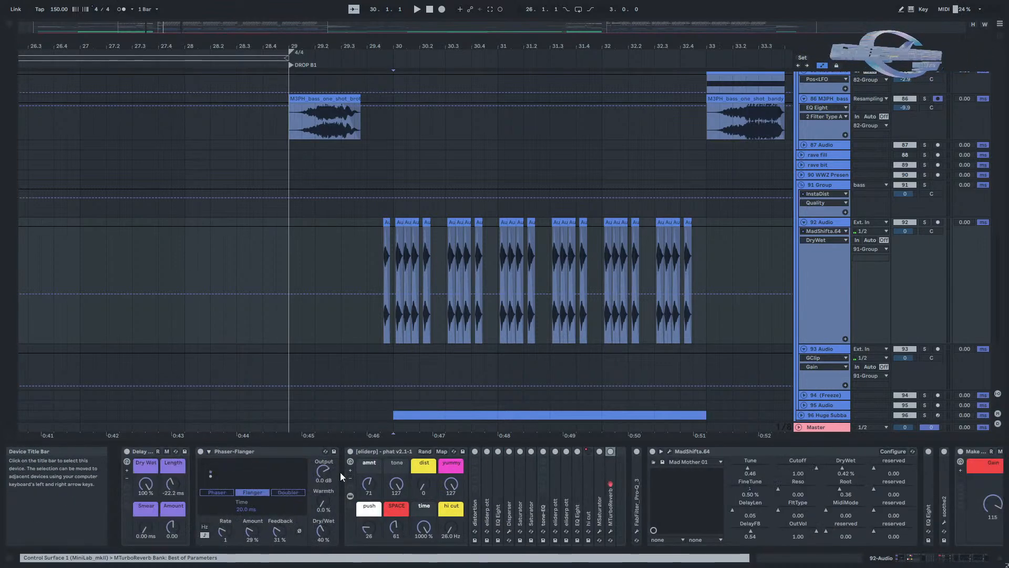
Hide the devices inside the phat v2.1 rack and collapse every device in the 92 Audio chain.
left_click(350, 492)
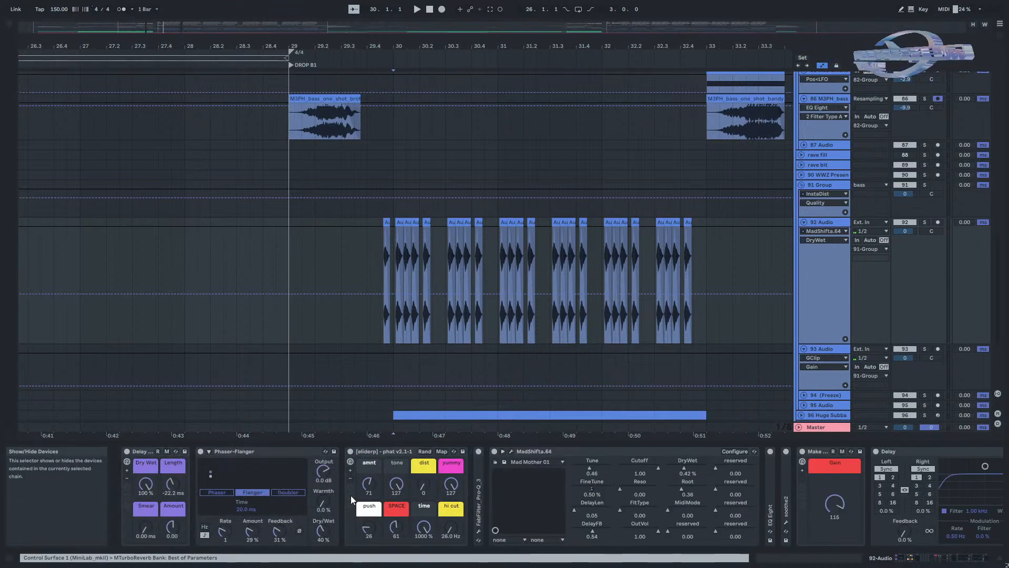
left_click(577, 449)
key("ctrl+a")
double_click(574, 451)
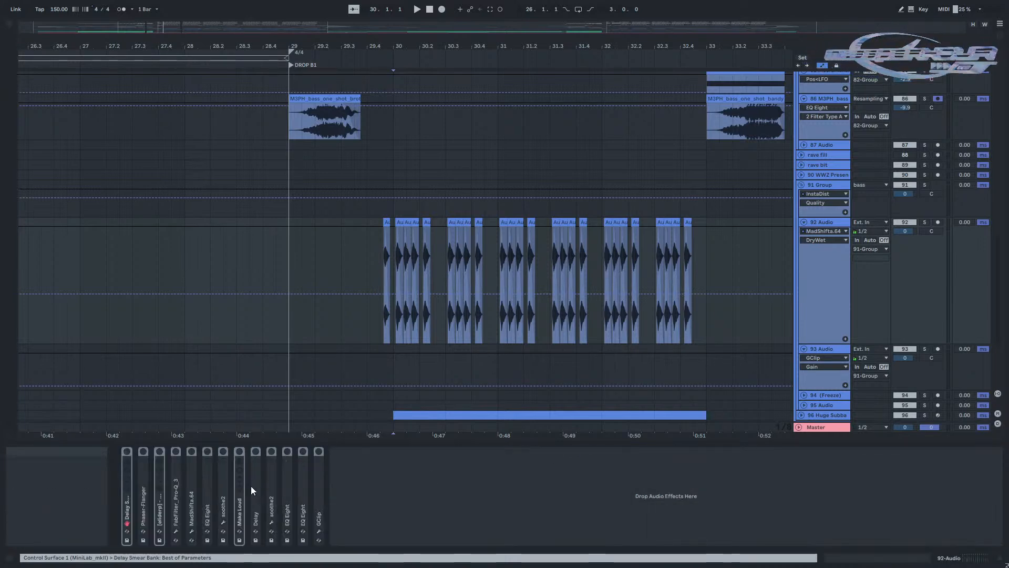
Solo the 92 Audio track and play its short clips from 29.4.3.
left_click(381, 252)
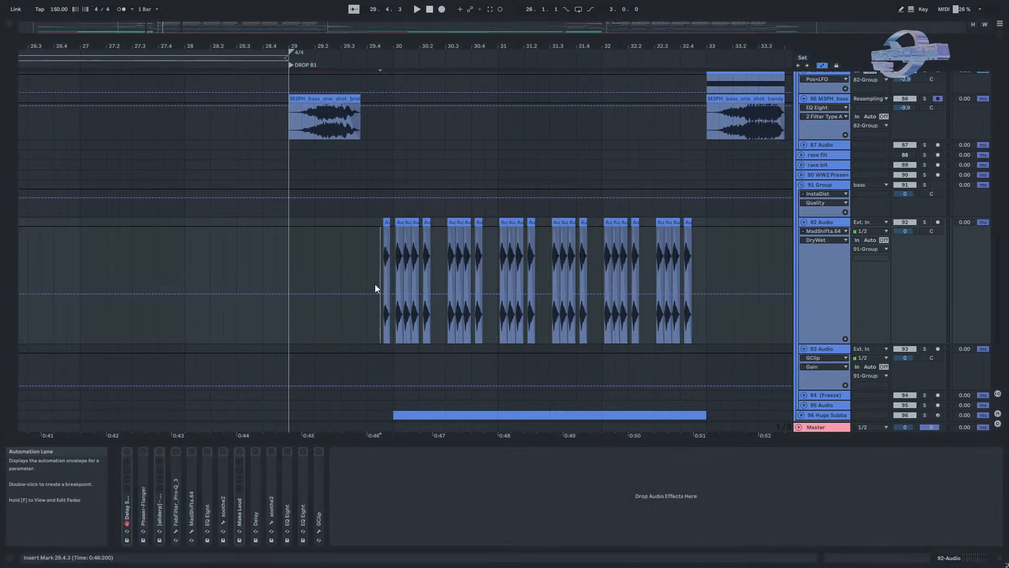
scroll(378, 293, "up", 4)
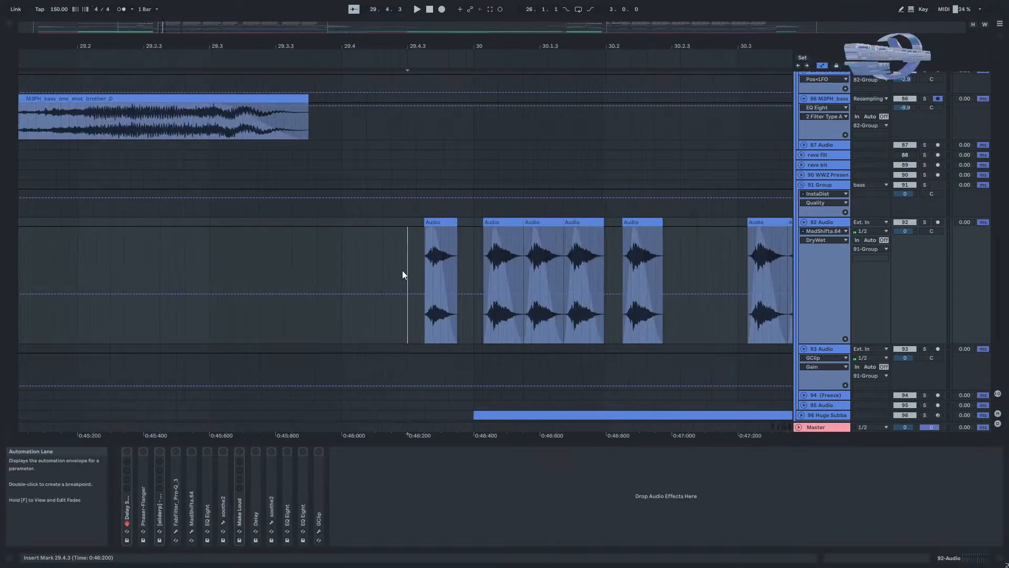
scroll(403, 271, "down", 4)
scroll(397, 270, "down", 4)
key("space")
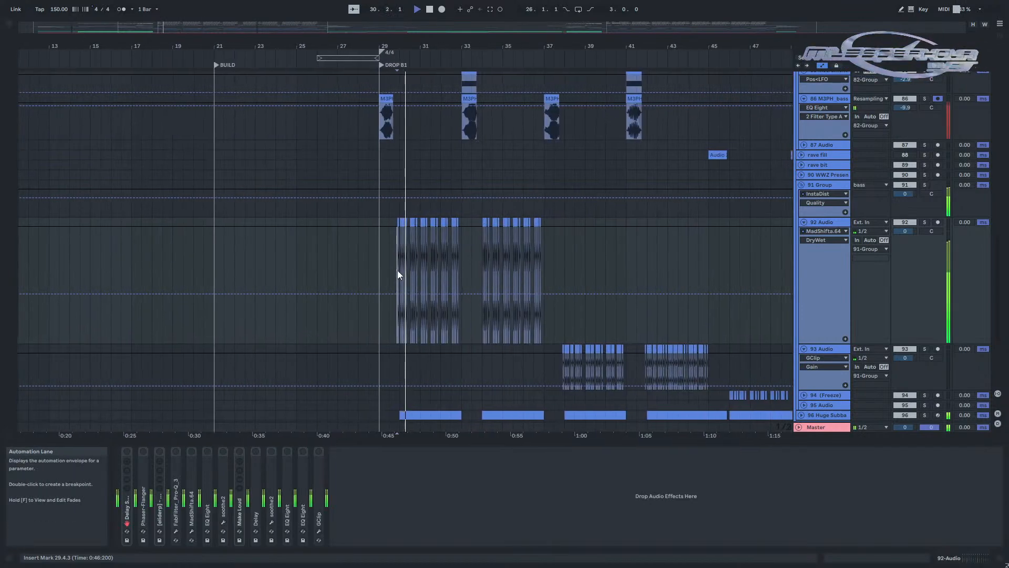
left_click(924, 223)
key("space")
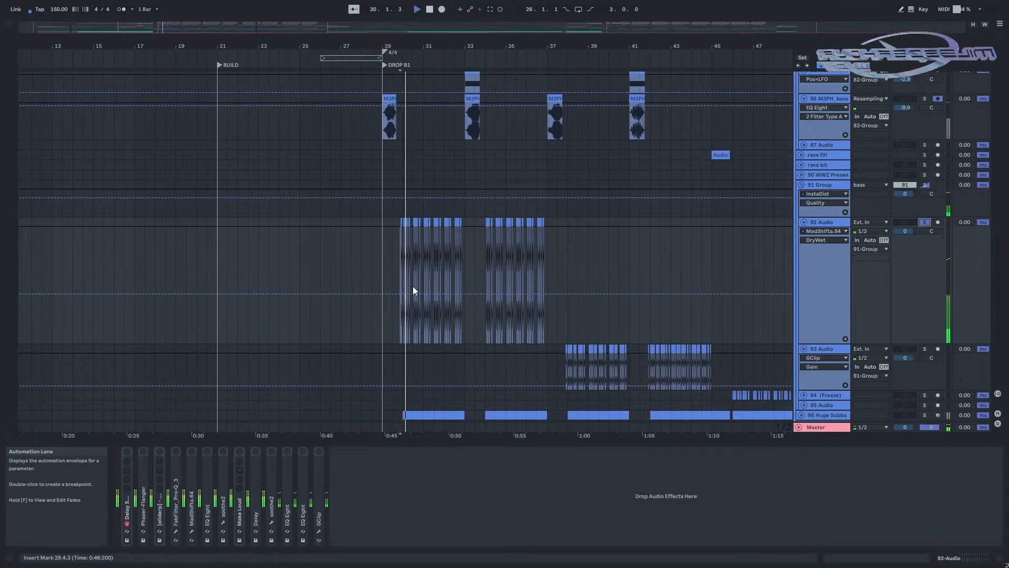
scroll(409, 286, "up", 10)
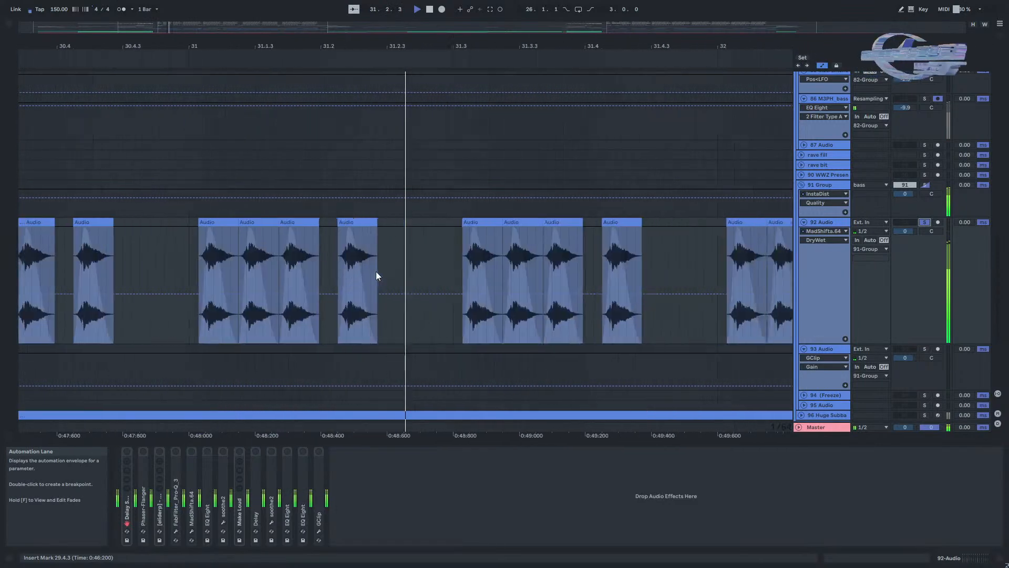
key("space")
Try the 92 Audio clip near 31.2 with warping off, play it, and undo the warp change.
left_click_drag(115, 267, 491, 272)
double_click(498, 226)
key("0")
left_click(225, 468)
key("space")
key("space")
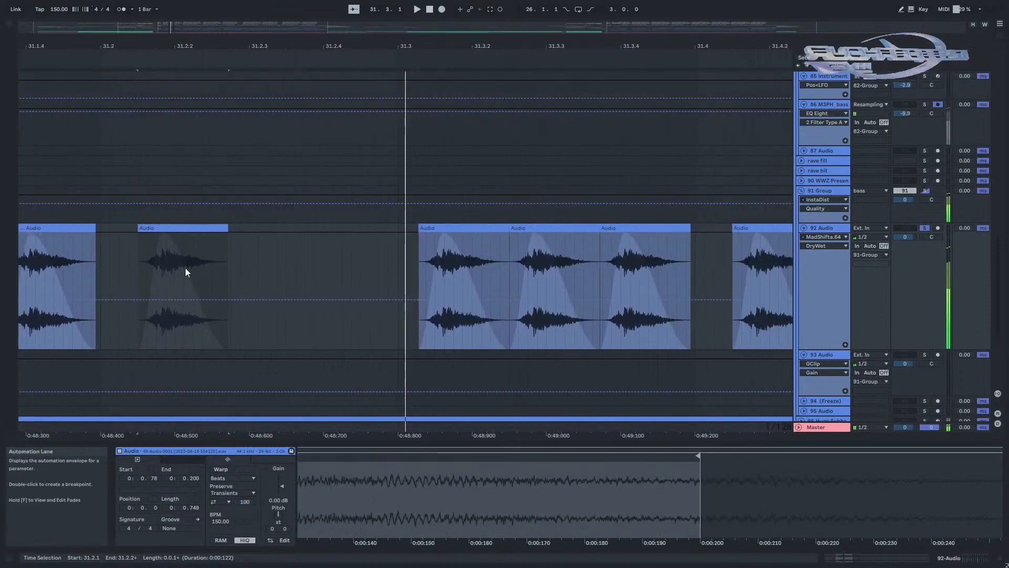
scroll(223, 230, "down", 1)
key("ctrl+z")
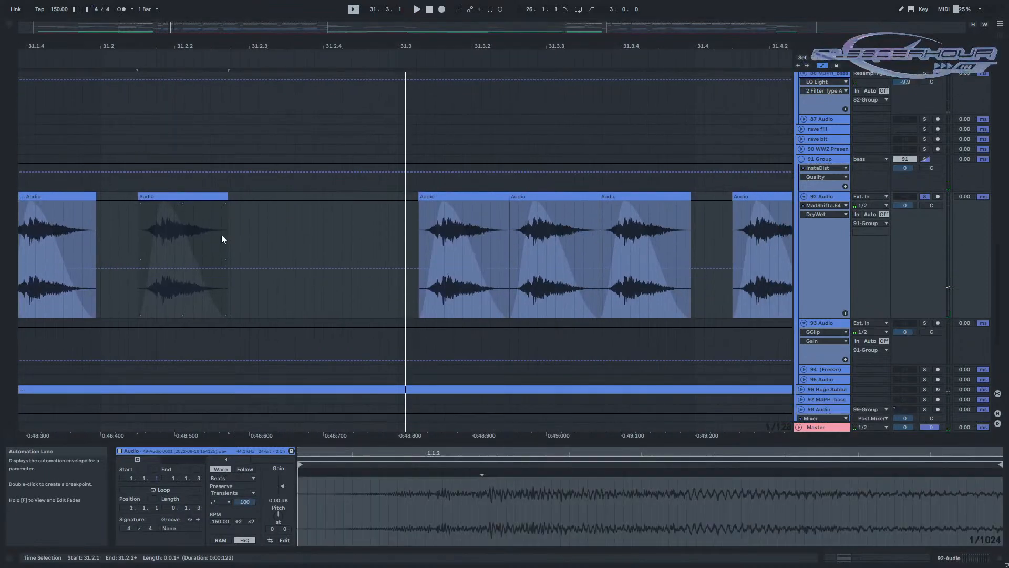
Insert an audio track below 92 Audio, paste the bass clip onto it near bar 30 and extend it to reveal more source audio.
scroll(222, 235, "down", 6)
scroll(222, 235, "left", 5)
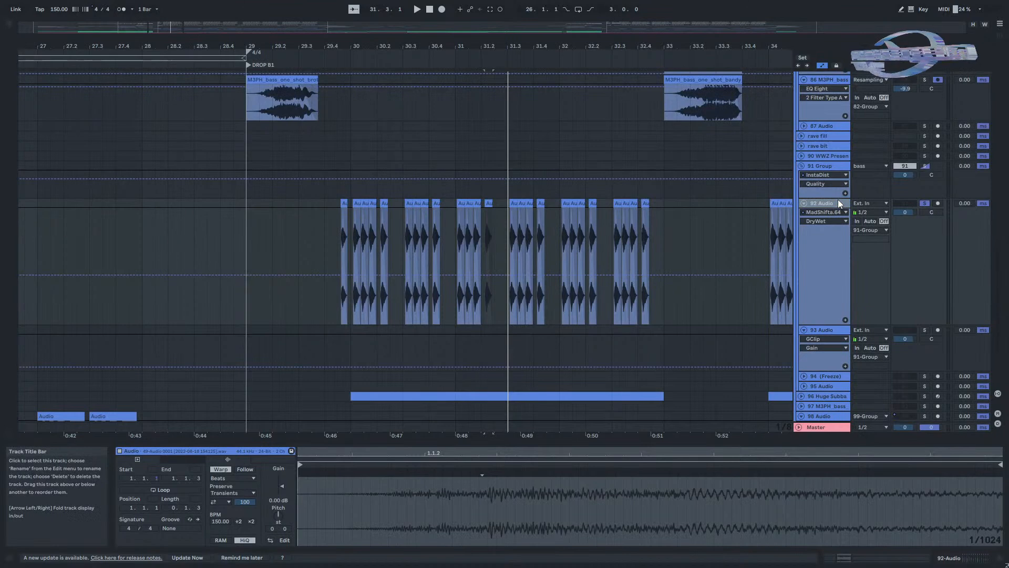
left_click(340, 202)
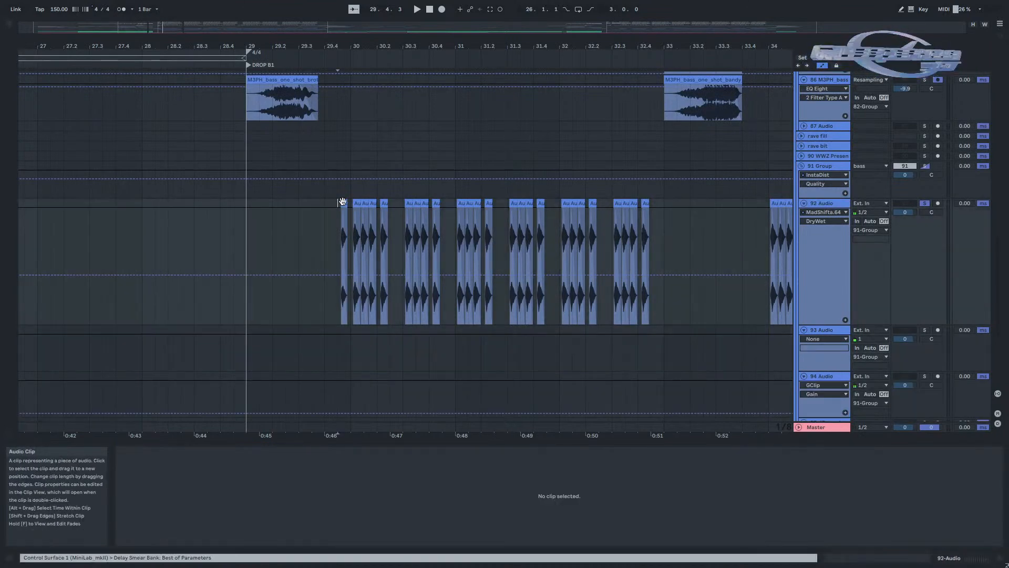
left_click(352, 330)
key("ctrl+v")
scroll(352, 331, "up", 5)
left_click_drag(381, 331, 547, 328)
left_click_drag(351, 331, 330, 331)
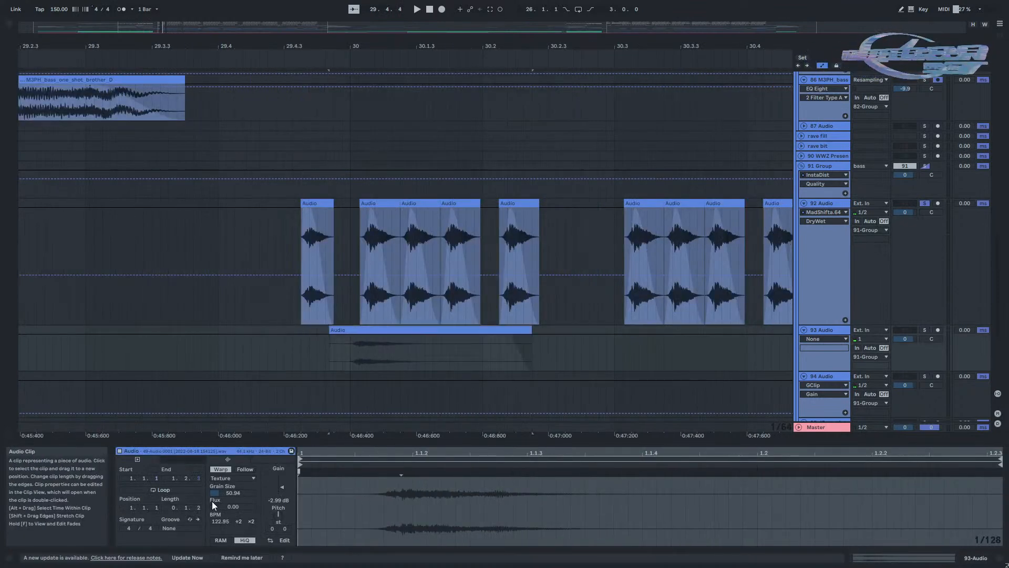
Turn off warping on the pasted clip, solo the new 93 Audio track and play it.
left_click(220, 469)
left_click(925, 329)
key("space")
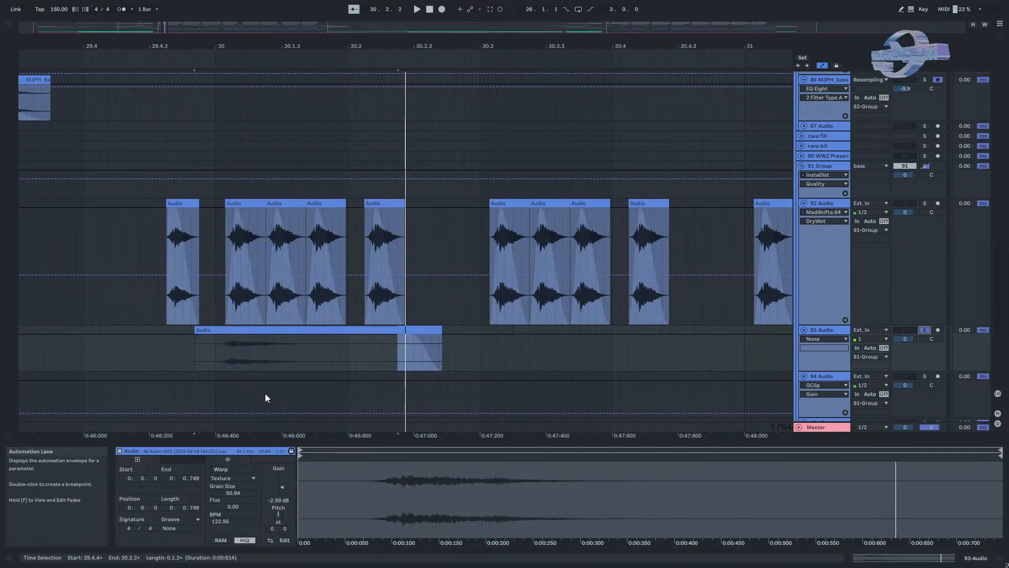
key("space")
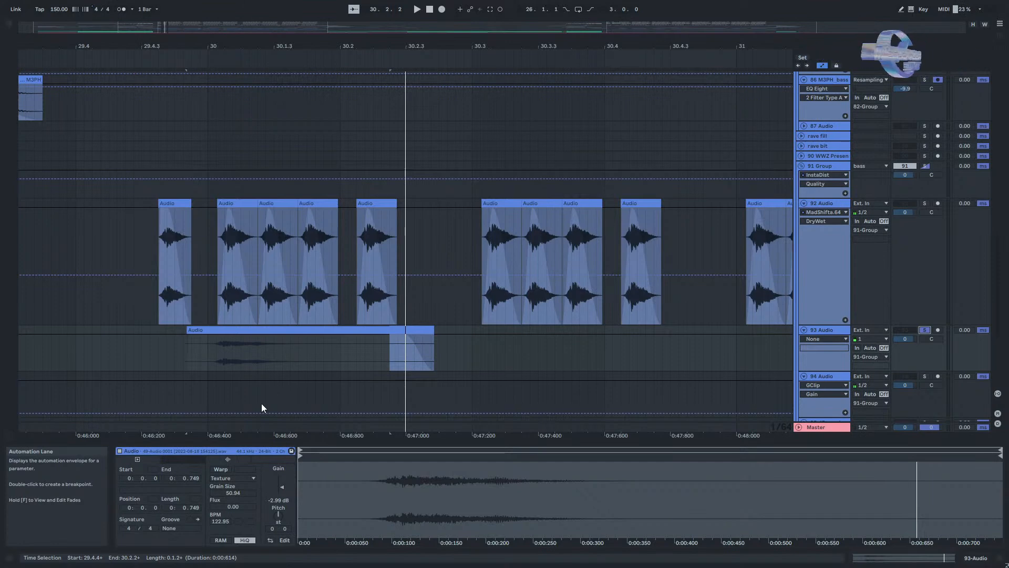
Delete the pasted clip from the 93 Audio track.
scroll(315, 398, "down", 2)
left_click_drag(400, 338, 209, 331)
key("Delete")
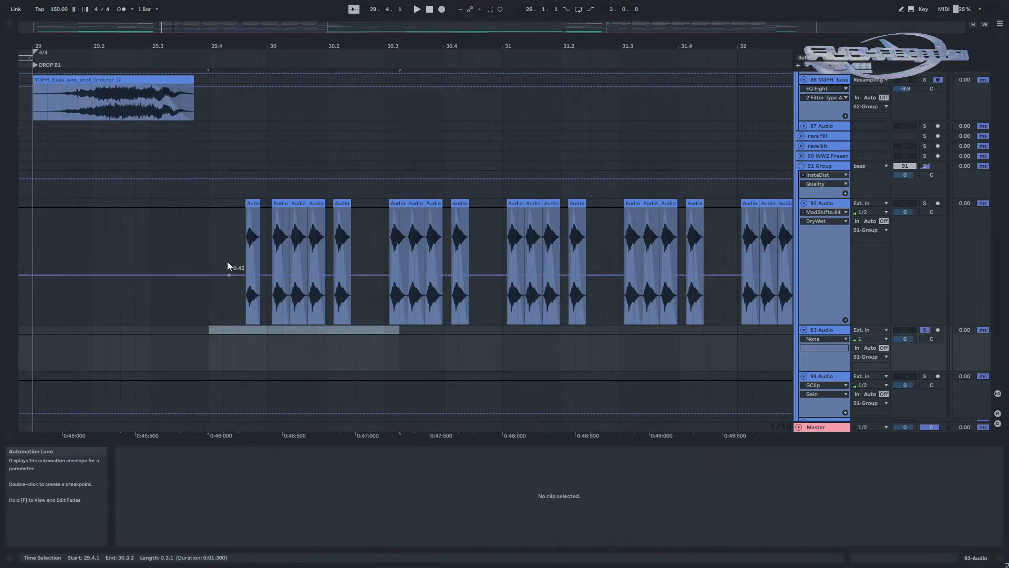
Show the 92 Audio clips at bar 30, and expand the track's Delay Smear rack down to its Spectral Time device.
left_click(249, 207)
left_click(279, 252)
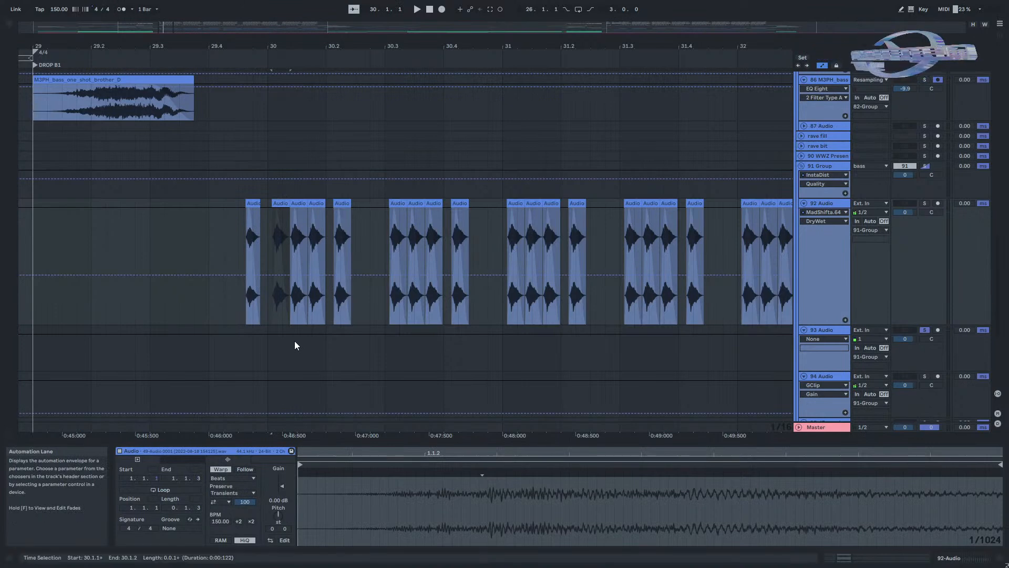
scroll(269, 246, "up", 6)
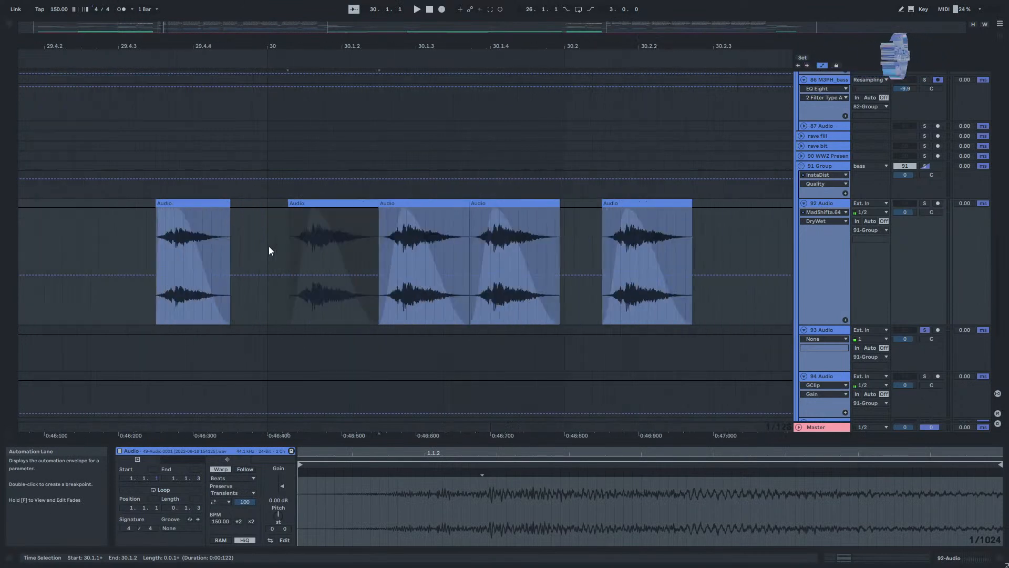
left_click(826, 202)
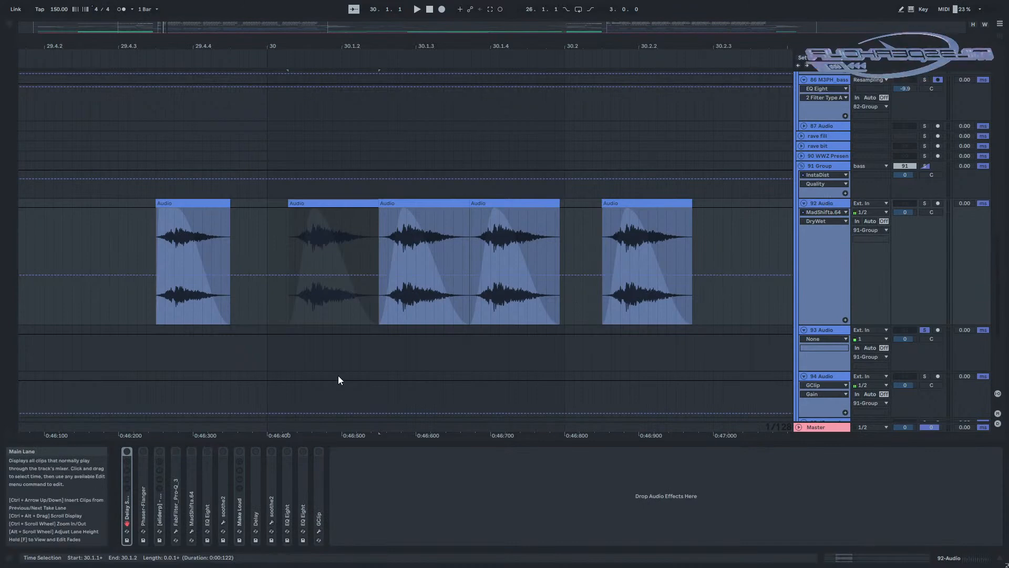
left_click(126, 452)
double_click(124, 510)
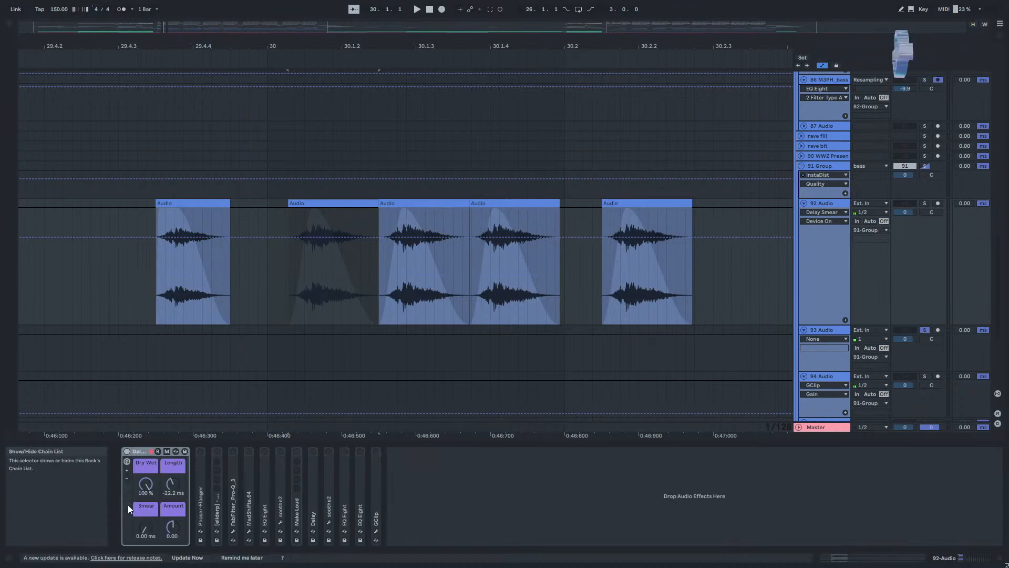
left_click(128, 504)
left_click(222, 478)
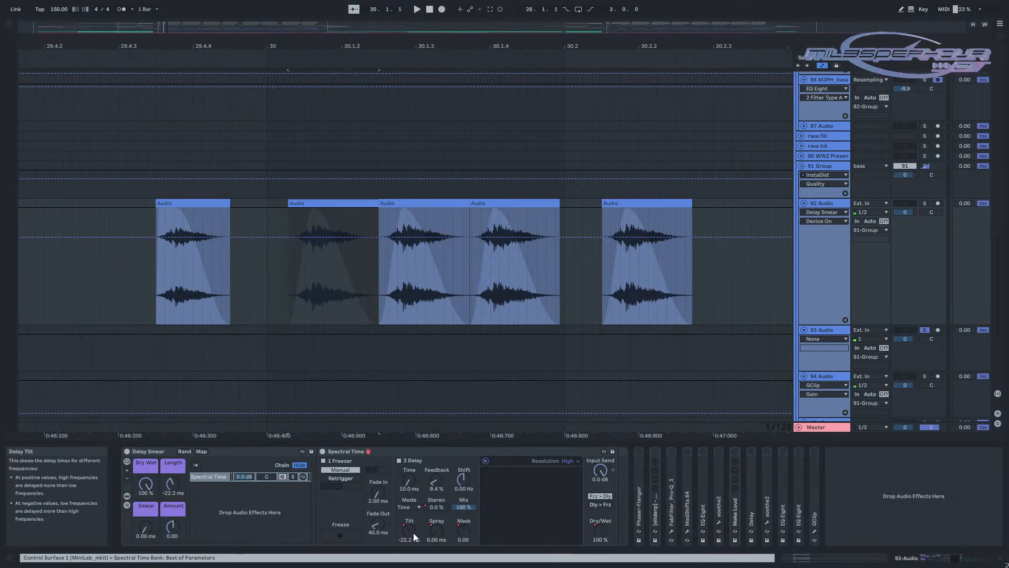
Hide the Delay Smear rack's chain list and inner devices, and unfold the Phaser-Flanger on 92 Audio.
left_click(127, 504)
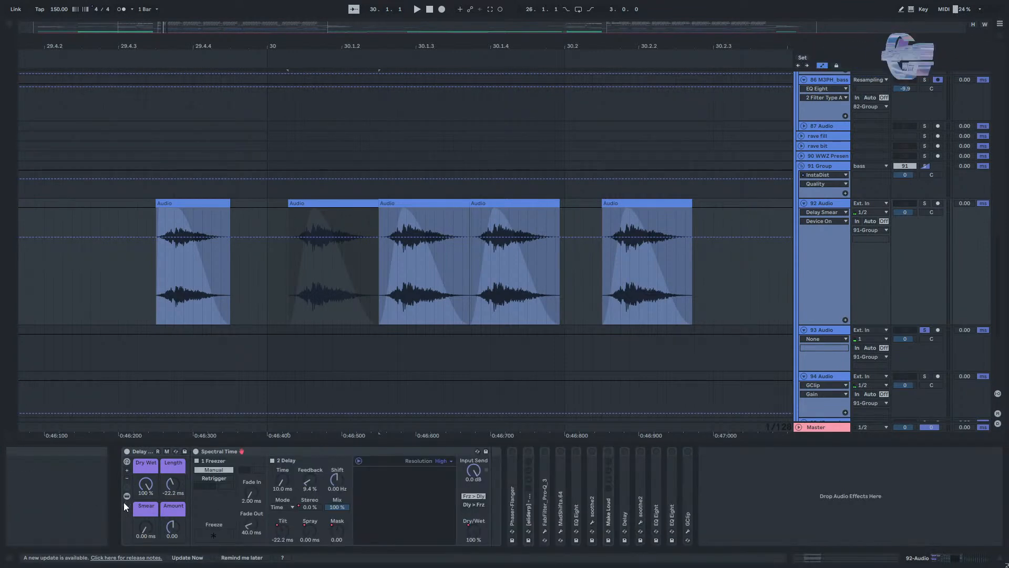
left_click(126, 500)
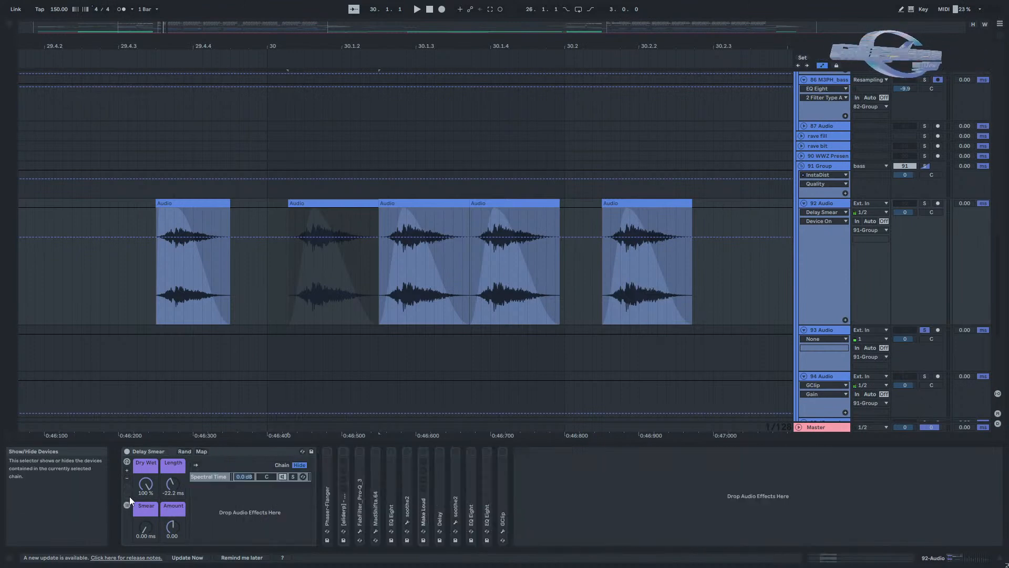
left_click(130, 501)
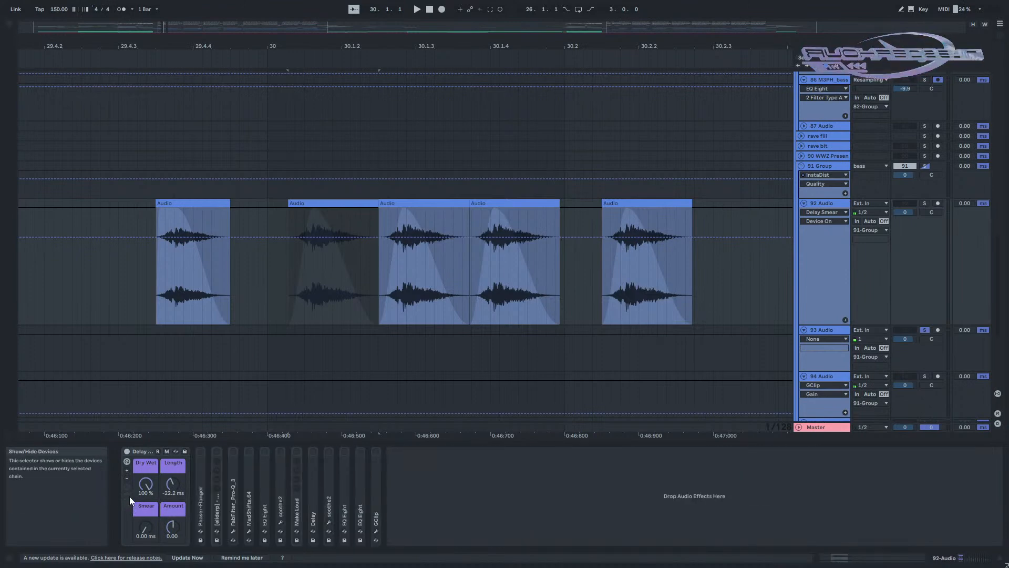
double_click(199, 494)
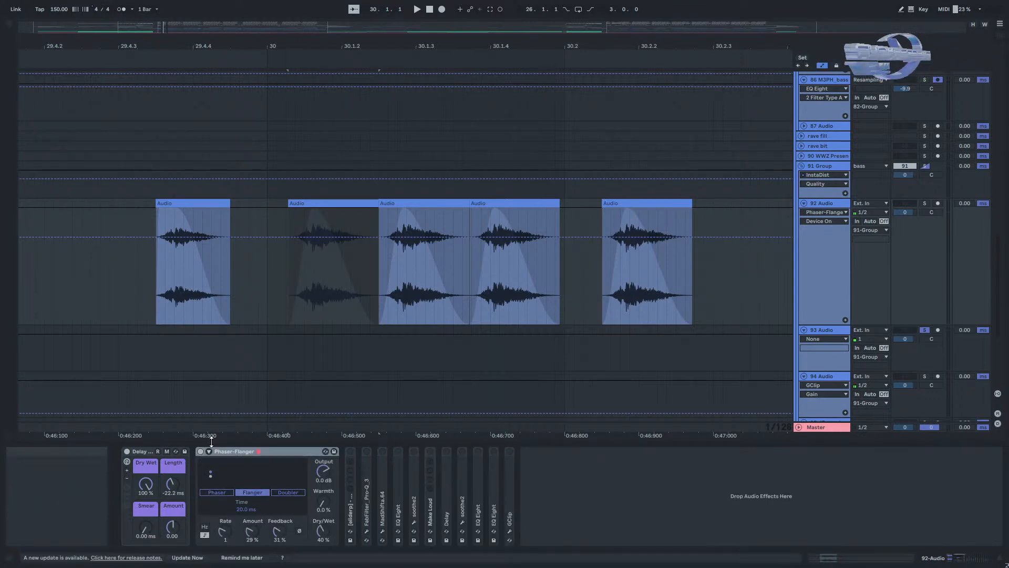
Play the 92 Audio clips, solo that track and set the playback start at 29.4.3, just before the first clip.
key("space")
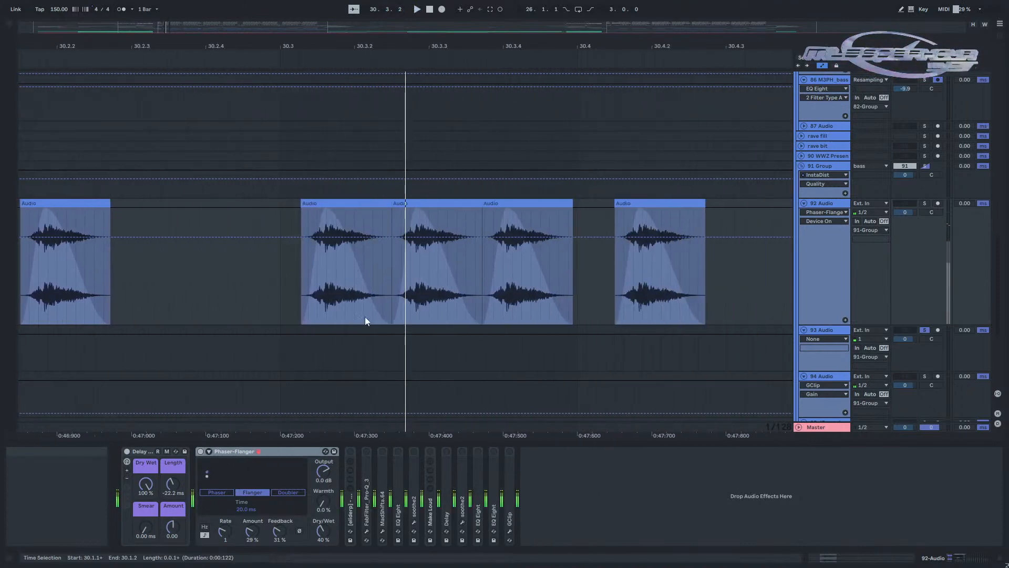
scroll(453, 319, "down", 5)
left_click(924, 204)
left_click(272, 292)
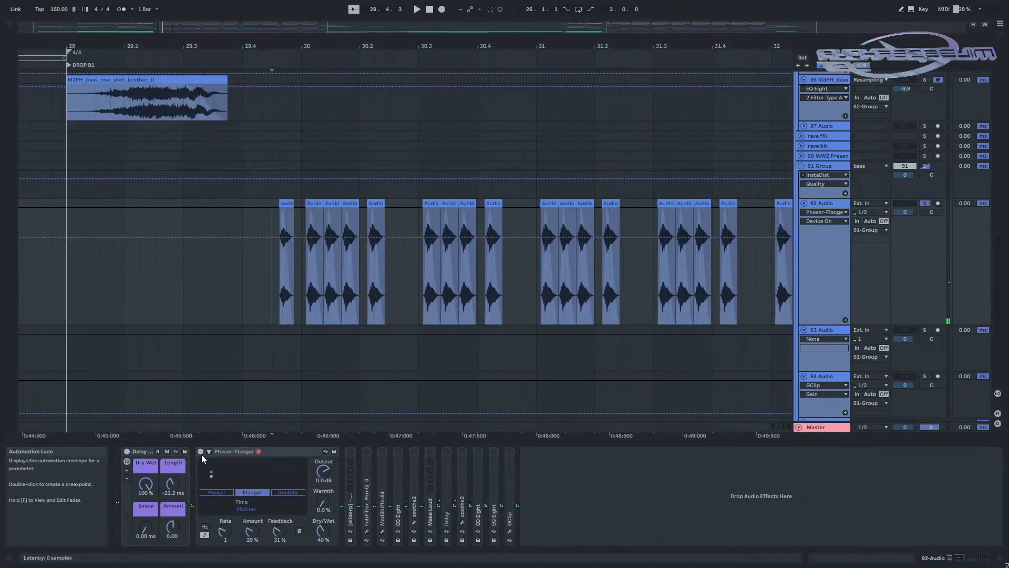
Compare the 92 Audio clips with the Phaser-Flanger off and on, also toggling the Delay Smear rack during playback.
left_click(200, 451)
key("space")
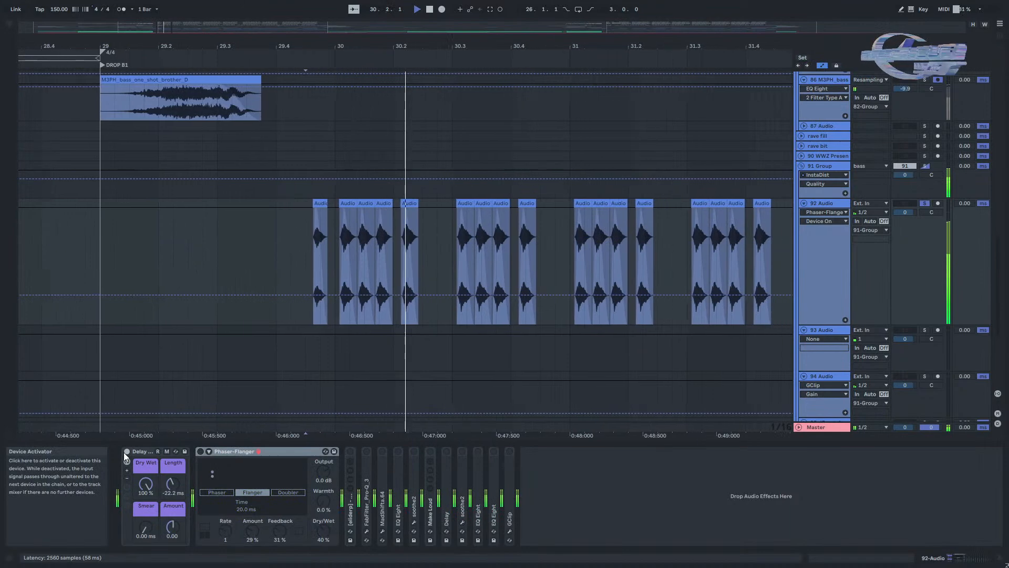
left_click(126, 452)
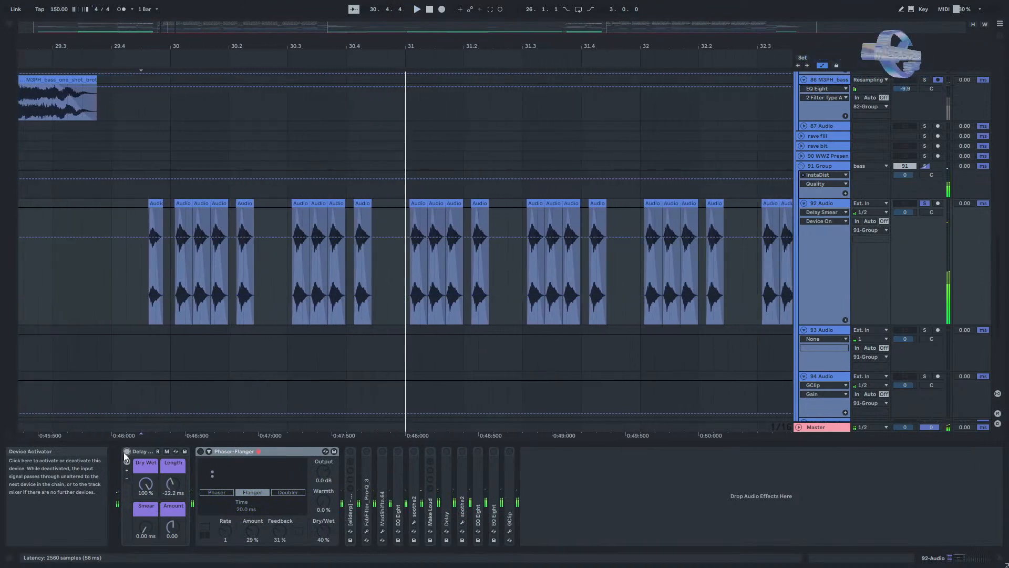
key("space")
left_click(126, 451)
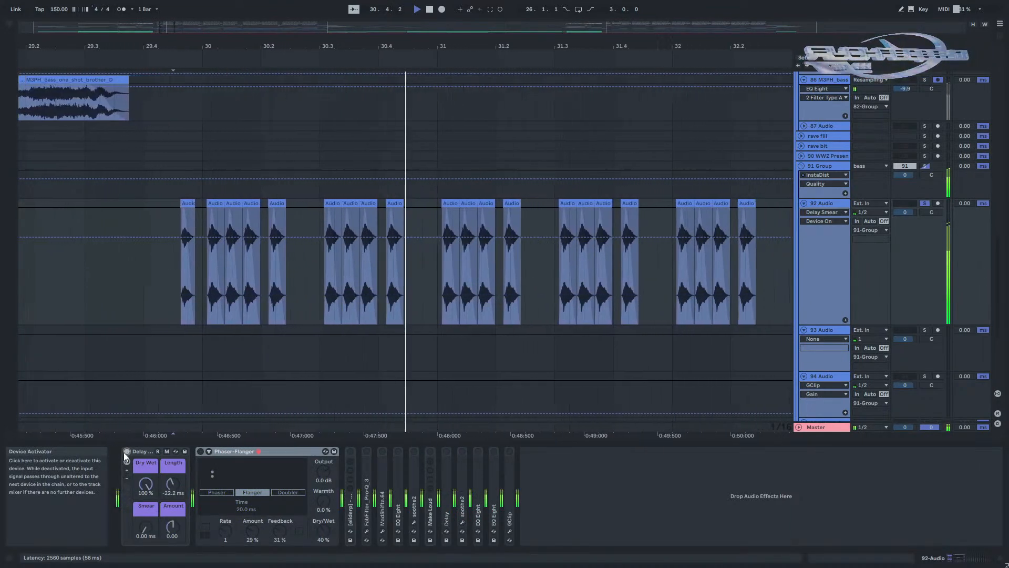
key("space")
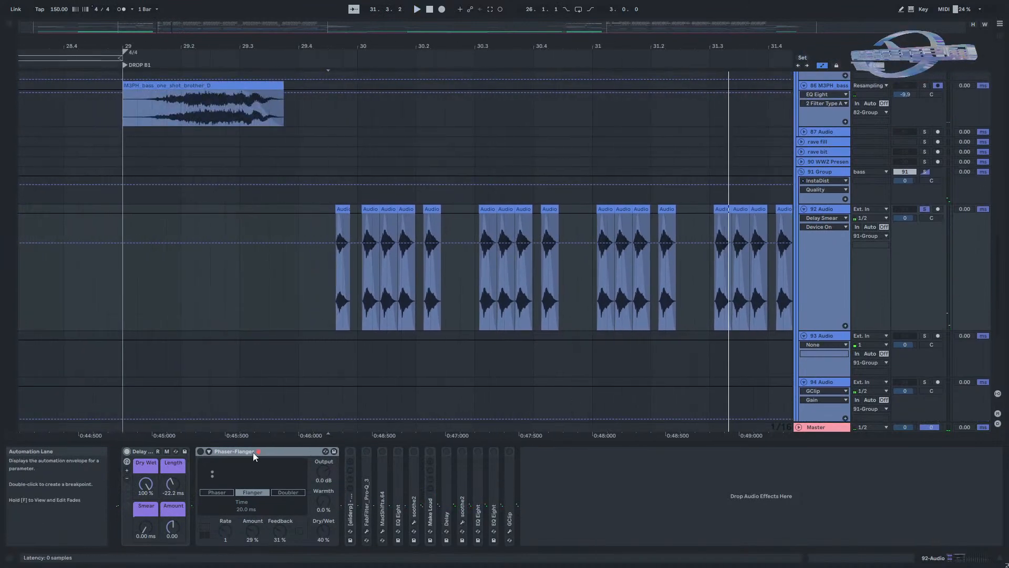
key("space")
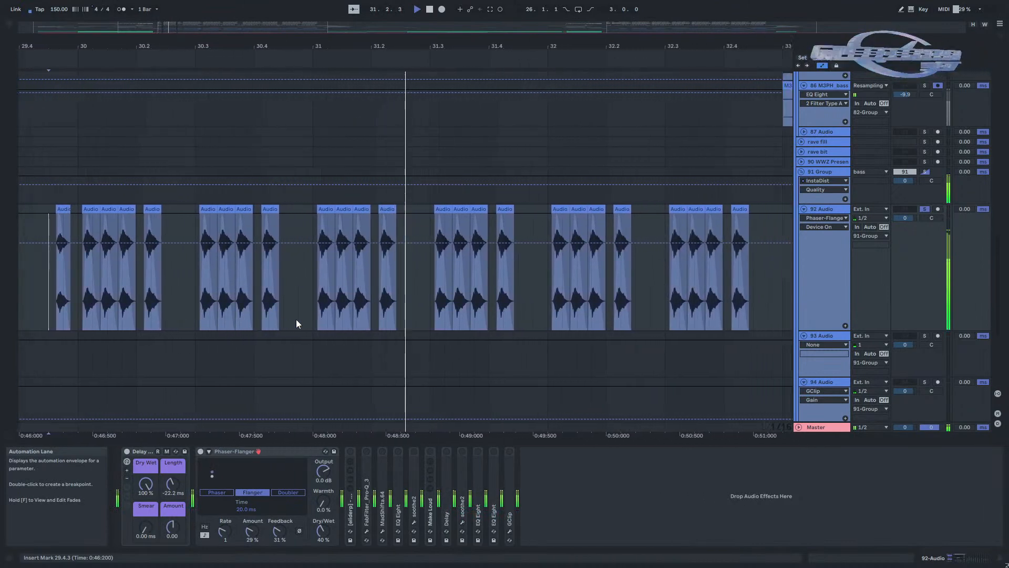
key("space")
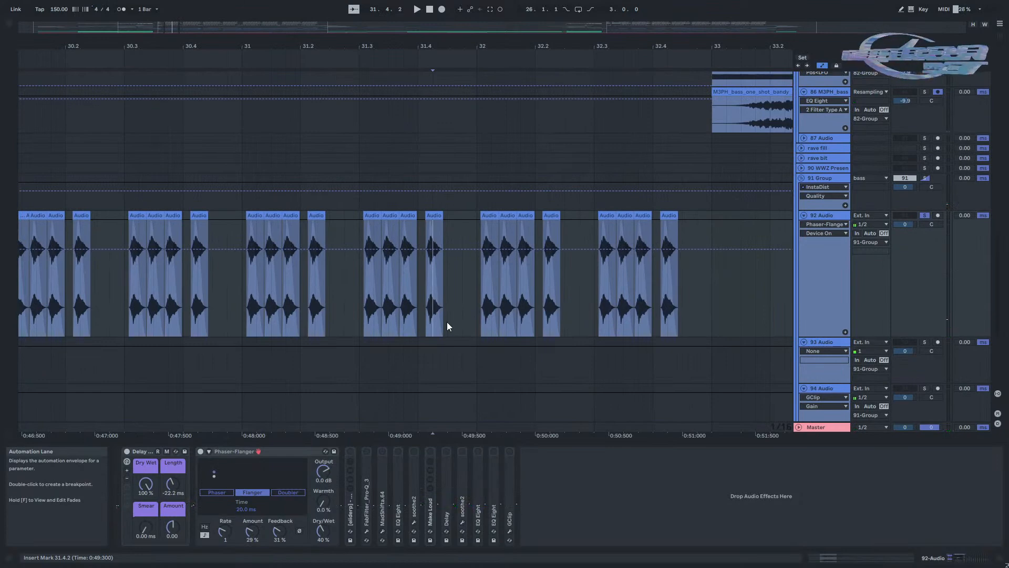
Fold the Phaser-Flanger, unfold the [eliderp] phat v2.1 rack, turn it on and play the clips from 29.4.3.
double_click(233, 452)
double_click(218, 509)
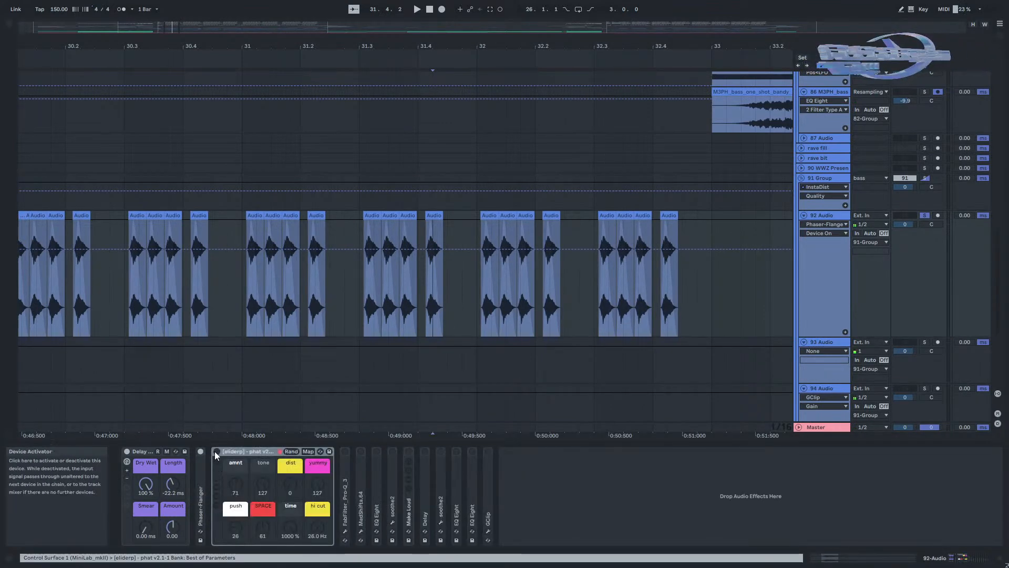
left_click_drag(171, 380, 529, 351)
left_click(332, 296)
key("space")
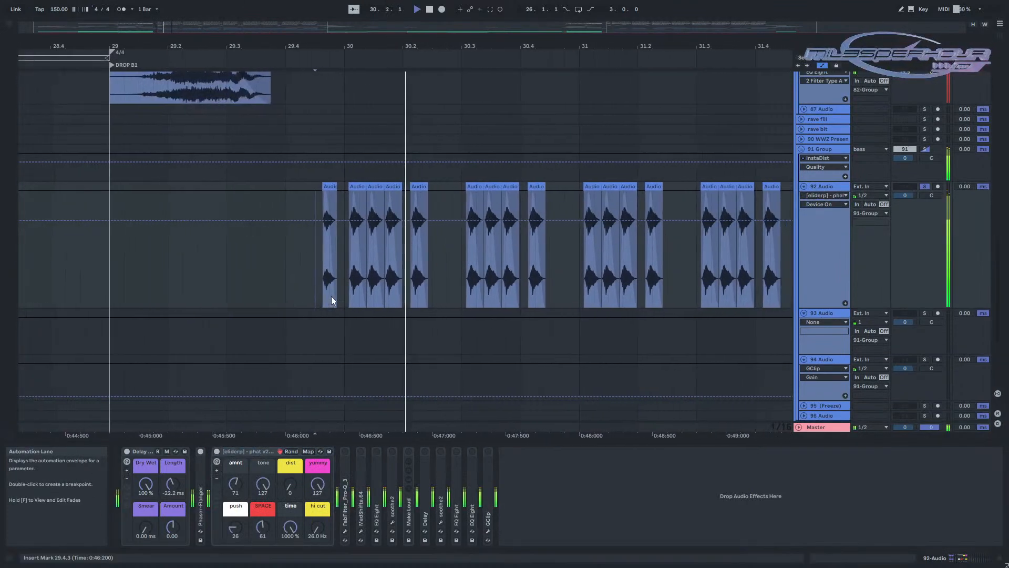
key("space")
Bring back the 92 Audio device chain, fold the phat rack, unfold FabFilter Pro-Q 3 and play the clips.
left_click(292, 334)
left_click_drag(292, 333, 568, 342)
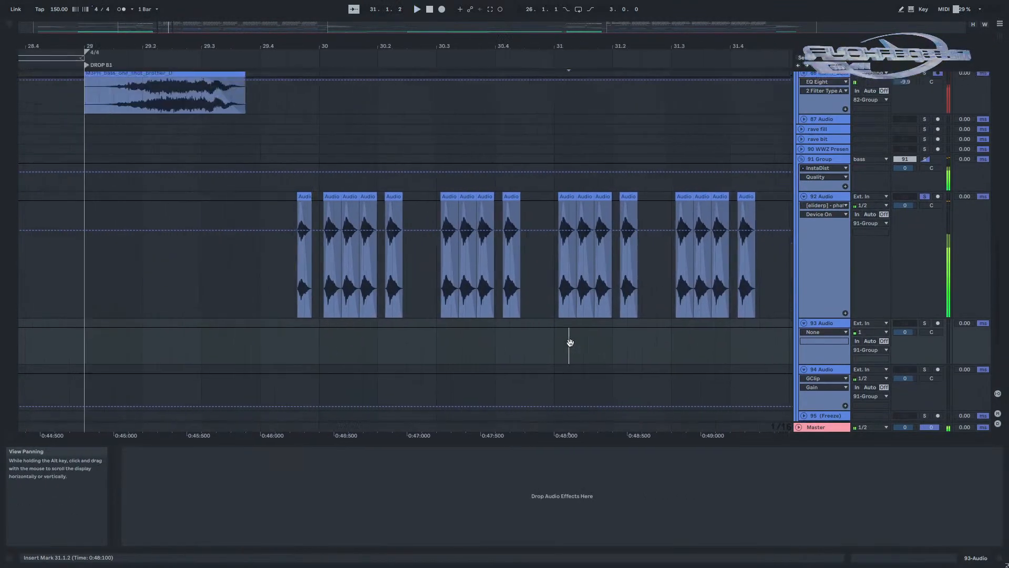
left_click(832, 198)
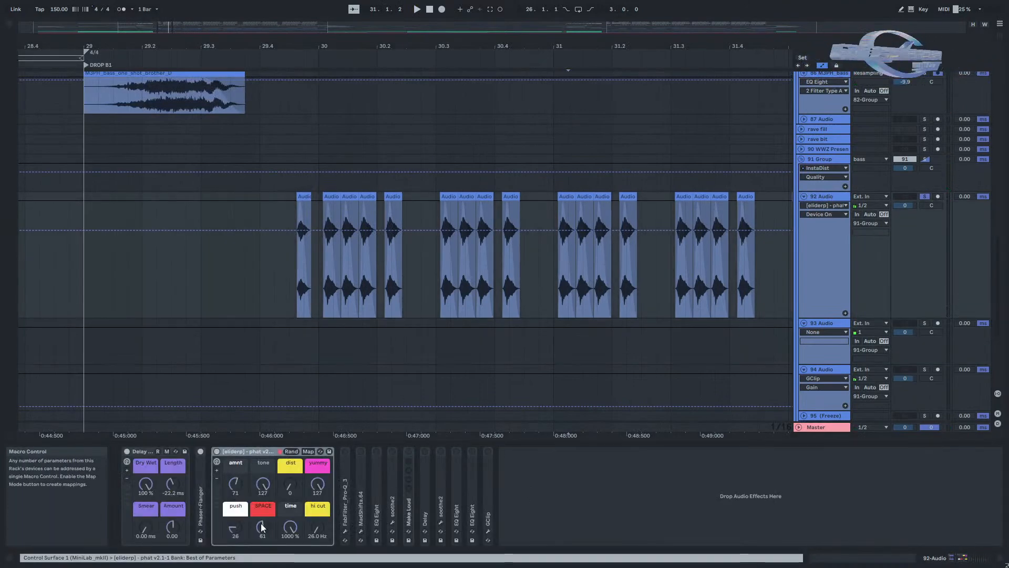
double_click(233, 455)
double_click(232, 496)
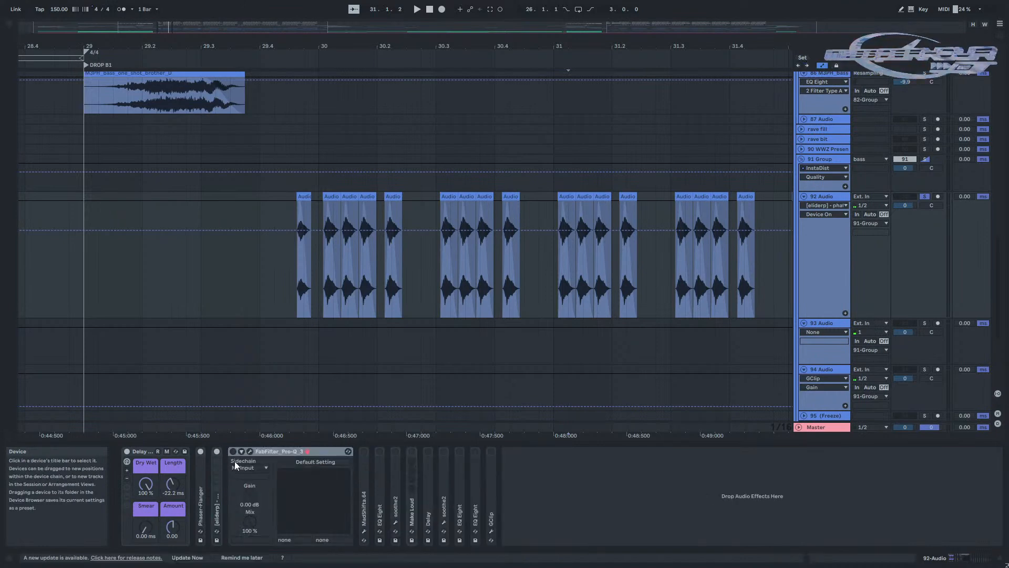
key("space")
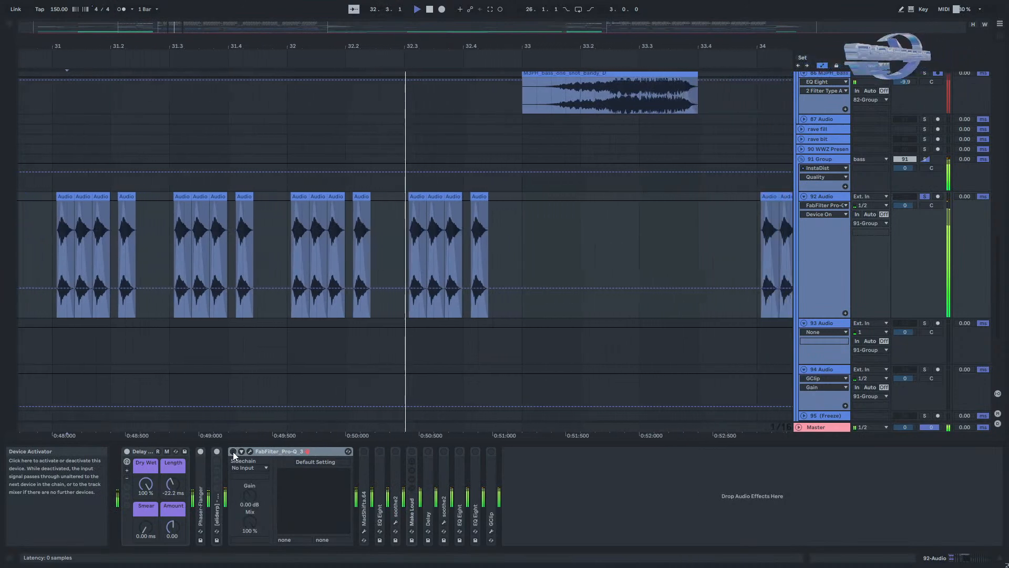
Turn on the Pro-Q 3, check its EQ curve in the plug-in window, and play the clips from 31.1.2.
left_click(250, 451)
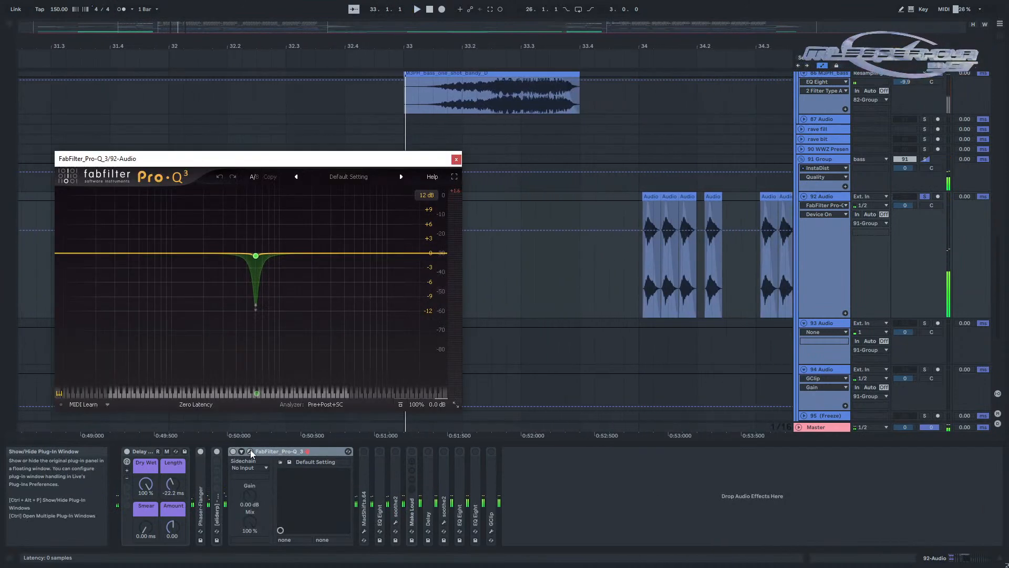
key("space")
left_click(250, 451)
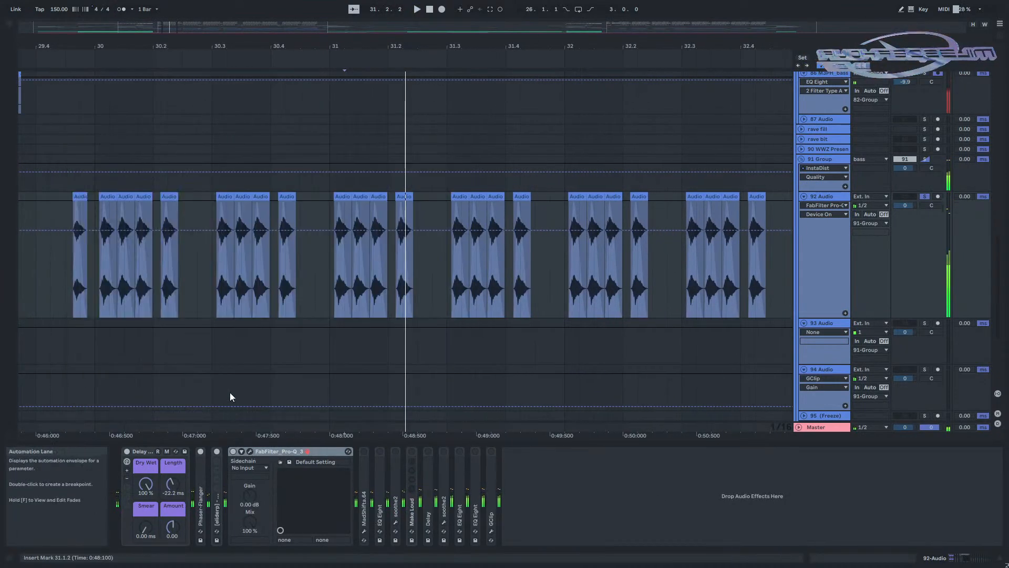
left_click_drag(229, 393, 657, 357)
left_click_drag(515, 325, 295, 386)
scroll(377, 346, "down", 3)
left_click(251, 451)
left_click(251, 450)
key("space")
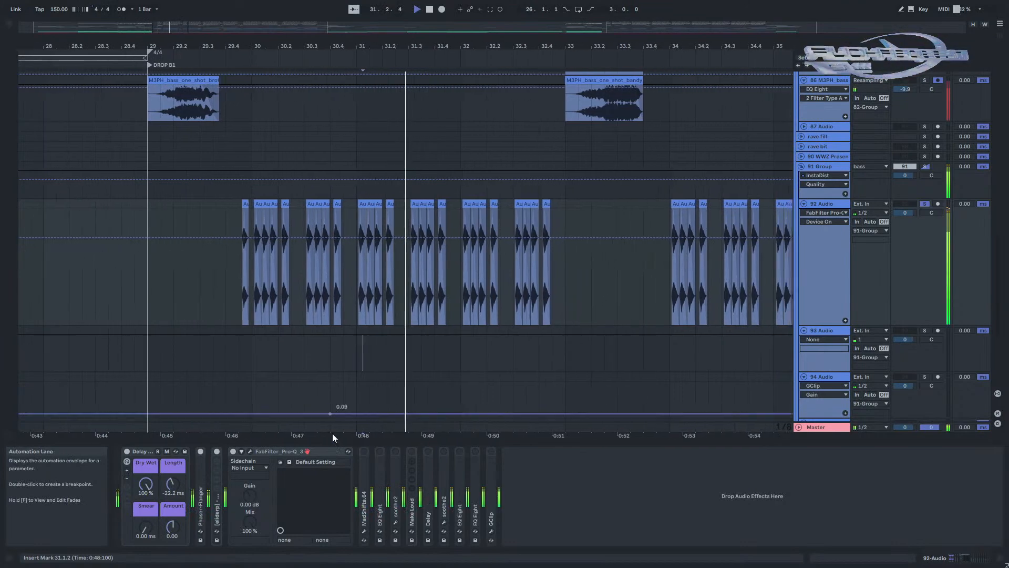
Fold the Pro-Q 3, unfold MadShifta.64 and move its plug-in window clear of the device's parameters.
double_click(273, 449)
double_click(248, 486)
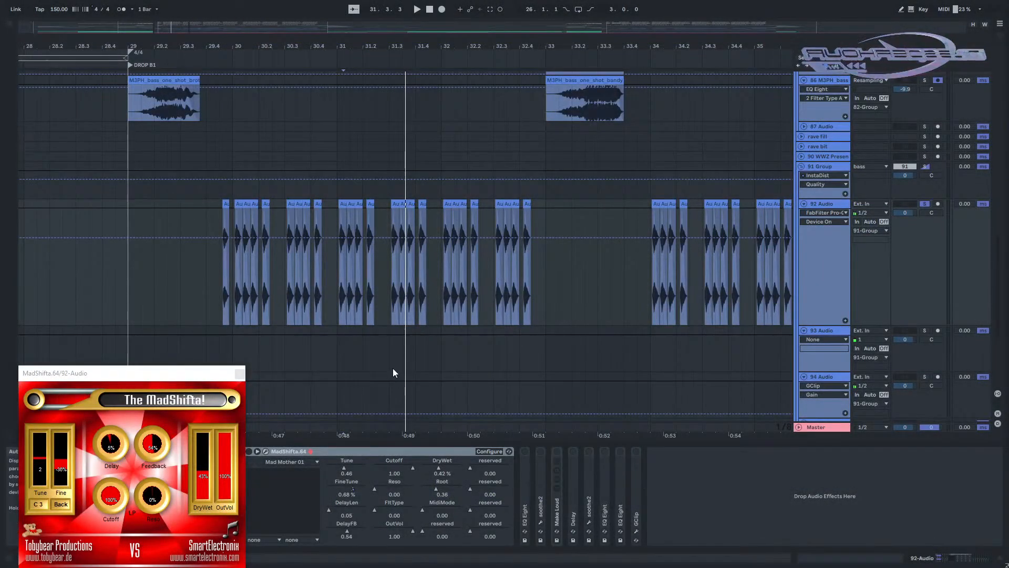
left_click_drag(119, 375, 112, 376)
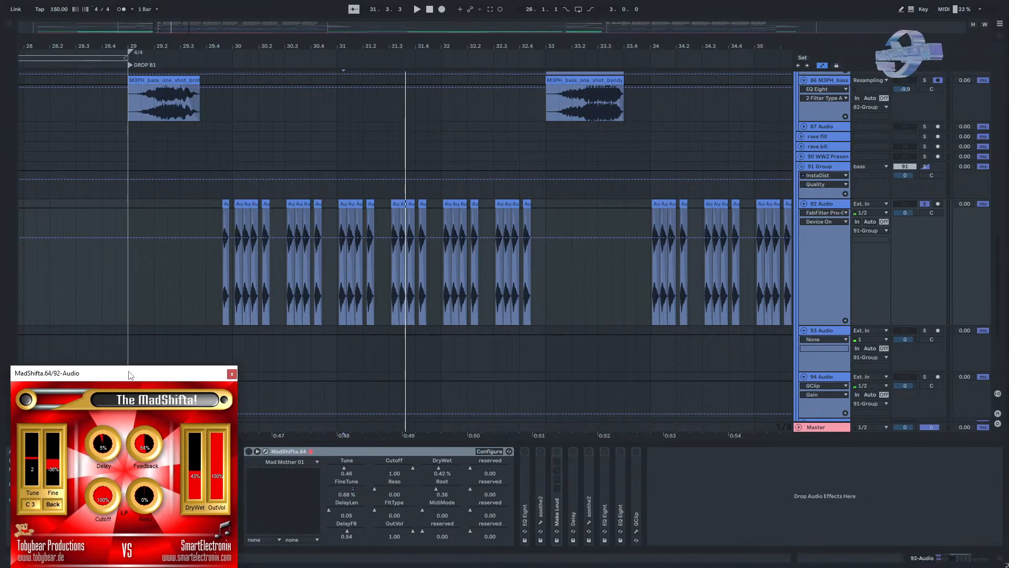
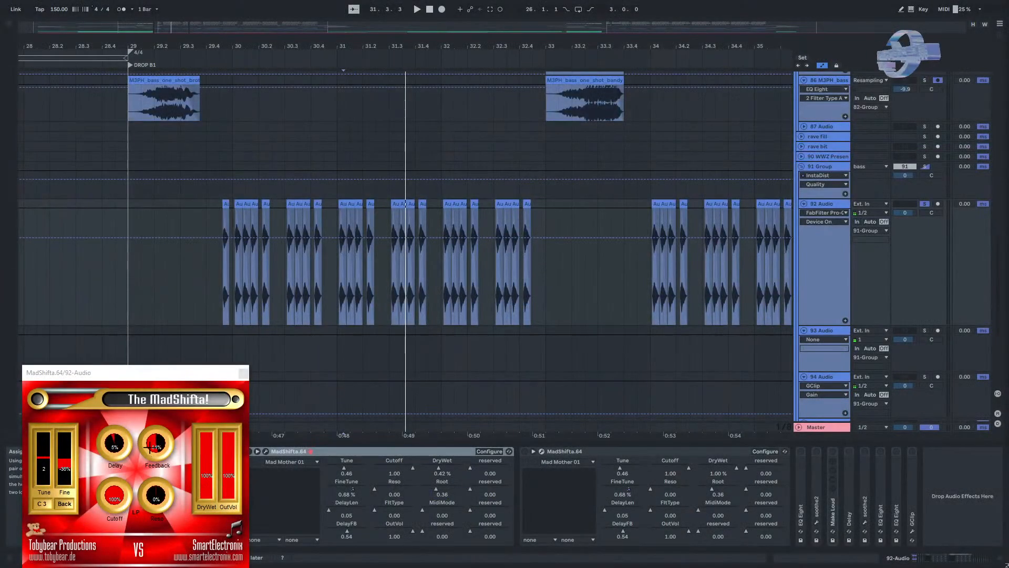
Loop the half bar of 92 Audio clips from 30.3 to 31 and play it.
left_click(284, 292)
left_click_drag(284, 293, 337, 285)
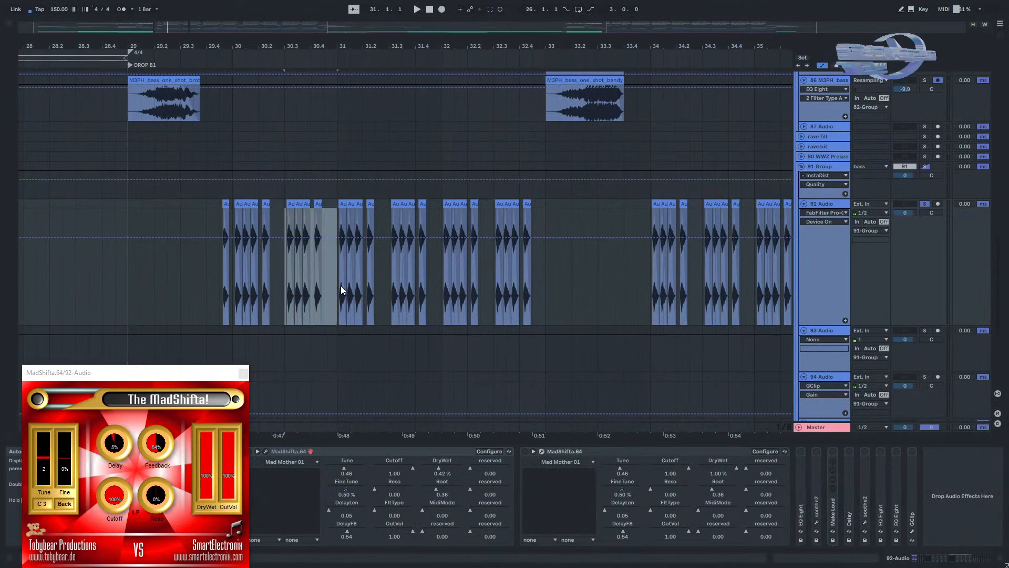
key("ctrl+l")
key("space")
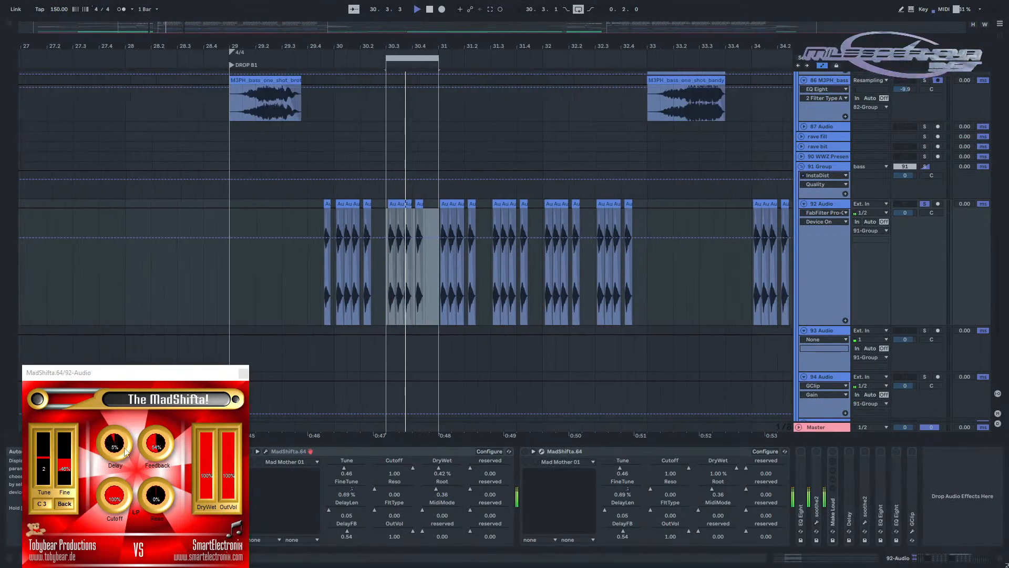
Try the second MadShifta's Tune at 10 and back at 0 while playing the looped clips.
left_click_drag(63, 467, 46, 447)
key("space")
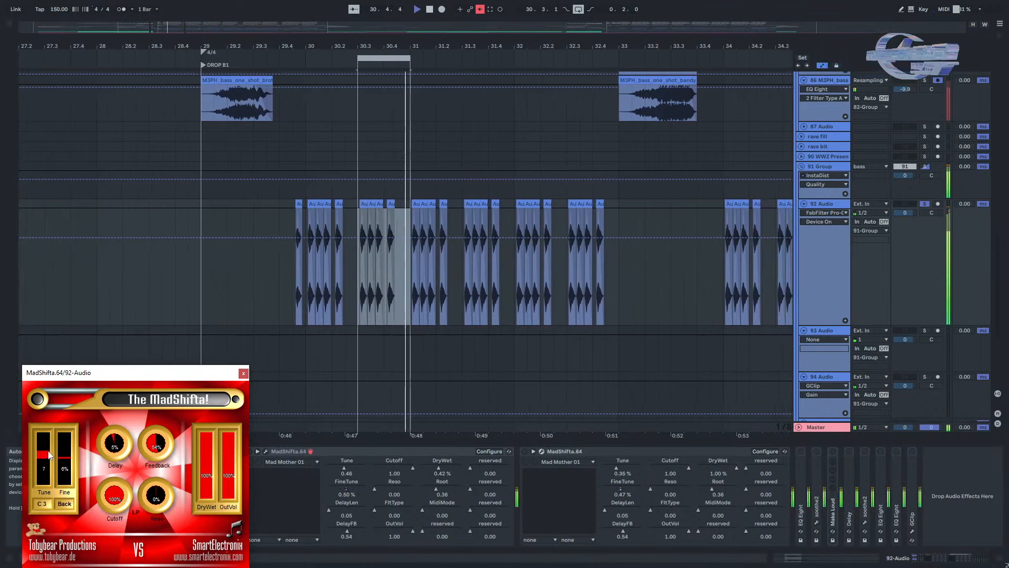
key("space")
key("space")
key("space")
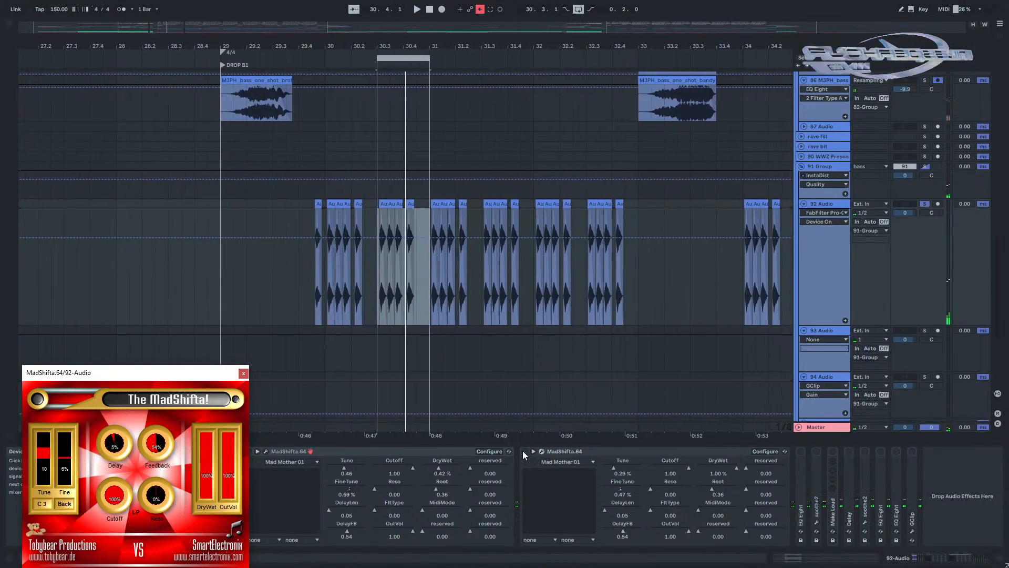
key("space")
mouse_move(44, 461)
left_mouse_down()
mouse_move(49, 450)
mouse_move(52, 461)
left_mouse_up()
key("space")
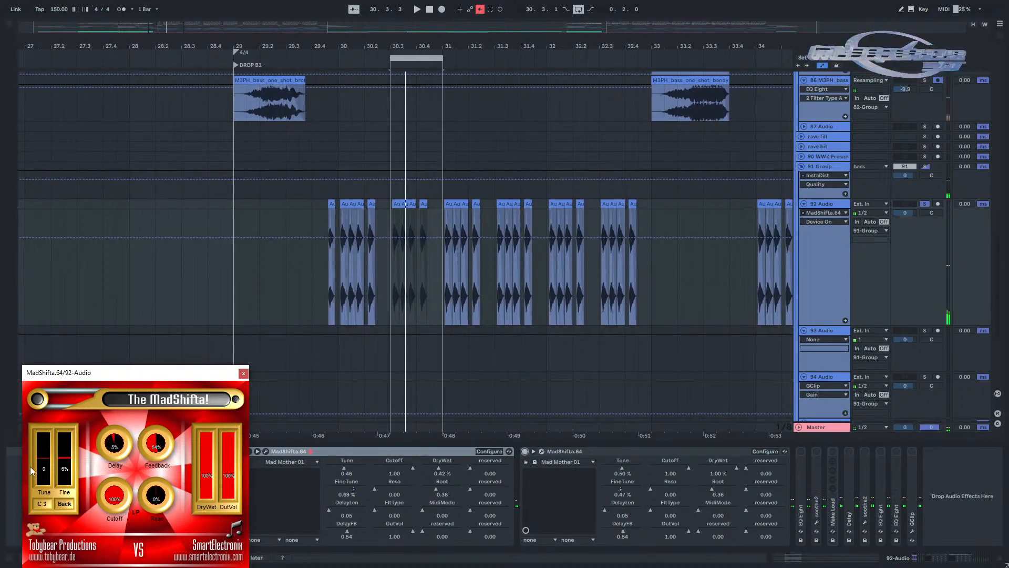
Lower the second MadShifta's Feedback to 1% and its Delay to 0%, and play the loop.
left_click_drag(153, 446, 125, 435)
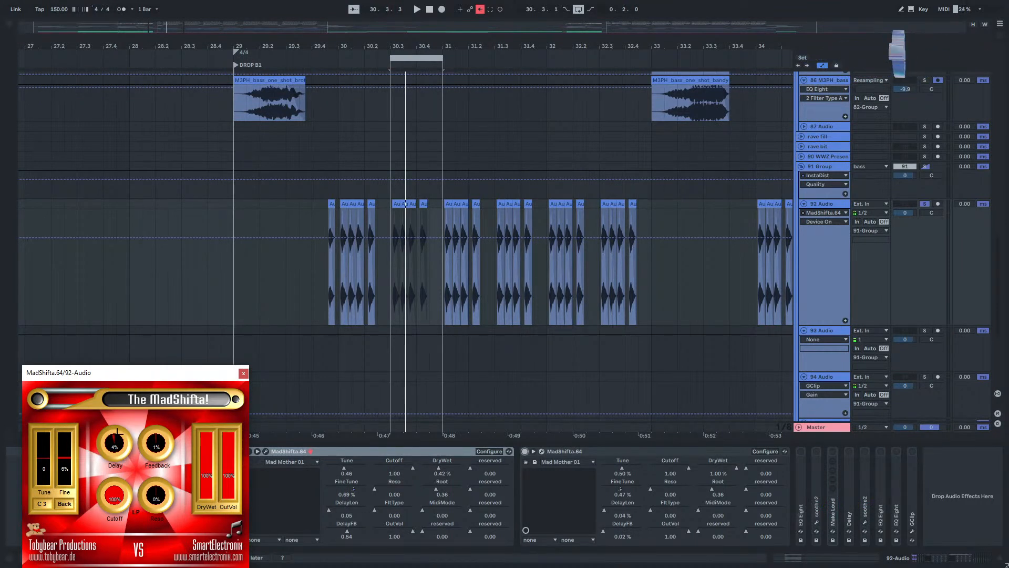
left_click_drag(119, 432, 121, 431)
key("space")
Try the second MadShifta's Tune at -10 and at 14.
mouse_move(50, 457)
left_mouse_down()
mouse_move(49, 442)
mouse_move(50, 474)
mouse_move(50, 439)
mouse_move(54, 469)
left_mouse_up()
key("space")
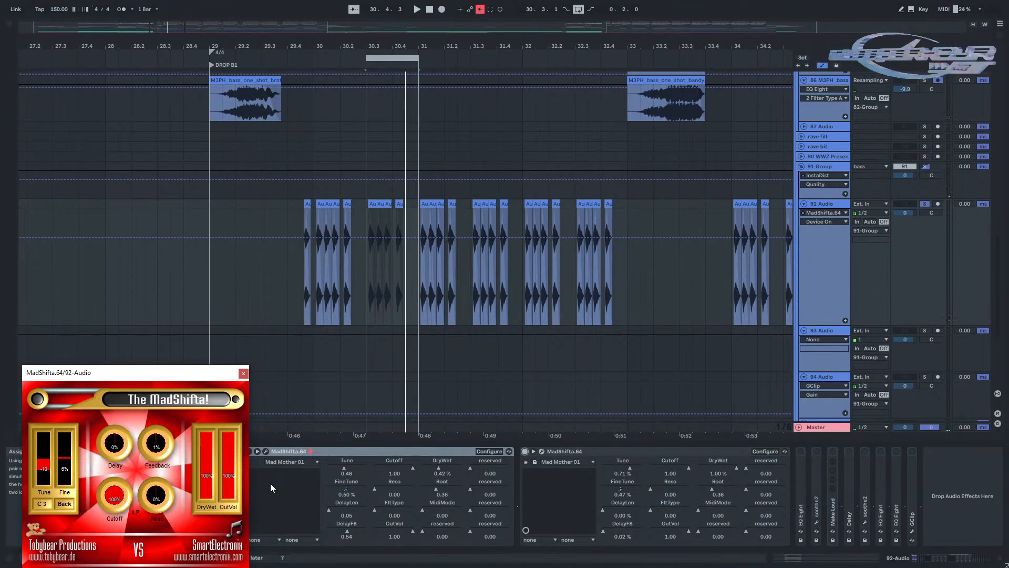
left_click_drag(43, 465, 44, 445)
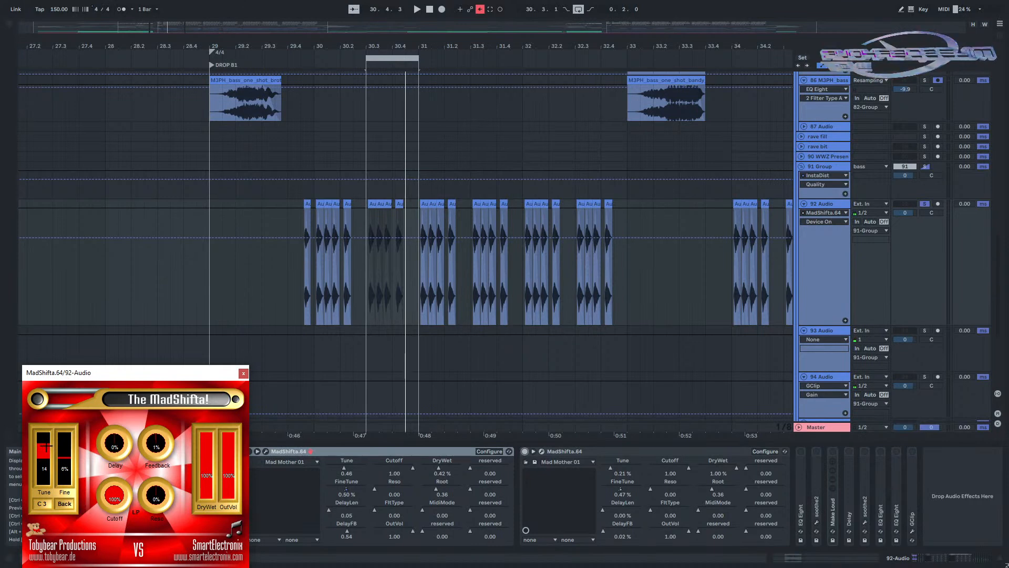
left_click_drag(45, 448, 44, 455)
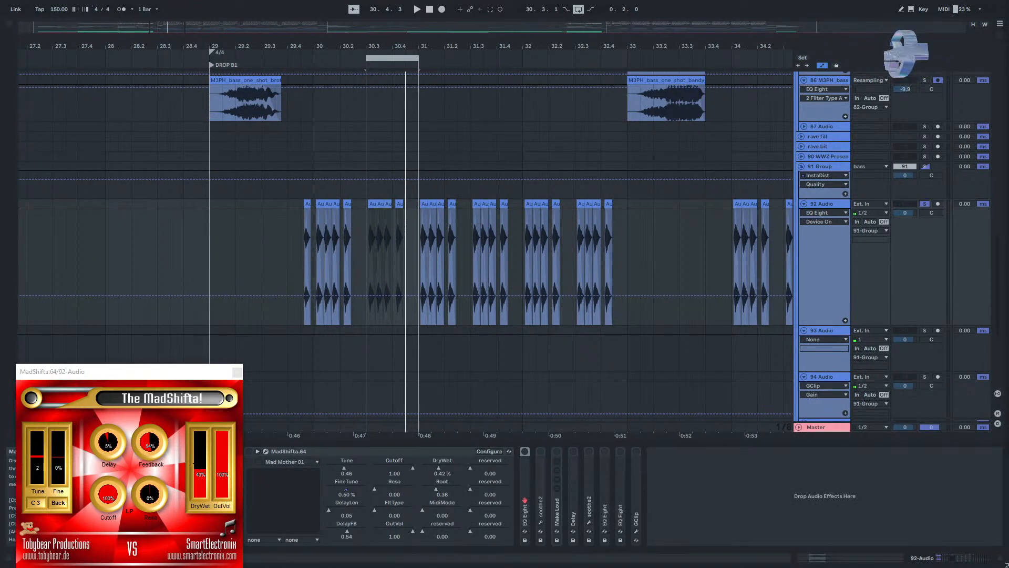
Turn on the original MadShifta, set its Dry/Wet to 43% and play the looped clips.
left_click(248, 451)
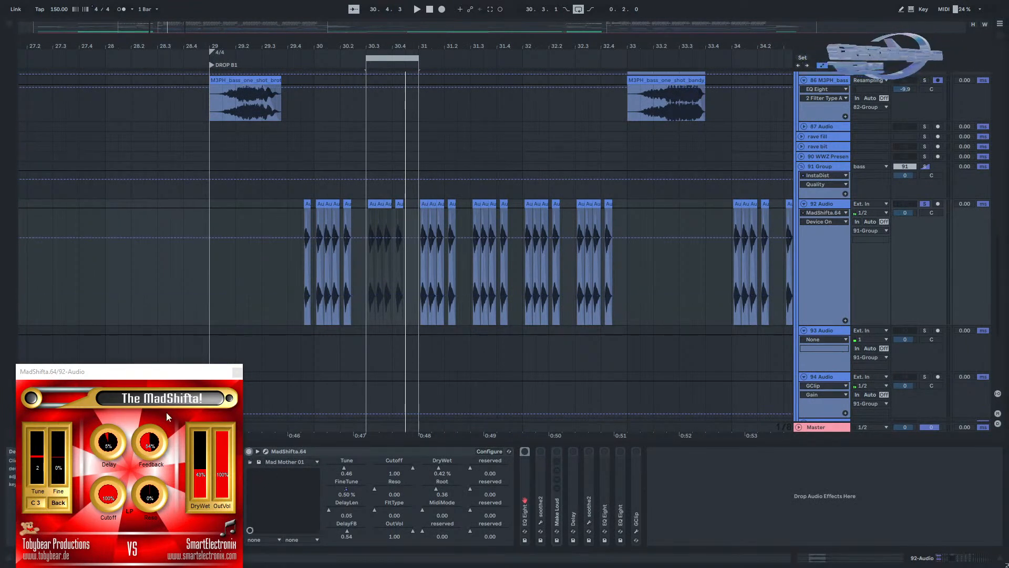
left_click_drag(105, 377, 101, 378)
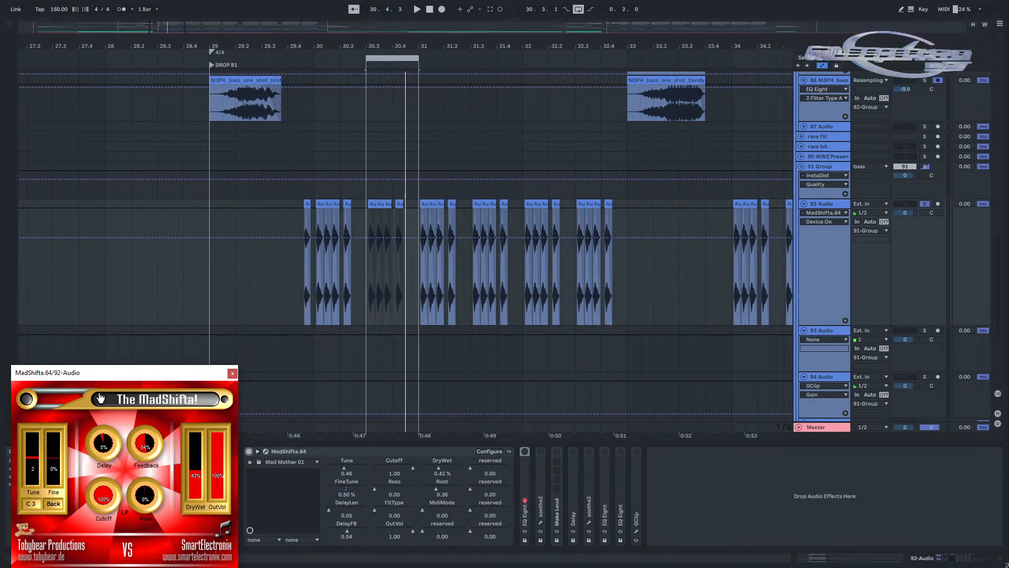
mouse_move(195, 470)
left_mouse_down()
mouse_move(192, 506)
mouse_move(201, 430)
mouse_move(198, 470)
left_mouse_up()
key("space")
left_click(754, 509)
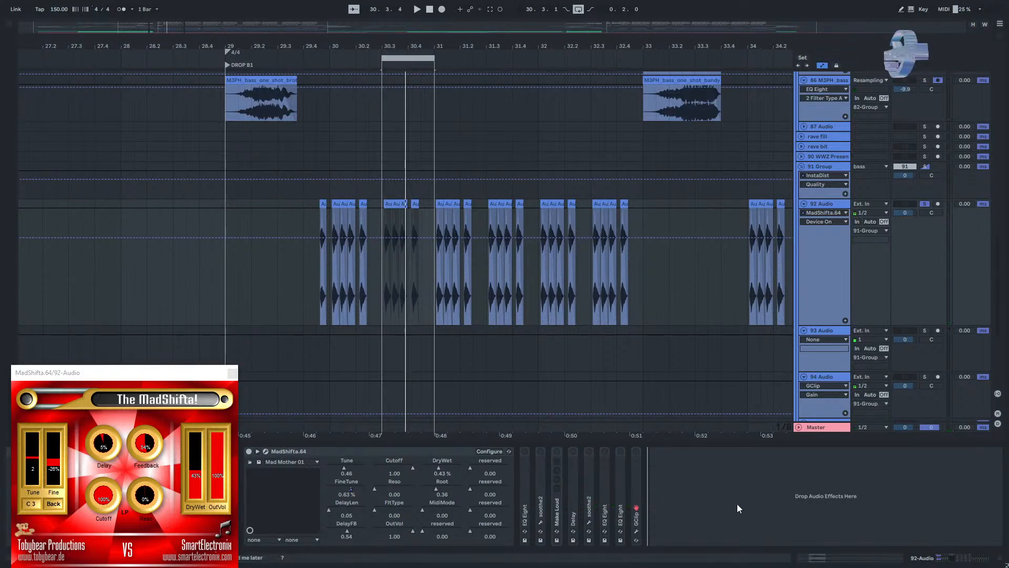
Show the MadShifta's FineTune automation on the 92 Audio track, close its plug-in window and fold the device.
right_click(352, 490)
left_click(379, 426)
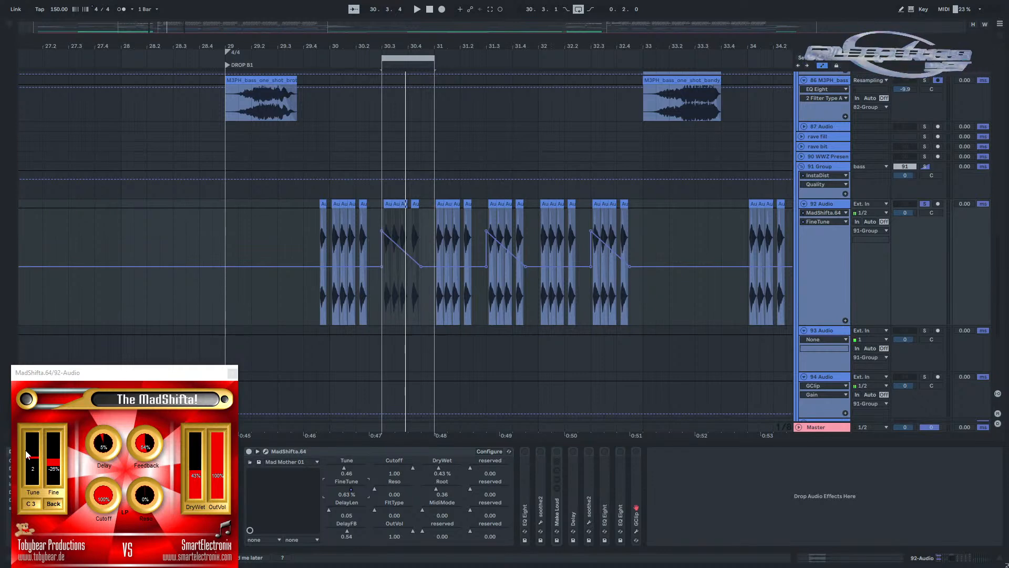
left_click(266, 451)
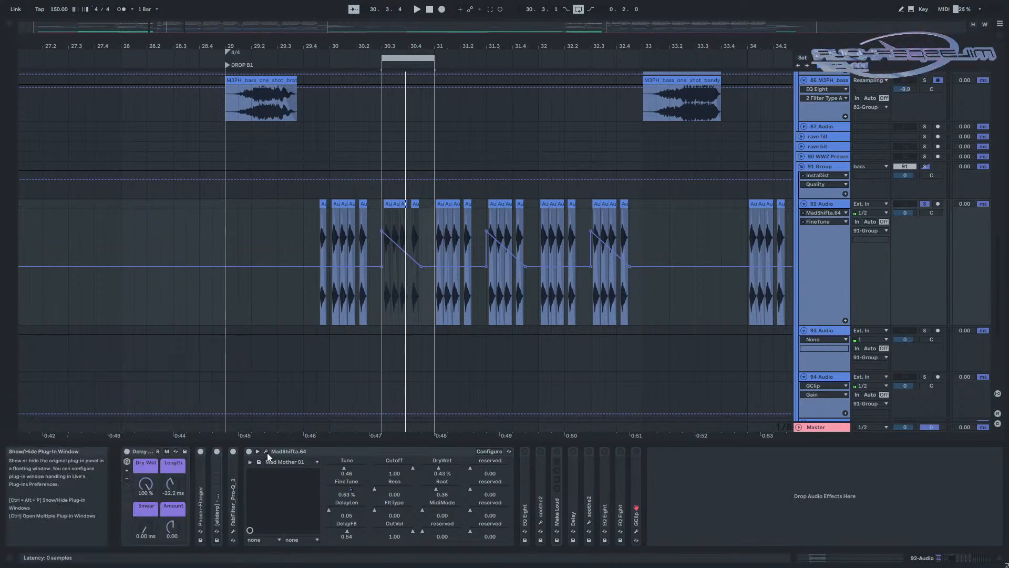
double_click(335, 452)
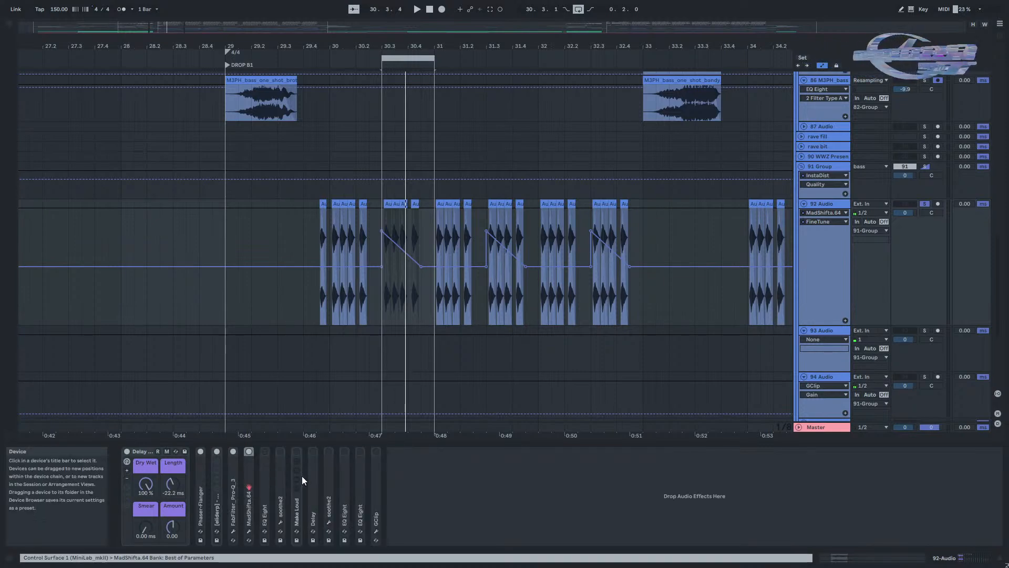
Turn on the EQ Eight after MadShifta on the 92 Audio track, play the loop and fold the device.
double_click(267, 453)
left_click(264, 451)
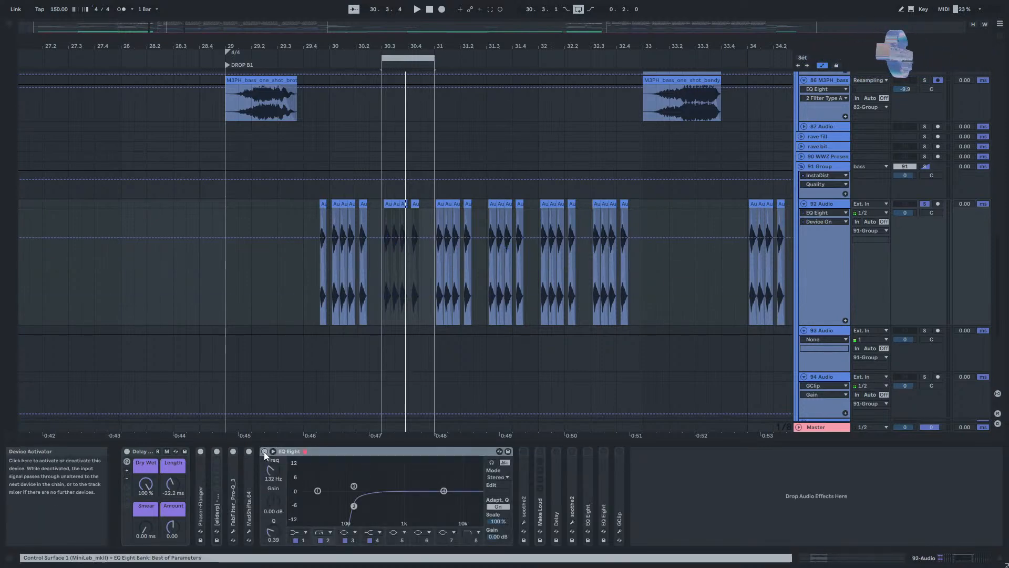
key("space")
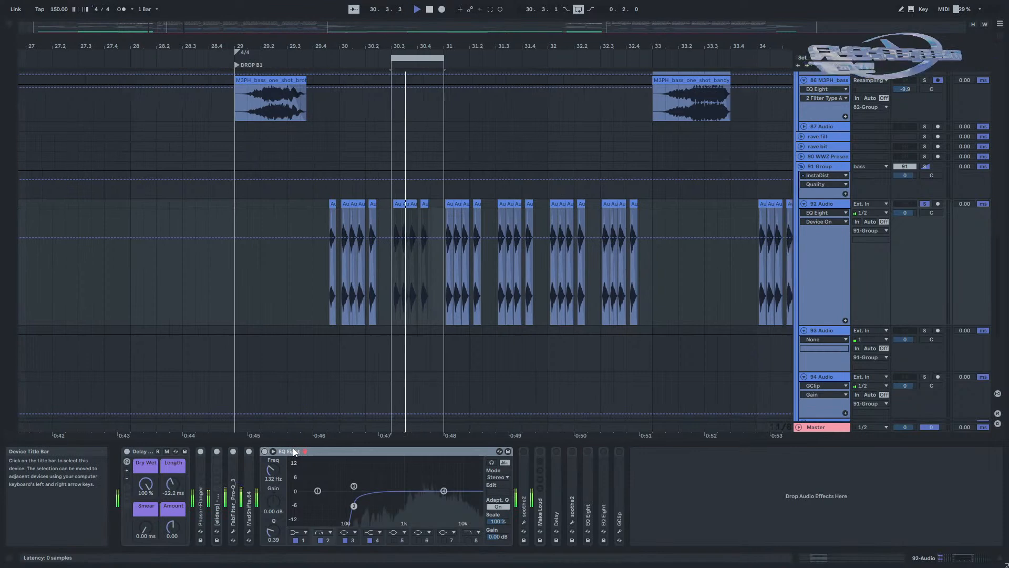
double_click(290, 451)
key("space")
Turn on the first soothe2, adjust the MadShifta's DryWet slightly and fold both devices.
double_click(279, 472)
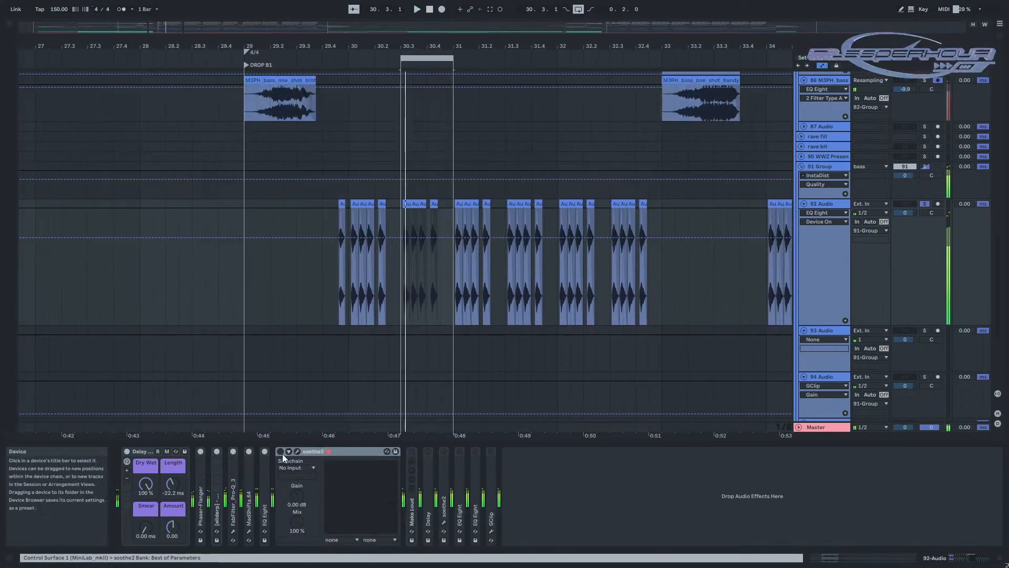
double_click(250, 488)
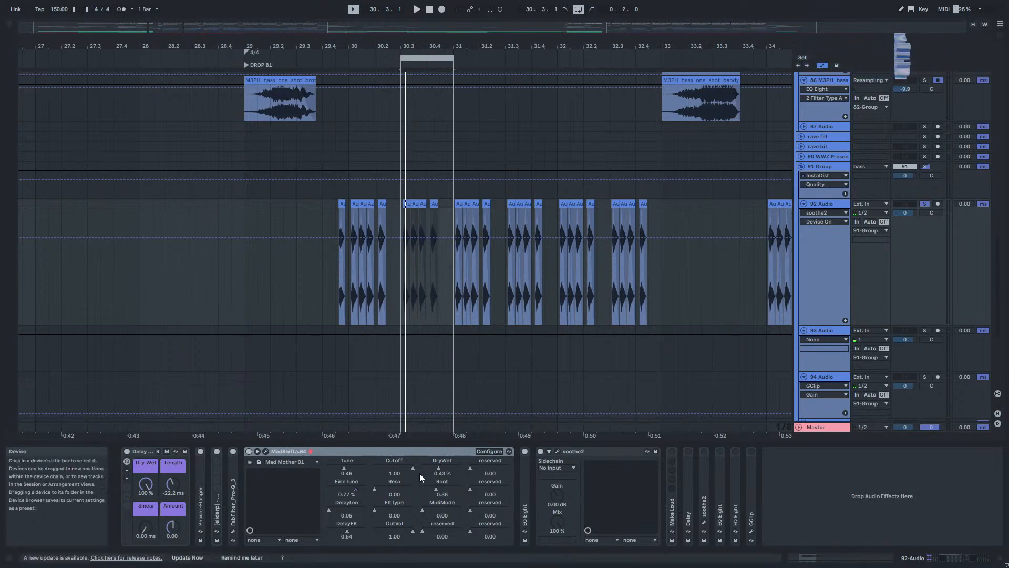
left_click(442, 473)
left_click_drag(438, 467, 439, 471)
double_click(427, 451)
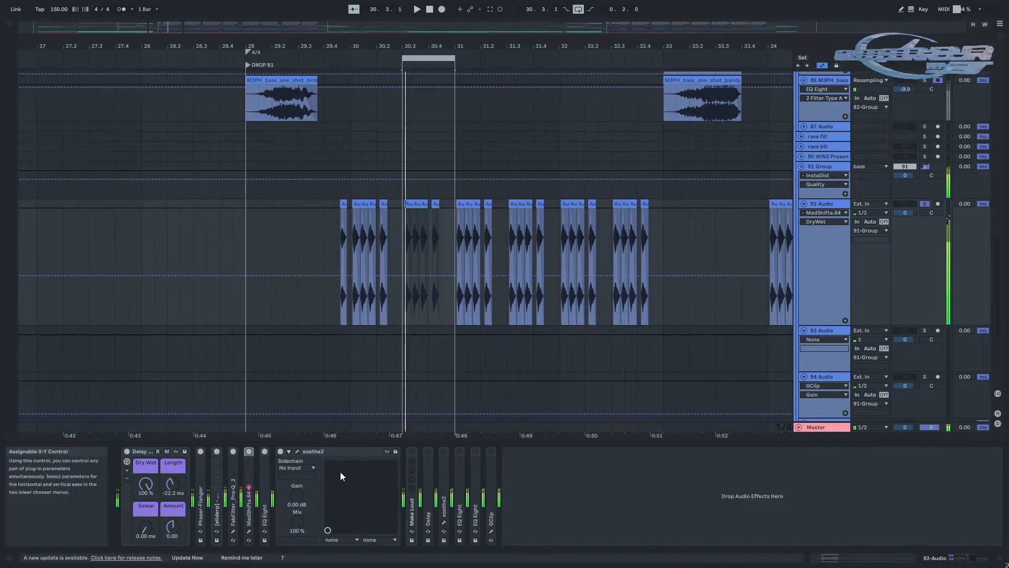
left_click(315, 451)
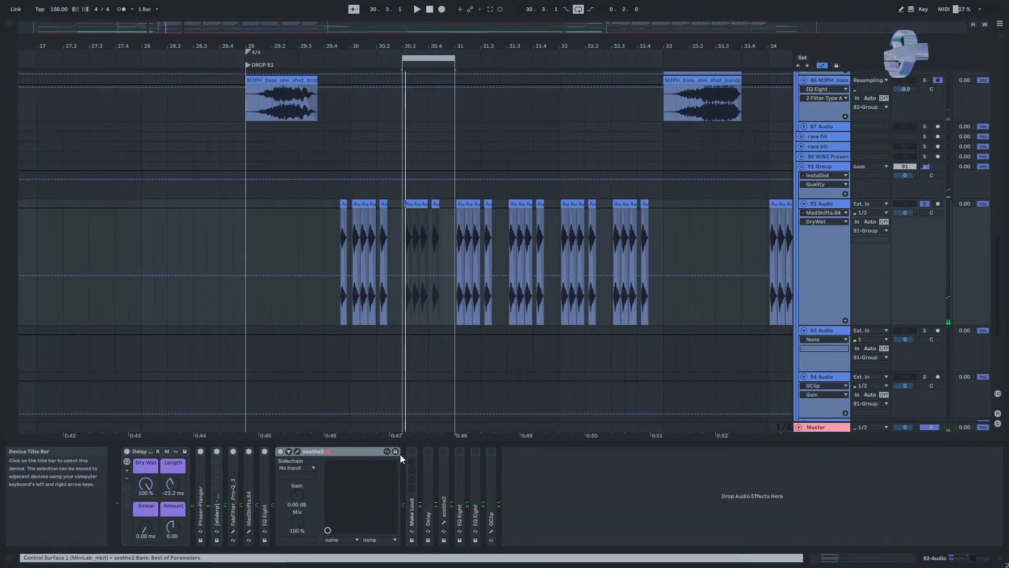
double_click(354, 450)
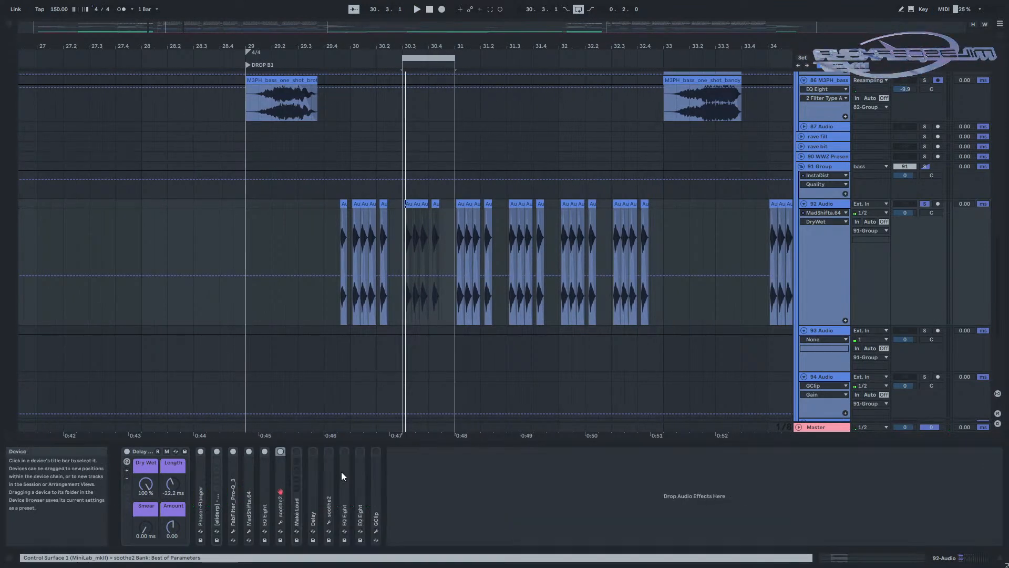
Unfold the Make Loud rack, turn it on and play the looped clips through it.
double_click(296, 504)
left_click(305, 451)
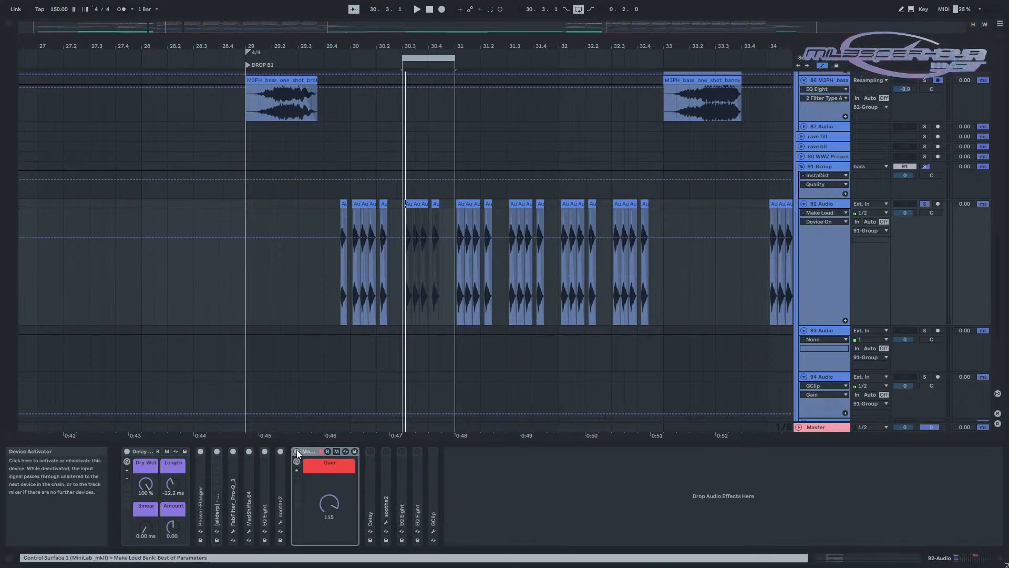
key("space")
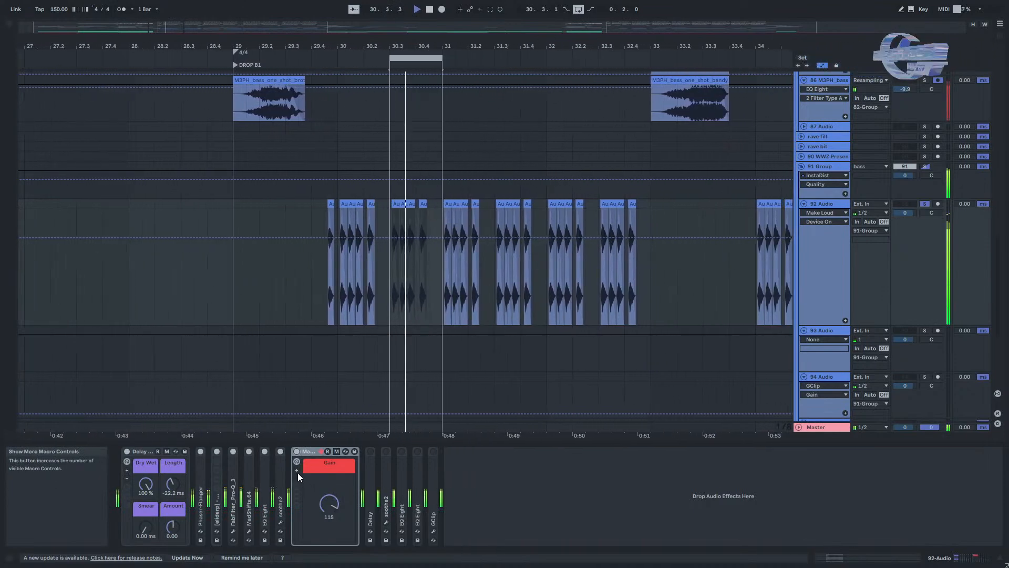
key("space")
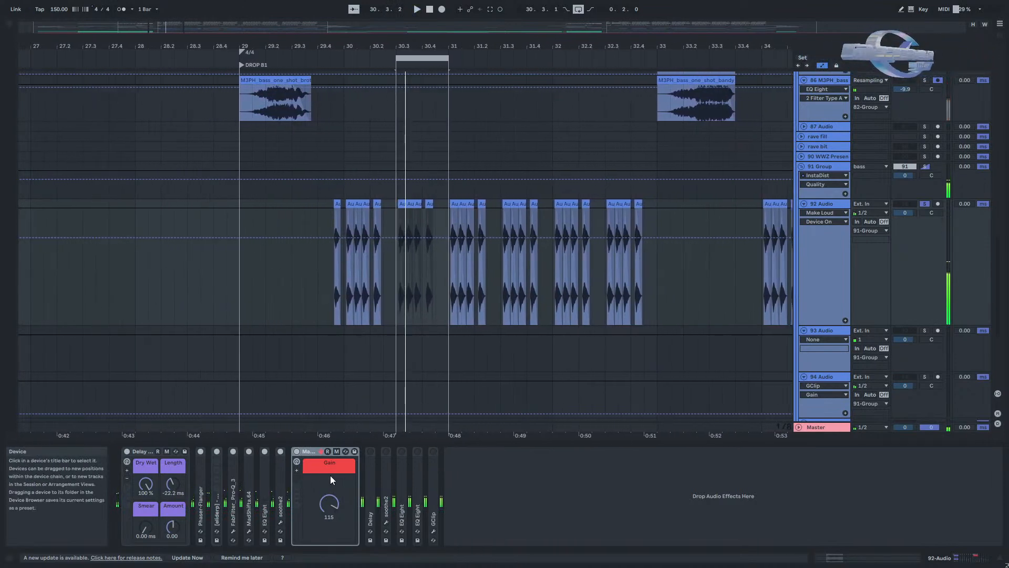
Show the Saturator and chain list inside the Make Loud rack, hide them again and fold the rack.
left_click(297, 495)
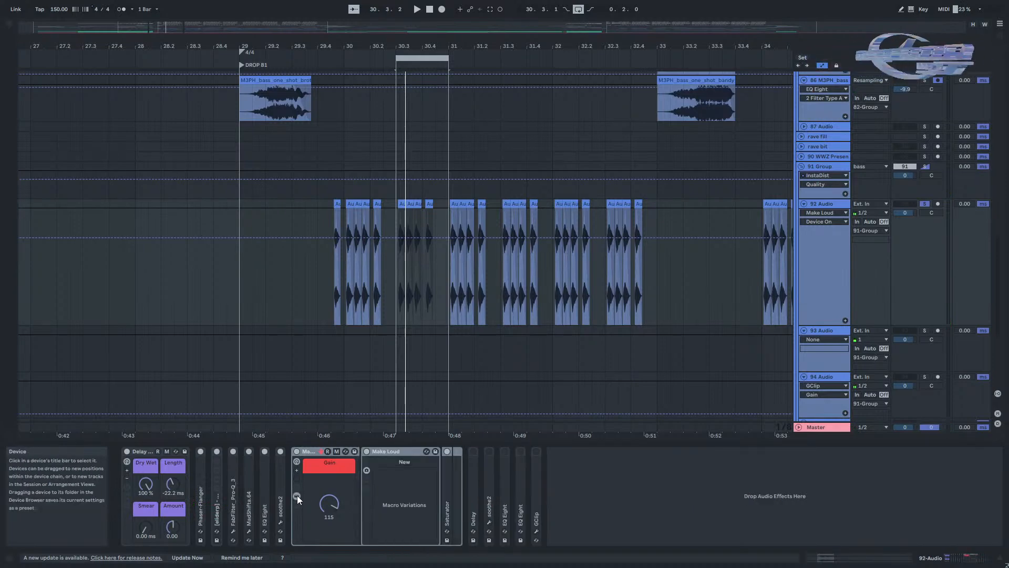
double_click(447, 499)
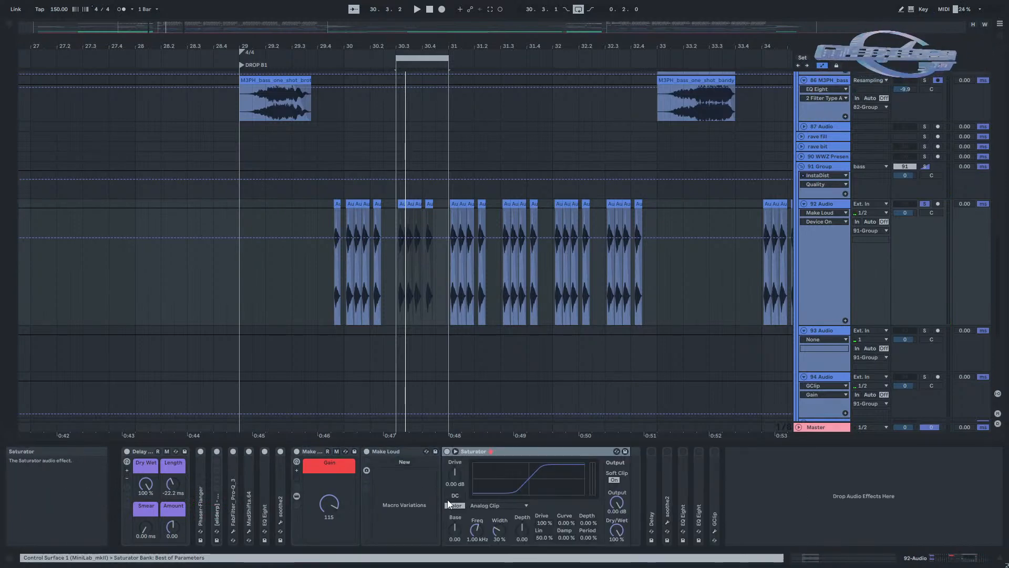
left_click(297, 505)
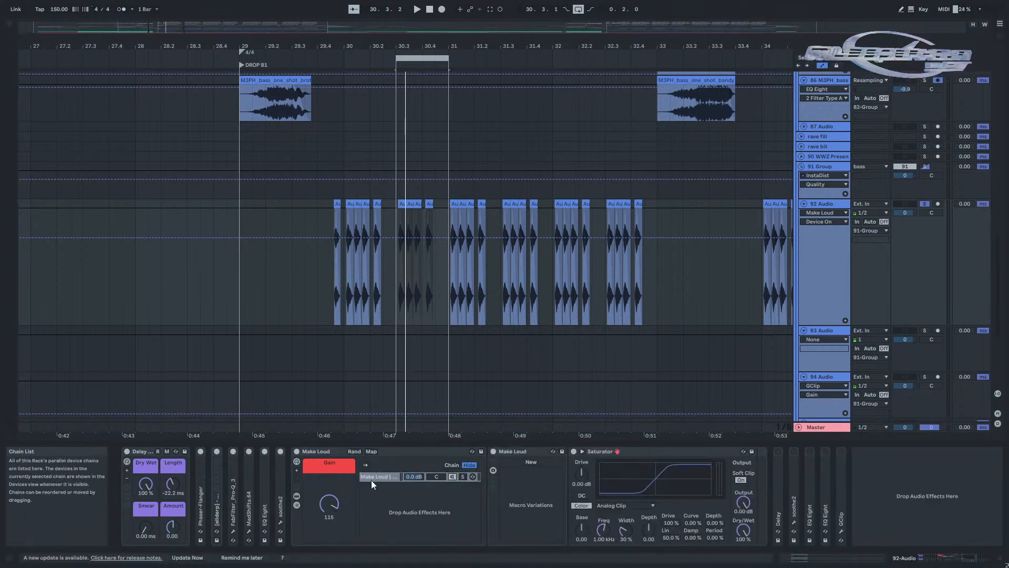
left_click(297, 505)
left_click(297, 496)
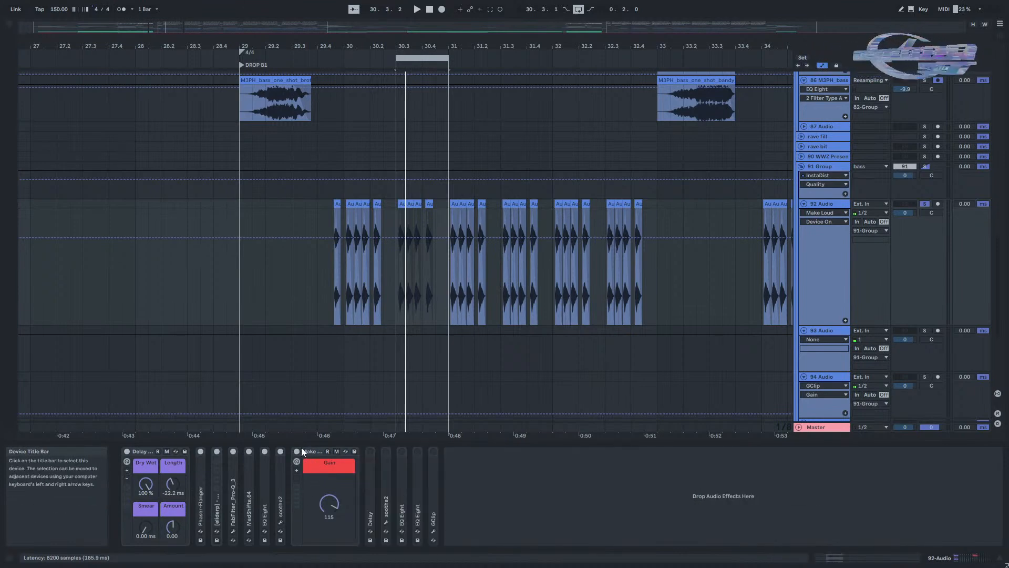
double_click(310, 448)
Turn on the Delay after Make Loud, try its Dry/Wet at 0%, set it back to 11% and fold the device.
double_click(313, 490)
left_click(353, 493)
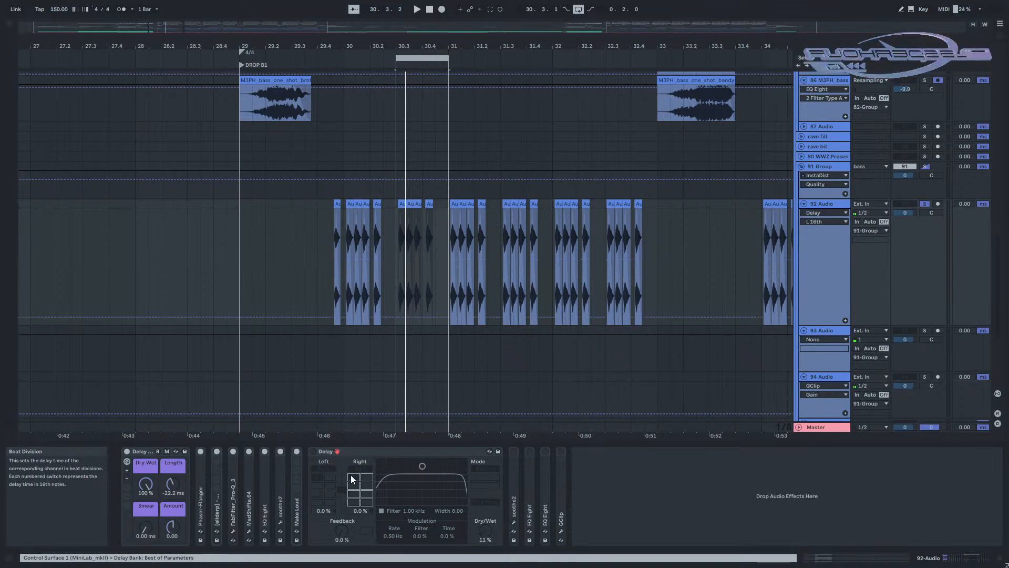
left_click(313, 451)
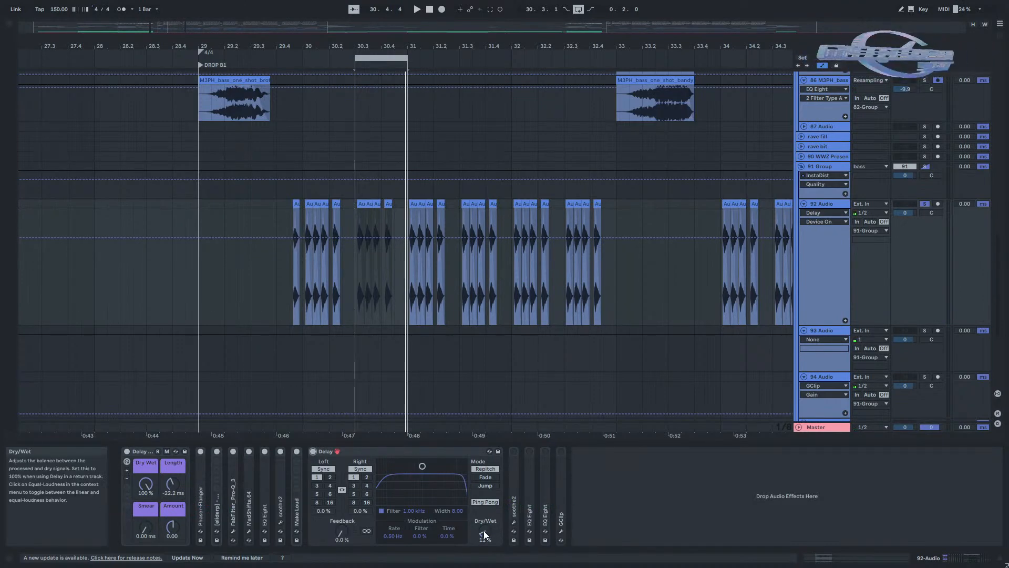
left_click_drag(483, 530, 483, 546)
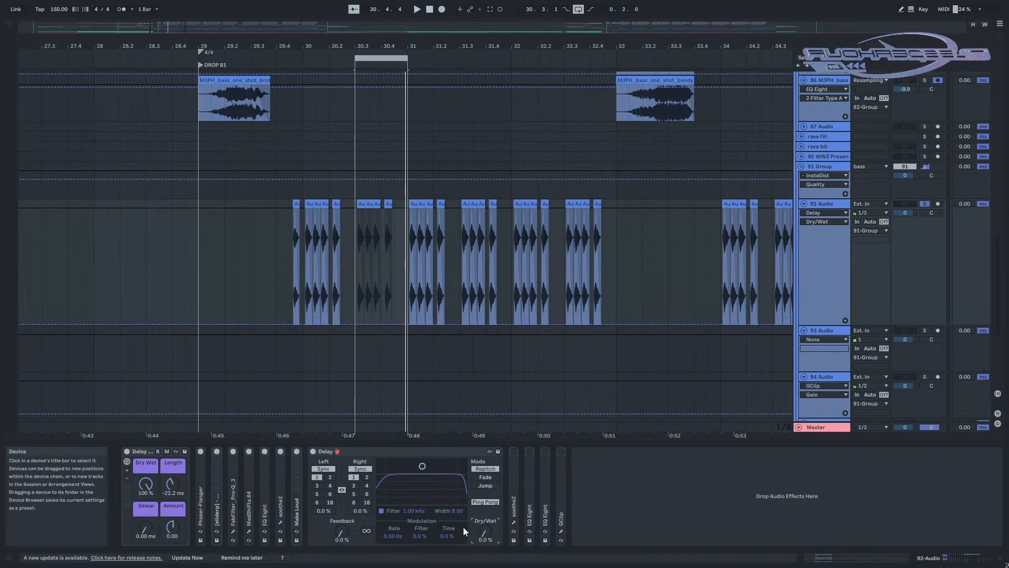
left_click(340, 533)
left_click_drag(484, 533, 485, 521)
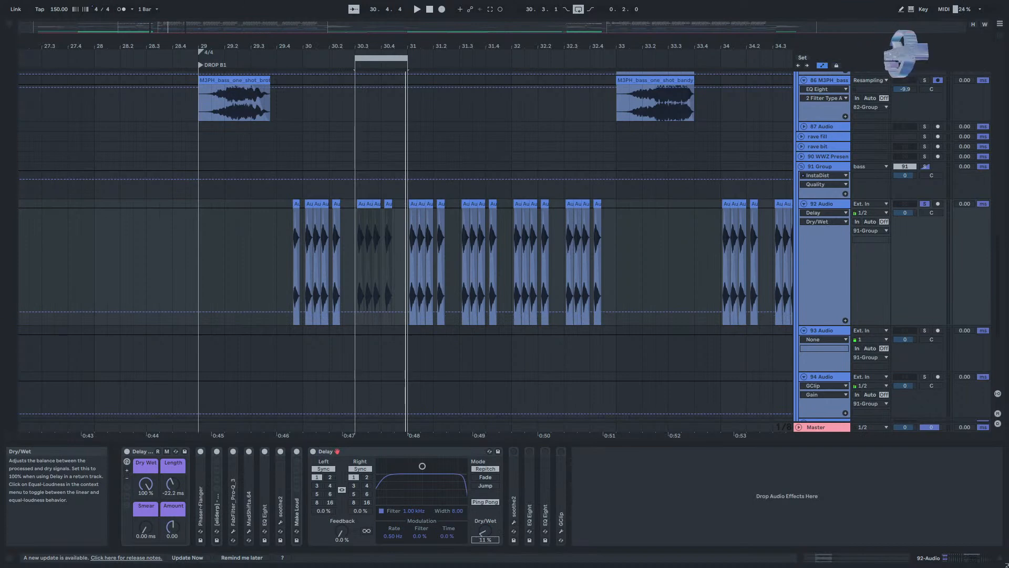
double_click(342, 452)
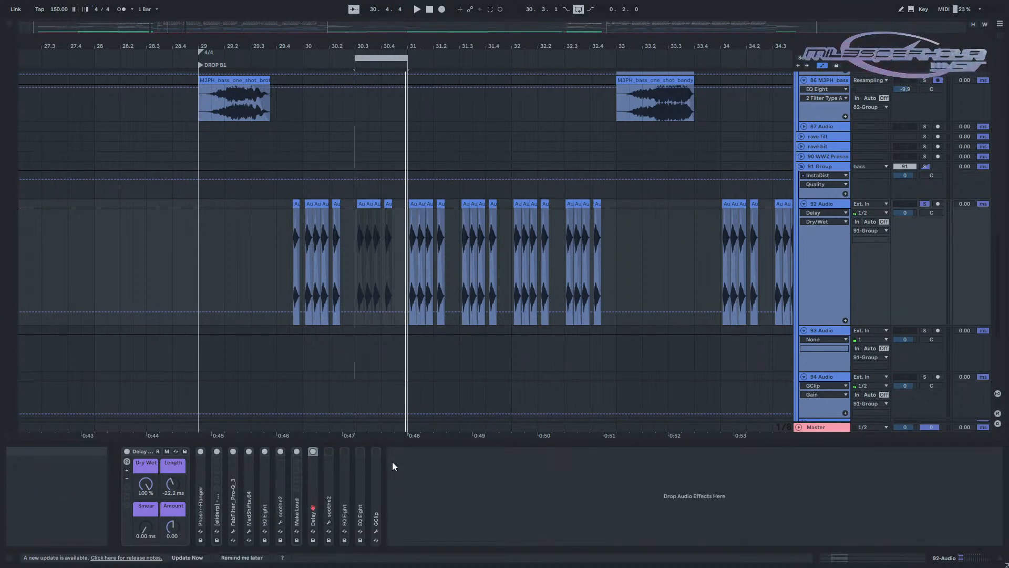
Turn on the second soothe2 and the two EQ Eights after the Delay while playing the loop, leaving the devices folded.
left_click(329, 451)
key("space")
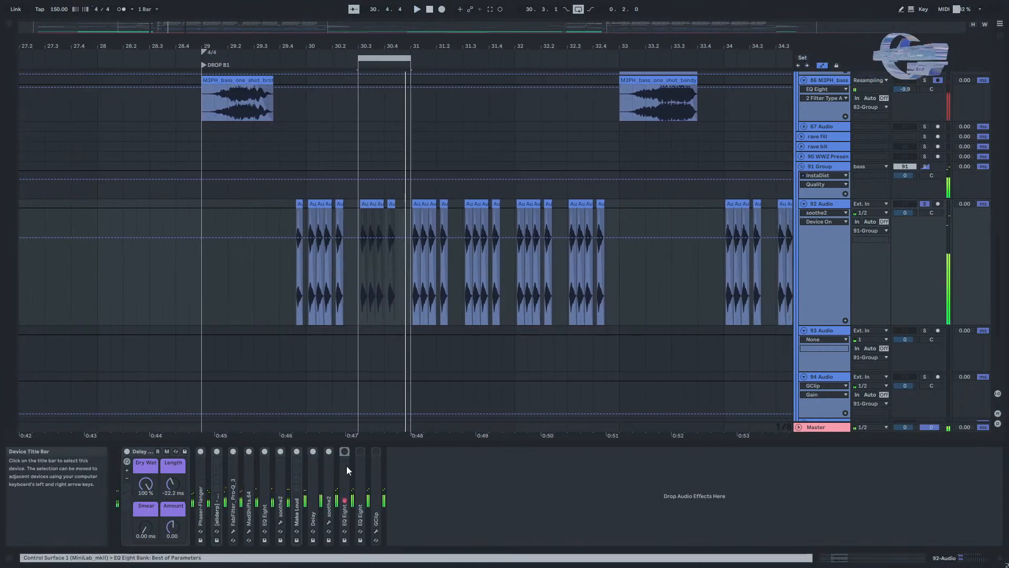
double_click(344, 451)
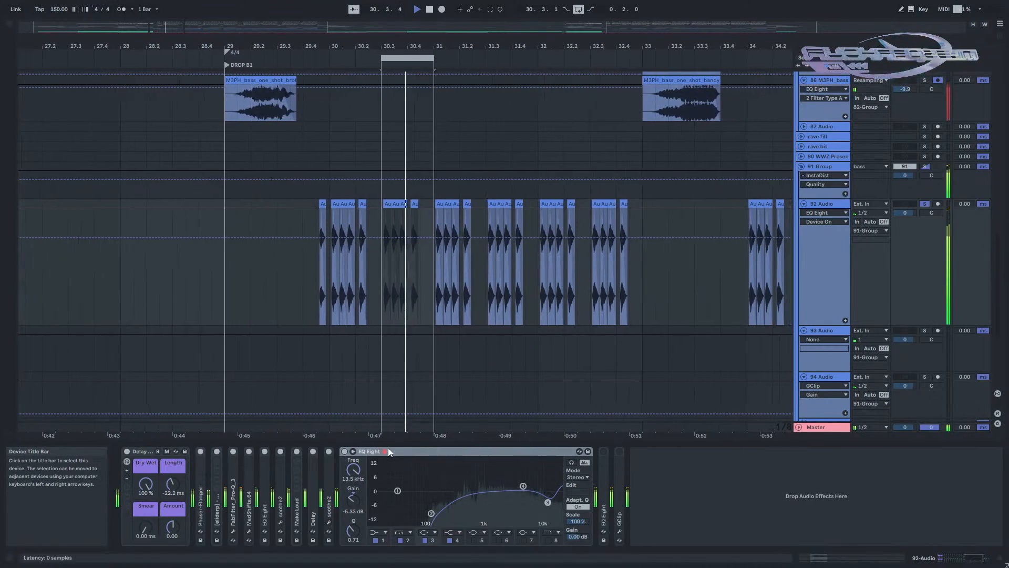
double_click(389, 449)
double_click(360, 455)
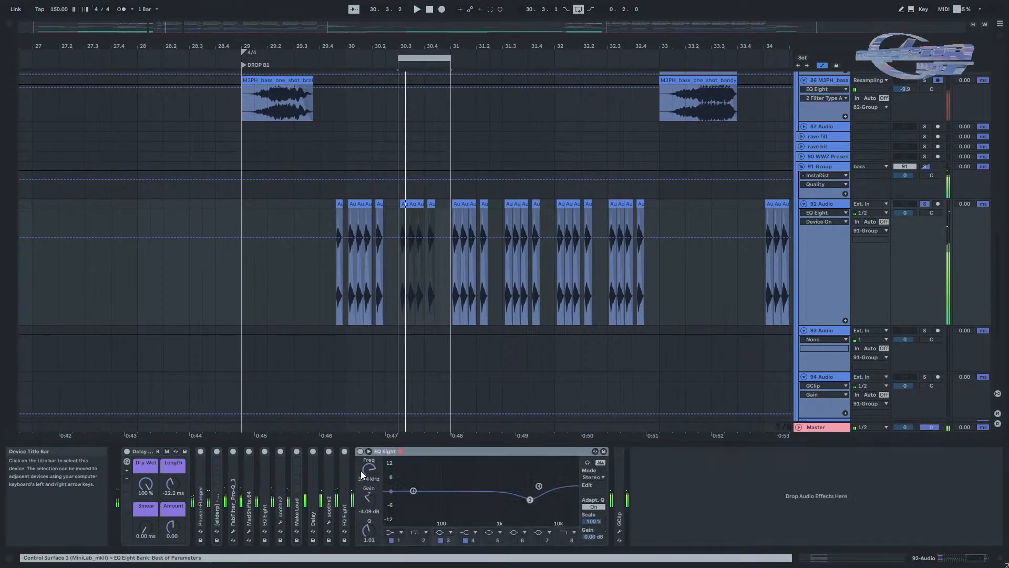
double_click(402, 450)
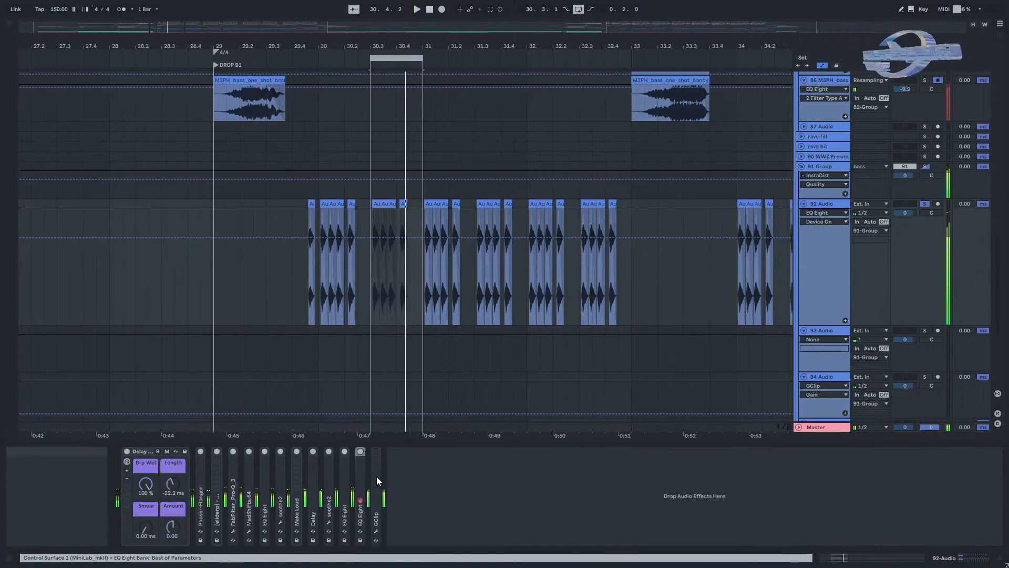
Turn on the GClip at the end of the 92 Audio chain, and view its plug-in window before closing it.
left_click(376, 452)
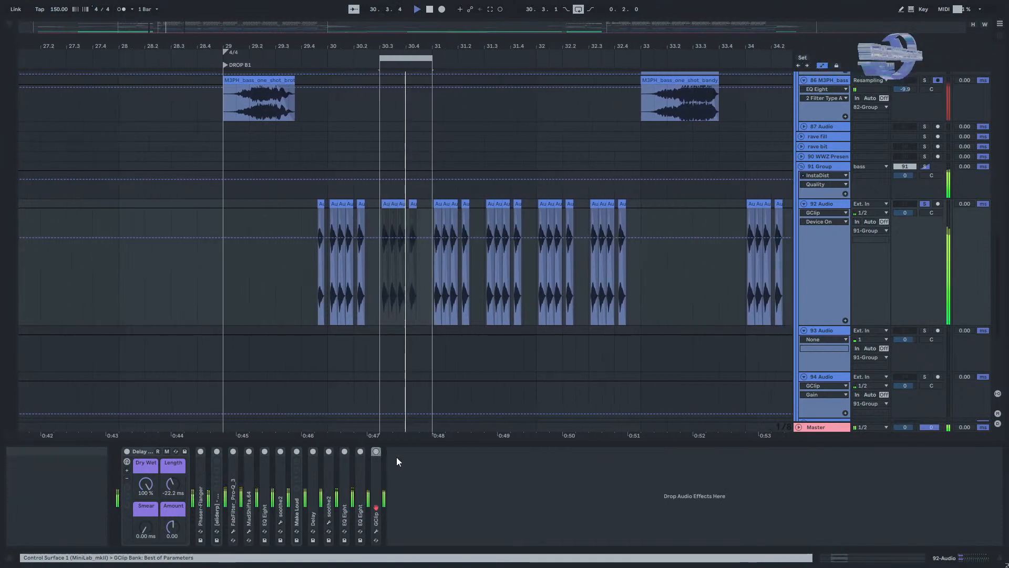
double_click(375, 481)
left_click(392, 451)
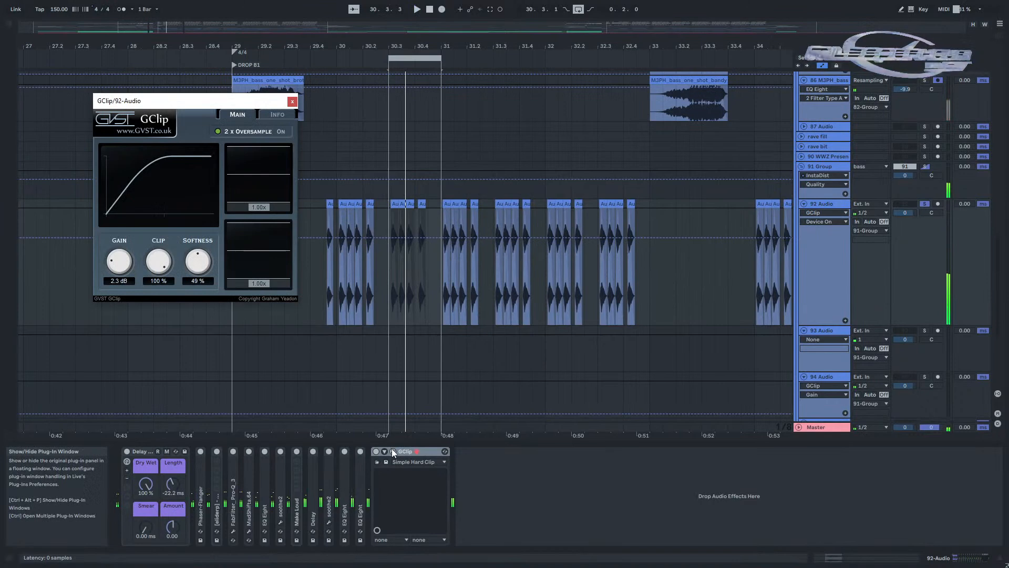
left_click(393, 452)
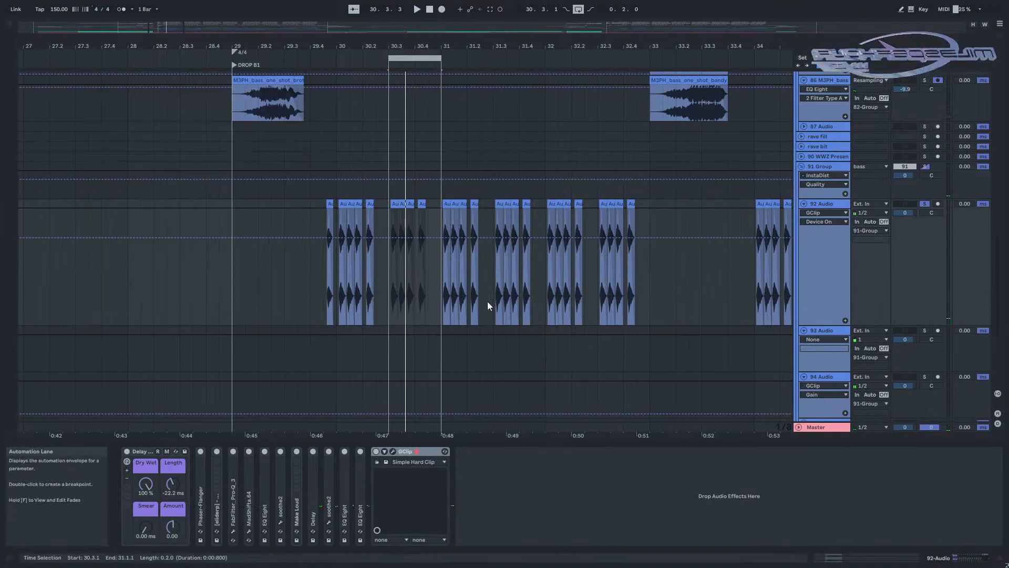
Go to the 94 Audio clips around bar 39 and show that track's device chain.
left_click_drag(517, 301, 365, 268)
left_click_drag(569, 282, 431, 231)
scroll(468, 236, "down", 5)
left_click_drag(549, 243, 458, 234)
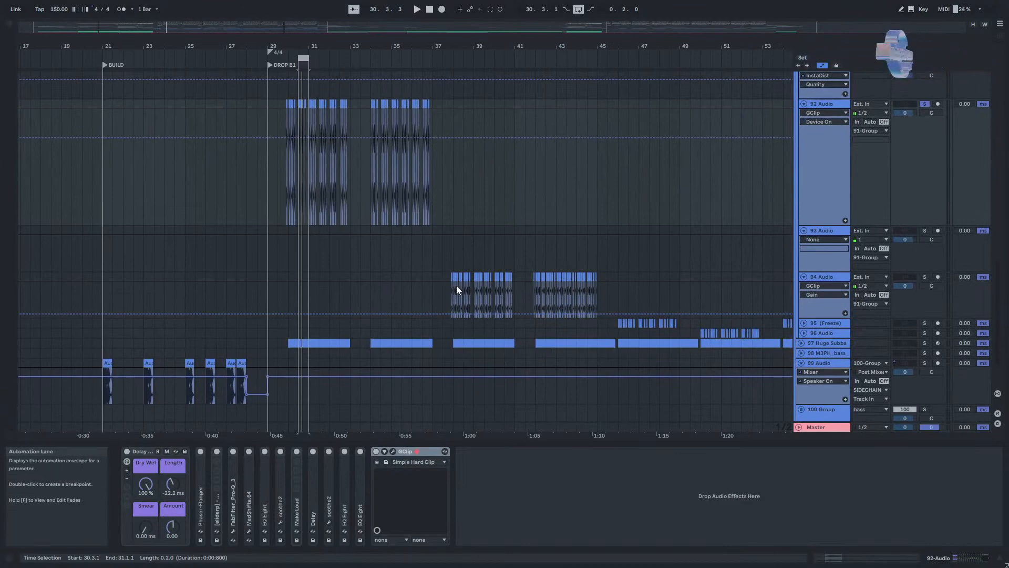
scroll(441, 281, "down", 5)
scroll(176, 285, "up", 12)
left_click_drag(188, 311, 495, 317)
left_click(472, 318)
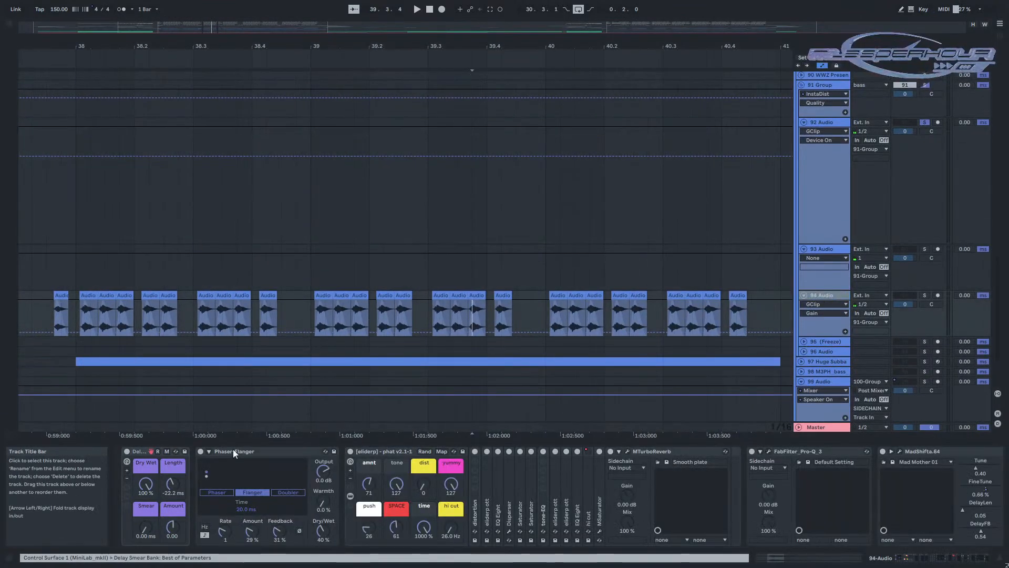
Delete the IL Vocodex from the 94 Audio effect chain and look over the remaining devices.
scroll(387, 452, "down", 10)
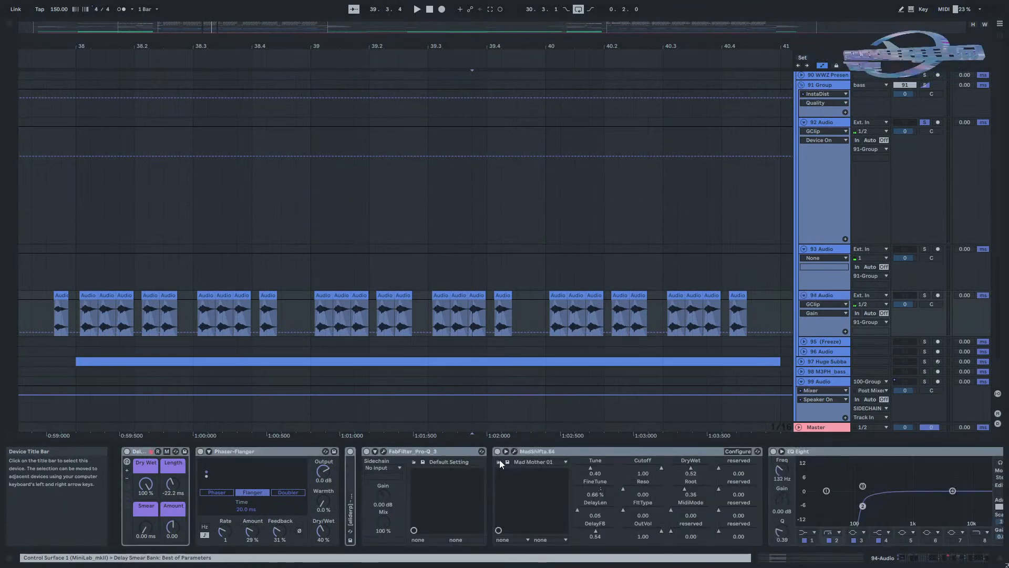
scroll(270, 450, "down", 1)
left_click(654, 450)
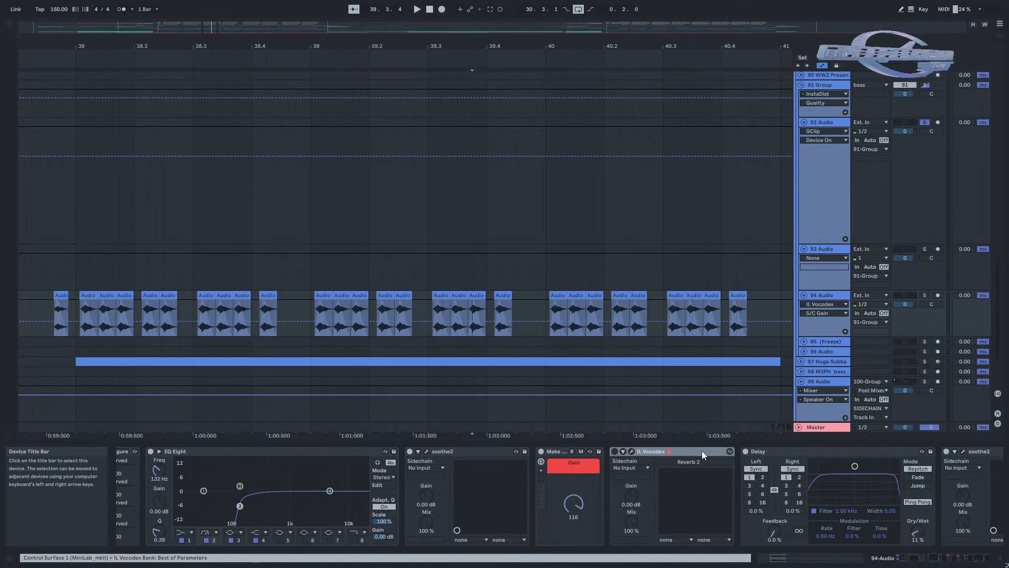
key("Delete")
scroll(783, 484, "down", 5)
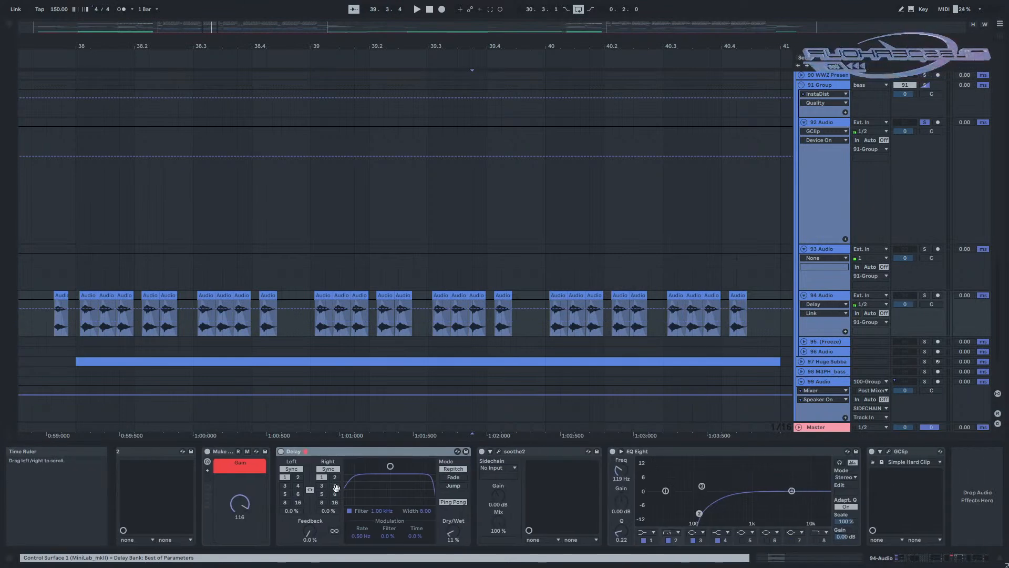
scroll(323, 483, "up", 9)
scroll(509, 488, "up", 5)
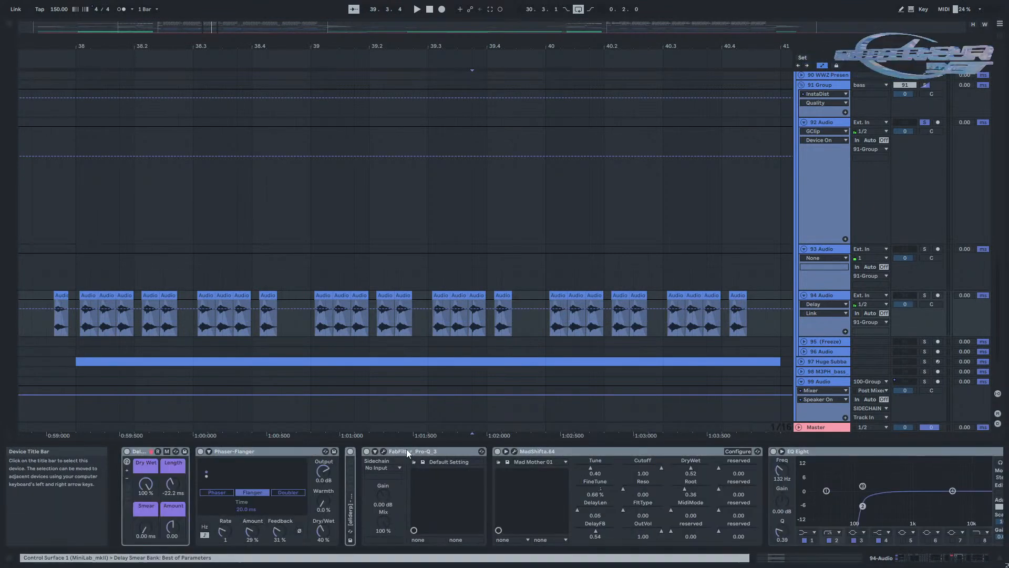
Solo the 94 Audio track, play its clips from just before bar 38, and turn all its effect devices back on.
left_click_drag(219, 339, 513, 312)
left_click(341, 305)
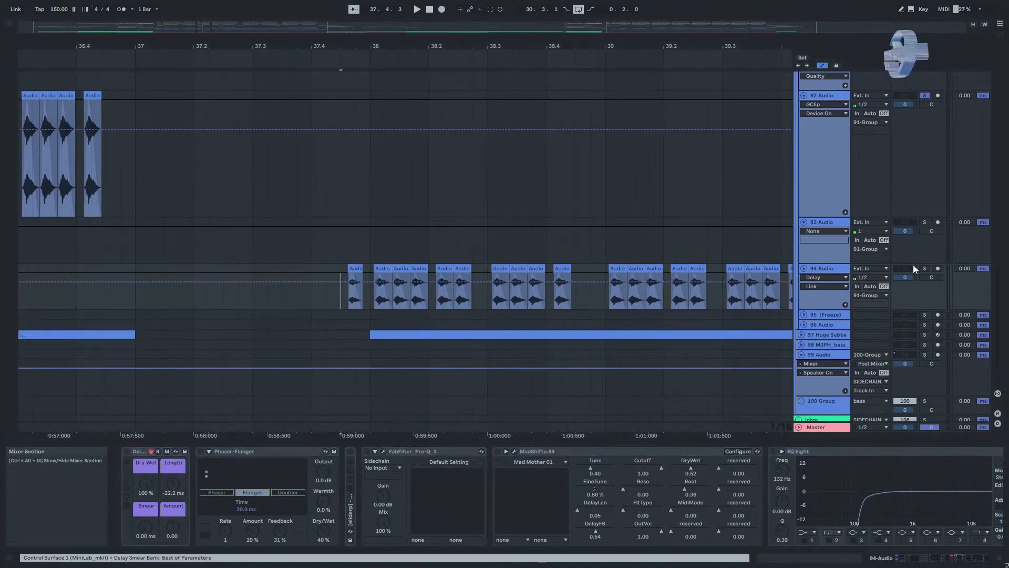
left_click(923, 268)
key("space")
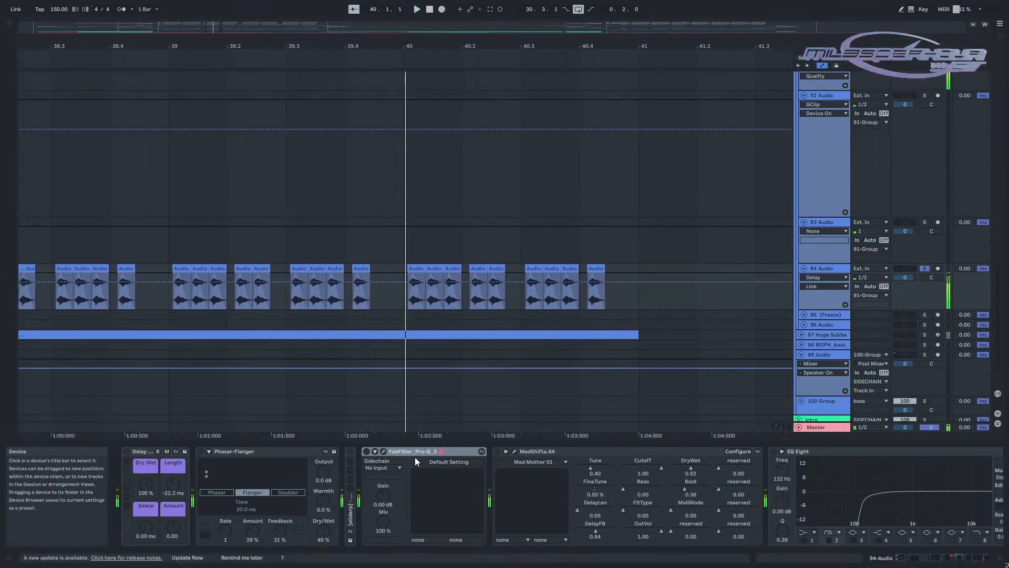
key("ctrl+a")
key("0")
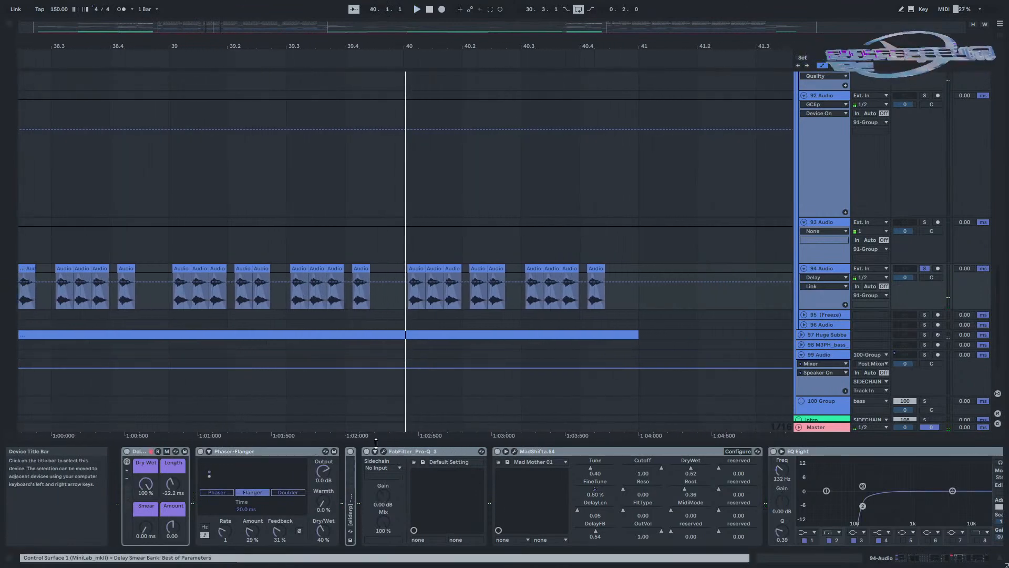
Play the soloed 94 Audio clips from bar 39, with the track's effect chain shown.
key("space")
key("space")
left_click(419, 399)
left_click(817, 267)
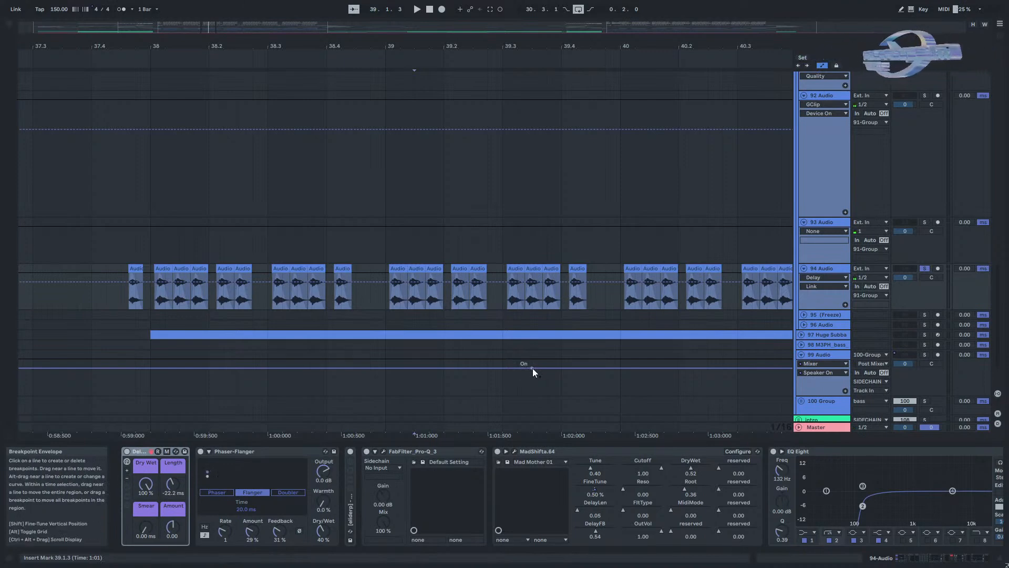
key("space")
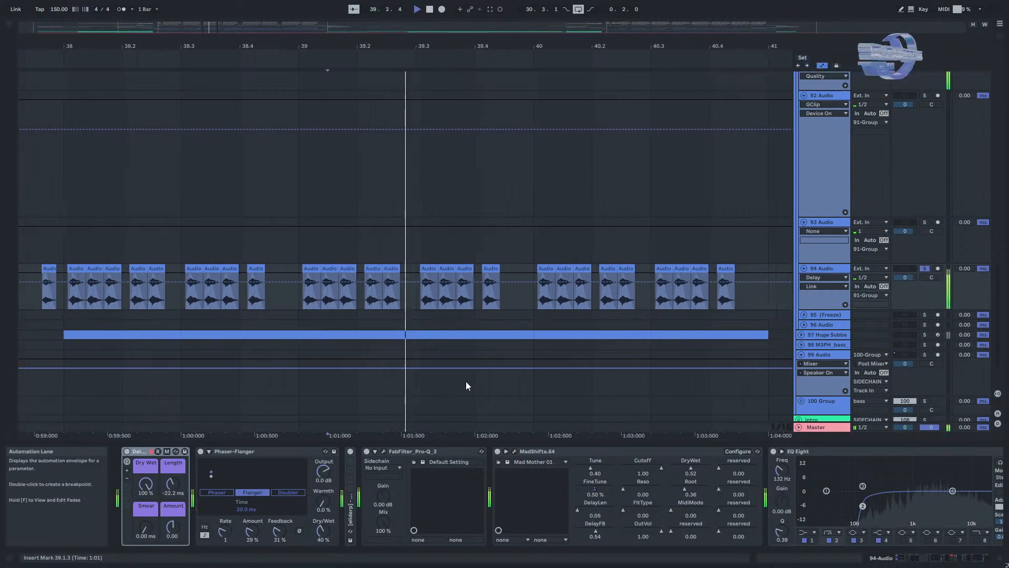
Solo the 95 (Freeze) track, play its clips from just before bar 46, and look through its effect chain.
left_click(483, 313)
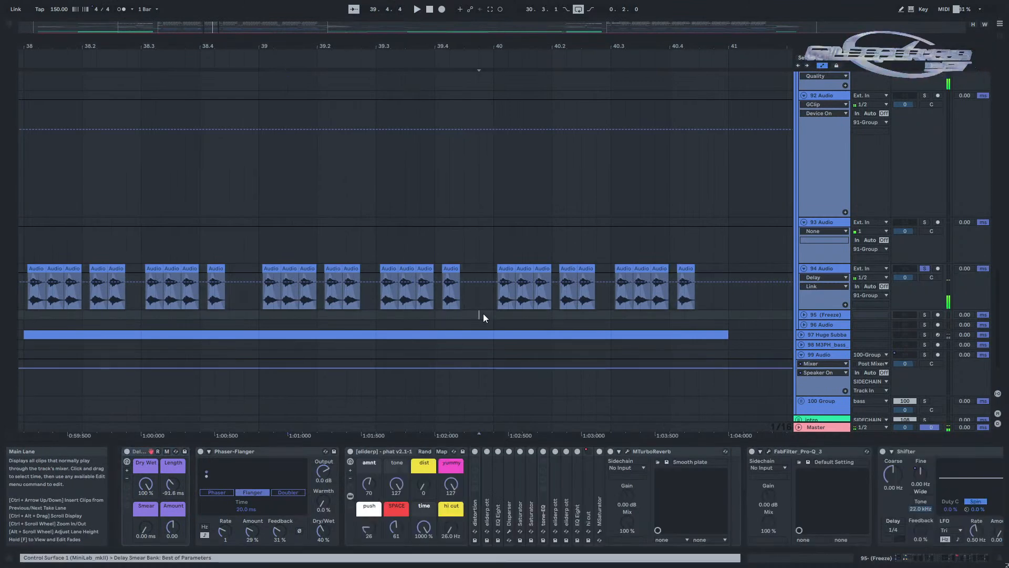
key("minus")
key("minus")
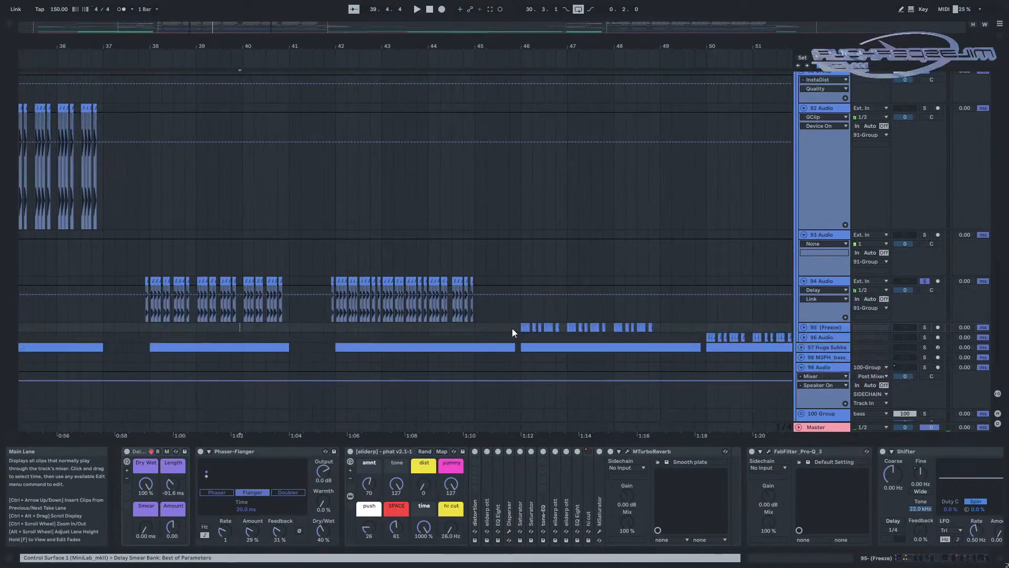
left_click(927, 328)
scroll(689, 325, "down", 4)
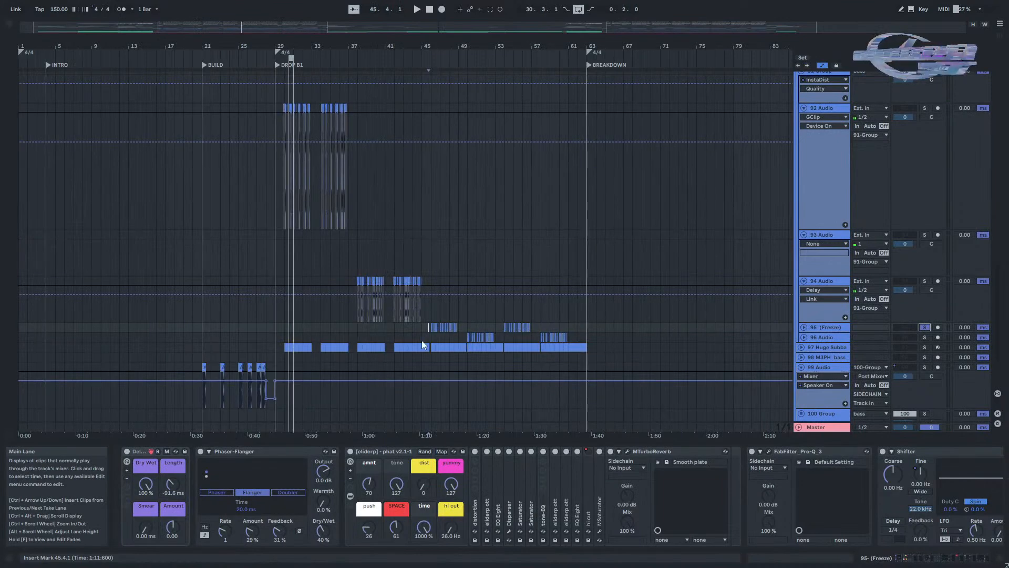
scroll(422, 345, "up", 4)
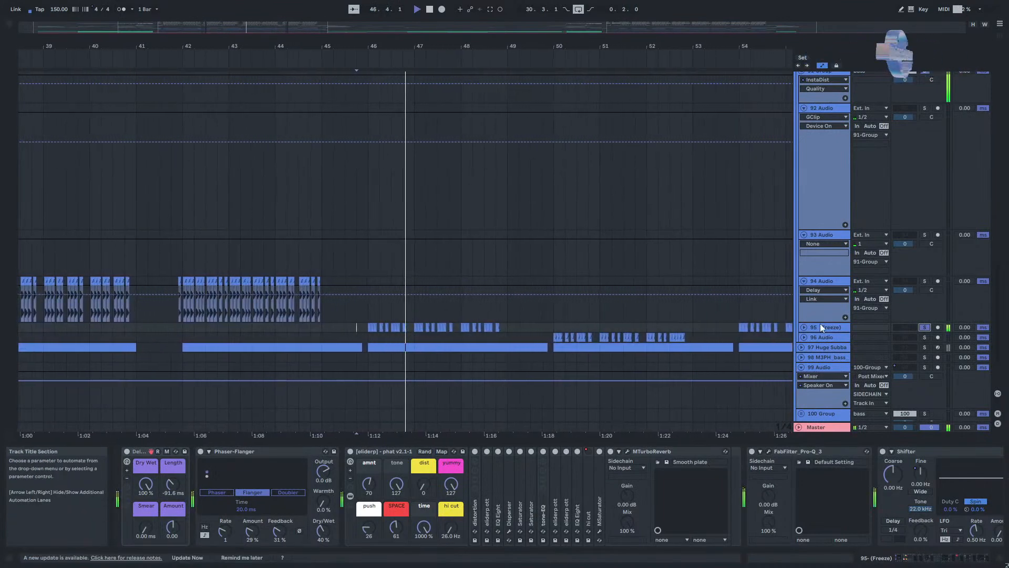
scroll(378, 468, "down", 5)
scroll(379, 468, "down", 5)
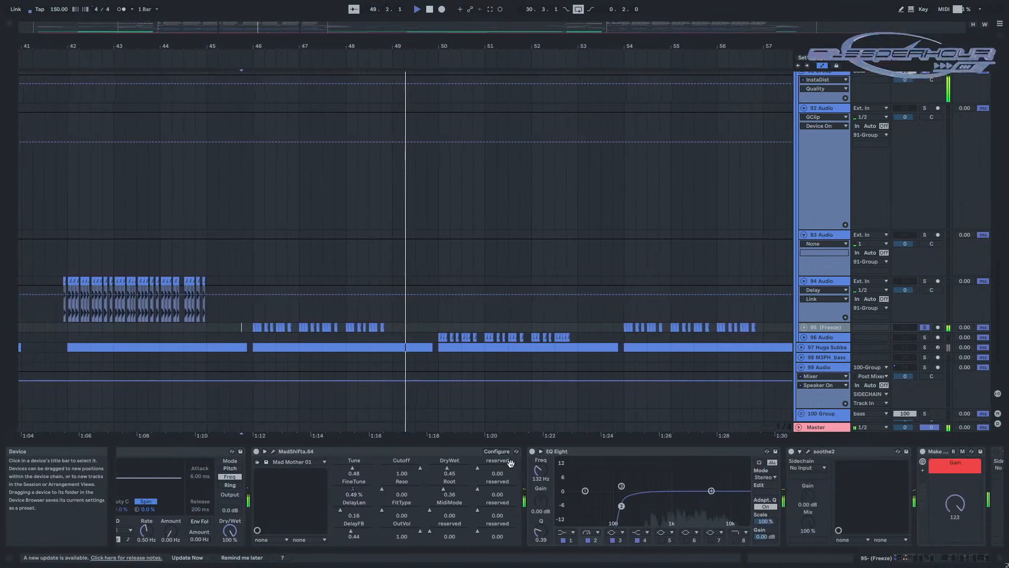
scroll(481, 489, "up", 3)
scroll(304, 478, "down", 6)
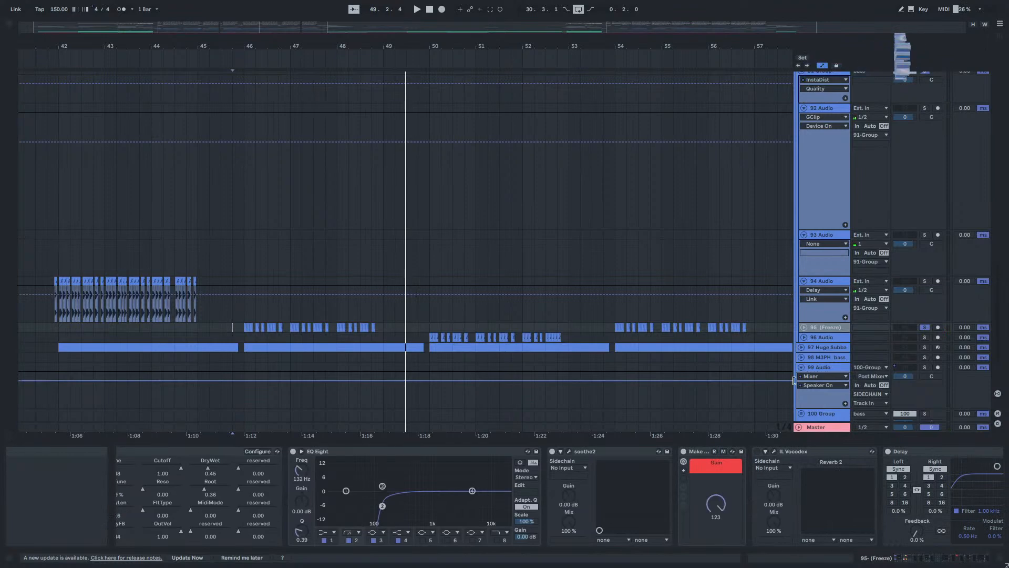
Unfold the 96 Audio track, solo it, play its clips from bar 50, and look through its effect chain.
left_click(802, 337)
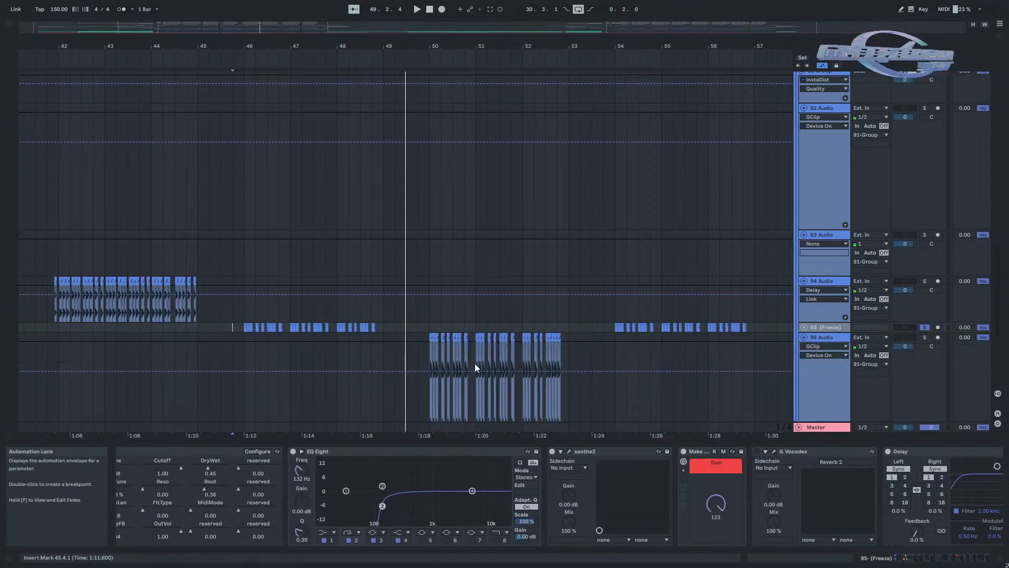
left_click(427, 349)
key("space")
left_click(923, 336)
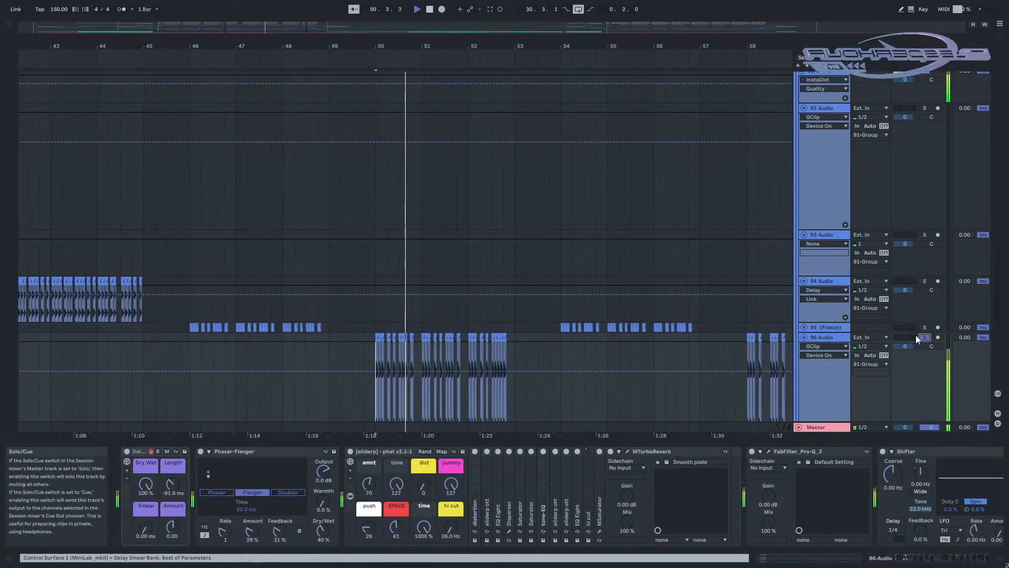
scroll(799, 480, "down", 2)
scroll(799, 481, "down", 3)
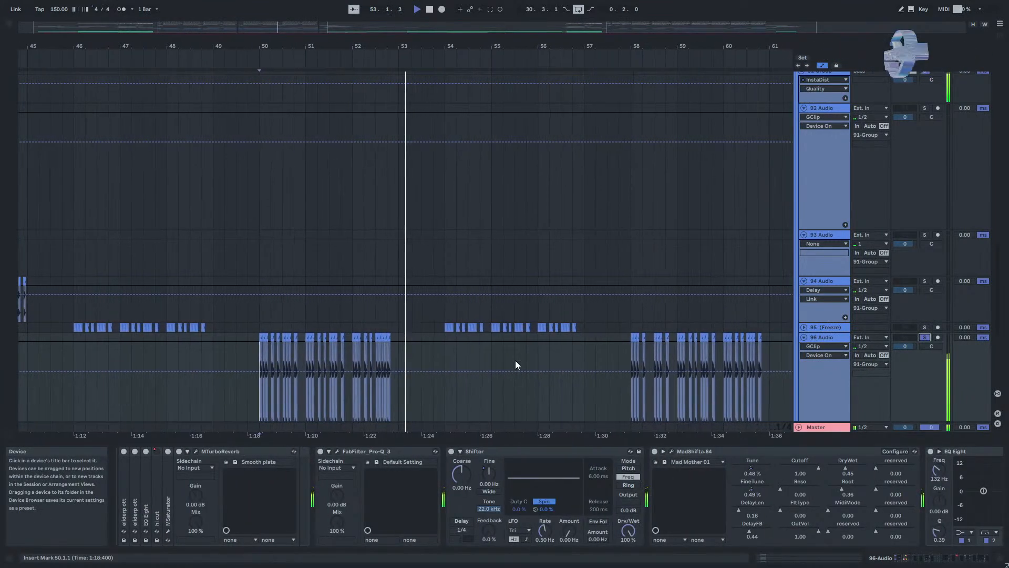
Unsolo the 96 Audio track and return to the tracks above it at the start of DROP B1.
left_click_drag(515, 360, 444, 309)
left_click_drag(644, 313, 538, 253)
key("w")
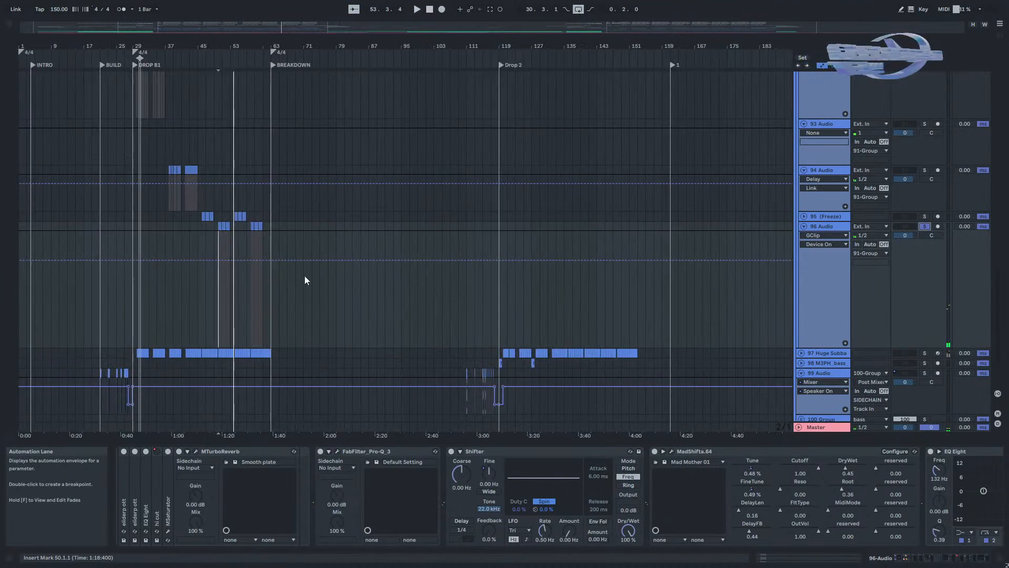
scroll(189, 310, "up", 6)
left_click(925, 226)
left_click_drag(69, 243, 972, 462)
left_click_drag(645, 161, 357, 241)
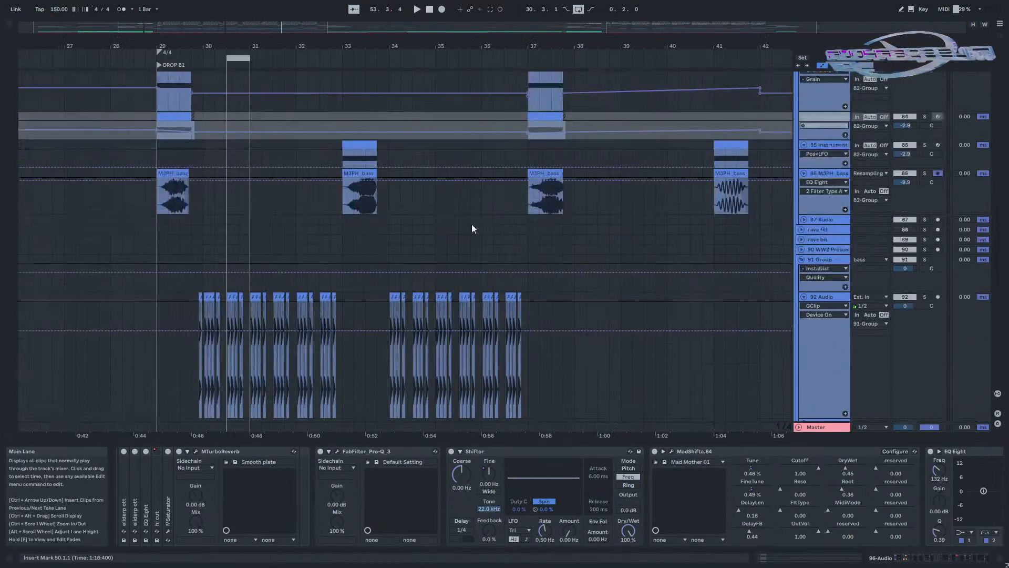
Play the full arrangement from bar 44 on the rave bit track.
key("space")
left_click(685, 241)
scroll(352, 215, "down", 5)
left_click(309, 236)
key("space")
scroll(404, 276, "up", 5)
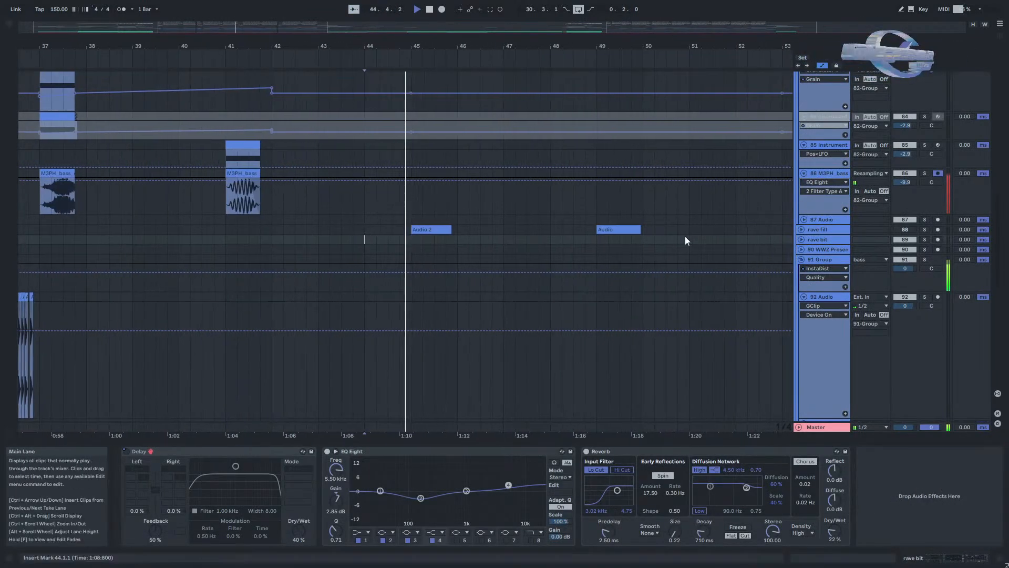
scroll(426, 221, "up", 5)
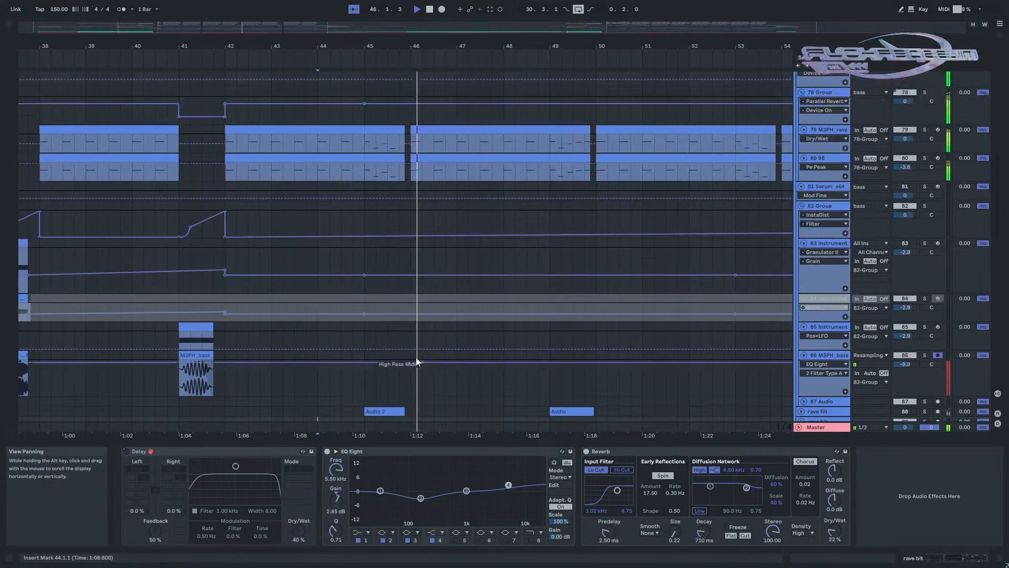
Try soloing the 78 Group and play its clips from bar 45.
key("space")
left_click(368, 176)
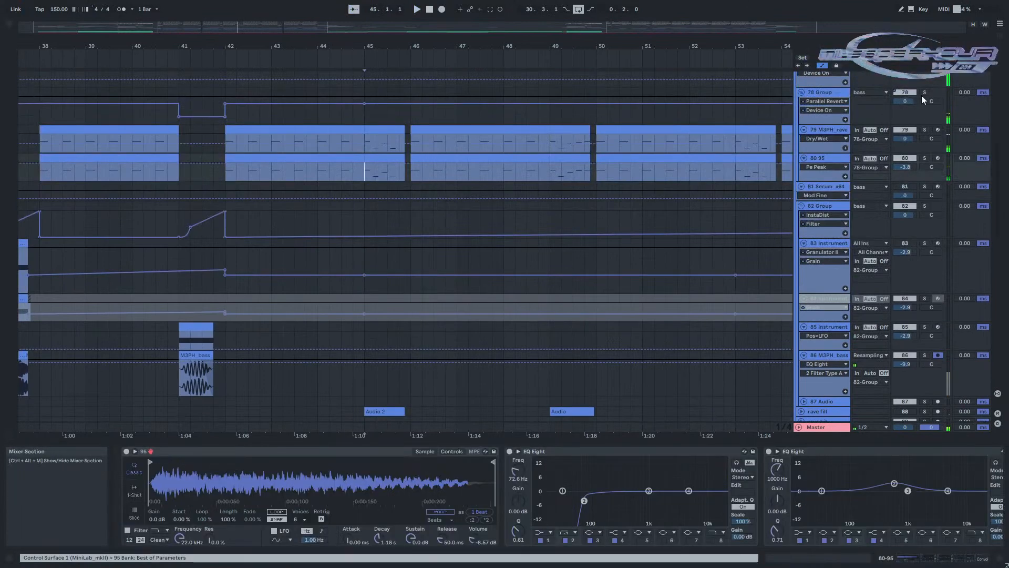
left_click(925, 93)
key("space")
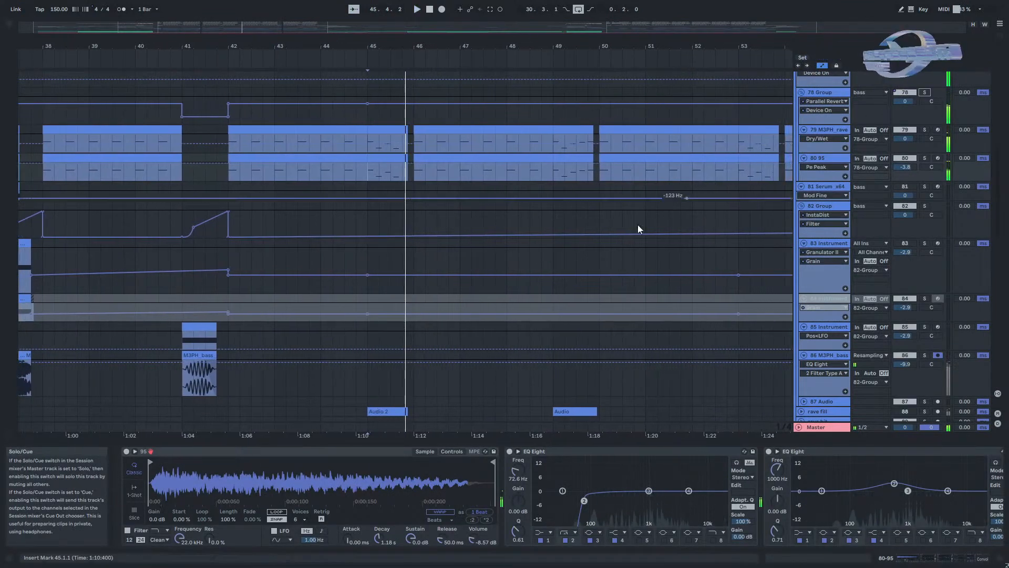
Unfold the 97 Huge Subbass track and show its device chain from its clips at bar 31.
scroll(540, 290, "down", 10)
scroll(346, 370, "down", 10)
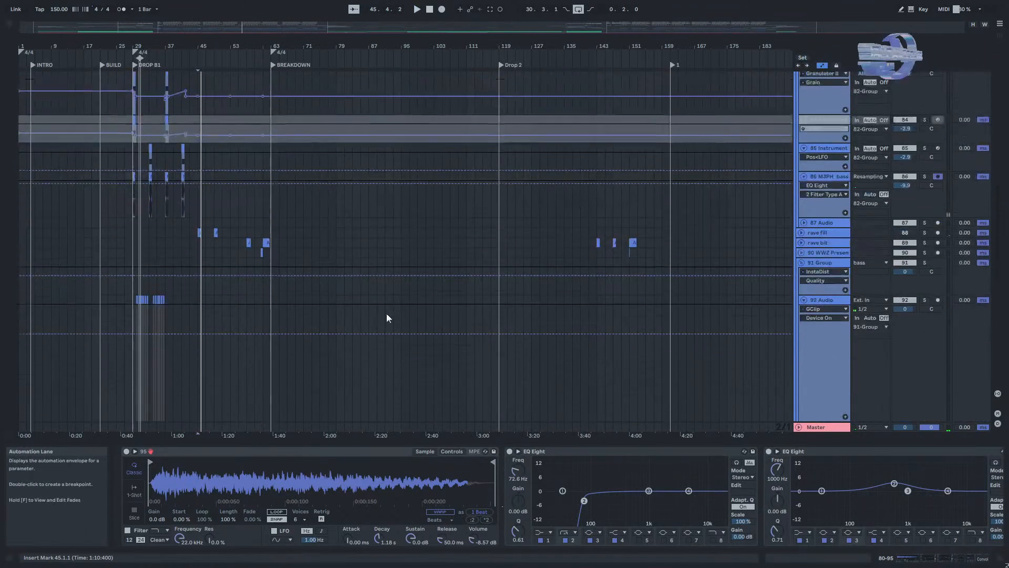
scroll(243, 316, "down", 5)
scroll(192, 353, "up", 8)
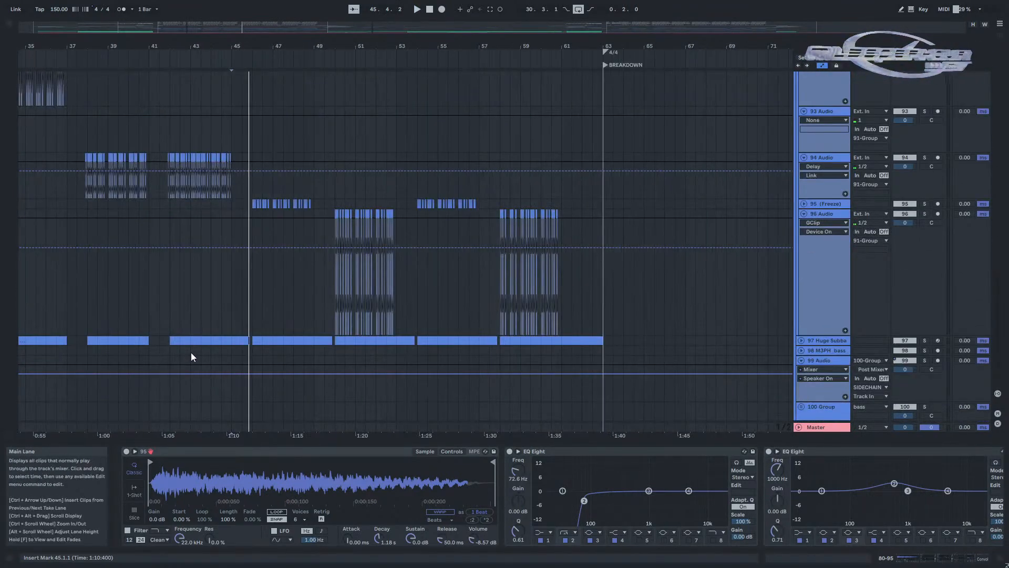
scroll(219, 314, "down", 3)
scroll(250, 293, "left", 10)
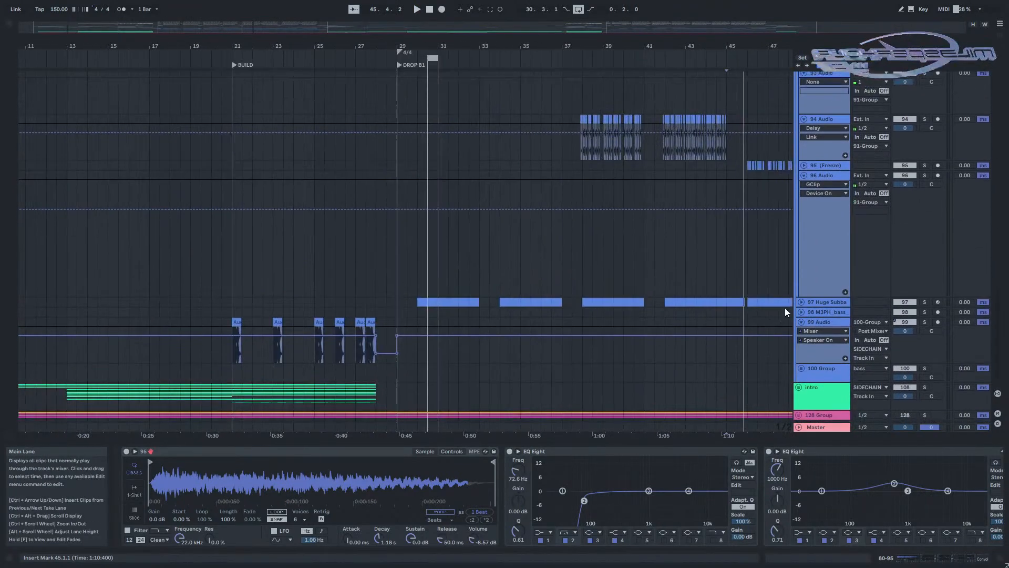
left_click(799, 302)
scroll(623, 326, "down", 1)
scroll(626, 330, "up", 4)
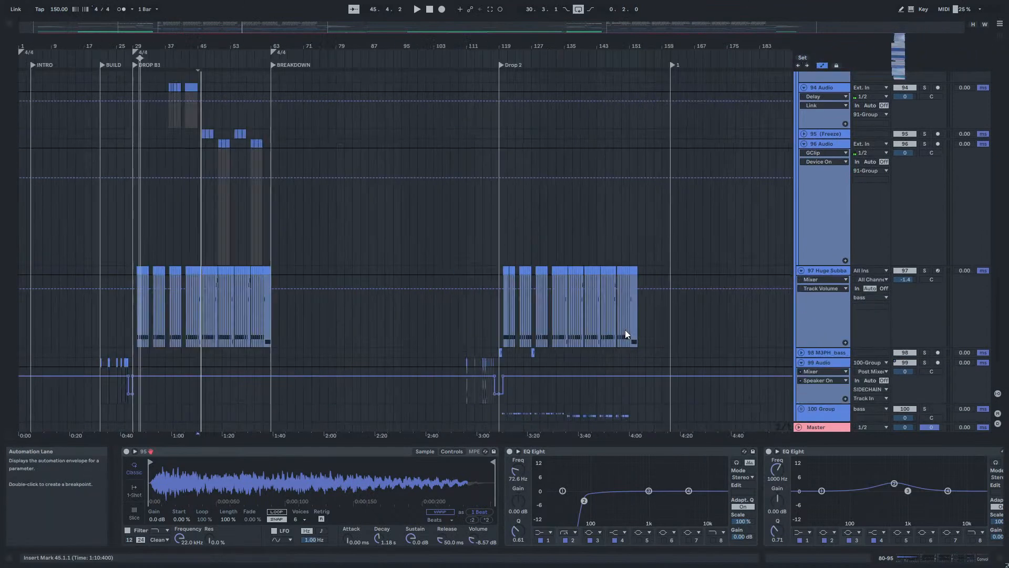
left_click(142, 333)
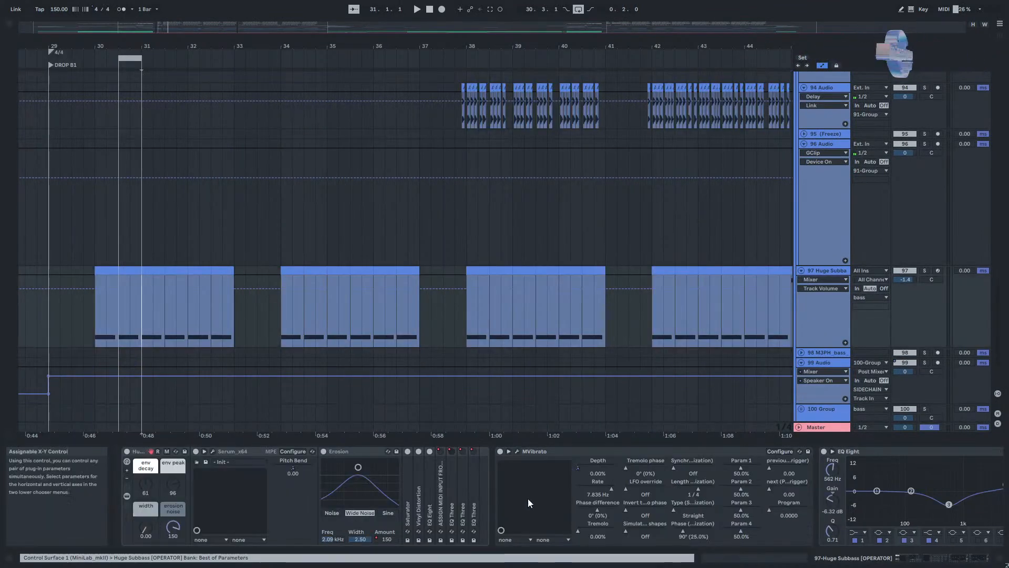
View the Serum plug-in window of the Huge Subbass track, then close it.
left_click(212, 451)
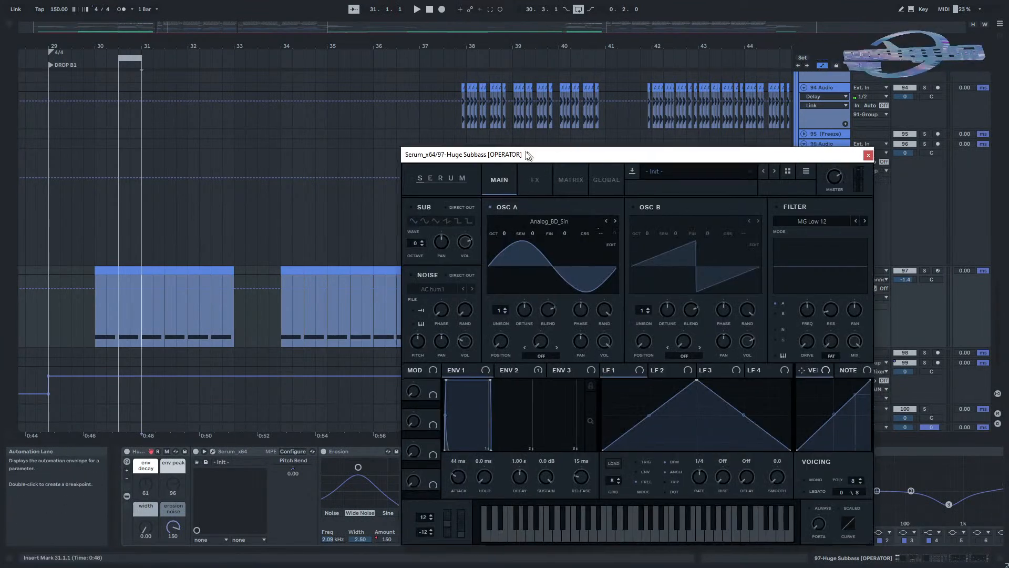
left_click_drag(627, 161, 337, 158)
left_click(588, 153)
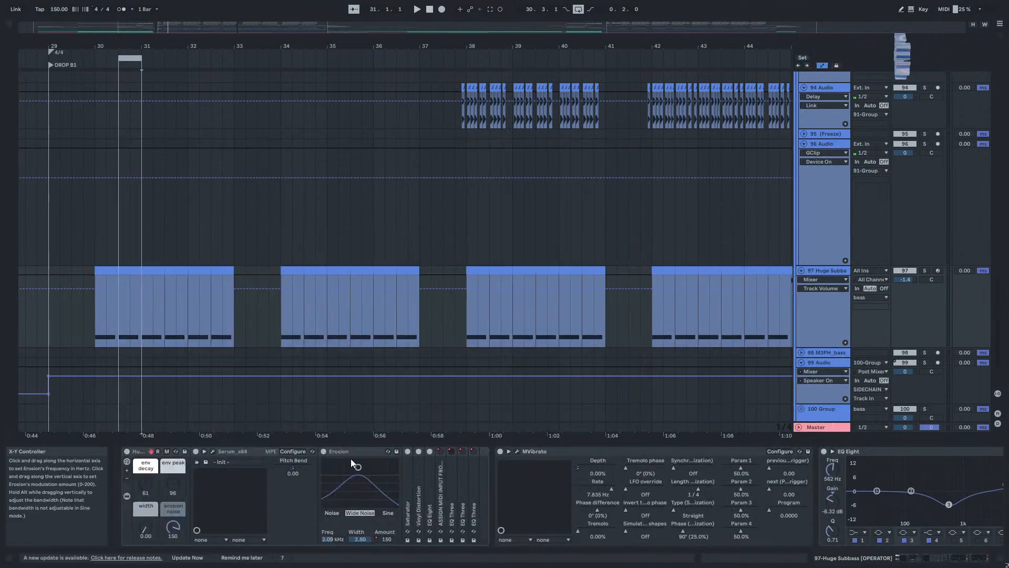
Look over the Huge Subbass chain from Saturator and the folded devices to MVibrato and the final EQ Eights.
double_click(406, 473)
double_click(446, 453)
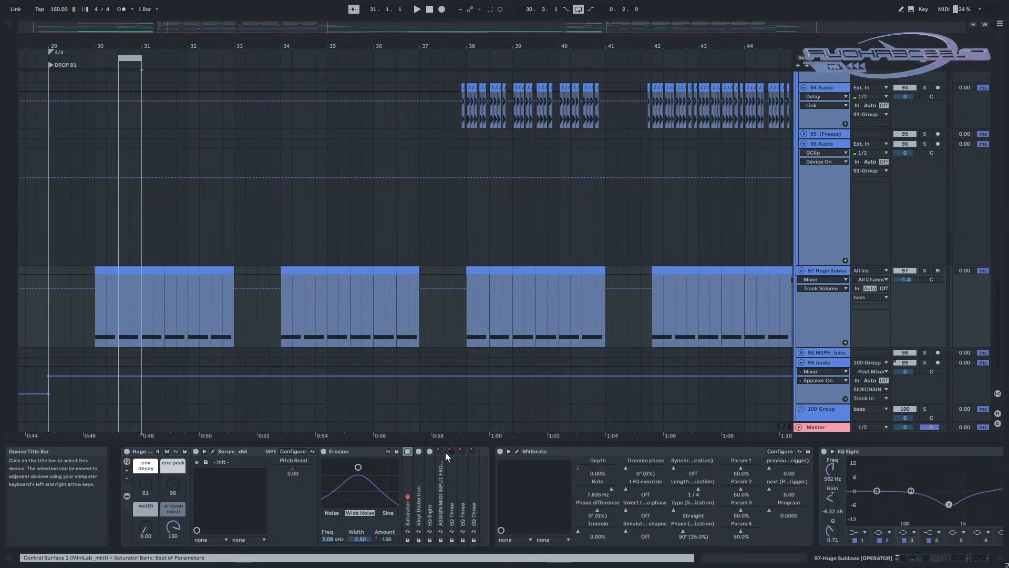
double_click(428, 471)
double_click(481, 451)
left_click(442, 500)
scroll(509, 491, "right", 5)
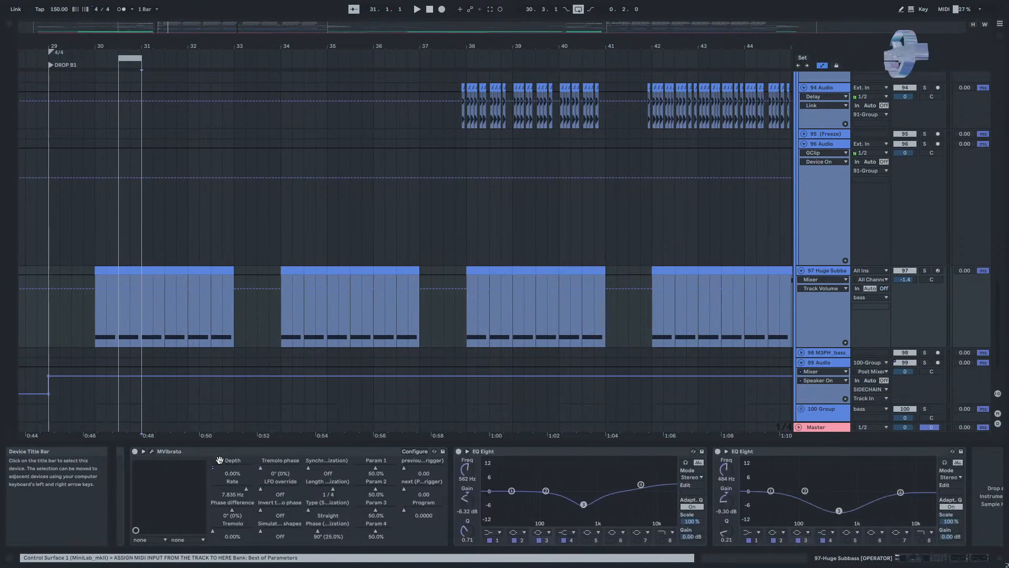
scroll(509, 490, "right", 2)
Turn off the arrangement loop and show Serum's Pitch Bend automation on the Huge Subbass track.
left_click(105, 336)
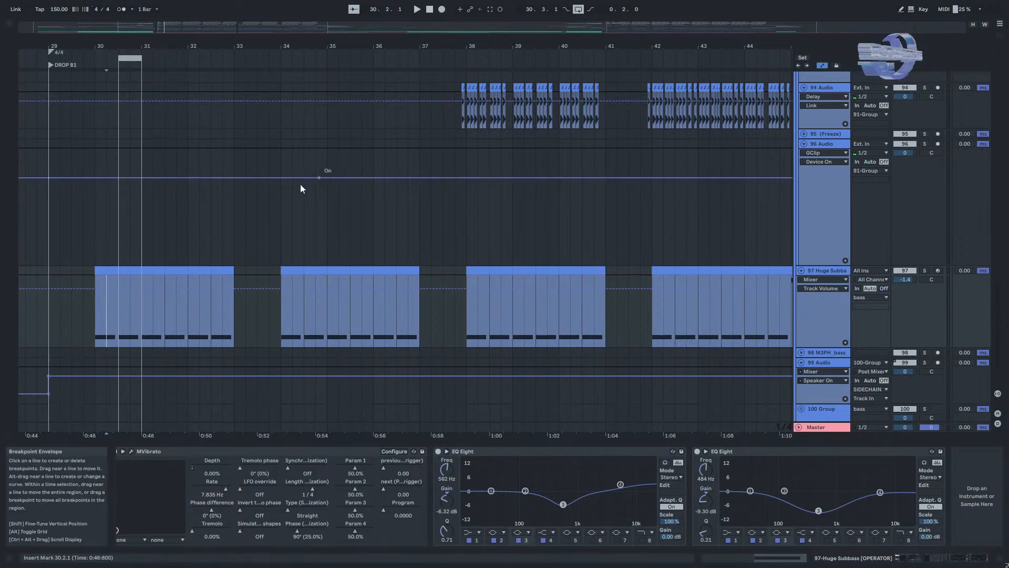
left_click(109, 270)
left_click(578, 8)
left_click_drag(198, 501, 598, 515)
right_click(288, 463)
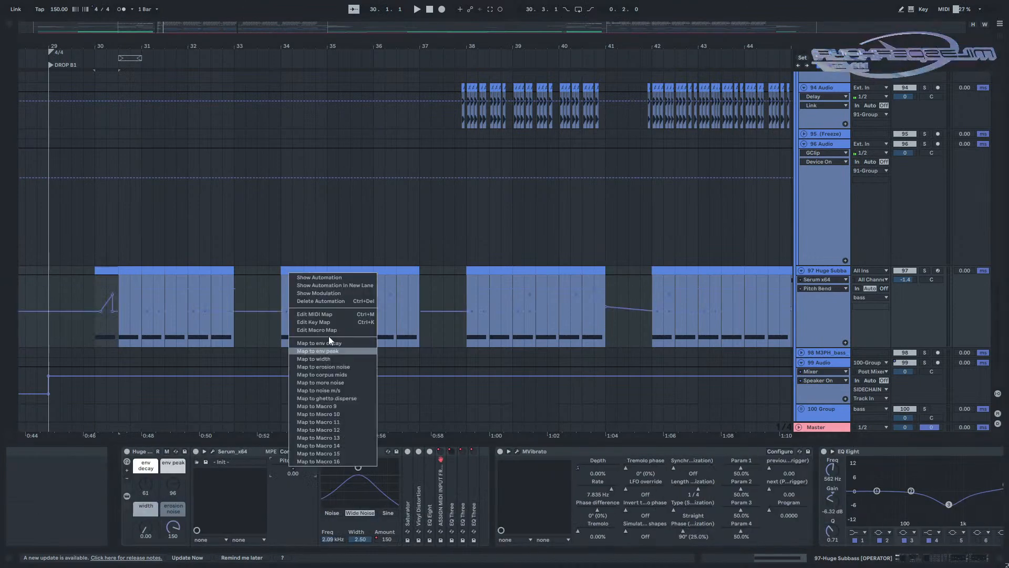
left_click(327, 279)
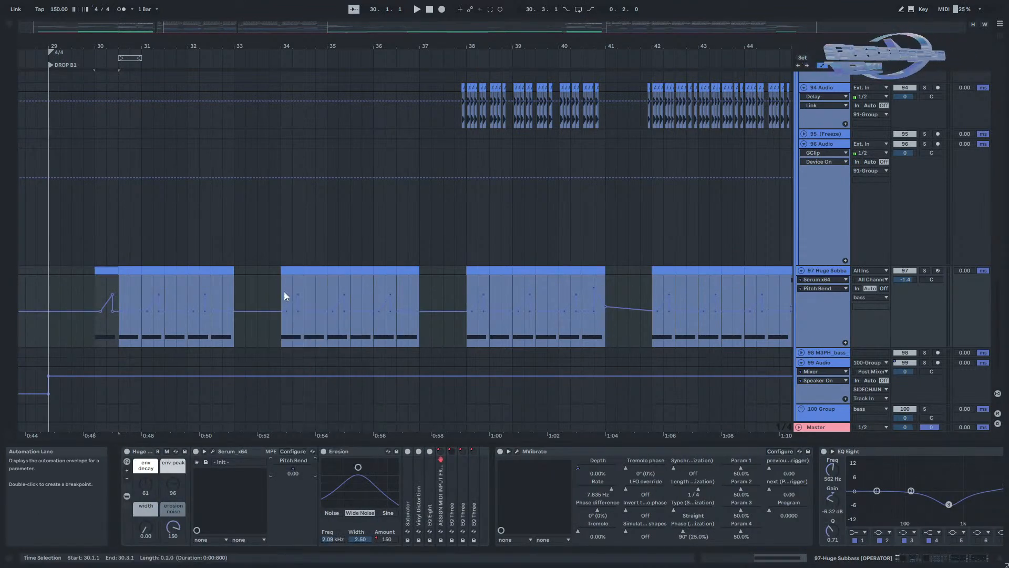
Play the arrangement from bar 30 and solo the 97 Huge Subbass track.
left_click(96, 290)
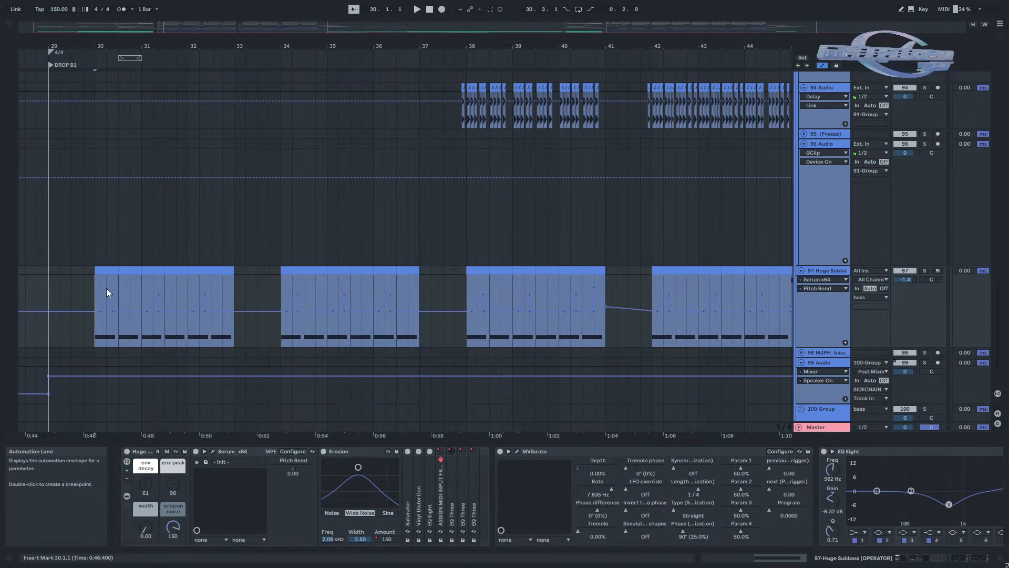
key("space")
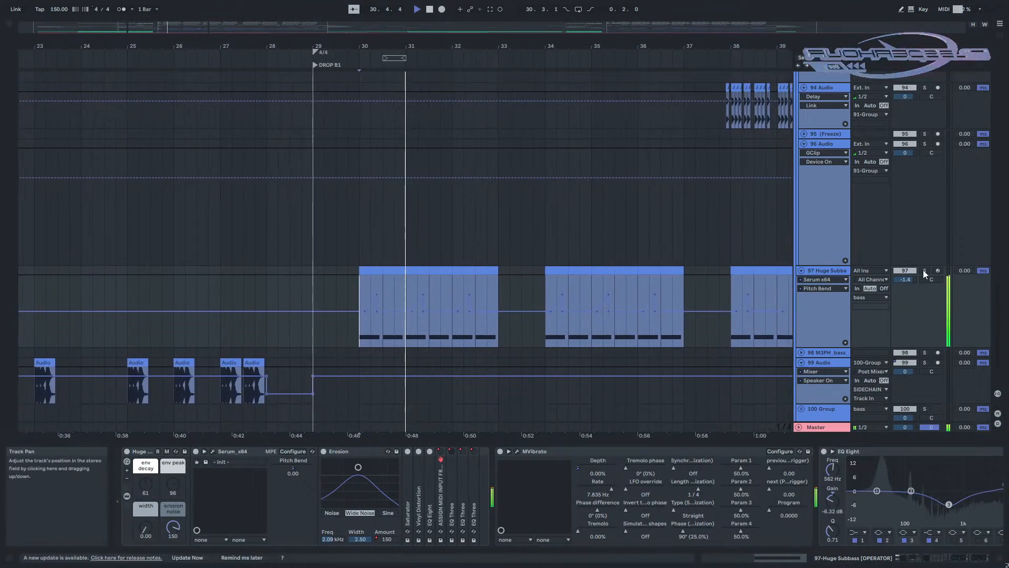
left_click(924, 270)
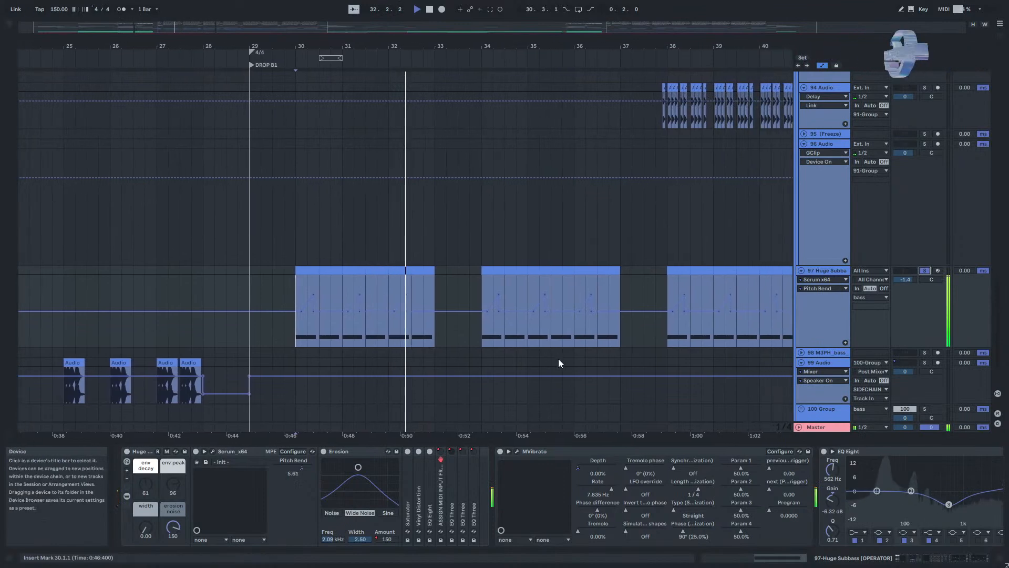
Show MVibrato's Depth automation across the Huge Subbass clips in the drop.
scroll(633, 349, "down", 5)
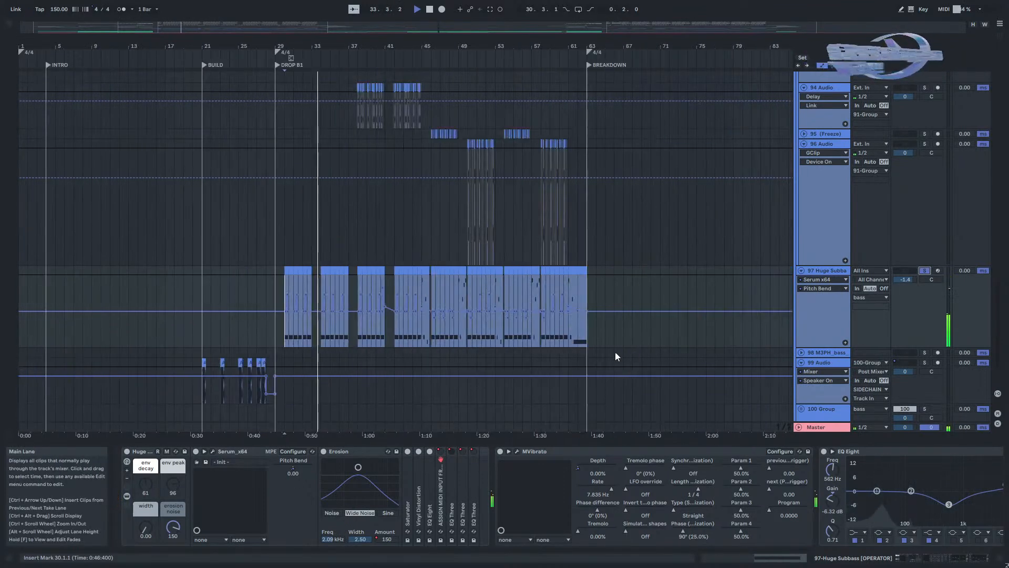
left_click(597, 470)
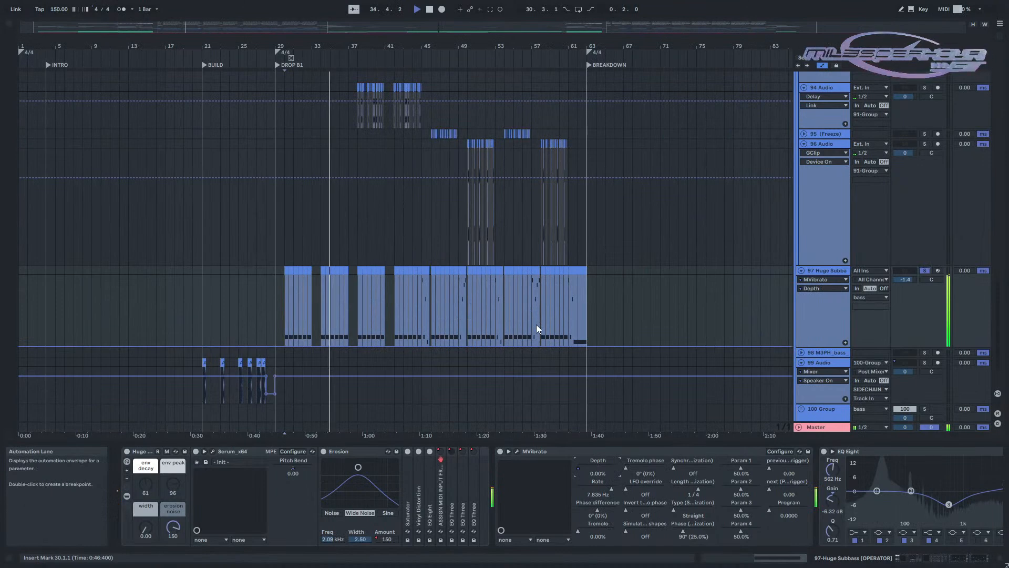
scroll(536, 329, "up", 5)
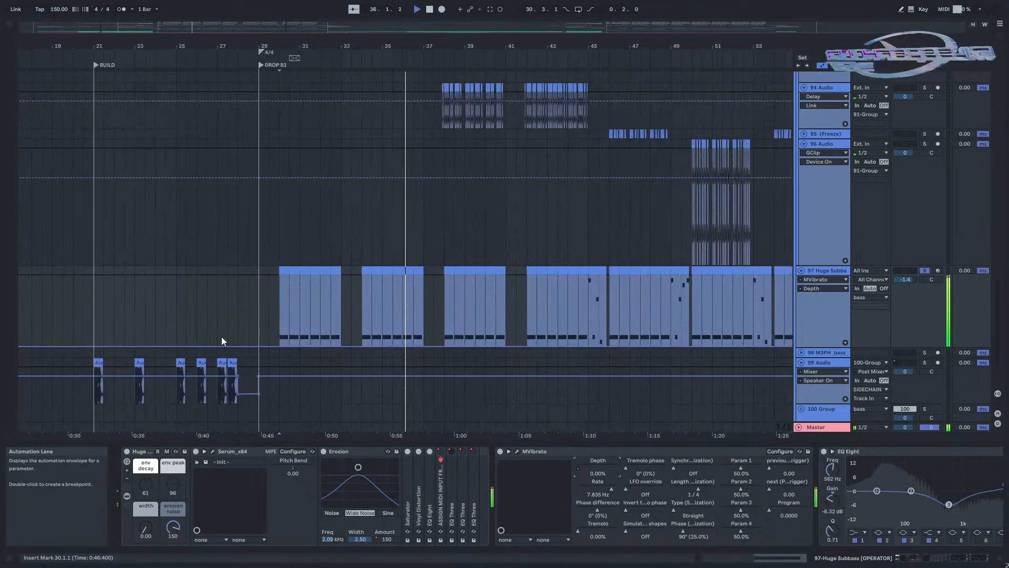
Show Serum's Pitch Bend automation on the Huge Subbass track and set the insert marker at 38.3.1.
right_click(302, 471)
left_click(215, 451)
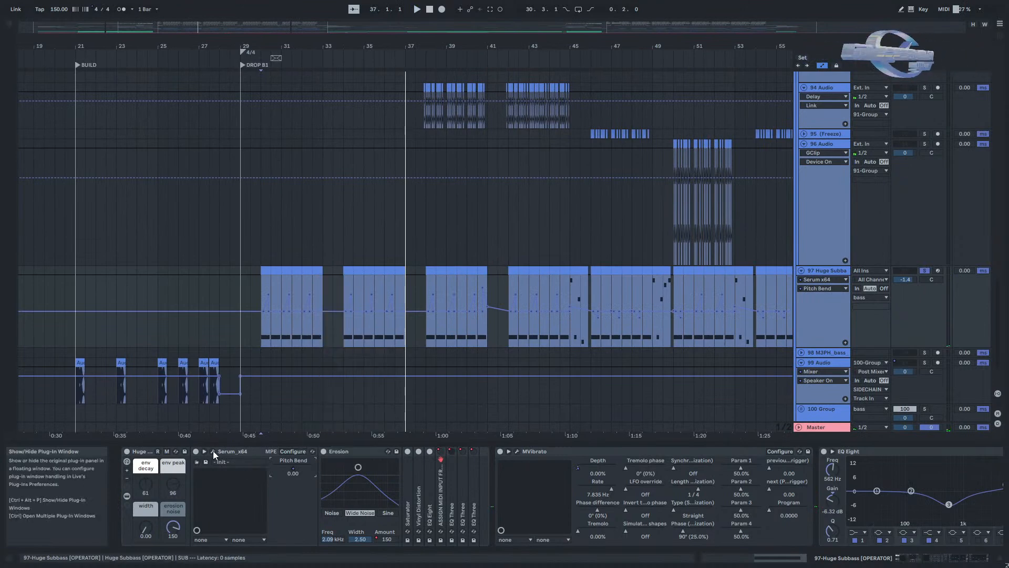
left_click(435, 329)
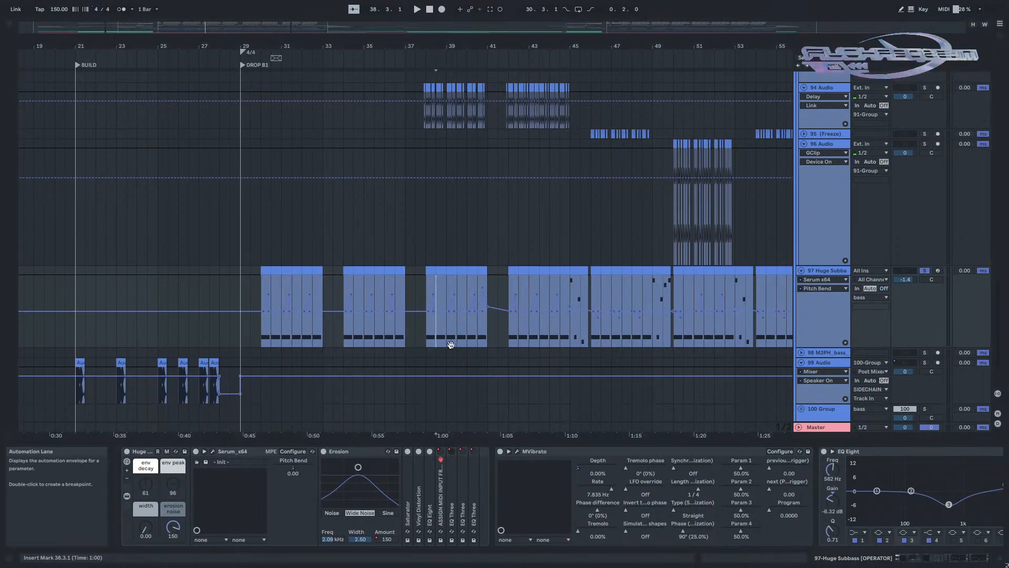
left_click_drag(459, 342, 370, 332)
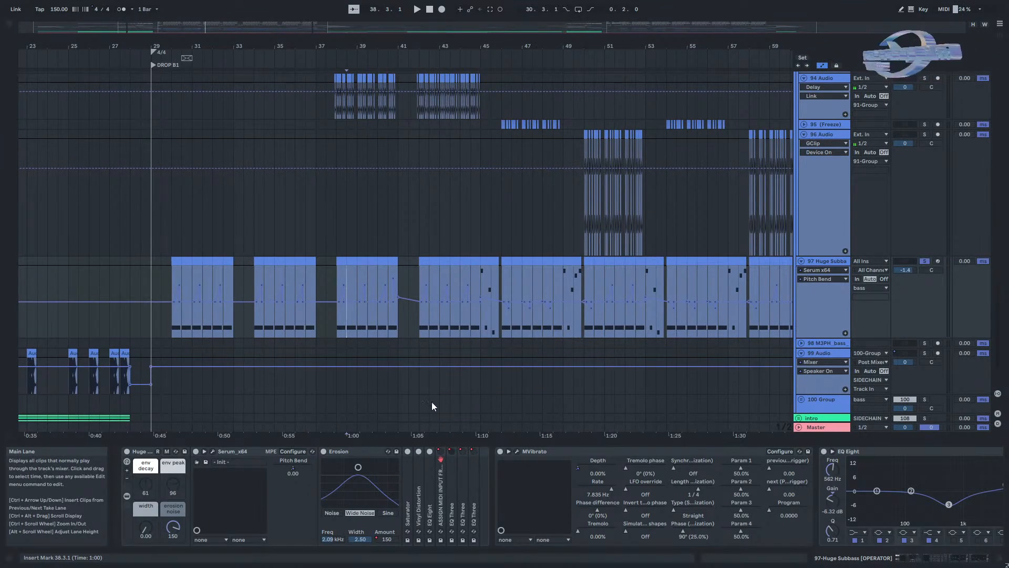
Audition the ends of the Huge Subbass clips by playing from bar 45 and from bar 49.
left_click(479, 315)
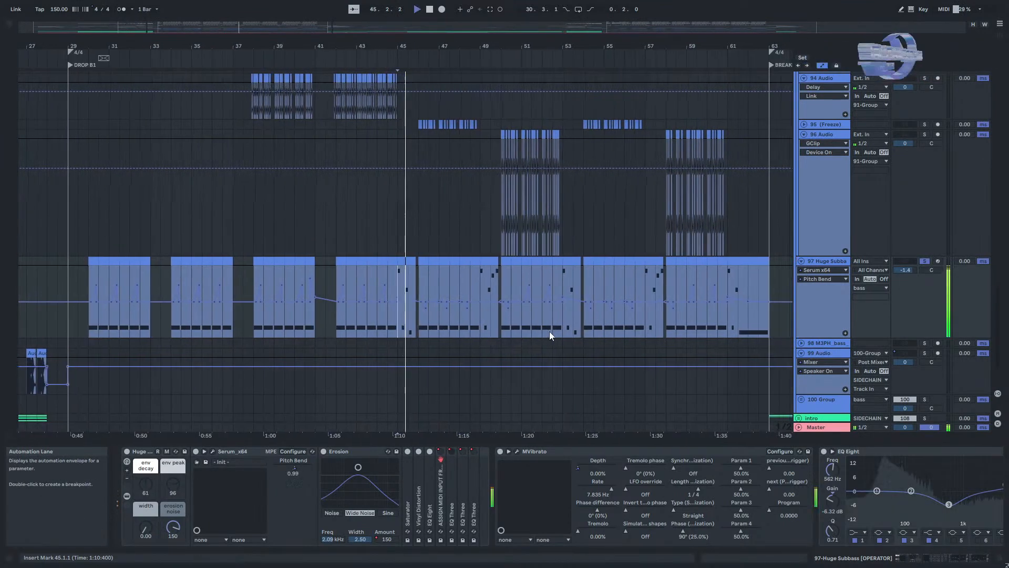
key("space")
left_click_drag(454, 403, 356, 146)
scroll(408, 311, "down", 5)
scroll(402, 304, "down", 3)
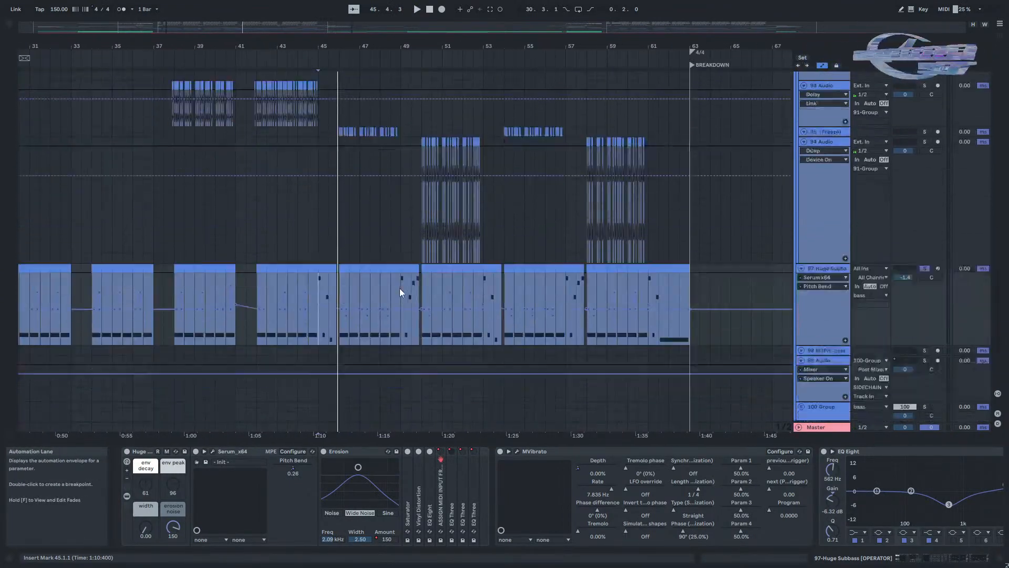
left_click(400, 322)
key("space")
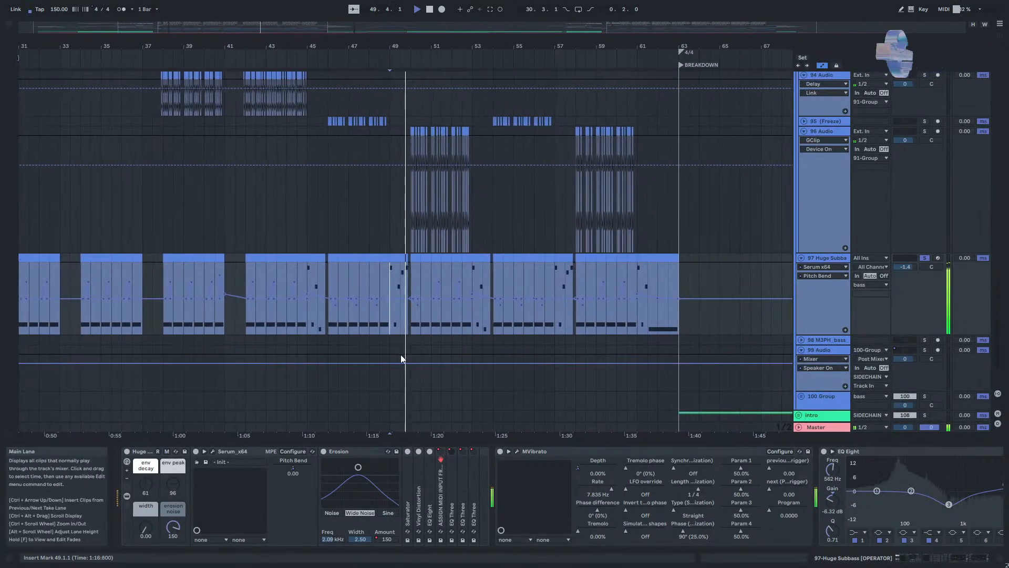
key("space")
Select the Huge Subbass range from 50.1.1 to 50.2.3 and examine the pitch bends across the drop.
left_click_drag(387, 232, 397, 260)
left_click_drag(558, 290, 520, 284)
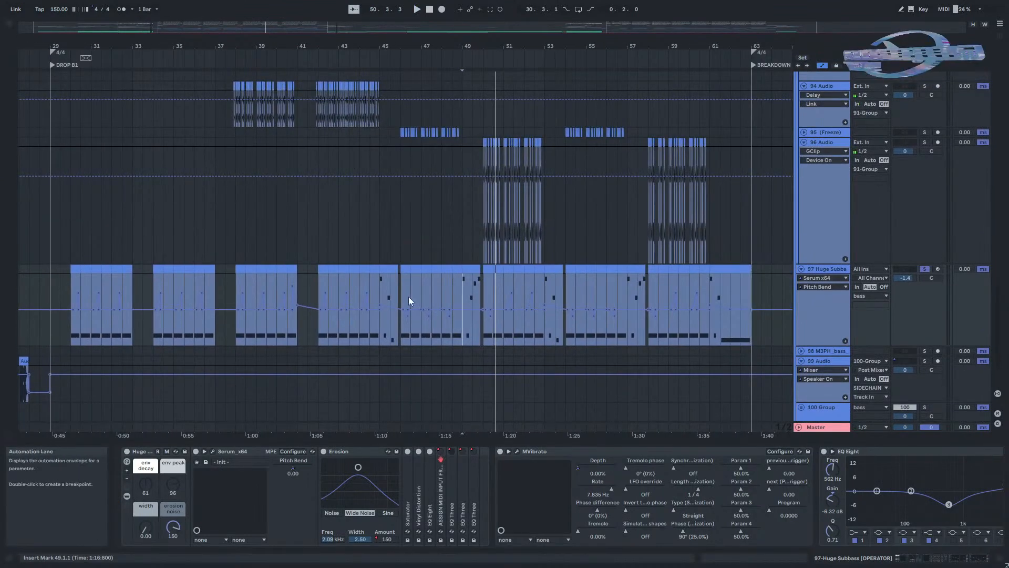
scroll(483, 285, "up", 5)
left_click_drag(482, 286, 517, 287)
scroll(516, 289, "down", 7)
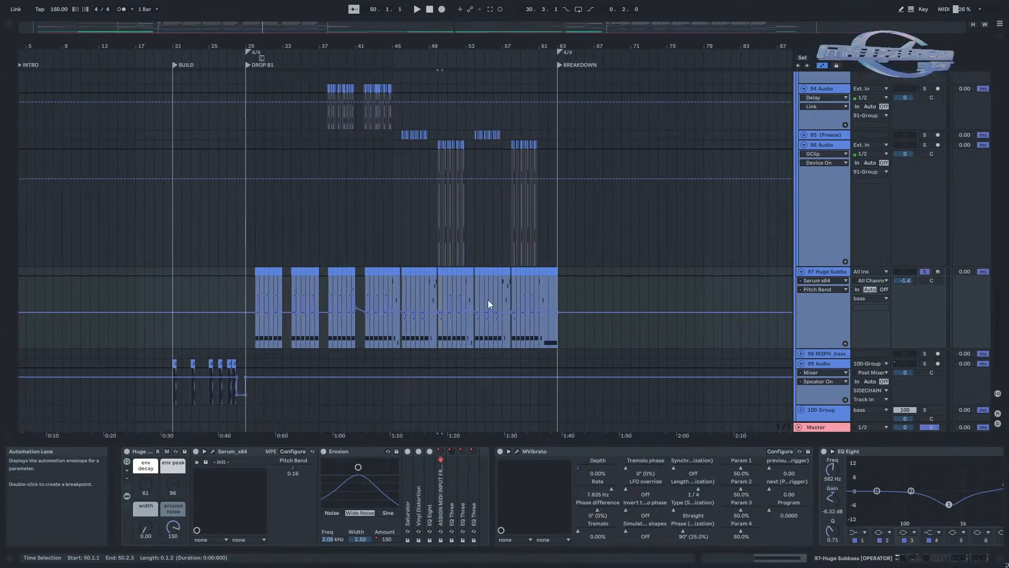
scroll(495, 308, "down", 4)
scroll(229, 303, "up", 4)
scroll(230, 304, "up", 5)
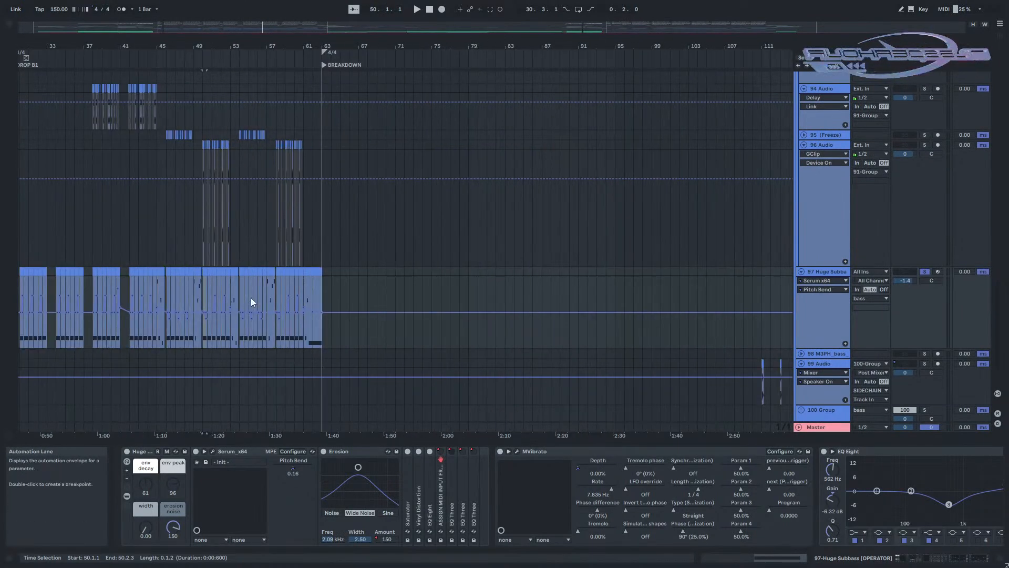
Play the Huge Subbass track from bar 54.
left_click(164, 294)
key("space")
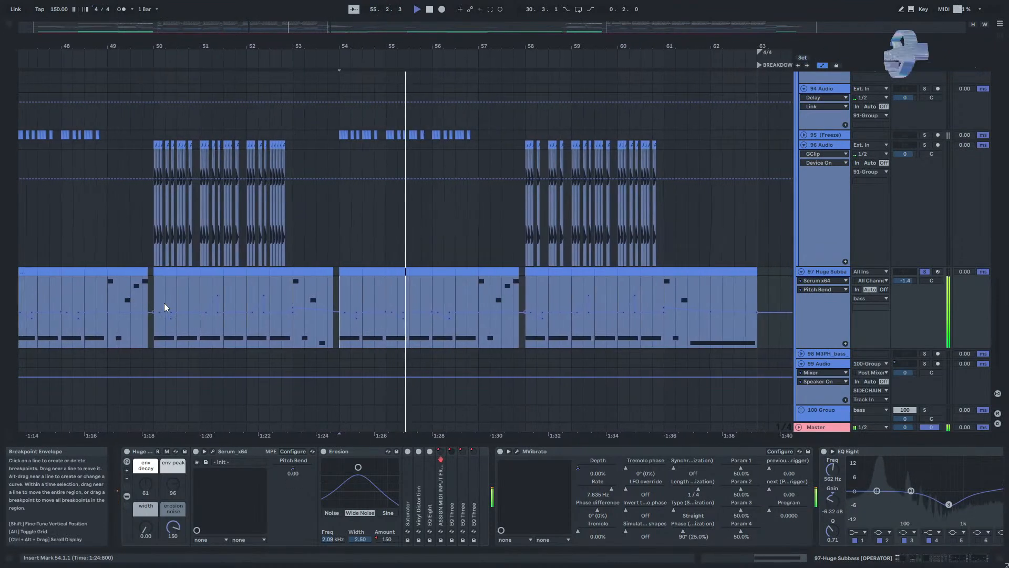
key("space")
scroll(499, 329, "down", 3)
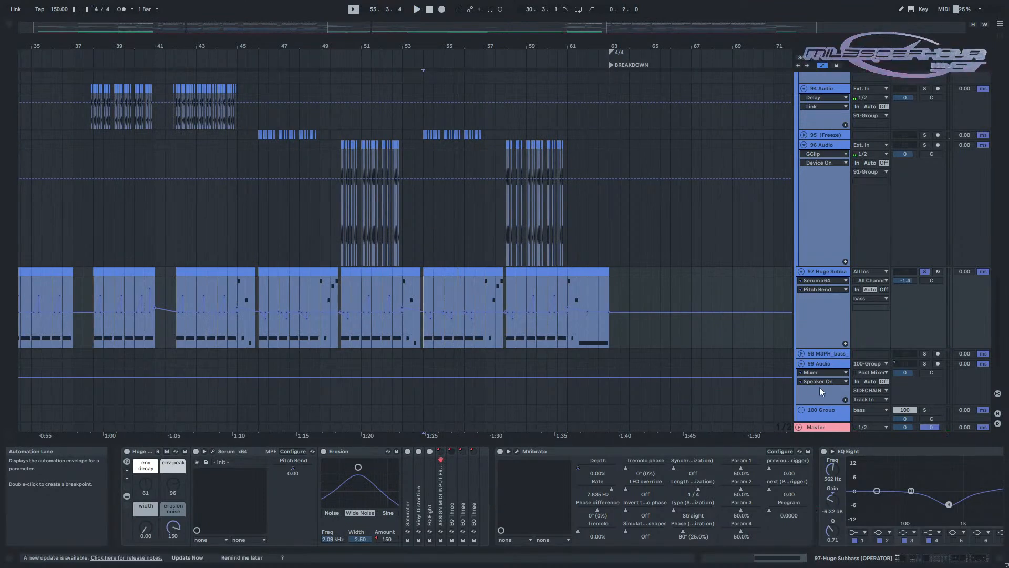
Show MVibrato's Depth automation on the Huge Subbass track and examine it at the start of Drop 2.
left_click_drag(609, 414, 312, 396)
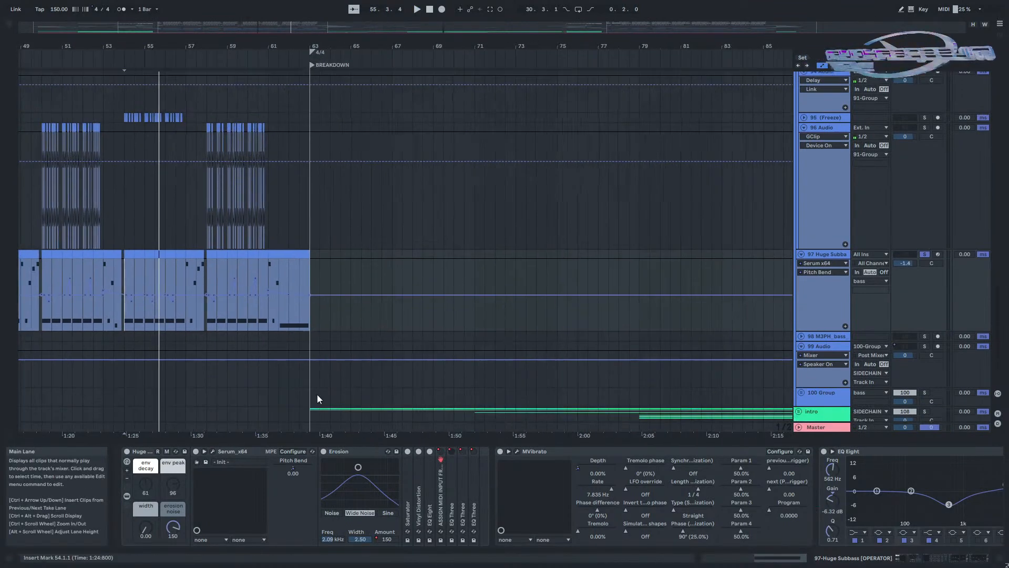
scroll(318, 395, "down", 5)
right_click(593, 466)
left_click(503, 295)
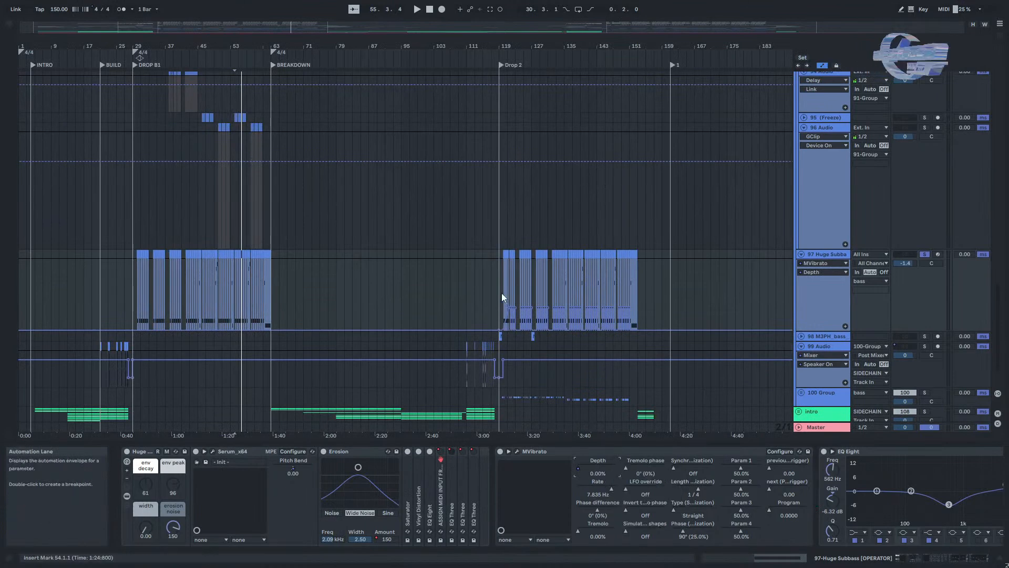
scroll(503, 293, "up", 10)
left_click_drag(669, 301, 405, 295)
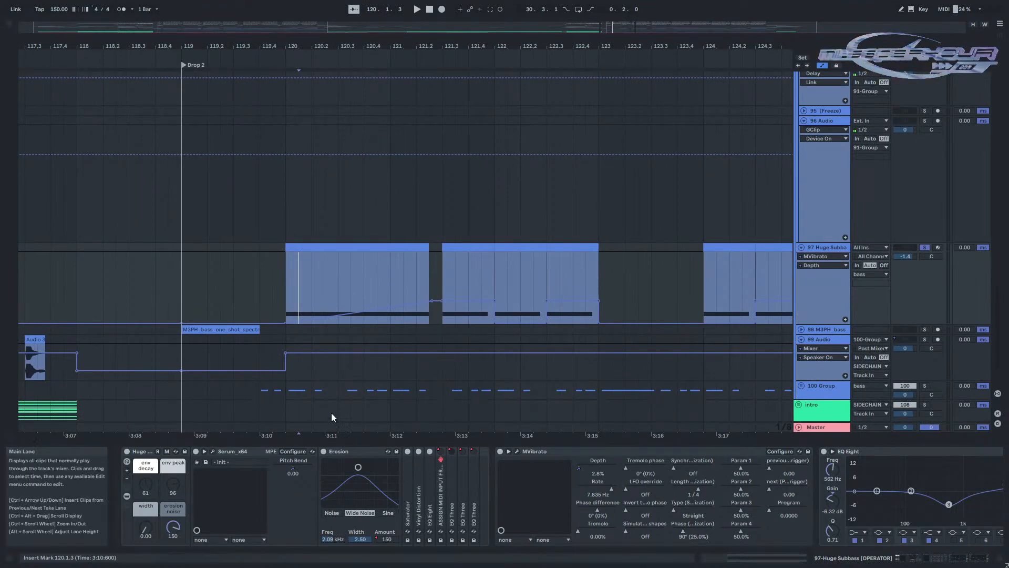
scroll(327, 410, "down", 5)
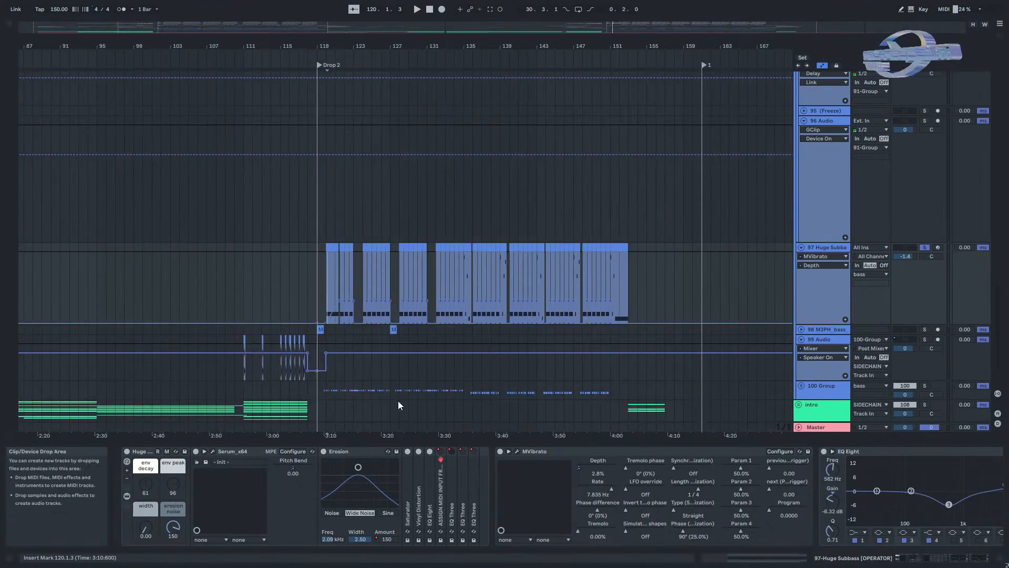
Hide the device chain to enlarge the arrangement and fold the bass group.
left_click_drag(511, 441, 470, 528)
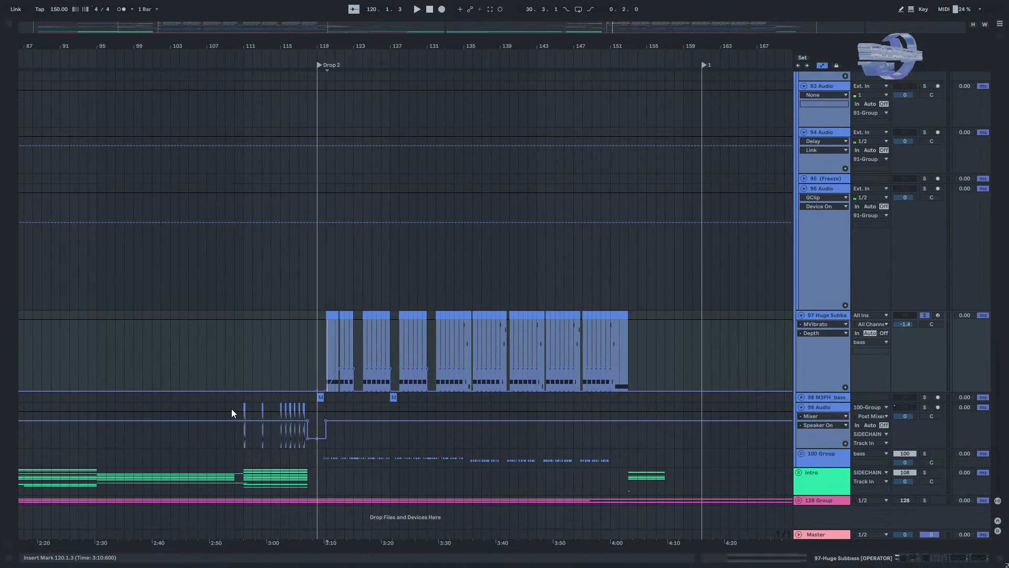
scroll(232, 409, "left", 5)
scroll(131, 358, "left", 5)
left_click_drag(102, 347, 470, 462)
scroll(889, 178, "up", 4)
scroll(882, 203, "up", 10)
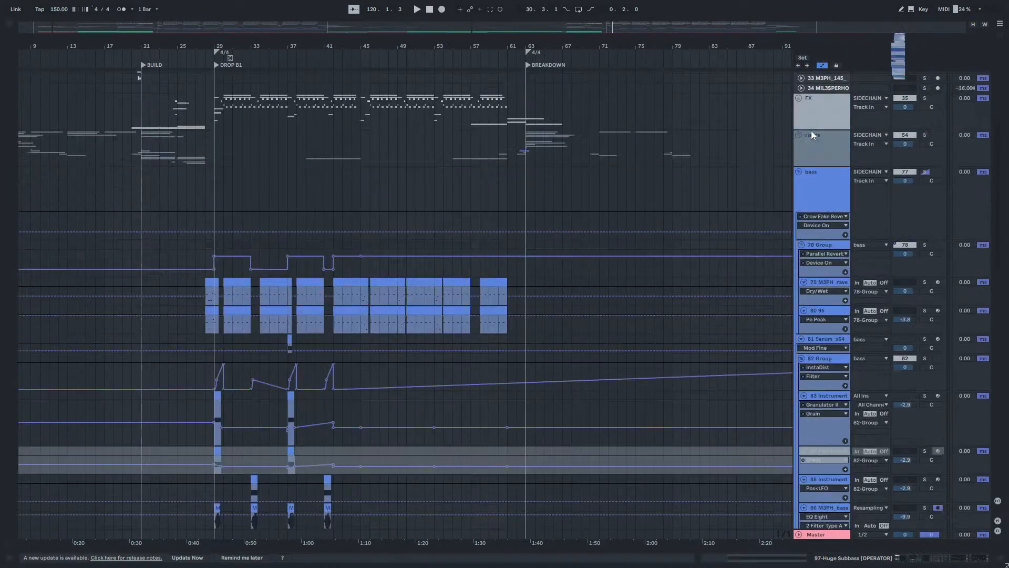
left_click(798, 171)
left_click_drag(251, 58, 128, 58)
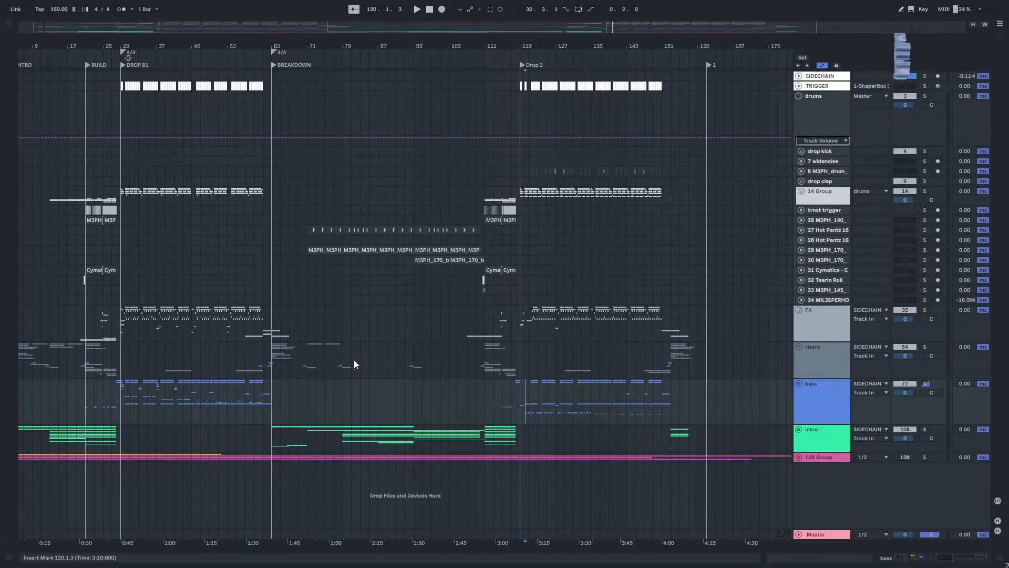
Select bars 71 to 73 on the FX group and unfold the intro group to show its tracks.
left_click(311, 323)
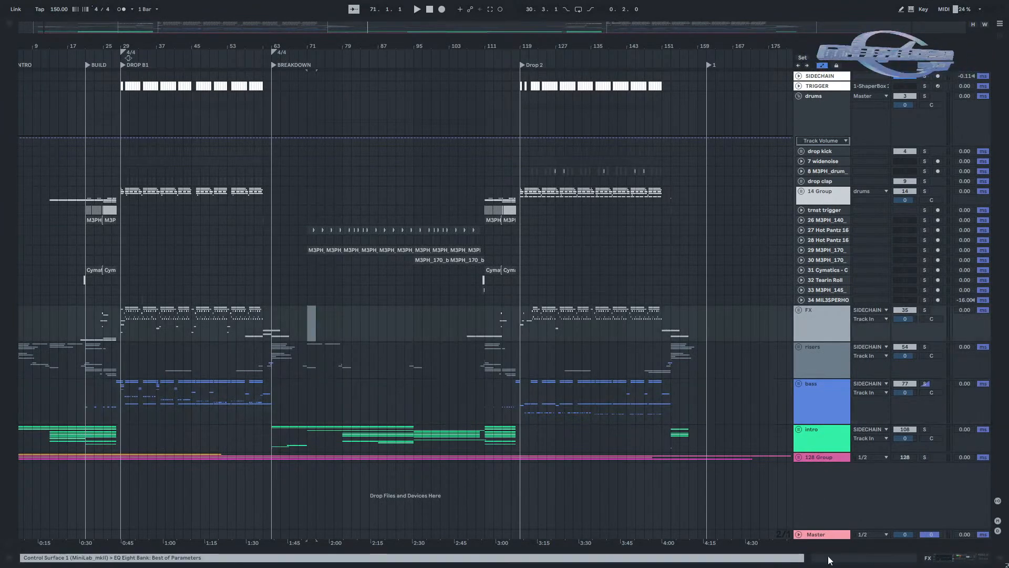
left_click(799, 429)
scroll(810, 439, "down", 2)
scroll(810, 440, "down", 8)
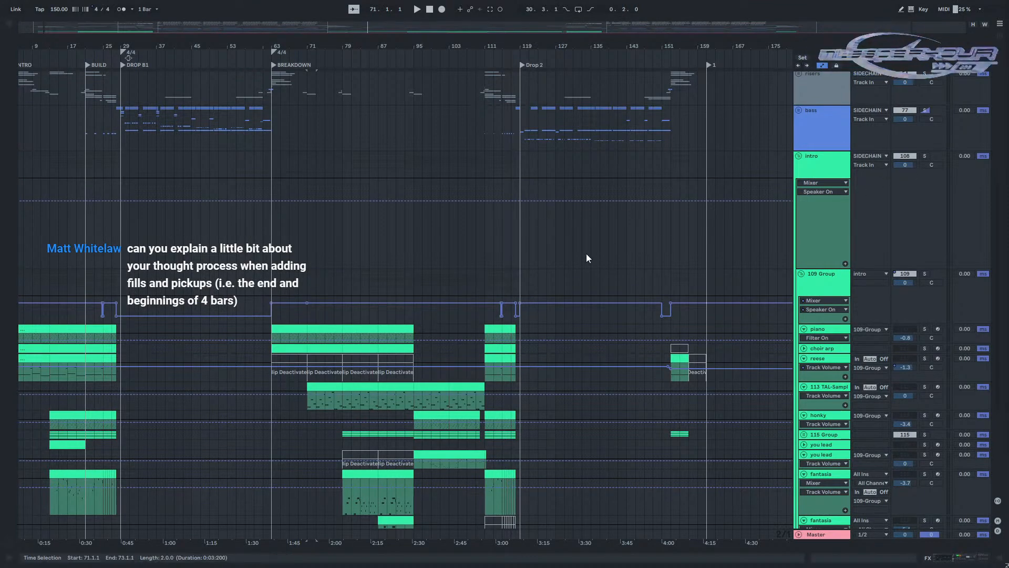
Examine the fills and pickups around the start of DROP B1 across the drums, FX, risers and bass groups.
left_click(119, 256)
key("plus")
key("plus")
key("plus")
key("plus")
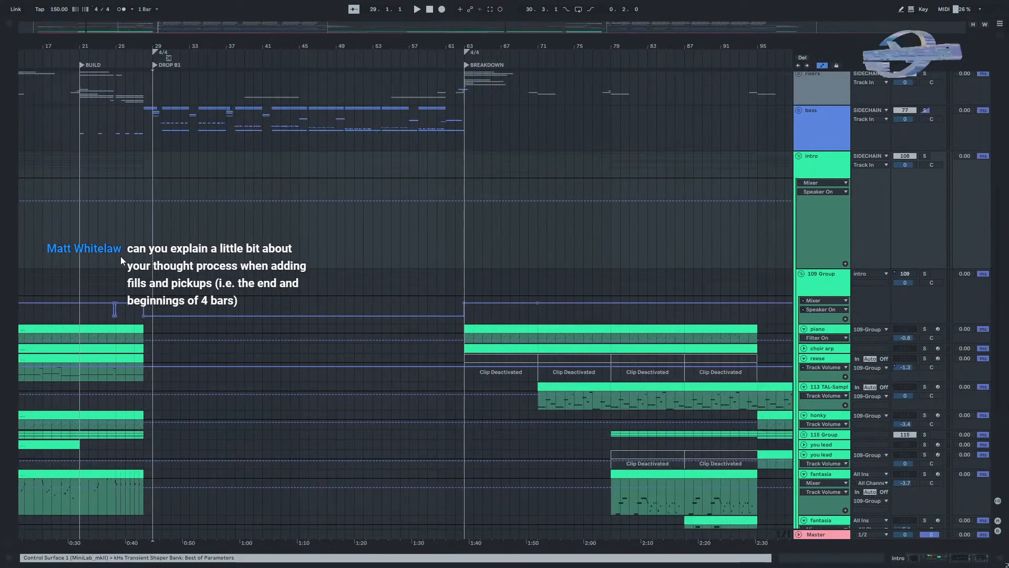
left_click_drag(353, 159, 365, 424)
scroll(362, 420, "down", 6)
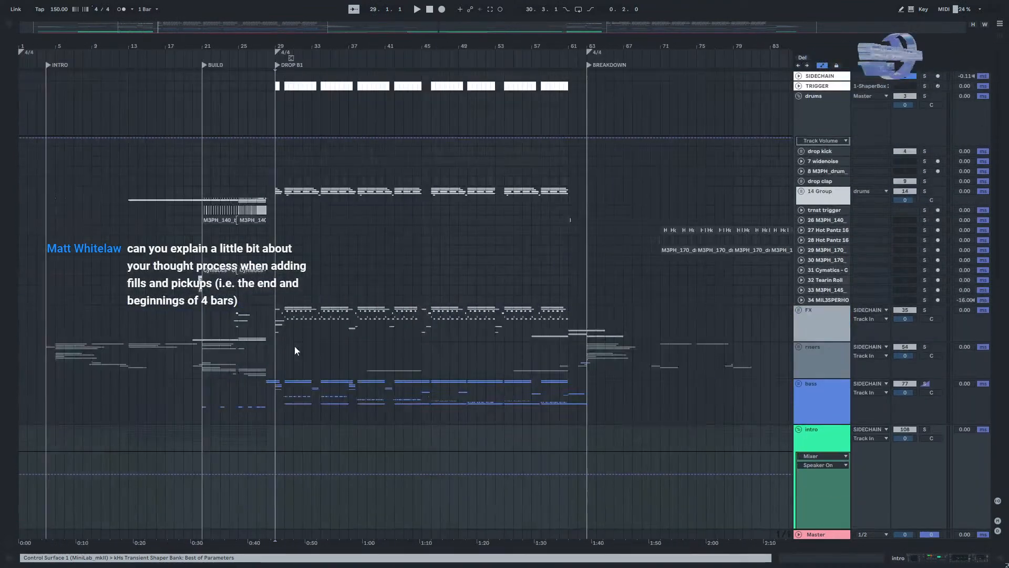
left_click(337, 372)
scroll(315, 367, "up", 5)
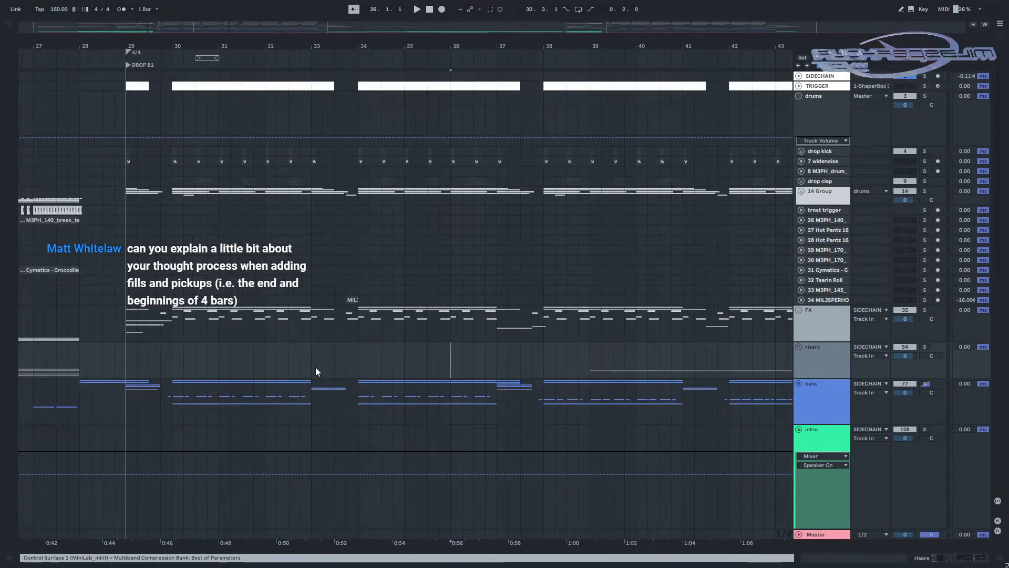
scroll(124, 375, "up", 5)
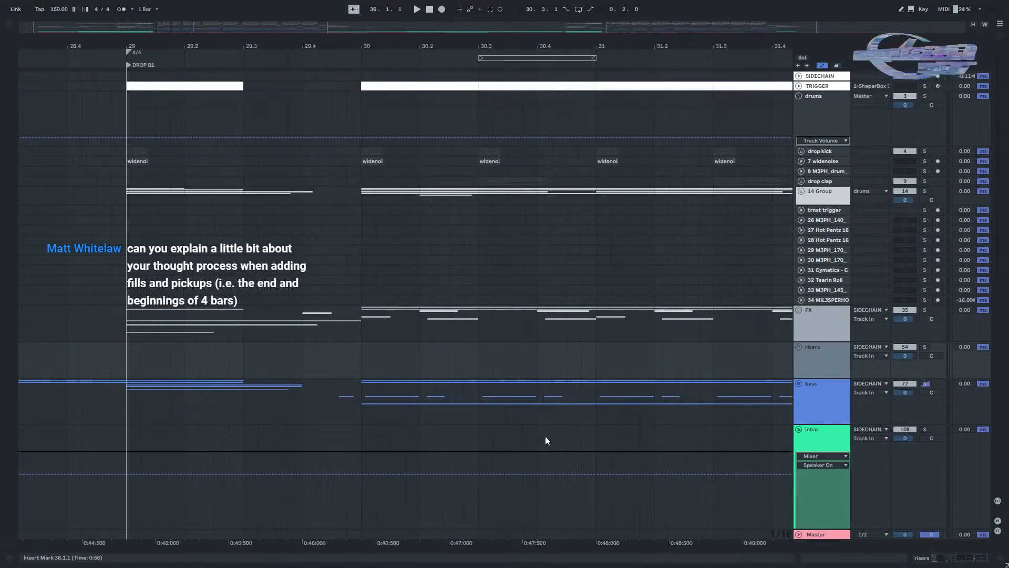
scroll(545, 448, "down", 5)
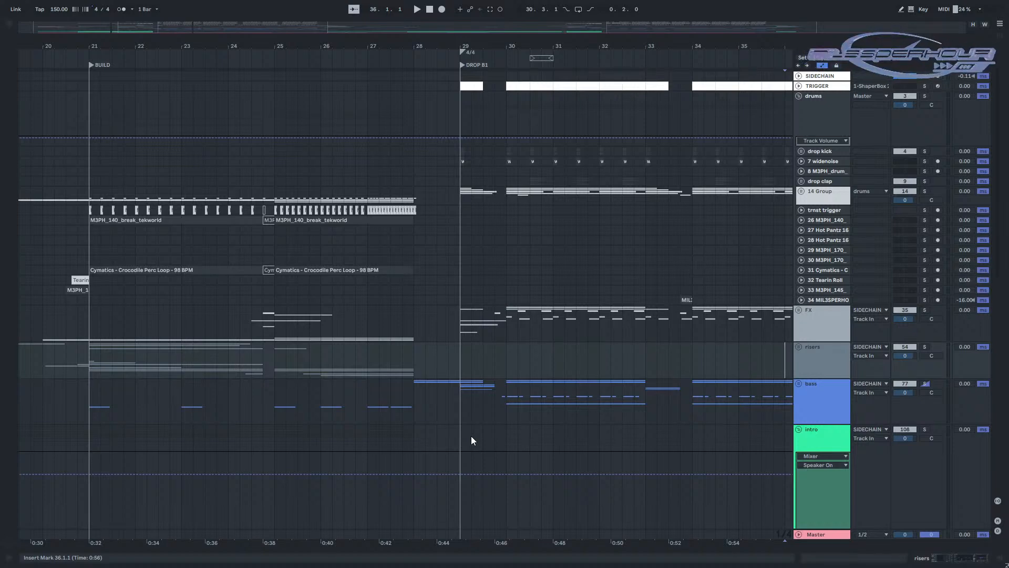
Unfold the bass group and look over its layers across the whole first drop.
left_click(799, 384)
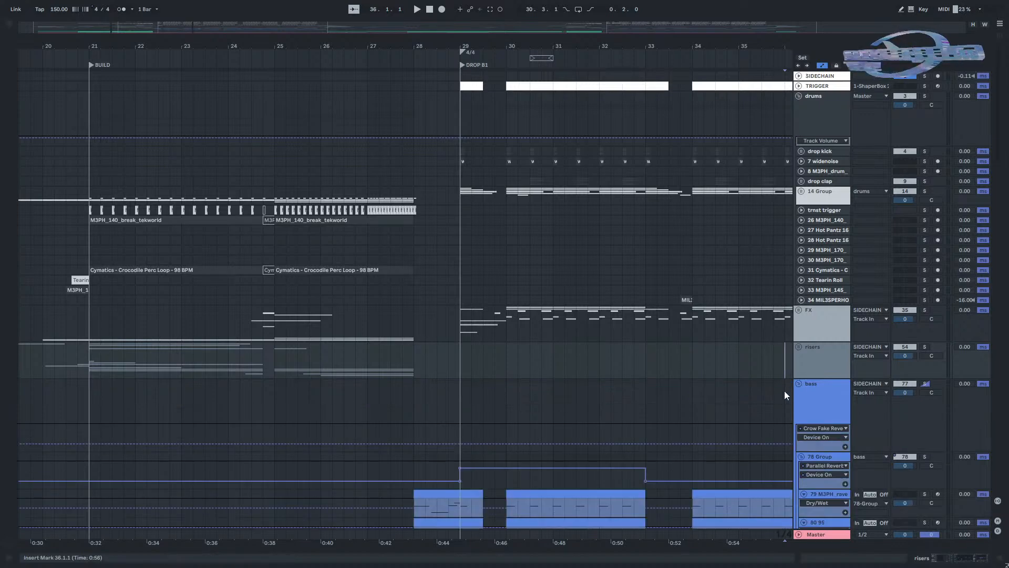
scroll(784, 390, "down", 2)
left_click(798, 331)
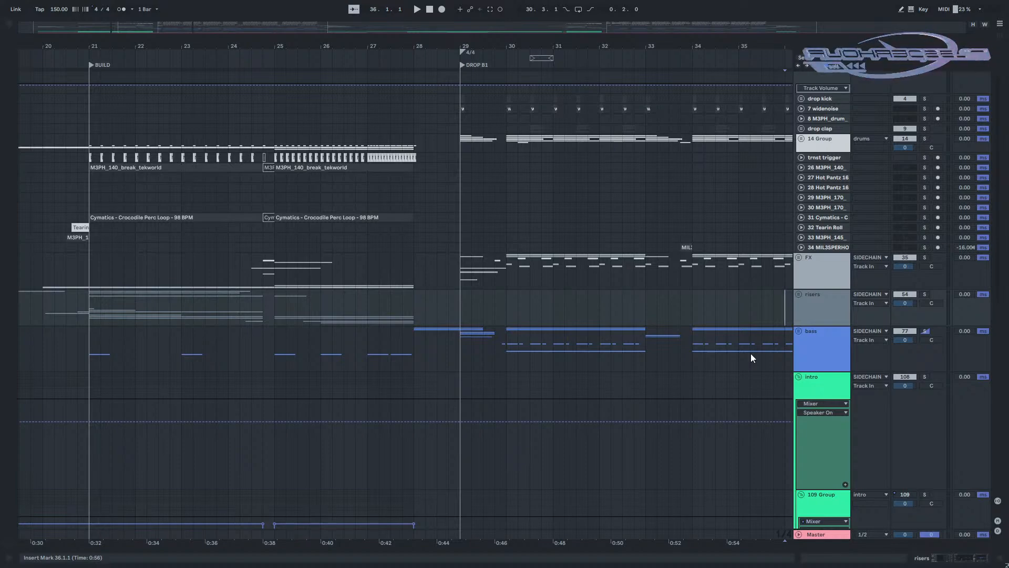
left_click(799, 331)
scroll(685, 231, "down", 8)
scroll(680, 368, "down", 3, "ctrl")
scroll(686, 370, "down", 1)
scroll(578, 352, "right", 8)
scroll(521, 340, "down", 6)
scroll(164, 455, "up", 3)
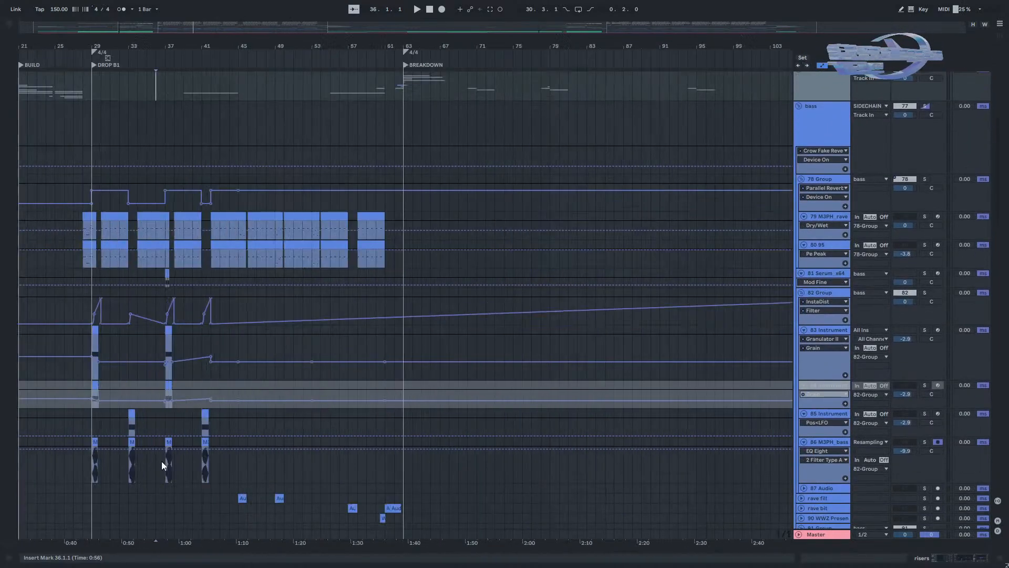
scroll(210, 481, "right", 1)
Solo the bass group and play the drop's fill from bar 57.
left_click(197, 476)
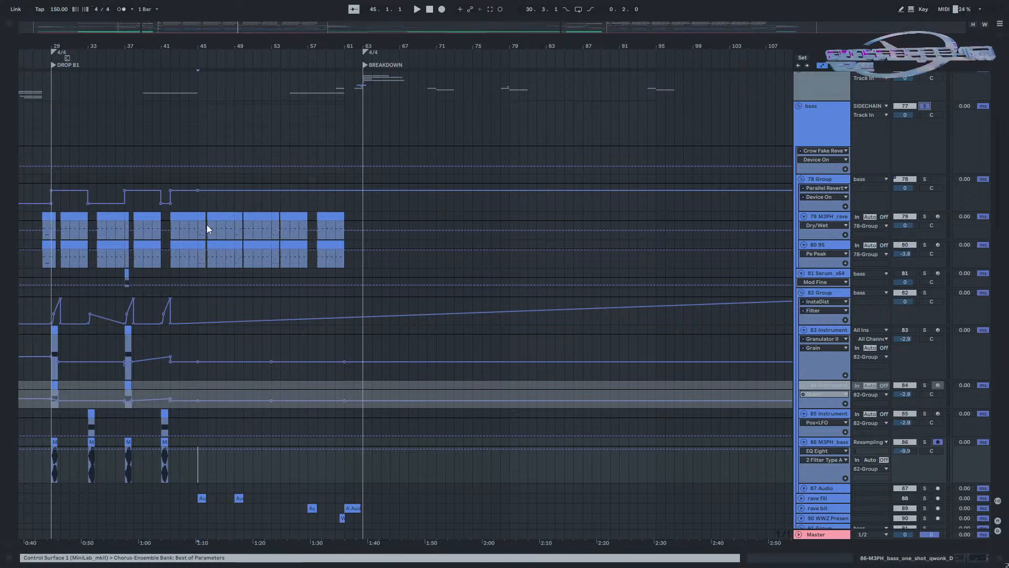
scroll(207, 224, "left", 5)
key("space")
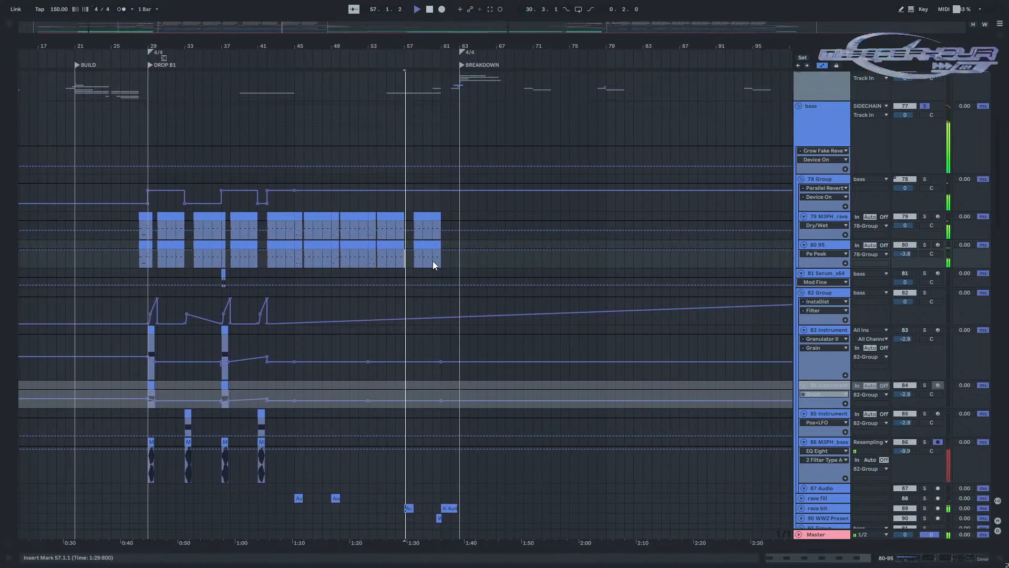
key("space")
Audition the soloed bass group's closing fill from bar 61 into the breakdown.
left_click(450, 267)
key("space")
key("space")
left_click(396, 261)
key("space")
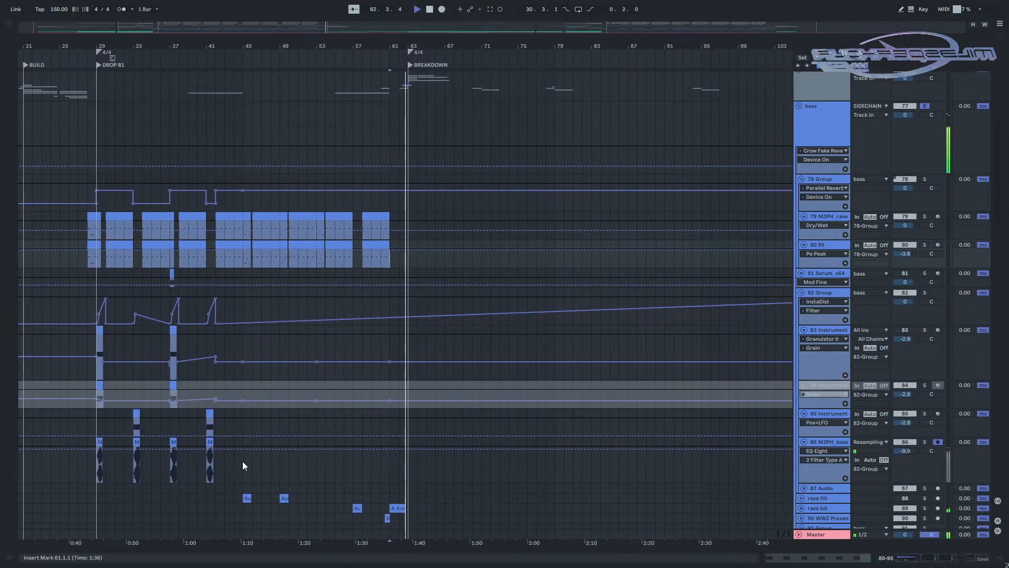
key("space")
Examine the bass fill clips at bars 41 to 50 and the opening bass one-shot at DROP B1.
scroll(215, 469, "up", 4)
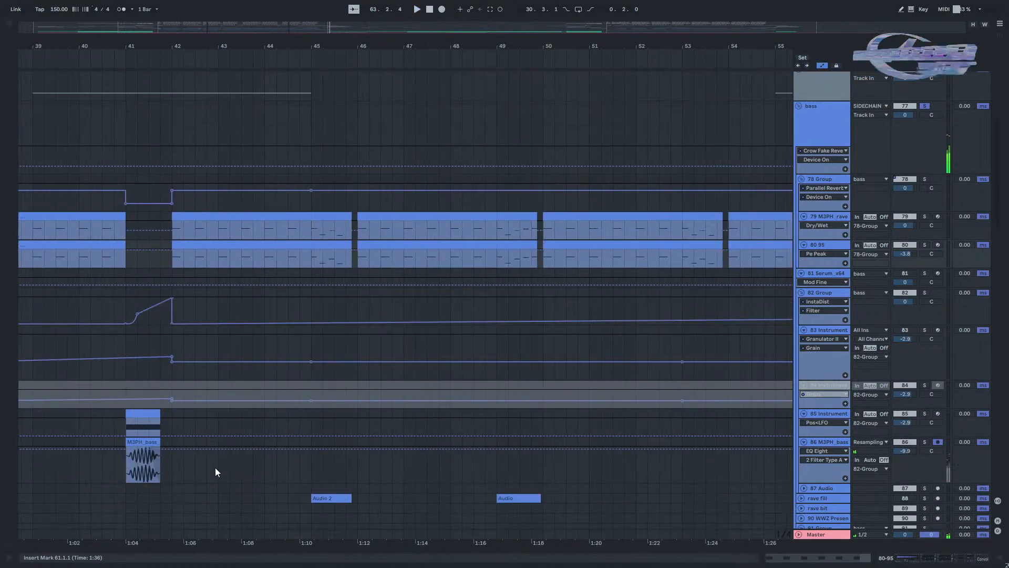
left_click_drag(217, 467, 351, 389)
scroll(238, 403, "down", 2)
left_click_drag(237, 404, 487, 450)
scroll(311, 434, "up", 4)
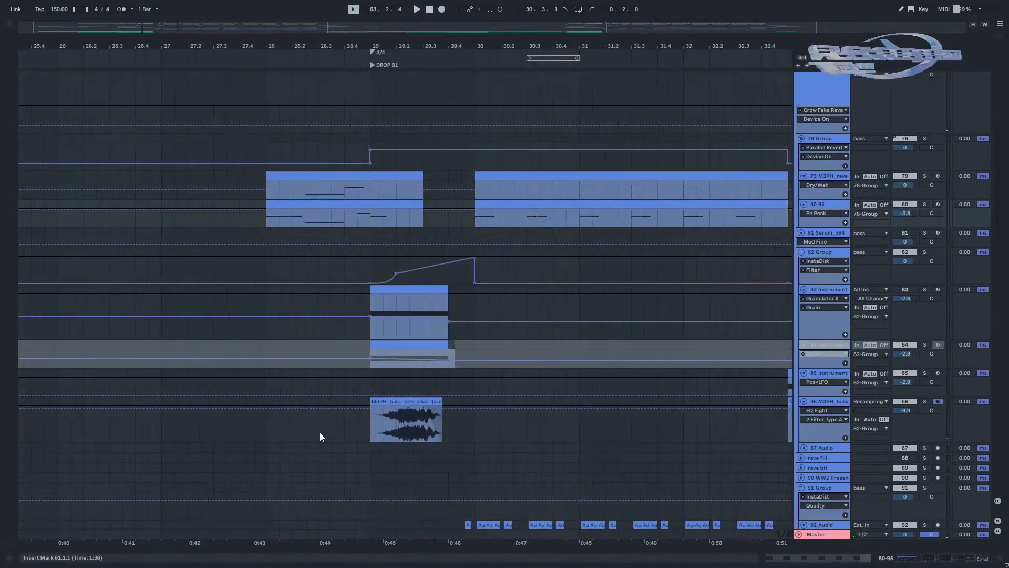
left_click_drag(409, 438, 357, 429)
scroll(465, 427, "down", 2)
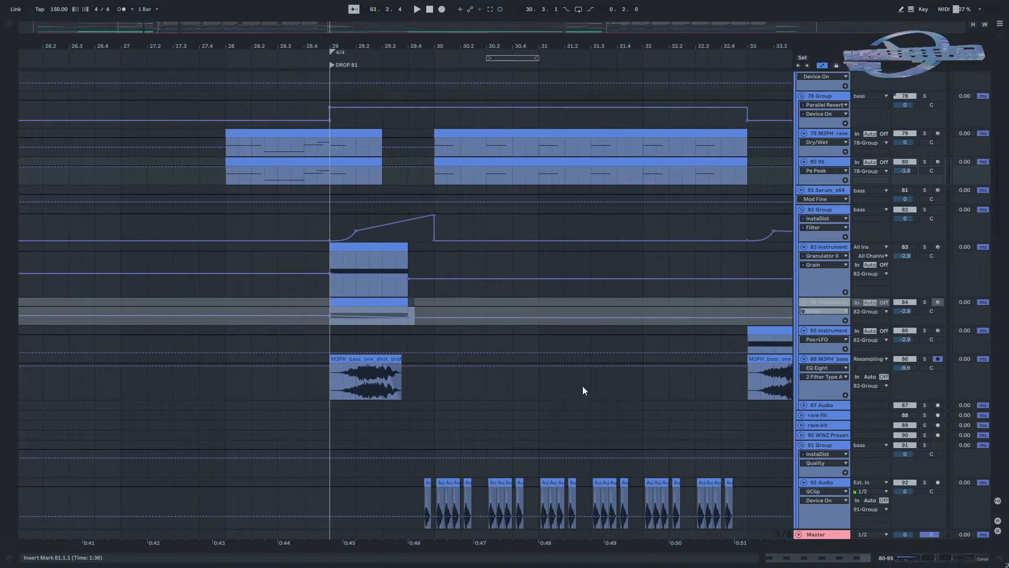
mouse_move(408, 276)
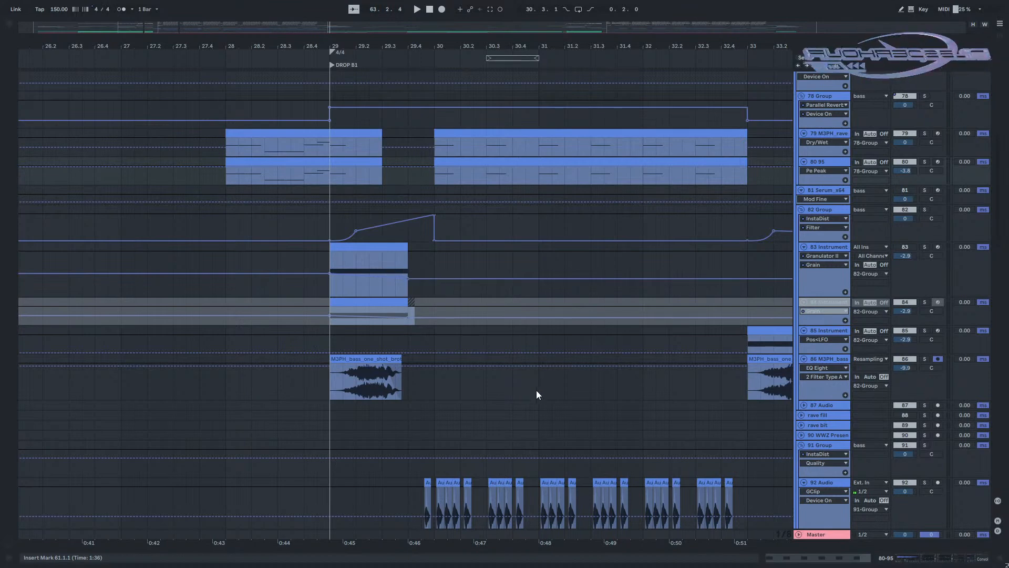
Fold the bass group, unfold the FX group and solo it.
scroll(537, 387, "down", 2)
left_click_drag(505, 393, 408, 538)
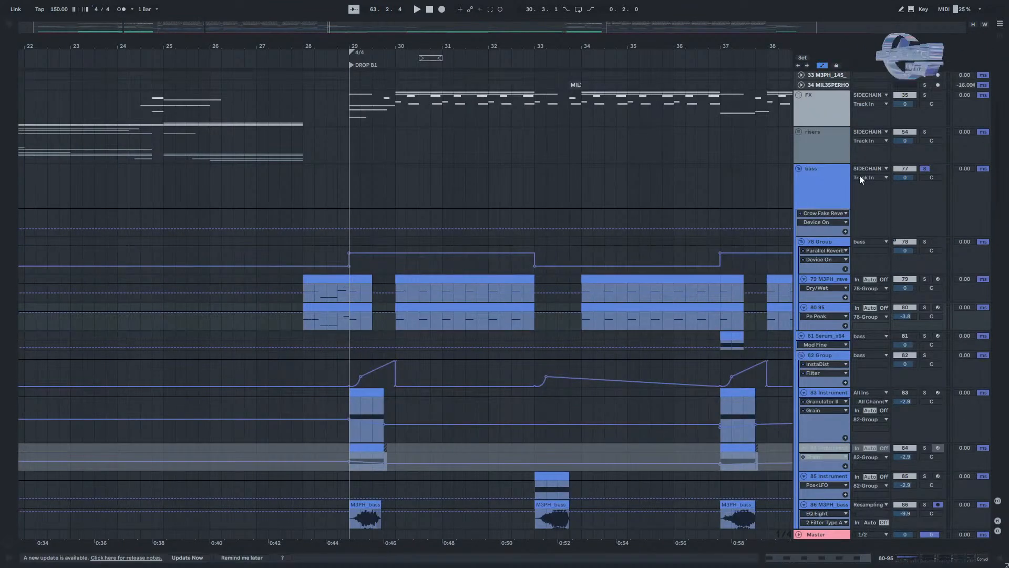
left_click(797, 170)
left_click_drag(514, 200, 509, 376)
left_click(797, 273)
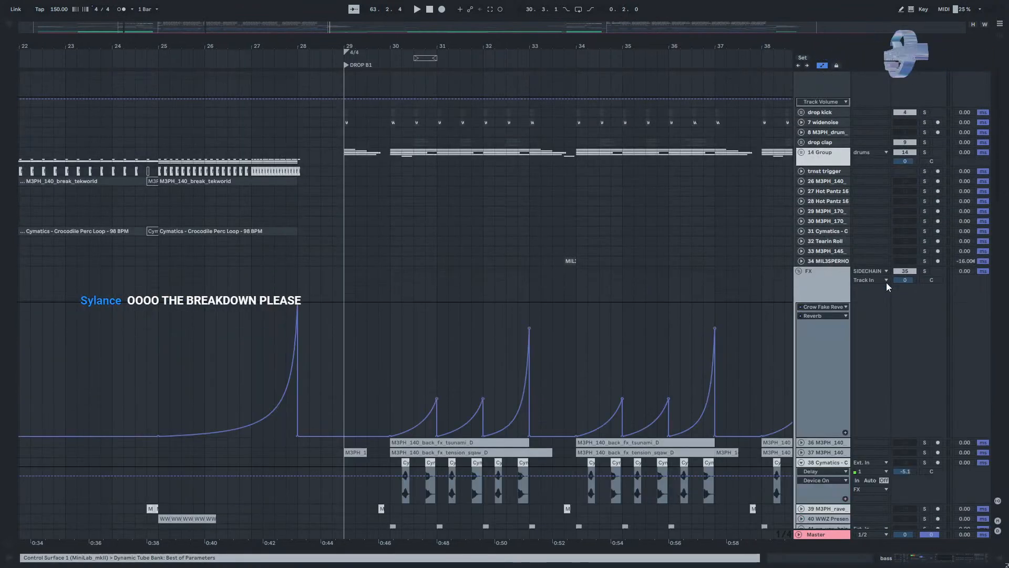
left_click(924, 271)
Look over the FX group's layers and play them soloed from DROP B1 at bar 29.
scroll(625, 337, "down", 3)
left_click(351, 283)
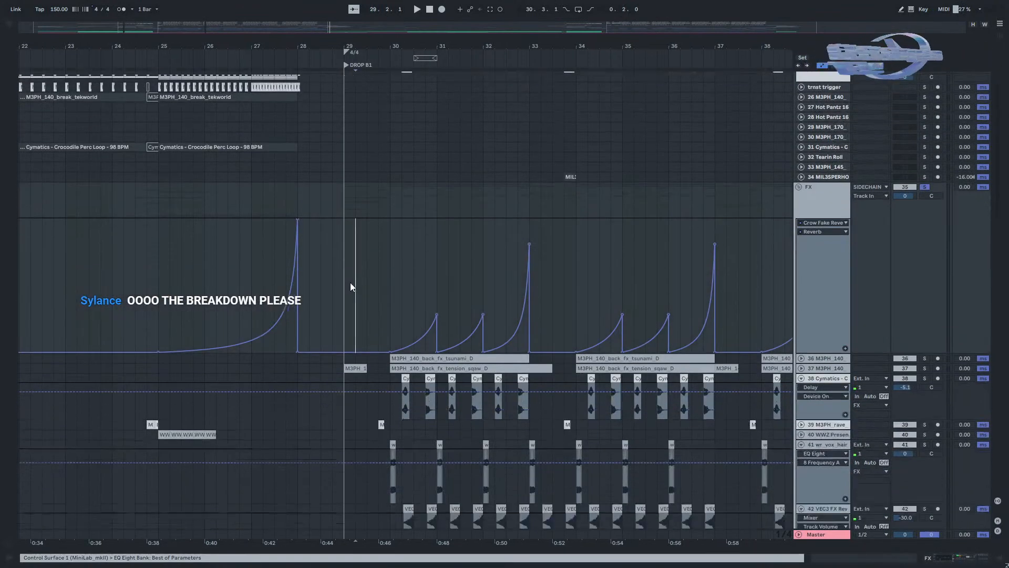
scroll(352, 278, "down", 4)
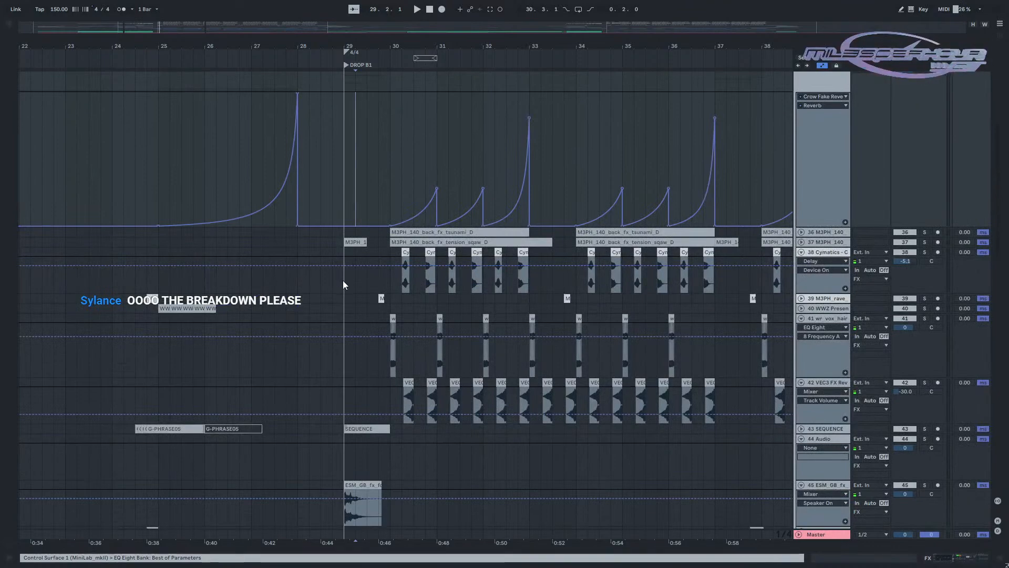
left_click(342, 284)
scroll(360, 283, "down", 2)
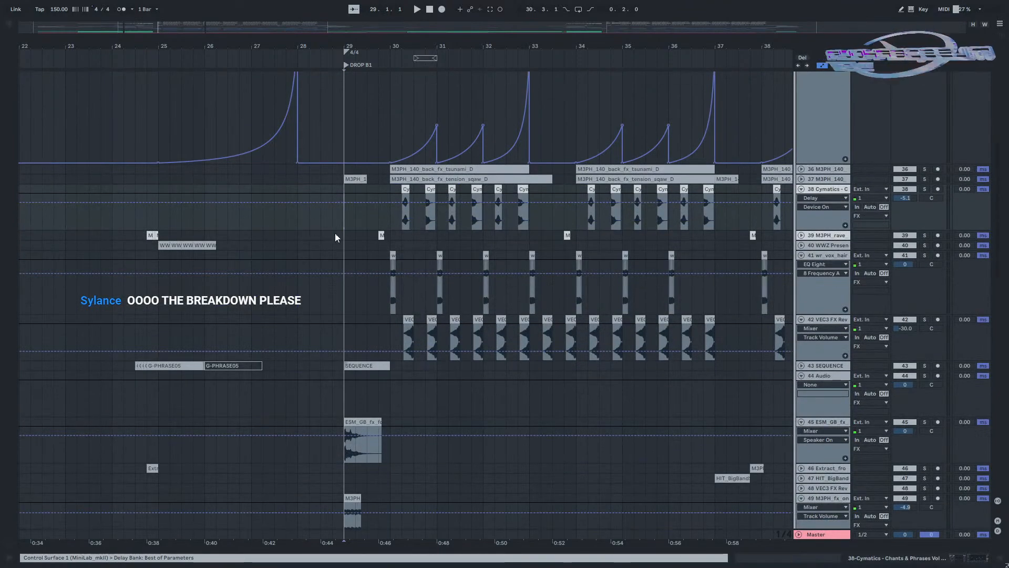
left_click(348, 189)
key("space")
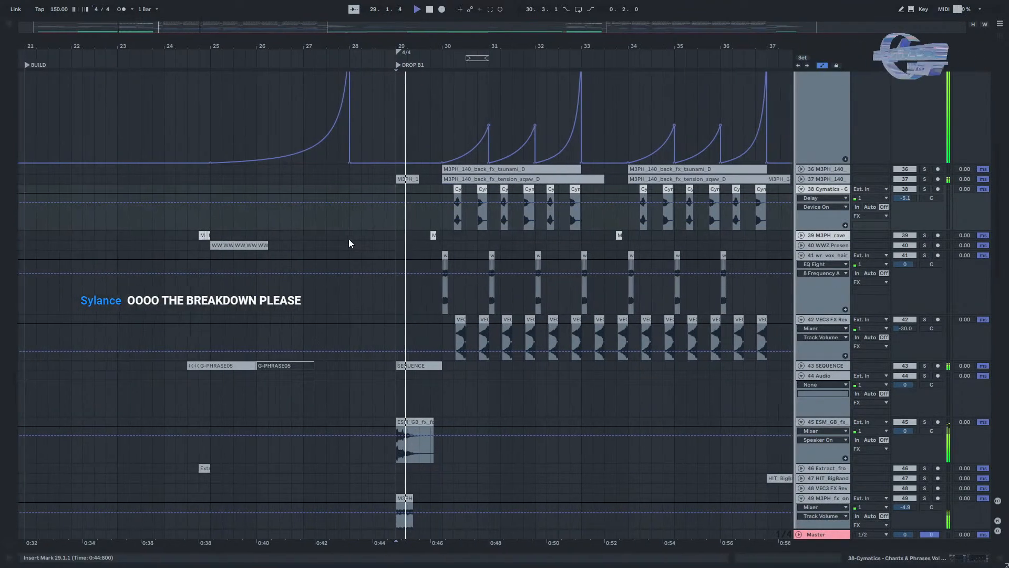
key("space")
Audition the soloed FX group around the M3PH_rave laser fills from bars 33.3 and 37.3.
left_click(383, 253)
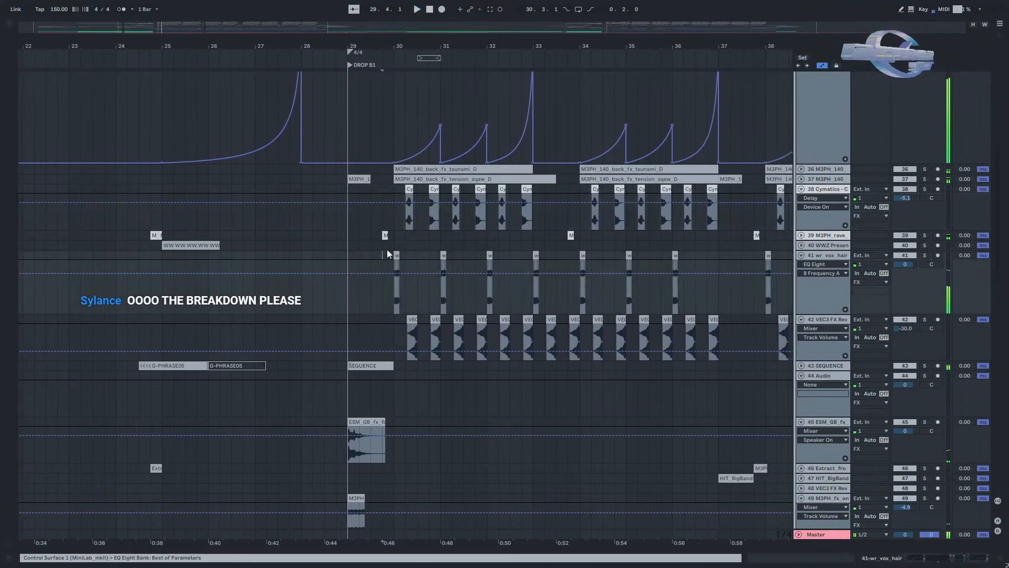
left_click_drag(383, 252, 345, 253)
left_click(474, 244)
key("space")
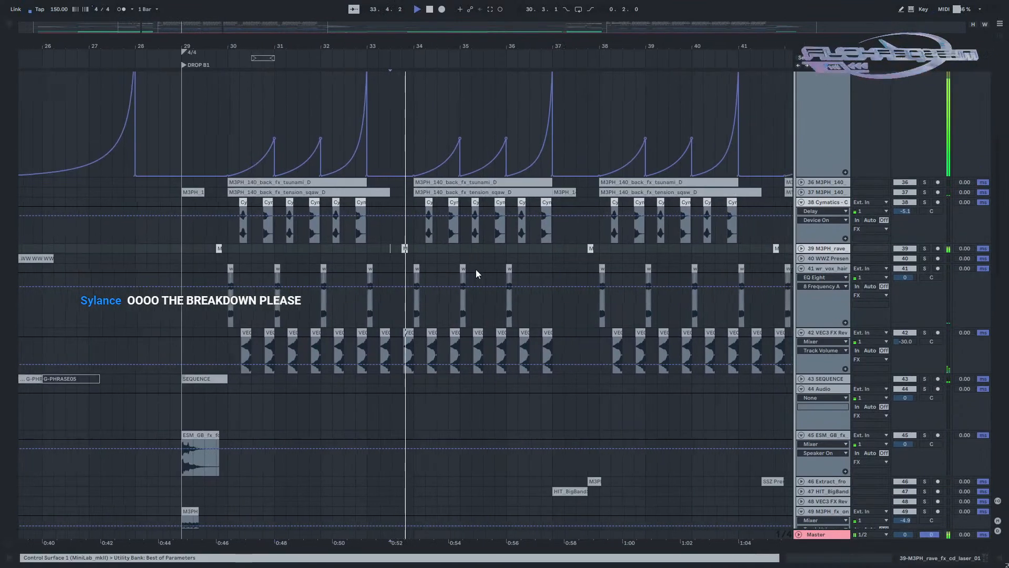
key("space")
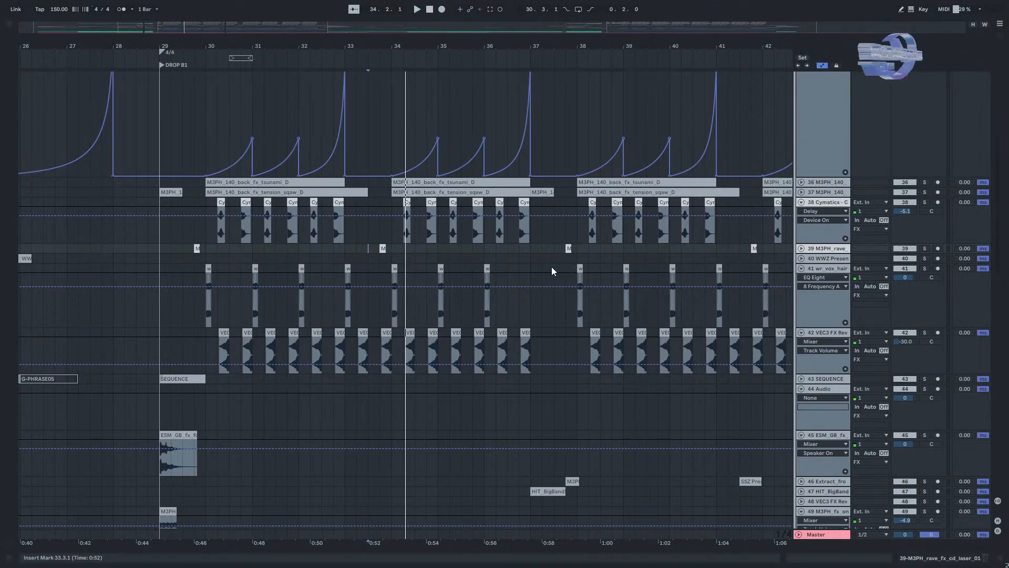
key("space")
key("space")
left_click(550, 257)
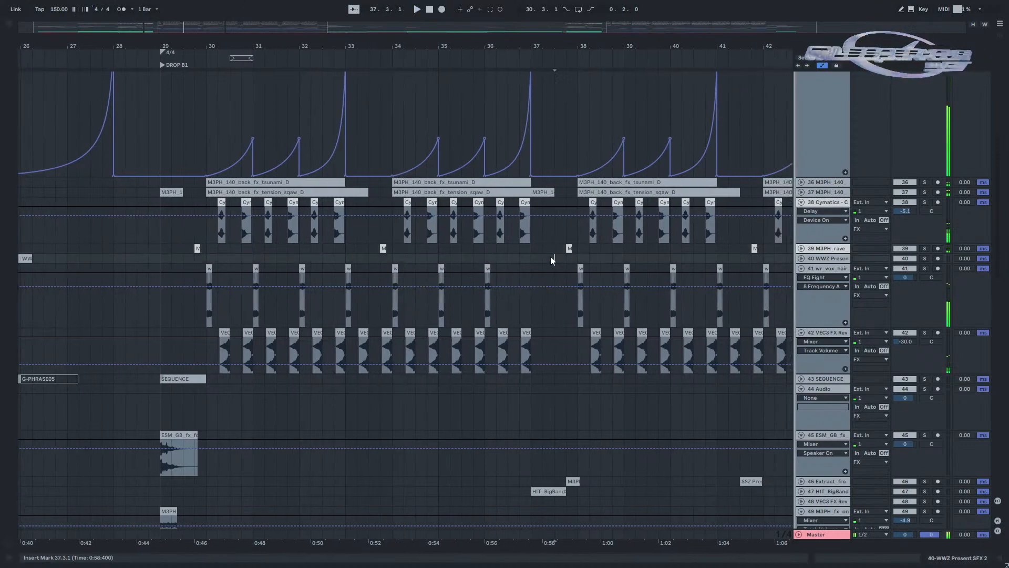
key("space")
key("space")
Unfold the HIT_BigBandSTOP track and examine its clip at bar 37.
left_click(374, 253)
scroll(389, 286, "down", 4)
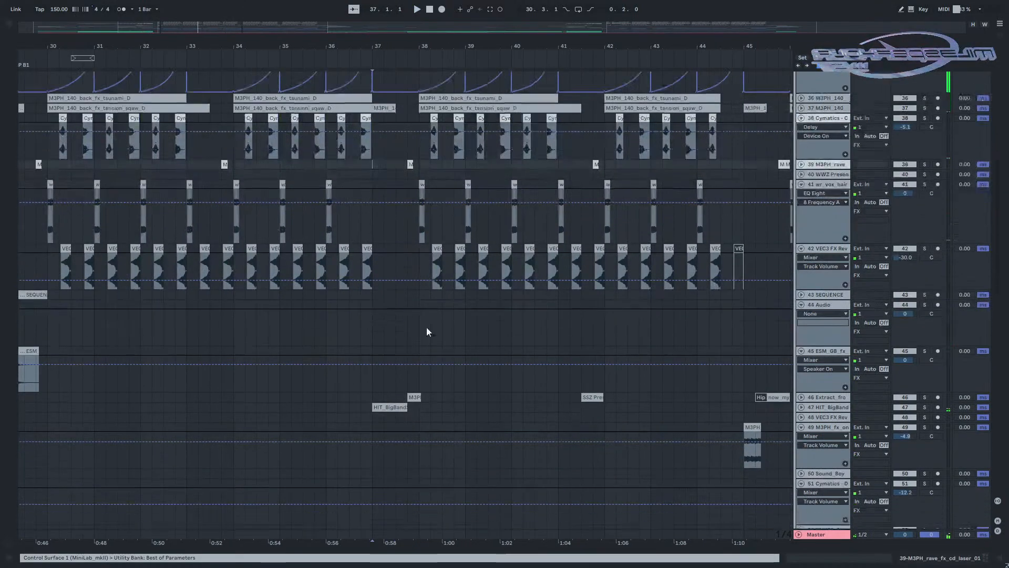
scroll(420, 335, "down", 3)
scroll(377, 347, "up", 3)
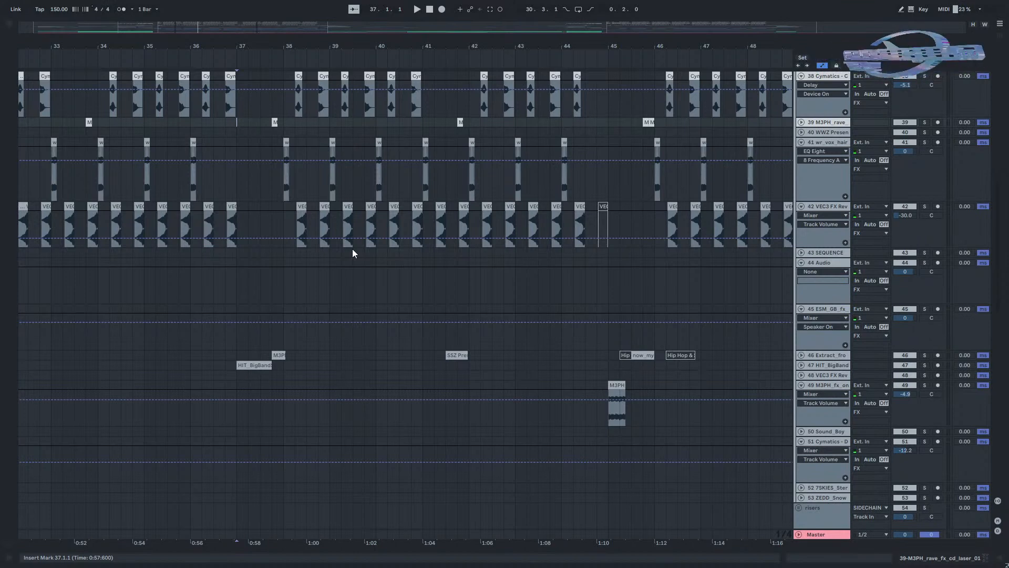
left_click(237, 364)
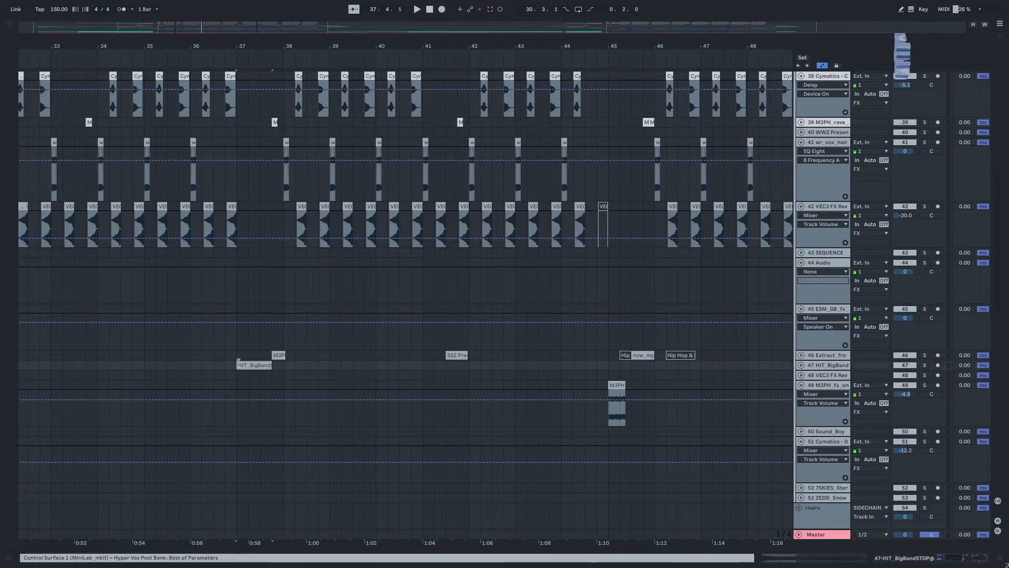
left_click(801, 365)
scroll(215, 408, "up", 6)
left_click_drag(600, 380, 344, 360)
scroll(344, 361, "down", 2)
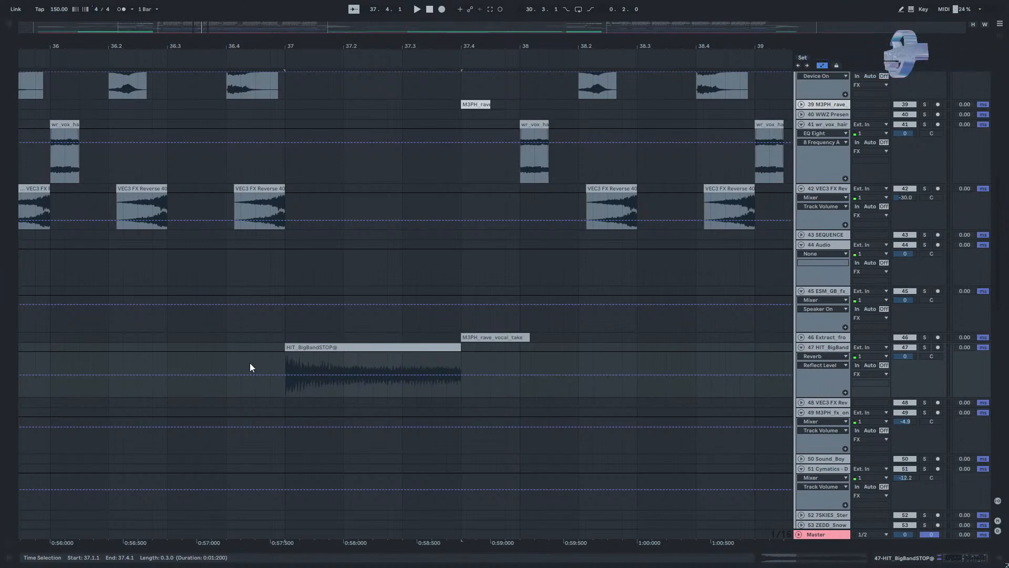
Show the HIT_BigBandSTOP track's effect chain and play the FX group from bar 37.
left_click(299, 365)
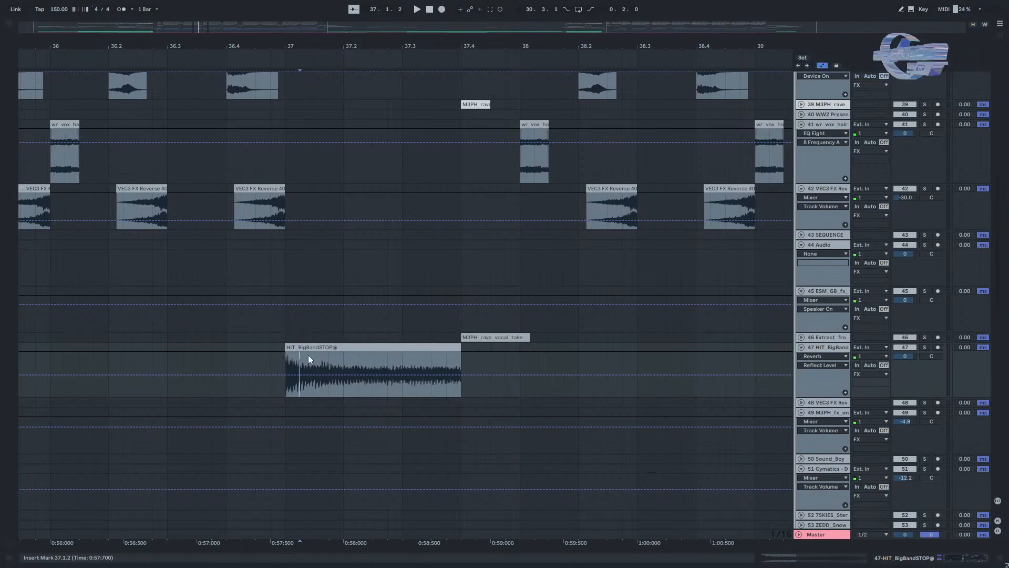
double_click(828, 348)
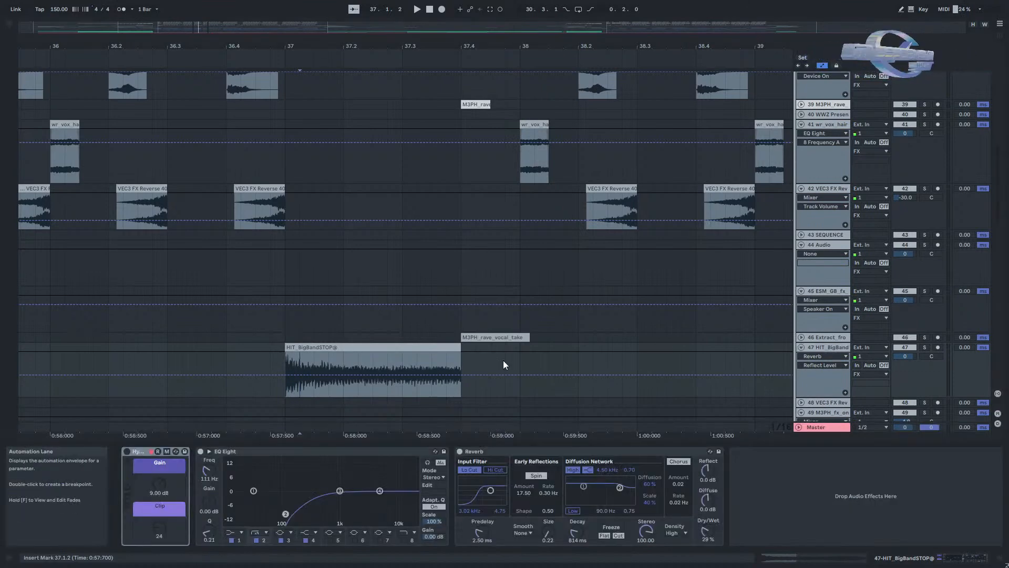
left_click(285, 362)
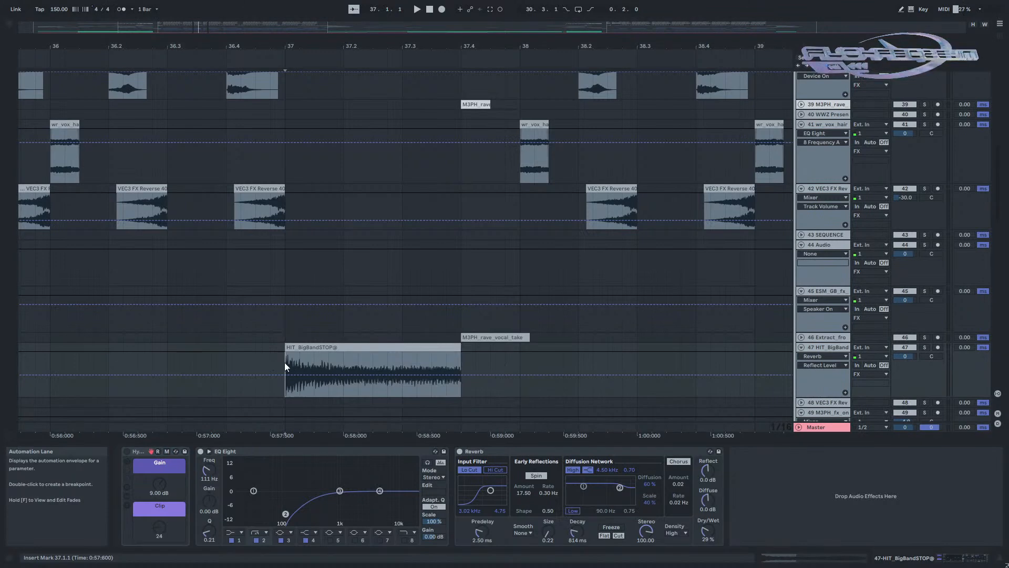
scroll(477, 380, "down", 5)
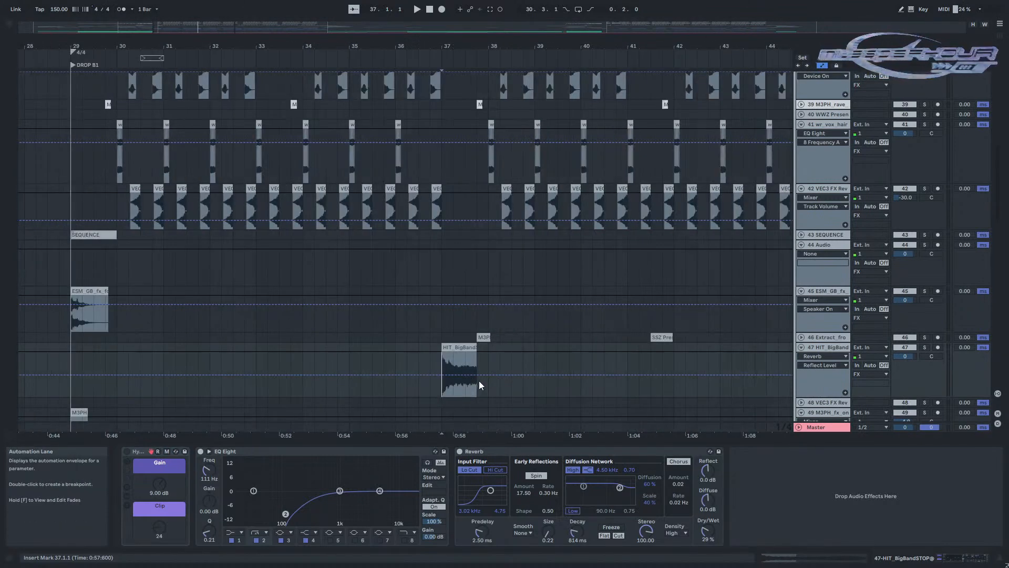
key("space")
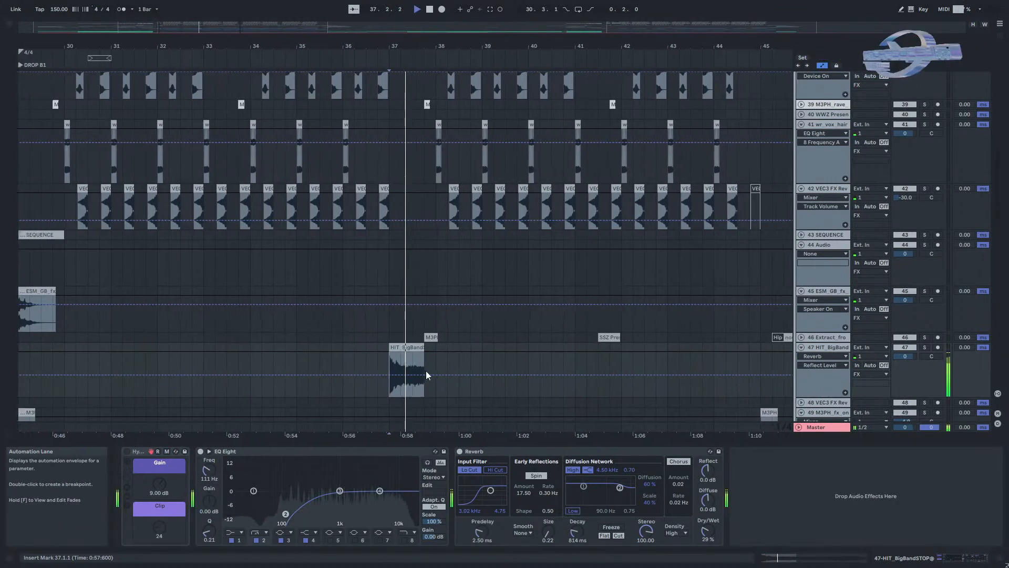
key("space")
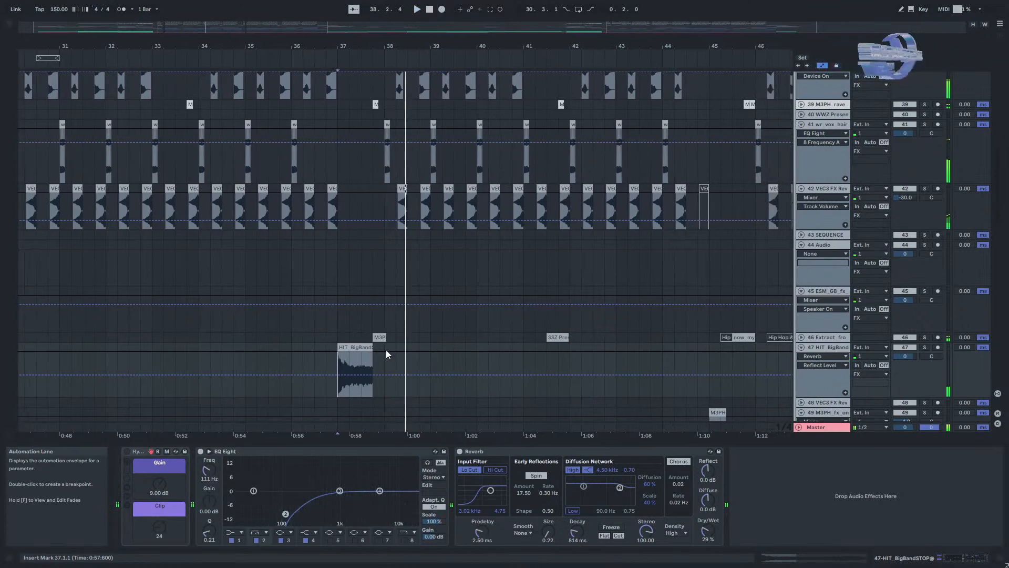
Solo the Extract_from_CD_16 vocal track and unfold it around the SSZ Present Vocal clip at bar 41.3.
left_click(376, 337)
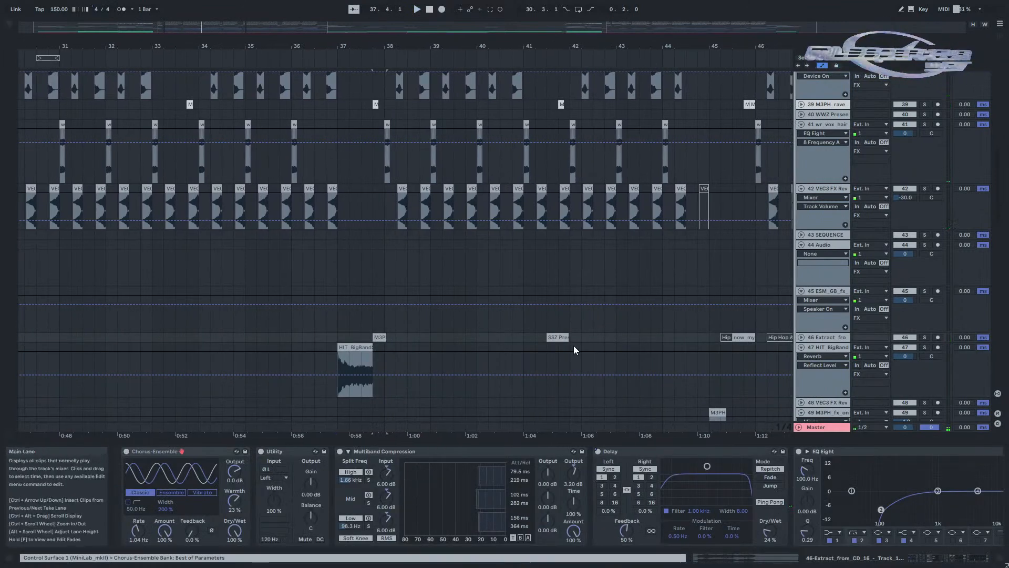
left_click(547, 336)
left_click(925, 337)
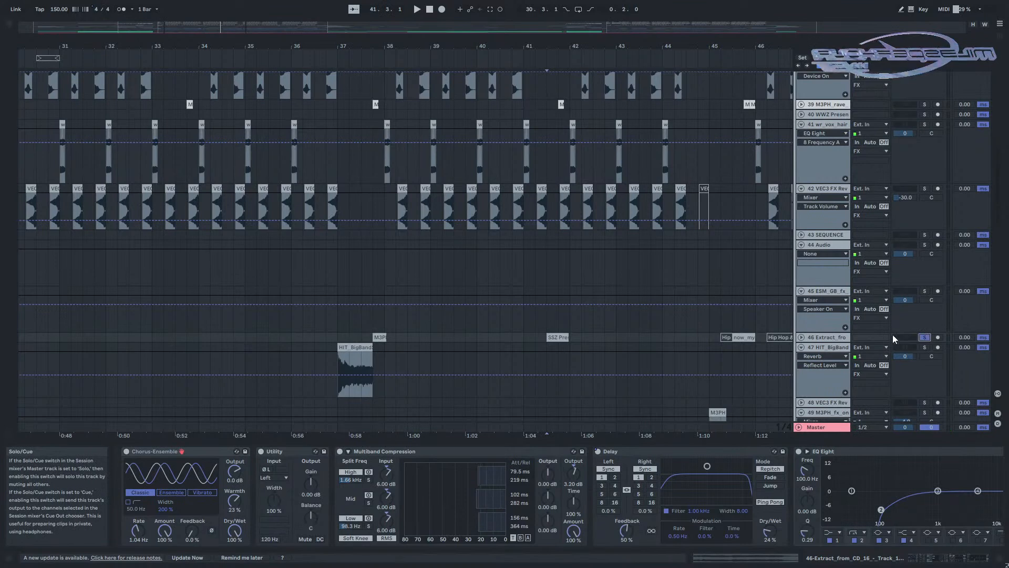
left_click(801, 337)
scroll(546, 367, "up", 5)
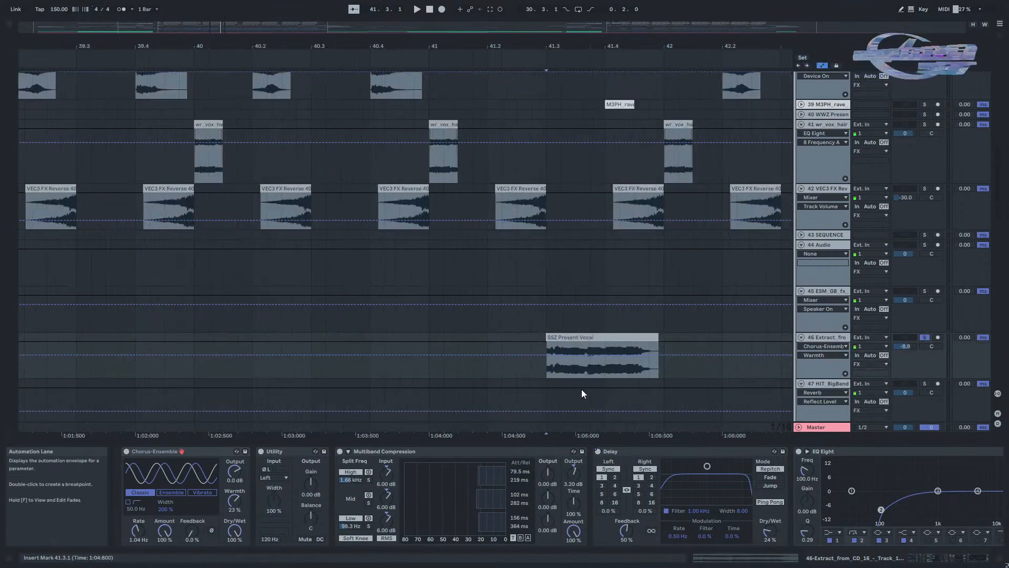
left_click_drag(580, 392, 341, 373)
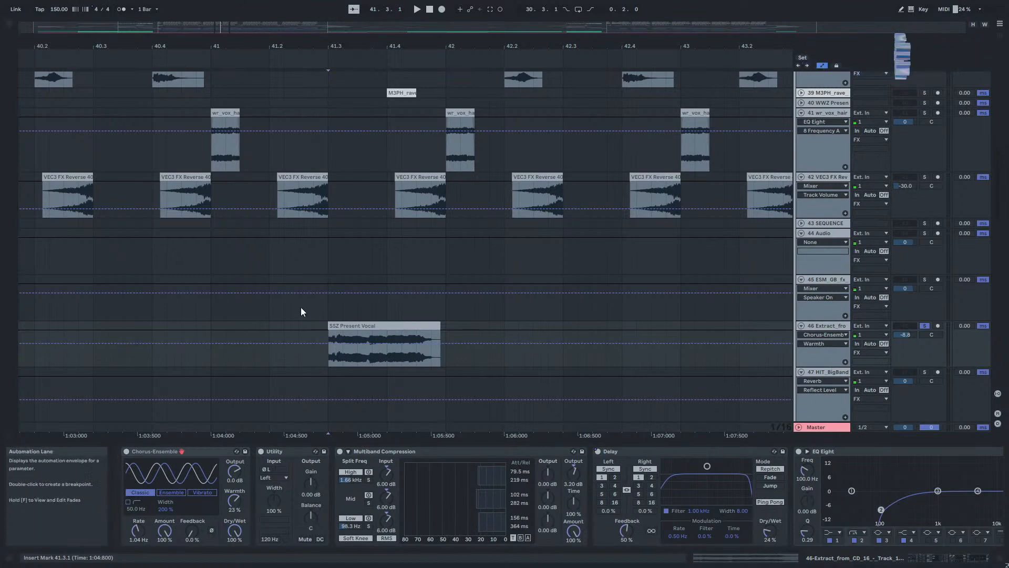
Audition the soloed SSZ Present Vocal clip at bar 41.3.
left_click(382, 324)
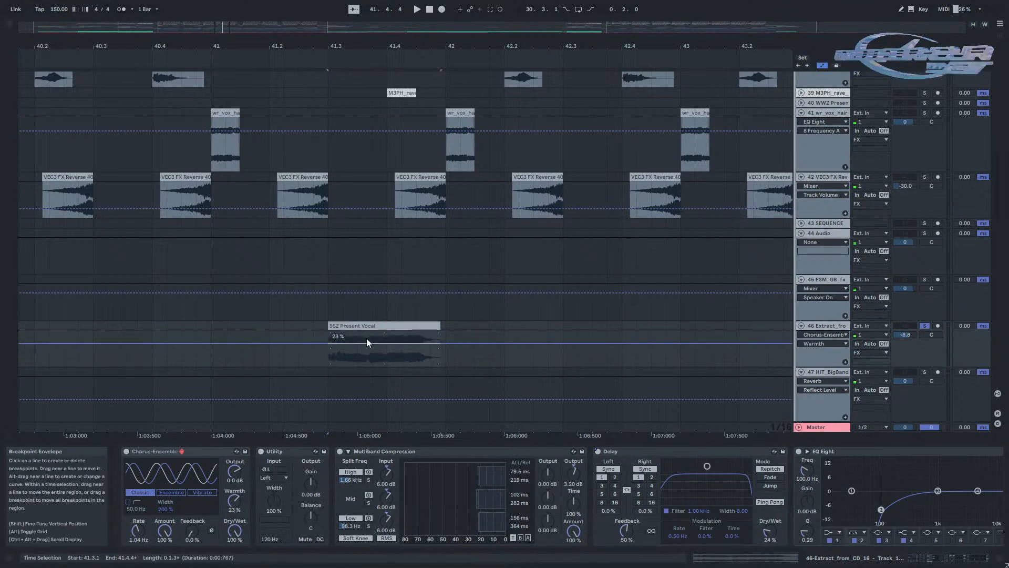
key("space")
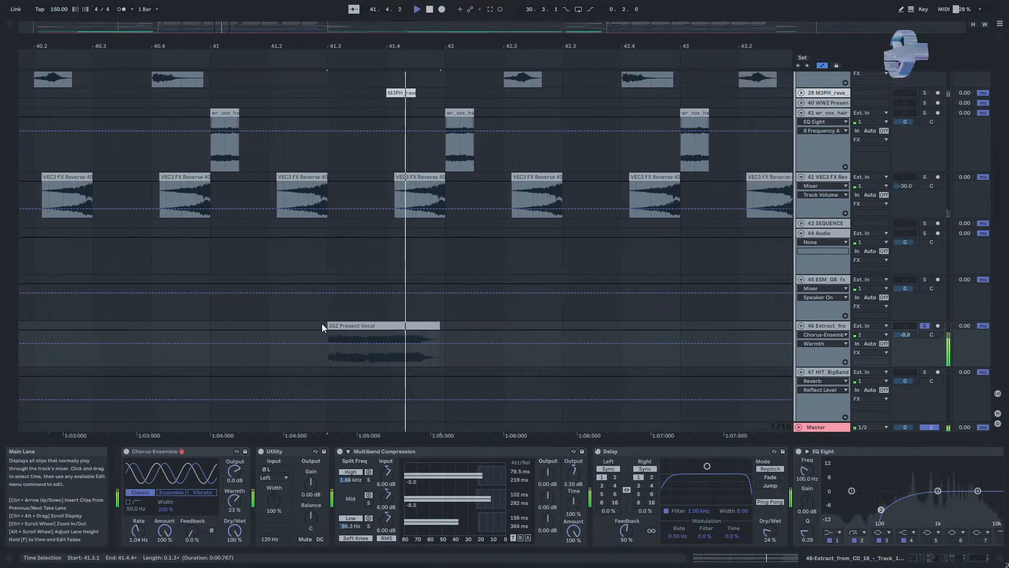
key("space")
Examine where the vocal clips and FX one-shots sit across the drop, from bar 29 to bar 53.
scroll(322, 323, "down", 4)
left_click(345, 325)
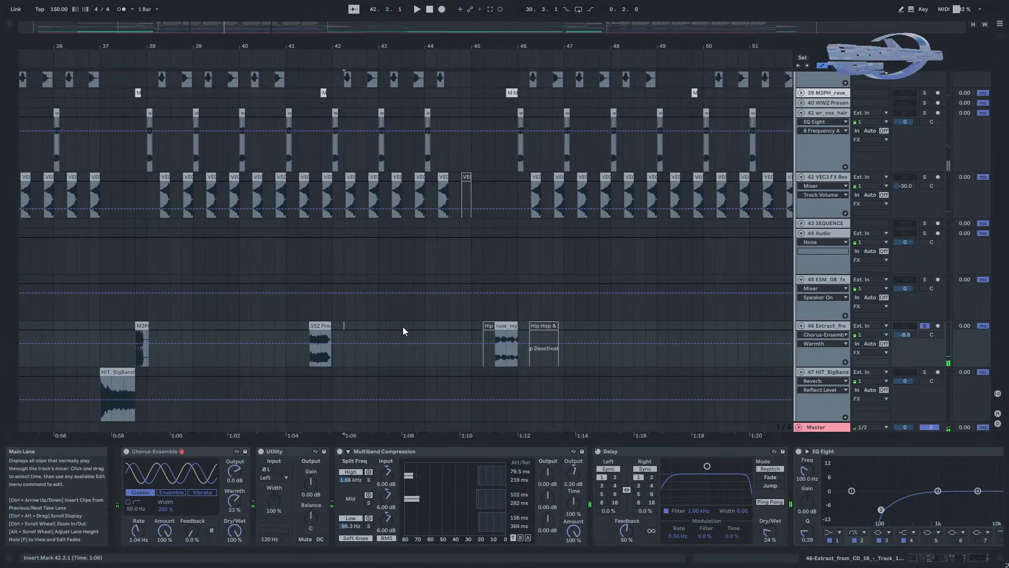
mouse_move(245, 329)
left_mouse_down()
mouse_move(472, 318)
mouse_move(368, 263)
left_mouse_up()
scroll(371, 263, "down", 8)
scroll(149, 239, "up", 7)
left_click_drag(430, 262, 187, 294)
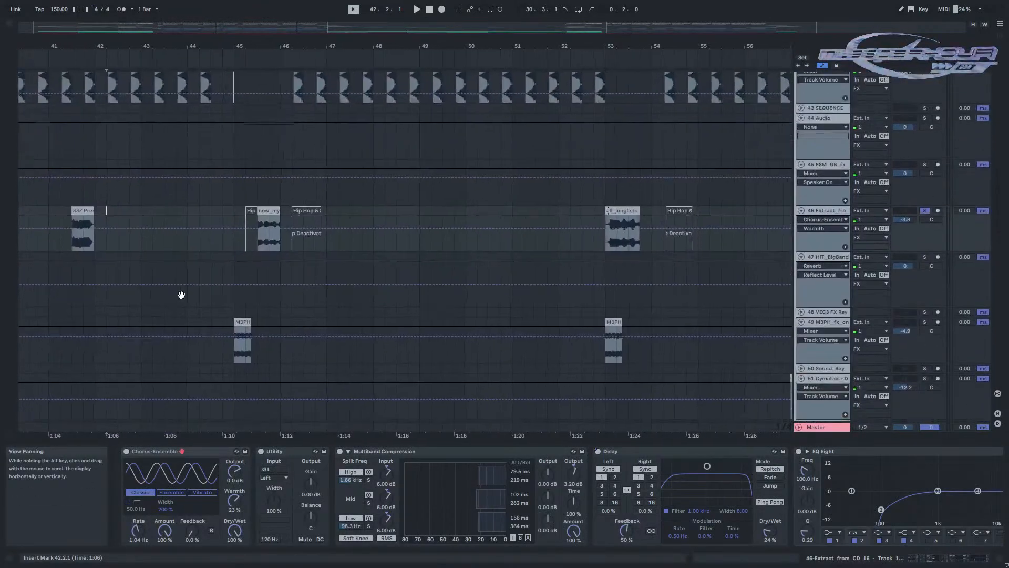
left_click_drag(601, 299, 472, 395)
scroll(189, 266, "down", 1)
scroll(183, 260, "down", 3)
left_click_drag(137, 333, 331, 342)
left_click_drag(218, 327, 235, 291)
scroll(278, 276, "down", 2)
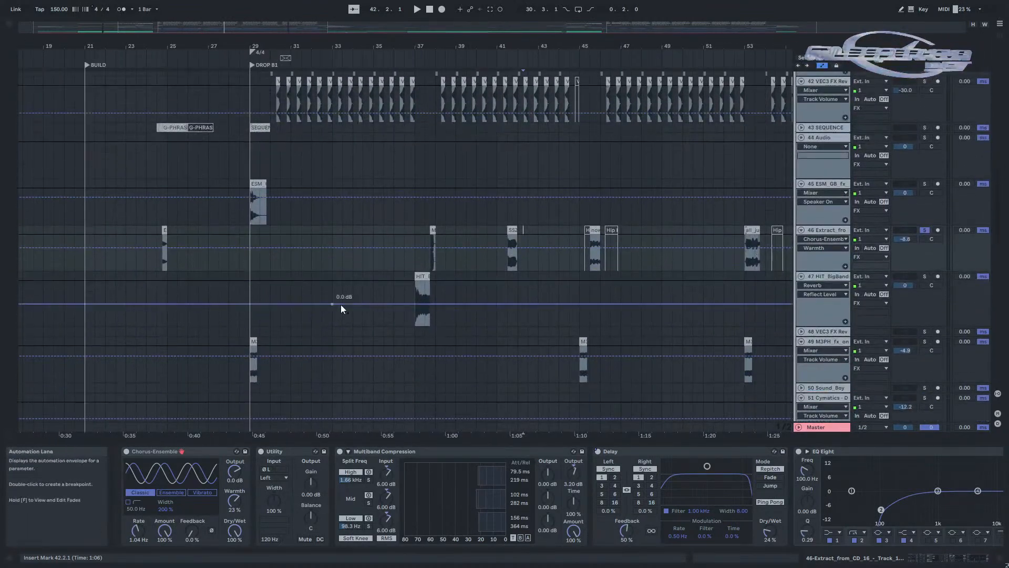
Audition the Extract_from_CD_16 clip at bar 24.4 in the build.
scroll(335, 310, "up", 2)
scroll(142, 284, "right", 4)
left_click_drag(202, 305, 644, 331)
scroll(418, 289, "up", 6)
left_click(515, 289)
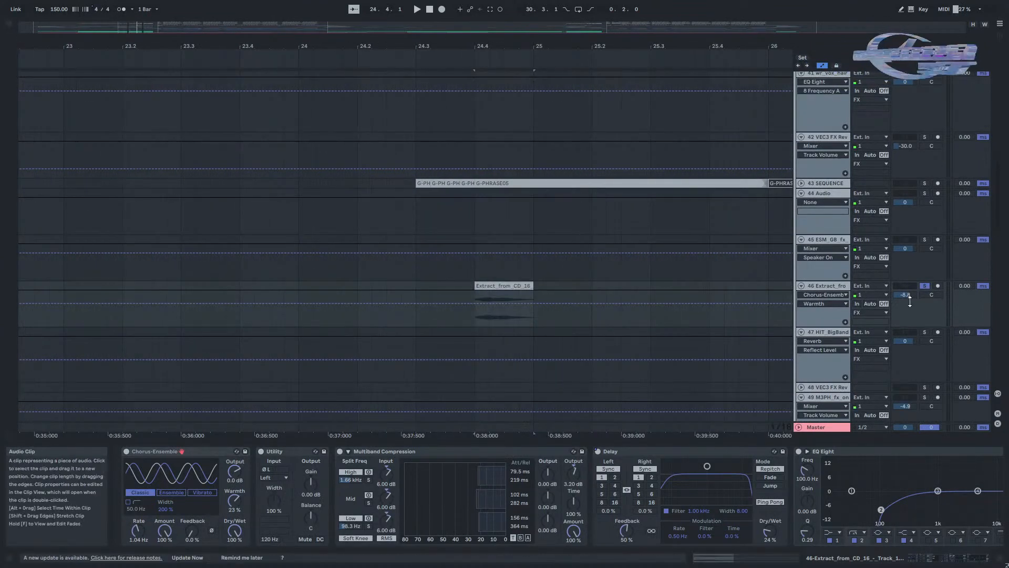
key("space")
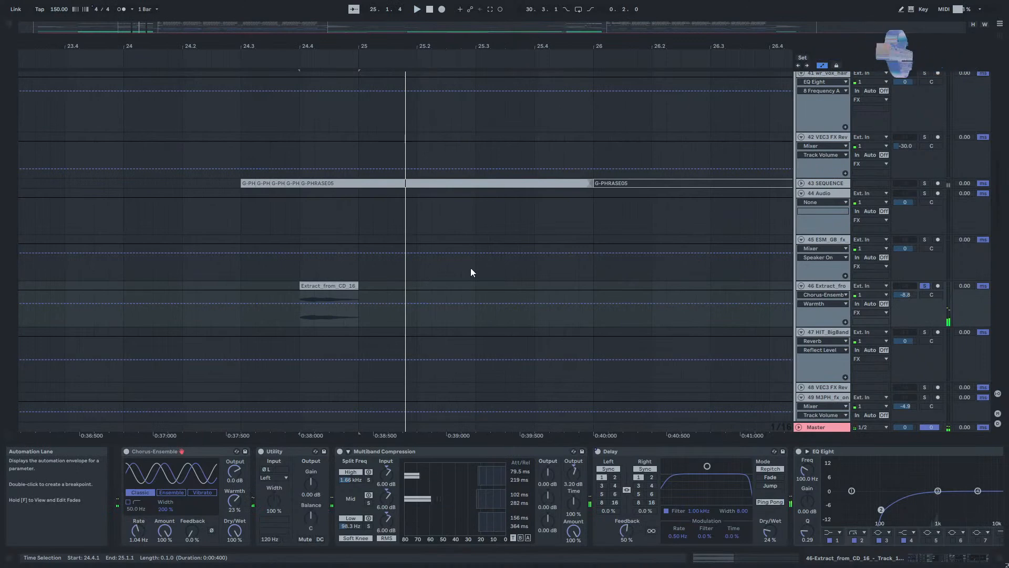
Review the drop's vocal and FX clip placement, then replay the SSZ Present Vocal clip at bar 41.3.
scroll(466, 269, "down", 6)
left_click_drag(528, 274, 213, 229)
left_click_drag(405, 237, 330, 281)
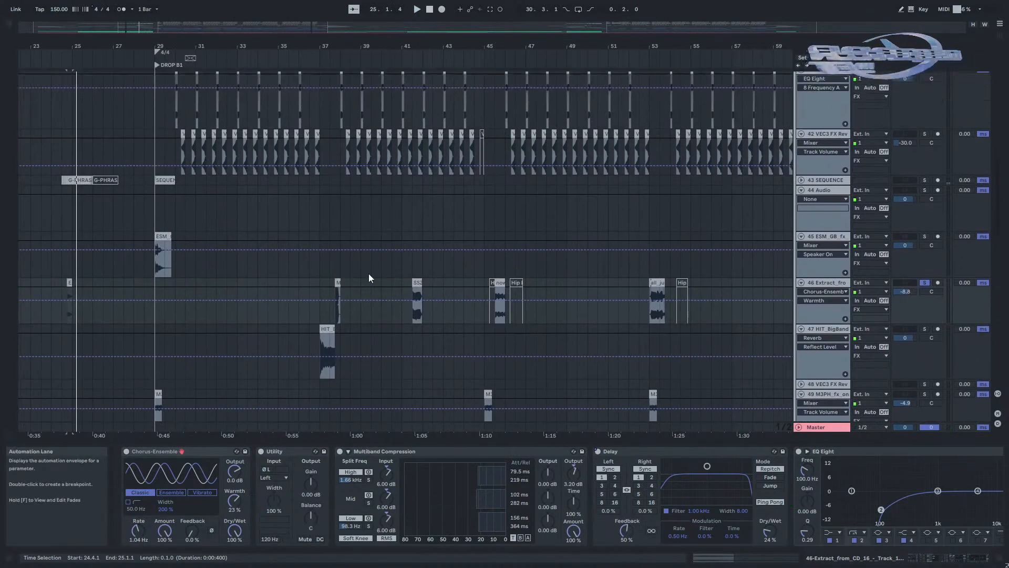
scroll(371, 284, "down", 4)
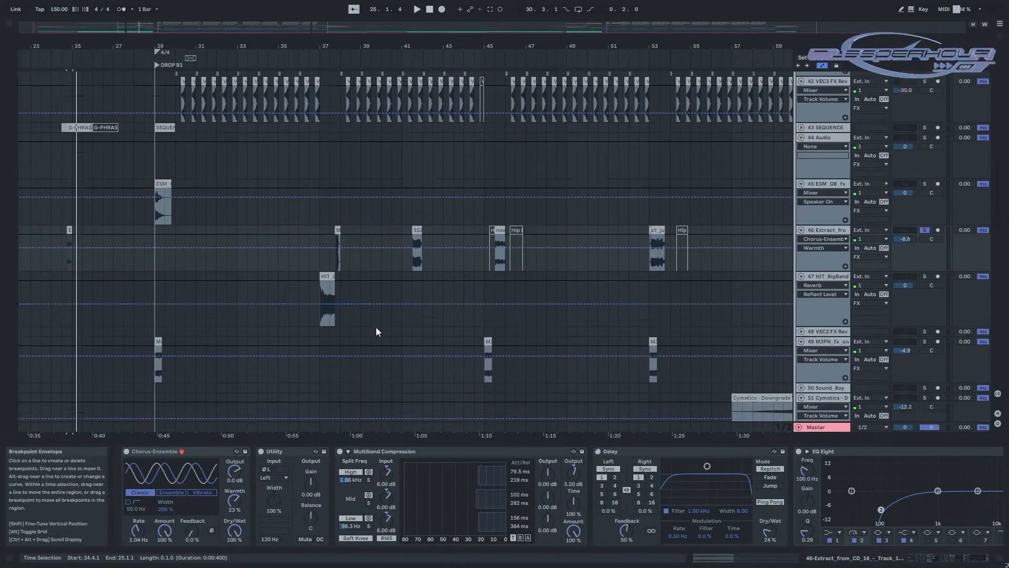
scroll(402, 298, "down", 3)
scroll(386, 283, "up", 10)
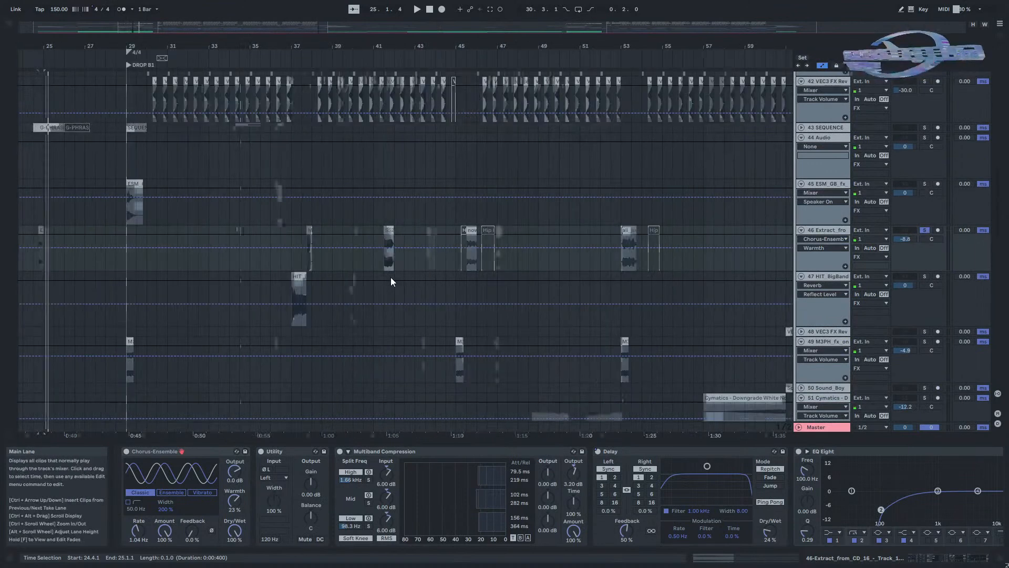
left_click(383, 267)
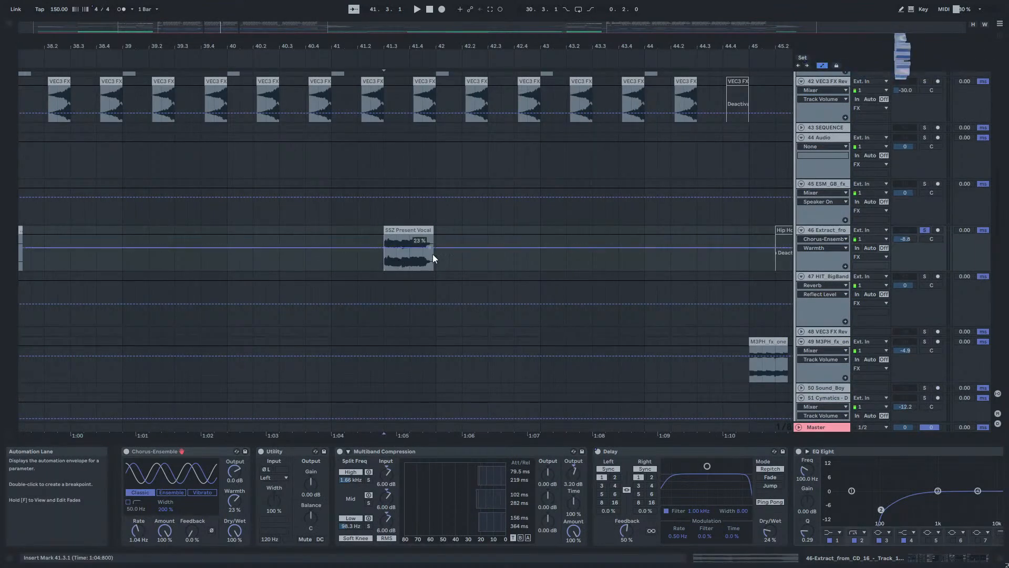
left_click(403, 235)
key("space")
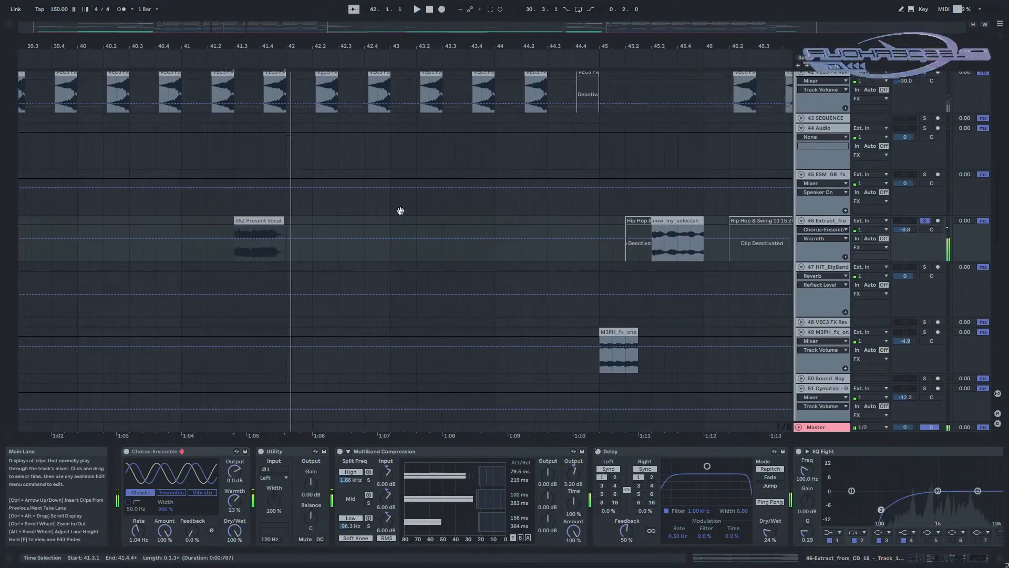
Solo the M3PH_fx_one track and play its one-shot clip from bar 45.
scroll(401, 216, "up", 5)
scroll(317, 254, "up", 5)
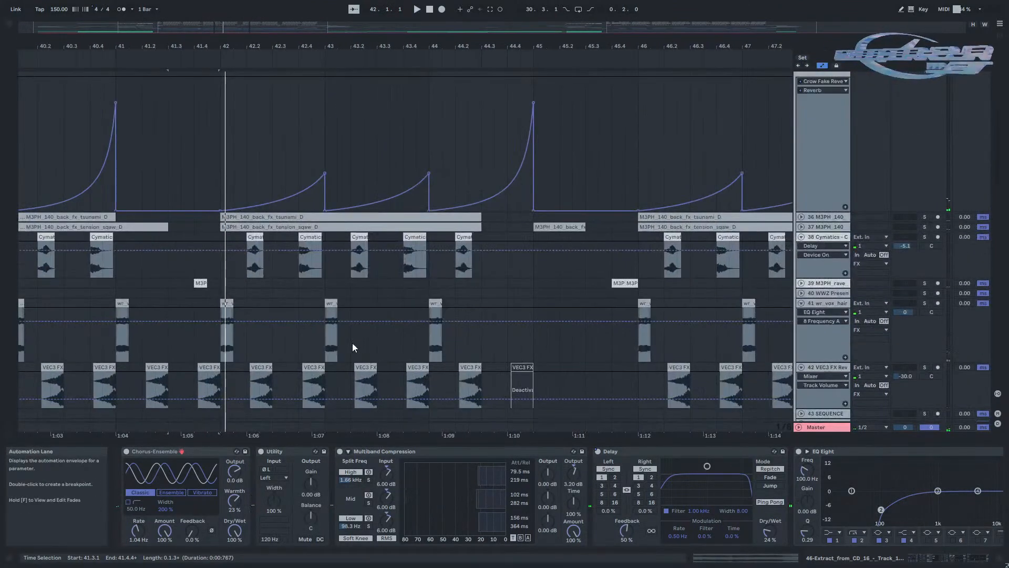
scroll(345, 337, "down", 4)
left_click_drag(484, 309, 511, 110)
left_click_drag(650, 288, 505, 278)
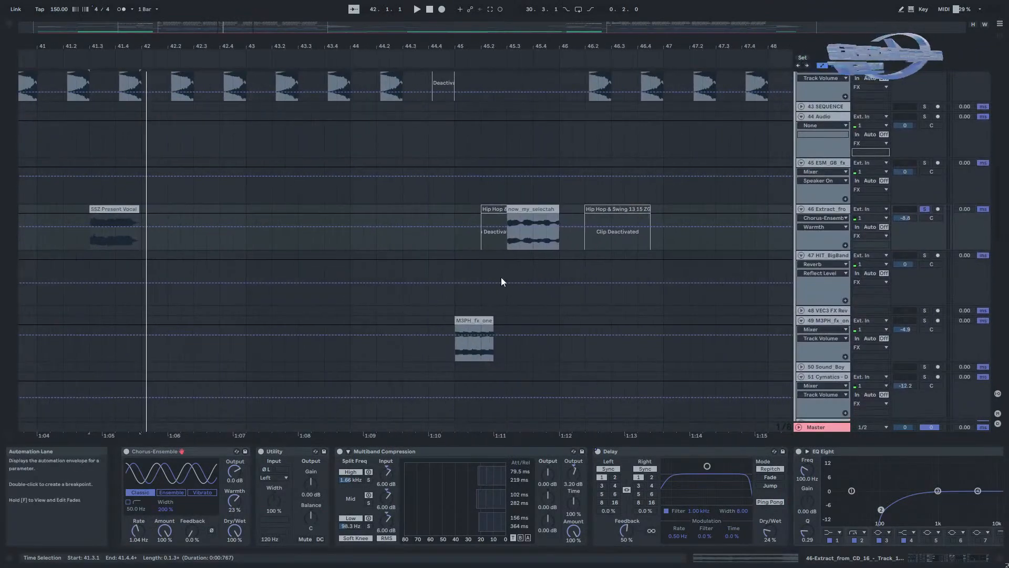
left_click(455, 278)
left_click(925, 320)
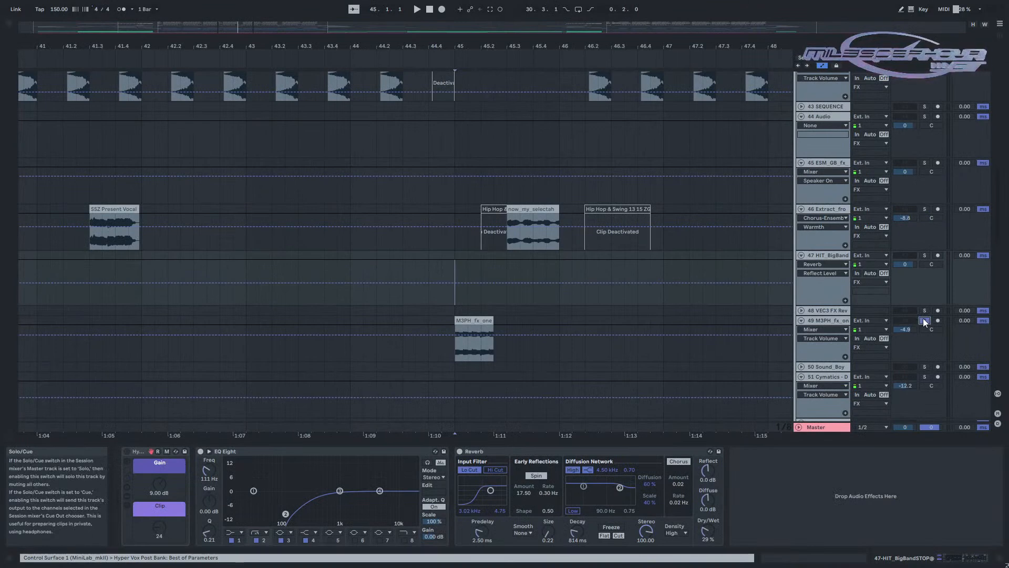
key("space")
key("space")
Audition the now_my_selectah clip with the Extract_fro track soloed, and open the clip's sample details.
left_click_drag(505, 244, 503, 340)
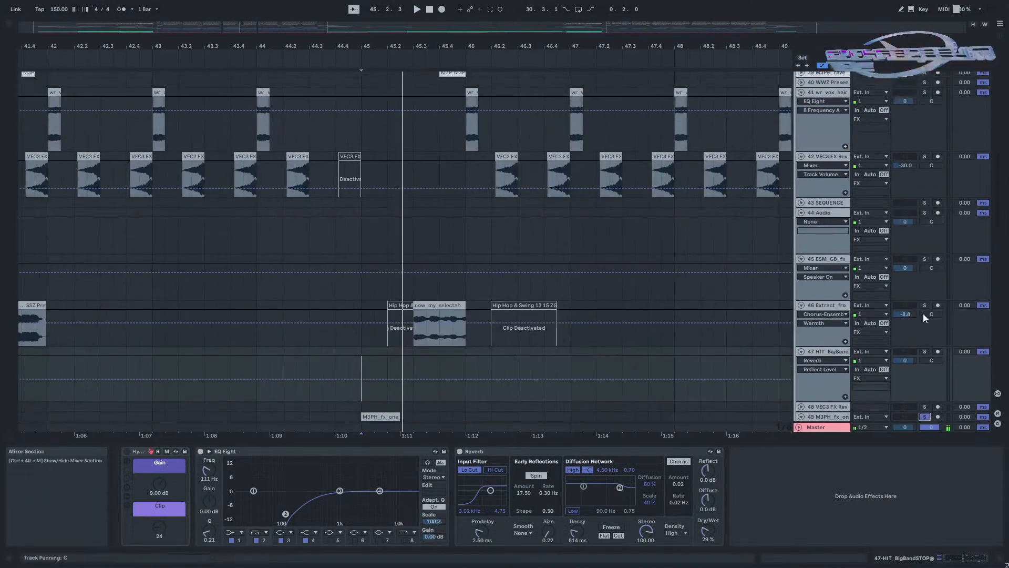
left_click(922, 290)
left_click(477, 317)
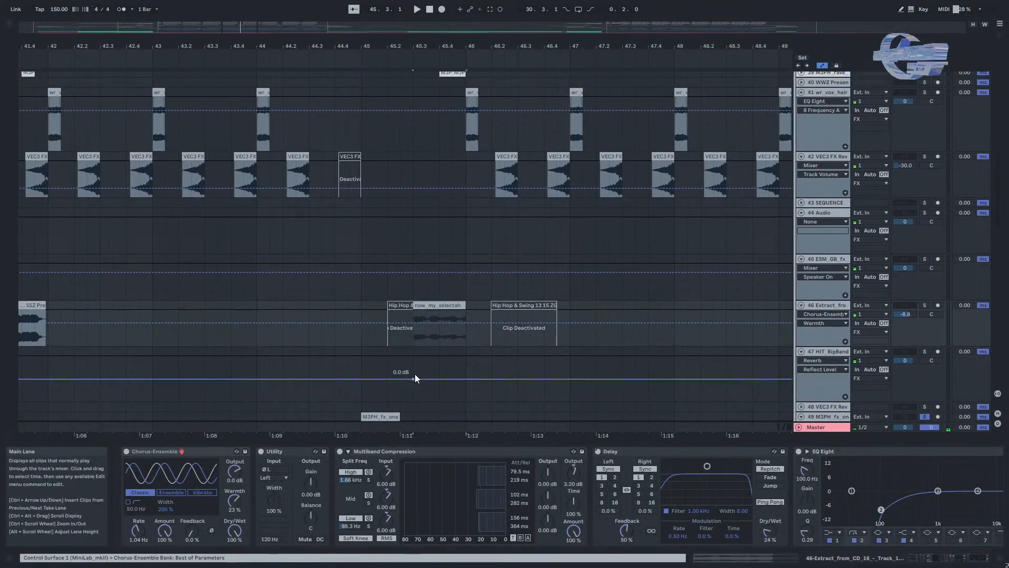
key("space")
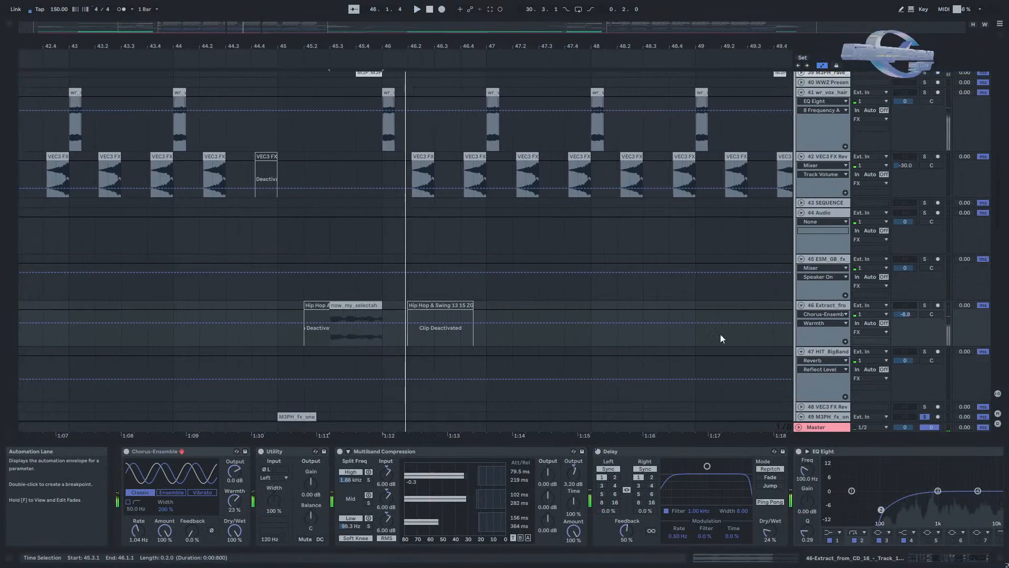
left_click(923, 305)
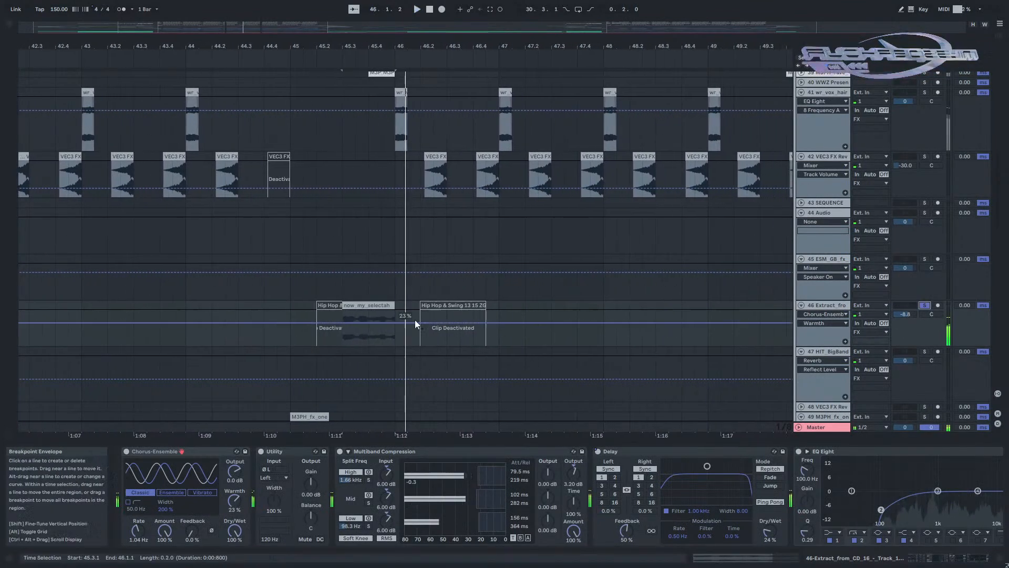
left_click(376, 304)
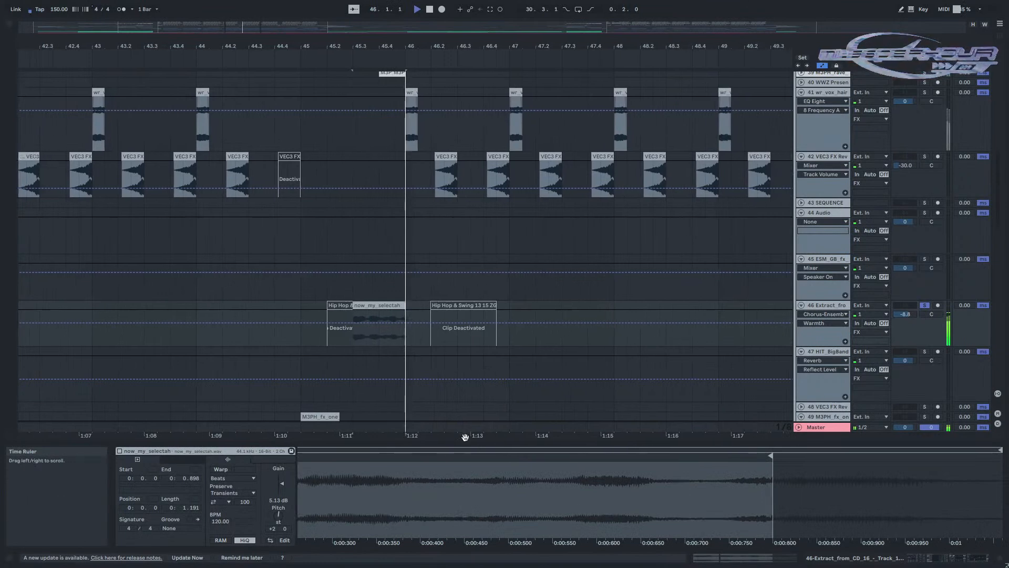
key("space")
Hide the clip and device detail view to give the arrangement more height.
left_click(468, 446)
double_click(821, 304)
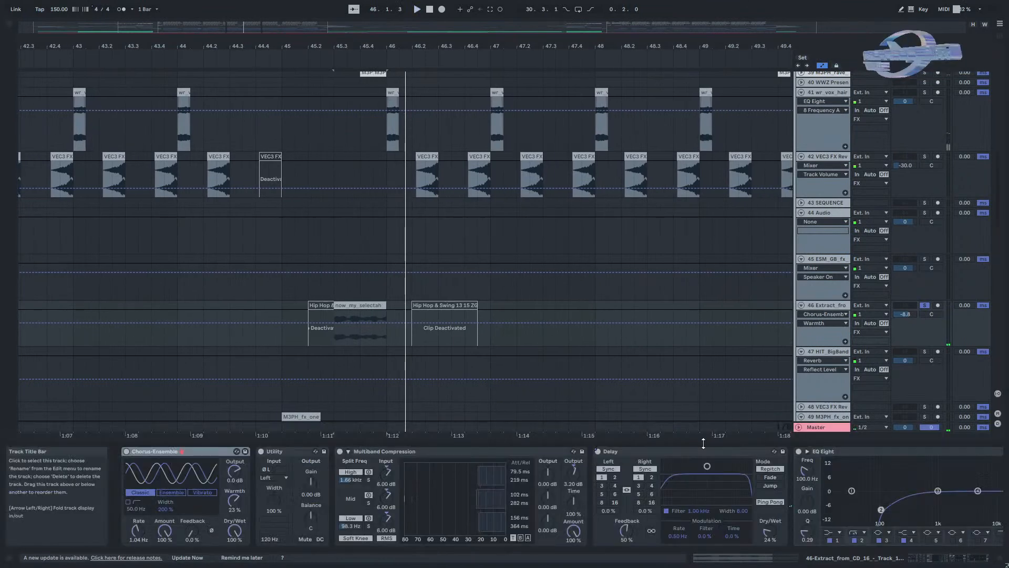
left_click(711, 446)
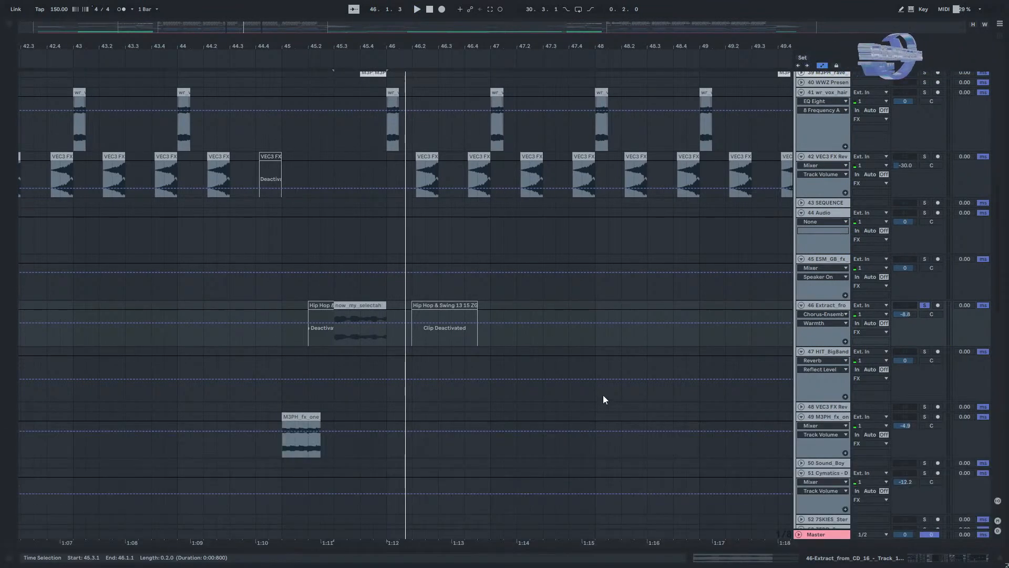
Play the junglists vocal clip at bar 53 on the soloed Extract_fro track.
scroll(605, 396, "up", 3)
scroll(256, 362, "down", 5)
scroll(364, 362, "up", 2)
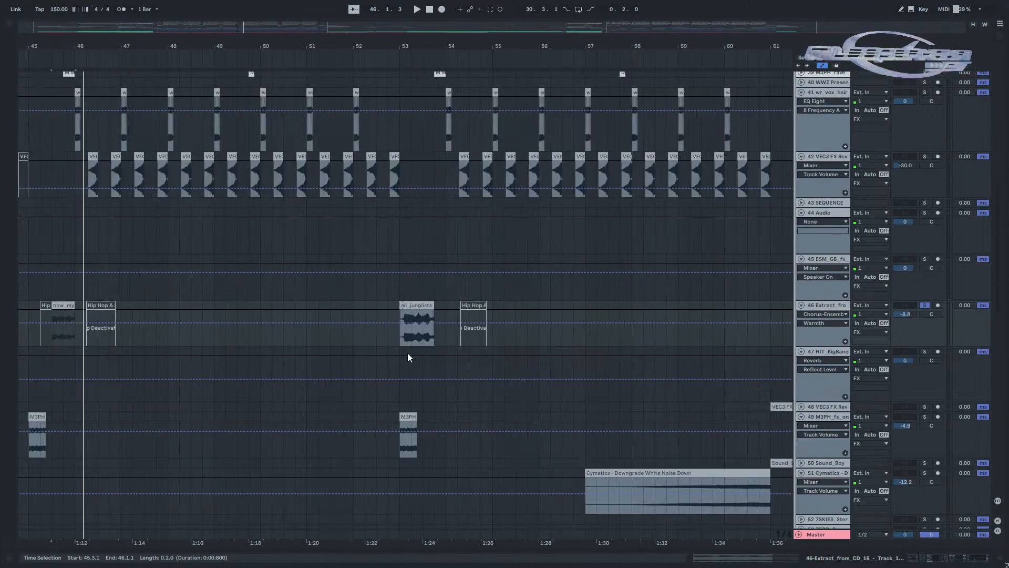
left_click(401, 340)
key("space")
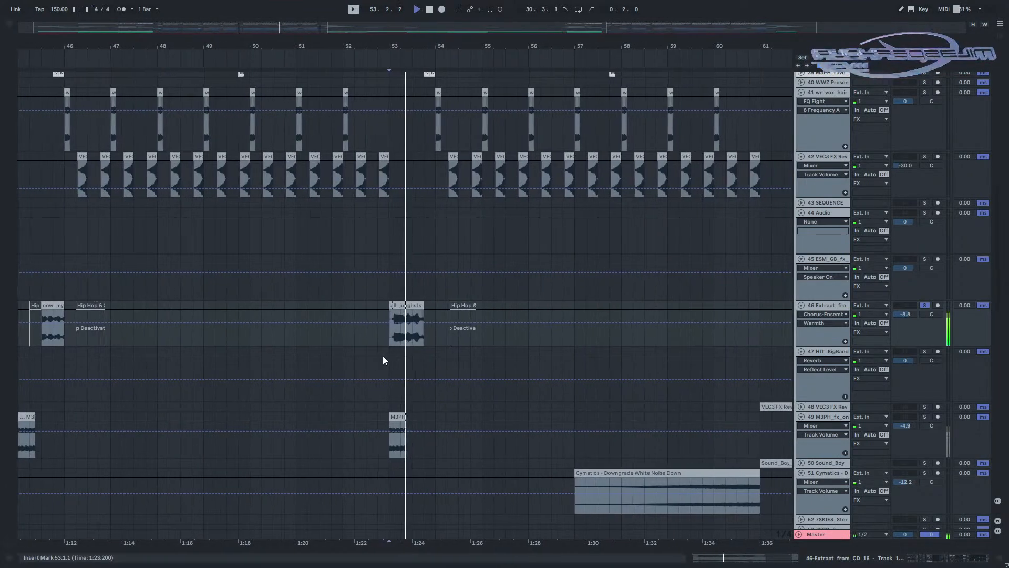
key("space")
Audition the deactivated Hip Hop clip at bar 54 on the Extract_fro track and delete it.
scroll(490, 361, "down", 5)
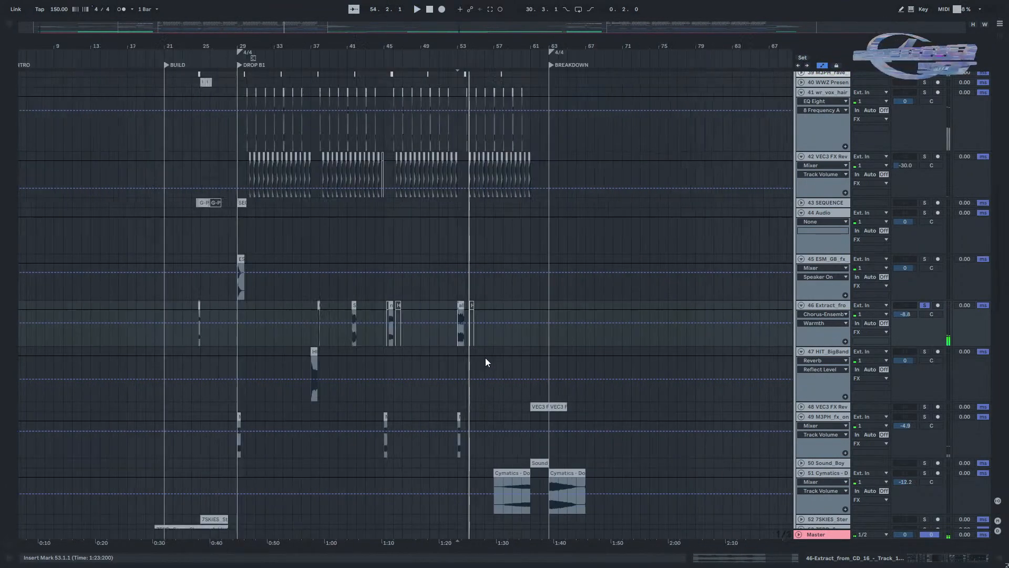
scroll(462, 363, "up", 5)
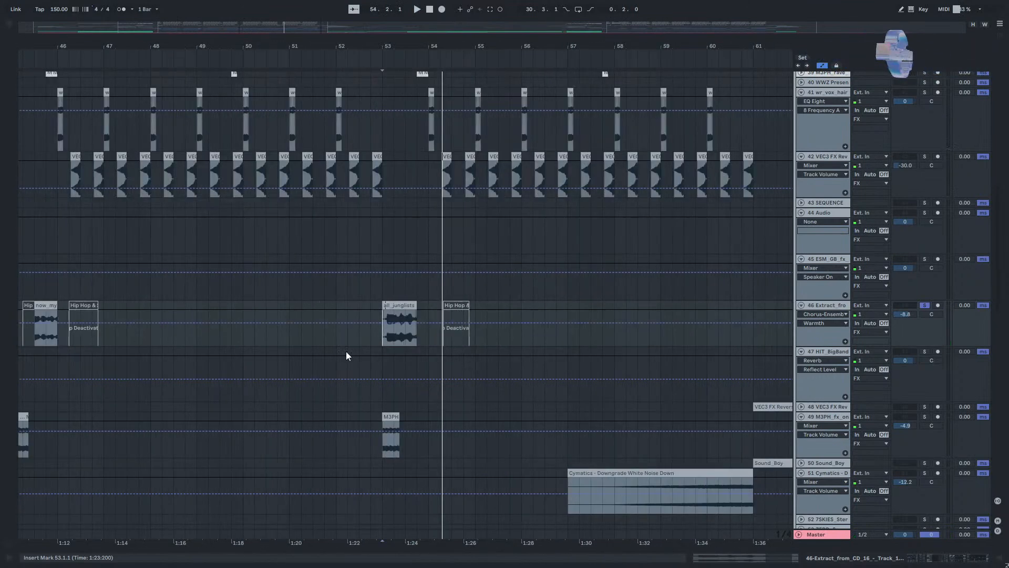
left_click_drag(502, 314, 370, 256)
left_click(324, 248)
key("space")
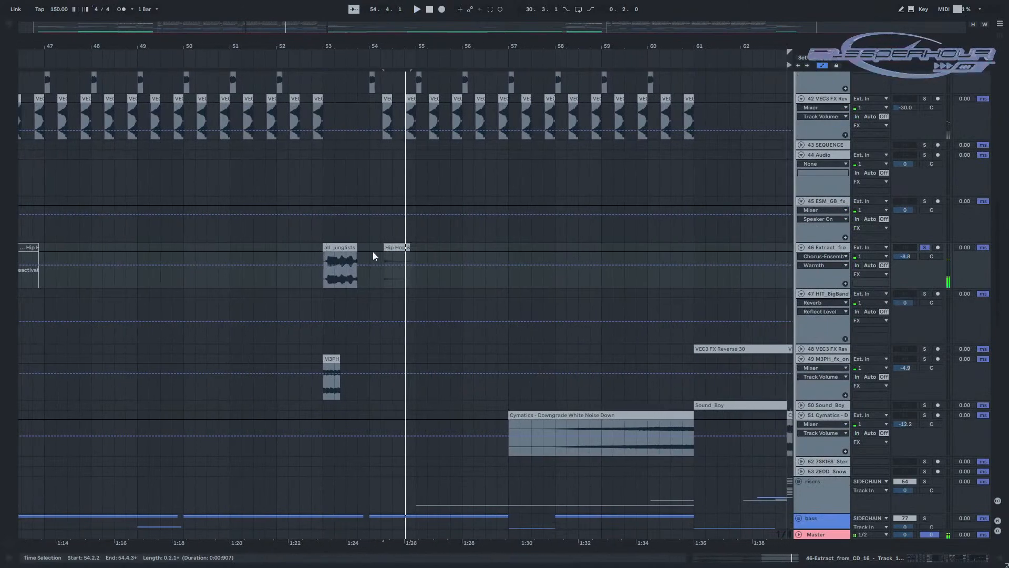
key("Delete")
Look over the FX group's one-shots, reverses and noise clips between the build, the drop and the breakdown.
left_click_drag(505, 317, 845, 320)
left_click_drag(562, 320, 95, 242)
left_click_drag(565, 354, 437, 317)
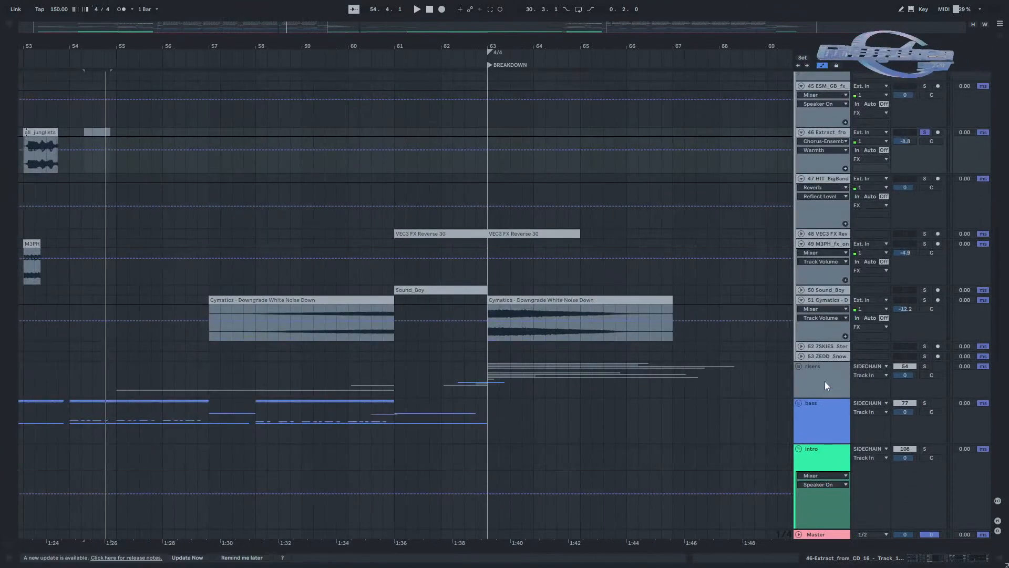
scroll(488, 327, "down", 3)
left_click_drag(252, 334, 642, 360)
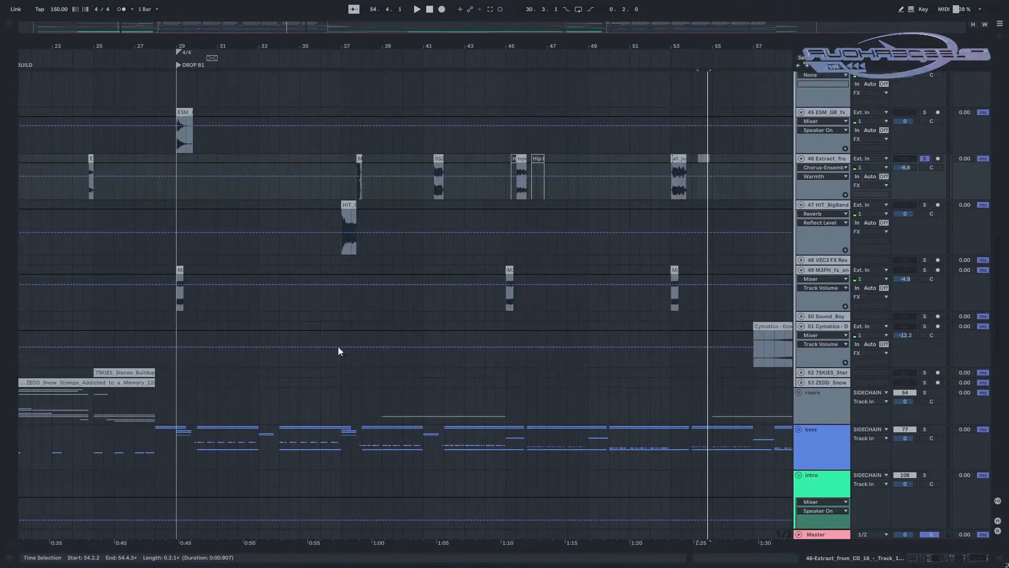
left_click_drag(428, 355, 708, 369)
scroll(734, 392, "down", 2)
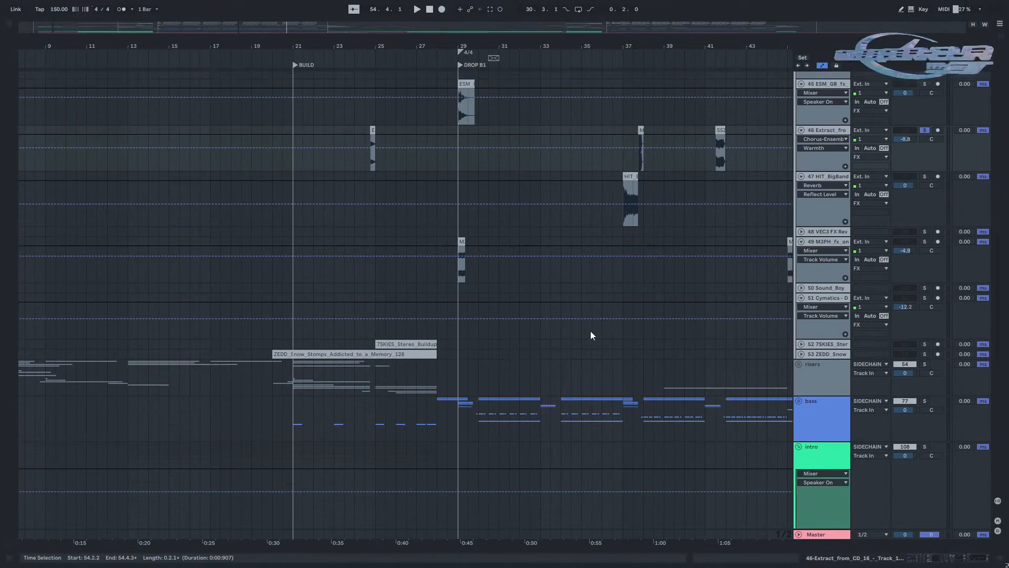
scroll(523, 311, "up", 3)
scroll(751, 358, "up", 2)
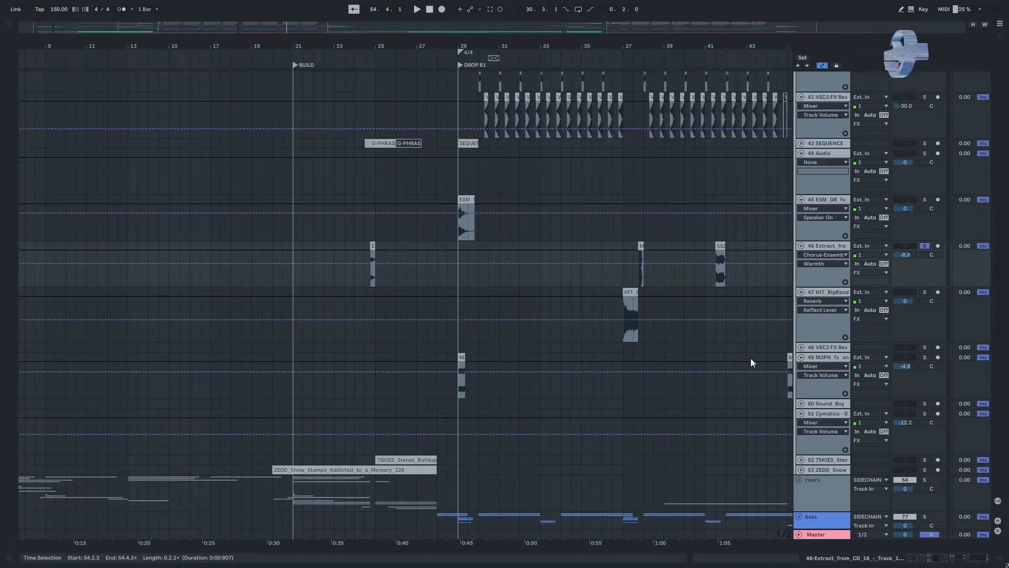
scroll(403, 304, "up", 4)
left_click_drag(580, 297, 285, 376)
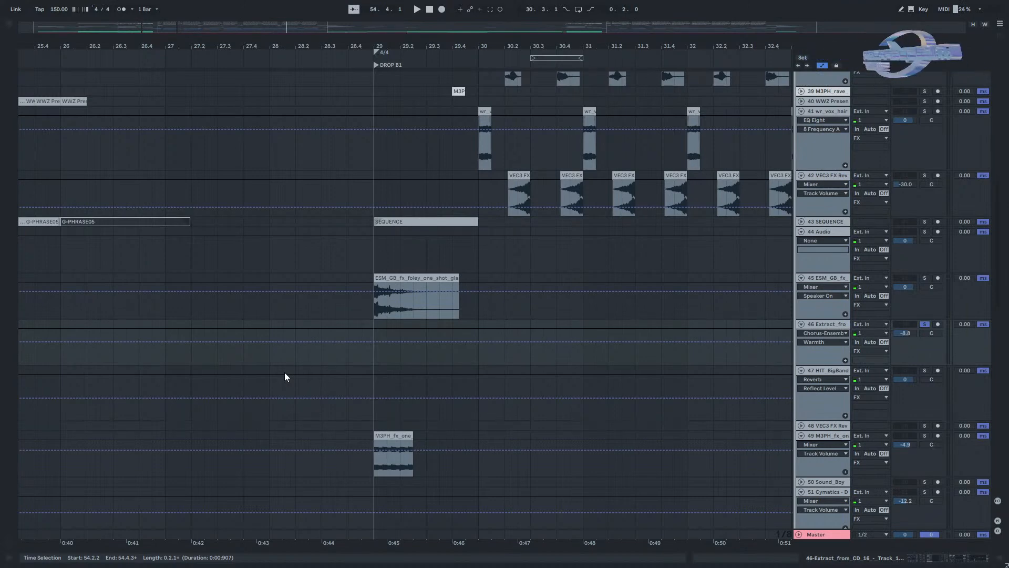
Fold the FX group and show the whole arrangement from intro to breakdown.
scroll(726, 327, "up", 5)
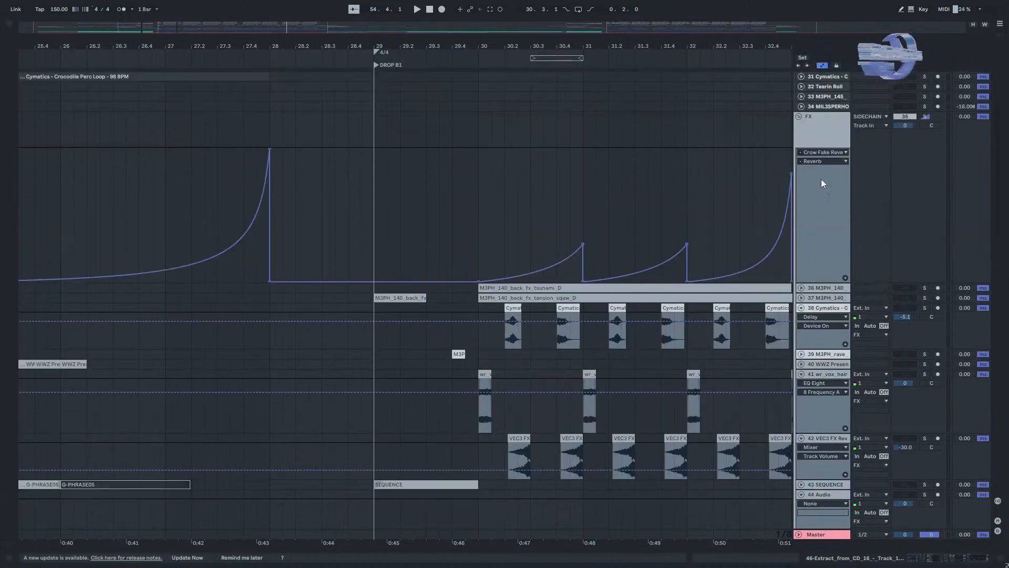
scroll(821, 186, "up", 1)
left_click(800, 148)
scroll(442, 212, "down", 10)
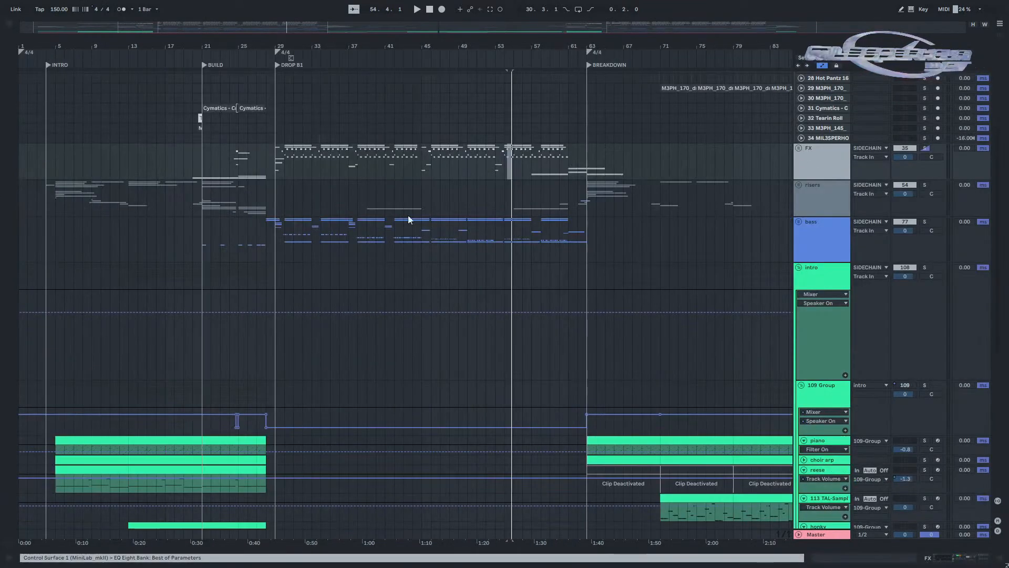
Place the insert marker on the risers group at the INTRO locator, bar 4, and focus on the intro section.
left_click(137, 241)
left_click(73, 204)
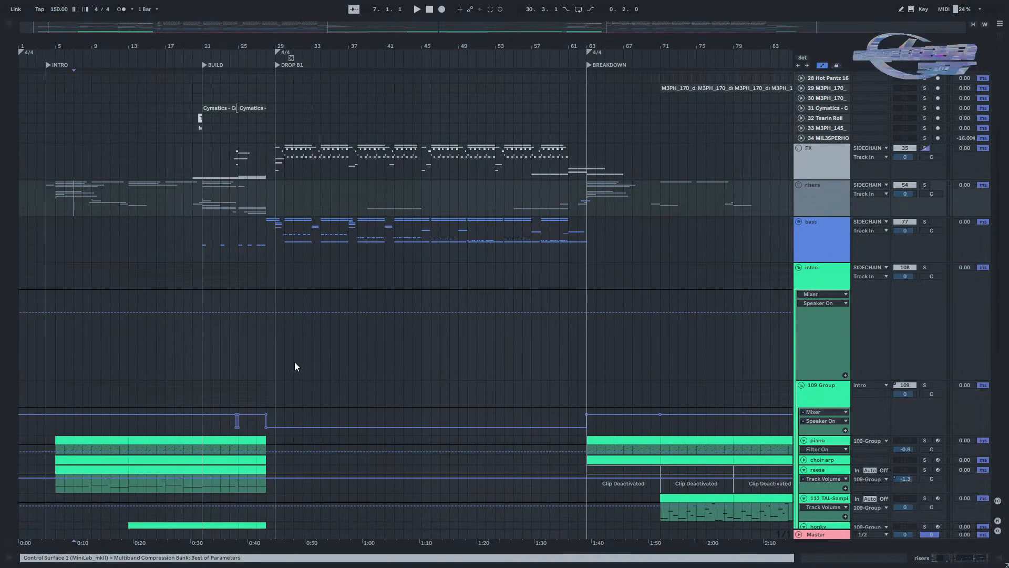
left_click(46, 208)
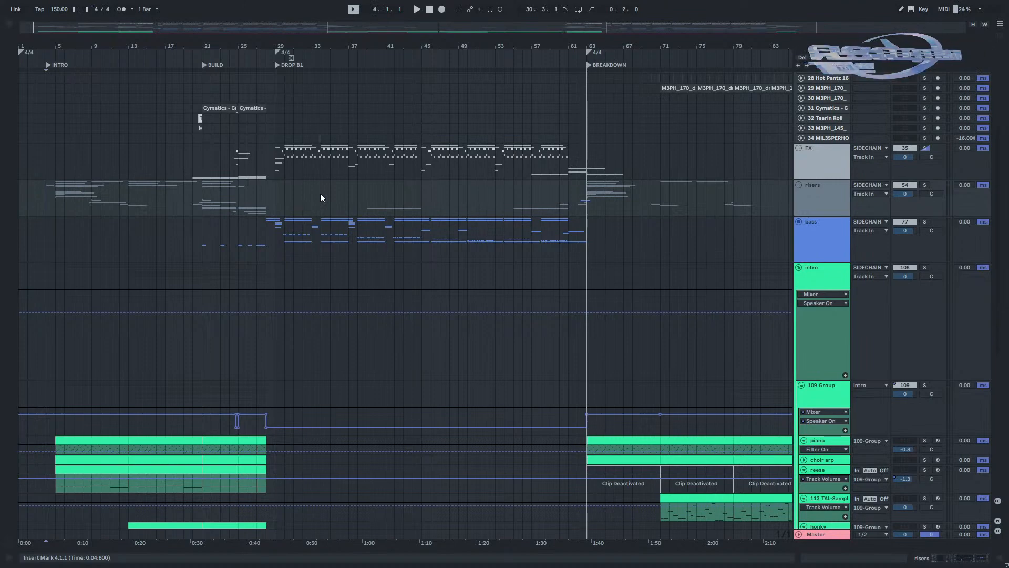
left_click_drag(74, 28, 74, 97)
left_click_drag(84, 30, 97, 33)
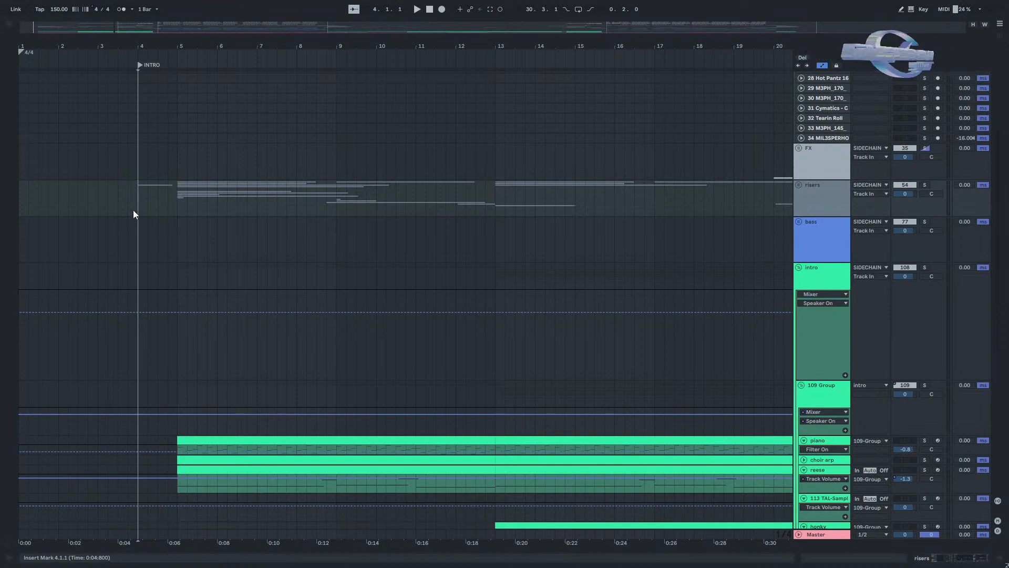
Fold and reopen the intro group, and unfold the choir arp track inside it.
left_click(797, 268)
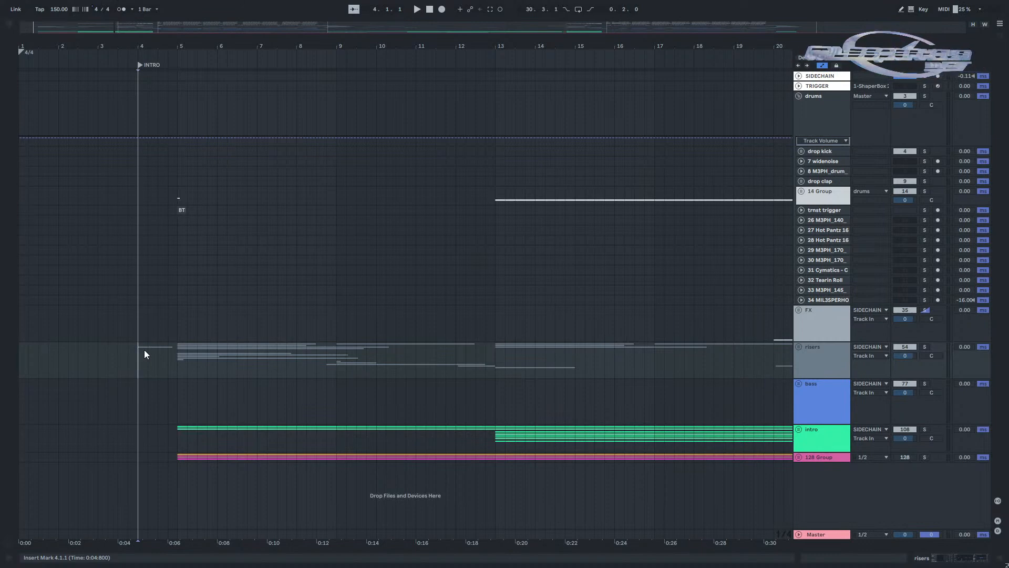
left_click(798, 429)
scroll(346, 433, "down", 5)
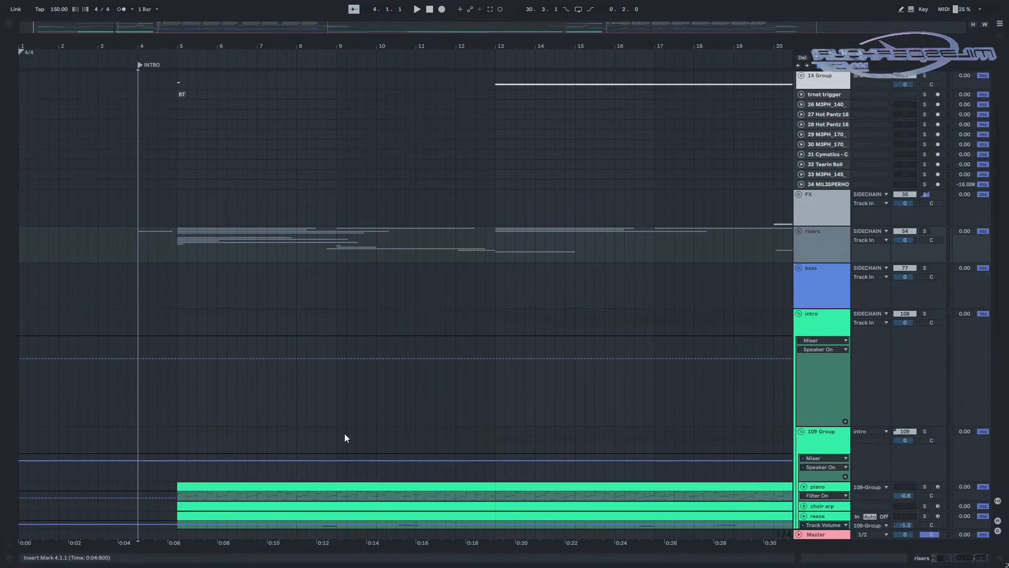
left_click(803, 443)
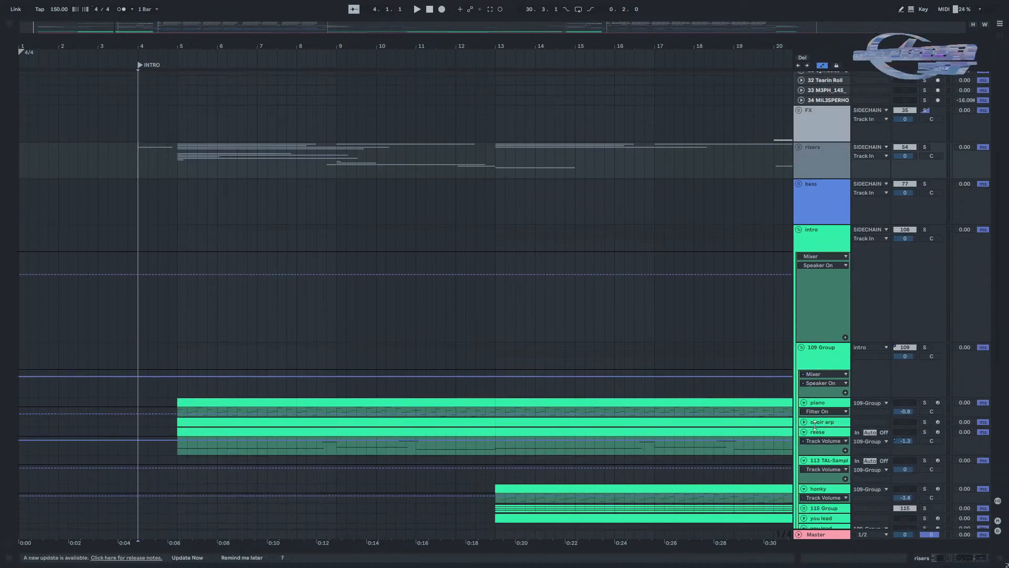
left_click_drag(813, 441, 813, 449)
scroll(475, 428, "down", 1)
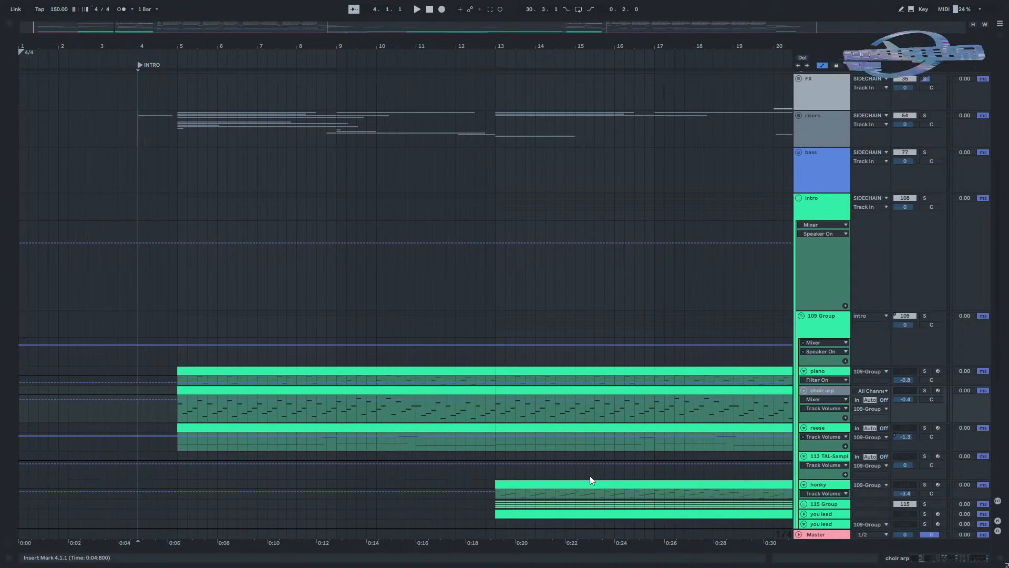
Open the first piano clip in an enlarged MIDI note editor and examine its arpeggio notes.
double_click(257, 370)
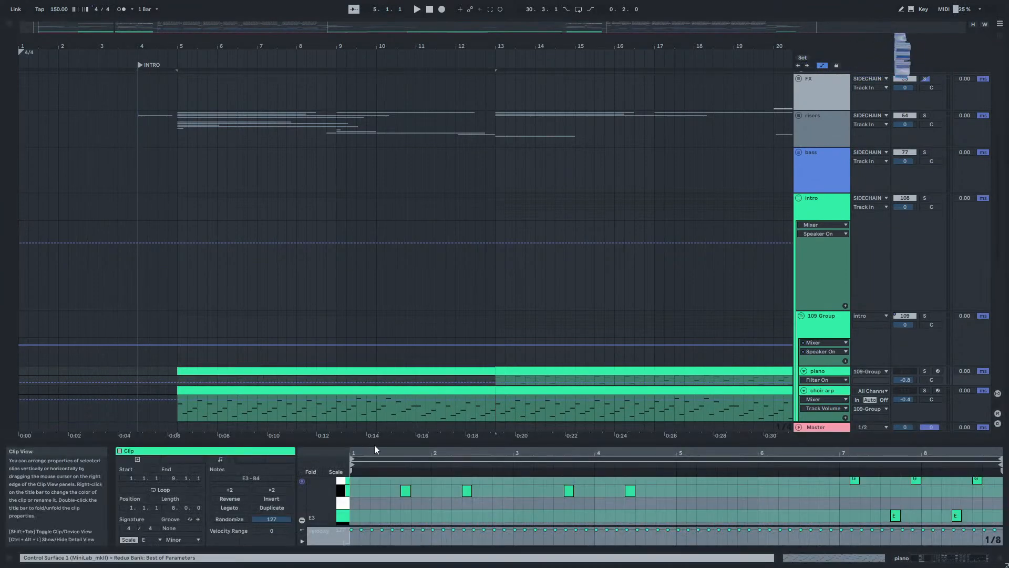
left_click_drag(372, 436, 396, 317)
scroll(397, 434, "up", 1)
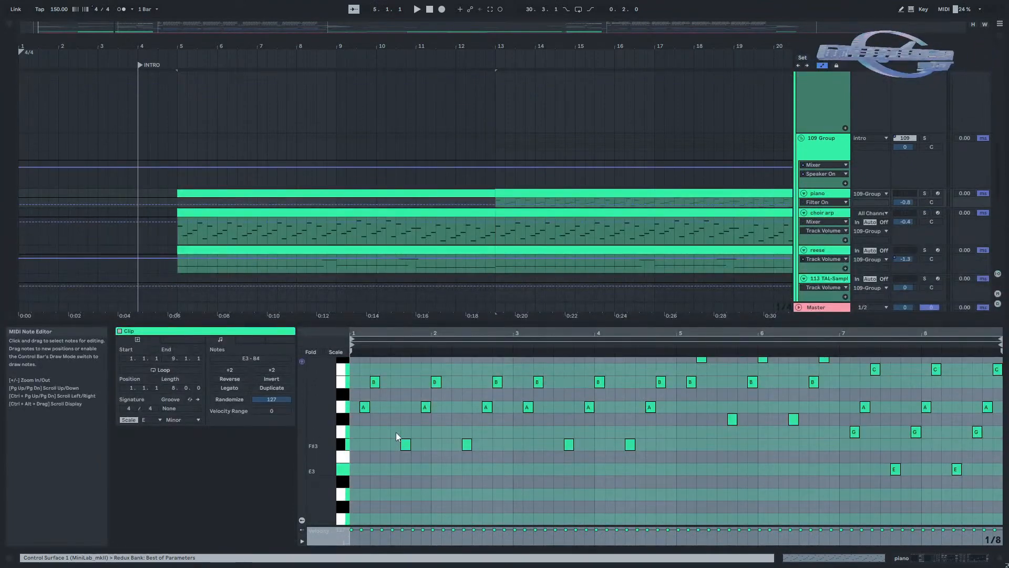
scroll(397, 434, "up", 1)
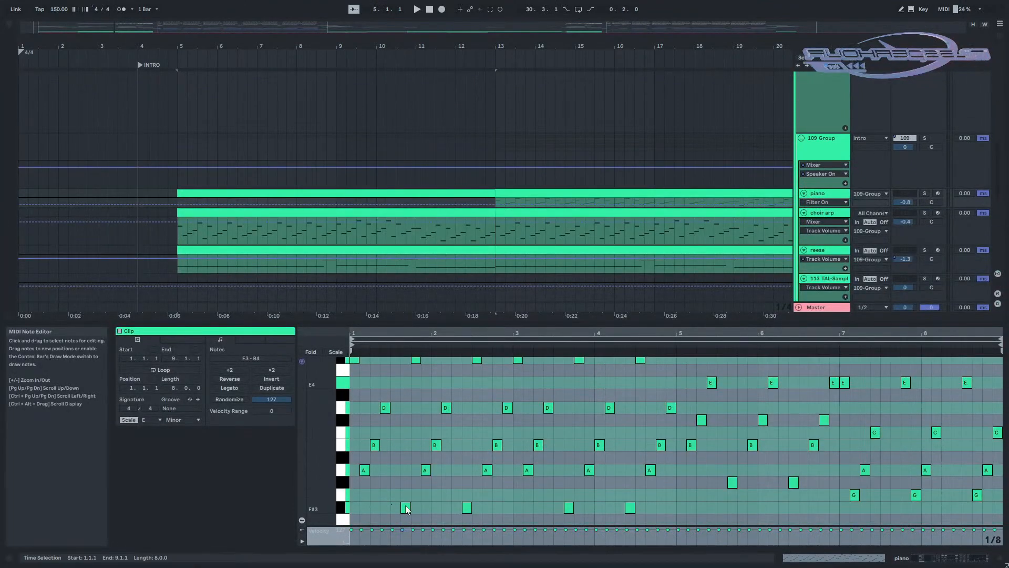
scroll(382, 465, "up", 1)
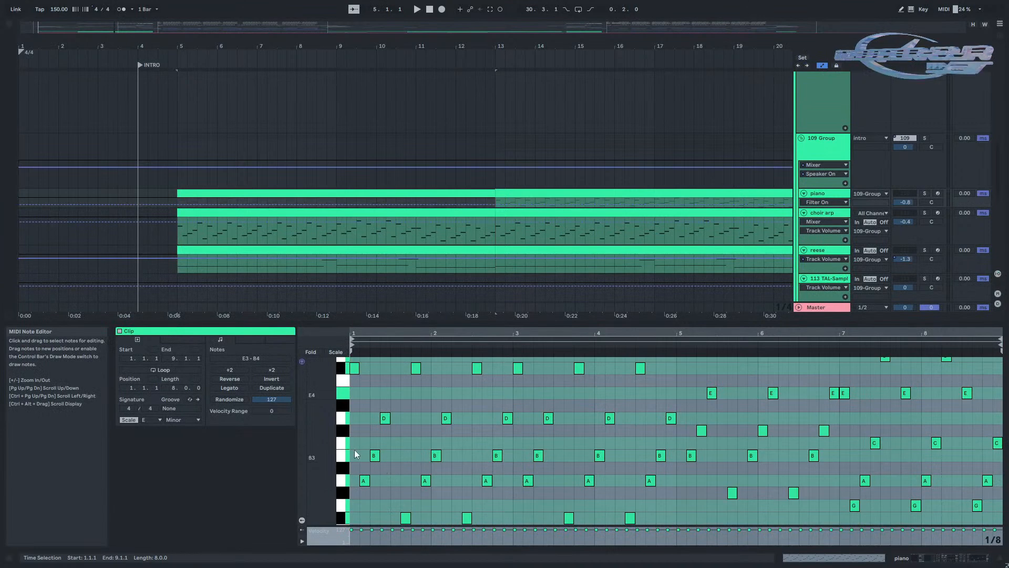
Solo the piano track and play its clip from bar 5.
left_click(925, 192)
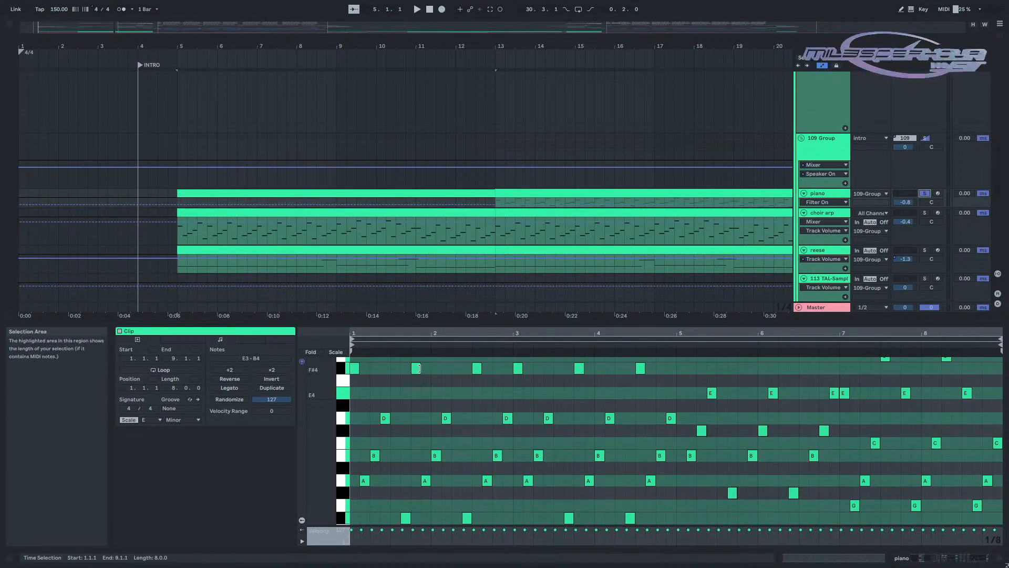
scroll(399, 383, "down", 3)
key("space")
scroll(429, 445, "up", 5)
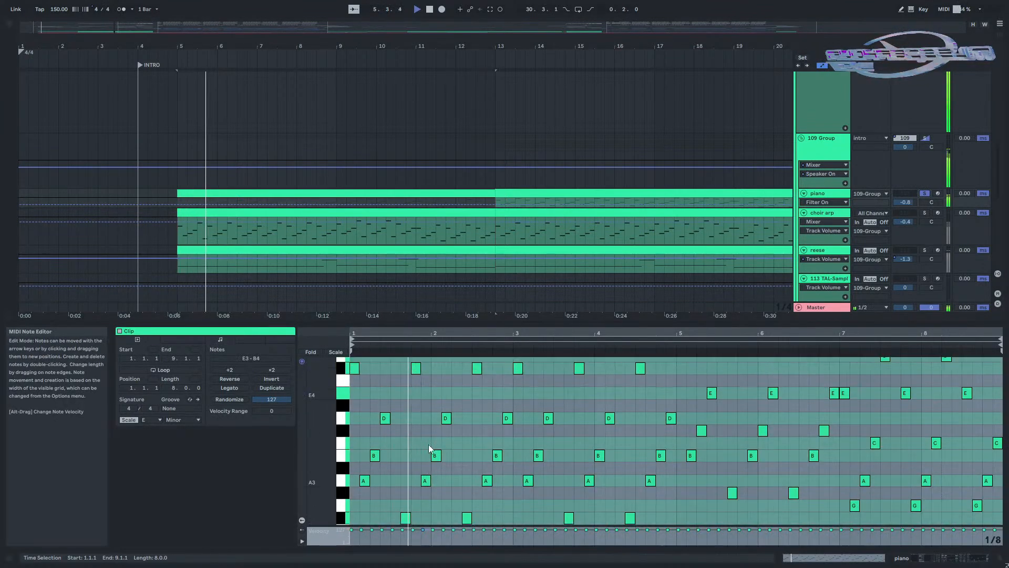
Enlarge the note editor and examine the piano clip's full arpeggio while it plays, and stop playback.
scroll(419, 431, "up", 2)
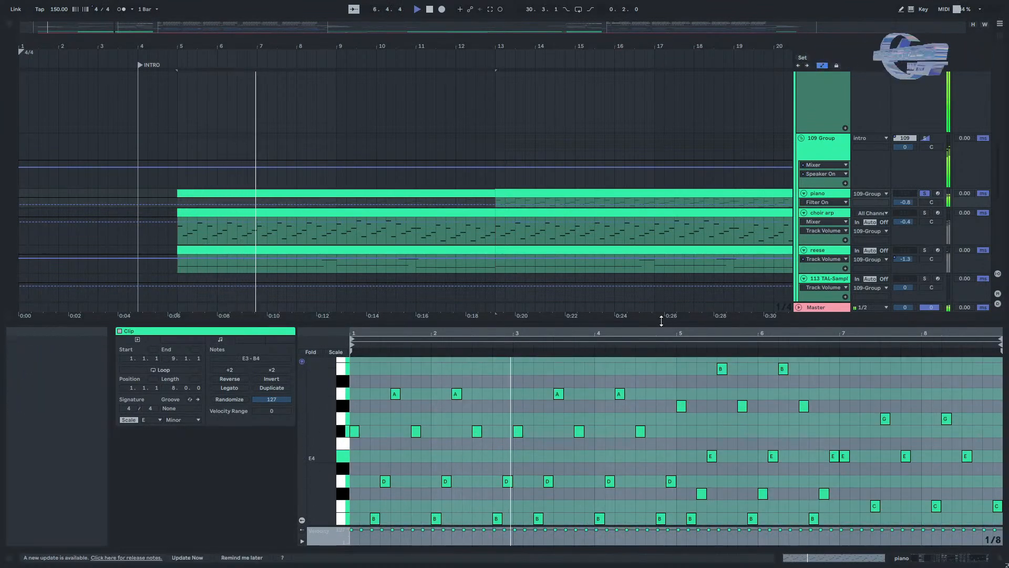
left_click_drag(661, 320, 660, 244)
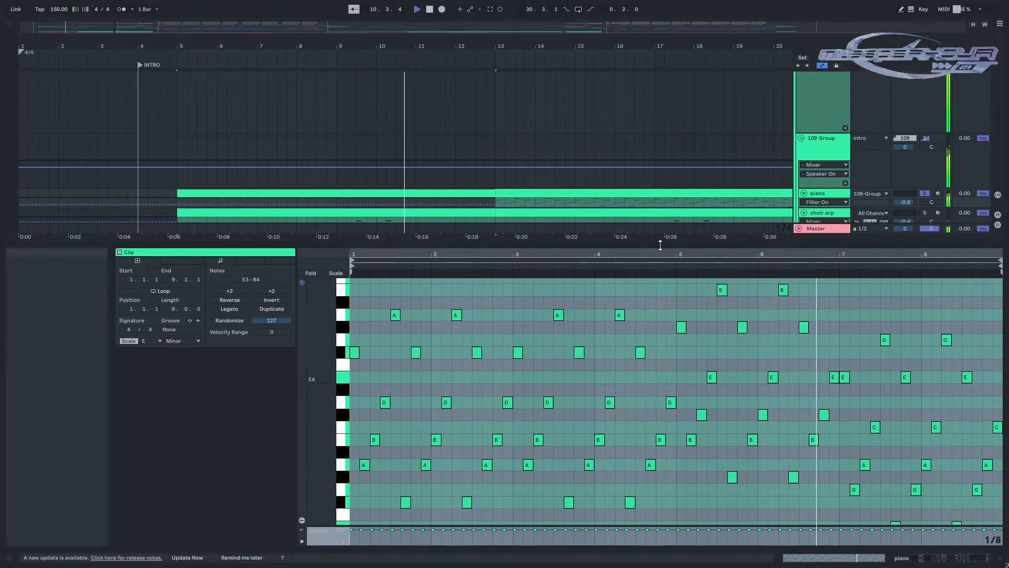
scroll(765, 339, "down", 3)
scroll(611, 378, "up", 1)
left_click_drag(320, 383, 285, 370)
key("space")
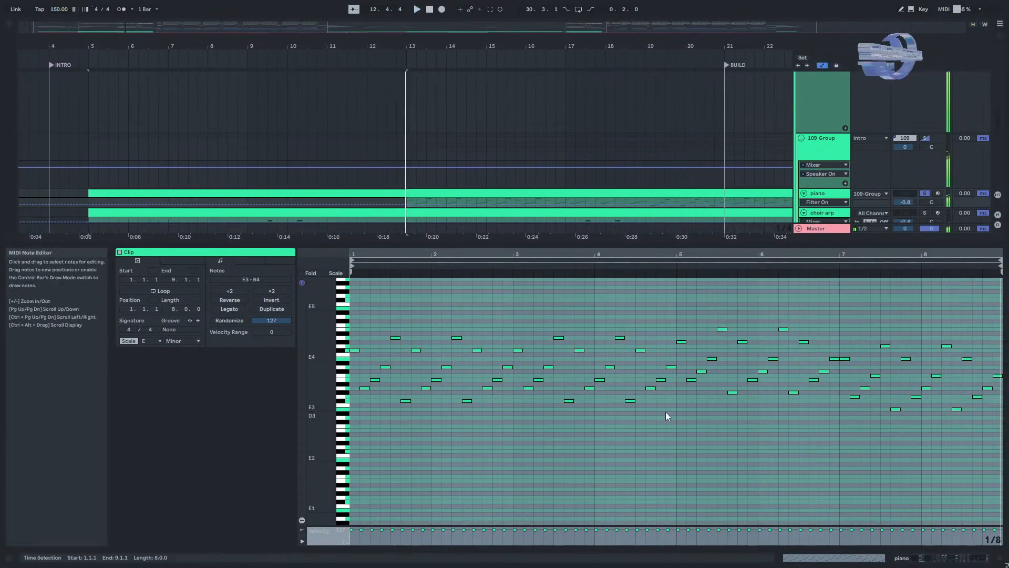
Try duplicating the piano arpeggio notes of bar 4 into bar 5 and shifting the copy in time and pitch.
left_click_drag(675, 414, 598, 315)
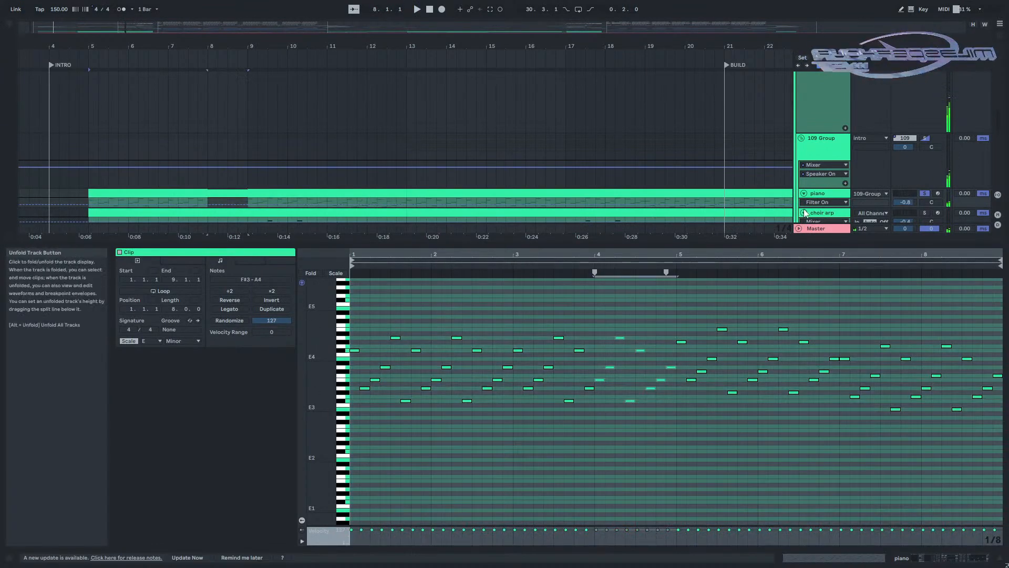
key("ctrl+d")
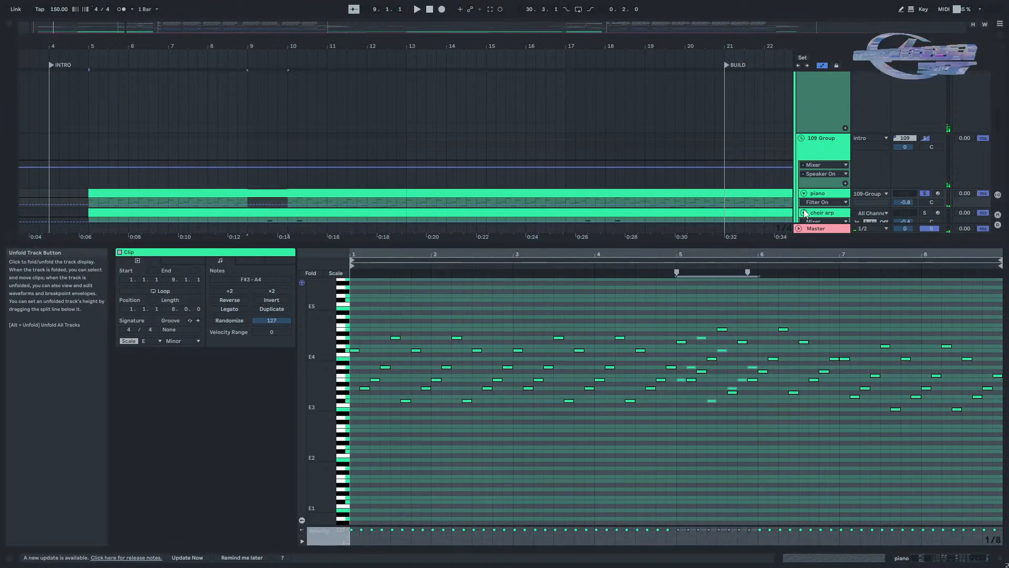
key("Right")
key("Up")
key("Up")
key("ctrl+z")
key("ctrl+z")
key("ctrl+z")
key("ctrl+z")
key("ctrl+z")
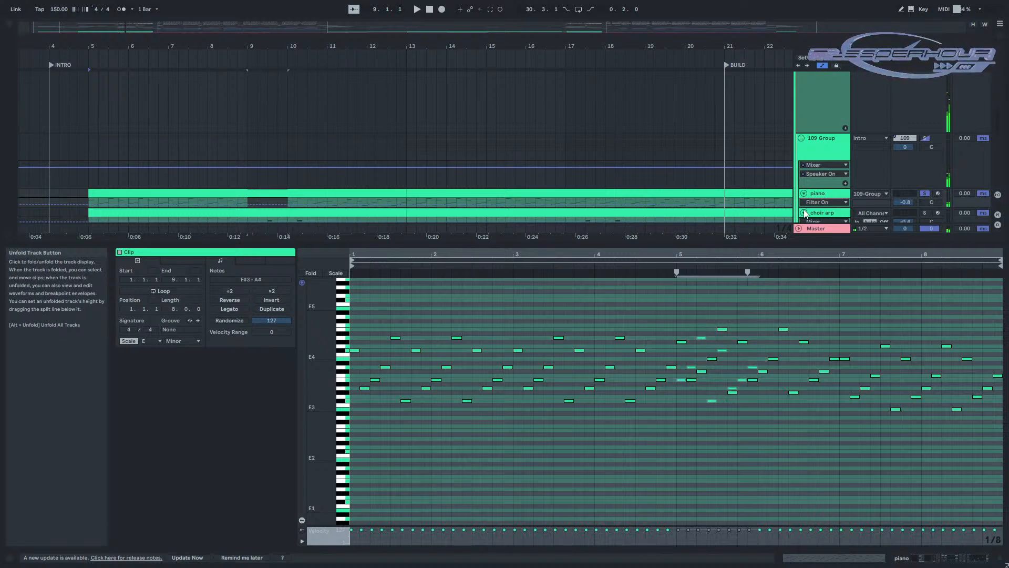
key("ctrl+z")
Try matching a duplicated six-note phrase from bar 4 to the bar 5 arpeggio by moving it in time and pitch, and discard the copy.
left_click_drag(653, 418, 605, 329)
key("ctrl+d")
key("Right")
key("Right")
key("Left")
key("Left")
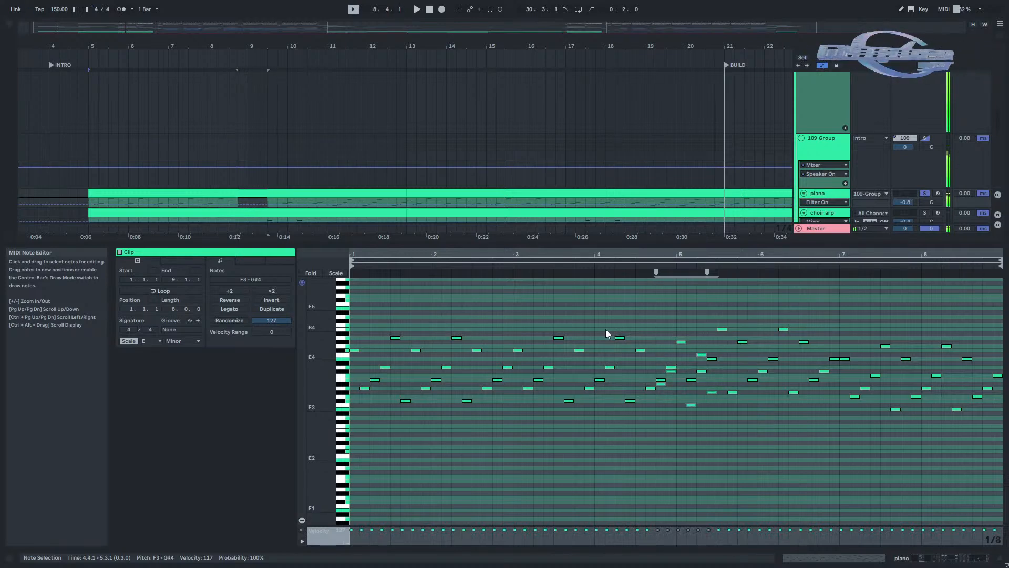
key("Right")
key("Right")
key("Right")
key("Right")
key("Up")
key("Up")
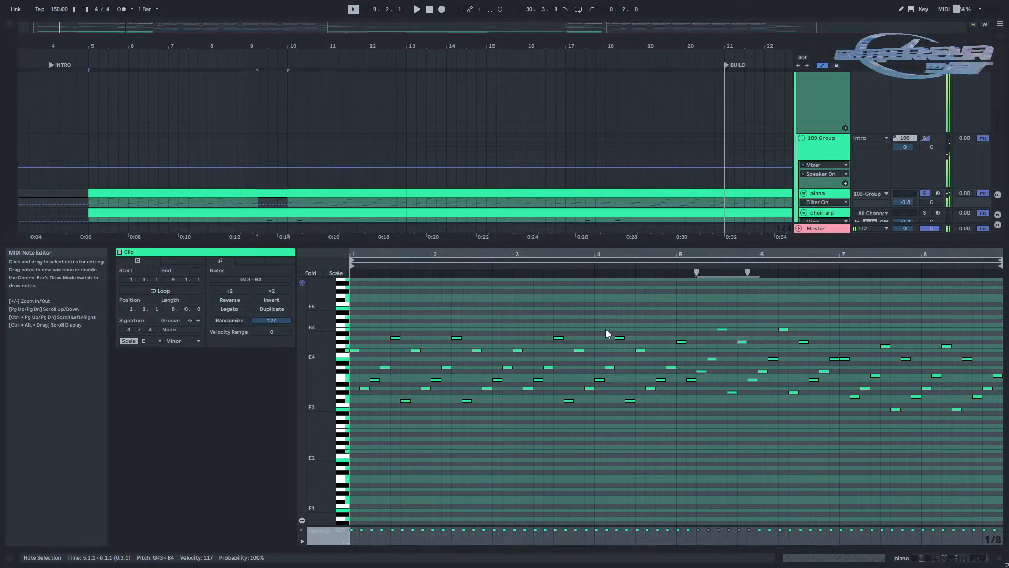
key("Up")
key("Right")
key("Delete")
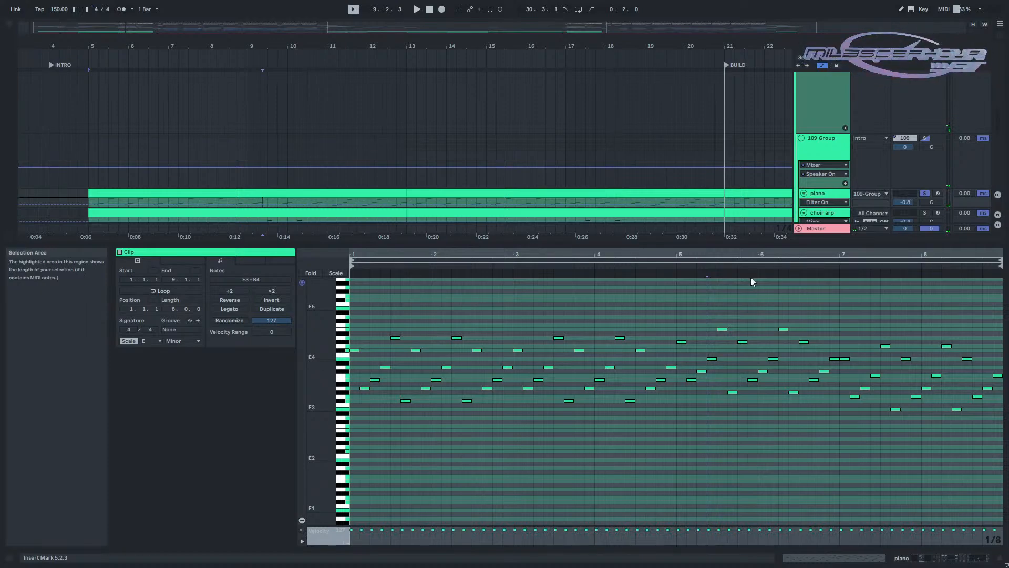
Close the note editor and examine the piano track's device chain through to its last effect.
left_click_drag(724, 245, 719, 410)
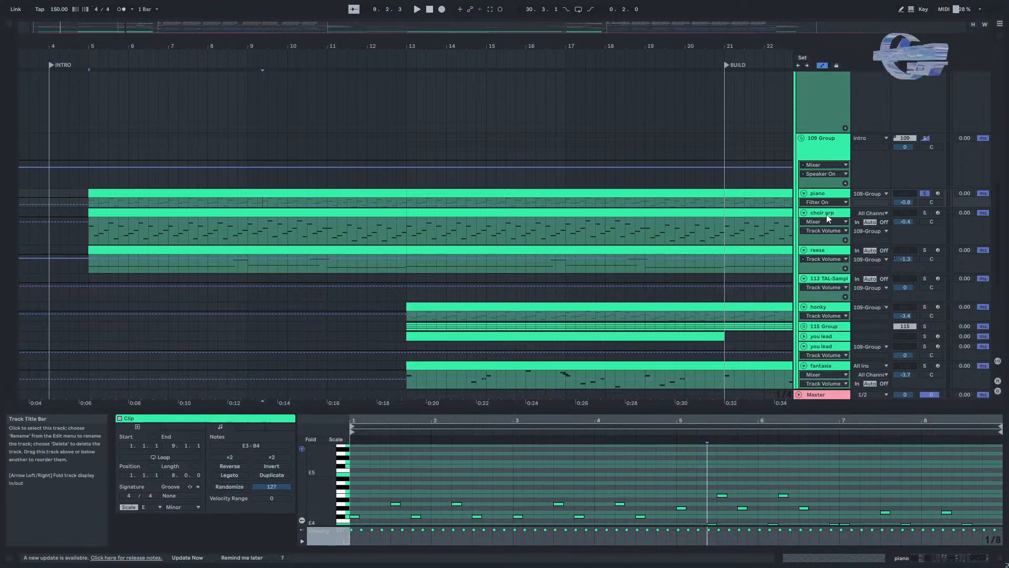
left_click(1000, 557)
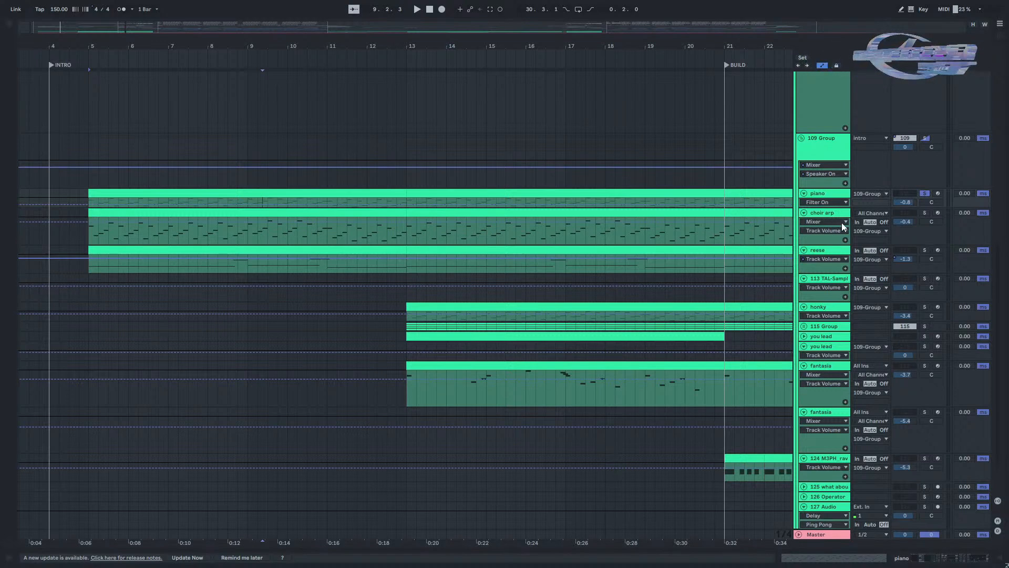
left_click(831, 213)
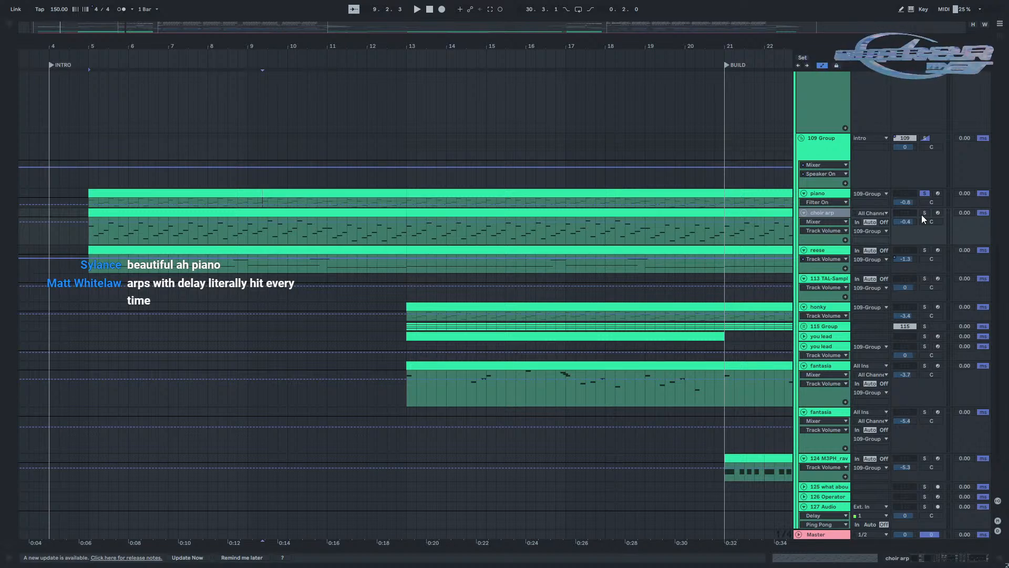
double_click(826, 196)
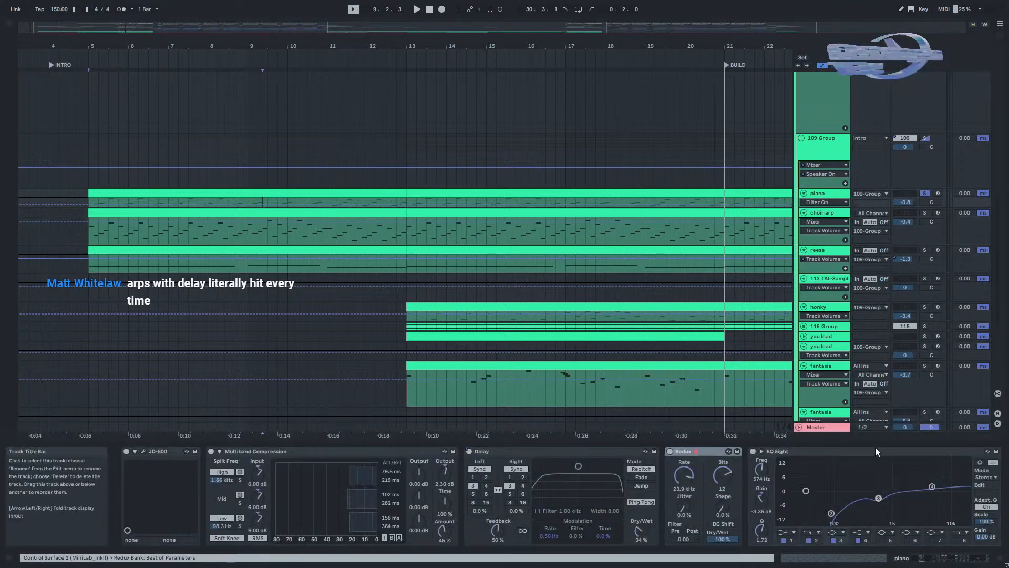
scroll(824, 488, "right", 2)
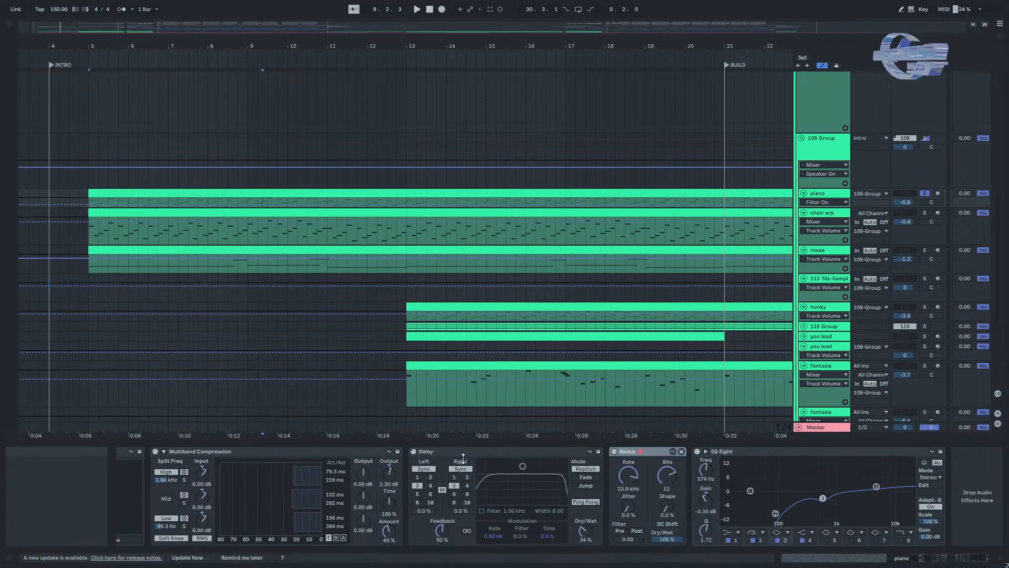
Hide the device chain and audition the choir arp track soloed from bar 9.
left_click(825, 213)
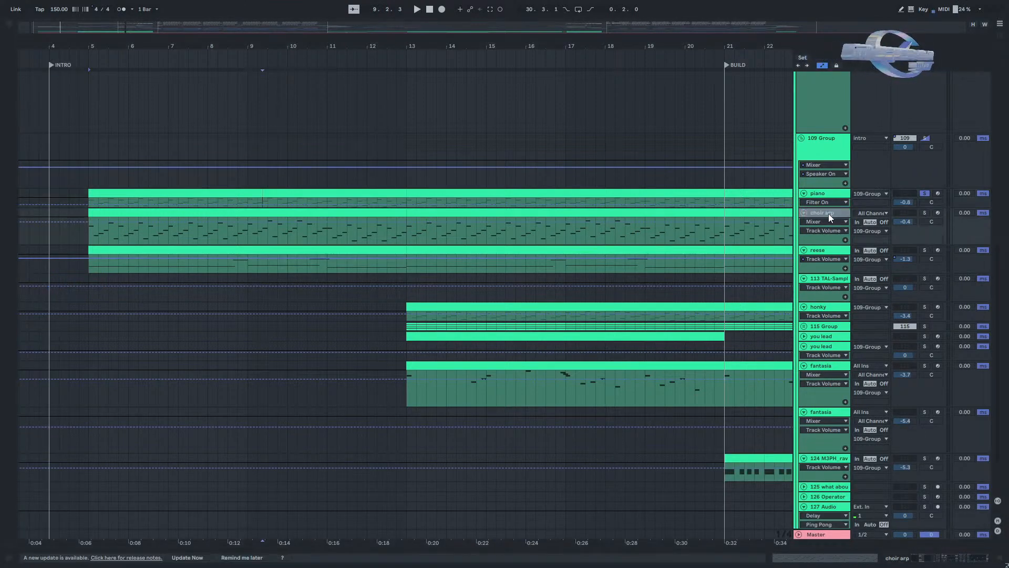
left_click_drag(731, 443, 721, 548)
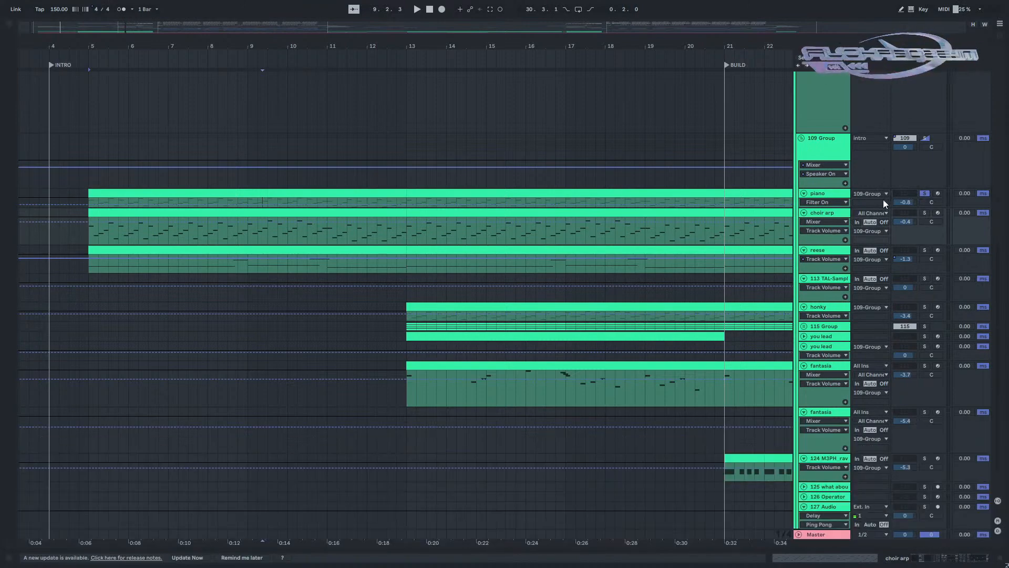
key("space")
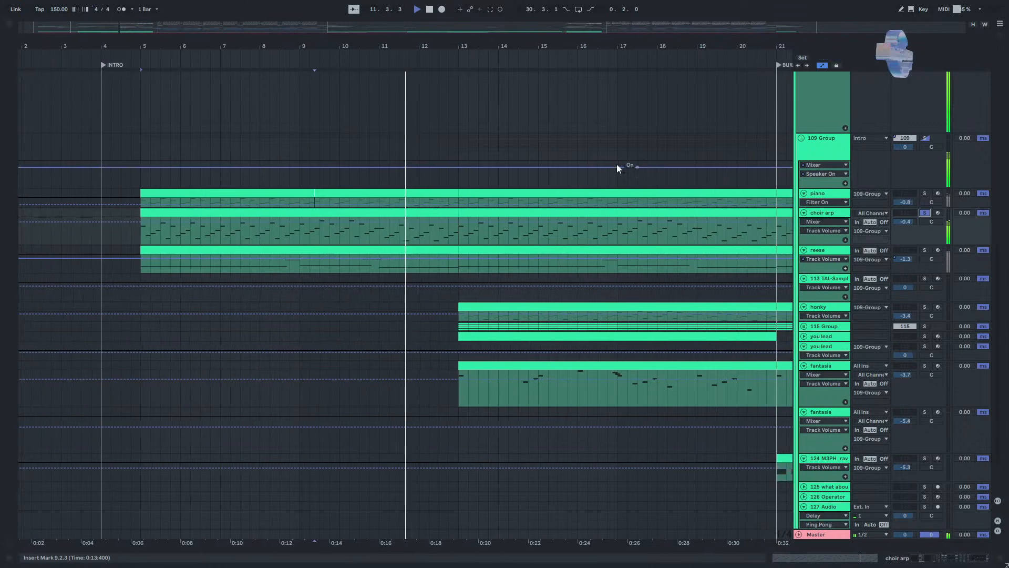
key("space")
Select the reese clip starting at bar 5, solo the reese track and play it.
left_click(346, 234)
left_click_drag(346, 236, 565, 241)
left_click(342, 255)
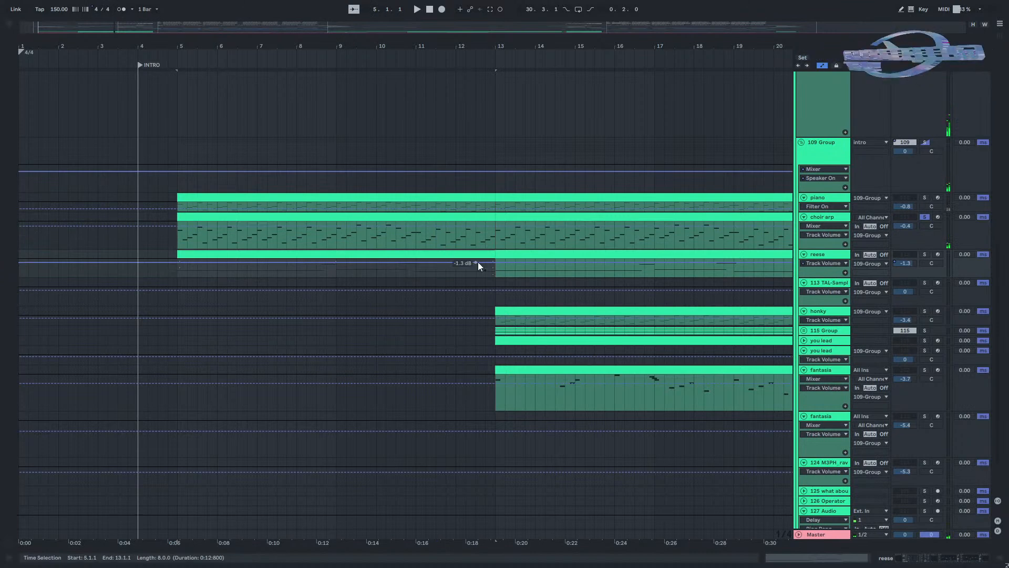
left_click(924, 256)
key("space")
scroll(368, 286, "down", 5)
scroll(90, 293, "up", 5)
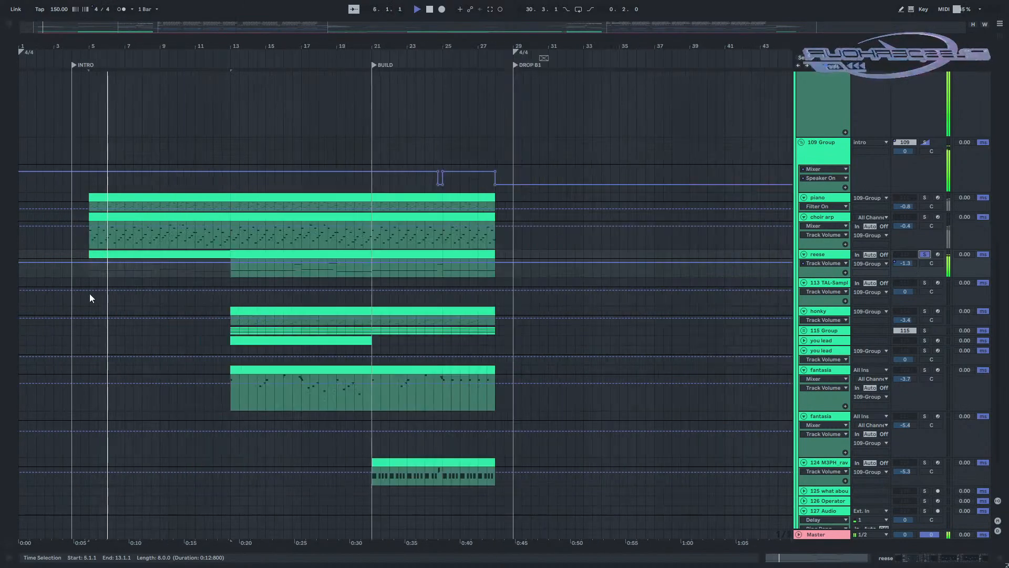
scroll(121, 293, "up", 4)
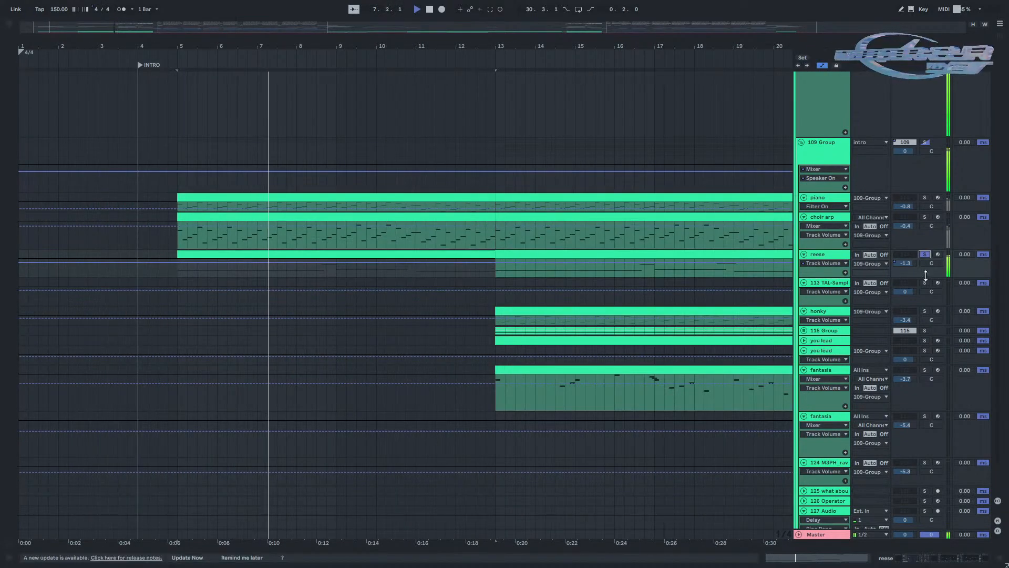
Audition the piano and choir arp together with the soloed reese, and clear the solos and stop playback.
left_click(924, 197)
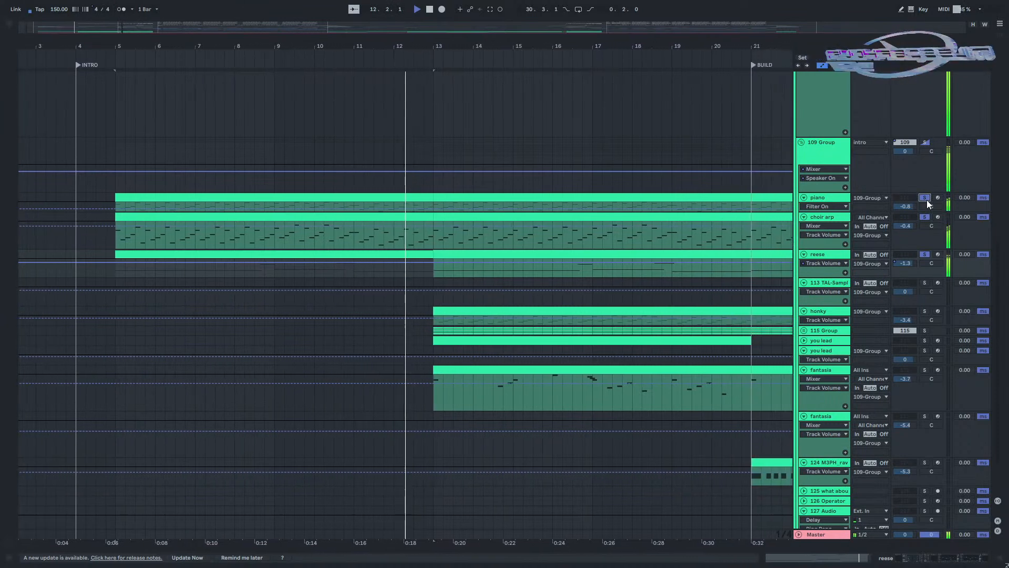
left_click(924, 198)
key("space")
Open the reese track's device chain with the track soloed and inspect its Serum patch.
double_click(828, 257)
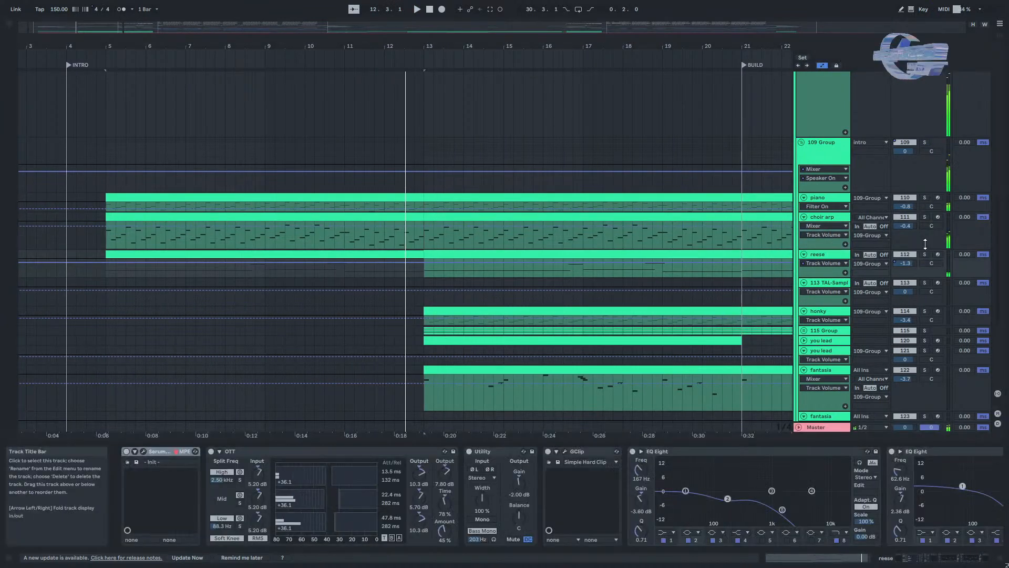
left_click(925, 255)
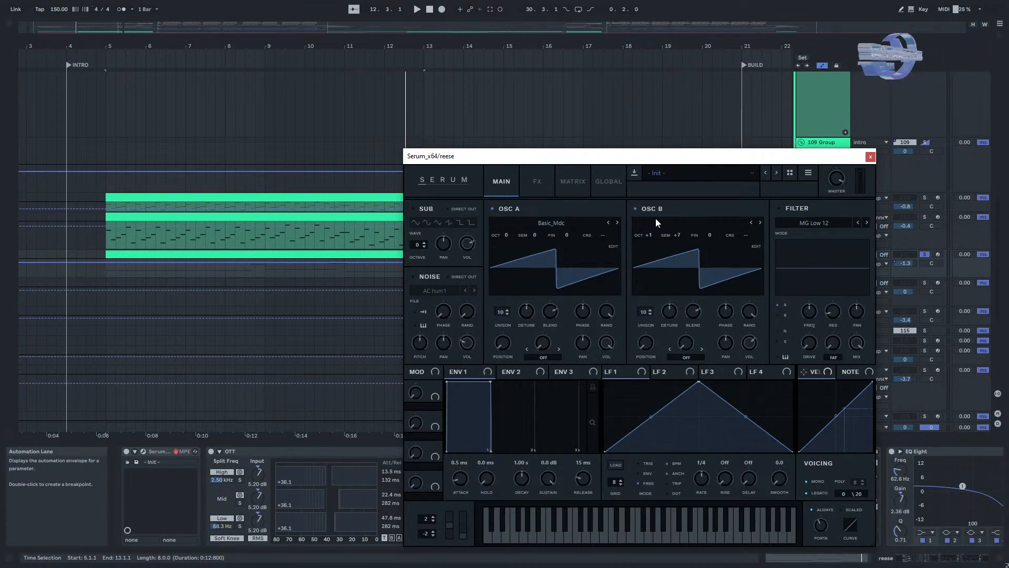
left_click(870, 156)
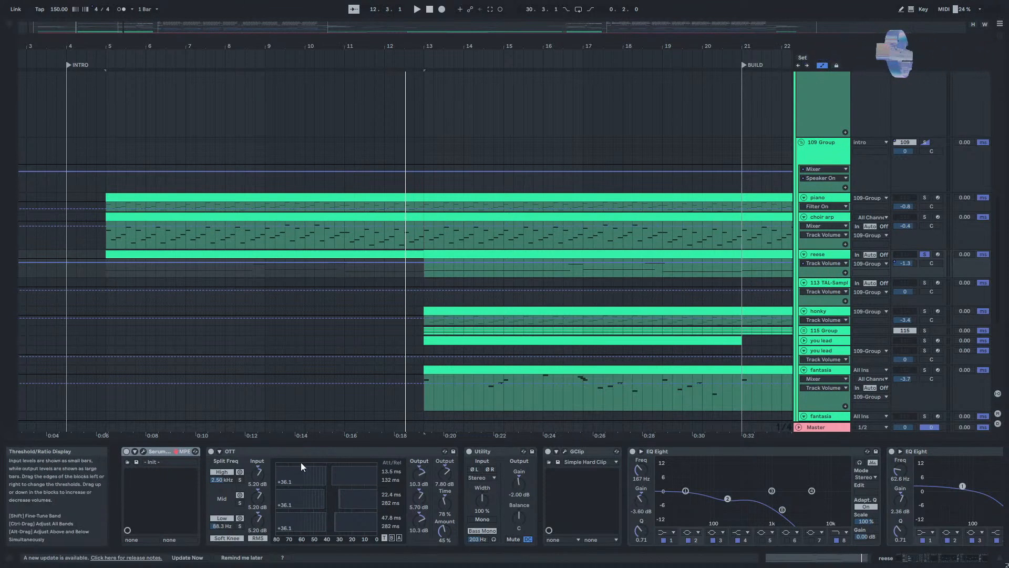
Inspect the settings of both GClip plug-ins in the reese chain, and hide the device chain.
scroll(624, 499, "right", 5)
scroll(428, 513, "right", 3)
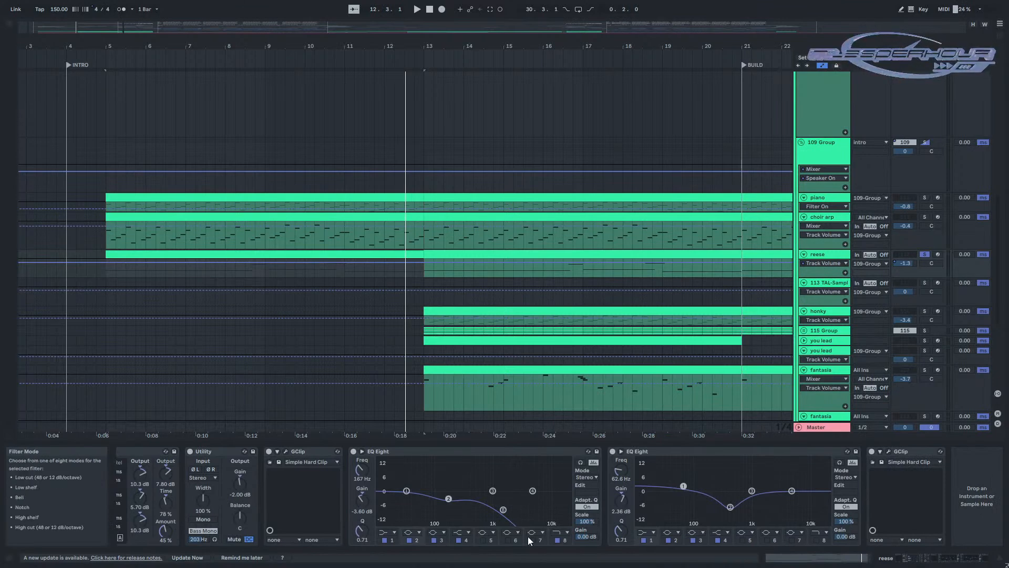
left_click(278, 461)
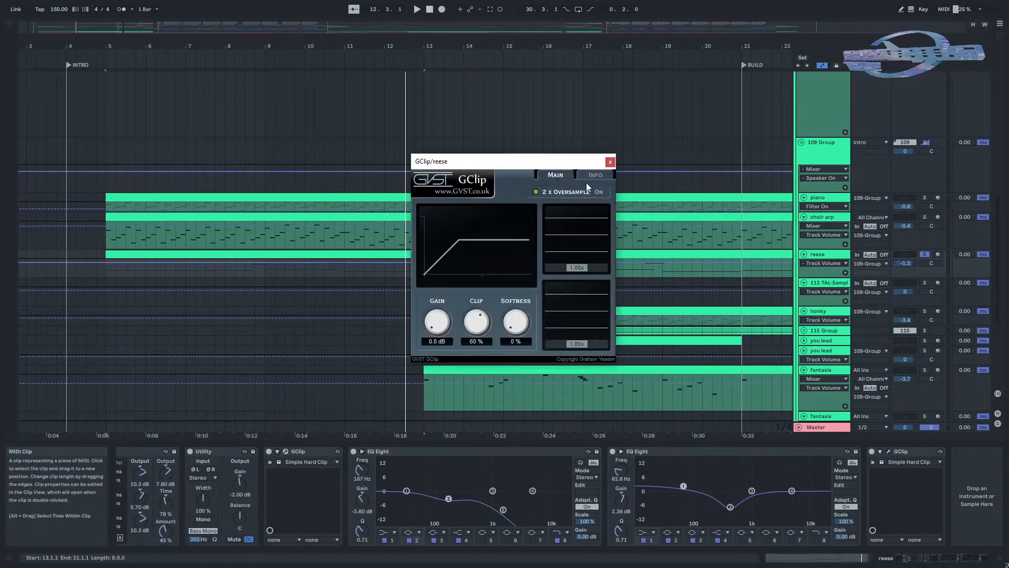
left_click(609, 164)
left_click(889, 452)
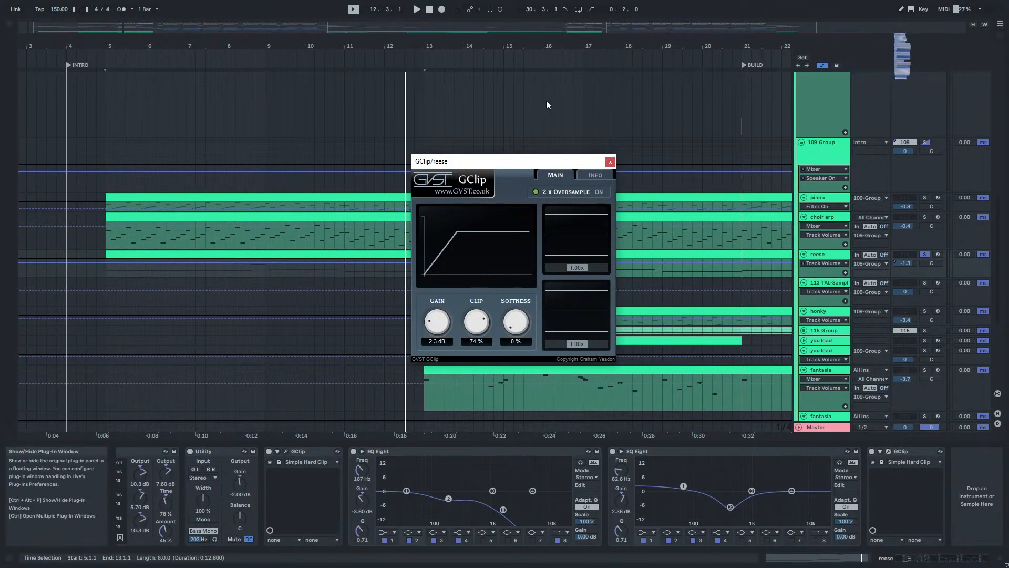
left_click(610, 162)
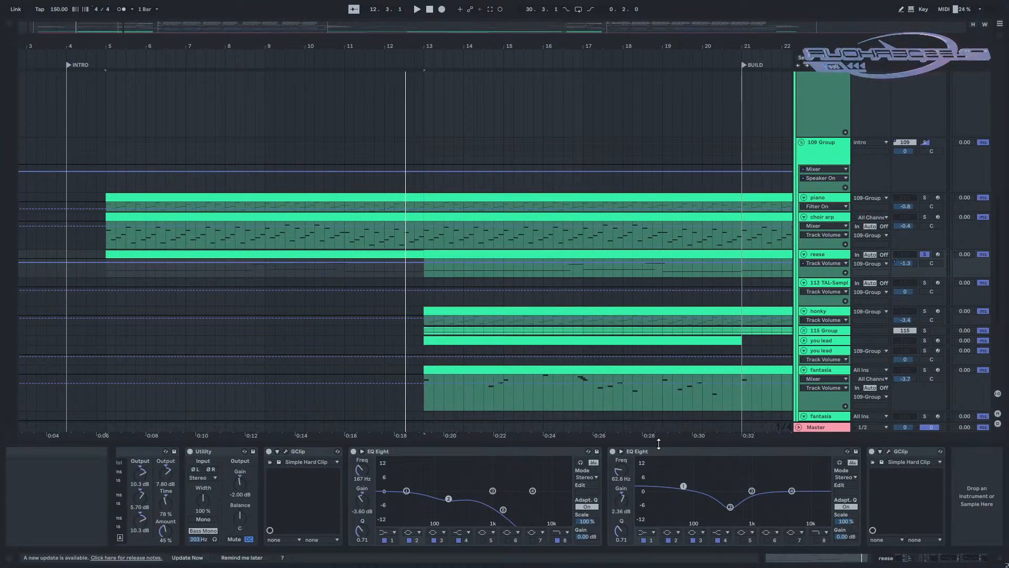
key("ctrl+alt+l")
Place the insert marker at bar 13, solo the honky track and play it.
left_click(424, 283)
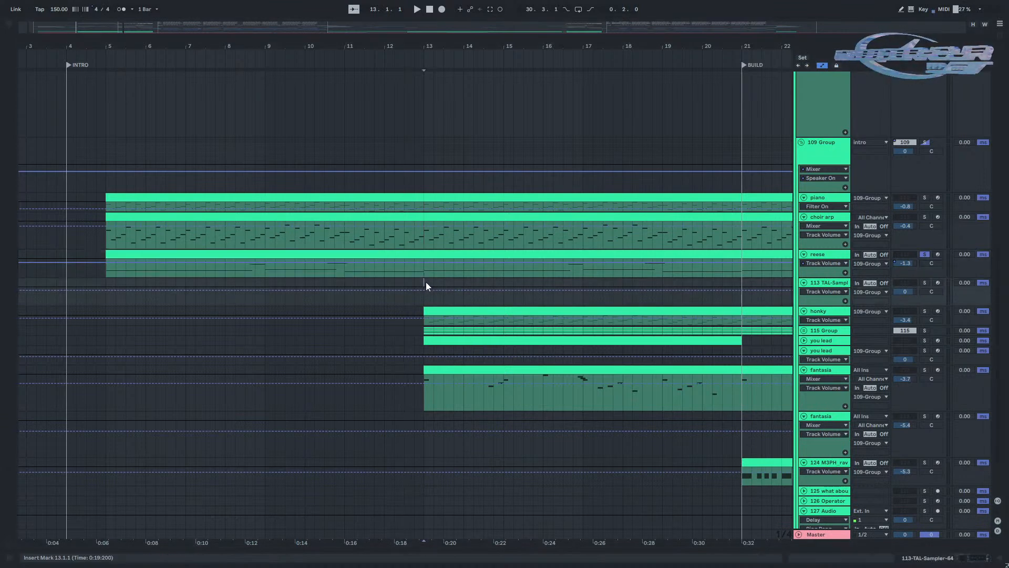
left_click(925, 311)
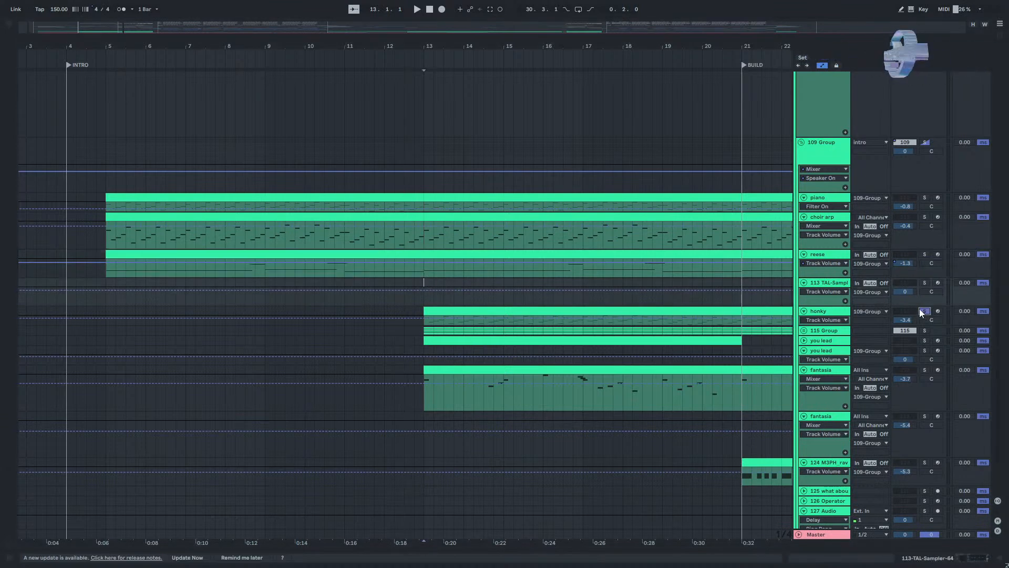
key("space")
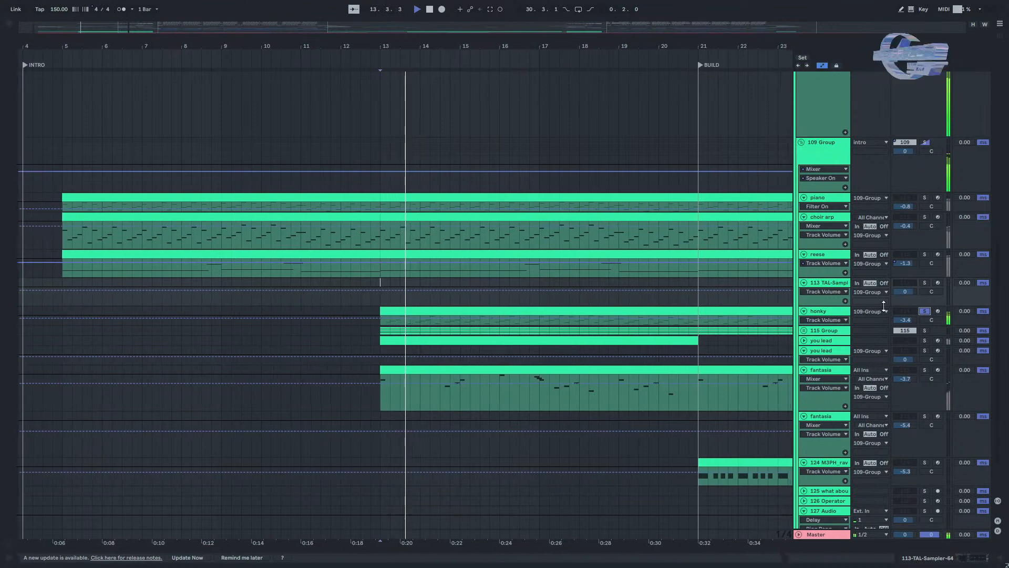
Unfold the 115 Group and audition its four pad tracks soloed, stopping with the insert marker at bar 15.
left_click(804, 330)
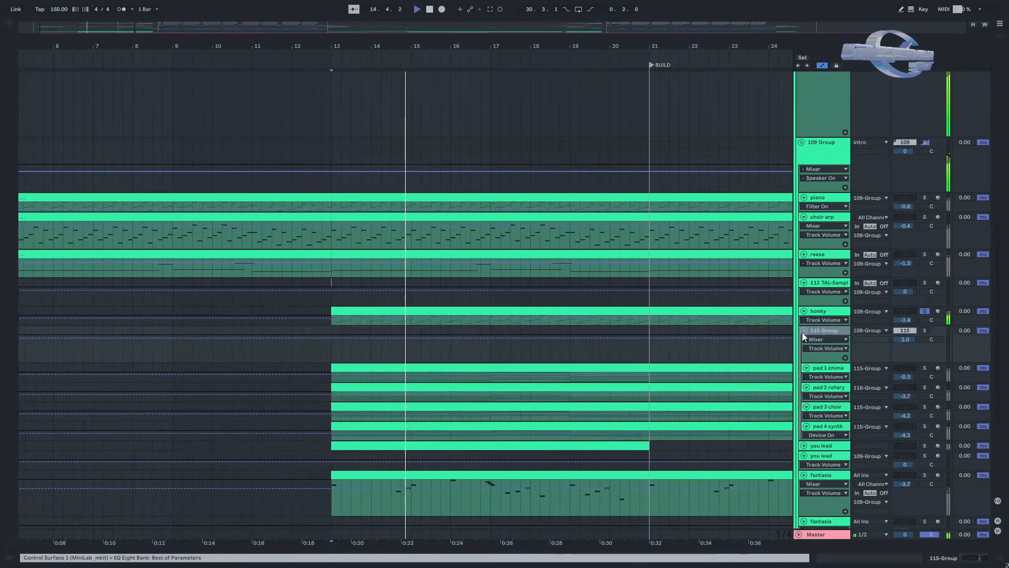
left_click(804, 330)
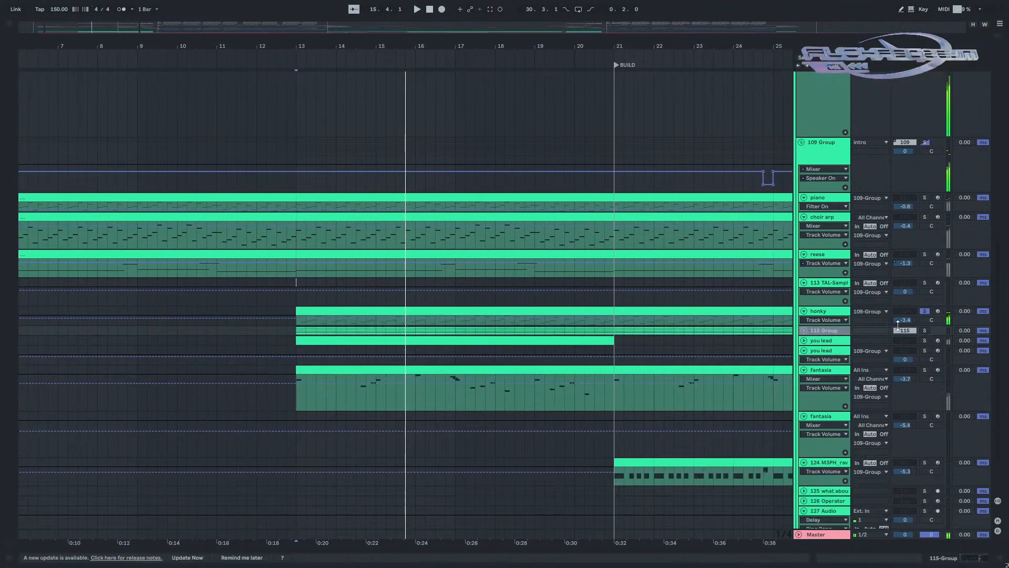
left_click(804, 330)
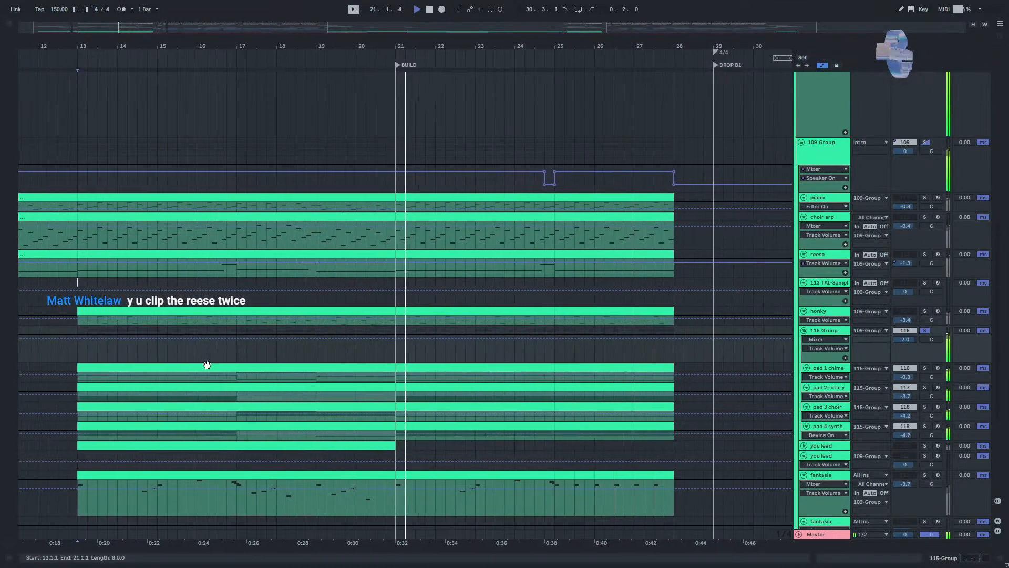
left_click(125, 349)
key("space")
left_click_drag(128, 350, 577, 368)
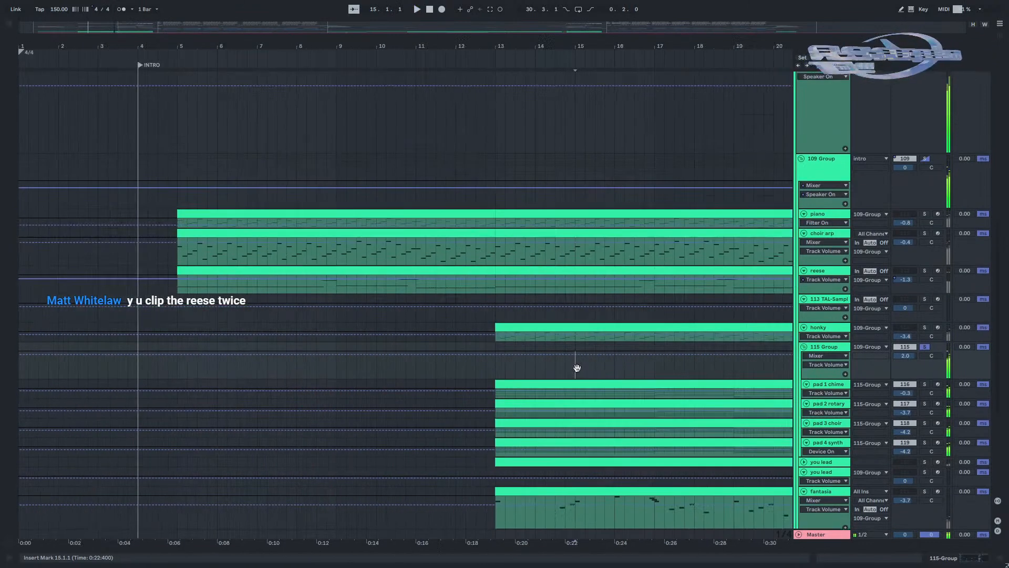
Play the reese track soloed from bar 5 and inspect the settings of the first GClip in its device chain.
left_click(278, 280)
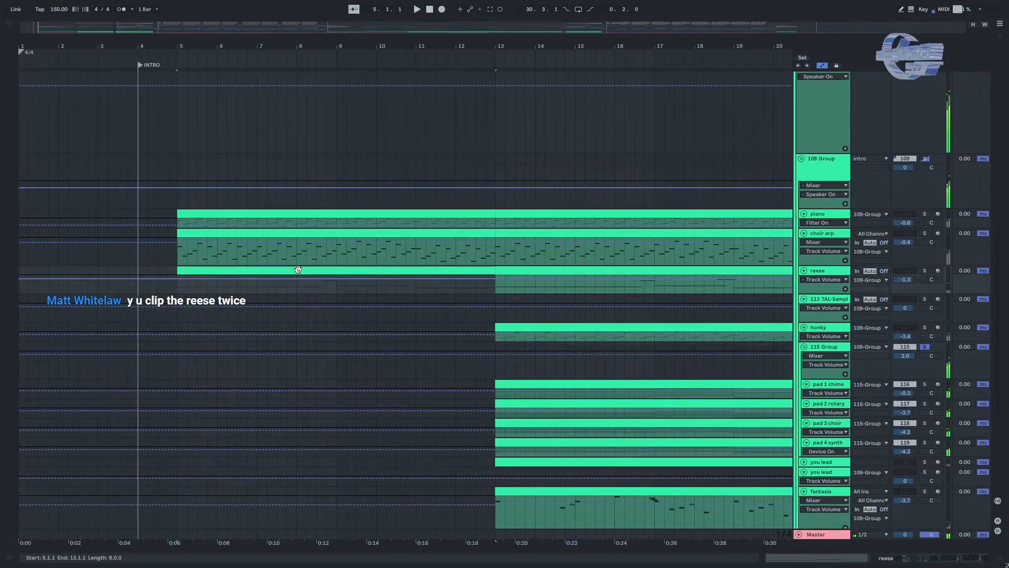
left_click(925, 270)
double_click(825, 268)
key("space")
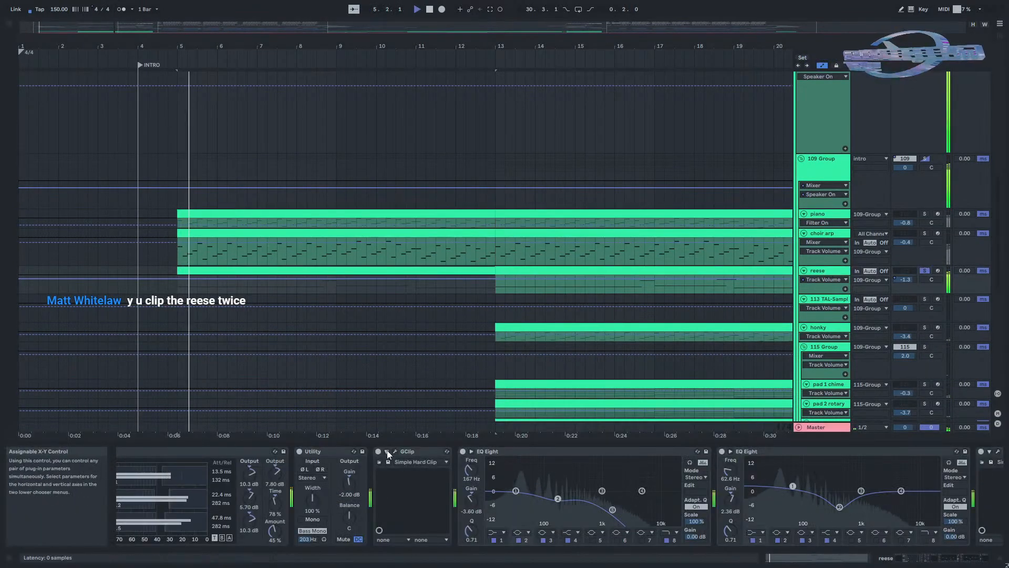
left_click(394, 451)
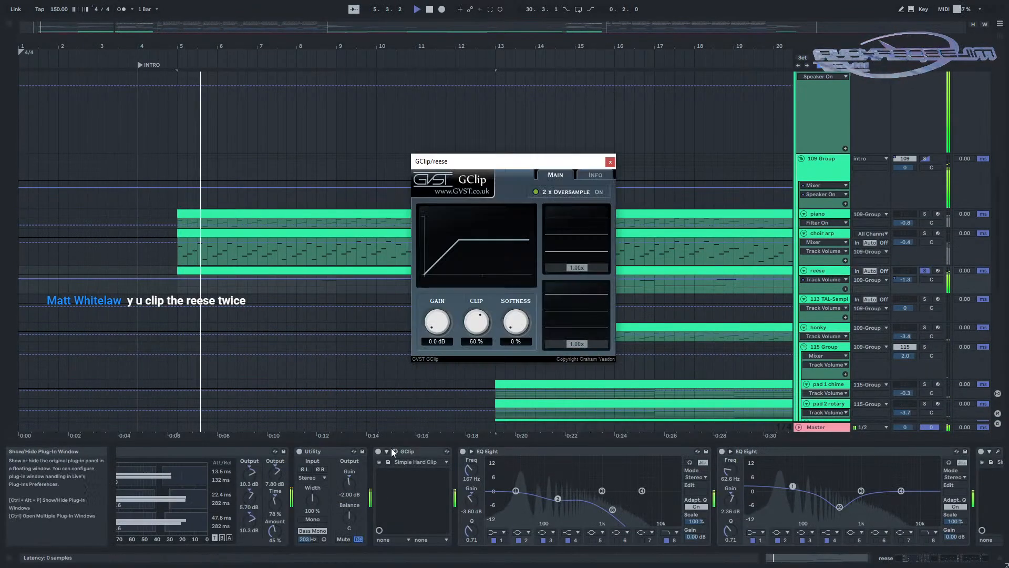
left_click(609, 163)
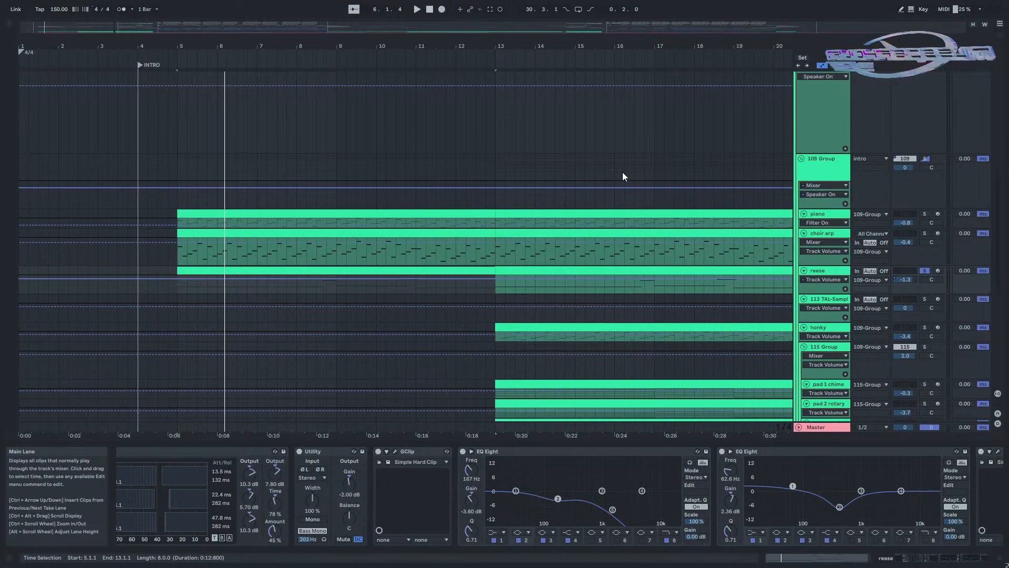
Inspect the settings of the second GClip at the end of the reese chain, and hide the device chain.
key("q")
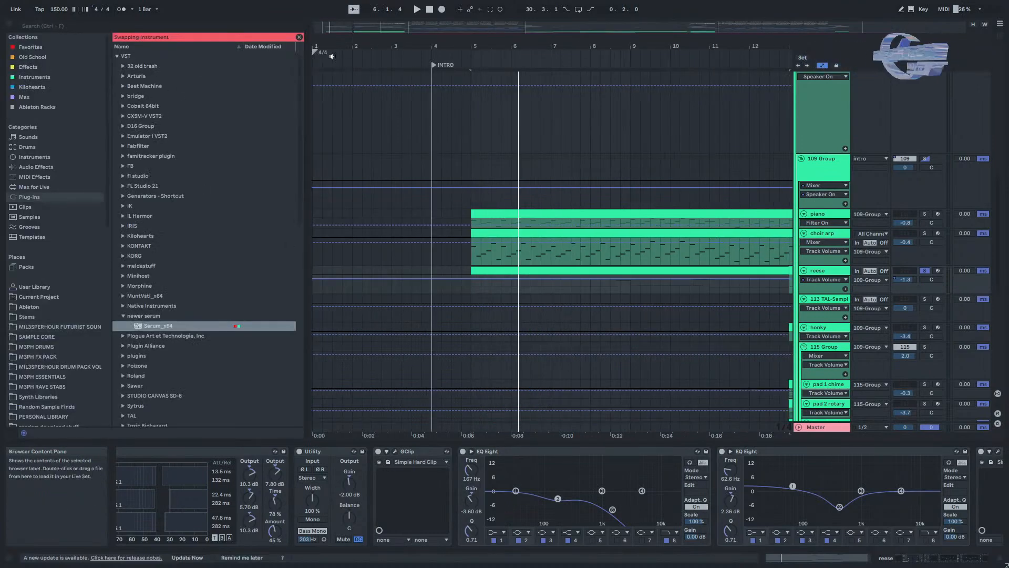
key("q")
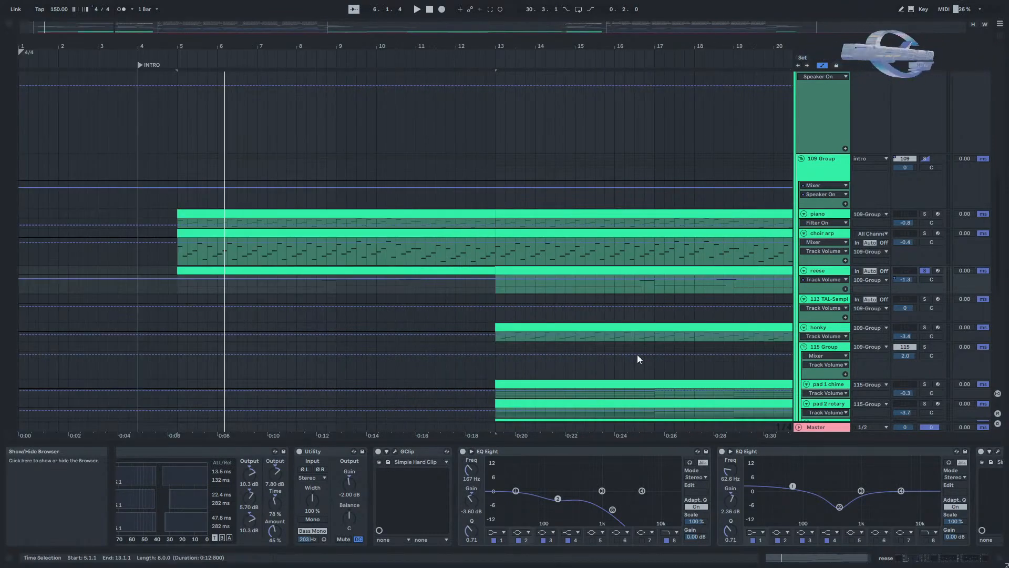
scroll(891, 517, "down", 3)
left_click(888, 451)
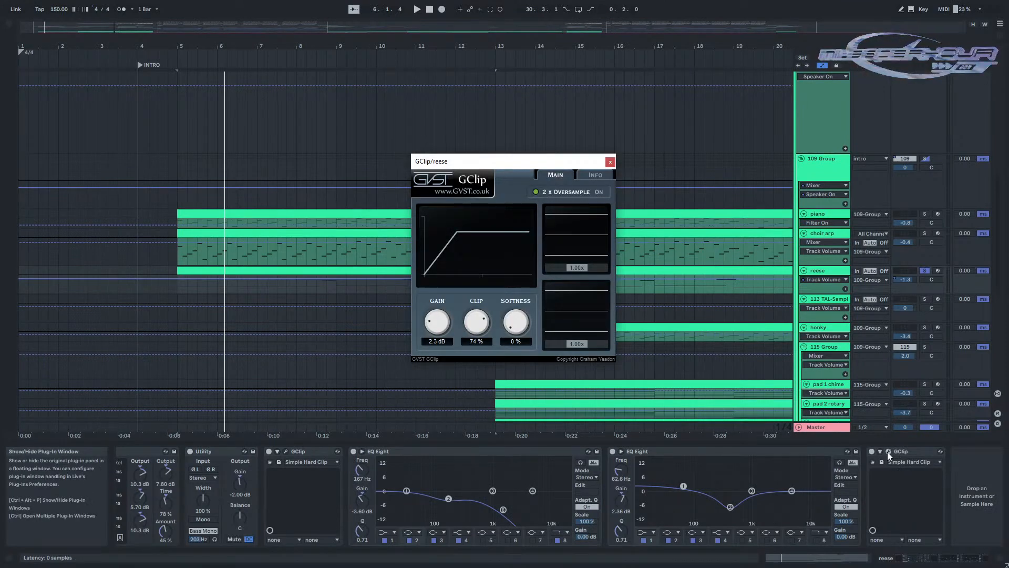
left_click(887, 451)
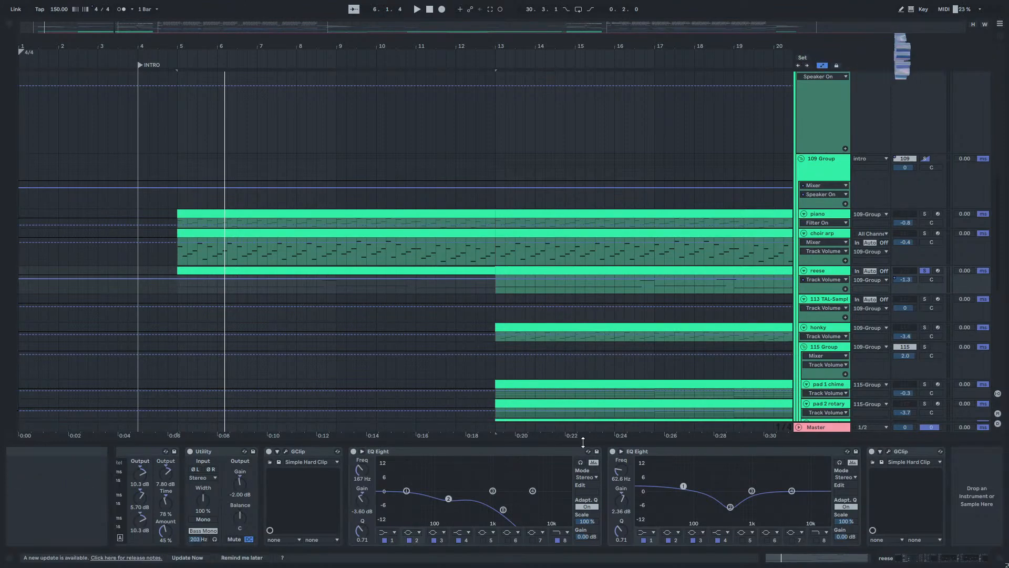
left_click_drag(589, 442, 587, 547)
Fold the 115 Group and play the upper you lead track soloed from bar 13.
scroll(531, 342, "right", 10)
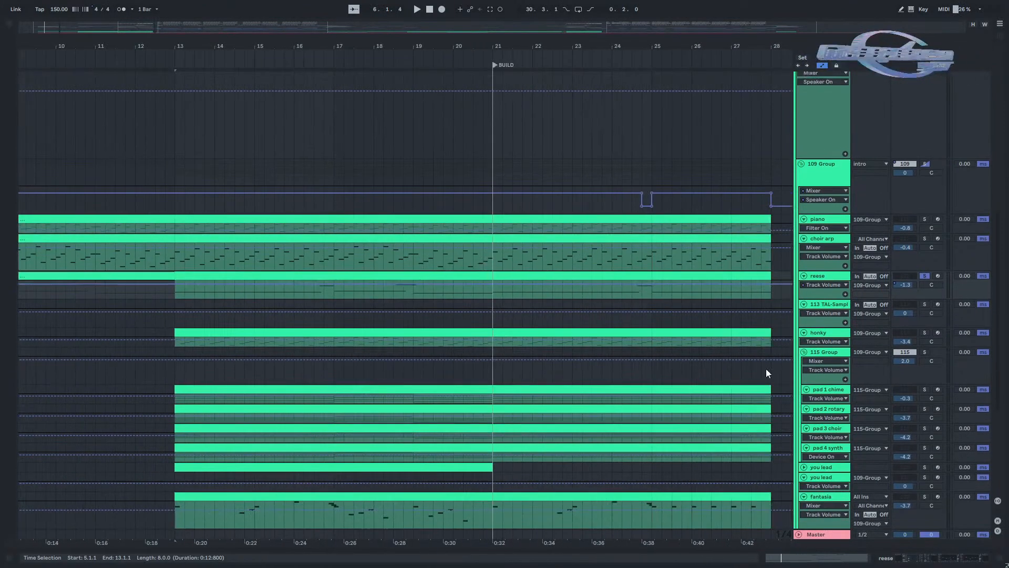
left_click(804, 352)
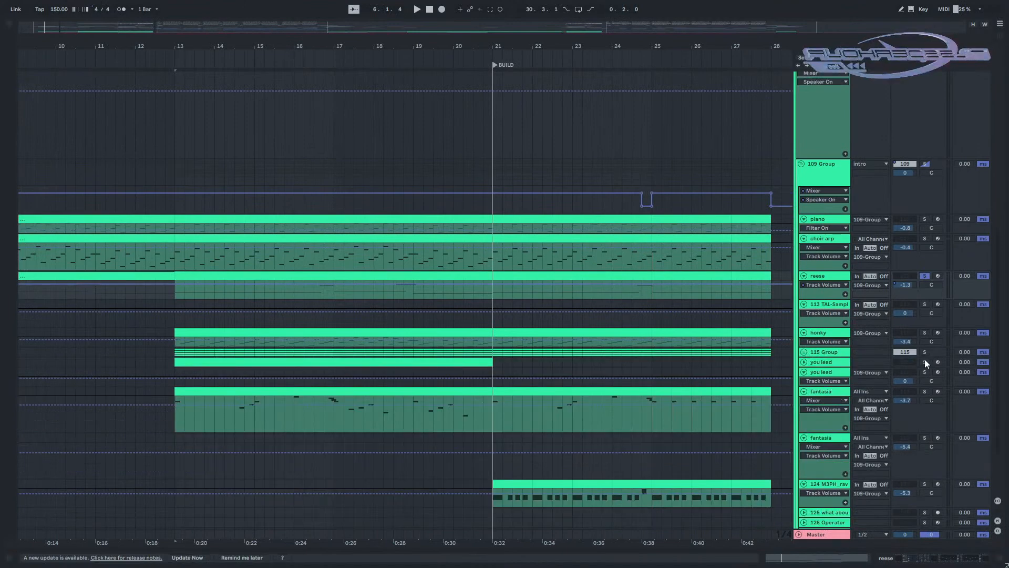
key("space")
left_click(507, 364)
key("space")
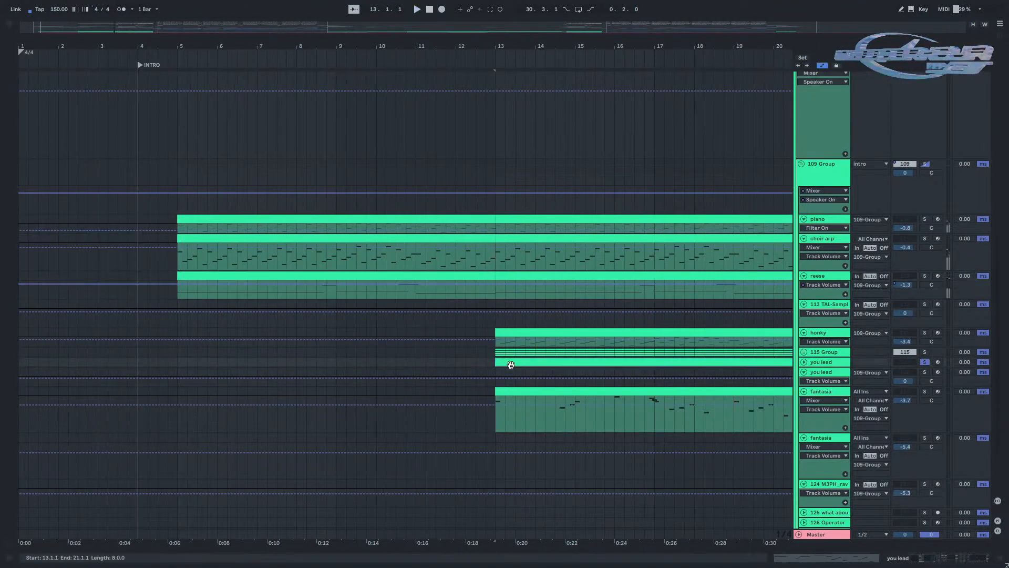
key("space")
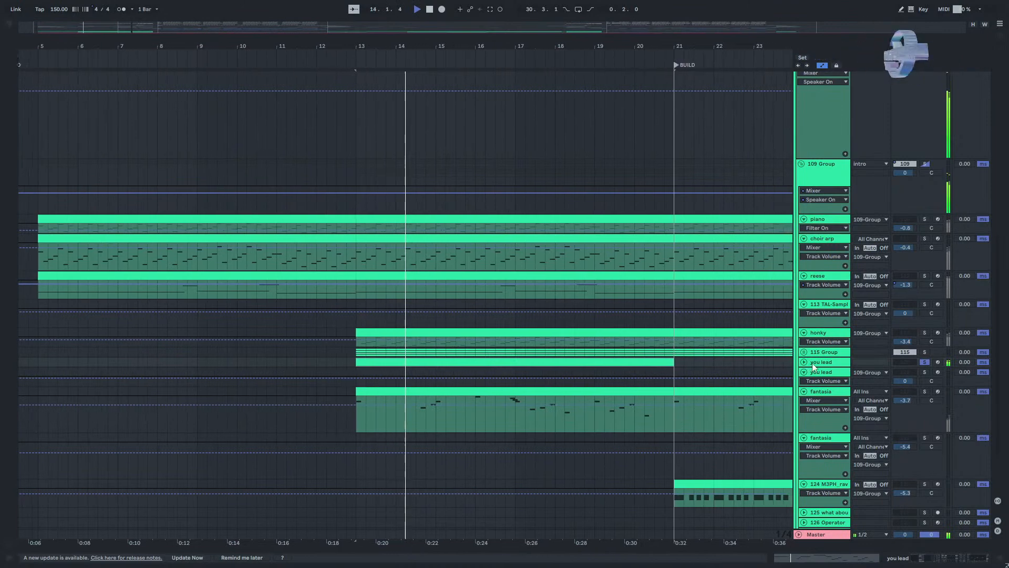
View the upper you lead track's devices, unfold the track and show its MIDI clip in an enlarged note editor.
double_click(808, 363)
scroll(851, 462, "right", 3)
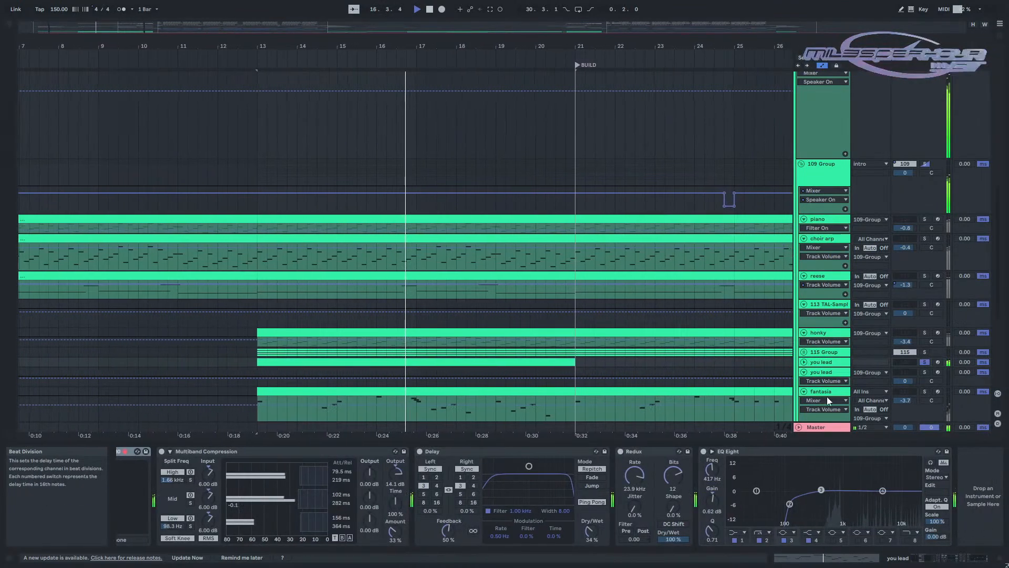
left_click(803, 363)
left_click(451, 370)
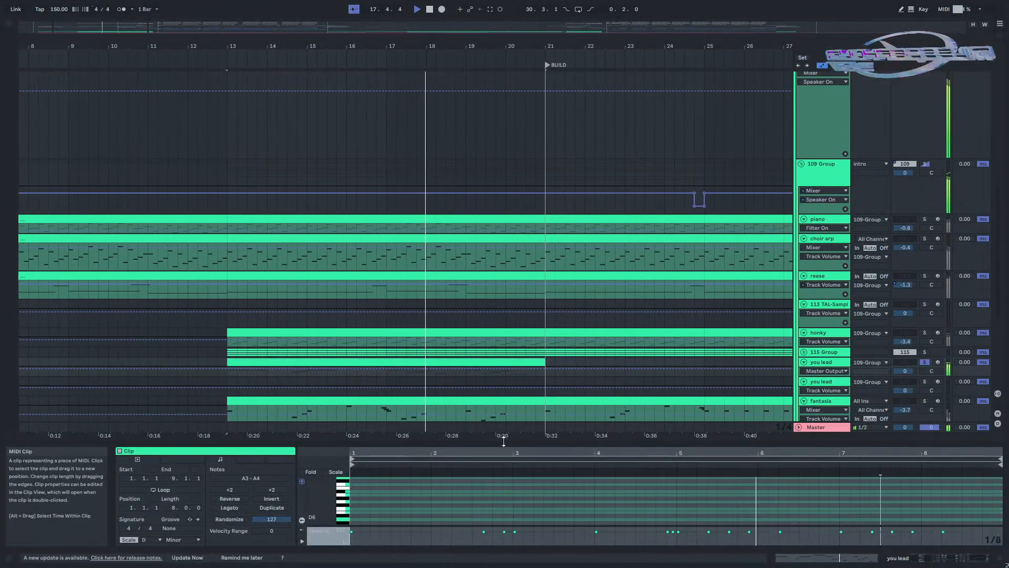
left_click_drag(507, 440, 534, 216)
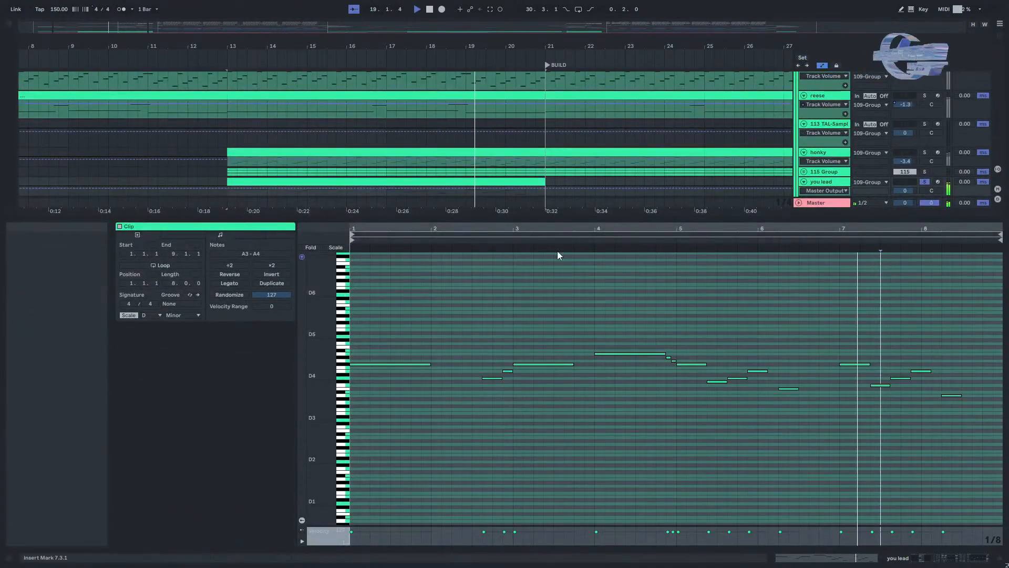
left_click(651, 298)
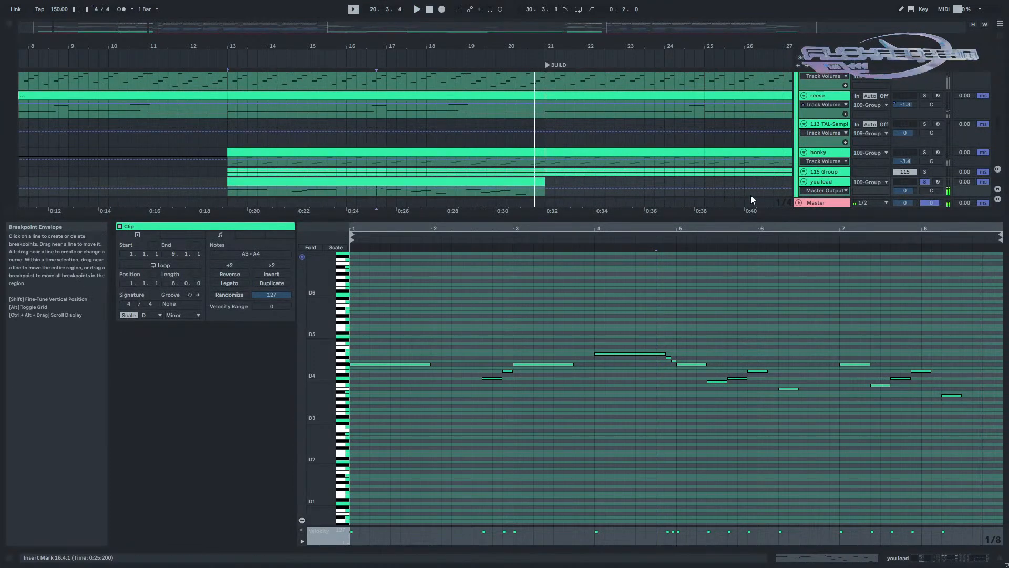
Unfold the 115 Group, show the notes of the pad 1 chime clip at bar 13 and solo that track.
left_click(804, 172)
scroll(354, 174, "down", 3)
left_click(338, 144)
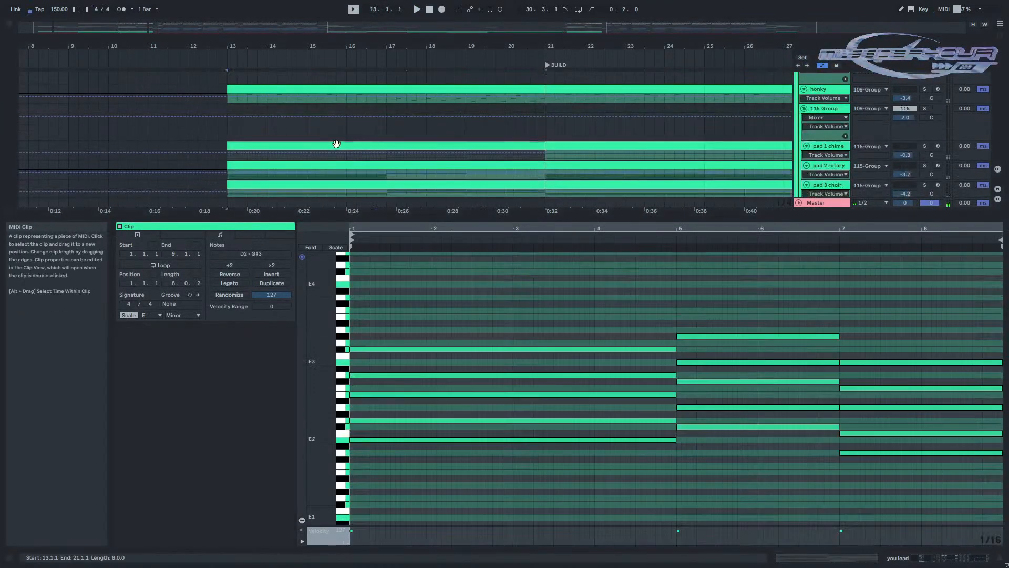
left_click(925, 146)
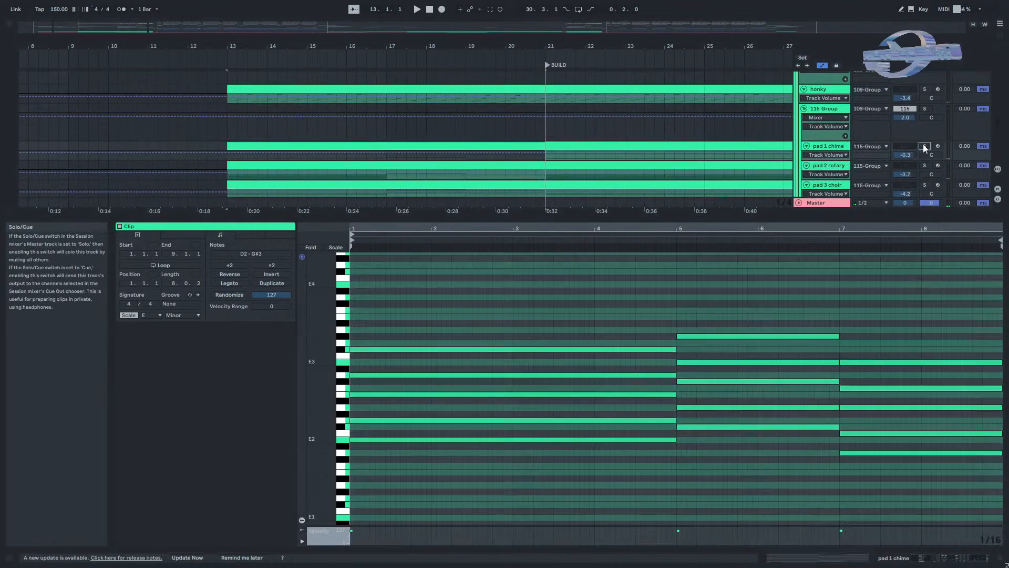
Audition the three chords of the pad 1 chime clip and the second chord's top note G#3, and hide the note editor.
left_click_drag(427, 286, 533, 533)
key("space")
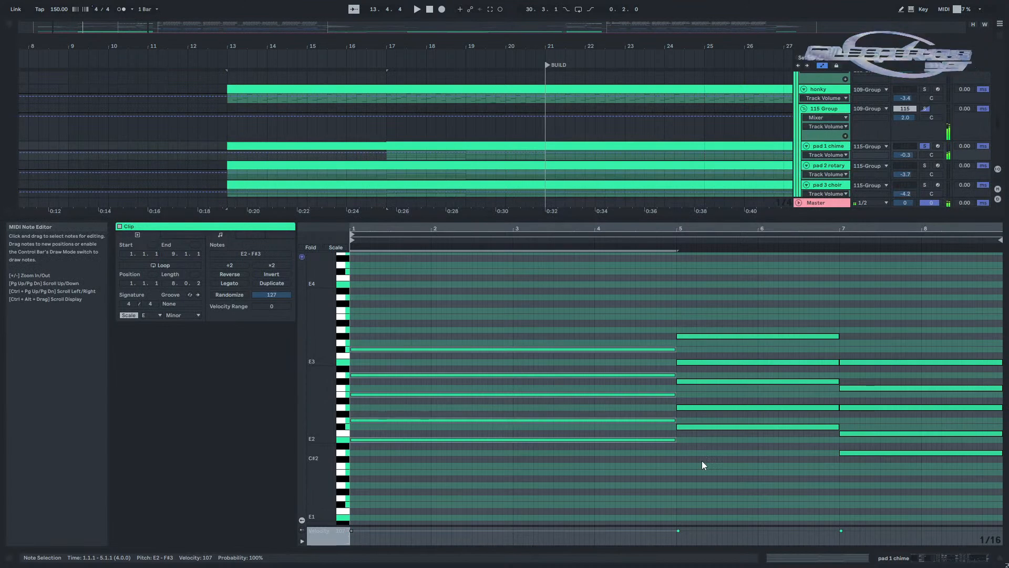
left_click_drag(703, 462, 707, 329)
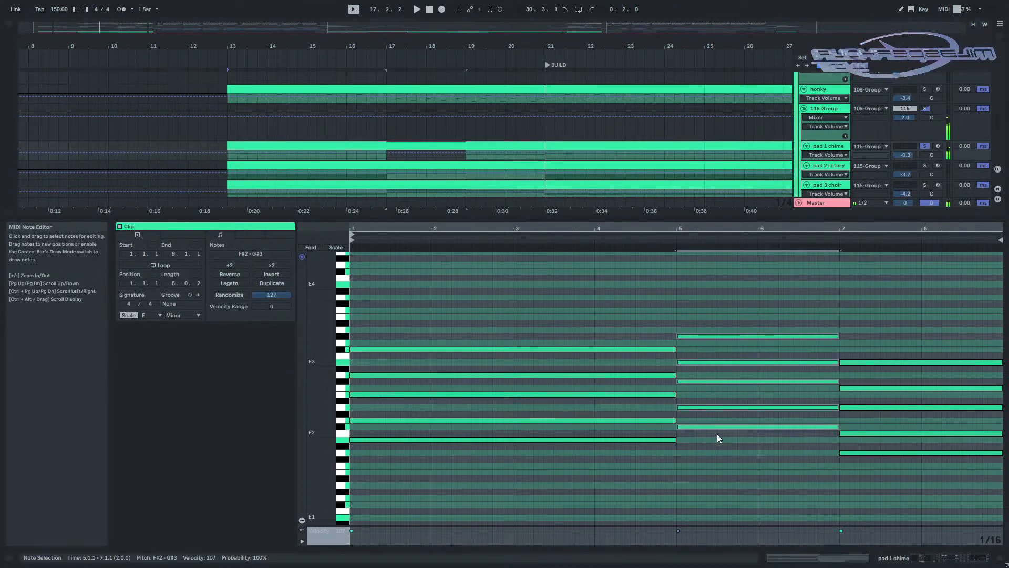
left_click(681, 381)
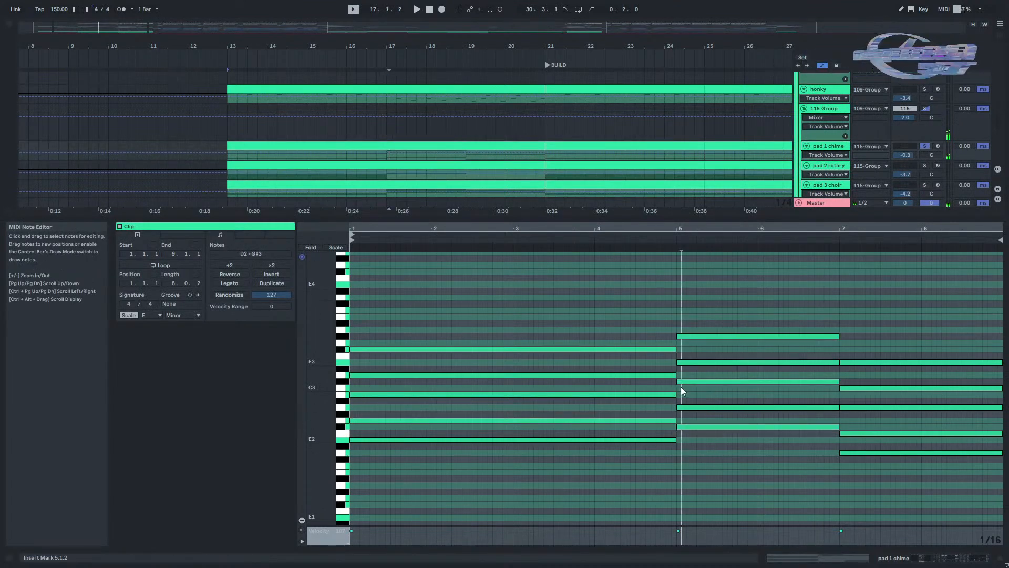
left_click(683, 336)
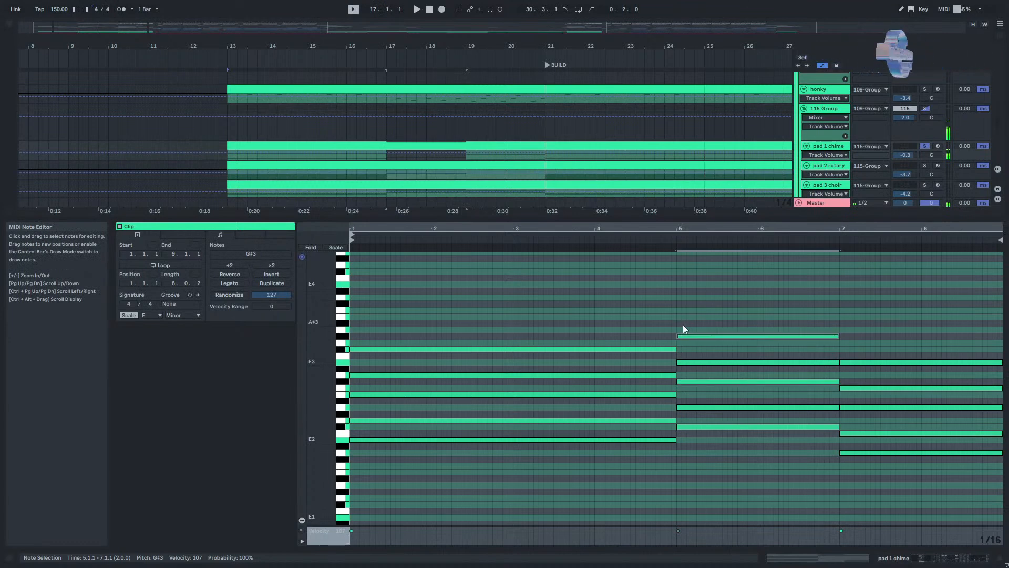
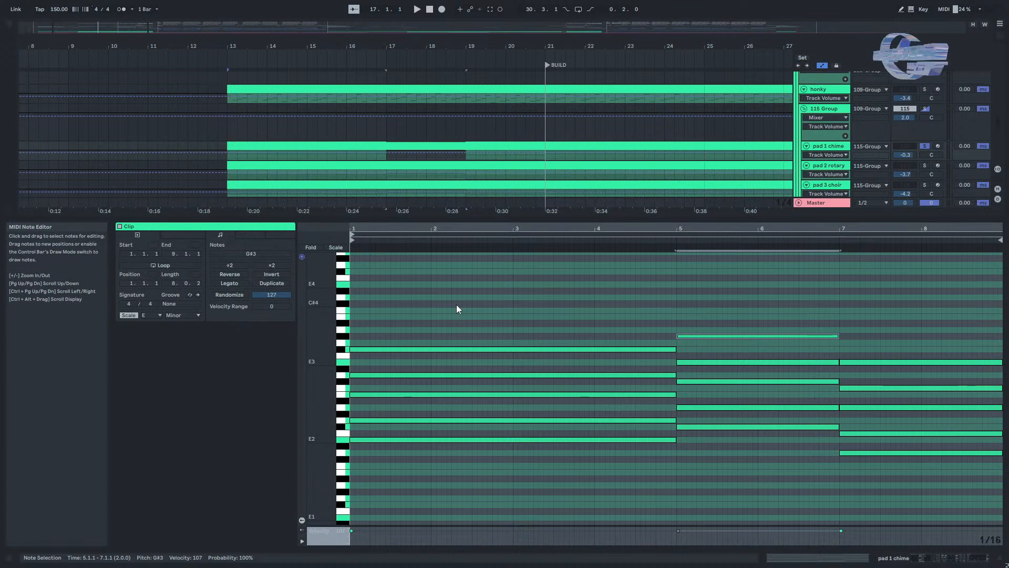
left_click_drag(681, 462, 649, 112)
left_click_drag(720, 458, 736, 138)
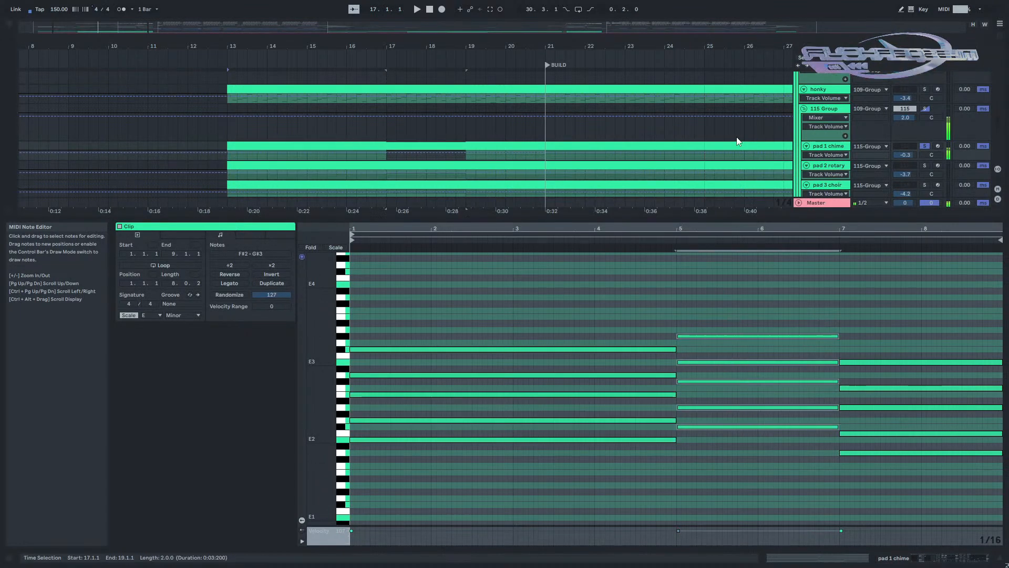
left_click_drag(861, 484, 856, 337)
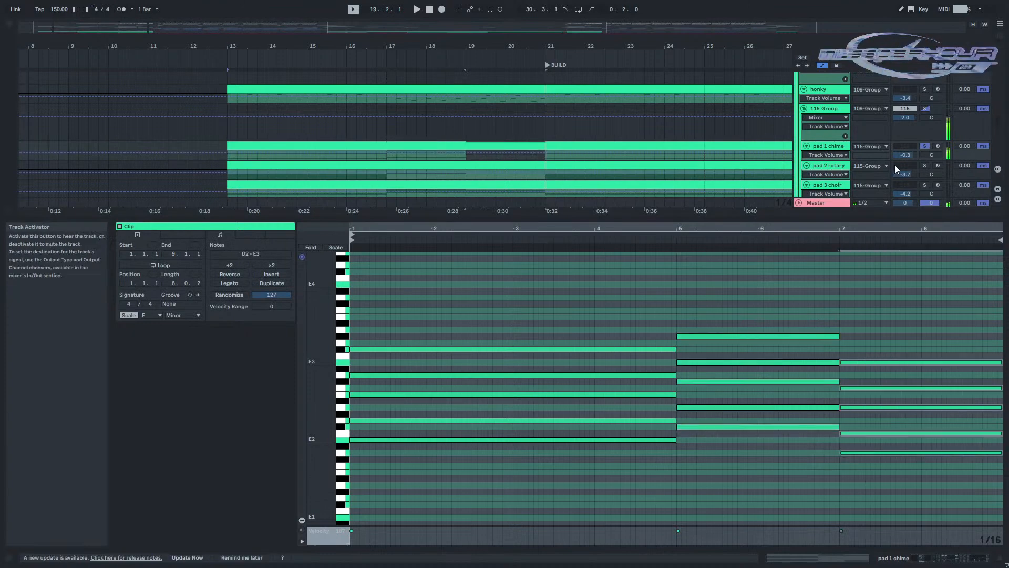
left_click_drag(845, 220, 811, 520)
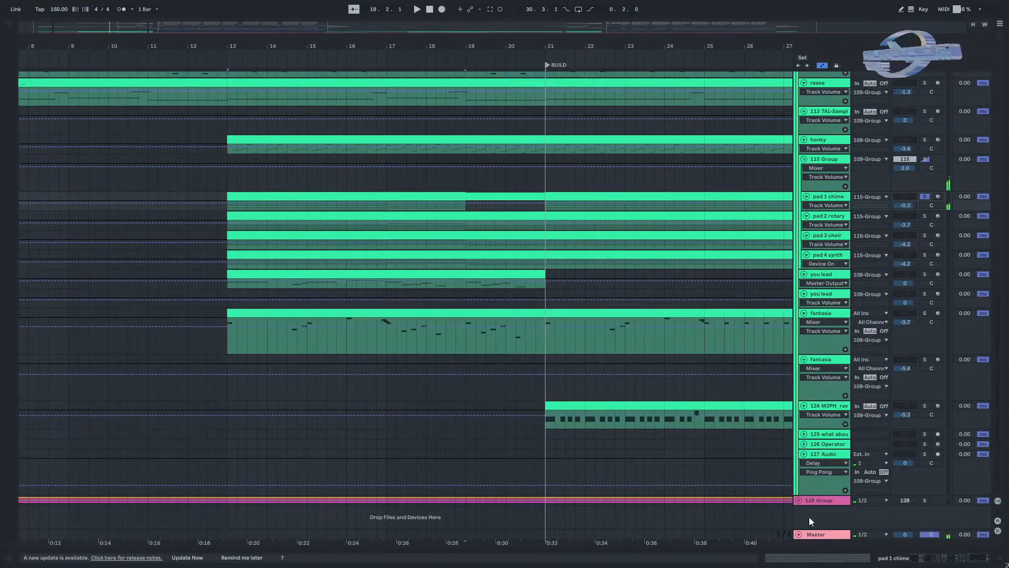
double_click(455, 193)
left_click_drag(665, 440, 677, 200)
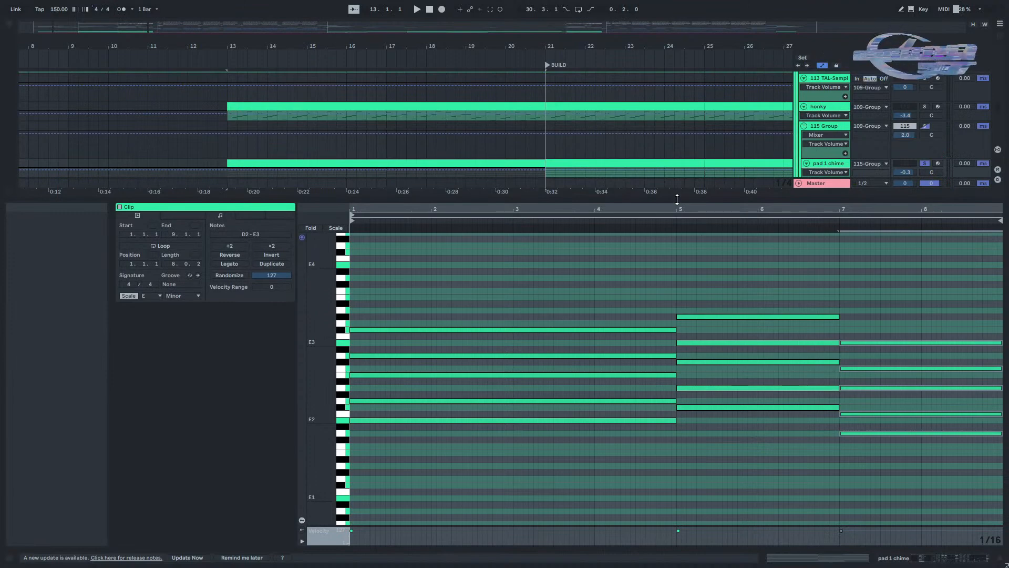
left_click_drag(677, 199, 677, 547)
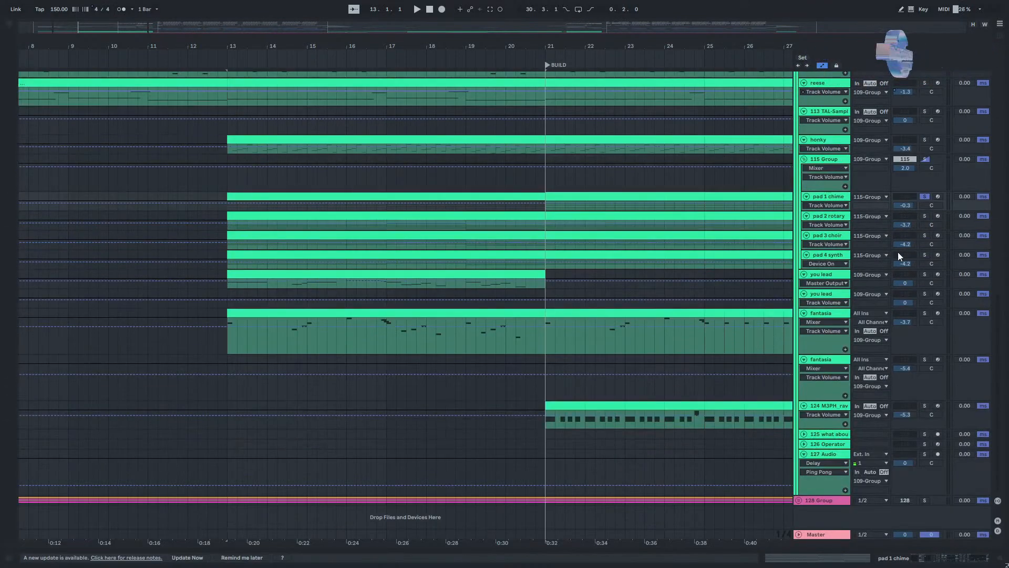
Solo the upper you lead track, show its clip in an enlarged note editor and set the clip's scale root to E.
double_click(435, 272)
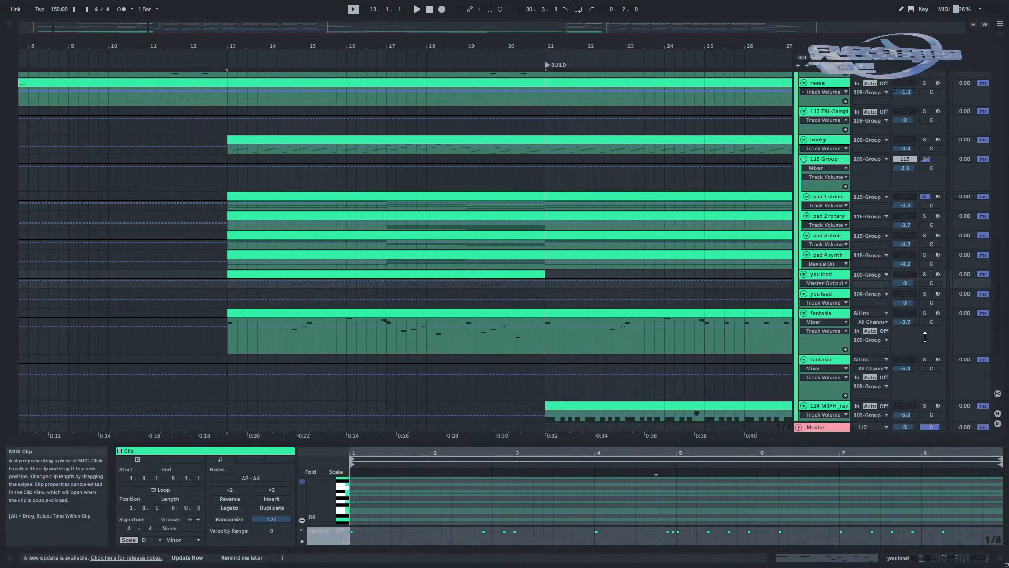
left_click(924, 273)
left_click_drag(795, 442, 795, 171)
left_click(152, 283)
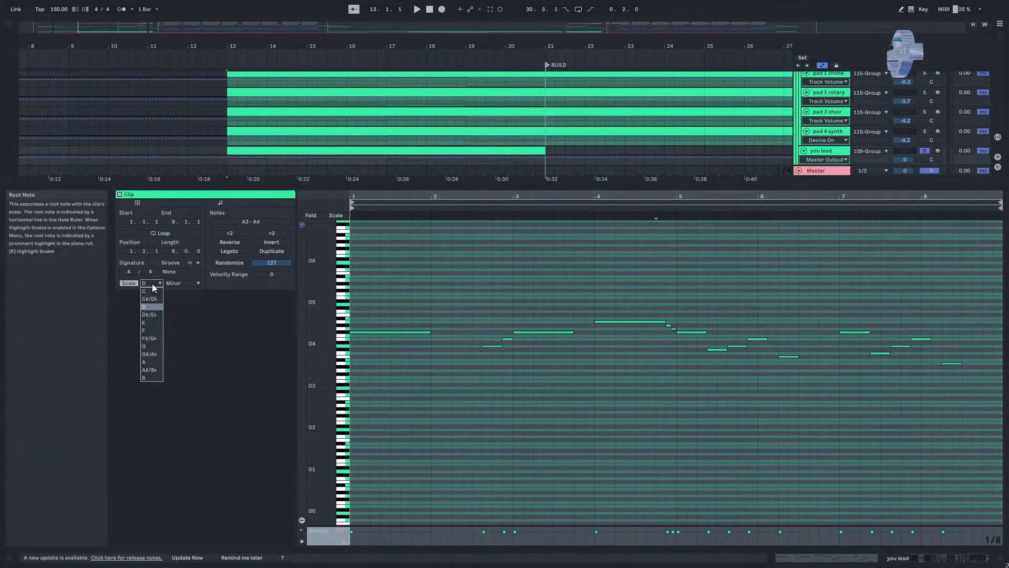
left_click(152, 323)
Audition individual notes of the you lead melody, from the opening bars through the phrase in clip bar 5.
left_click(379, 360)
left_click(494, 344)
left_click(494, 345)
left_click(508, 339)
left_click(530, 332)
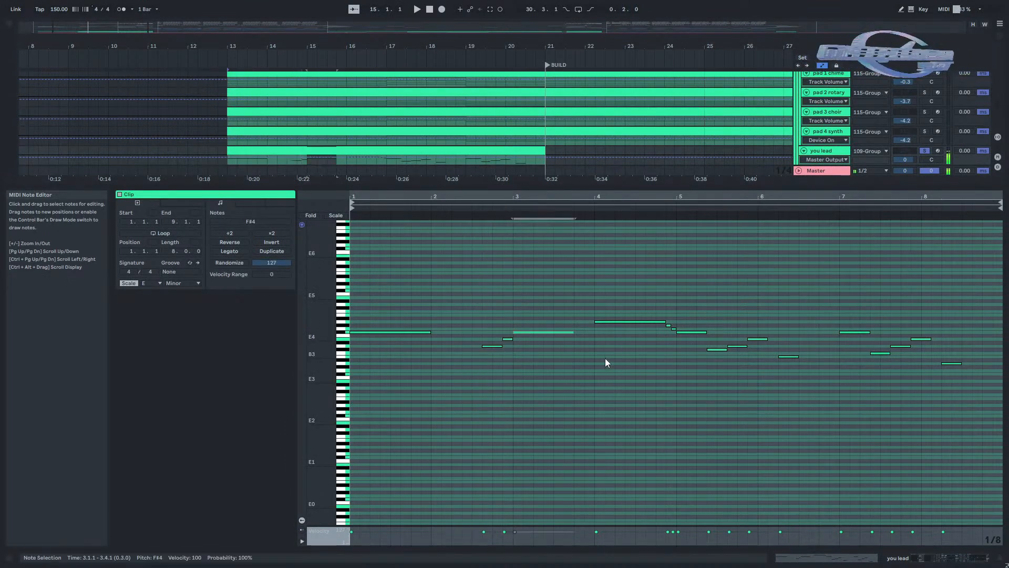
left_click(654, 322)
left_click(679, 331)
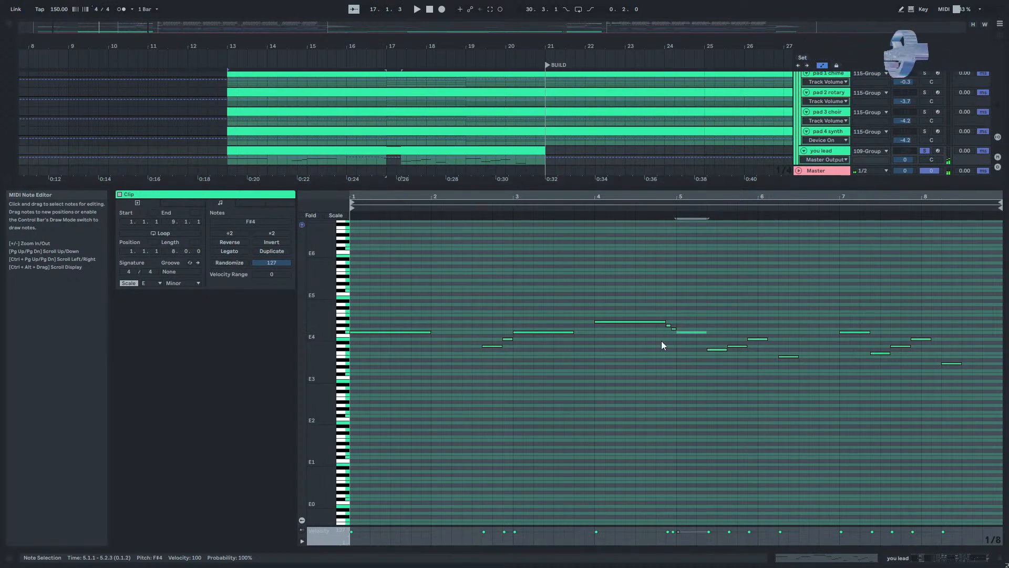
left_click(717, 365)
mouse_move(717, 362)
left_mouse_down()
mouse_move(718, 333)
mouse_move(737, 327)
left_mouse_up()
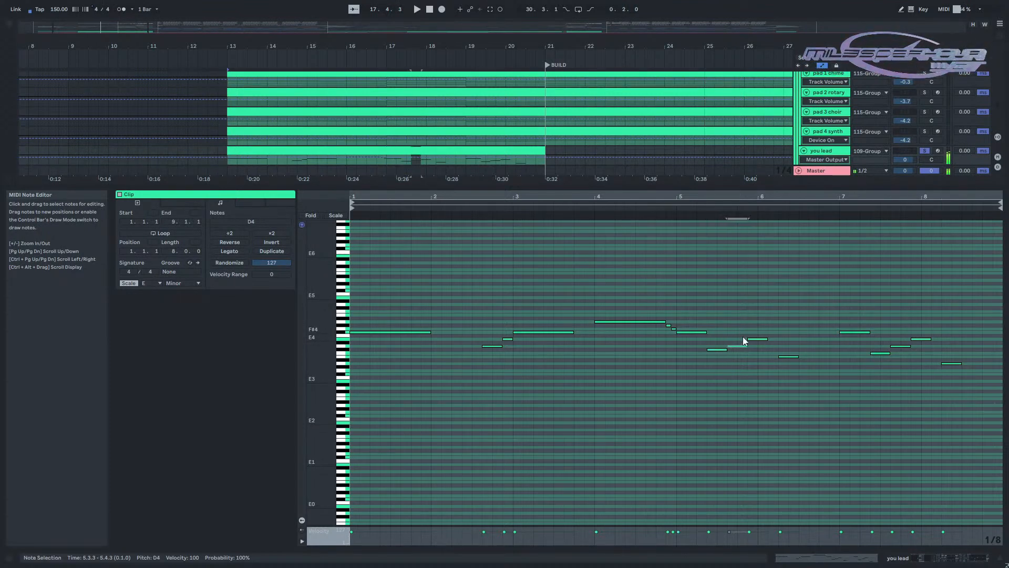
Set the you lead clip's scale root to F#/Gb and audition the F#4 note at clip bar 5.
left_click(152, 282)
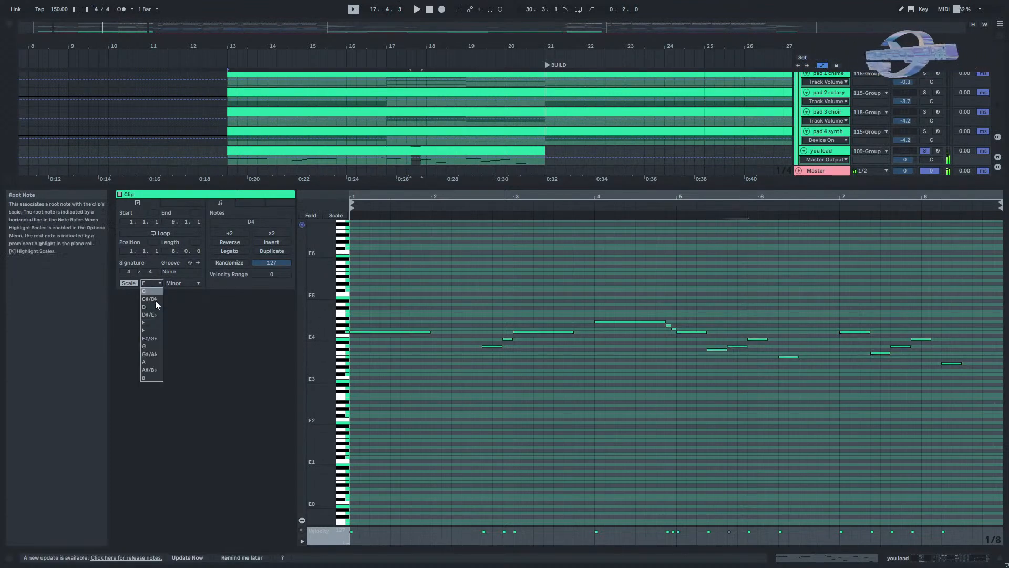
left_click(149, 338)
left_click_drag(718, 379, 697, 332)
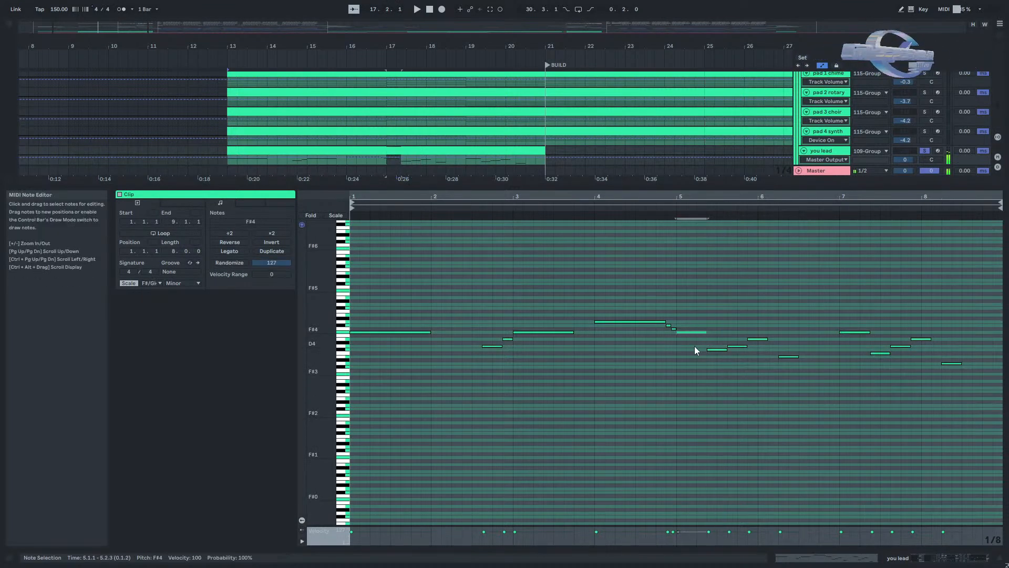
Audition the you lead melody notes from clip bar 5 through the B3 note in clip bar 6.
left_click_drag(716, 365, 760, 332)
left_click_drag(790, 386, 795, 336)
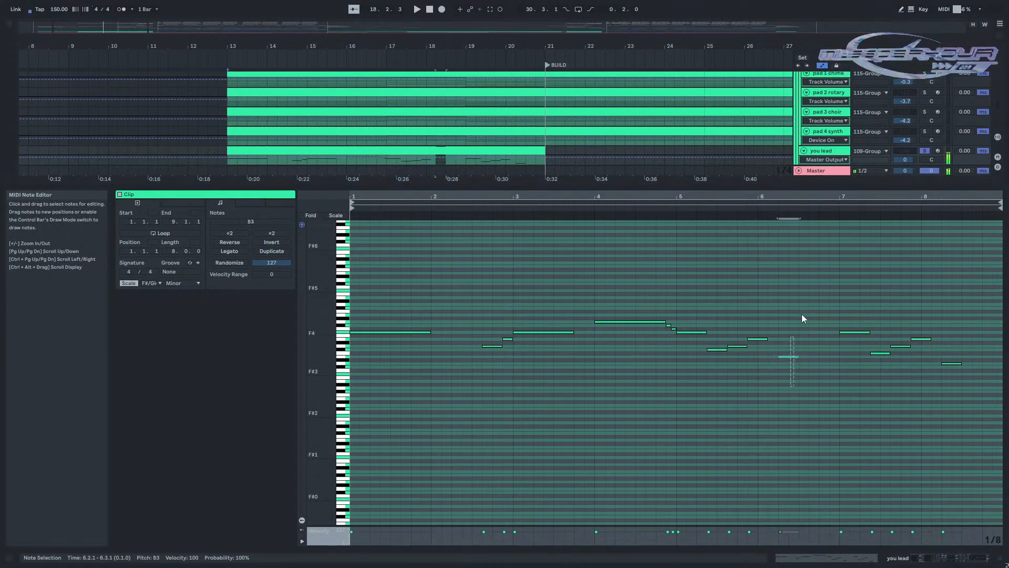
left_click(800, 324)
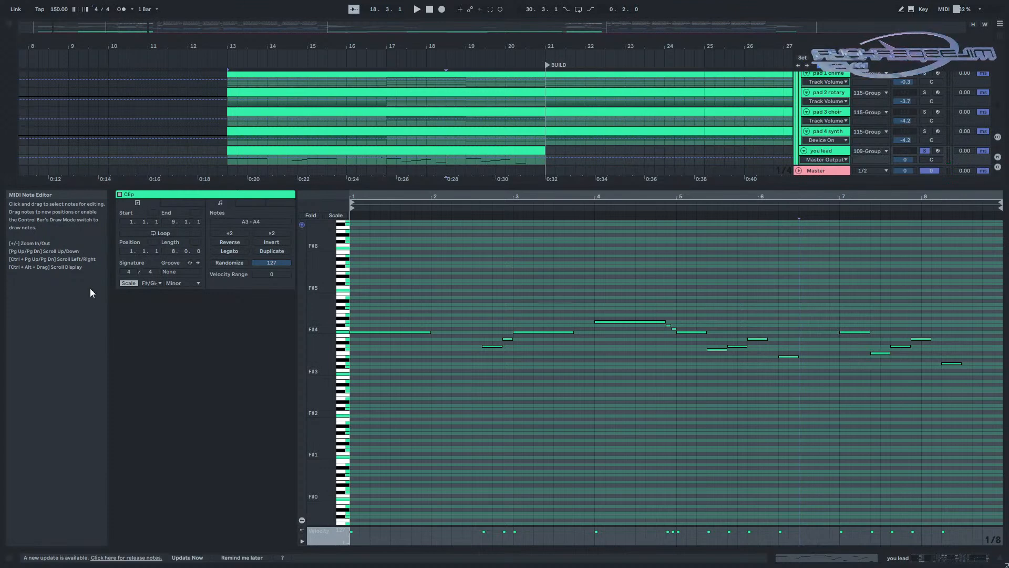
Set the you lead clip's scale root to D and audition the melody's closing notes in clip bars 7 and 8.
left_click(151, 283)
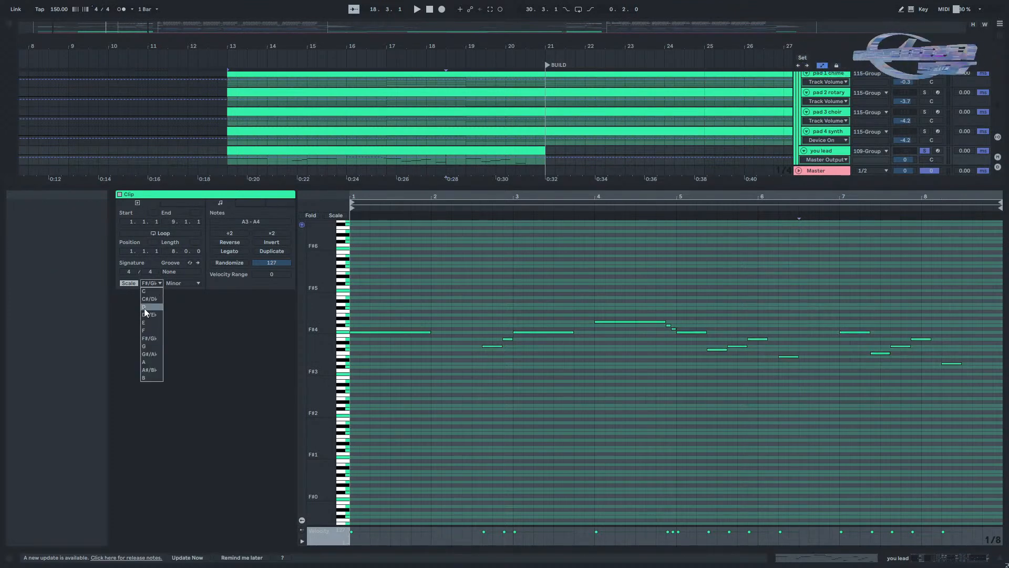
left_click(145, 307)
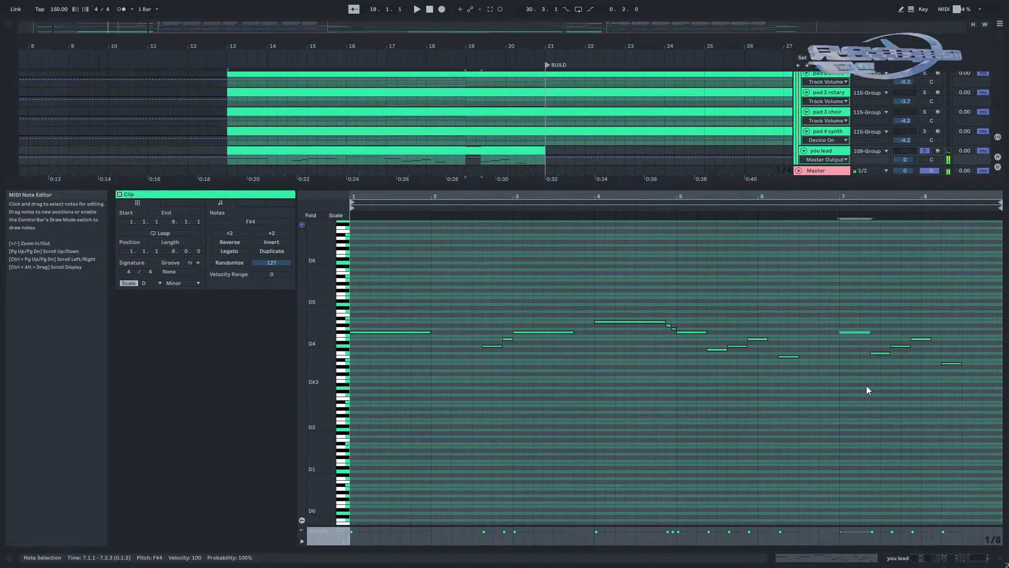
left_click(881, 353)
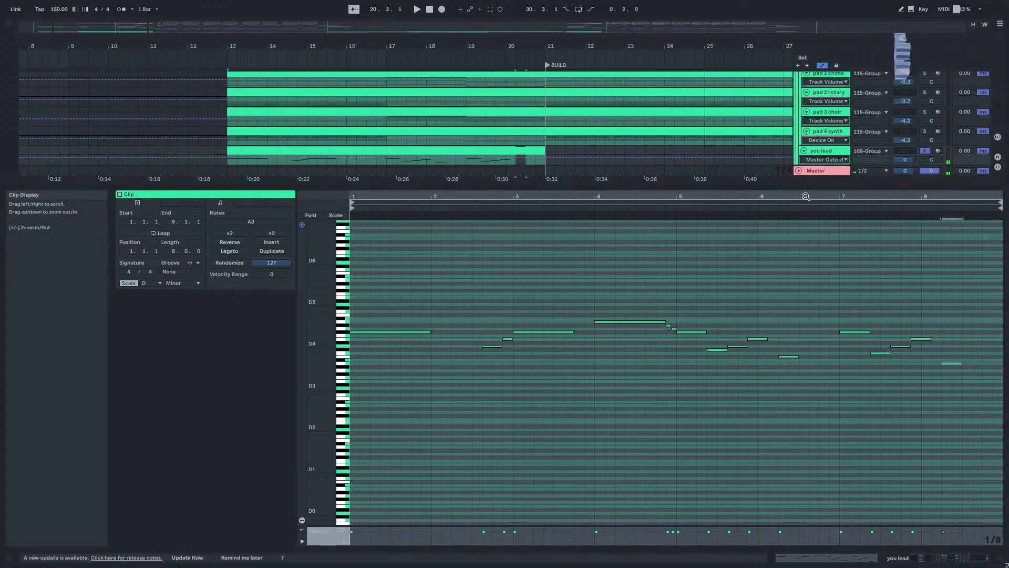
key("ctrl+alt+l")
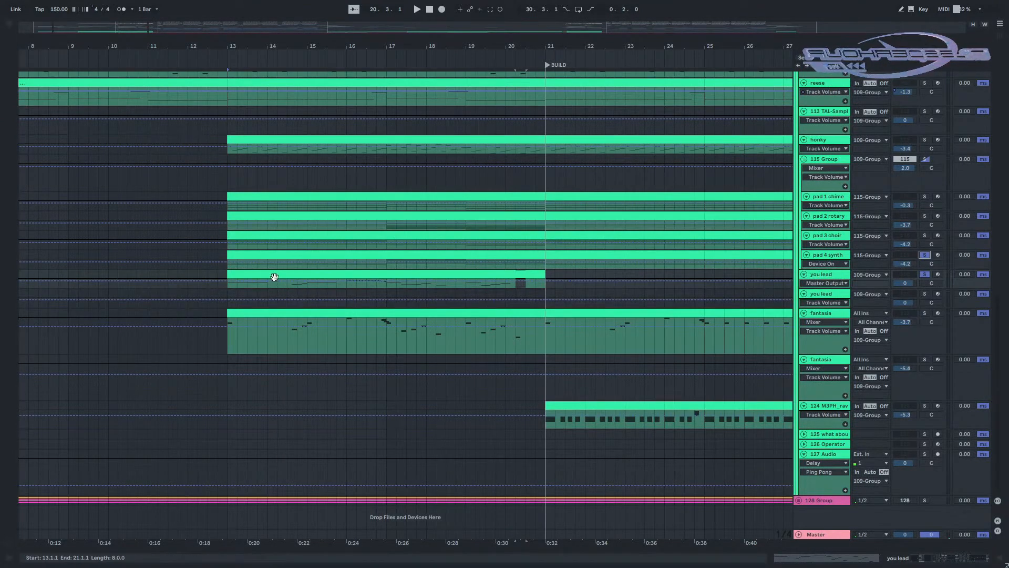
Play the soloed pad 4 synth and upper you lead tracks together from bar 13 towards the build.
left_click(275, 277)
key("space")
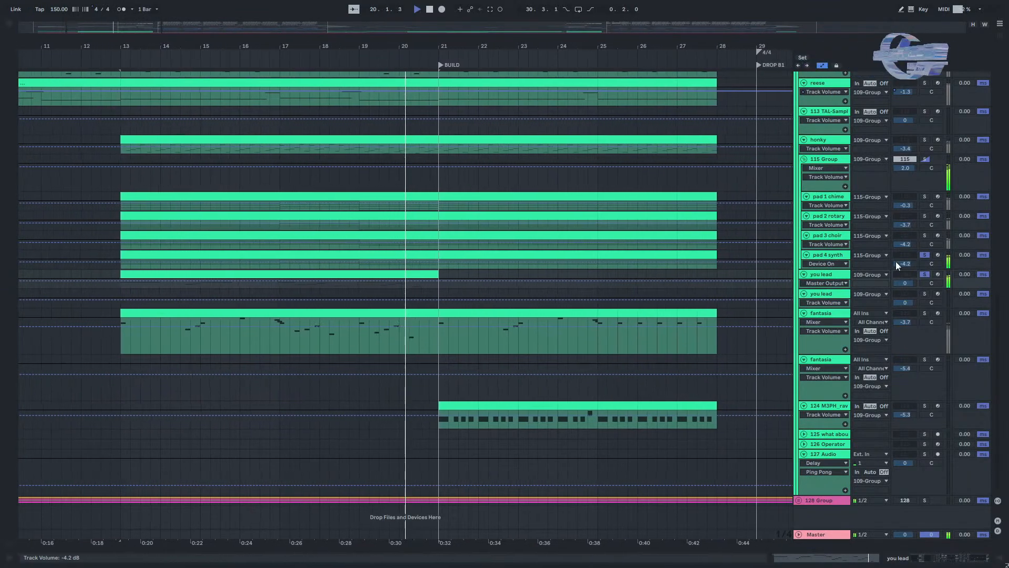
left_click(329, 291)
left_click_drag(428, 288, 724, 293)
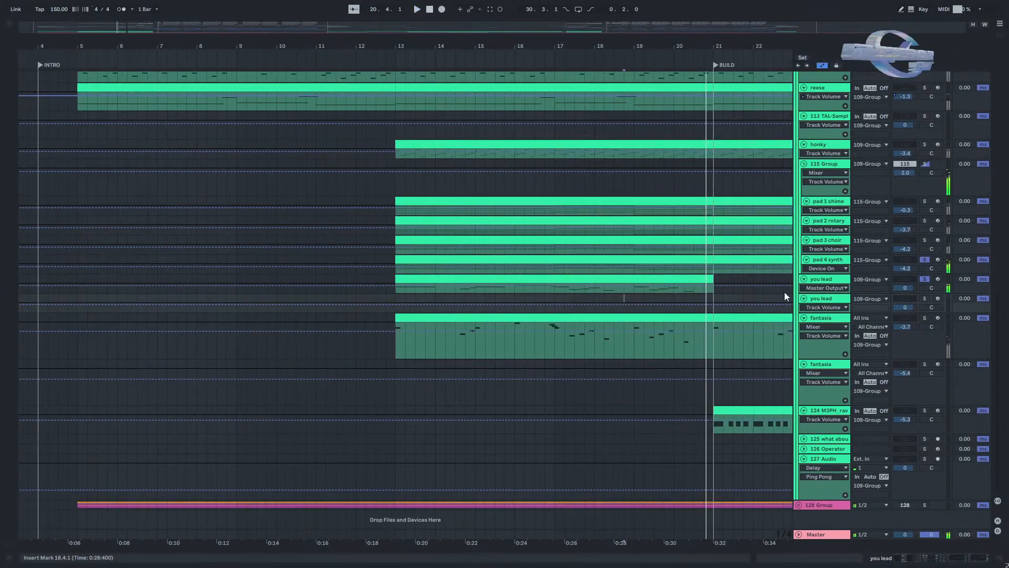
Clear the existing solos and solo only the upper you lead track.
left_click(923, 279)
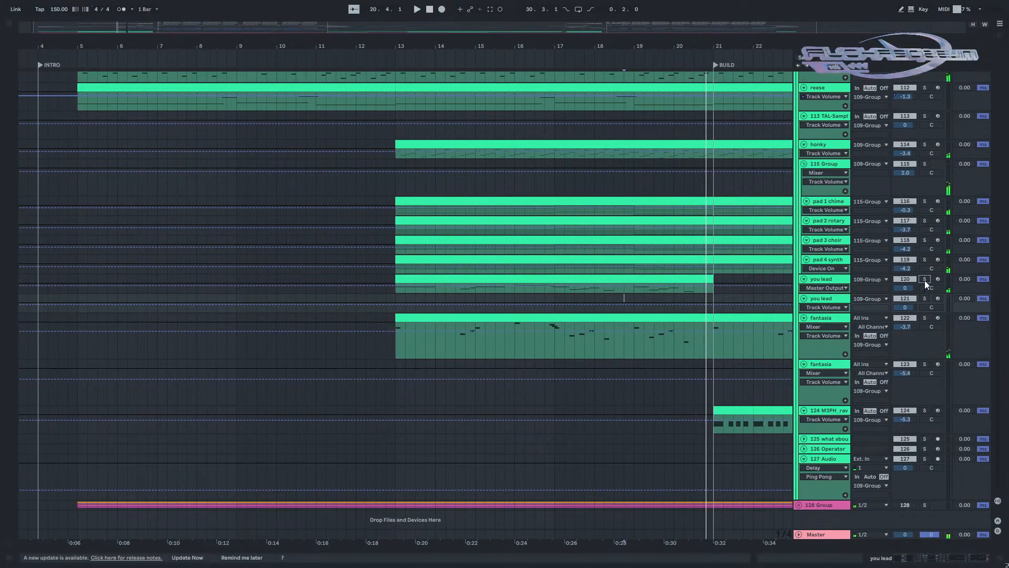
left_click(924, 279)
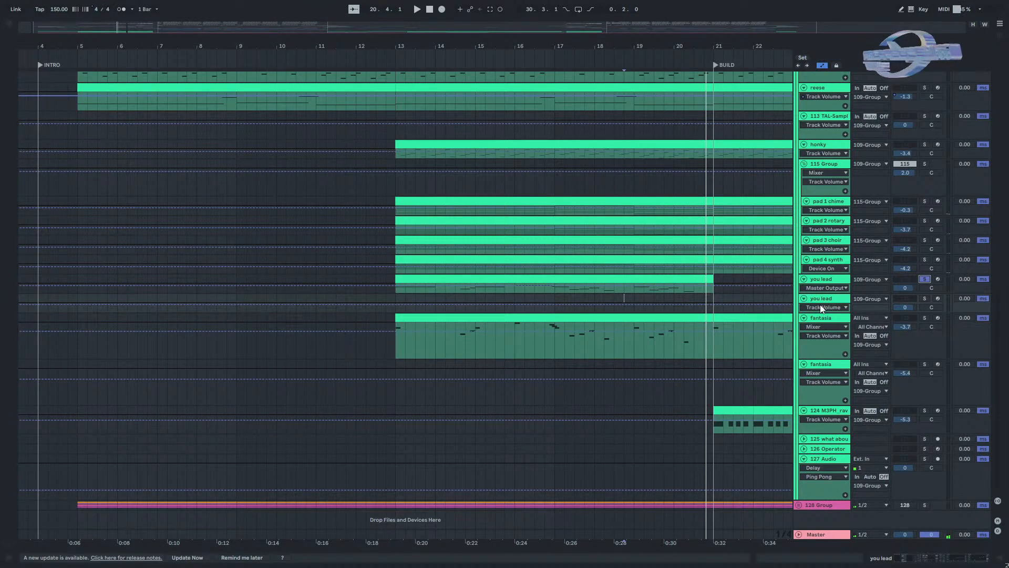
left_click(401, 348)
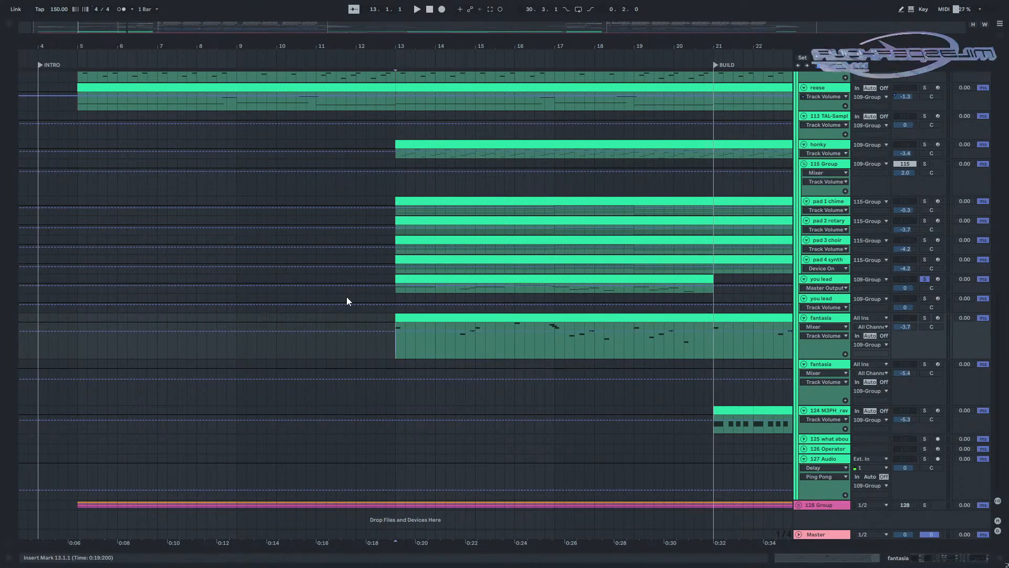
left_click(347, 277)
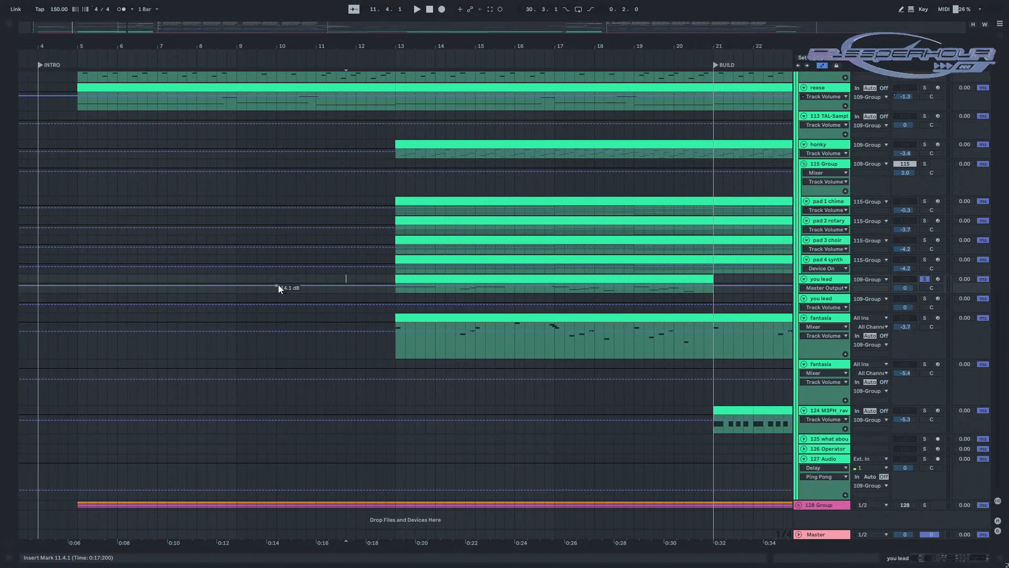
Solo the upper fantasia track and examine its device chain, from the JV-1080 instrument through to EQ Eight.
left_click(394, 347)
left_click(925, 317)
double_click(835, 320)
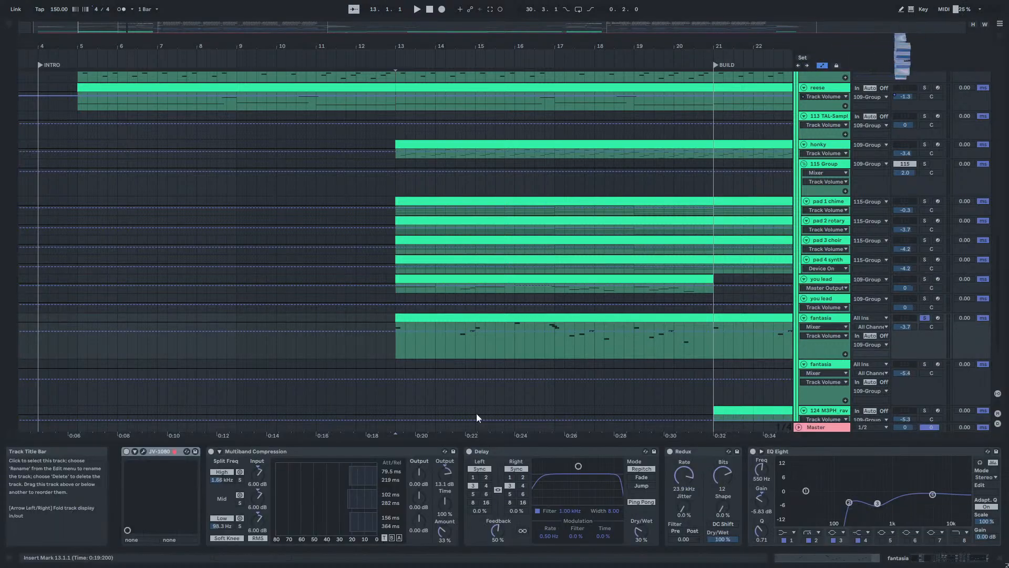
scroll(535, 504, "right", 2)
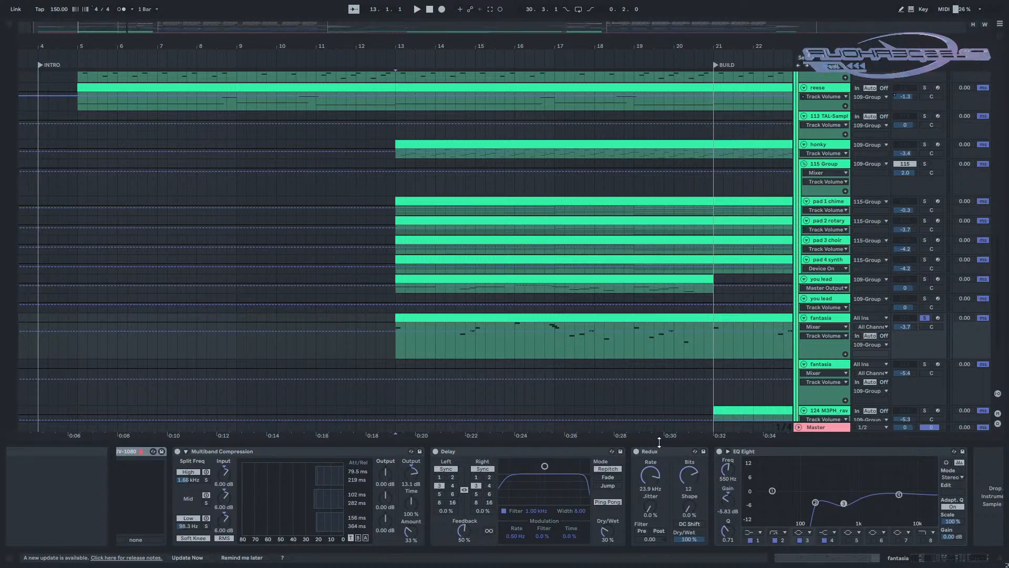
Play the soloed fantasia part from bar 13, bring in the upper you lead, and stop near the build.
left_click_drag(664, 481, 663, 504)
key("space")
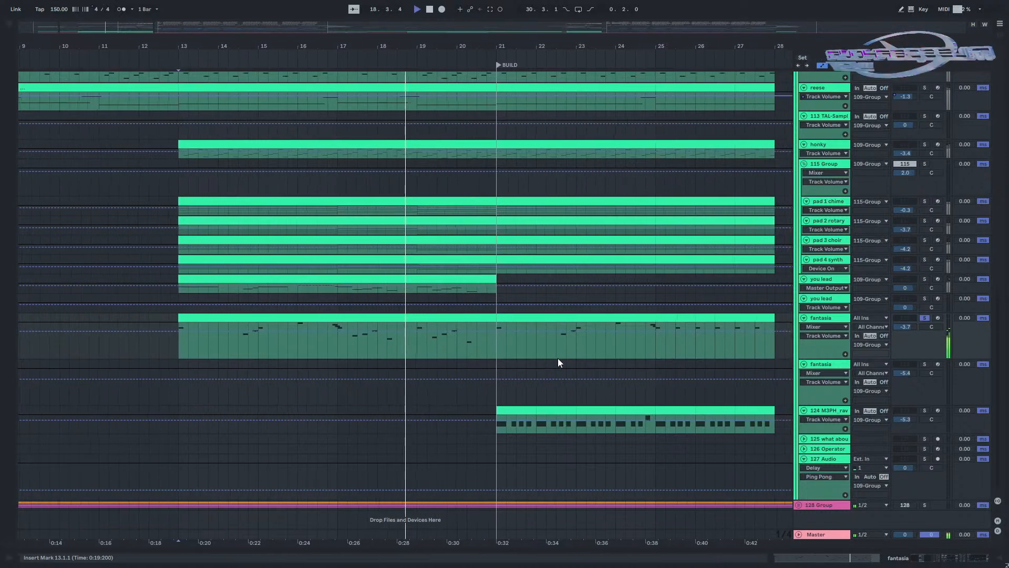
left_click(926, 279, "ctrl")
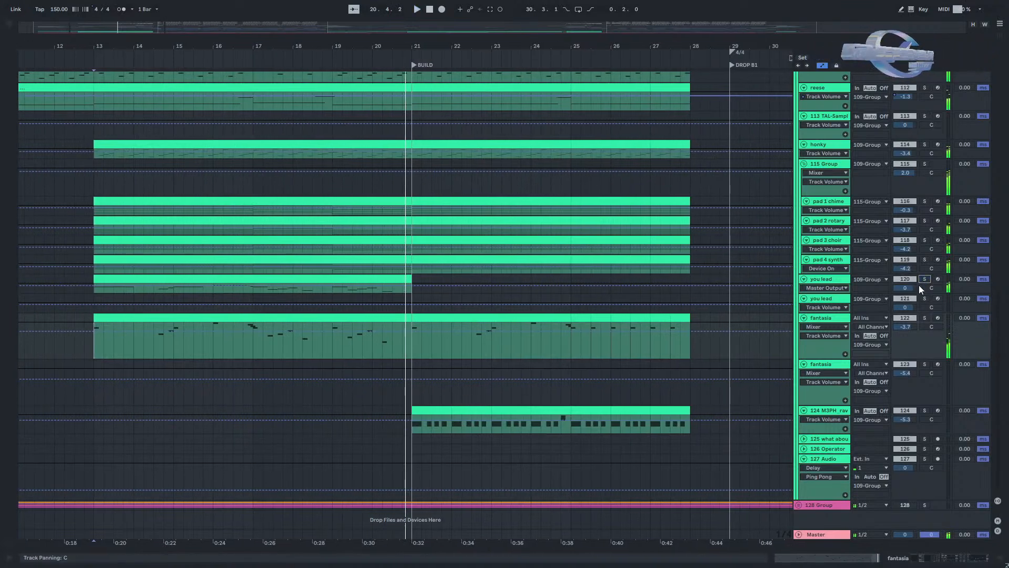
left_click(387, 297)
key("space")
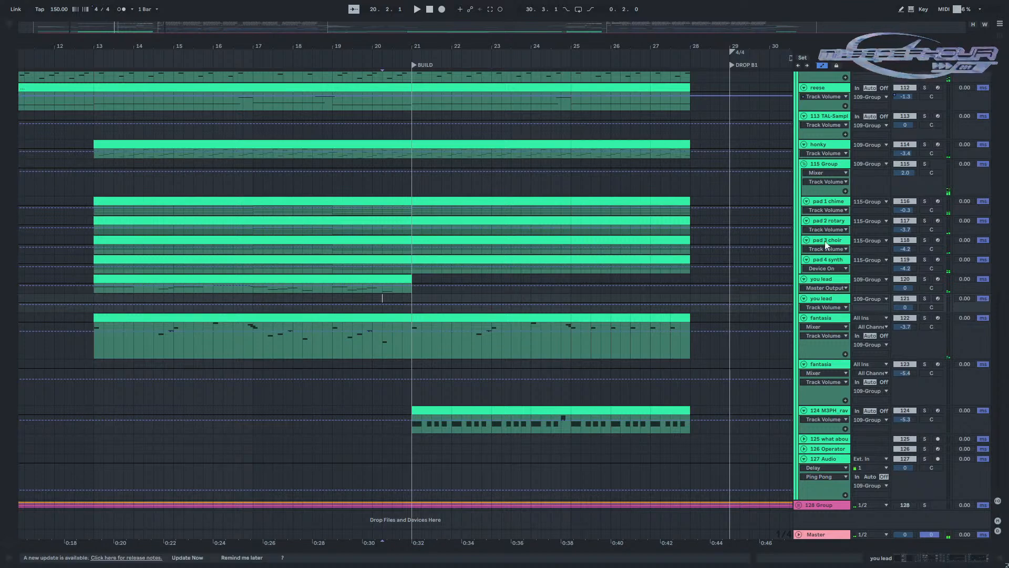
Play the full intro group through the build from bar 21 while looking over its tracks, and stop at bar 28.
left_click(828, 278)
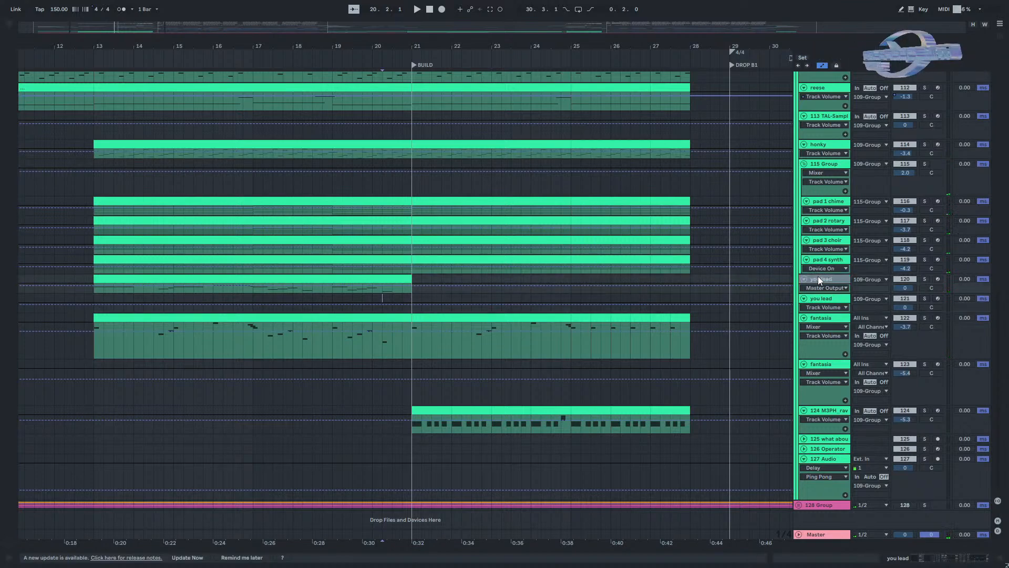
left_click(411, 353)
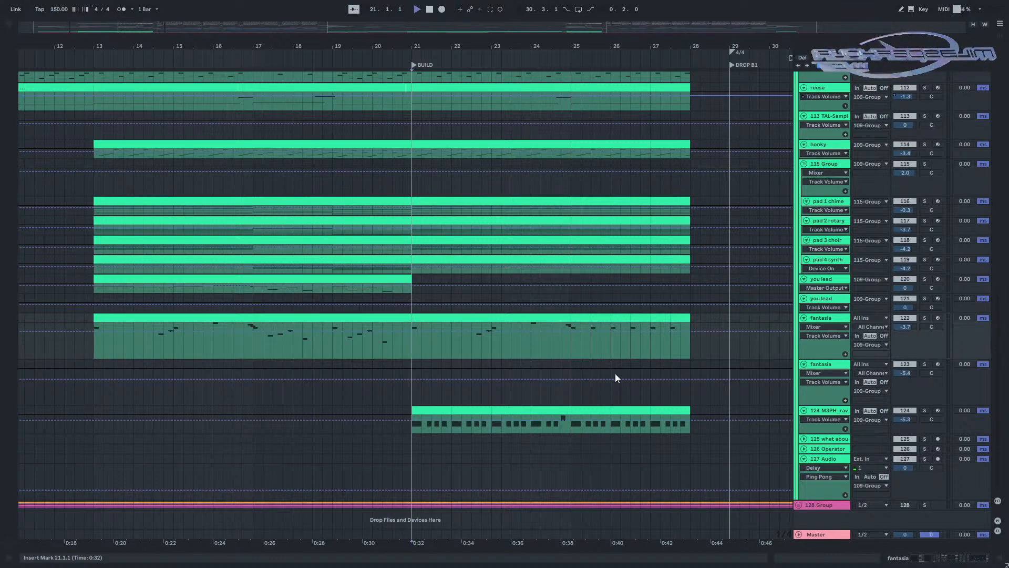
key("space")
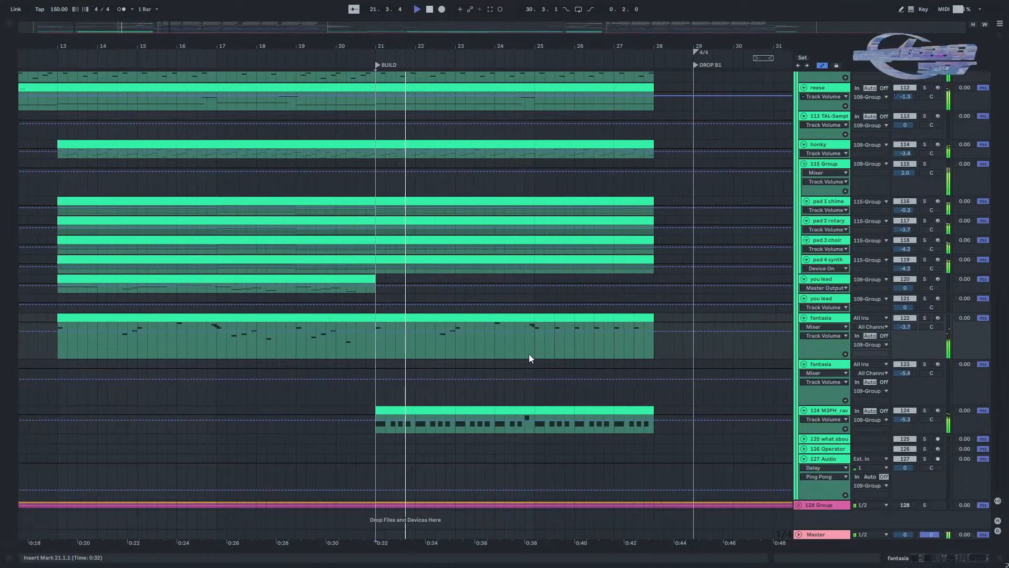
scroll(926, 161, "up", 3)
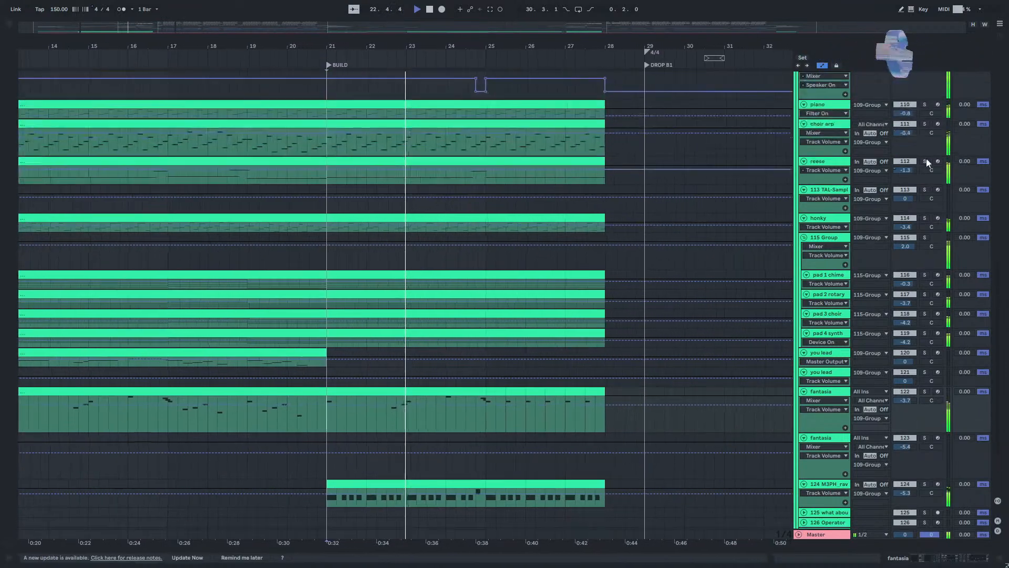
scroll(924, 102, "up", 4)
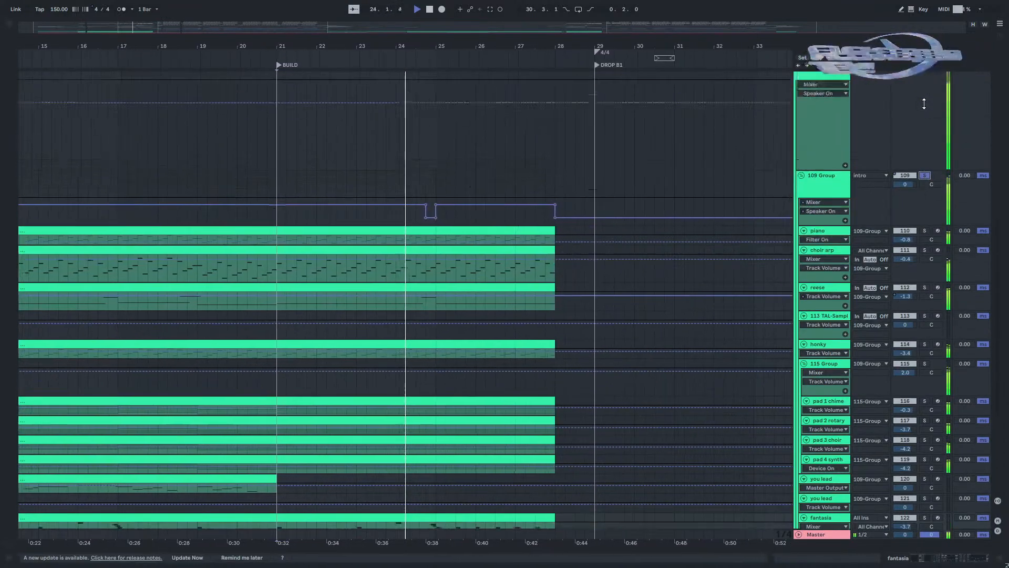
scroll(924, 103, "up", 2)
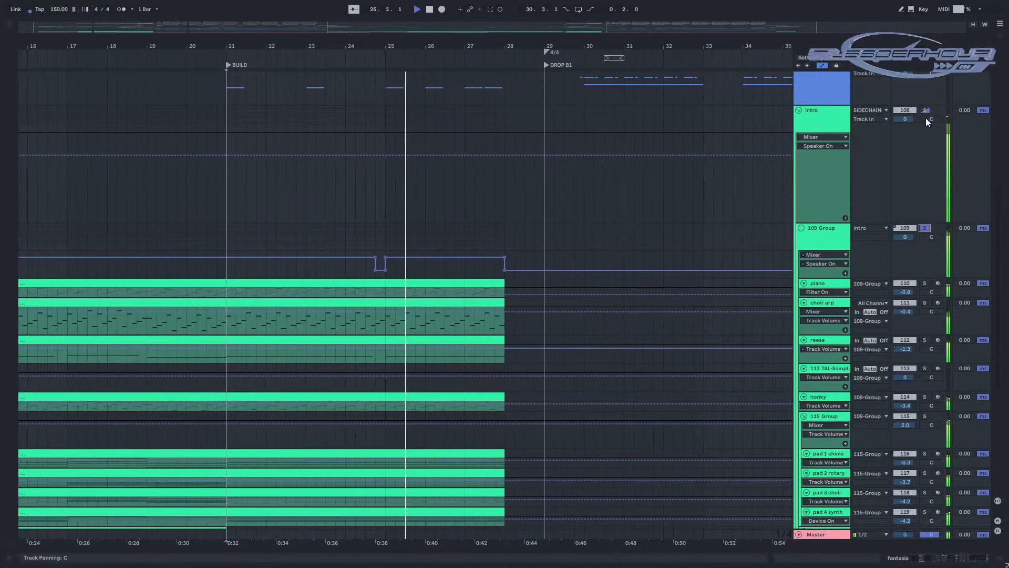
scroll(875, 221, "down", 6)
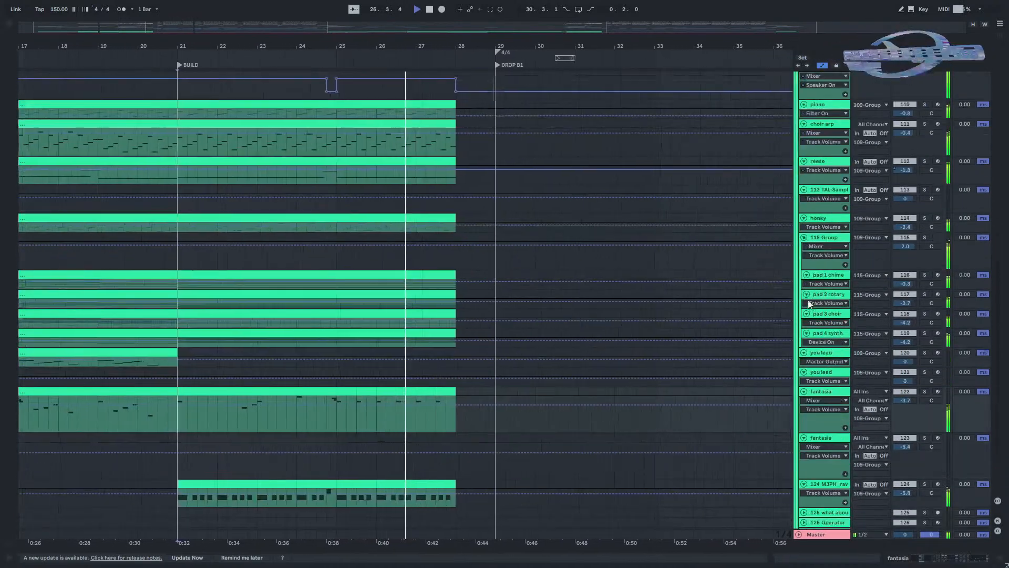
scroll(809, 304, "down", 3)
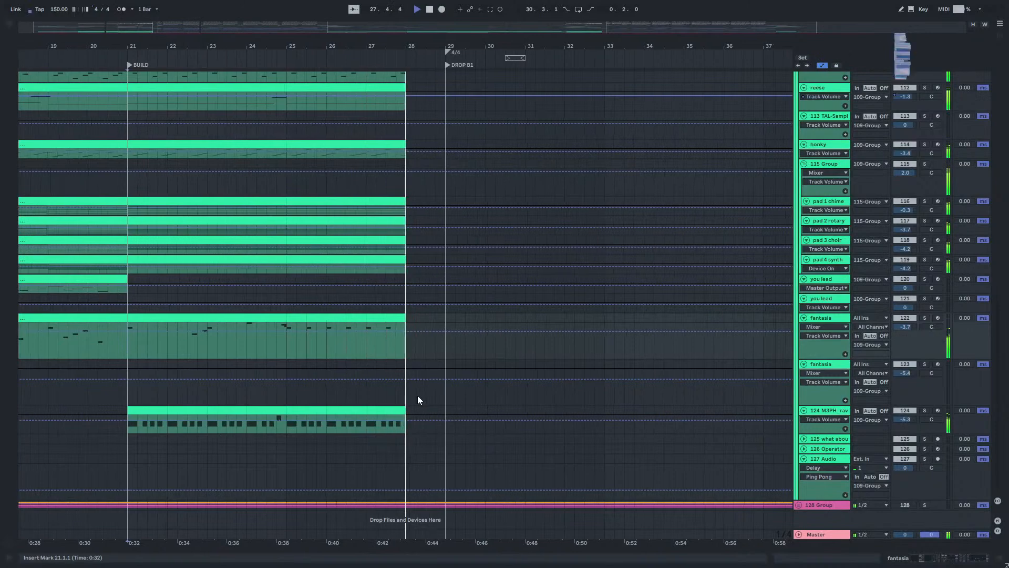
key("space")
Solo the 124 M3PH_rave stab track, play its part in the build and examine its sampler, EQ Eight and Delay.
left_click_drag(266, 403, 560, 398)
left_click_drag(414, 419, 374, 418)
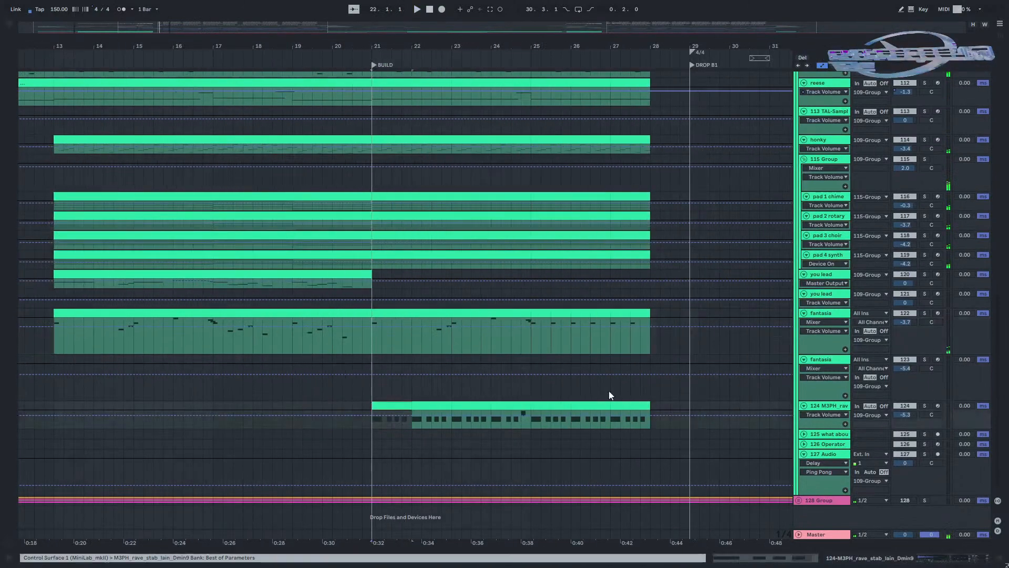
left_click(924, 406)
key("space")
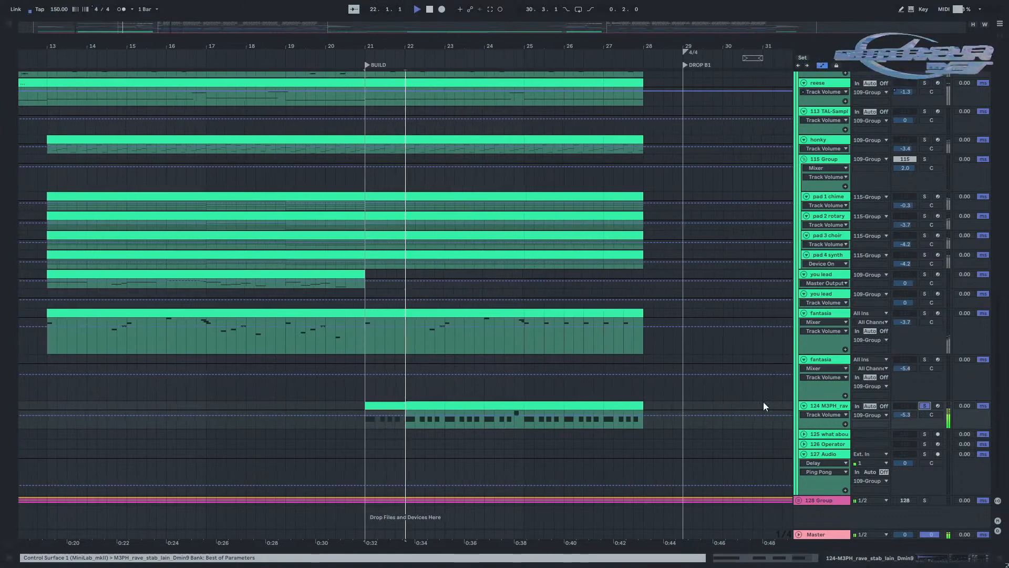
double_click(843, 409)
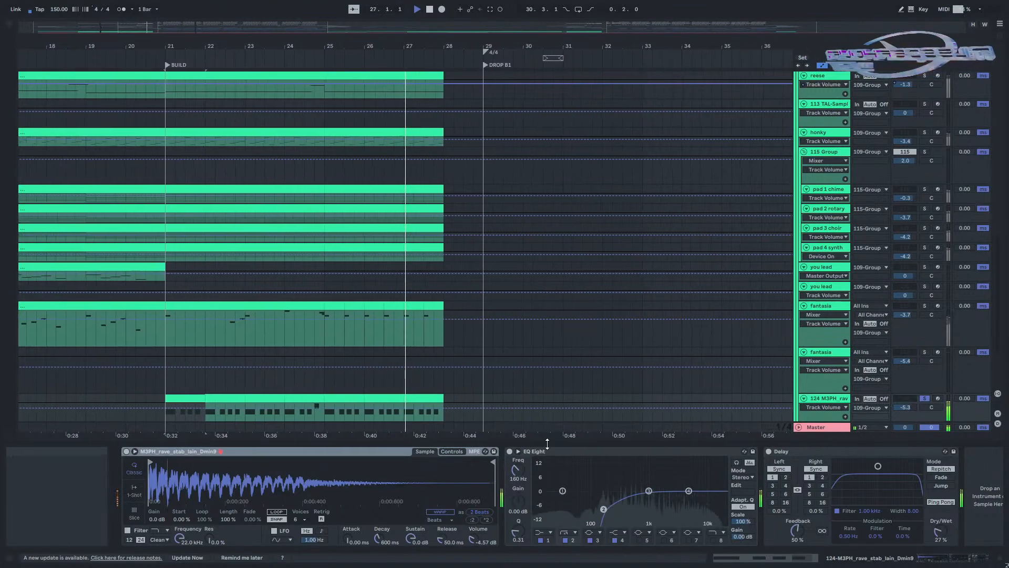
left_click_drag(547, 444, 547, 531)
Examine the 109 Group's Multiband Compression and the intro group's transient shaper, fake reverb, EQ Eight and Shifter.
scroll(500, 247, "up", 5)
scroll(507, 240, "up", 2)
double_click(825, 276)
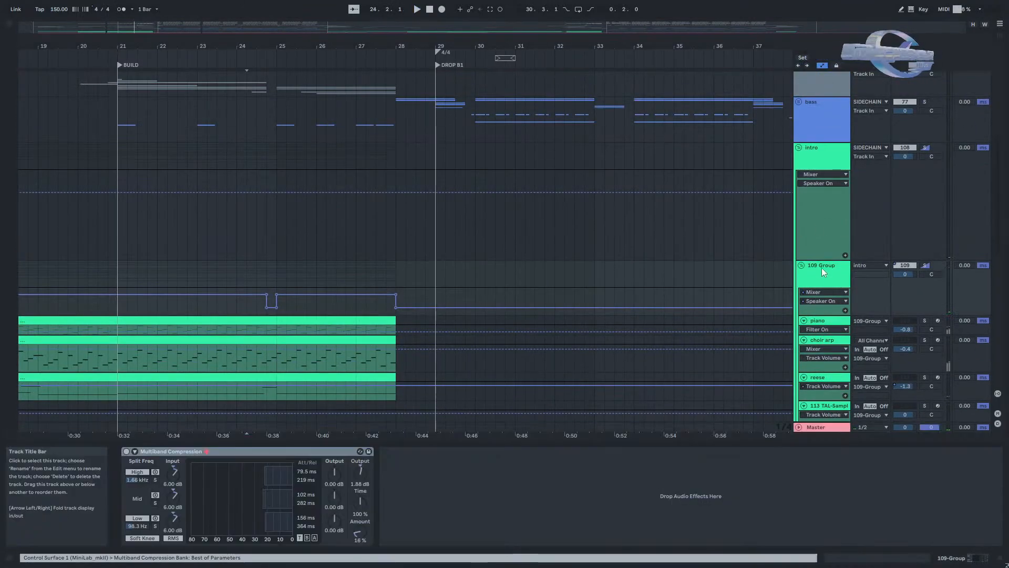
left_click(824, 160)
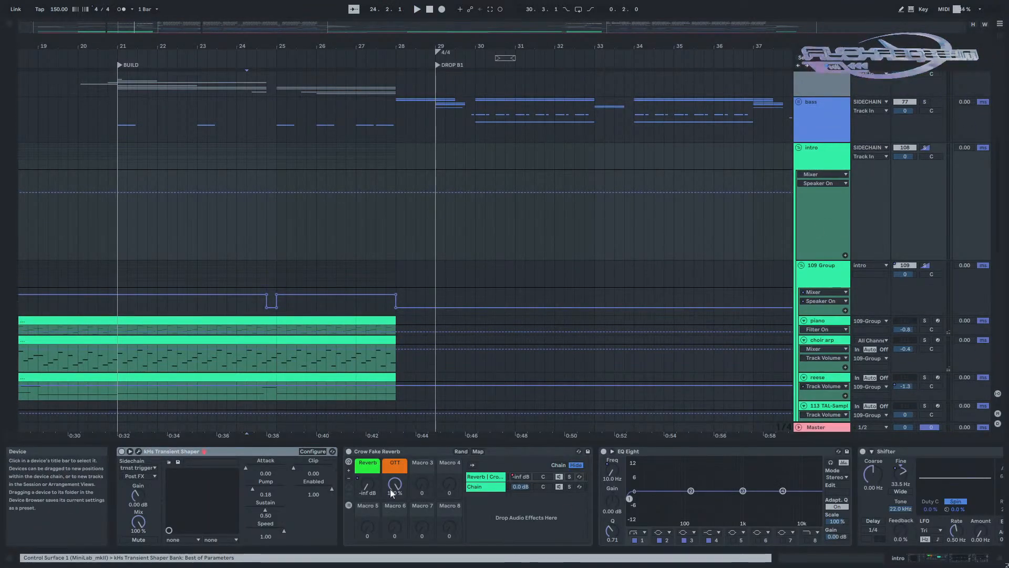
scroll(571, 470, "right", 3)
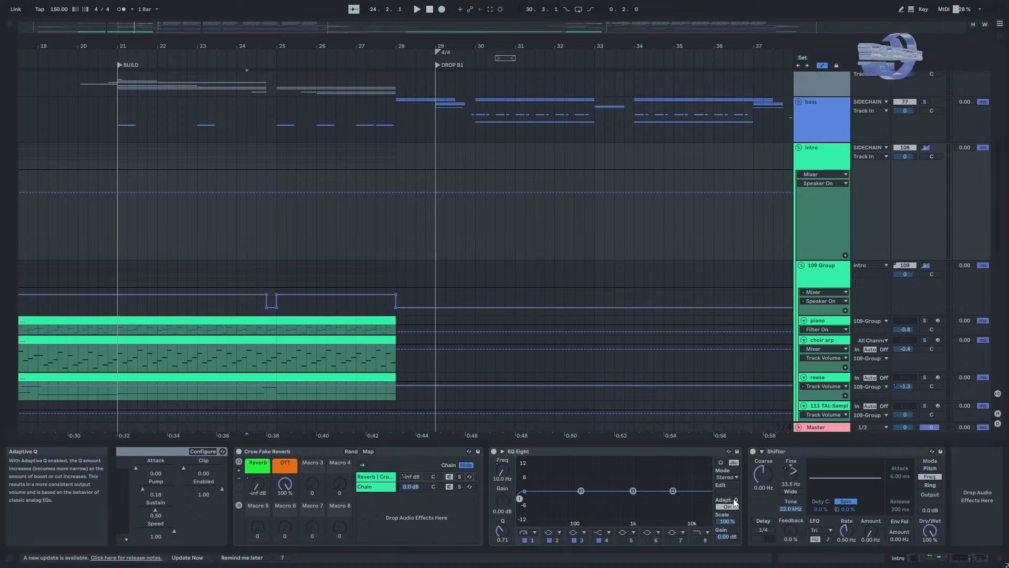
key("ctrl+alt+l")
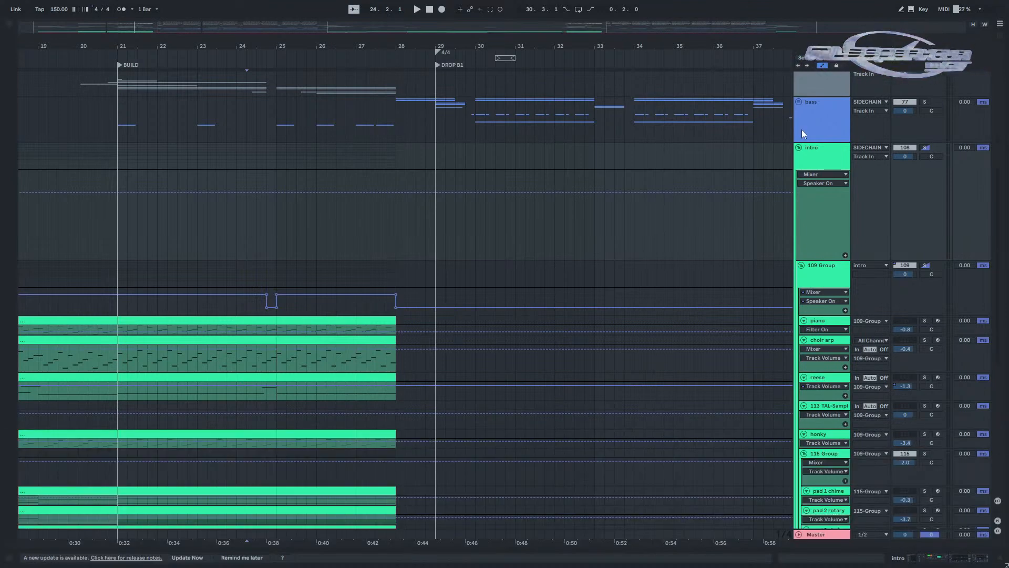
Fold the intro group and place the insert marker at the start of the build, bar 21.
left_click(799, 148)
left_click(136, 234)
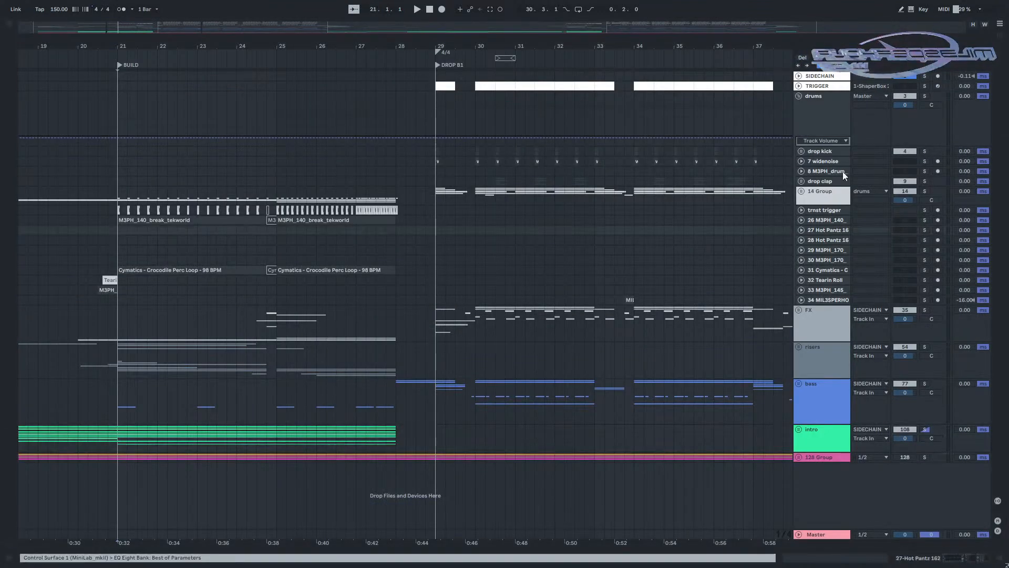
scroll(322, 235, "down", 4)
scroll(107, 278, "left", 4)
Play the arrangement from bar 5 and solo the risers group.
left_click(108, 354)
key("space")
left_click(924, 346)
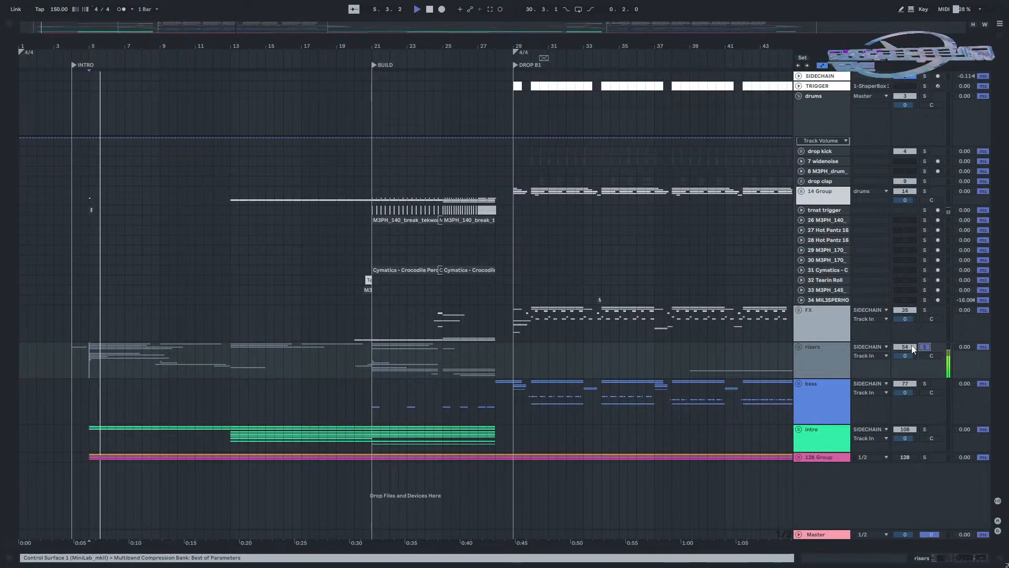
Unfold the risers group, stop playback and place the insert marker just before the INTRO marker, at 3.4.3.
left_click(799, 348)
scroll(106, 410, "up", 5)
key("space")
left_click(116, 442)
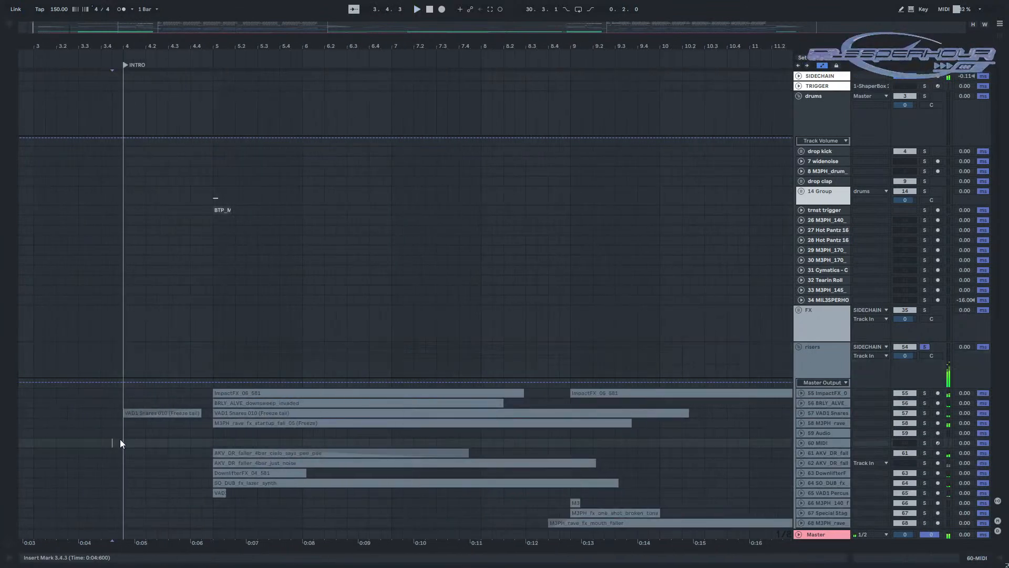
Play the arrangement from the VAD1 Snares clip at the INTRO marker, bar 4.
left_click(122, 432)
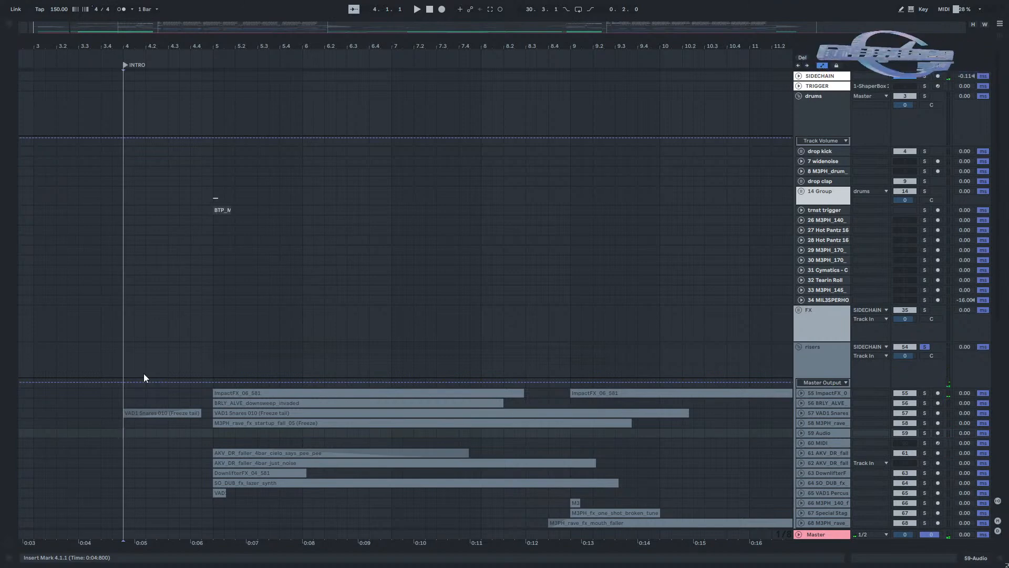
left_click(166, 413)
key("space")
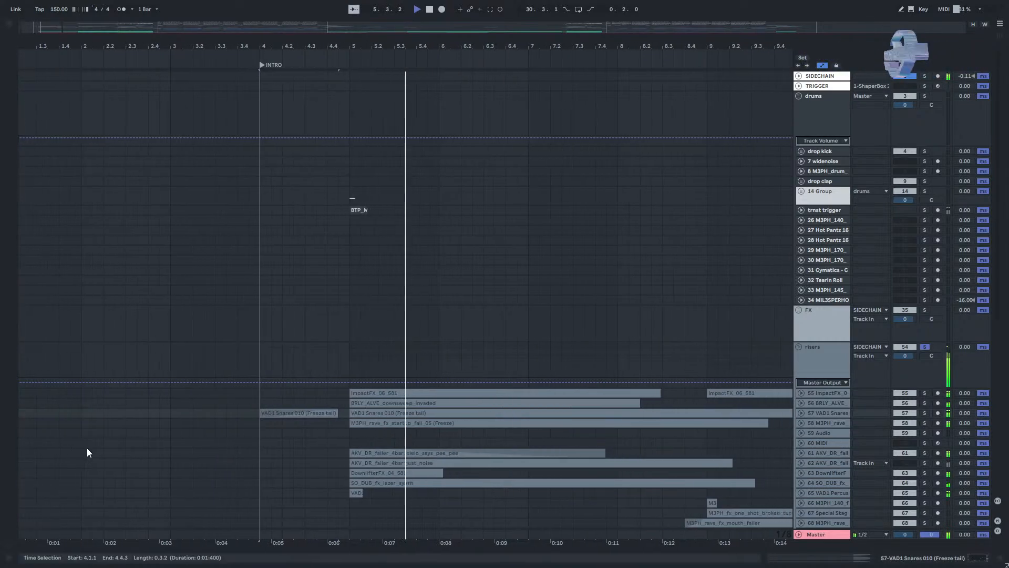
Unsolo the risers group and listen to the intro with all tracks, stopping in bar 7.
left_click(926, 97)
key("space")
scroll(915, 262, "down", 10)
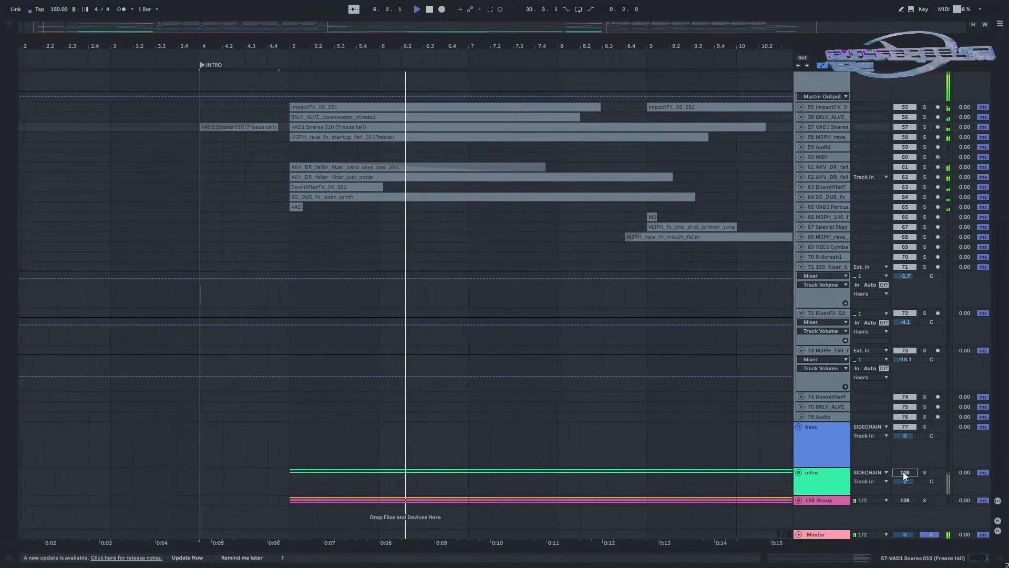
scroll(542, 358, "up", 5)
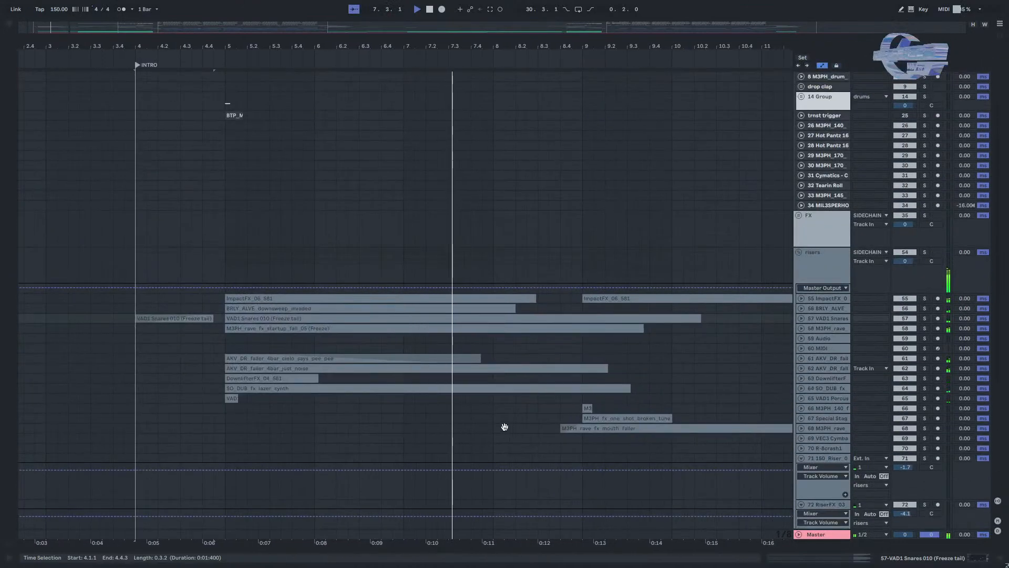
left_click_drag(507, 428, 445, 419)
key("space")
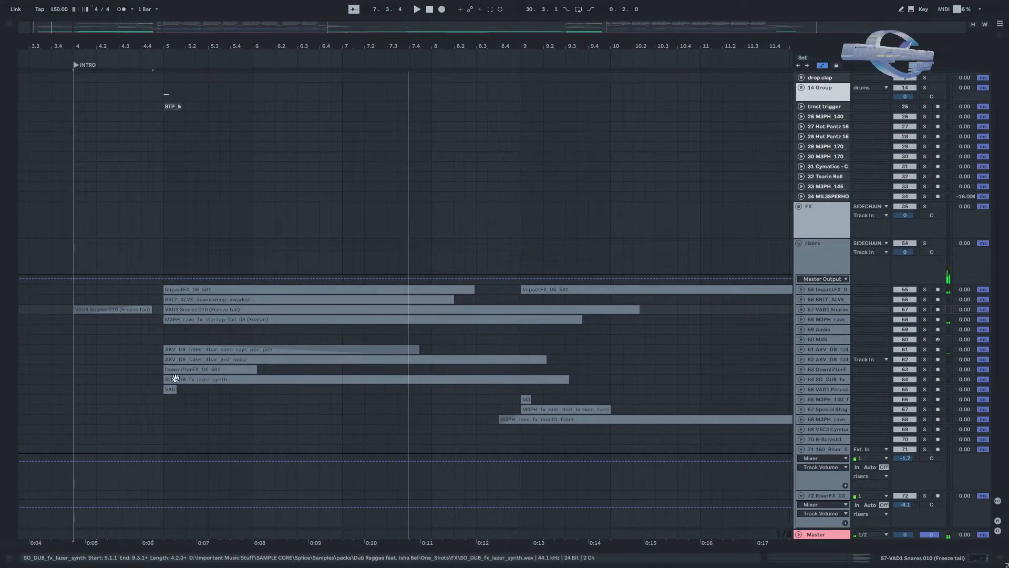
Audition the VAD1 Percus, DownlifterFX, AKV faller and M3PH_rave riser layers one at a time from bar 5.
left_click(924, 389)
key("space")
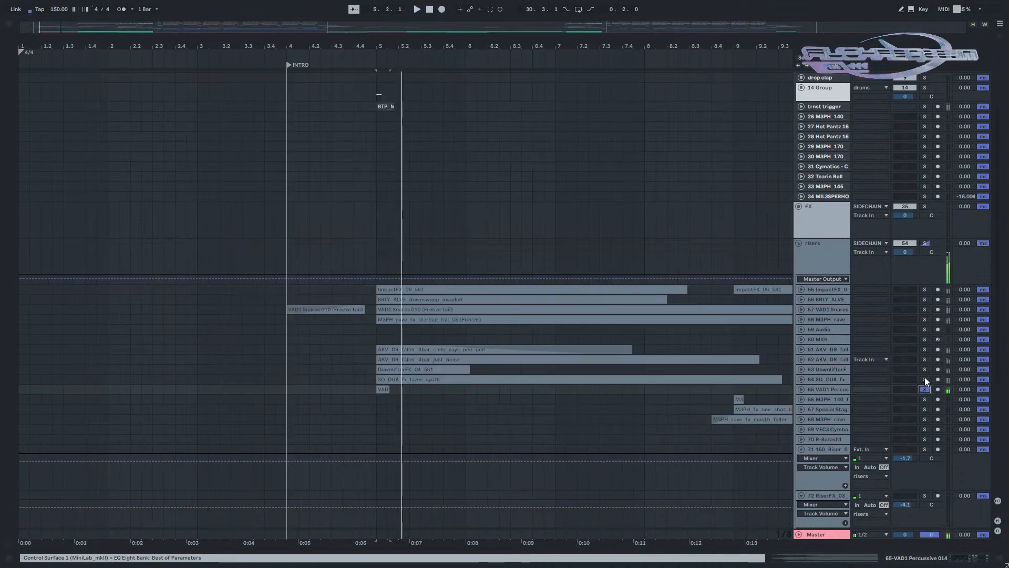
left_click(925, 368)
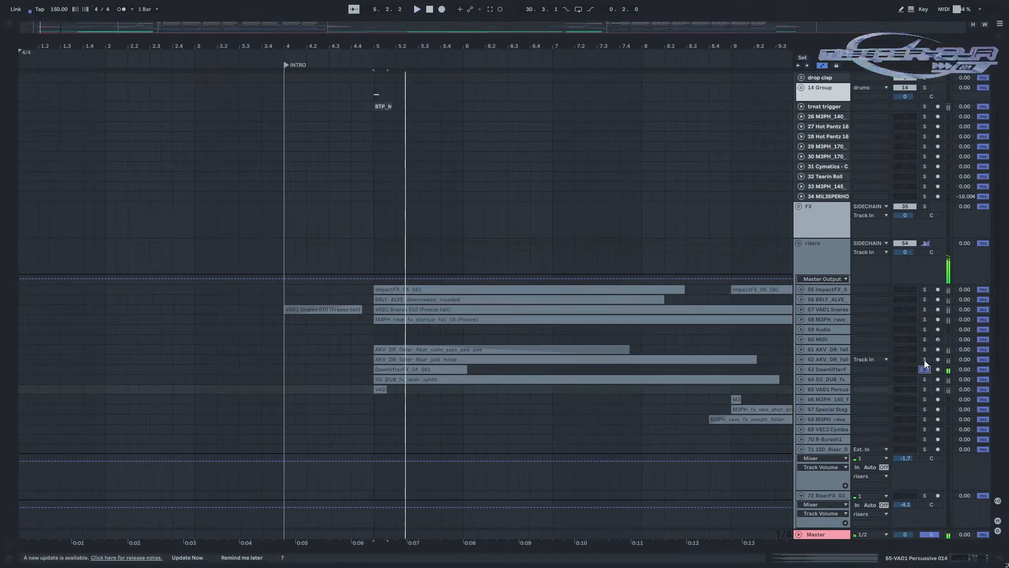
left_click(924, 349)
left_click(925, 319)
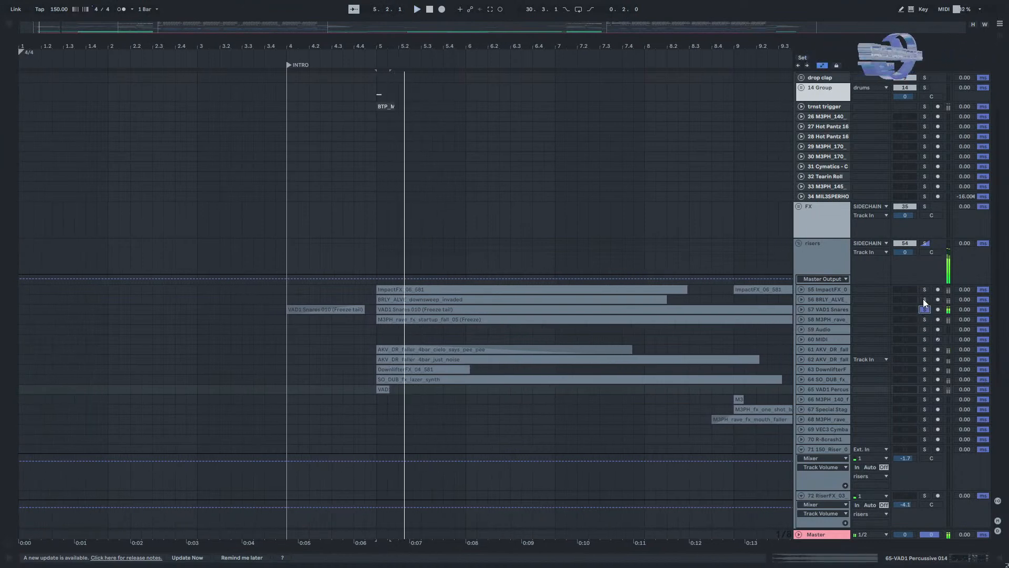
Audition the BRLY_ALVE downsweep and ImpactFX layers on their own from bar 5, and clear the solo.
left_click(925, 298)
left_click(925, 289)
key("space")
key("space")
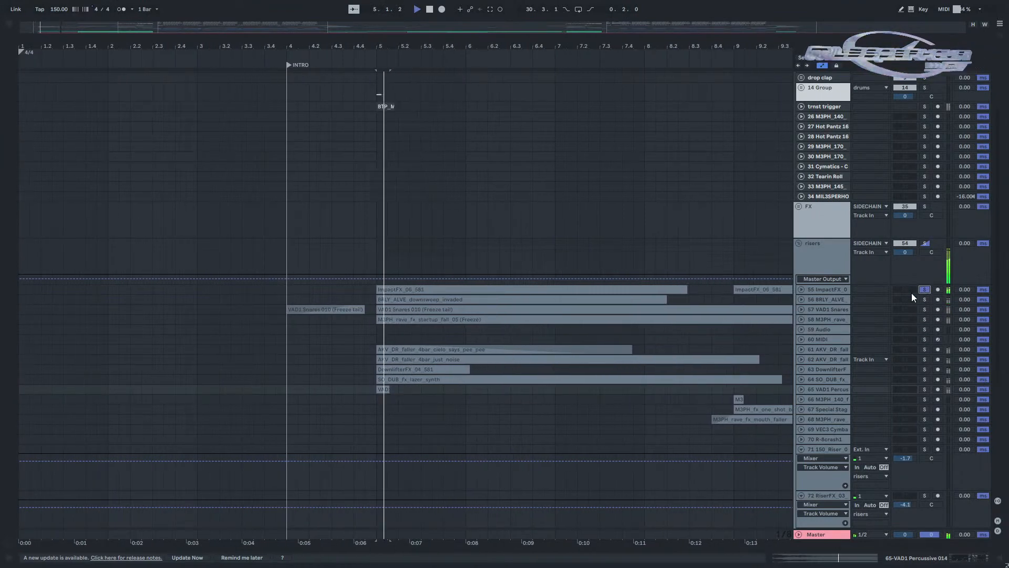
left_click(926, 289)
key("space")
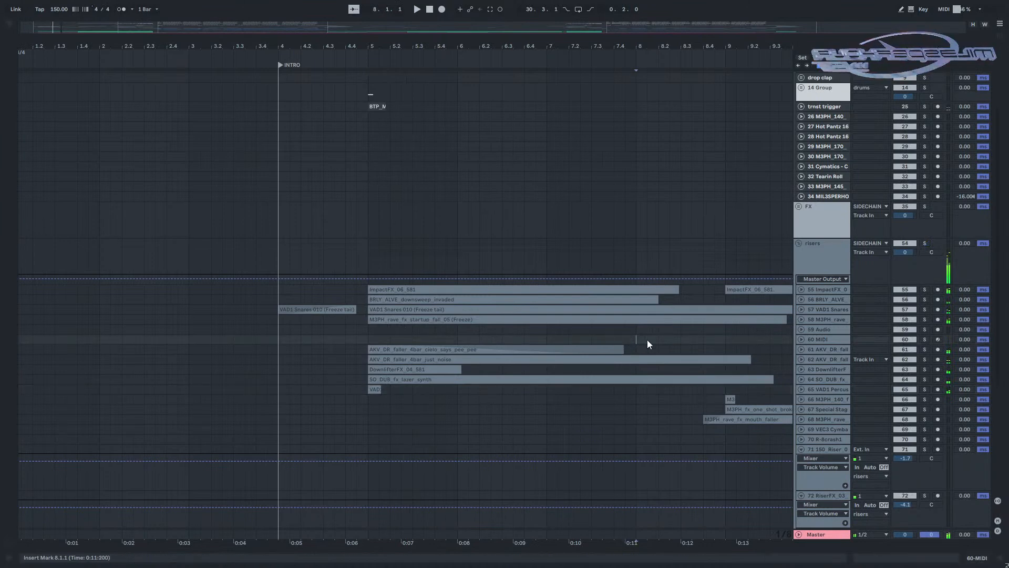
Play the intro effects from bars 8 and 13, and fold the risers group.
left_click_drag(690, 345, 357, 314)
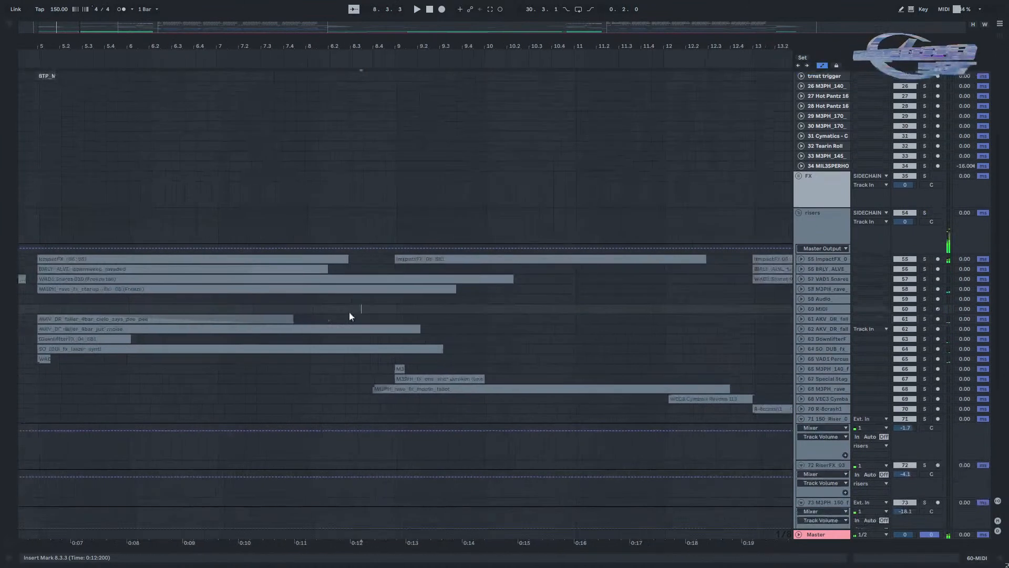
key("space")
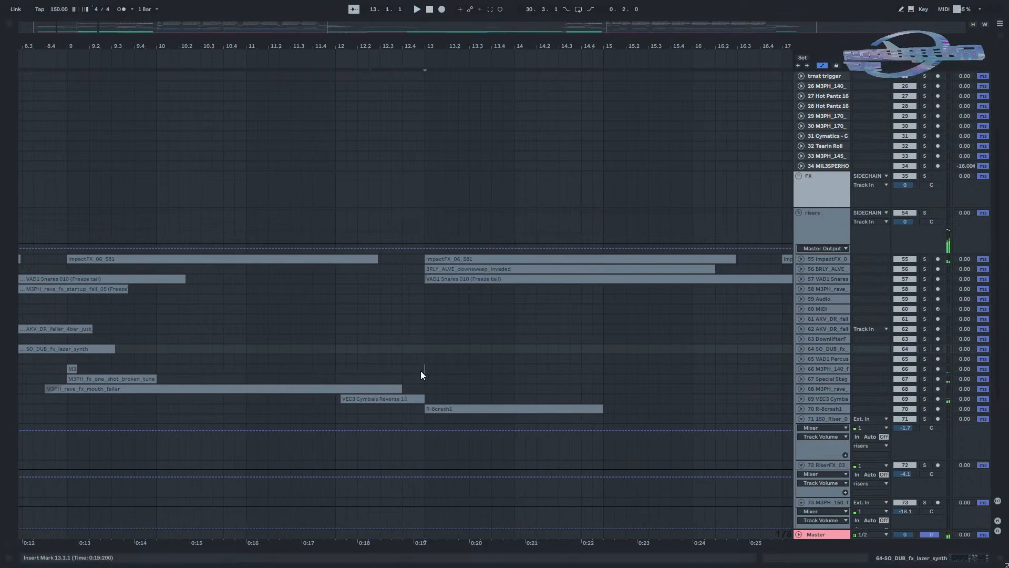
scroll(309, 352, "down", 5)
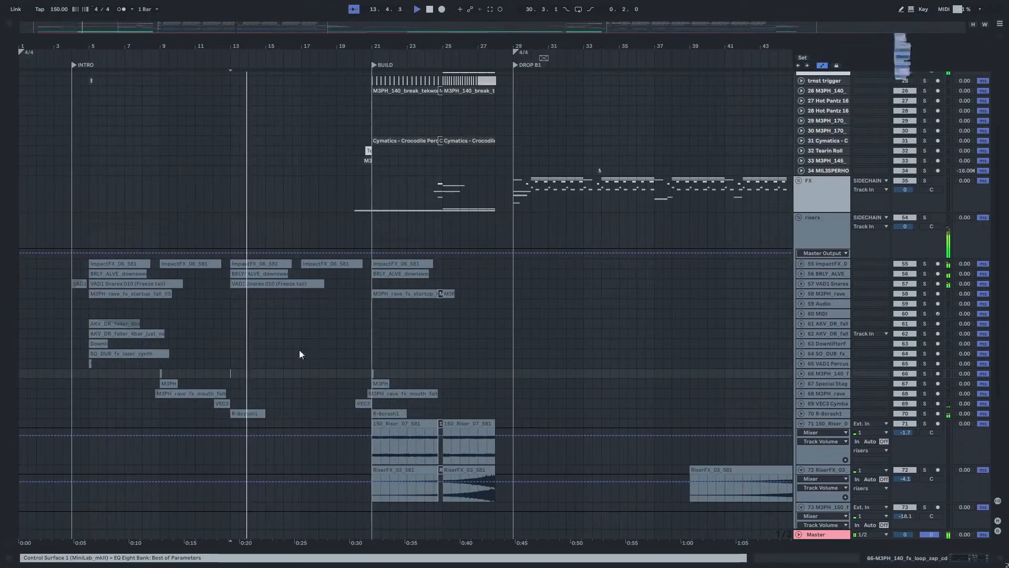
scroll(297, 358, "up", 4)
left_click(799, 346)
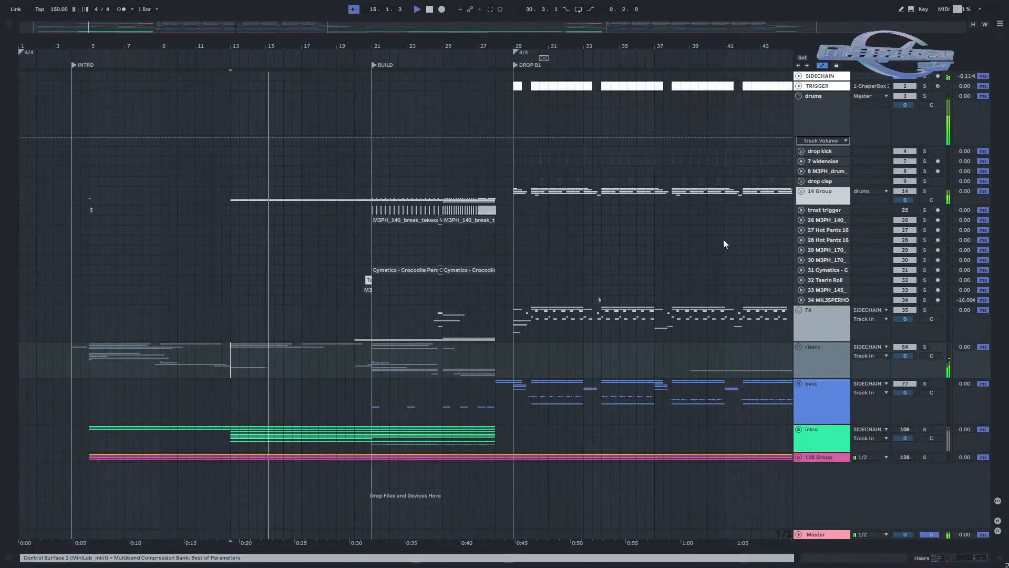
Unfold the 14 Group and examine its clap and kick clips and the fills leading into the build.
left_click(802, 192)
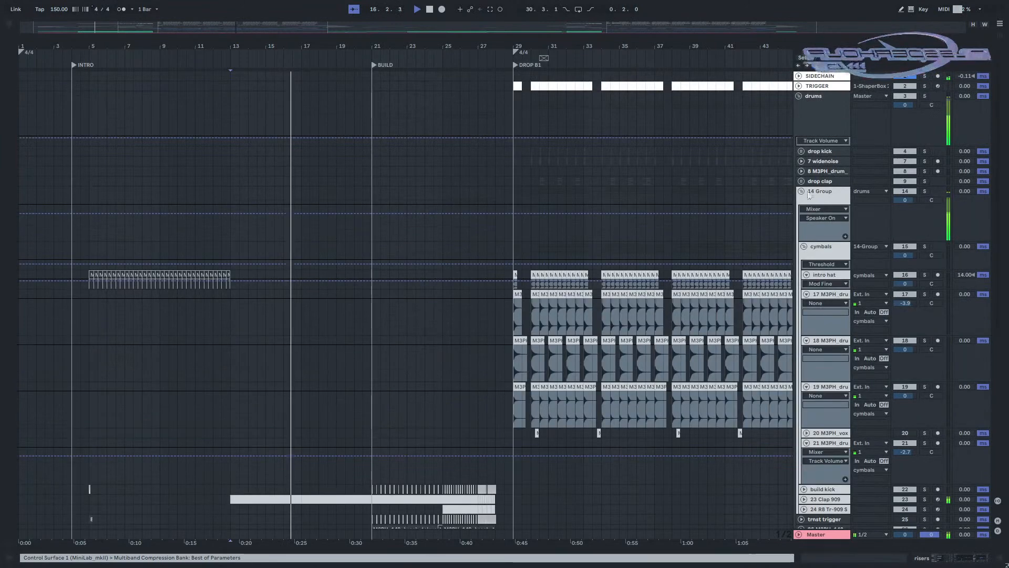
scroll(241, 362, "down", 5)
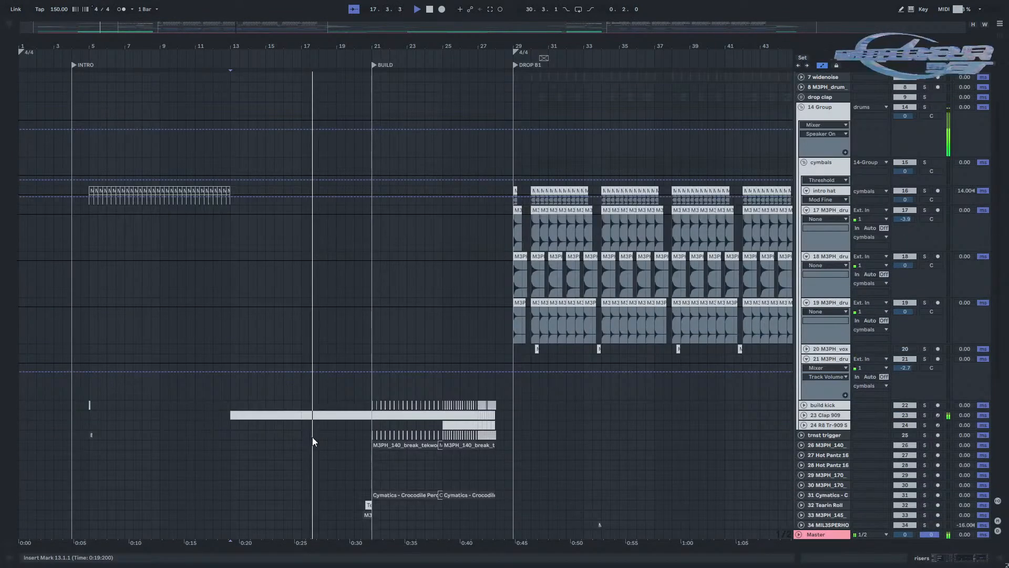
scroll(363, 438, "down", 3)
scroll(342, 438, "up", 3)
scroll(393, 453, "up", 5)
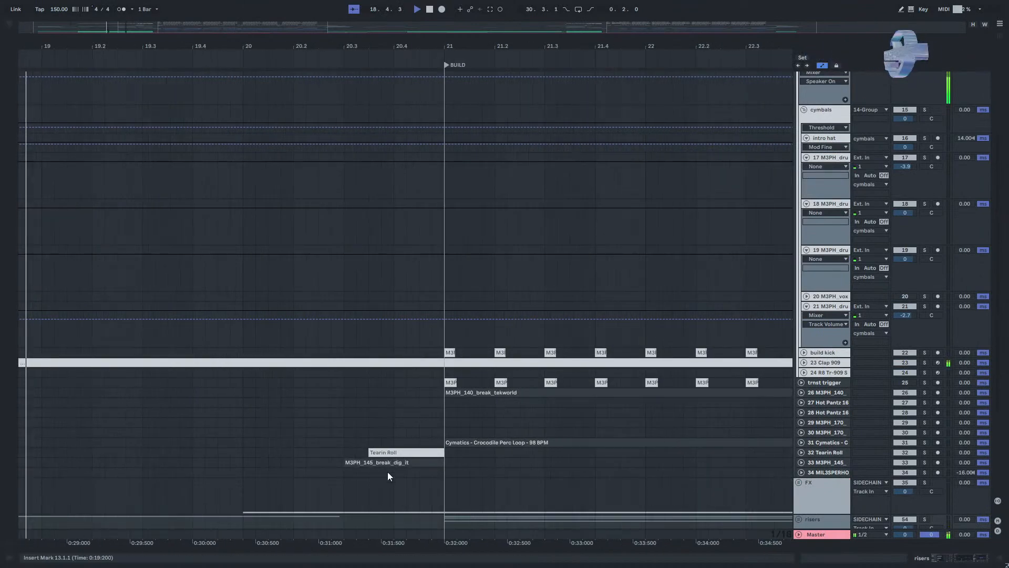
scroll(436, 456, "down", 1)
scroll(440, 456, "down", 2)
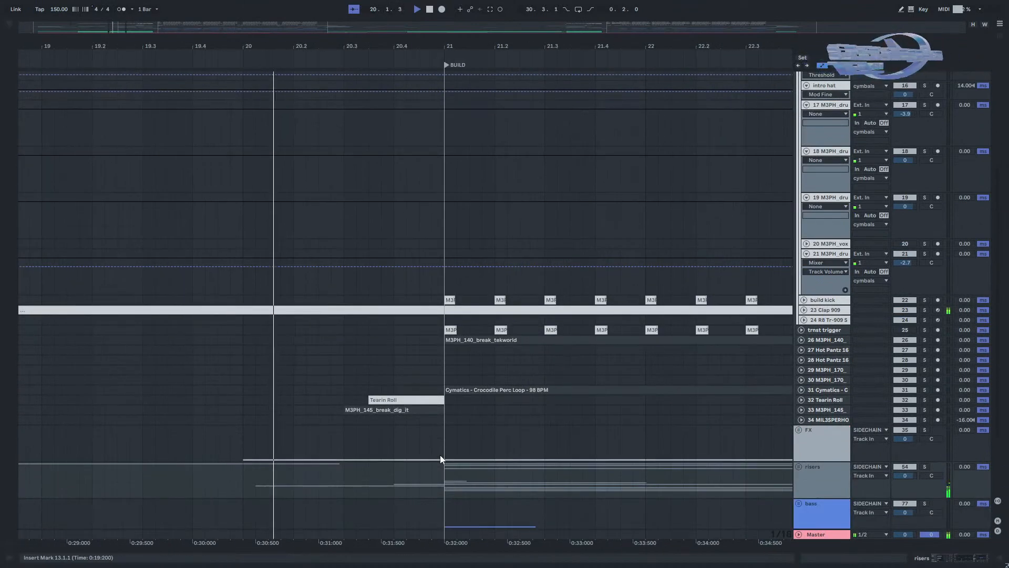
Unfold the risers group and follow playback through the build's drum and riser clips, stopping at DROP B1.
left_click_drag(447, 420, 206, 391)
left_click_drag(493, 413, 259, 387)
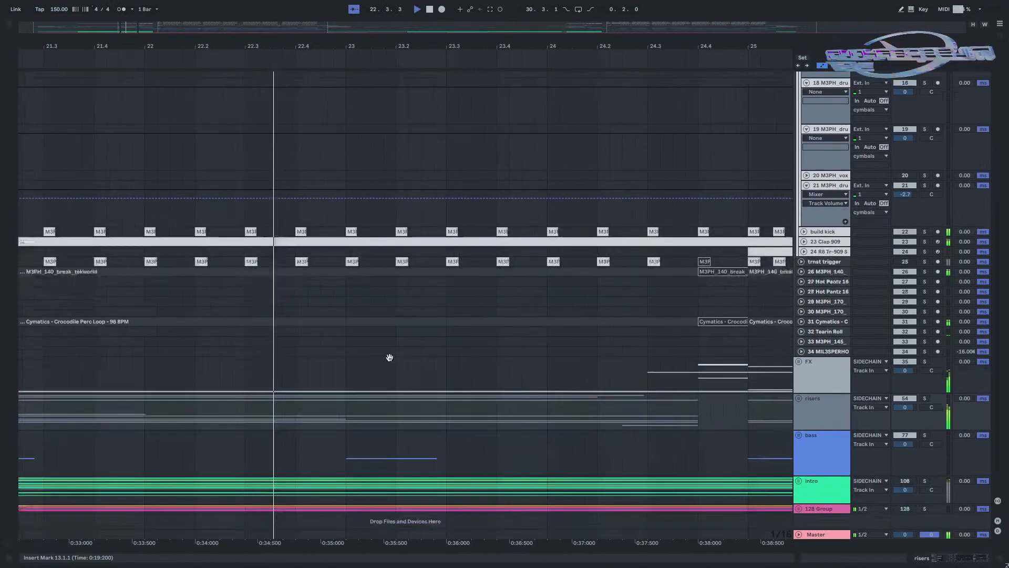
left_click(798, 390)
scroll(611, 388, "down", 8)
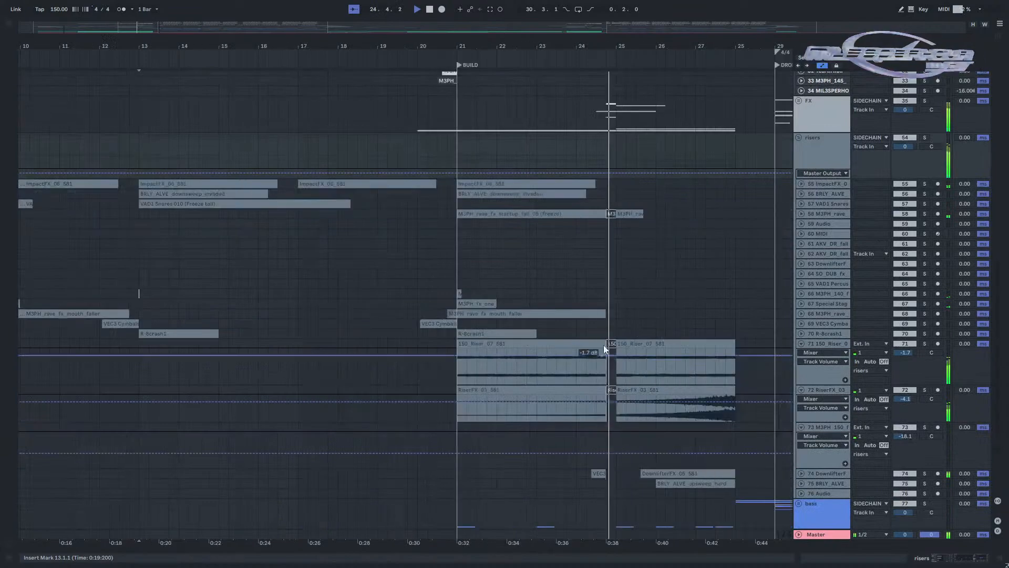
left_click_drag(608, 306, 531, 414)
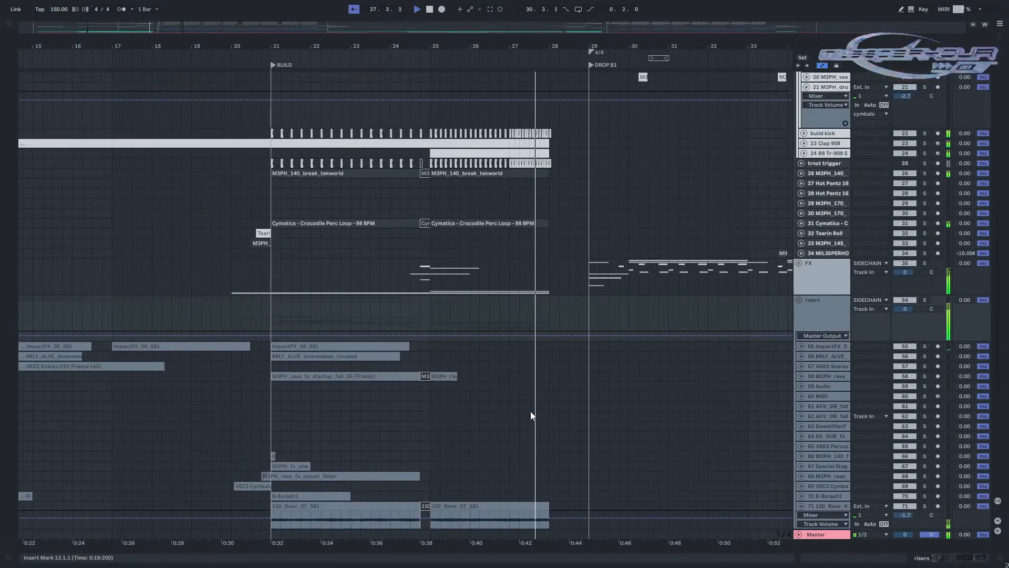
left_click_drag(514, 379, 514, 425)
key("space")
Expand the M3PH_rave_fx_mouth_faller track and examine the layered effects and drum fills around the BUILD marker.
scroll(698, 378, "down", 1)
scroll(698, 377, "down", 5)
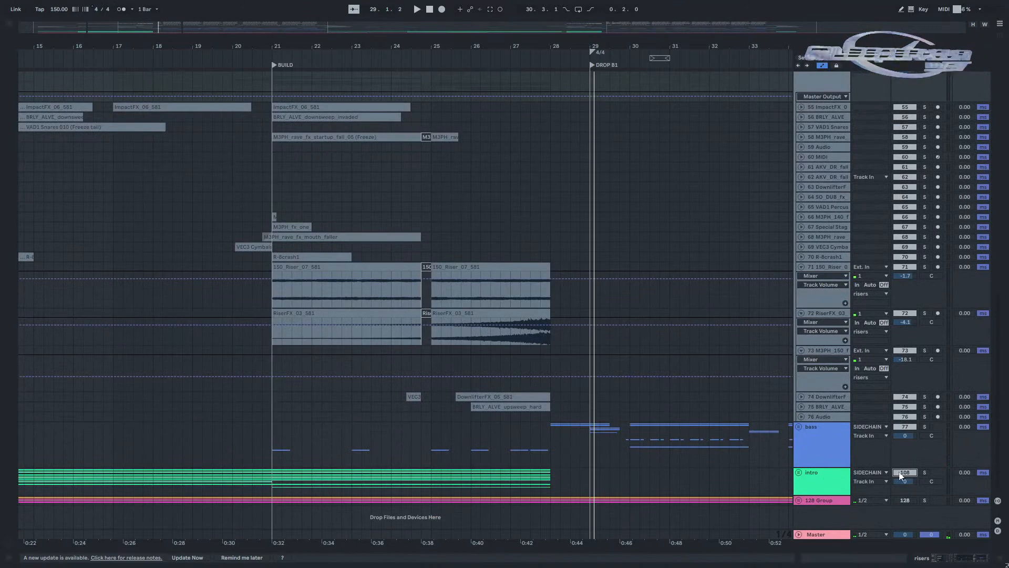
scroll(250, 354, "up", 3)
scroll(250, 353, "up", 3)
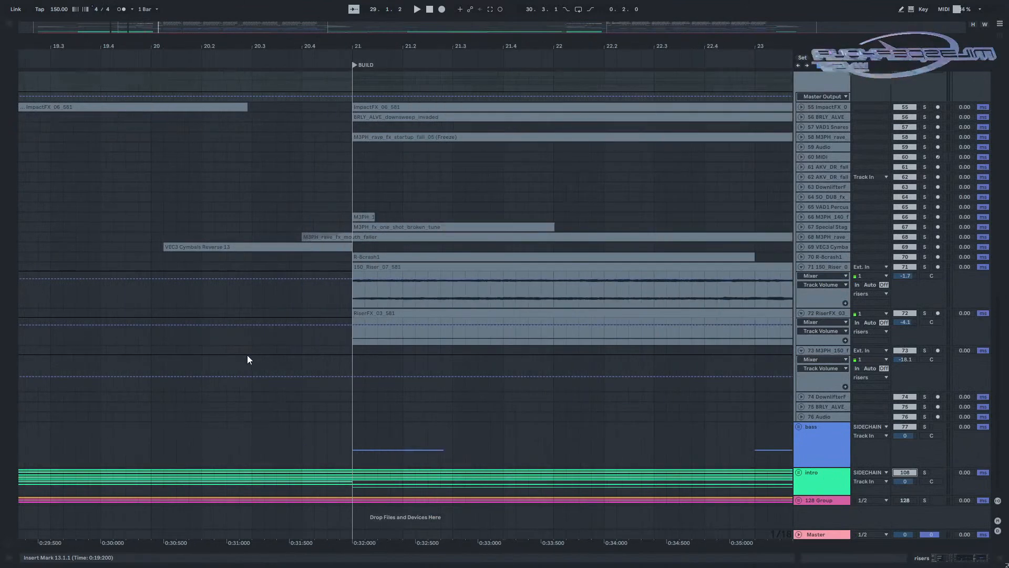
left_click(800, 236)
scroll(349, 264, "up", 10)
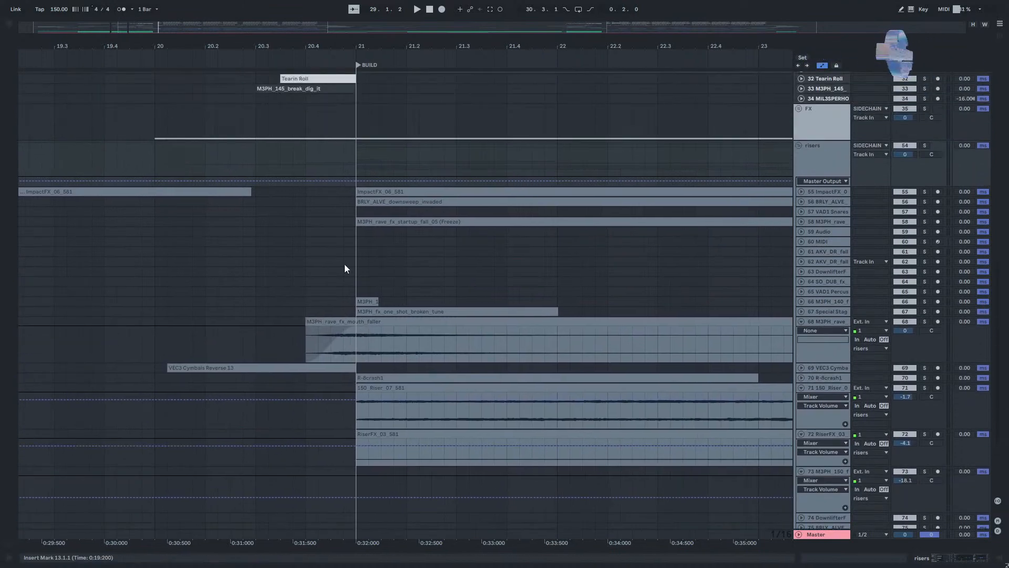
scroll(316, 270, "up", 15)
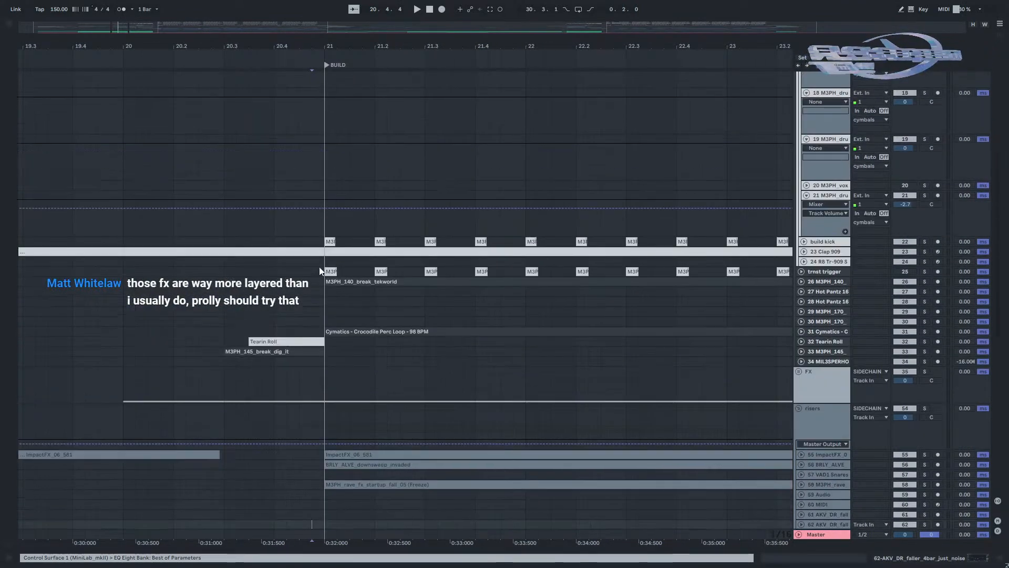
Fold the 14 Group and audition the soloed drums group from the BUILD marker at bar 21.
left_click(801, 192)
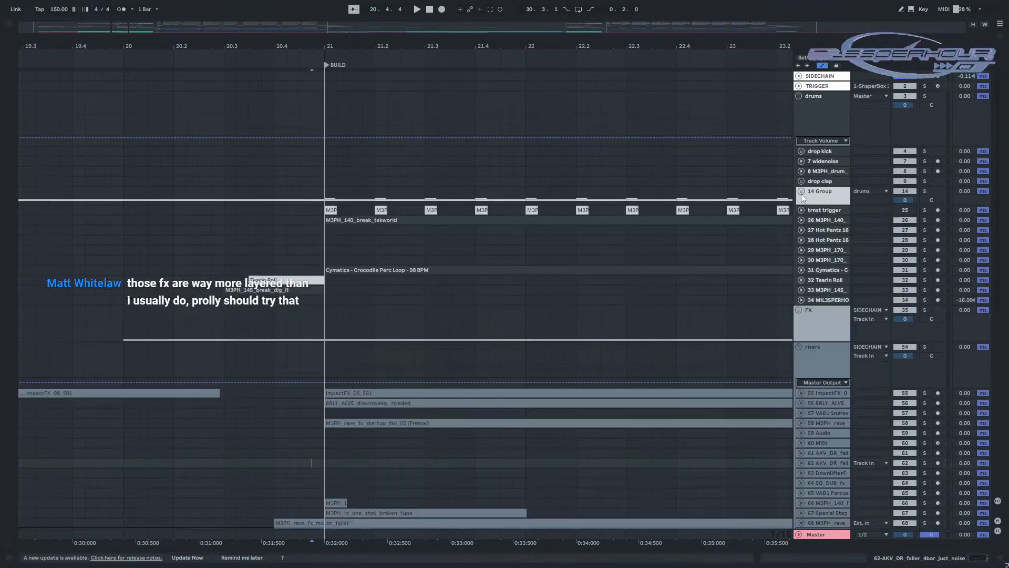
left_click(323, 200)
scroll(323, 200, "down", 4)
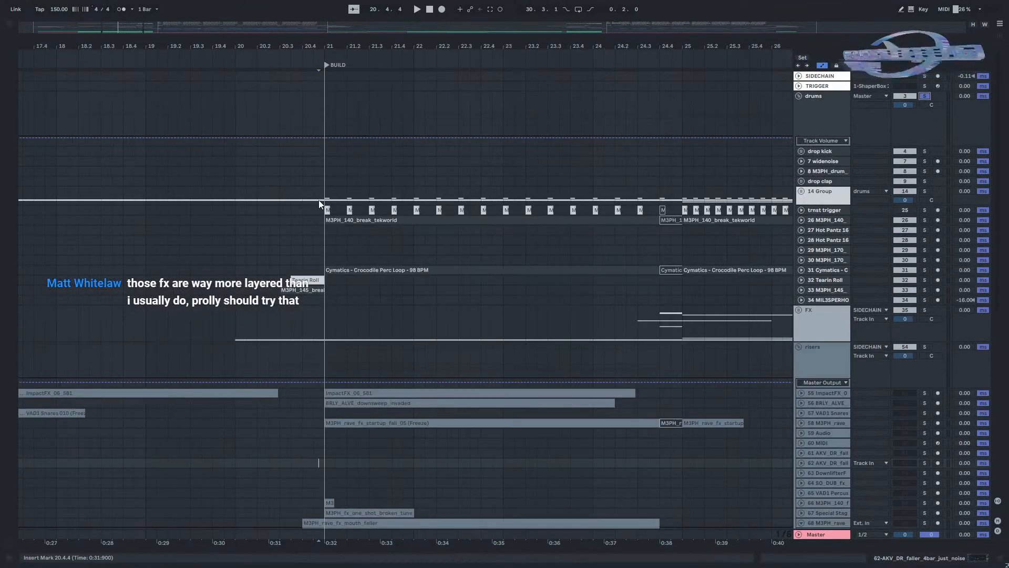
mouse_move(284, 203)
left_mouse_down()
mouse_move(184, 207)
mouse_move(15, 258)
left_mouse_up()
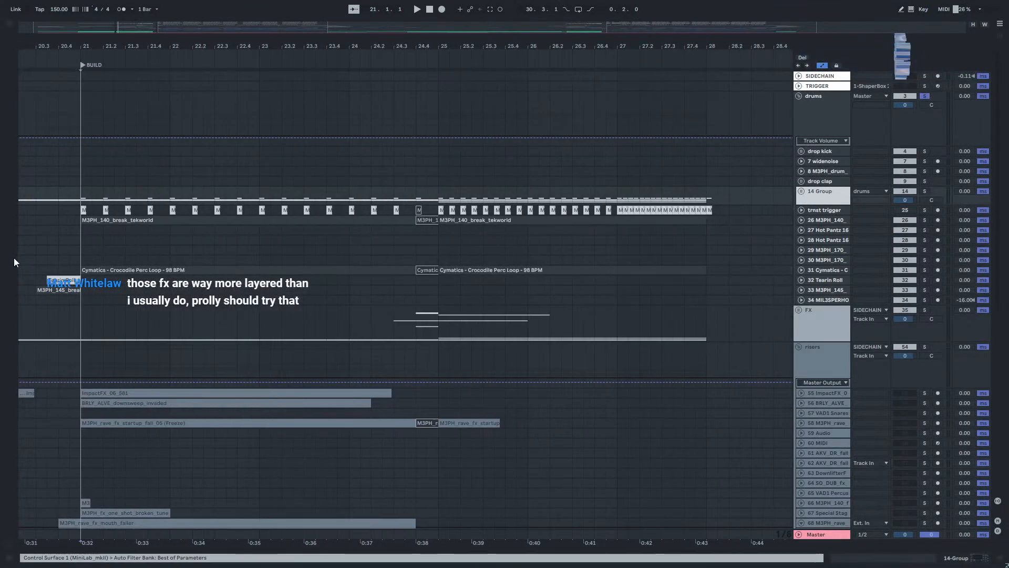
key("space")
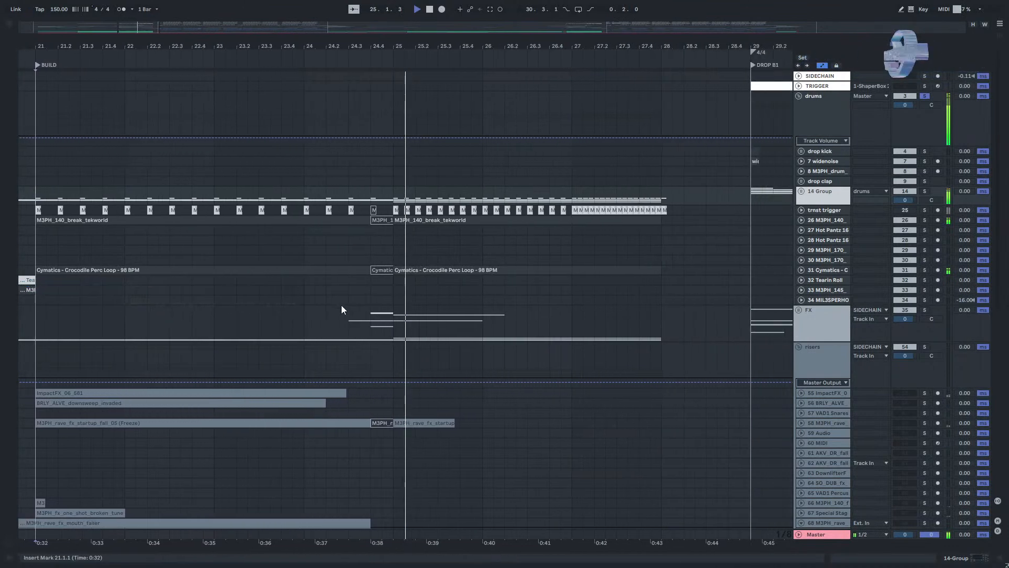
left_click(332, 324)
key("space")
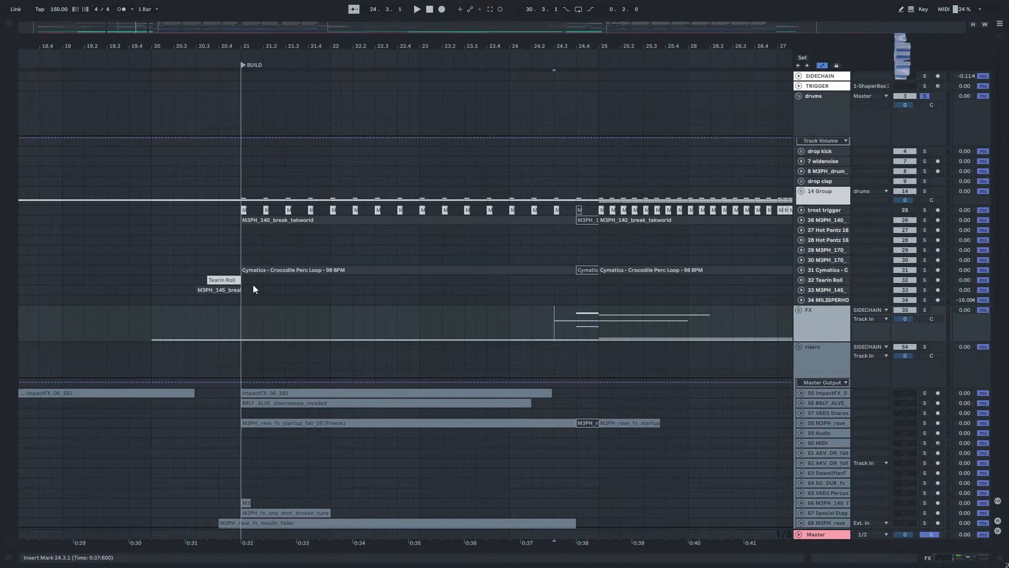
Solo the 14 Group, play it from the start of the build and unfold it.
left_click(236, 239)
left_click(925, 190)
key("space")
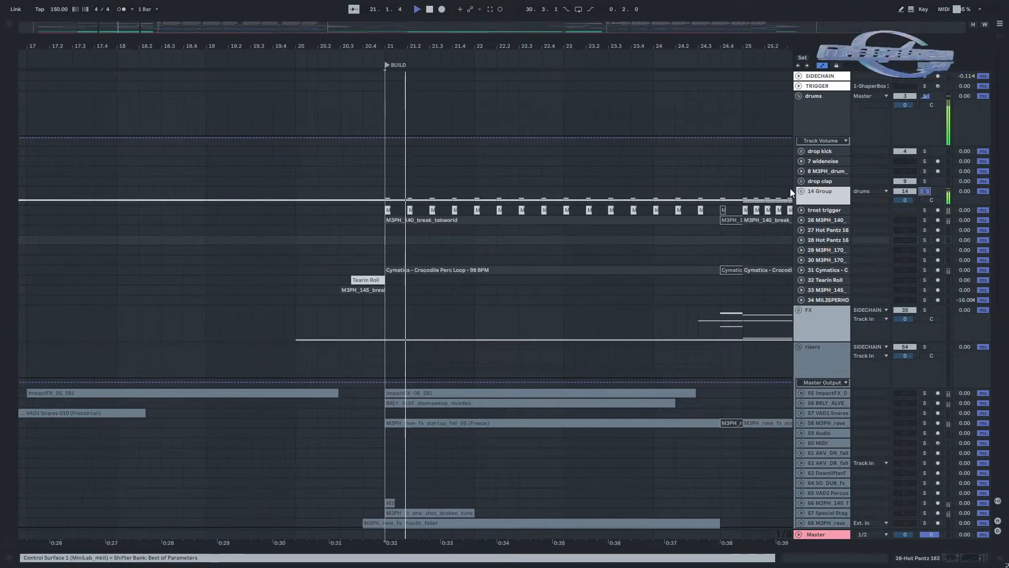
left_click(800, 191)
scroll(714, 351, "down", 6)
key("space")
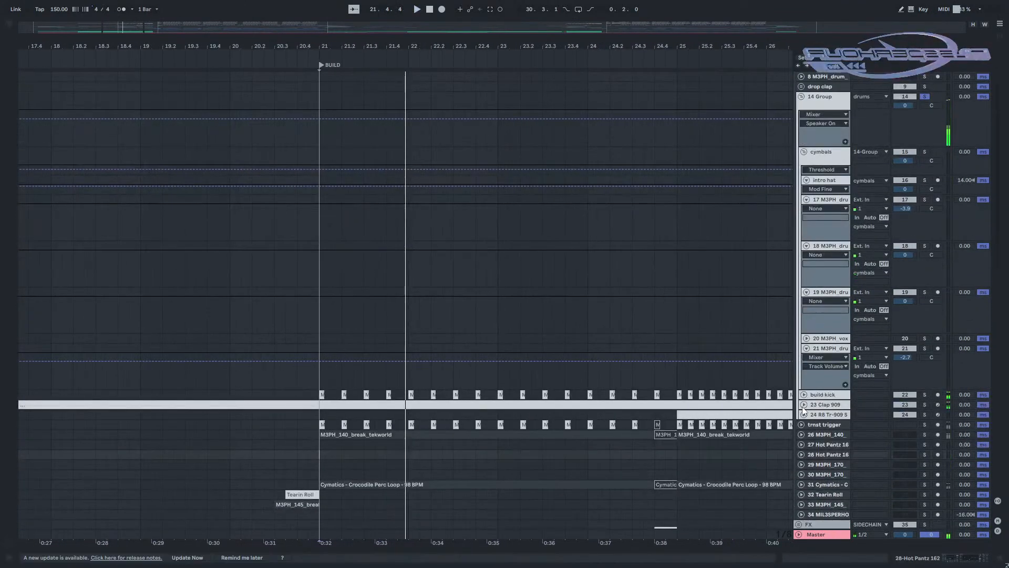
Expand the build kick track and examine its kick clips from bar 21 through the build.
left_click(805, 353)
scroll(335, 376, "up", 5)
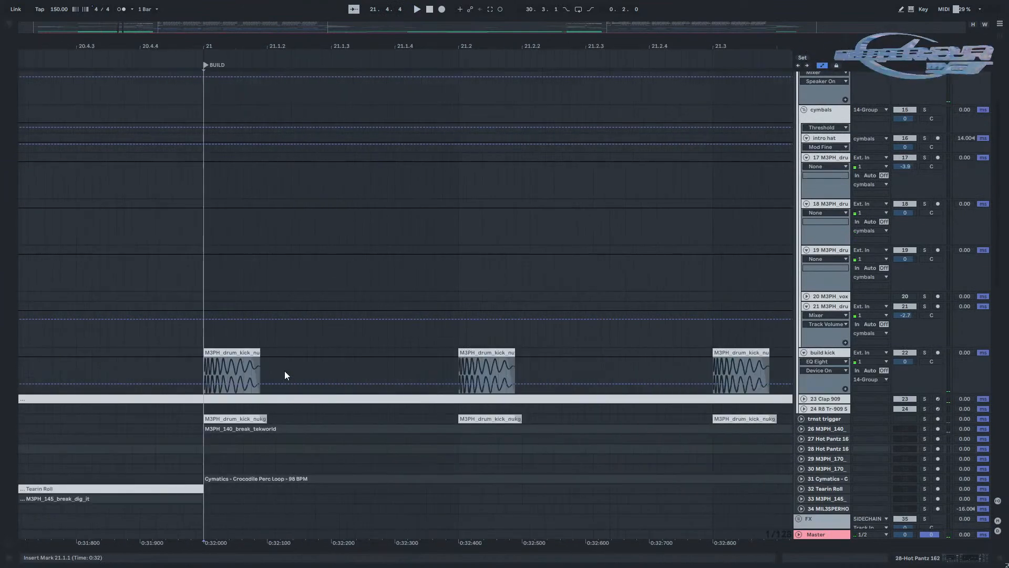
scroll(221, 371, "down", 6)
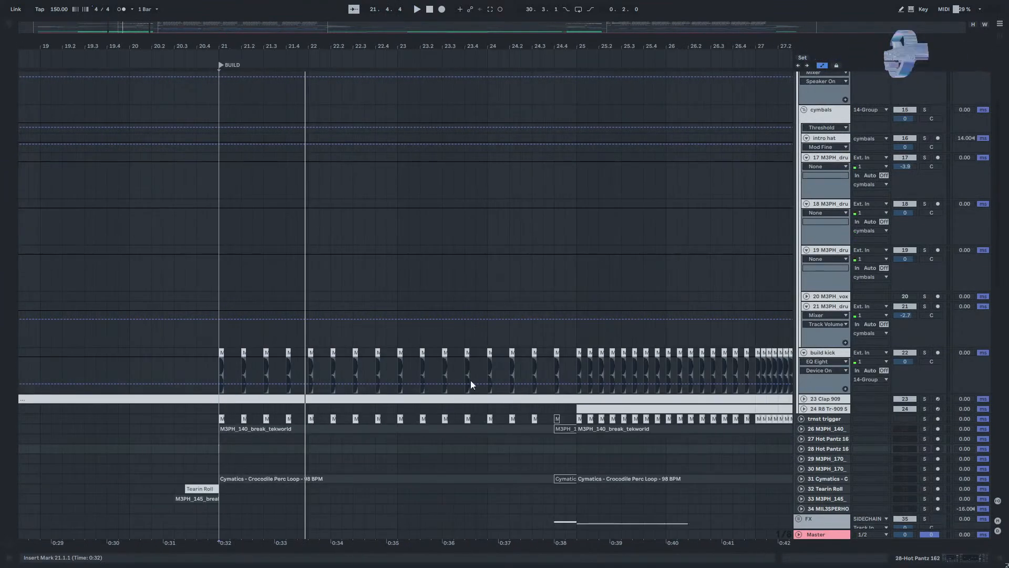
Play the build from bar 21 with the Clap 909 track soloed, and briefly toggle solo on the trnst trigger track.
key("space")
left_click(924, 399)
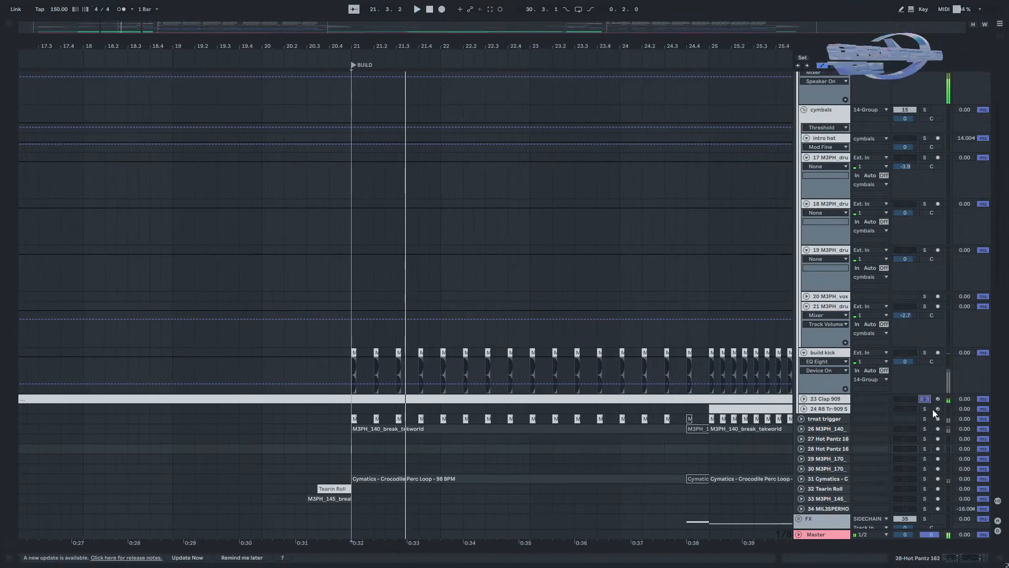
left_click(925, 418)
left_click(924, 418)
Audition the M3PH_140 break track soloed, unfold it and open its devices.
scroll(923, 418, "down", 2)
left_click(919, 386)
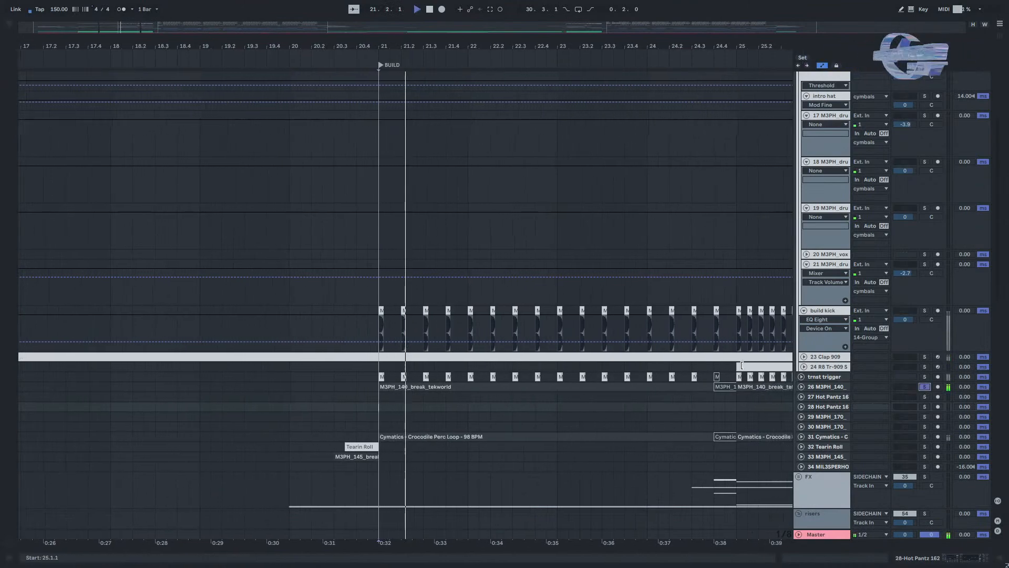
scroll(629, 385, "down", 2)
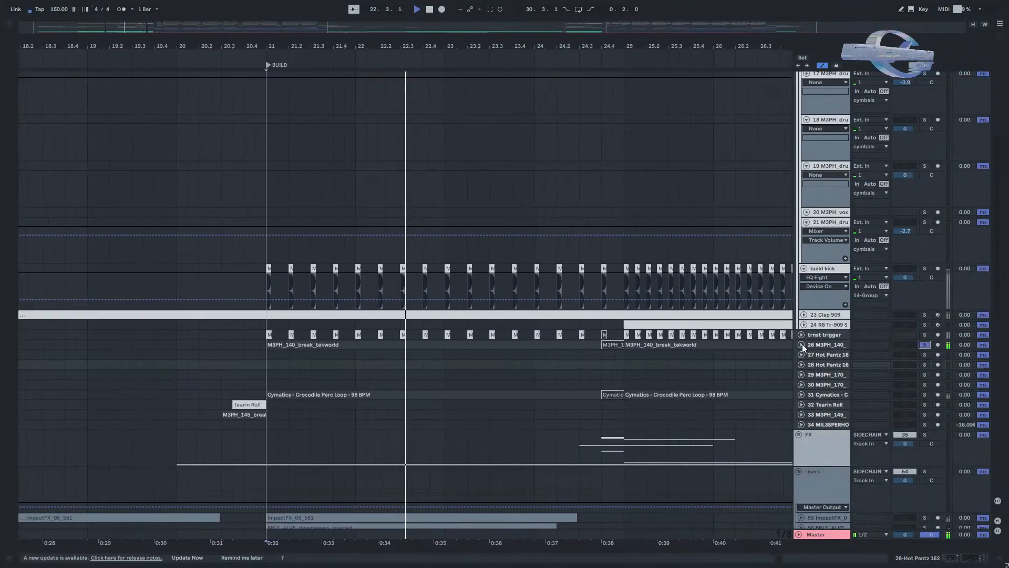
left_click(802, 344)
double_click(819, 346)
key("space")
Hide the device view and play the unsoloed build from bar 21, looking over its drum layers.
left_click(364, 393)
left_click(199, 376)
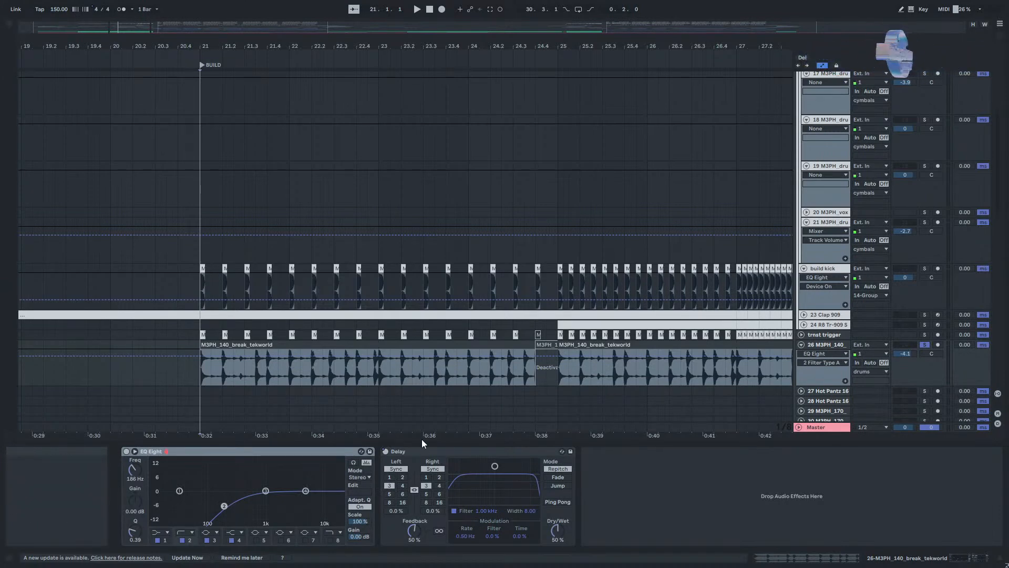
left_click_drag(422, 443, 421, 504)
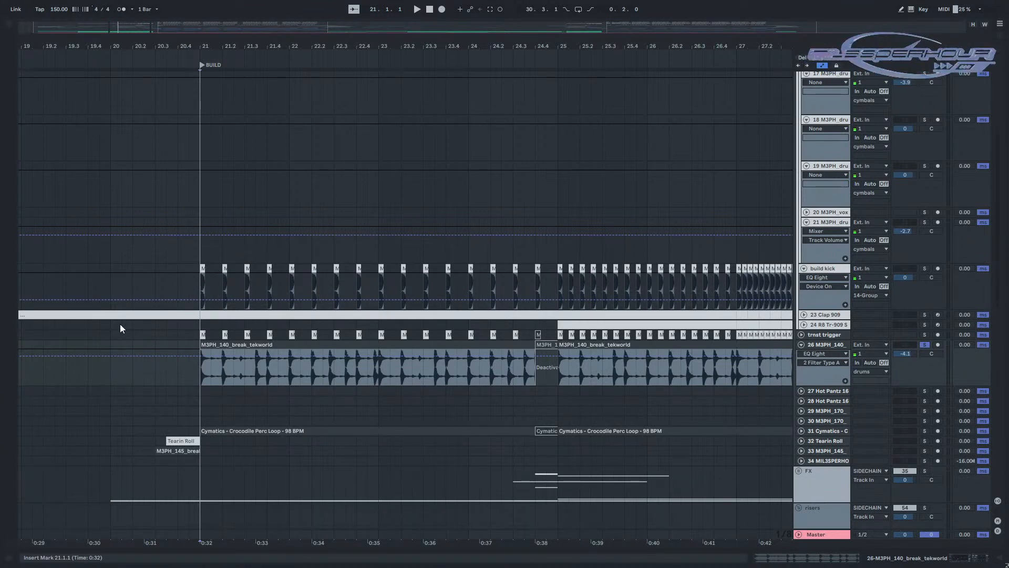
key("space")
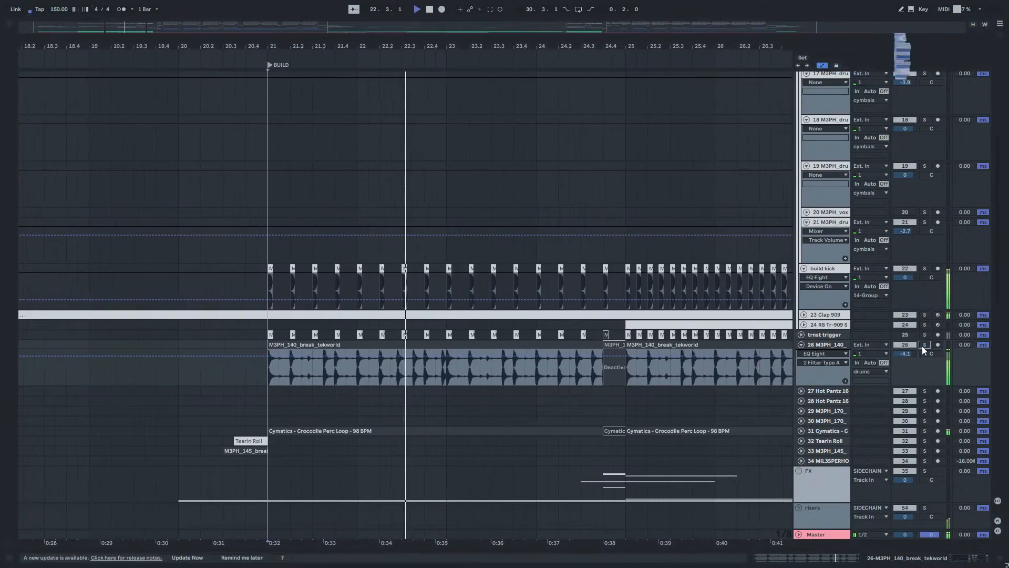
scroll(922, 346, "up", 5)
scroll(925, 105, "down", 2)
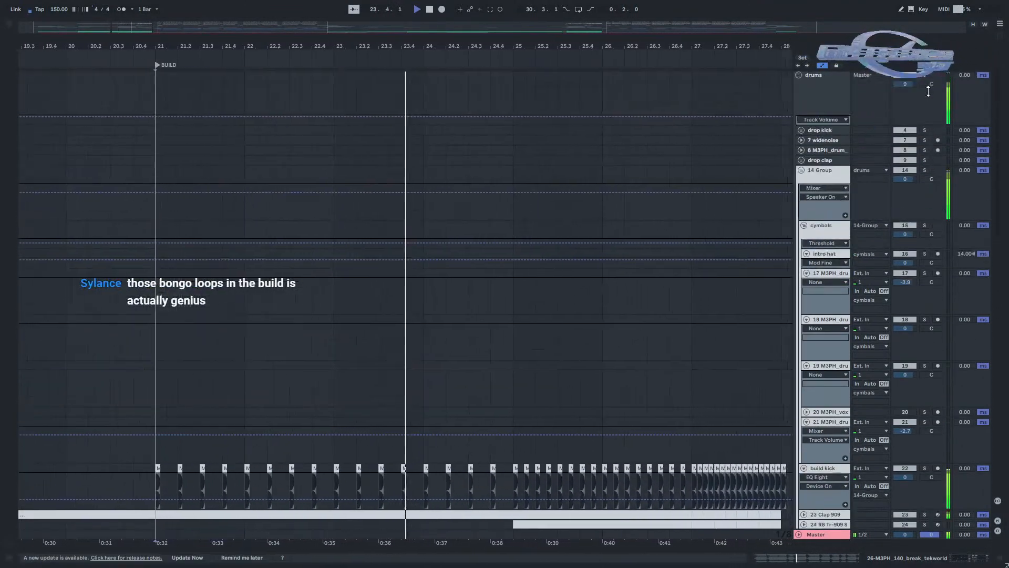
scroll(486, 410, "down", 5)
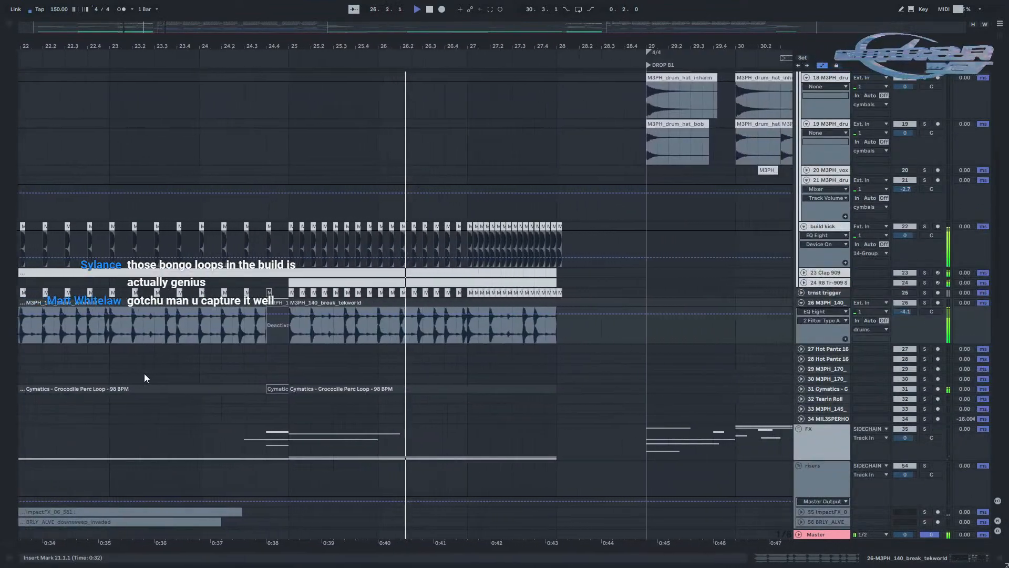
left_click_drag(141, 371, 698, 407)
key("space")
Unfold the Cymatics Crocodile Perc Loop track, inspect its devices and audition it soloed in the build.
left_click_drag(746, 467, 588, 424)
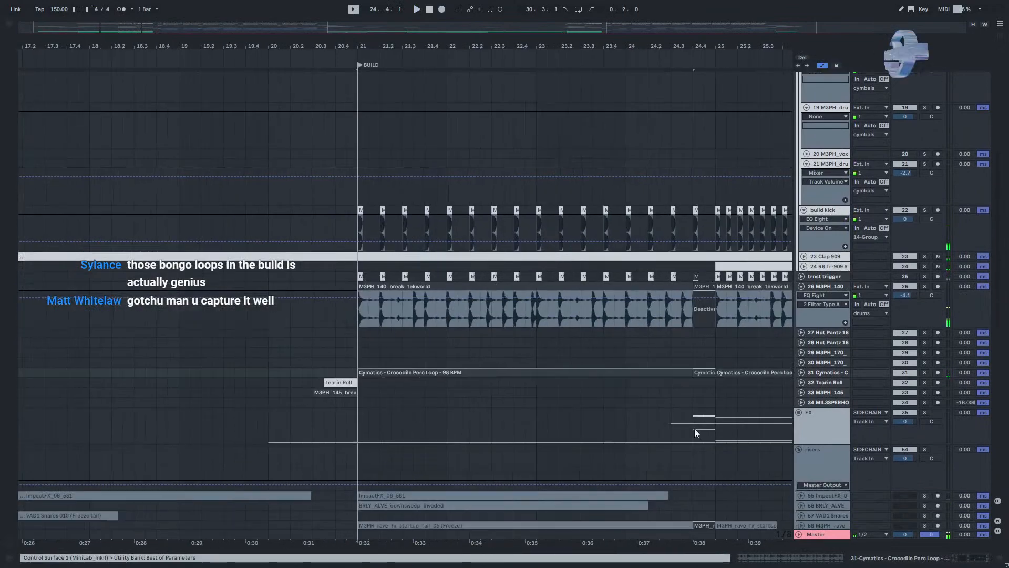
left_click(821, 373)
left_click(802, 371)
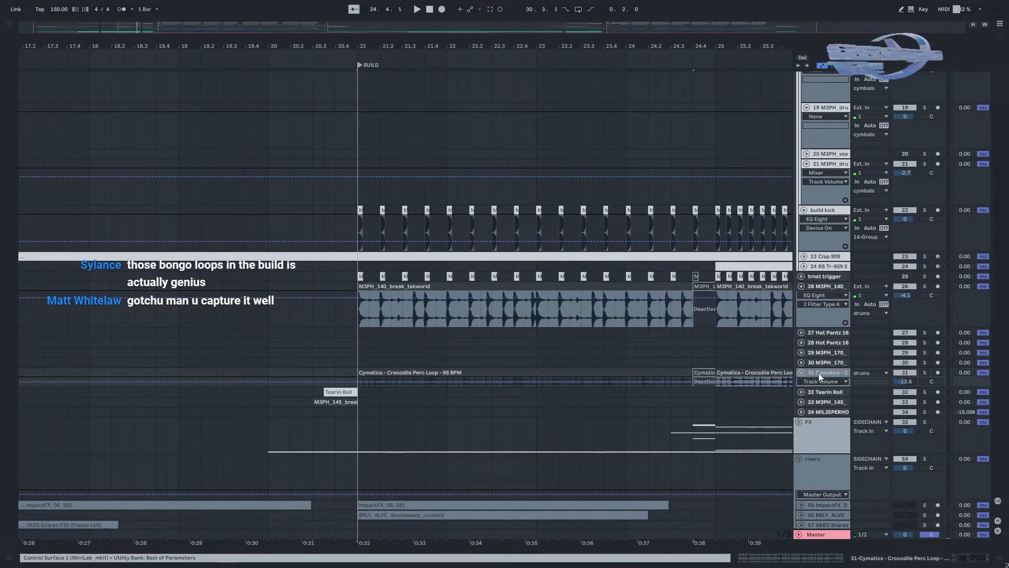
double_click(818, 373)
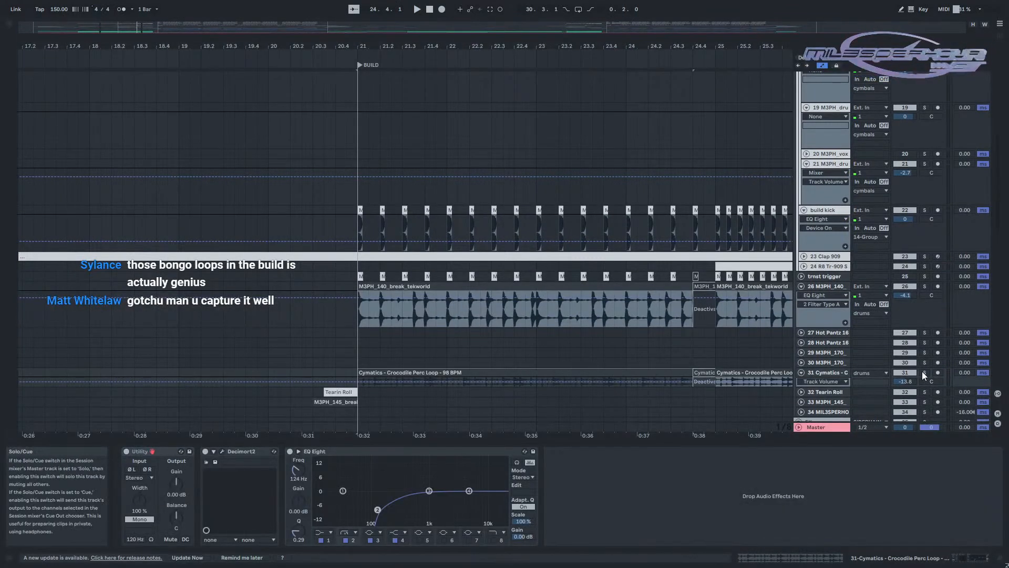
left_click(924, 372)
key("space")
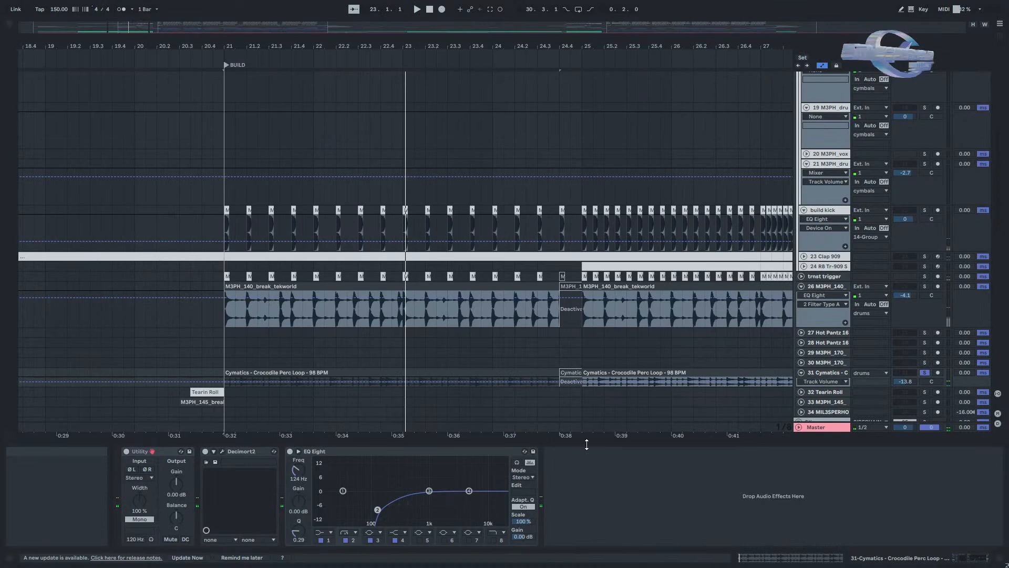
left_click_drag(586, 442, 576, 564)
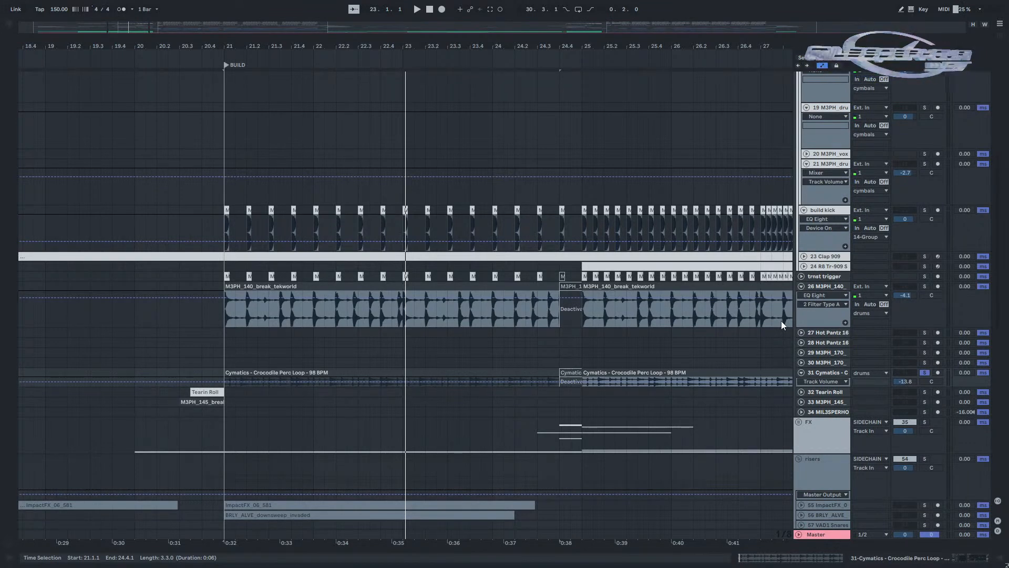
Play the build from bar 21 again with all tracks unsoloed.
key("space")
key("space")
left_click(923, 277)
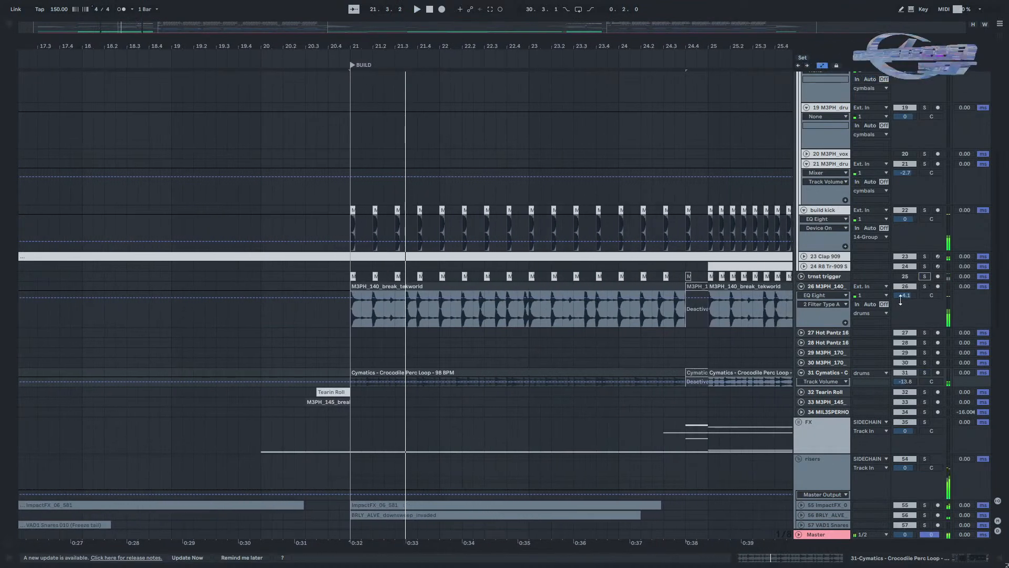
left_click(732, 323)
Solo the R8 Tr-909 Snare track, play it from bar 25 and open its devices.
left_click_drag(692, 350, 602, 392)
left_click(673, 309)
left_click(925, 309)
key("space")
double_click(821, 308)
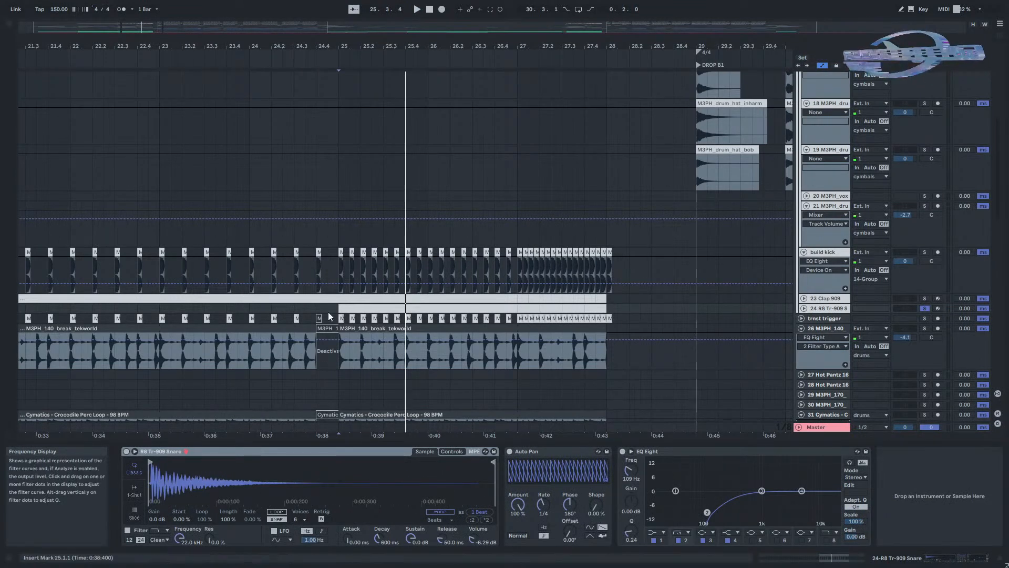
Unfold the R8 Tr-909 Snare track, inspect its MIDI clip and devices, and play the soloed snare roll.
left_click(804, 308)
double_click(345, 307)
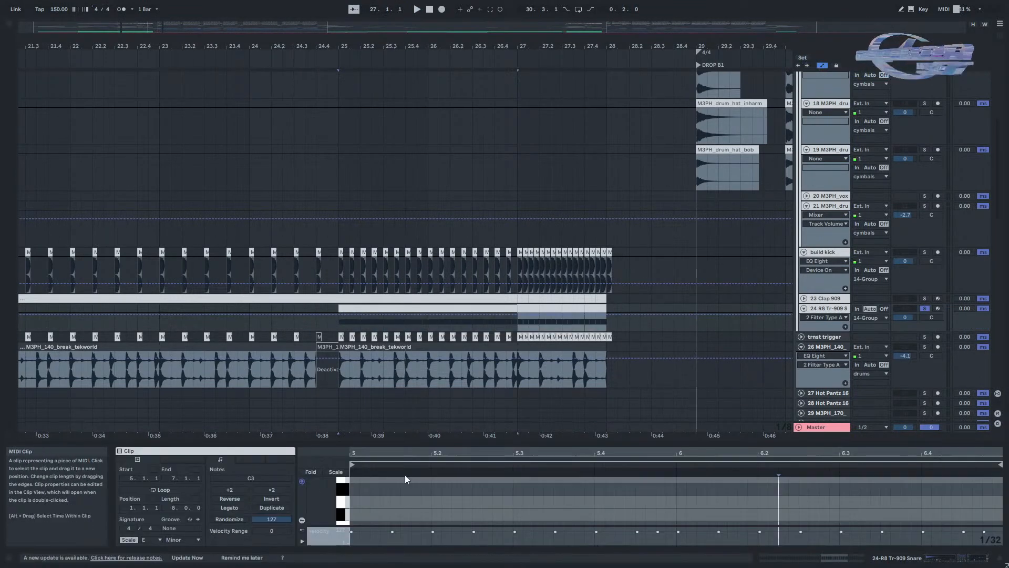
left_click(832, 309)
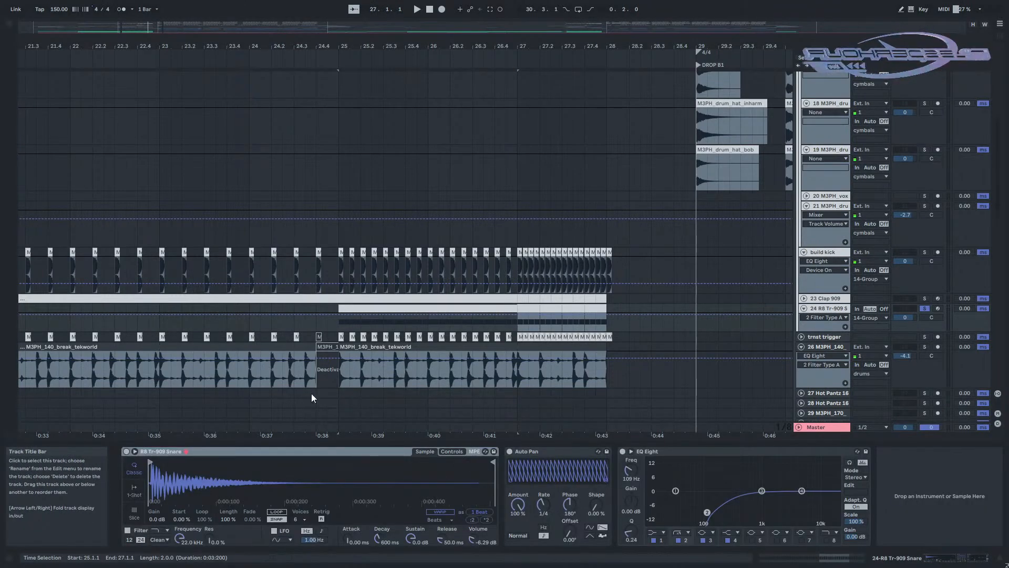
key("space")
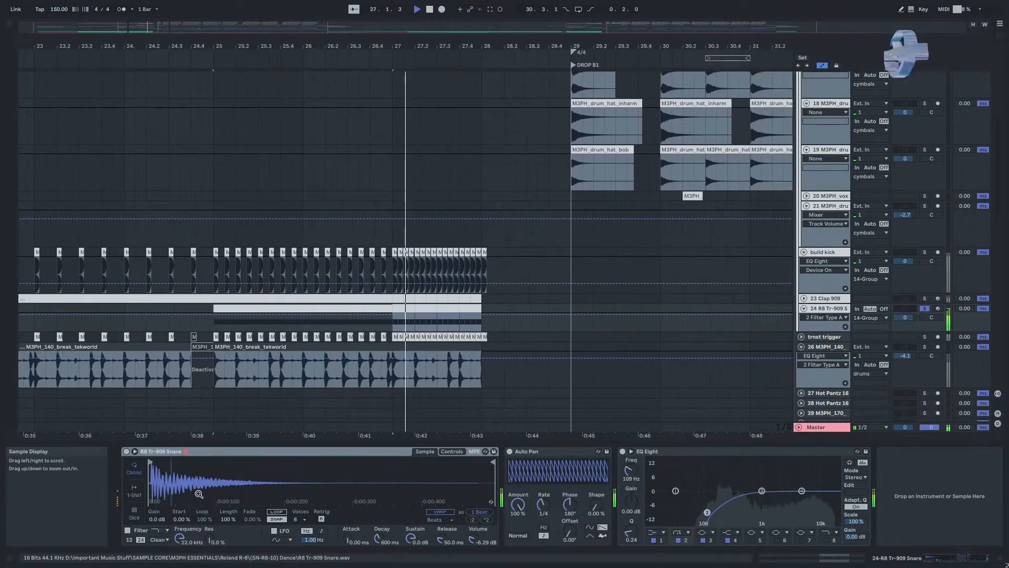
key("space")
Open the M3PH_140 break track's devices and examine the drum layers from the BUILD marker to bar 28.
left_click(392, 336)
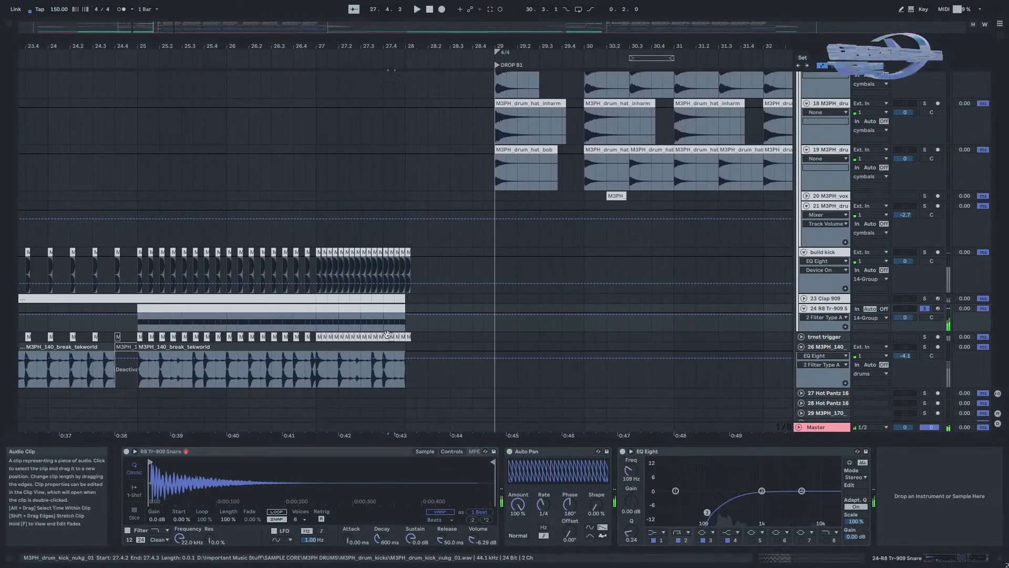
left_click(357, 349)
scroll(295, 367, "down", 5)
scroll(471, 333, "left", 2)
left_click_drag(472, 333, 784, 312)
left_click_drag(475, 300, 498, 552)
scroll(829, 182, "up", 3)
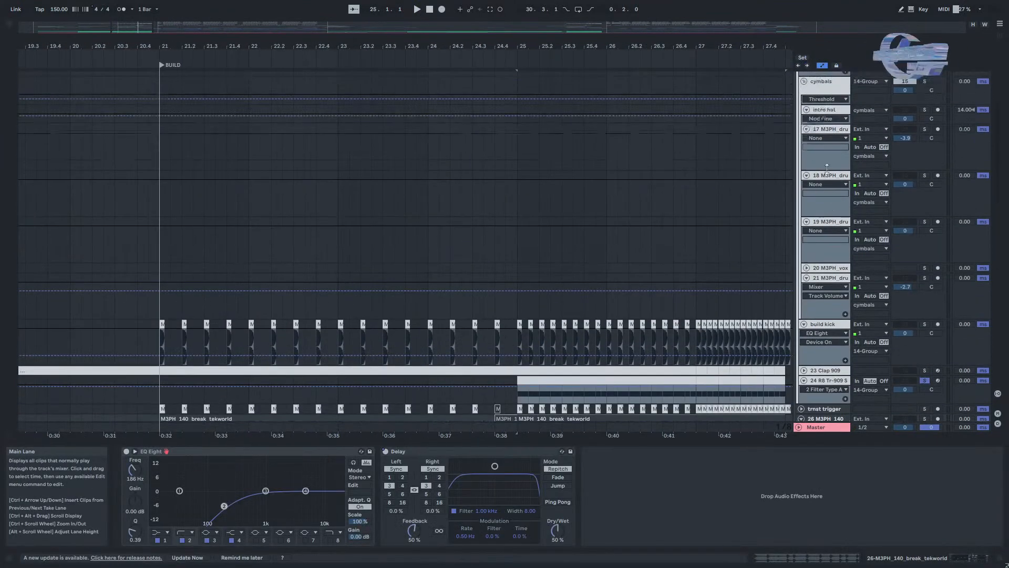
scroll(813, 148, "up", 3)
Inspect the devices on the drums group and on the build kick track.
left_click(806, 115)
left_click(816, 159)
left_click(816, 138)
left_click(814, 86)
scroll(817, 158, "down", 4)
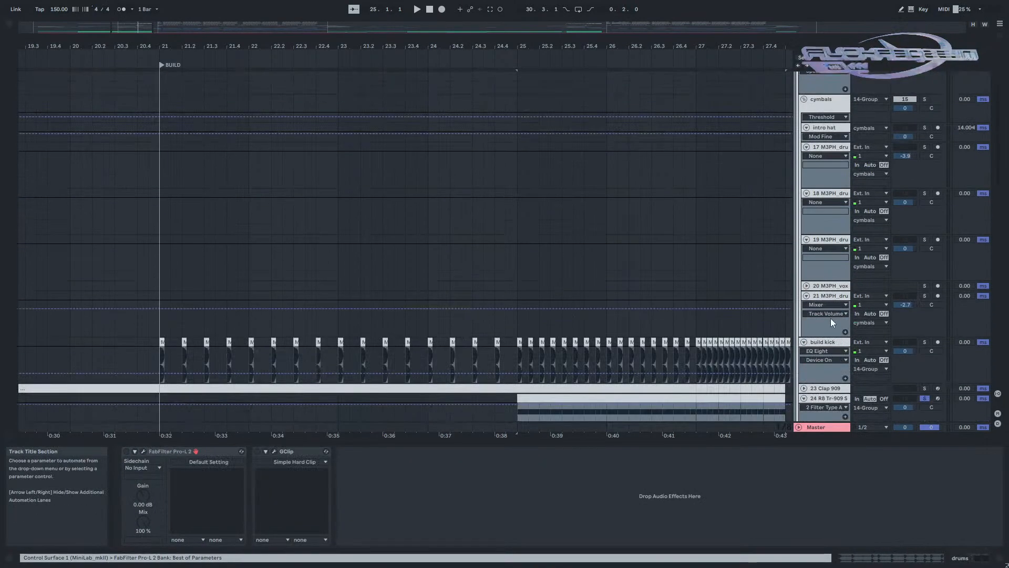
left_click(833, 341)
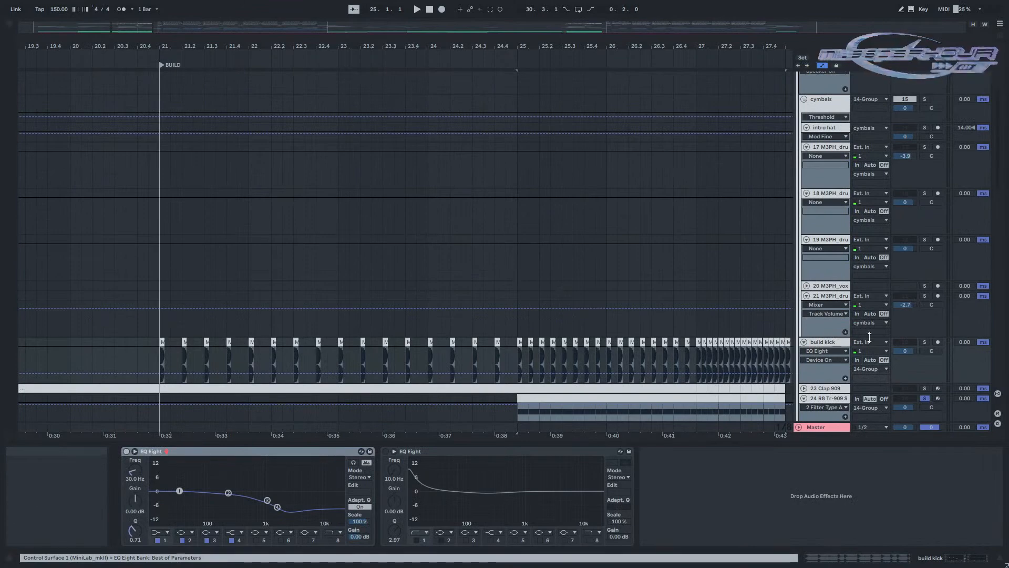
Open the 14 Group's Auto Filter and show its frequency automation across the build.
scroll(827, 181, "up", 3)
left_click(825, 172)
scroll(825, 171, "up", 2)
right_click(277, 472)
left_click(291, 476)
scroll(557, 256, "down", 3)
Solo the 14 Group and play it from 24.4.1 to the end of the build to hear the filter sweep.
left_click(532, 212)
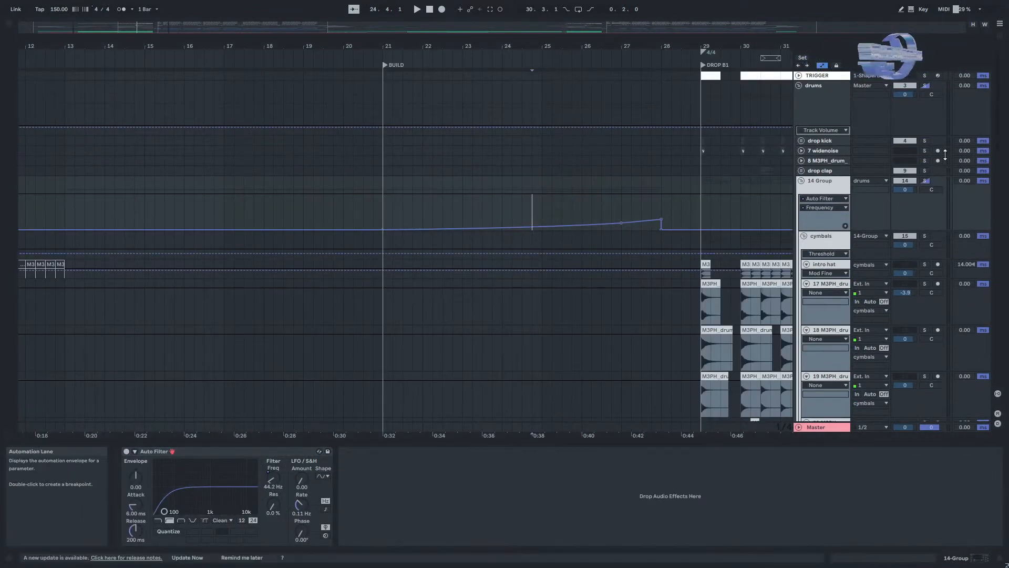
left_click(925, 180)
key("space")
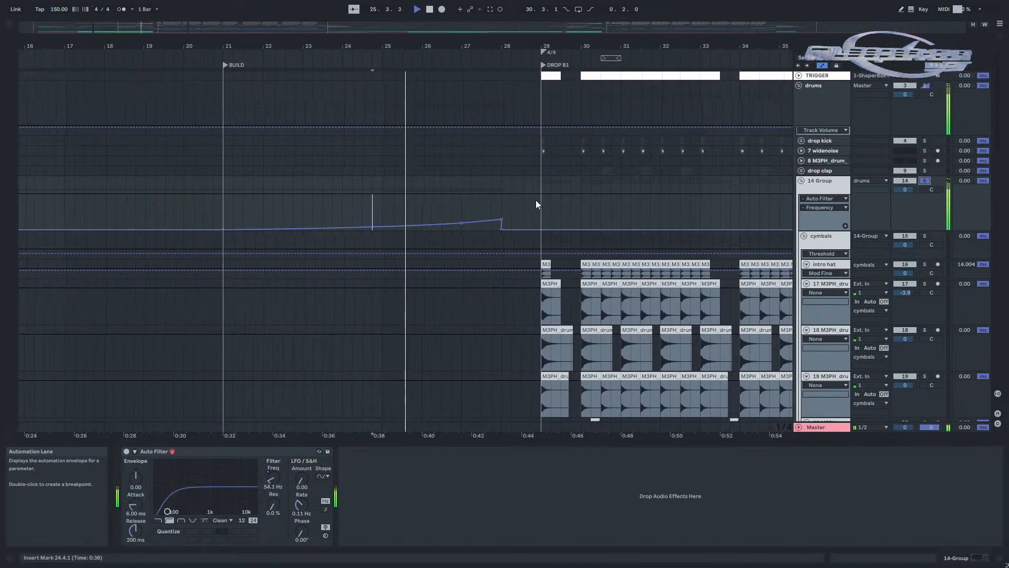
scroll(629, 233, "down", 5)
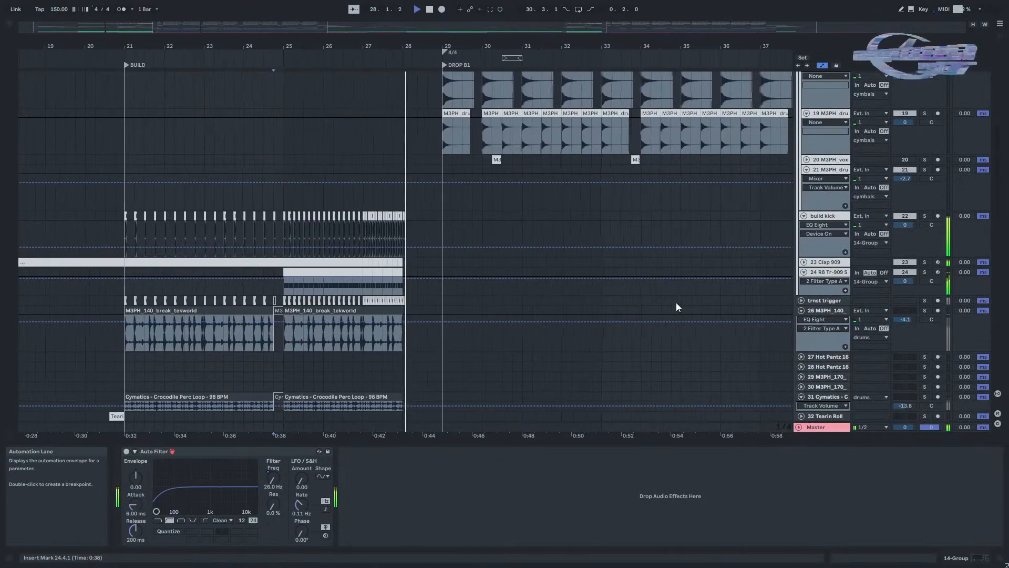
key("space")
Open the Master track's devices and look over the FX and risers groups across the whole arrangement.
left_click(425, 304)
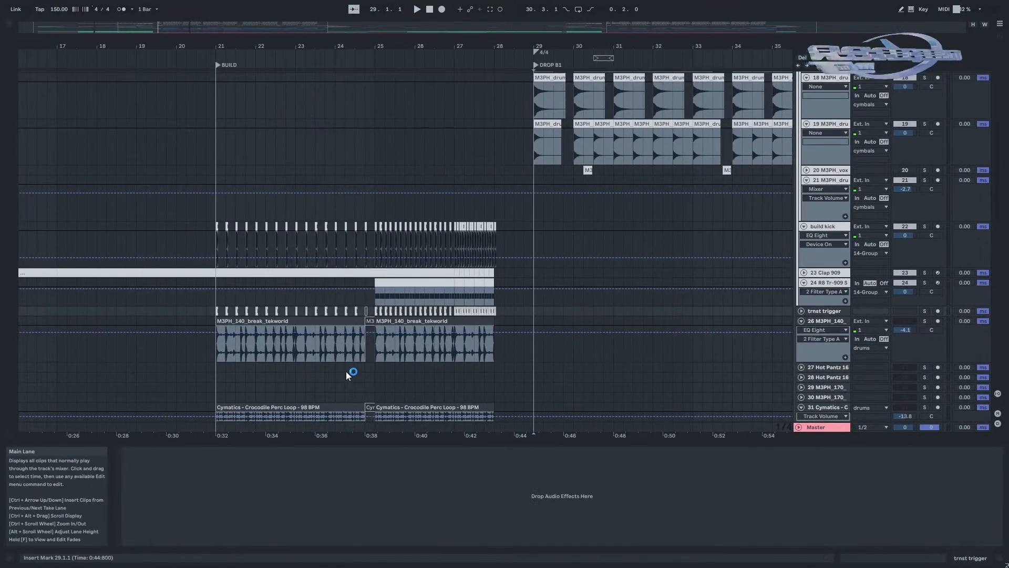
left_click(808, 428)
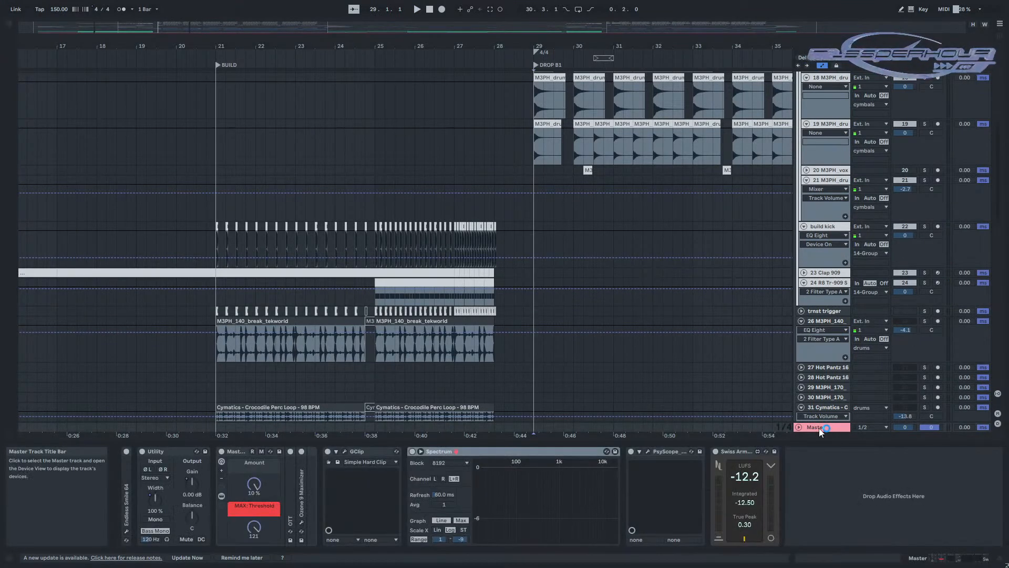
scroll(911, 356, "down", 6)
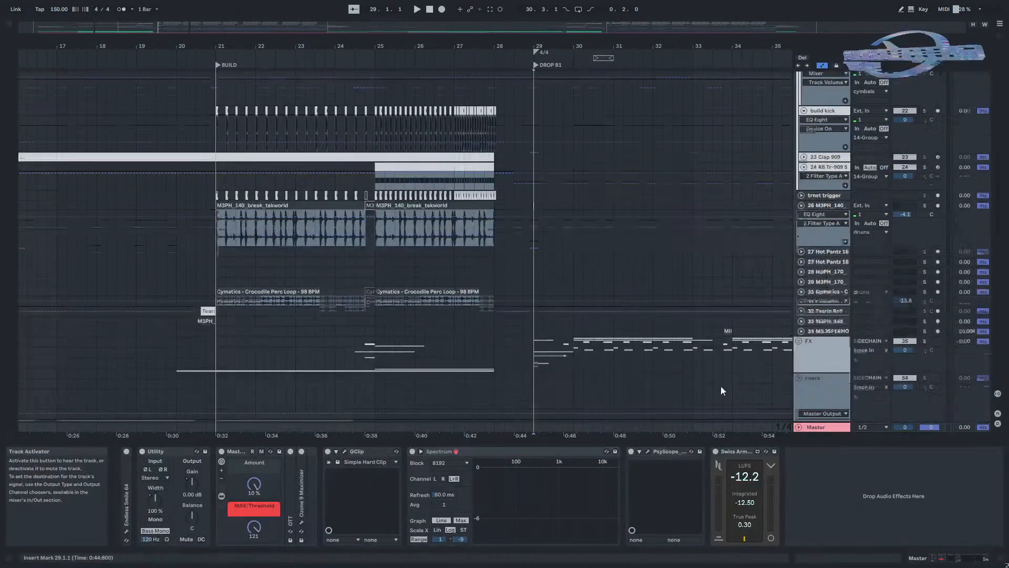
scroll(639, 294, "down", 5)
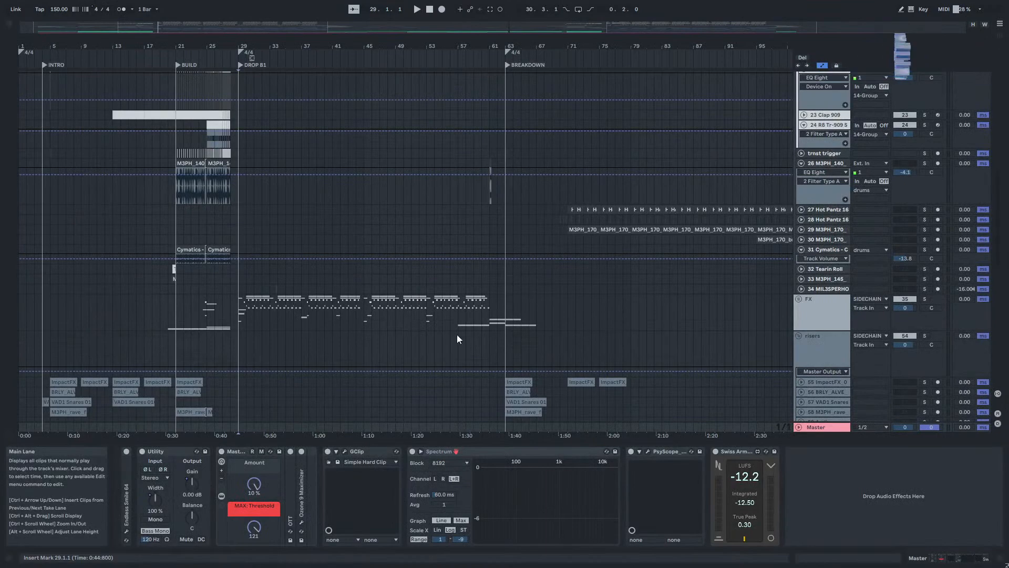
scroll(209, 331, "down", 4)
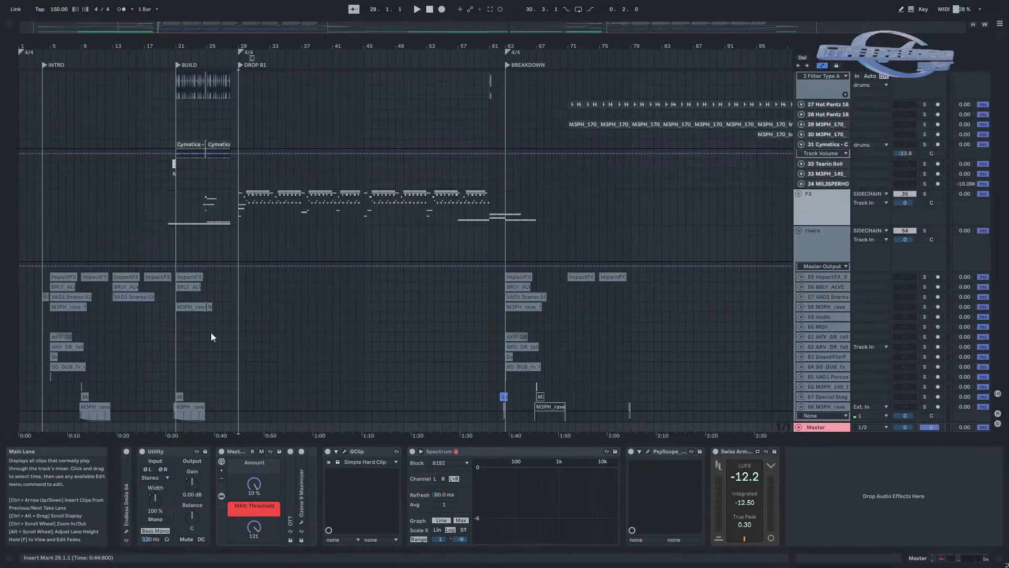
scroll(175, 358, "up", 5)
scroll(183, 361, "up", 4)
Solo the FX group, play it from 24.3.1 and unfold it to examine its effect tracks.
left_click(467, 213)
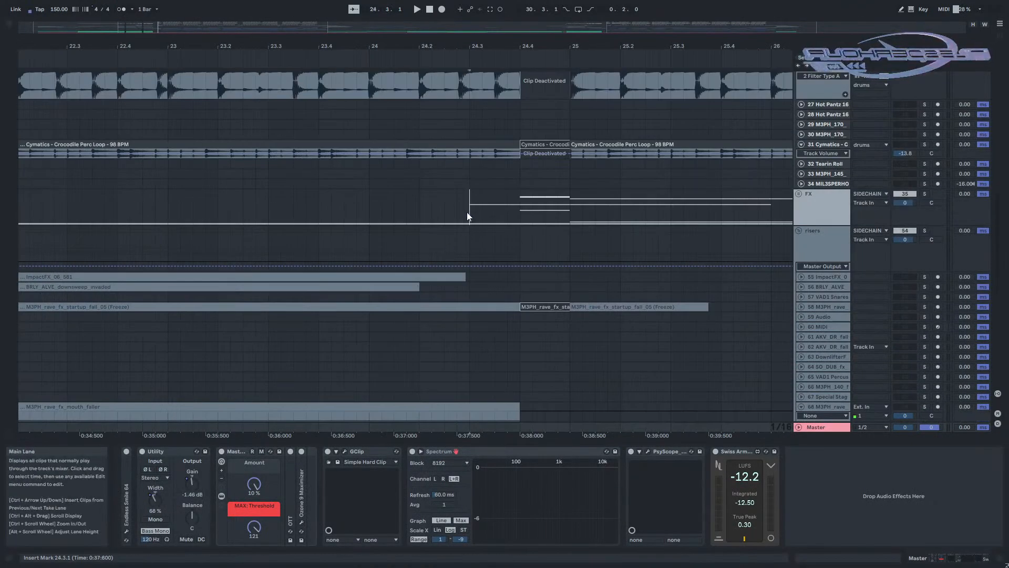
left_click(925, 196)
key("space")
left_click(797, 193)
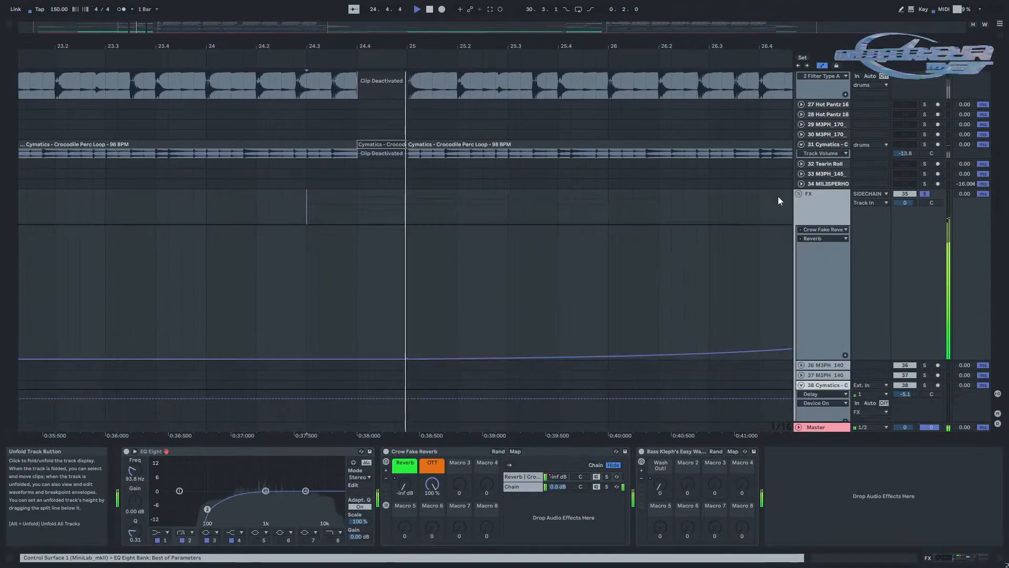
scroll(355, 325, "down", 6)
Add a -30.0 dB track volume breakpoint at bar 25.3 on the VEC3 FX Rev track and stop playback.
left_click_drag(320, 313, 328, 309)
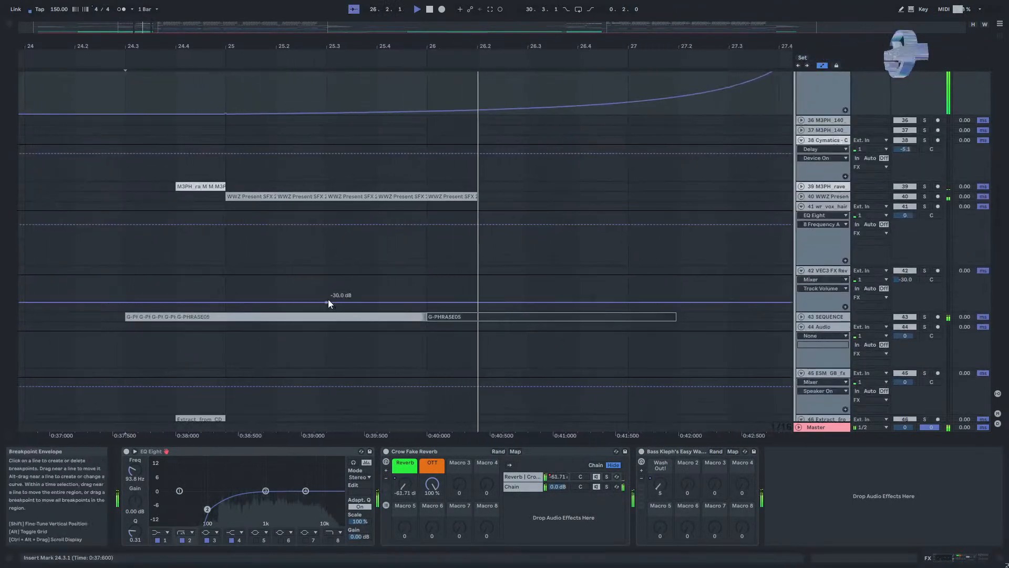
left_click(328, 302)
key("space")
Unfold and solo the WWZ Present SFX track and play its clips from 25.1.1.
left_click(262, 196)
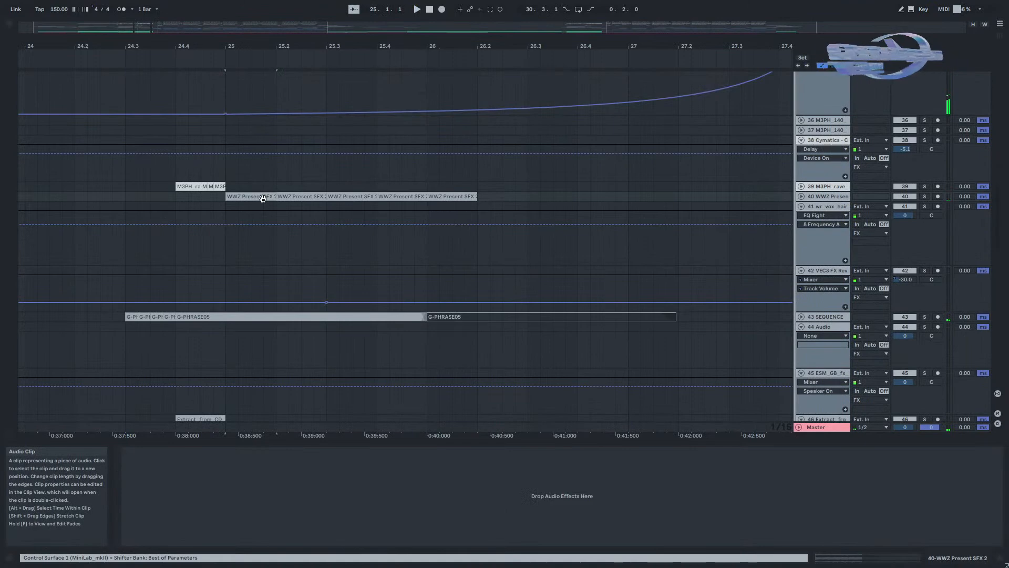
left_click(800, 196)
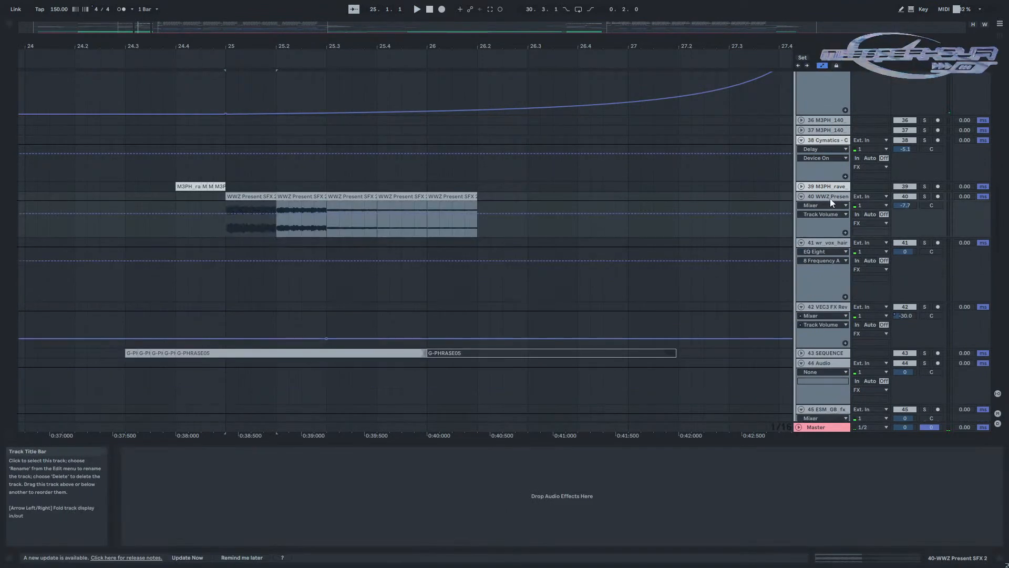
left_click(925, 196)
key("space")
key("space")
key("space")
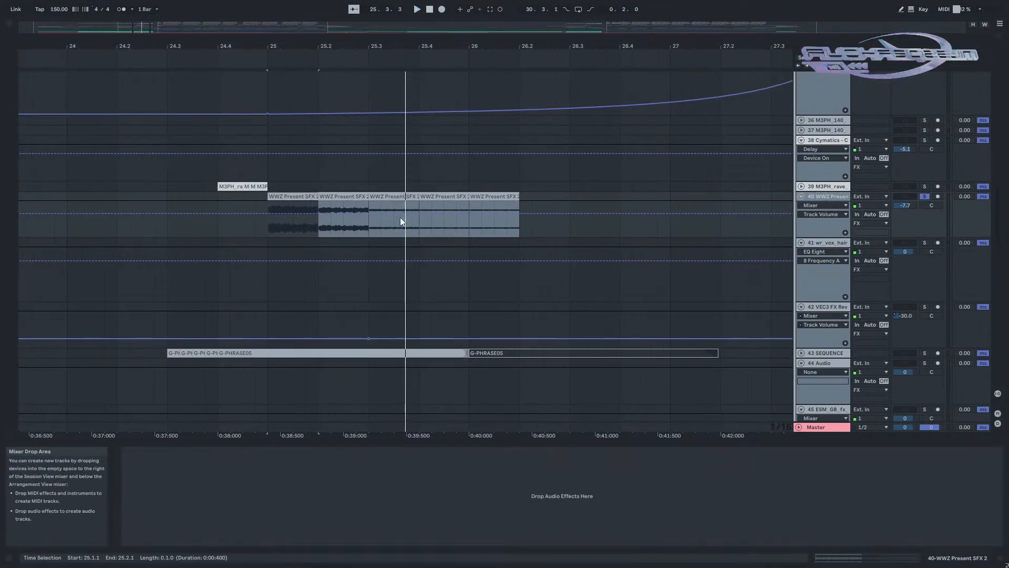
Open the successive WWZ Present SFX 2 clips in turn to compare their waveforms and clip gain.
left_click(346, 194)
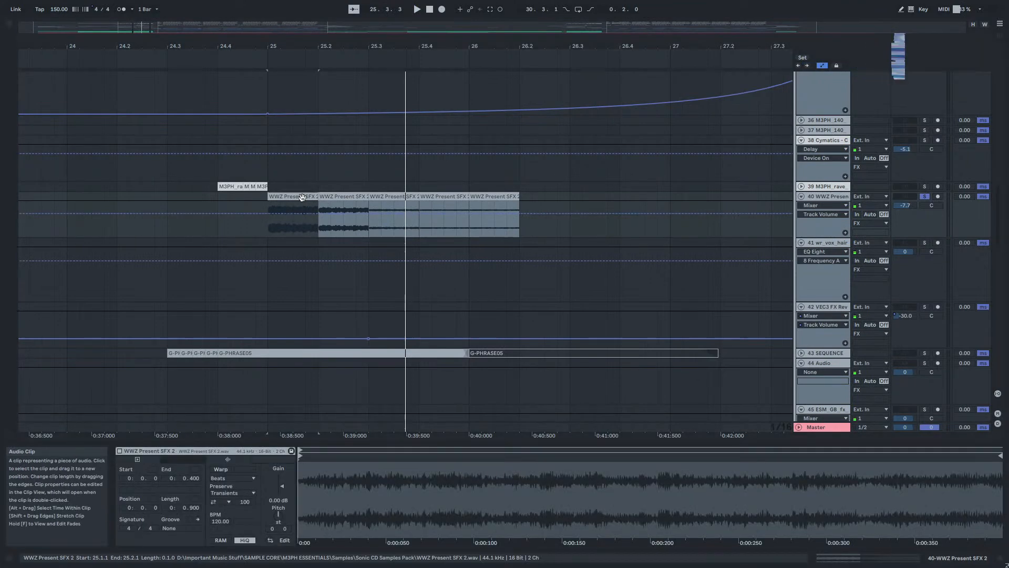
left_click(379, 194)
left_click(455, 196)
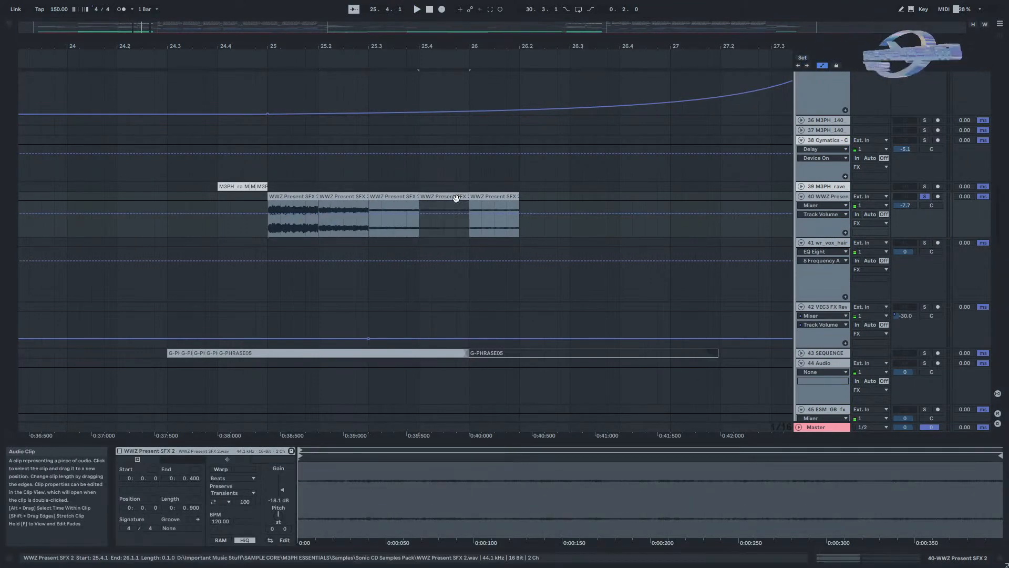
left_click(458, 206)
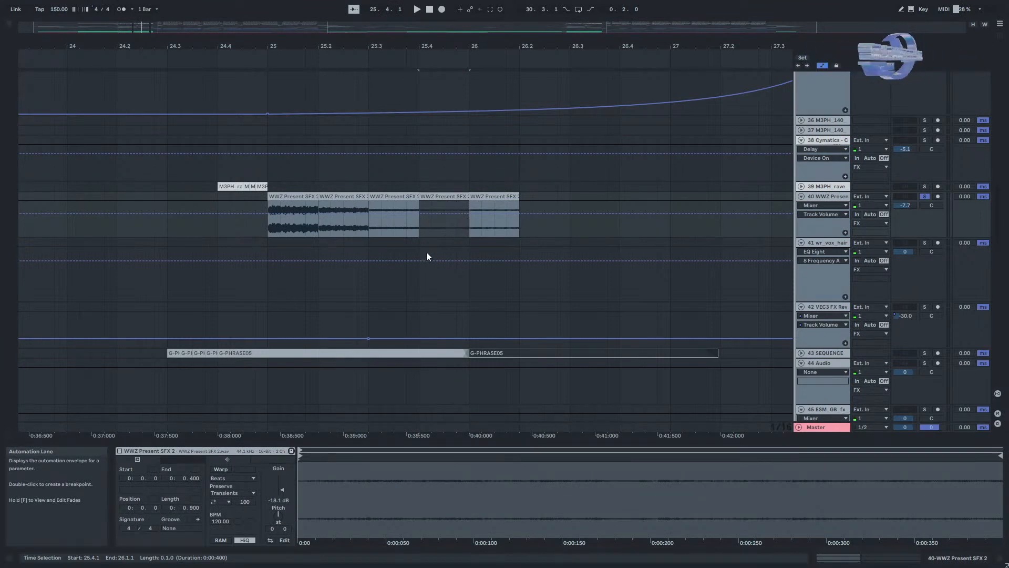
scroll(427, 257, "up", 2)
scroll(447, 273, "left", 5)
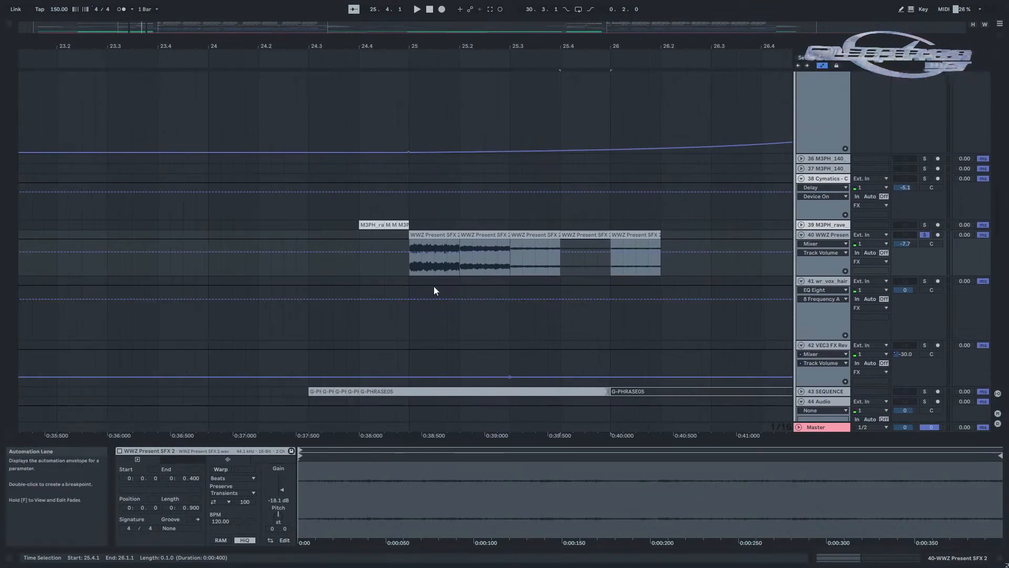
Solo the M3PH_rave track 39, unfold it and play it from 24.3.4.
left_click(348, 236)
left_click(924, 225)
key("space")
left_click(801, 225)
key("space")
scroll(257, 270, "down", 4)
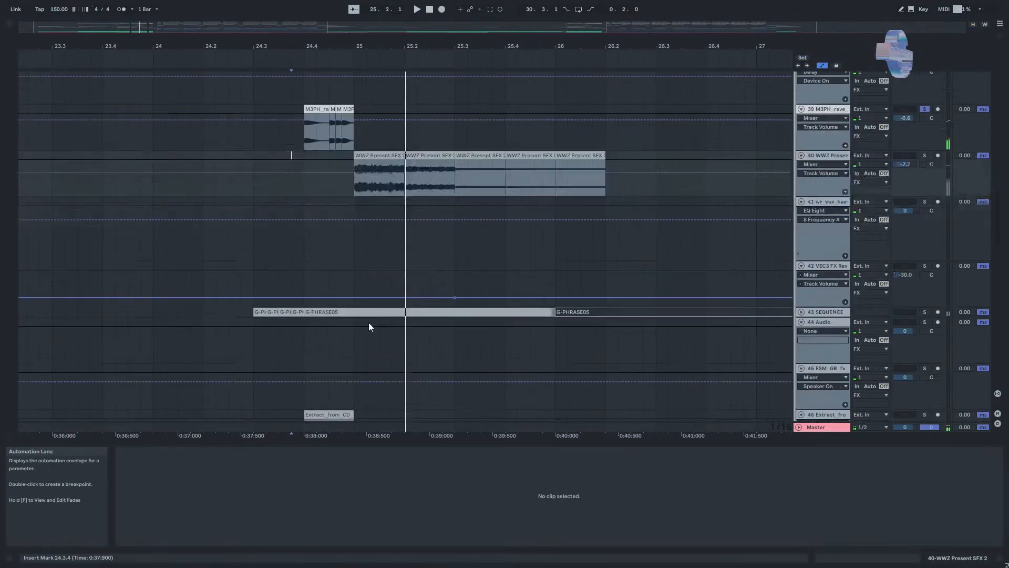
Solo and unfold the SEQUENCE track, play its G-PHRASE05 clips from 24.3.1 and show its device chain.
left_click(925, 312)
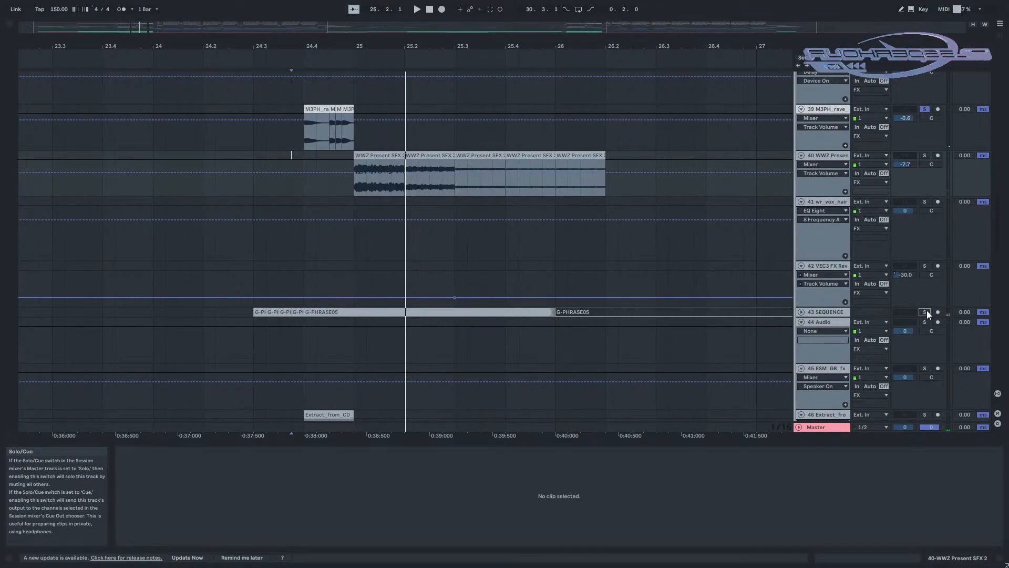
left_click(801, 312)
left_click(252, 329)
key("space")
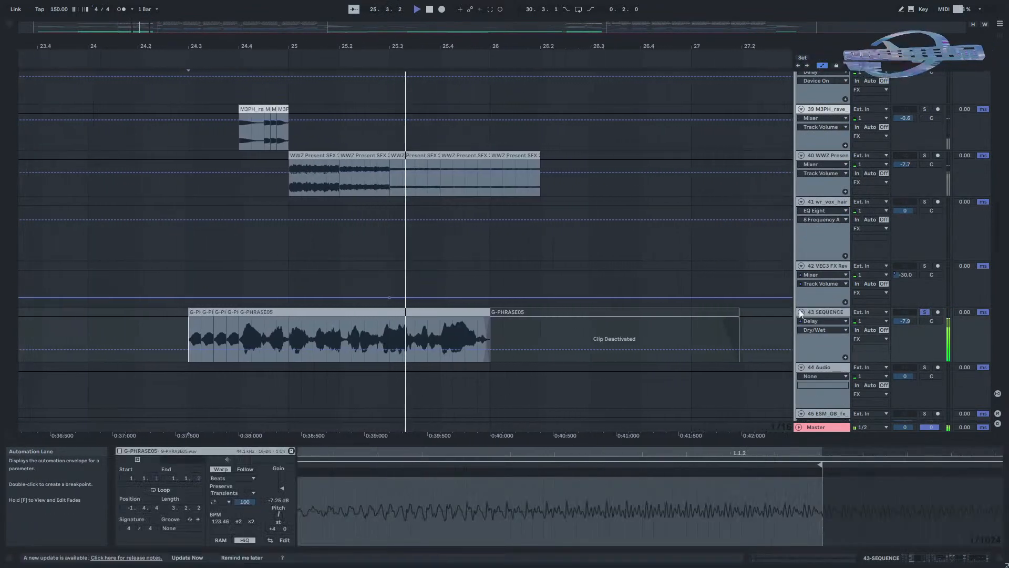
left_click(829, 312)
key("space")
Find the Extract_from_CD clip among the remaining effect tracks, solo its track and play it from 24.4.1.
key("w")
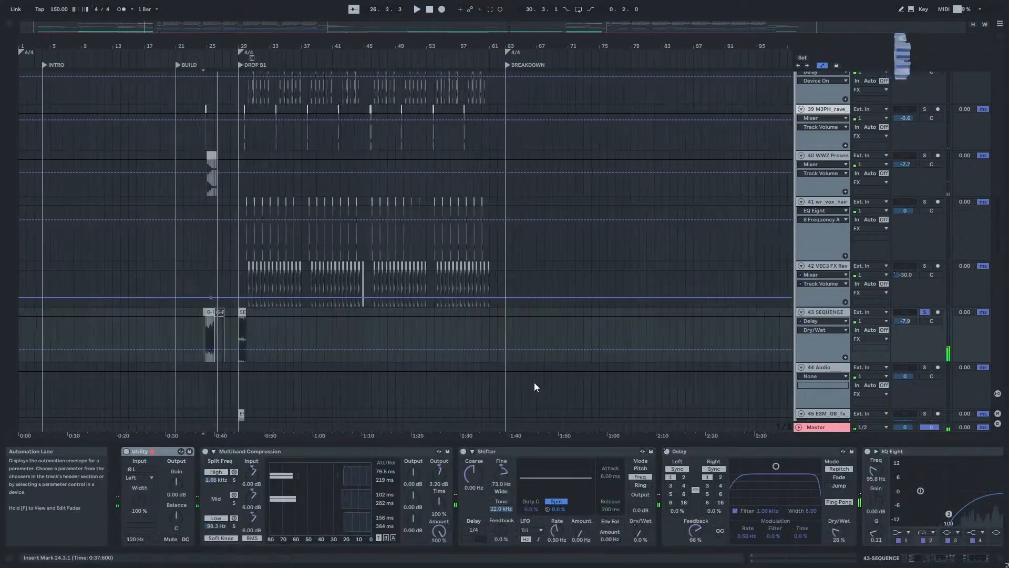
scroll(201, 370, "up", 5)
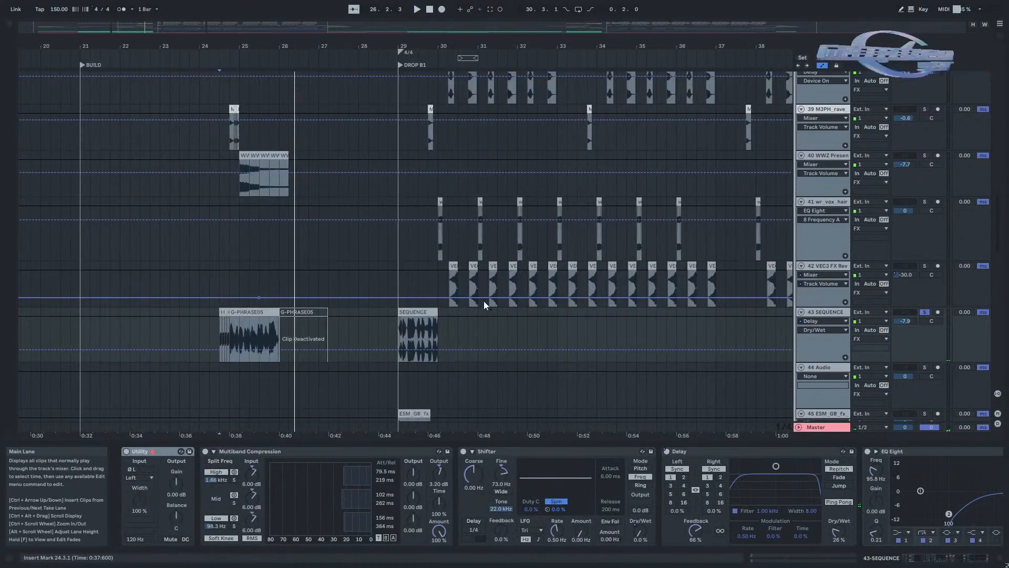
scroll(523, 308, "down", 3)
scroll(276, 312, "up", 5)
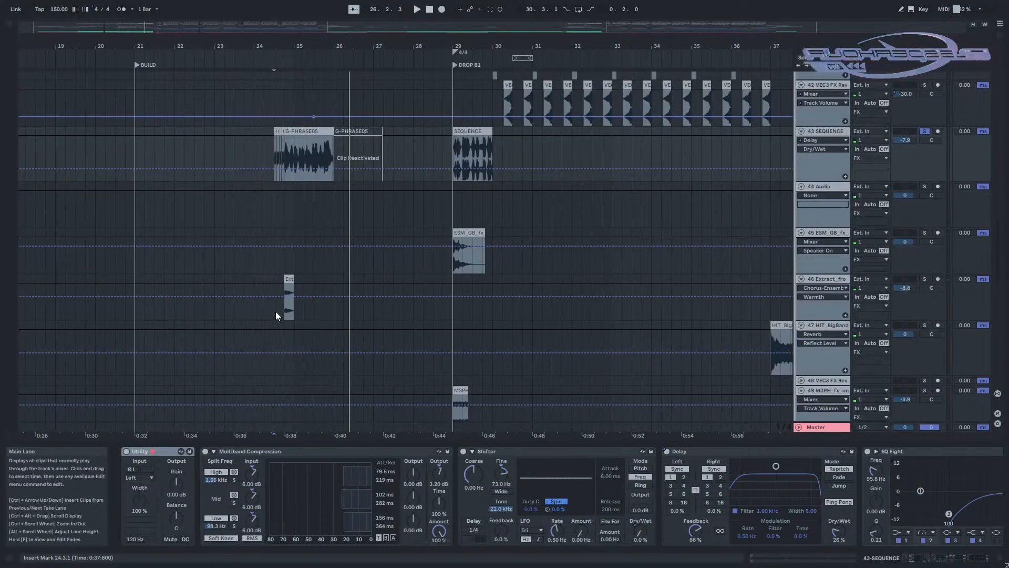
left_click(335, 322)
left_click(925, 279)
key("space")
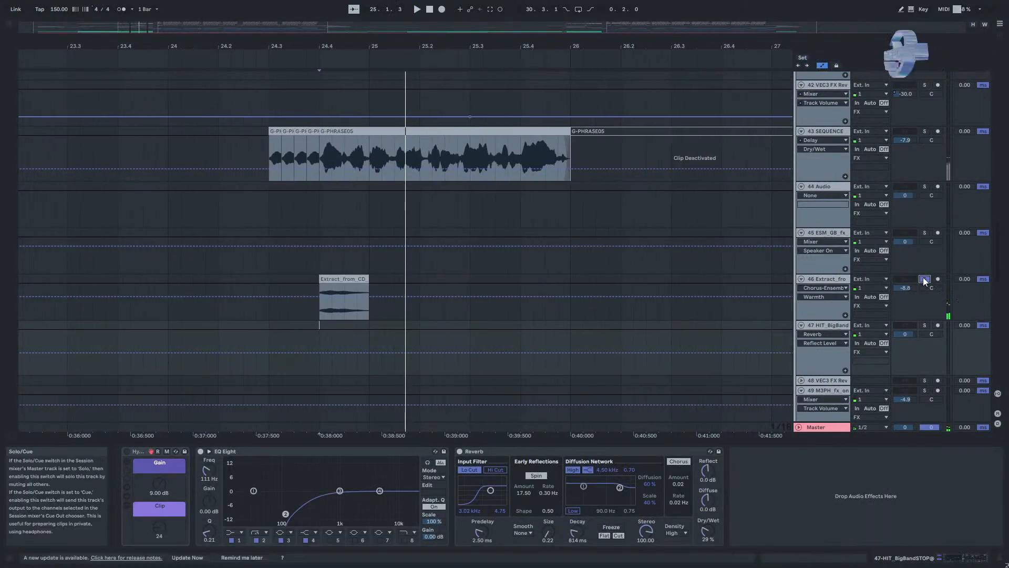
Return to the FX group's header and fold the group.
scroll(295, 313, "up", 3)
scroll(399, 343, "up", 5)
scroll(486, 342, "down", 5)
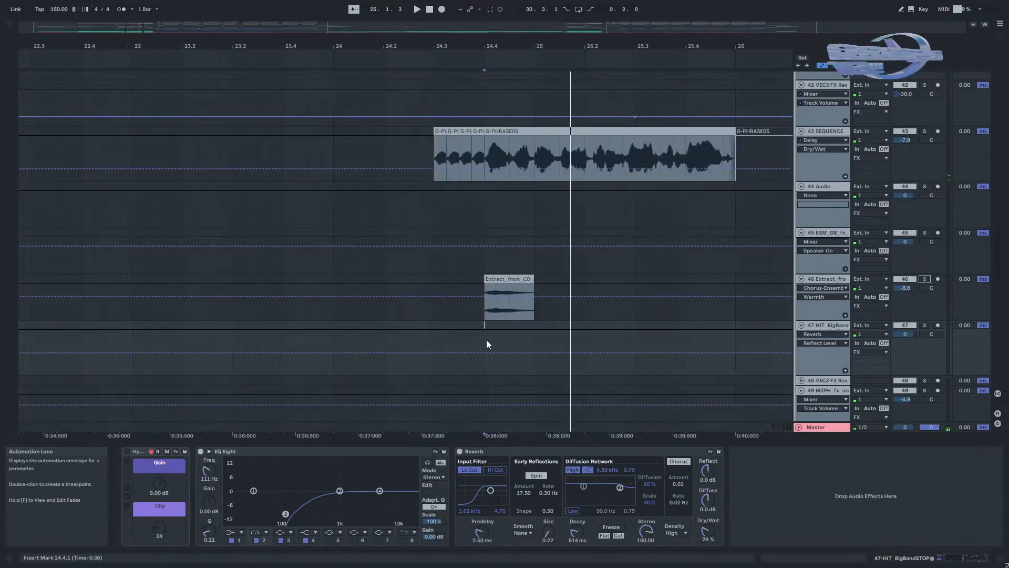
left_click(584, 293)
mouse_move(566, 295)
left_mouse_down()
mouse_move(329, 361)
mouse_move(543, 376)
mouse_move(505, 442)
left_mouse_up()
left_click_drag(643, 256, 475, 430)
scroll(758, 190, "up", 2)
left_click(799, 145)
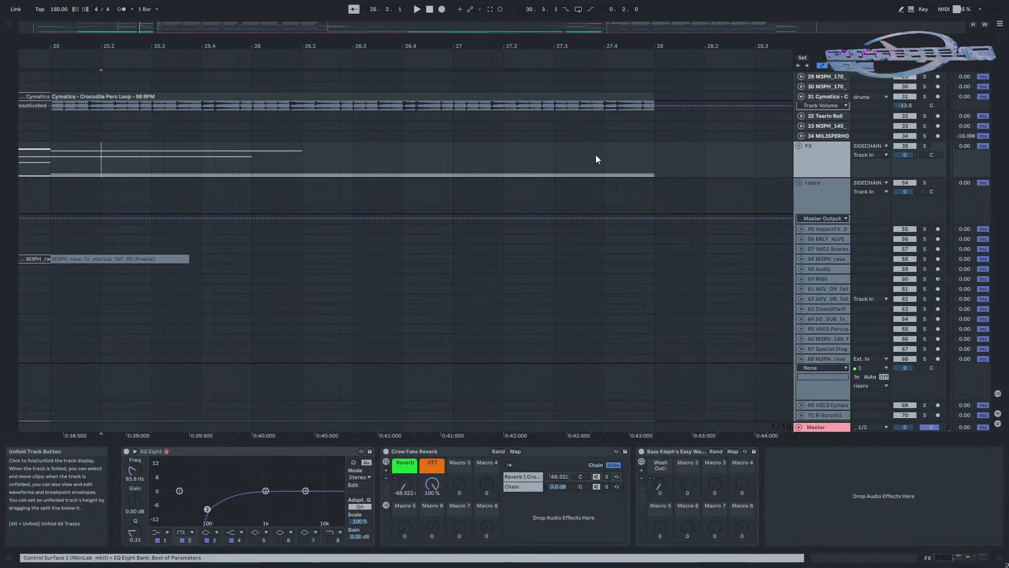
Show the automation of the Crow Fake Reverb's Reverb macro on the FX group.
scroll(487, 176, "down", 5)
right_click(402, 488)
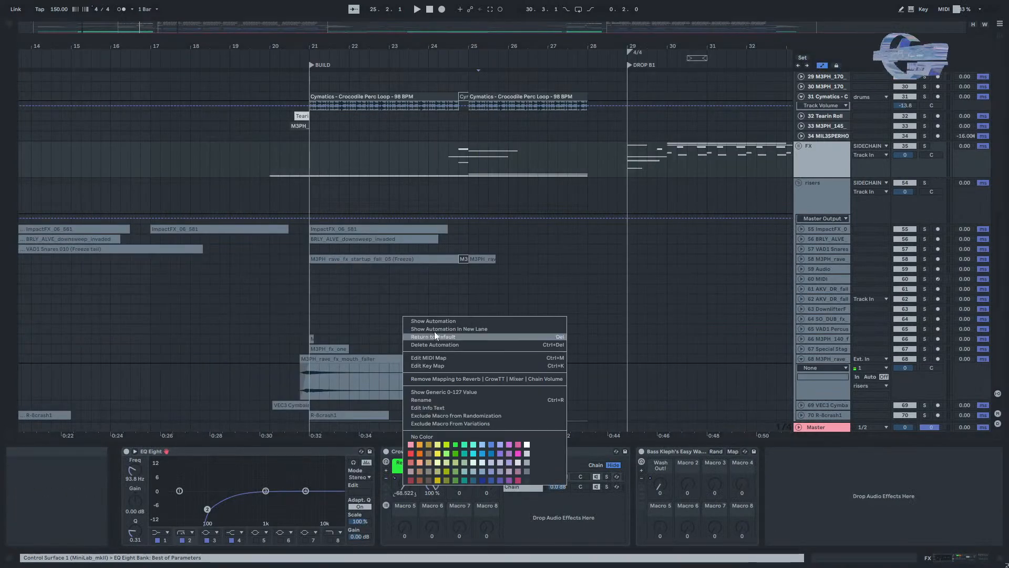
left_click(435, 320)
left_click(799, 145)
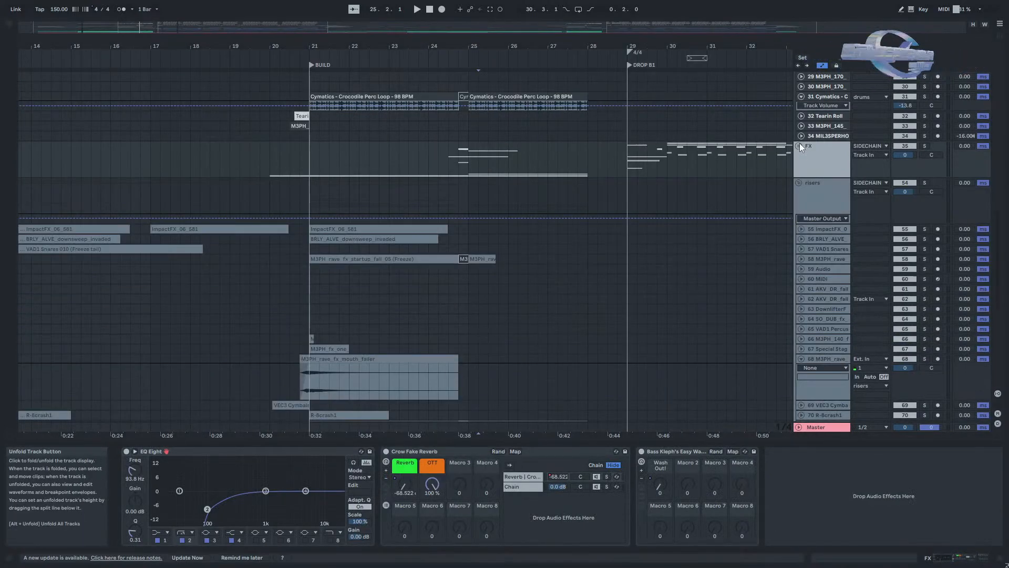
Show the Master track's devices, expand Endless Smile 64 to check its intensity and collapse it again.
scroll(804, 263, "down", 3)
left_click(802, 430)
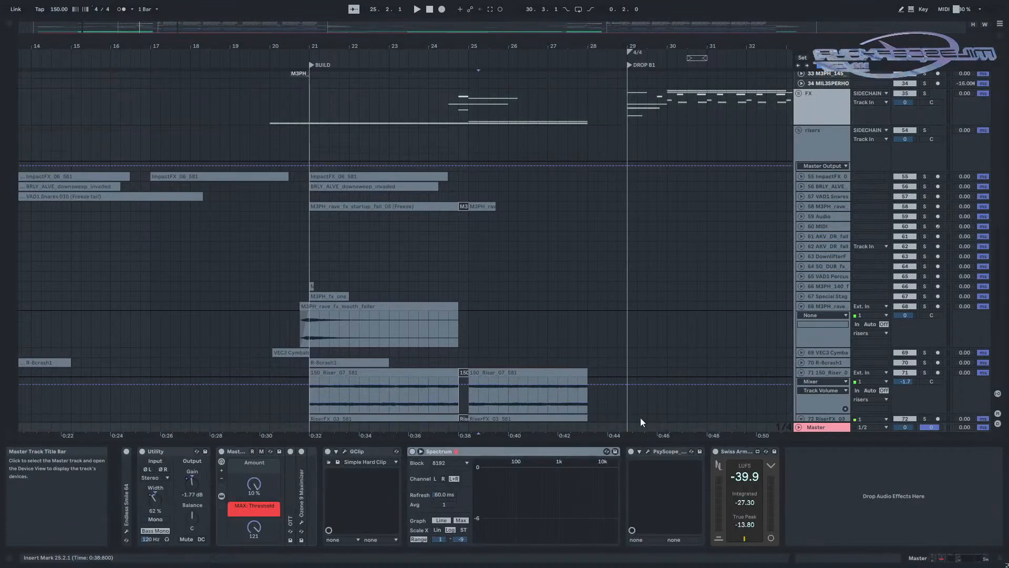
double_click(125, 483)
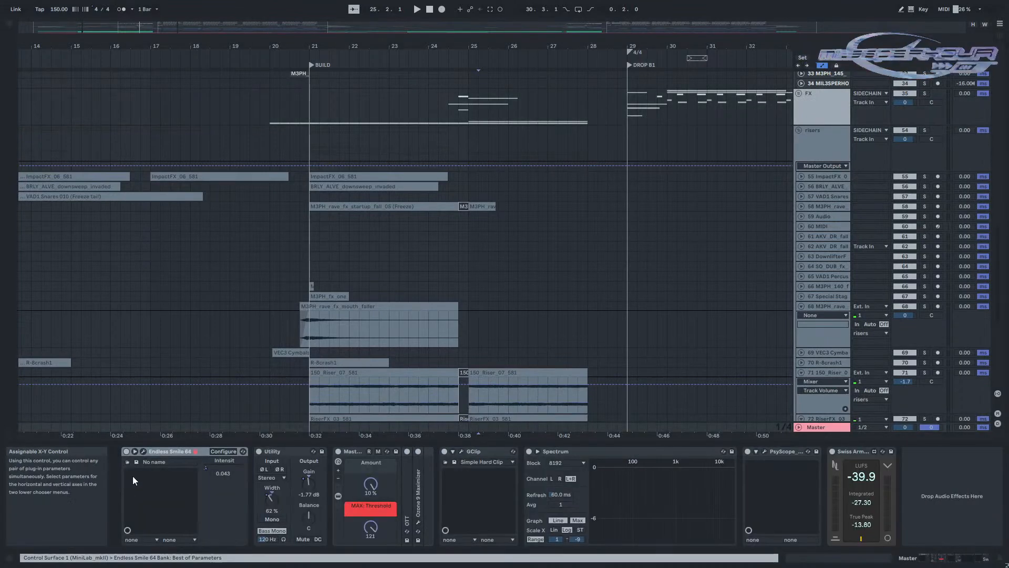
double_click(161, 452)
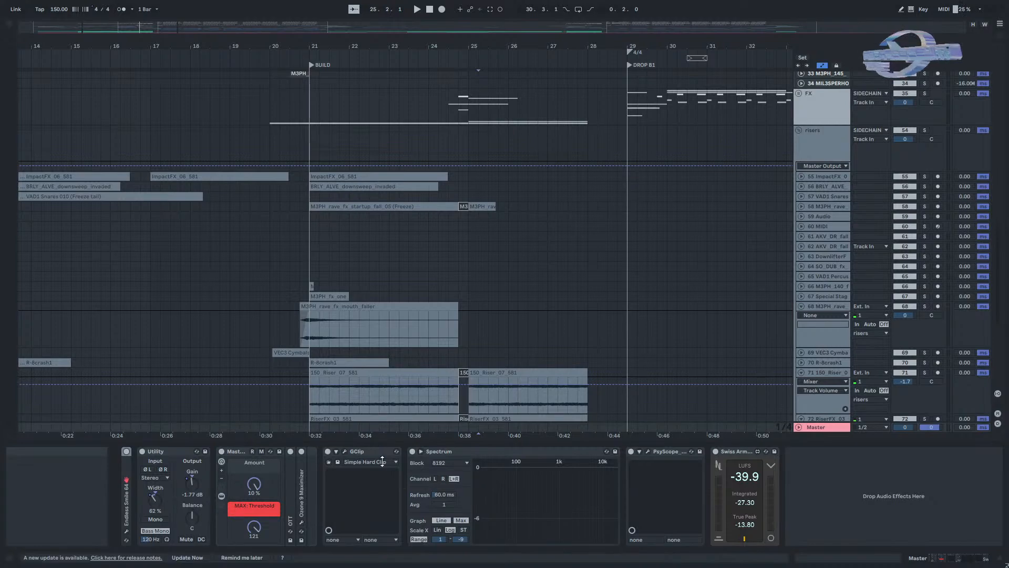
Hide the device view and fold the risers group.
key("ctrl+alt+l")
scroll(821, 278, "up", 5)
left_click(799, 288)
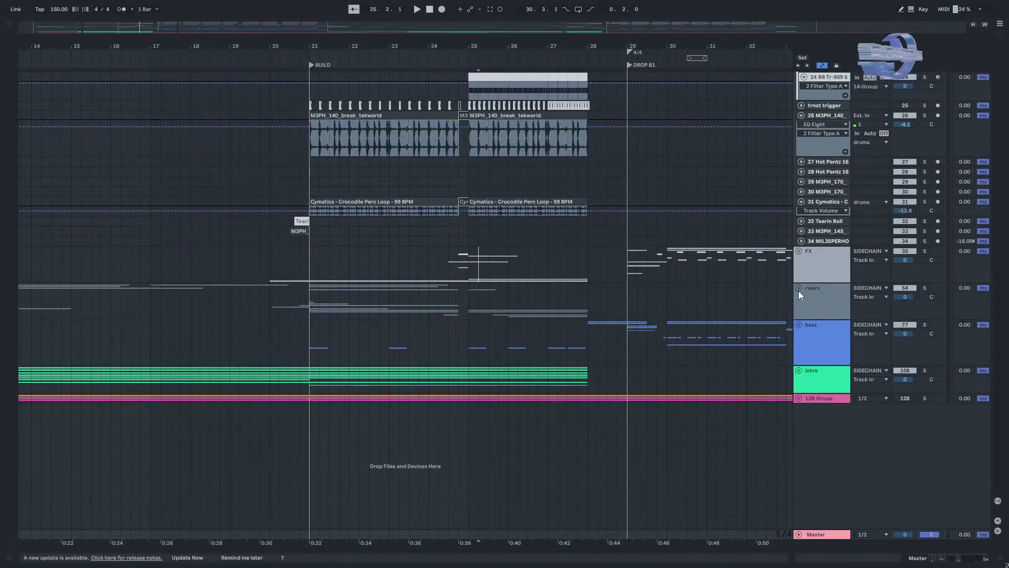
Play the arrangement from the BREAKDOWN marker at 63.1.1, follow it past bar 87 and stop playback.
left_click_drag(629, 332, 416, 466)
left_click_drag(486, 461, 34, 414)
left_click_drag(445, 414, 68, 410)
left_click_drag(721, 392, 142, 393)
left_click(295, 395)
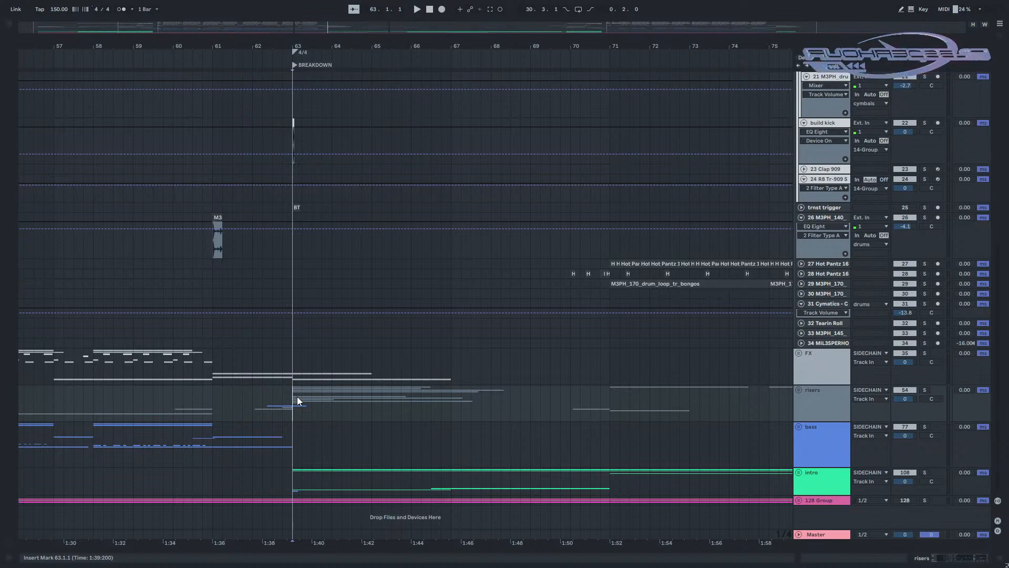
left_click_drag(728, 424, 462, 395)
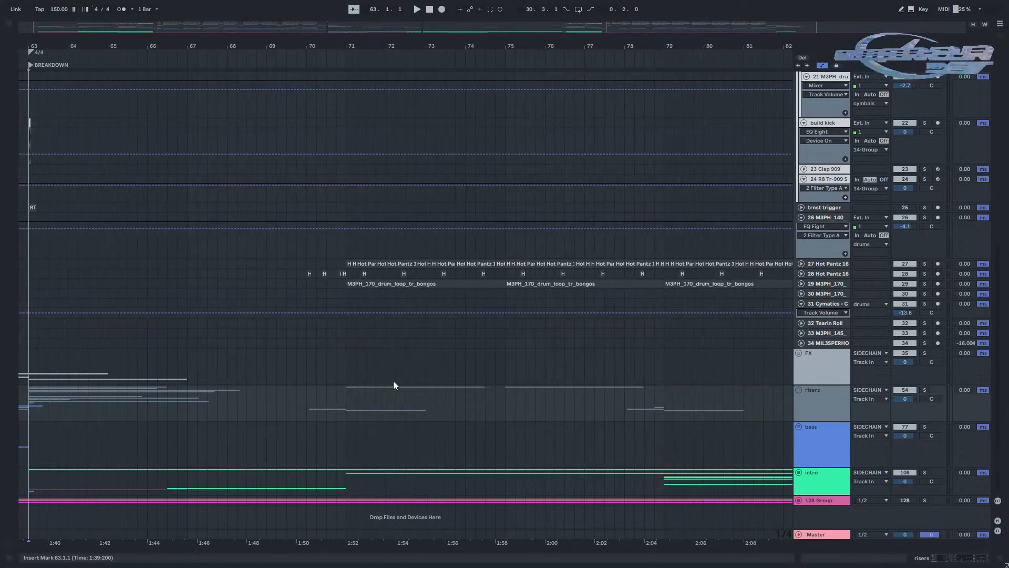
key("space")
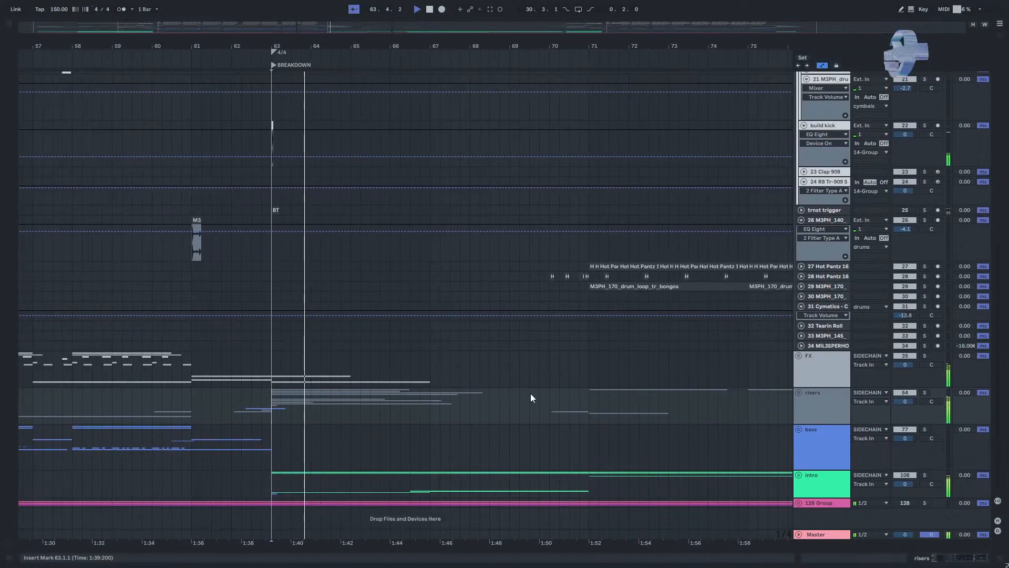
left_click_drag(597, 389, 345, 362)
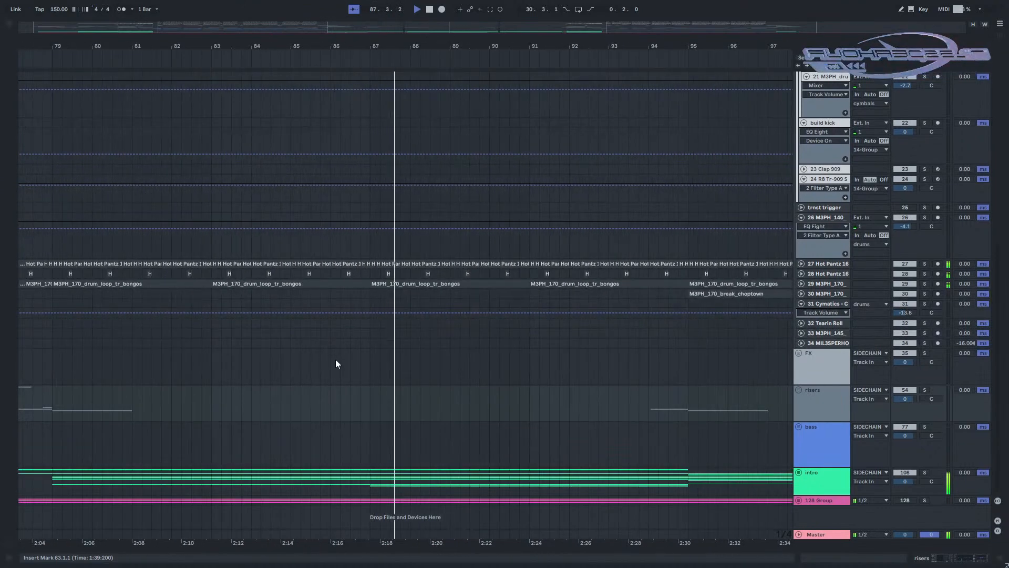
left_click(333, 367)
Go back to the start of the breakdown and replay its opening from 63.1.1.
scroll(431, 362, "left", 10)
scroll(368, 368, "left", 4)
scroll(457, 374, "up", 1)
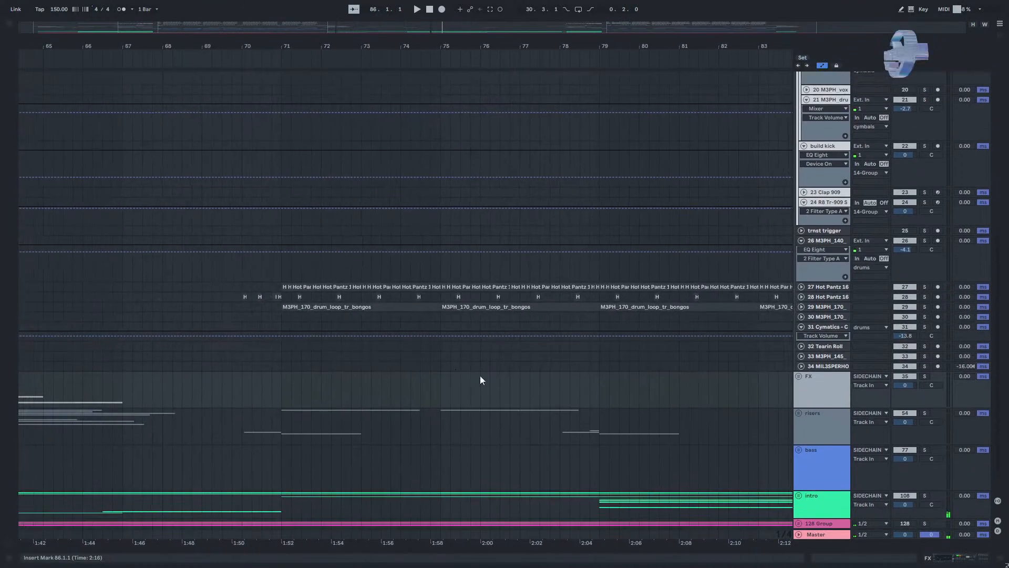
left_click_drag(440, 353, 592, 323)
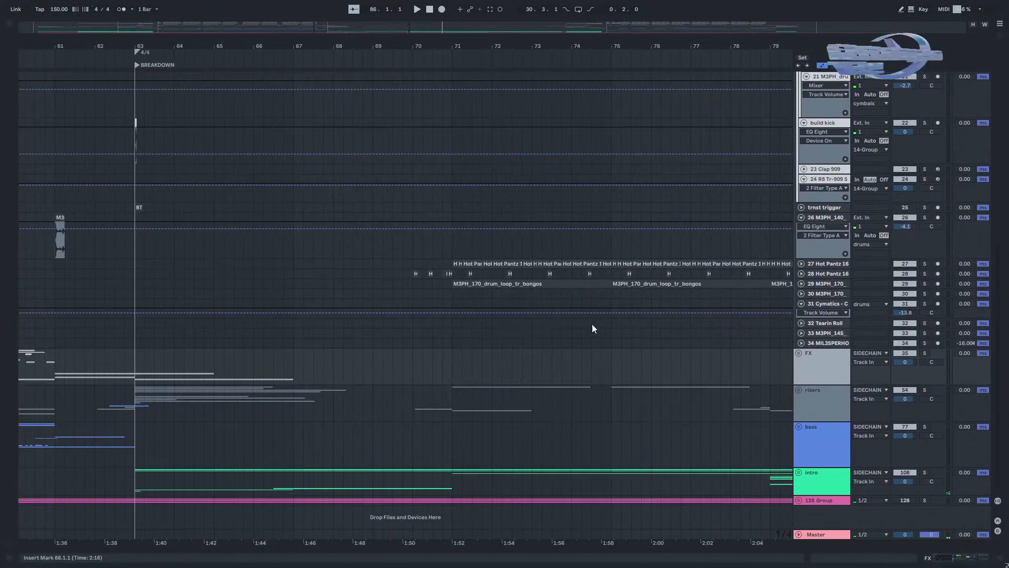
left_click_drag(189, 411, 331, 368)
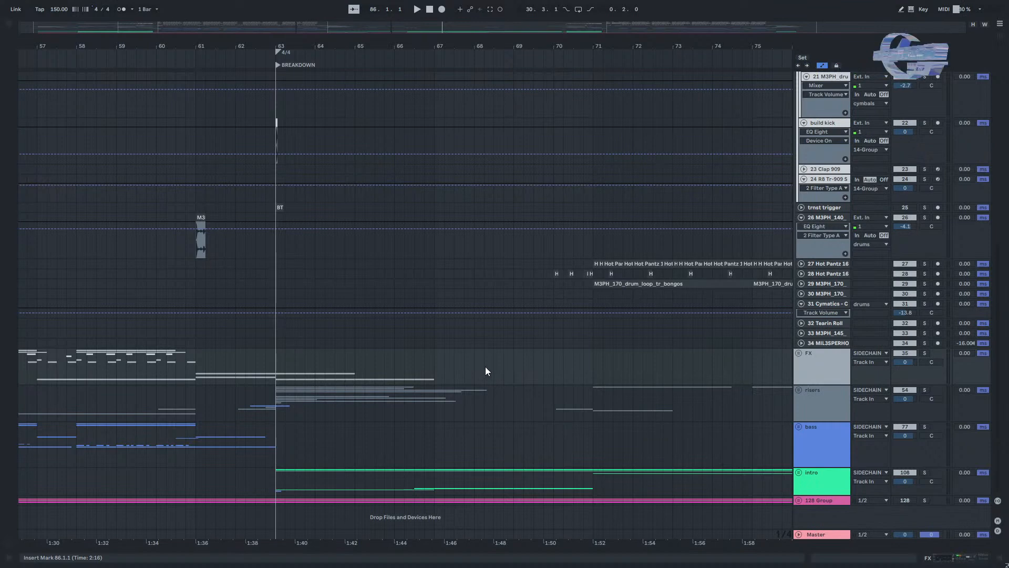
left_click(275, 367)
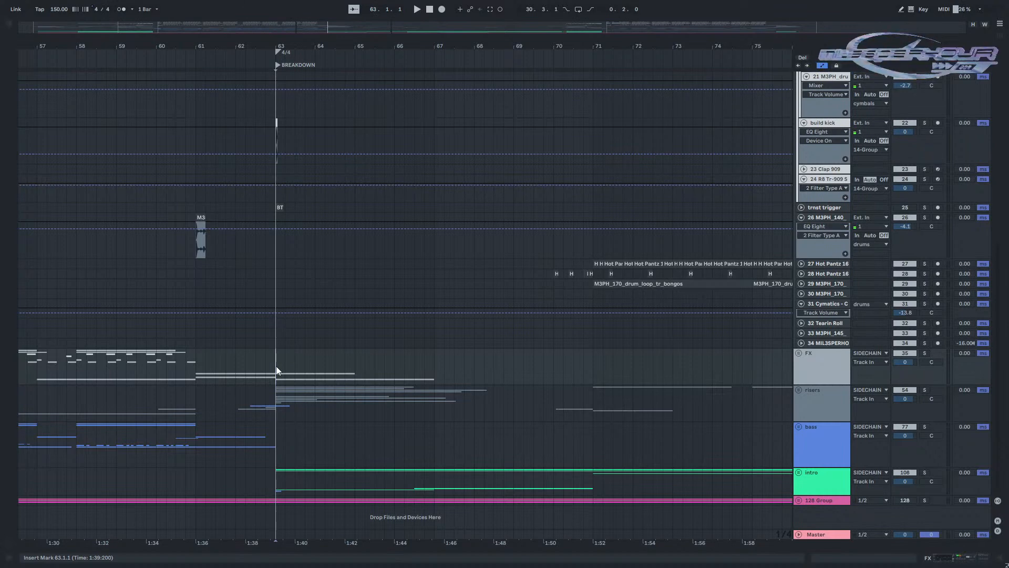
key("space")
left_click(497, 409)
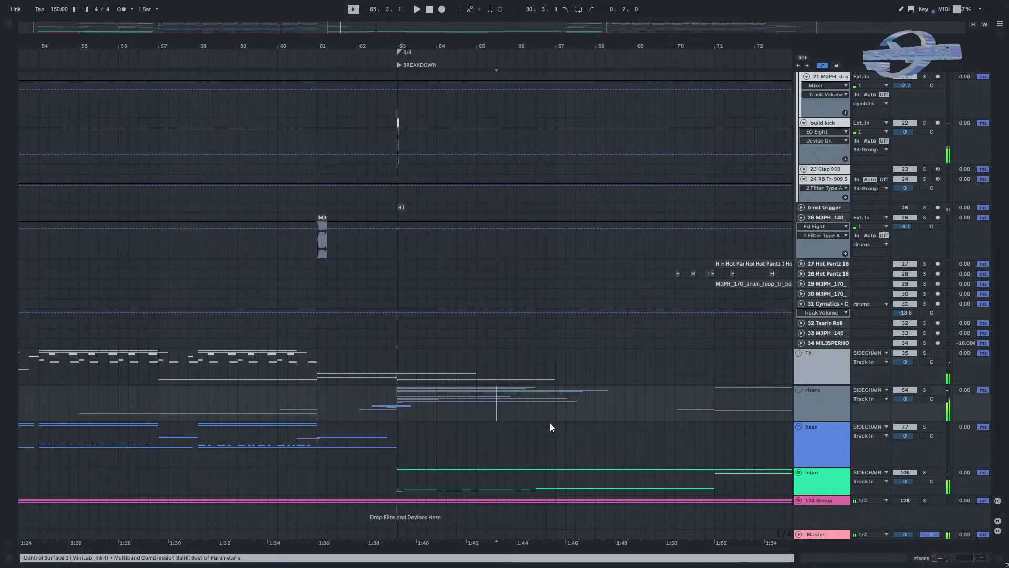
left_click(403, 470)
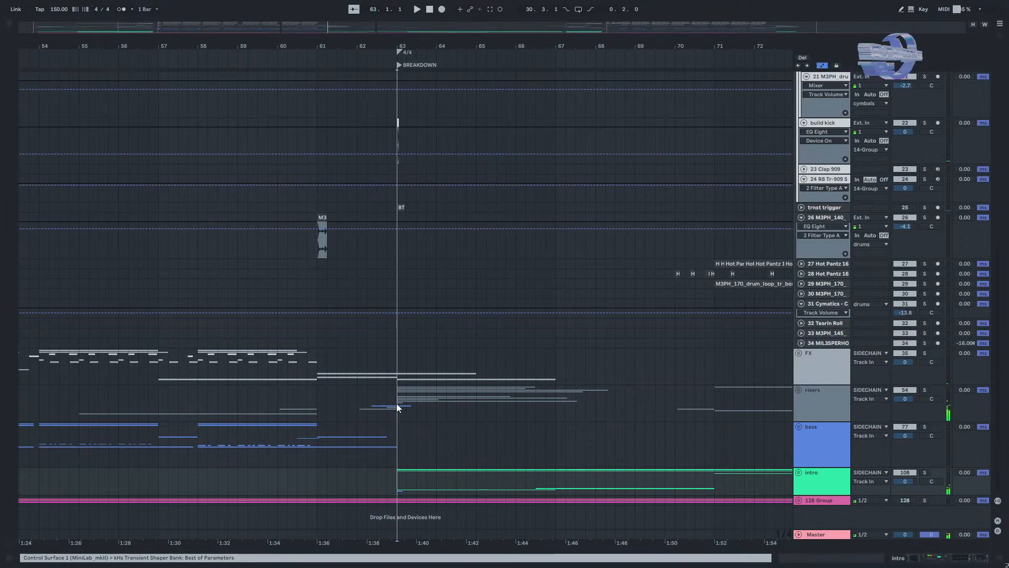
Unfold the risers group to view its tracks and fold it again.
left_click(799, 389)
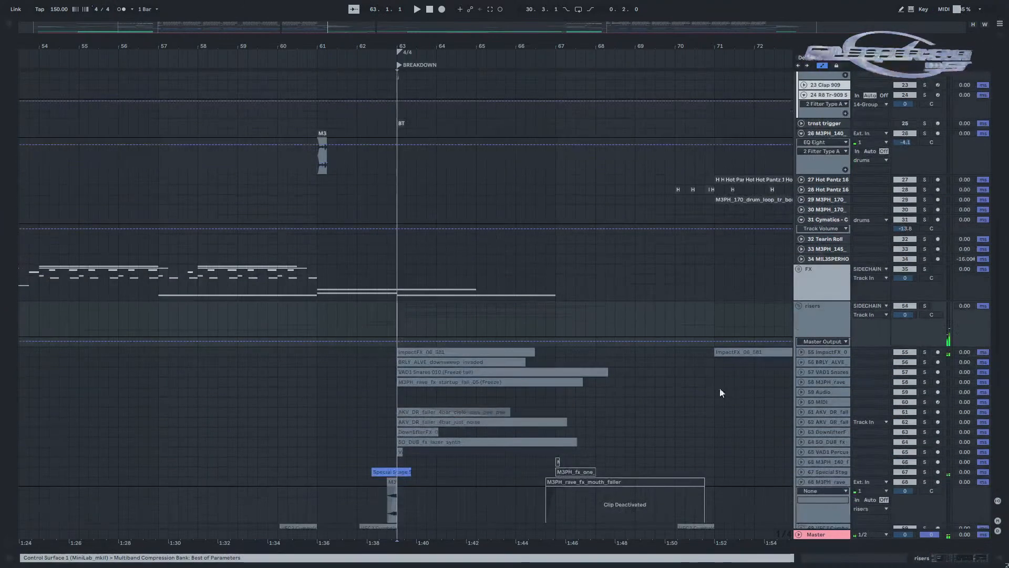
left_click(798, 298)
left_click(799, 305)
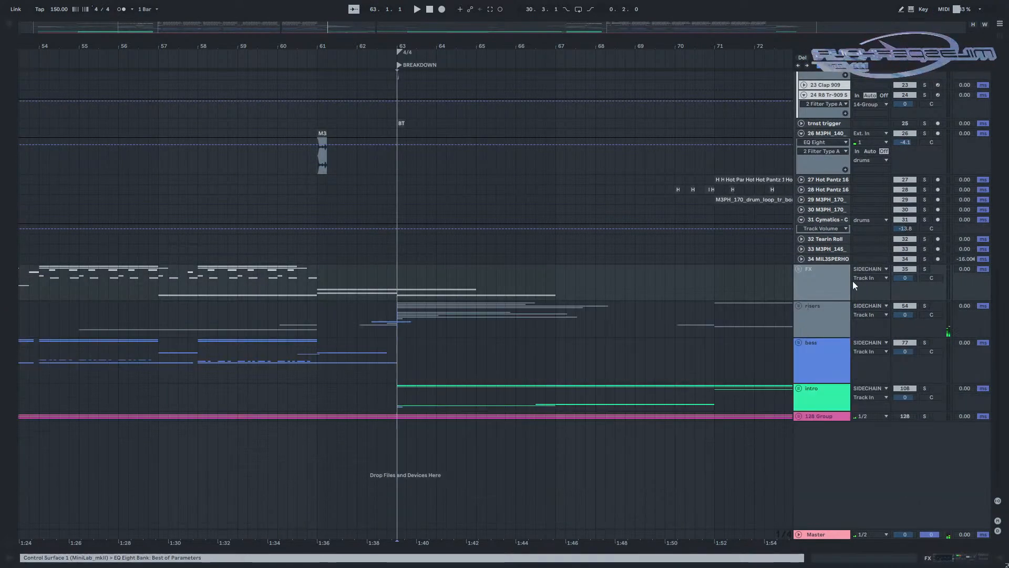
Play the breakdown from 63.1.1, solo the FX group briefly, switch the solo to the intro group and stop playback.
key("space")
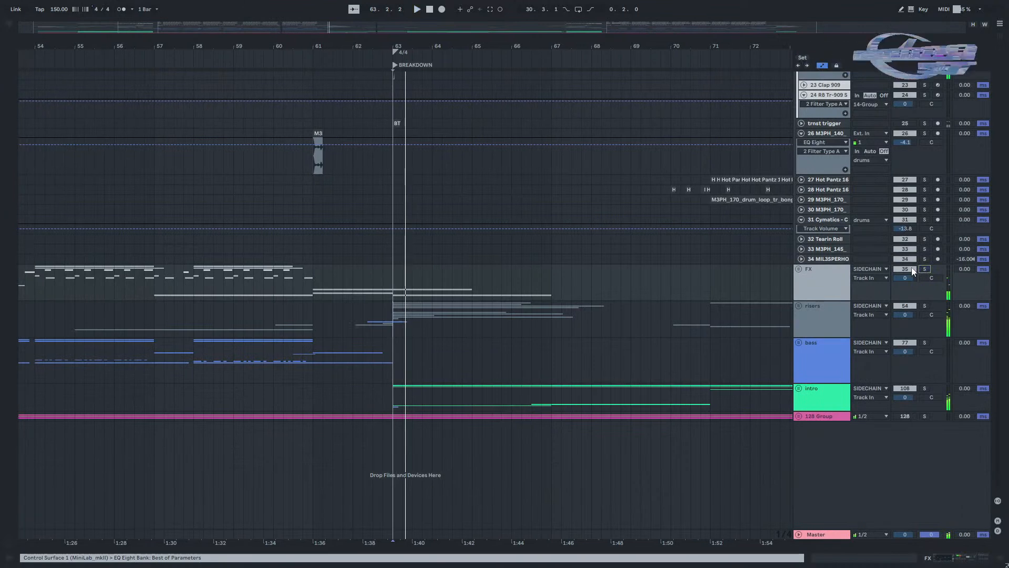
left_click(926, 269)
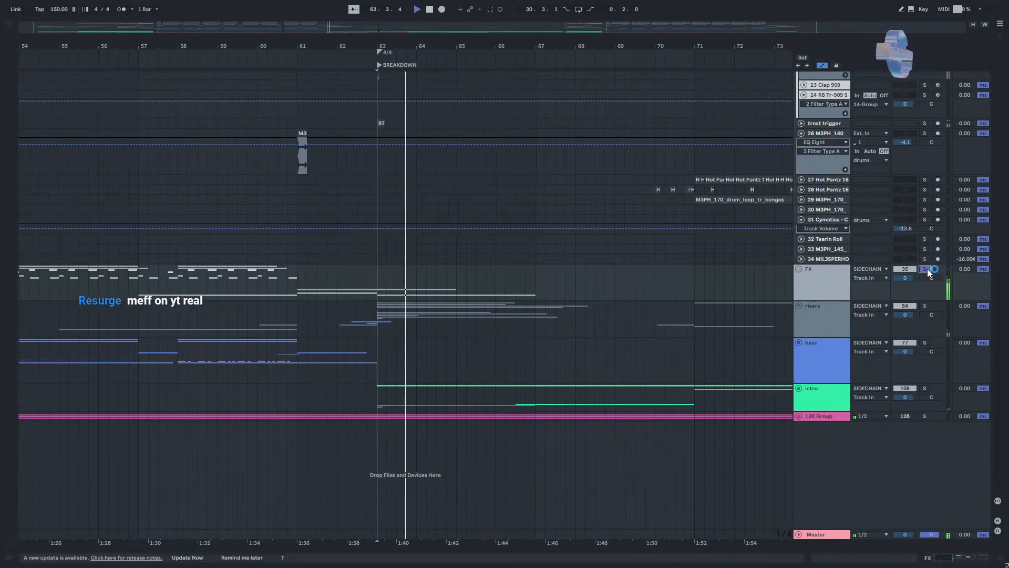
left_click(926, 269)
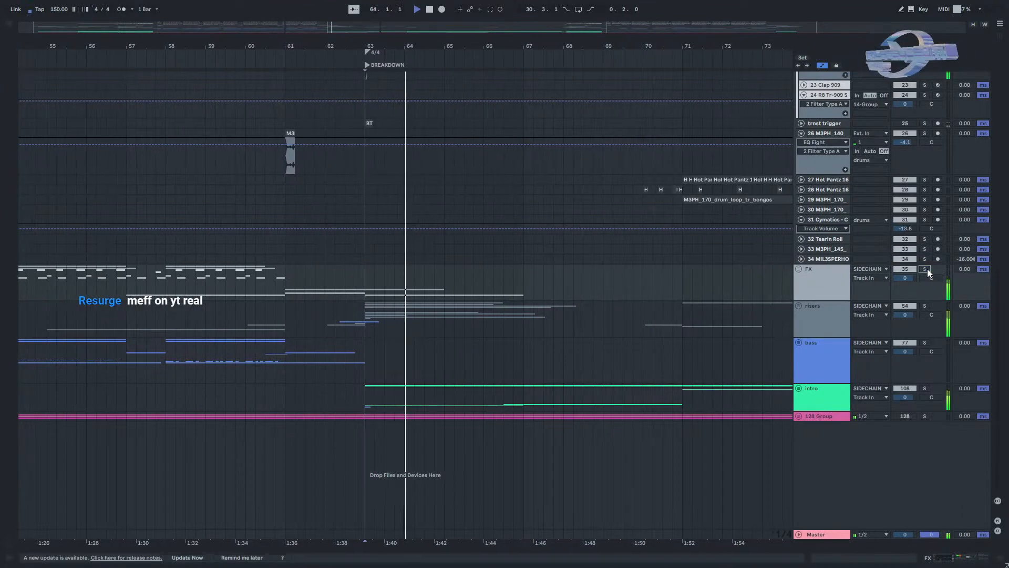
left_click(925, 388)
key("space")
Unfold the intro group and select the choir arp clip spanning 63.1.1 to 71.1.1.
left_click(611, 371)
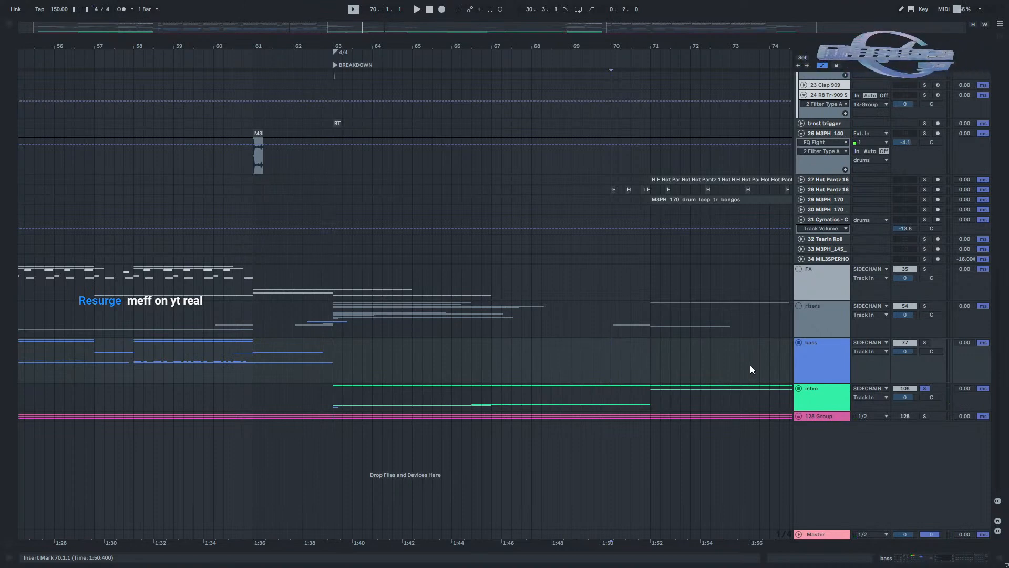
left_click(799, 390)
scroll(797, 390, "down", 10)
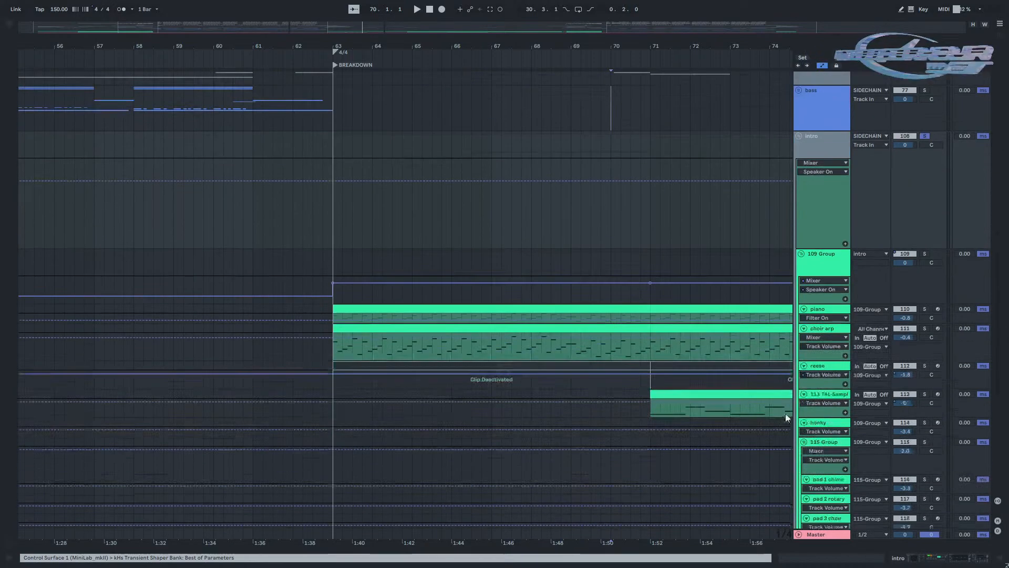
left_click(381, 293)
key("0")
scroll(386, 285, "right", 5)
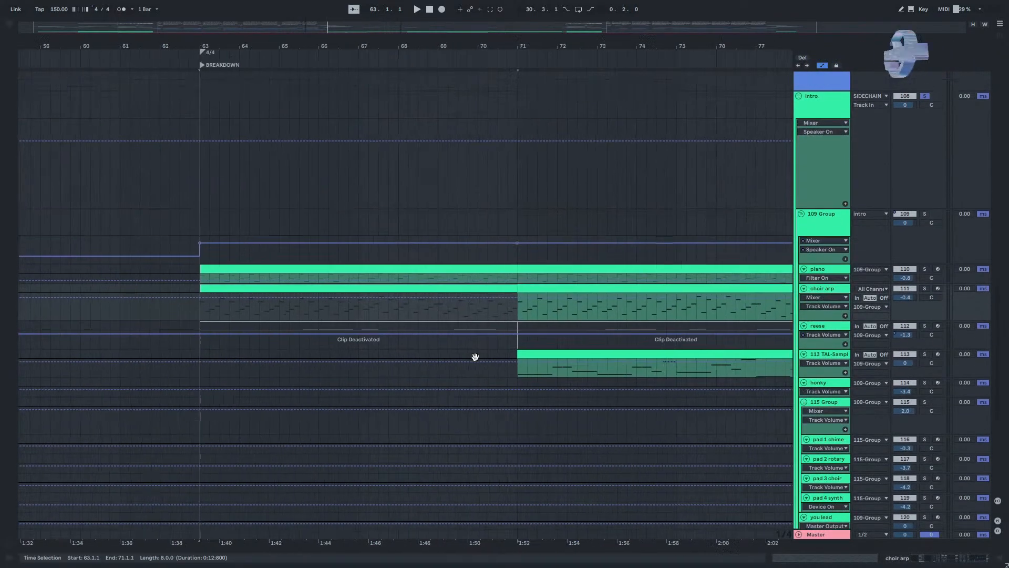
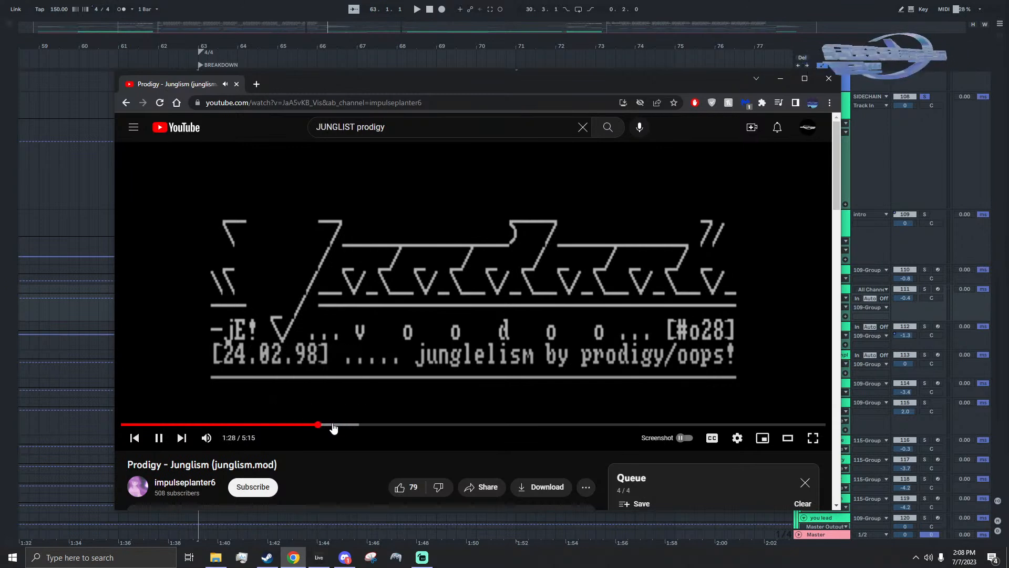
Switch to the browser, audition the Prodigy - Junglism video up to about 1:52, seeking as needed, and close the window.
left_click(302, 424)
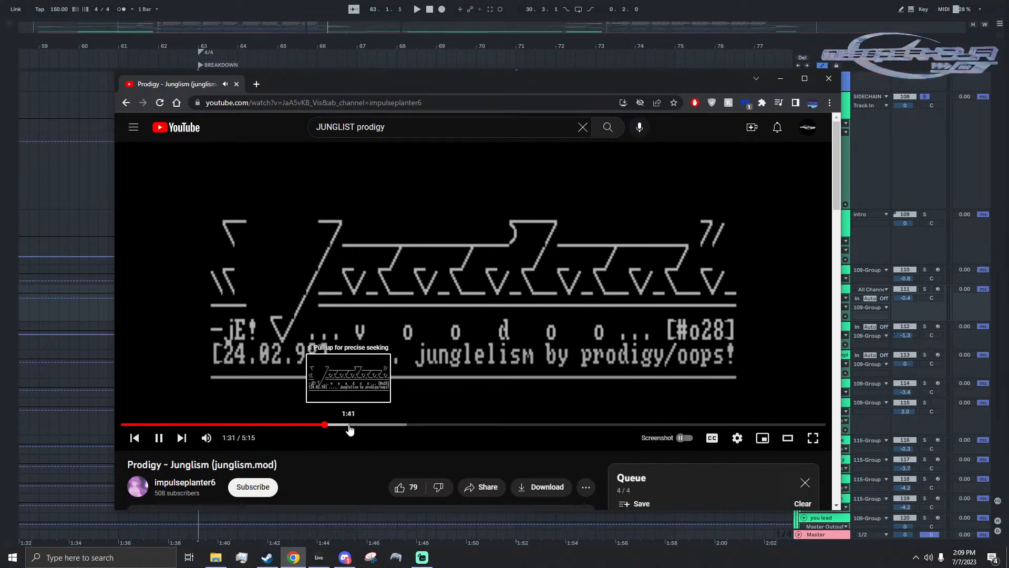
left_click(354, 429)
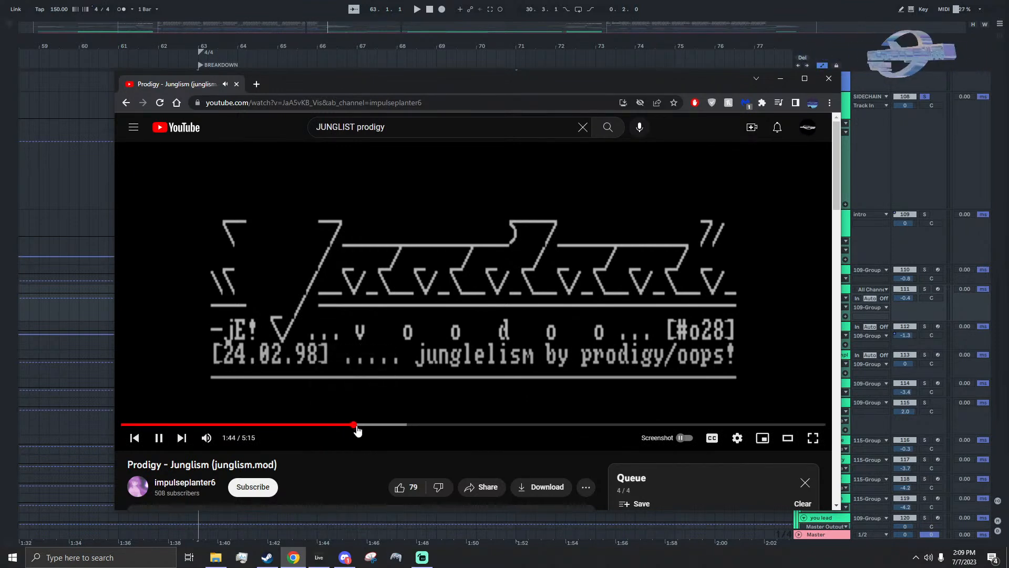
key("Left")
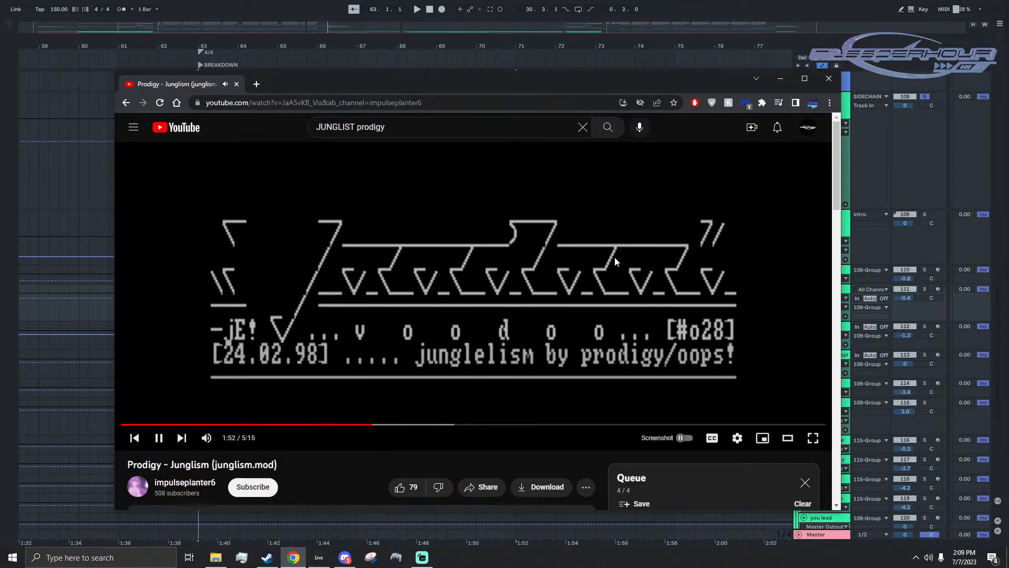
left_click(717, 190)
left_click(828, 78)
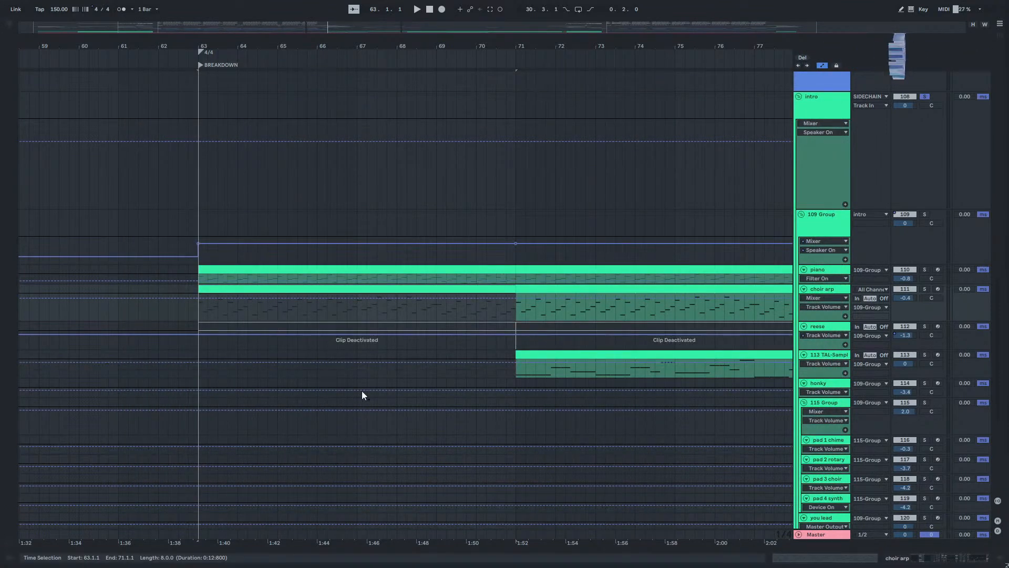
Look over the intro group's breakdown clips from bar 63 past bar 95 and fold the group.
left_click(388, 418)
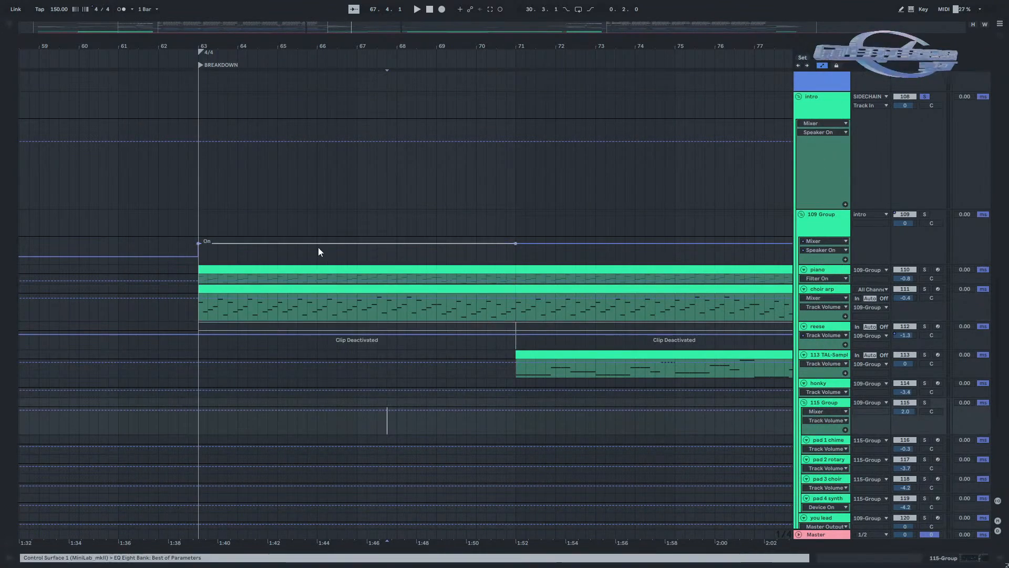
scroll(533, 183, "right", 3)
scroll(534, 183, "down", 1)
left_click_drag(549, 199, 221, 204)
scroll(532, 199, "down", 3)
left_click_drag(531, 200, 423, 274)
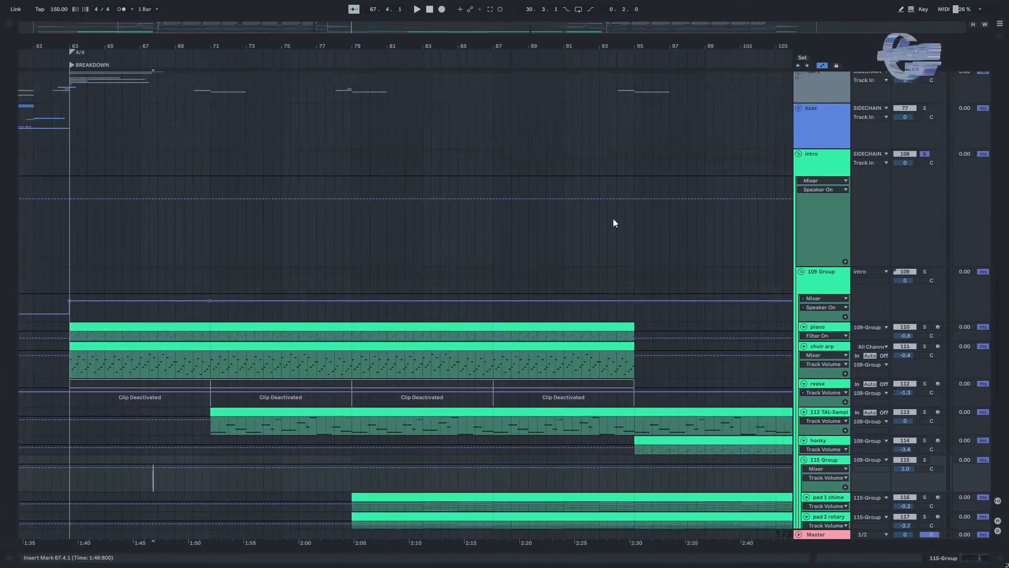
left_click(798, 153)
scroll(421, 295, "up", 10)
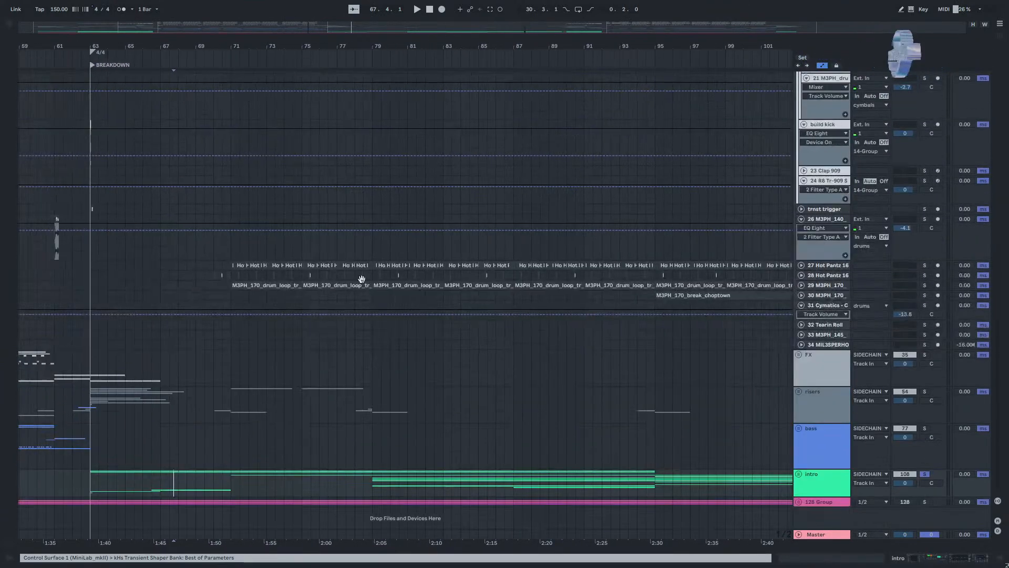
Play the soloed intro group from bar 79, then continue from 95.1.1.
left_click(372, 295)
key("space")
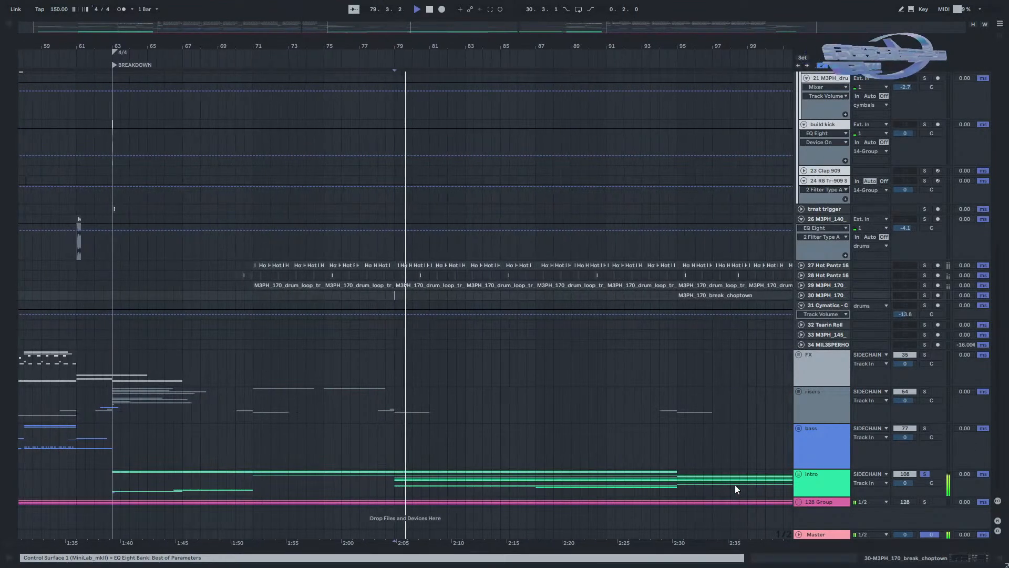
left_click(681, 465)
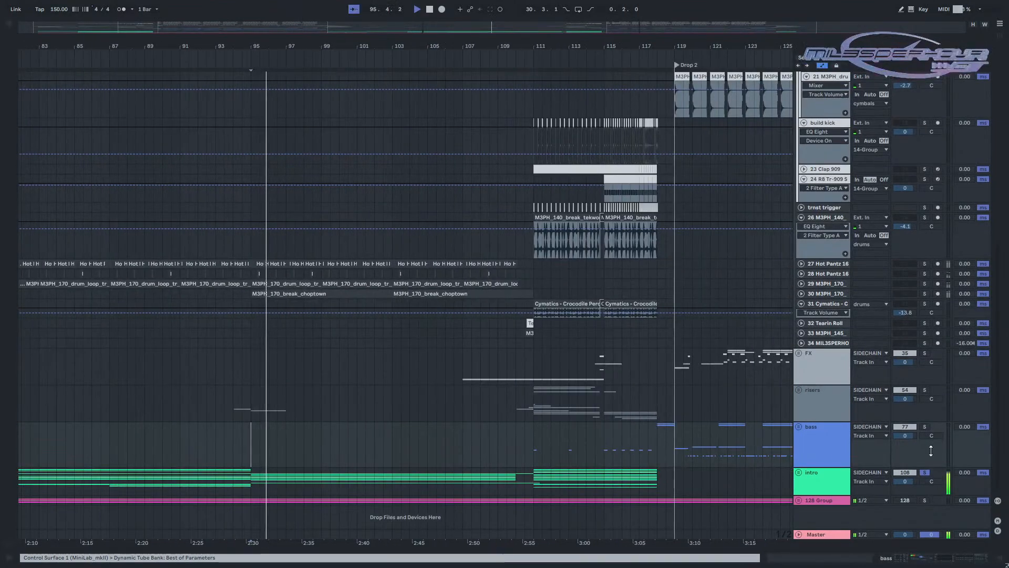
Add both Hot Pantz tracks and the M3PH_170_break_choptown track to the solo alongside the intro group.
left_click(923, 272, "ctrl")
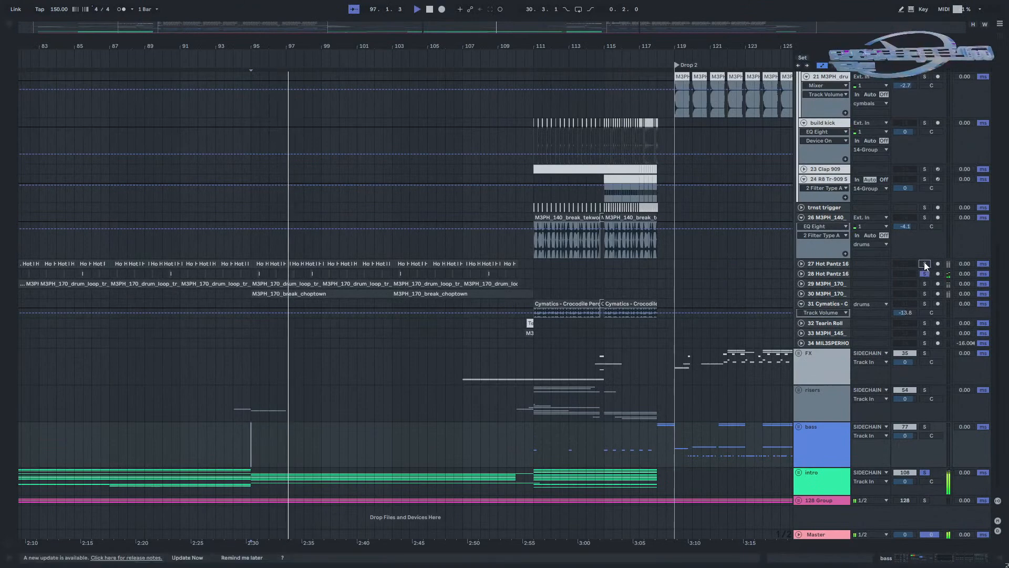
left_click(924, 263, "ctrl")
scroll(306, 289, "up", 5)
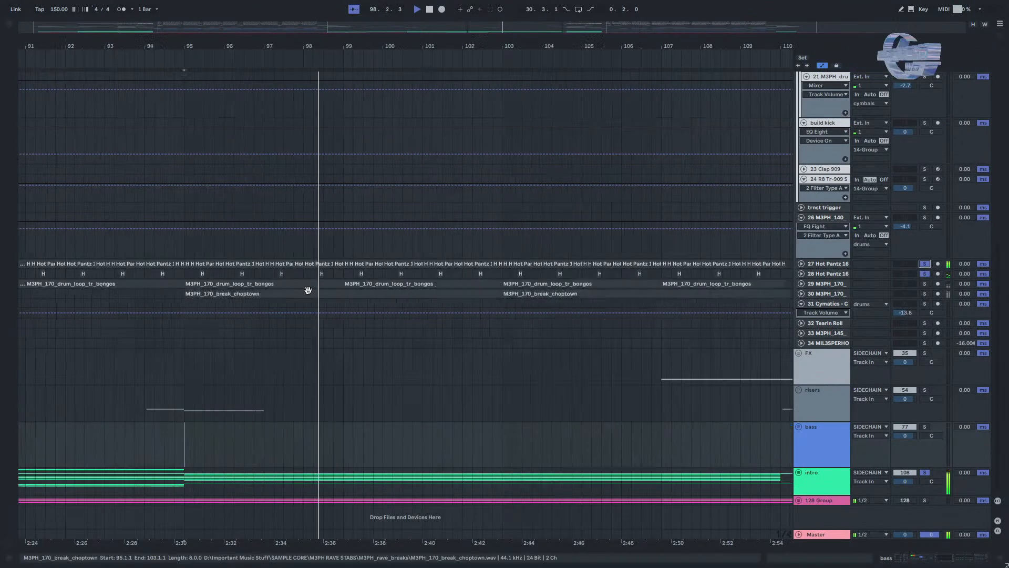
left_click(926, 293, "ctrl")
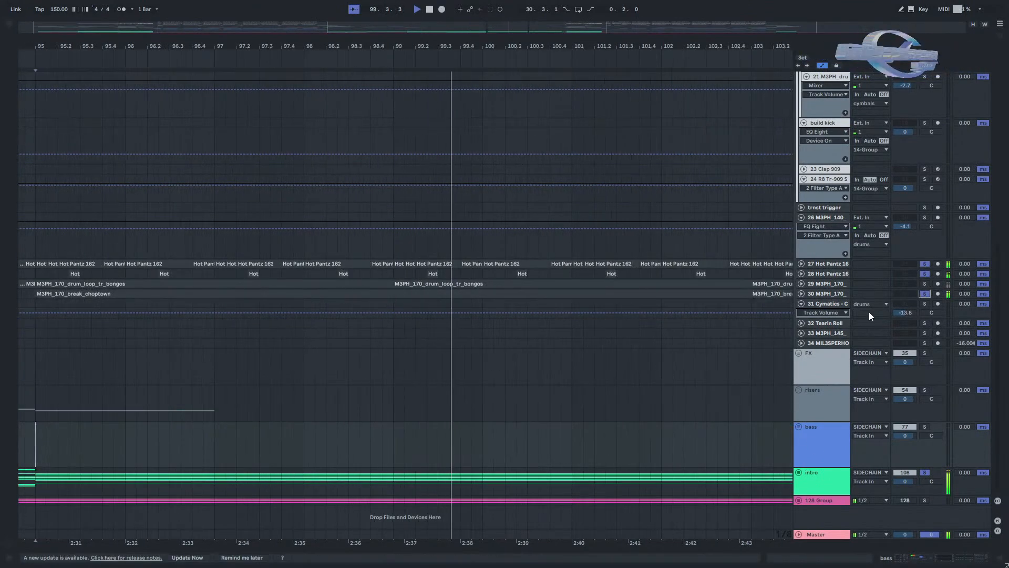
Unfold track 30 to examine the M3PH_170_break_choptown waveform around bar 103 and fold it again.
left_click(801, 293)
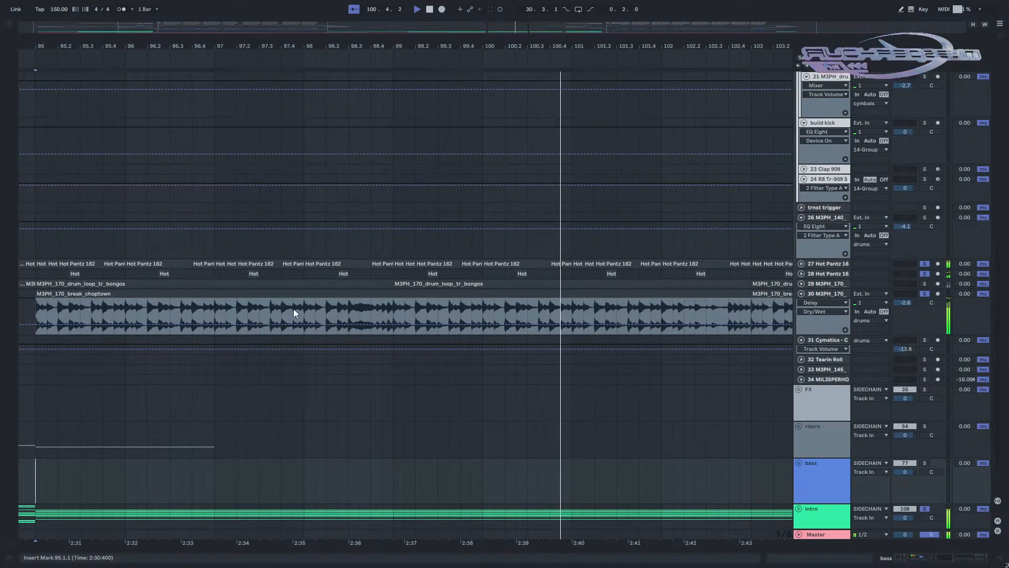
left_click_drag(736, 309, 494, 274)
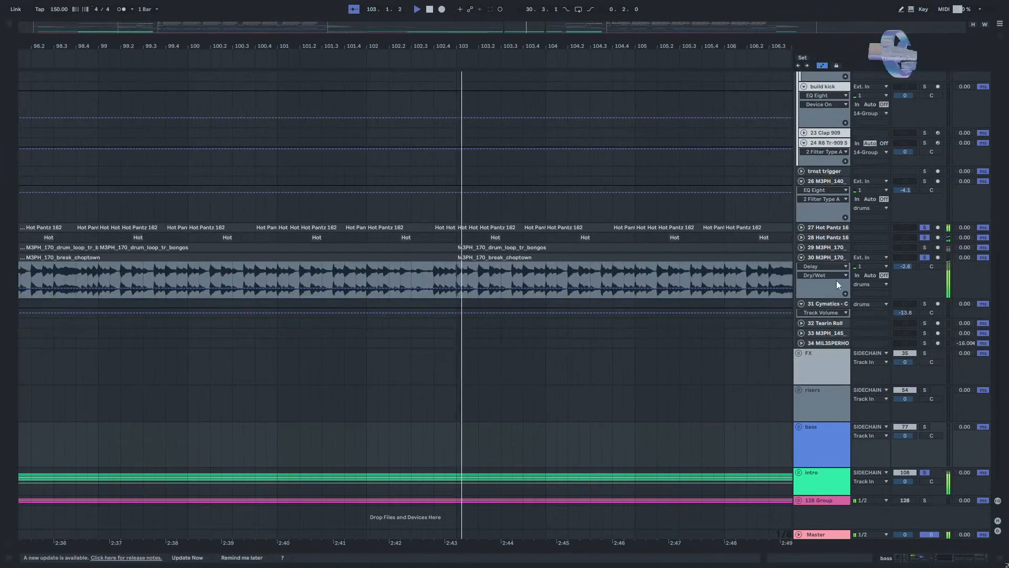
left_click(801, 257)
Unfold the intro group with playback stopped and open the pad 1 chime clip's notes.
left_click(798, 446)
scroll(508, 444, "down", 9)
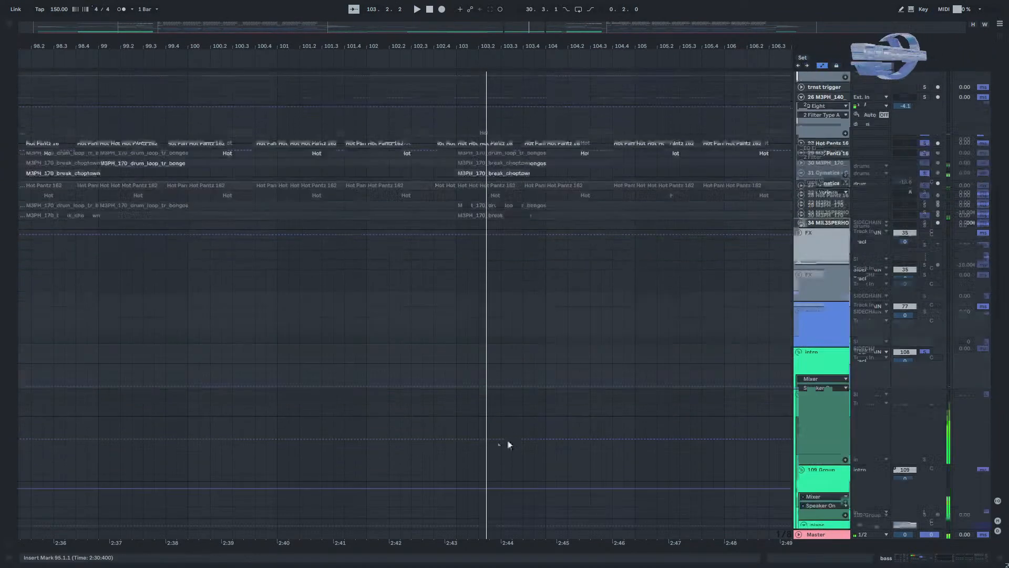
left_click_drag(157, 486, 414, 421)
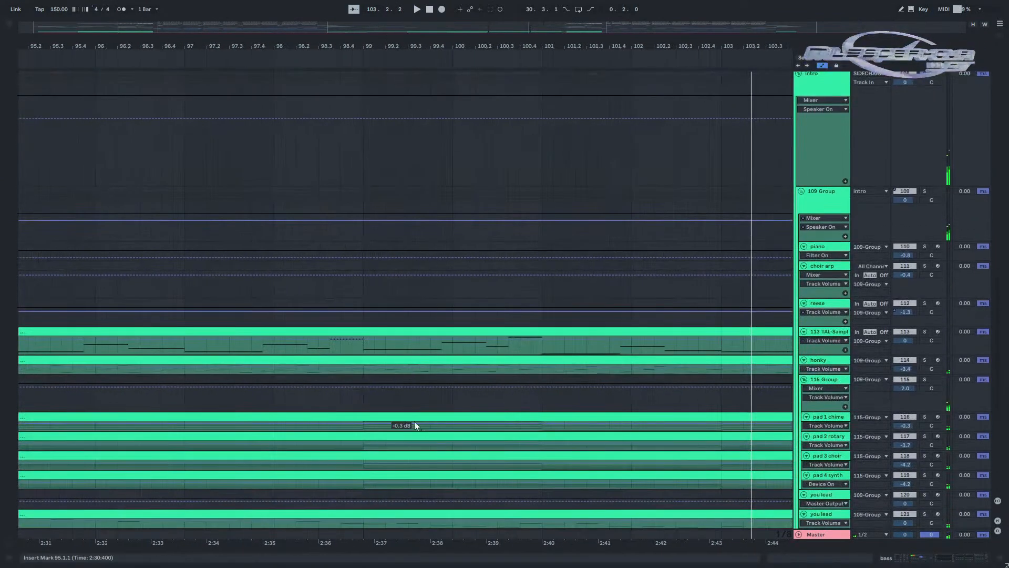
double_click(431, 414)
scroll(820, 388, "down", 2)
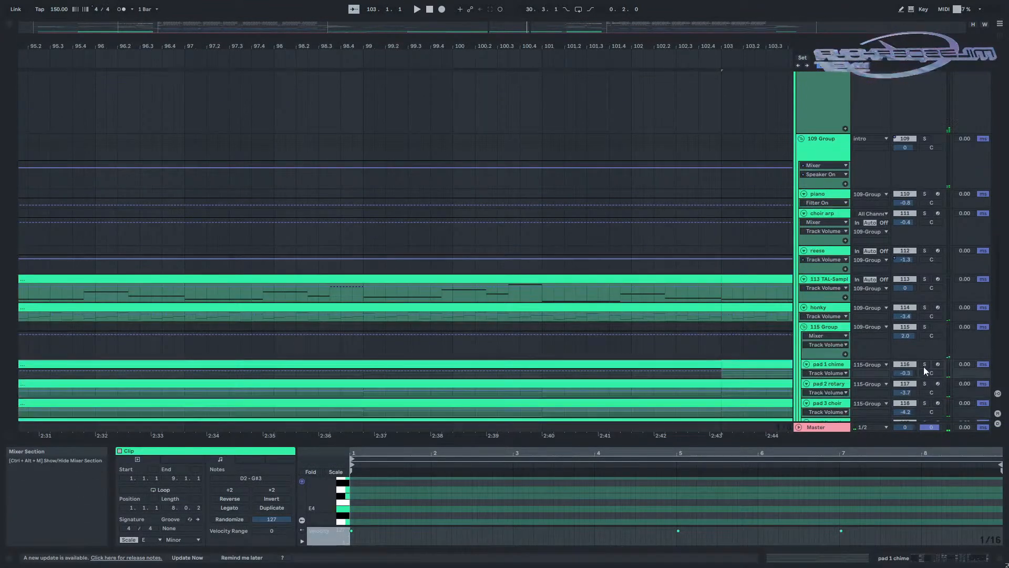
Enlarge the note editor, select the pad 1 chime clip's three chords one after another to examine them, and close the editor.
left_click_drag(811, 443, 809, 159)
left_click_drag(597, 457, 594, 163)
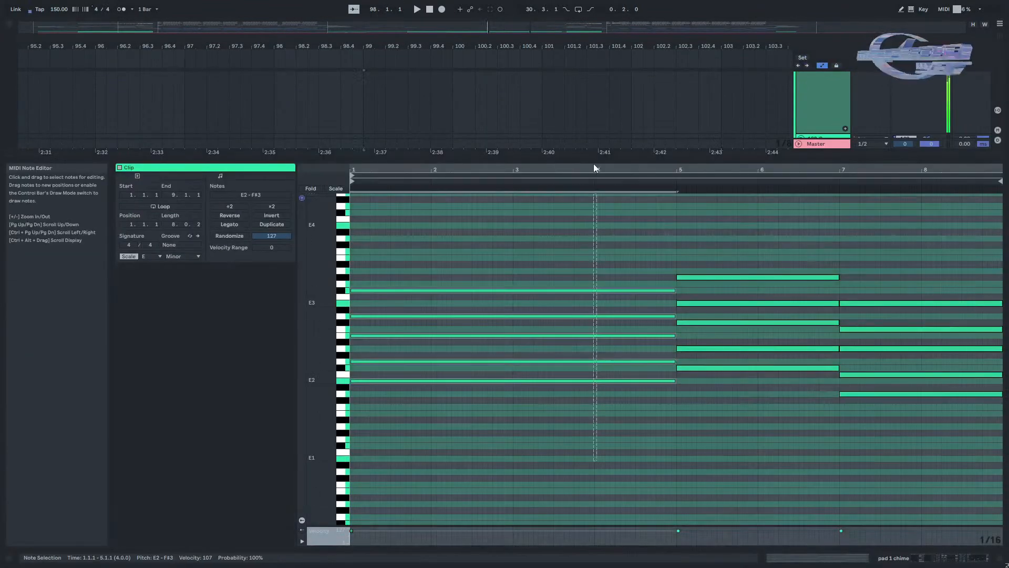
left_click_drag(753, 431, 749, 236)
left_click_drag(911, 427, 910, 191)
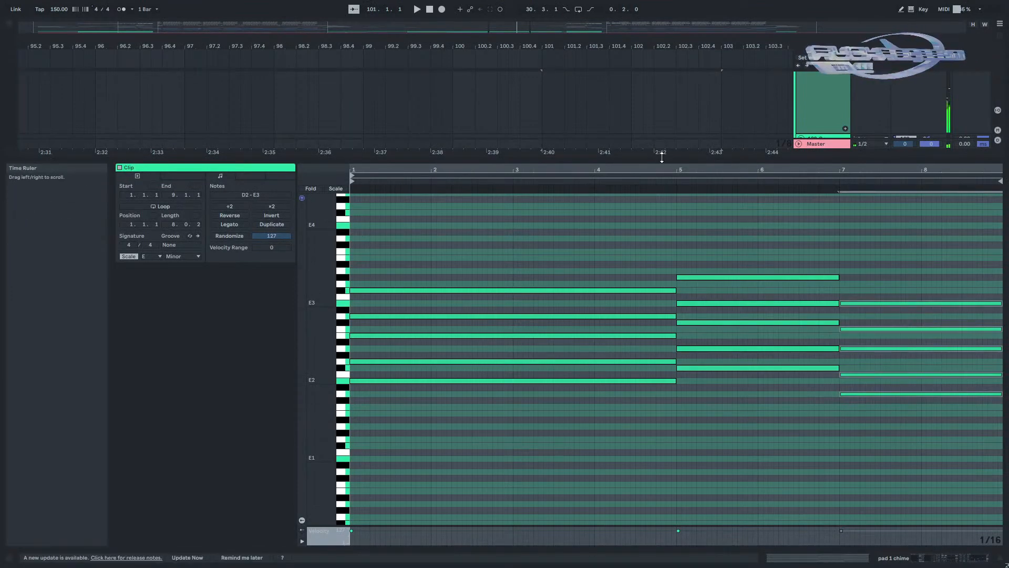
left_click_drag(660, 158, 642, 563)
Show the whole breakdown, solo the piano track and play it from 64.1.1.
key("w")
scroll(367, 356, "up", 3, "ctrl")
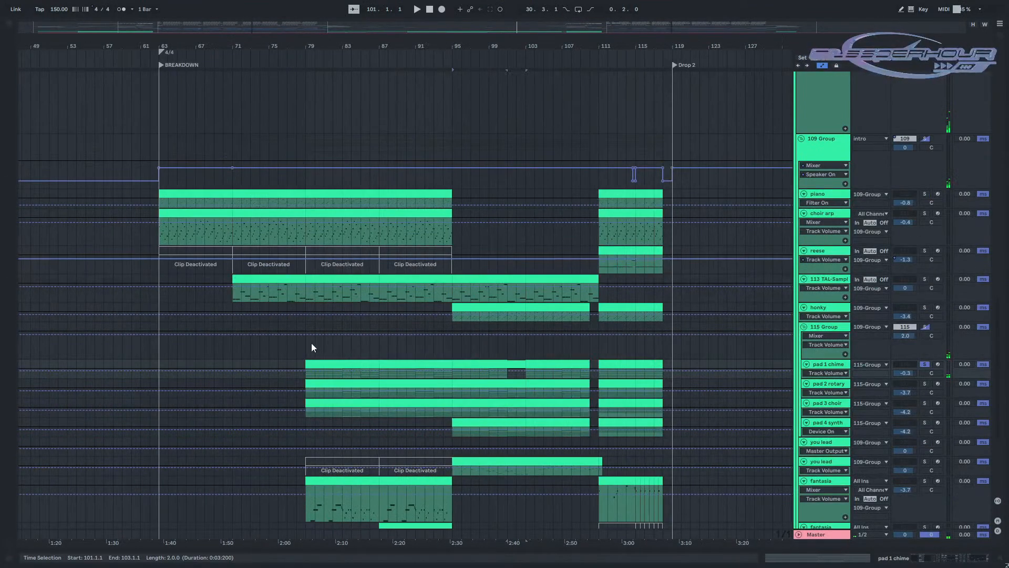
left_click(163, 293)
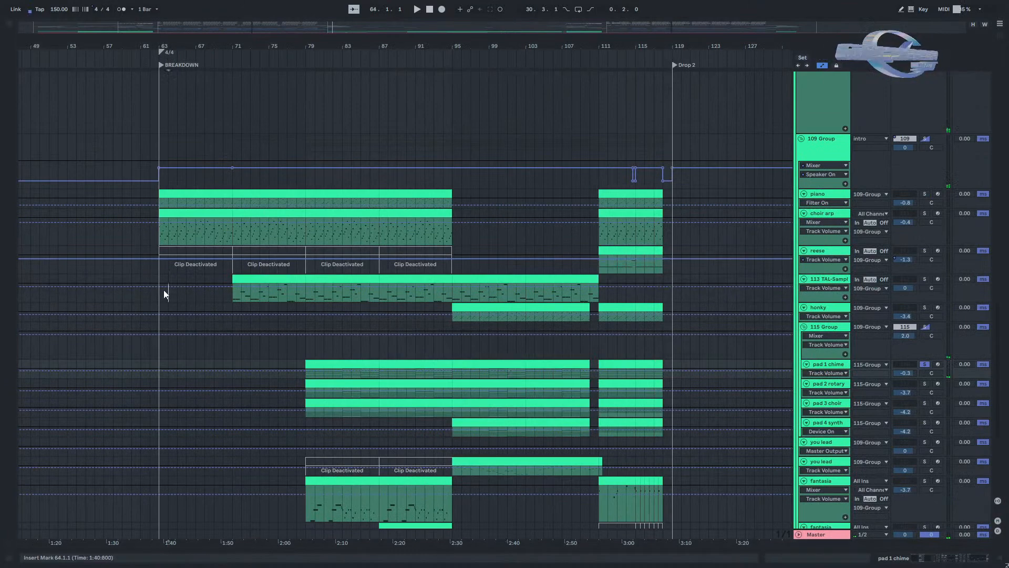
left_click(823, 202)
left_click(822, 203)
left_click(924, 194)
key("space")
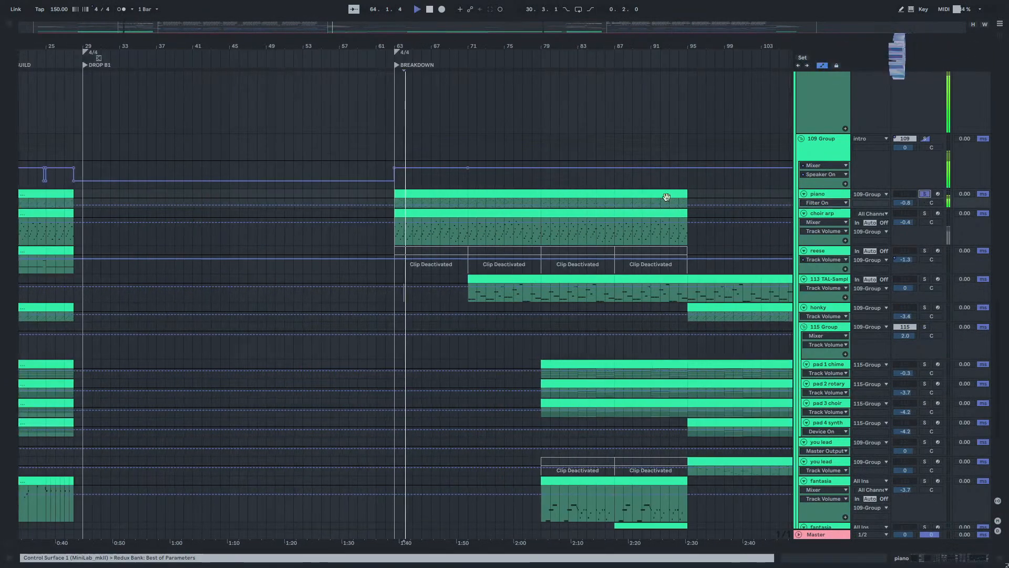
Add the choir arp track to the piano solo, replay from 64.1.1, stop, and clear the solos.
left_click(925, 213, "ctrl")
key("space")
key("space")
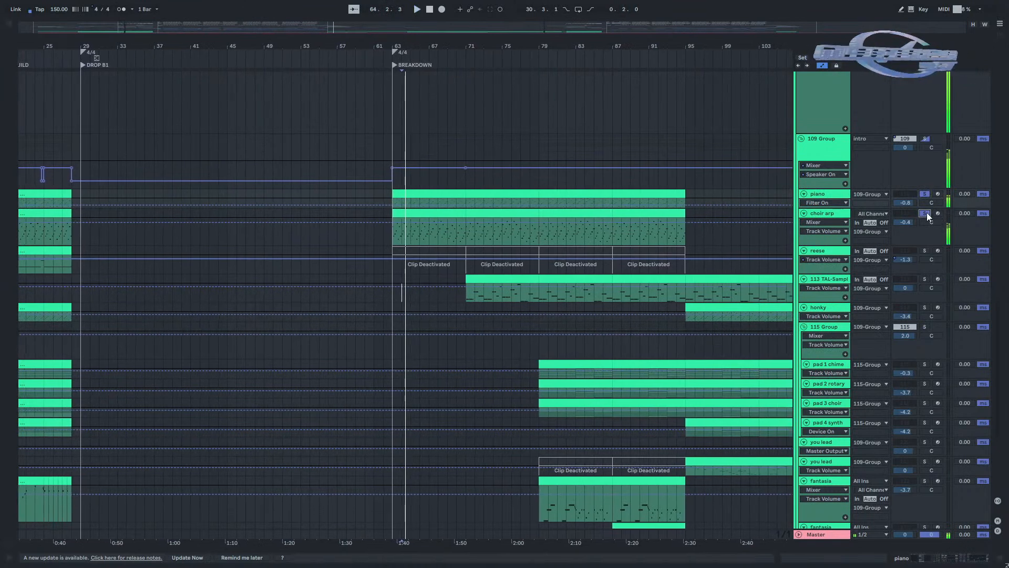
left_click(925, 213)
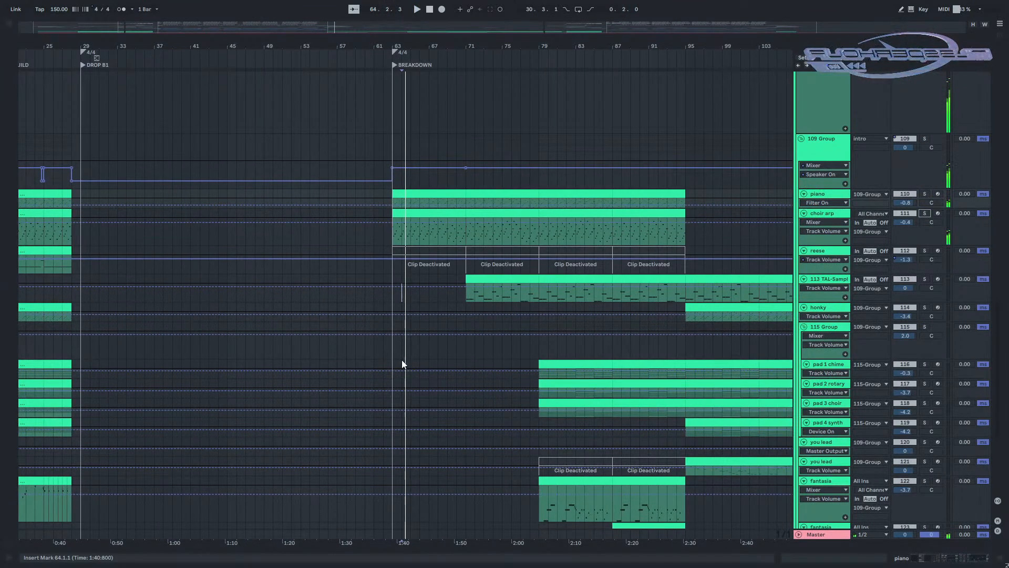
Play the breakdown from 68.1.1 through the TAL-Sampler entry and look over the intro group's tracks.
scroll(548, 260, "down", 1)
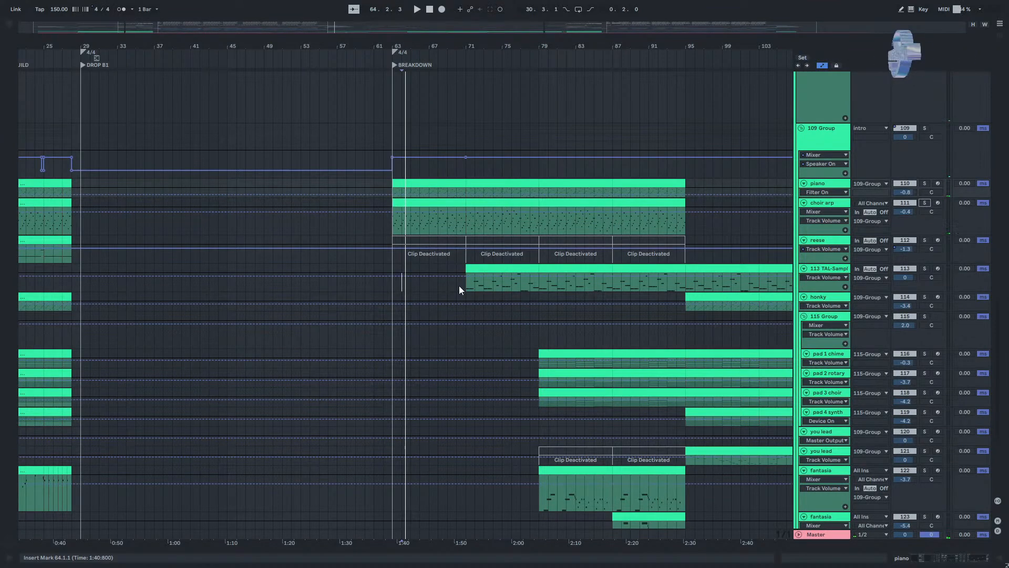
left_click(443, 284)
key("space")
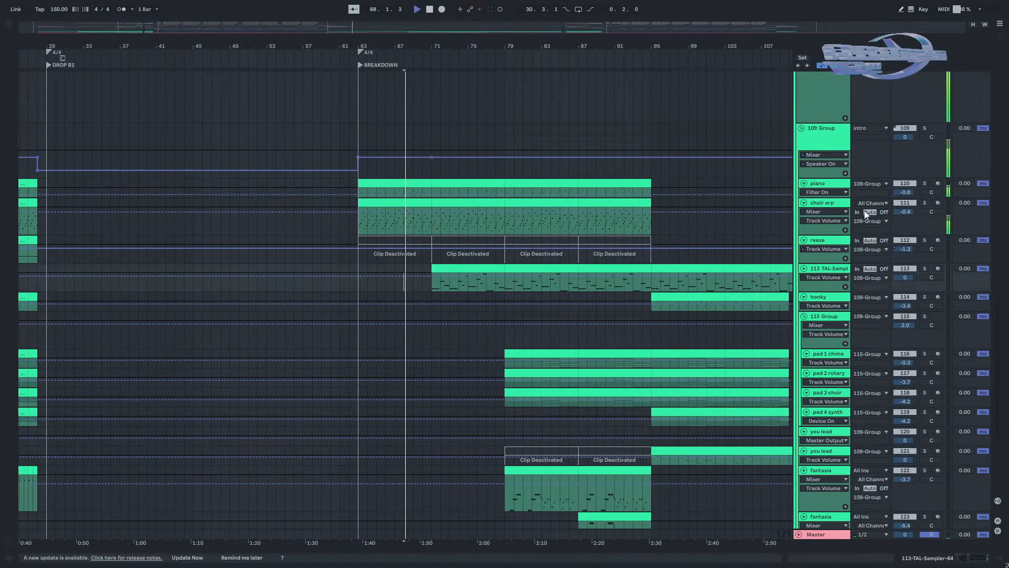
scroll(832, 245, "up", 1)
scroll(831, 245, "up", 9)
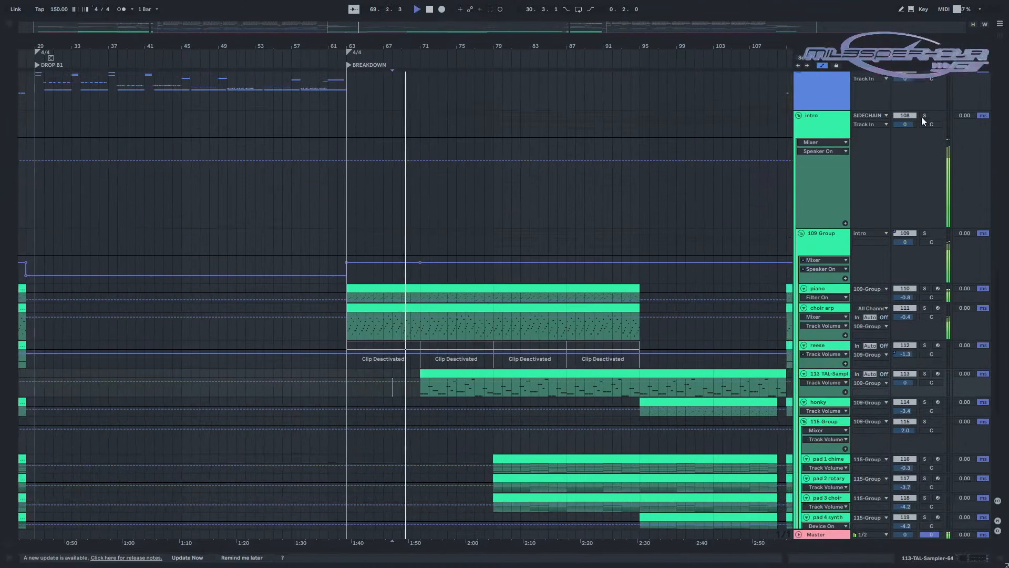
scroll(424, 389, "down", 20)
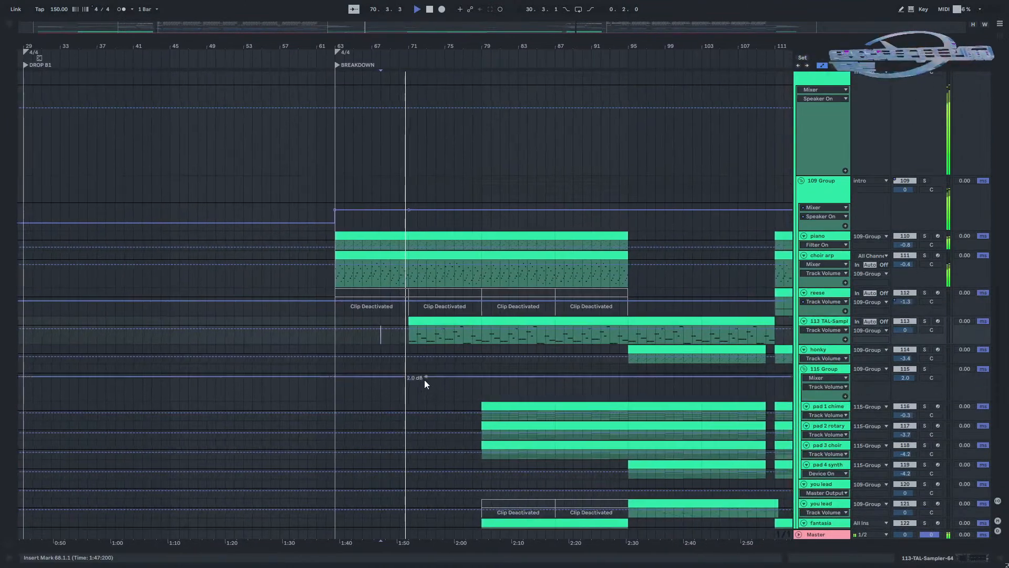
scroll(411, 376, "down", 3)
scroll(409, 376, "up", 6)
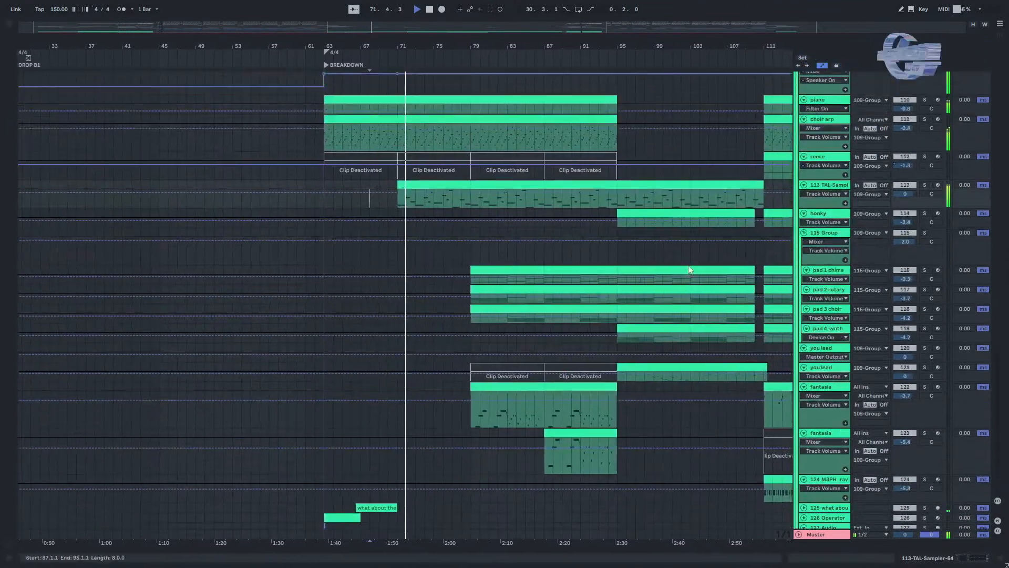
Show the TAL-Sampler track's devices, stop playback, solo the track and open its plug-in window.
double_click(831, 186)
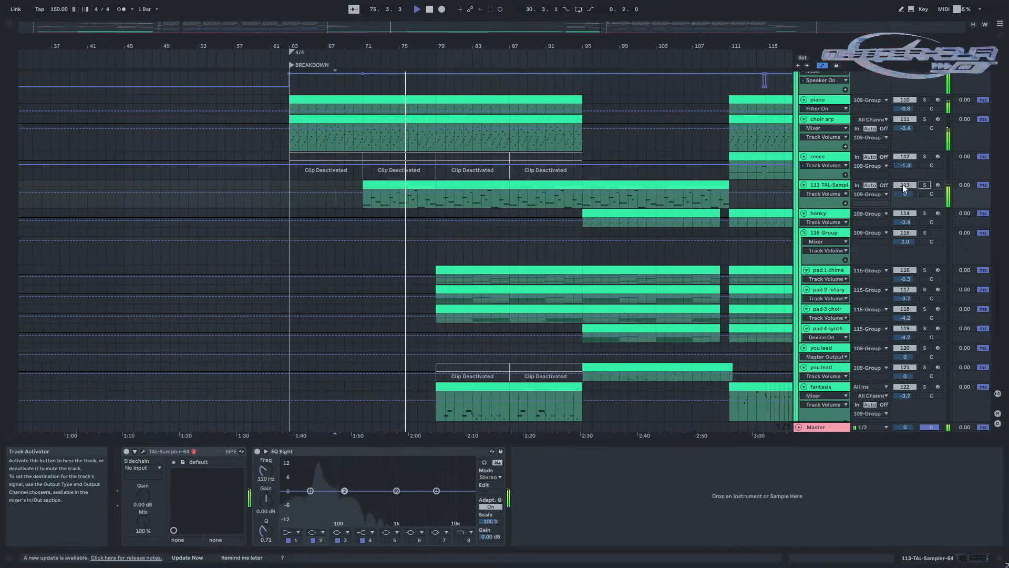
left_click(829, 185)
key("space")
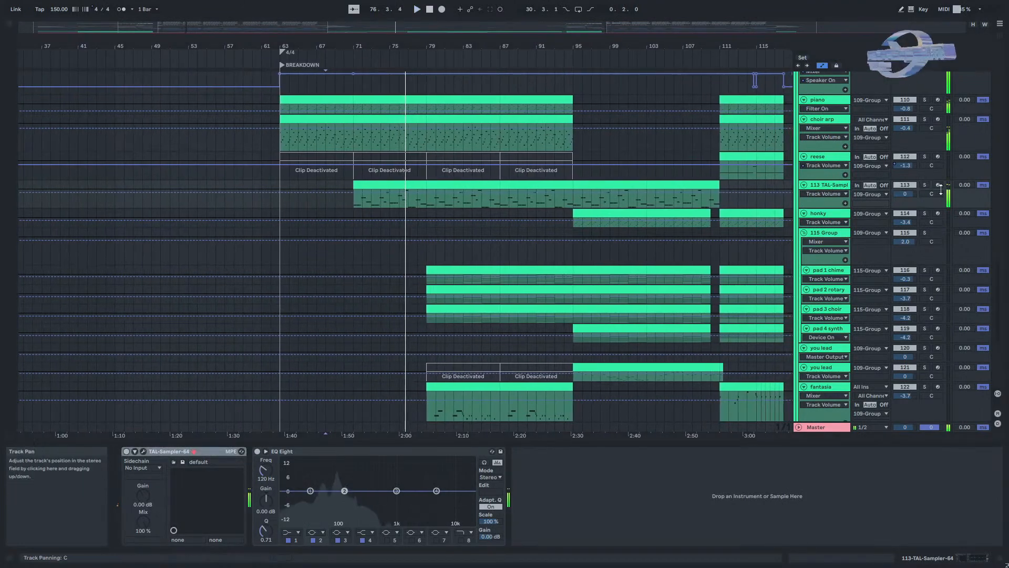
left_click(925, 185)
left_click(142, 451)
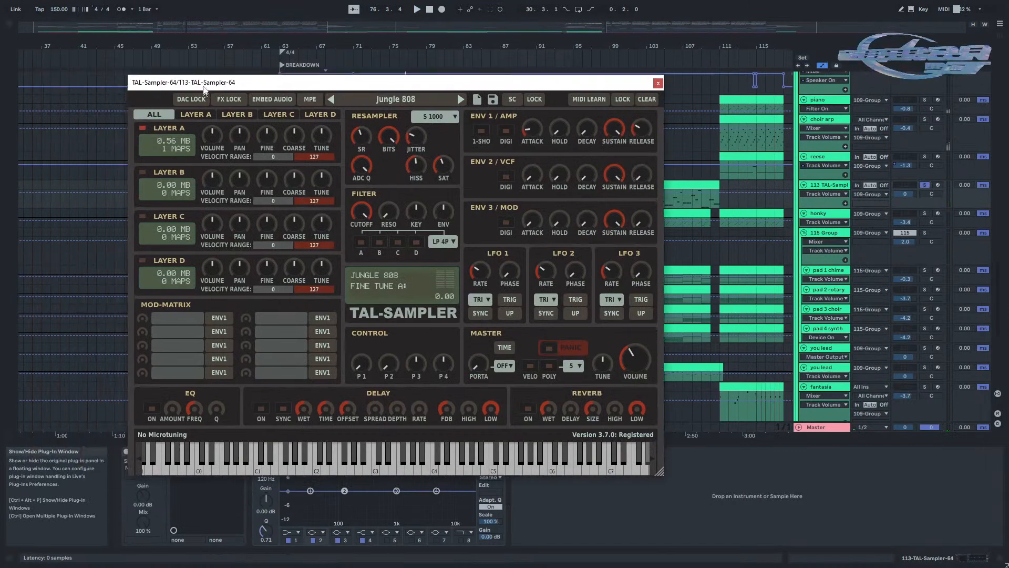
Inspect Layer A's sample in the Jungle 808 preset, return to the all-layers view and close the plug-in.
left_click_drag(205, 90, 304, 93)
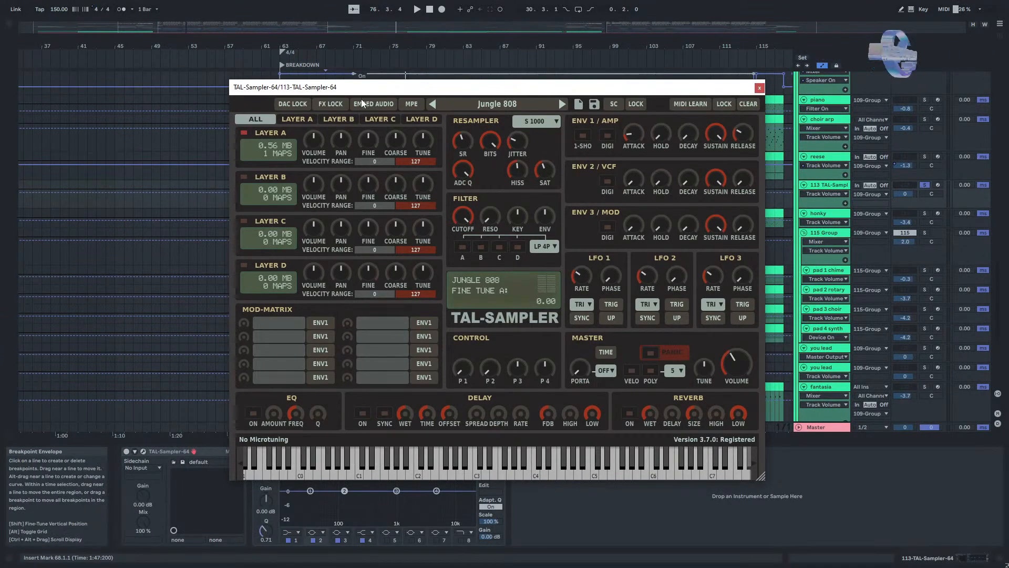
left_click(298, 116)
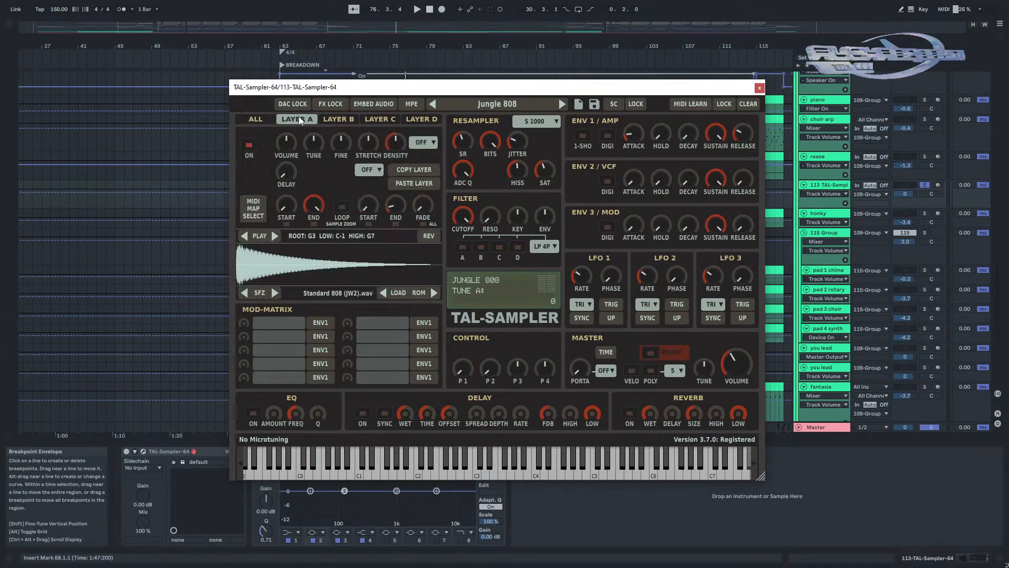
left_click(268, 120)
left_click(305, 121)
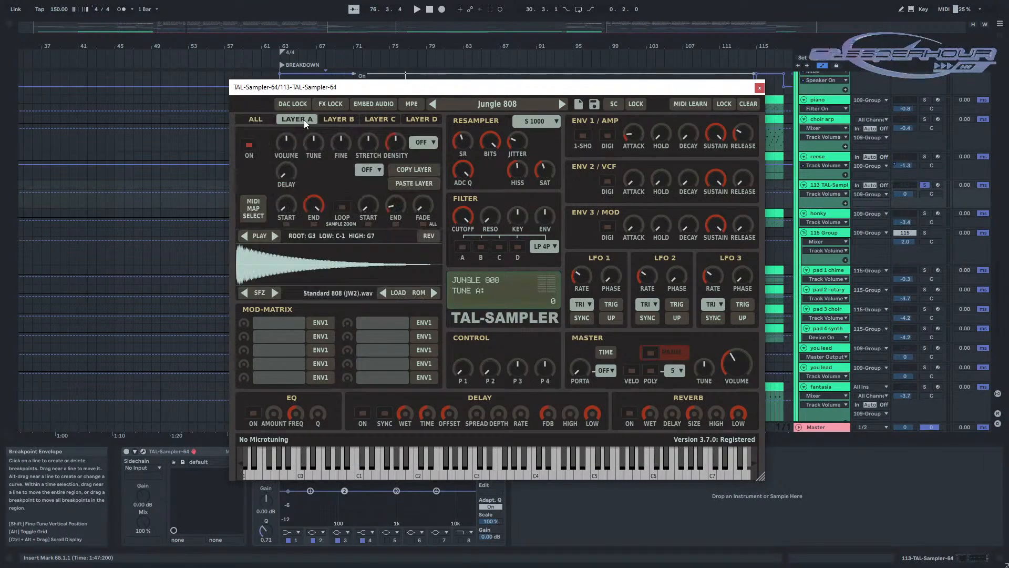
left_click(255, 120)
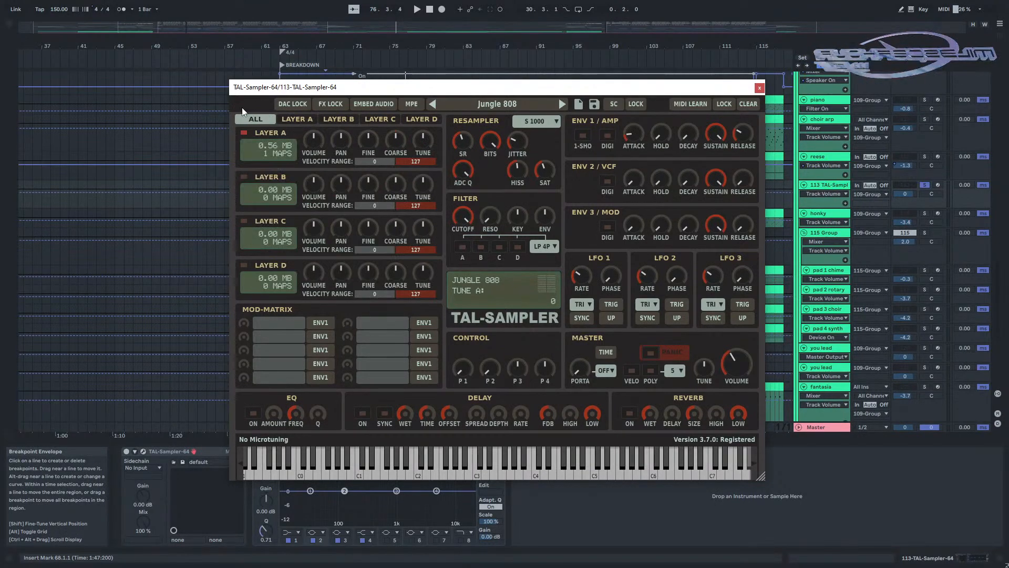
left_click(760, 88)
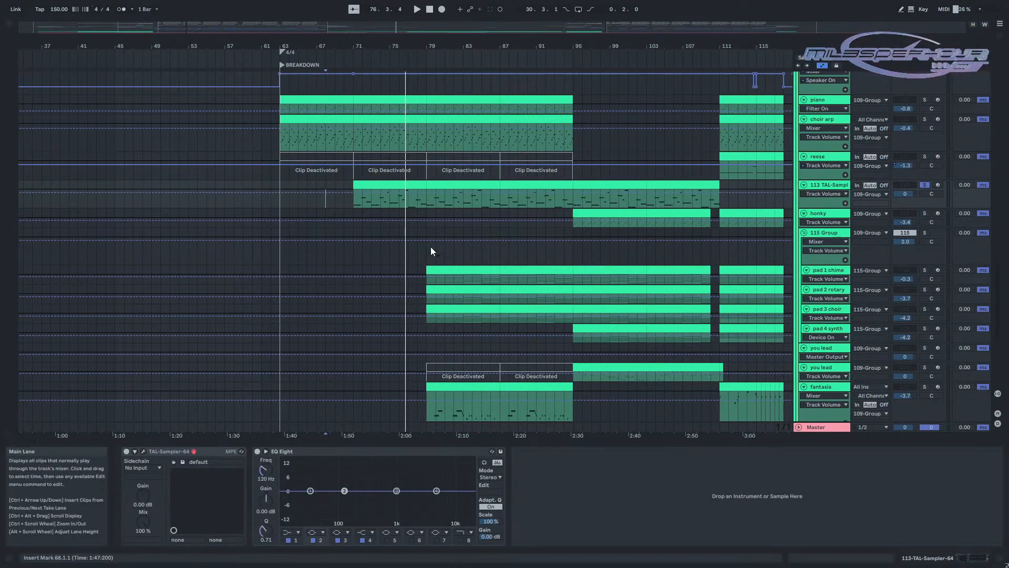
Play the soloed TAL-Sampler bass from 71.1.1, bring its device chain back into view and stop playback.
left_click_drag(636, 443, 595, 561)
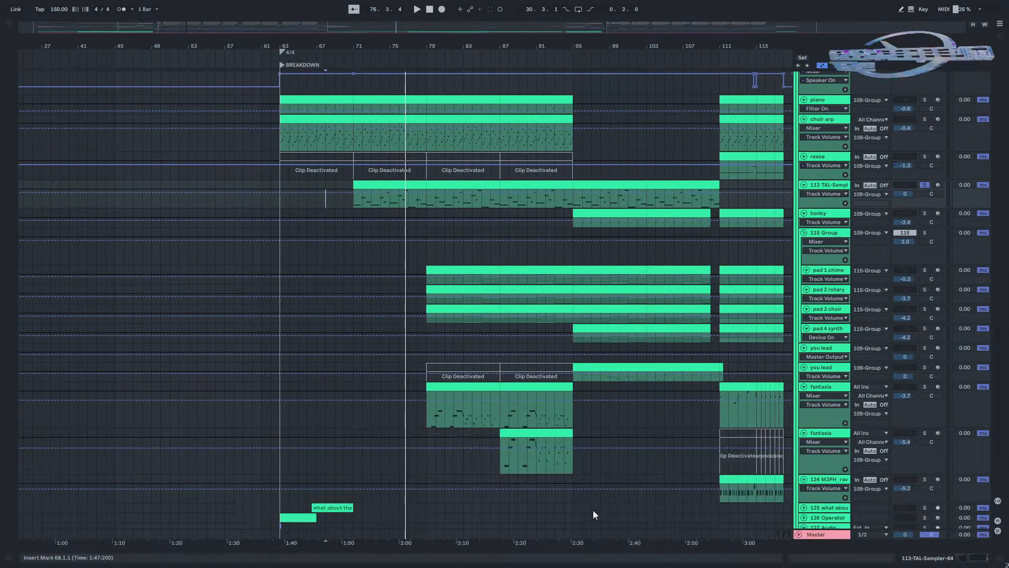
scroll(593, 510, "down", 2)
scroll(279, 443, "up", 5)
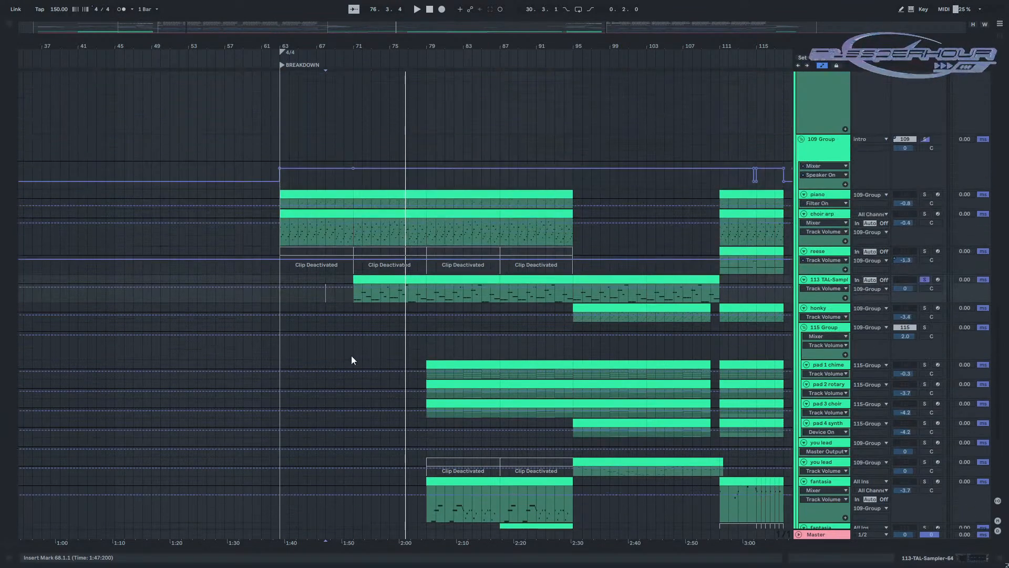
left_click(360, 279)
key("space")
double_click(827, 280)
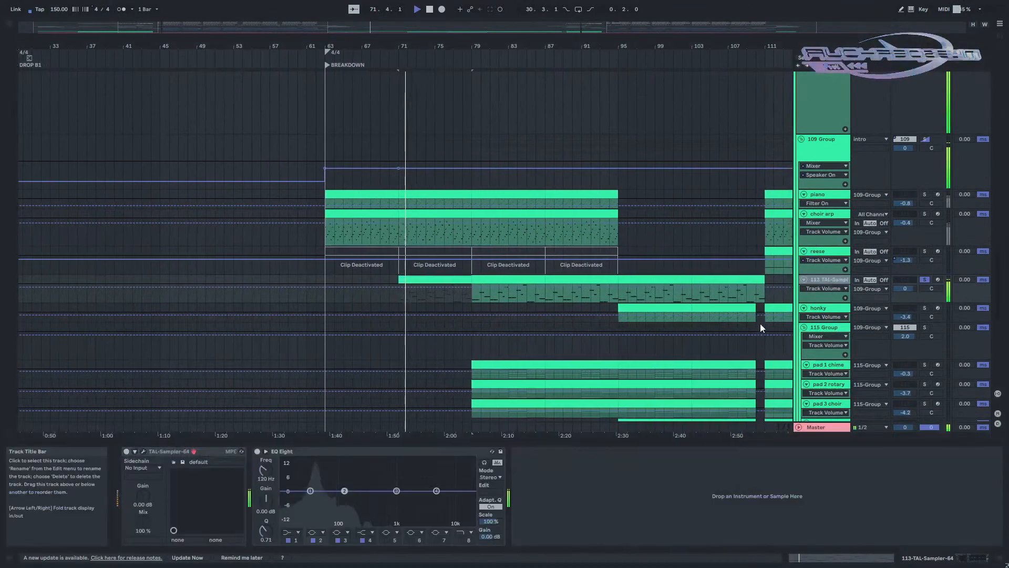
key("space")
Recheck Layer A in the TAL-Sampler plug-in, close it, and replay the soloed bass briefly from 71.1.1.
left_click(548, 506)
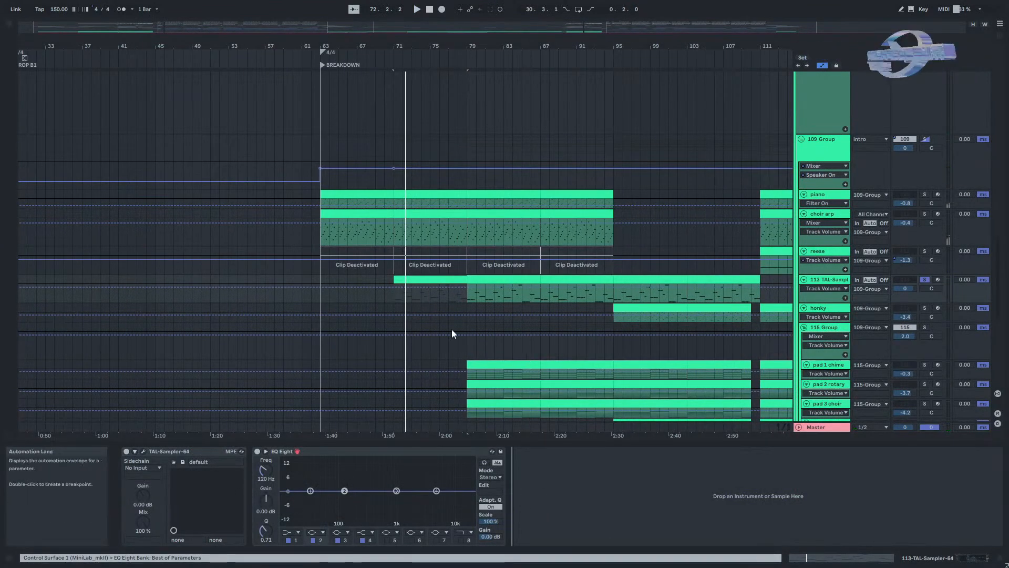
left_click(141, 451)
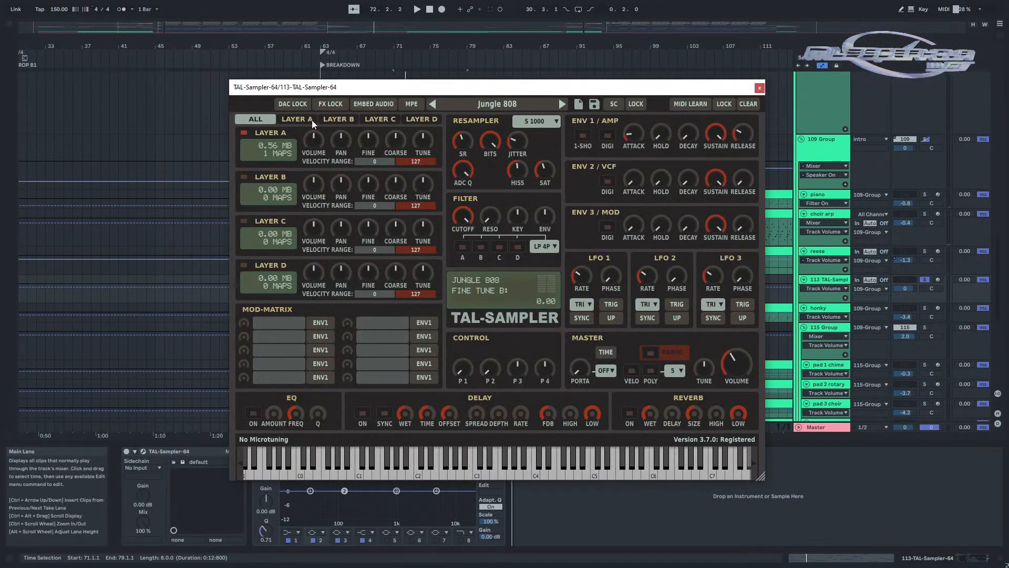
left_click(298, 120)
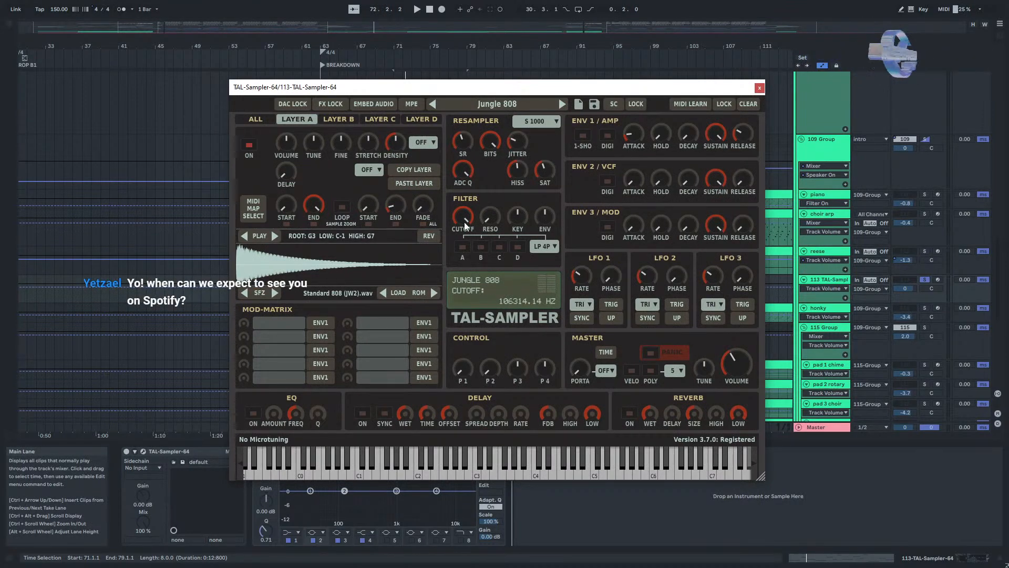
left_click(758, 88)
key("space")
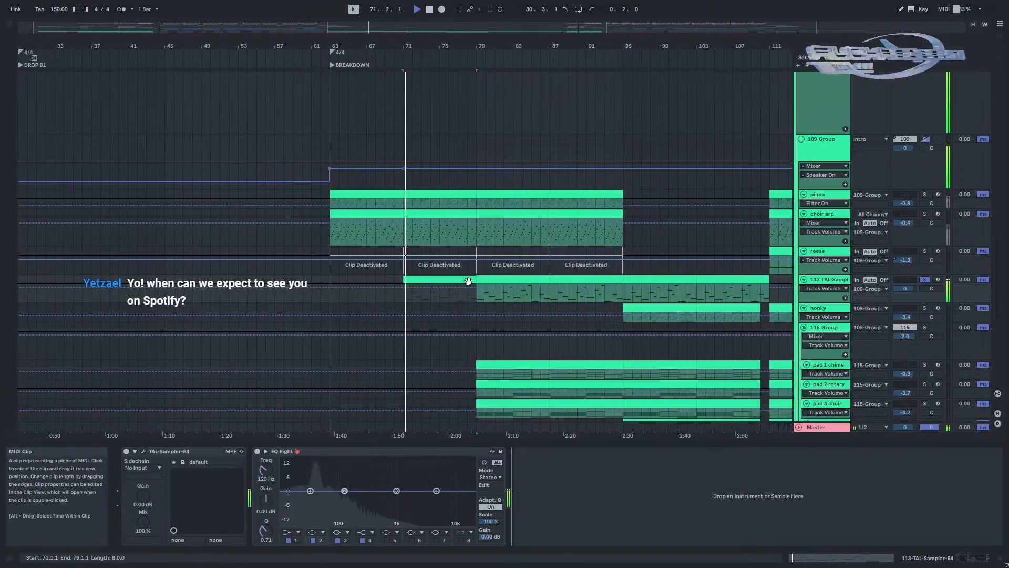
key("space")
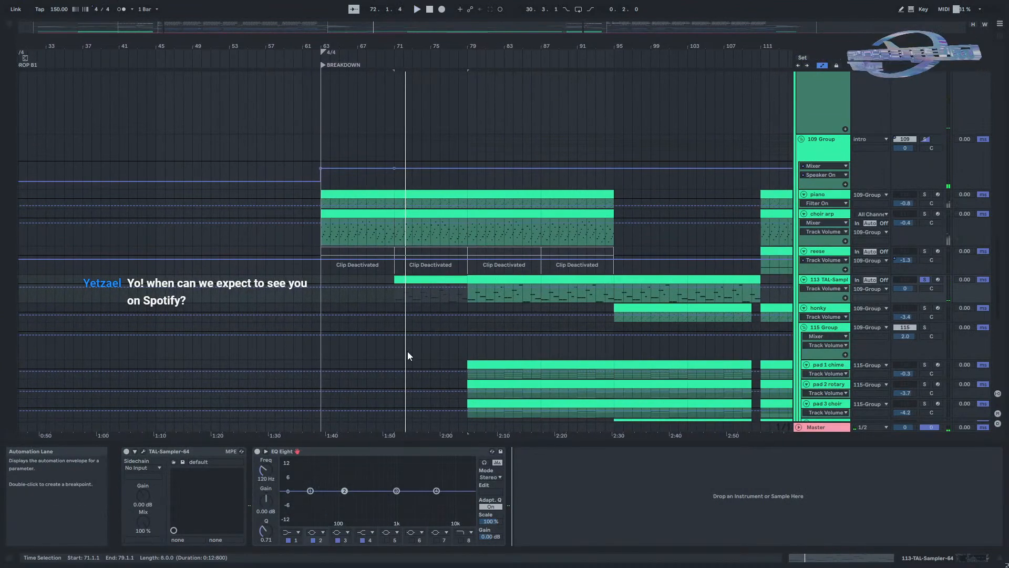
Select the "what about the future sample" clip near the breakdown's start, then solo and unfold its track.
scroll(421, 350, "down", 10)
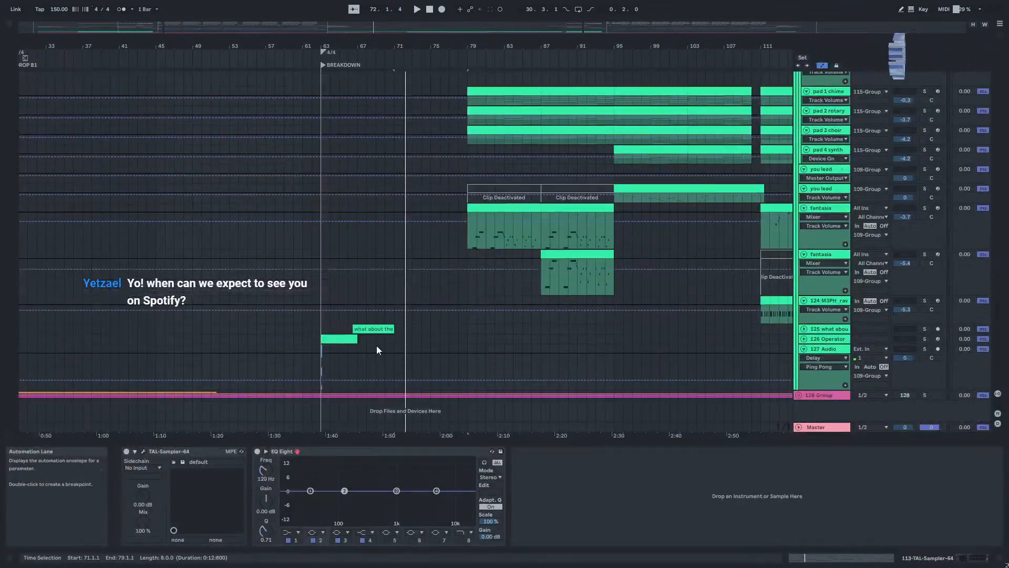
left_click(372, 329)
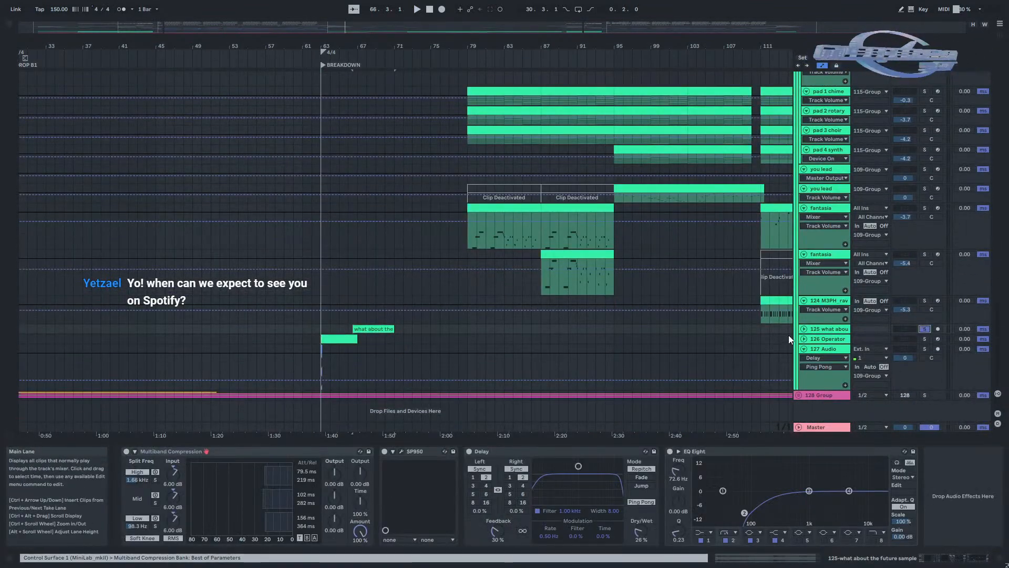
left_click(804, 329)
scroll(355, 358, "right", 4)
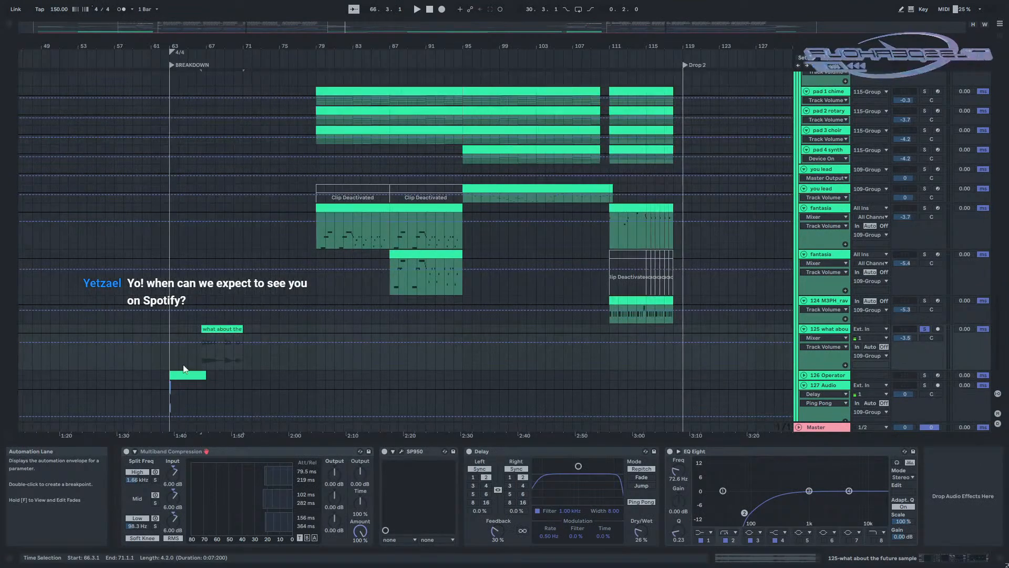
Zoom in on the vocal sample clip and play it briefly from 66.3.1.
scroll(185, 368, "left", 5)
scroll(200, 371, "up", 3)
left_click(683, 360)
left_click_drag(684, 361, 491, 358)
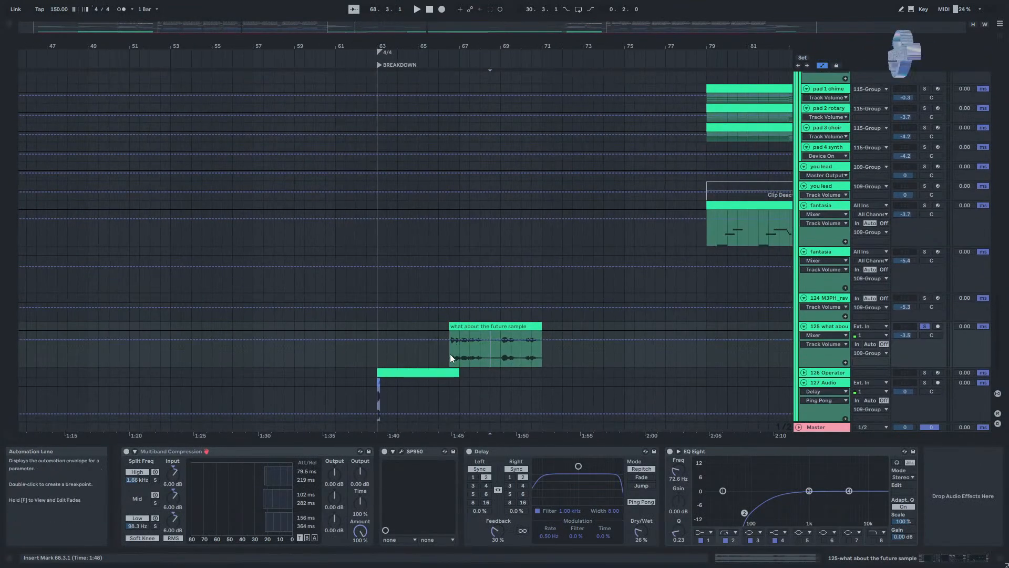
left_click(451, 354)
key("space")
key("space")
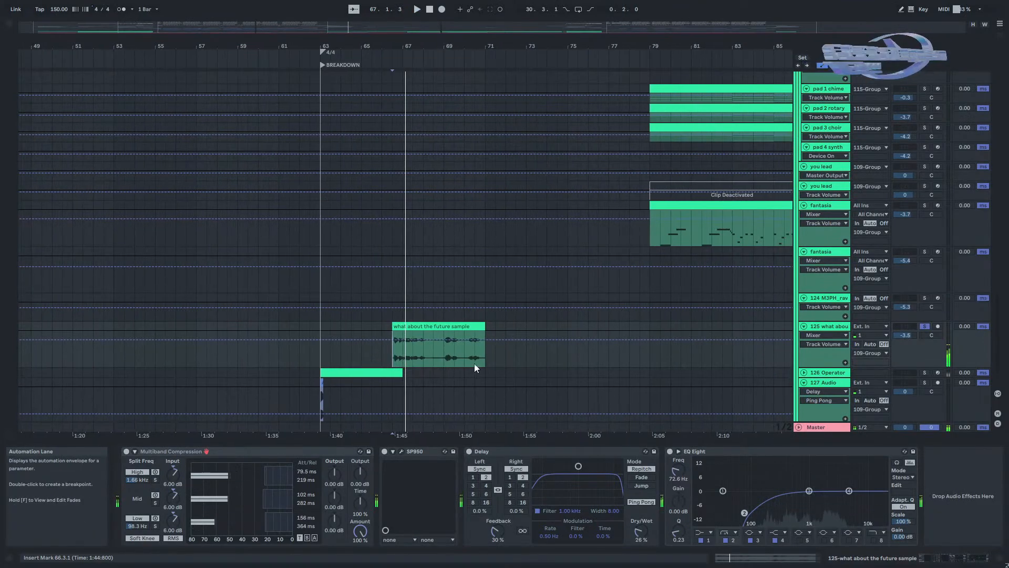
Audition the second half of the vocal sample clip from 69.1.1 and stop playback past its end.
left_click(443, 369)
left_click(442, 361)
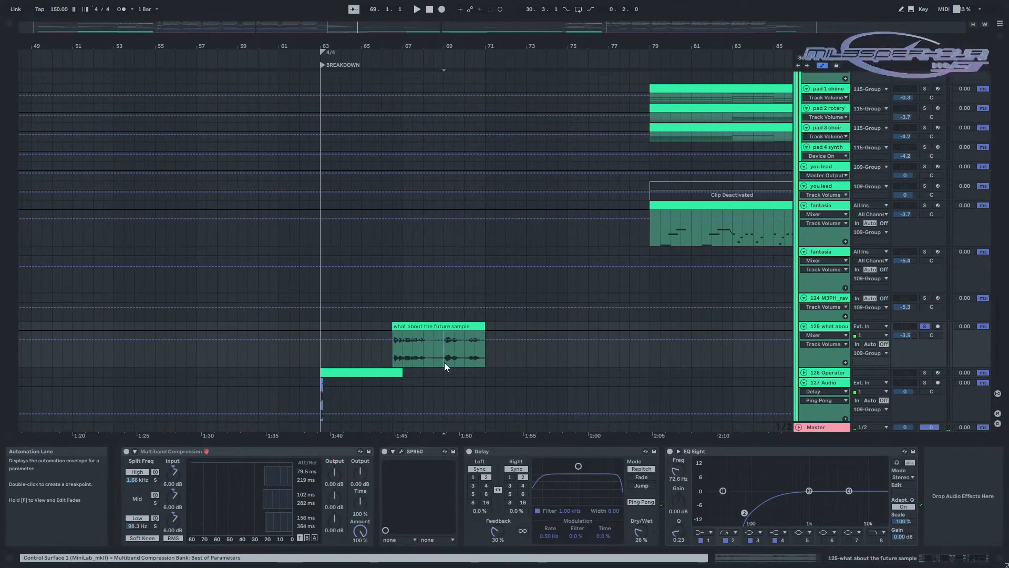
key("space")
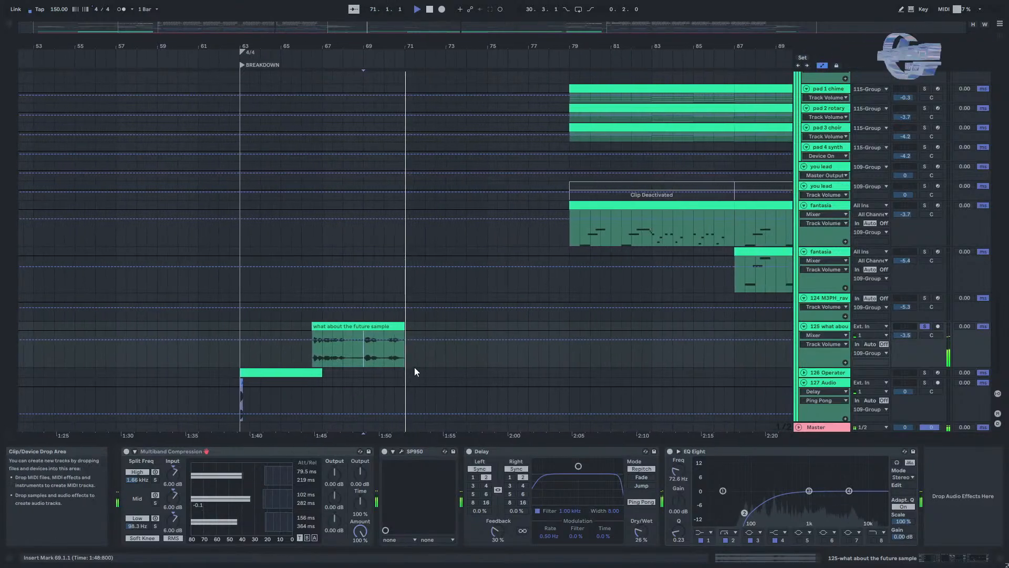
left_click(414, 367)
key("space")
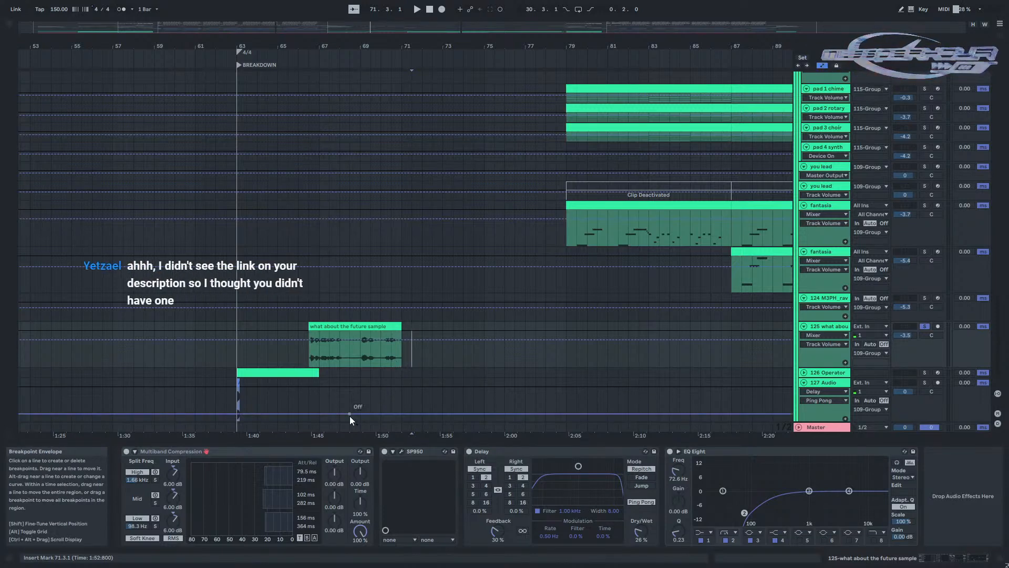
Unfold the Operator track, select its clip at the breakdown's start, and show the neighbouring audio track's Delay device.
left_click(803, 373)
left_click(293, 373)
scroll(819, 367, "down", 2)
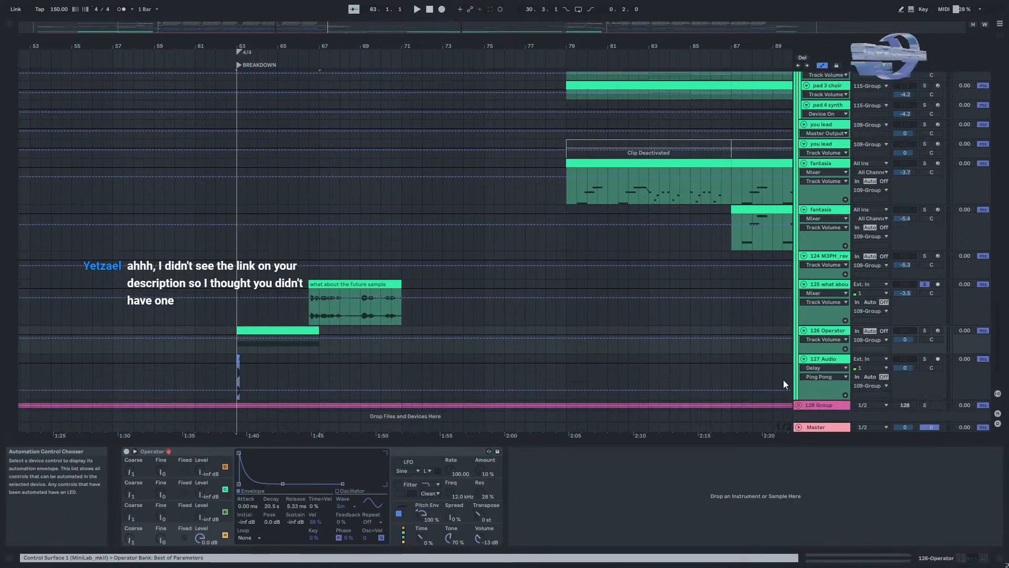
left_click(783, 385)
scroll(473, 350, "up", 2)
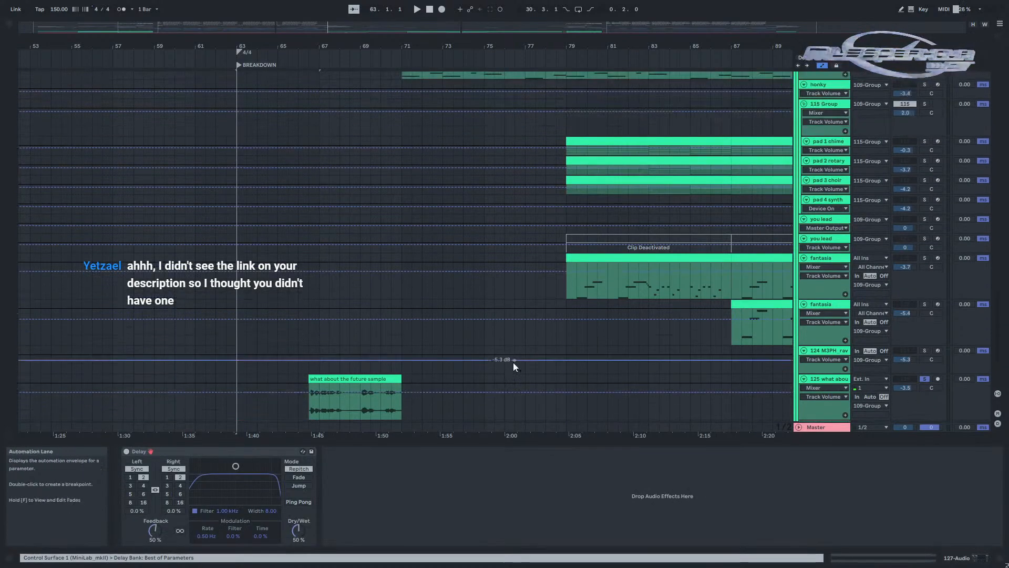
scroll(634, 386, "up", 1)
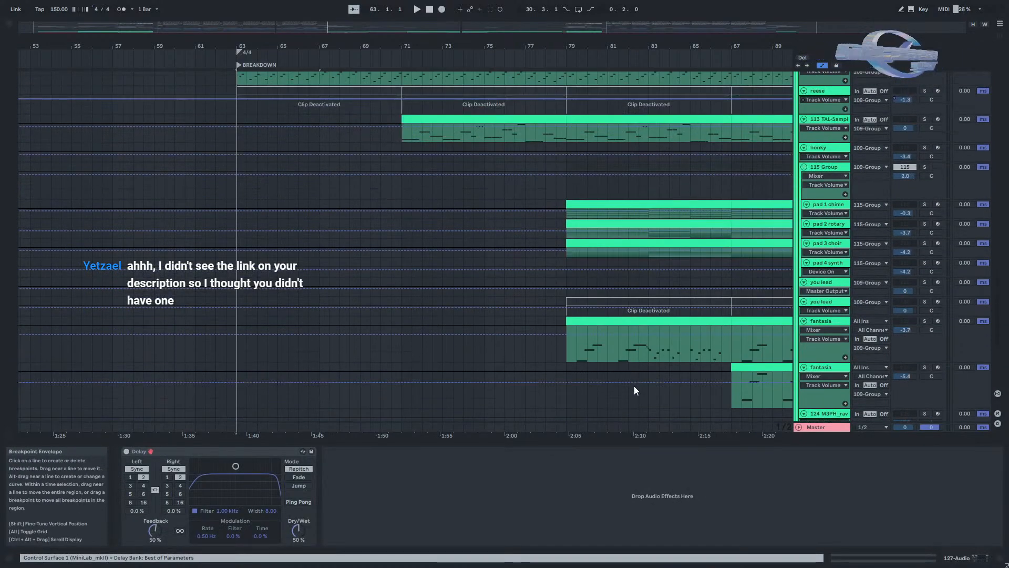
Clear the solo and play the full breakdown from 78.3.1 into the entry of the pads.
left_click(924, 367)
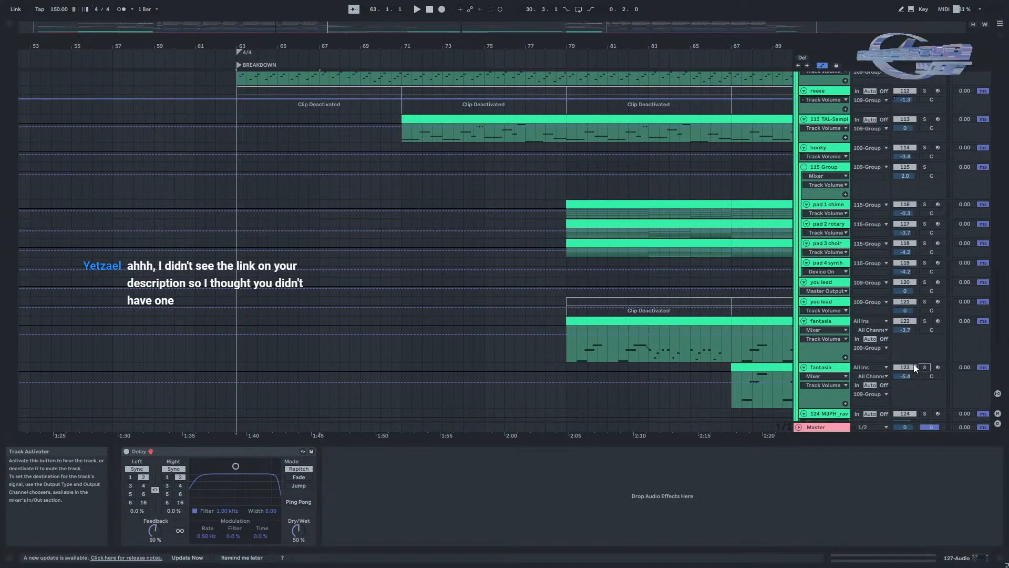
scroll(553, 315, "up", 2)
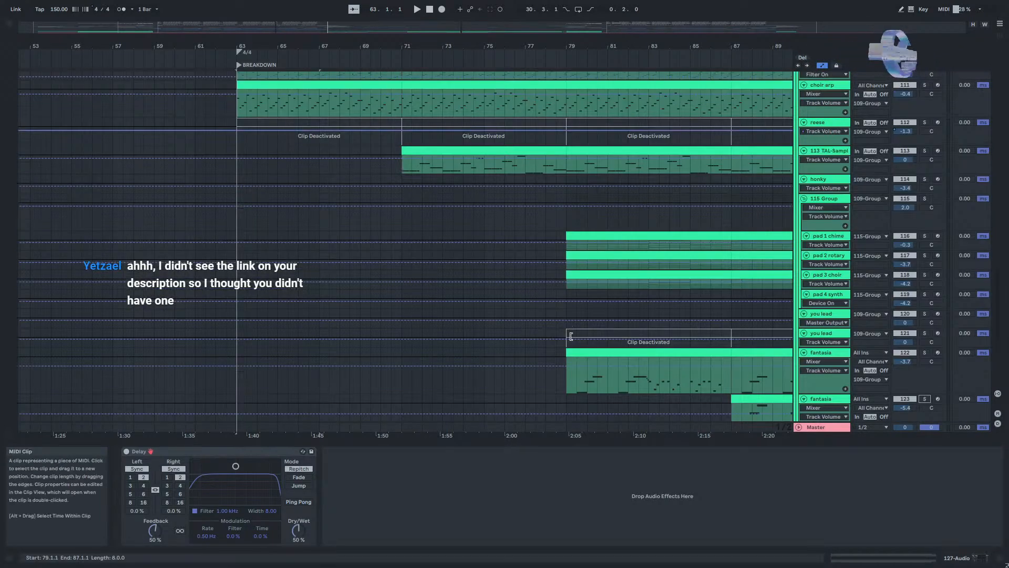
left_click(554, 309)
scroll(553, 308, "right", 5)
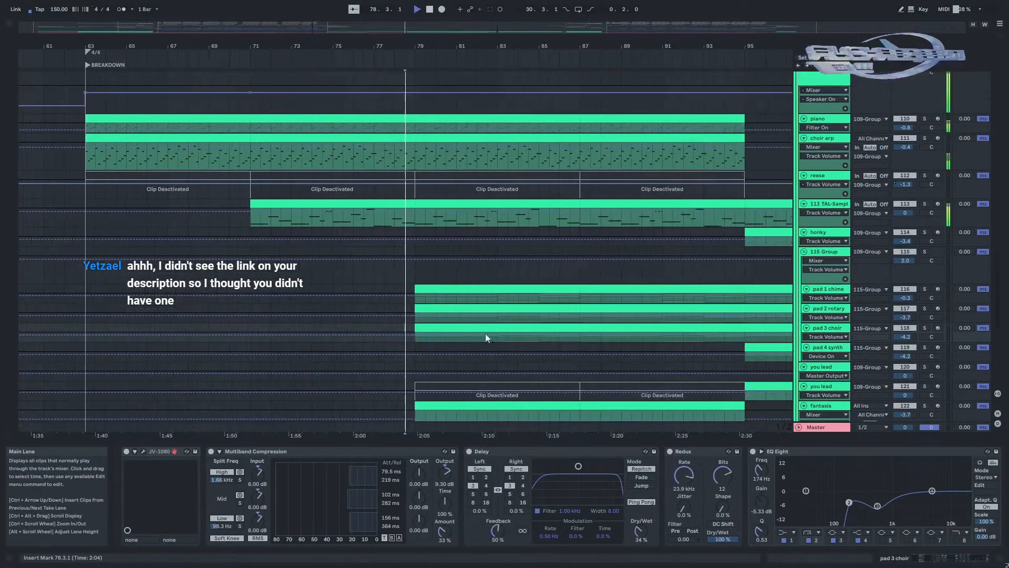
Solo the upper fantasia track and audition its clip from 79.1.1, checking its device chain through to the EQ Eight.
scroll(636, 284, "down", 2)
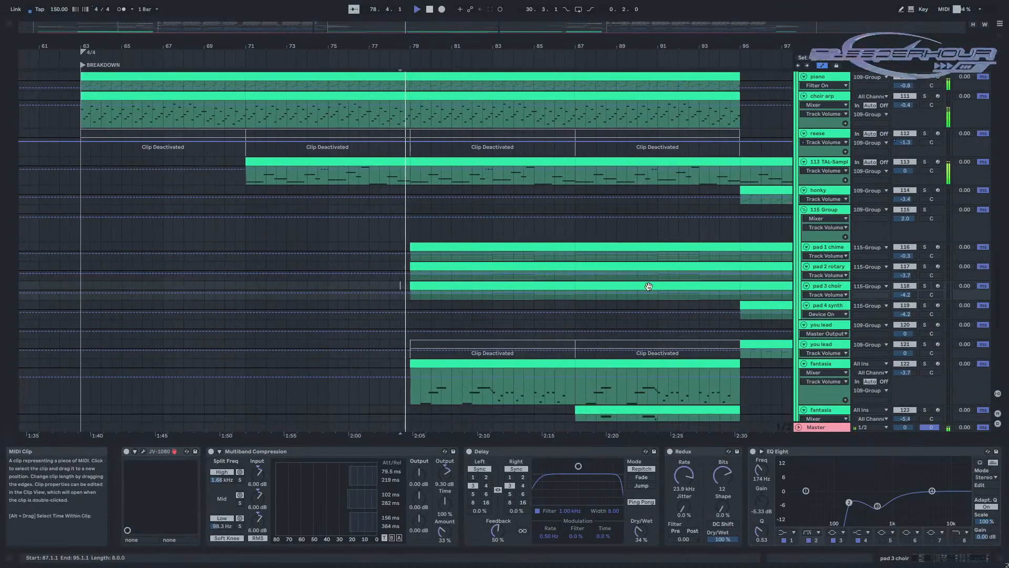
scroll(823, 239, "up", 8)
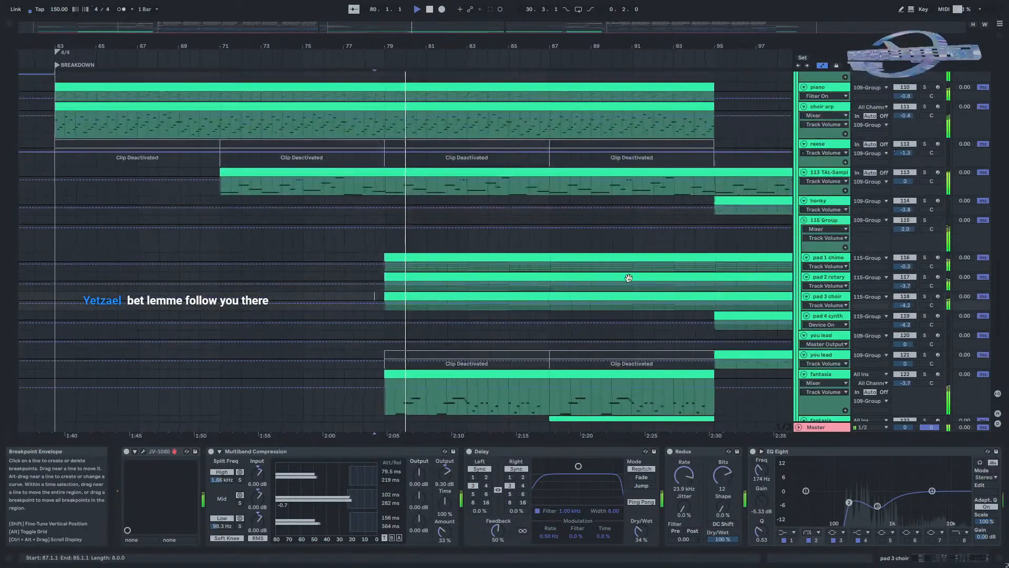
scroll(881, 263, "down", 5)
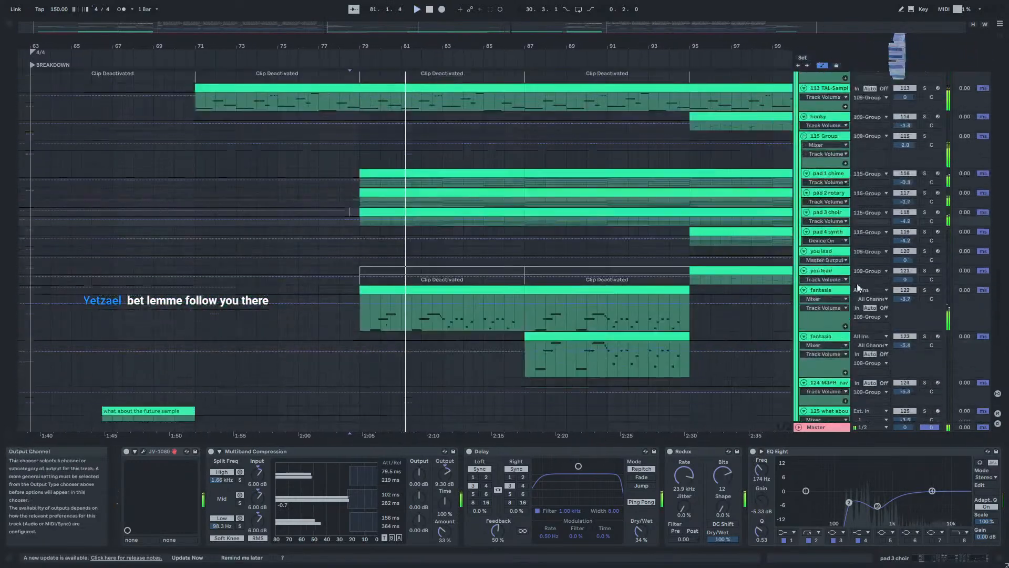
left_click(396, 300)
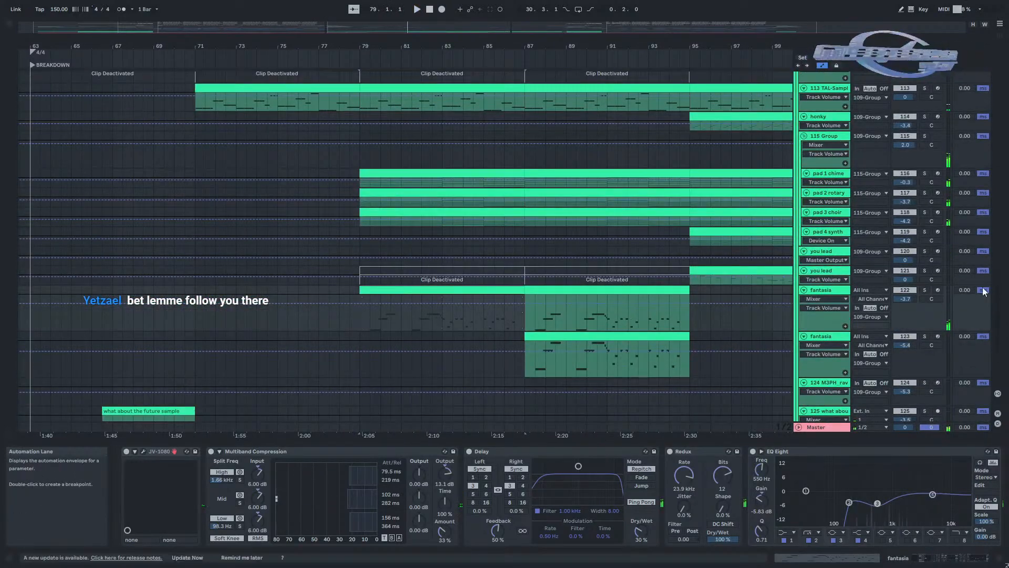
left_click(924, 290)
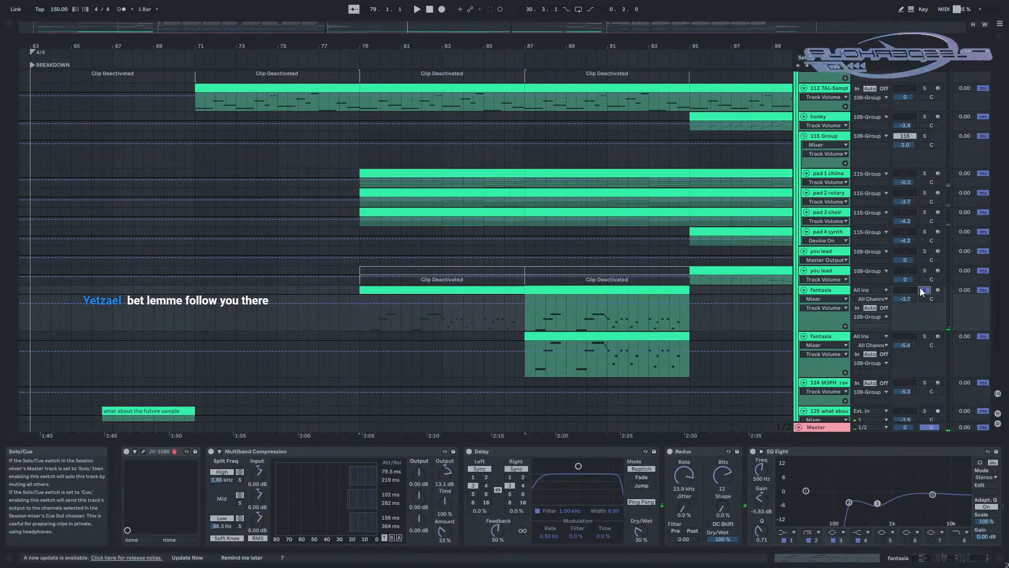
key("space")
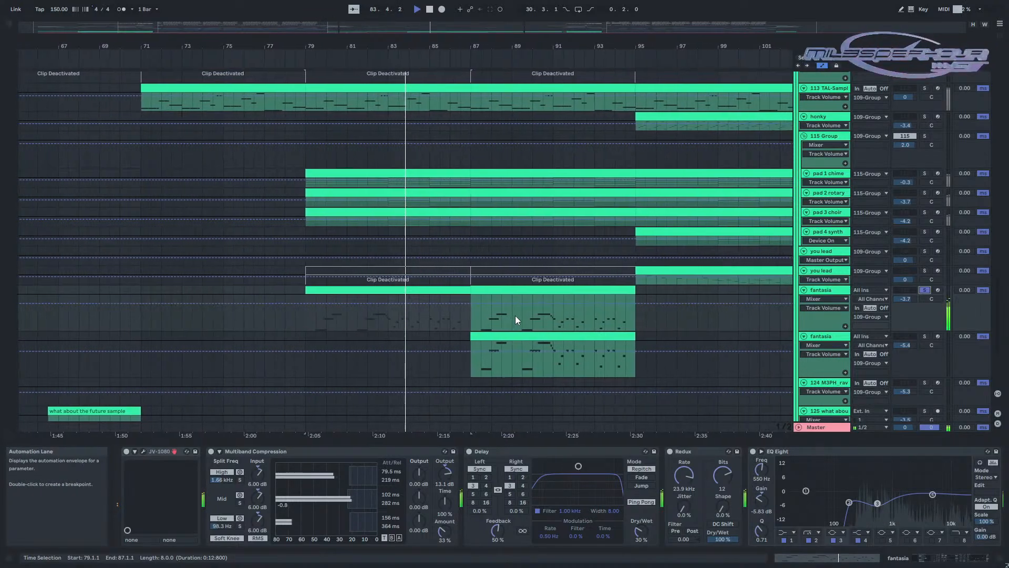
scroll(523, 505, "down", 2)
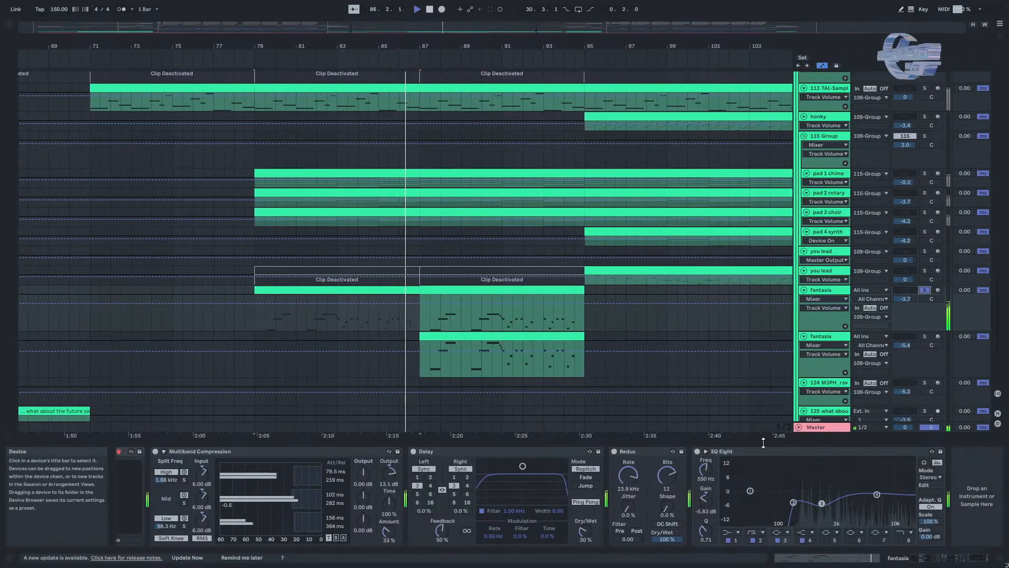
Stop playback and show the notes of the upper fantasia track's clip starting at bar 79 in an enlarged MIDI editor.
left_click_drag(763, 443, 776, 496)
key("space")
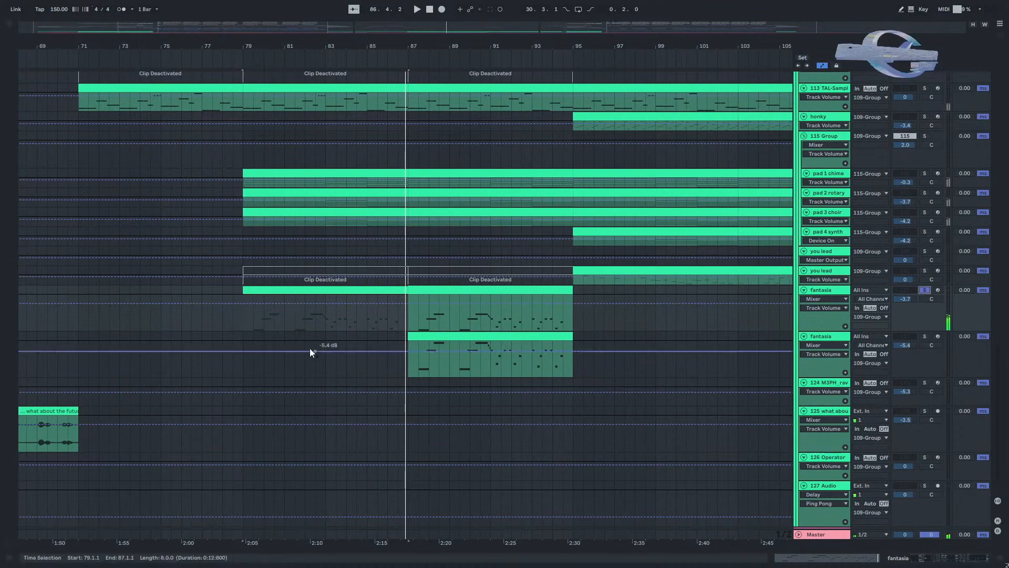
key("e")
left_click_drag(412, 427, 427, 263)
left_click(484, 387)
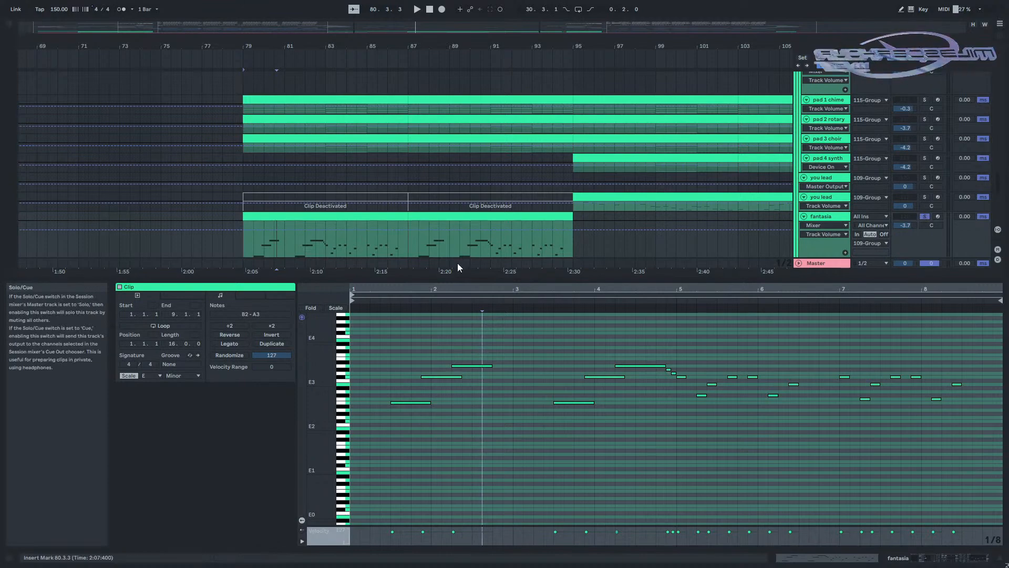
Play the lower fantasia track soloed from bar 87 with its device chain displayed, ending playback and the solo after listening.
left_click_drag(424, 279, 365, 554)
left_click(418, 314)
key("0")
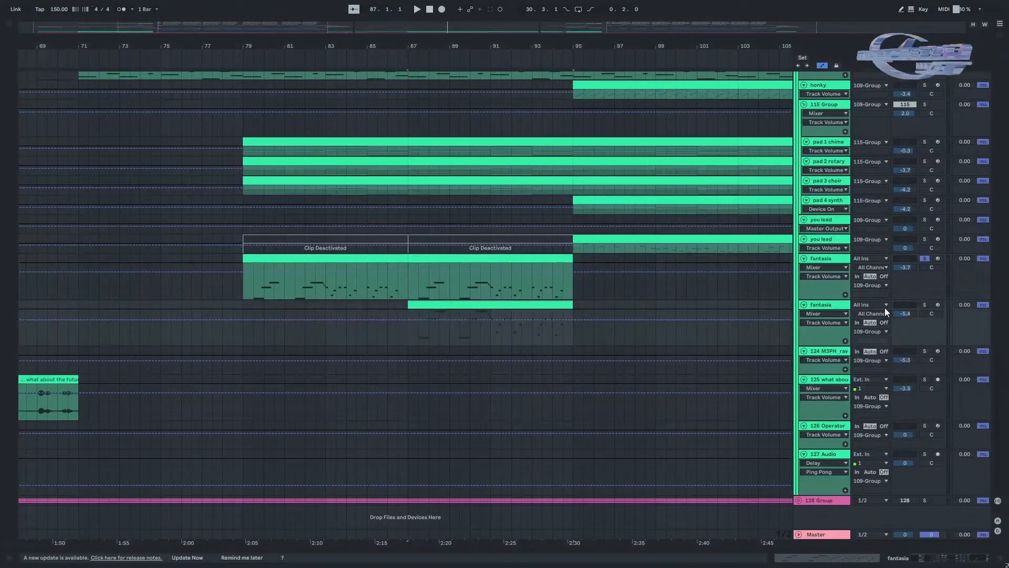
double_click(823, 310)
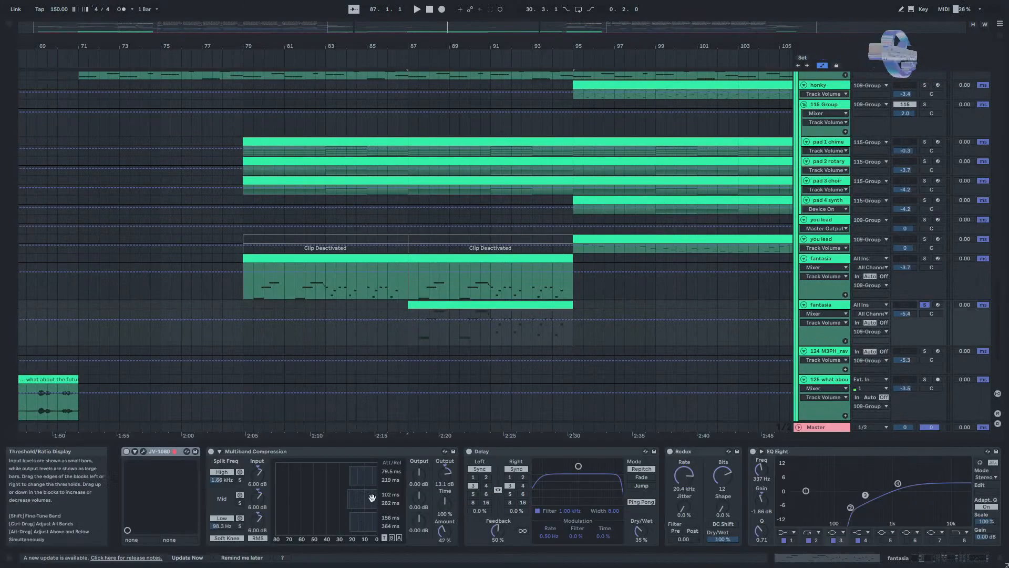
key("space")
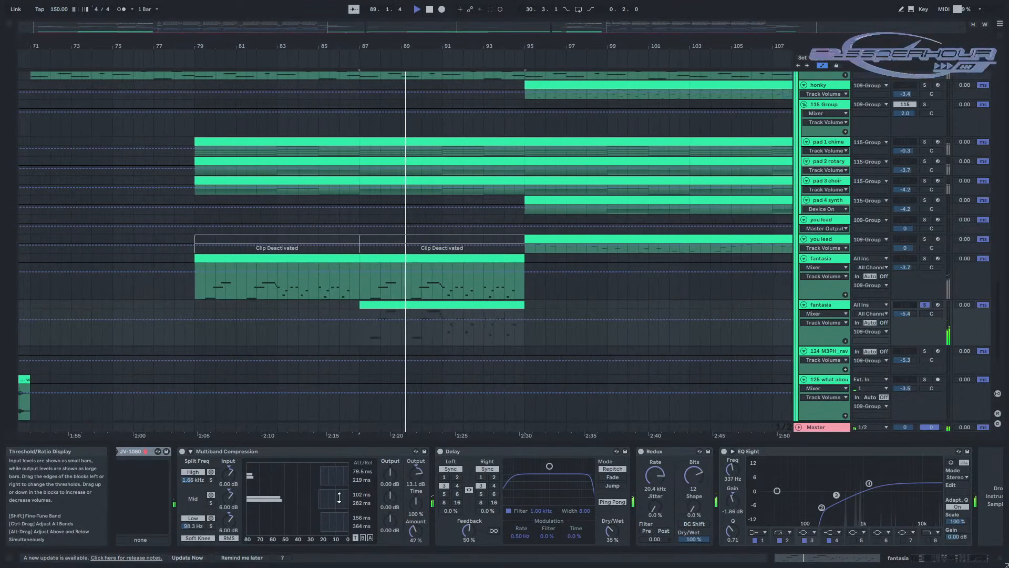
mouse_move(677, 508)
left_mouse_down()
mouse_move(648, 510)
mouse_move(701, 512)
mouse_move(671, 516)
left_mouse_up()
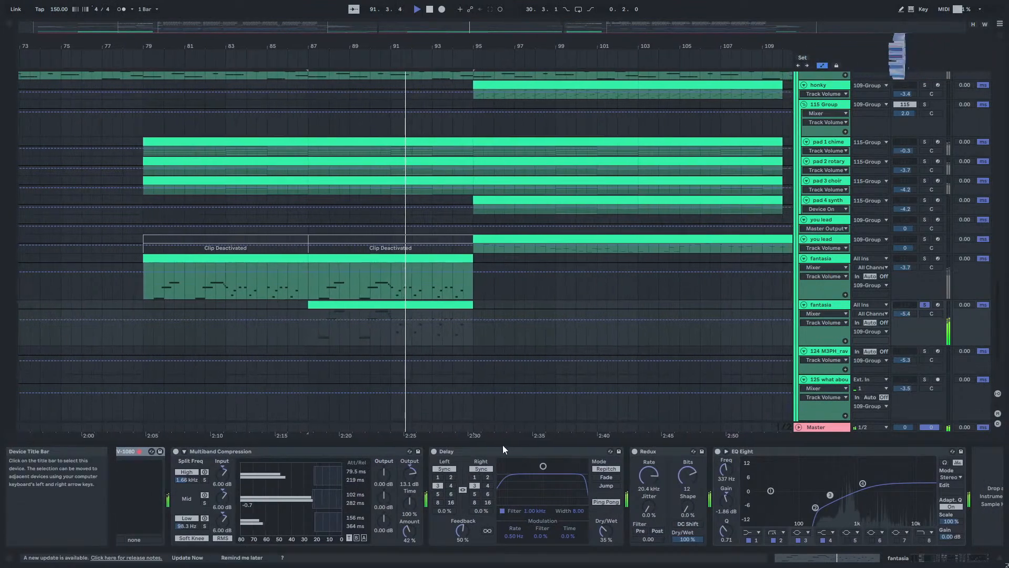
left_click_drag(501, 443, 502, 500)
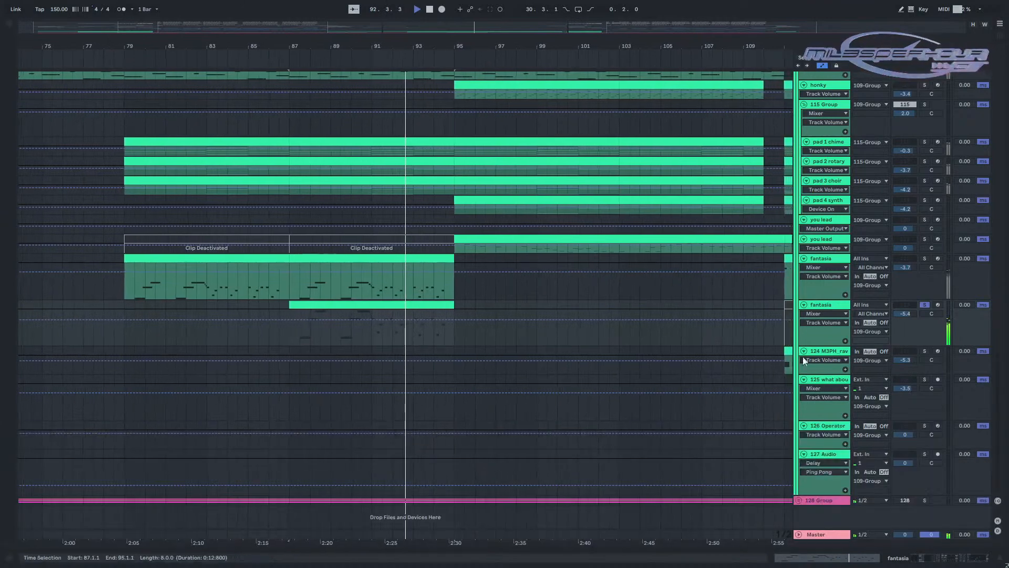
key("space")
left_click(925, 306)
Examine the lower fantasia clip's notes, selecting the C#4 pair in bars 5–6 and the C4 pair in bars 7–8.
double_click(356, 304)
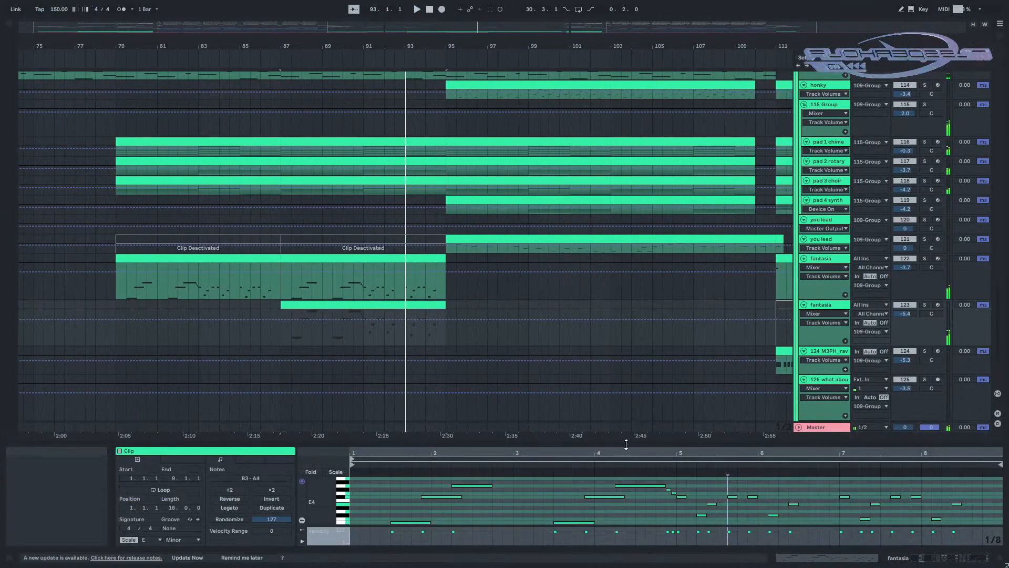
left_click_drag(614, 446, 614, 297)
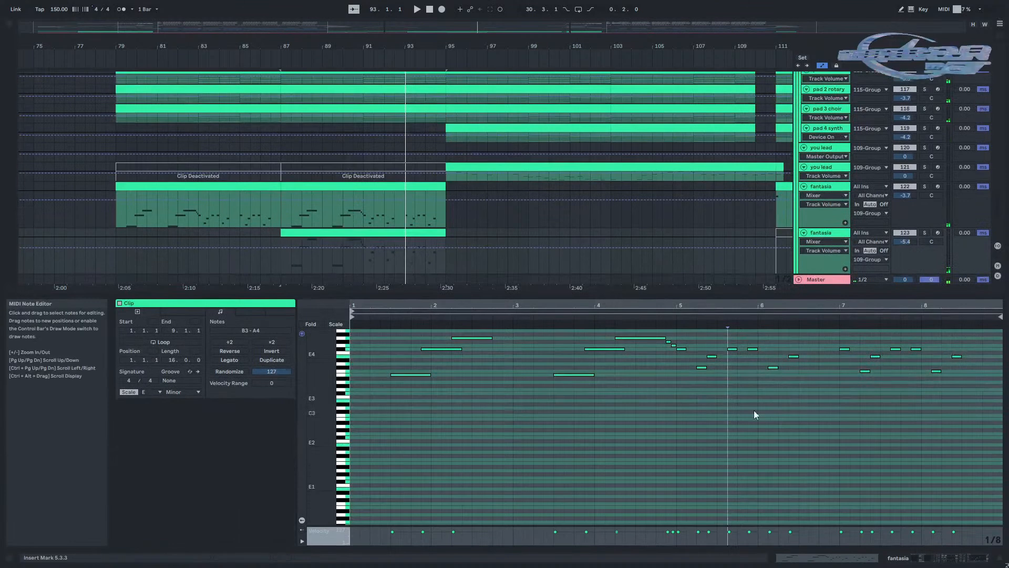
left_click_drag(697, 376, 770, 366)
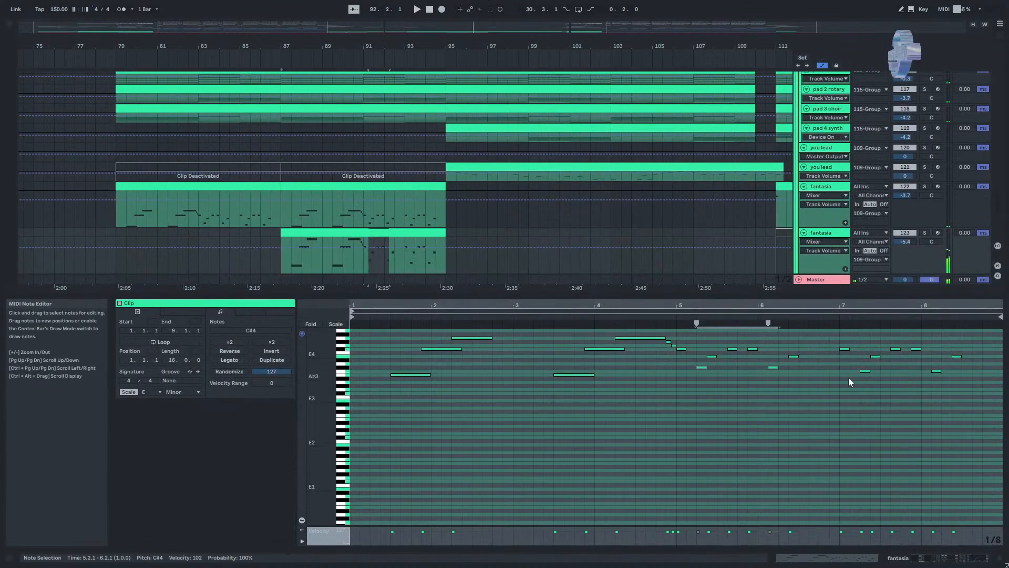
left_click_drag(859, 377, 967, 364)
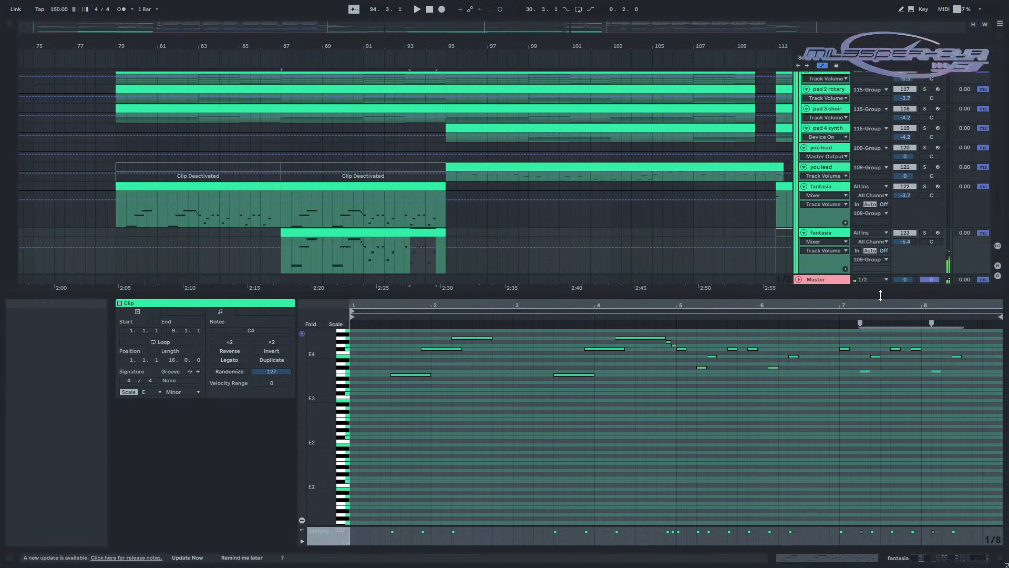
left_click_drag(813, 295, 791, 476)
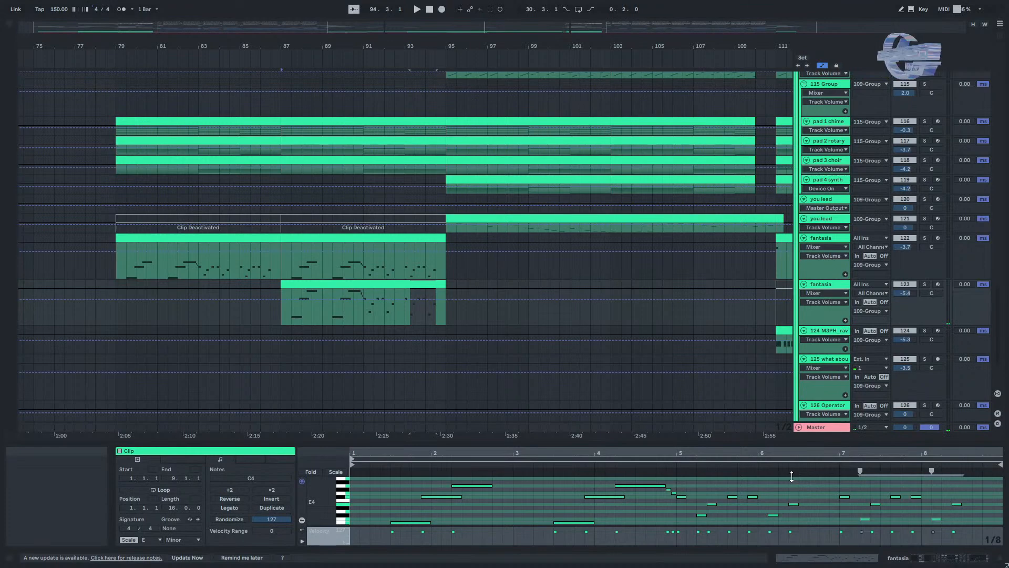
left_click_drag(791, 476, 791, 549)
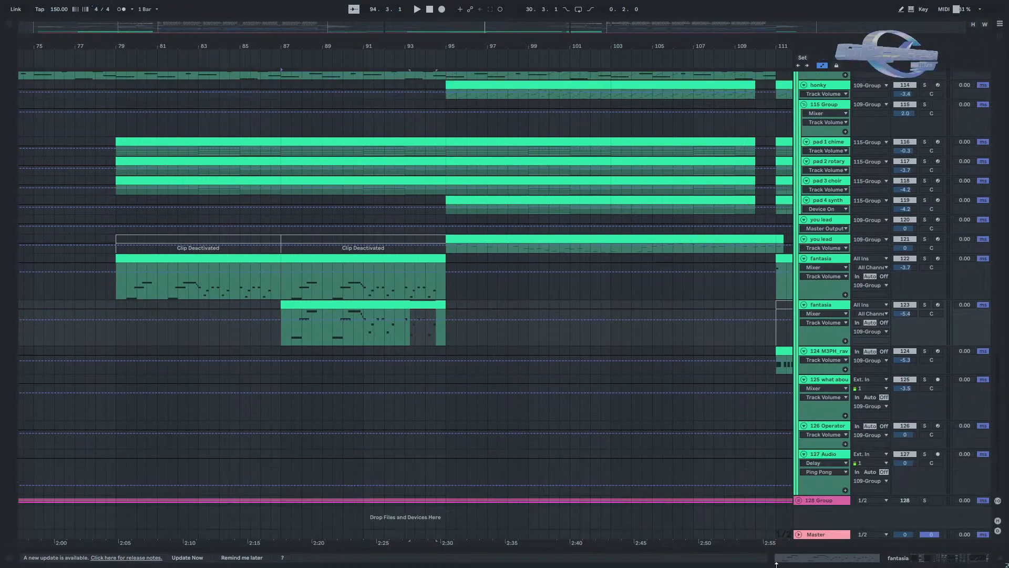
Select the choir arp clip spanning bars 87 to 95, followed by the 109 Group track containing it.
scroll(430, 300, "up", 5)
scroll(349, 313, "up", 5)
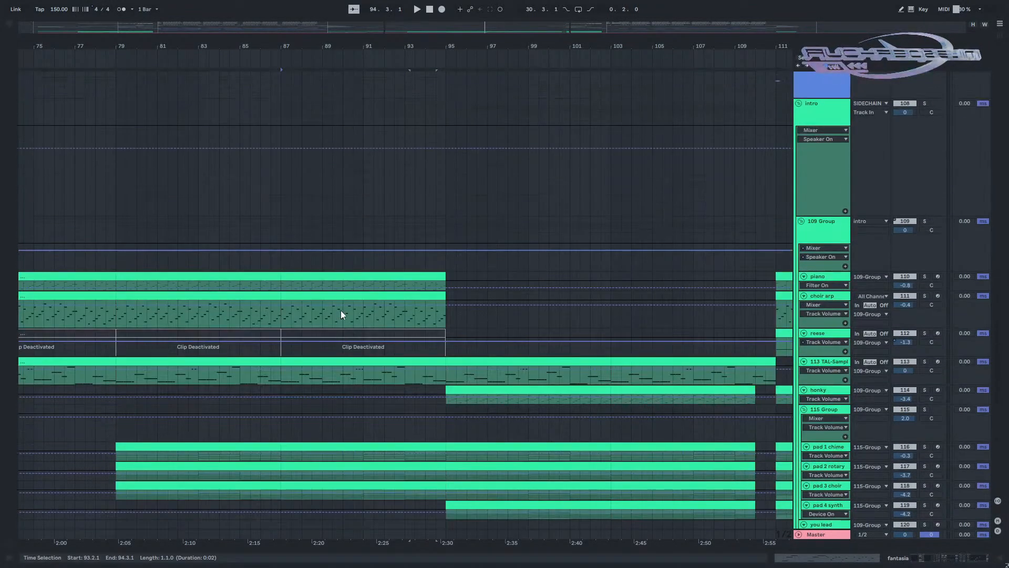
key("0")
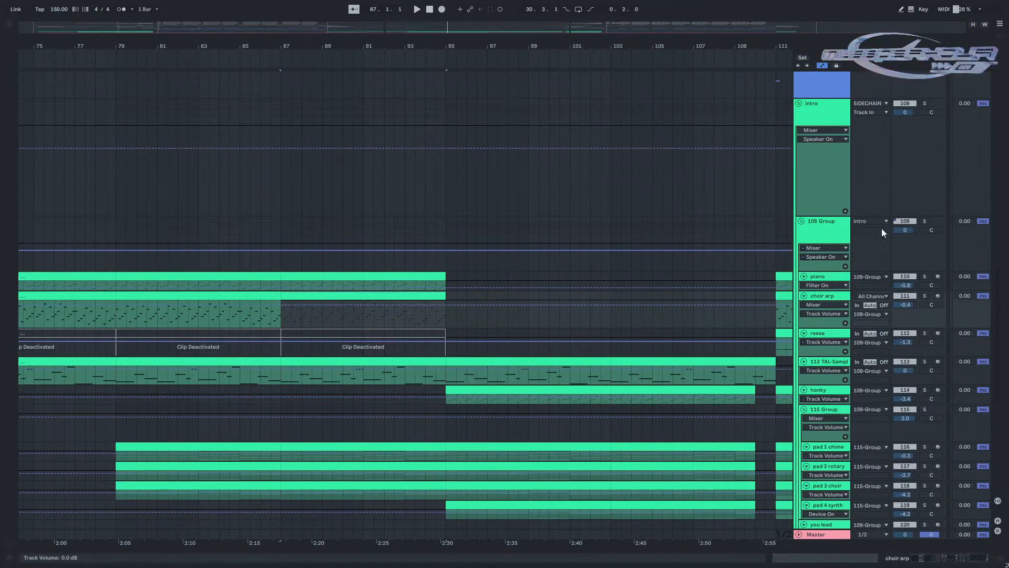
left_click(800, 222)
left_click(800, 222)
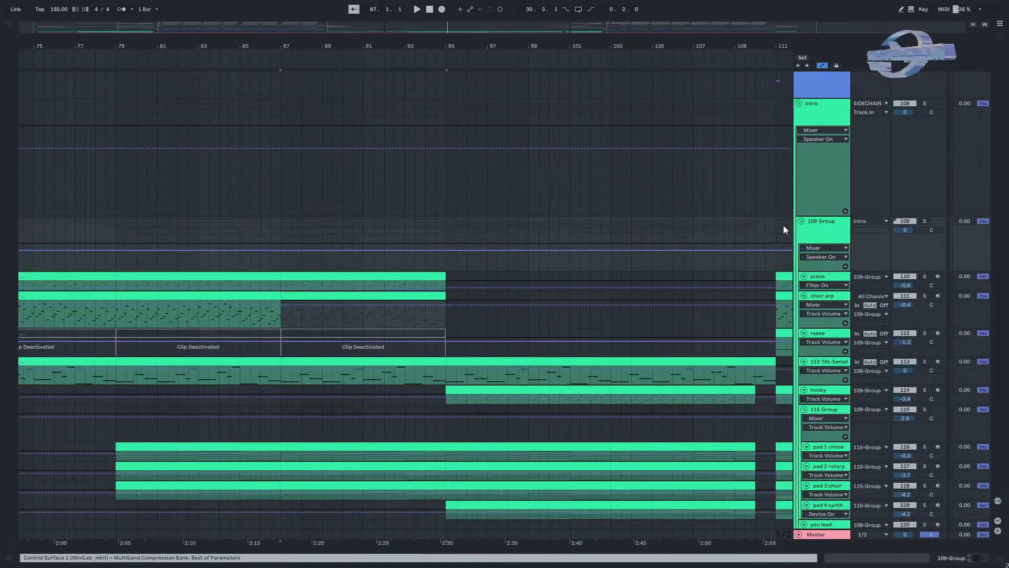
scroll(512, 234, "up", 8)
scroll(437, 295, "down", 6)
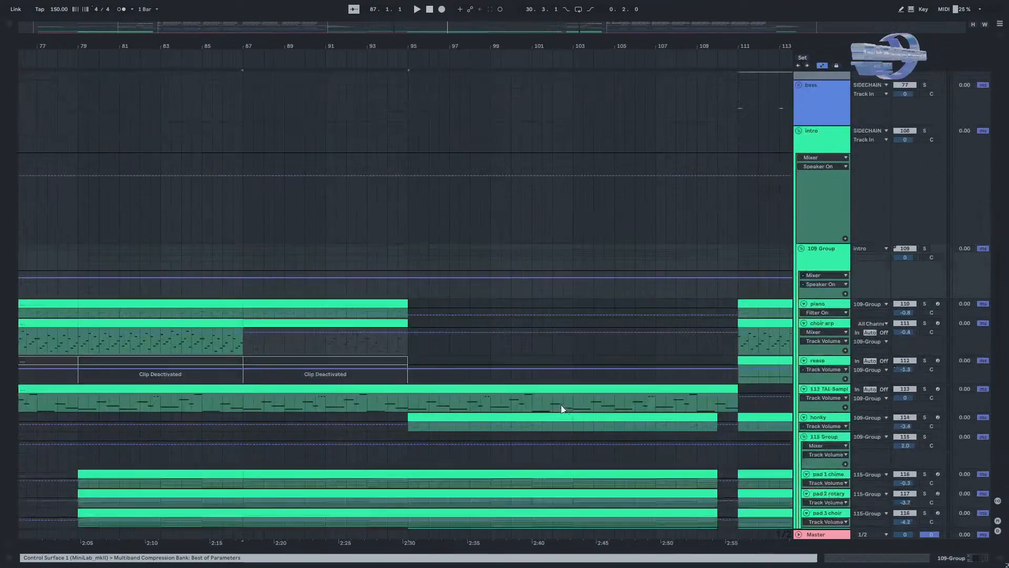
Play the arrangement from bar 95 with the lower you lead track's clip open in an enlarged MIDI editor, stopping after bar 111.
left_click(408, 361)
left_click(409, 360)
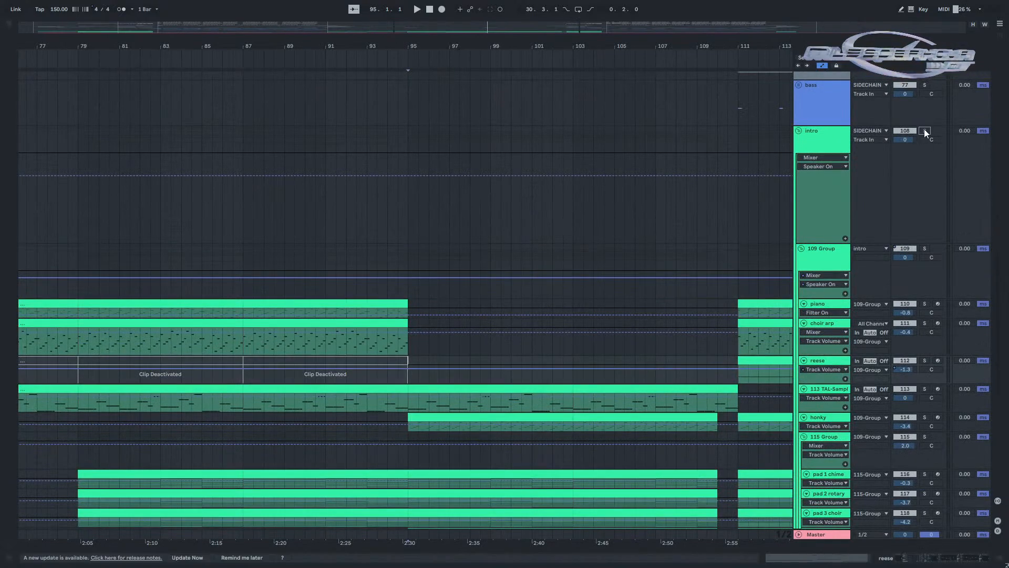
key("space")
scroll(772, 195, "down", 2)
scroll(772, 196, "down", 2)
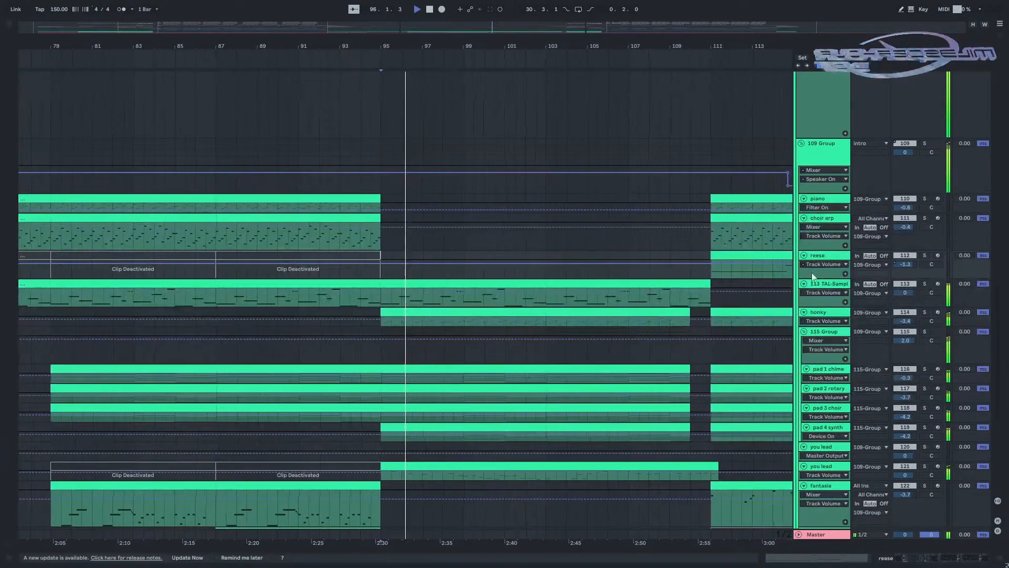
double_click(518, 466)
left_click_drag(528, 446, 536, 213)
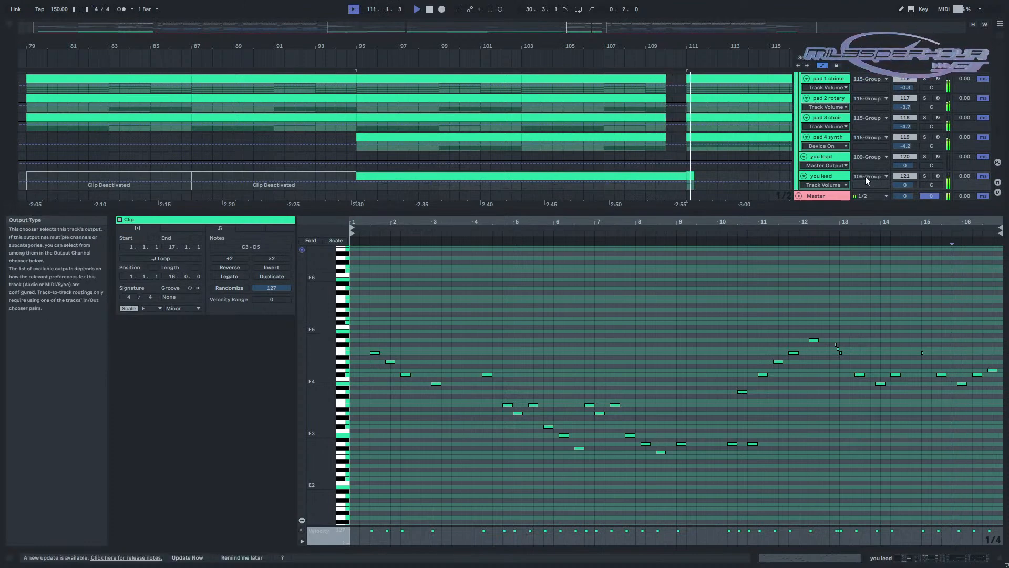
left_click(350, 169)
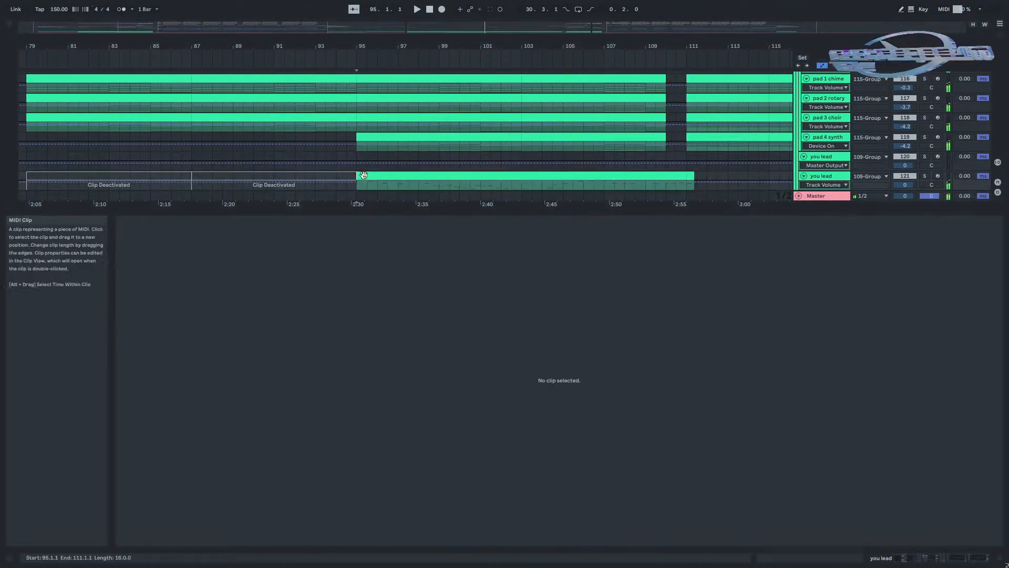
Solo the lower you lead track and examine its clip's D5 note at 12.2 and the short C#5–B4 run leading into bar 13.
left_click(371, 176)
left_click(924, 176)
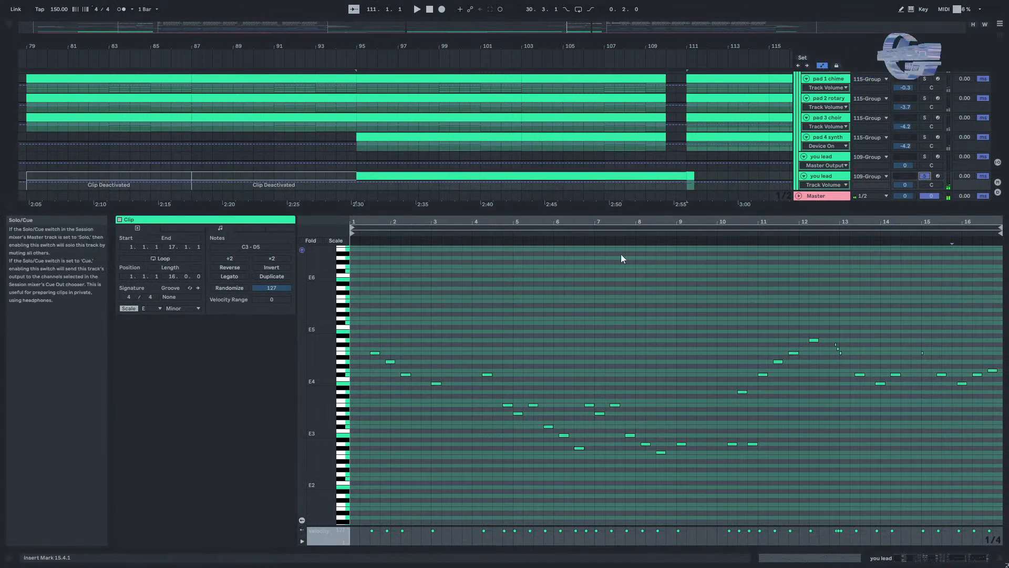
left_click_drag(379, 240, 379, 248)
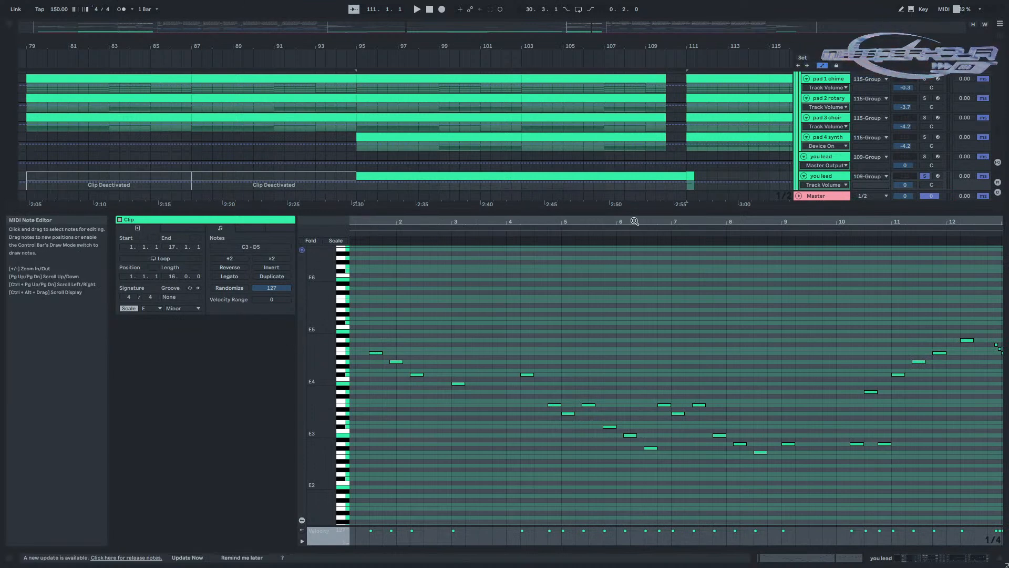
left_click_drag(633, 223, 351, 224)
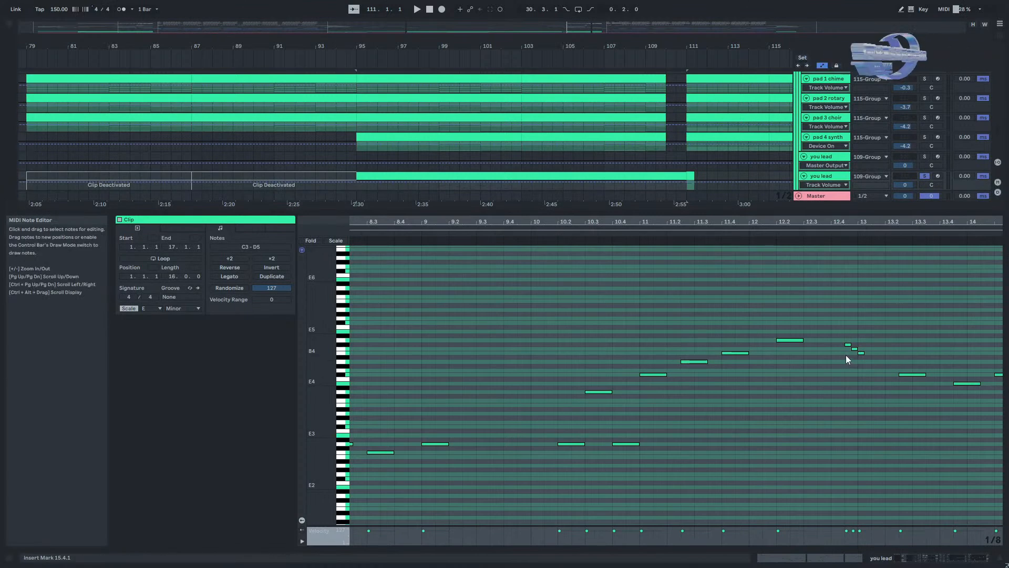
left_click(790, 340)
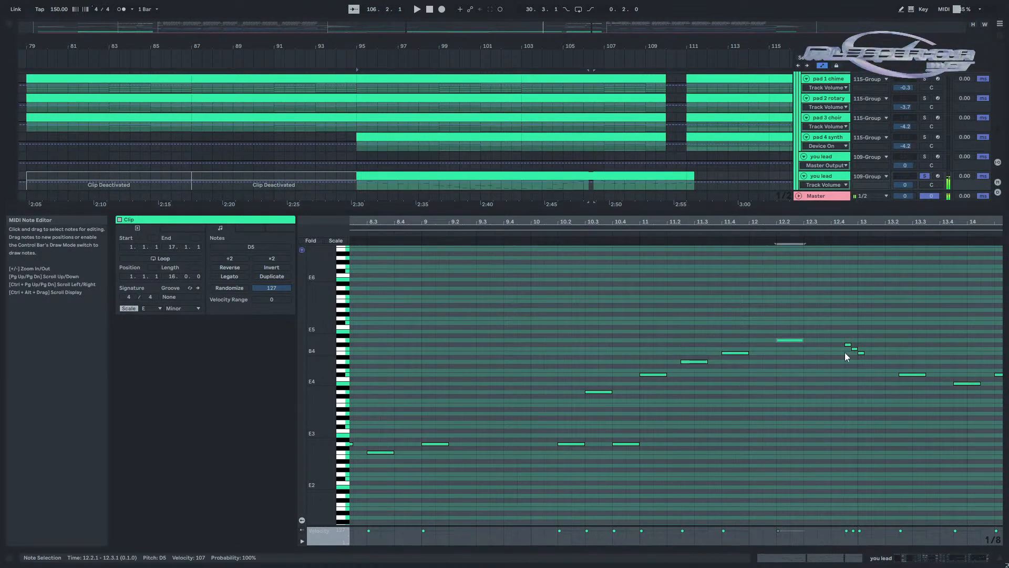
left_click_drag(840, 330, 859, 361)
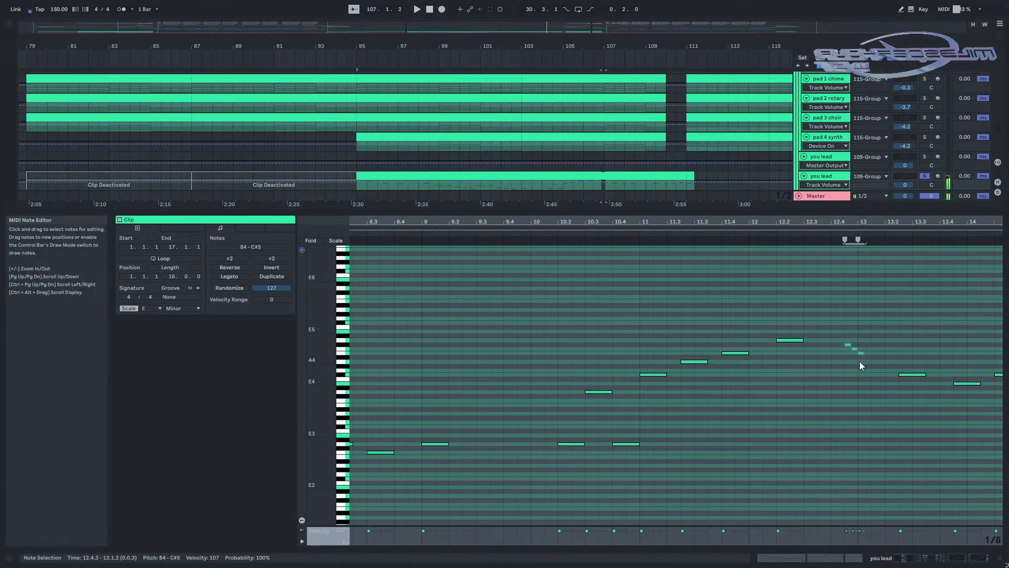
left_click(830, 368)
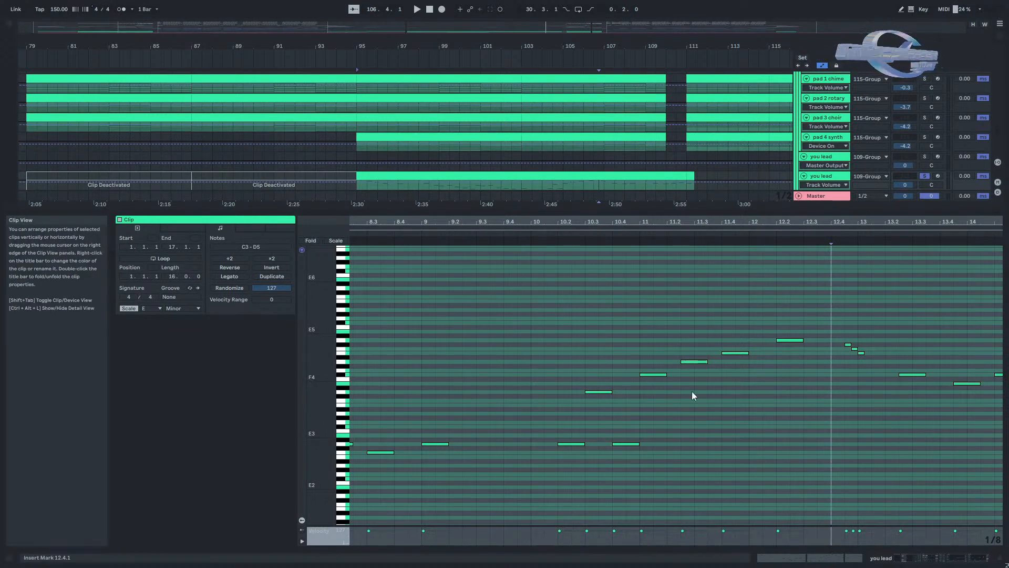
Set the you lead clip's scale root to F#/Gb.
left_click_drag(833, 388, 760, 377)
scroll(690, 376, "down", 5)
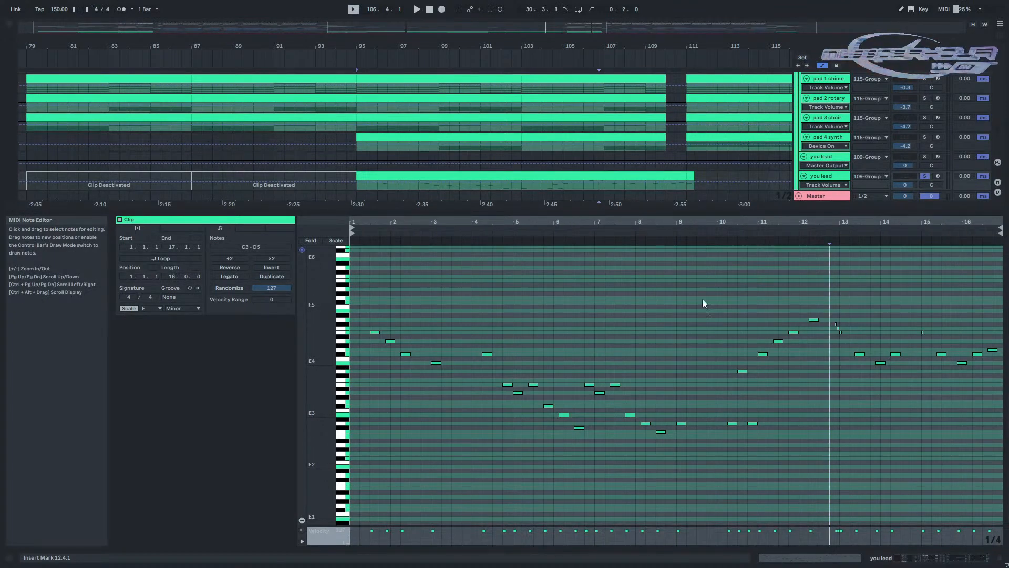
left_click(151, 308)
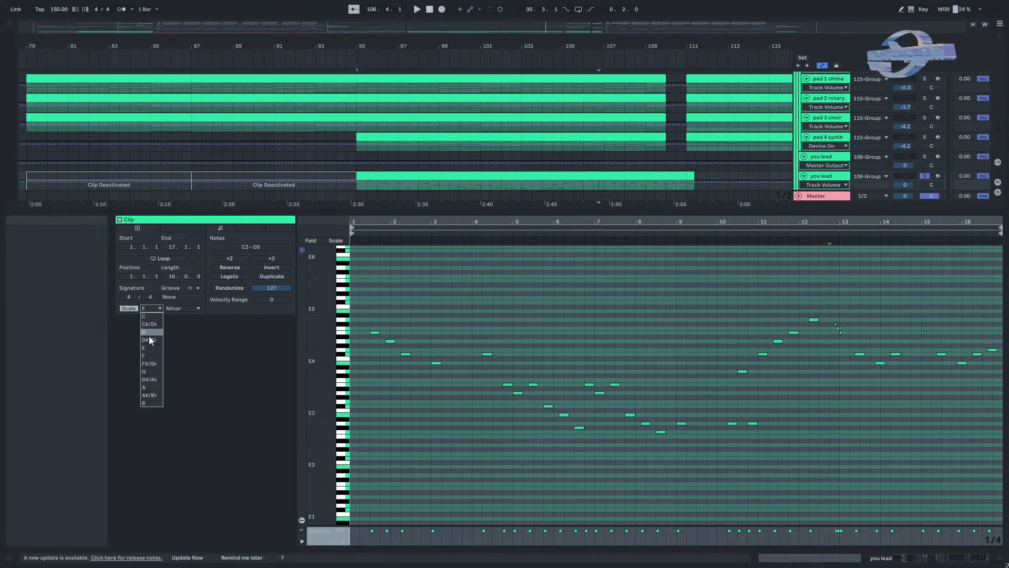
left_click(152, 363)
left_click(849, 389)
Audition the D5 note at 12.2 and the C#5 and B4 notes of the short run into bar 13.
scroll(850, 389, "up", 5)
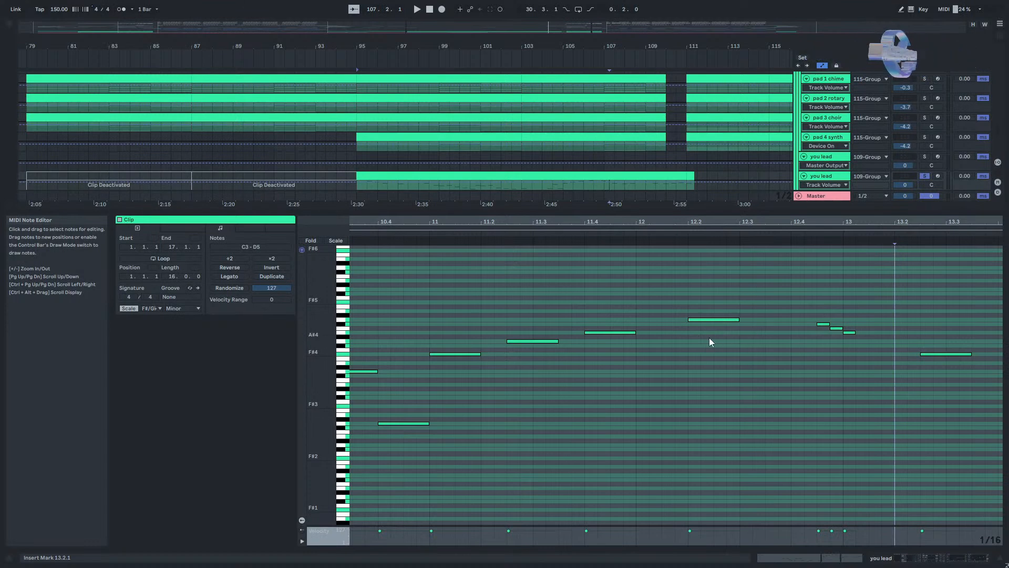
left_click(713, 319)
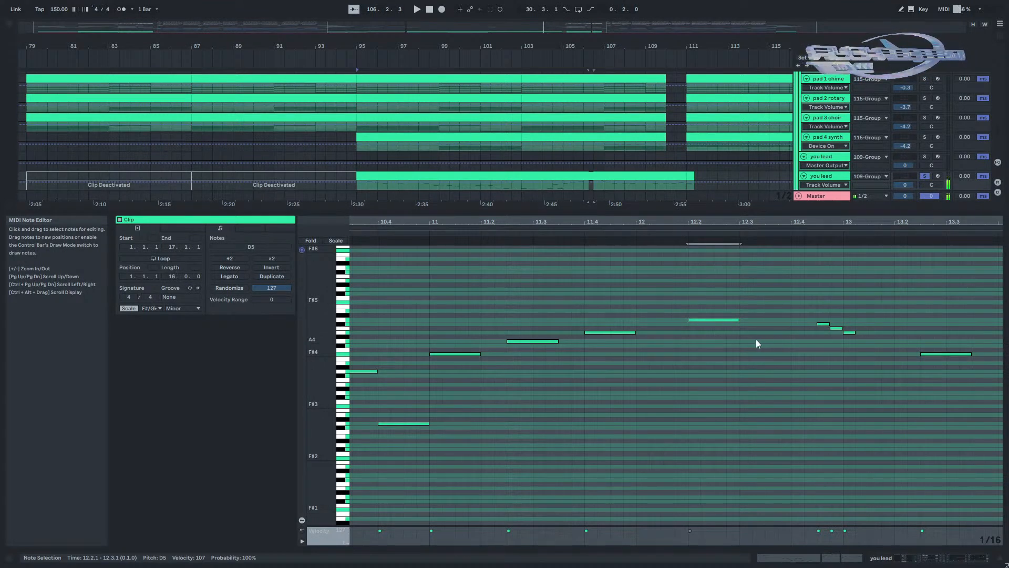
left_click(818, 324)
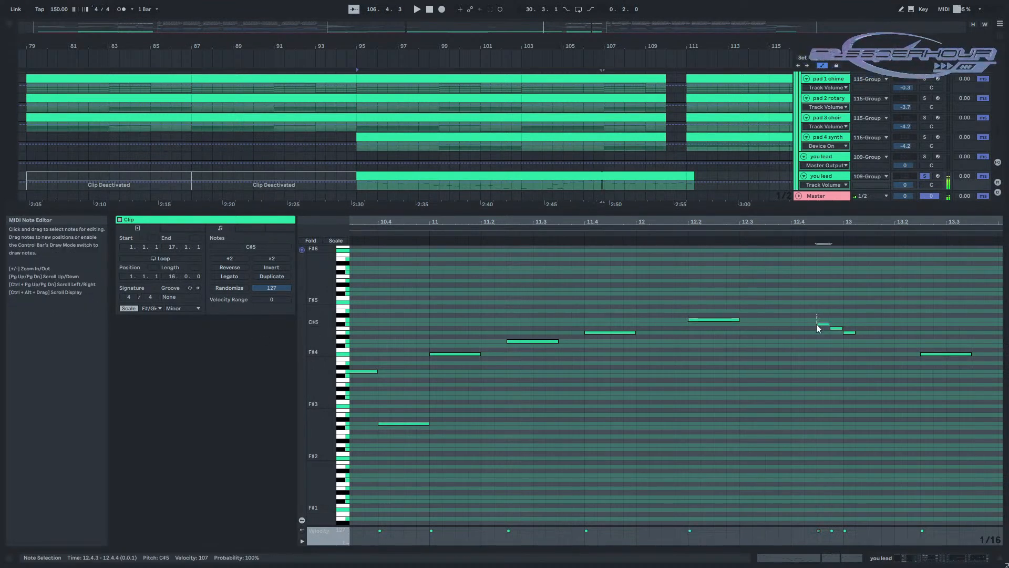
left_click(845, 332)
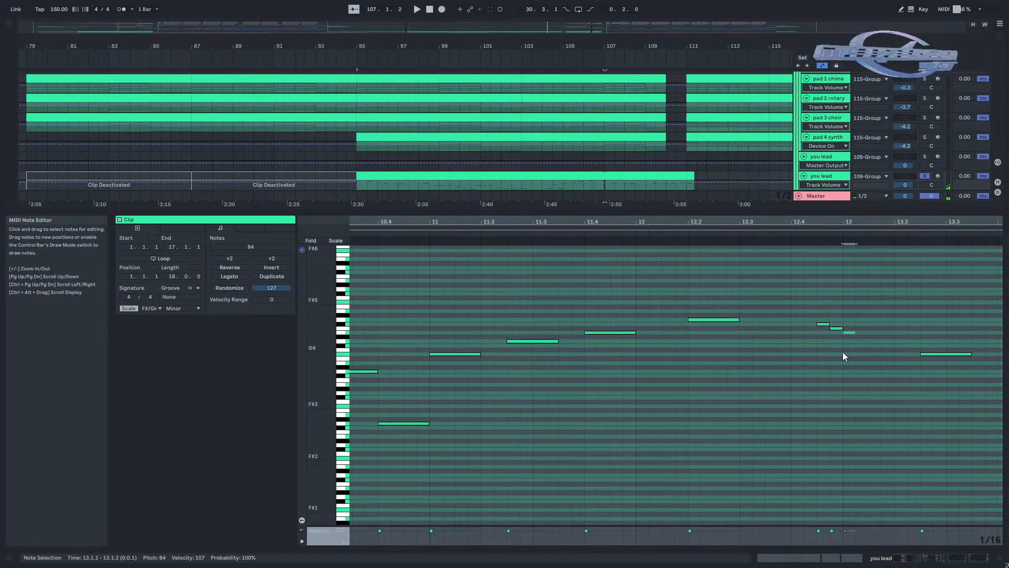
left_click_drag(843, 353, 760, 360)
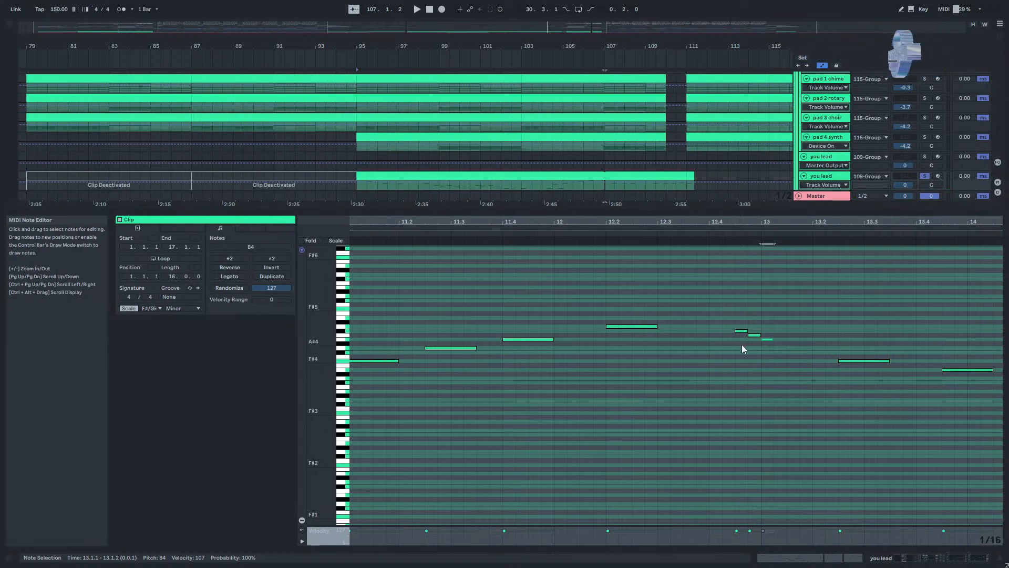
left_click(742, 345)
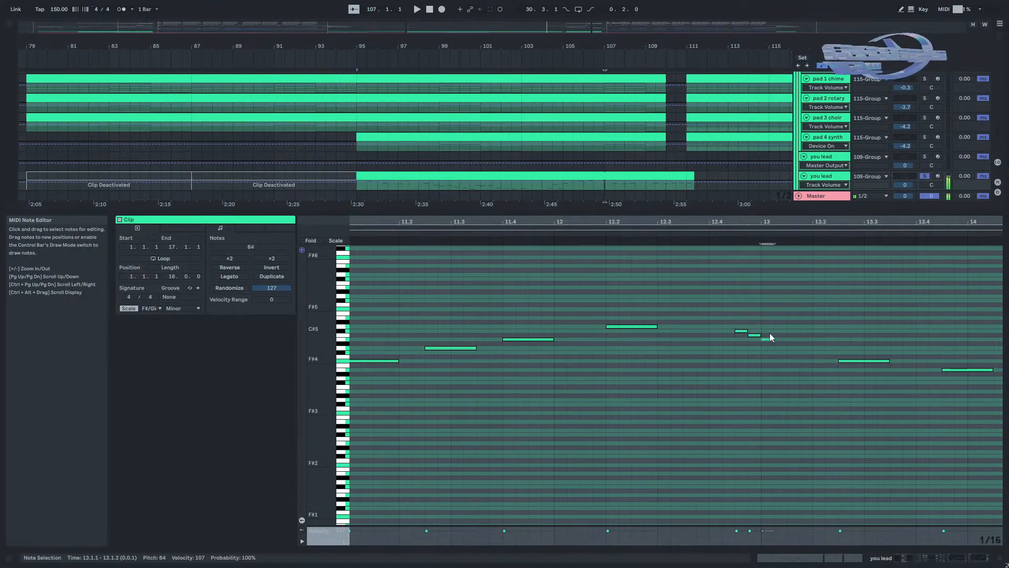
Examine the you lead clip's short run into bar 13 and the notes between bars 13 and 15.
left_click_drag(734, 304, 771, 371)
left_click(771, 373)
key("minus")
key("minus")
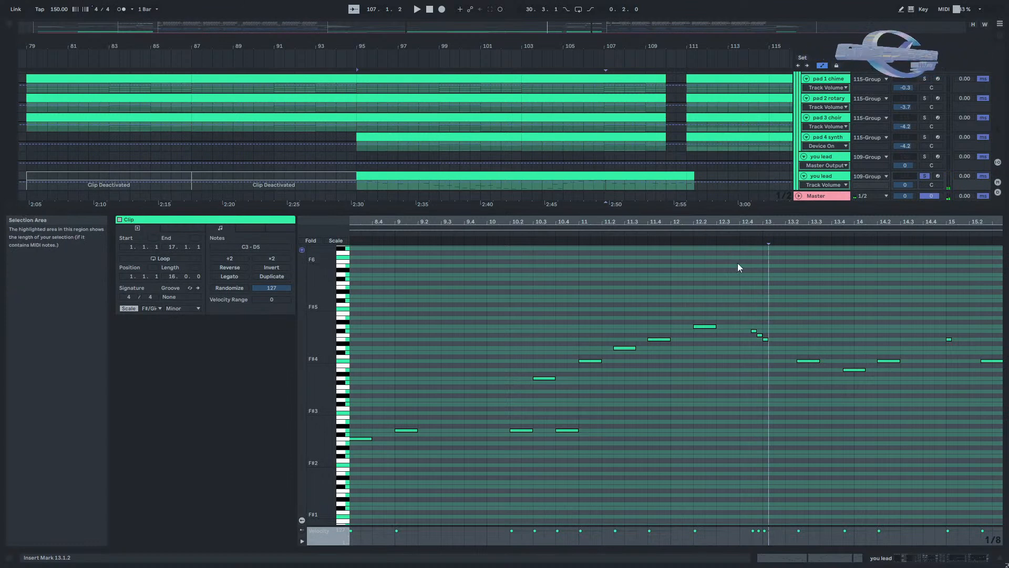
left_click_drag(790, 223, 499, 221)
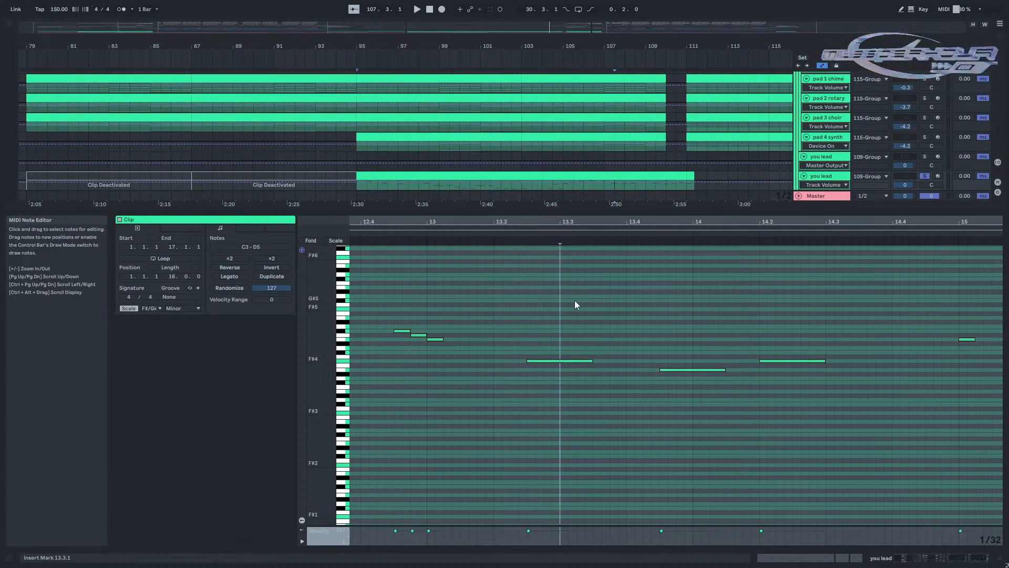
scroll(575, 301, "down", 3)
scroll(573, 300, "up", 3)
scroll(582, 283, "up", 1)
Play the soloed you lead clip from its position 13.2 through bar 15, following the melody in the MIDI editor.
double_click(617, 182)
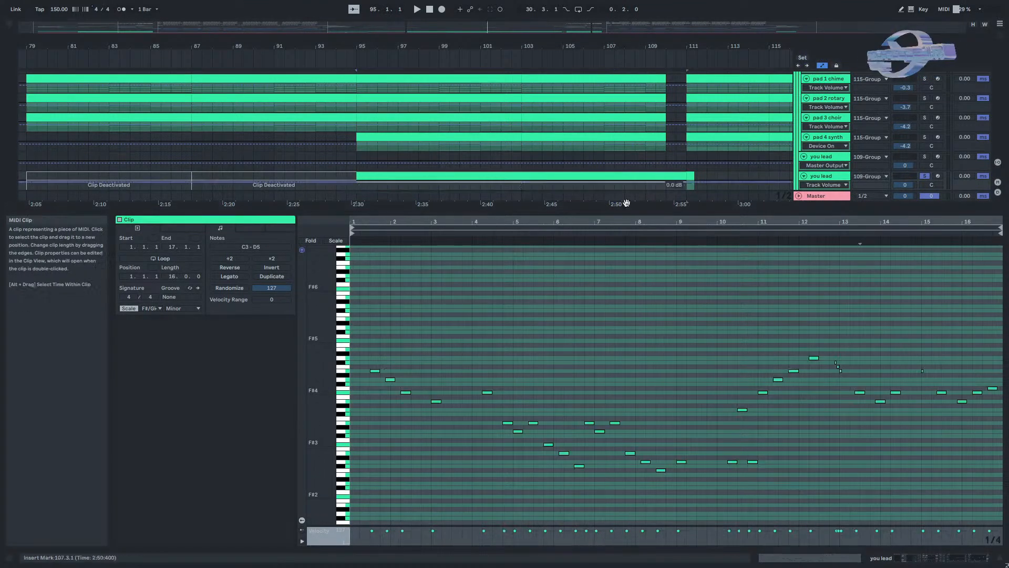
left_click(847, 335)
key("space")
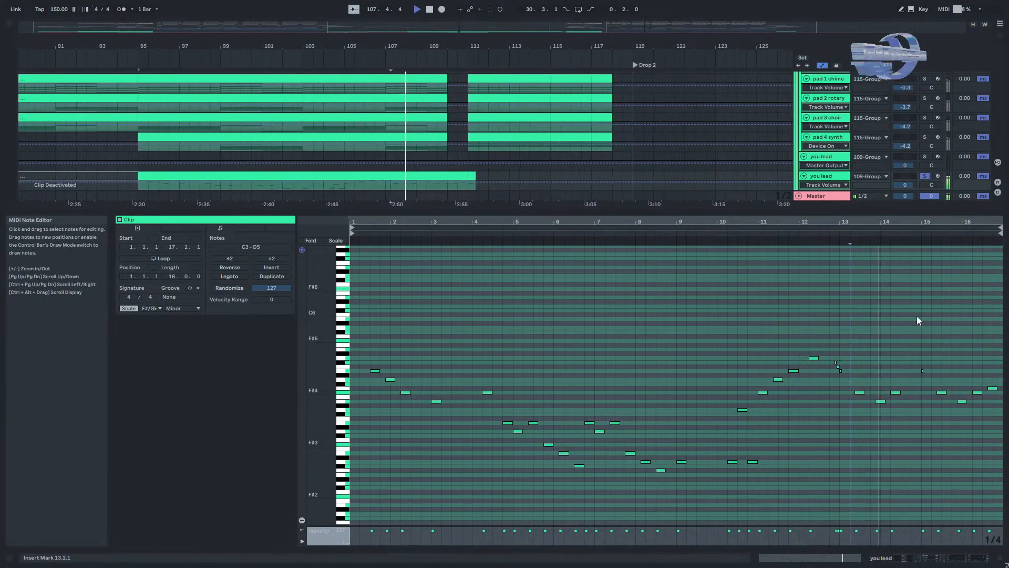
scroll(912, 318, "down", 1)
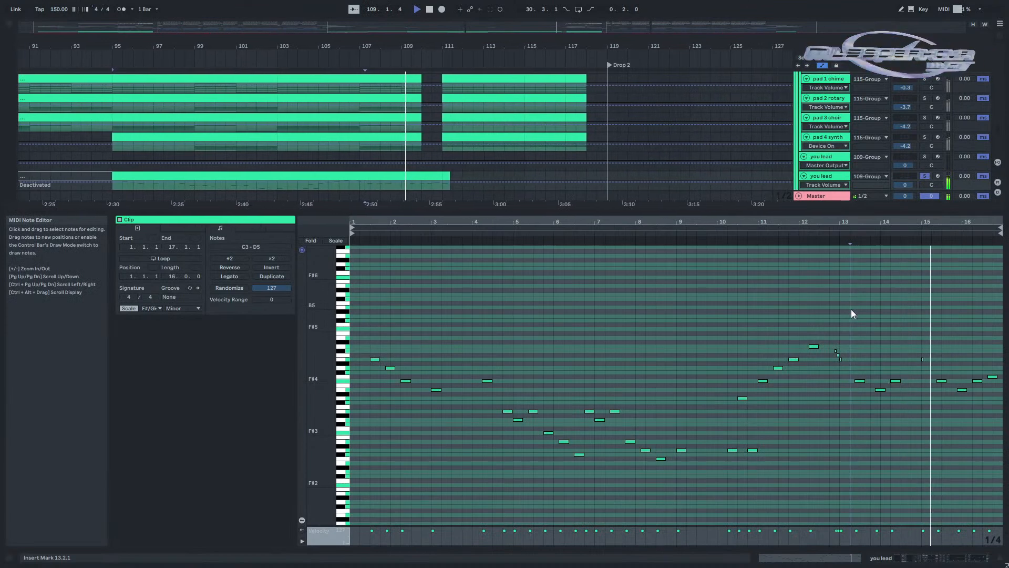
left_click(950, 316)
scroll(849, 405, "up", 1)
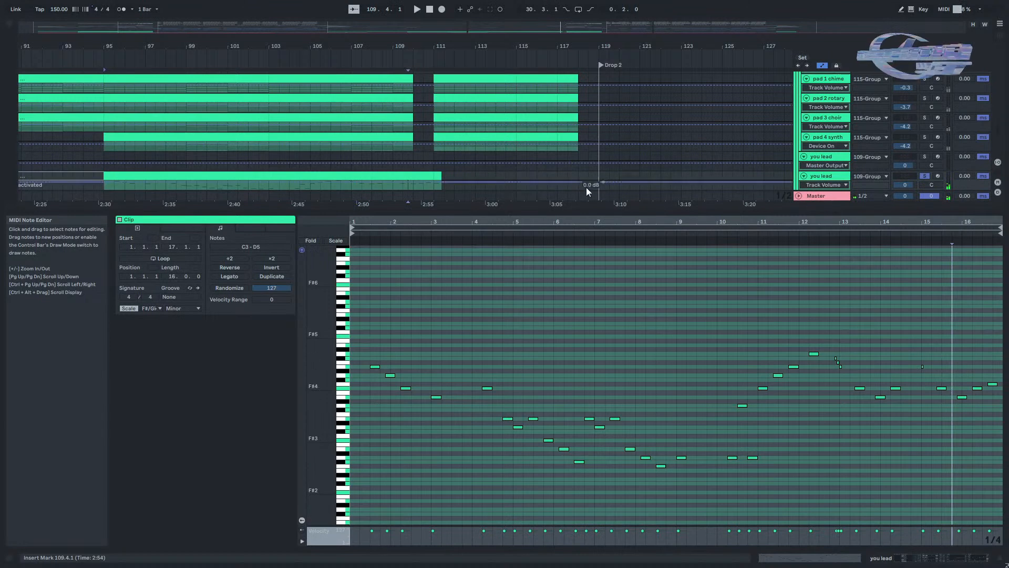
Open the short you lead clip at bar 111 and look at its scale root choices without changing the root.
scroll(424, 176, "down", 2)
left_click(429, 174)
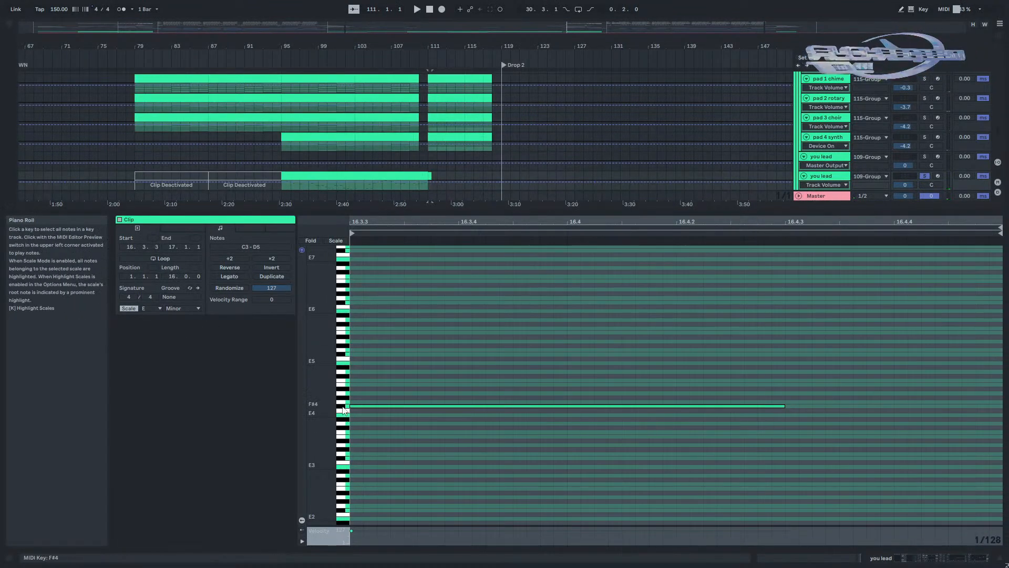
left_click(159, 309)
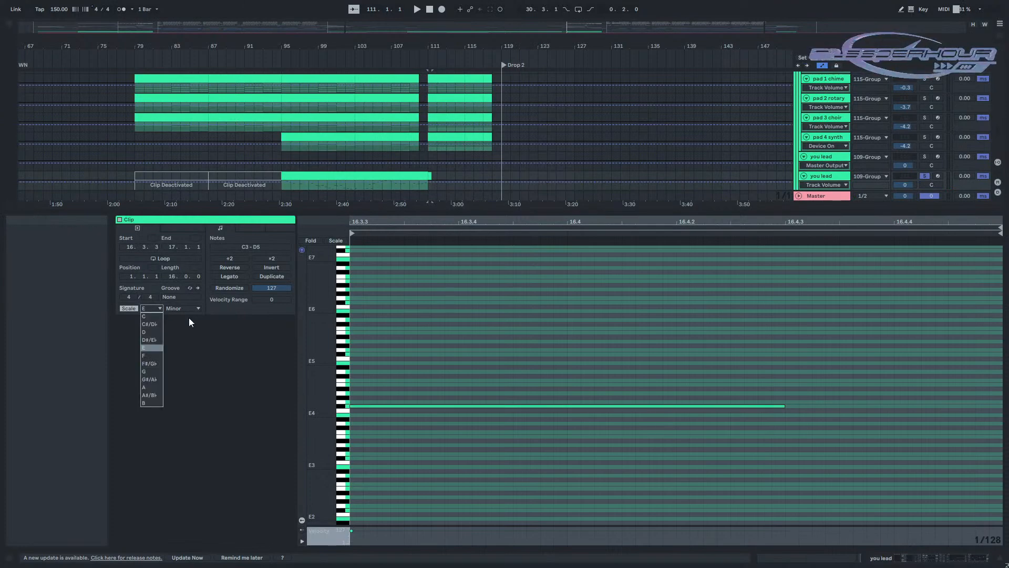
left_click(430, 204)
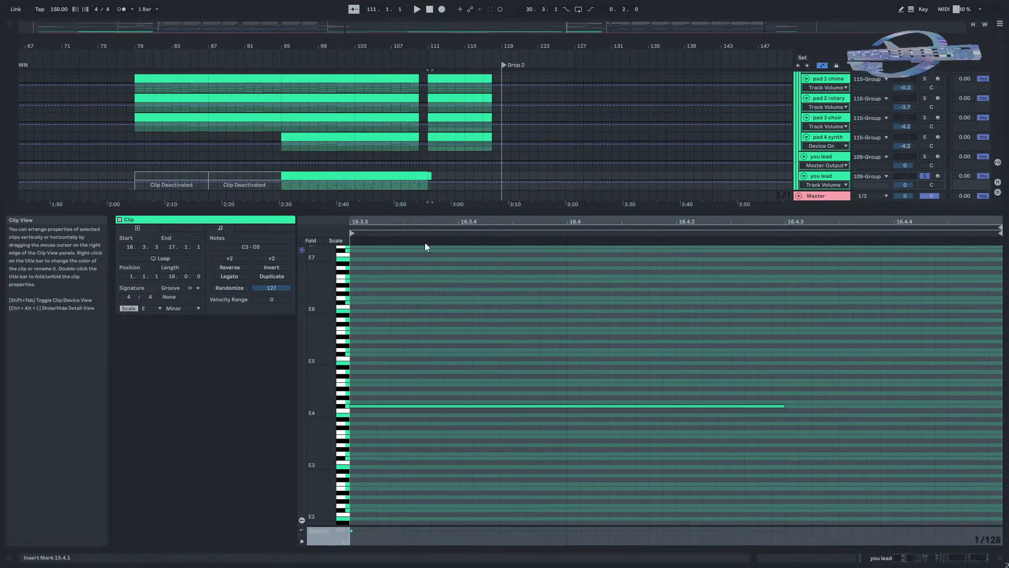
Set the playback start to bar 95 on the intro group and fold the group's tracks.
left_click_drag(422, 212, 414, 478)
scroll(414, 477, "up", 10)
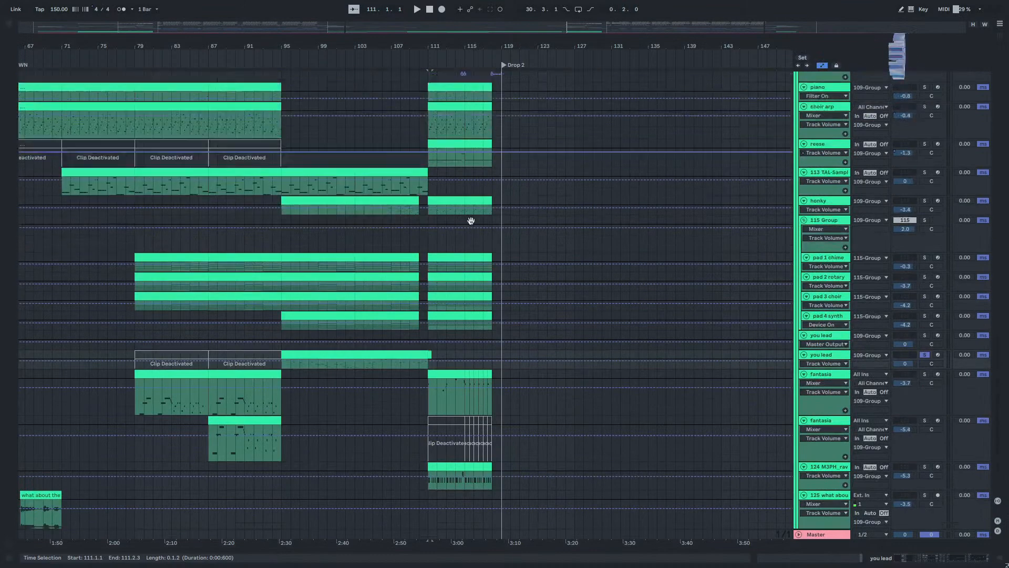
scroll(805, 217, "up", 3)
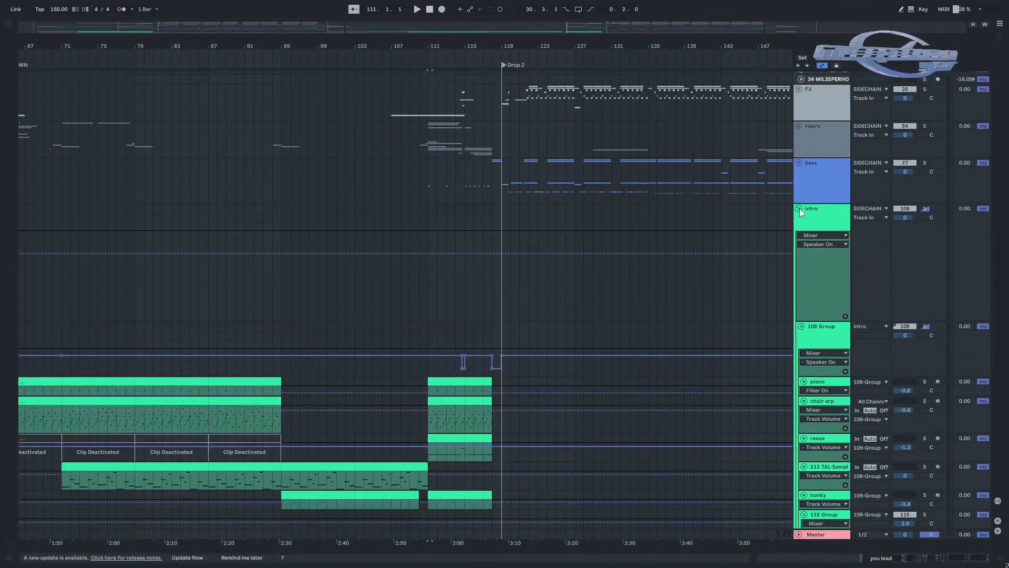
left_click(798, 208)
left_click(278, 216)
left_click(798, 209)
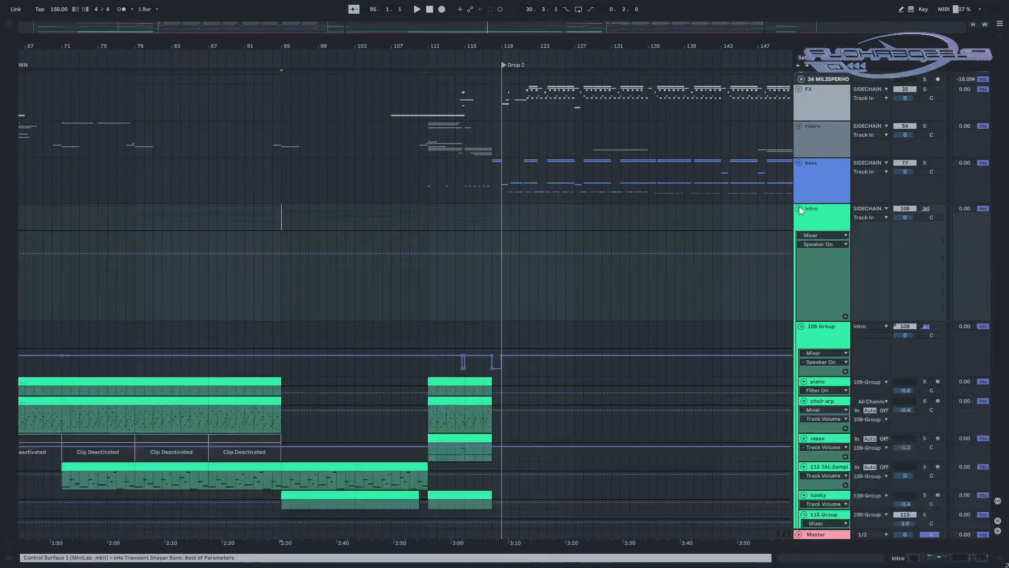
scroll(879, 345, "down", 6)
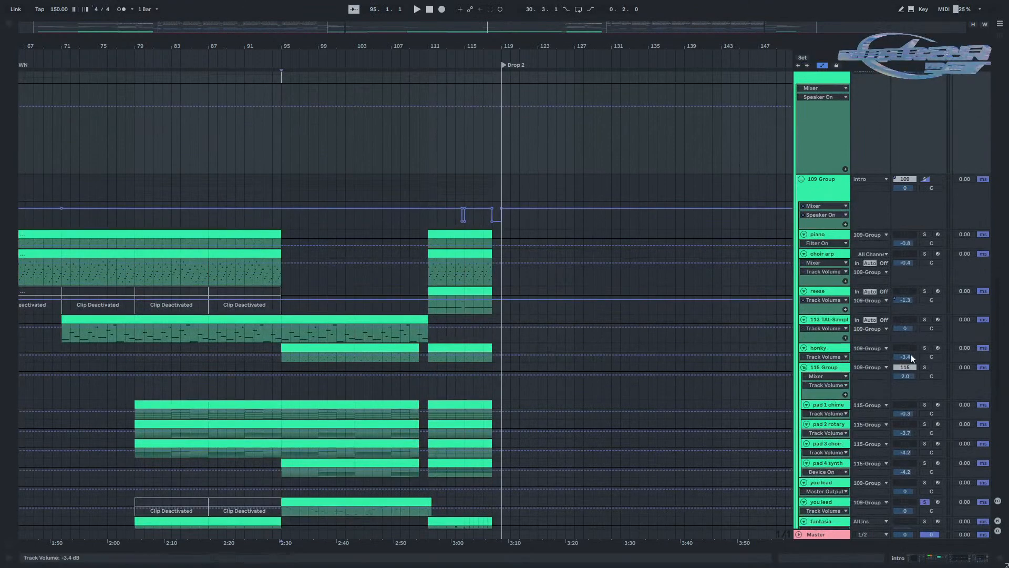
scroll(831, 359, "down", 2)
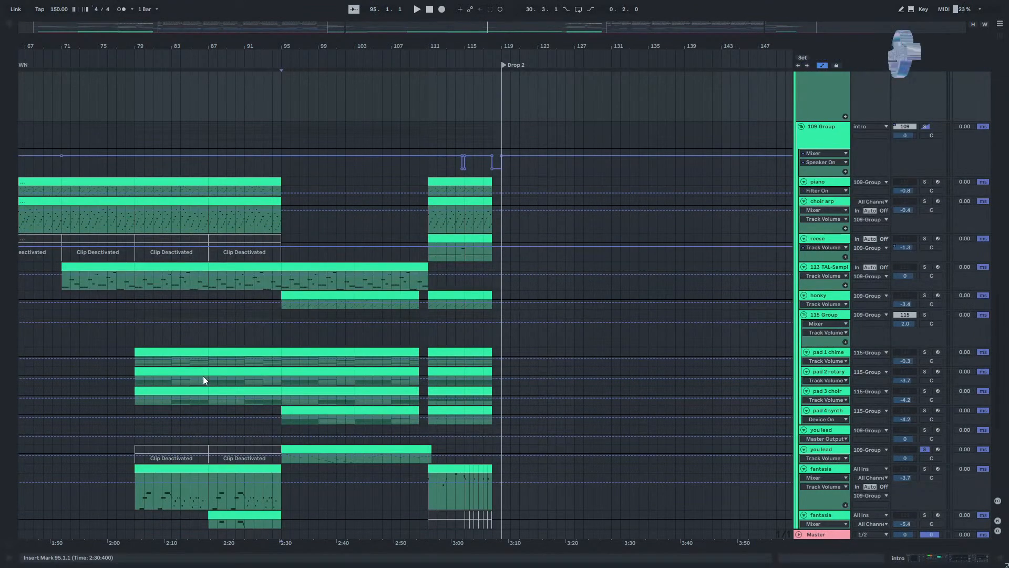
scroll(639, 200, "up", 8)
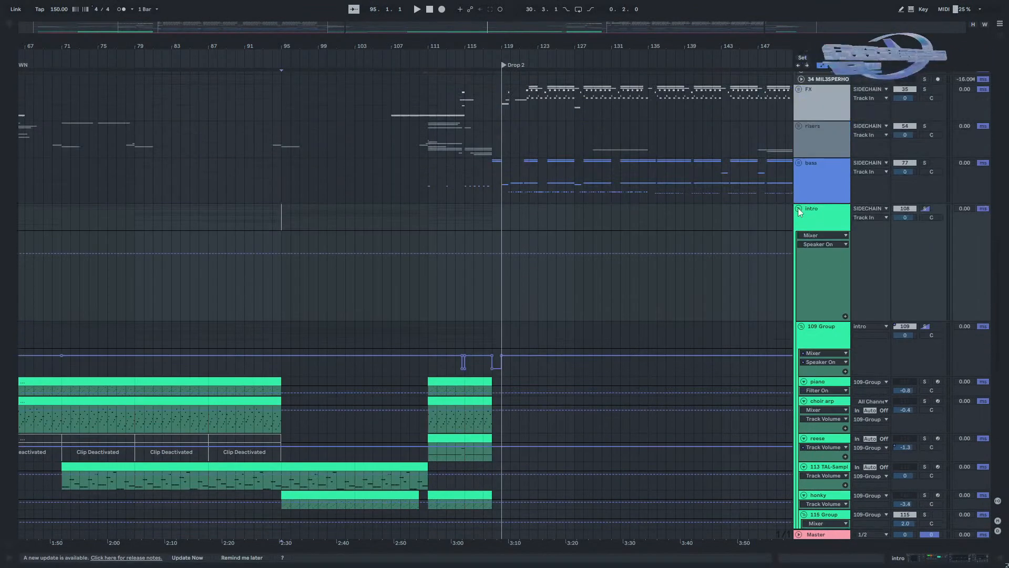
left_click(799, 211)
Unfold and solo the 27 Hot Pantz drum track and play it briefly from bar 95.
scroll(911, 192, "up", 10)
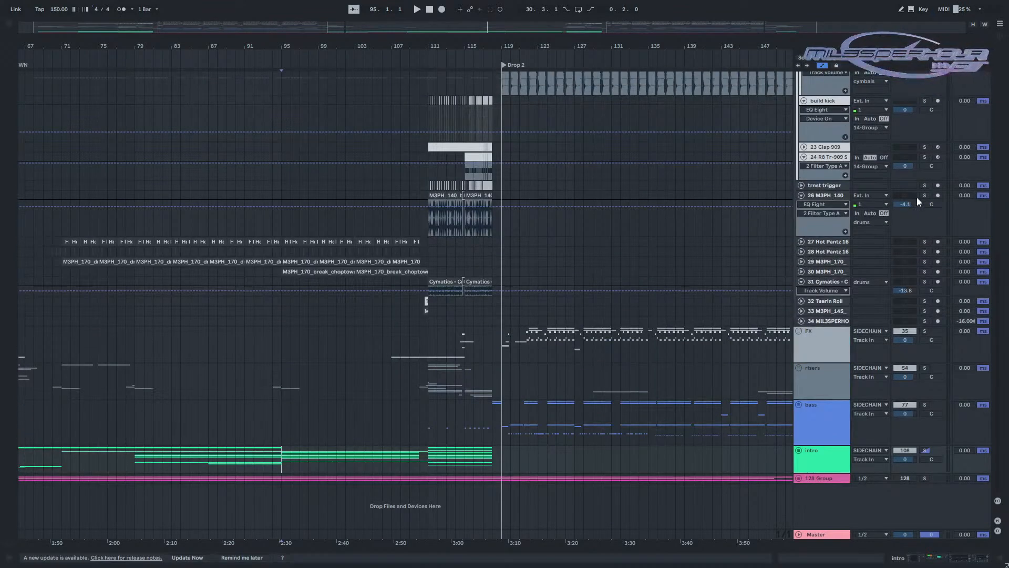
scroll(917, 198, "up", 1)
scroll(263, 284, "up", 6)
scroll(579, 293, "right", 2)
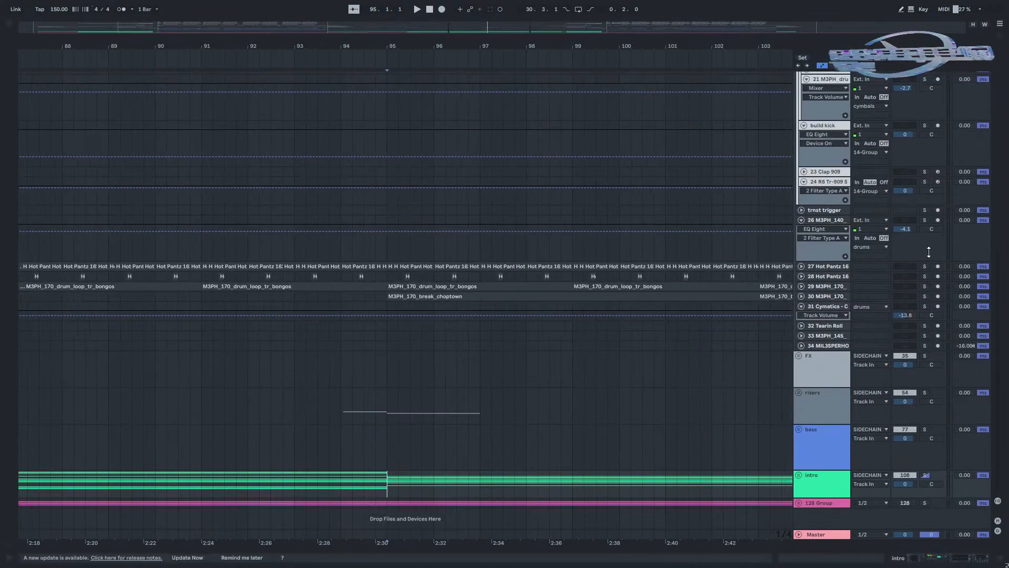
left_click(801, 266)
key("space")
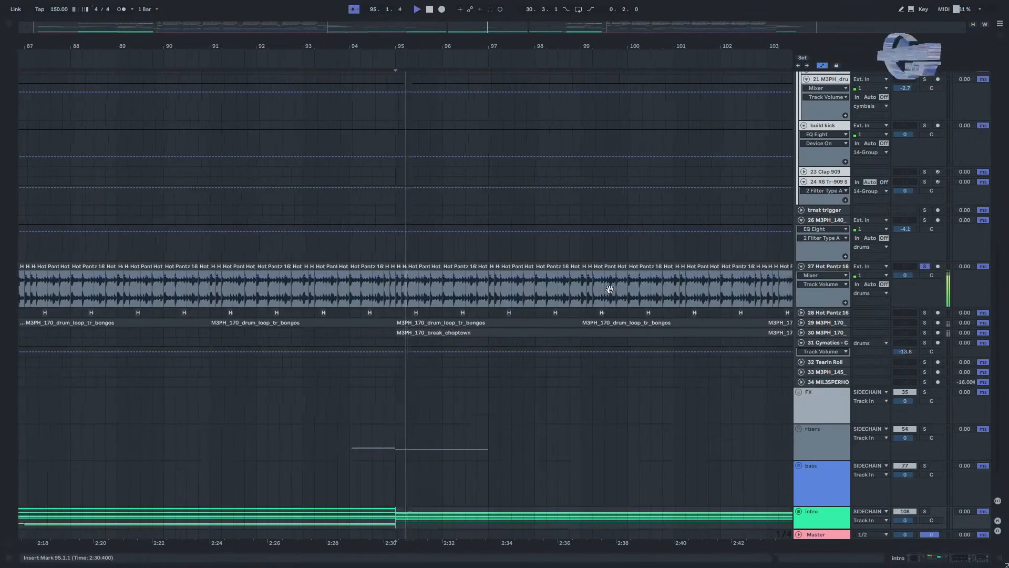
scroll(609, 289, "right", 3)
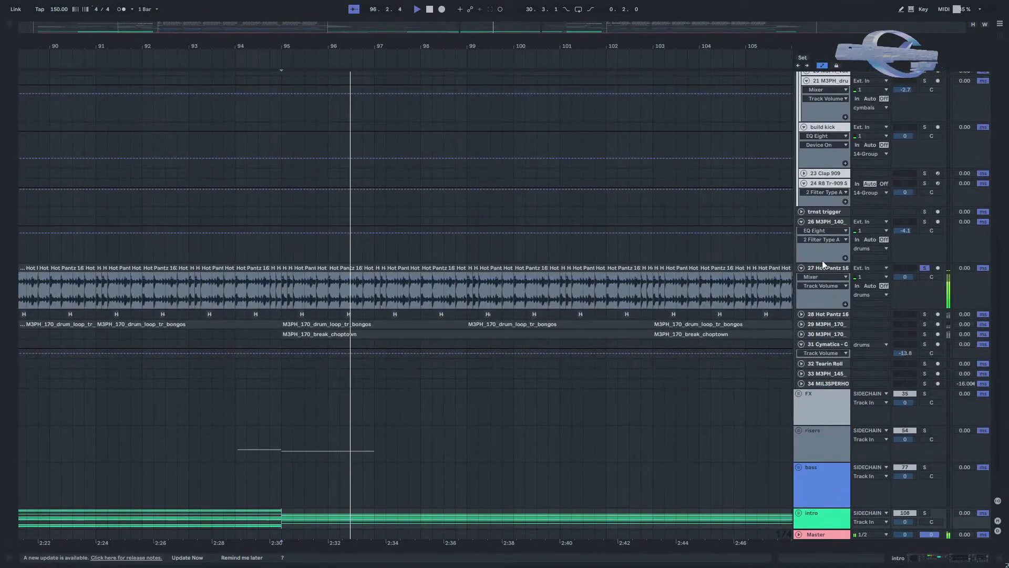
key("space")
Inspect track 27 Hot Pantz's effects, including the kHs Transient Shaper window, and replay the loop from bar 95.
double_click(833, 270)
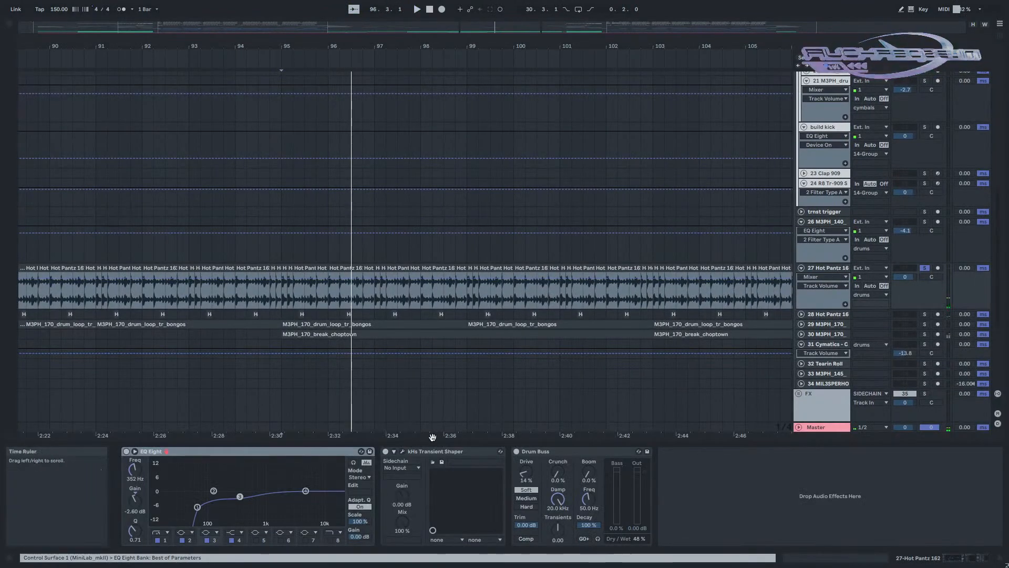
left_click(402, 451)
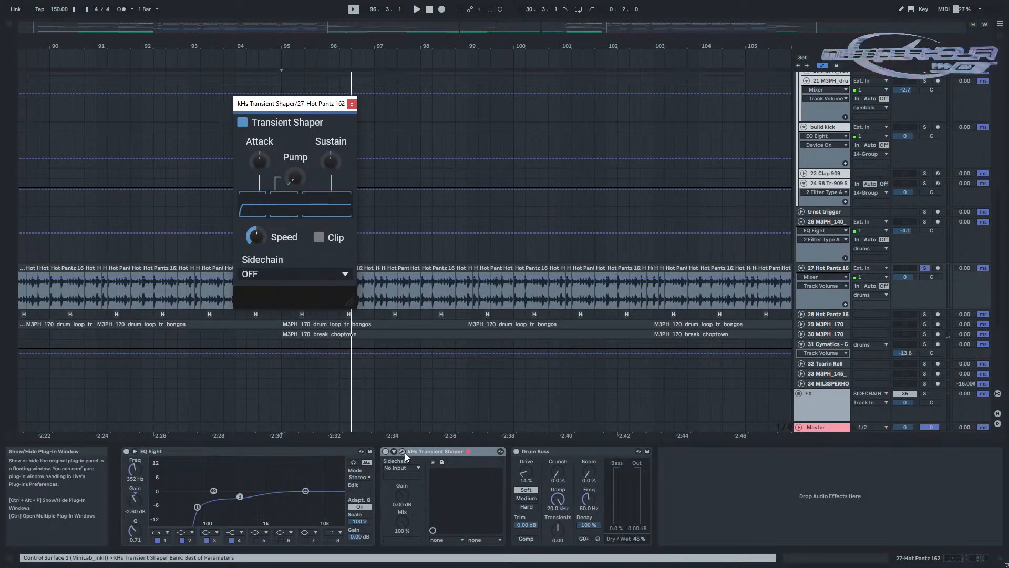
left_click(403, 452)
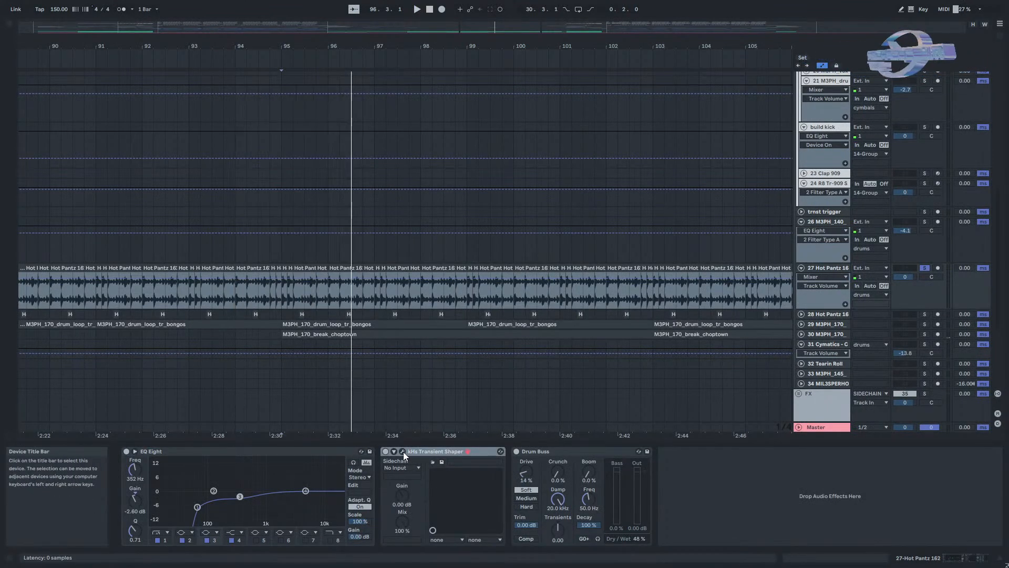
key("space")
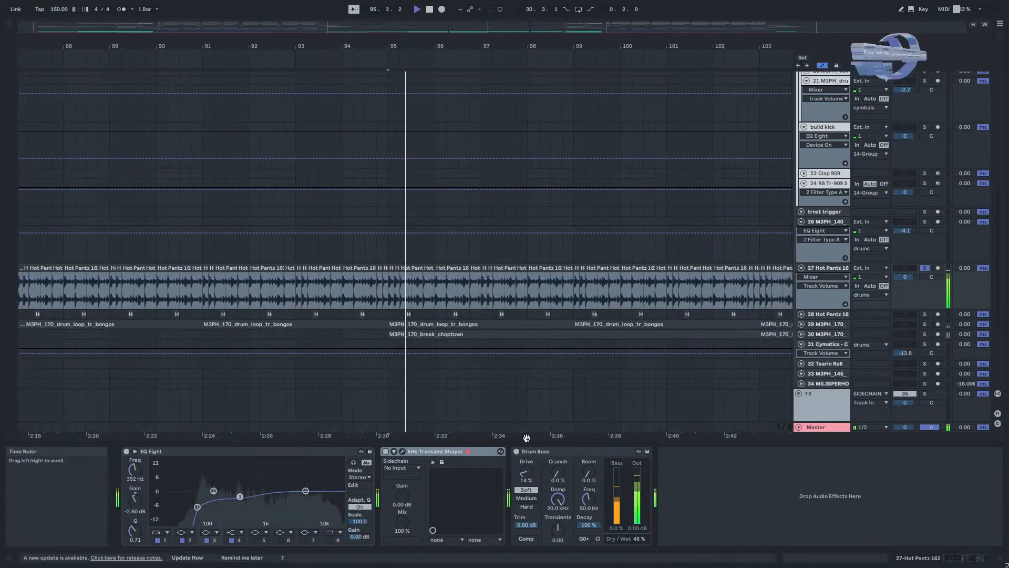
key("space")
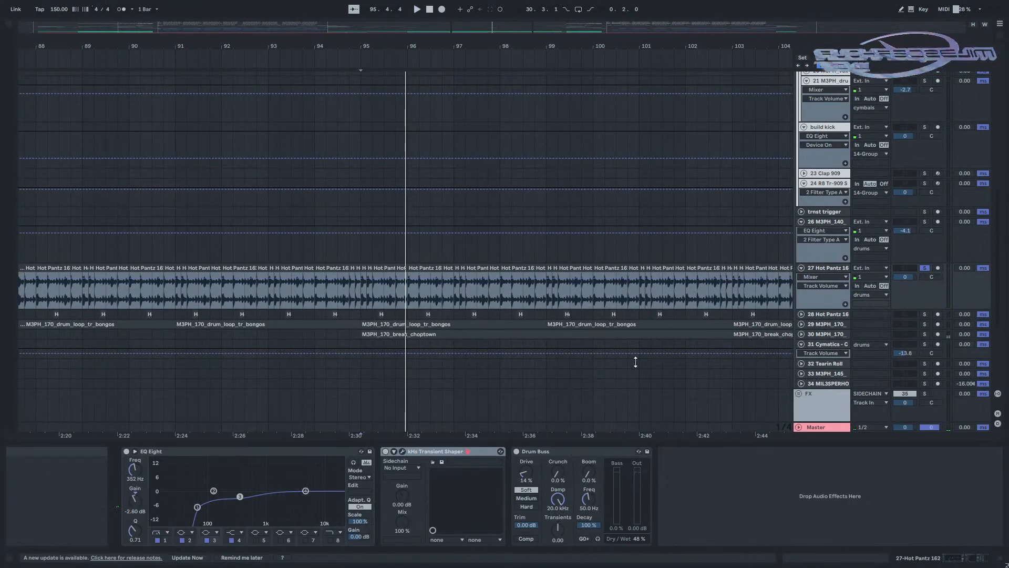
key("ctrl+alt+l")
Unfold and solo the 28 Hot Pantz track and play its short hits from 95.2.
left_click(802, 315)
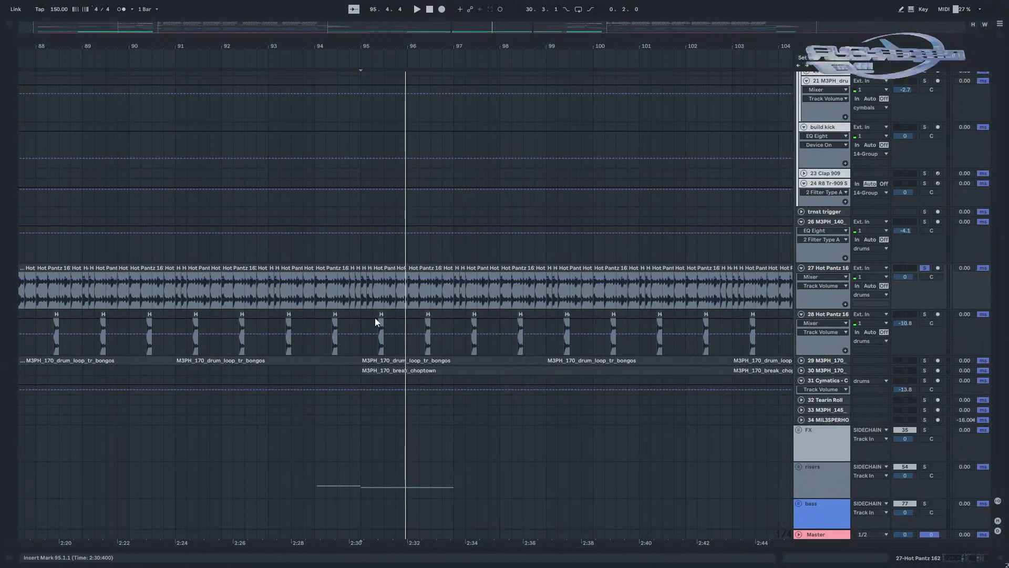
scroll(360, 314, "up", 5)
left_click(403, 315)
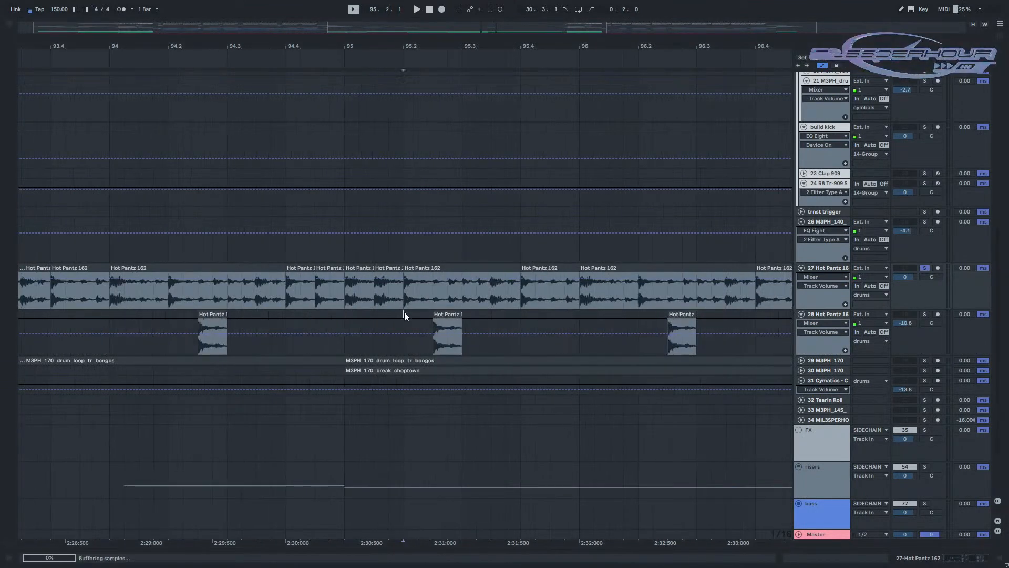
left_click(924, 314)
key("space")
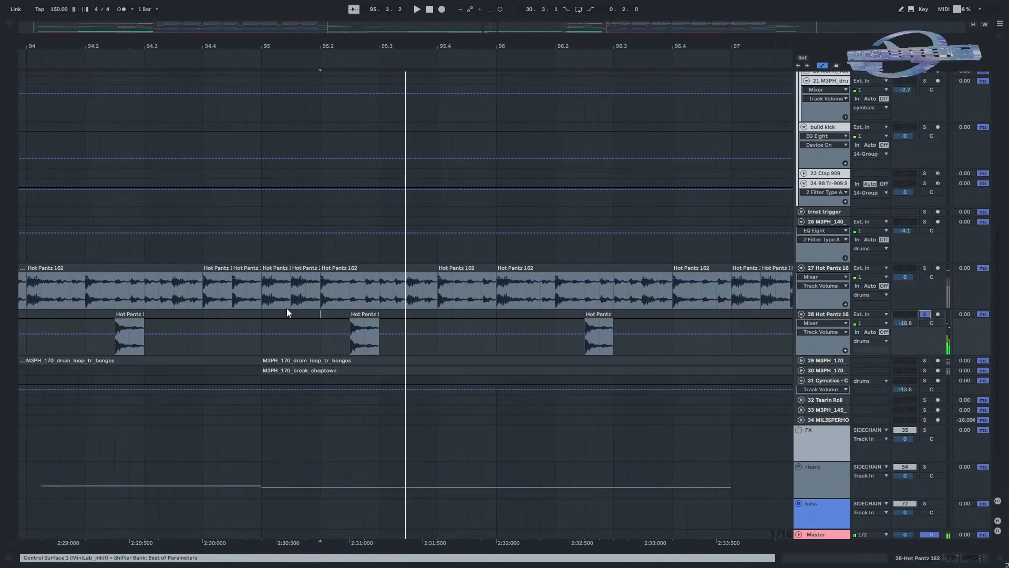
Solo track 27 Hot Pantz together with track 28 and play both from bar 95.
left_click(266, 314)
left_click(924, 267, "ctrl")
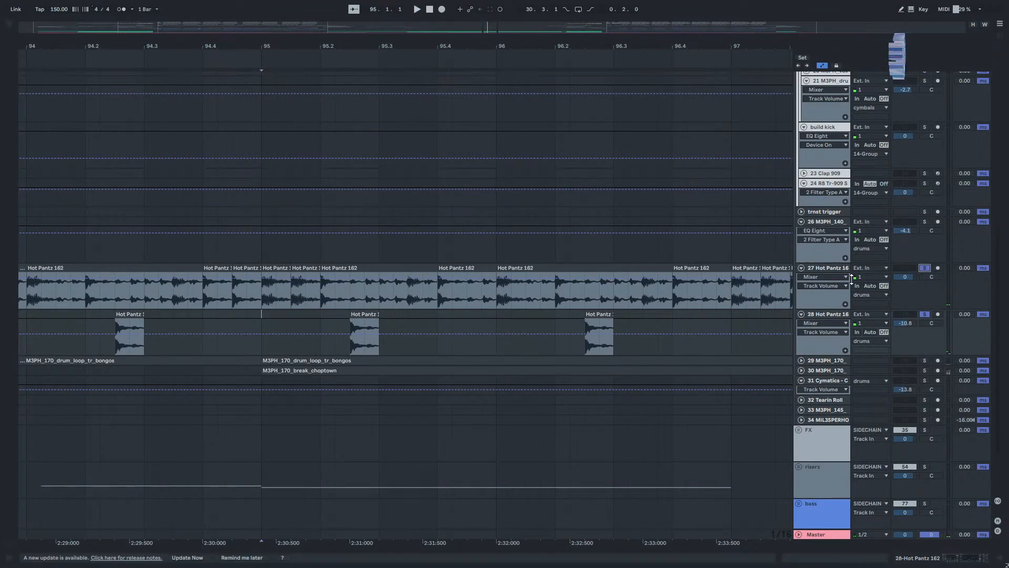
key("space")
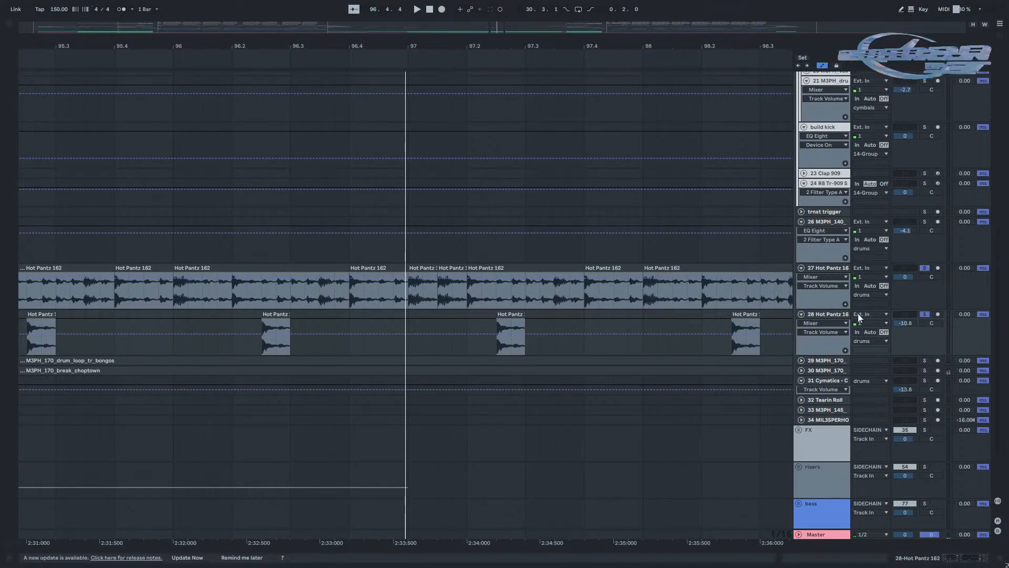
Unfold and solo the M3PH_170_drum_loop_tr_bongos track and play its loop from bar 95.
scroll(378, 315, "down", 3)
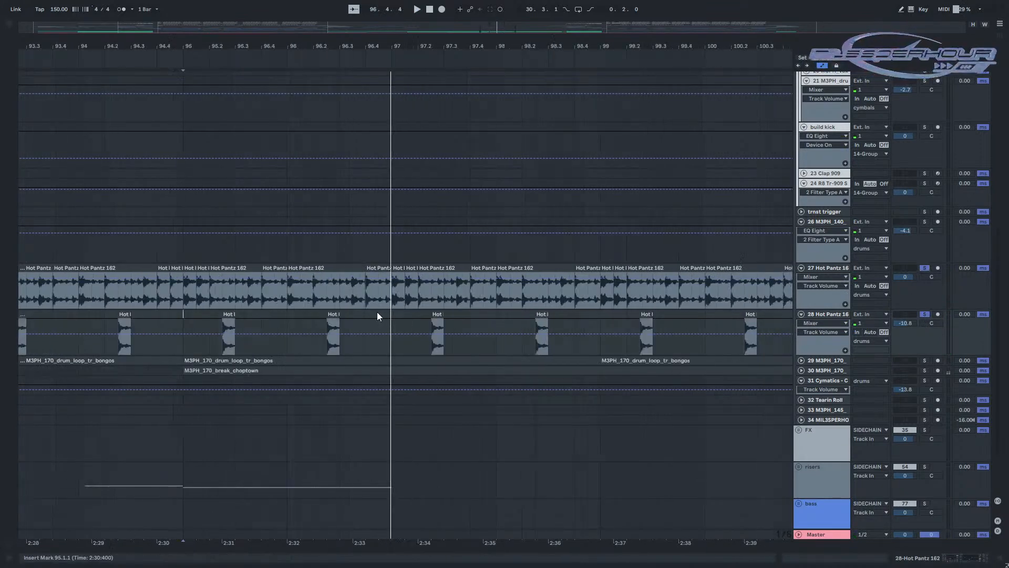
left_click(801, 360)
scroll(168, 382, "up", 3)
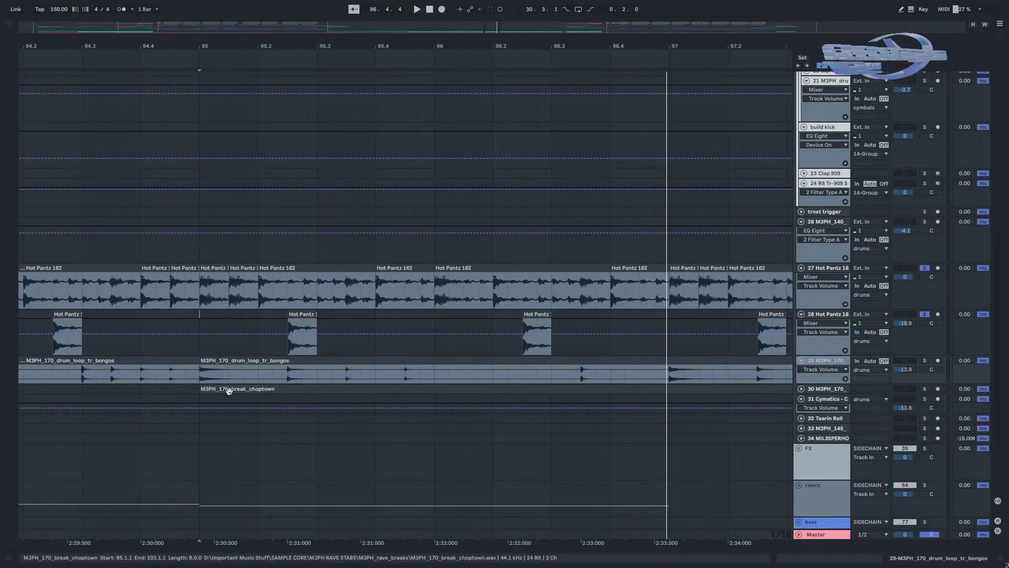
left_click(924, 361)
left_click(291, 360)
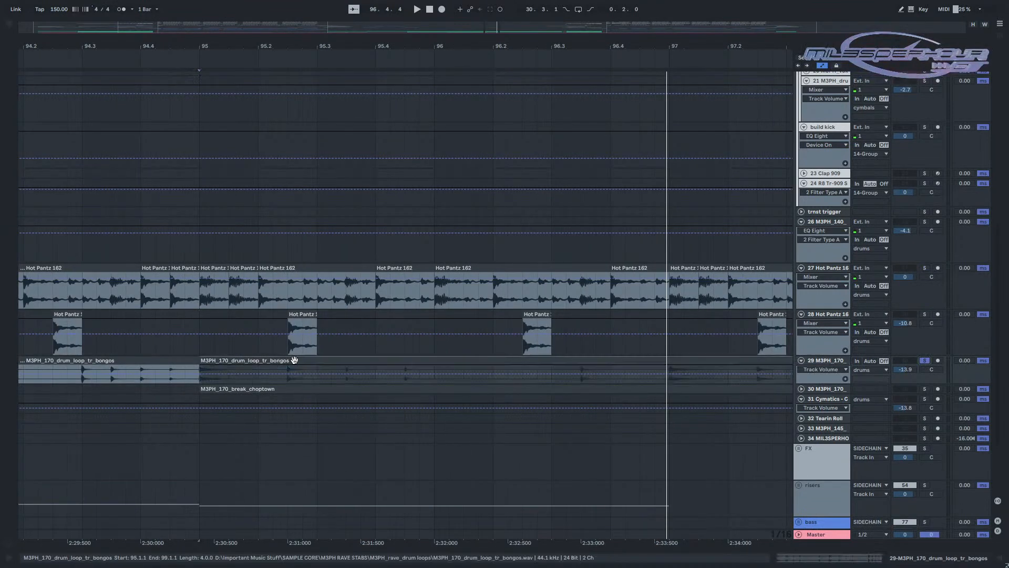
key("space")
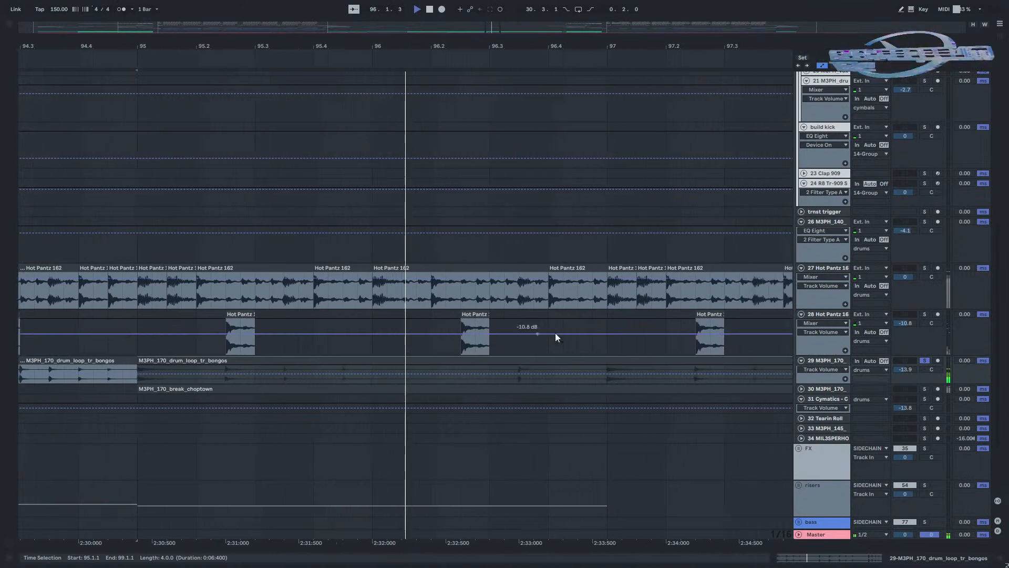
Open the bongo loop track's effects chain and play the loop with track 27 Hot Pantz also soloed.
double_click(827, 361)
left_click(924, 268, "ctrl")
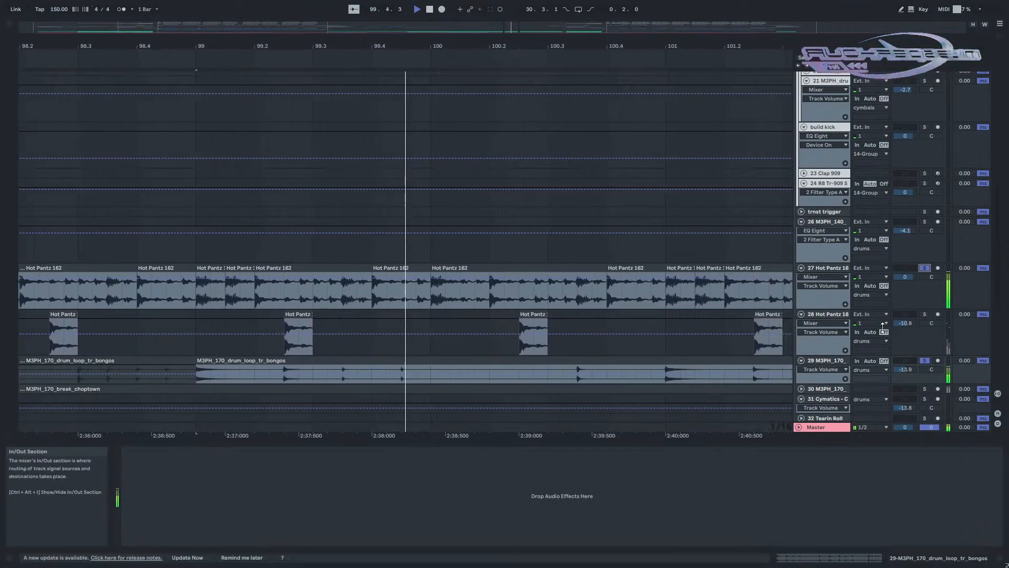
key("space")
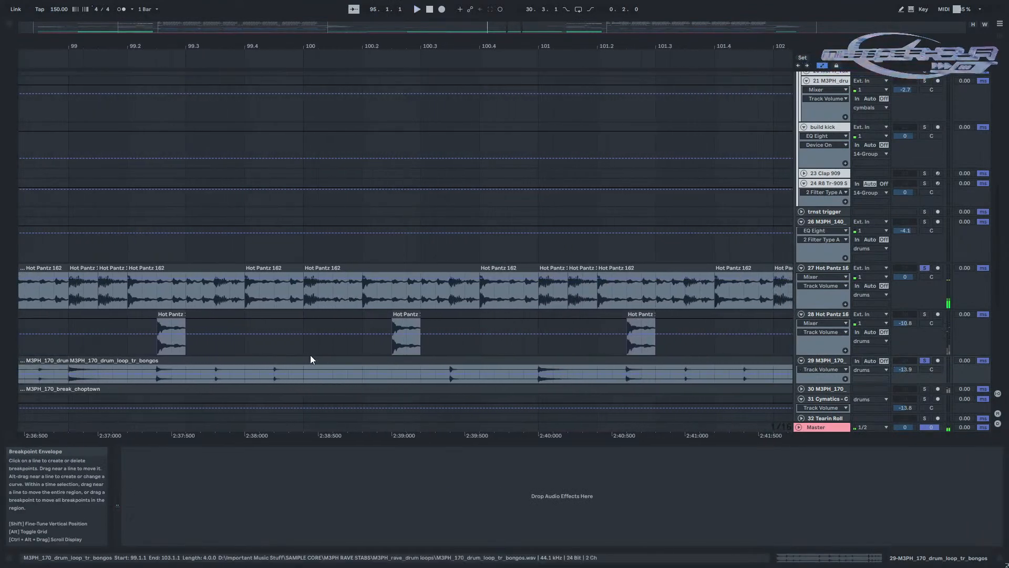
Unfold and solo the M3PH_170_break_choptown track and play its loop from bar 95.
scroll(309, 356, "down", 3)
left_click_drag(337, 380, 559, 403)
scroll(239, 407, "down", 4)
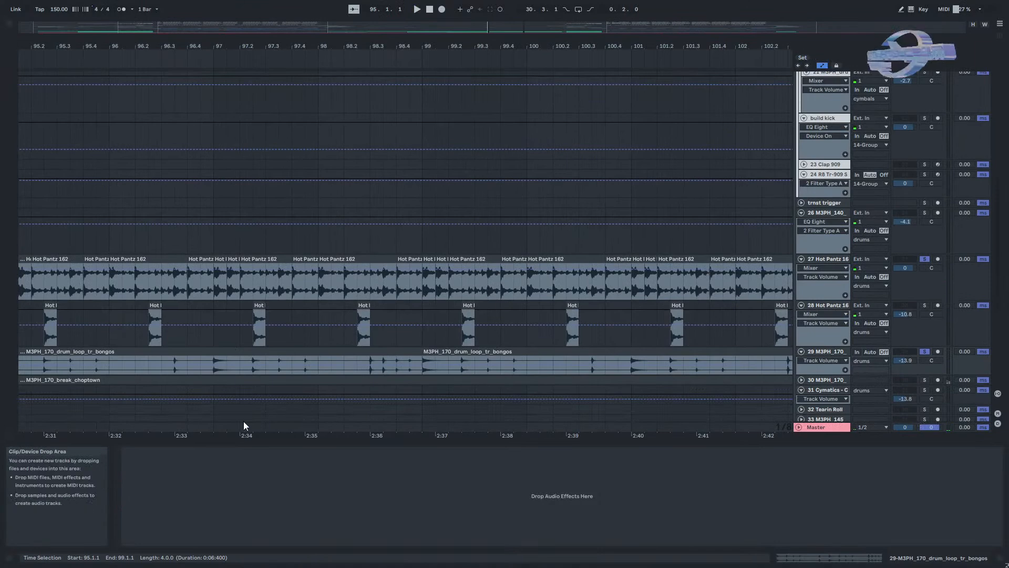
left_click(800, 327)
scroll(273, 333, "down", 5)
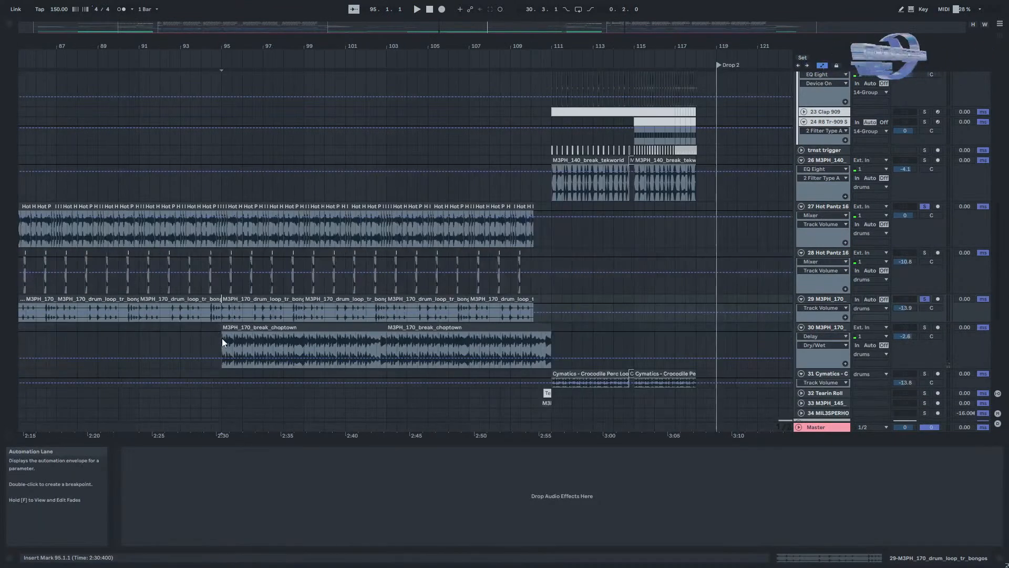
left_click(223, 338)
left_click(925, 329)
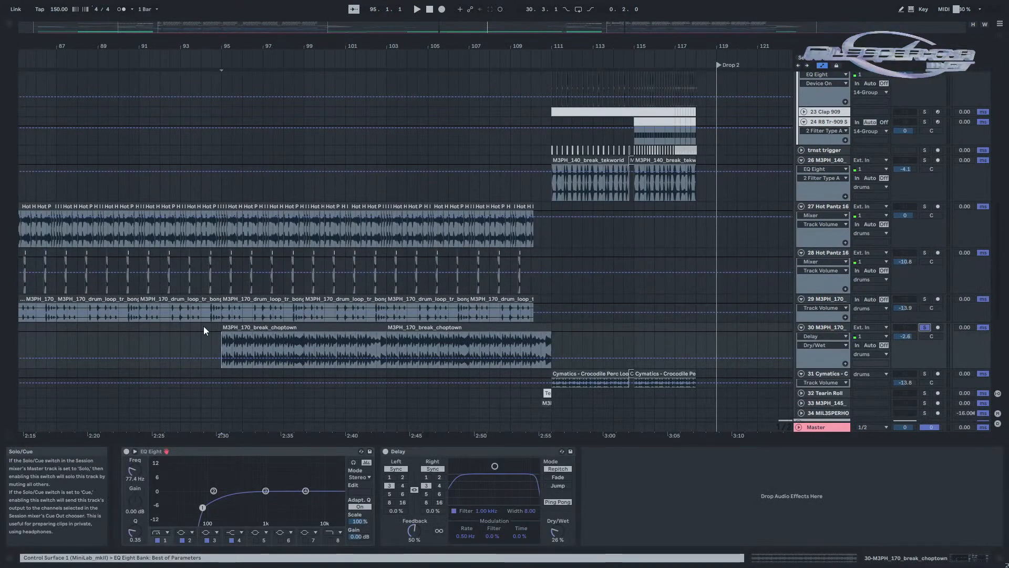
scroll(202, 331, "up", 5)
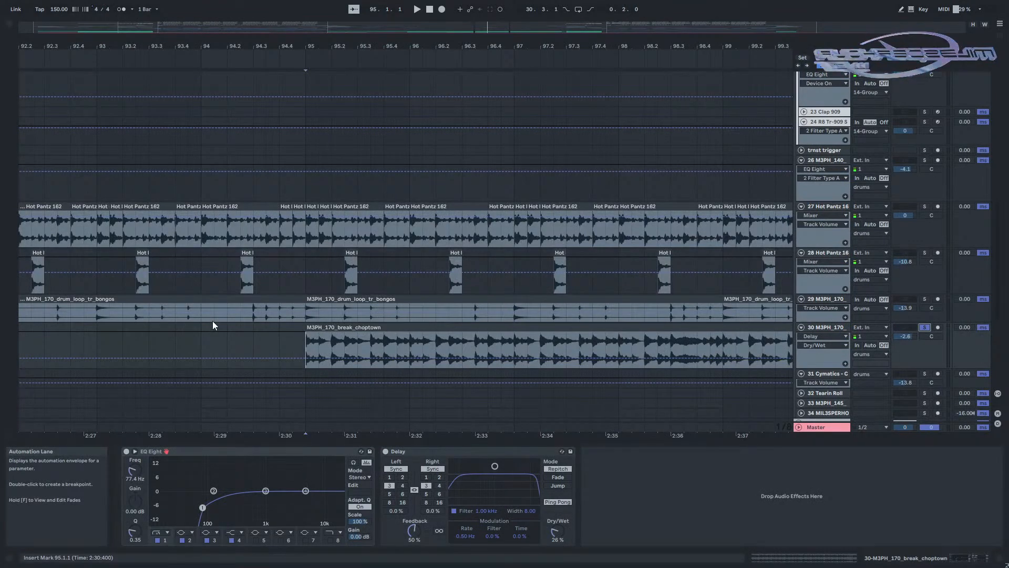
key("space")
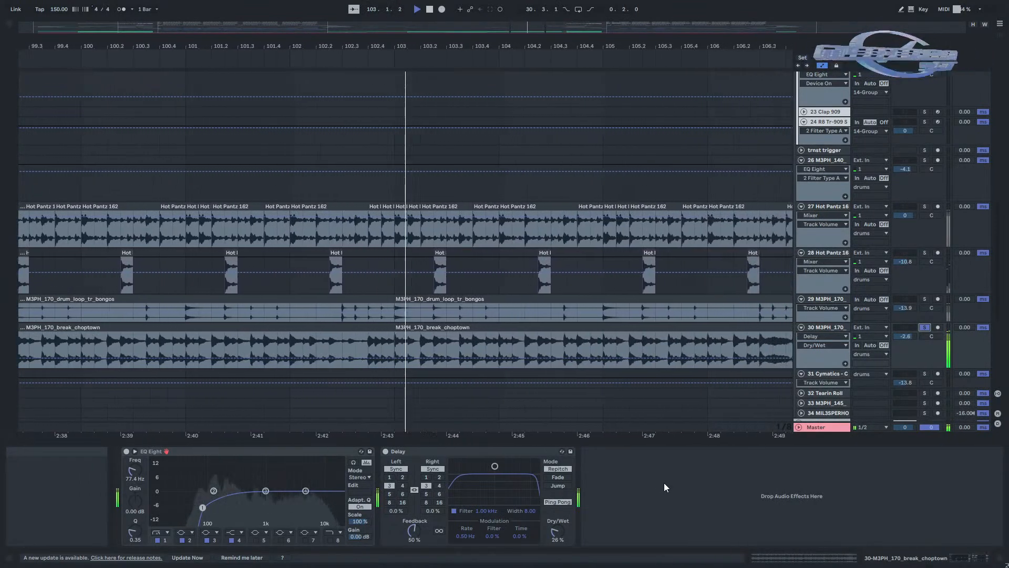
key("space")
Select the stretch from 98.3.1 to 98.4.1 on the choptown break track and play it.
left_click(530, 400)
left_click_drag(264, 391, 529, 397)
left_click(204, 336)
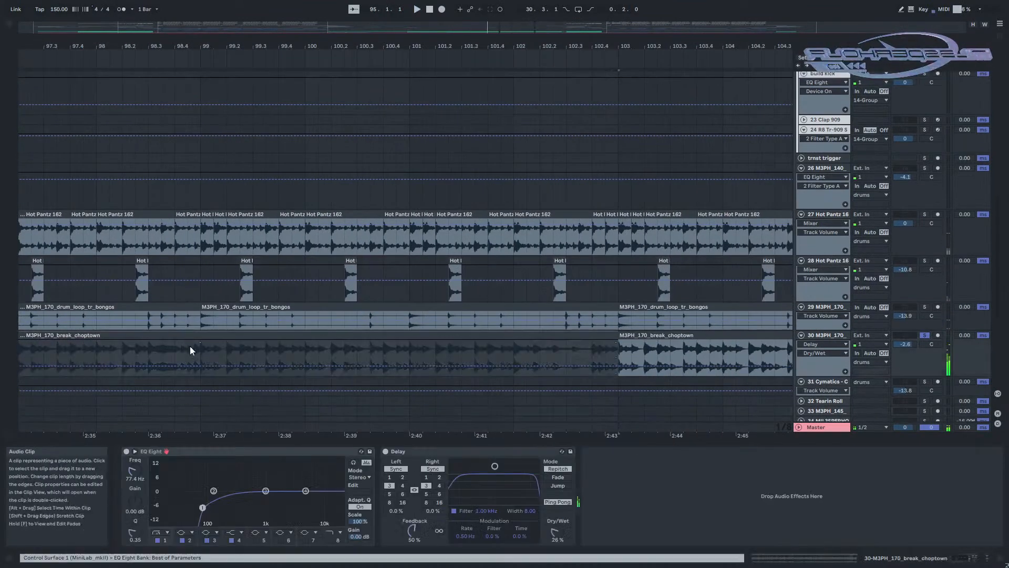
left_click(180, 353)
left_click_drag(183, 354, 305, 378)
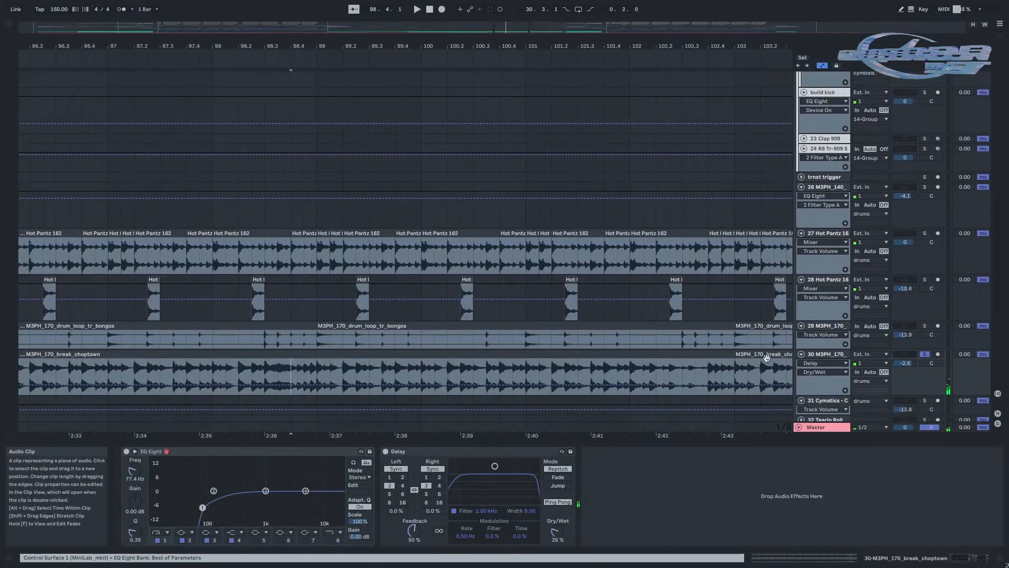
left_click_drag(268, 370, 286, 365)
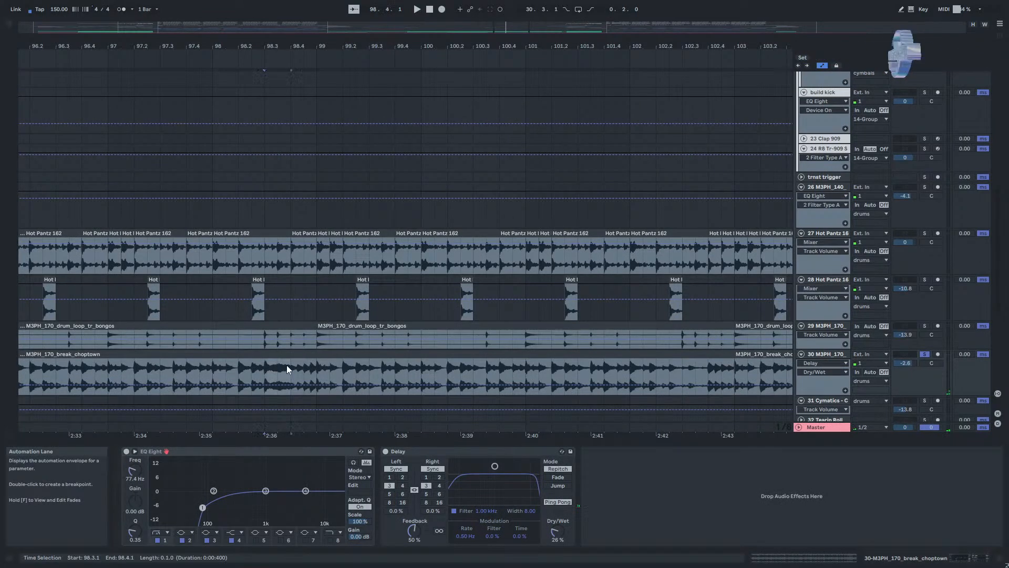
scroll(269, 373, "up", 5)
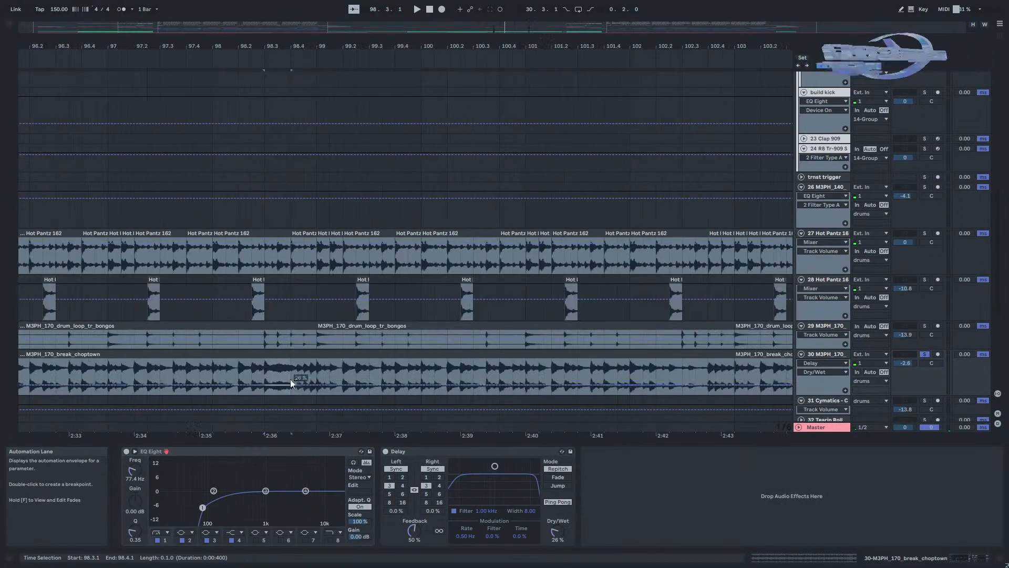
key("space")
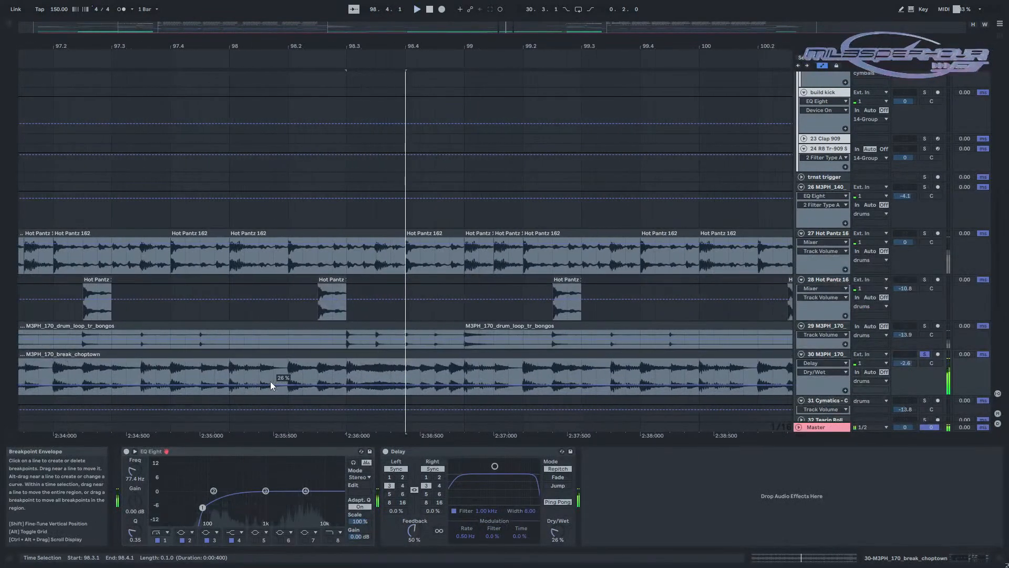
Play the choptown break again from 98.3.4 and place the insert marker at 99.3.1.
left_click(391, 375)
key("space")
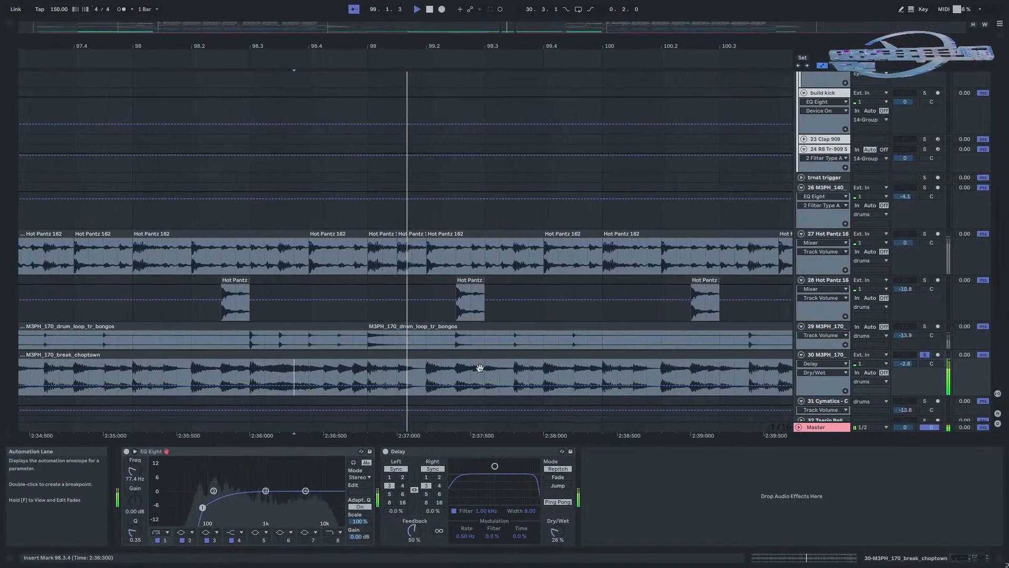
left_click(450, 368)
scroll(440, 359, "down", 10)
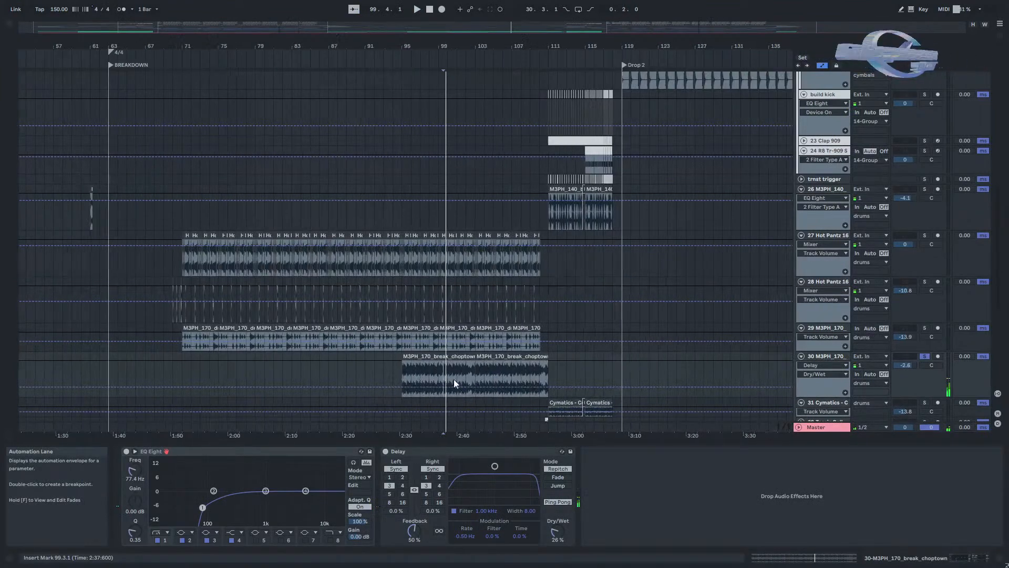
scroll(465, 376, "up", 10)
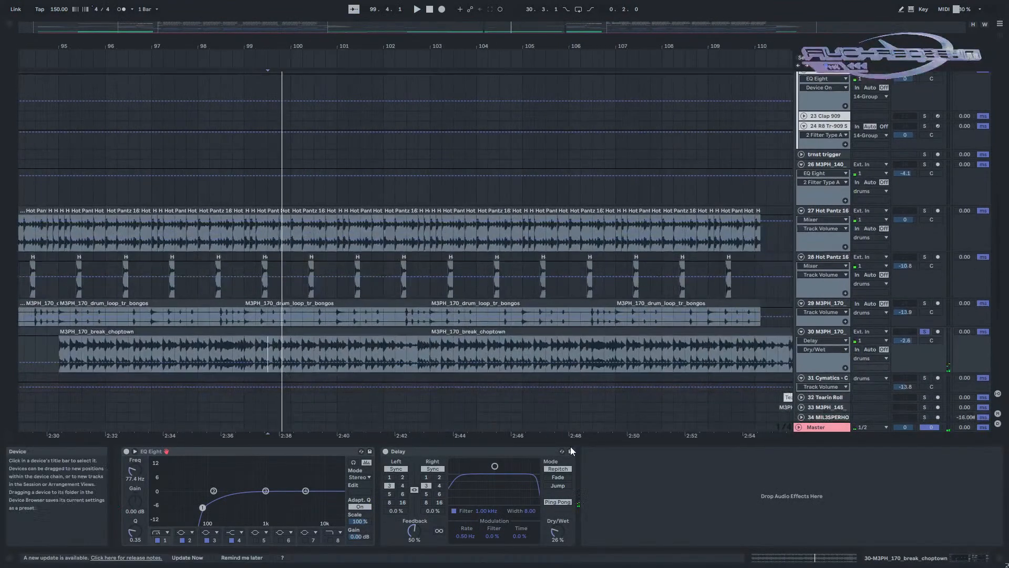
Hide the device view and play the second choptown break clip from bar 103.
left_click_drag(570, 445, 543, 562)
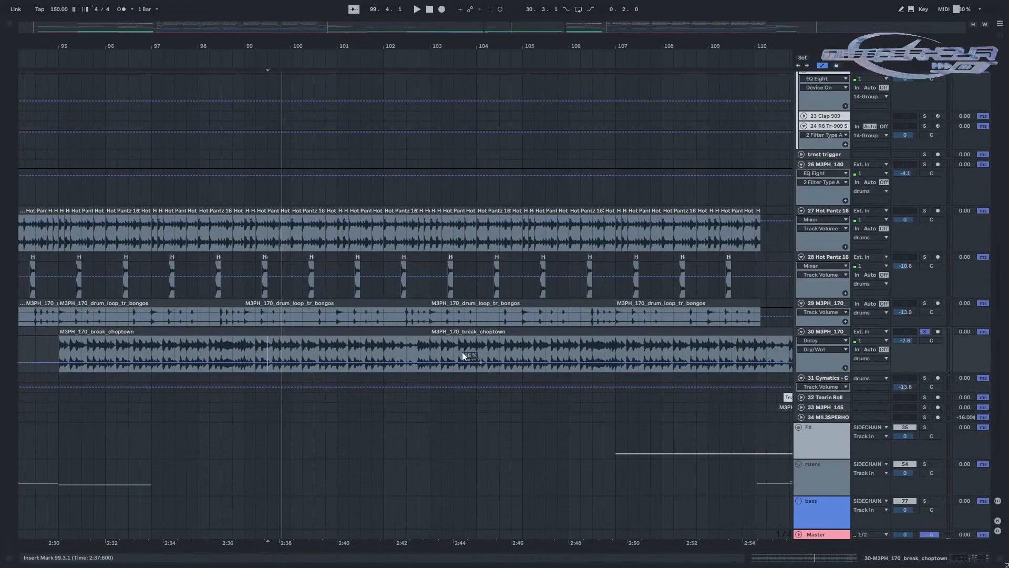
left_click(433, 348)
key("space")
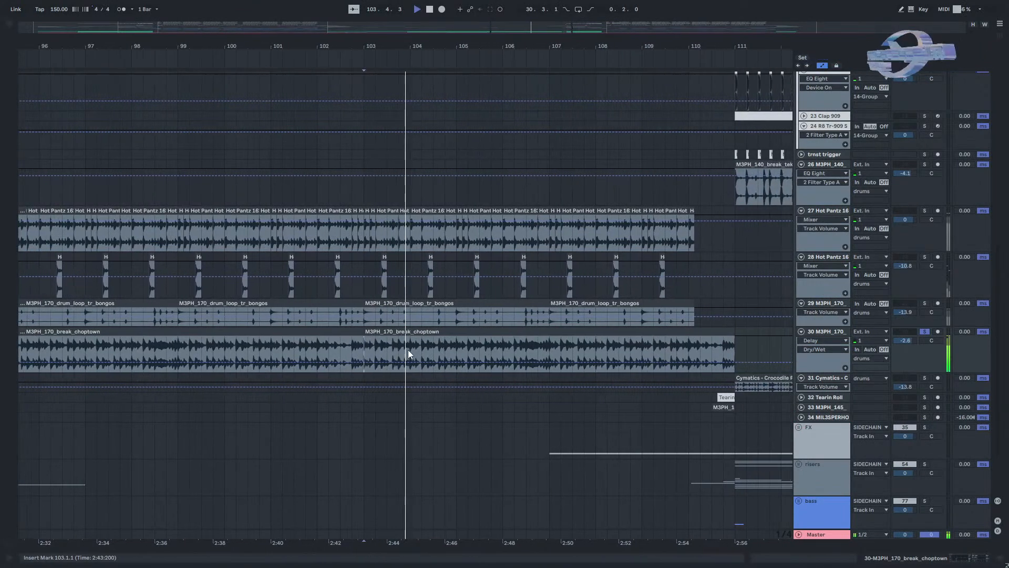
key("space")
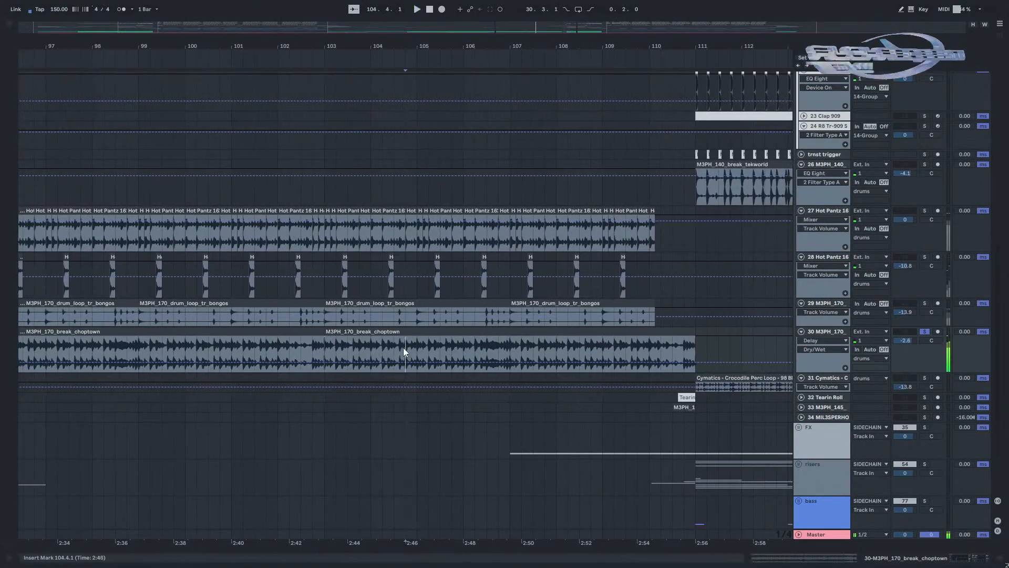
Open the choptown break track's effects chain, switch off its Delay, and play the loop from bar 103.
double_click(815, 333)
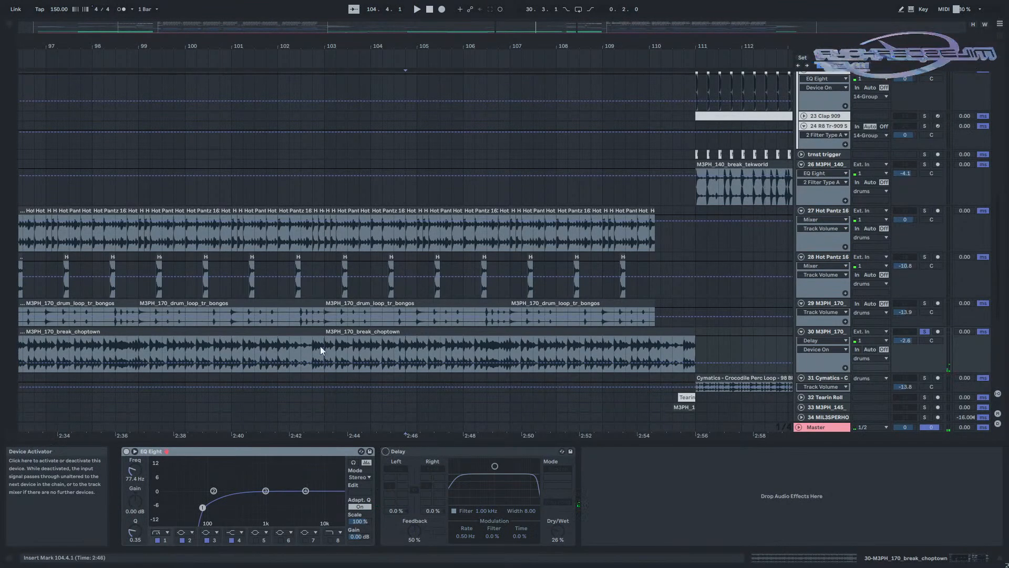
left_click(292, 343)
key("space")
left_click(421, 347)
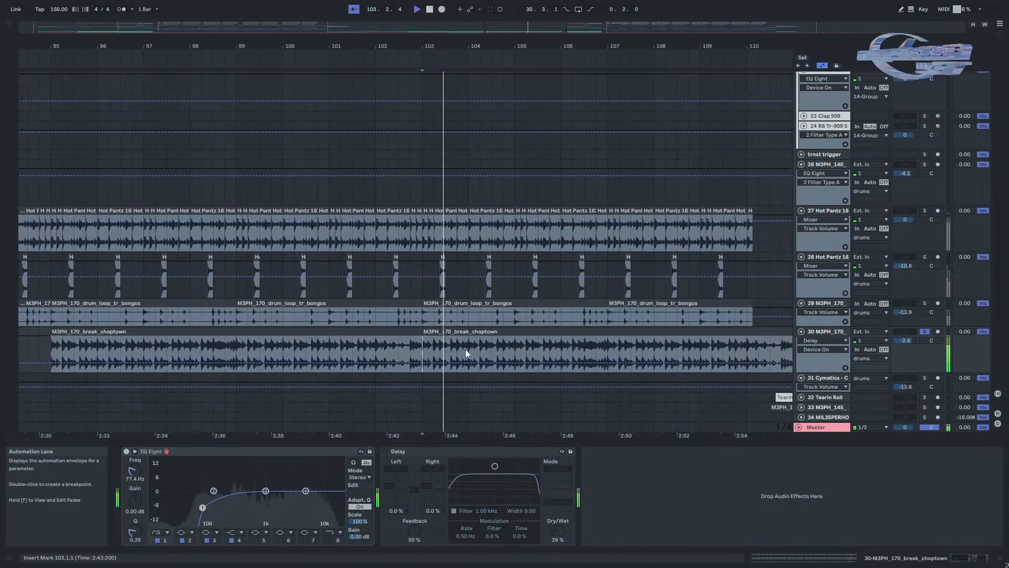
key("space")
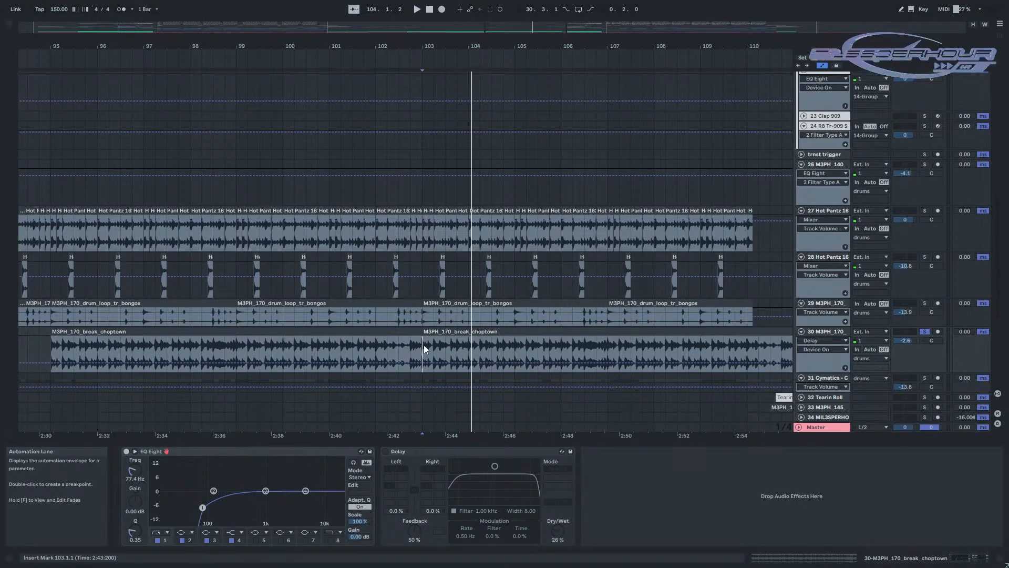
Mark the hit between 103.1.4 and 103.2.1 on the choptown break and replay the loop from bar 103 without the Delay.
scroll(426, 347, "up", 5)
mouse_move(430, 348)
left_mouse_down()
mouse_move(419, 343)
mouse_move(434, 338)
left_mouse_up()
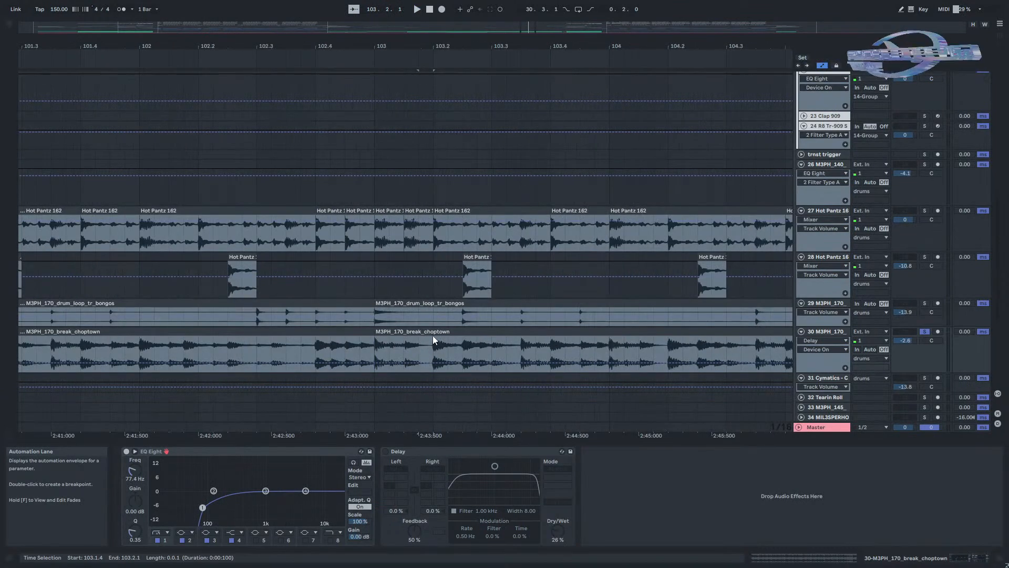
left_click(382, 349)
key("space")
left_click_drag(368, 348, 377, 342)
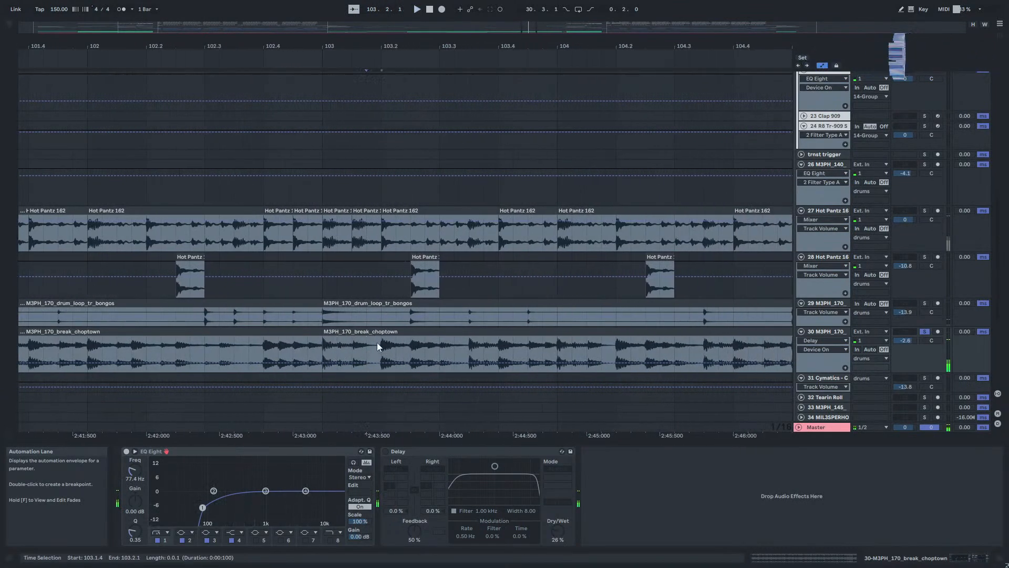
left_click(322, 343)
key("space")
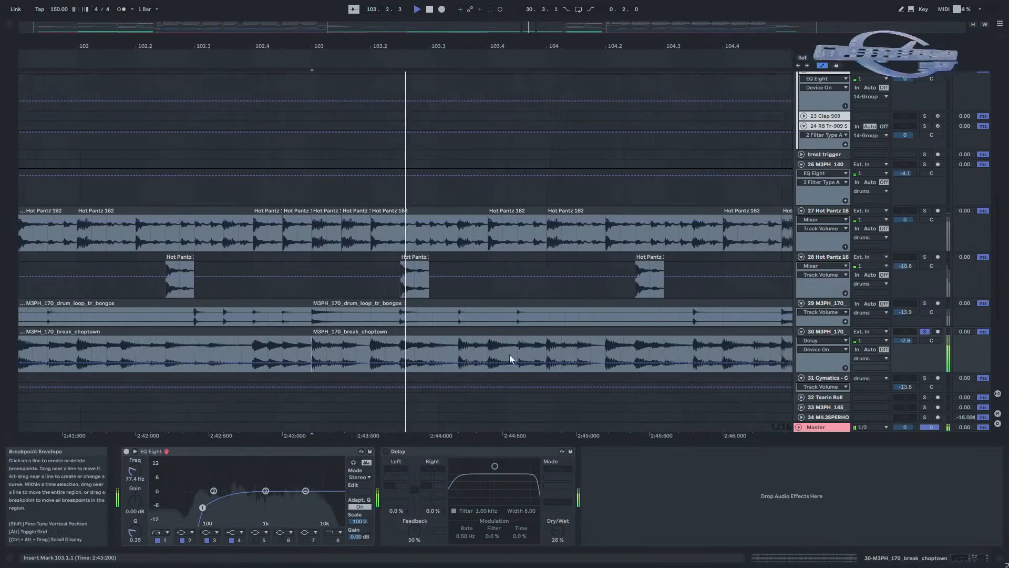
Follow the undelayed choptown break through to bar 107 and switch its Delay back on.
left_click_drag(510, 354, 389, 353)
left_click_drag(544, 341, 377, 332)
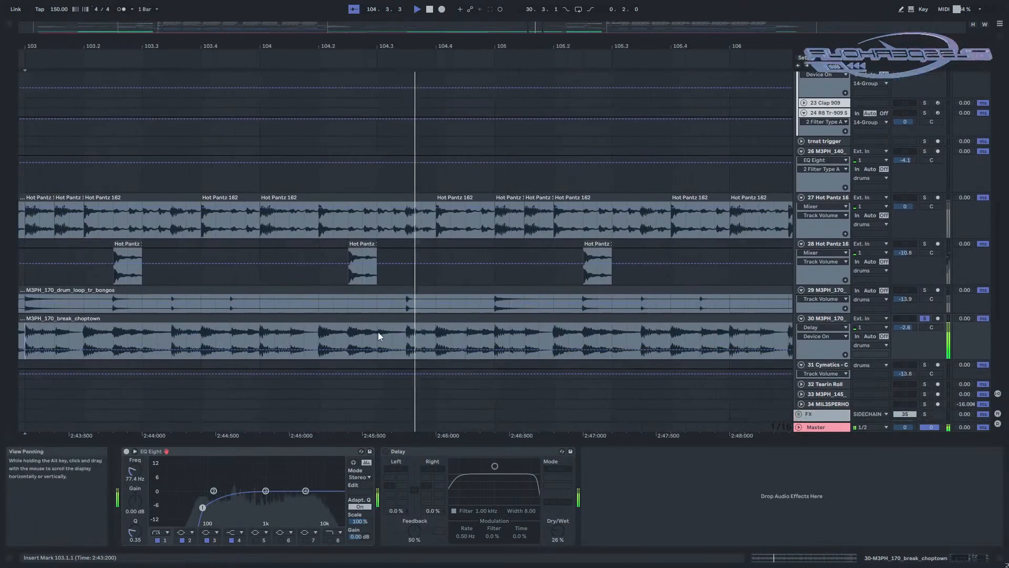
left_click_drag(573, 334, 519, 329)
left_click_drag(602, 326, 463, 310)
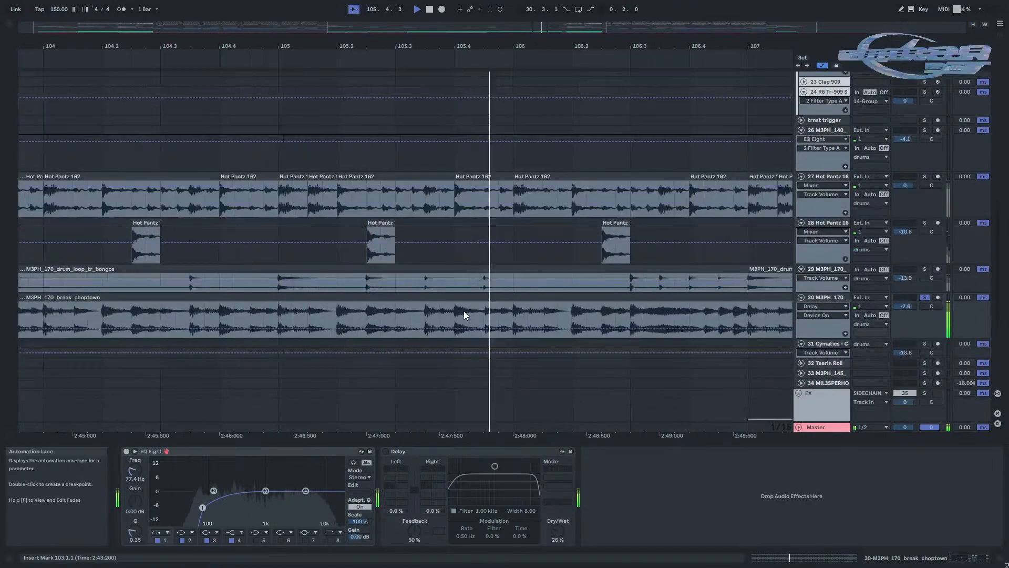
left_click_drag(688, 308, 498, 305)
left_click_drag(616, 308, 503, 300)
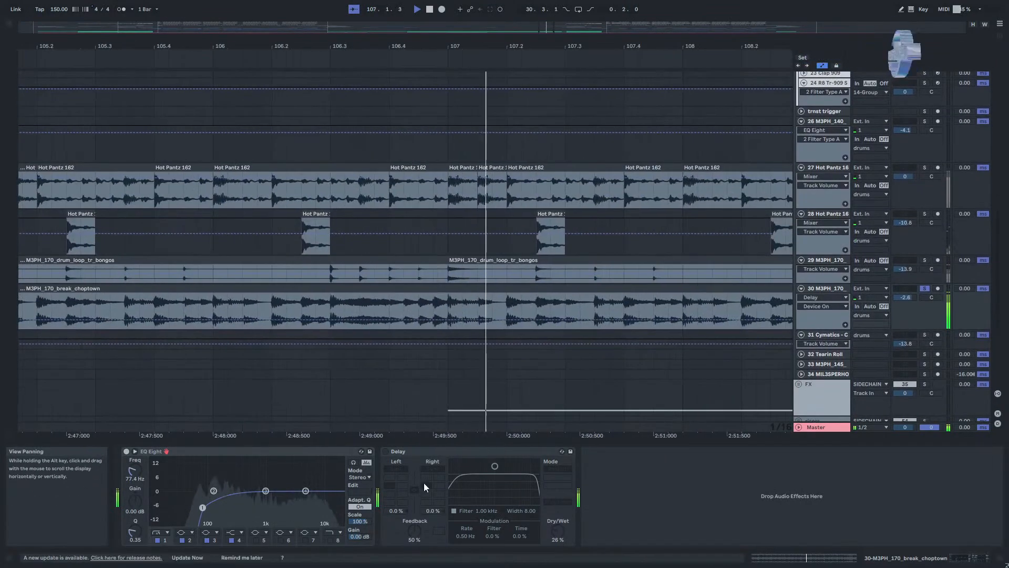
left_click(386, 451)
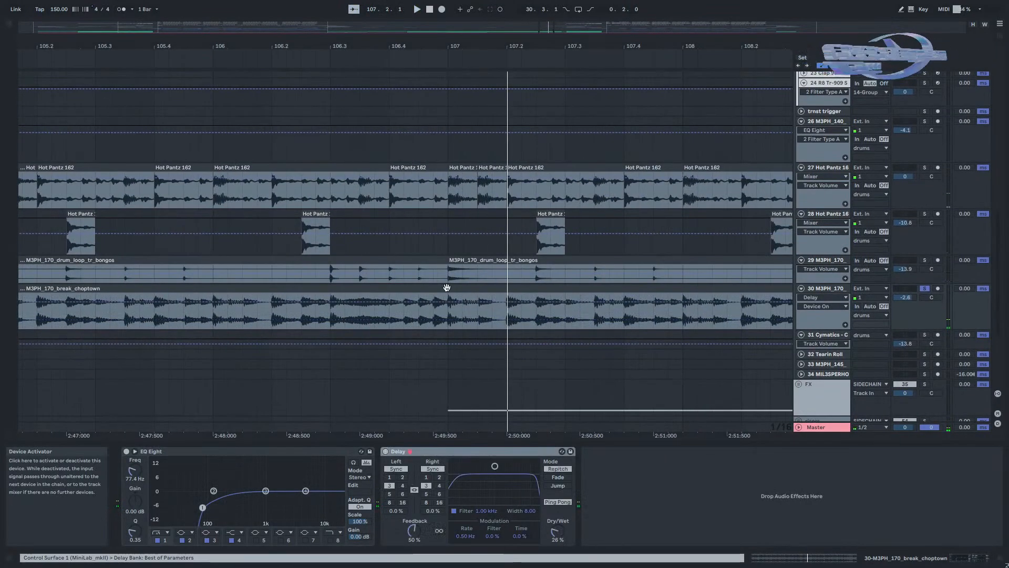
Play the drum fills from 110.3 with tracks 32 Tearin Roll and 33 M3PH_145_break_dig_it soloed, and clear the solos.
scroll(446, 287, "down", 5)
left_click(607, 319)
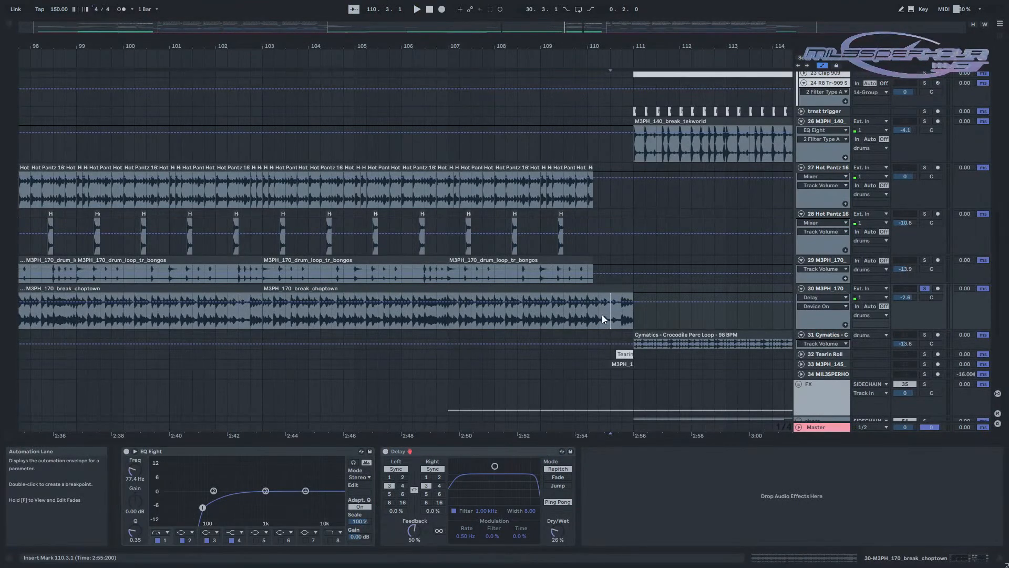
left_click_drag(604, 319, 460, 283)
left_click(444, 327)
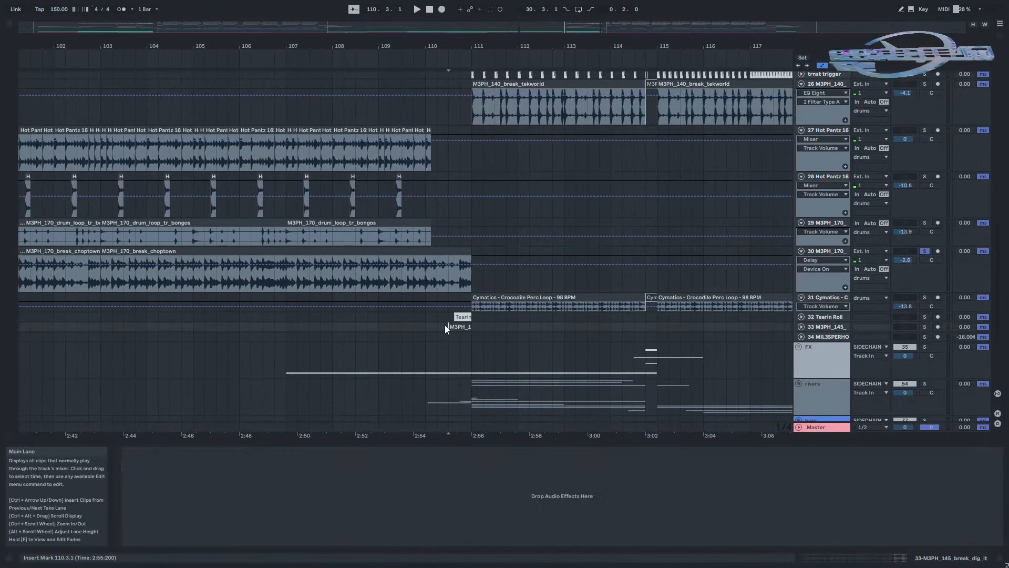
key("space")
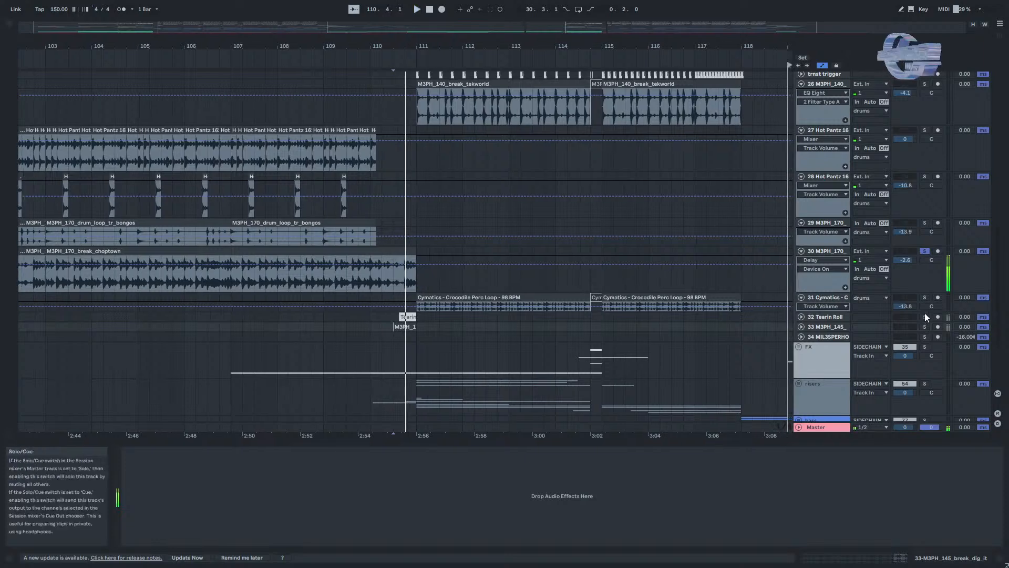
left_click(925, 312)
left_click_drag(928, 315, 921, 327)
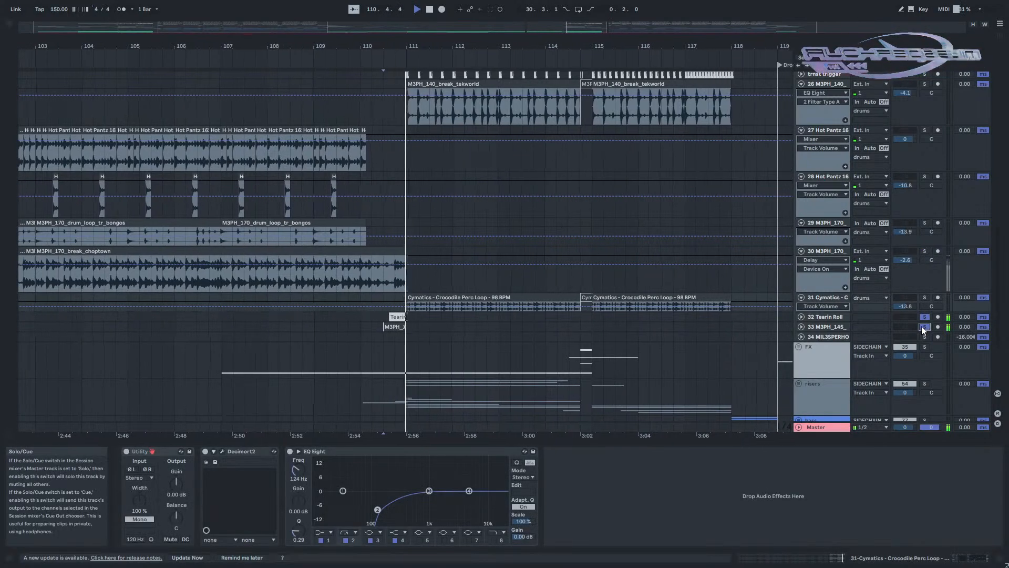
left_click(923, 326)
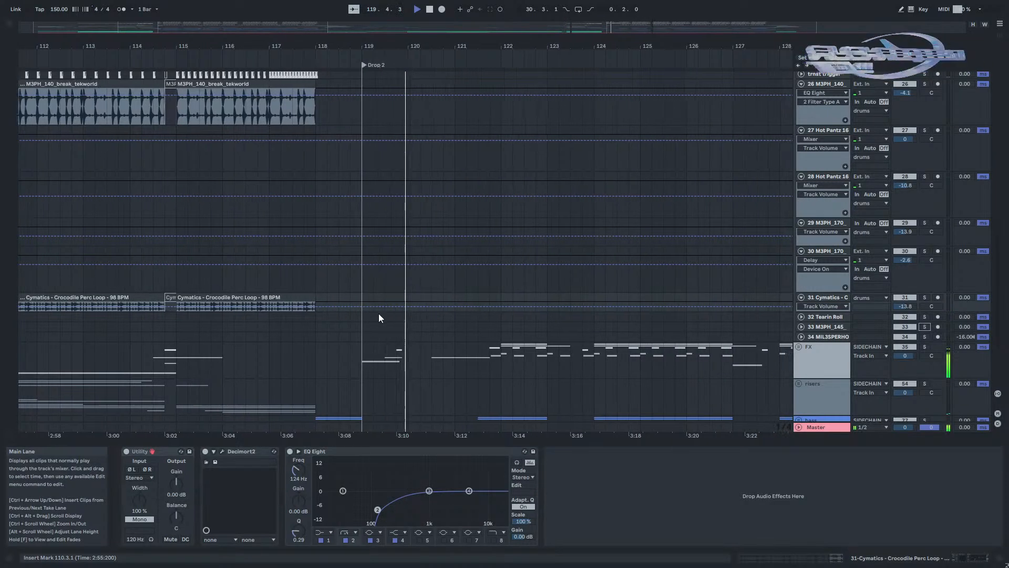
Stop playback after Drop 2 and fold the 14 Group of drum tracks.
left_click(294, 344)
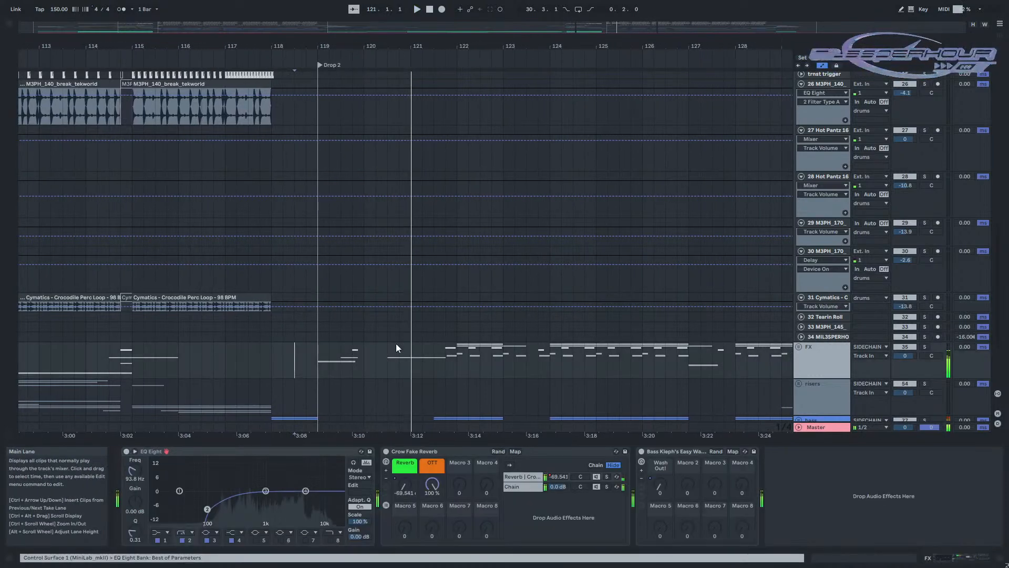
scroll(432, 342, "up", 6)
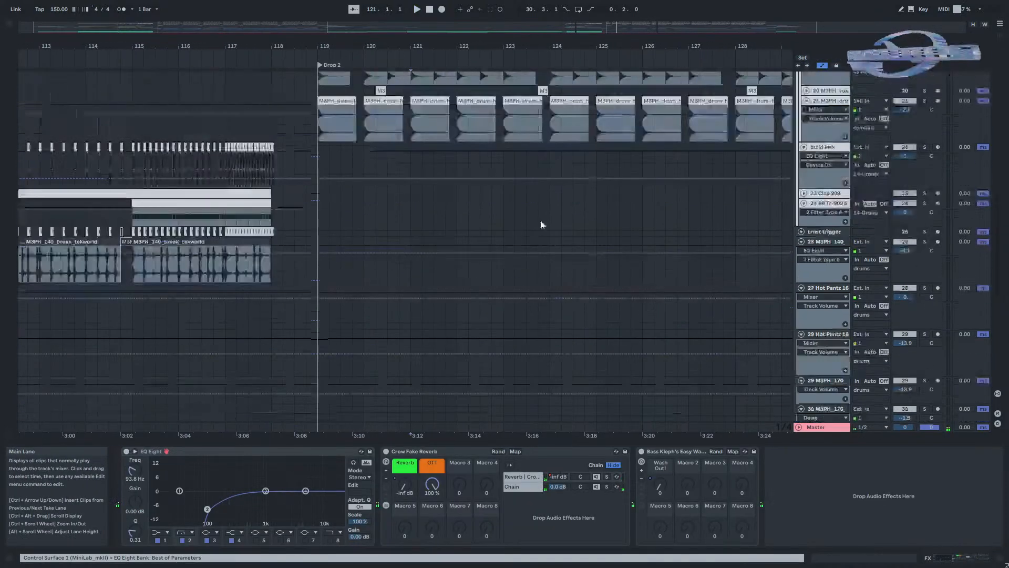
scroll(793, 192, "up", 10)
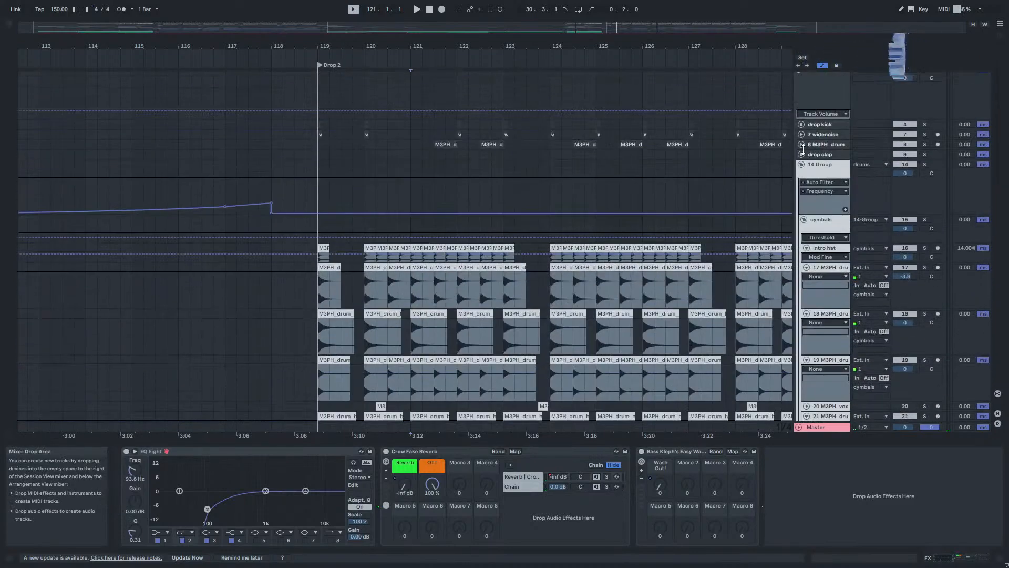
left_click(801, 163)
left_click_drag(282, 228, 518, 112)
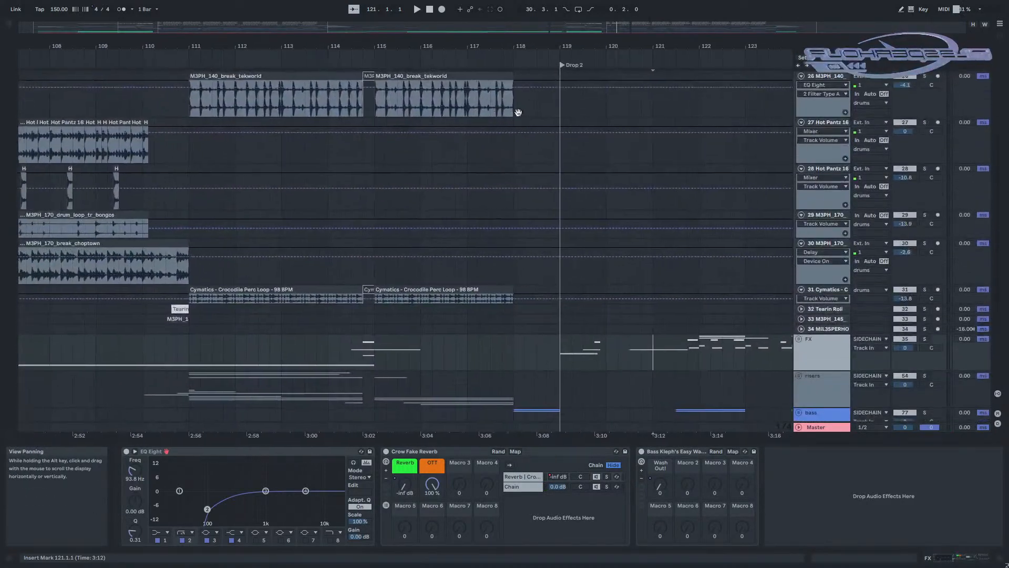
Play the end of the build-up from 114.3.1 past bar 115 and stop playback.
scroll(351, 270, "up", 2)
left_click(355, 329)
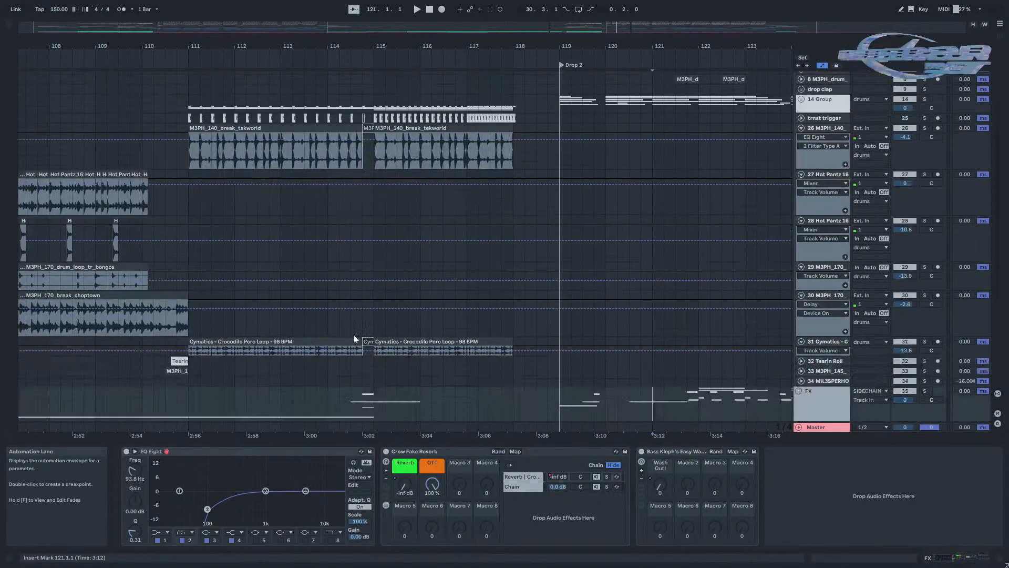
left_click(349, 325)
key("space")
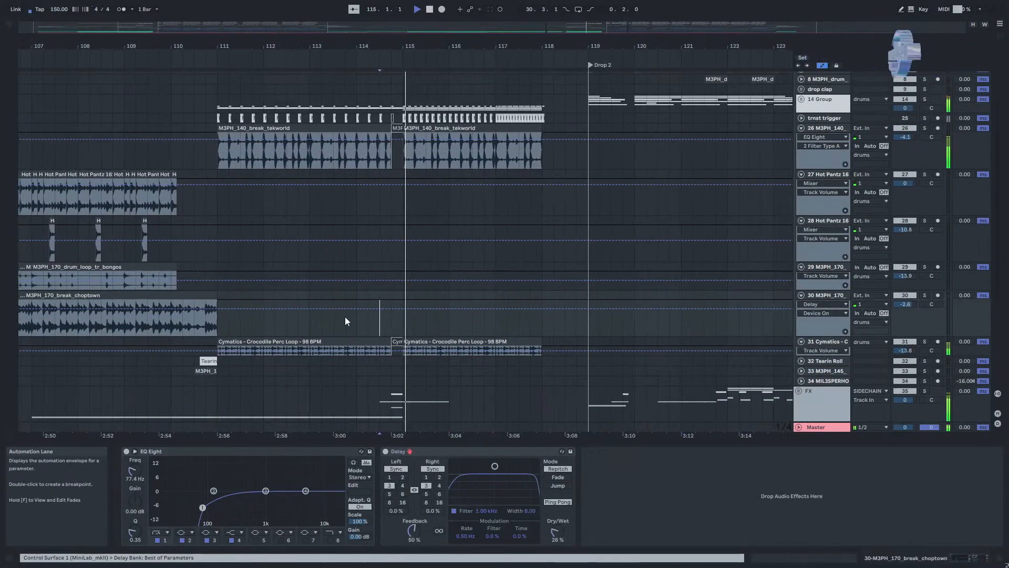
key("space")
Unfold the FX group and play the vocal phrase clips on track 43 SEQUENCE from 114.3.1.
scroll(699, 358, "down", 8)
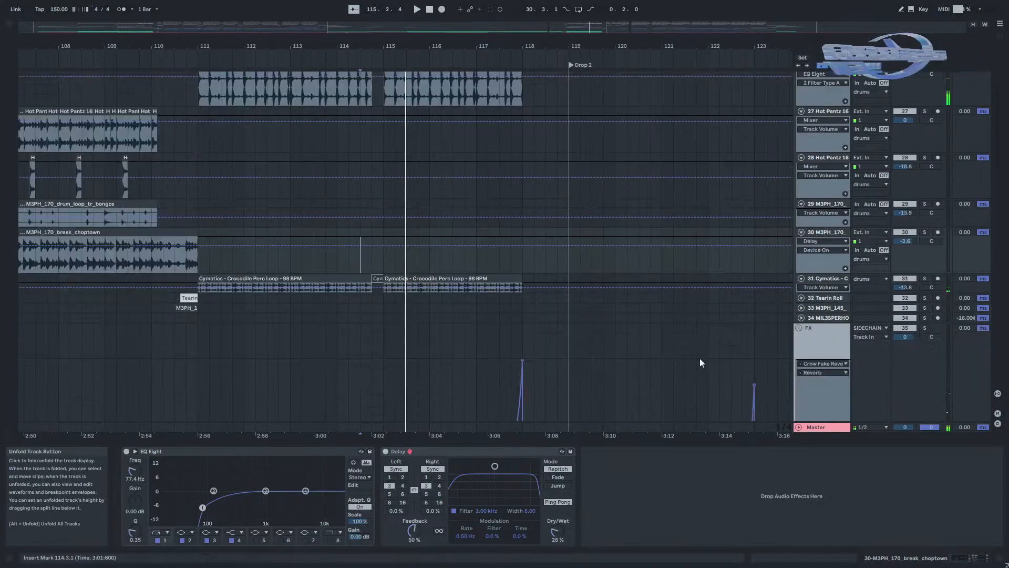
scroll(352, 341, "down", 12)
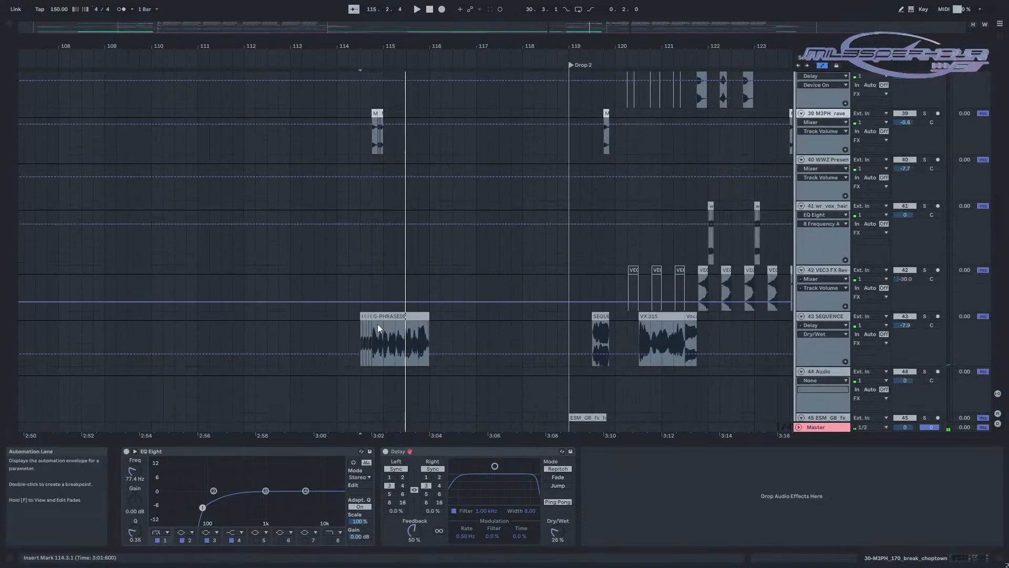
left_click(377, 326)
left_click(817, 318)
key("space")
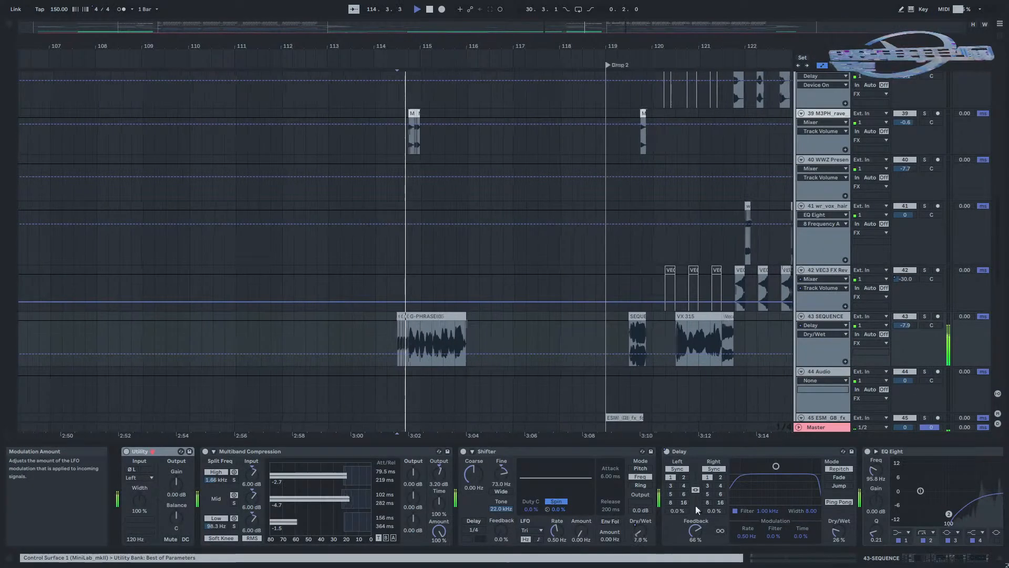
key("space")
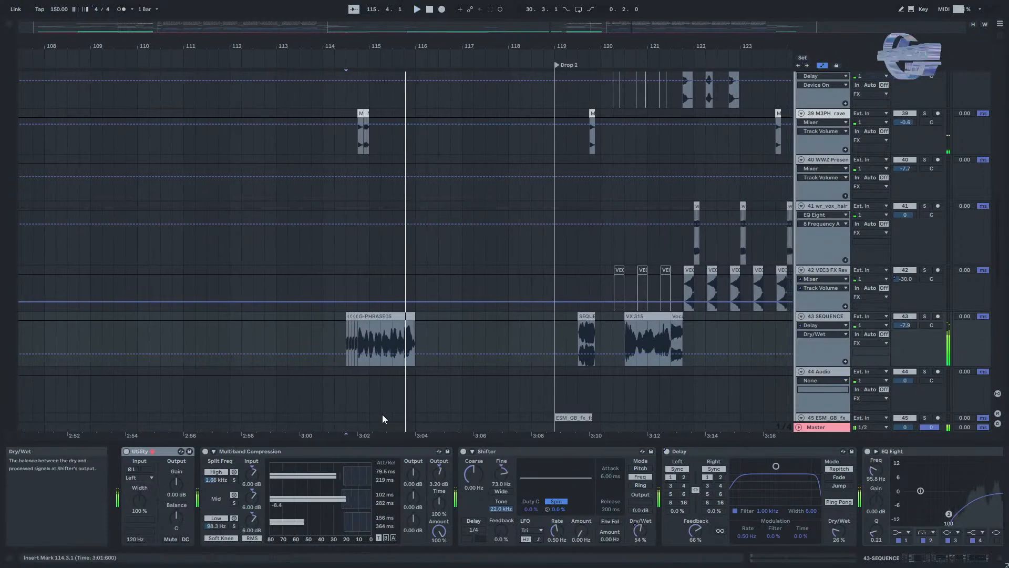
Hide the device view and play the transition into Drop 2 from 118.1.1 with the FX group folded.
left_click_drag(618, 433, 579, 498)
left_click(534, 318)
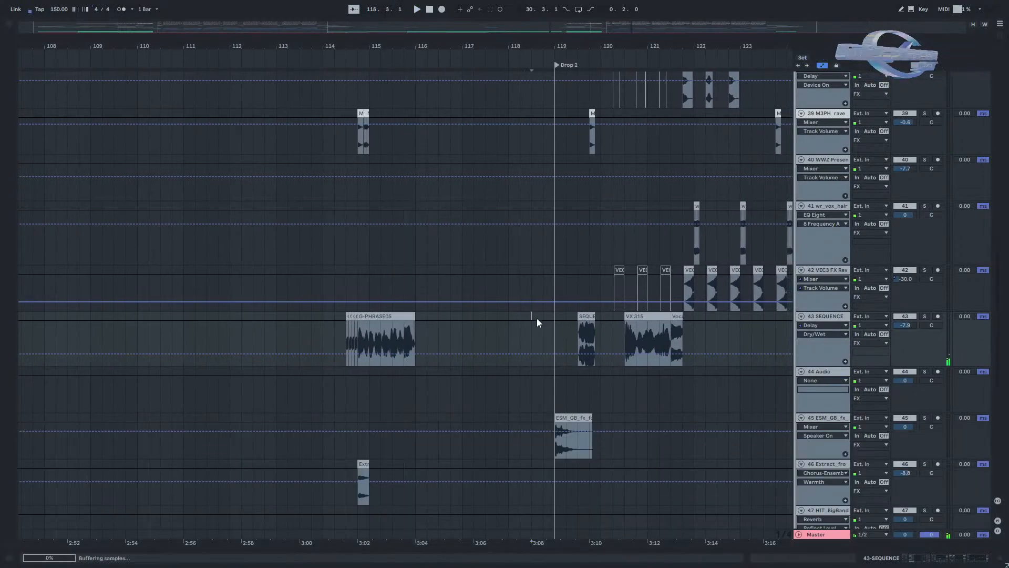
left_click(504, 320)
left_click_drag(554, 297, 405, 450)
scroll(810, 201, "up", 5)
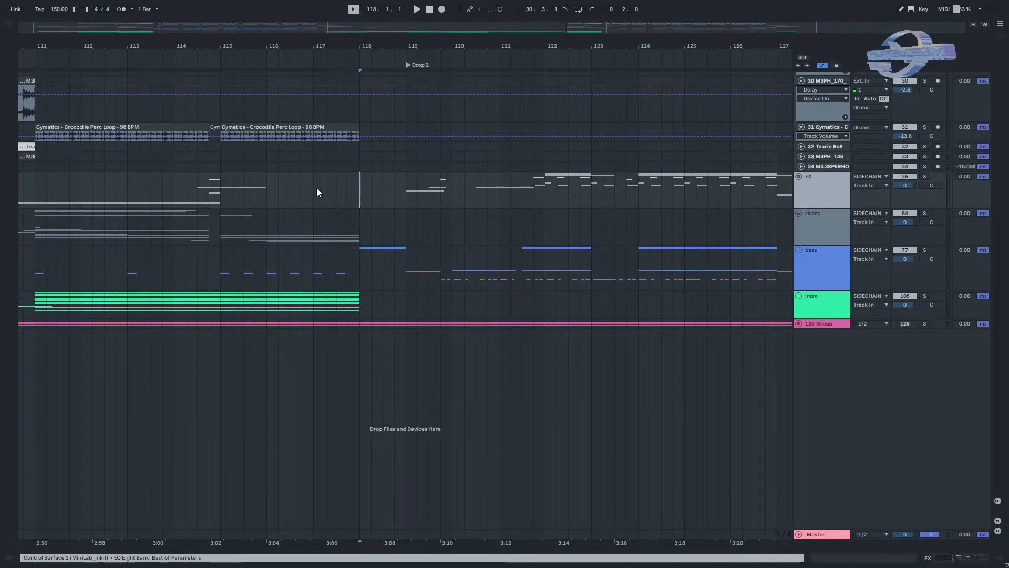
key("space")
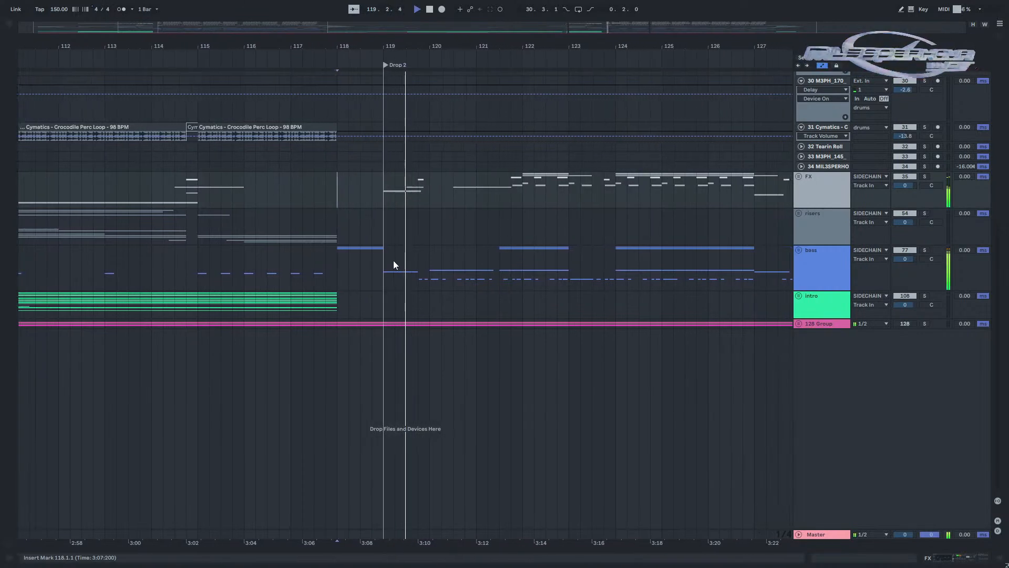
key("space")
Play the lead-in to the first drop from 28.1.1 to bar 30 for comparison.
key("w")
scroll(125, 257, "up", 5)
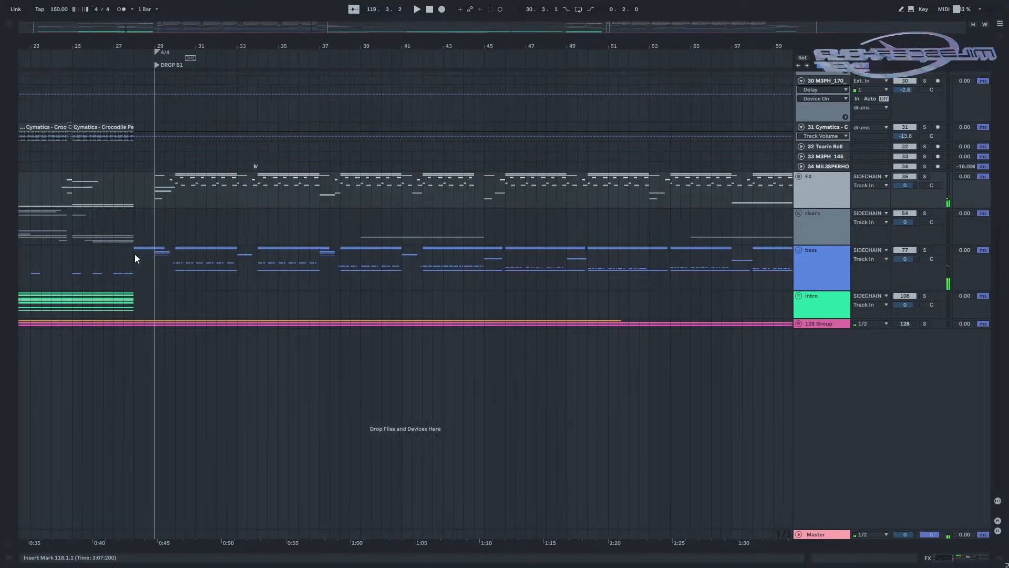
left_click(137, 251)
key("space")
scroll(443, 249, "down", 5)
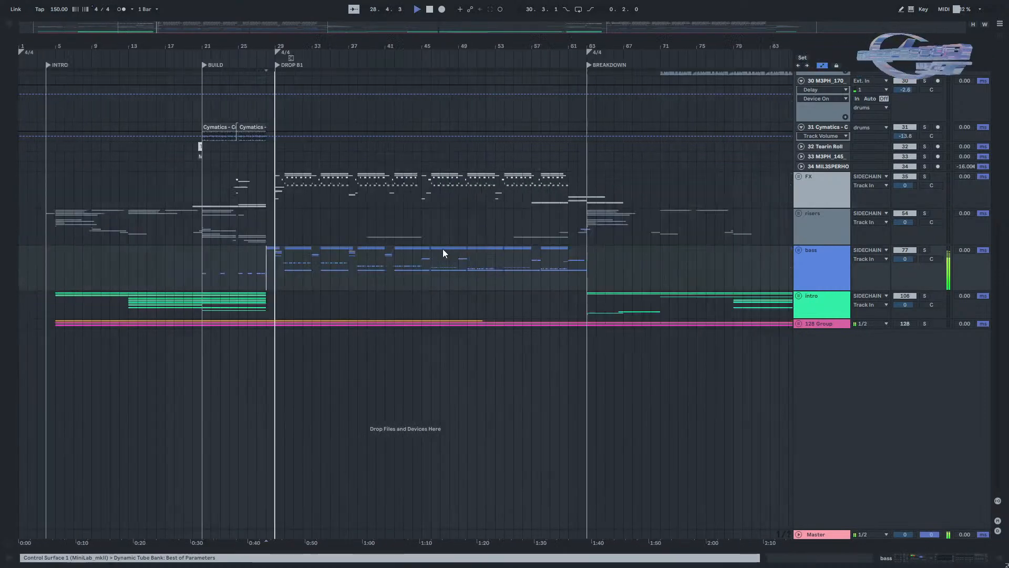
scroll(469, 256, "up", 7)
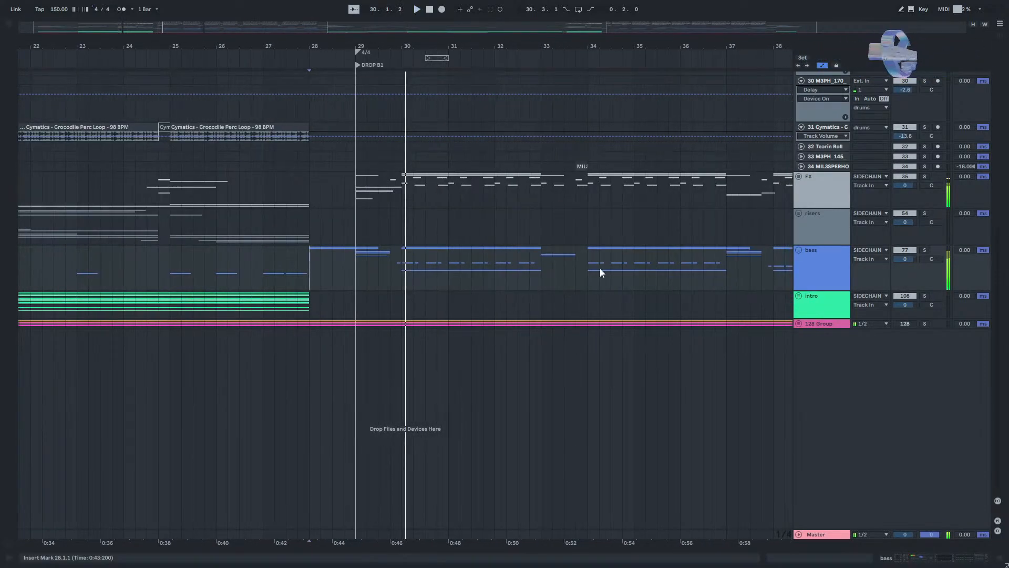
Return to the bass clip before Drop 2 and play the second drop from 118.1.1 through to bar 128.
scroll(601, 268, "down", 5)
scroll(593, 256, "right", 5)
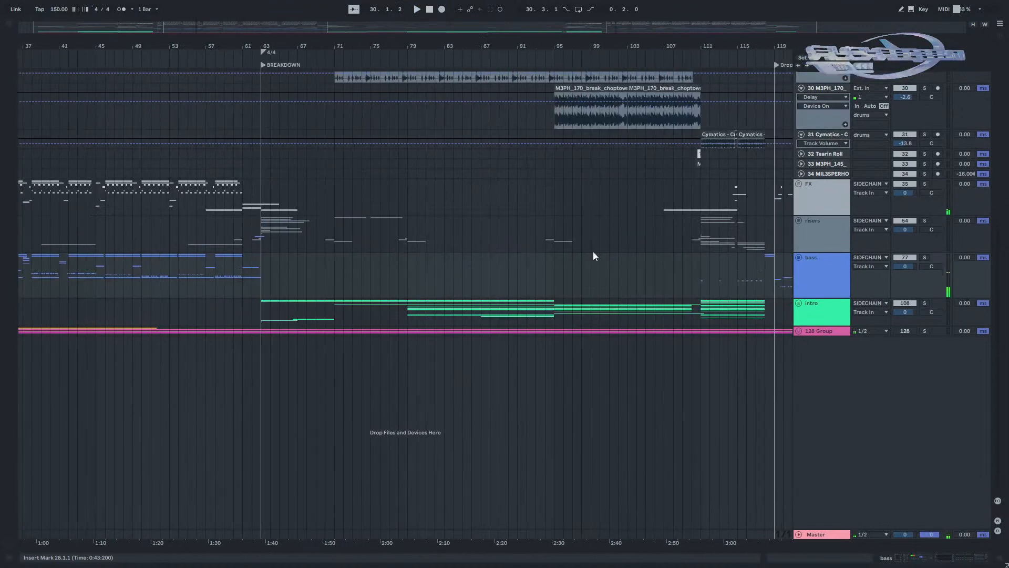
left_click(771, 253)
scroll(351, 267, "up", 3)
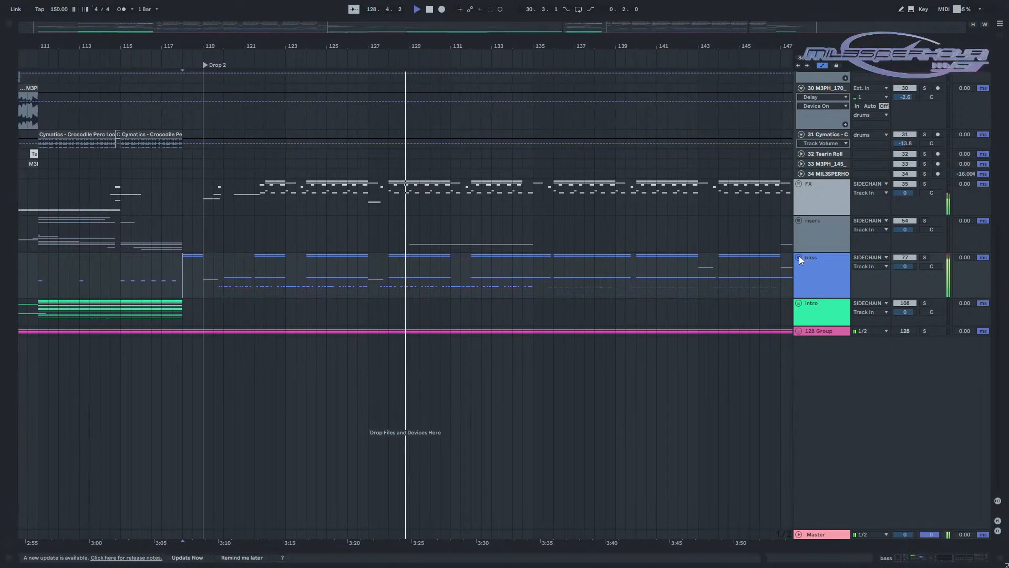
Unfold the bass group, fold the drums group and place the insert mark at Drop 2, 119.1.1.
left_click(799, 257)
scroll(217, 171, "up", 10)
scroll(217, 171, "left", 3)
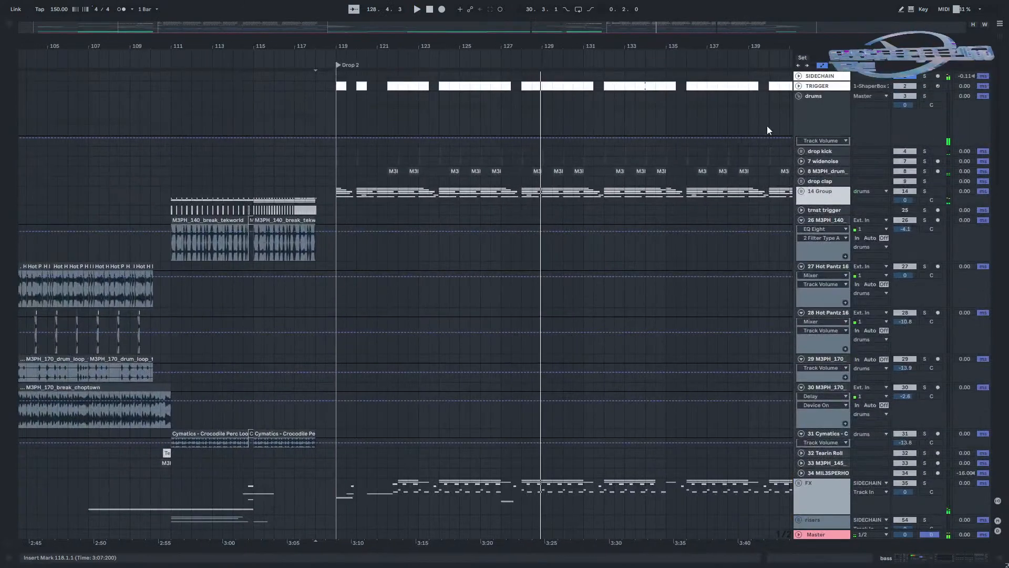
left_click(798, 96)
key("space")
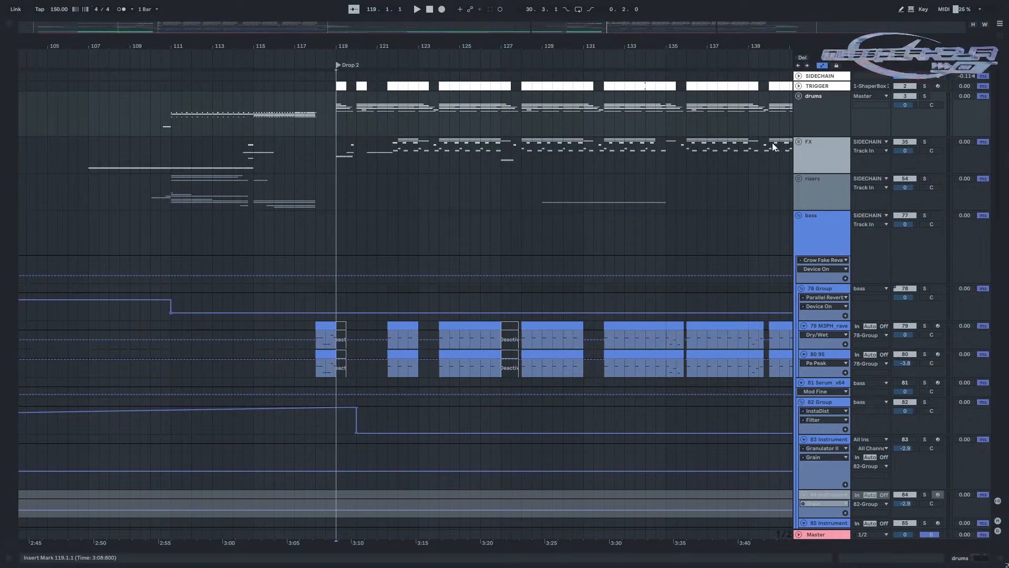
Examine the bass group's clips and automation around Drop 2, down to the 100 Group, and fold the group.
scroll(772, 147, "down", 10)
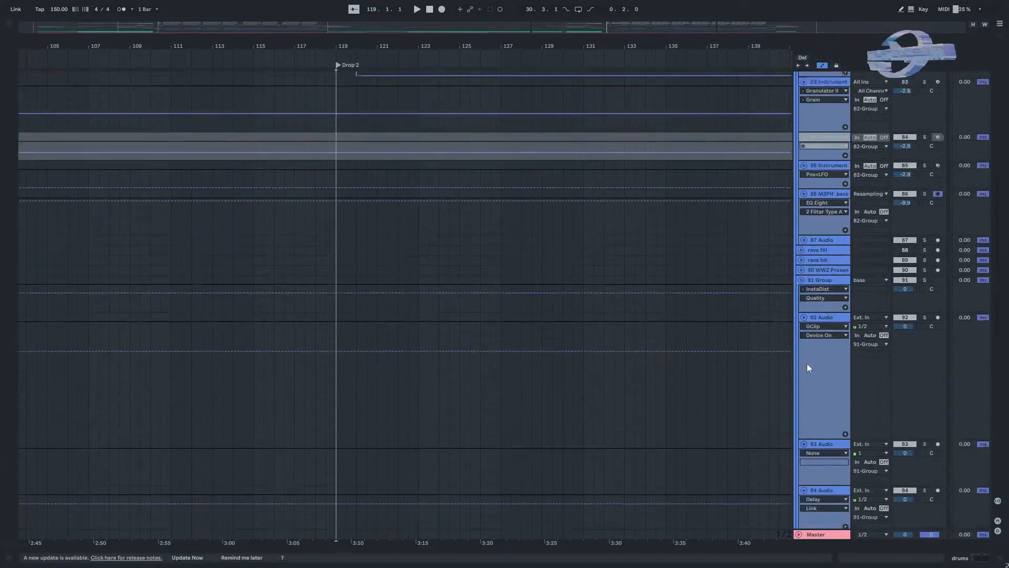
scroll(791, 383, "down", 10)
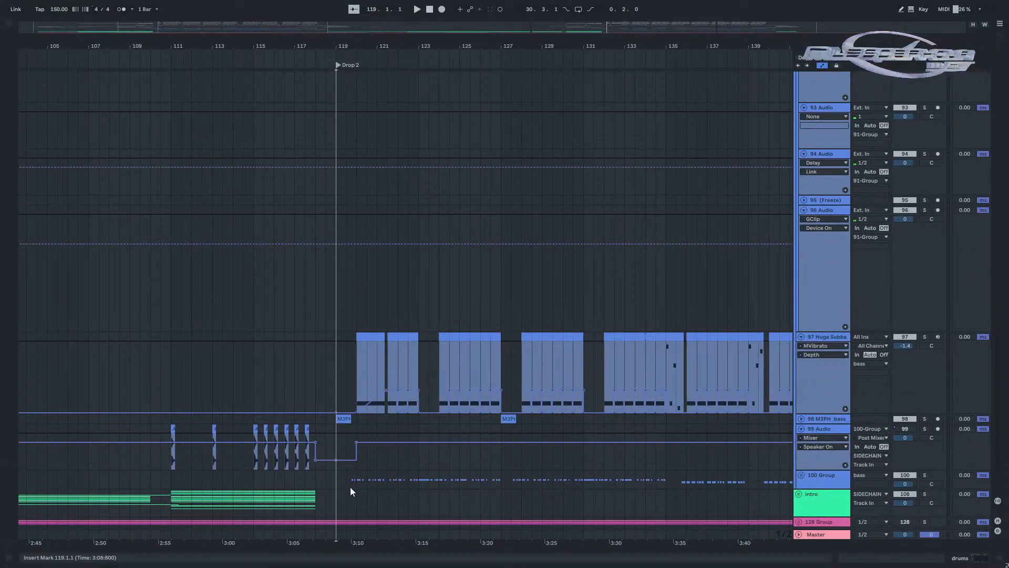
scroll(373, 345, "up", 2)
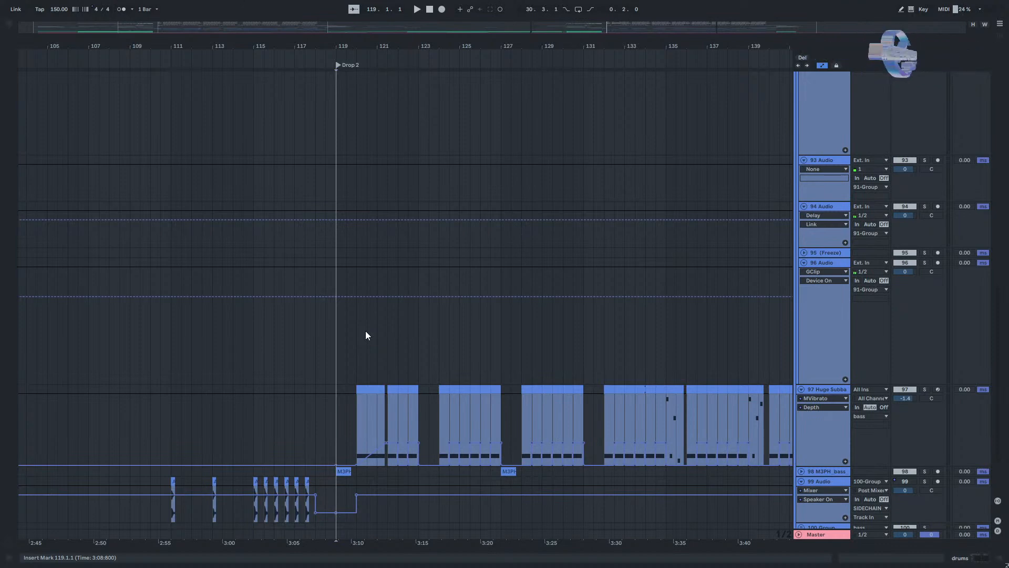
scroll(605, 320, "up", 8)
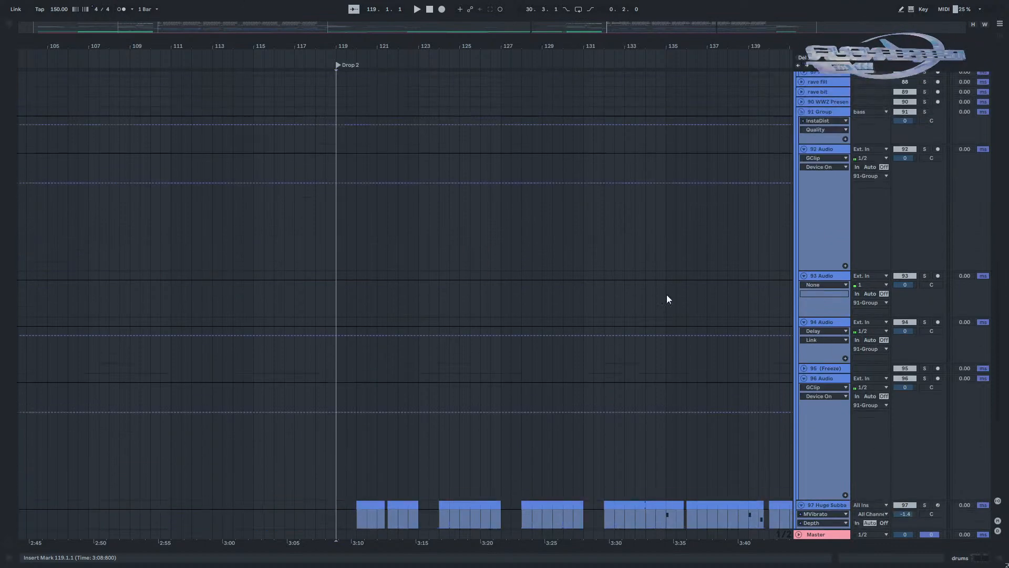
scroll(825, 206, "up", 12)
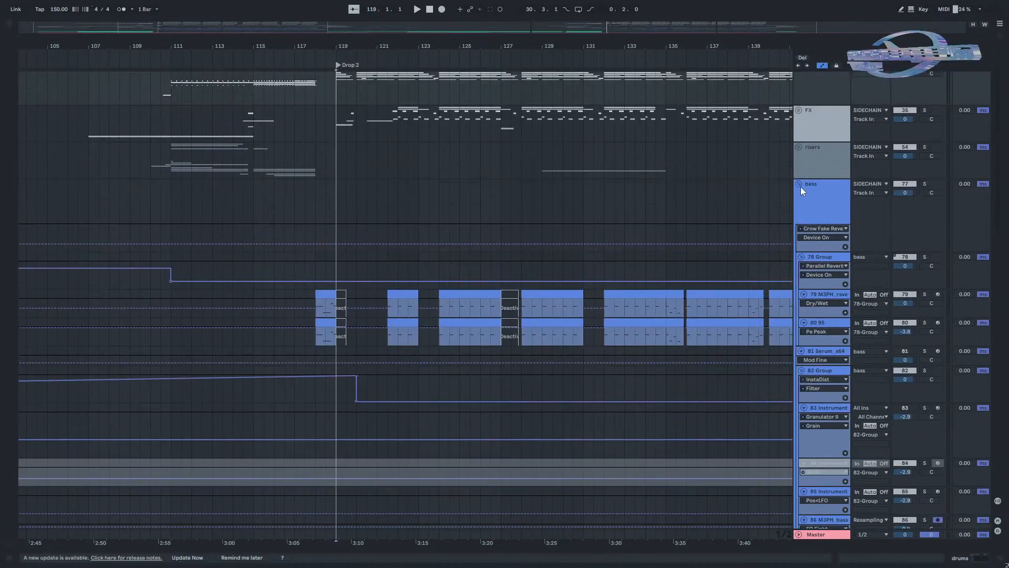
left_click(799, 185)
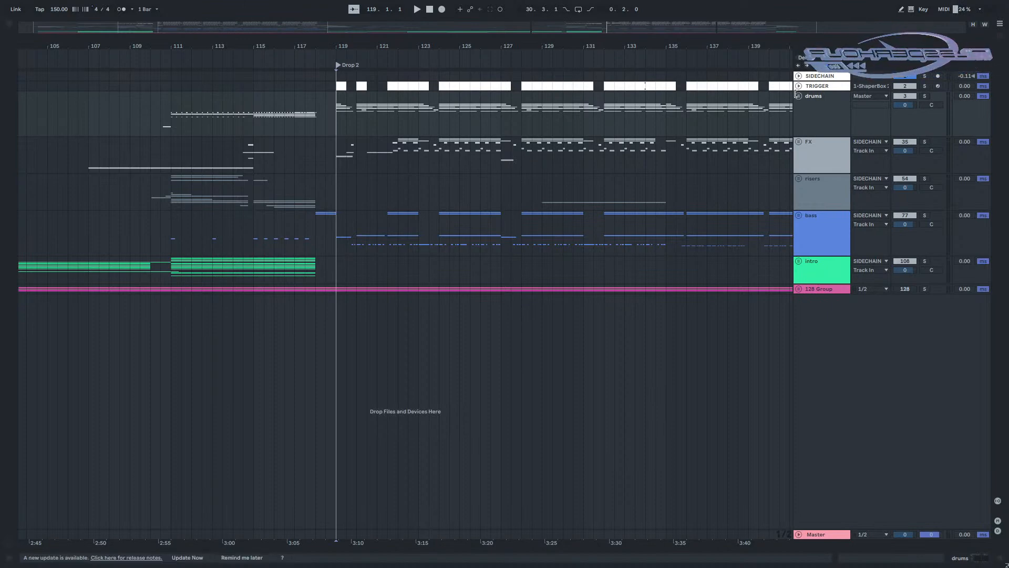
Unfold the drums group and track 8 M3PH_drum, and play Drop 2 with the drums group soloed.
left_click(799, 100)
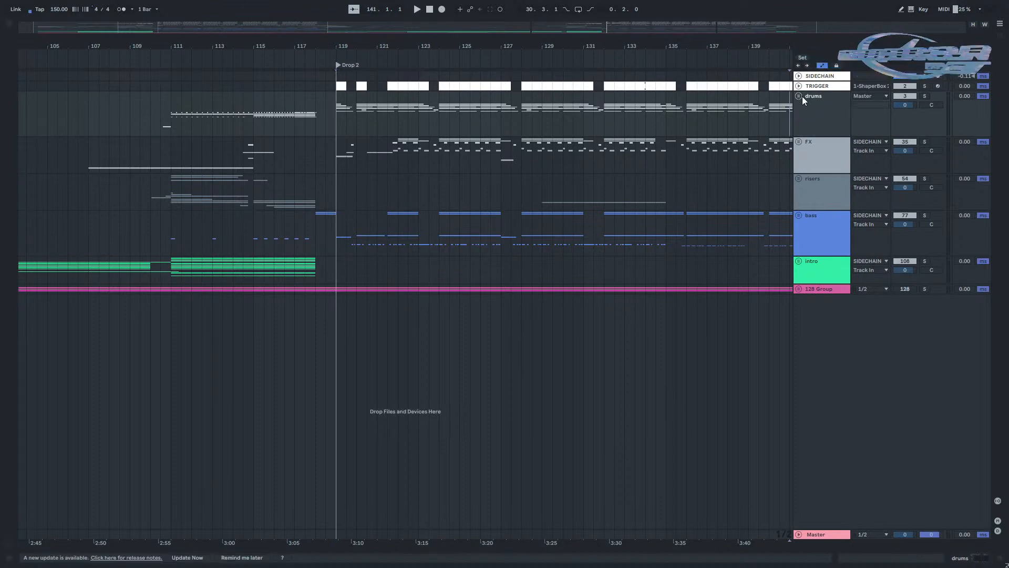
left_click(799, 96)
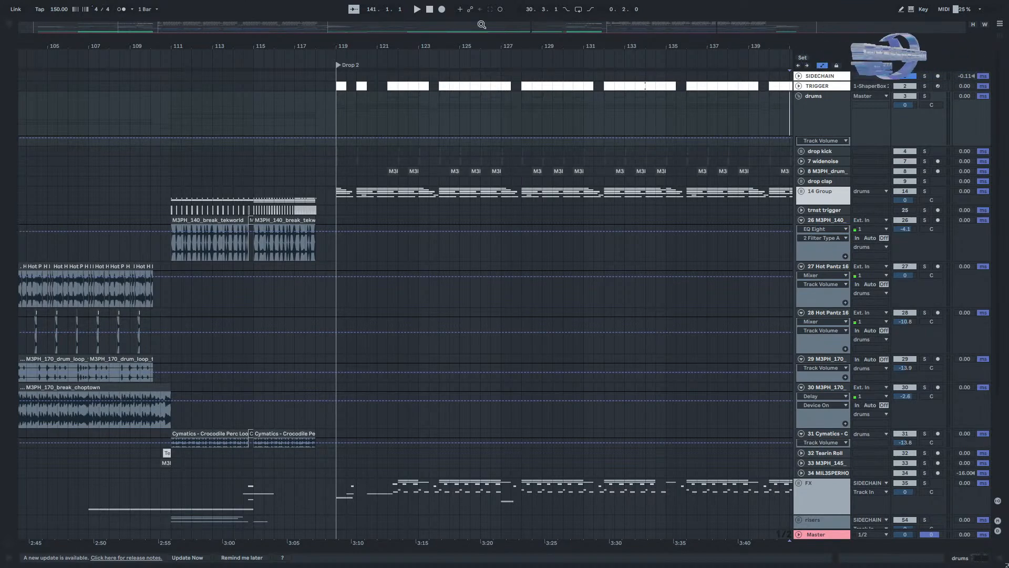
left_click_drag(608, 26, 610, 38)
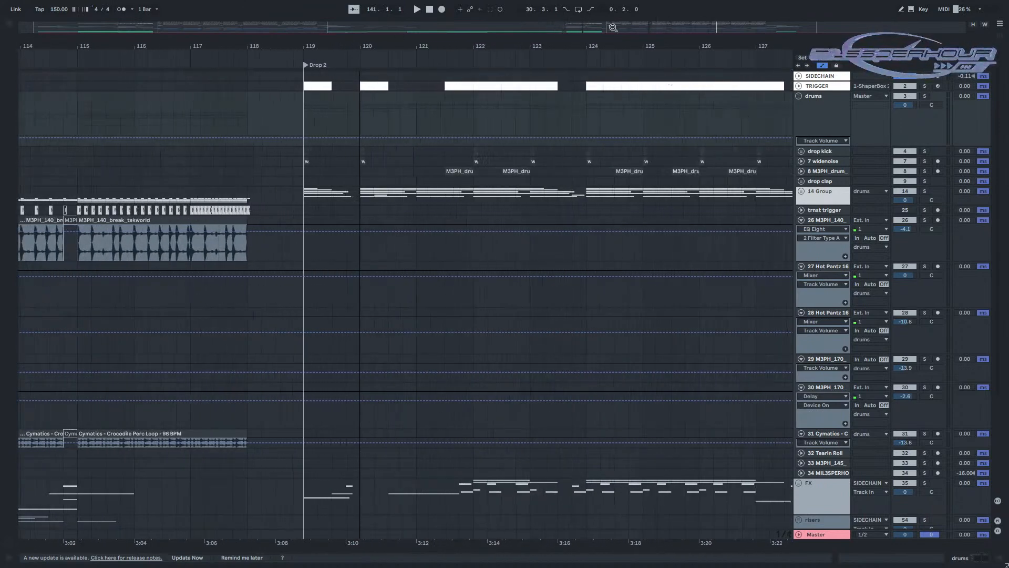
left_click(801, 171)
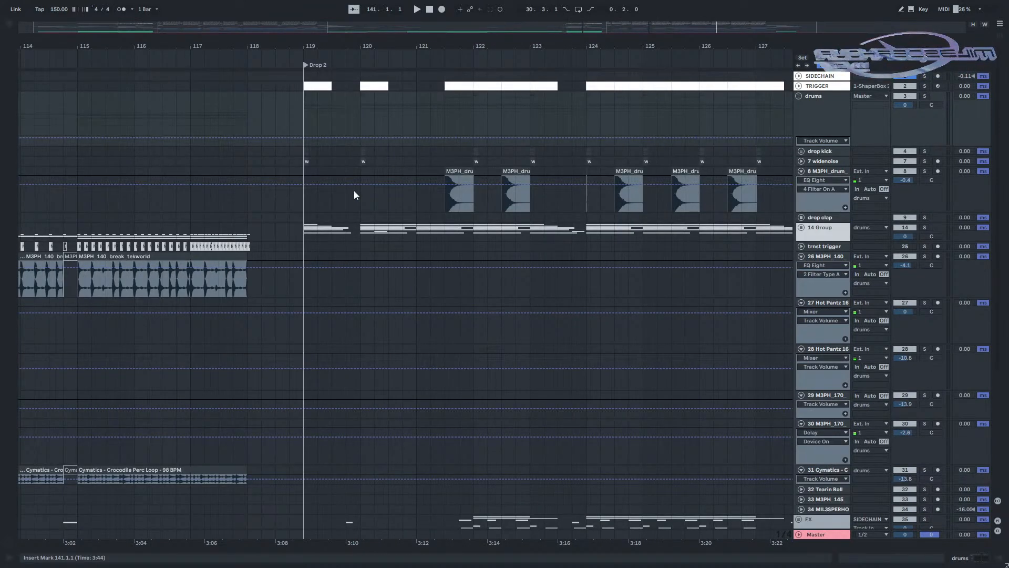
key("space")
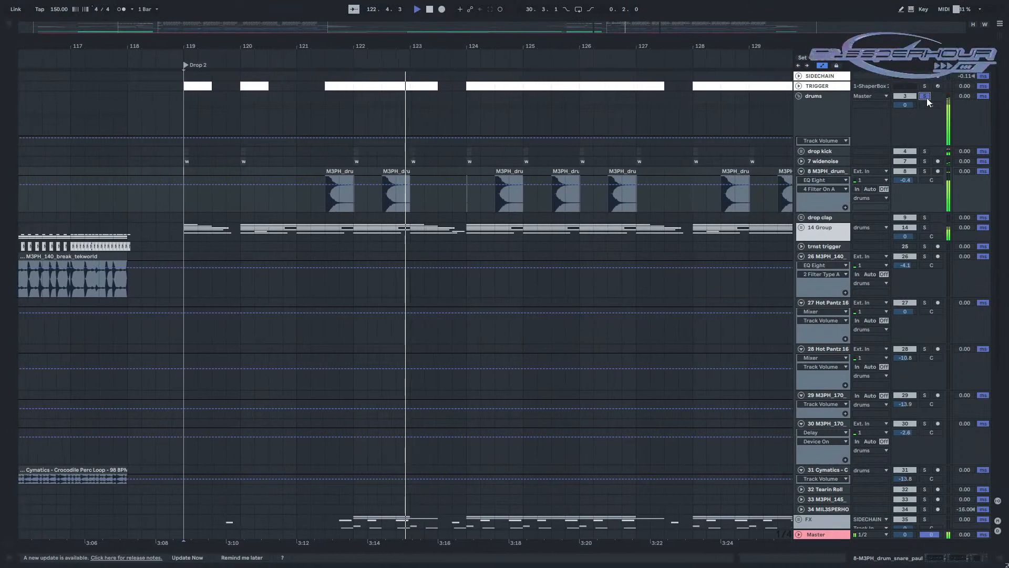
Play the full mix of Drop 2 from 119.4.1 to bar 121 without the drums solo.
scroll(231, 446, "down", 5)
left_click(222, 419)
key("space")
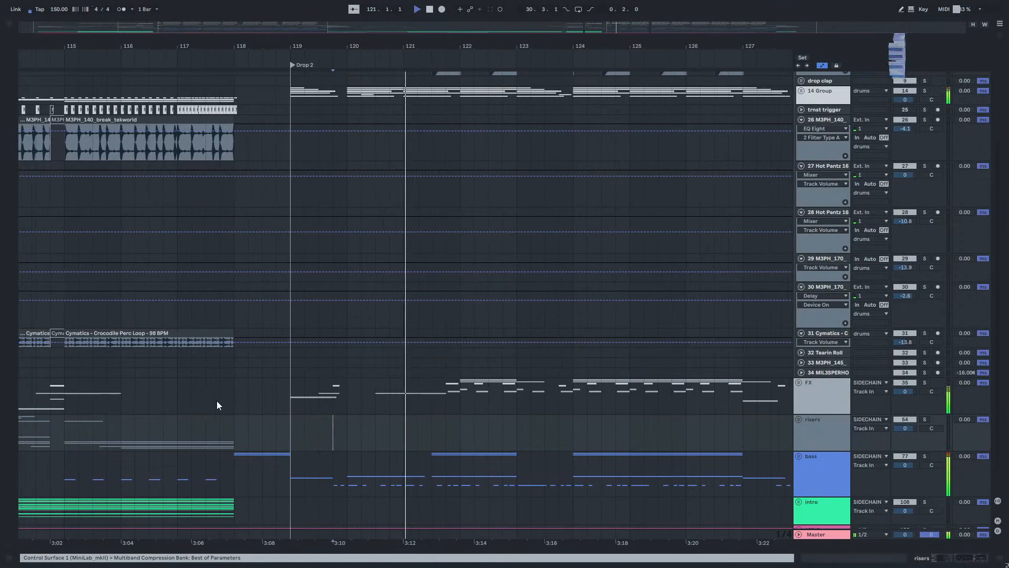
key("space")
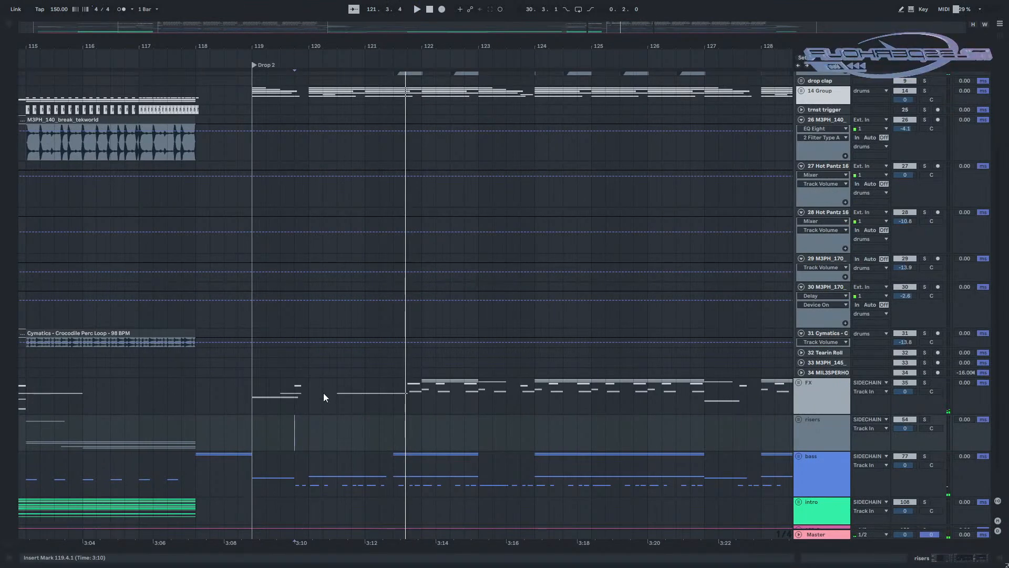
Unfold the bass group and play its tracks from the start of Drop 2 at 119.1.1.
left_click(798, 456)
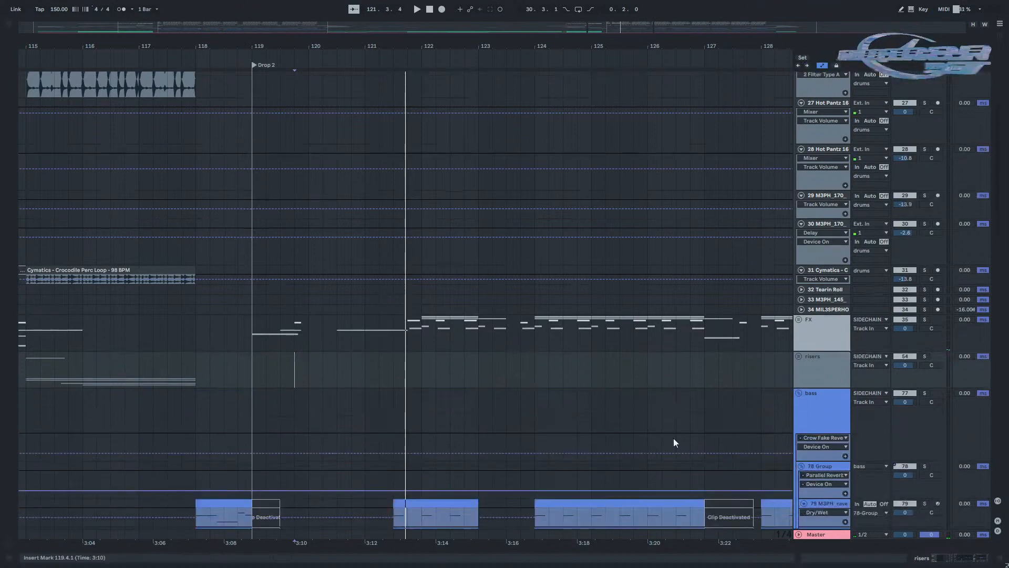
scroll(489, 407, "down", 10)
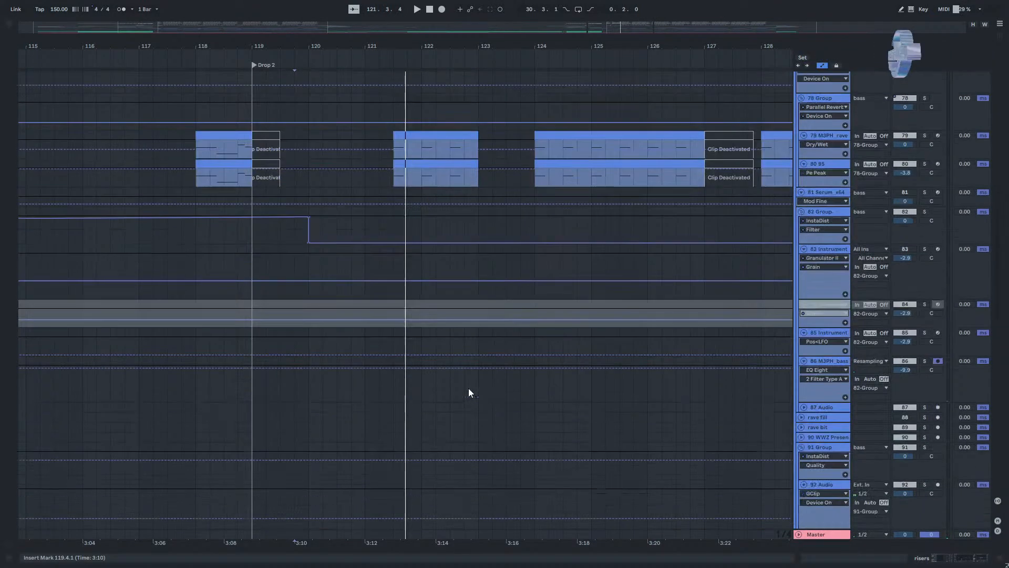
scroll(361, 257, "up", 5)
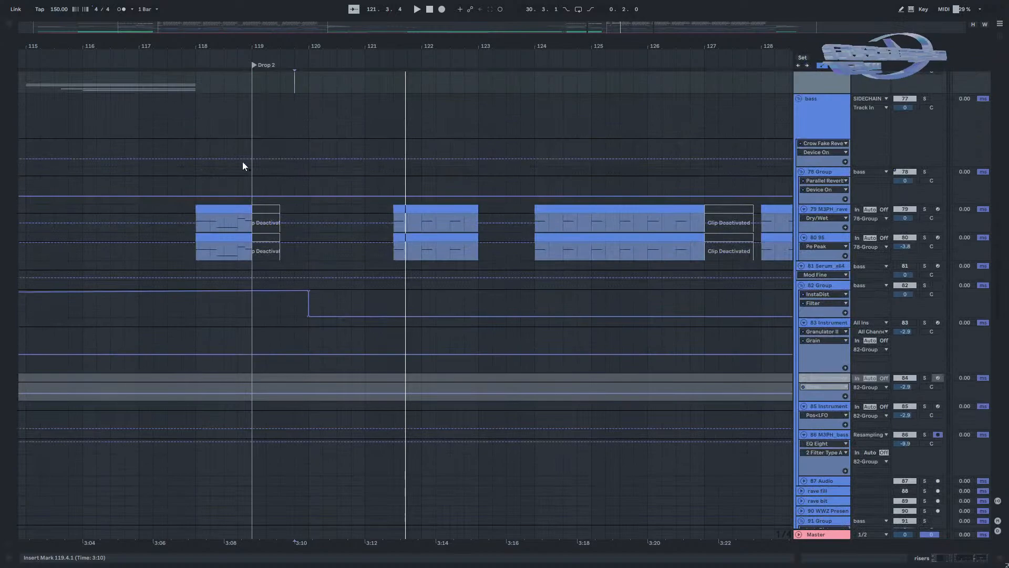
key("space")
scroll(799, 179, "up", 3)
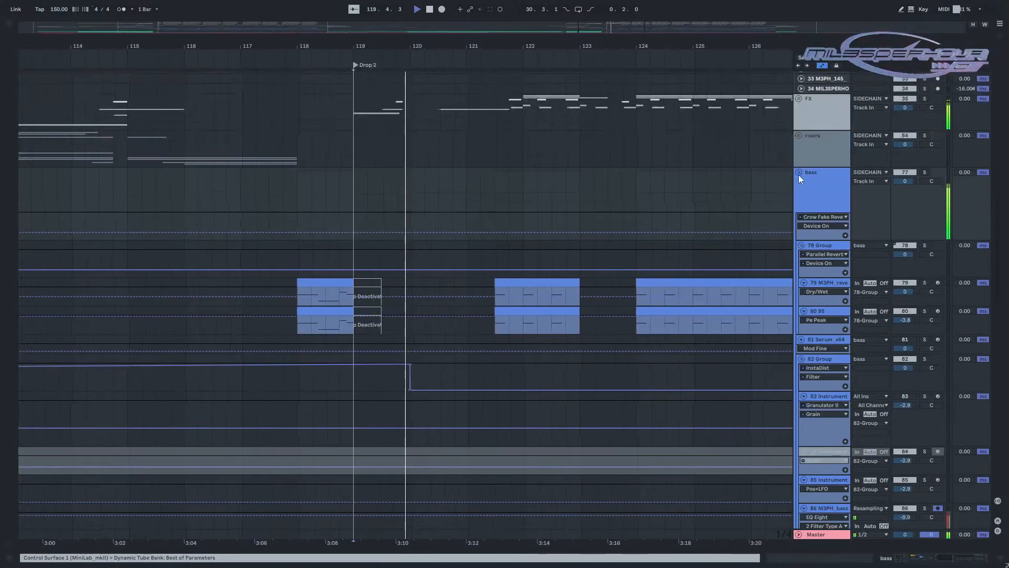
Stop playback and unfold track 98 M3PH_bass to inspect its one-shot clip at the start of Drop 2.
scroll(383, 385, "down", 15)
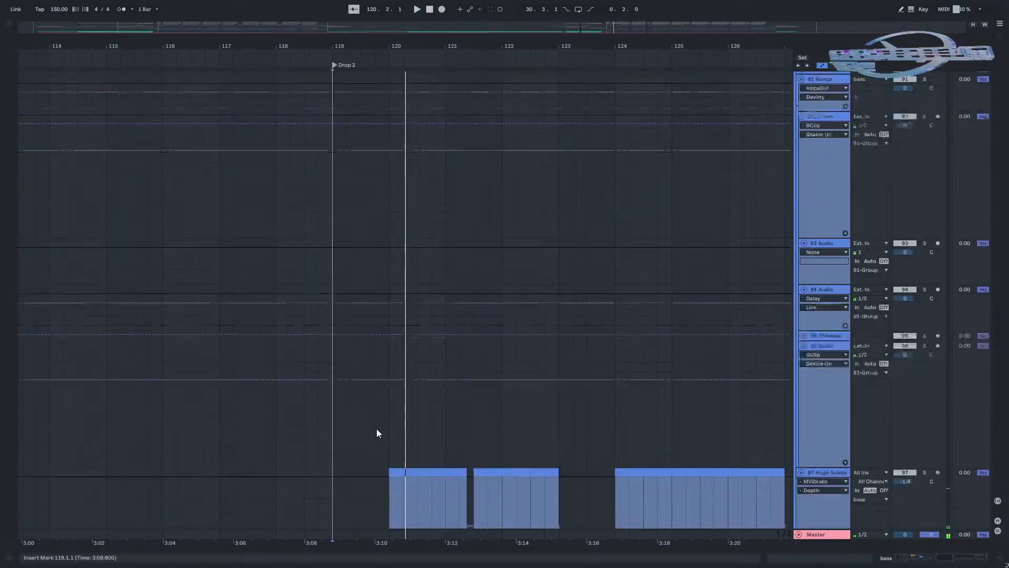
scroll(391, 421, "down", 5)
left_click(801, 407)
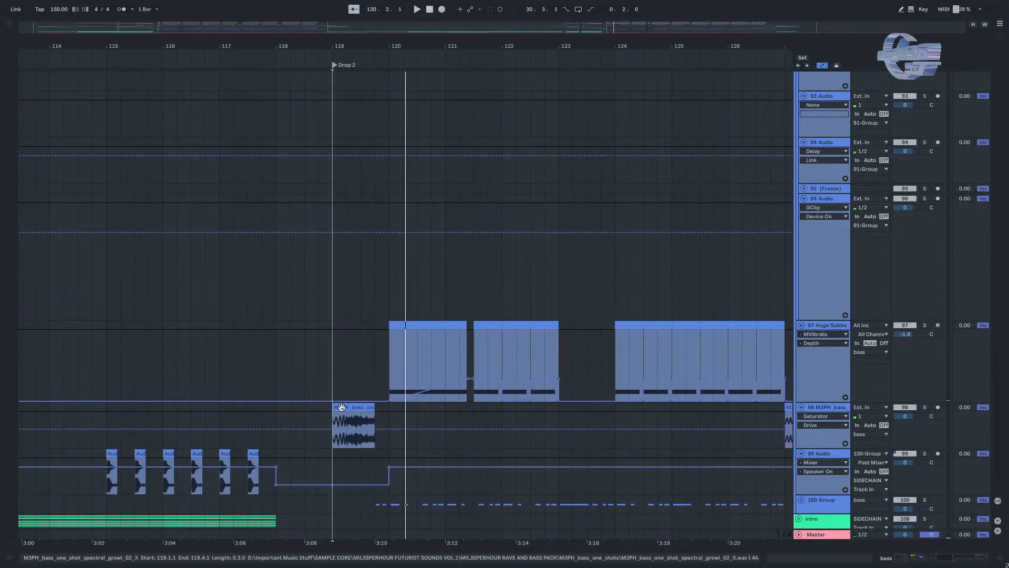
Solo track 98 M3PH_bass, play its spectral growl one-shot at the start of Drop 2, and inspect the clip's waveform.
double_click(343, 406)
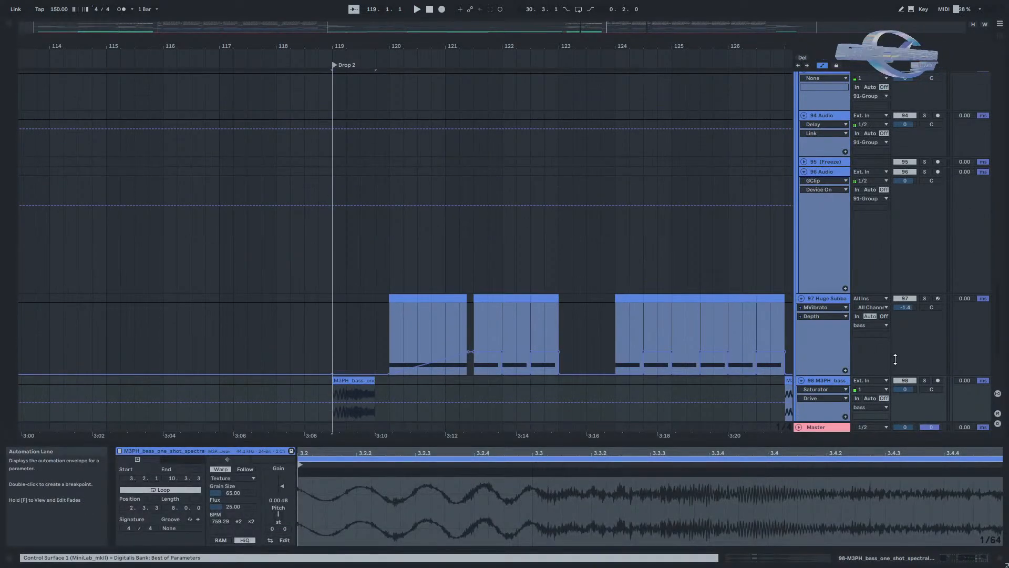
left_click(924, 380)
key("space")
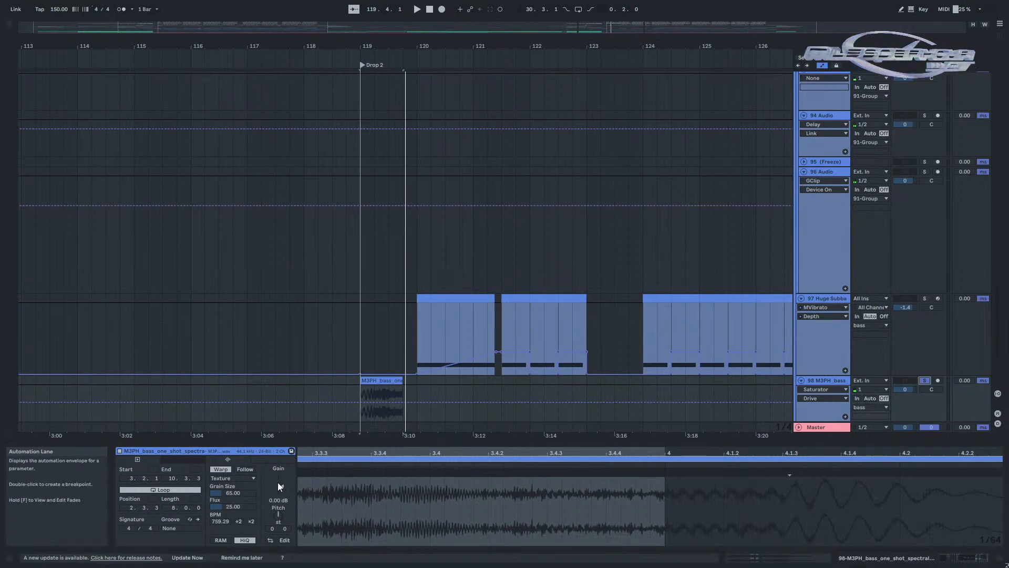
left_click_drag(383, 450, 398, 514)
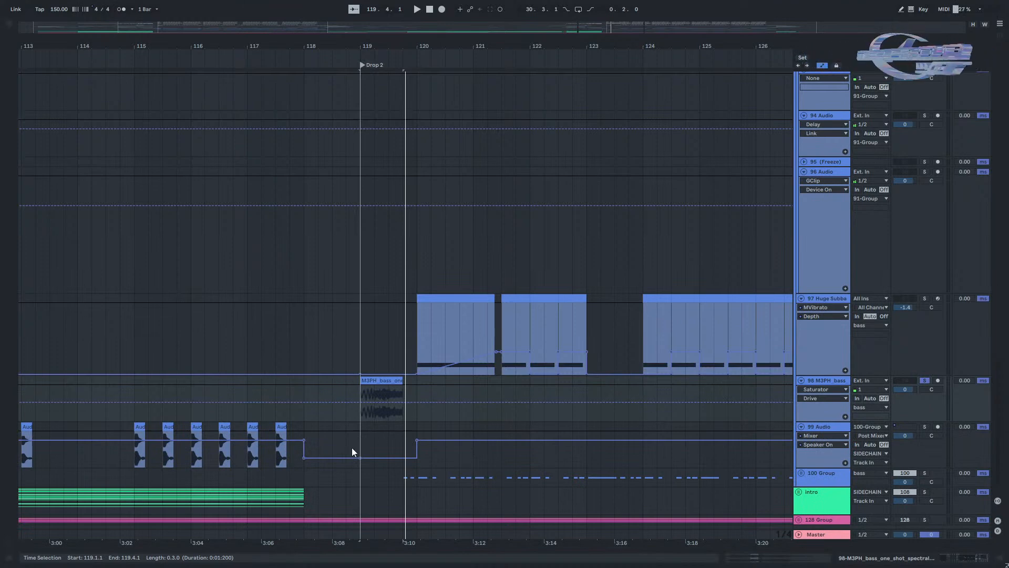
double_click(389, 383)
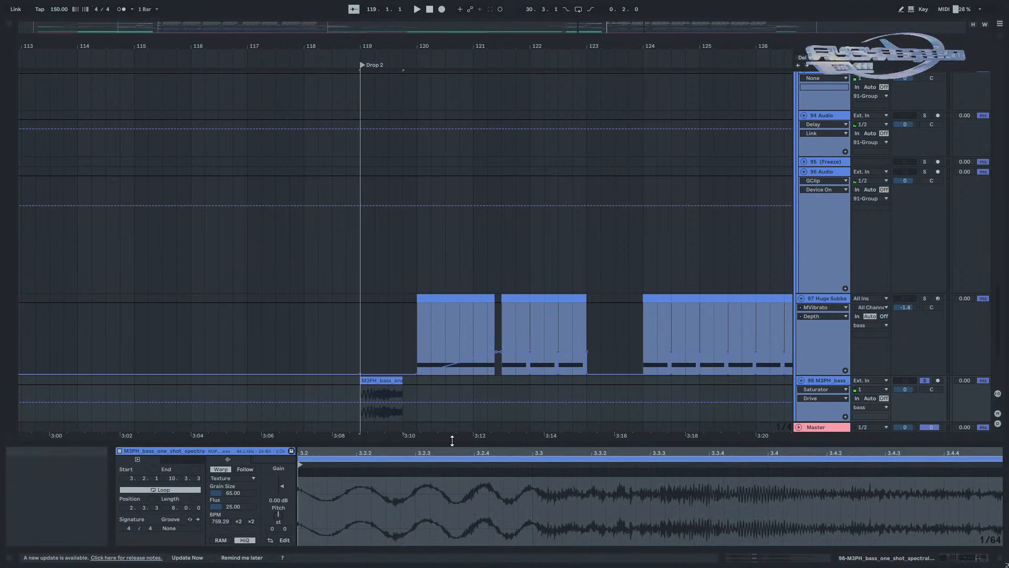
left_click_drag(452, 440, 450, 507)
Fold the bass group, solo the whole group, and play it from the start of Drop 2.
scroll(446, 236, "up", 5)
scroll(723, 289, "down", 3)
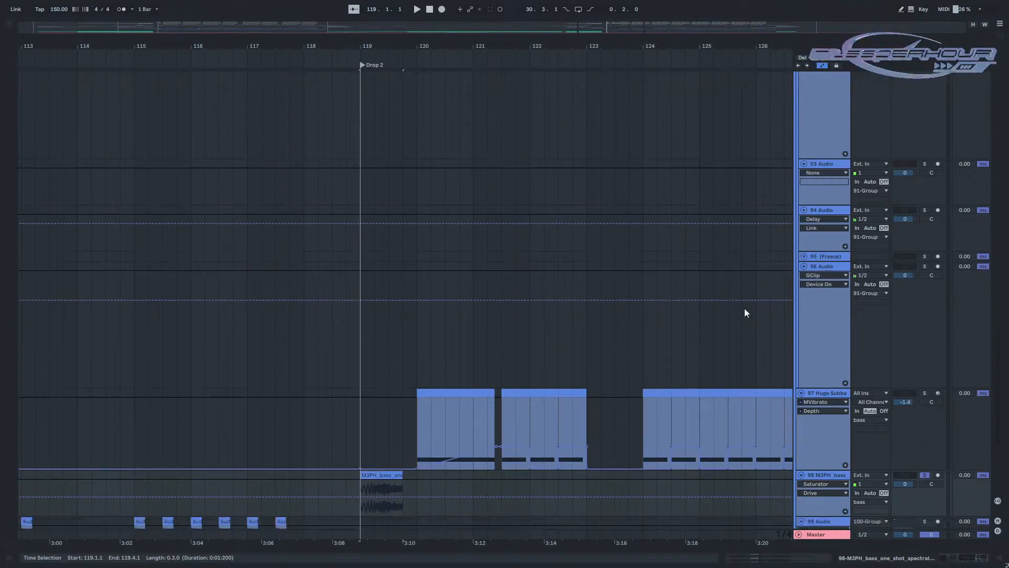
scroll(744, 308, "up", 6)
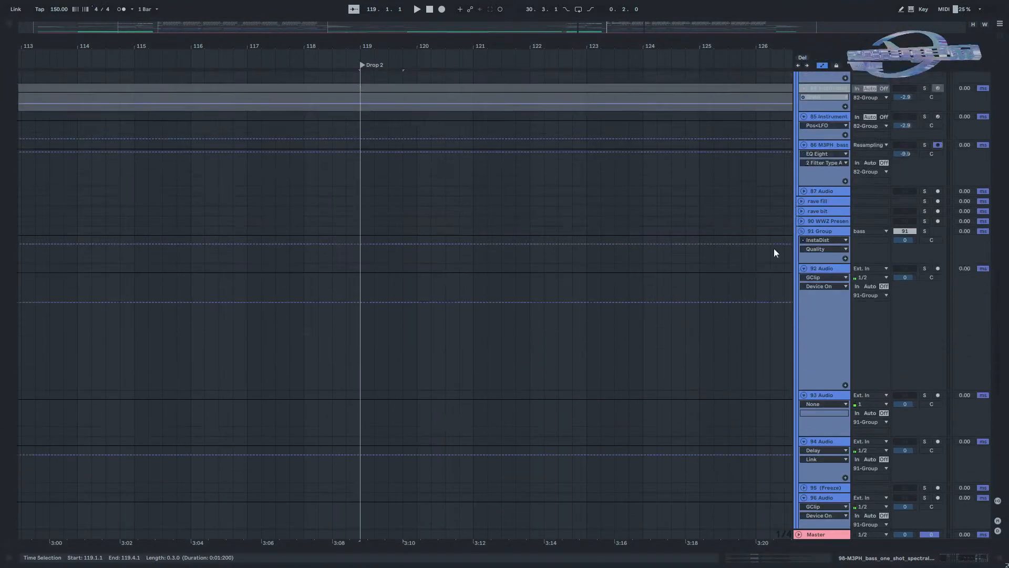
scroll(820, 242, "up", 8)
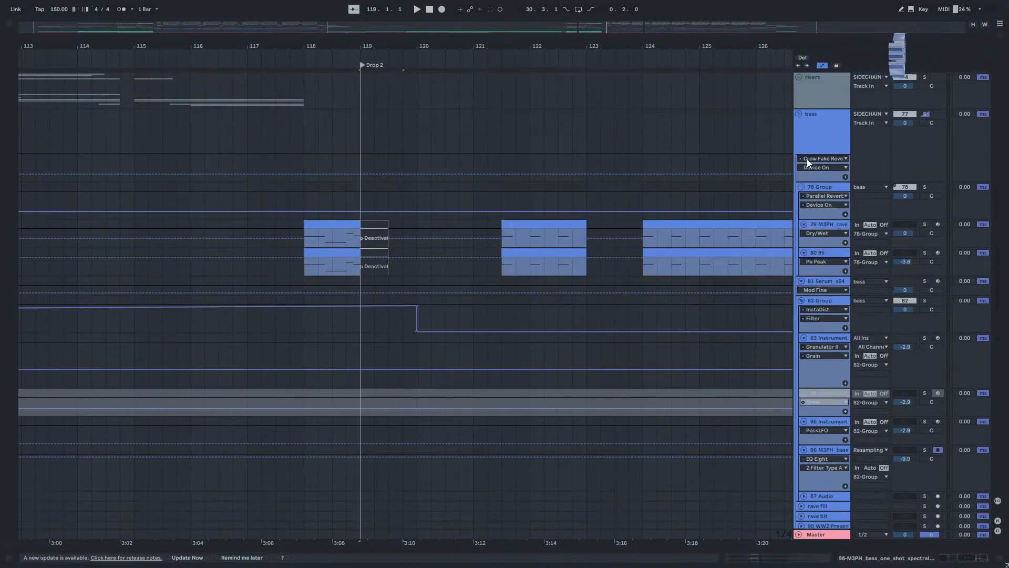
left_click(800, 150)
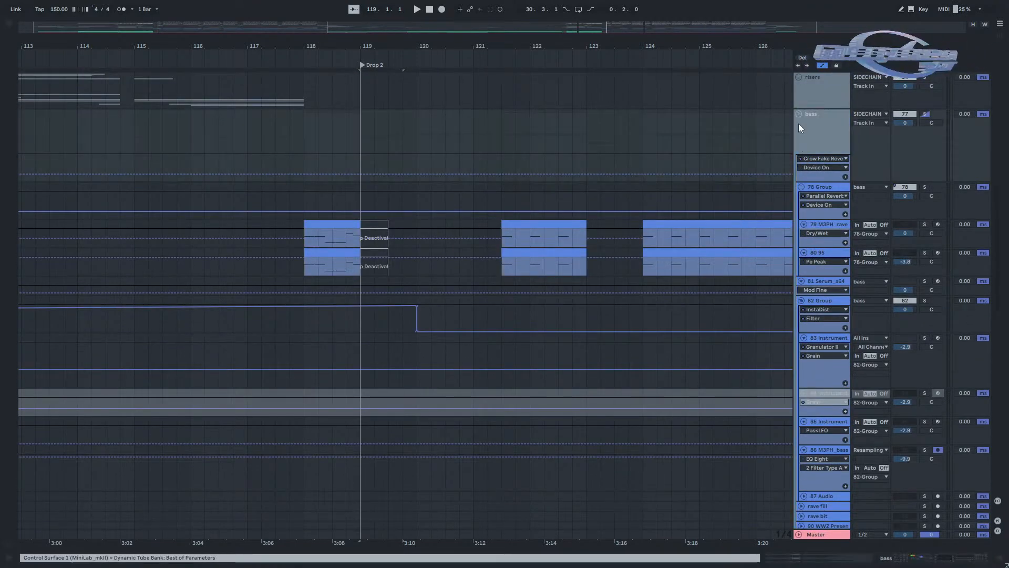
left_click(799, 114)
scroll(765, 158, "up", 6)
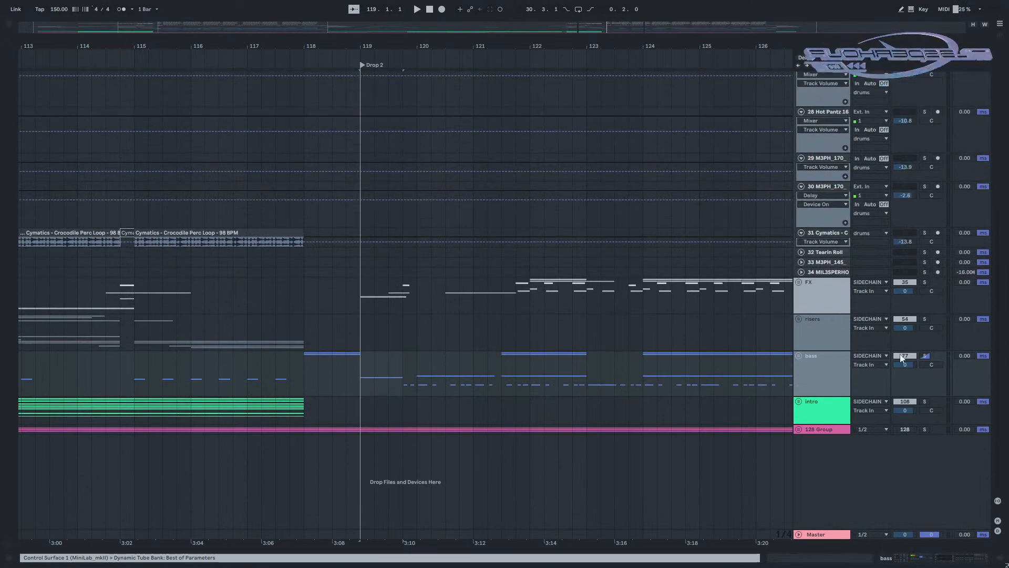
left_click(925, 357)
key("space")
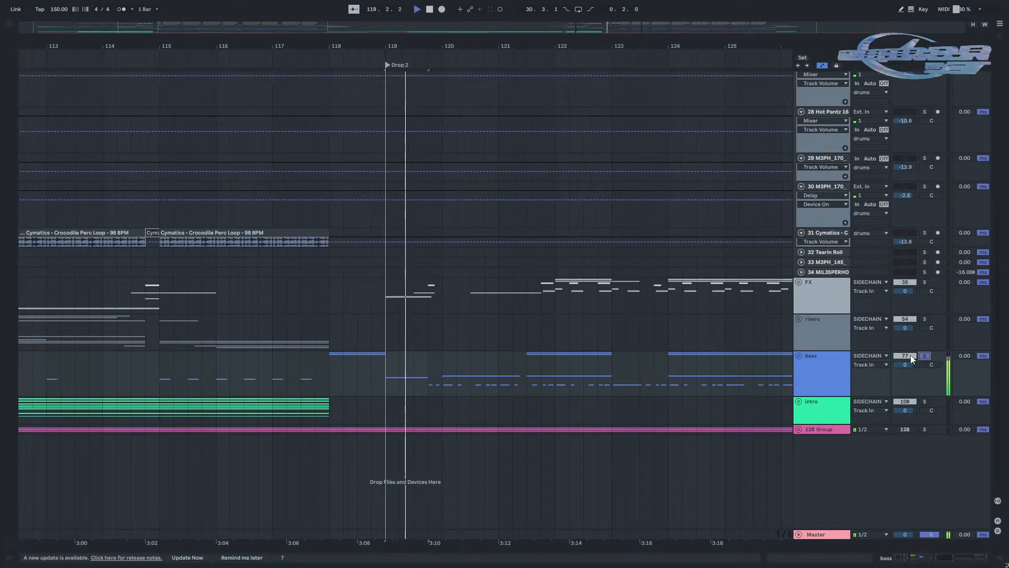
Unfold the bass group and its 100 Group, and zoom in on the one-shot clips around 119.4.
left_click(798, 356)
scroll(753, 354, "down", 10)
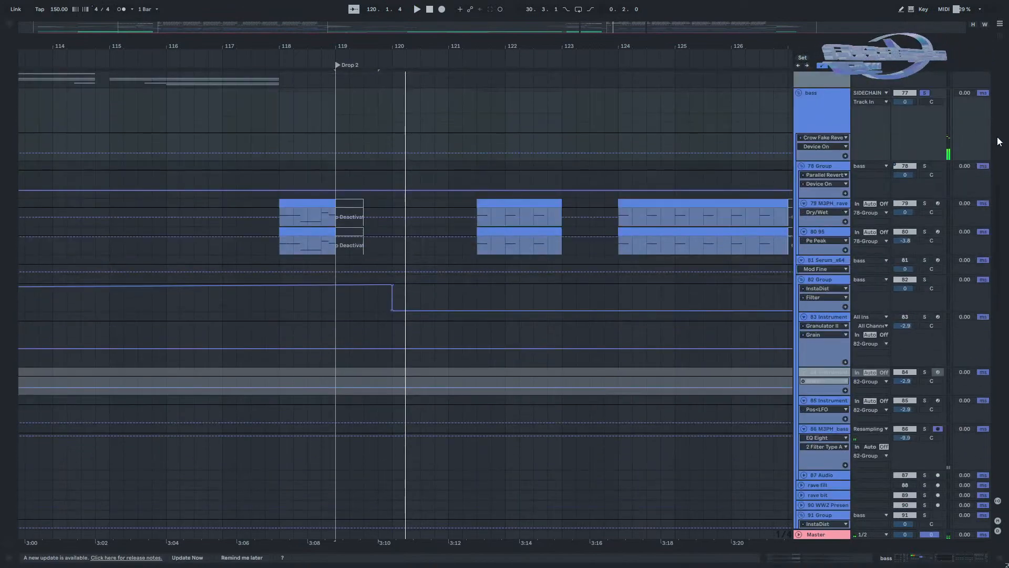
scroll(762, 288, "down", 10)
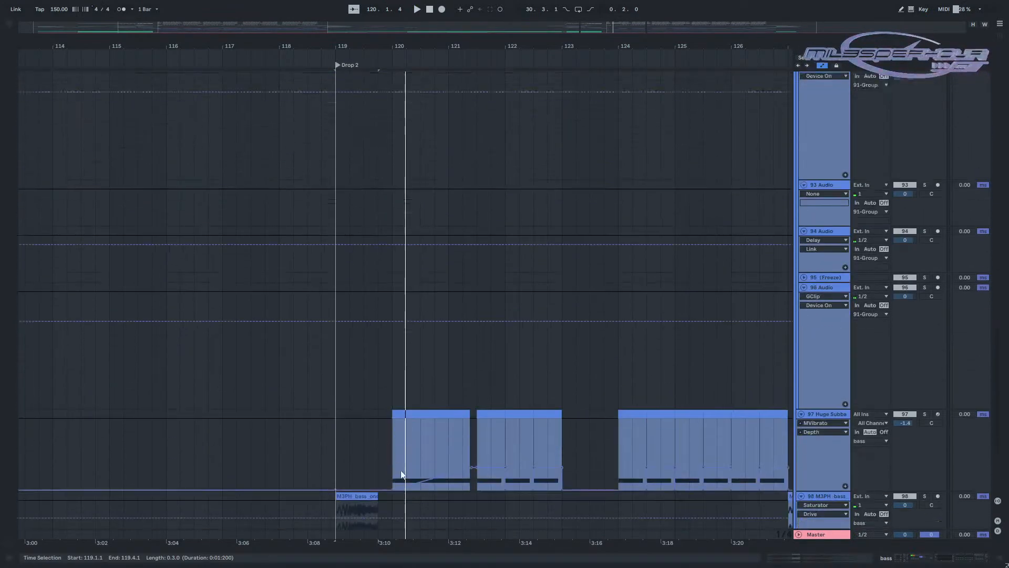
scroll(400, 463, "down", 5)
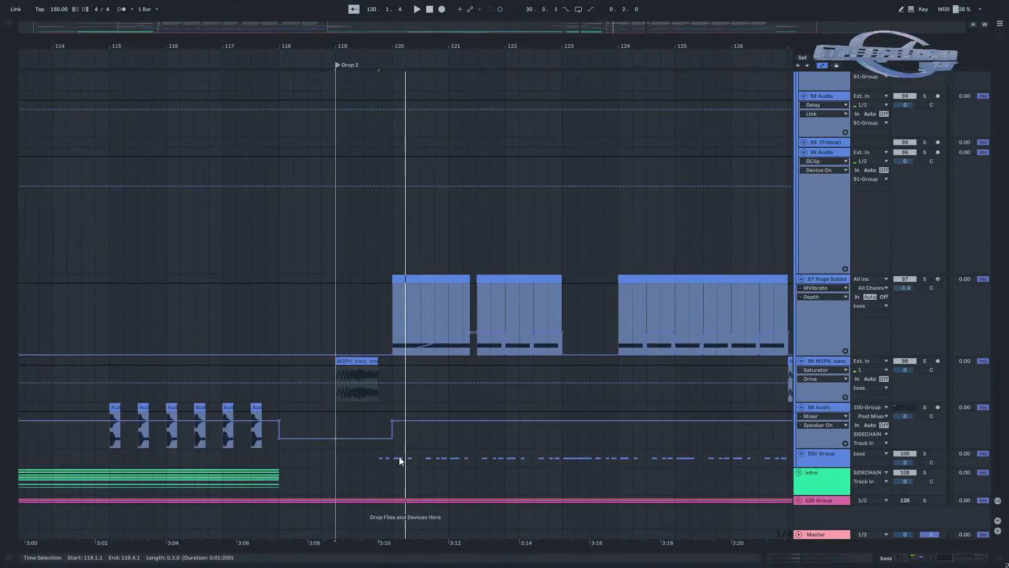
left_click(802, 454)
scroll(400, 465, "up", 6)
scroll(434, 472, "down", 3)
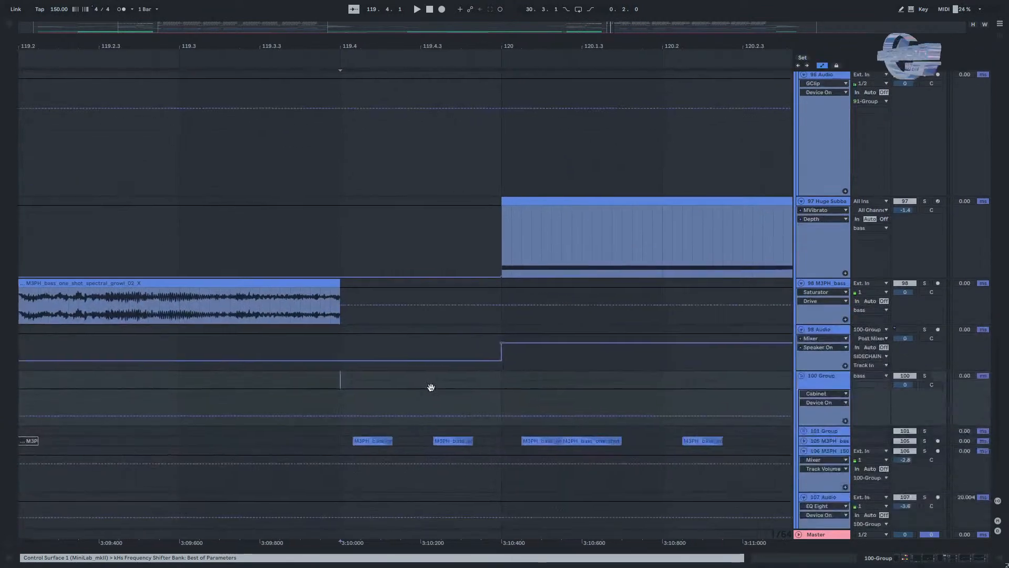
scroll(431, 387, "down", 1)
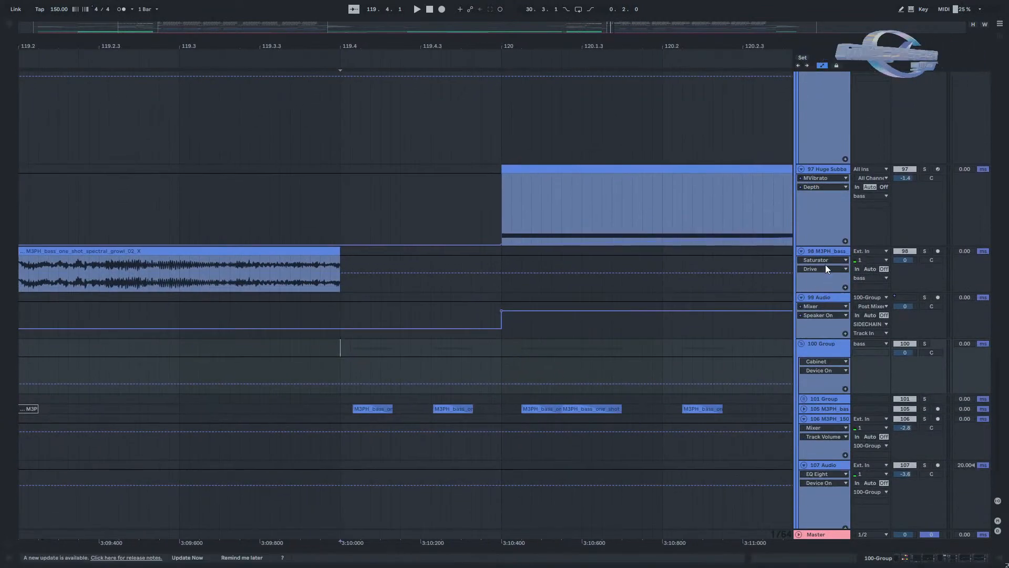
Examine the device chains of track 98 M3PH_bass and track 99 Audio.
left_click(819, 251)
scroll(824, 302, "down", 2)
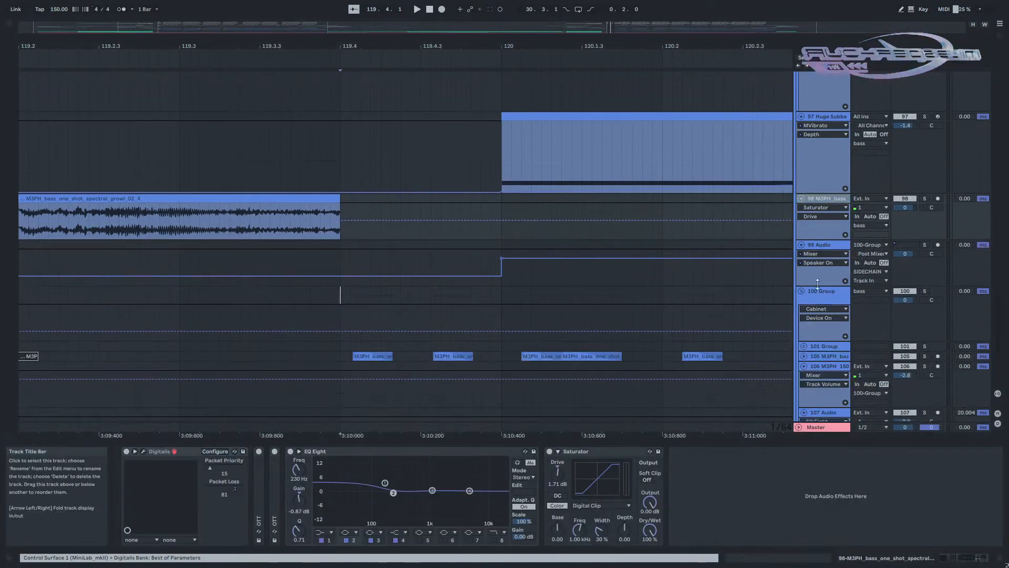
left_click(819, 246)
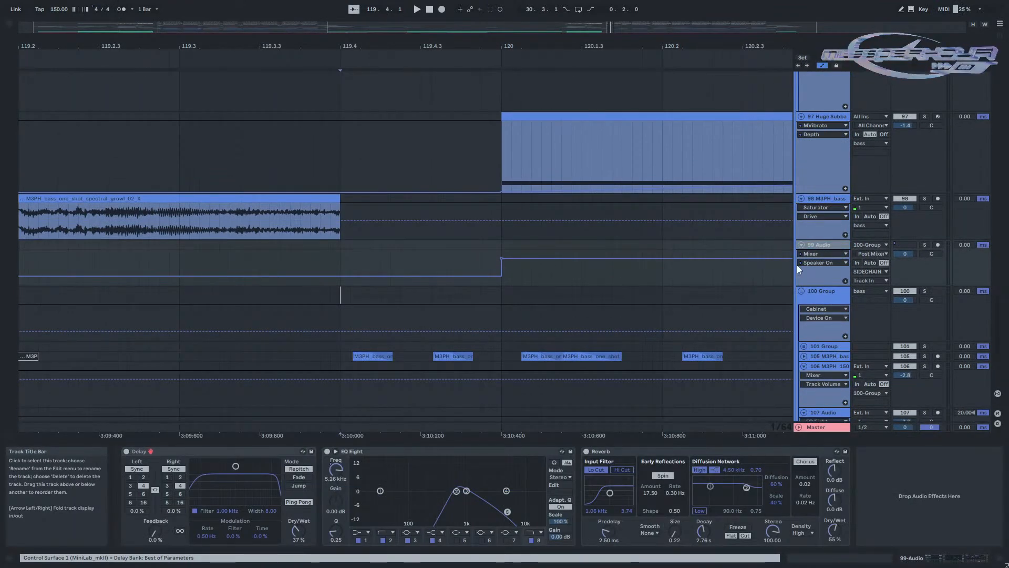
Insert an audio track below 99 Audio, copy the M3PH_bass_one_shot_ubste_X clip near 119.4 into it, and play it soloed.
key("ctrl+t")
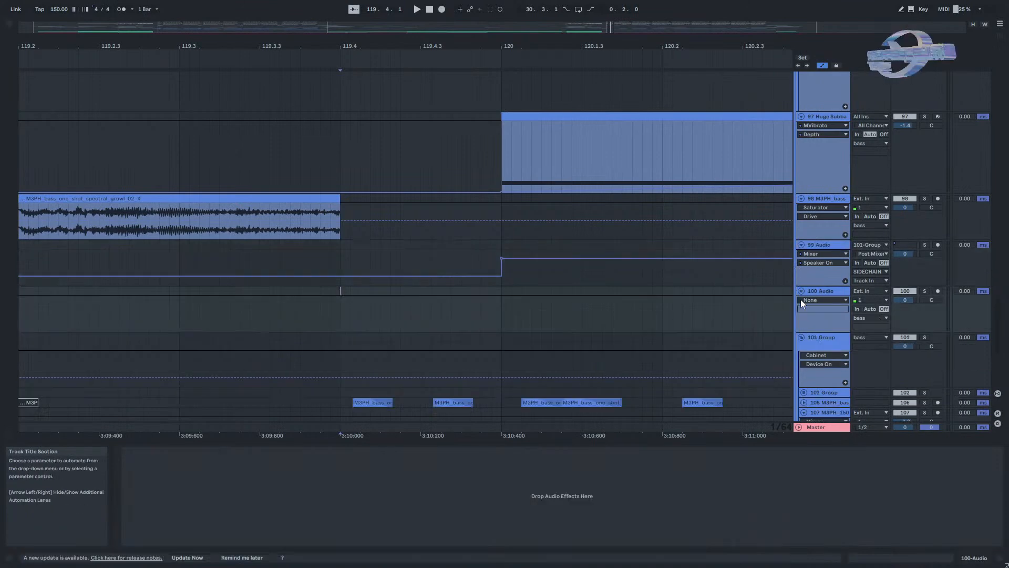
left_click_drag(380, 398, 370, 308)
left_click(926, 290)
key("space")
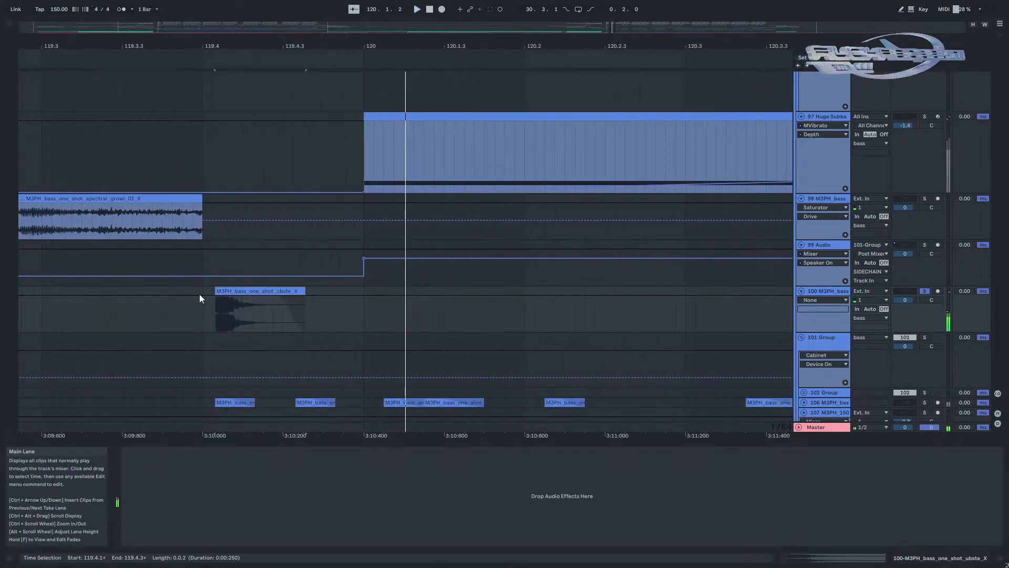
Inspect the copied ubste one-shot in the clip view and delete it from the new track.
left_click(256, 291)
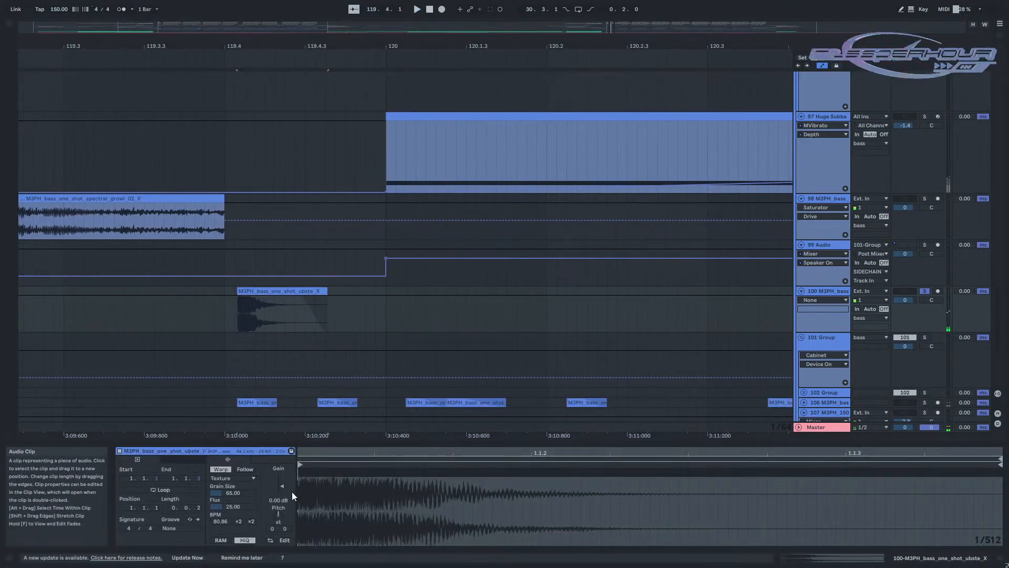
mouse_move(305, 454)
left_mouse_down()
mouse_move(305, 488)
mouse_move(334, 531)
mouse_move(443, 541)
mouse_move(362, 432)
left_mouse_up()
left_click(267, 292)
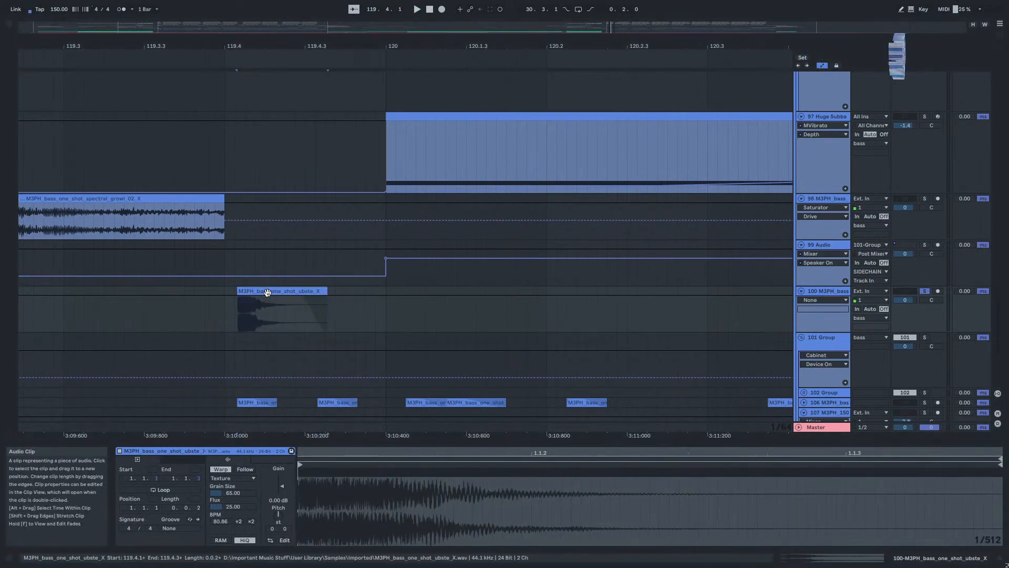
key("Delete")
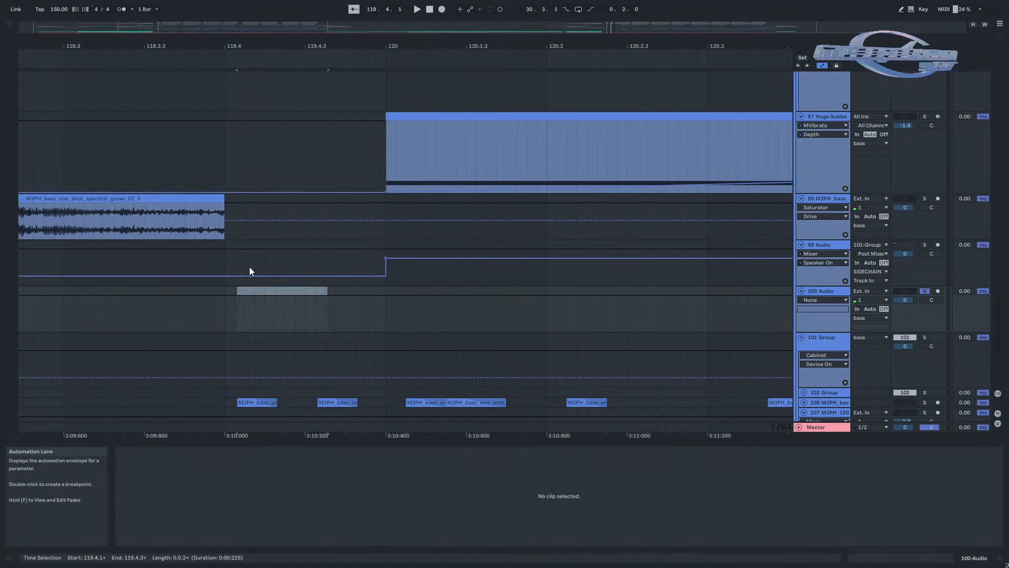
Open the device chain of 101 Group and play the group soloed from 119.4.1.
left_click(234, 305)
scroll(234, 305, "down", 3)
left_click(823, 268)
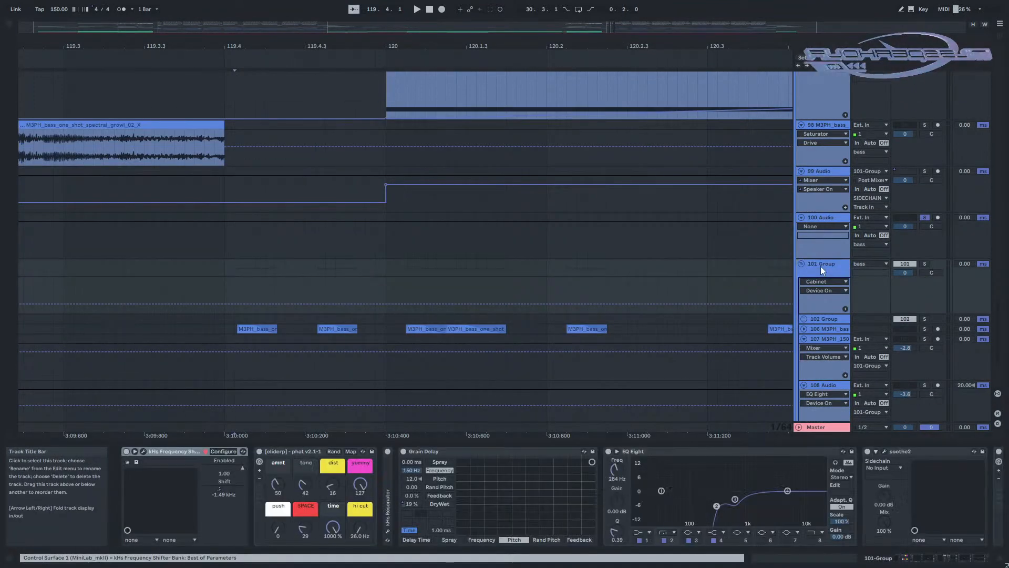
left_click(827, 327)
left_click(824, 273)
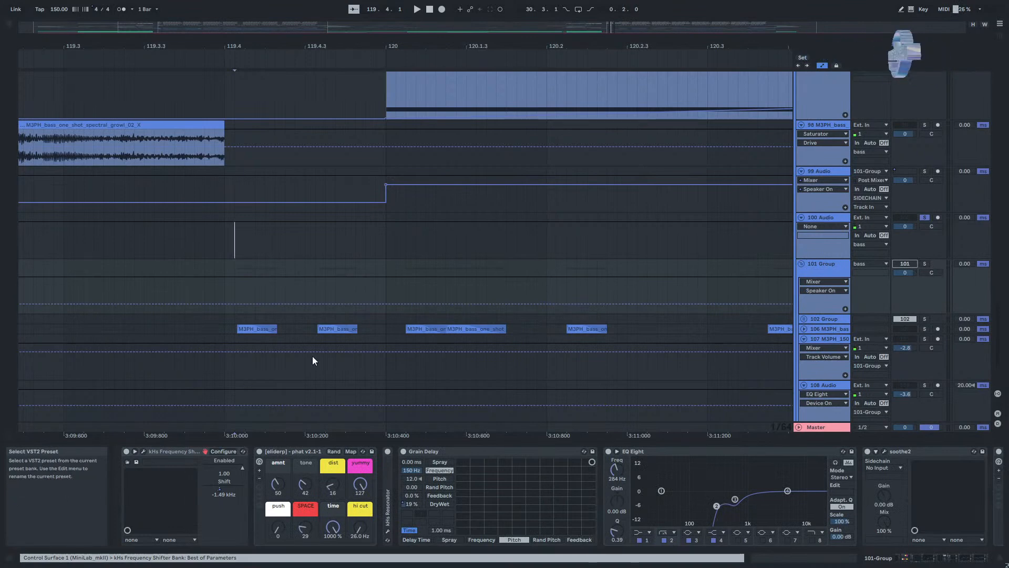
key("space")
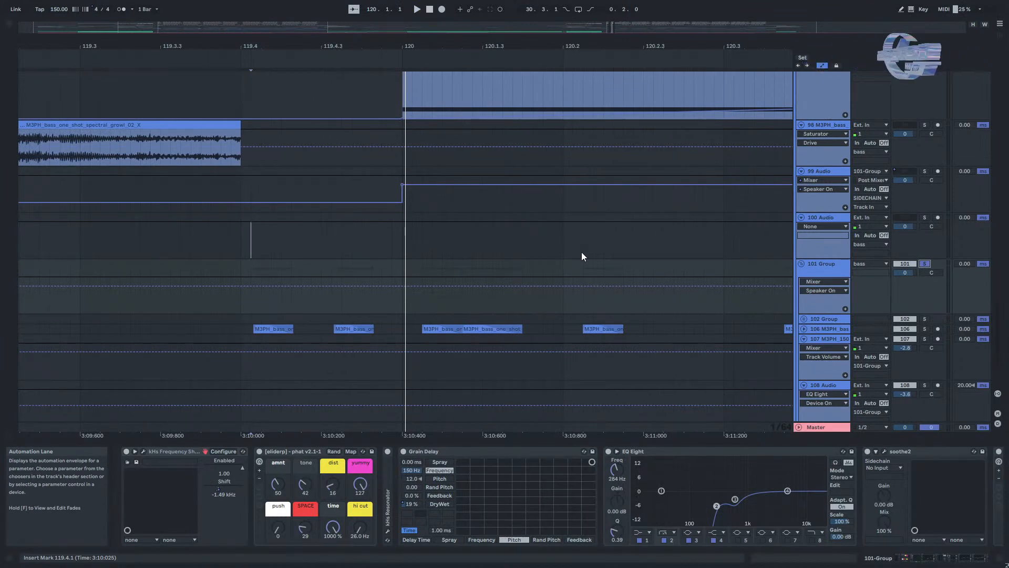
key("space")
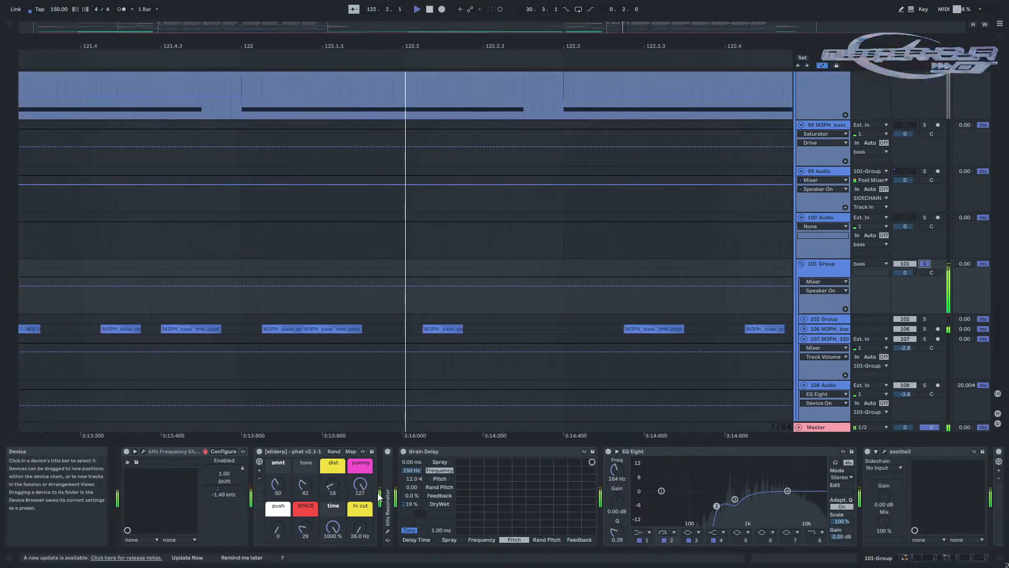
key("space")
scroll(355, 412, "down", 5)
left_click_drag(281, 388, 456, 421)
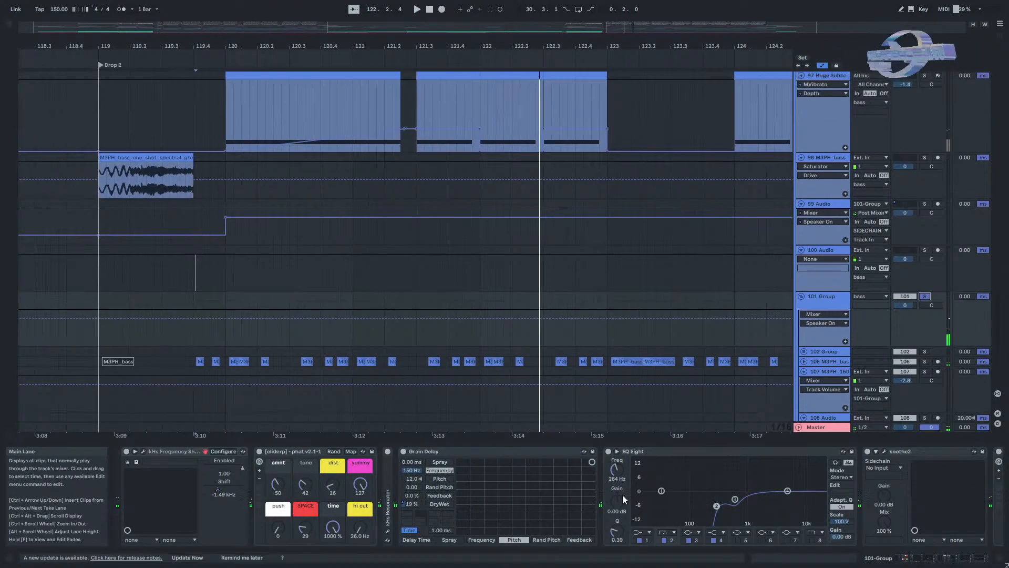
left_click_drag(625, 495, 2, 482)
left_click_drag(465, 520, 817, 534)
left_click_drag(275, 517, 499, 510)
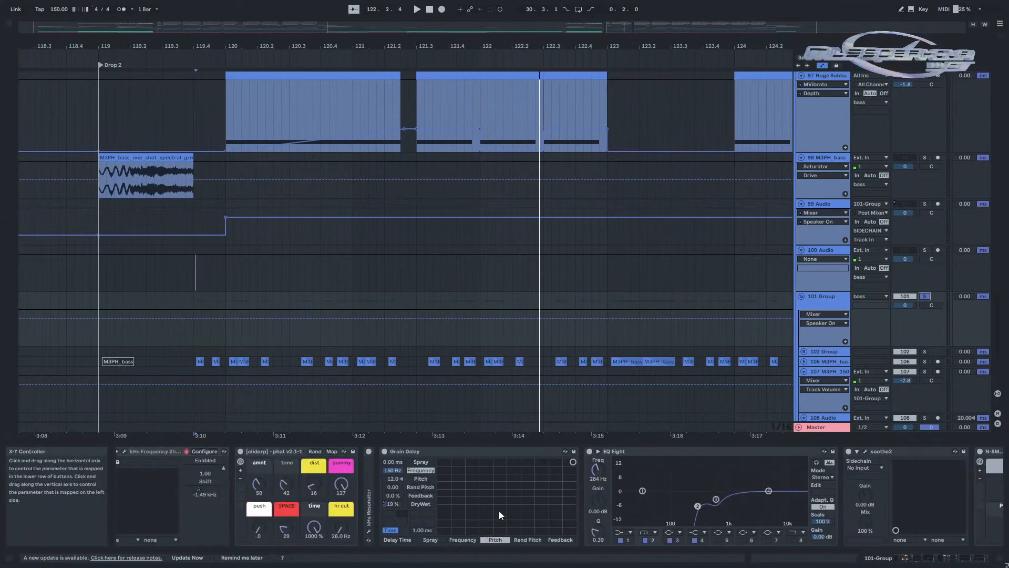
left_click_drag(666, 499, 758, 499)
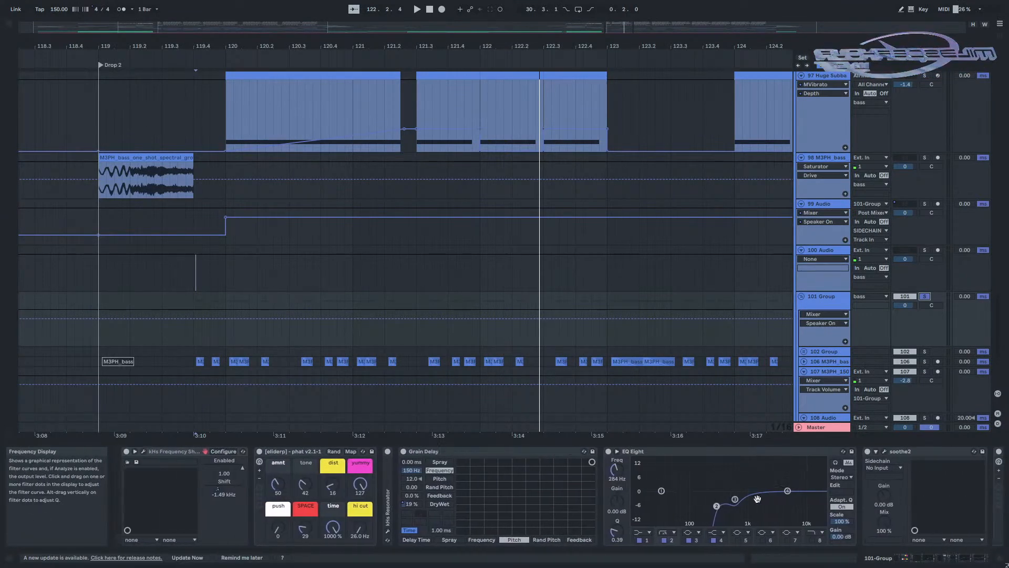
left_click(823, 351)
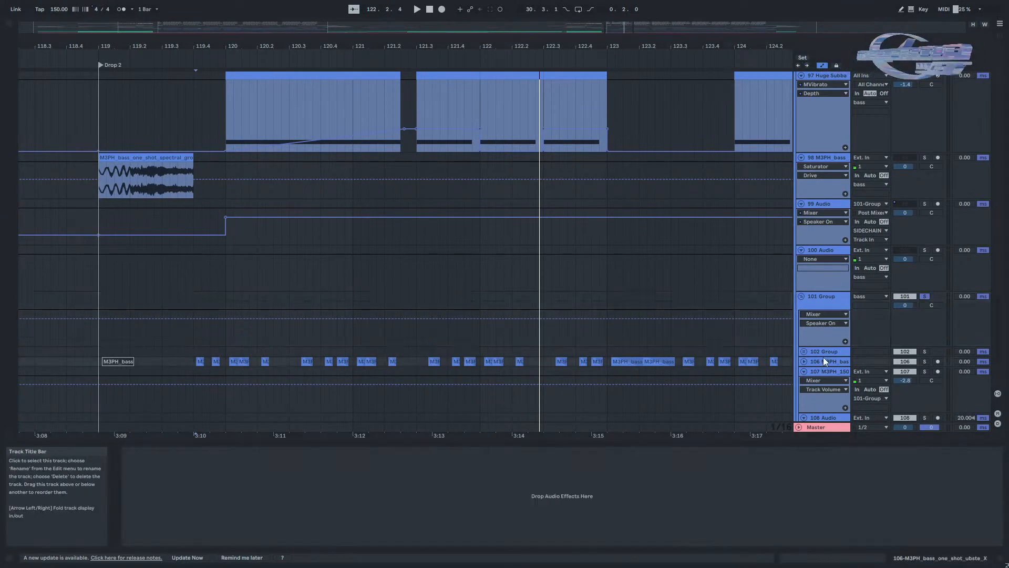
left_click(814, 302)
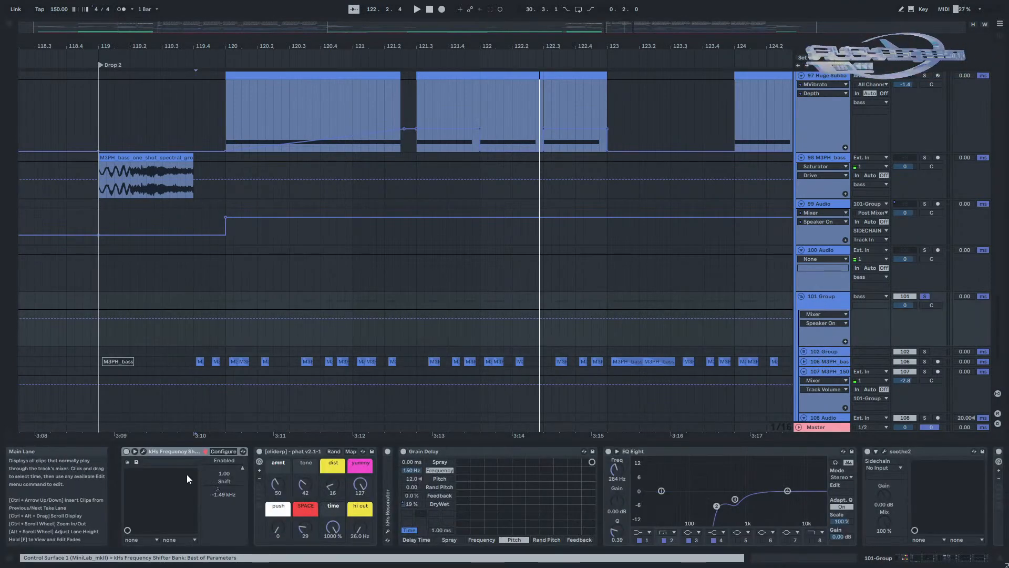
Show the kHs Frequency Shifter's Shift automation on 101 Group and play the group from 119.3.4.
right_click(219, 487)
left_click(190, 345)
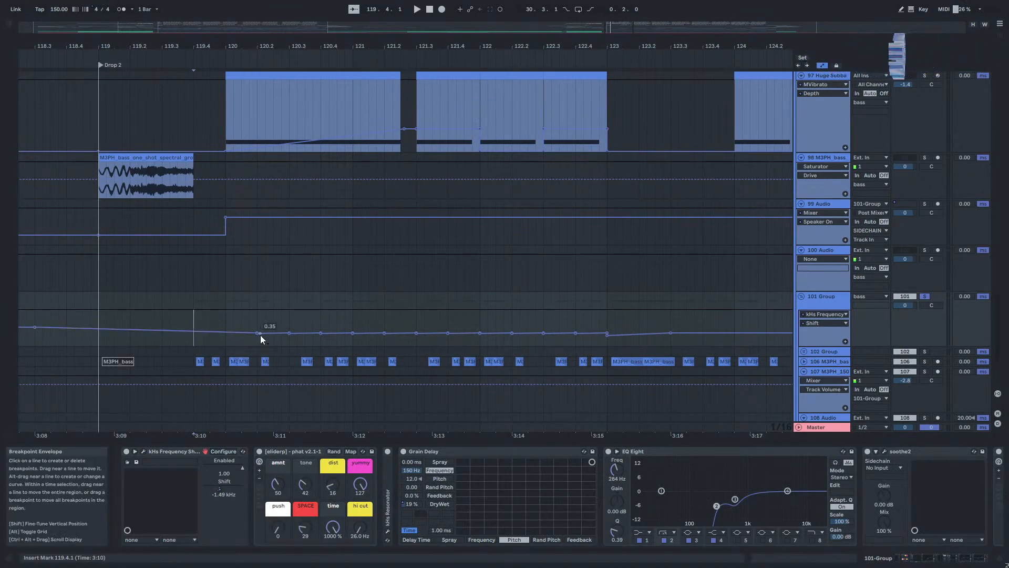
left_click(187, 315)
key("space")
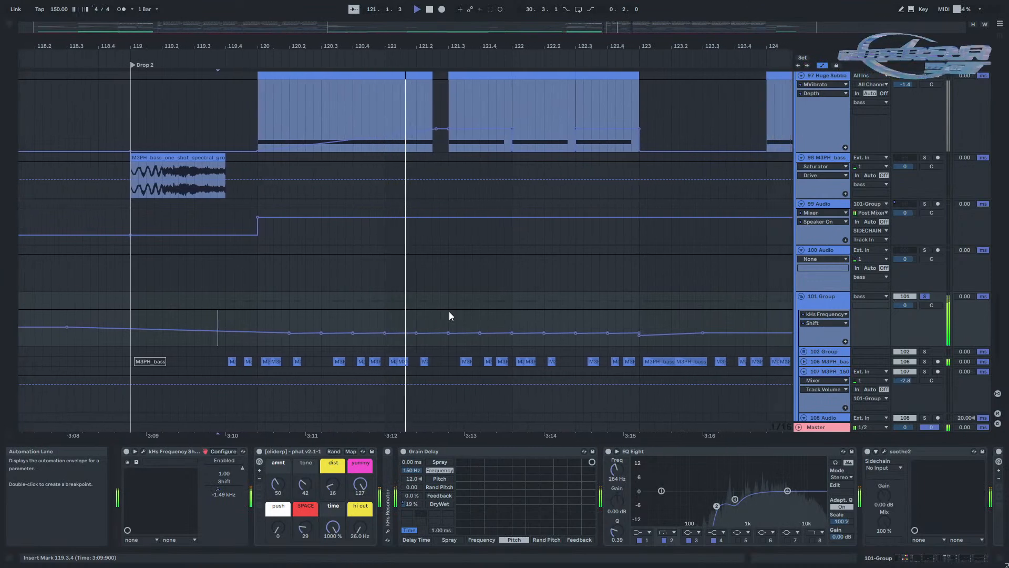
Collapse the Grain Delay and EQ Eight devices in 101 Group's chain during playback.
scroll(450, 300, "down", 1)
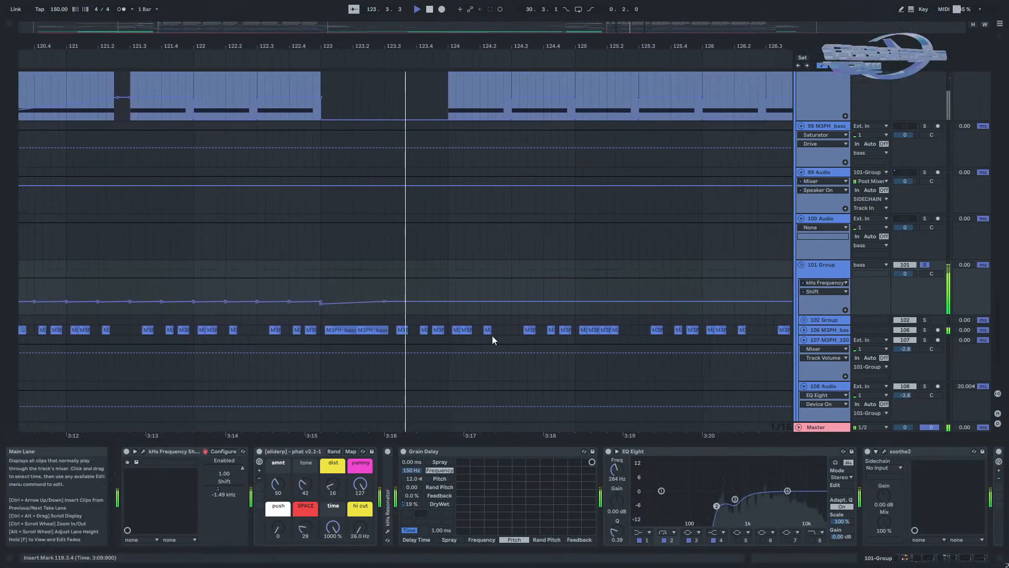
double_click(442, 451)
double_click(442, 451)
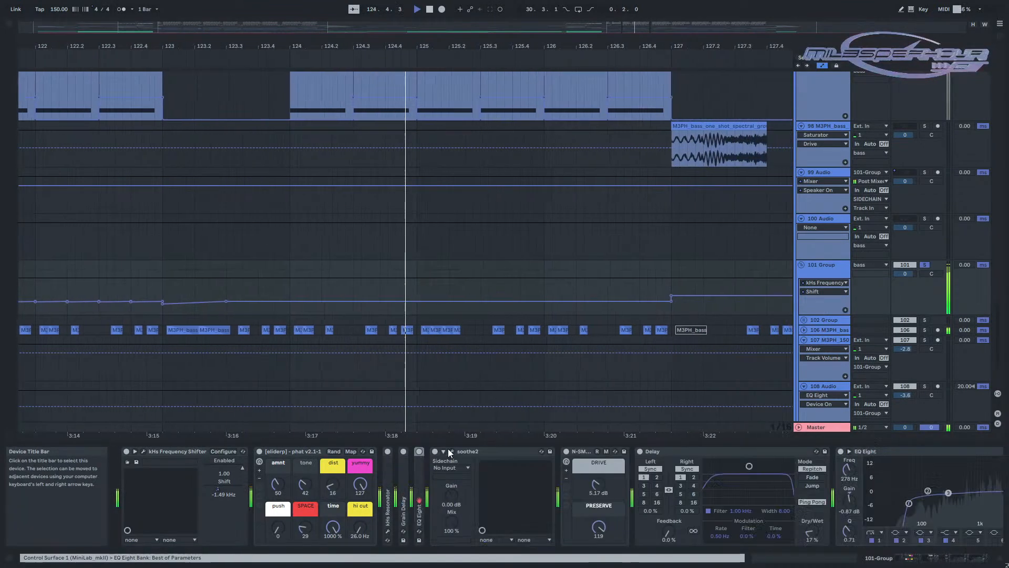
Collapse the soothe2, N-SMART CLIP, Delay and two remaining EQ Eight devices in 101 Group's chain.
double_click(448, 450)
double_click(471, 451)
double_click(474, 451)
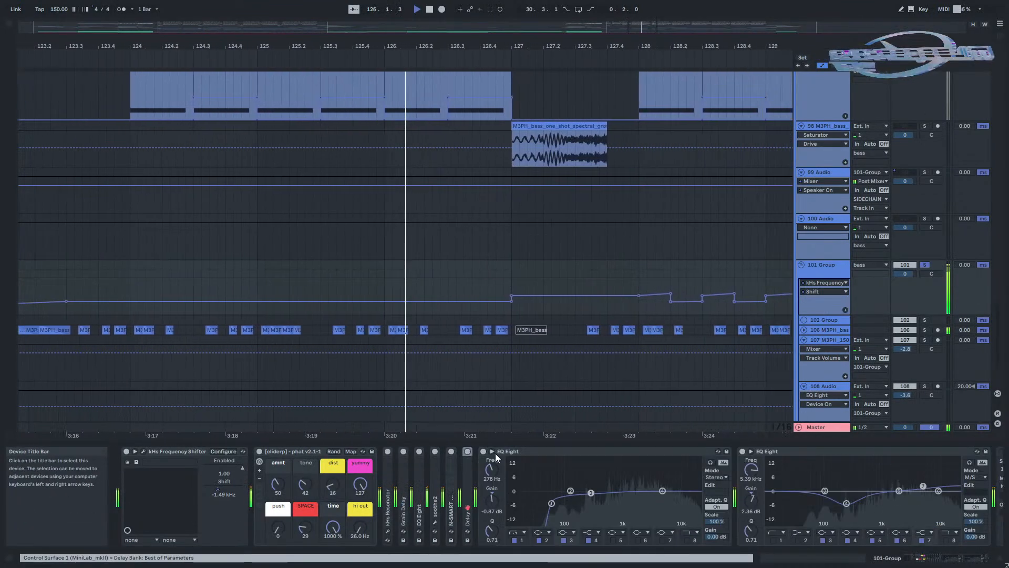
double_click(495, 452)
double_click(544, 450)
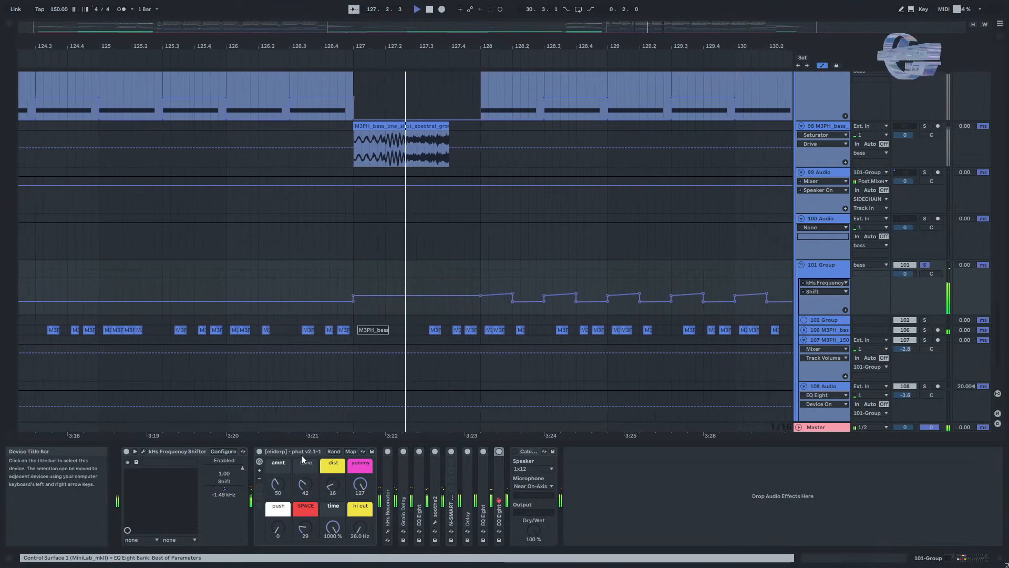
Stop playback, deactivate all devices in 101 Group's chain and place the insert marker at the Drop 2 start, 119.1.1.
left_click(196, 451)
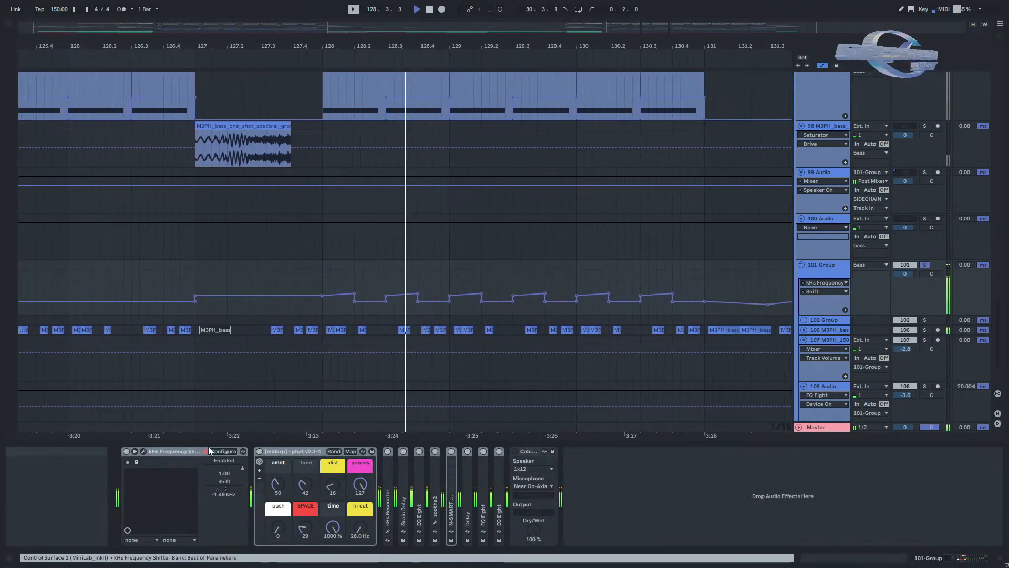
key("space")
left_click(221, 397)
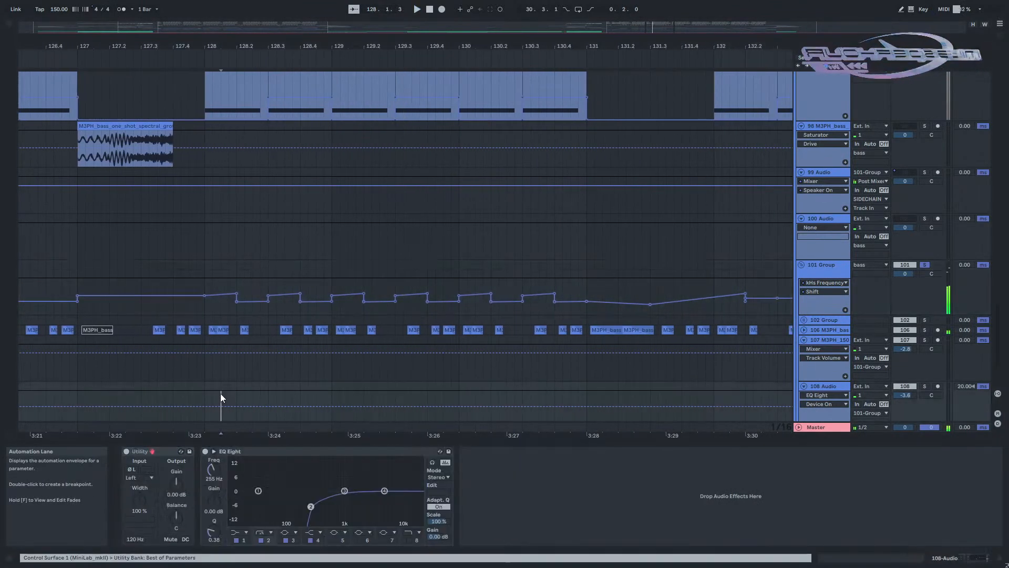
scroll(219, 393, "left", 3)
scroll(404, 289, "left", 6)
scroll(404, 289, "up", 1)
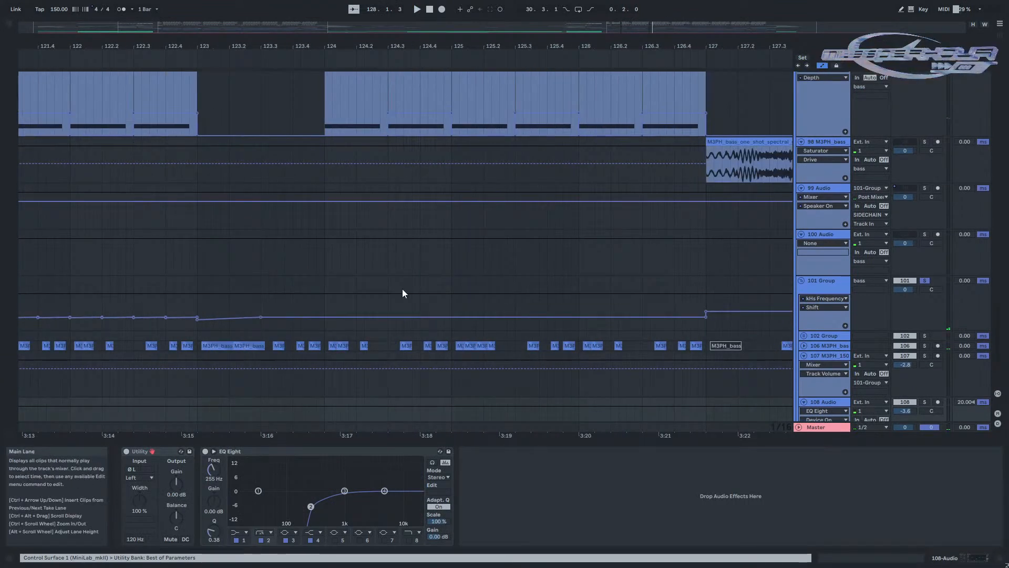
scroll(402, 288, "down", 4)
left_click(841, 286)
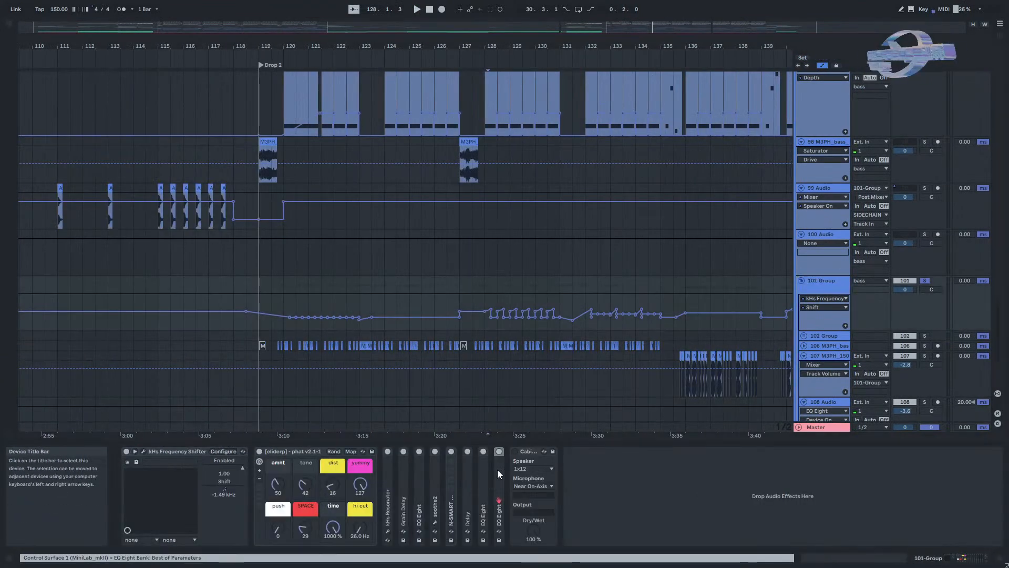
left_click(166, 452)
left_click(260, 336)
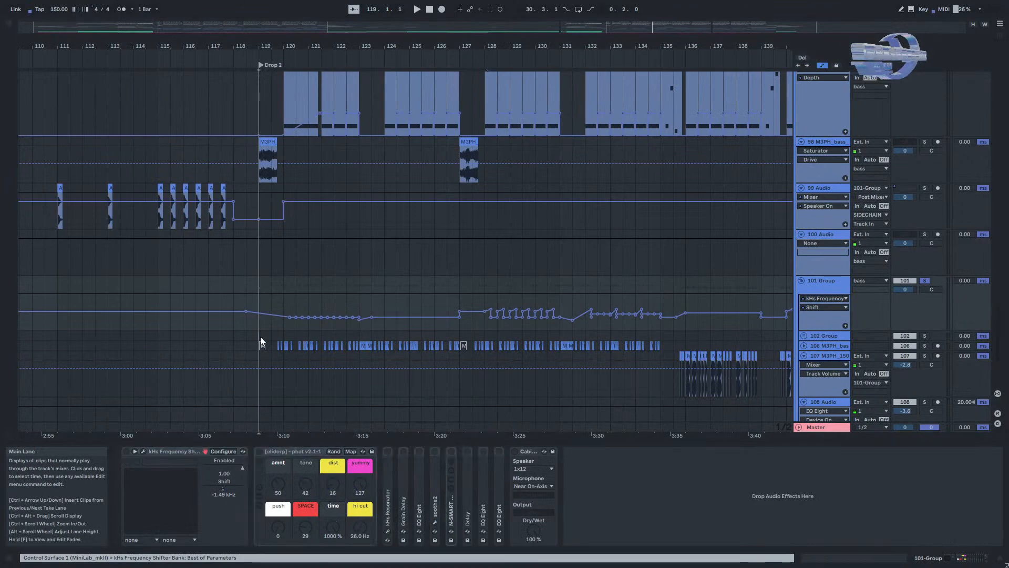
Compare 101 Group's bass with the kHs Frequency Shifter off and on from 119.4.1, leaving the device active.
scroll(273, 333, "up", 1)
scroll(276, 336, "up", 4)
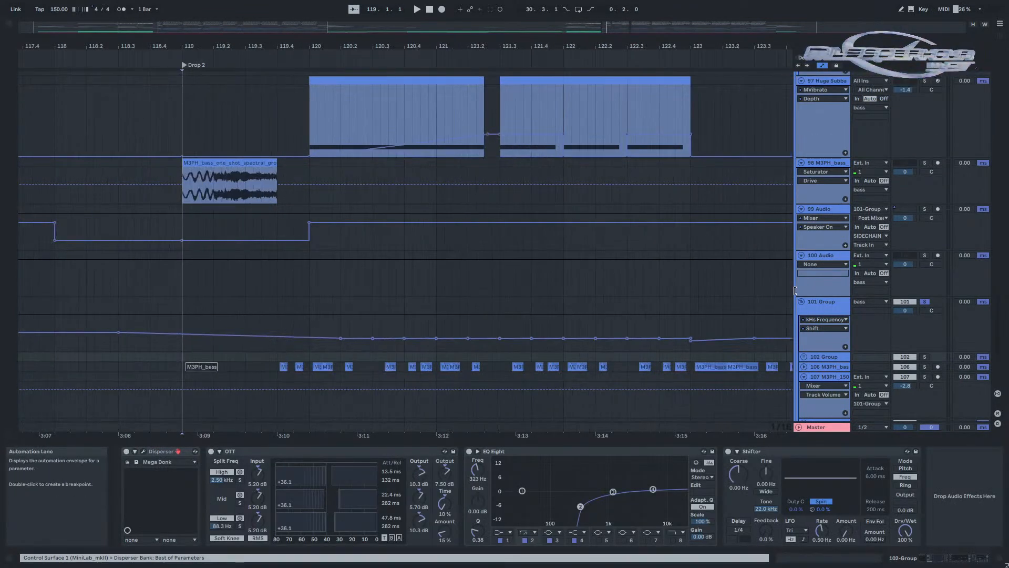
left_click(814, 298)
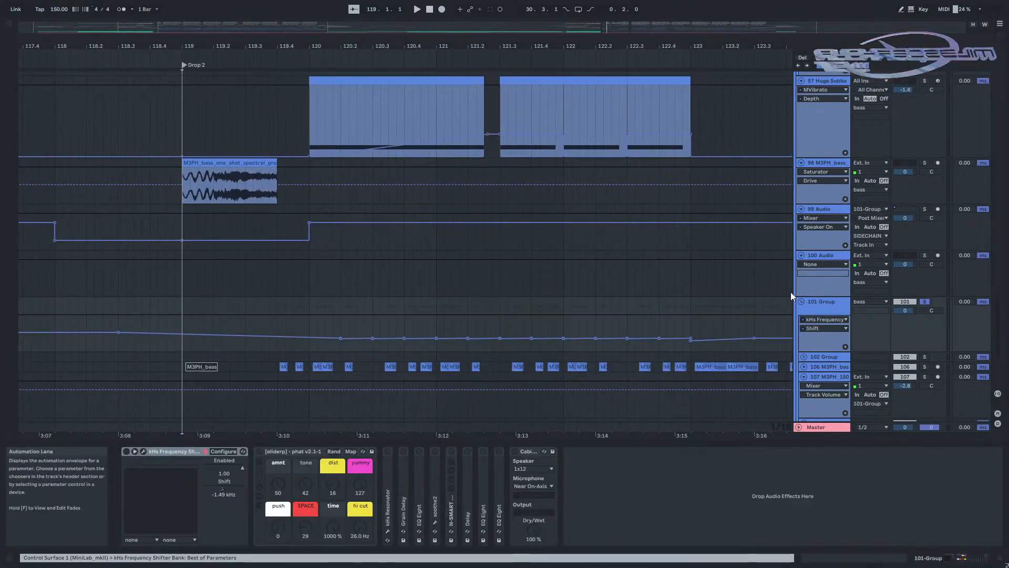
left_click(126, 452)
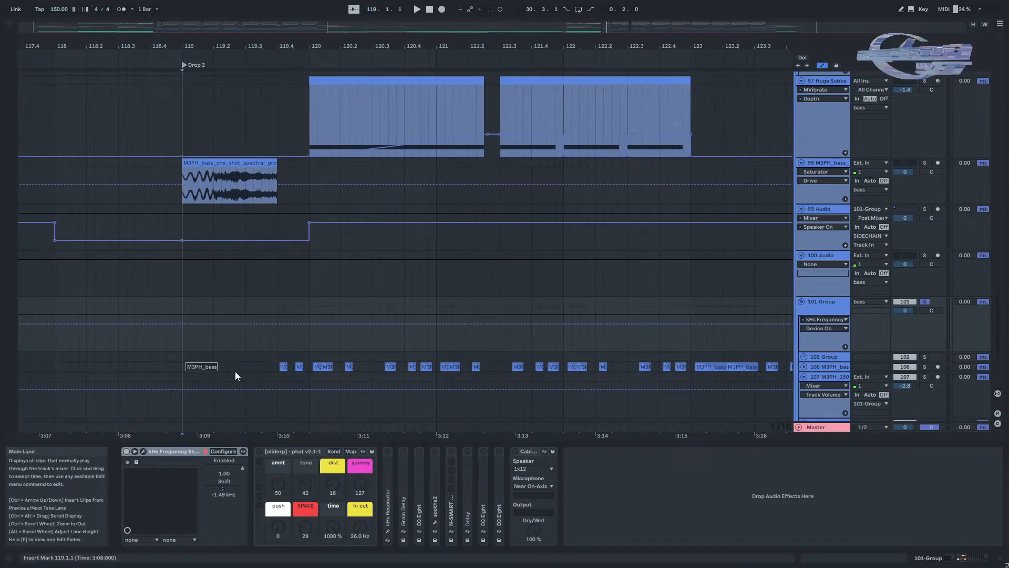
key("space")
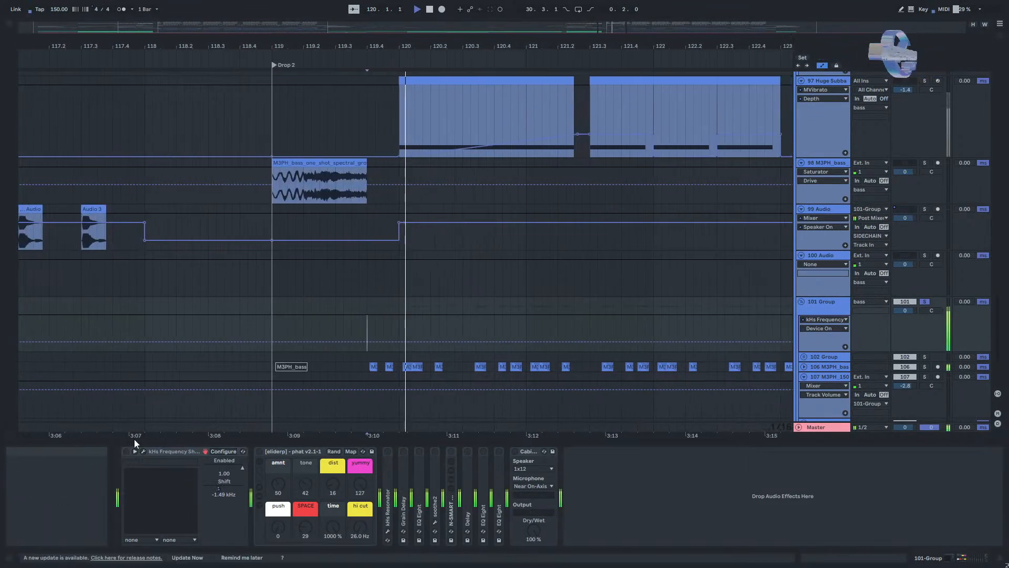
key("space")
left_click(126, 452)
key("space")
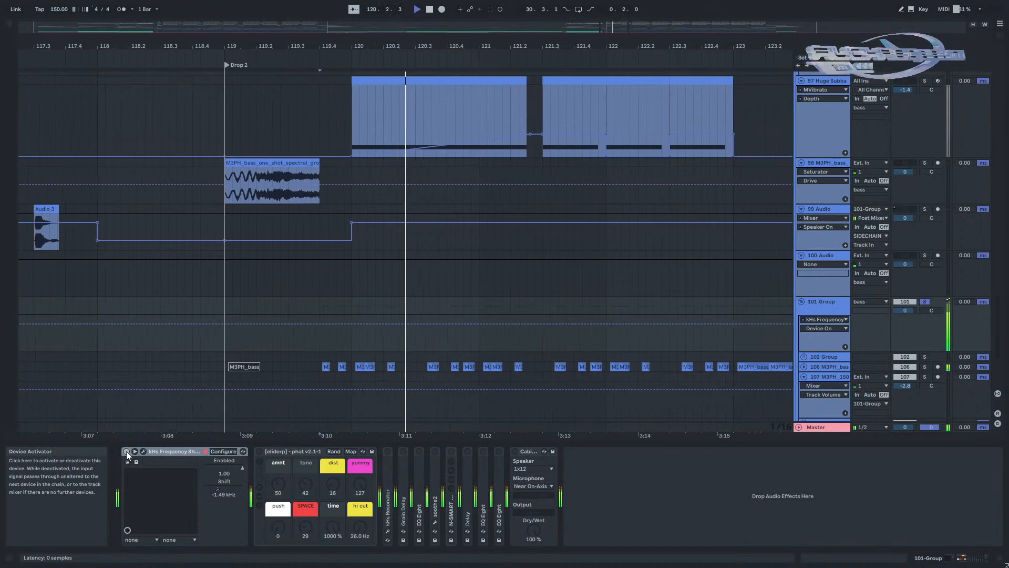
Reactivate the phat v2.1-1 rack and kHs Resonator, check the Resonator's plug-in window during playback, and collapse both devices.
left_click(260, 452)
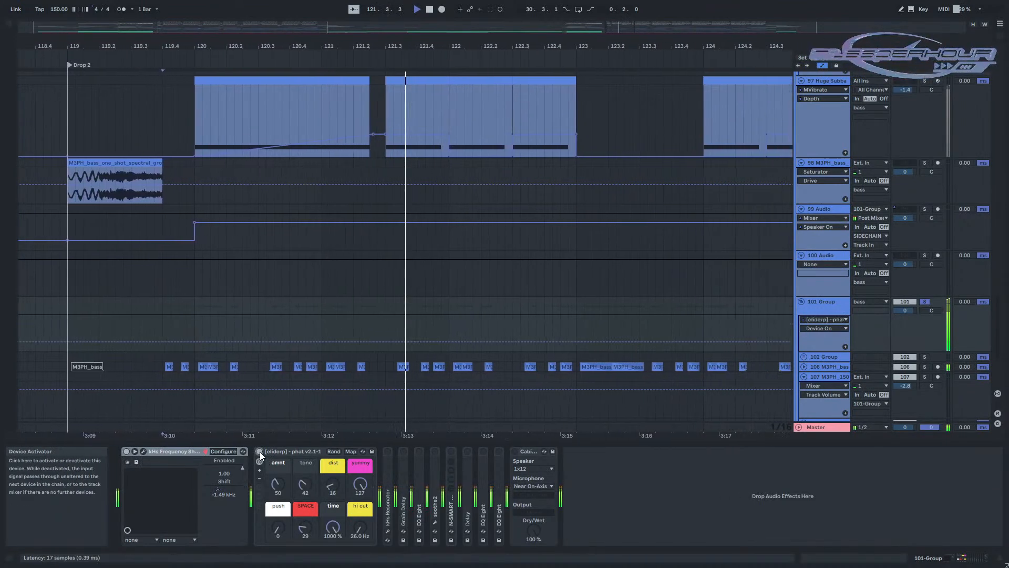
double_click(289, 452)
double_click(276, 478)
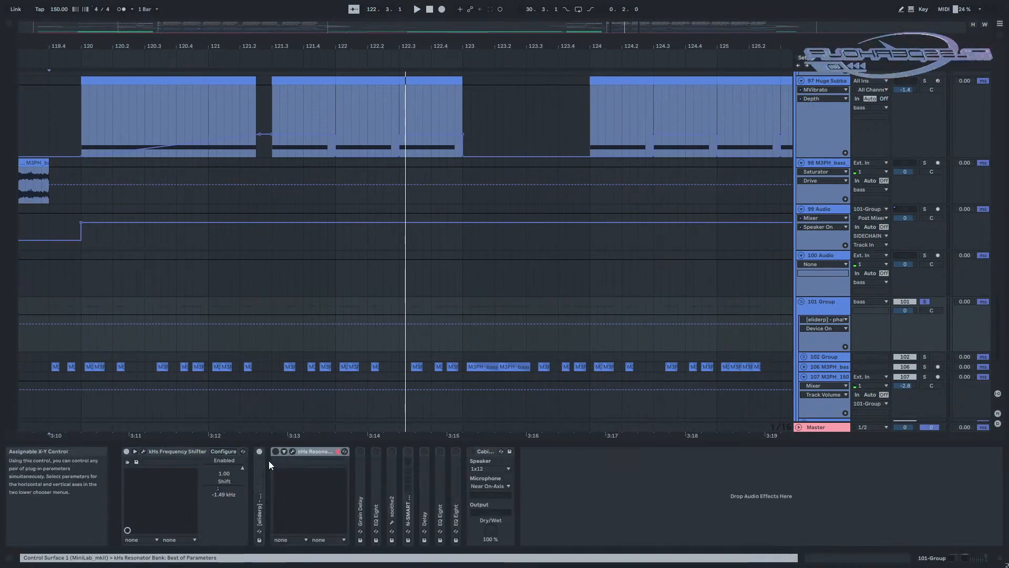
key("space")
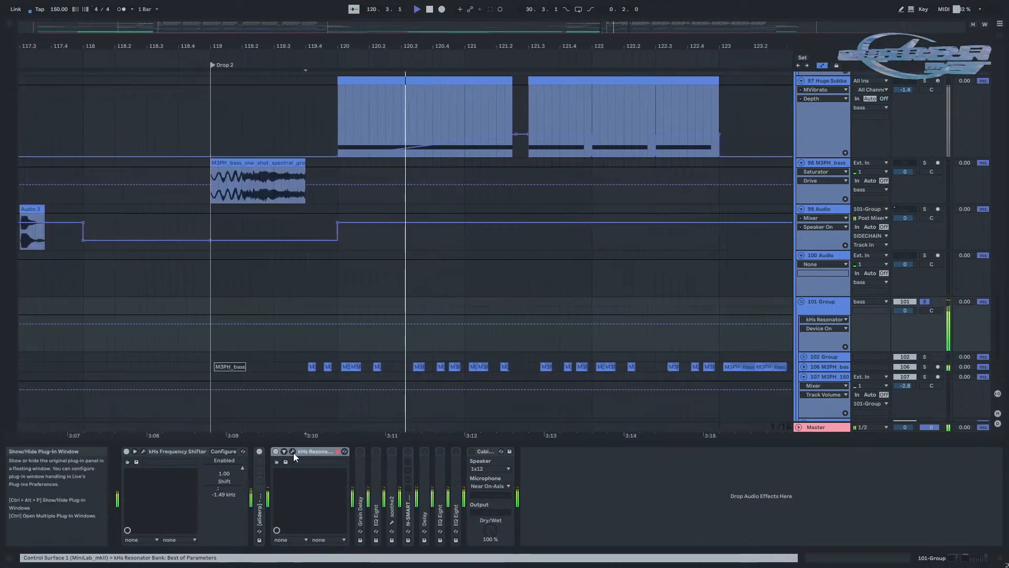
left_click(294, 453)
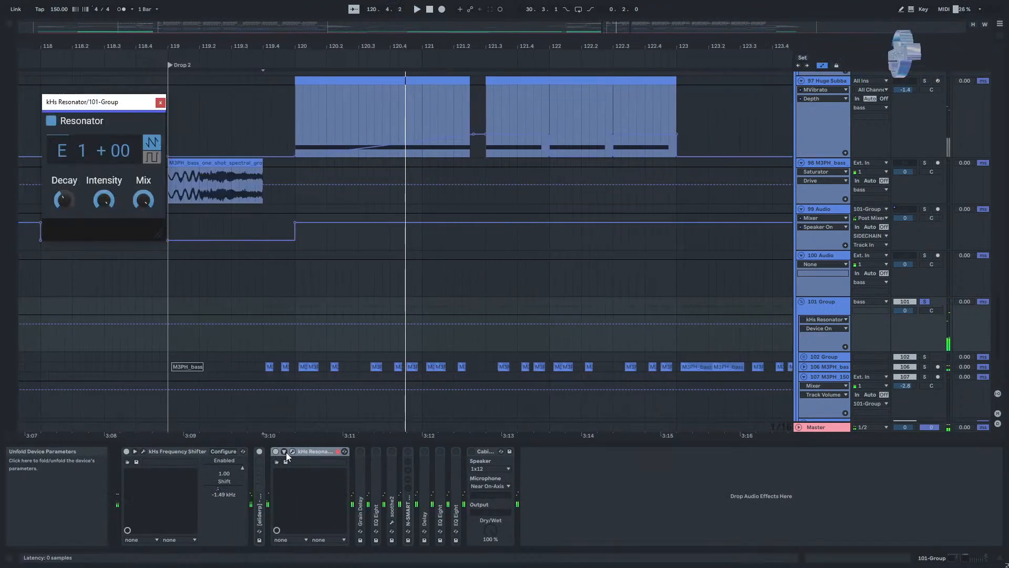
left_click(293, 451)
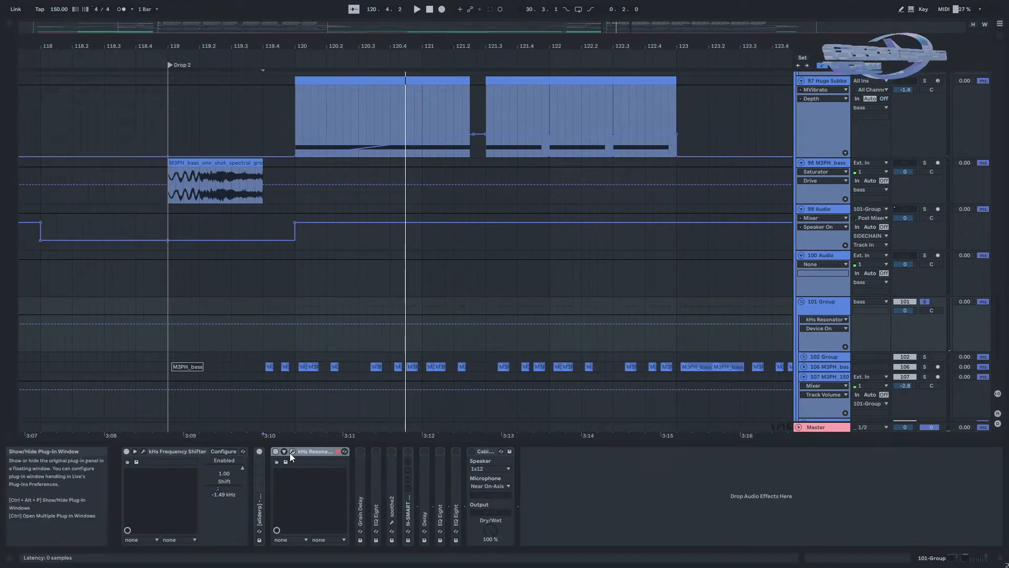
double_click(320, 449)
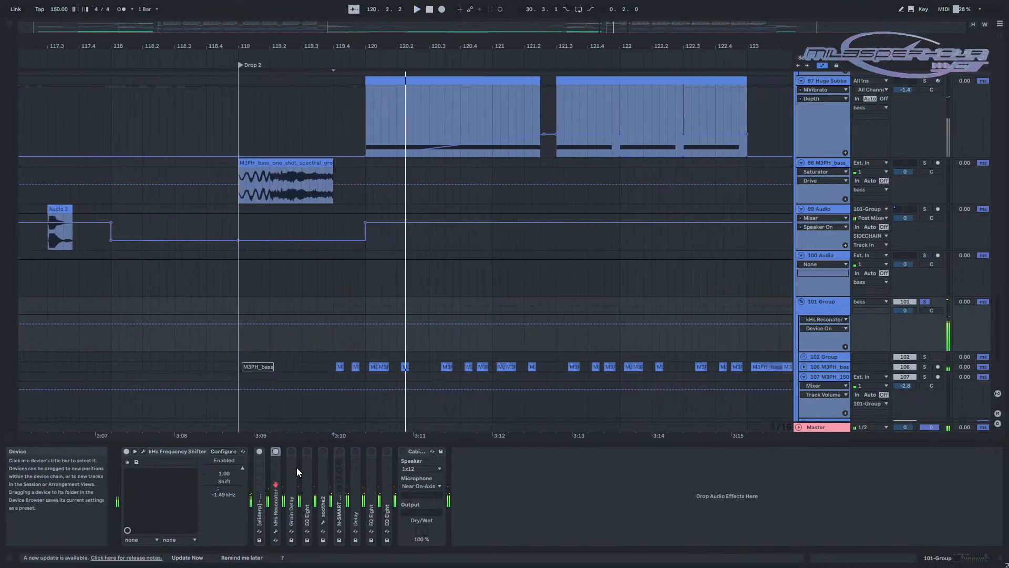
Reactivate the Grain Delay and the EQ Eight after it, audition each during playback and collapse them.
double_click(295, 462)
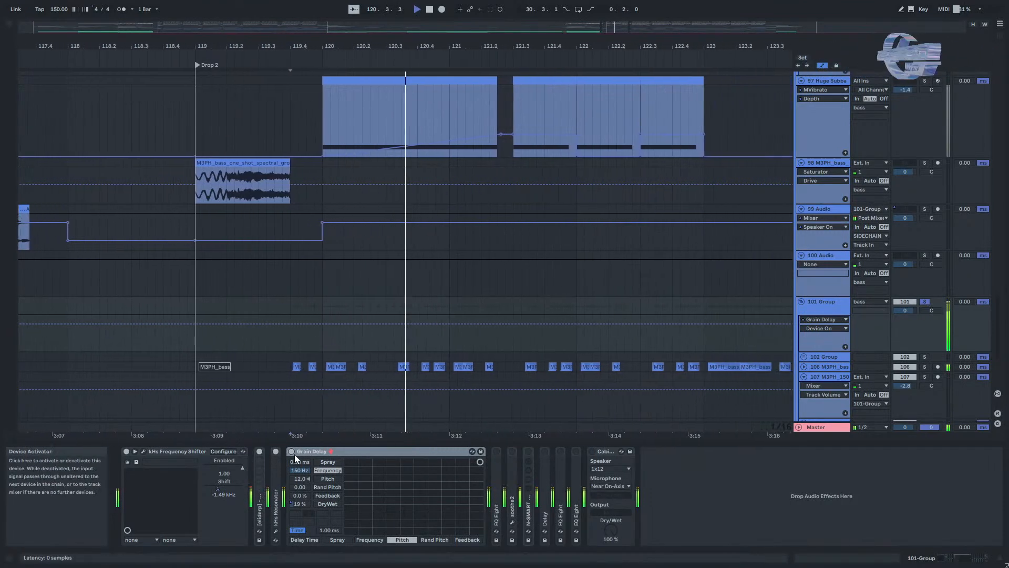
double_click(326, 453)
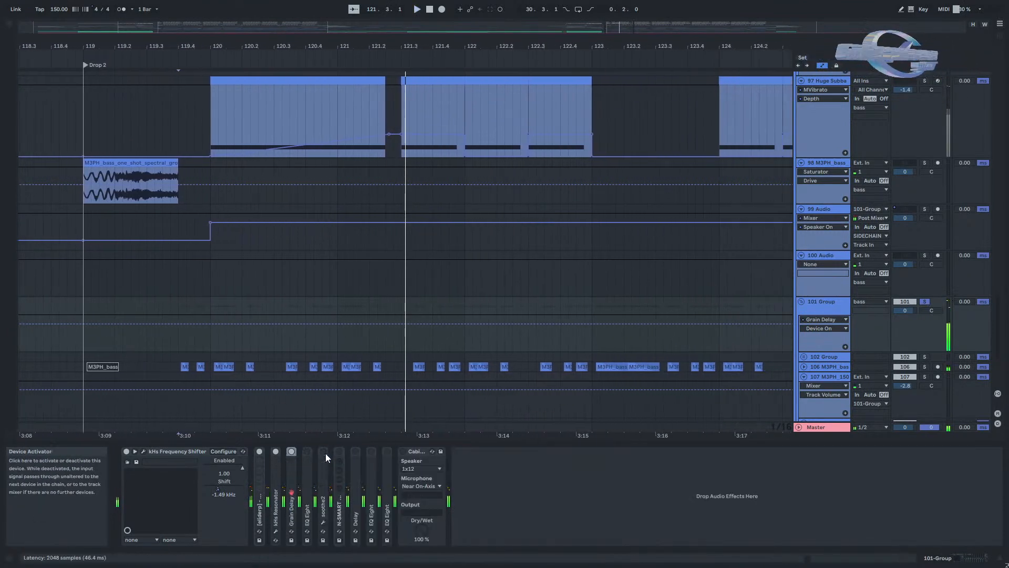
double_click(305, 458)
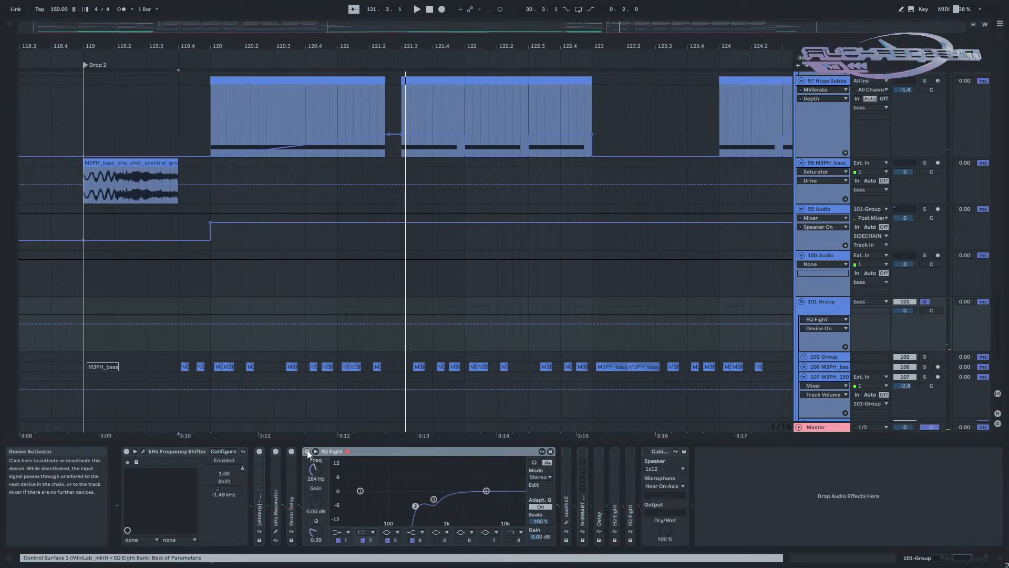
key("space")
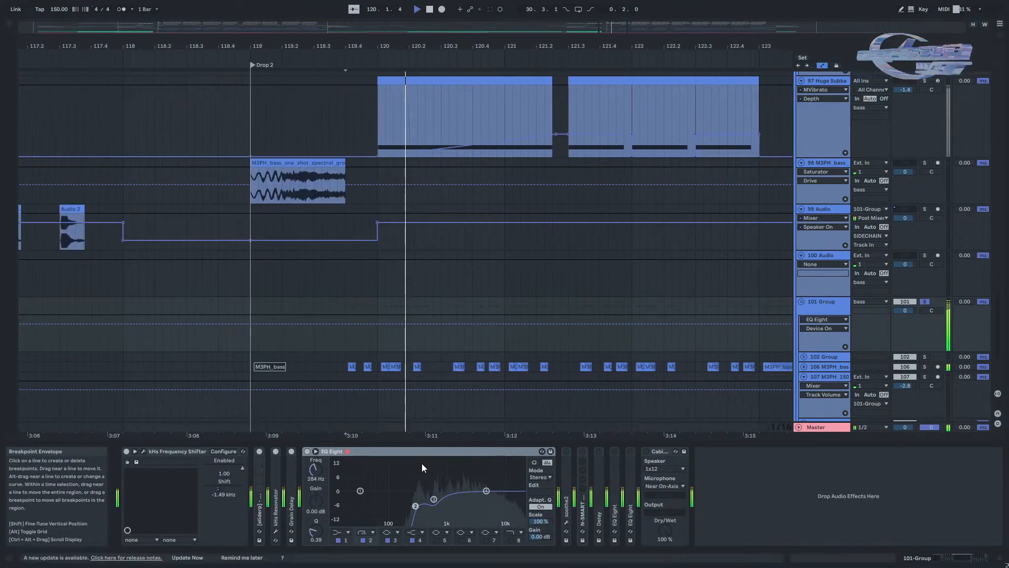
key("space")
double_click(356, 451)
Reactivate soothe2 and the N-SMART CLIP rack, audition the bass, and collapse the rack after viewing its controls.
left_click(322, 452)
left_click(323, 451)
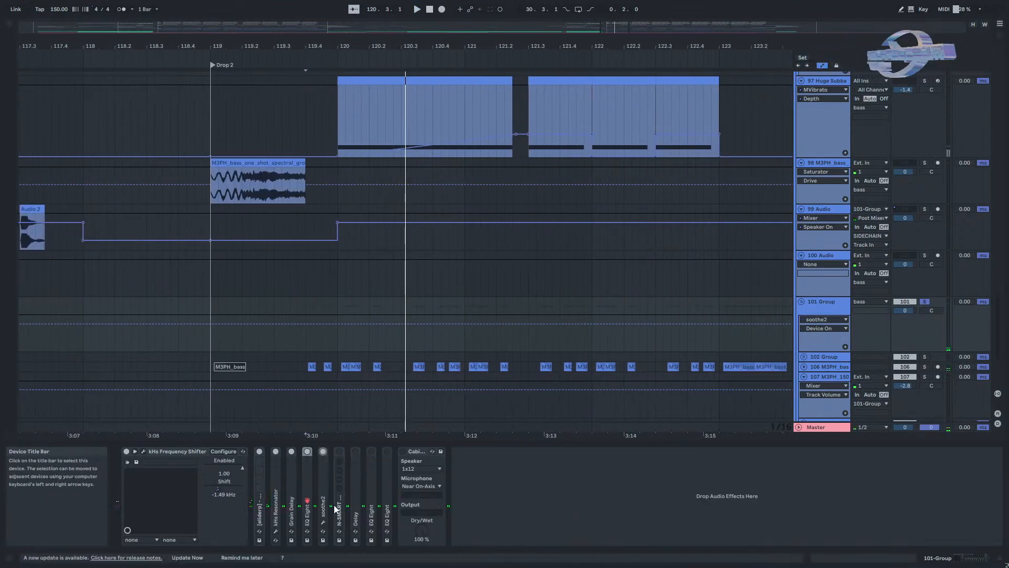
key("space")
left_click(341, 520)
double_click(342, 518)
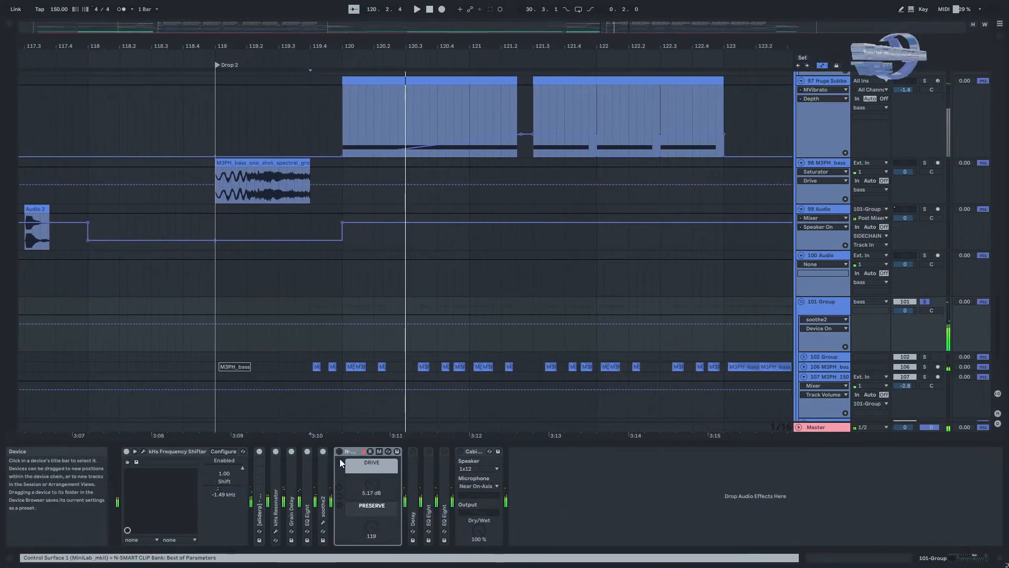
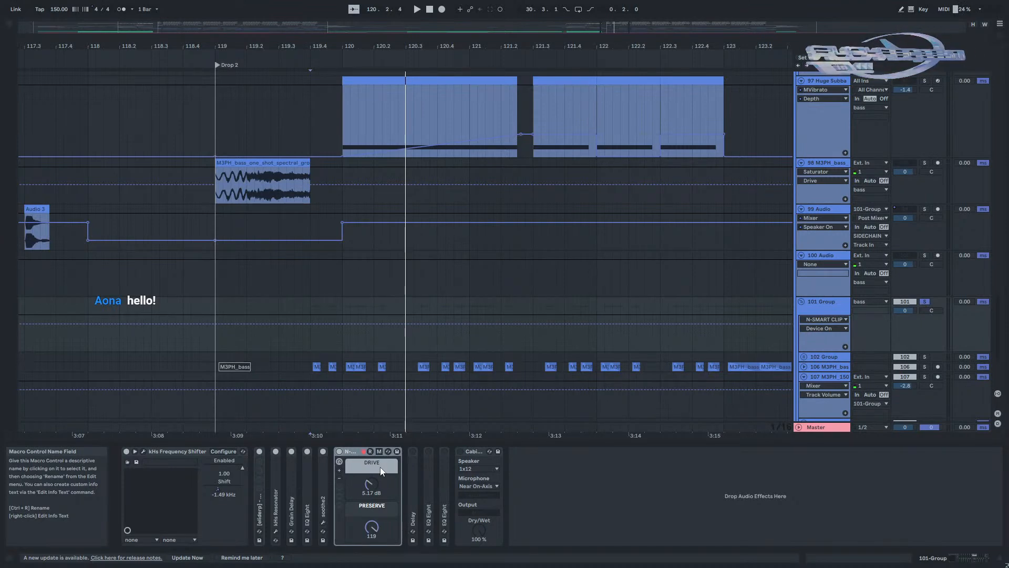
double_click(353, 448)
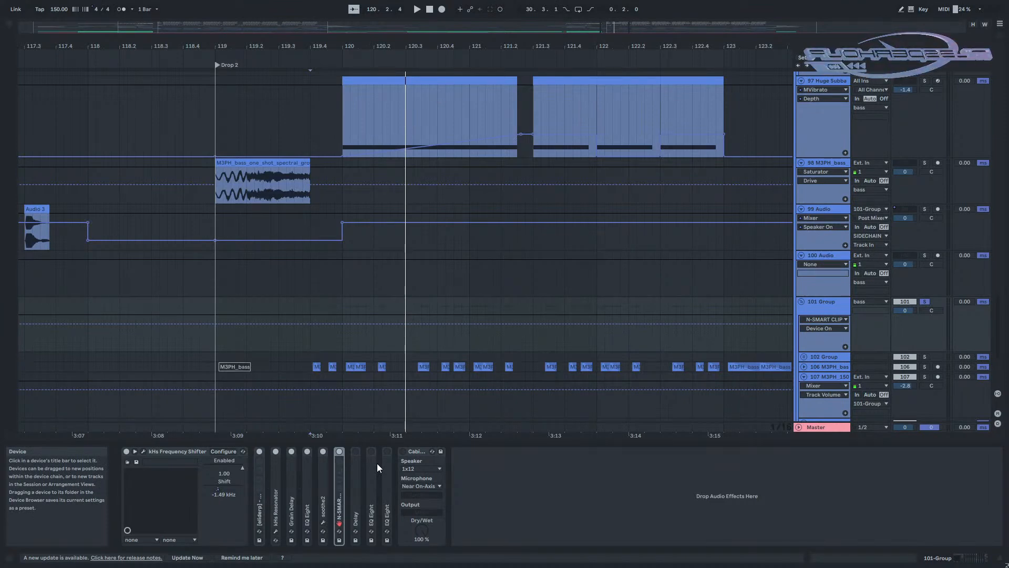
Reactivate the Delay in 101 Group's chain, audition it from 119.4.1 and collapse the device.
double_click(354, 455)
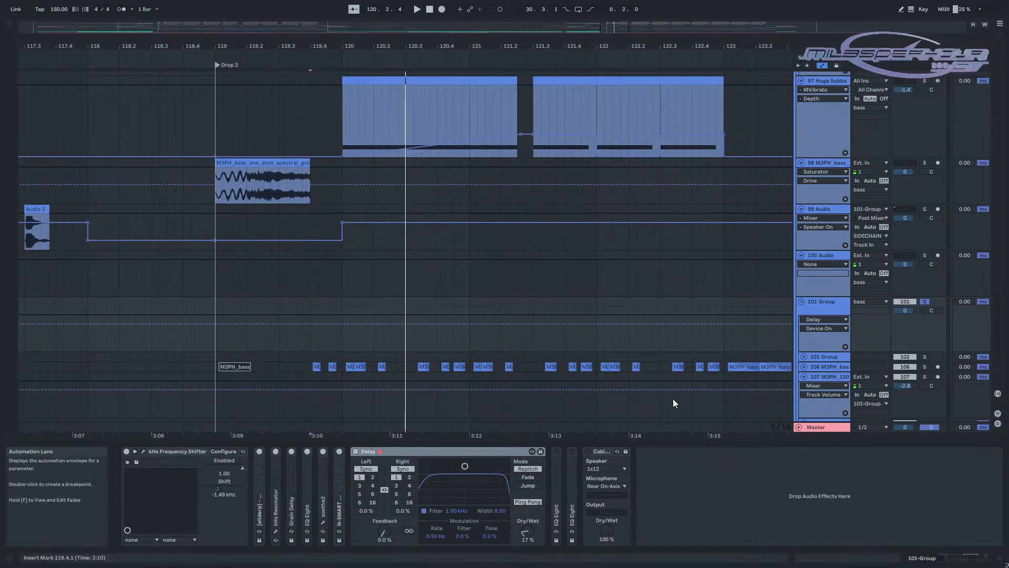
scroll(673, 403, "right", 10)
scroll(657, 384, "down", 2)
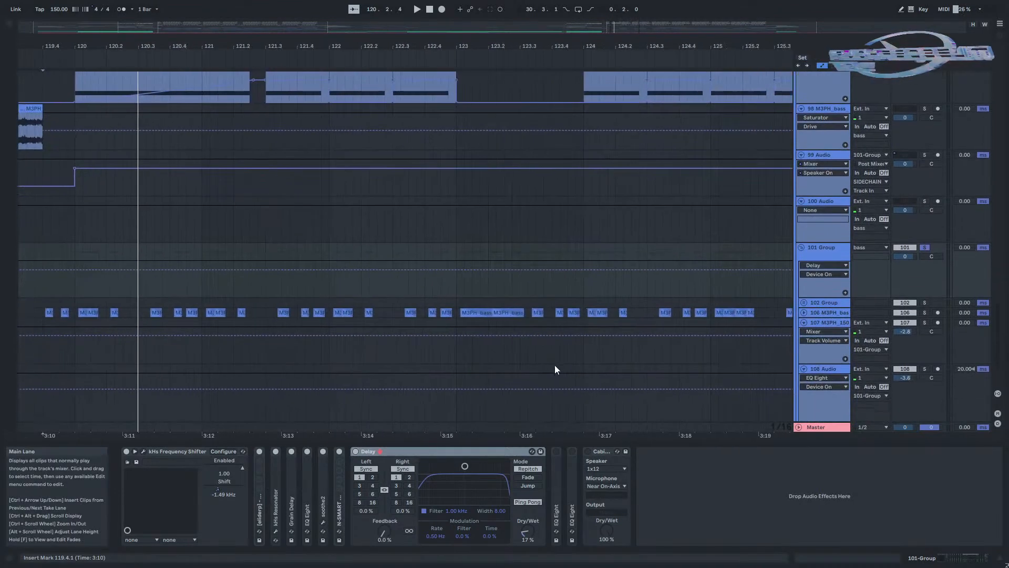
scroll(493, 358, "up", 1)
scroll(539, 368, "left", 15)
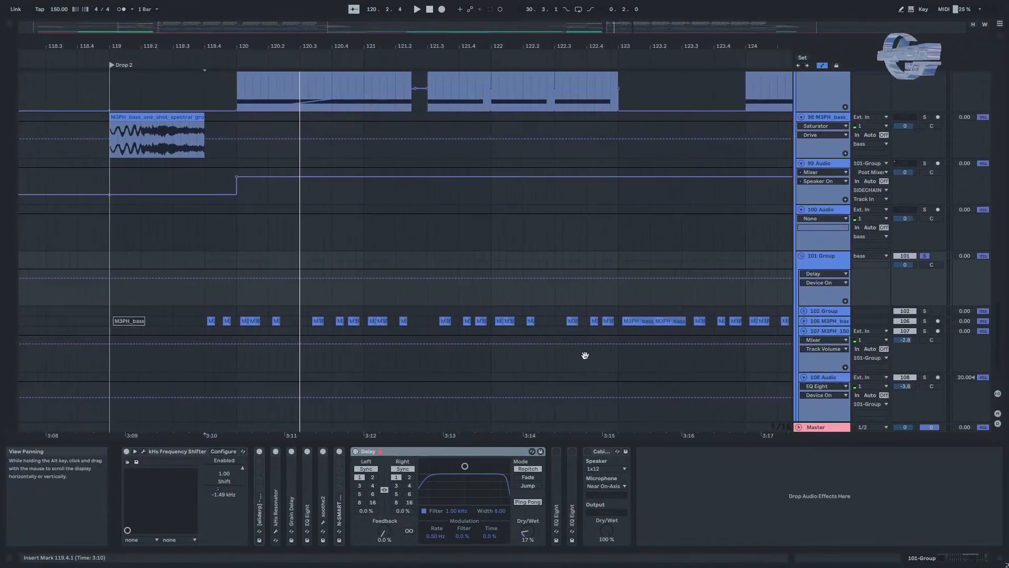
scroll(638, 360, "left", 15)
scroll(630, 368, "down", 1)
scroll(604, 378, "right", 10)
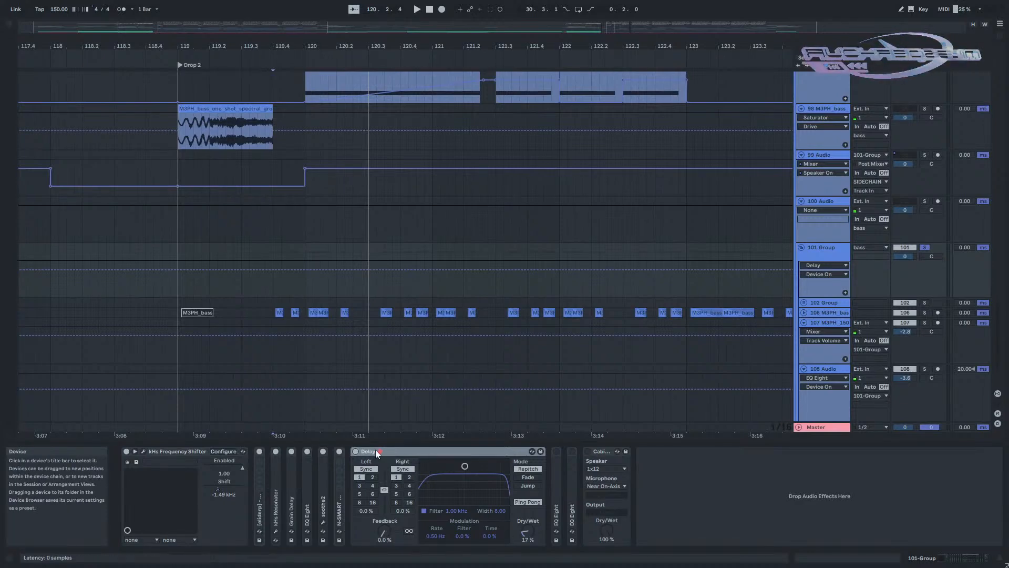
key("space")
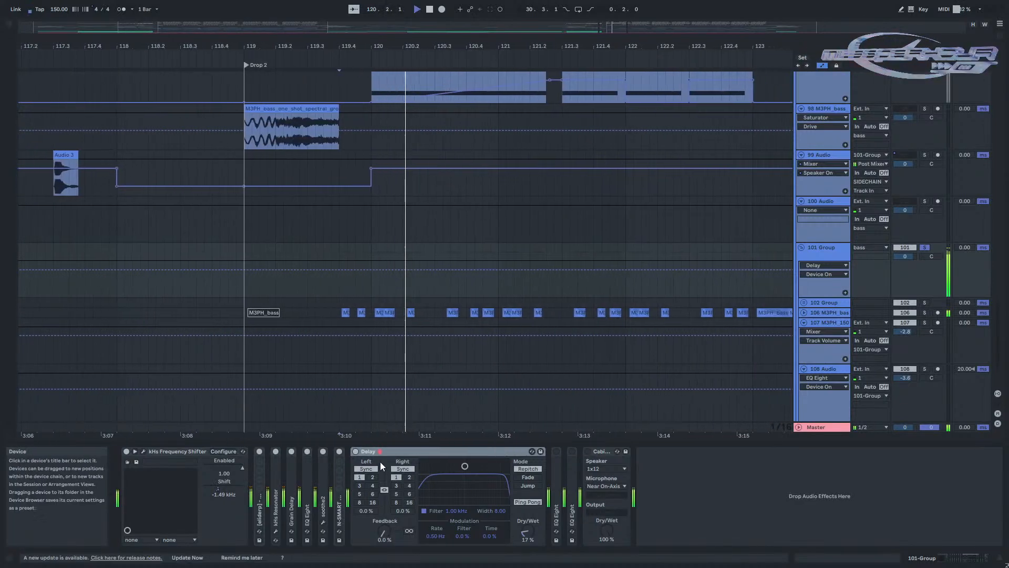
key("space")
double_click(397, 448)
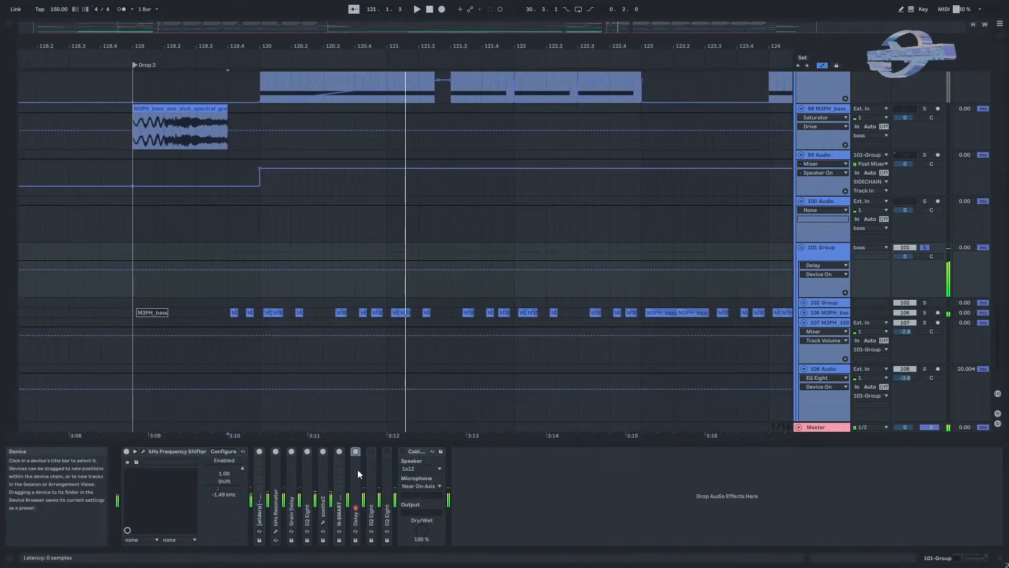
Reactivate the two EQ Eights after the Delay, audition the bass, and switch the edited M/S channel in the last one.
double_click(367, 481)
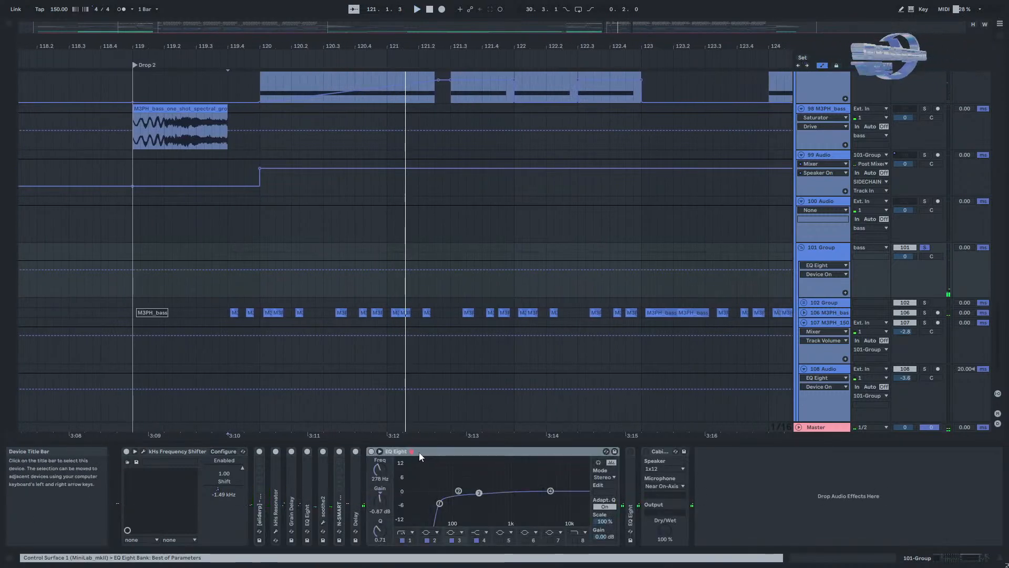
double_click(418, 451)
key("space")
key("space")
double_click(386, 474)
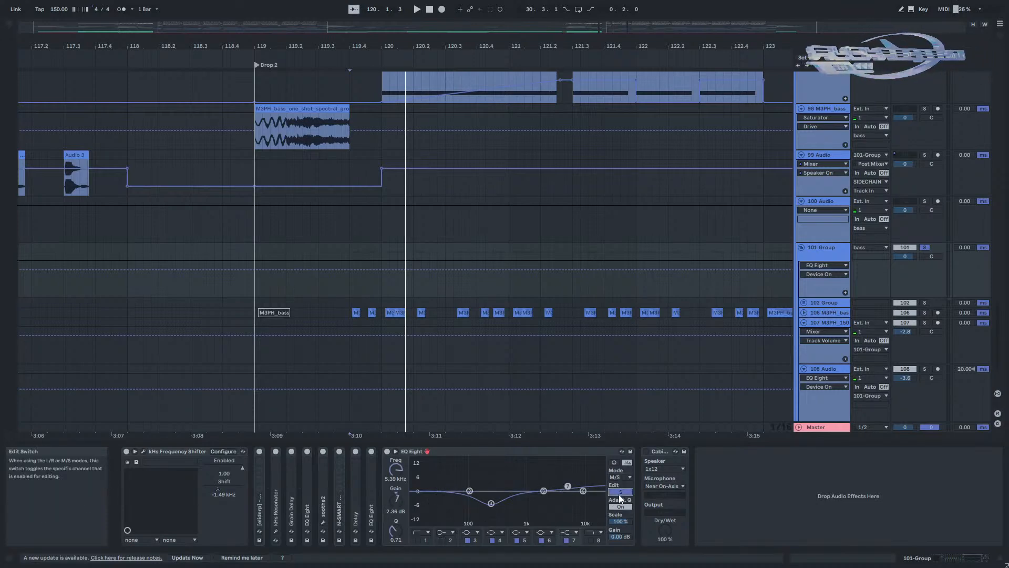
left_click(620, 494)
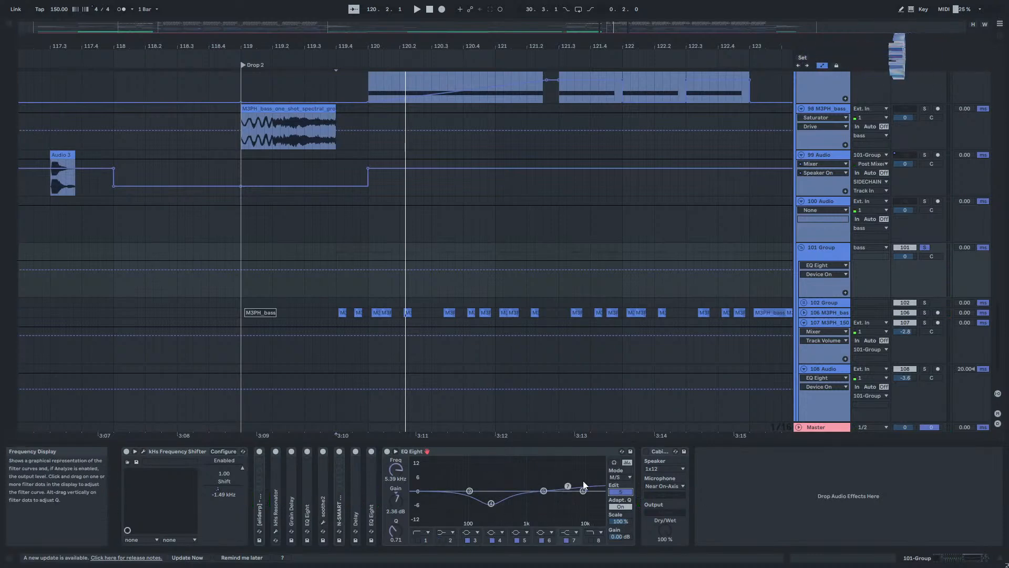
Collapse the last EQ Eight in 101 Group's chain and look over the bass clips following Drop 2.
double_click(487, 452)
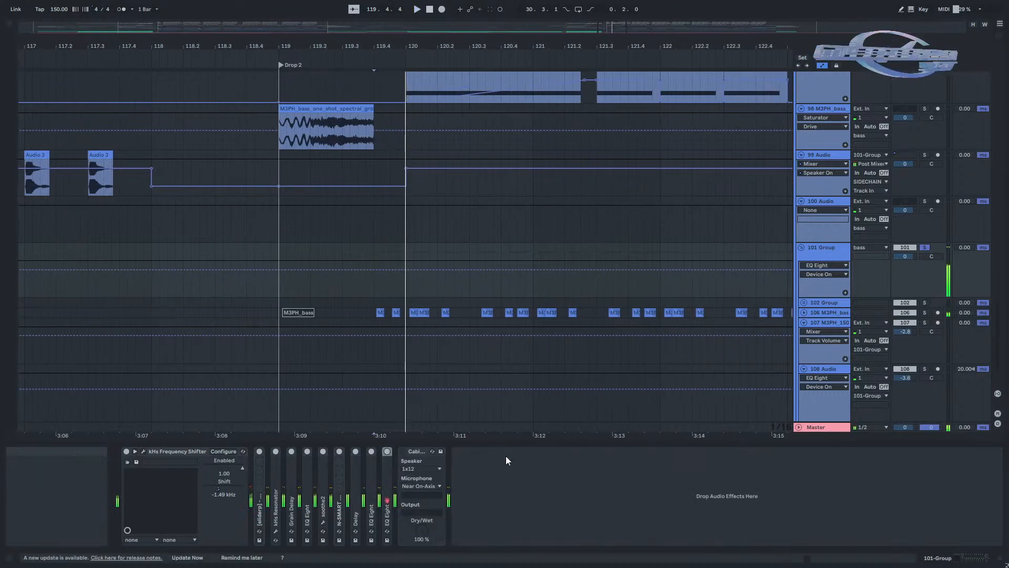
scroll(434, 368, "down", 3)
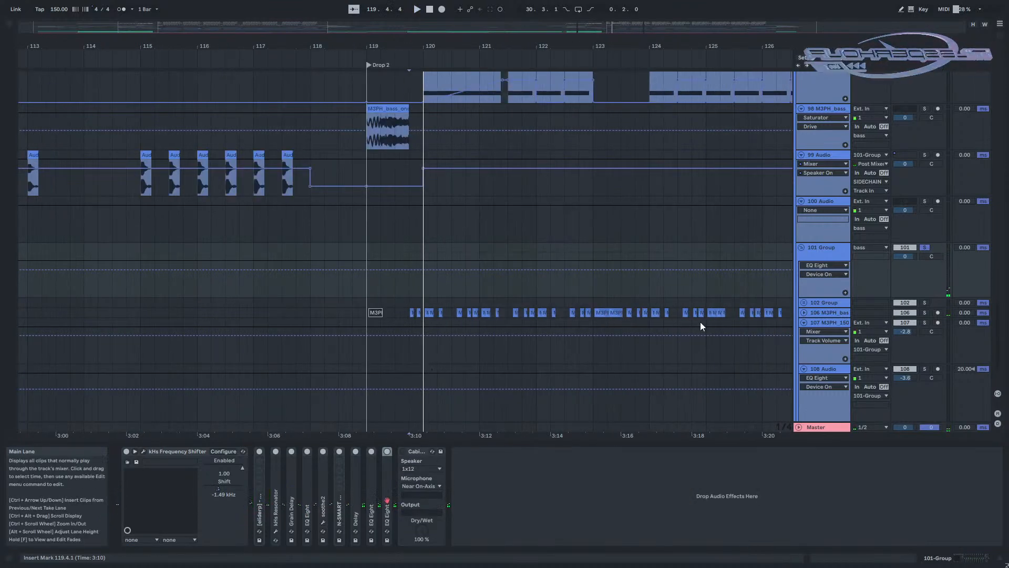
left_click_drag(545, 329, 170, 306)
scroll(476, 340, "down", 3)
scroll(743, 329, "down", 1)
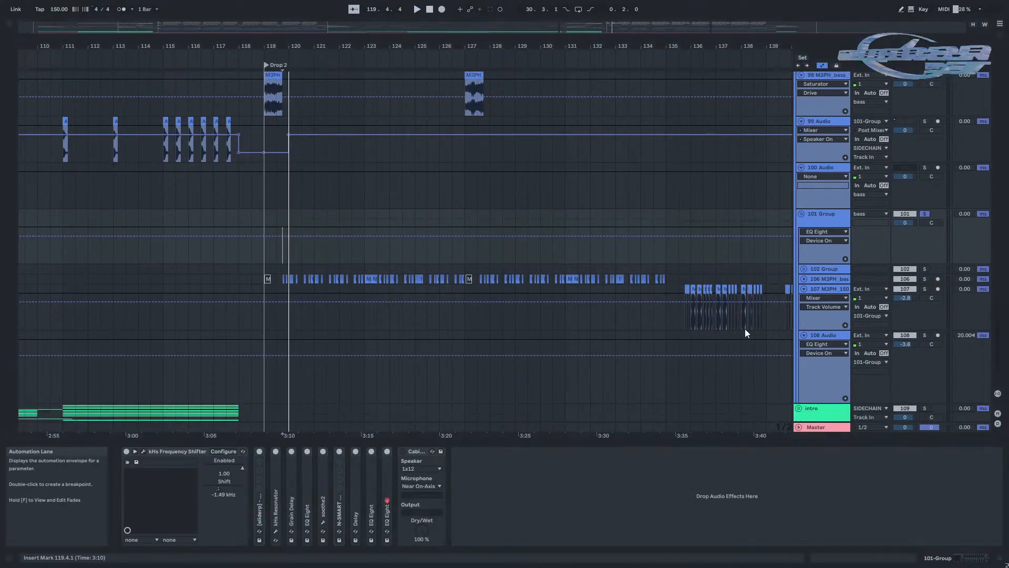
scroll(745, 329, "down", 3)
left_click_drag(740, 327, 296, 309)
Inspect 102 Group's Disperser, OTT, EQ Eight and Shifter devices, and briefly unfold the group to view its audio tracks.
left_click(826, 251)
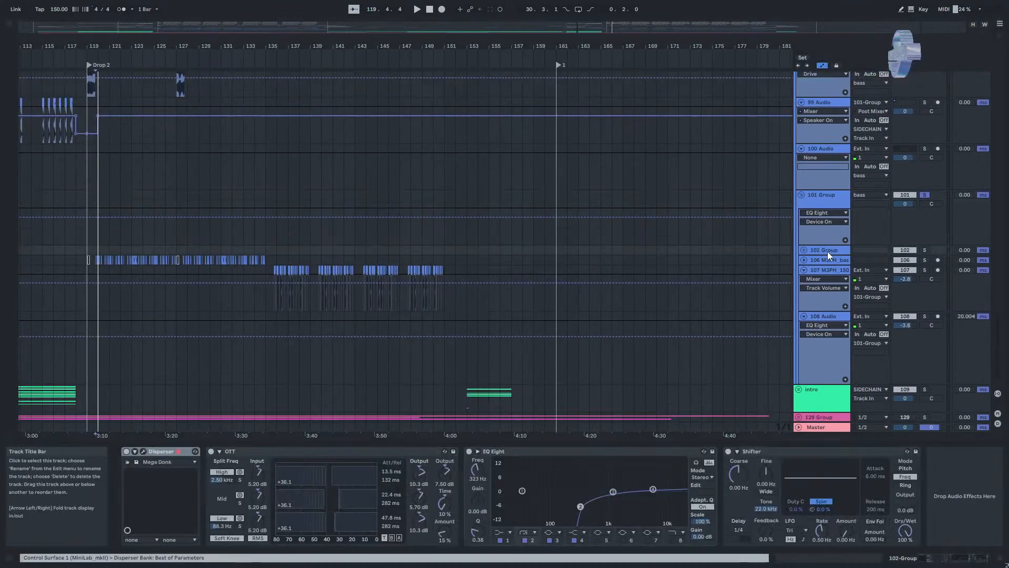
scroll(631, 242, "down", 3)
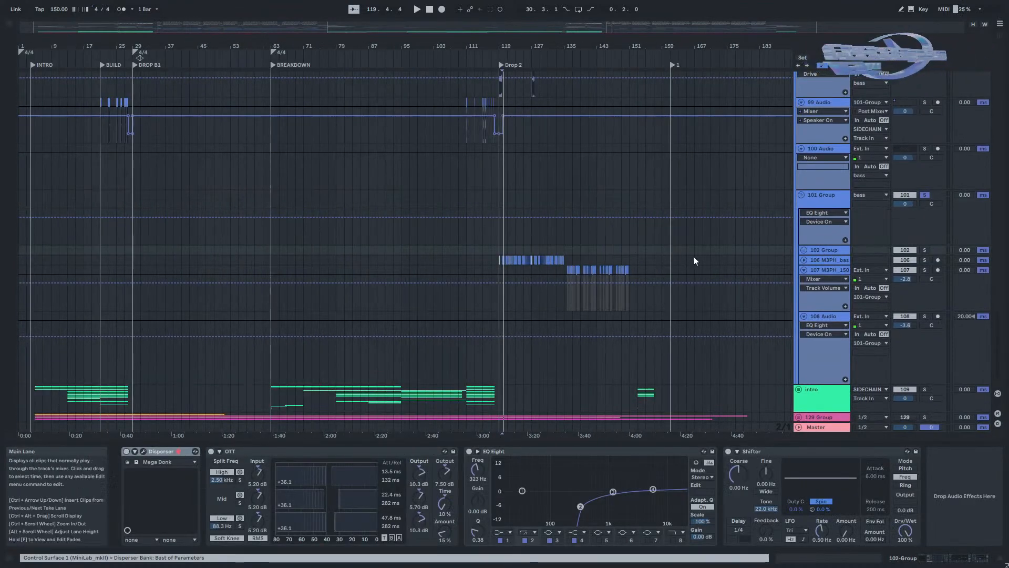
scroll(642, 252, "down", 1)
left_click(803, 245)
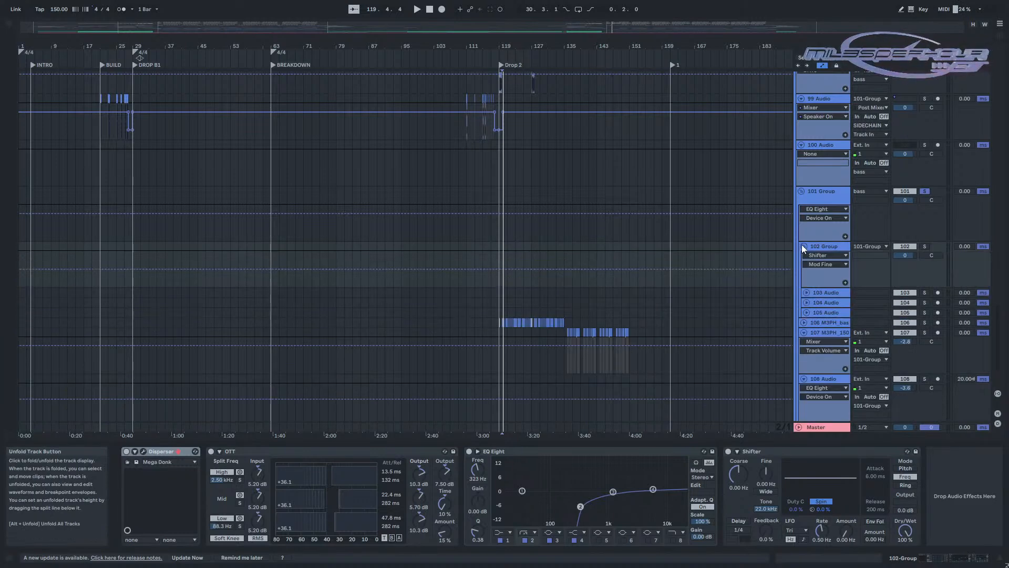
left_click(802, 245)
scroll(621, 317, "up", 4)
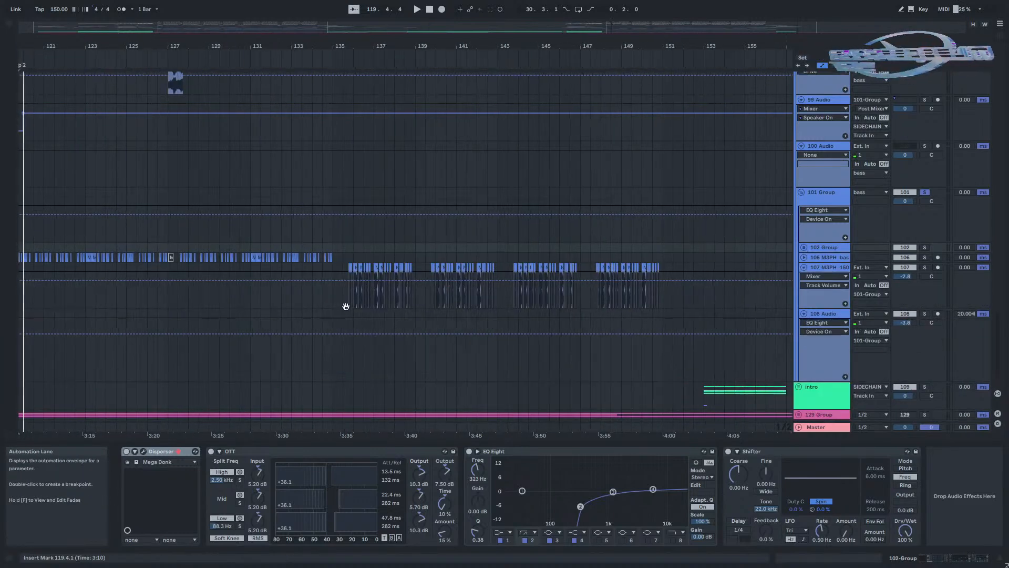
Unfold and solo track 106, and show the kHs Frequency Shifter's Shift automation on 101 Group.
left_click(441, 293)
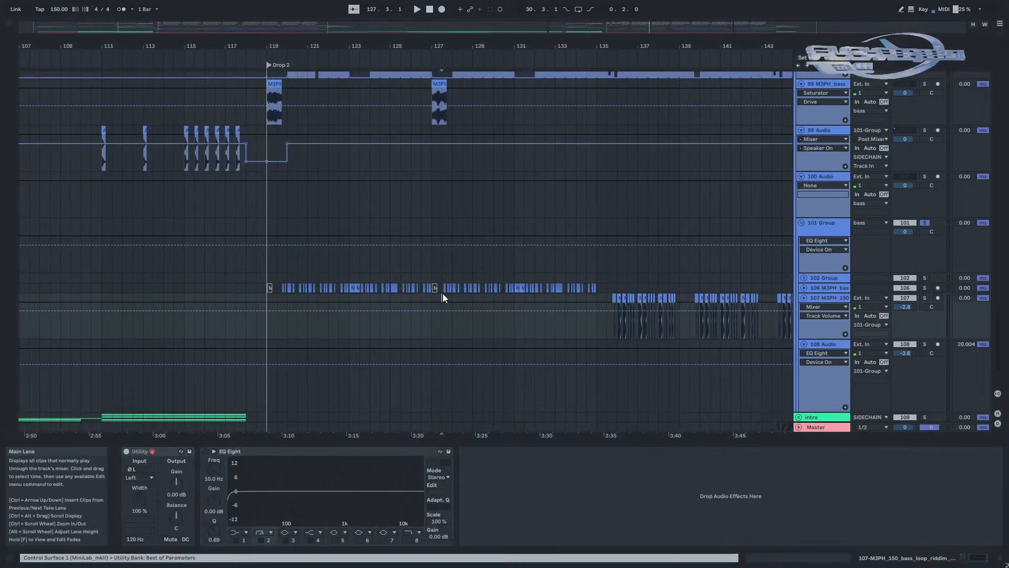
left_click(803, 288)
left_click(921, 287)
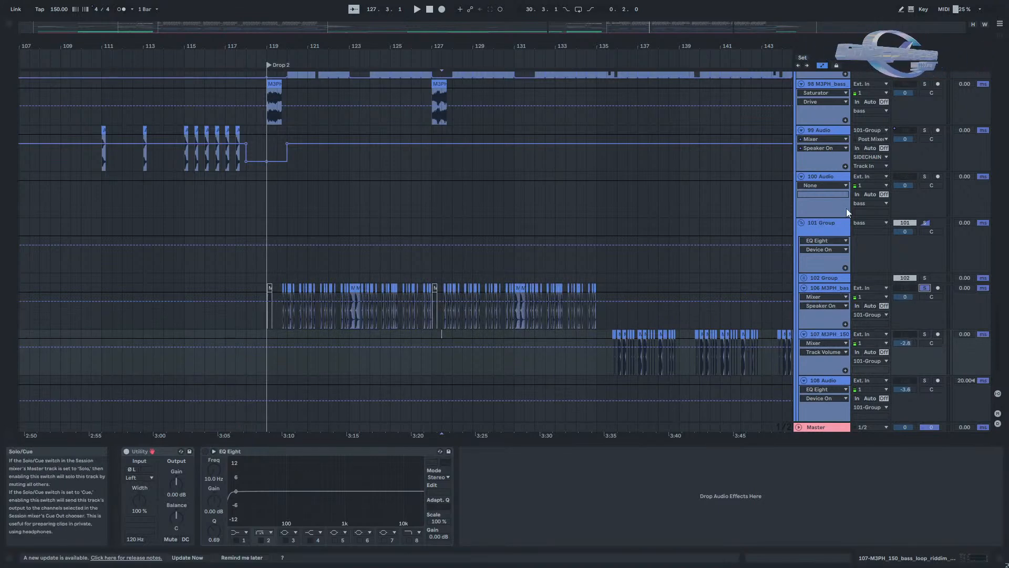
left_click(810, 233)
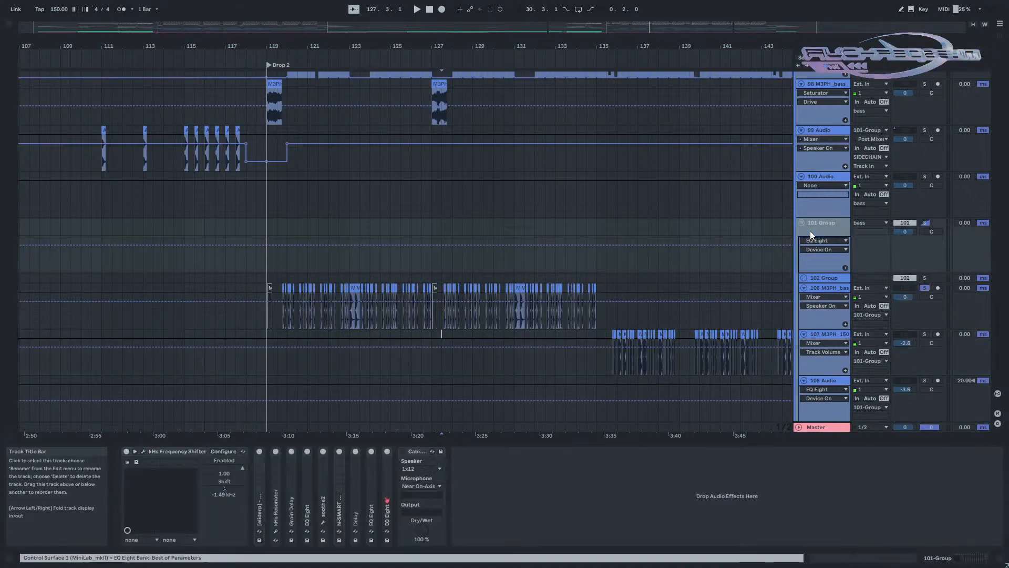
right_click(223, 489)
left_click(513, 261)
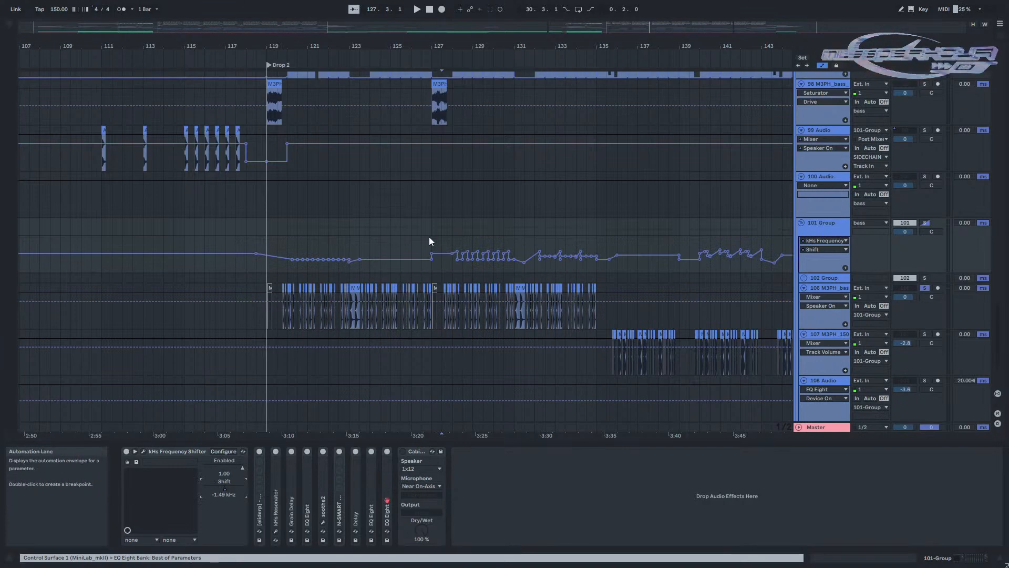
Unsolo track 106 during playback and audition bars 127 to 133, following the Shift automation.
key("space")
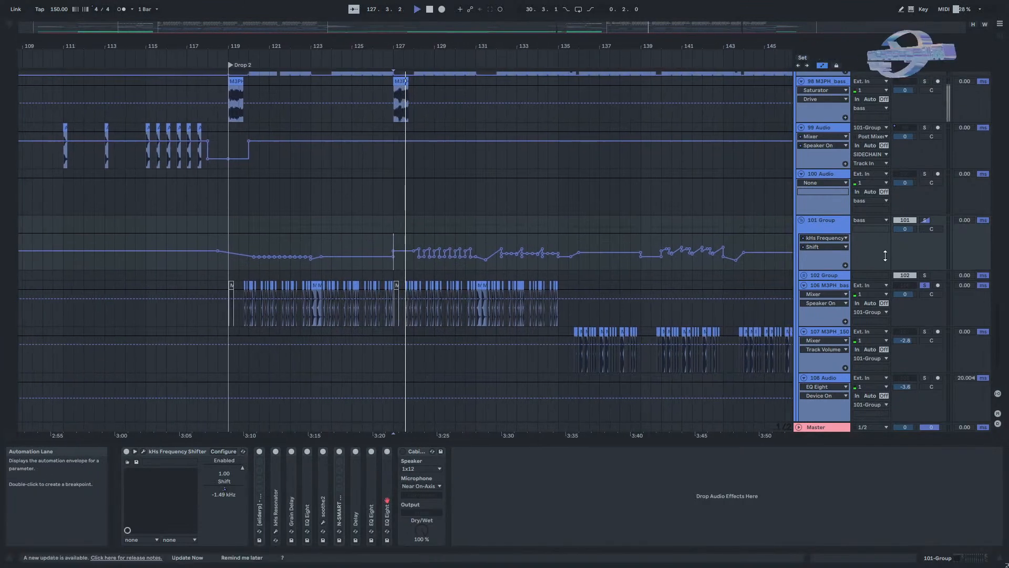
left_click(925, 285)
scroll(446, 221, "up", 2)
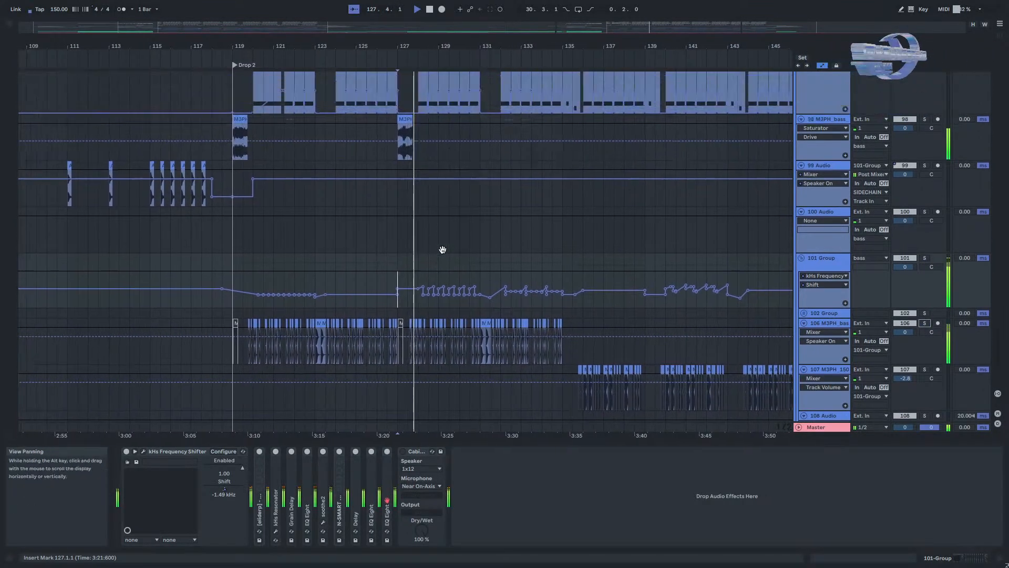
scroll(443, 247, "down", 2)
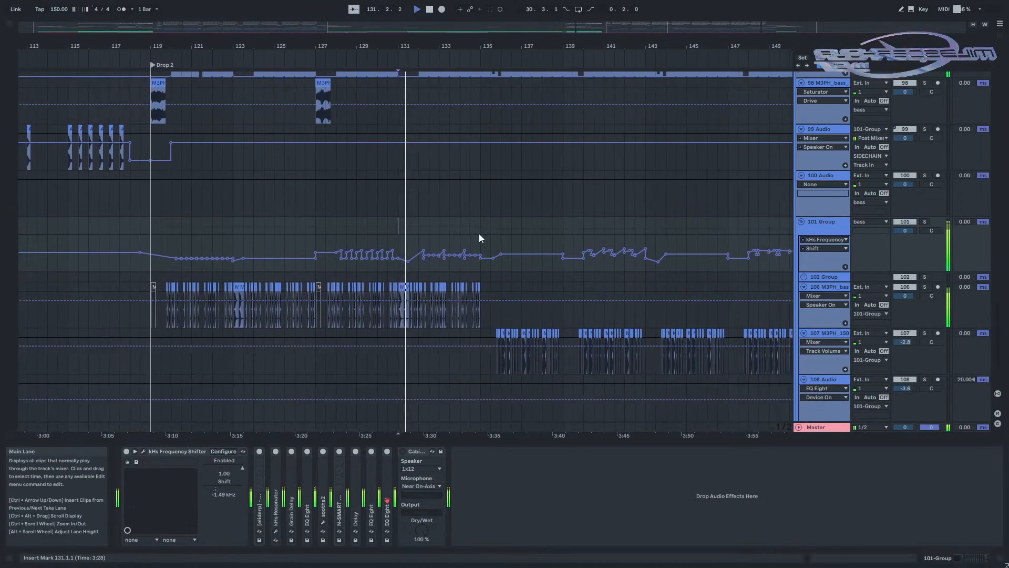
scroll(467, 242, "down", 1)
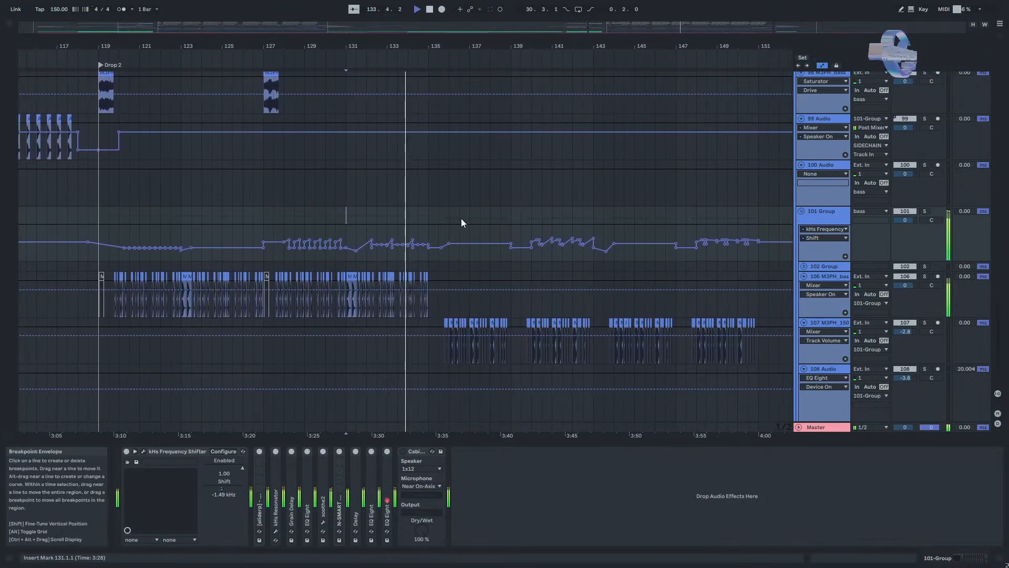
key("space")
Audition the bass loop clips on track 107 from 135.3.1.
left_click(424, 231)
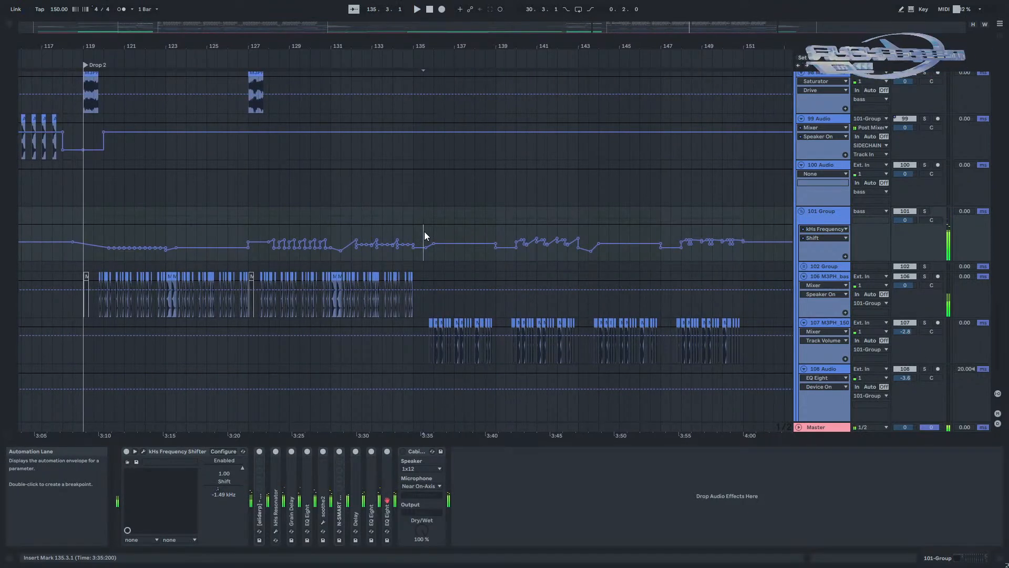
scroll(422, 279, "up", 5)
scroll(423, 284, "up", 3)
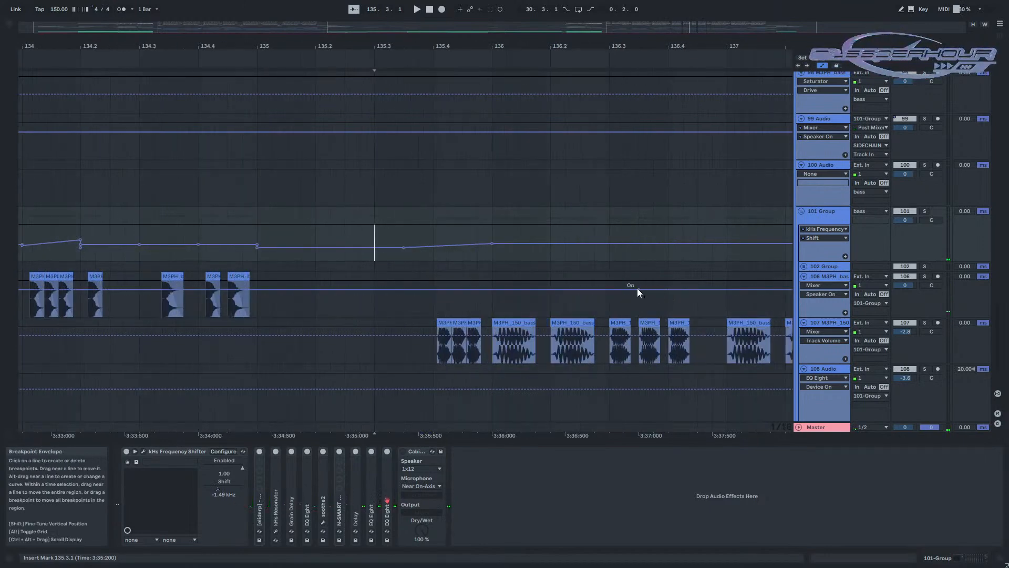
key("space")
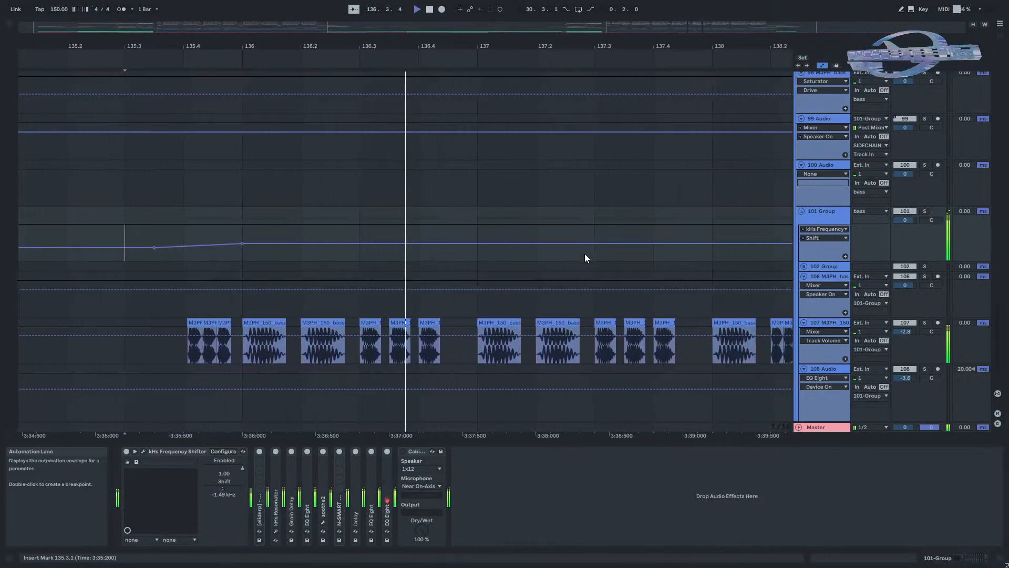
Solo track 107 and compare its bass loop with 101 Group's effect devices switched off and on.
left_click(924, 323)
left_click(826, 325)
left_click(812, 213)
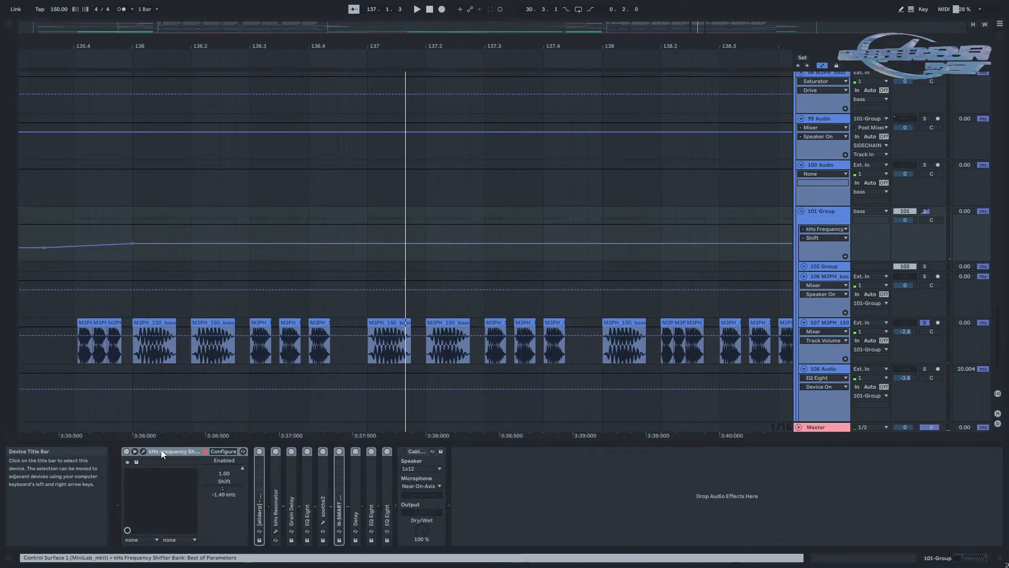
key("space")
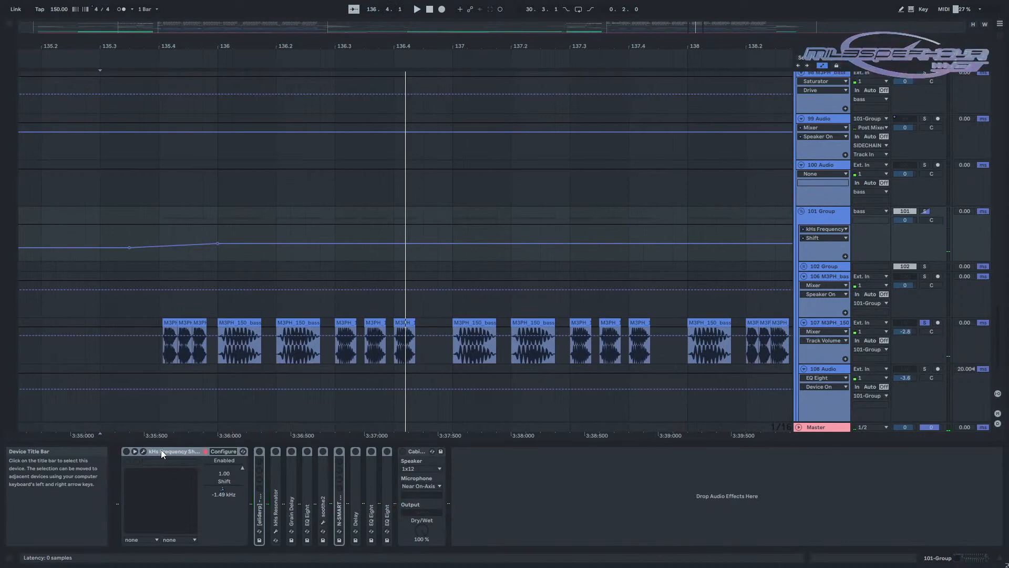
key("space")
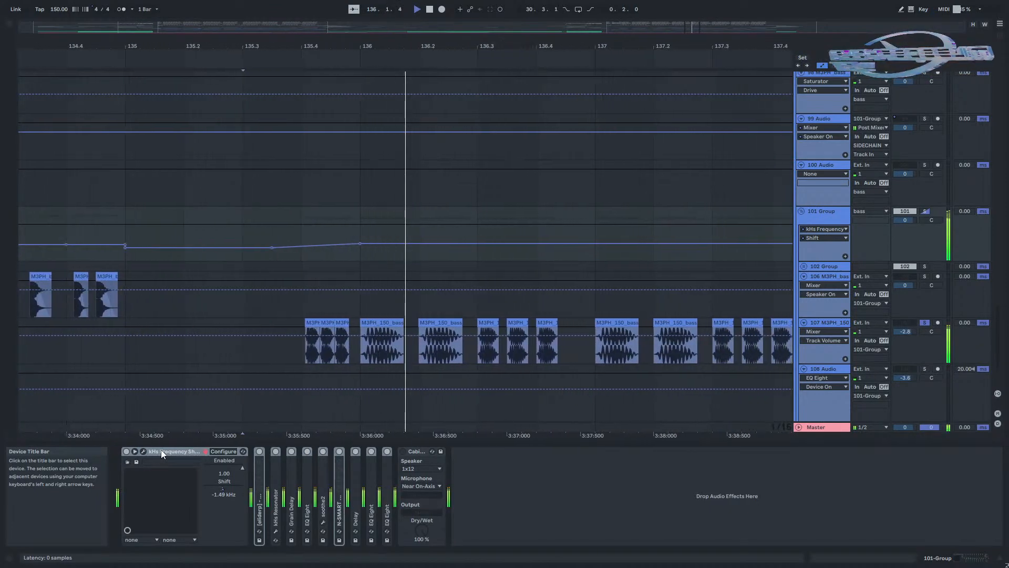
Audition the soloed track 107 from 140.1.1 and from 143.4.1 alongside the Shift automation.
scroll(481, 307, "down", 4)
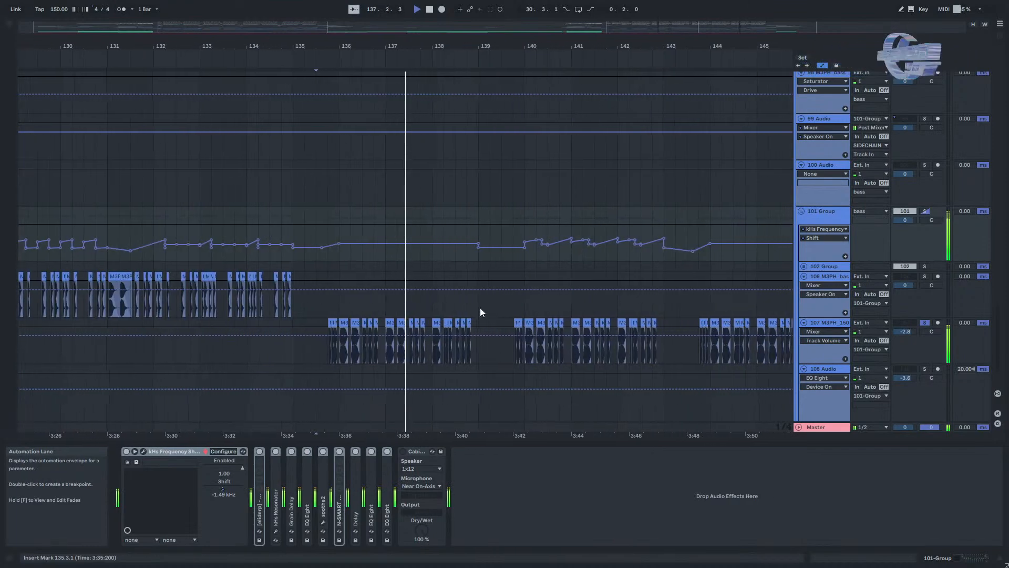
left_click(511, 267)
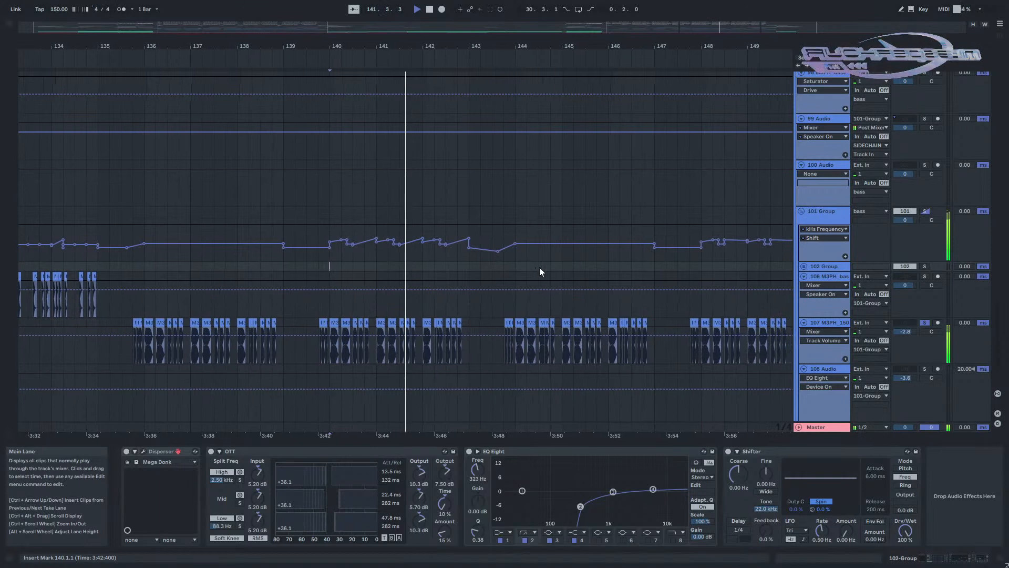
key("space")
left_click(320, 256)
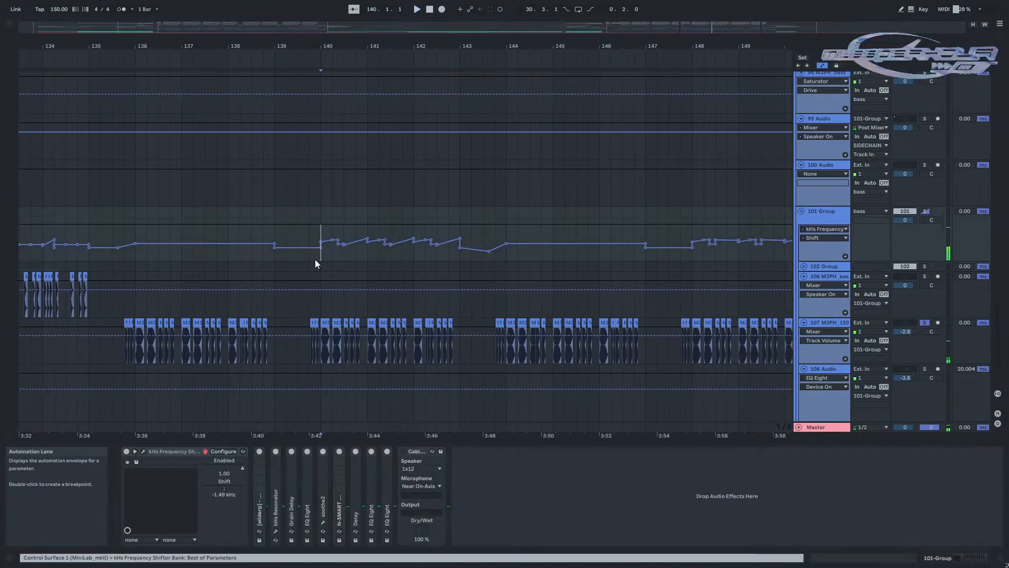
left_click(495, 265)
key("space")
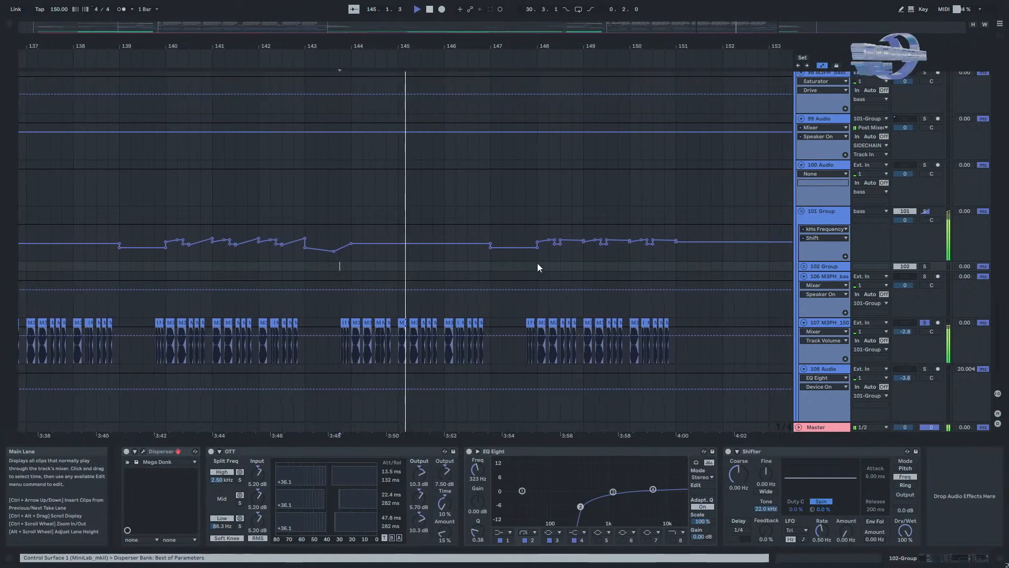
Audition the remaining track 107 clips from 144.3.1 and place the insert marker at 150.4.1.
scroll(292, 367, "left", 3)
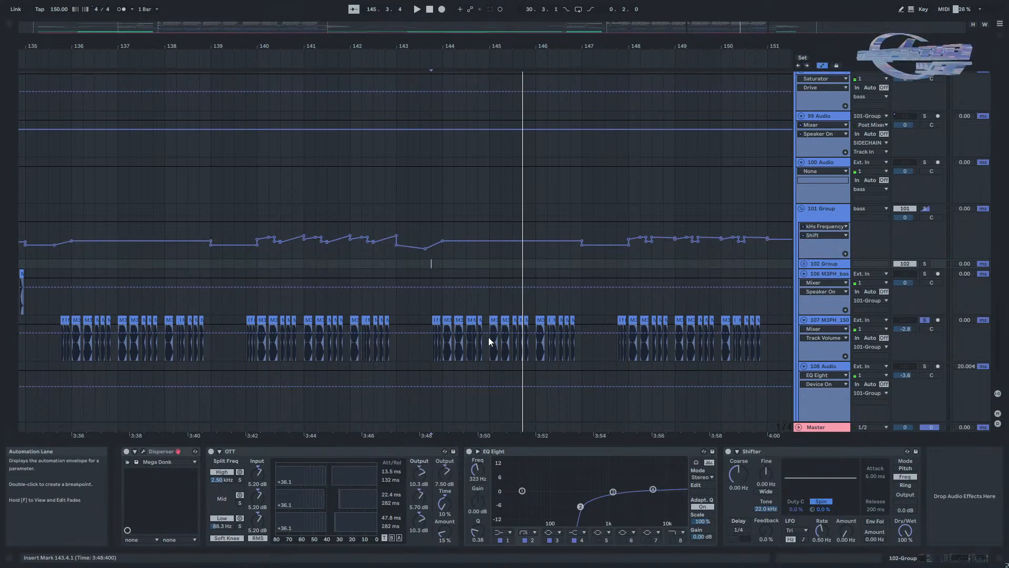
left_click(465, 349)
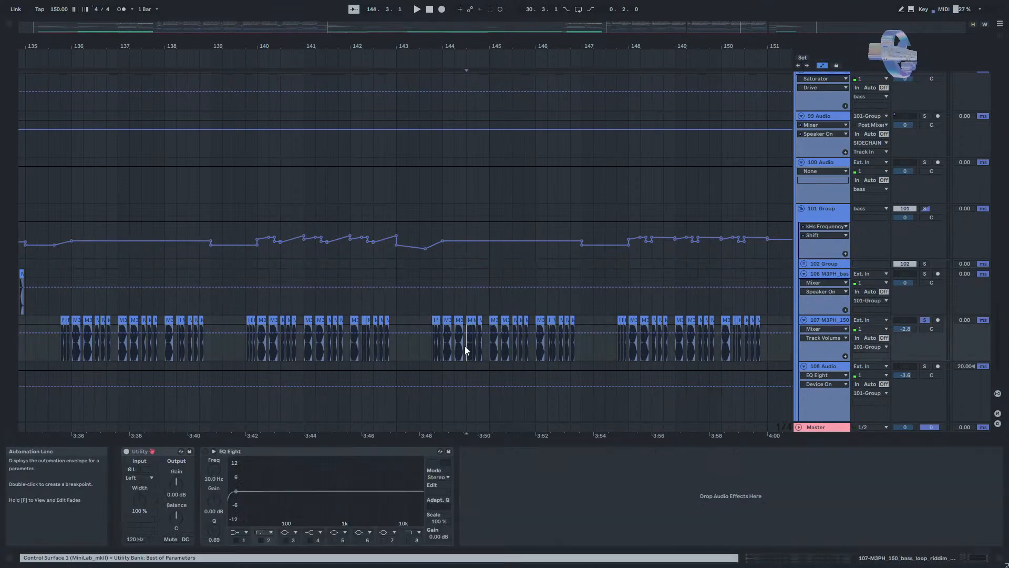
key("space")
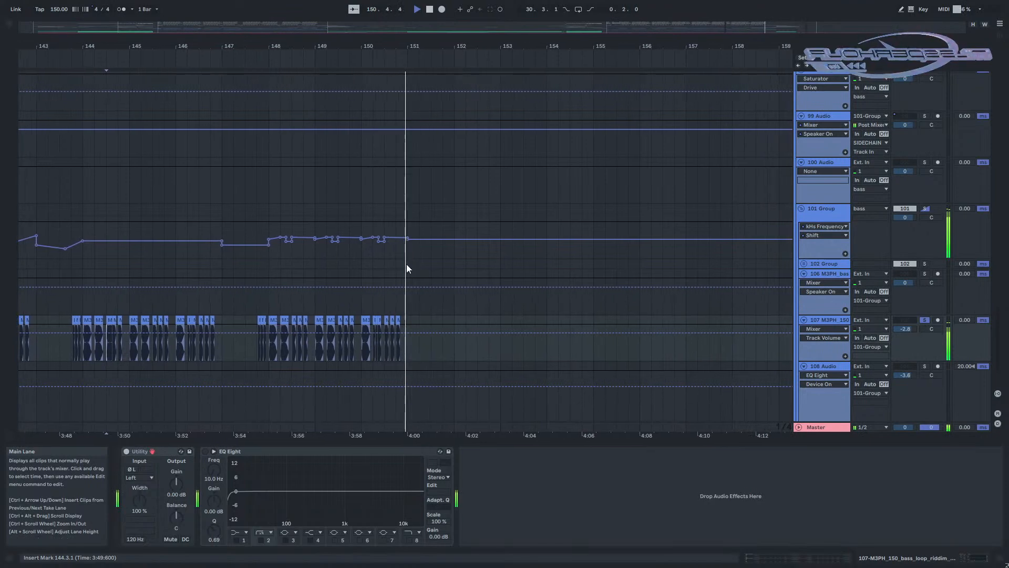
key("space")
left_click(392, 262)
Fold 101 Group and look over the remaining bass tracks around Drop 2, from 99 Audio up to 78 Group.
left_click_drag(392, 263, 509, 312)
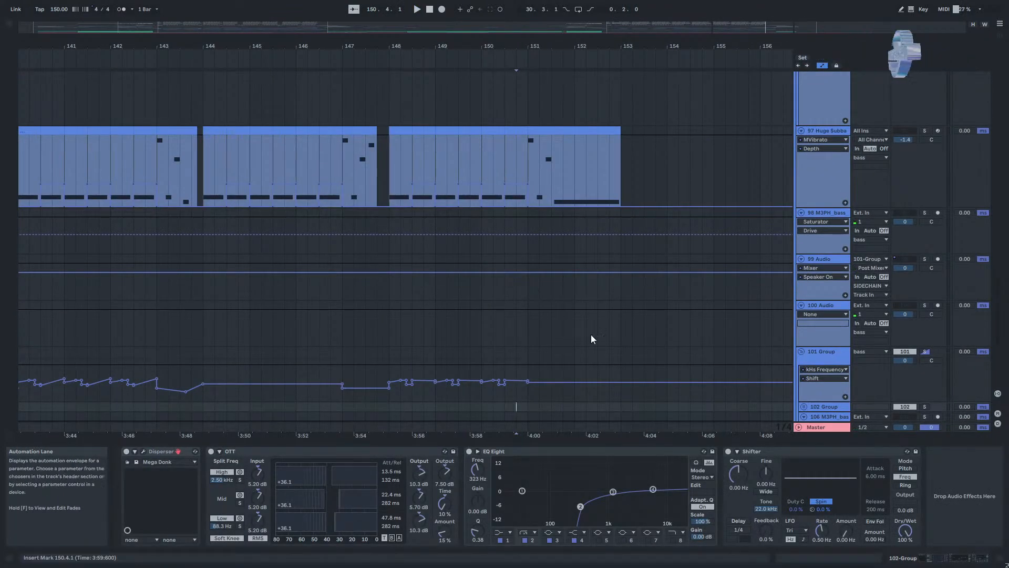
scroll(590, 337, "down", 5)
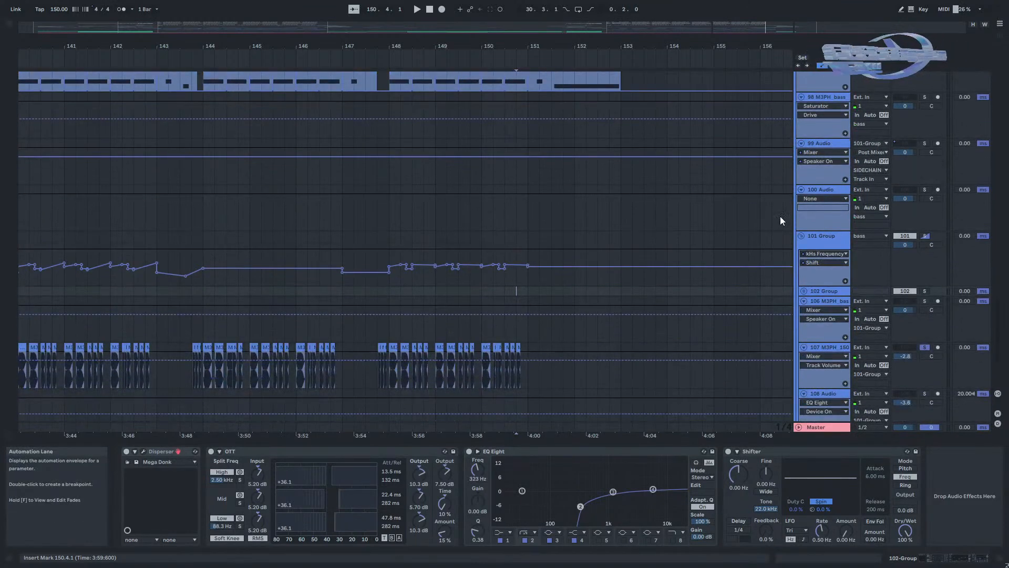
left_click(801, 236)
left_click_drag(339, 220, 445, 394)
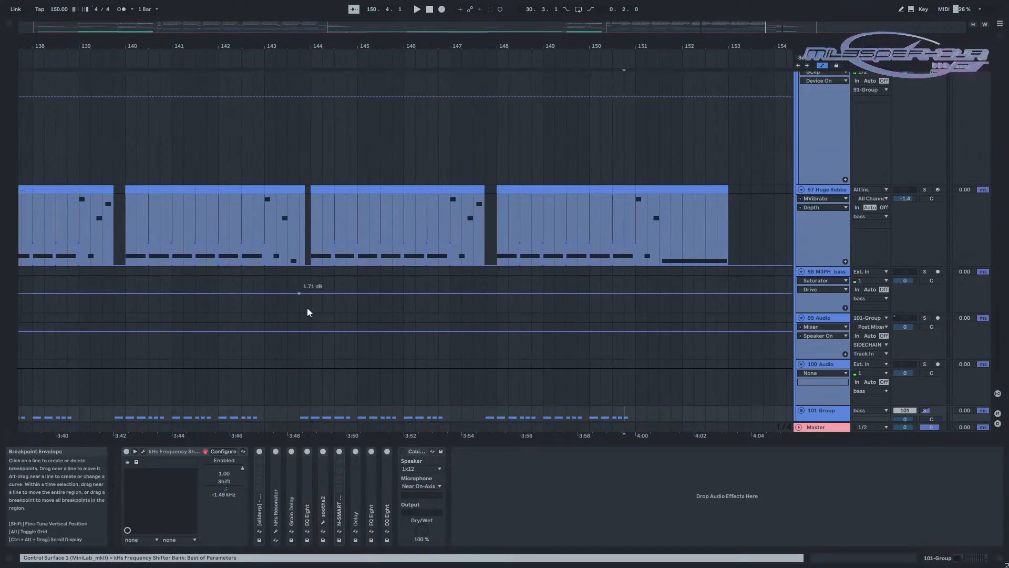
left_click_drag(307, 307, 523, 377)
scroll(374, 339, "down", 5)
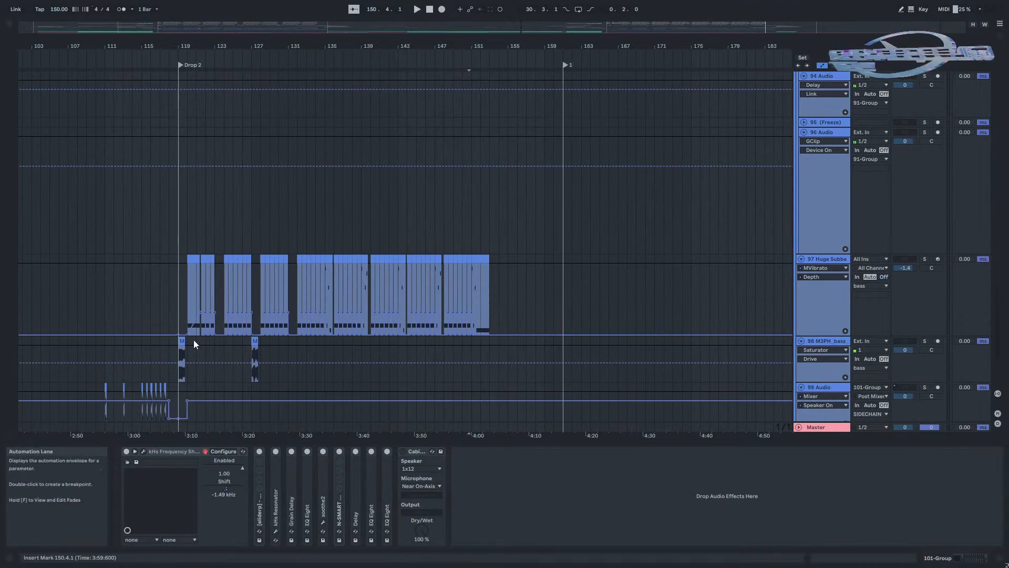
scroll(336, 294, "up", 5)
left_click_drag(410, 297, 497, 390)
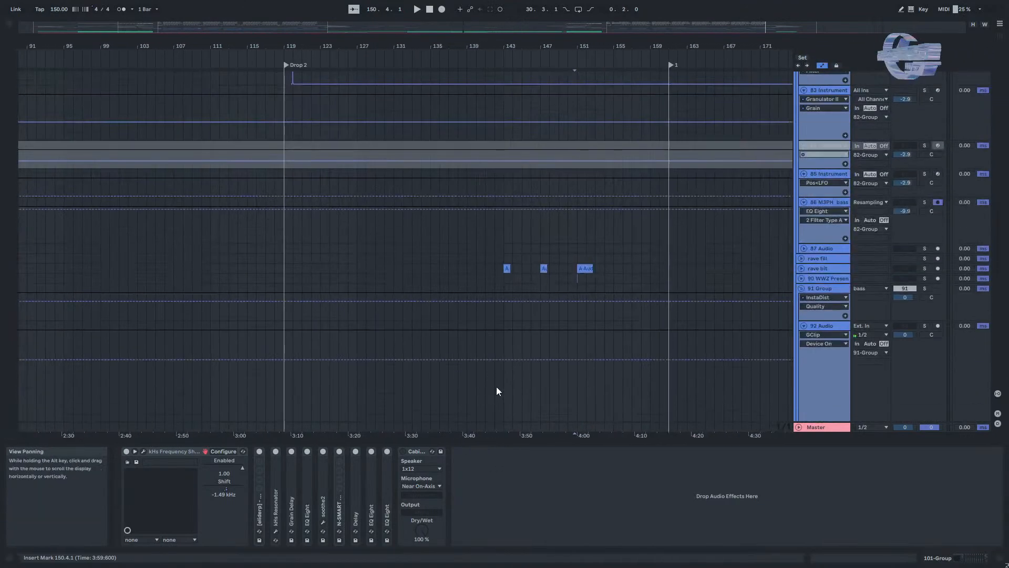
scroll(502, 278, "up", 3)
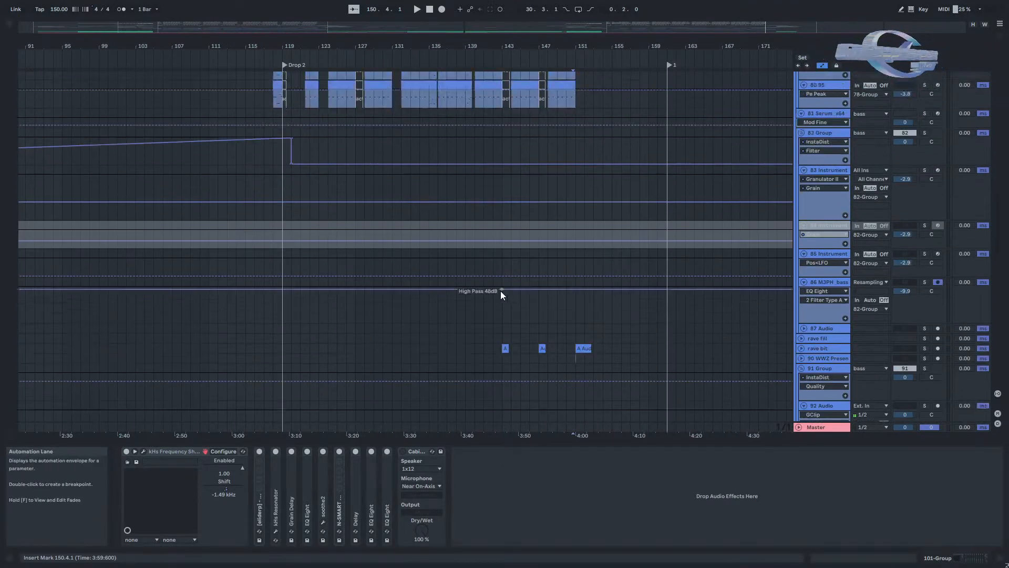
scroll(500, 291, "up", 5)
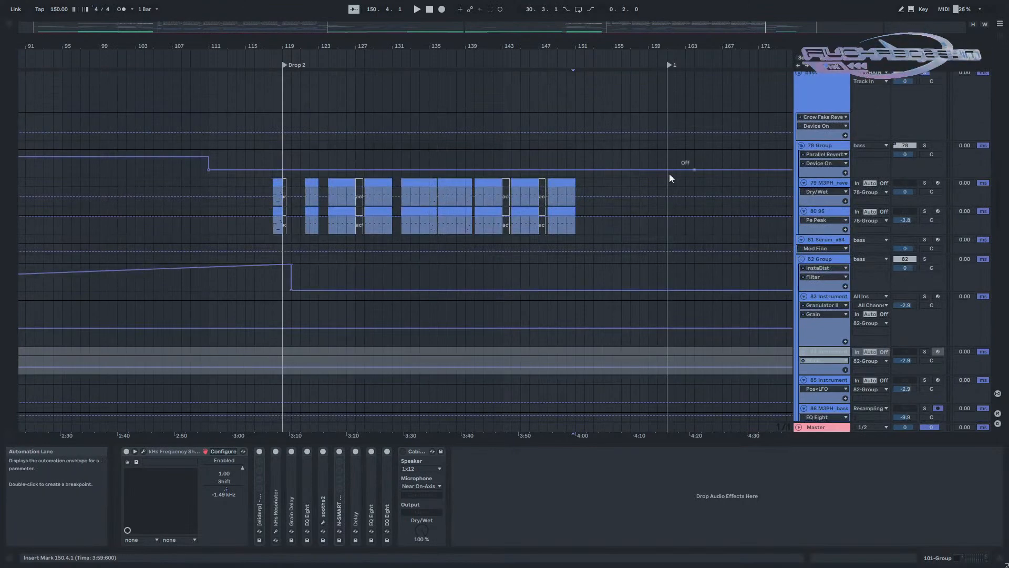
Audition the soloed 97 Huge Subbass track in Drop 2 from 120.1.1.
scroll(546, 252, "down", 10)
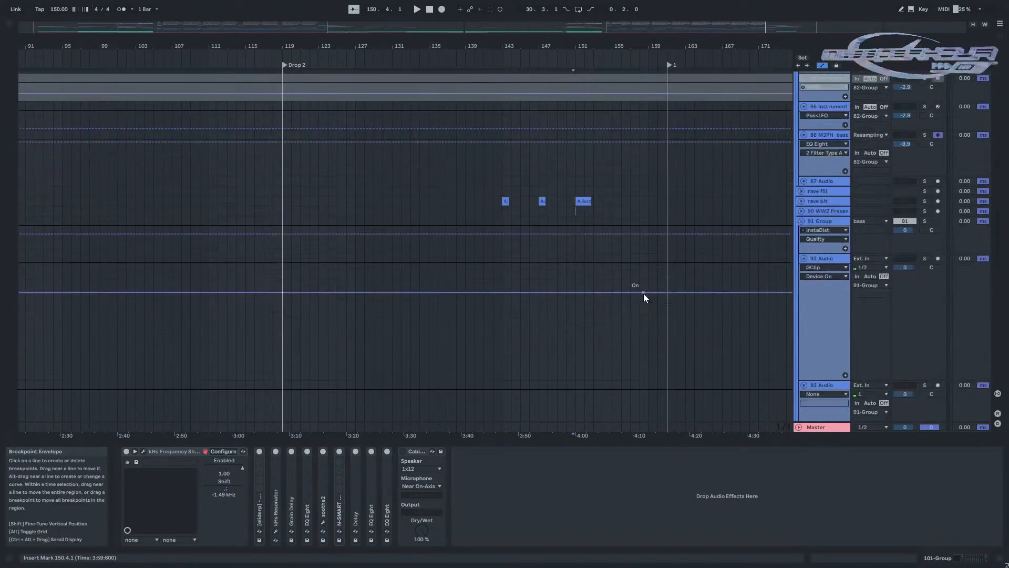
scroll(605, 292, "down", 10)
left_click(291, 293)
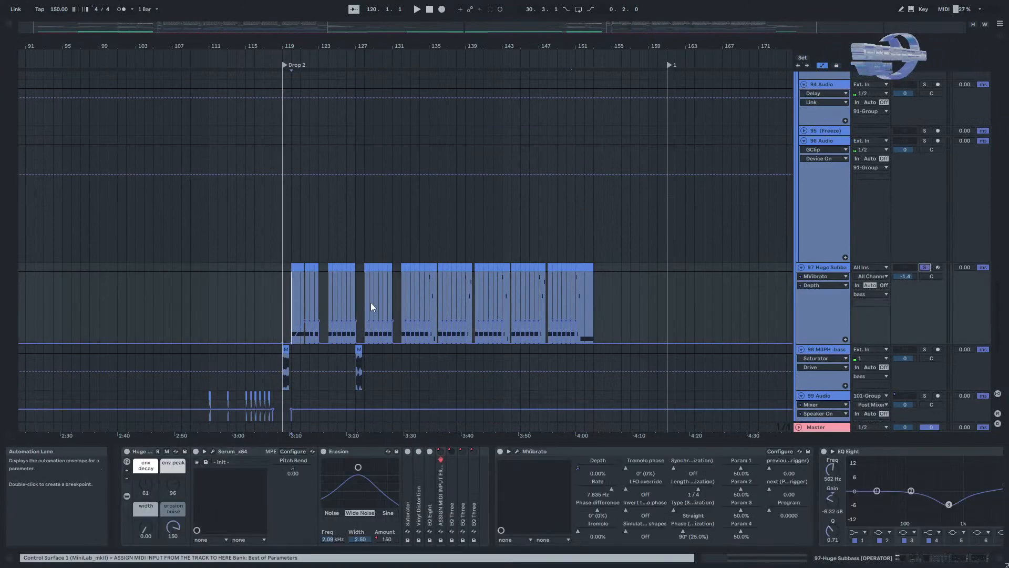
scroll(289, 311, "up", 5)
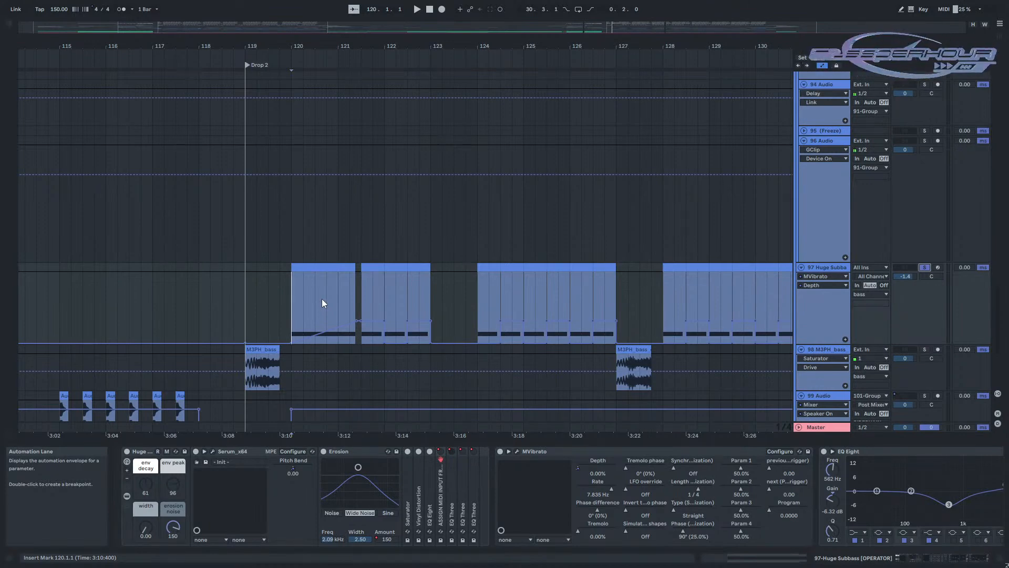
key("space")
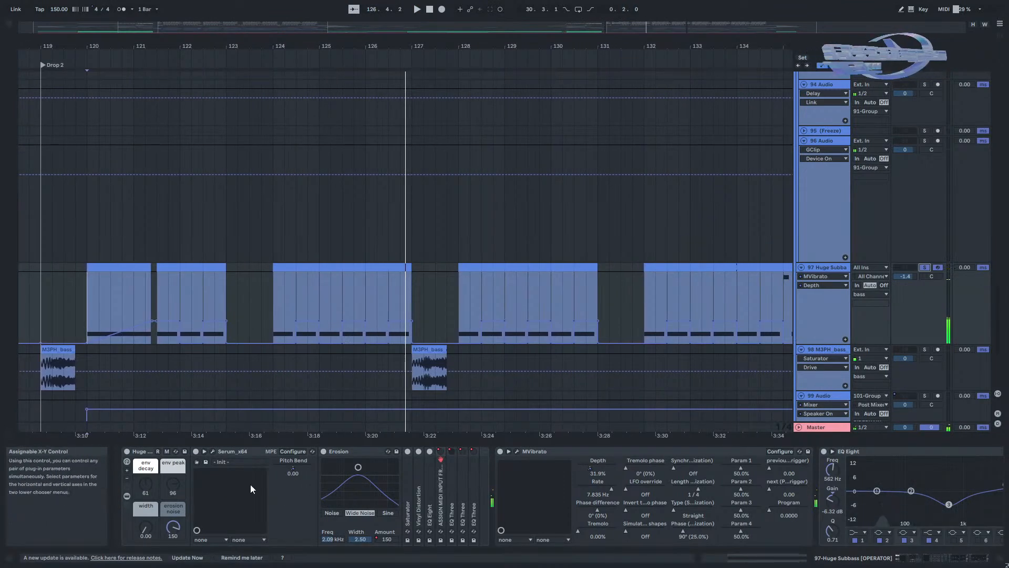
Display Serum's Pitch Bend automation on 97 Huge Subbass across the whole arrangement, with the device view hidden.
right_click(295, 469)
left_click(535, 240)
key("w")
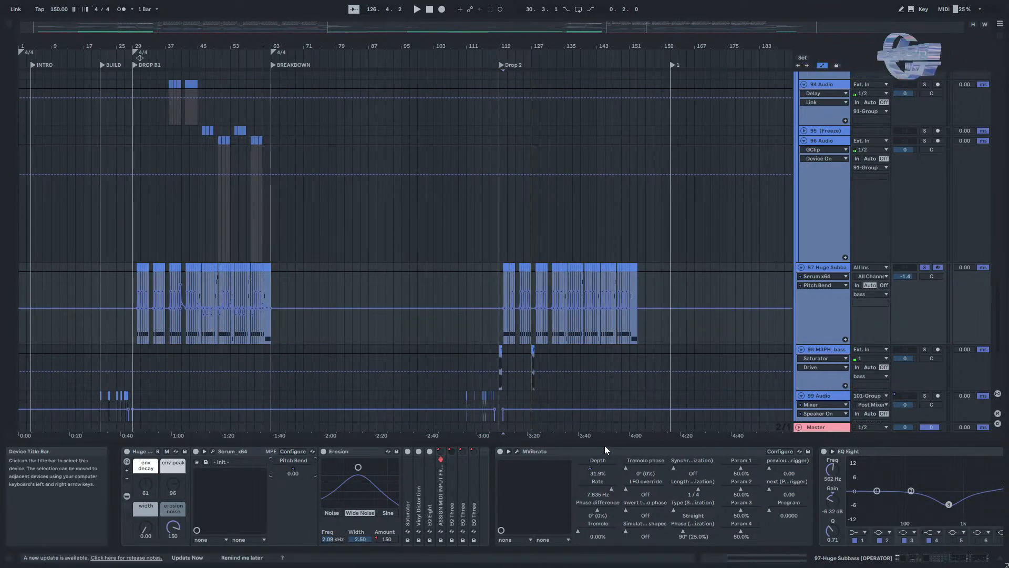
left_click_drag(604, 445, 649, 566)
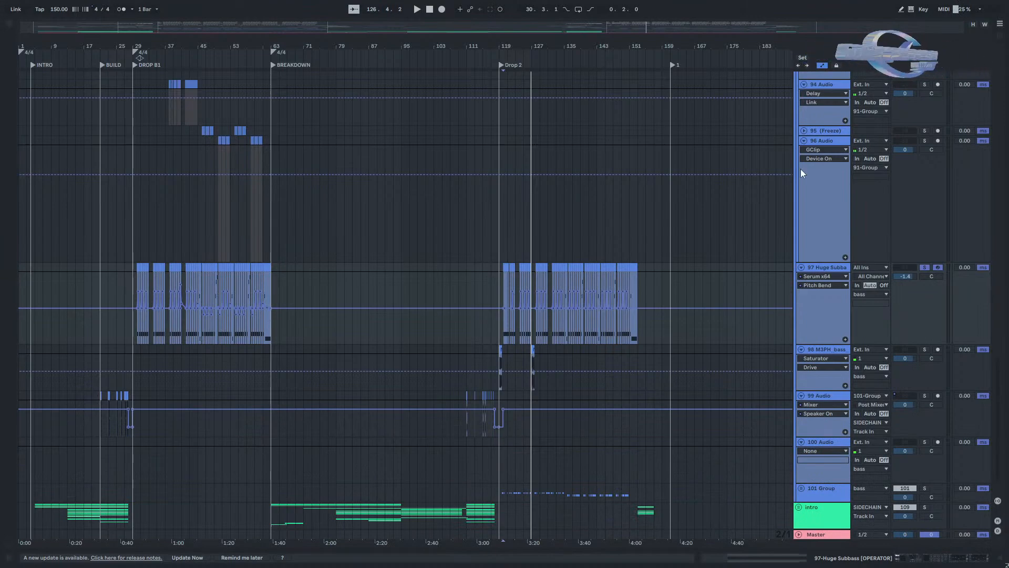
Look over the bass tracks up to the 78 Group and fold the bass group.
scroll(800, 168, "up", 15)
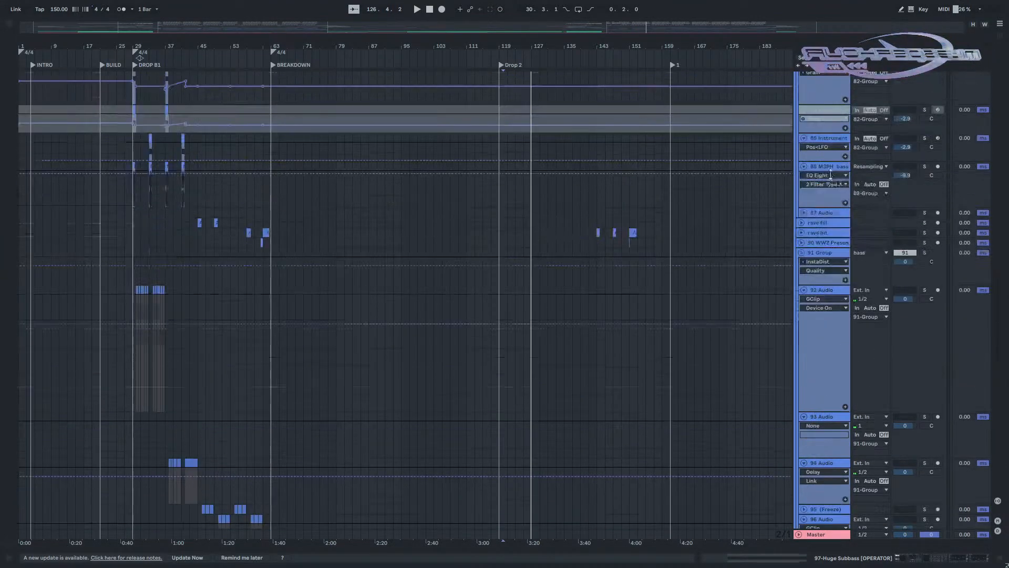
scroll(825, 170, "up", 9)
scroll(822, 213, "up", 3)
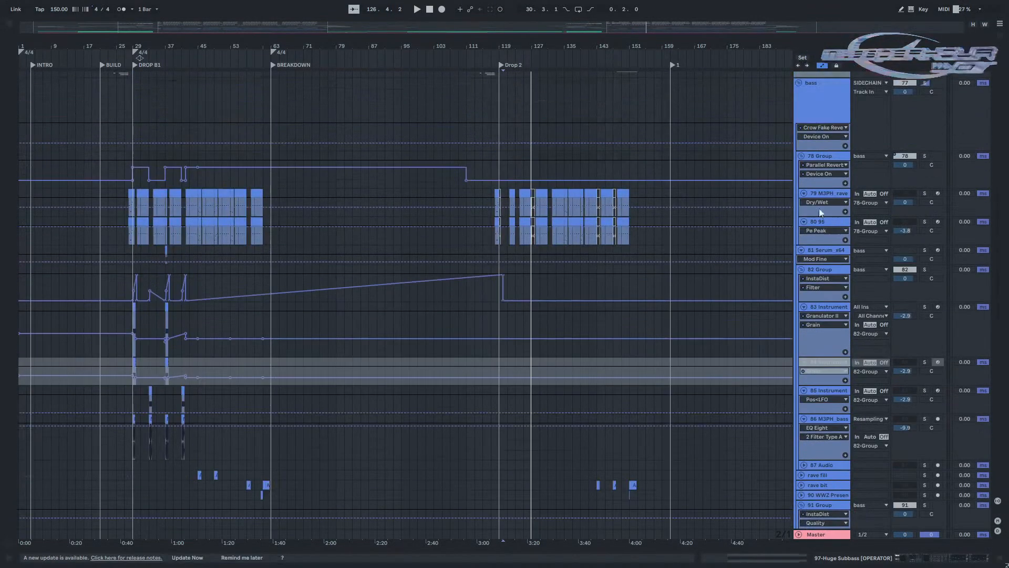
scroll(821, 212, "up", 4)
left_click(798, 157)
Bring Drop 2 into closer view and place the insert marker at 119.3.1 on the FX group.
scroll(500, 176, "up", 5)
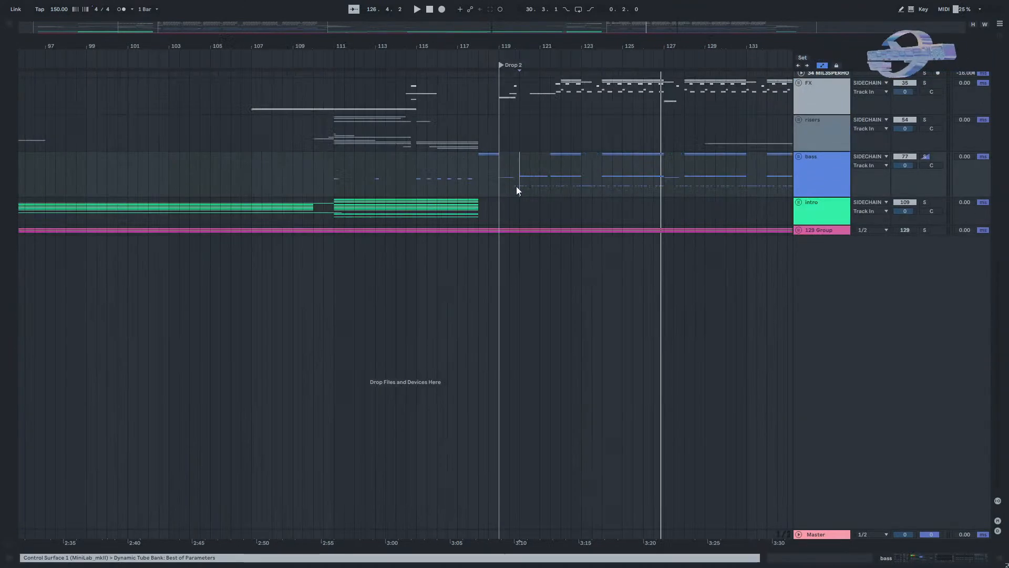
mouse_move(502, 192)
left_mouse_down()
mouse_move(429, 206)
mouse_move(437, 332)
mouse_move(822, 273)
mouse_move(523, 274)
left_mouse_up()
left_click(425, 184)
left_click_drag(252, 276, 776, 297)
left_click_drag(502, 207, 9, 208)
left_click_drag(508, 208, 187, 221)
left_click(168, 285)
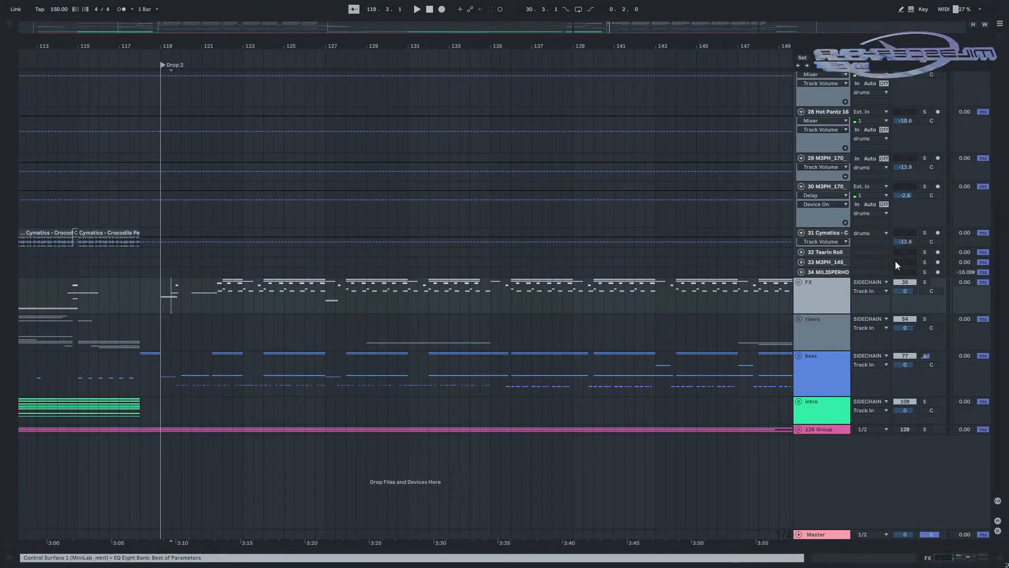
Solo the FX group and unfold it to inspect its tracks at the start of Drop 2.
left_click(925, 282)
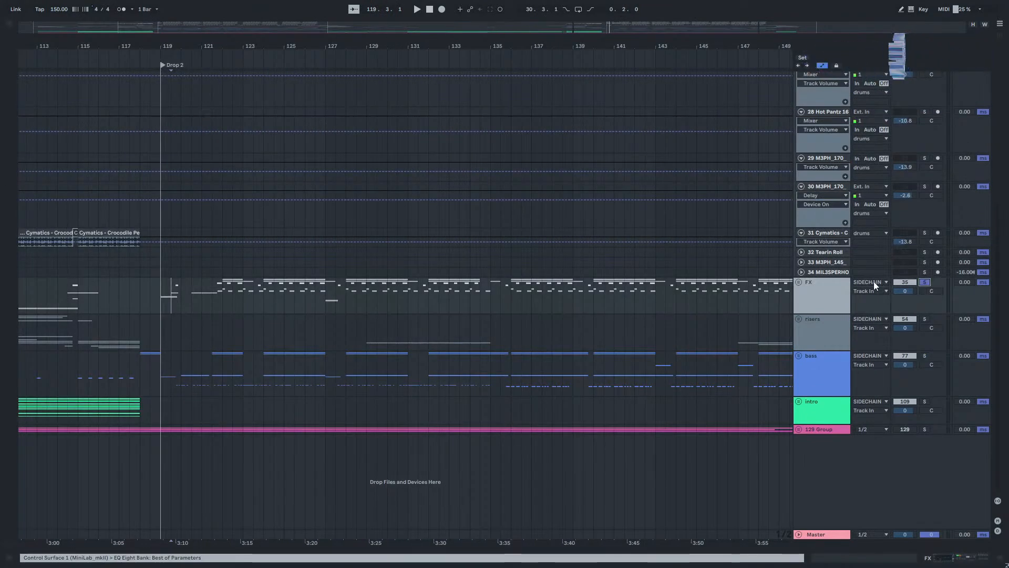
left_click(798, 282)
scroll(306, 399, "down", 6)
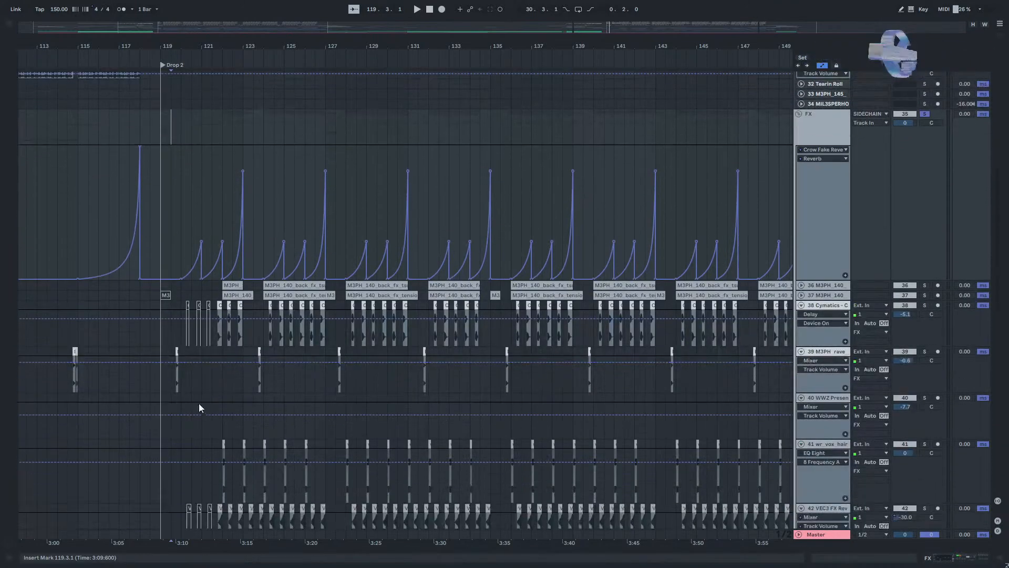
scroll(180, 394, "up", 5)
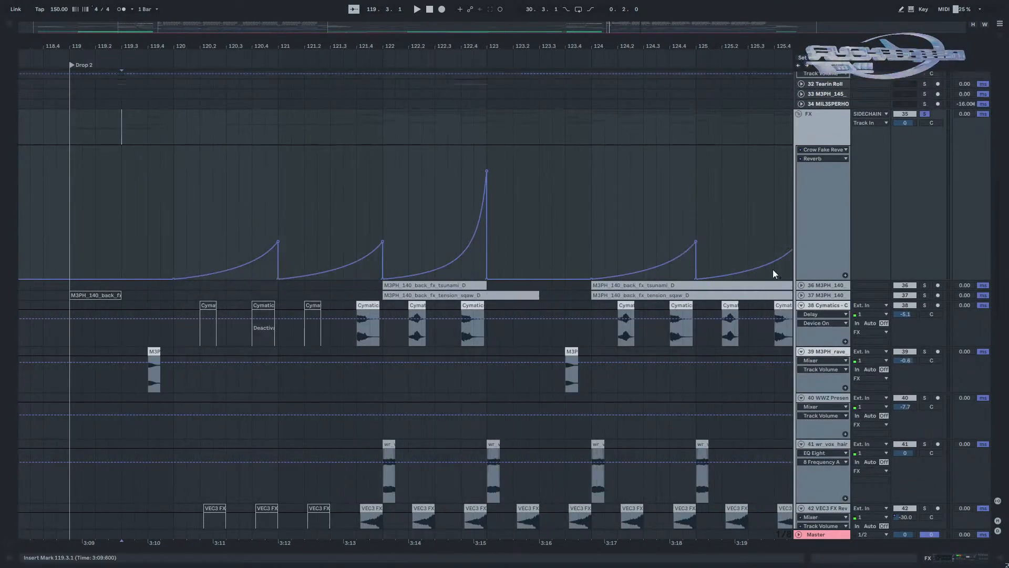
Unsolo the FX group and play Drop 2 from 119.3.1 while examining the group's clips and reverb automation.
scroll(772, 269, "up", 2)
left_click(924, 178)
key("space")
left_click_drag(576, 221, 586, 220)
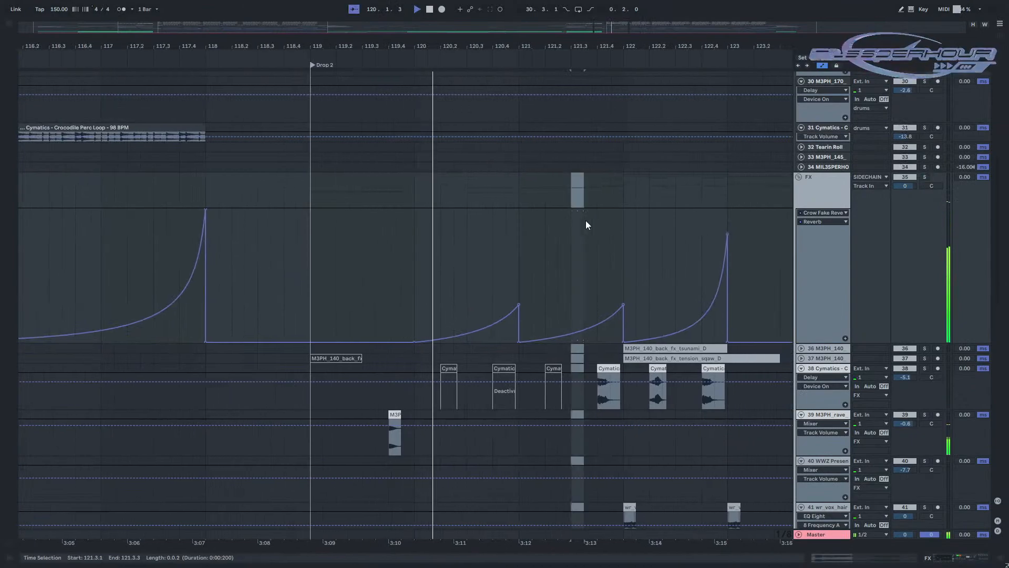
scroll(586, 226, "down", 5)
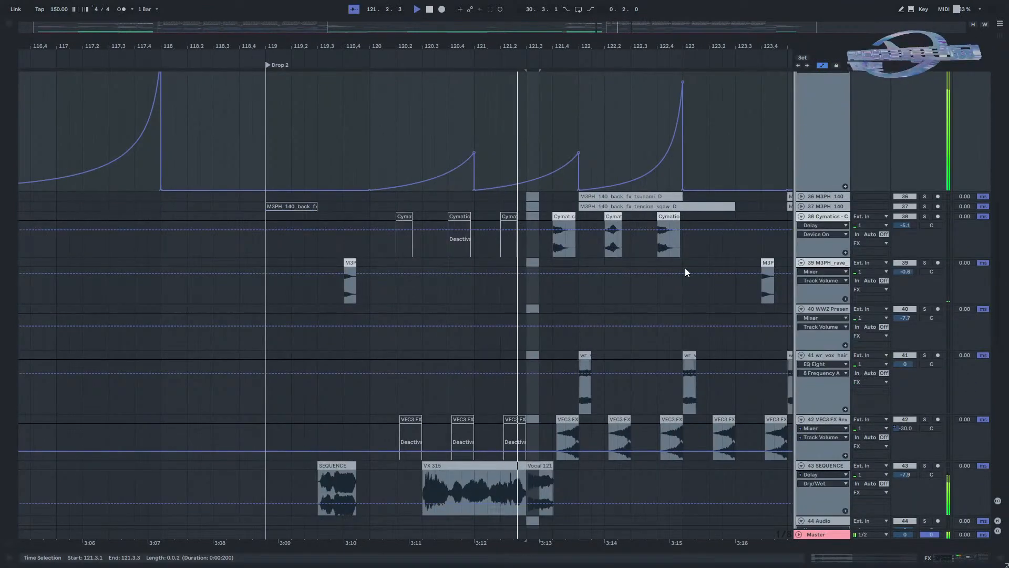
scroll(631, 315, "down", 7)
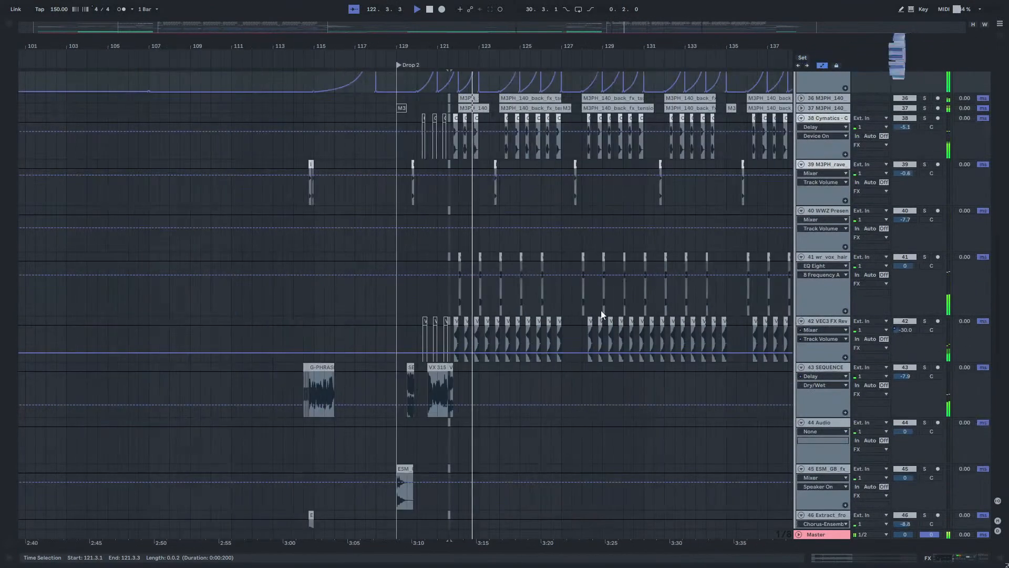
scroll(394, 310, "up", 5)
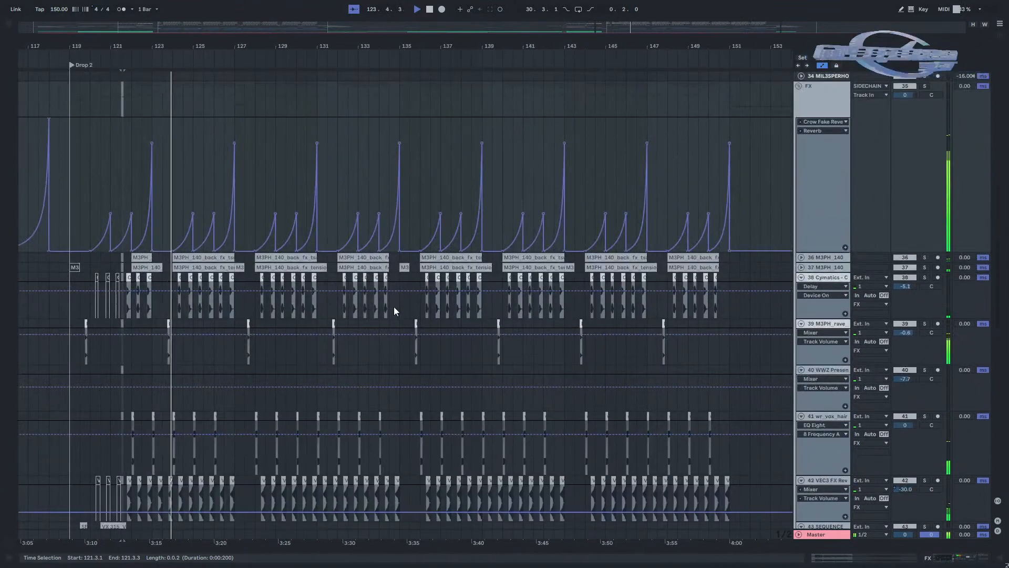
scroll(401, 265, "up", 1)
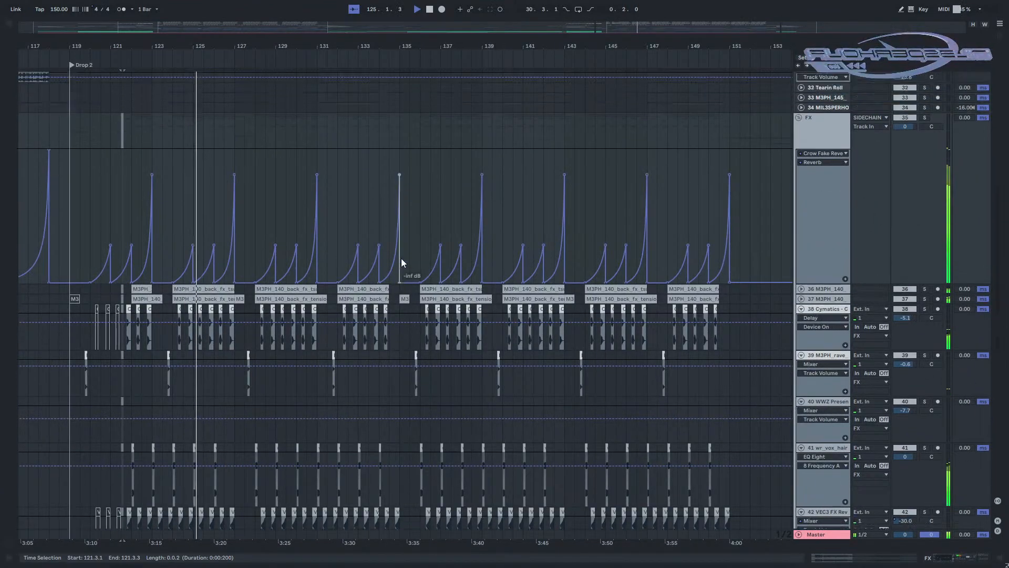
scroll(401, 257, "up", 3)
Fold the FX group, look over the drum tracks during playback, and place the insert marker at 130.3.1.
left_click(799, 222)
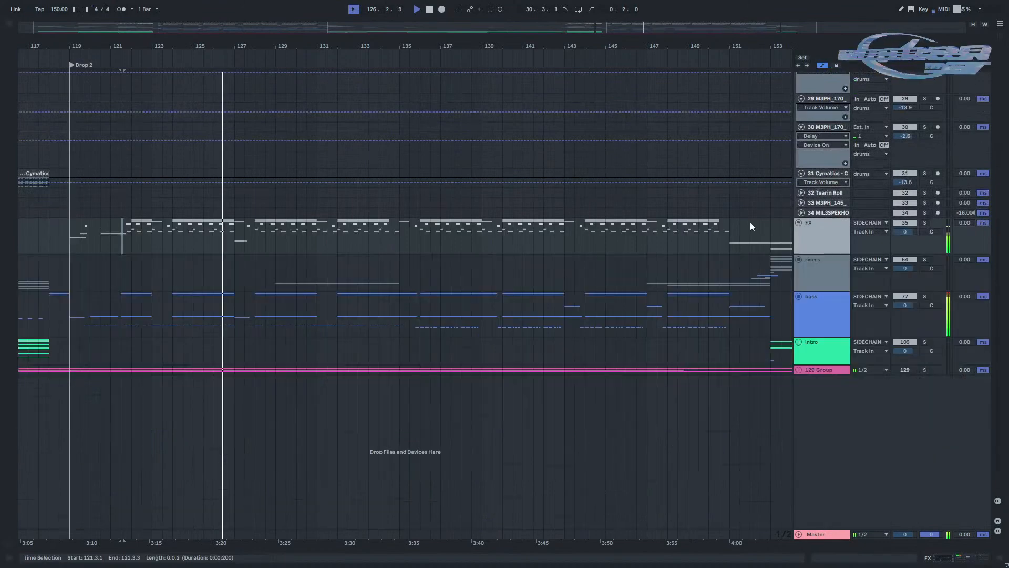
scroll(750, 226, "up", 10)
scroll(751, 226, "left", 4)
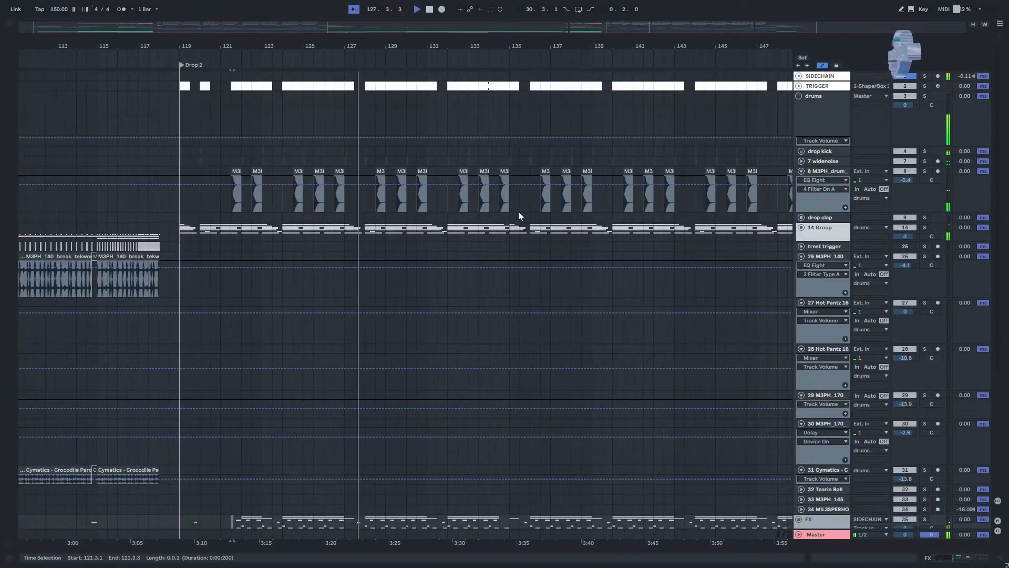
scroll(687, 306, "down", 4)
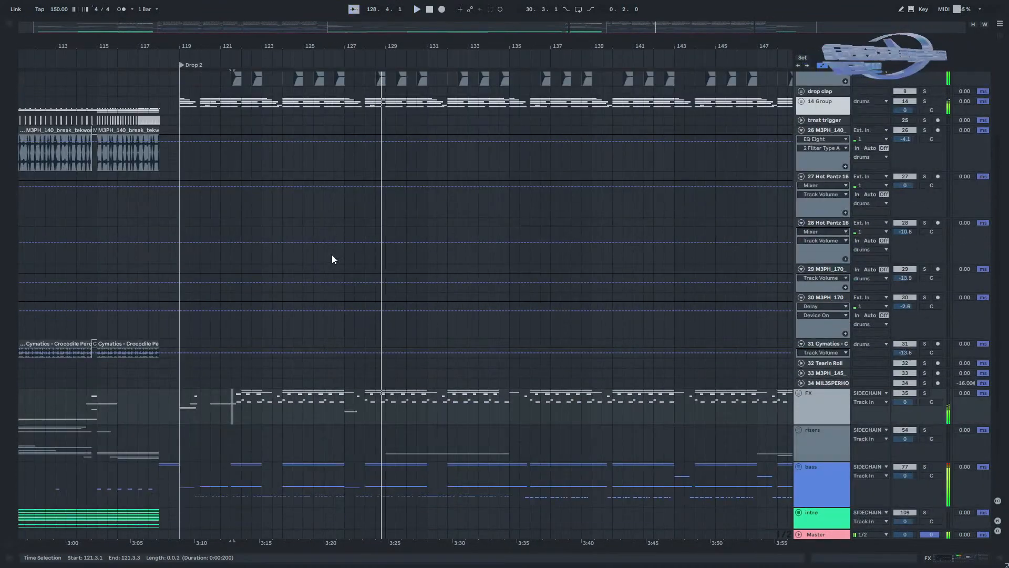
left_click(417, 239)
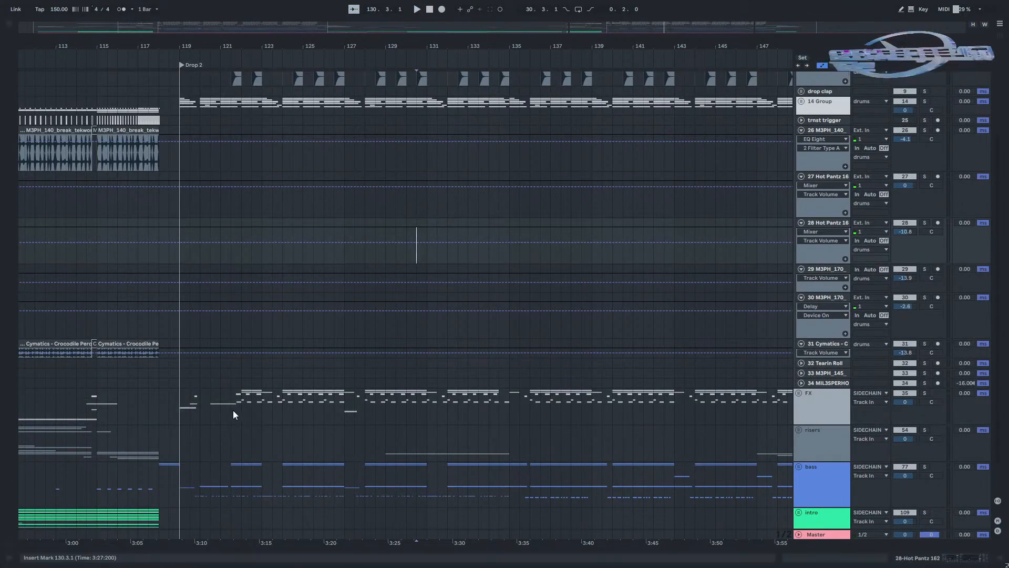
Fold drum tracks 26 through 30 to make the drums group more compact.
scroll(291, 373, "up", 4)
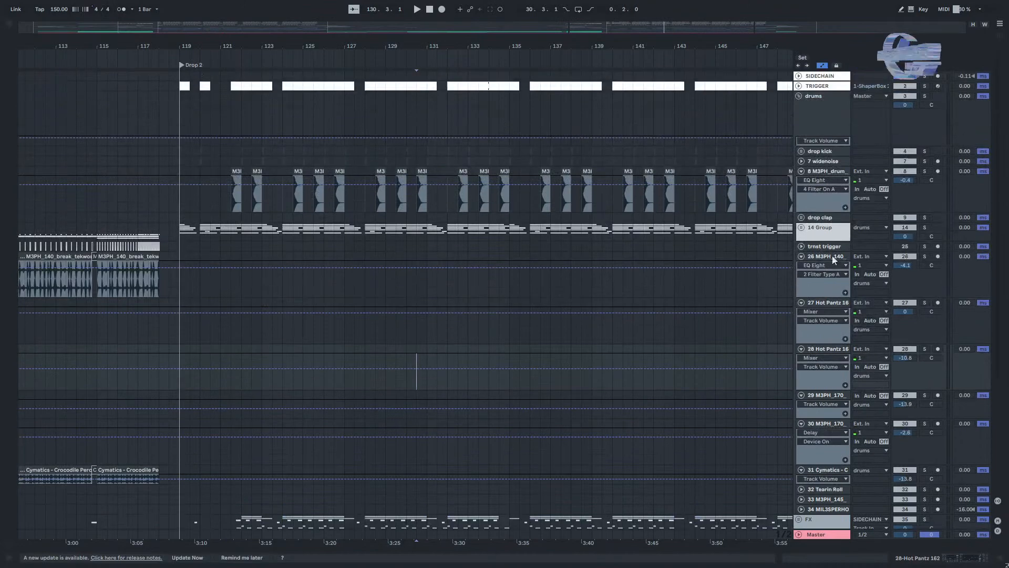
left_click(801, 256)
left_click(801, 266)
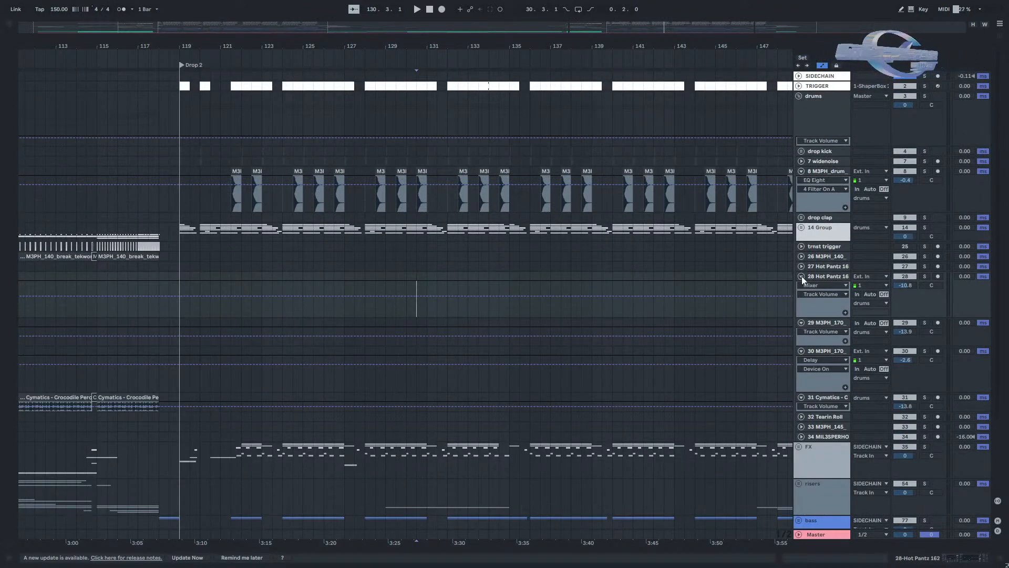
left_click(801, 276)
left_click(801, 287)
left_click(802, 296)
Insert an audio track below track 8 and copy the M3PH_drum_snare_paul clip at 121.3.1 onto it.
scroll(228, 190, "up", 5, "ctrl")
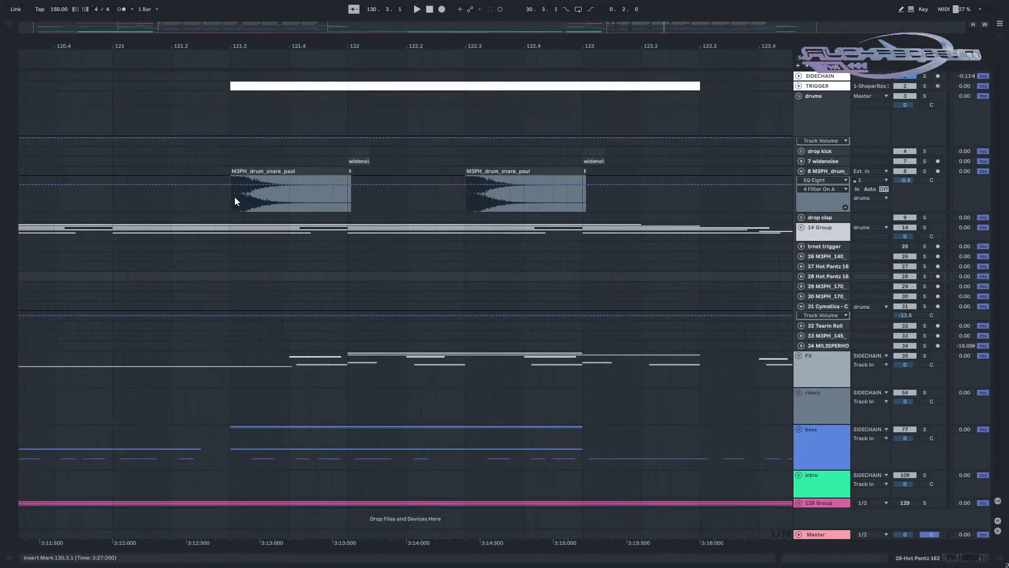
left_click(832, 172)
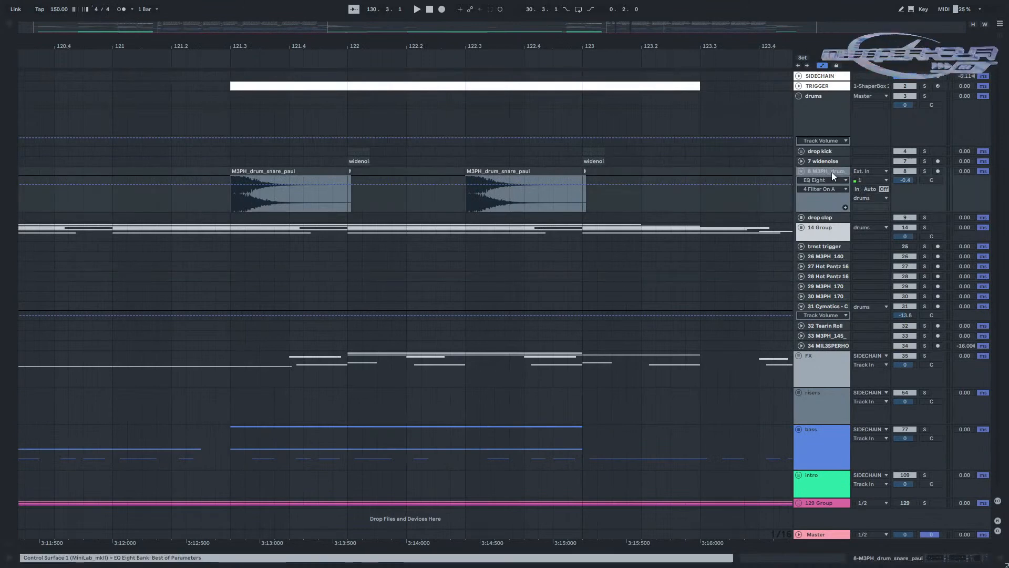
key("ctrl+t")
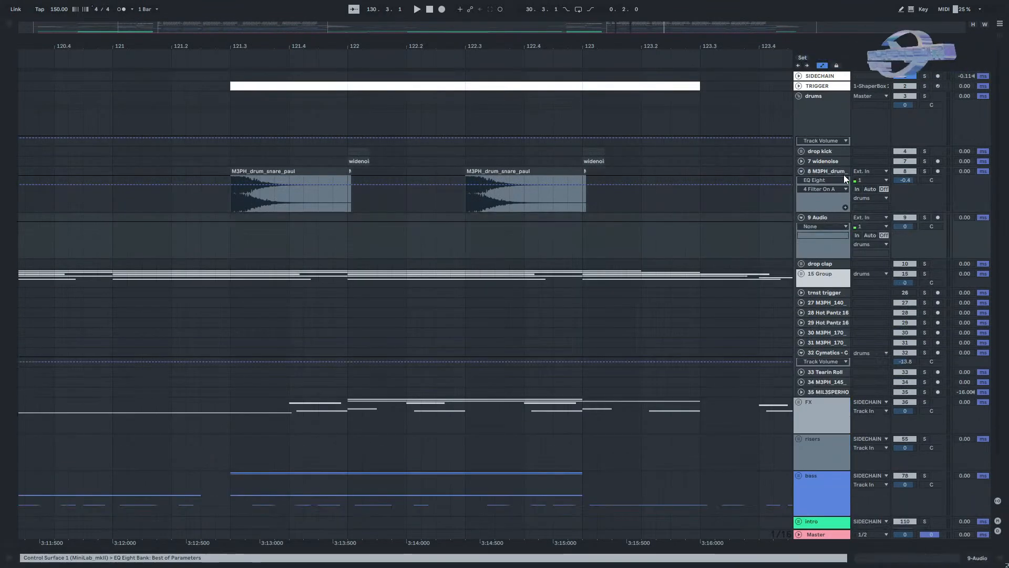
left_click_drag(251, 172, 249, 226, "ctrl")
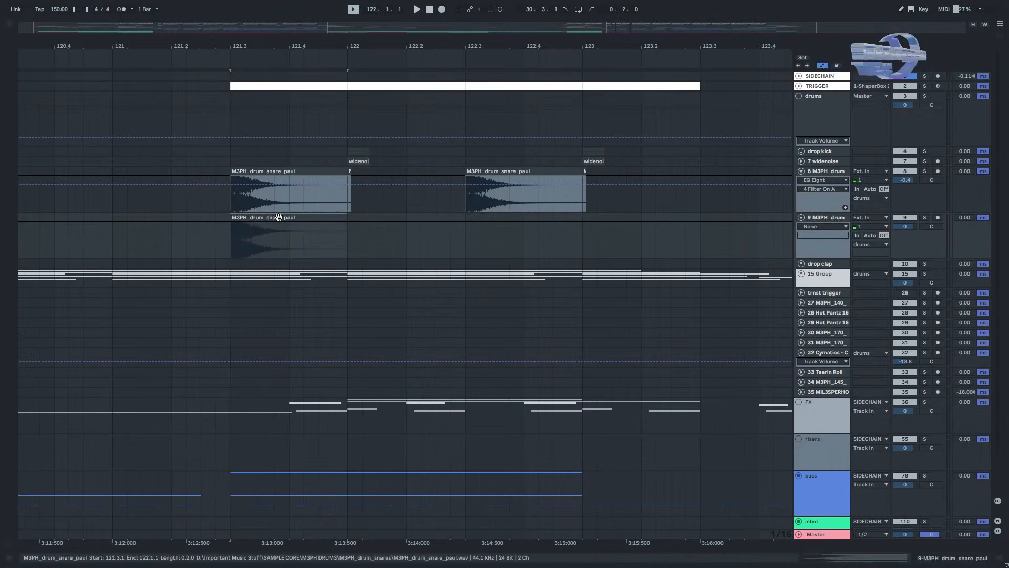
Audition the copied snare clip with track 9 soloed and delete the copy.
double_click(276, 217)
left_click(925, 217)
key("space")
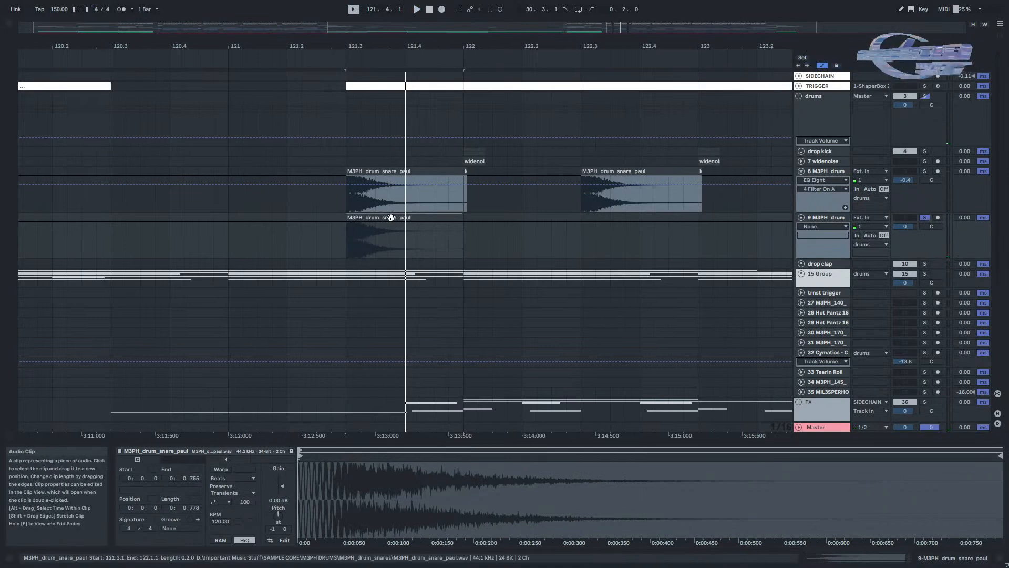
key("Delete")
Inspect track 8's snare processing, including the kHs Transient Shaper settings, and close the plug-in window.
left_click(837, 172)
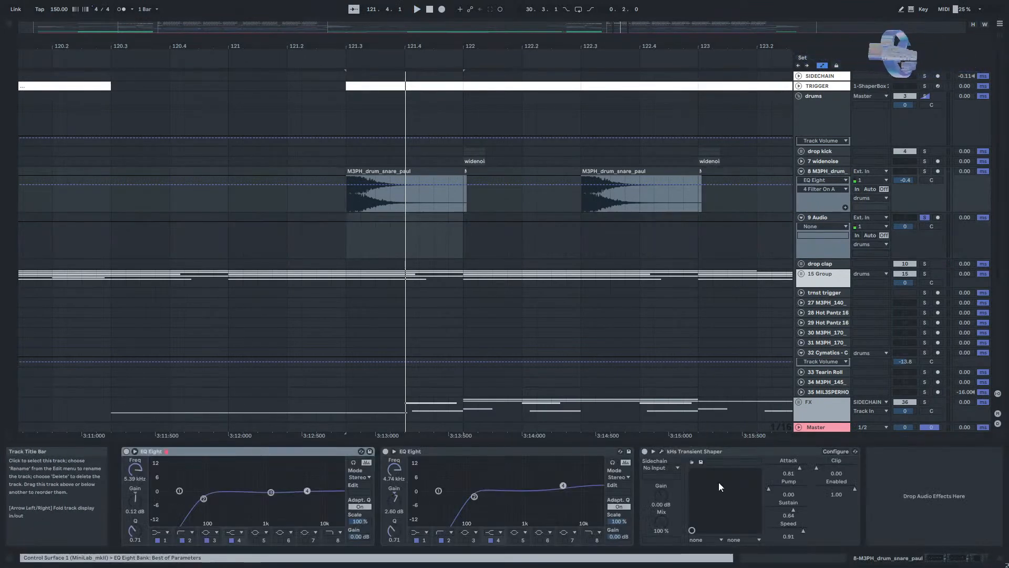
left_click(661, 450)
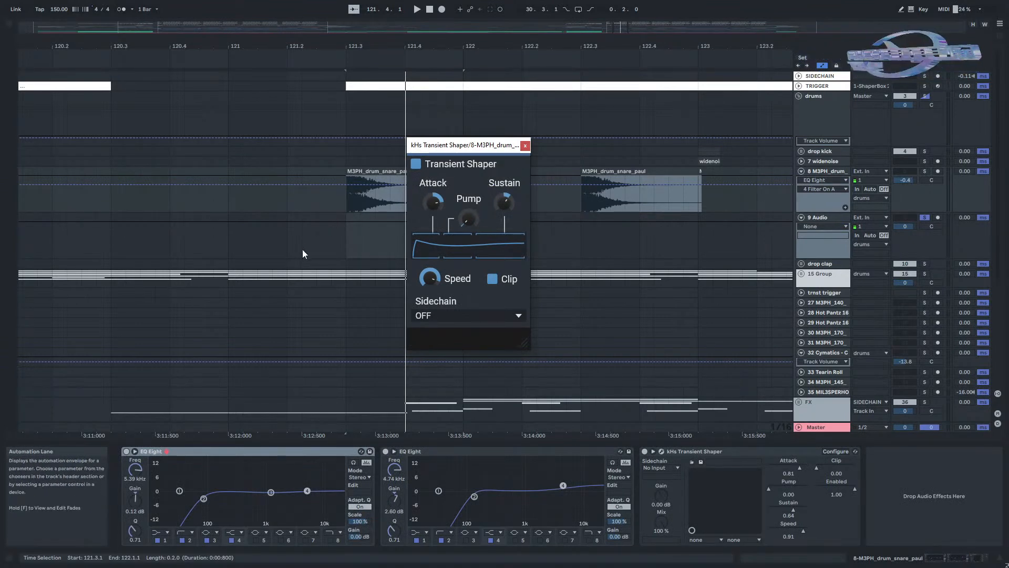
left_click(525, 146)
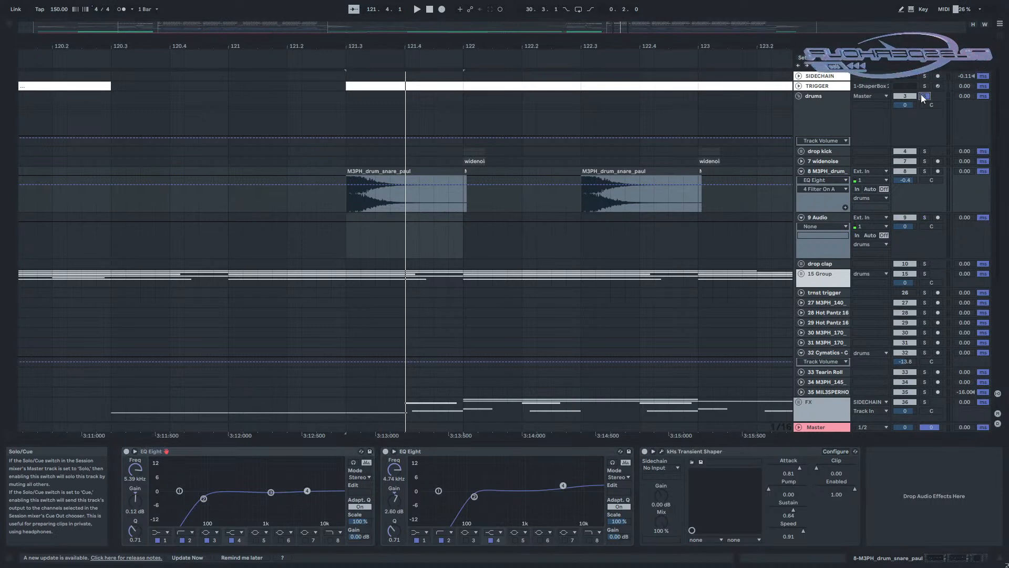
scroll(336, 212, "up", 5, "ctrl")
scroll(380, 212, "up", 10, "ctrl")
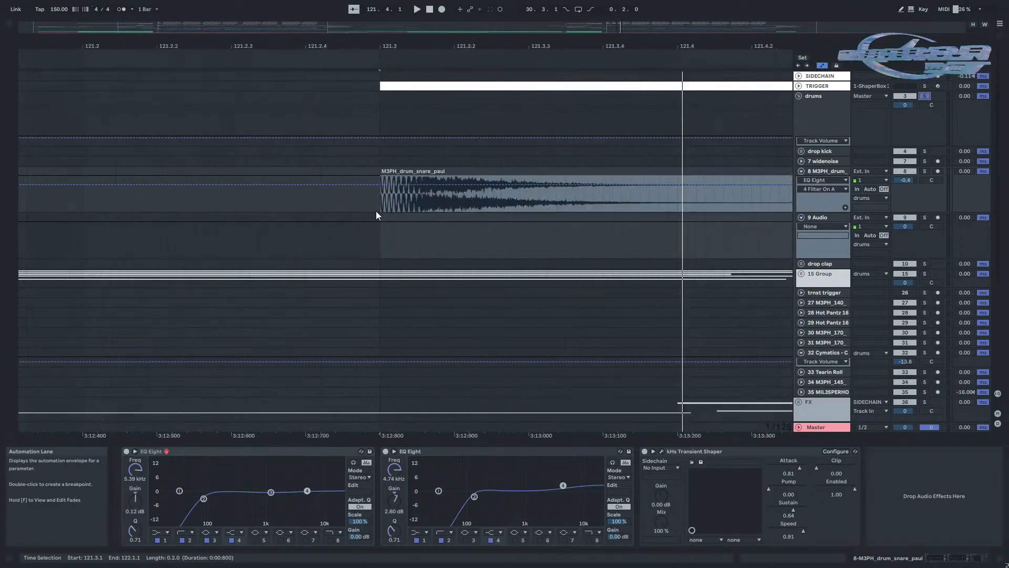
scroll(380, 210, "down", 10, "ctrl")
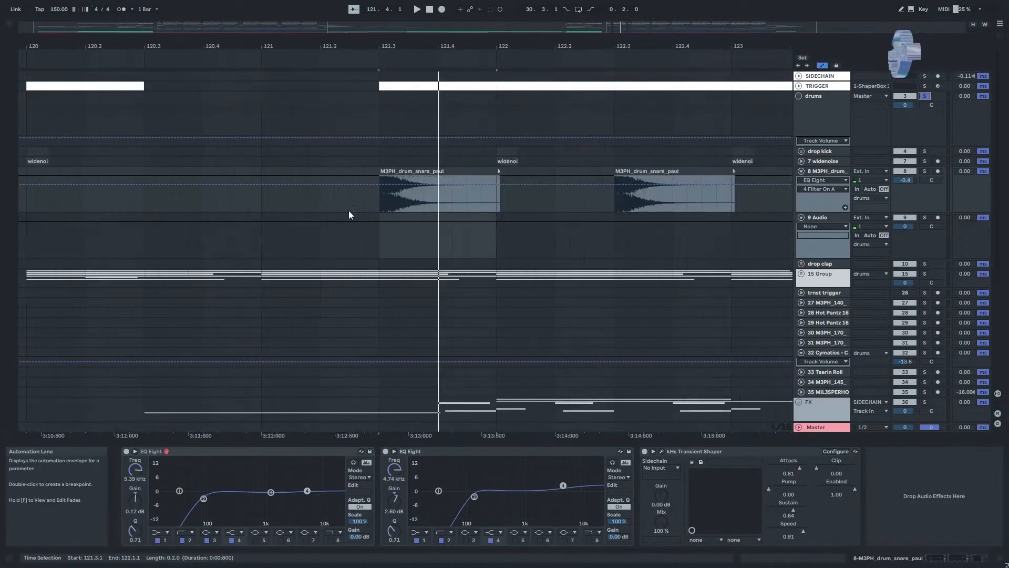
Search the MIL3SPERHOUR FUTURIST SOUN… folder for "paul", expand M3PH_drum_snares in DRUM PACK VOL. 1, and close the browser.
left_click(9, 24)
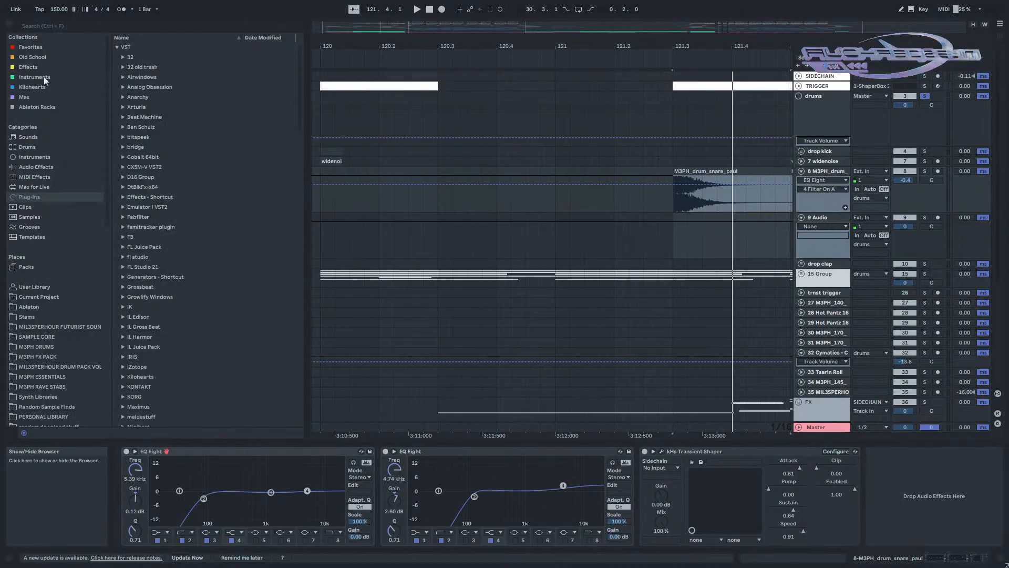
left_click(51, 325)
left_click(84, 26)
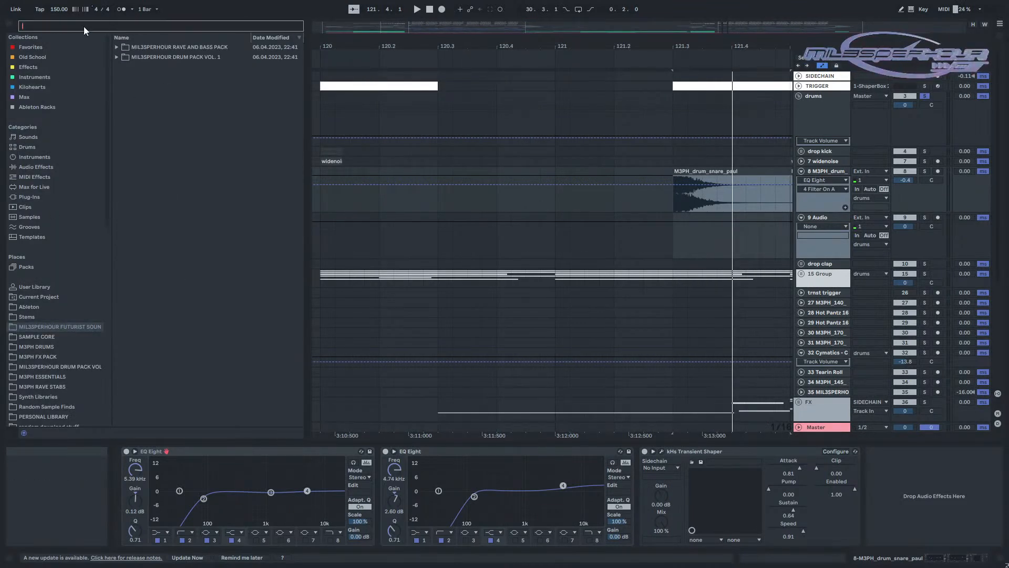
type("paul")
left_click(118, 57)
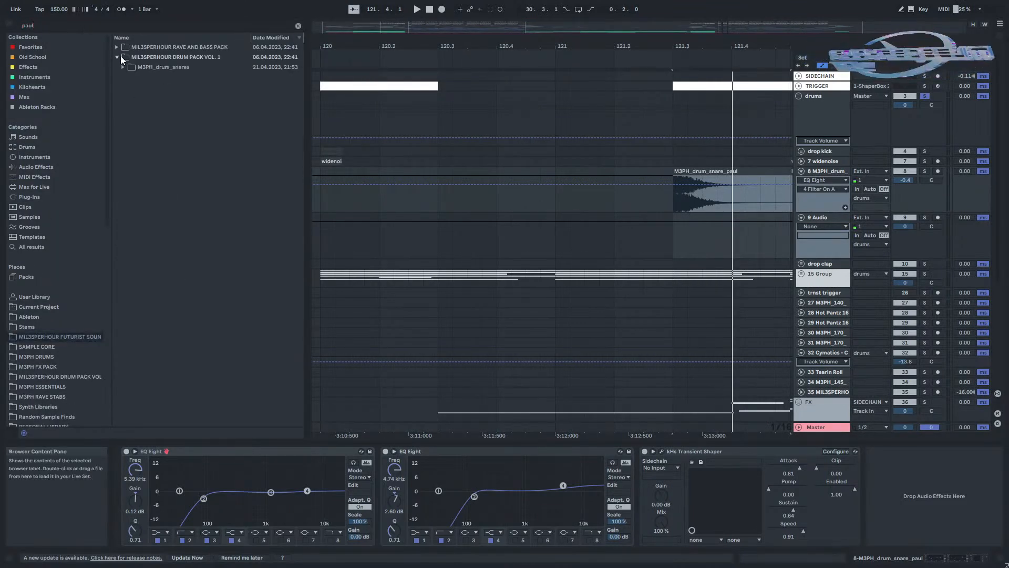
left_click(123, 68)
left_click(298, 26)
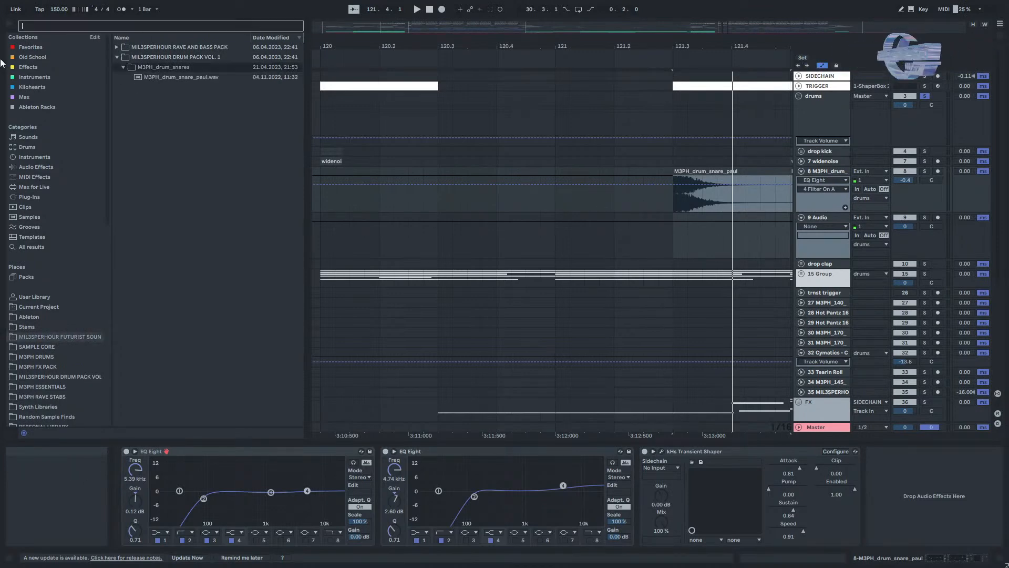
left_click(8, 26)
Play Drop 2 from 121.2.1 and unsolo the drums group.
mouse_move(280, 30)
left_mouse_down()
mouse_move(468, 30)
mouse_move(512, 19)
mouse_move(500, 26)
mouse_move(620, 27)
mouse_move(573, 32)
mouse_move(609, 33)
left_mouse_up()
left_click(482, 172)
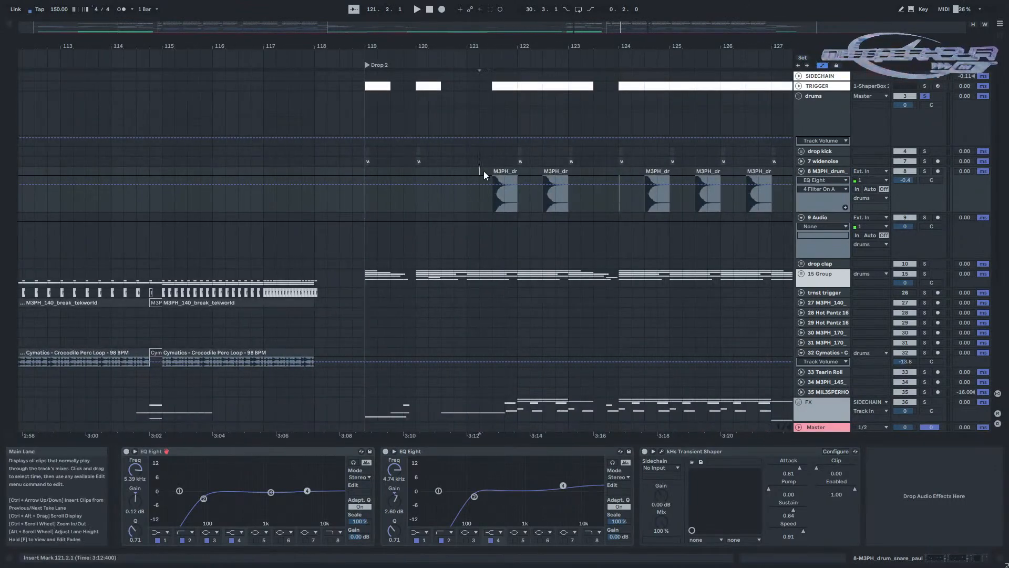
key("space")
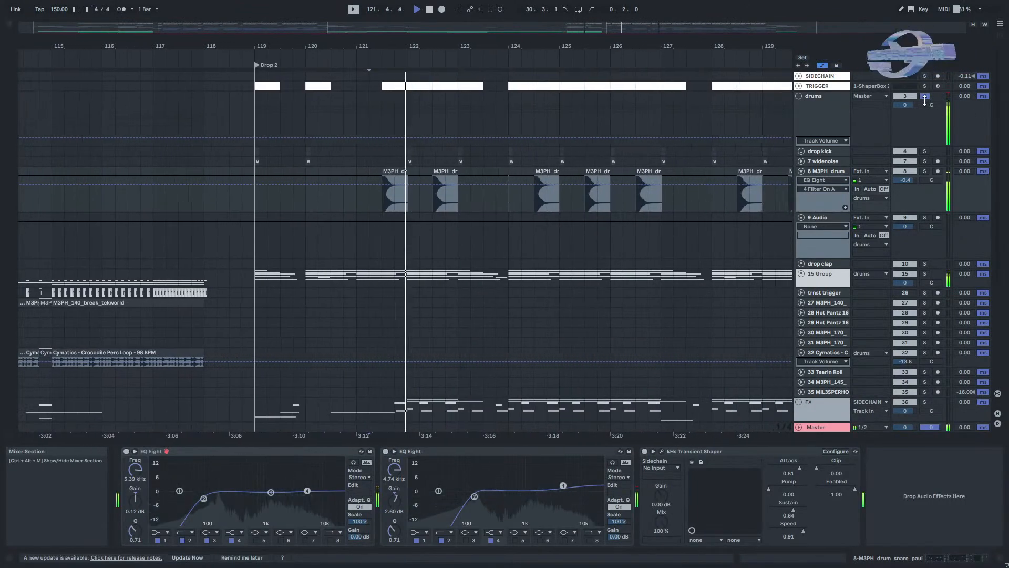
left_click(928, 92)
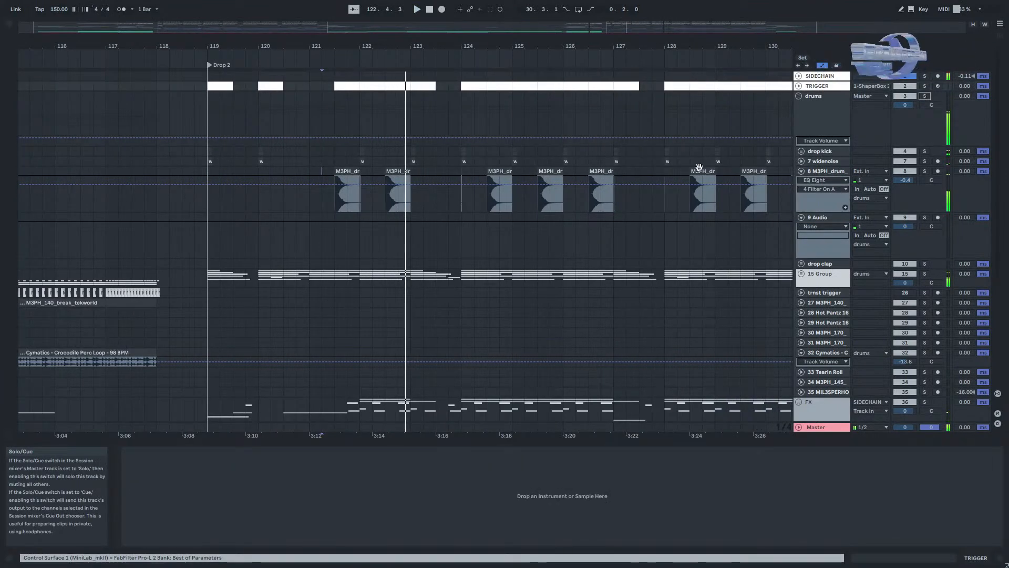
Play the end of Drop 2 and the outro from 151.1.1.
left_click(372, 162)
scroll(534, 229, "down", 2)
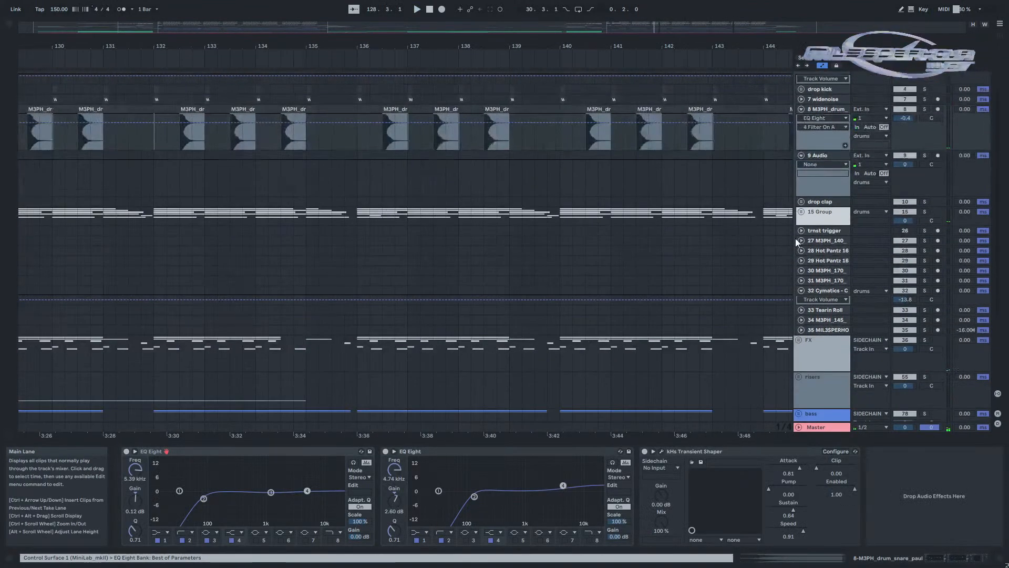
left_click_drag(582, 224, 256, 183)
scroll(700, 258, "down", 5)
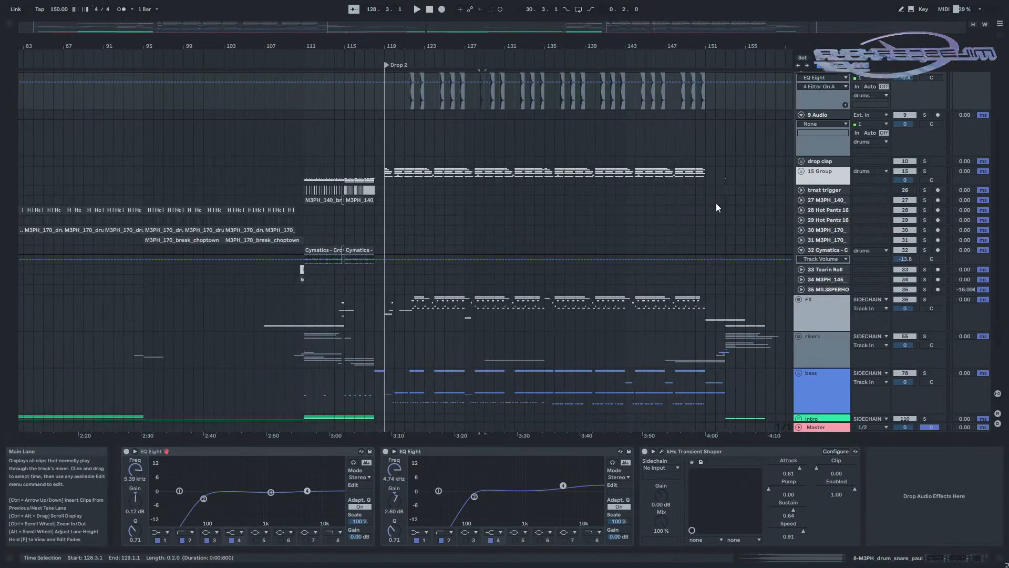
scroll(765, 215, "down", 3)
scroll(696, 233, "up", 3)
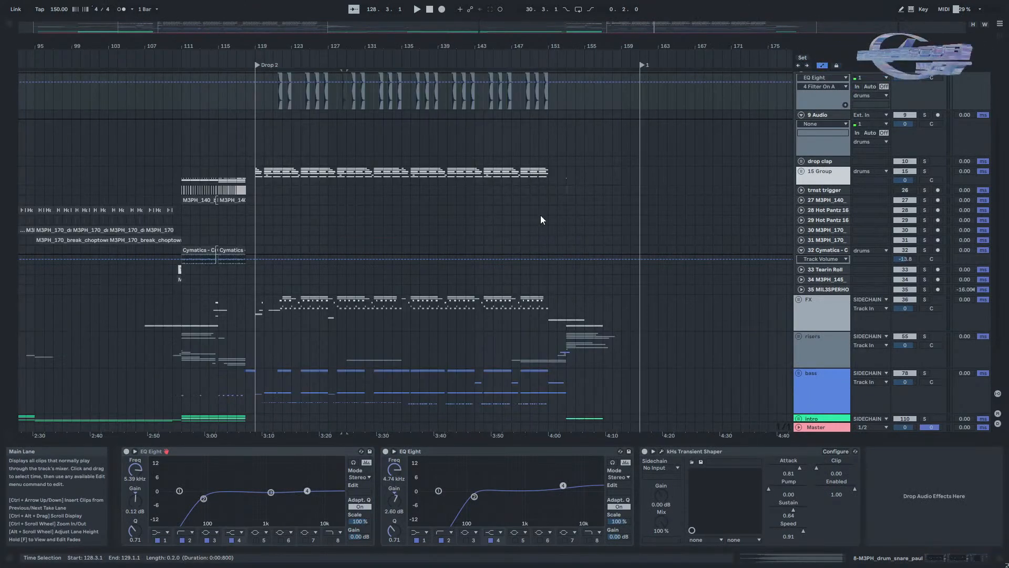
left_click(541, 215)
key("space")
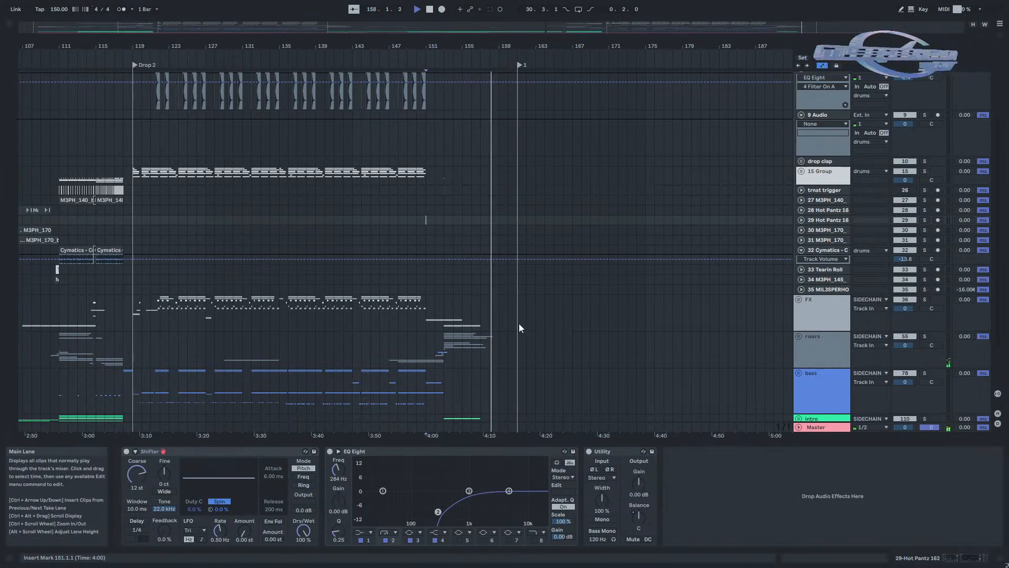
Briefly audition the full mix of Drop 2 from 133.1.1.
scroll(480, 317, "down", 5)
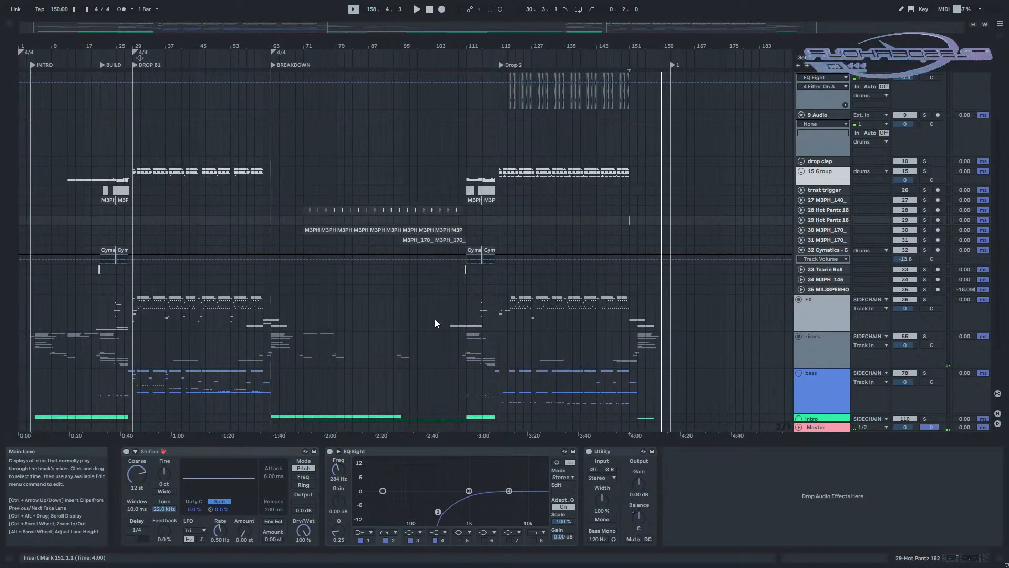
left_click(555, 312)
key("space")
key("space")
scroll(555, 313, "down", 2)
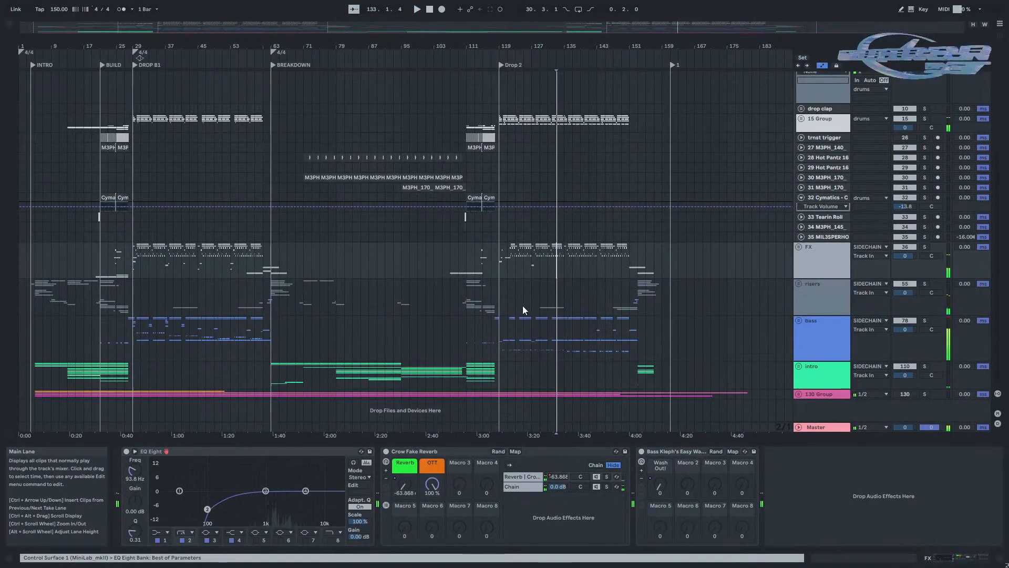
Unfold the 130 Group to view its reference tracks and fold it again.
left_click(798, 394)
left_click(798, 394)
scroll(541, 351, "down", 8)
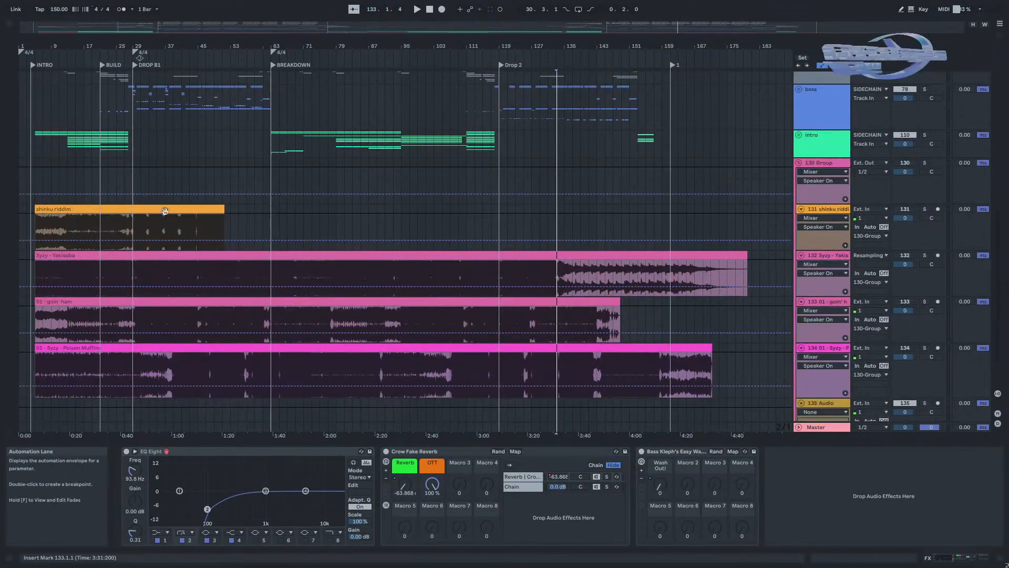
left_click(799, 162)
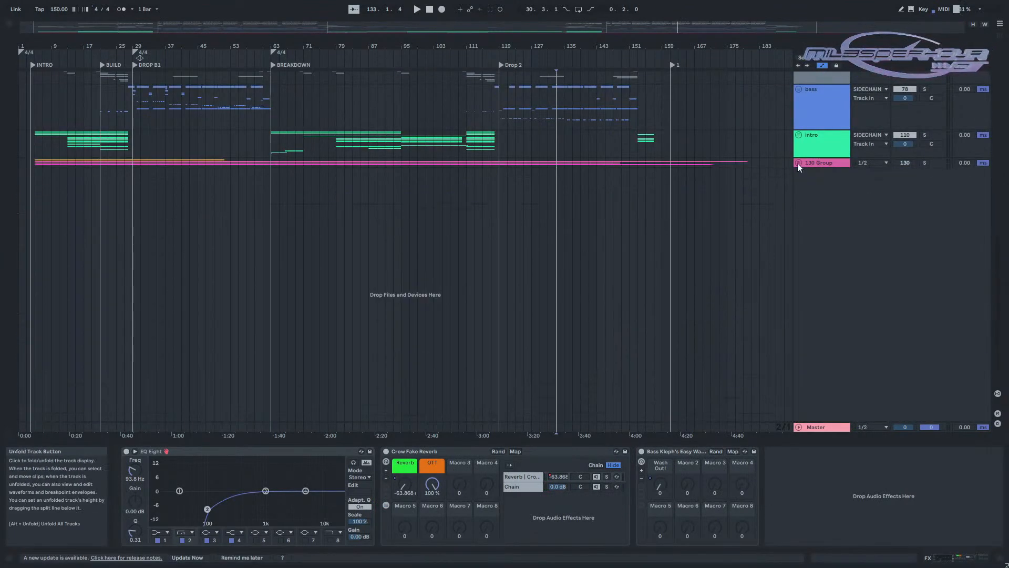
Fold the drums group.
scroll(283, 315, "up", 10)
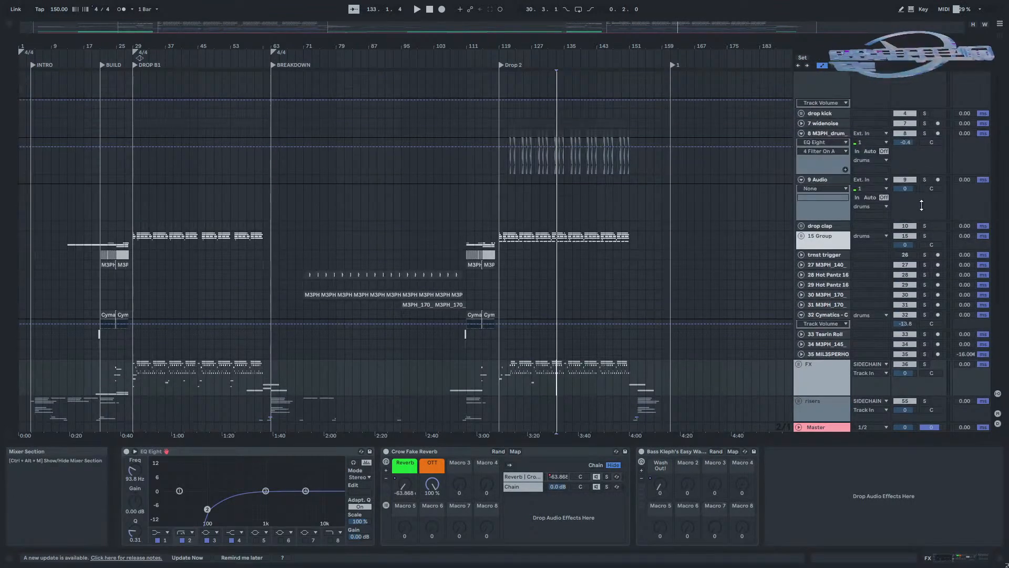
scroll(837, 120, "up", 3)
left_click(798, 97)
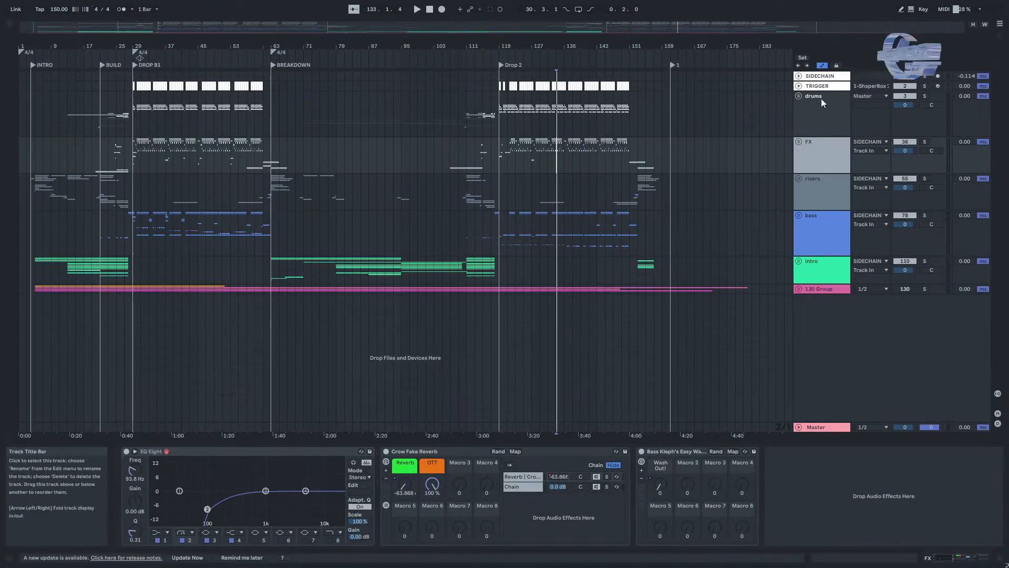
Inspect the device chains on the drums, FX, risers, bass and intro groups.
left_click(820, 99)
left_click(827, 155)
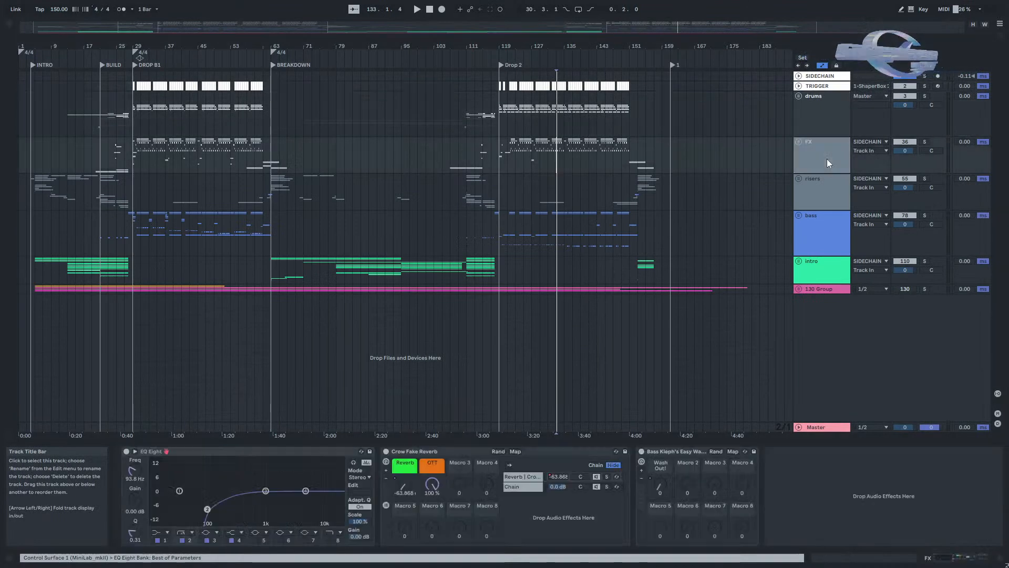
left_click(824, 206)
left_click(818, 238)
left_click(812, 264)
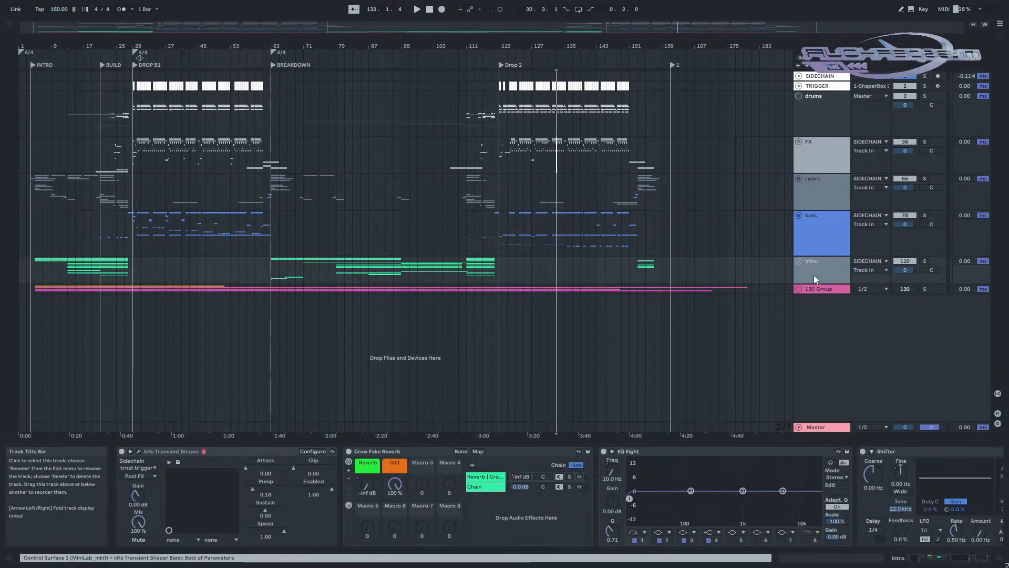
left_click(821, 267)
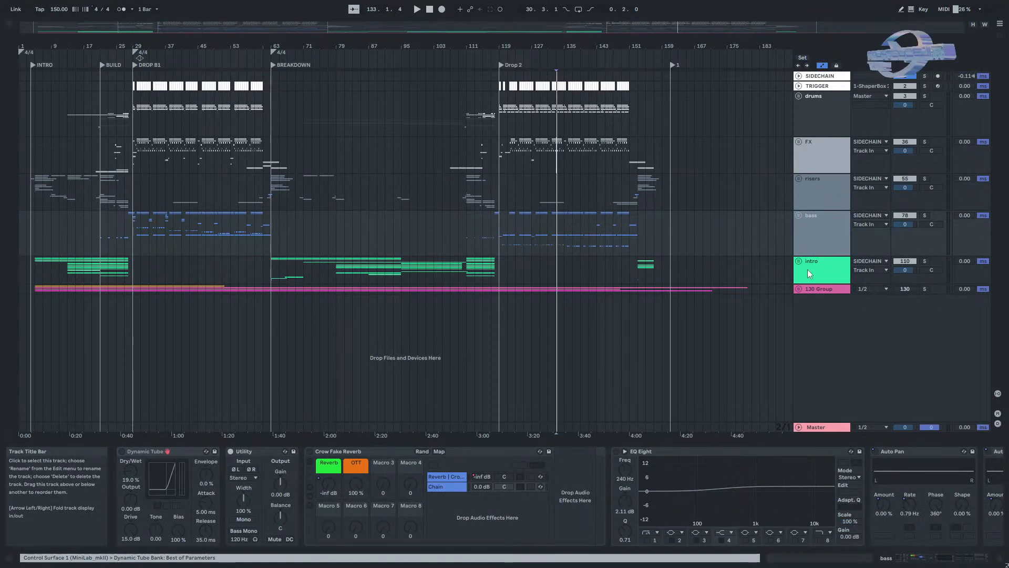
scroll(704, 470, "right", 5)
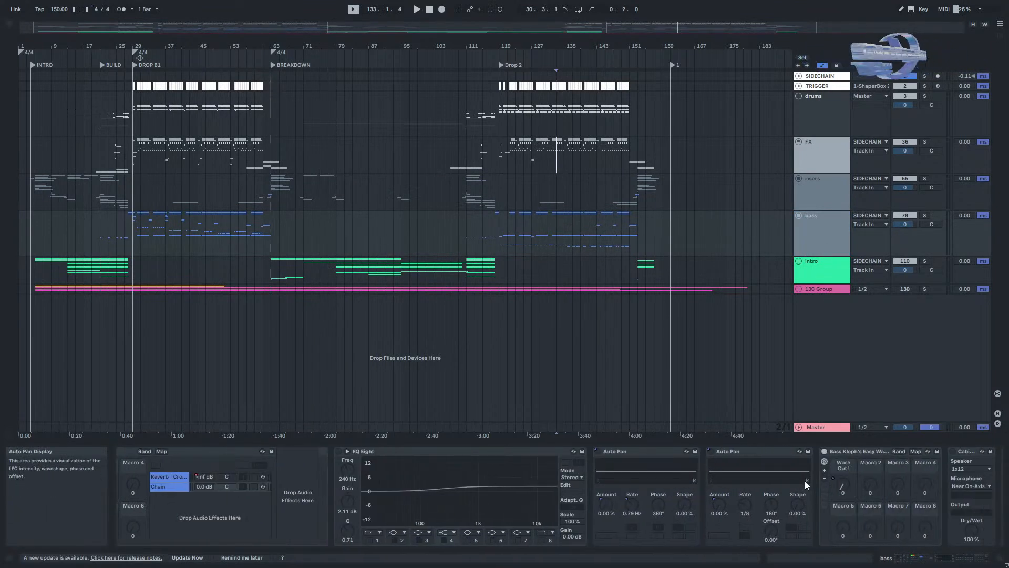
scroll(805, 480, "right", 2)
Show the bass group's Auto Pan Device On automation before the BREAKDOWN marker, review its effects, and fold the group.
scroll(245, 234, "up", 8)
left_click(409, 216)
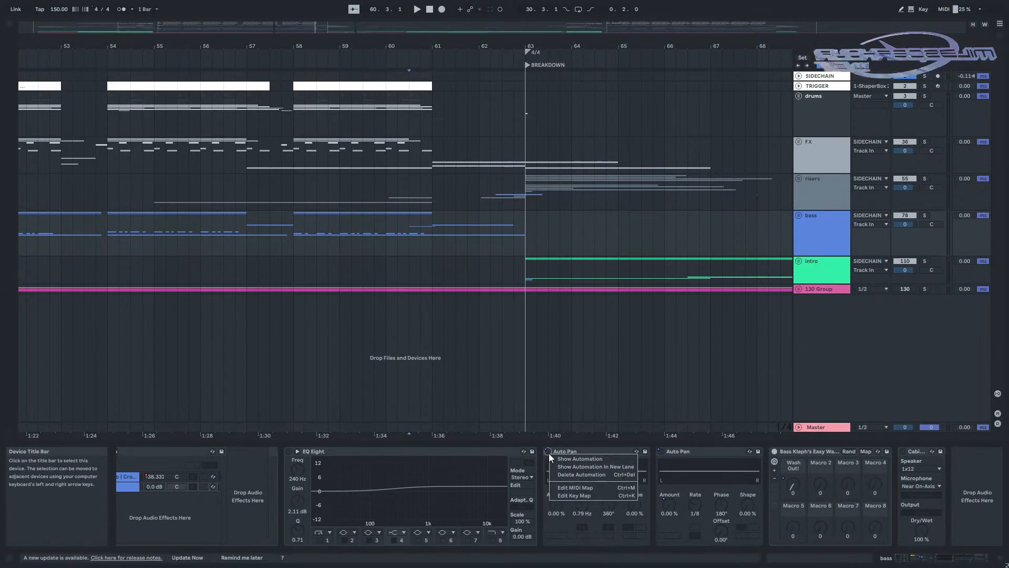
key("u")
left_click(420, 239)
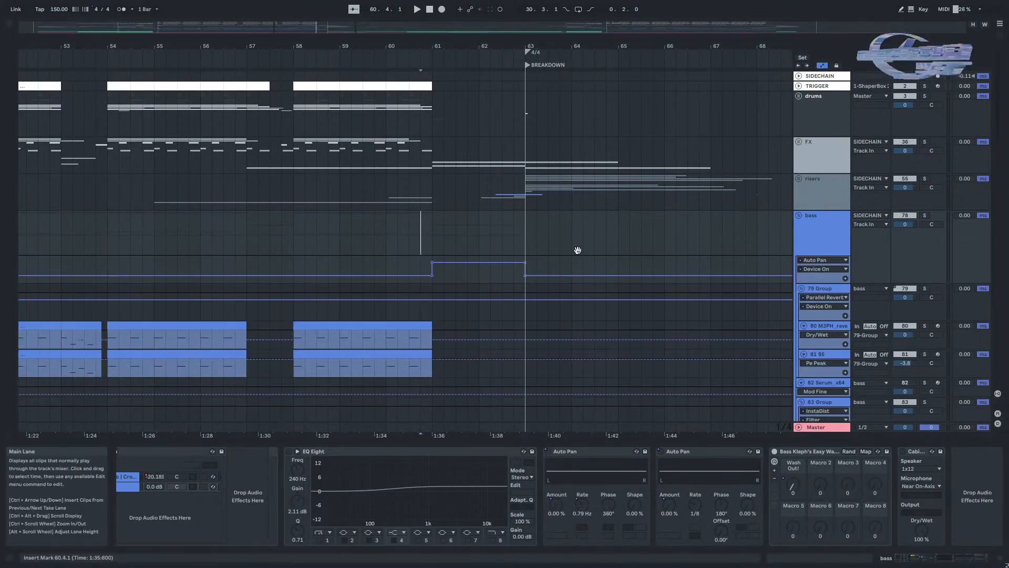
left_click_drag(660, 261, 406, 253)
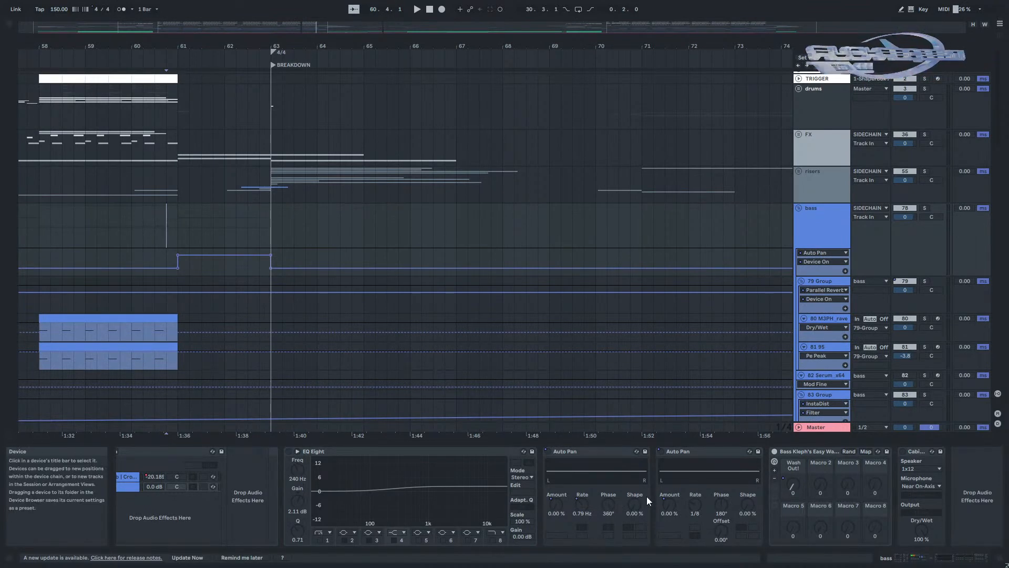
scroll(652, 495, "left", 3)
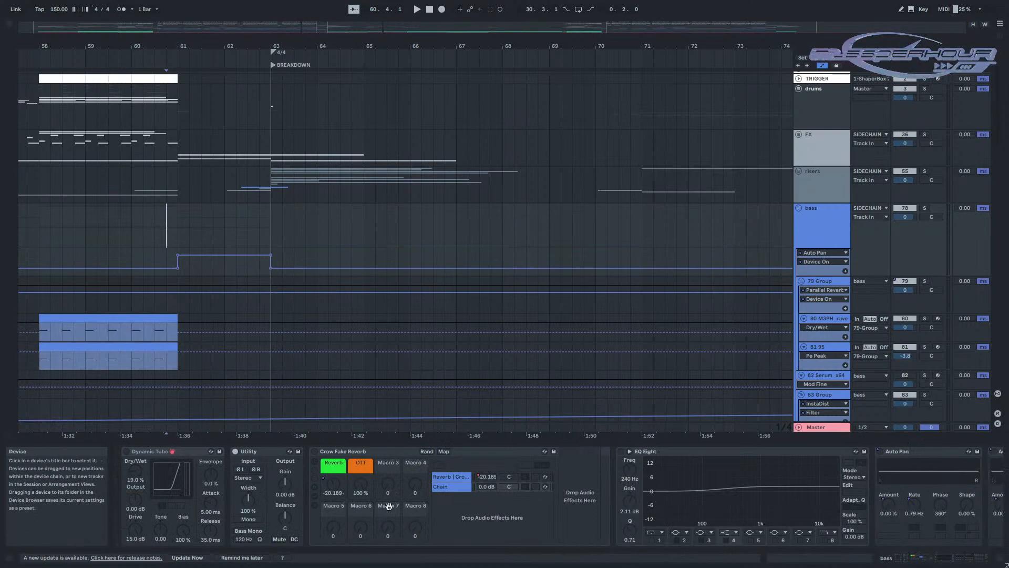
left_click(798, 208)
Compare the effect chains on the risers, intro, FX and drums groups.
left_click(799, 188)
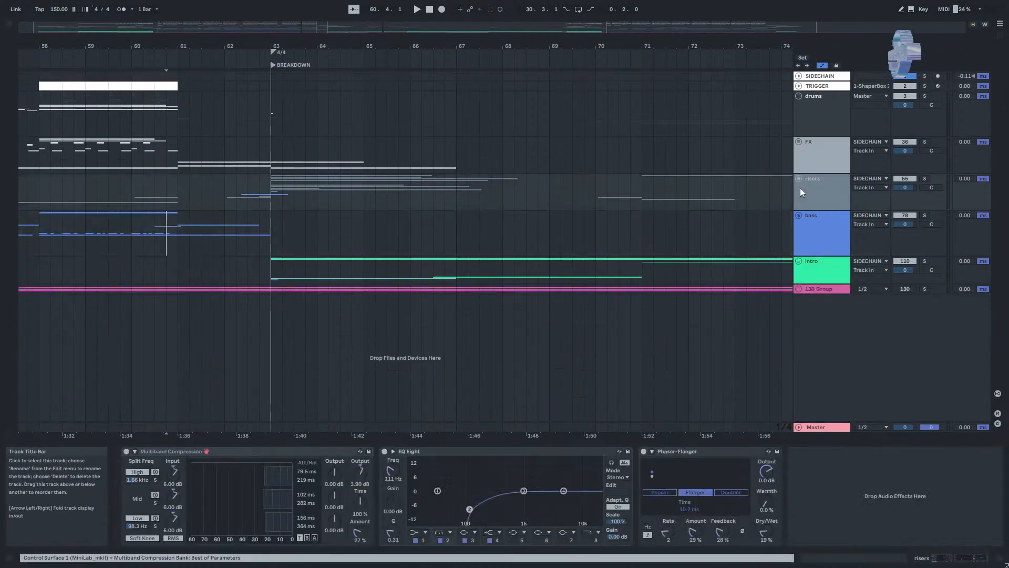
left_click(812, 276)
scroll(445, 498, "right", 3)
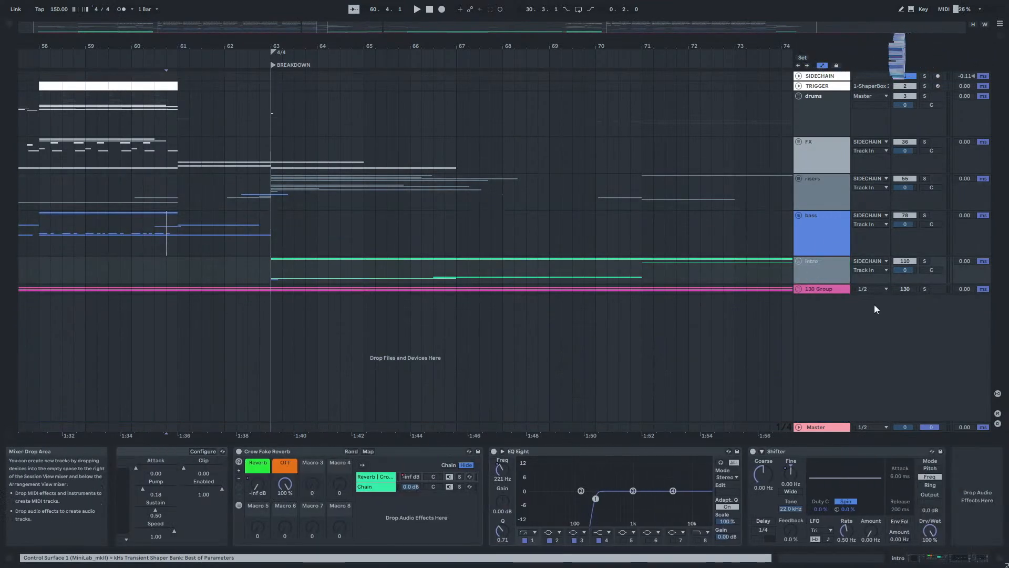
left_click(814, 155)
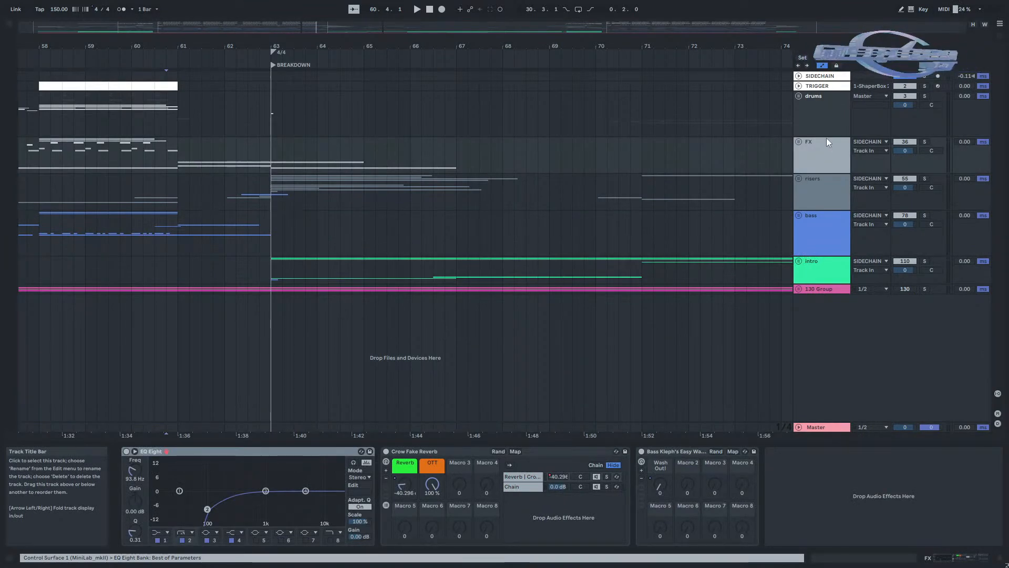
left_click(830, 124)
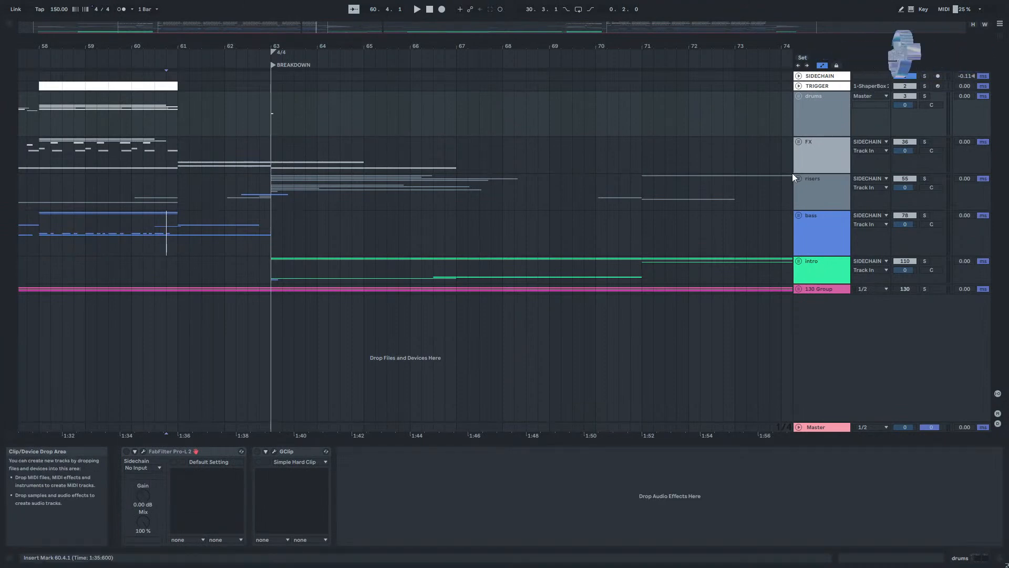
Place the insert marker at 62.1.1 in the bass group to check its effects just before the breakdown.
scroll(208, 231, "down", 3)
left_click(214, 223)
left_click_drag(214, 226, 418, 250)
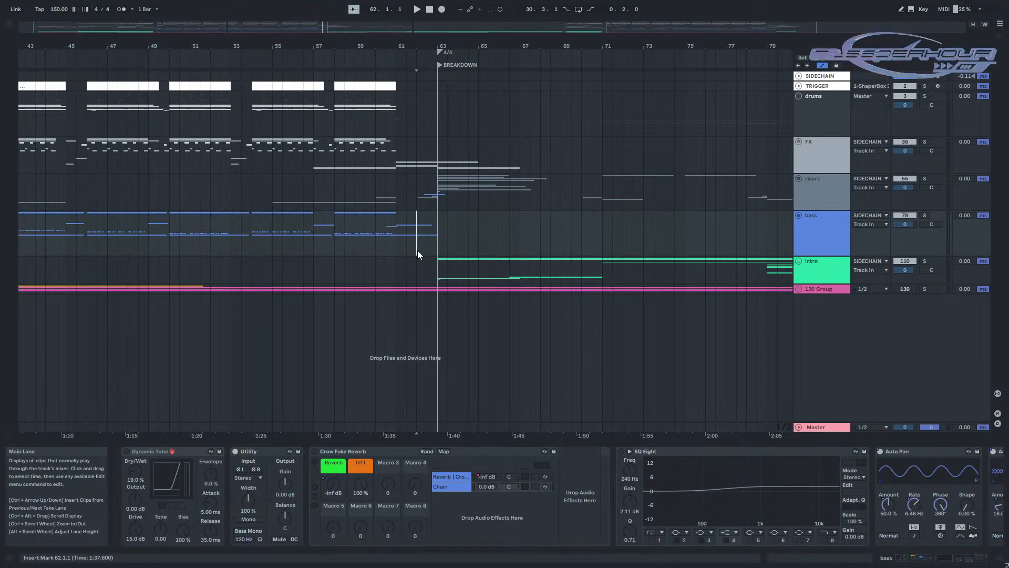
key("w")
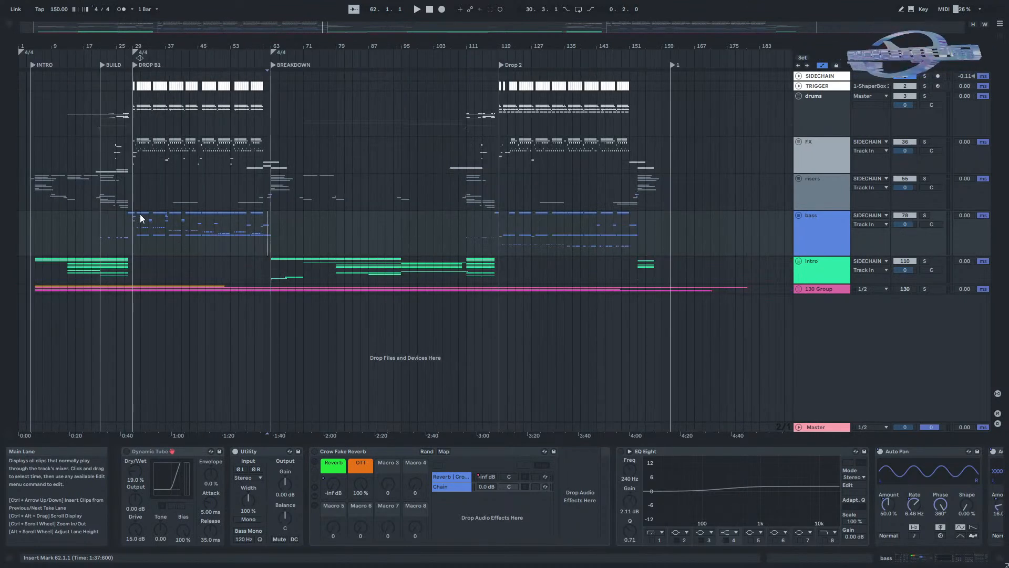
Review the intro and build sections and place the insert marker at 4.1.1 in the bass group.
scroll(92, 238, "up", 5, "ctrl")
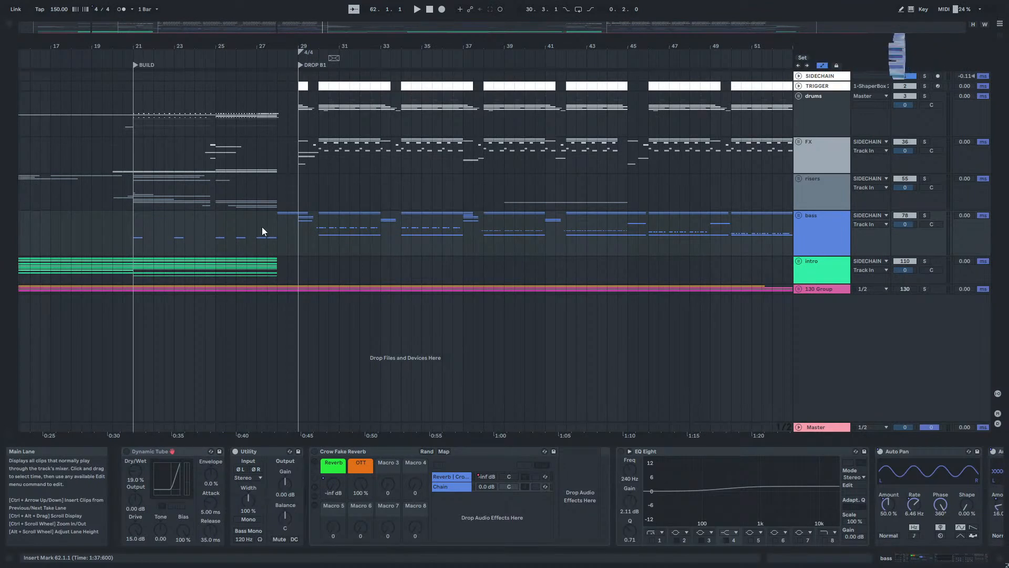
left_click_drag(277, 231, 256, 230)
left_click_drag(104, 231, 383, 234, "ctrl+alt")
left_click(216, 230)
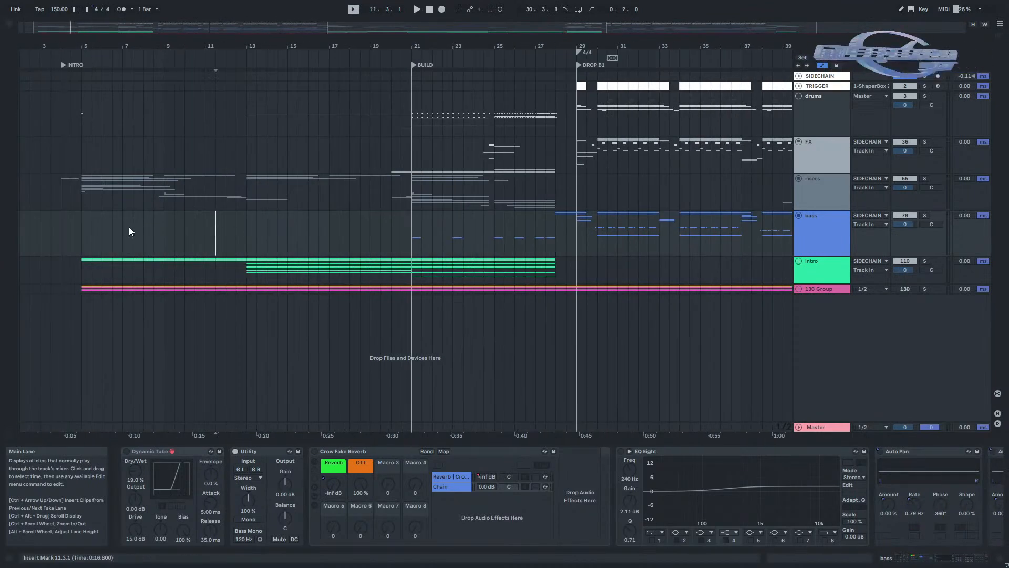
left_click(62, 228)
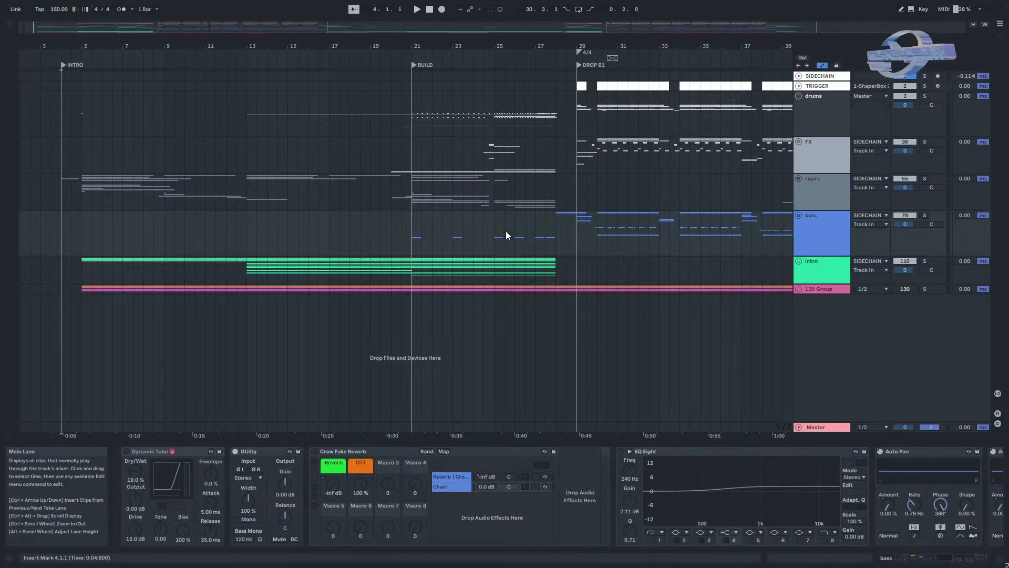
scroll(505, 231, "down", 8, "ctrl")
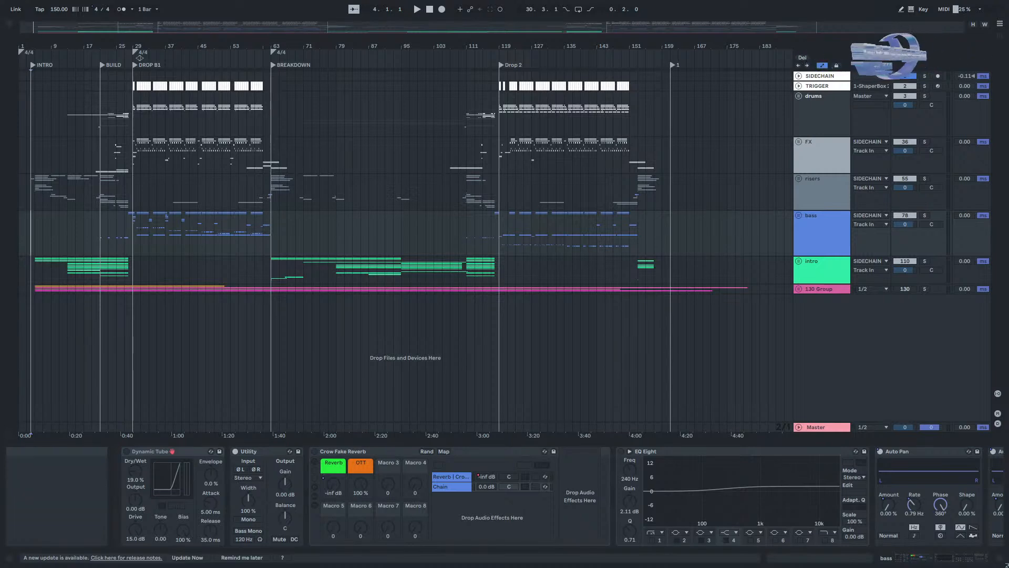